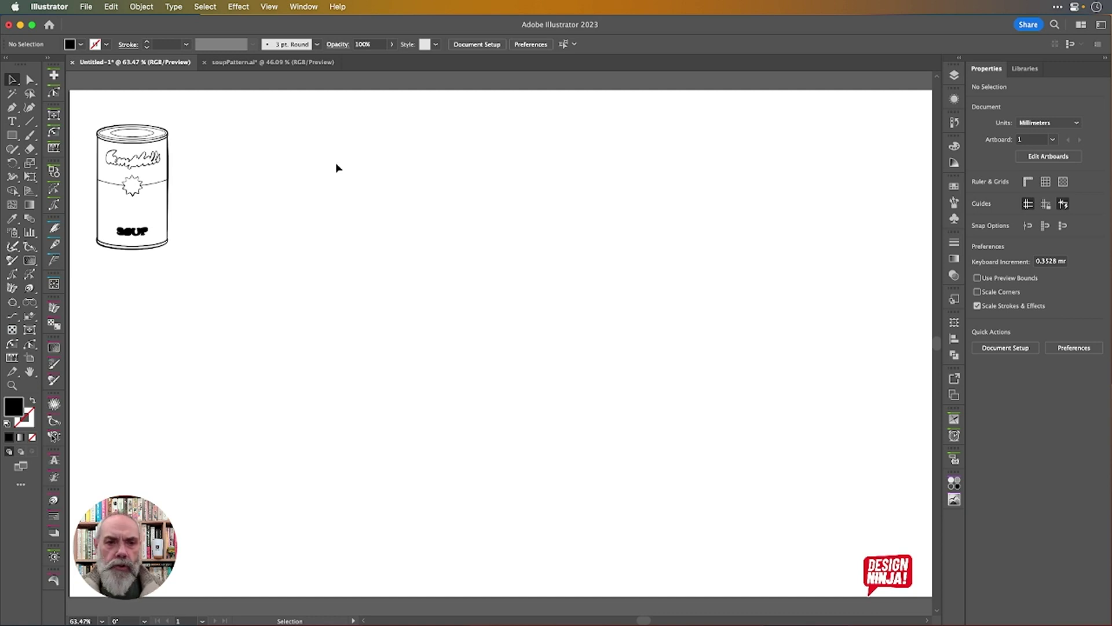
# Switch to the soupPattern.ai document and move a carrot and a garlic bulb onto the artboard above the tilted soup cans.
pyautogui.click(272, 62)
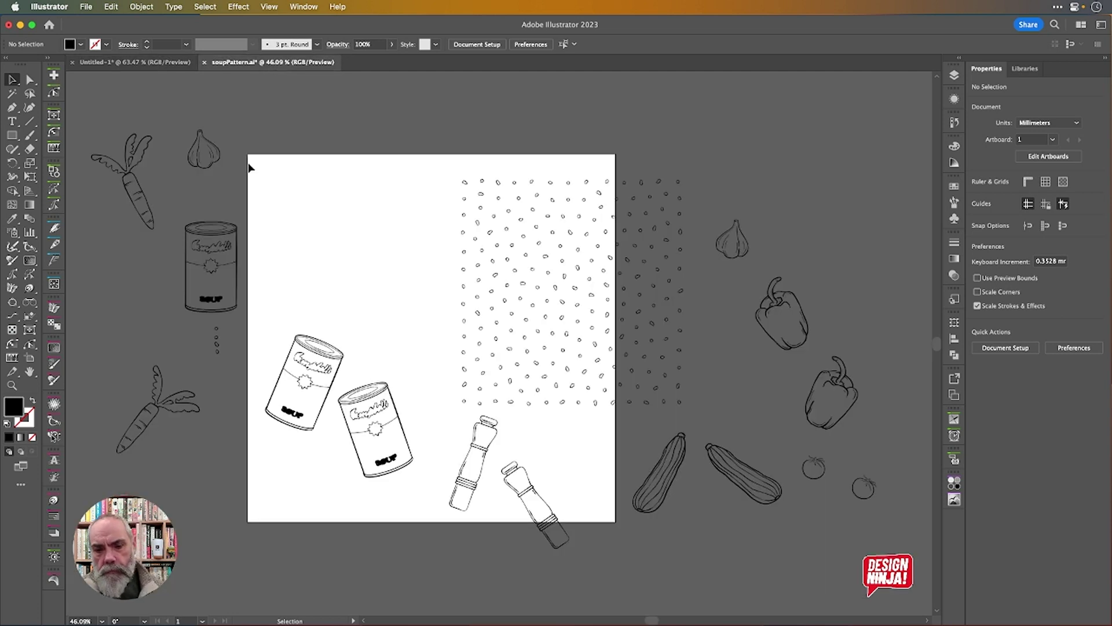
pyautogui.click(147, 208)
pyautogui.moveTo(148, 208); pyautogui.dragTo(323, 277)
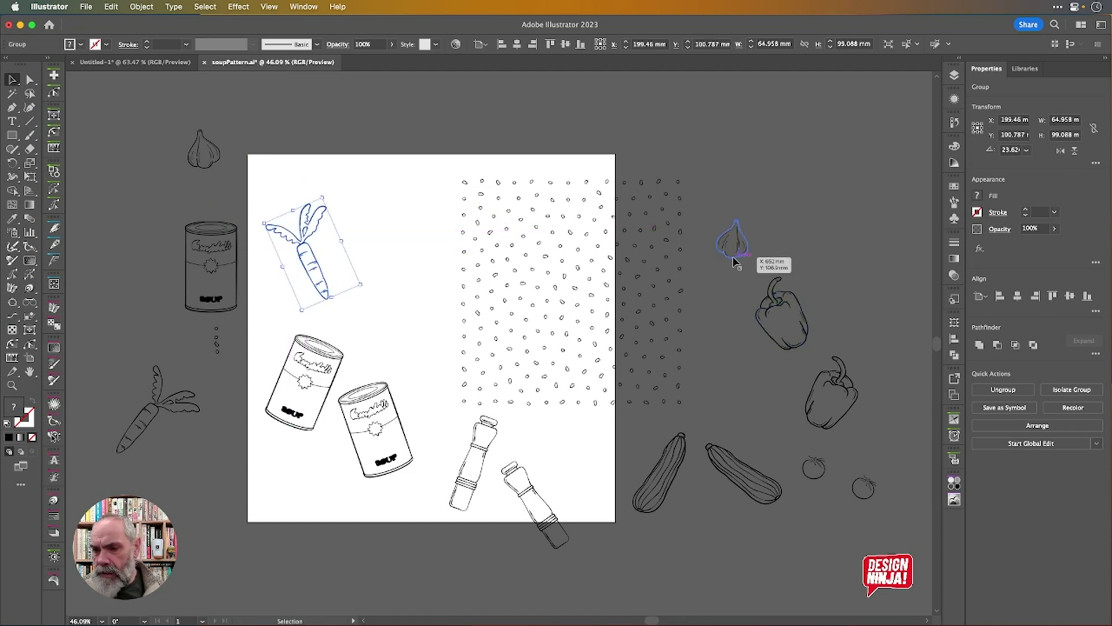
pyautogui.moveTo(731, 264); pyautogui.dragTo(356, 261)
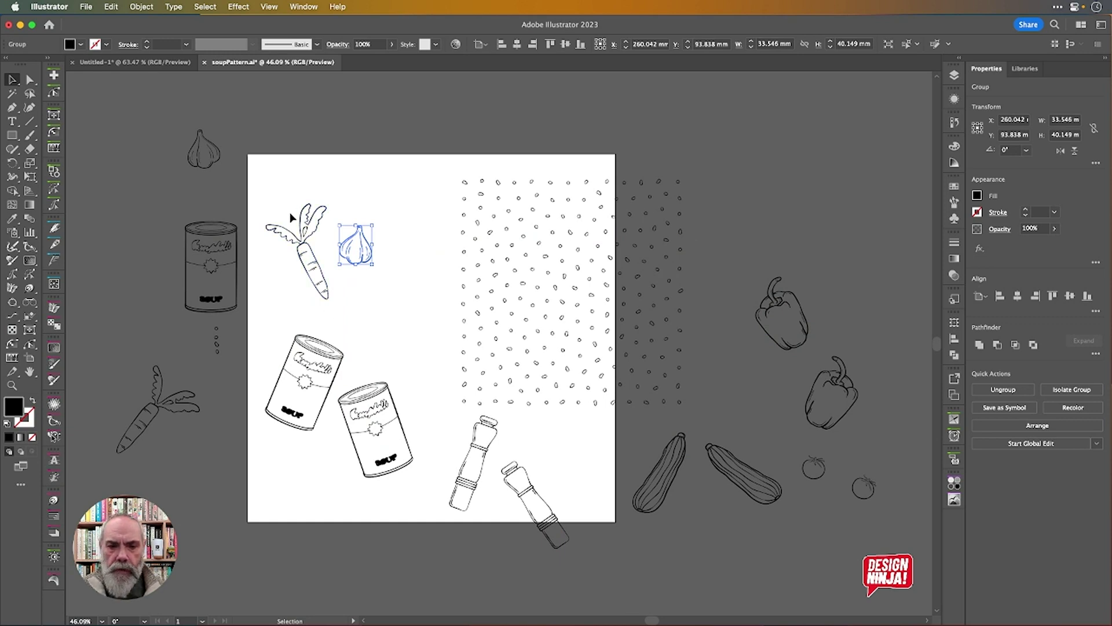
# Examine the line work of the carrot, the garlic bulb and the lower tilted soup can up close.
pyautogui.scroll(5, 290, 212)
pyautogui.scroll(2, 297, 189)
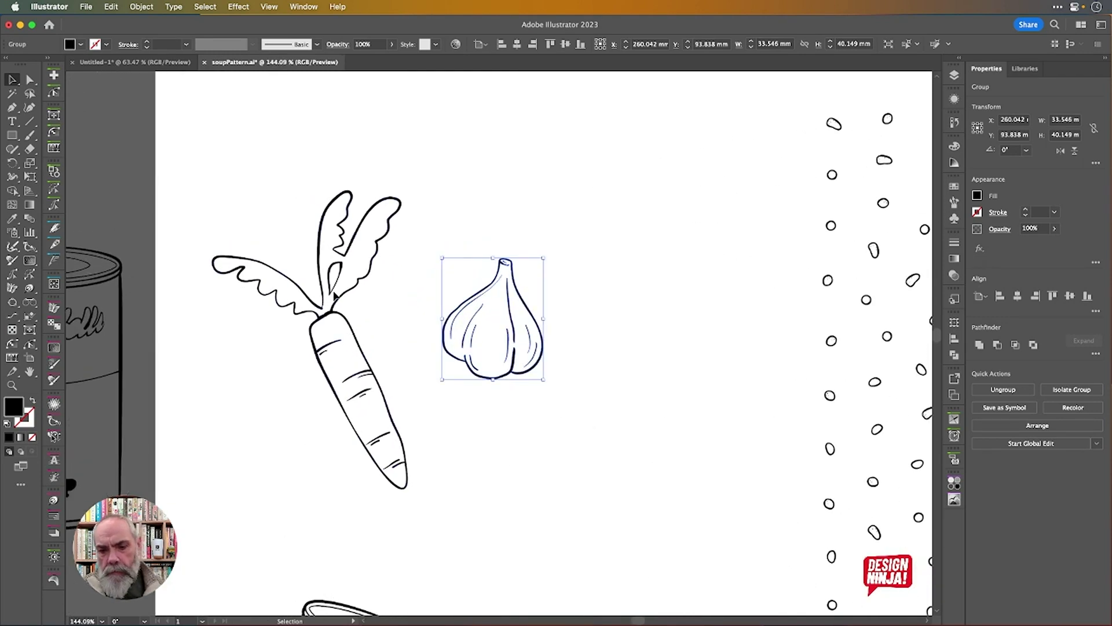
pyautogui.click(612, 338)
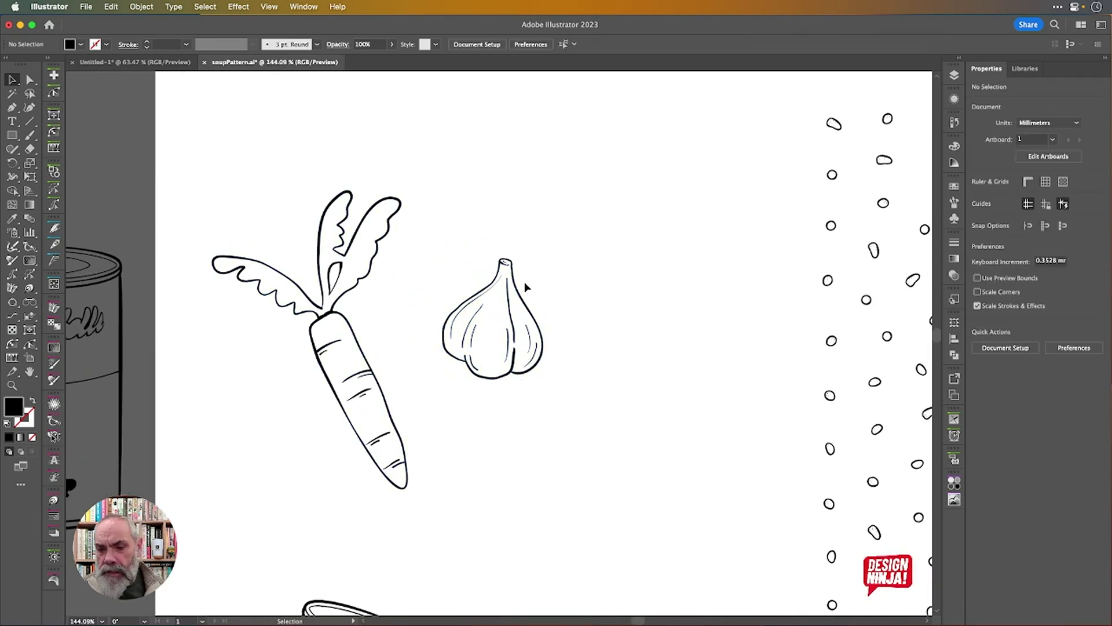
pyautogui.scroll(-5, 477, 428)
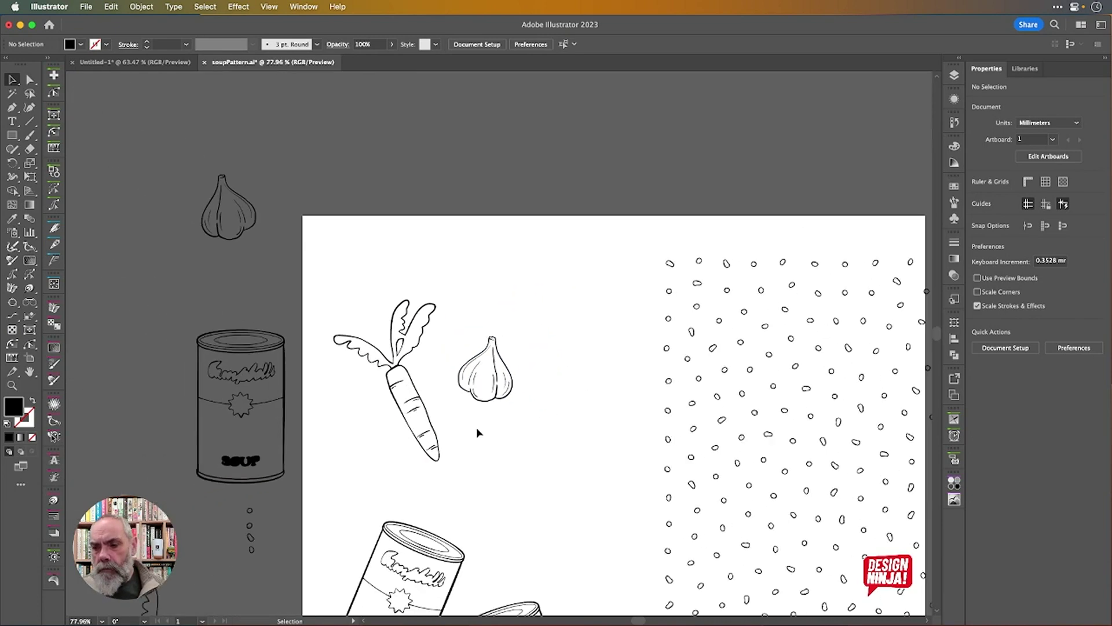
pyautogui.scroll(-3, 477, 428)
pyautogui.hscroll(2, 477, 428)
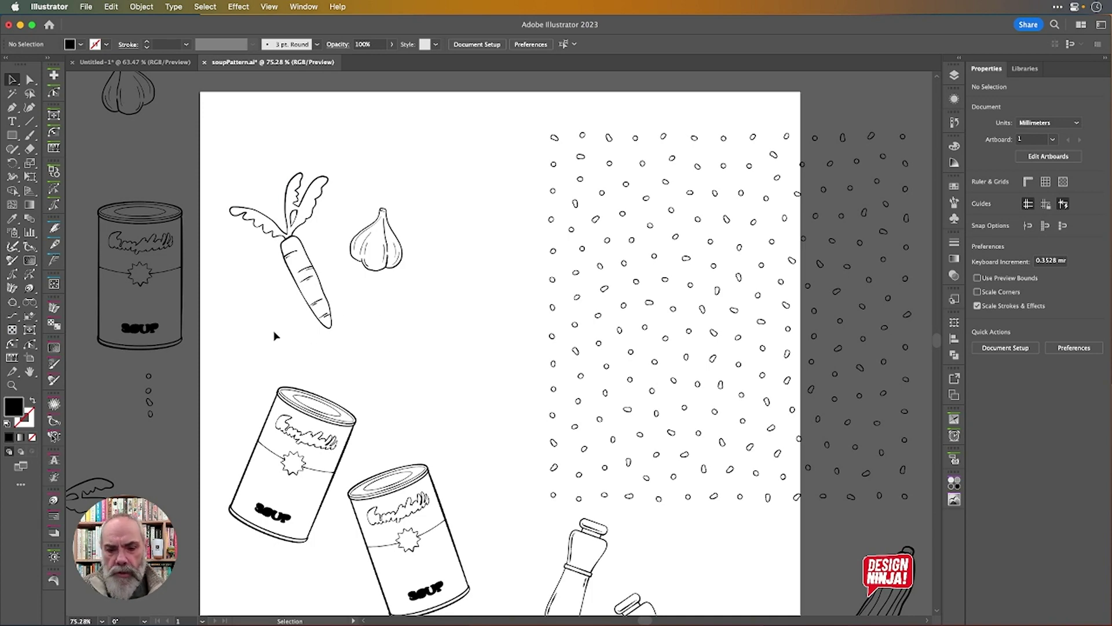
pyautogui.scroll(-3, 276, 336)
pyautogui.hscroll(1, 276, 336)
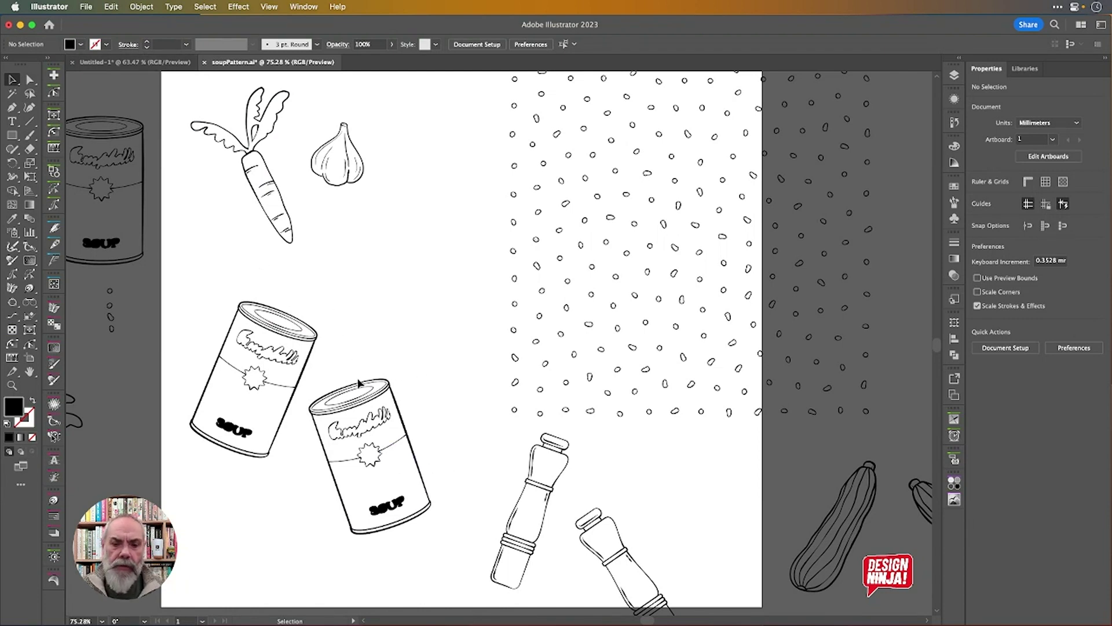
pyautogui.click(403, 409)
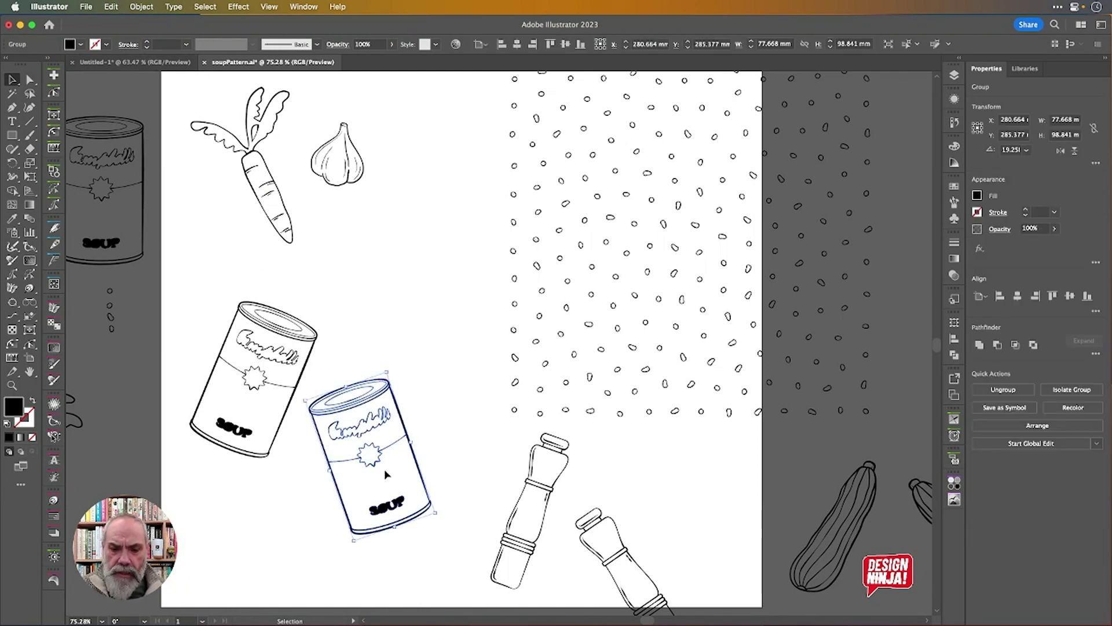
pyautogui.scroll(4, 384, 467)
pyautogui.scroll(-3, 383, 464)
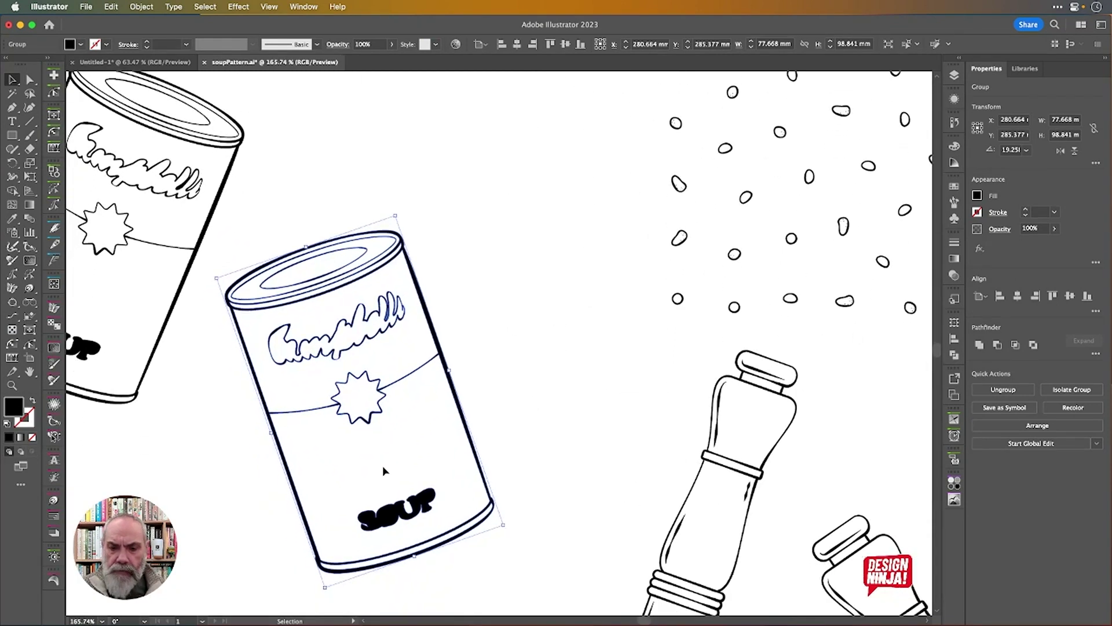
pyautogui.scroll(-3, 382, 464)
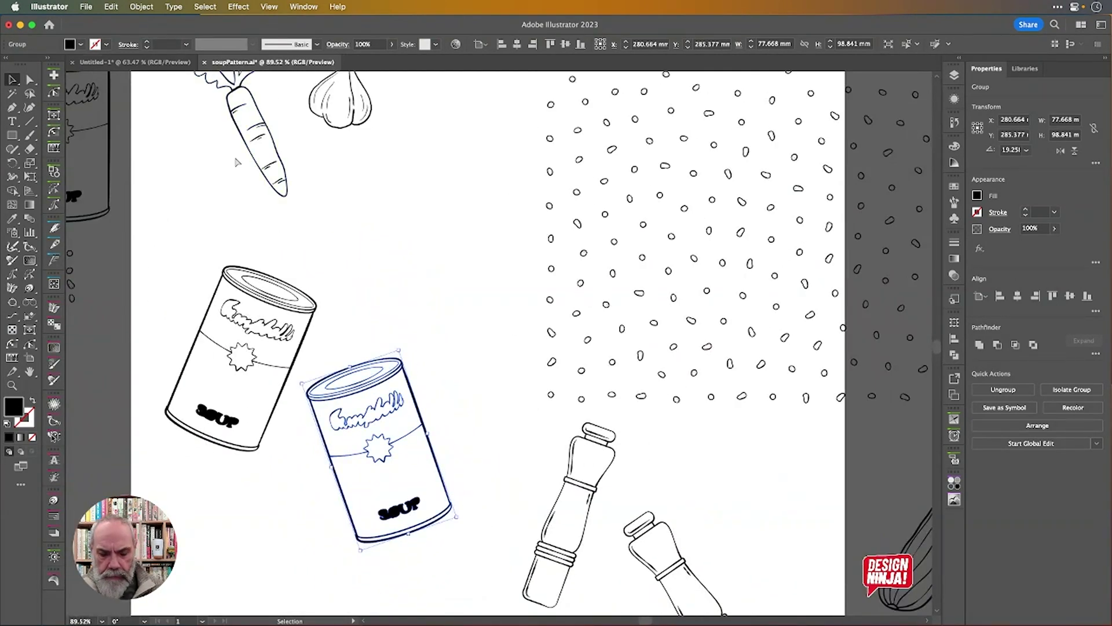
# Return to the untitled document, order it after soupPattern.ai, and inspect the SOUP lettering on the can up close.
pyautogui.click(126, 63)
pyautogui.moveTo(127, 62); pyautogui.dragTo(288, 62)
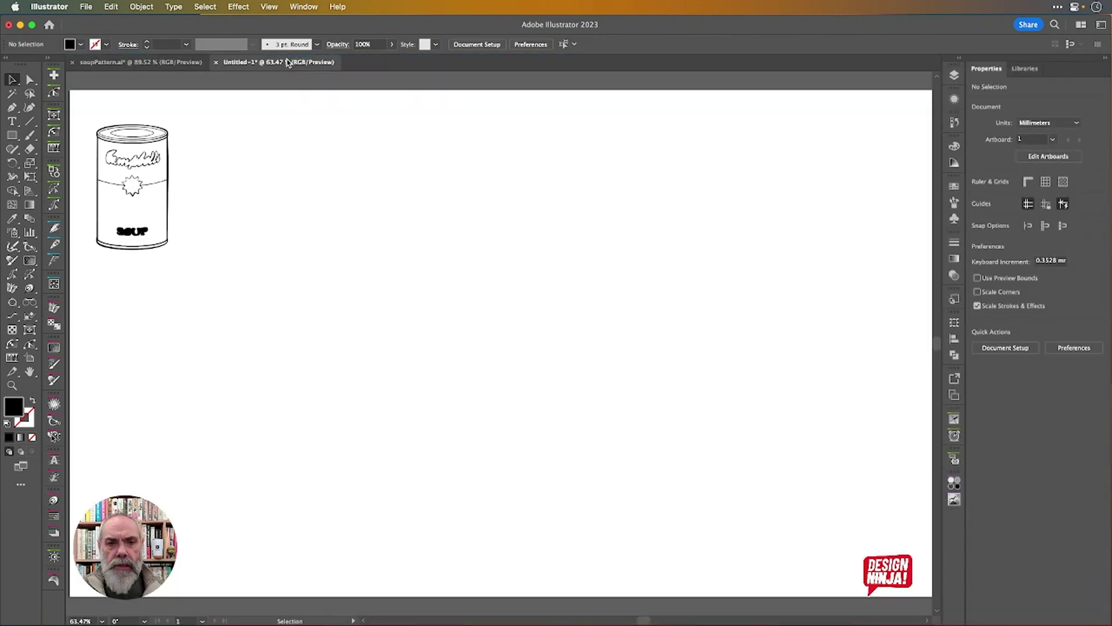
pyautogui.scroll(5, 84, 141)
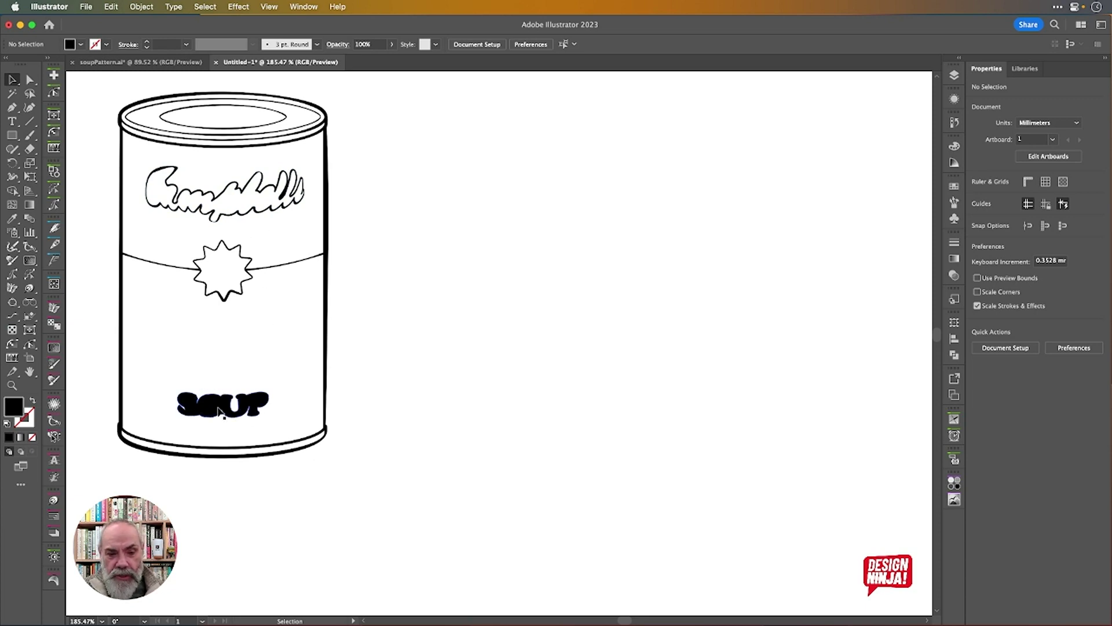
pyautogui.scroll(5, 196, 413)
pyautogui.scroll(4, 197, 413)
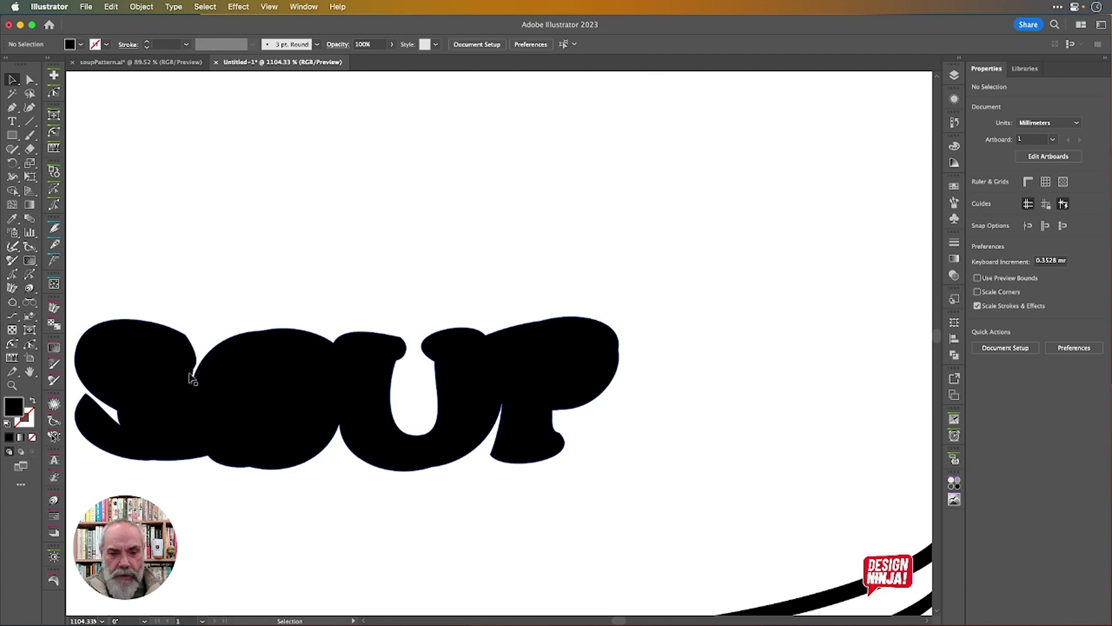
pyautogui.click(177, 359)
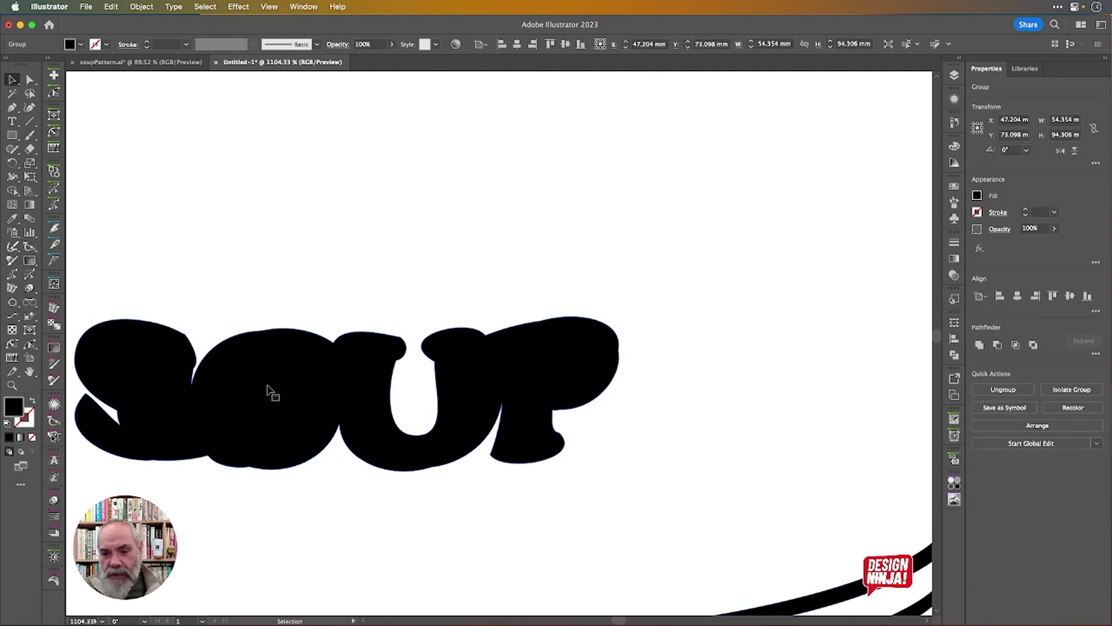
pyautogui.scroll(-5, 270, 389)
pyautogui.scroll(-3, 269, 390)
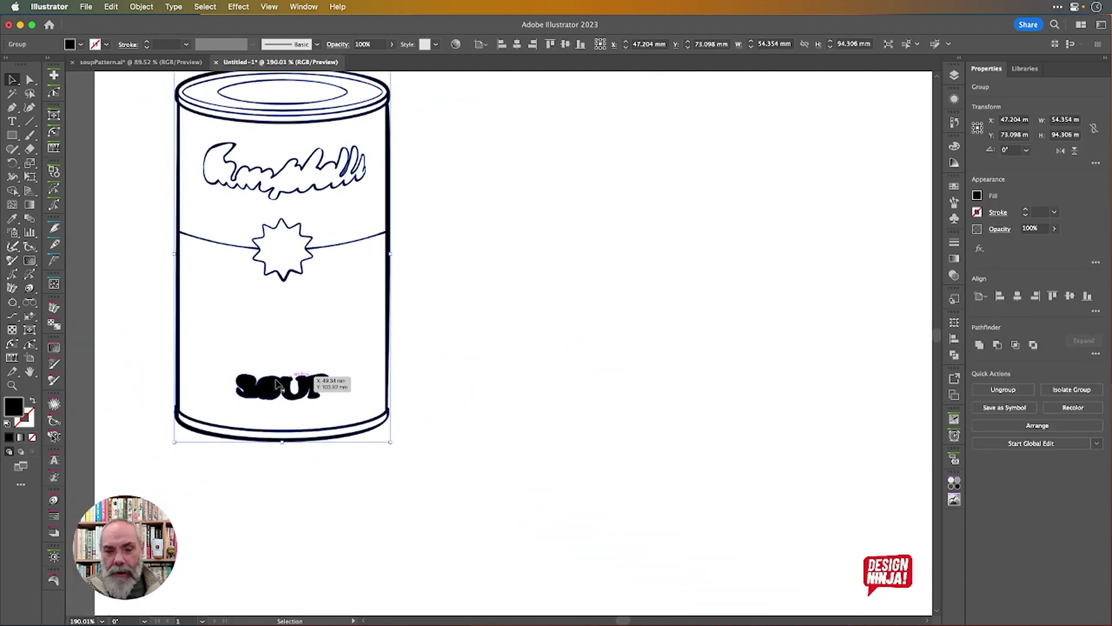
pyautogui.scroll(6, 259, 401)
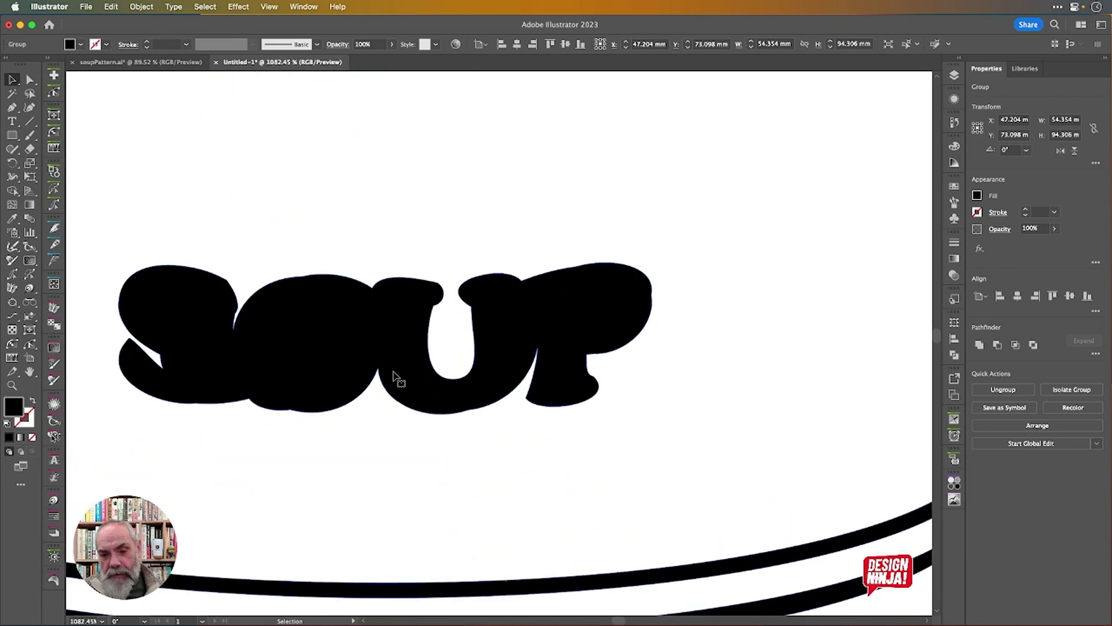
pyautogui.scroll(-4, 381, 388)
pyautogui.click(774, 295)
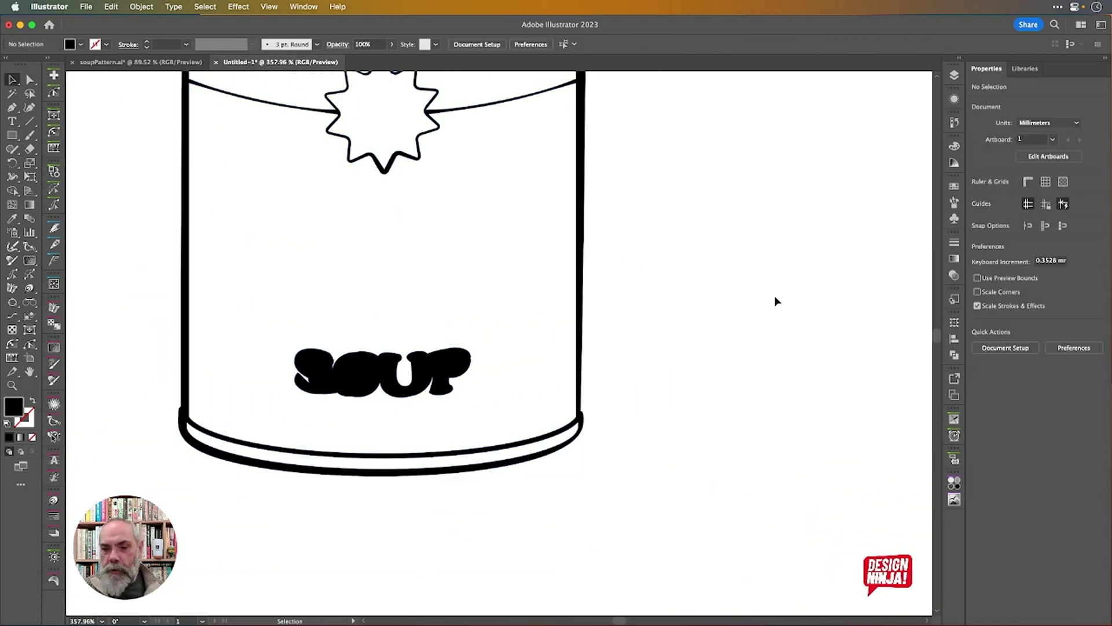
pyautogui.scroll(-3, 774, 295)
pyautogui.hscroll(5, 774, 295)
pyautogui.scroll(2, 774, 296)
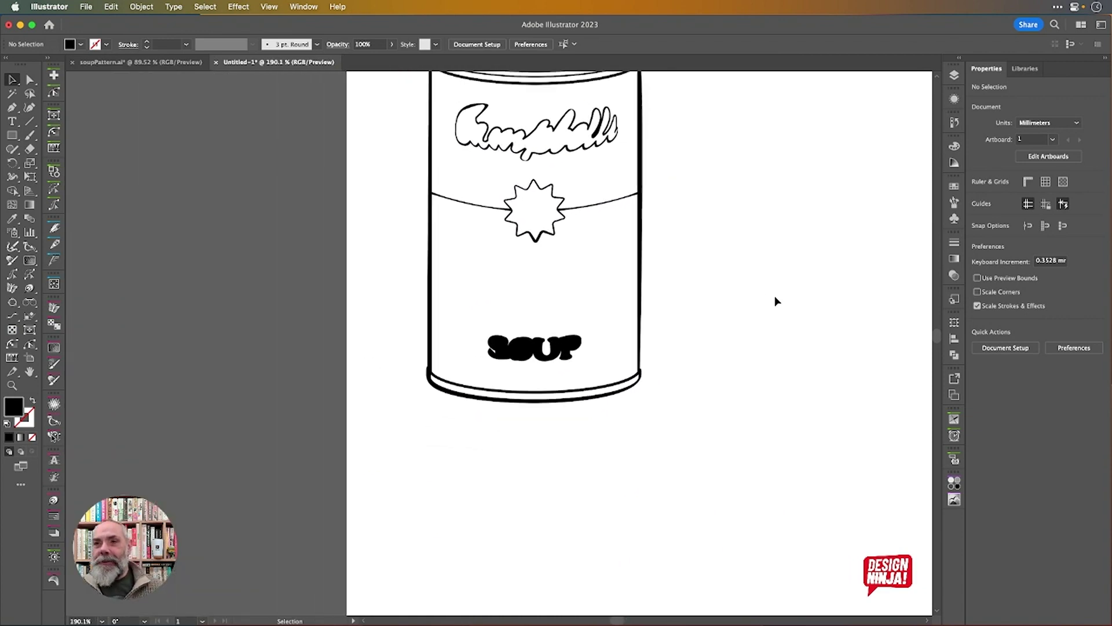
pyautogui.hscroll(4, 776, 301)
pyautogui.scroll(1, 777, 301)
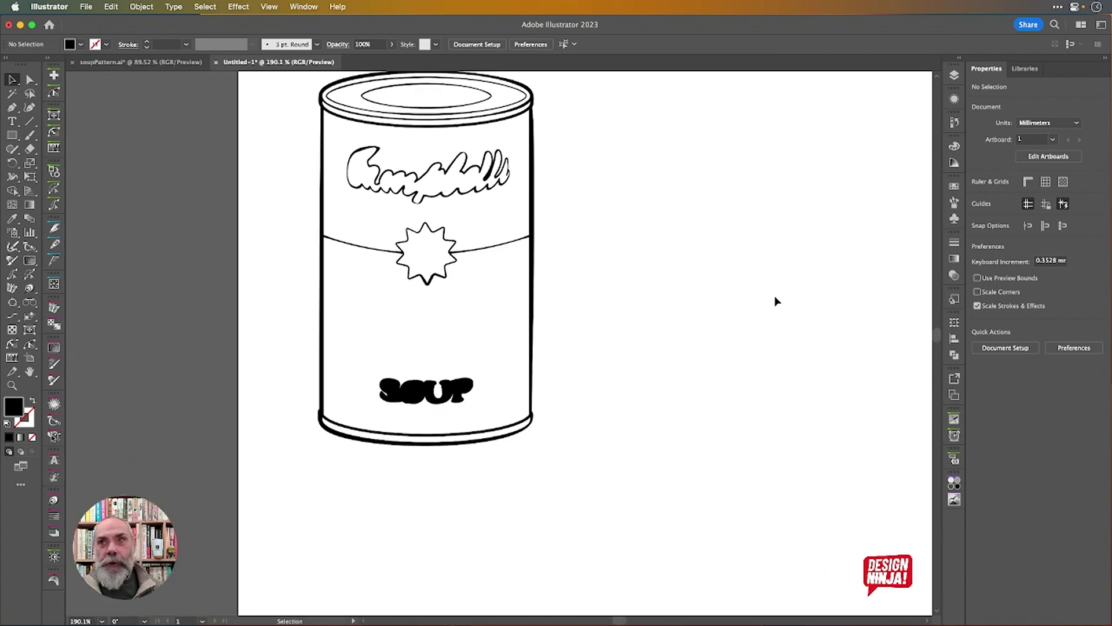
pyautogui.hscroll(3, 776, 301)
pyautogui.scroll(1, 776, 301)
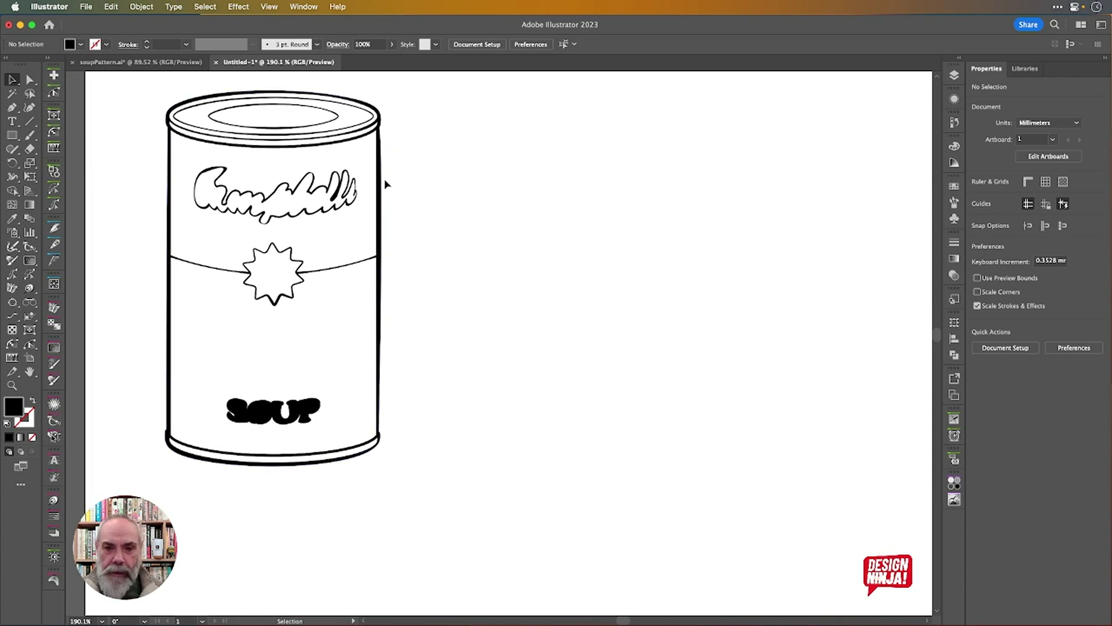
pyautogui.scroll(-3, 386, 184)
pyautogui.hscroll(4, 387, 184)
pyautogui.scroll(1, 386, 184)
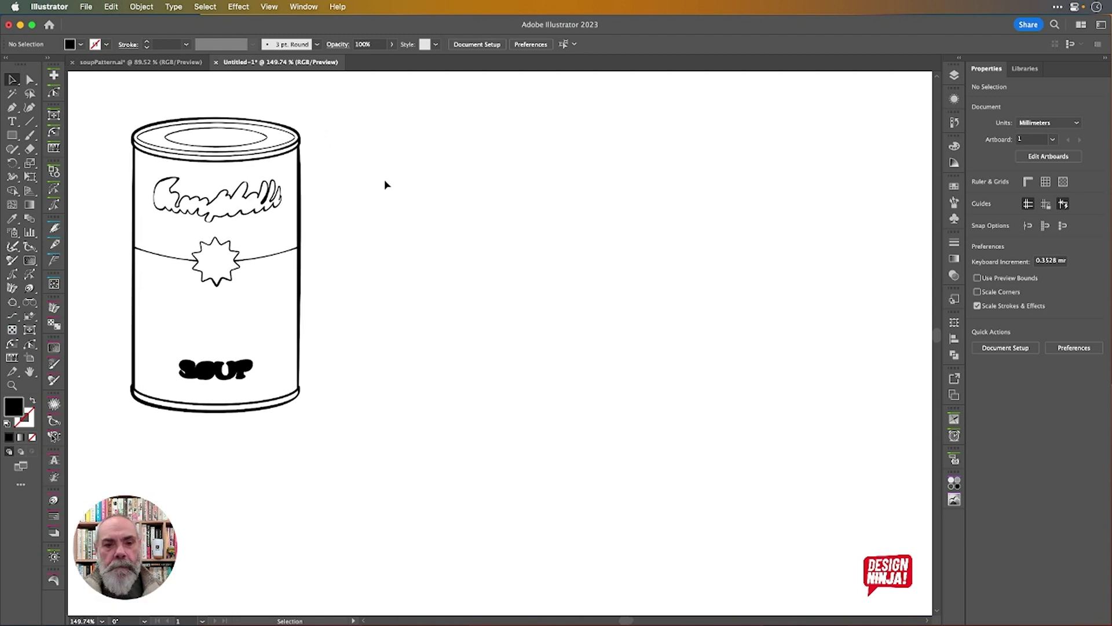
pyautogui.scroll(-1, 385, 185)
pyautogui.hscroll(3, 385, 184)
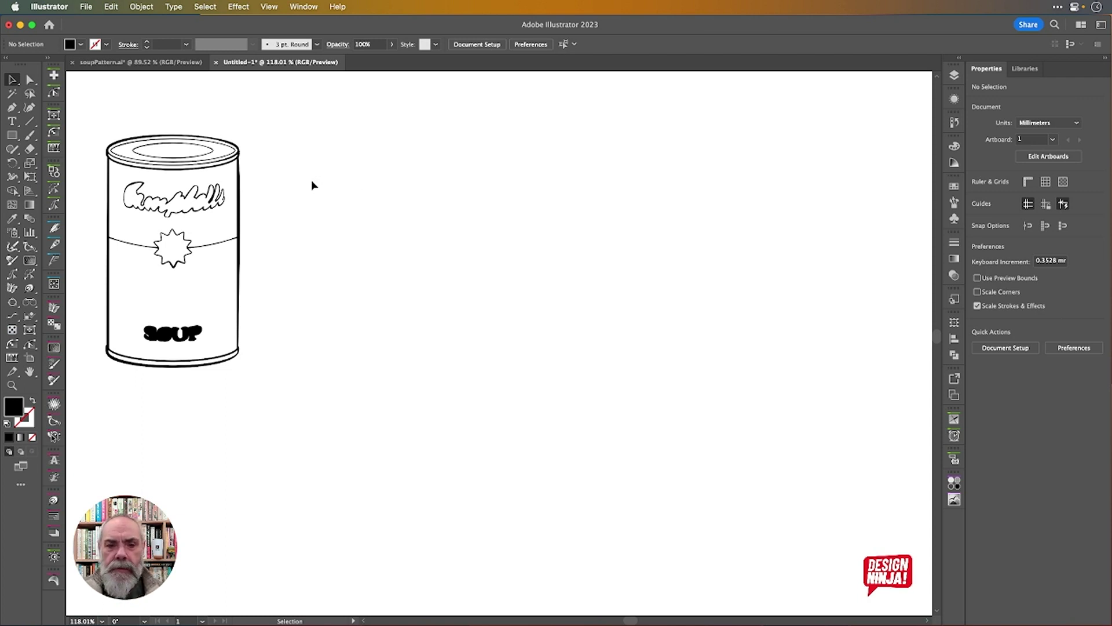
pyautogui.scroll(-1, 311, 179)
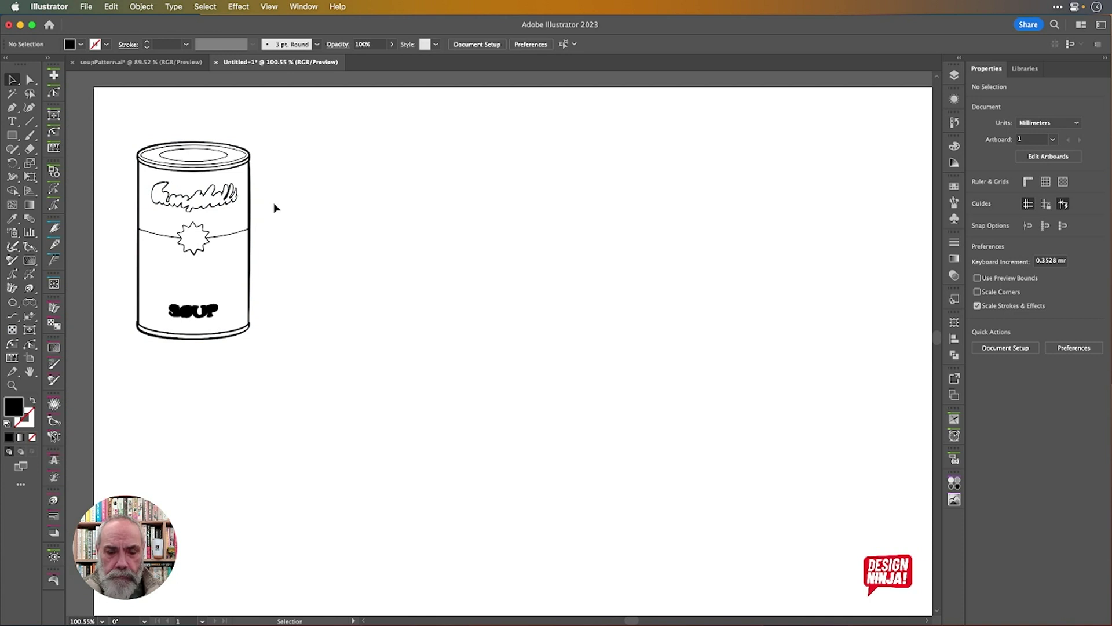
pyautogui.hscroll(2, 274, 204)
pyautogui.scroll(-1, 274, 205)
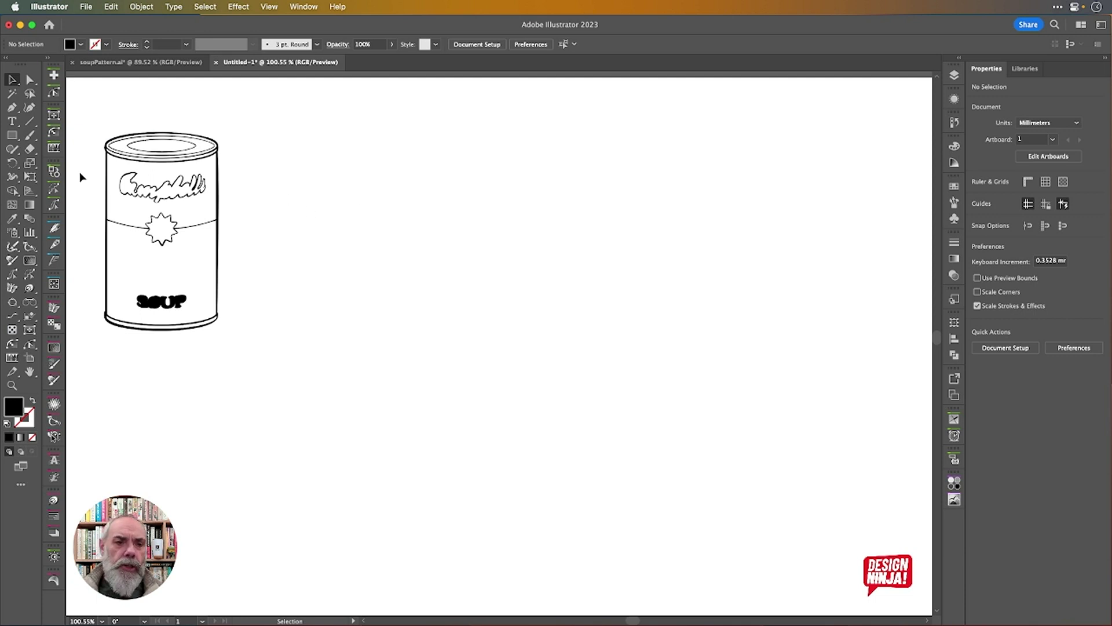
# Draw a horizontal line about 110 mm long beside the soup can and give it a black 1 pt stroke.
pyautogui.click(30, 121)
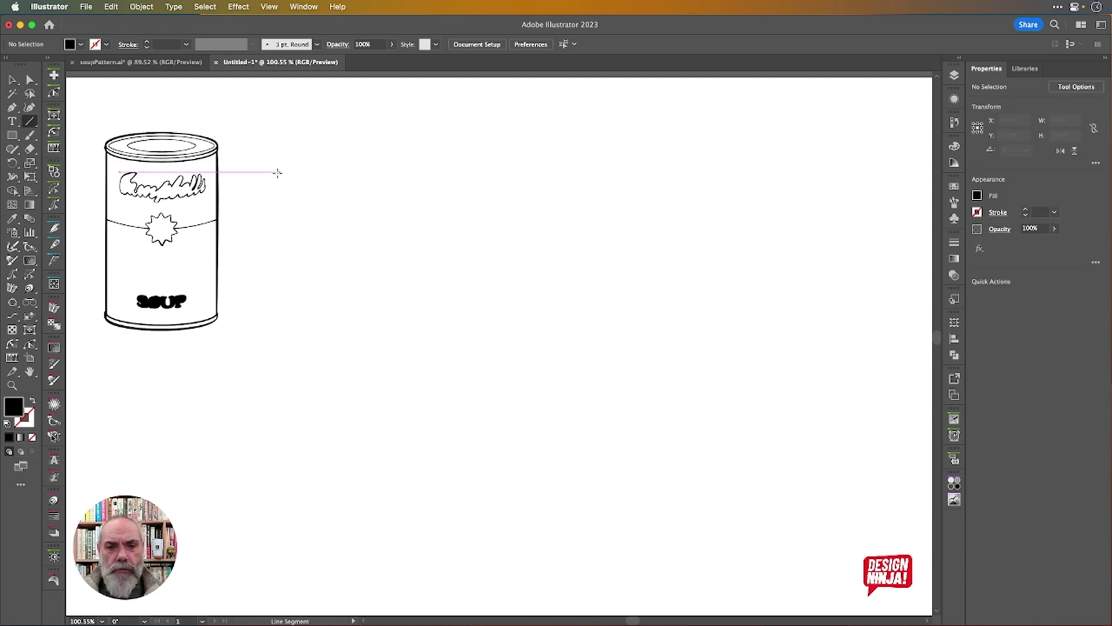
pyautogui.moveTo(276, 160); pyautogui.dragTo(509, 154)
pyautogui.scroll(3, 382, 143)
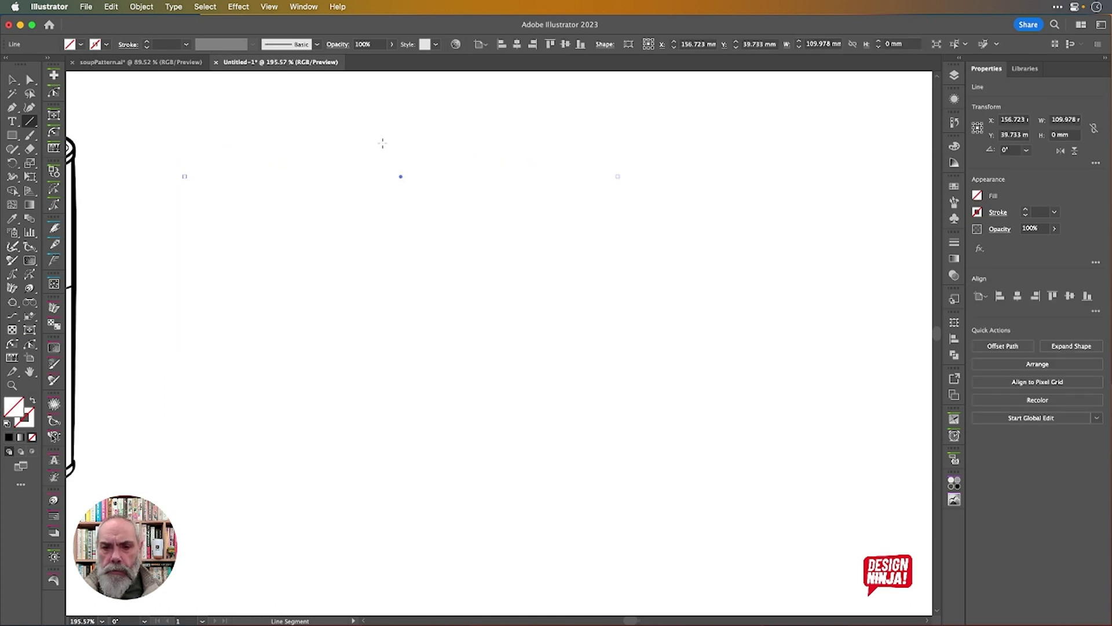
pyautogui.scroll(2, 383, 143)
pyautogui.hscroll(-1, 382, 143)
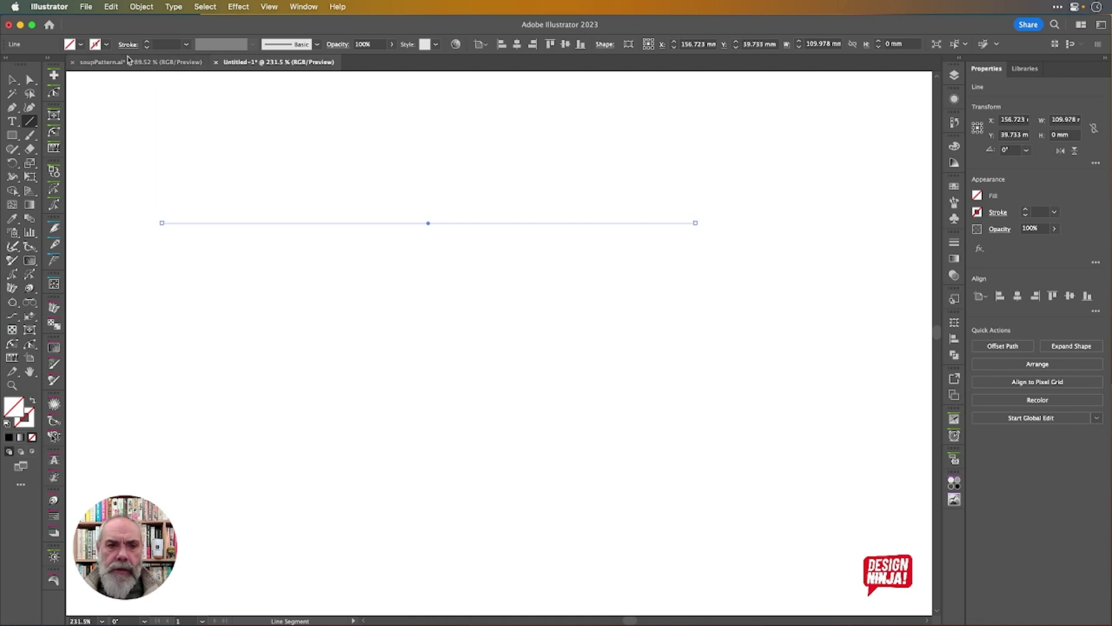
pyautogui.click(107, 45)
pyautogui.click(32, 63)
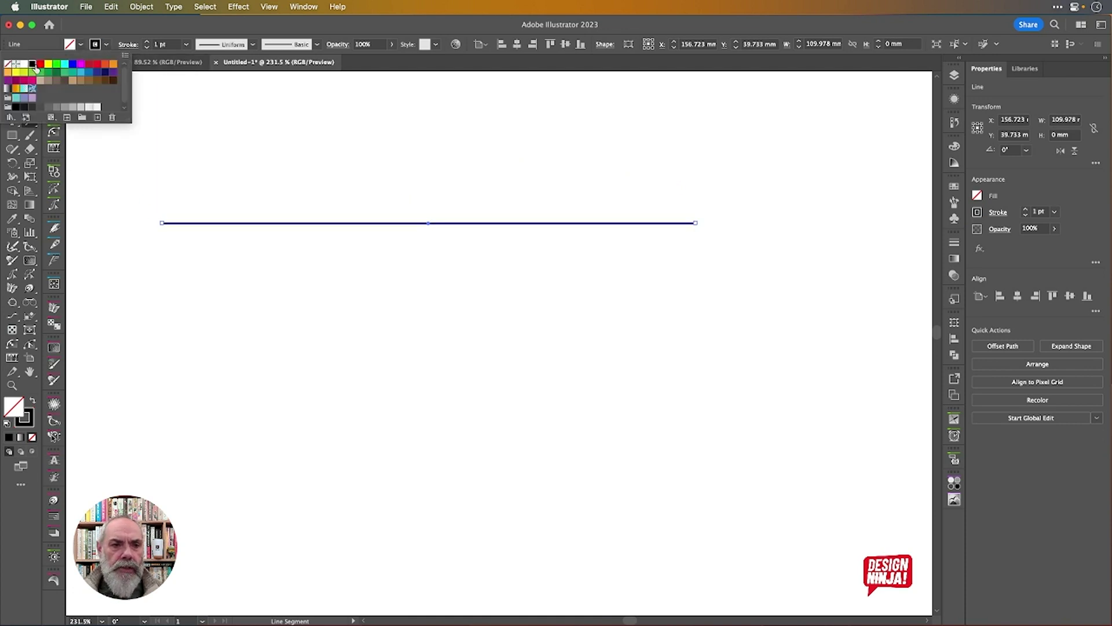
pyautogui.click(117, 30)
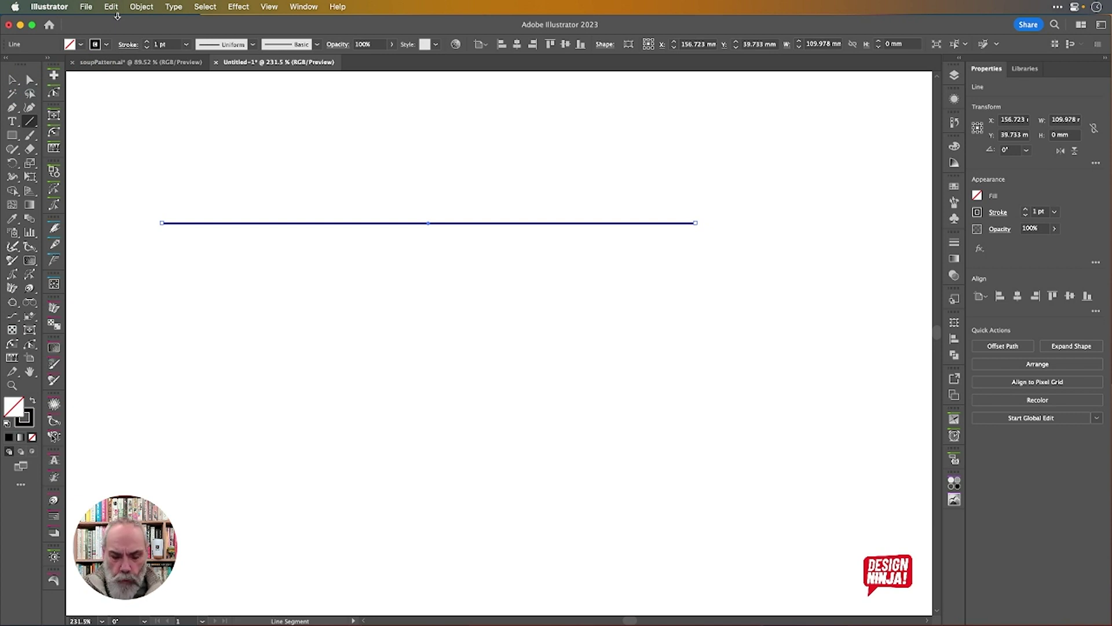
# Activate the Warp tool and shrink its round brush to a little over half its size.
pyautogui.hotkey('shift', 'r')
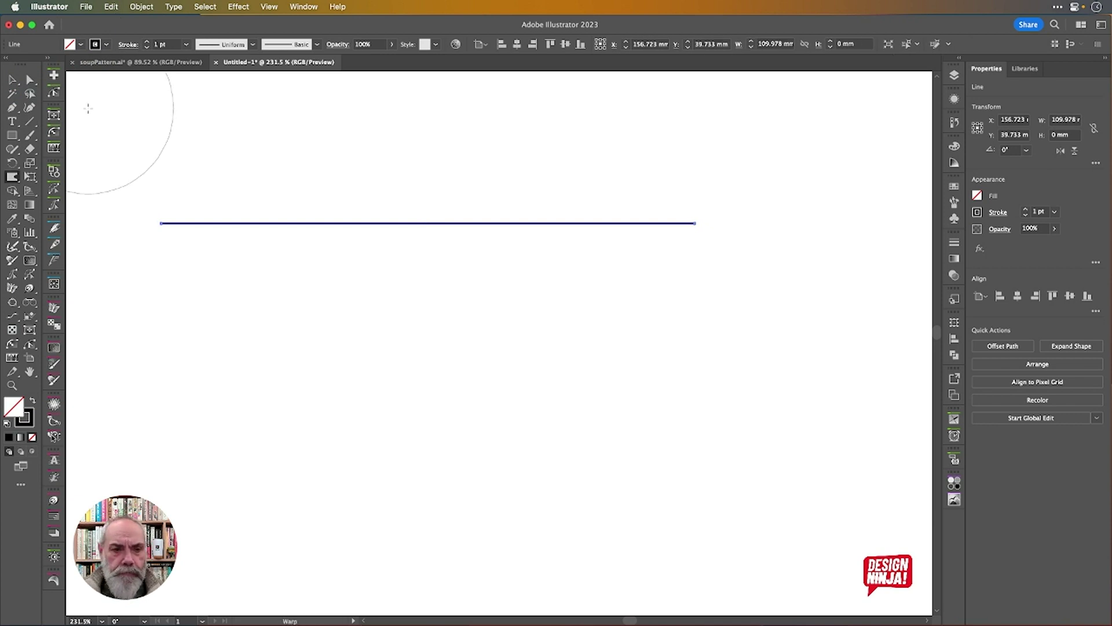
pyautogui.click(13, 178)
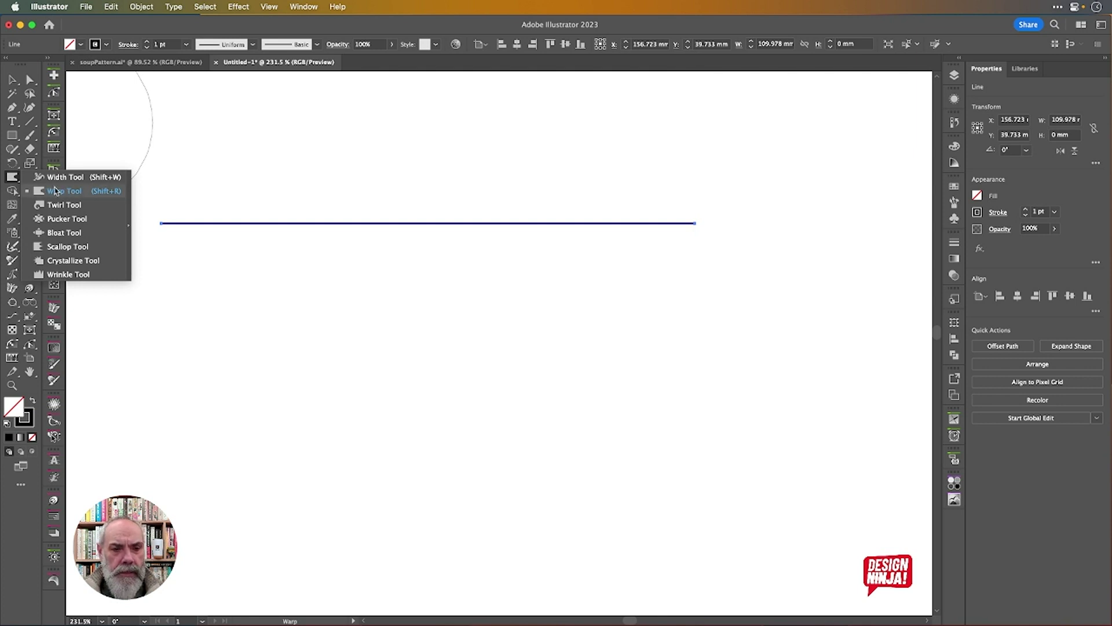
pyautogui.click(13, 179)
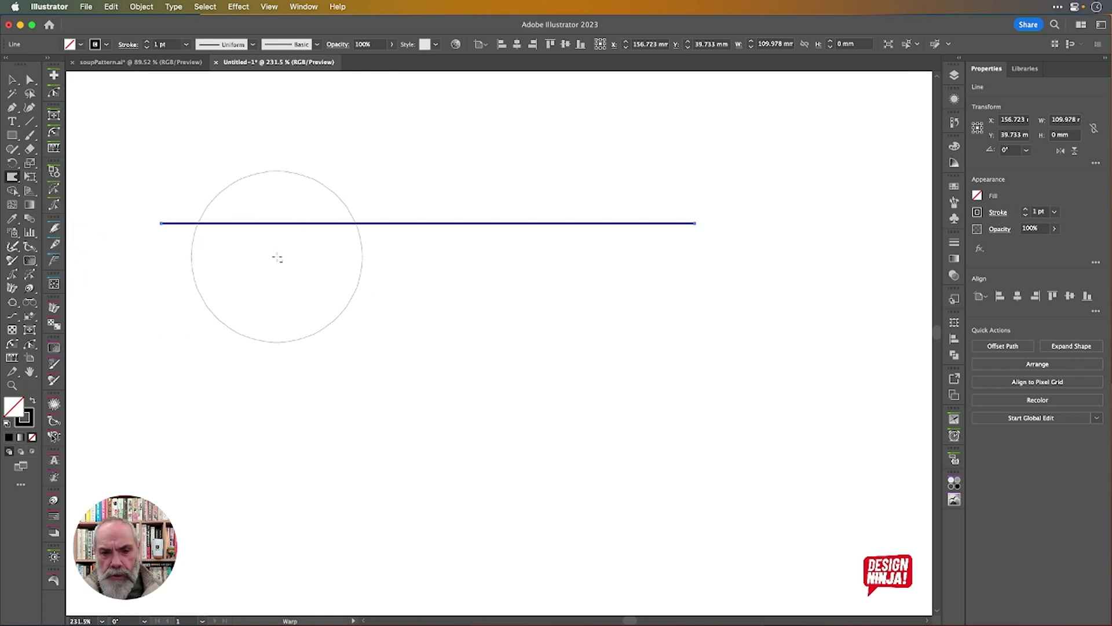
pyautogui.moveTo(263, 262)
pyautogui.mouseDown()
pyautogui.moveTo(236, 281)
pyautogui.moveTo(203, 281)
pyautogui.moveTo(179, 307)
pyautogui.moveTo(201, 290)
pyautogui.moveTo(182, 310)
pyautogui.moveTo(245, 293)
pyautogui.moveTo(243, 283)
pyautogui.moveTo(215, 284)
pyautogui.mouseUp()
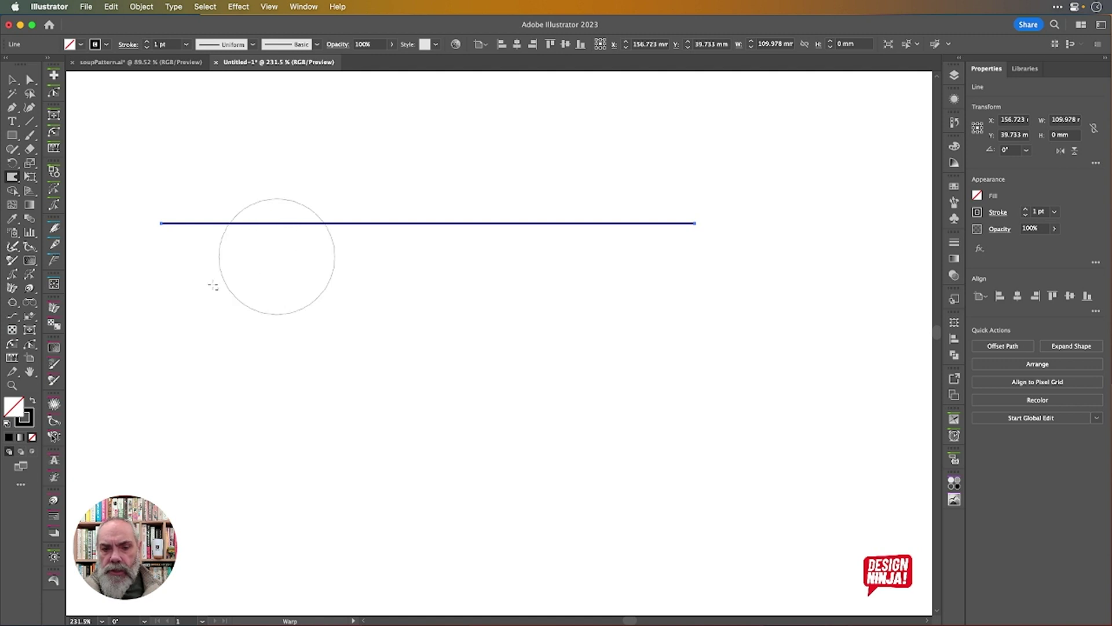
pyautogui.moveTo(235, 283); pyautogui.dragTo(241, 295)
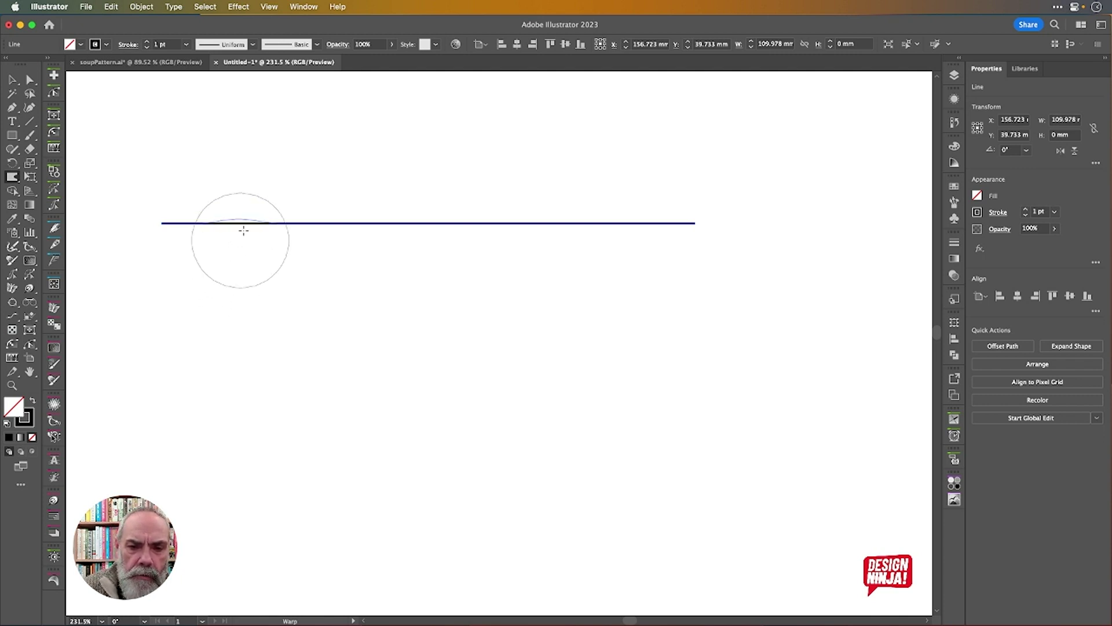
# Warp the straight line into a series of waves, pushing alternating peaks up and troughs down along its length.
pyautogui.moveTo(244, 231); pyautogui.dragTo(267, 164)
pyautogui.moveTo(313, 212); pyautogui.dragTo(315, 293)
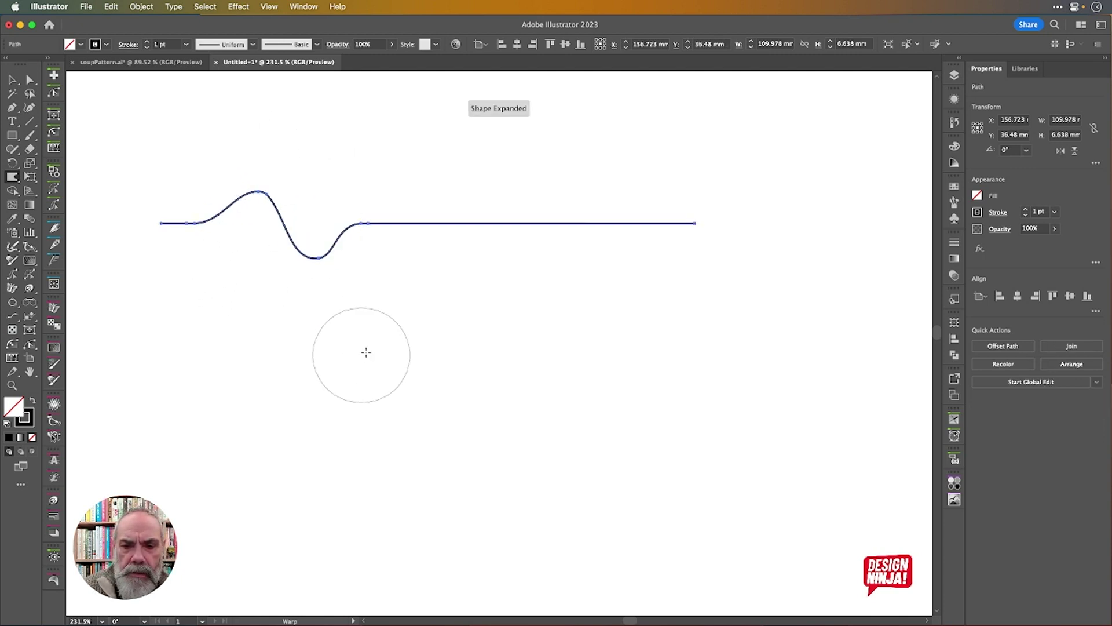
pyautogui.moveTo(367, 246); pyautogui.dragTo(371, 156)
pyautogui.moveTo(399, 194); pyautogui.dragTo(405, 342)
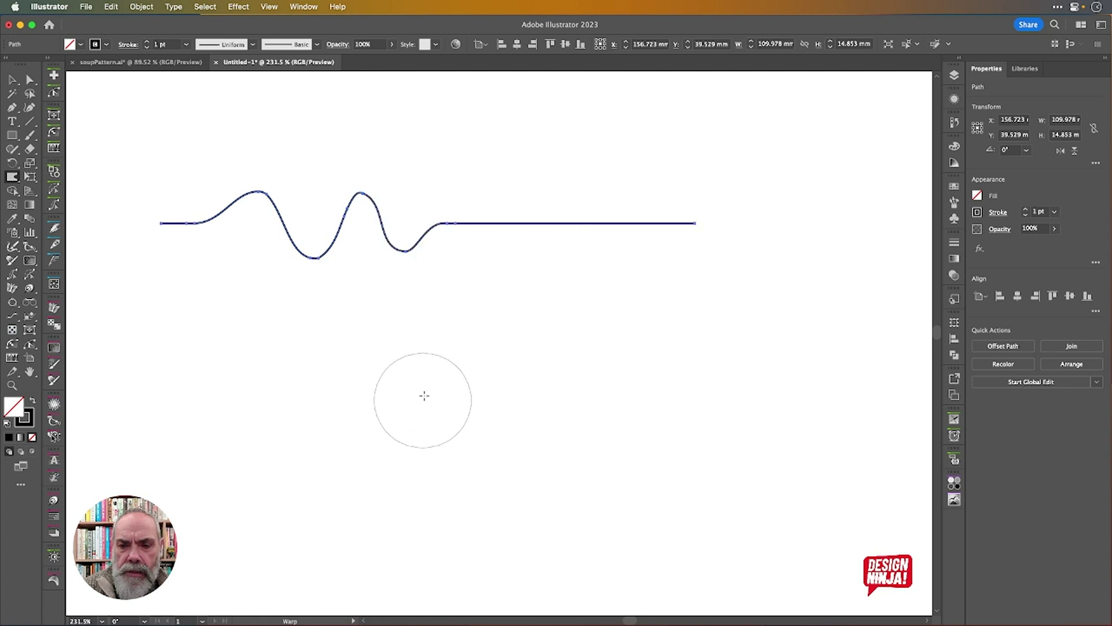
pyautogui.moveTo(409, 278)
pyautogui.mouseDown()
pyautogui.moveTo(412, 203)
pyautogui.moveTo(435, 324)
pyautogui.mouseUp()
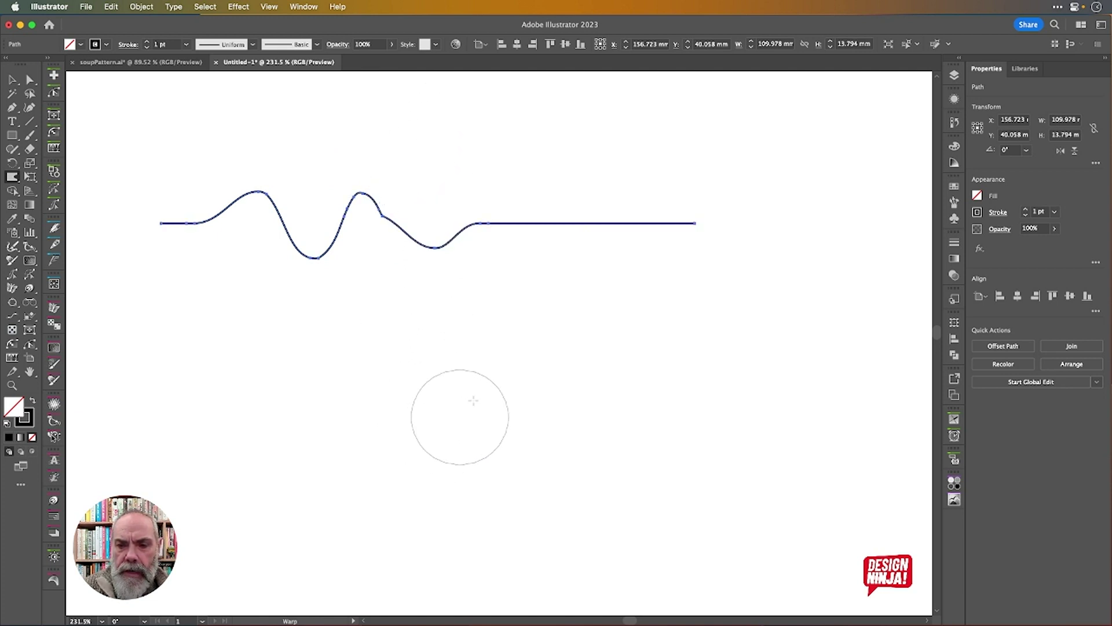
pyautogui.moveTo(474, 243); pyautogui.dragTo(477, 142)
pyautogui.moveTo(525, 203); pyautogui.dragTo(544, 410)
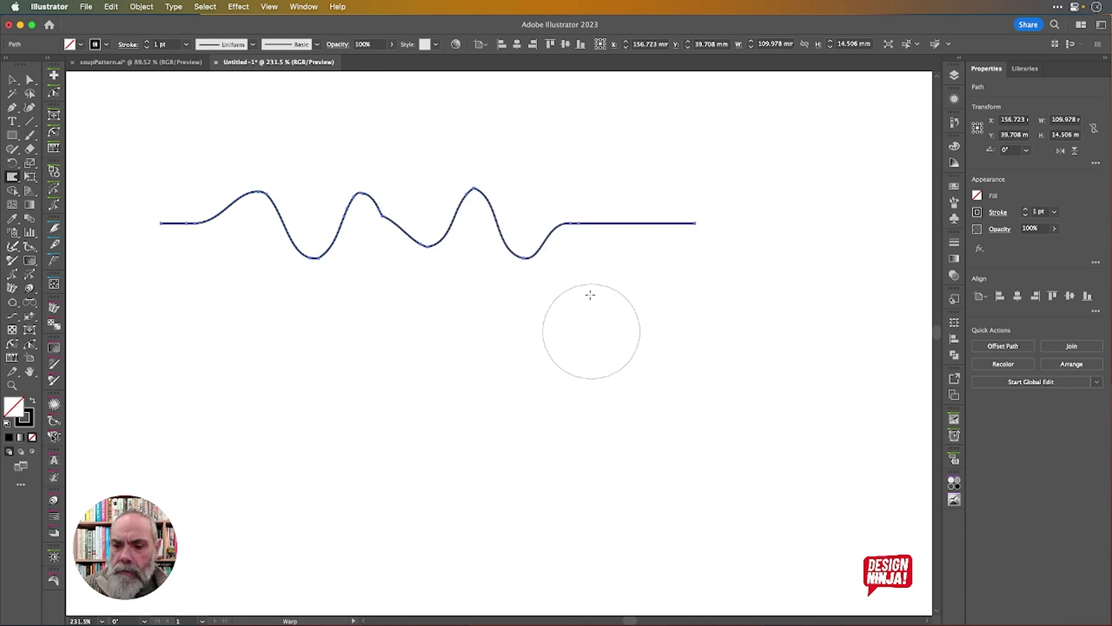
pyautogui.moveTo(583, 246); pyautogui.dragTo(588, 149)
pyautogui.moveTo(626, 218); pyautogui.dragTo(635, 405)
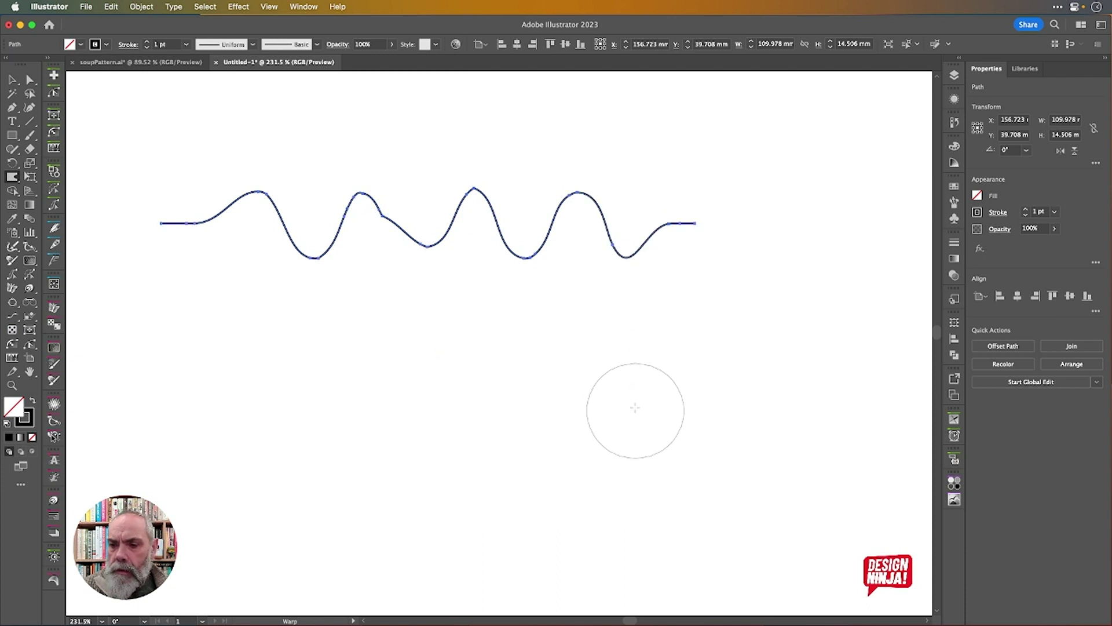
# Deepen the rightmost trough with the Warp tool and push the other troughs sideways to make the waves irregular.
pyautogui.moveTo(624, 280); pyautogui.dragTo(627, 365)
pyautogui.moveTo(525, 261)
pyautogui.mouseDown()
pyautogui.moveTo(521, 279)
pyautogui.moveTo(434, 322)
pyautogui.mouseUp()
pyautogui.moveTo(435, 244); pyautogui.dragTo(473, 255)
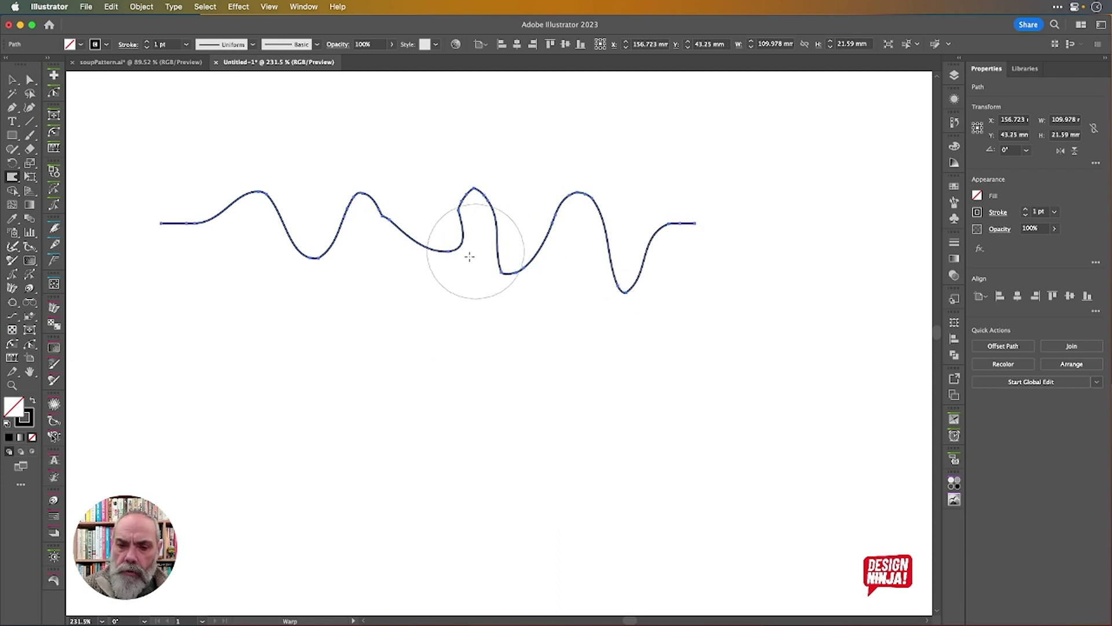
pyautogui.moveTo(350, 277)
pyautogui.mouseDown()
pyautogui.moveTo(303, 249)
pyautogui.moveTo(272, 254)
pyautogui.mouseUp()
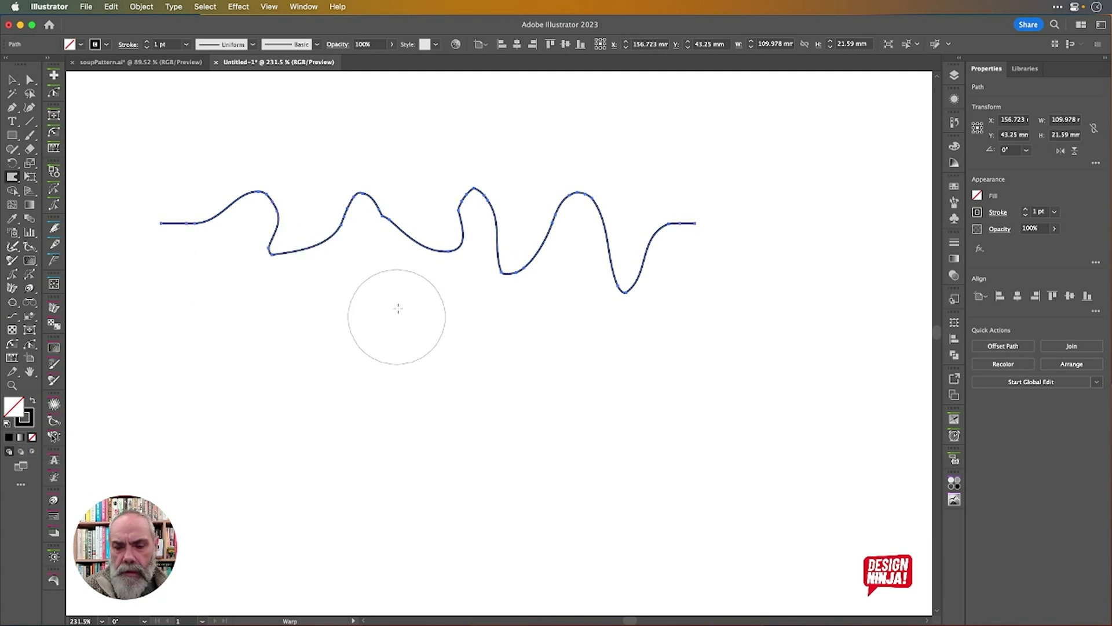
# Warp the three right-hand peaks upward and to the right, stretching the wavy line to about 30 mm high.
pyautogui.moveTo(374, 184); pyautogui.dragTo(375, 168)
pyautogui.moveTo(398, 241)
pyautogui.mouseDown()
pyautogui.moveTo(371, 172)
pyautogui.moveTo(435, 144)
pyautogui.mouseUp()
pyautogui.moveTo(477, 214); pyautogui.dragTo(521, 154)
pyautogui.moveTo(591, 223); pyautogui.dragTo(635, 176)
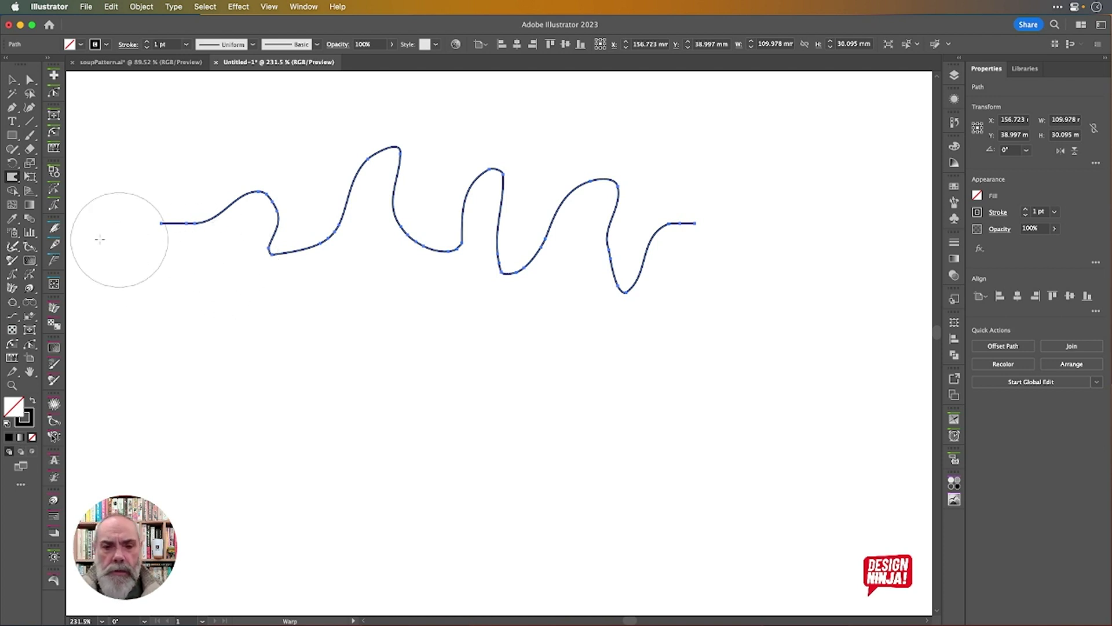
# Try averaging the wavy line's anchor points on the Vertical axis, and undo it.
pyautogui.click(13, 80)
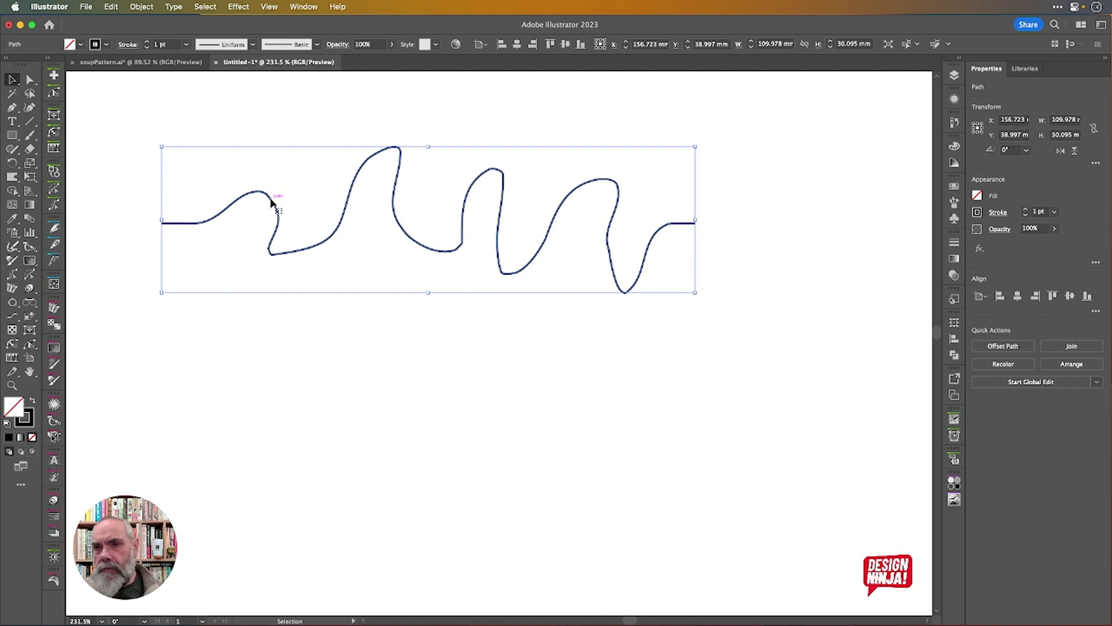
pyautogui.press('alt')
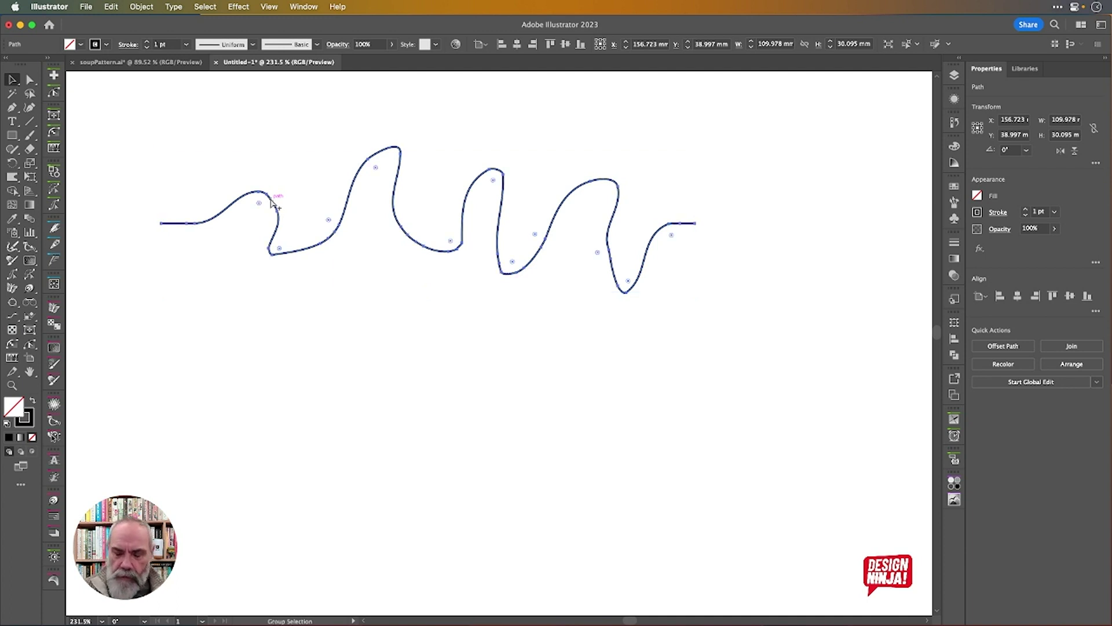
pyautogui.press('alt')
pyautogui.press('super+alt')
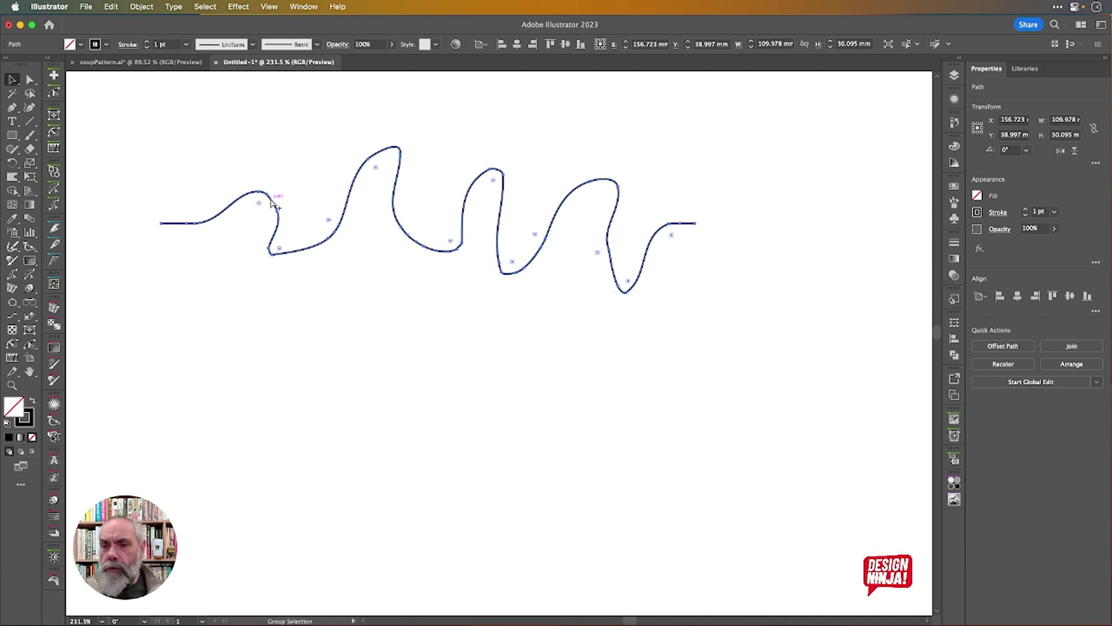
pyautogui.press('super+alt+j')
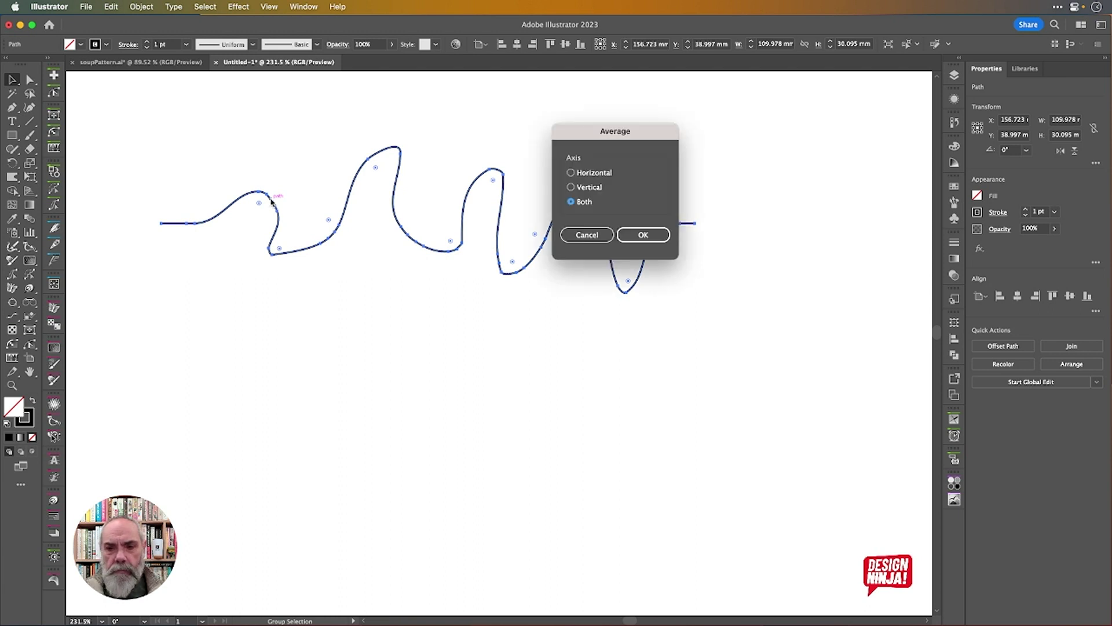
pyautogui.moveTo(598, 137); pyautogui.dragTo(589, 89)
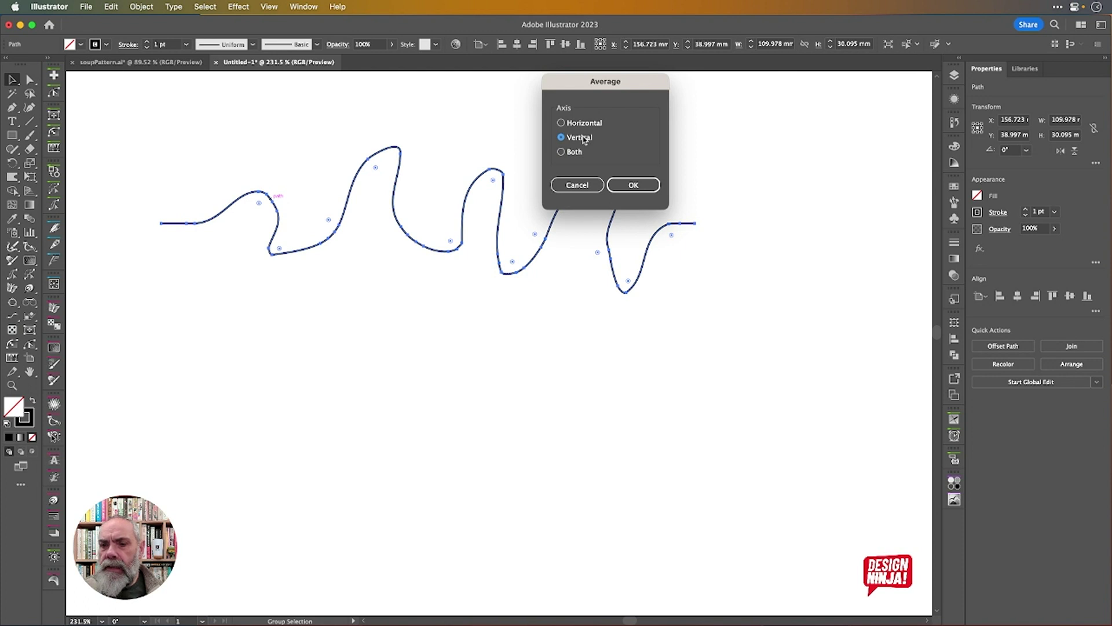
pyautogui.click(628, 186)
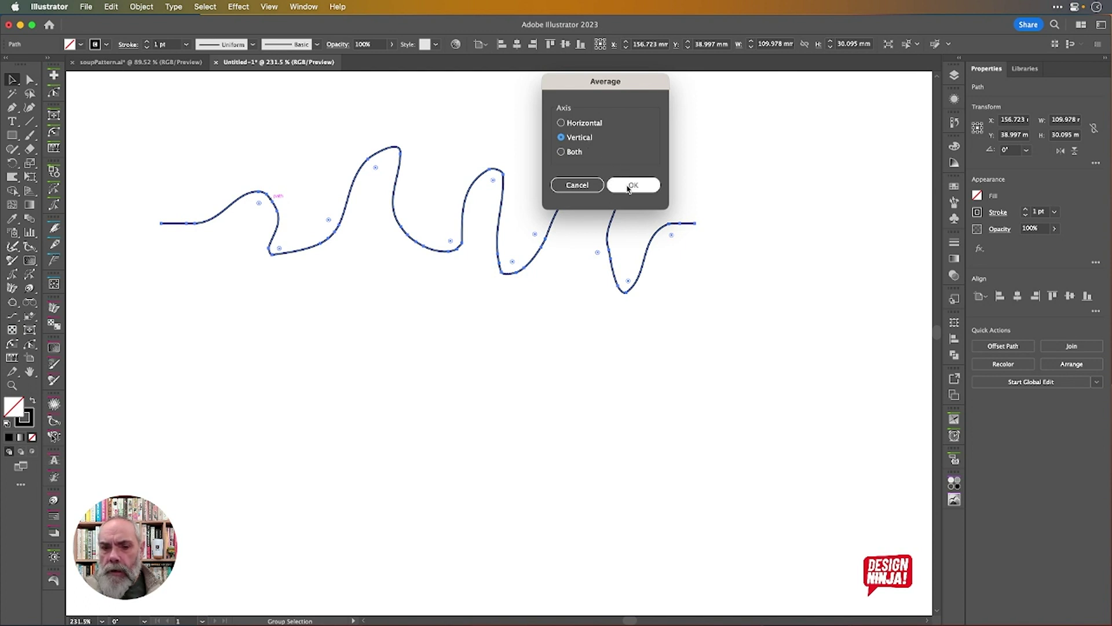
pyautogui.click(633, 185)
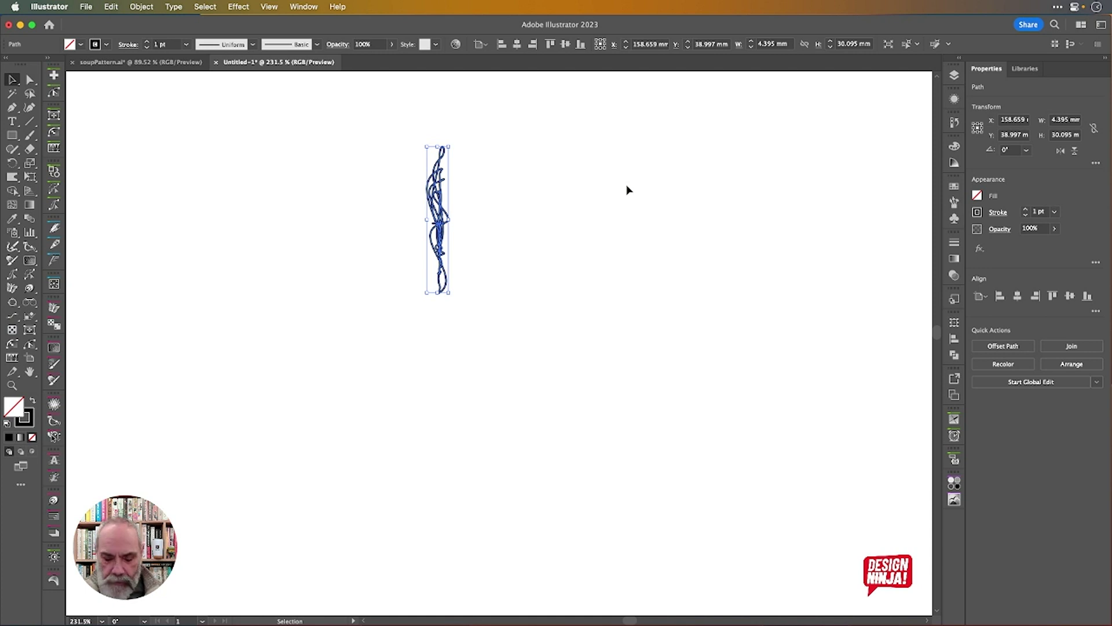
pyautogui.press('super+z')
# Average the wavy line's anchor points on the Horizontal axis.
pyautogui.press('alt+super+j')
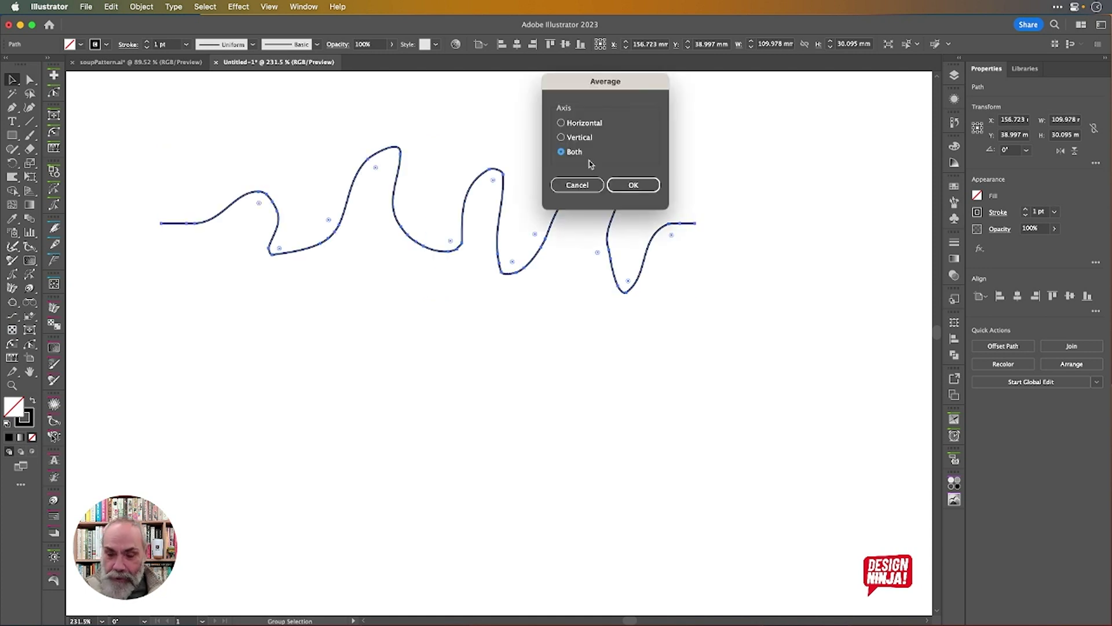
pyautogui.click(581, 123)
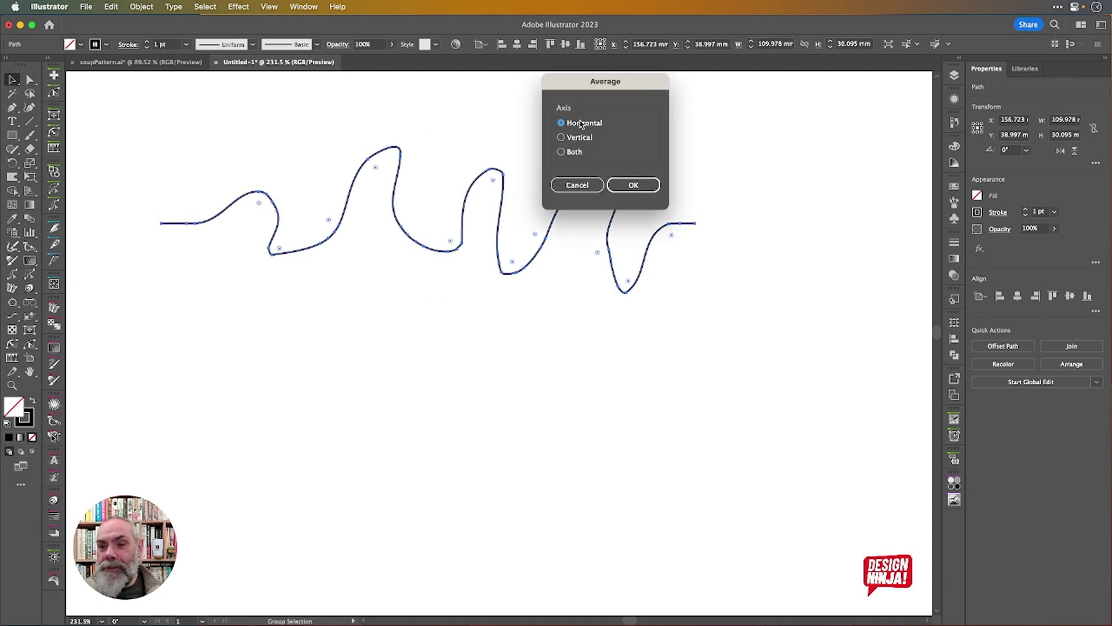
pyautogui.click(633, 186)
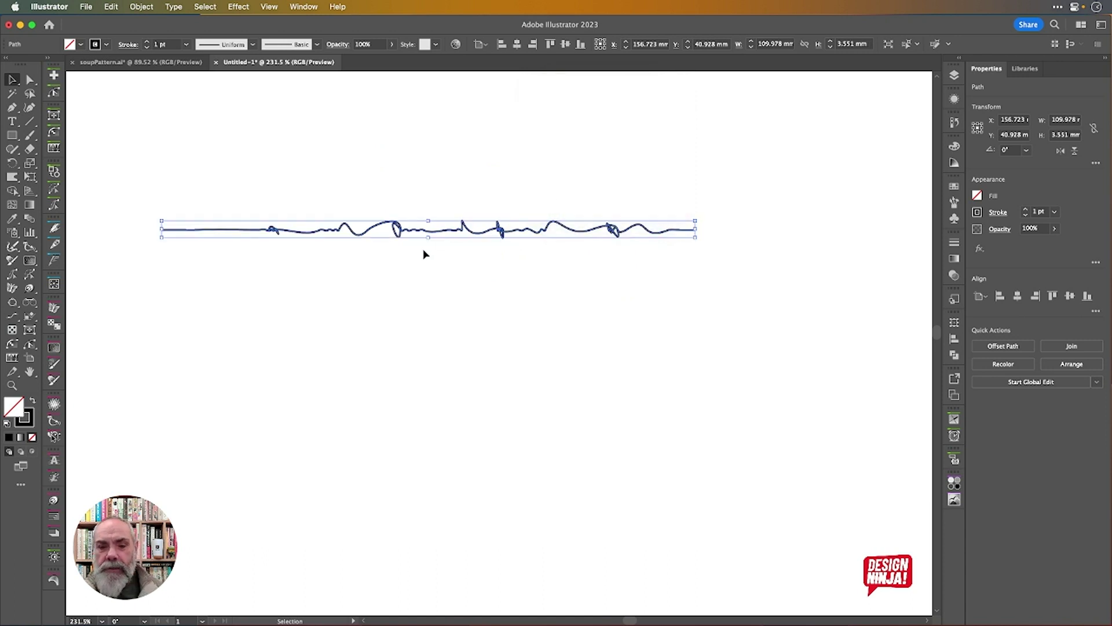
# Examine the flattened line up close, including its anchor points in outline view and the loop left of its middle.
pyautogui.scroll(10, 262, 227)
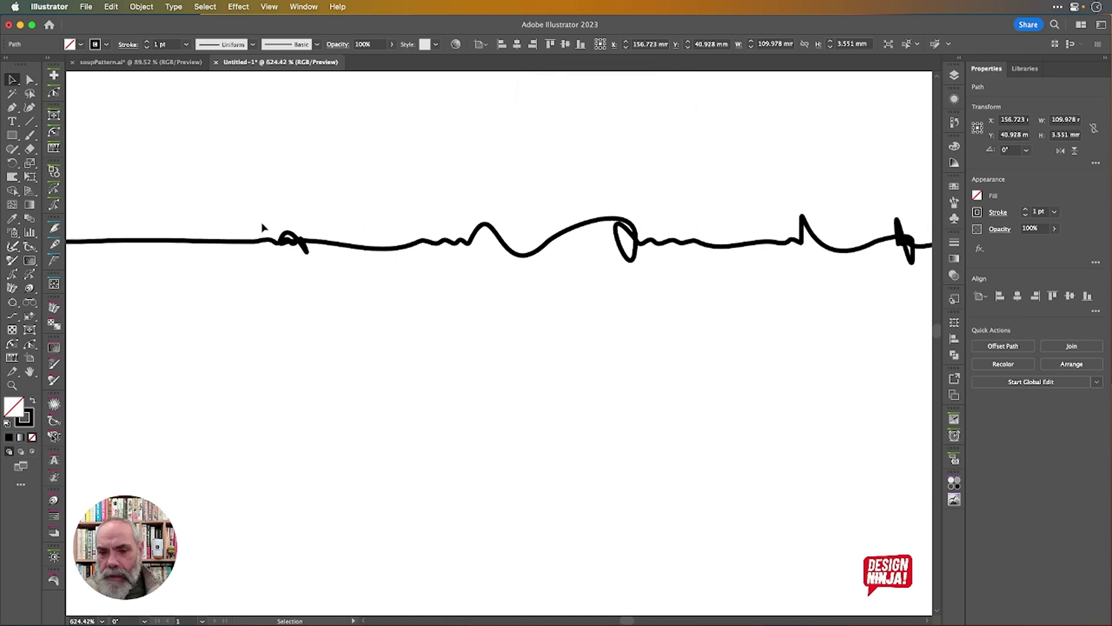
pyautogui.scroll(-10, 333, 241)
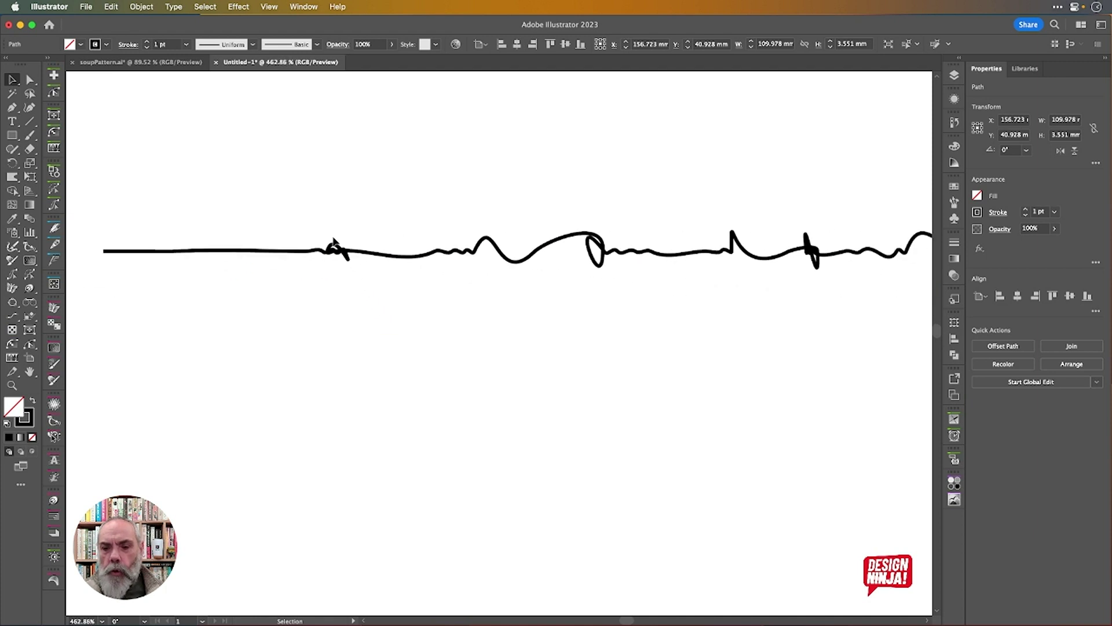
pyautogui.click(304, 254)
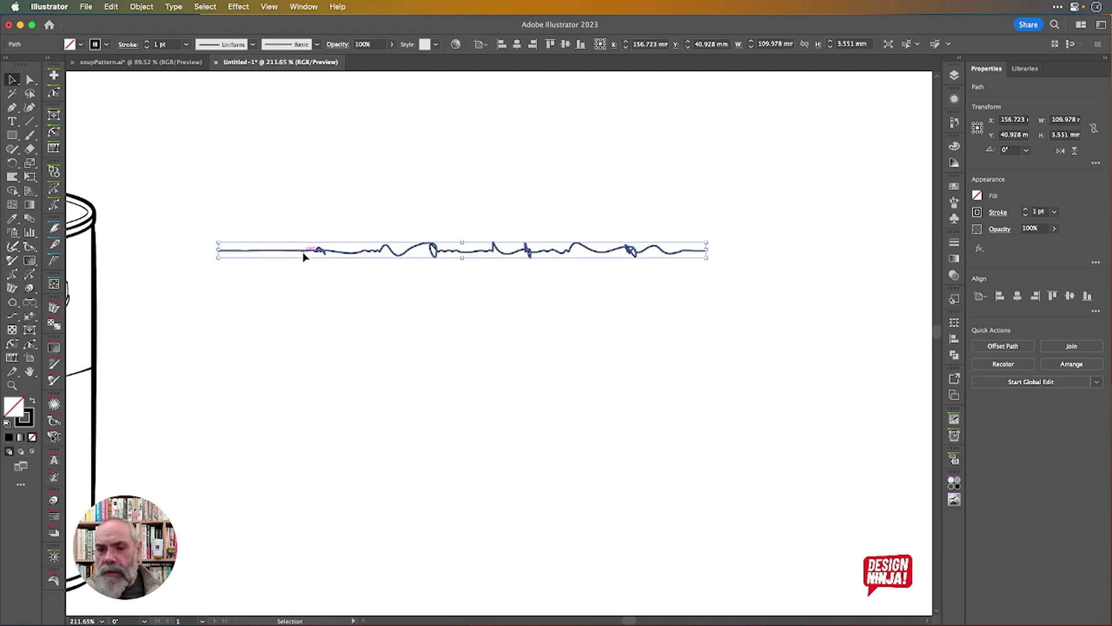
pyautogui.scroll(3, 355, 256)
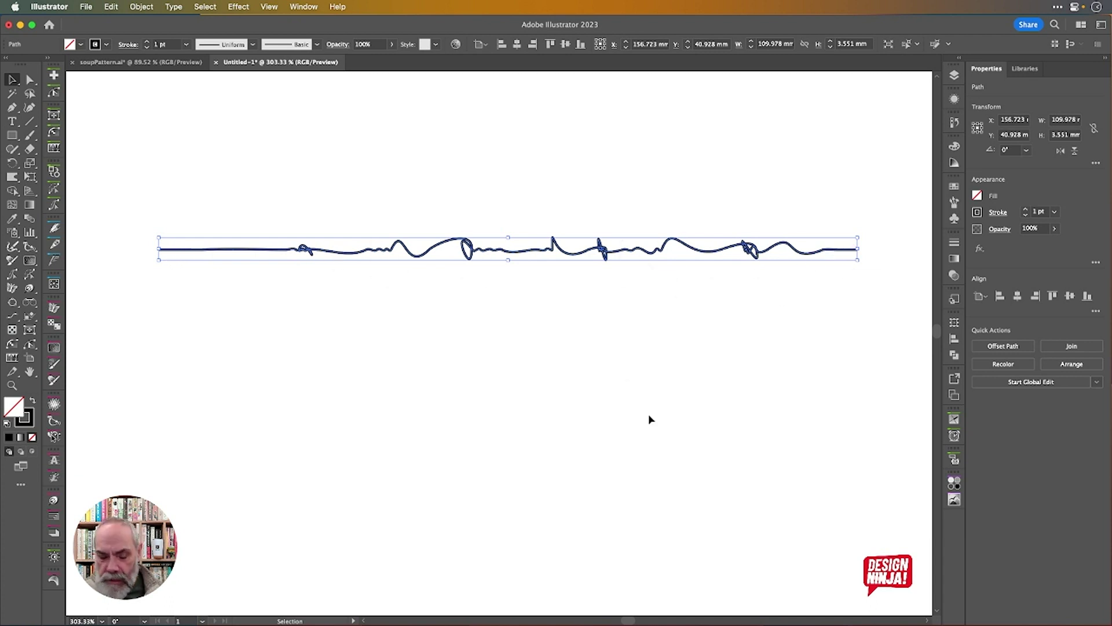
pyautogui.press('a')
pyautogui.press('super+y')
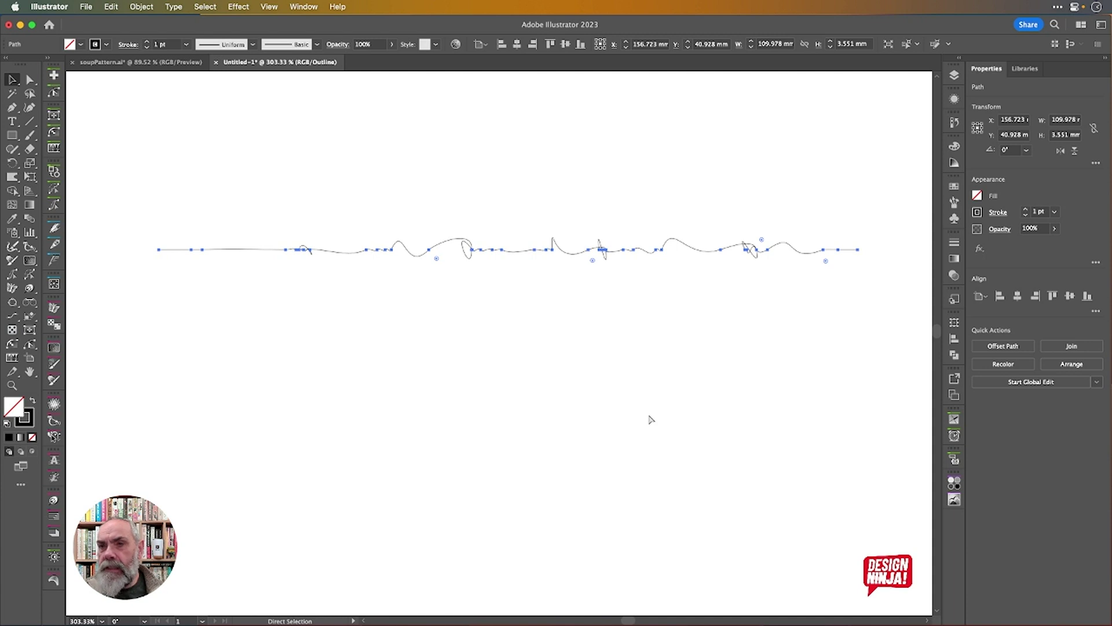
pyautogui.press('super+y')
pyautogui.press('v')
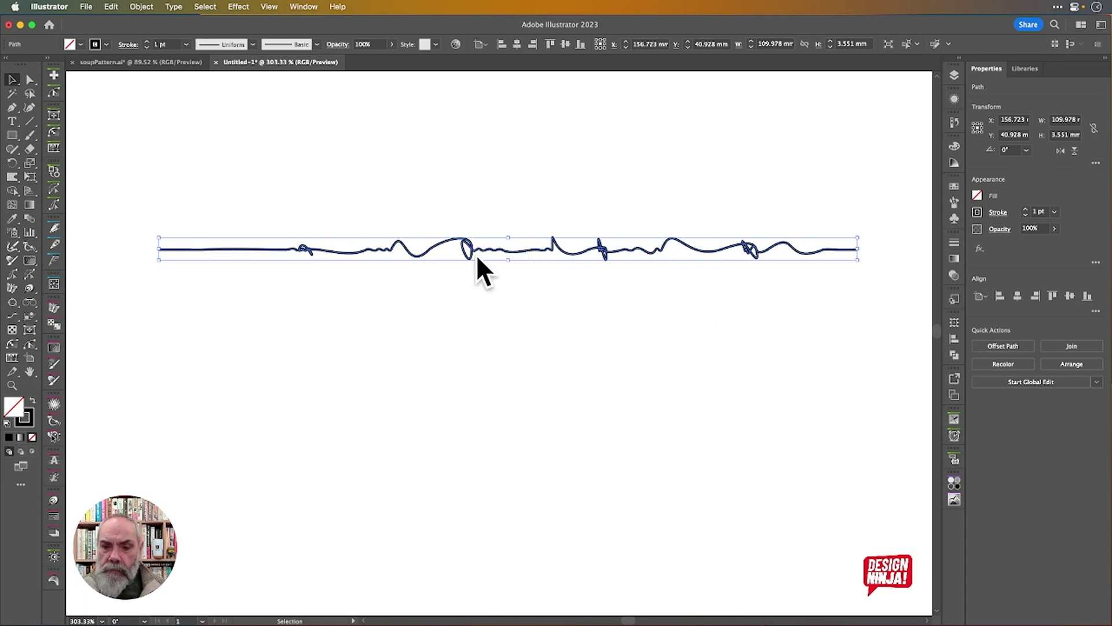
pyautogui.scroll(5, 472, 249)
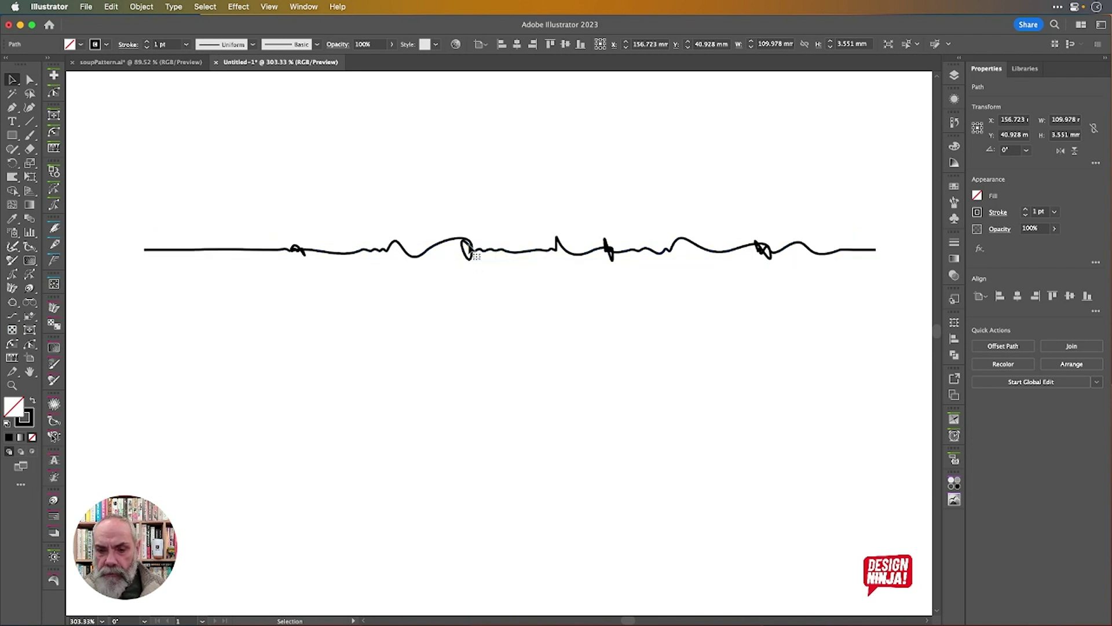
pyautogui.scroll(-5, 472, 249)
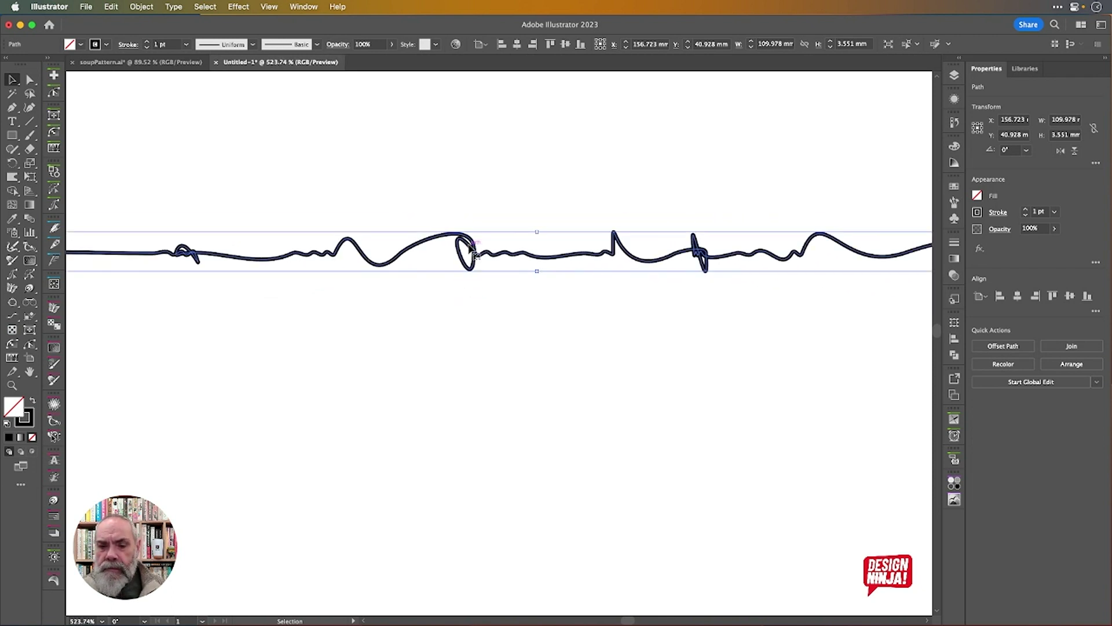
pyautogui.scroll(5, 478, 260)
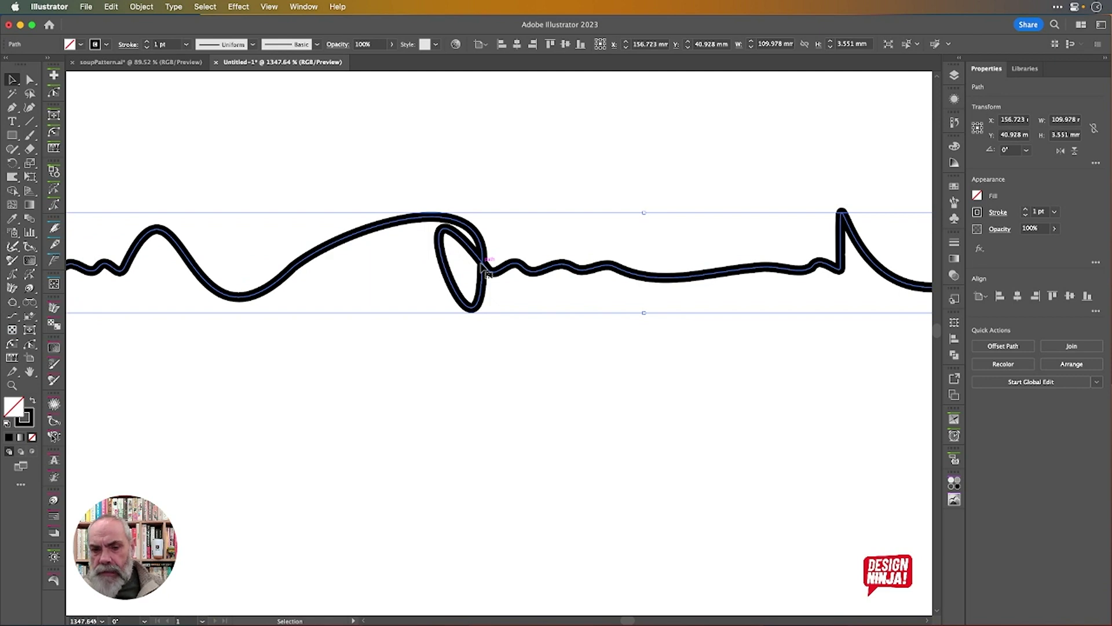
# Remove the loop left of the flattened line's middle by deleting the anchor point at its crossing with the Pen tool.
pyautogui.press('a')
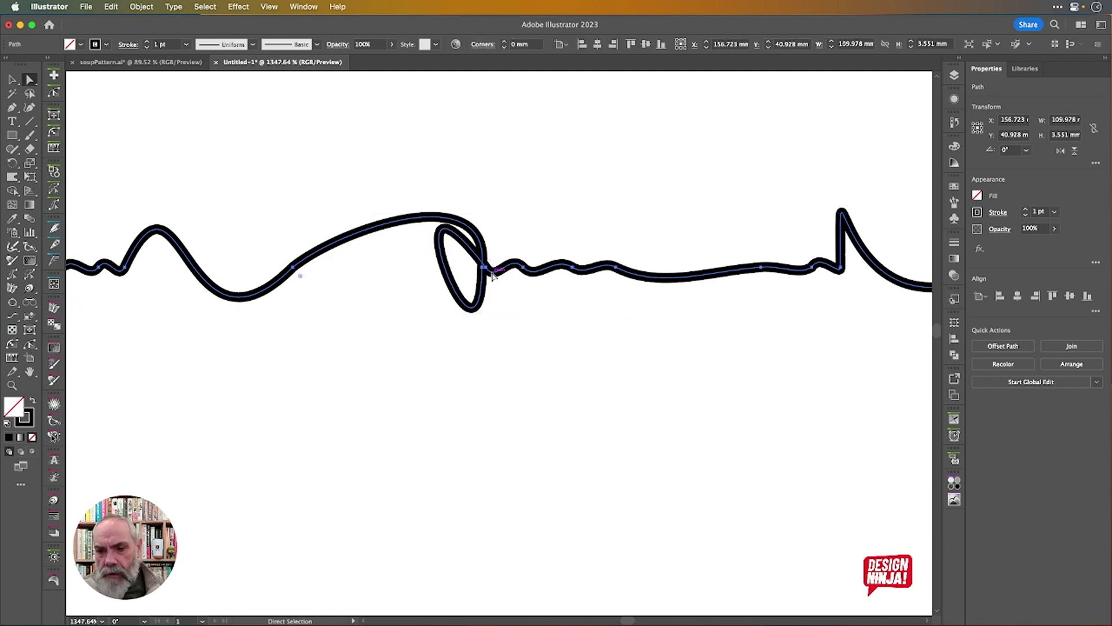
pyautogui.click(485, 268)
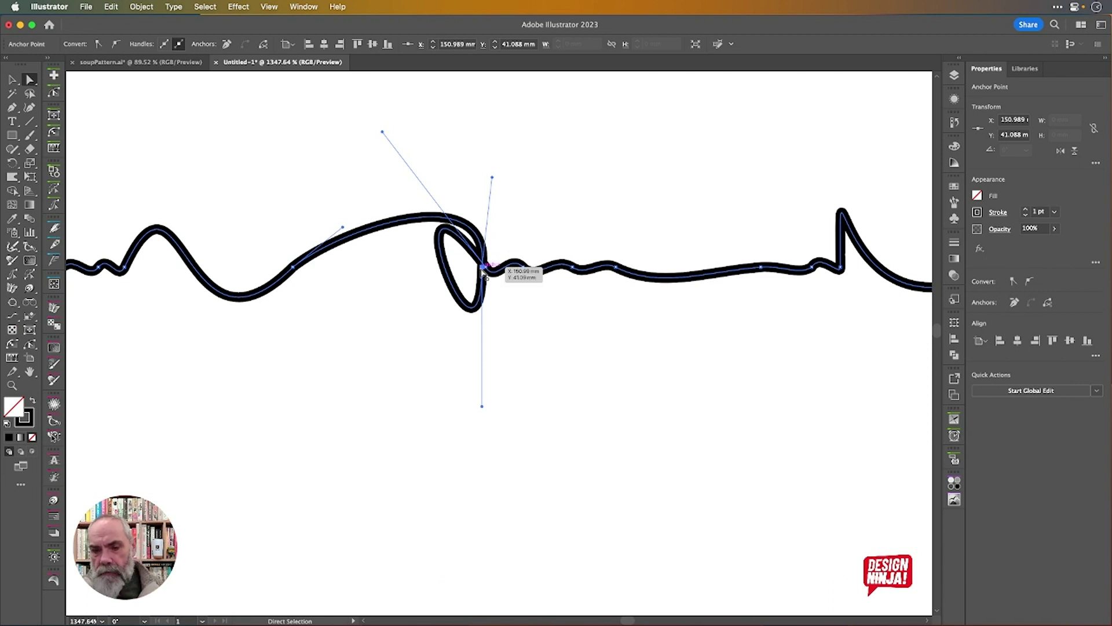
pyautogui.press('p')
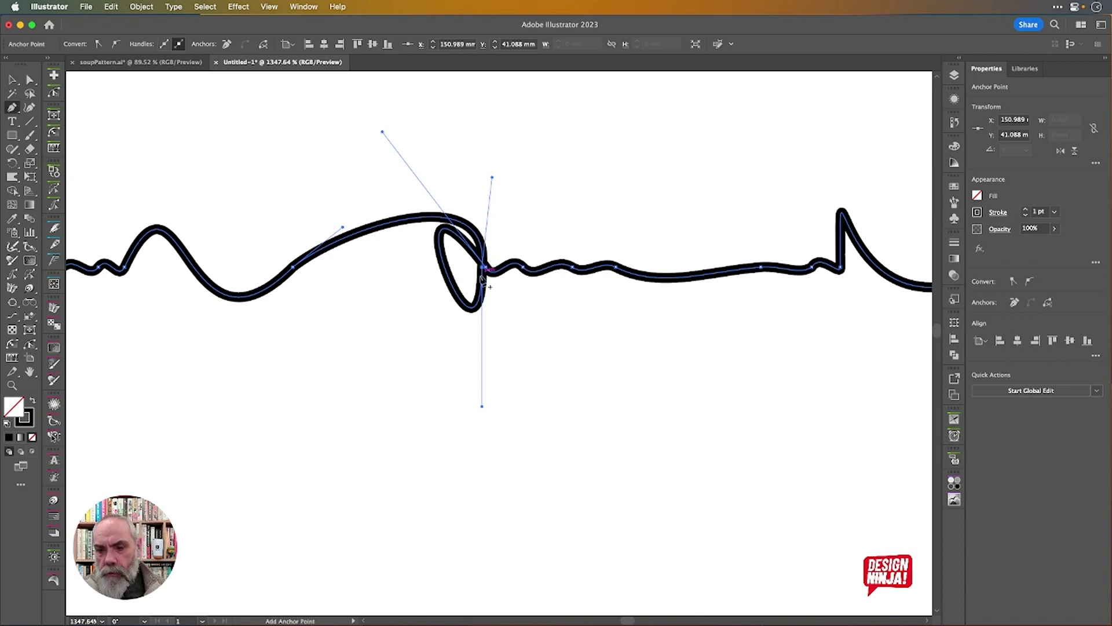
pyautogui.click(484, 268)
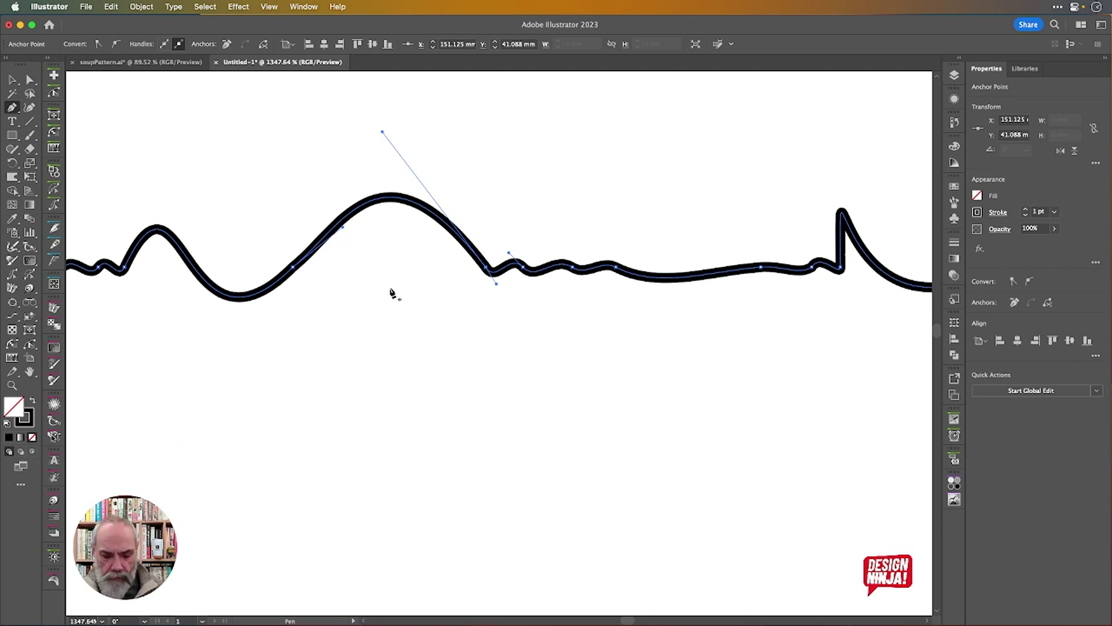
# Reshape the hump where the loop was by pulling its right direction handle down and rightward and adjusting its left handle.
pyautogui.press('a')
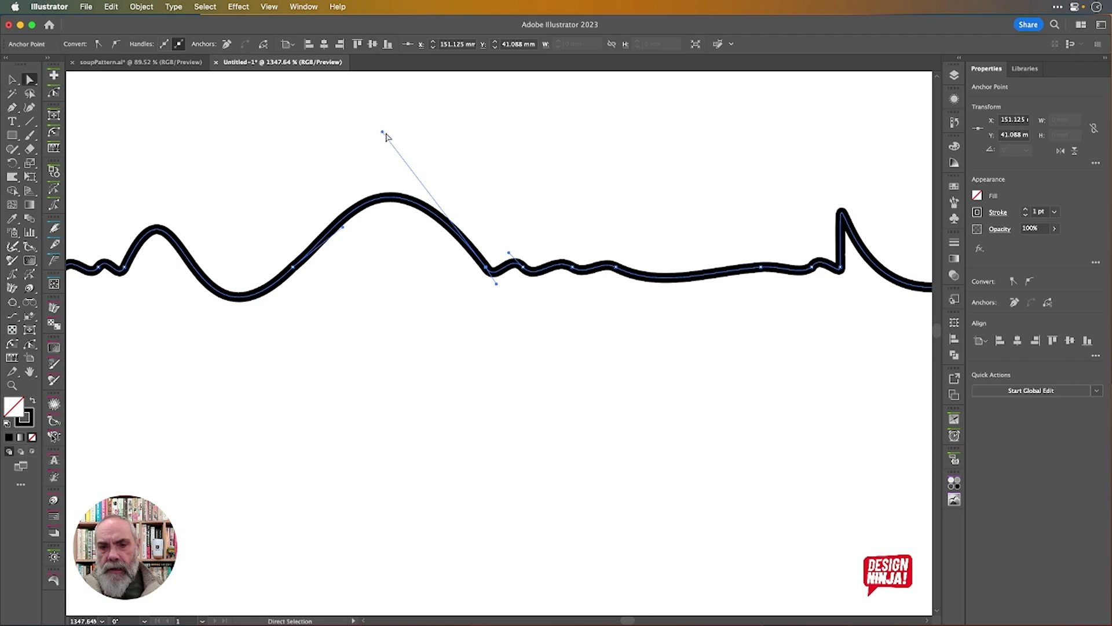
pyautogui.moveTo(383, 132); pyautogui.dragTo(517, 216)
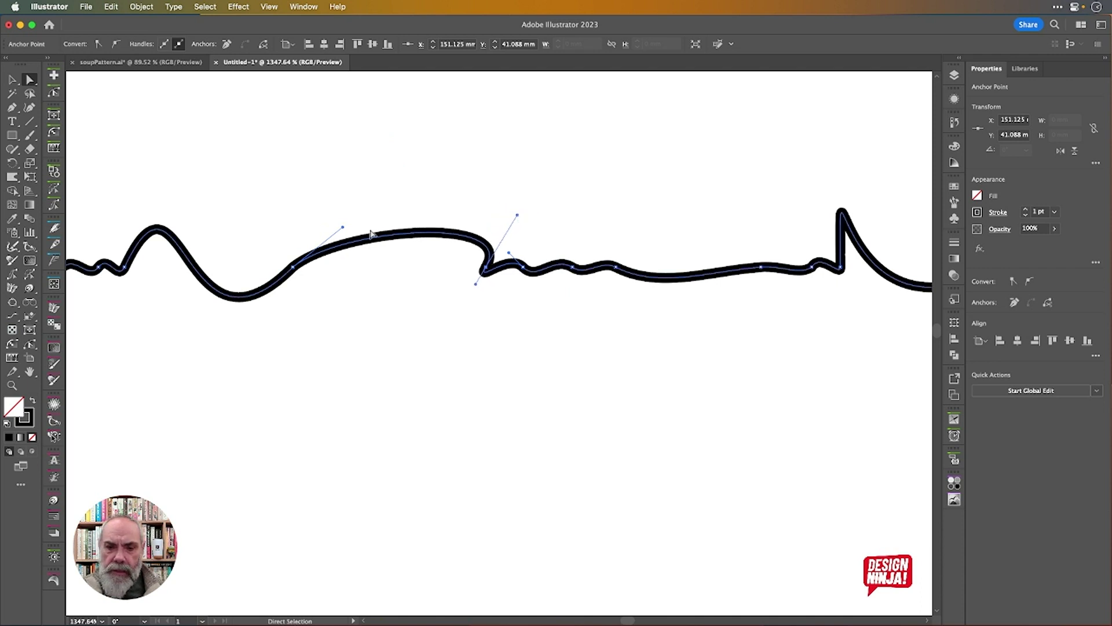
pyautogui.moveTo(343, 230)
pyautogui.mouseDown()
pyautogui.moveTo(318, 241)
pyautogui.moveTo(329, 223)
pyautogui.mouseUp()
pyautogui.click(429, 198)
pyautogui.scroll(-8, 429, 198)
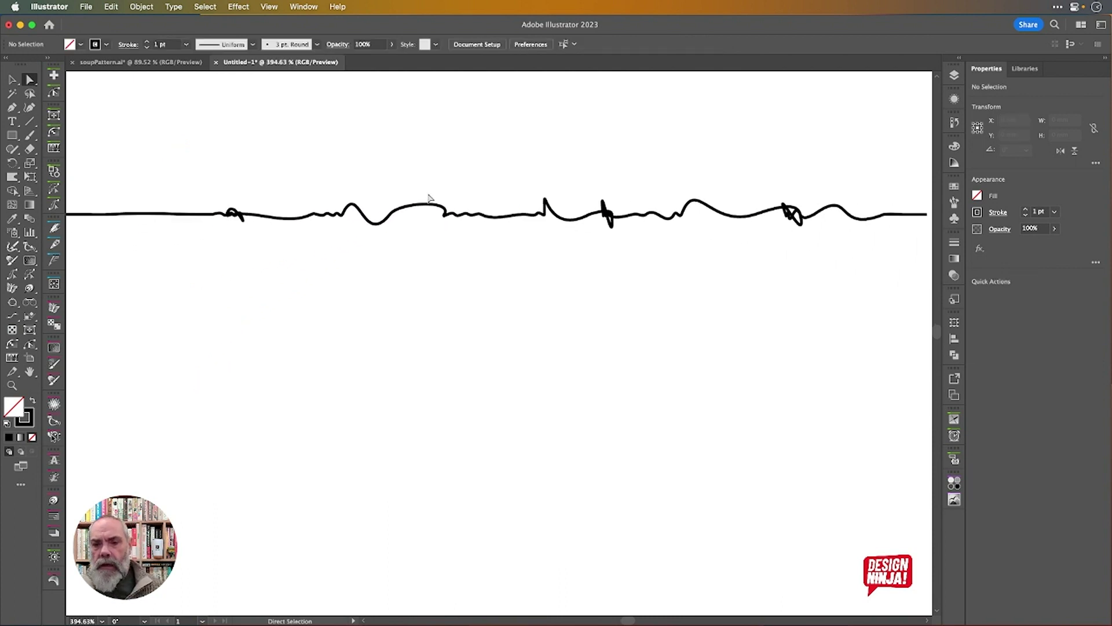
# Draw a horizontal line about 110 mm long below the wavy line and place a copy of it underneath.
pyautogui.click(12, 80)
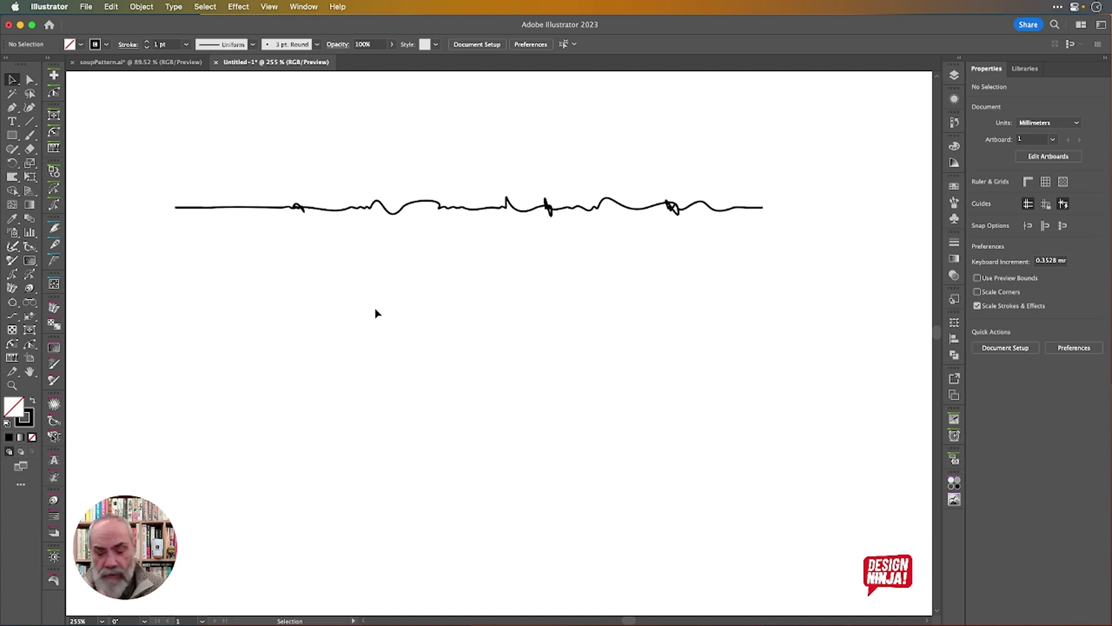
pyautogui.press('\\')
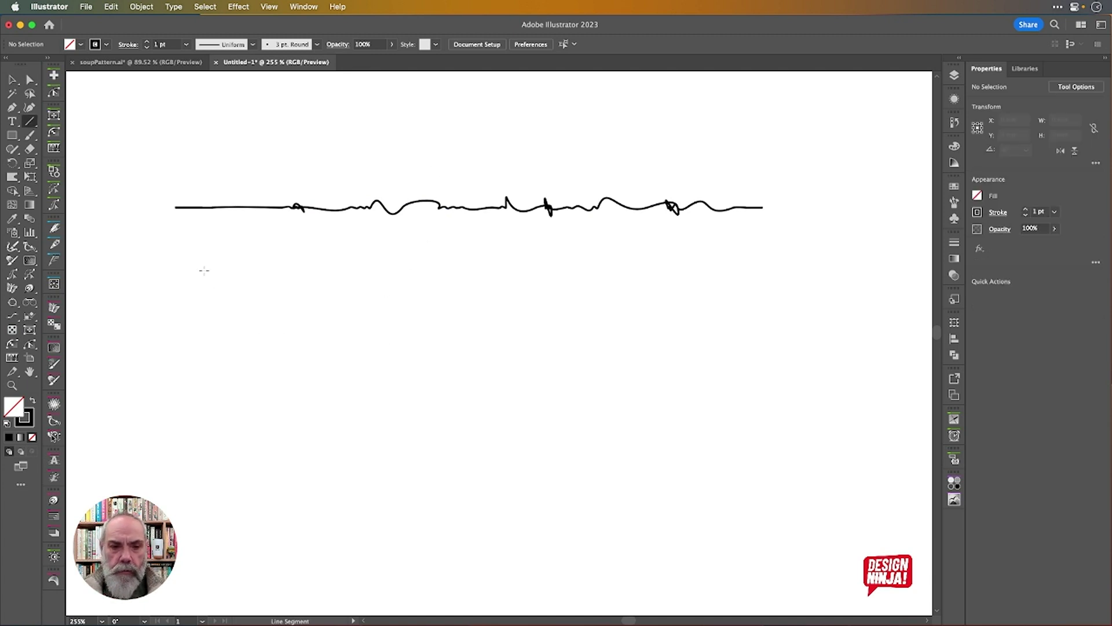
pyautogui.moveTo(174, 267); pyautogui.dragTo(763, 267)
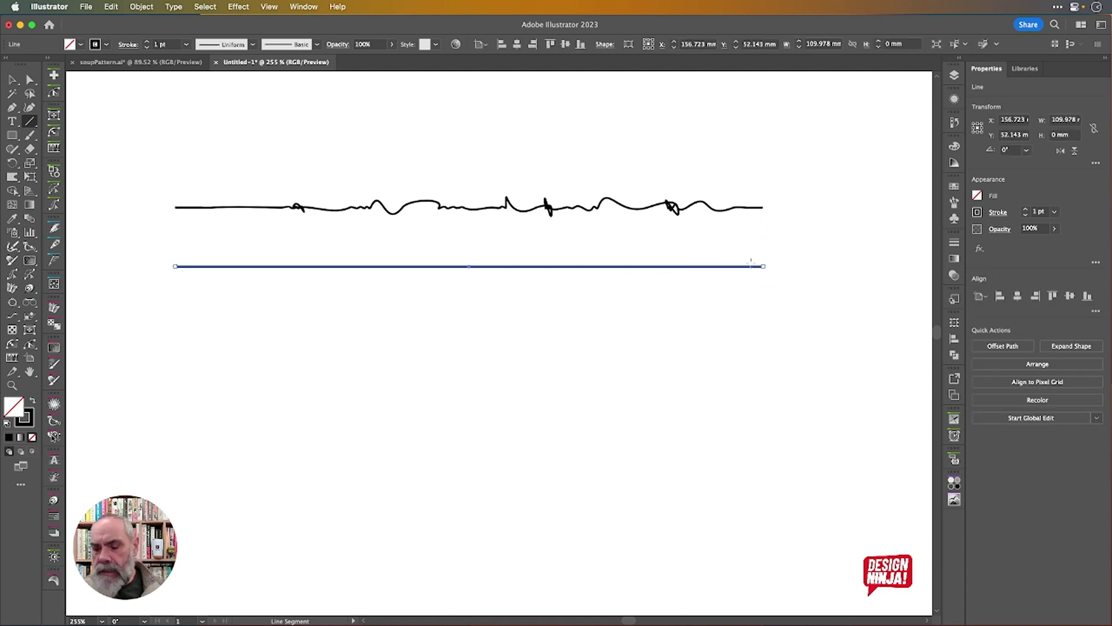
pyautogui.press('v')
pyautogui.moveTo(468, 266); pyautogui.dragTo(481, 333)
# Warp the middle straight line into an irregular wave about 12 mm high.
pyautogui.click(489, 268)
pyautogui.hotkey('shift', 'r')
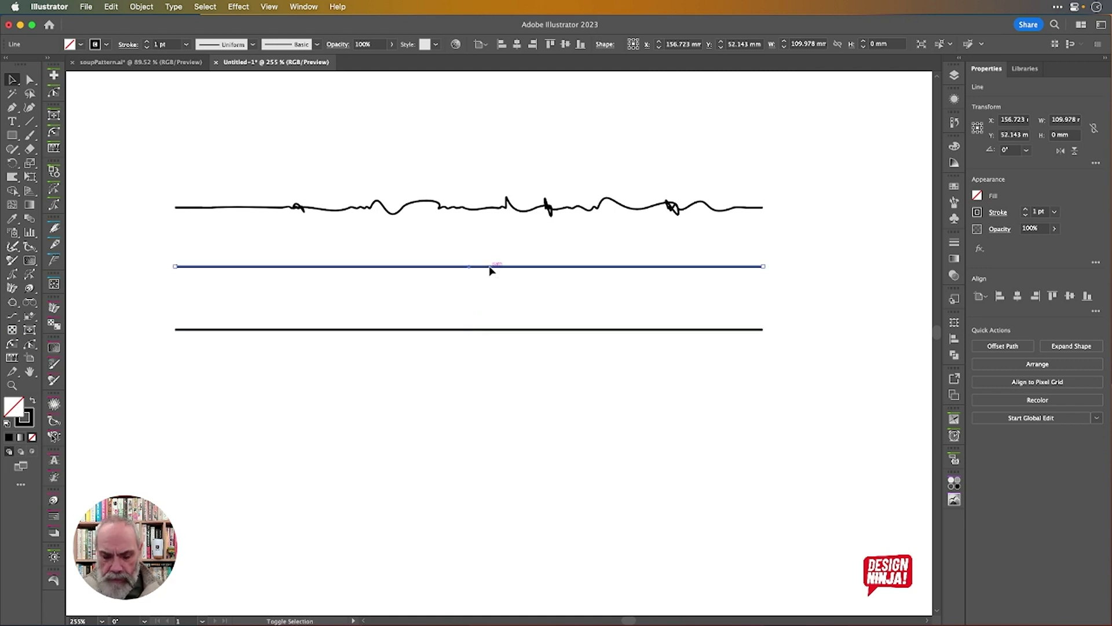
pyautogui.moveTo(272, 269)
pyautogui.mouseDown()
pyautogui.moveTo(374, 253)
pyautogui.moveTo(403, 277)
pyautogui.moveTo(422, 258)
pyautogui.moveTo(340, 265)
pyautogui.moveTo(425, 304)
pyautogui.moveTo(413, 258)
pyautogui.moveTo(472, 258)
pyautogui.moveTo(492, 313)
pyautogui.moveTo(556, 296)
pyautogui.moveTo(504, 247)
pyautogui.moveTo(596, 265)
pyautogui.moveTo(588, 281)
pyautogui.moveTo(643, 258)
pyautogui.moveTo(690, 261)
pyautogui.mouseUp()
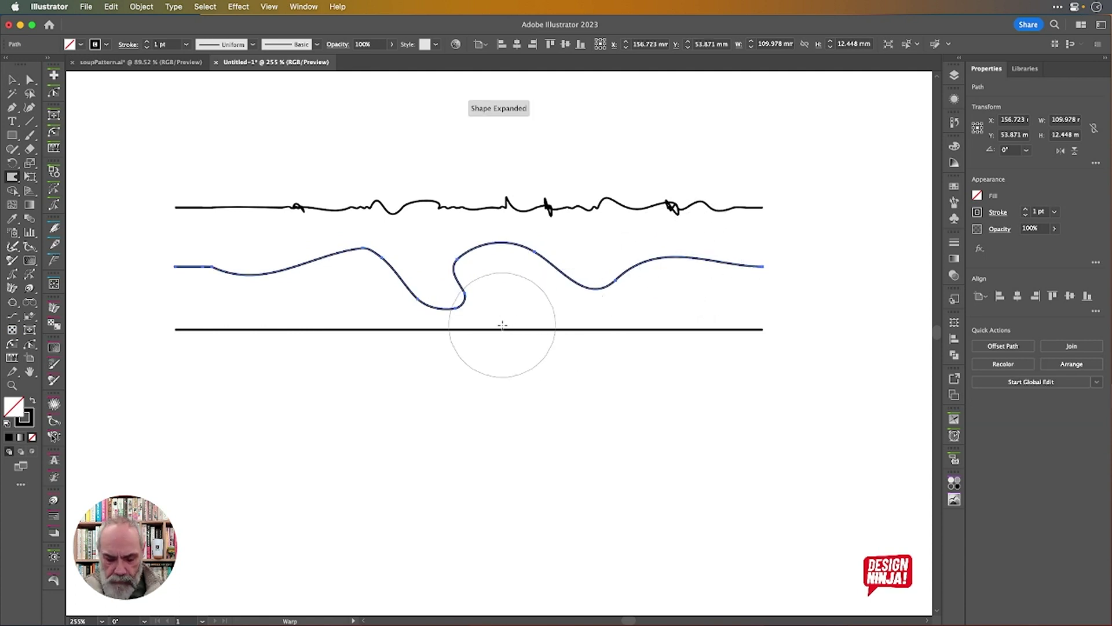
# Warp the lowest straight line into an irregular wave about 17 mm high with a deep dip right of its middle.
pyautogui.press('v')
pyautogui.click(484, 331)
pyautogui.hotkey('shift', 'r')
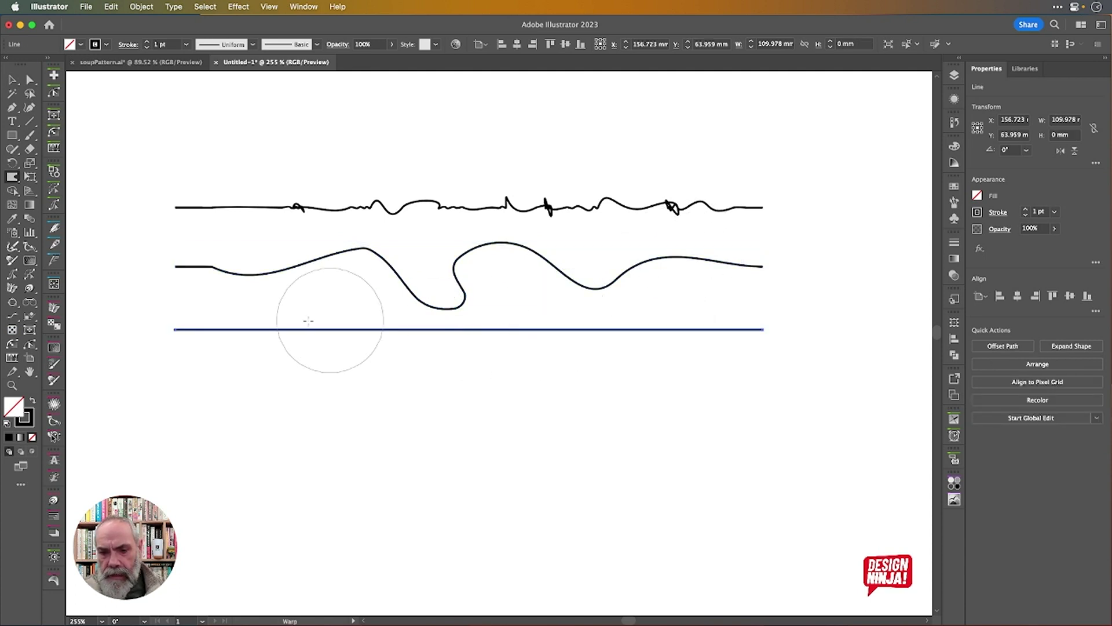
pyautogui.moveTo(305, 321)
pyautogui.mouseDown()
pyautogui.moveTo(218, 338)
pyautogui.moveTo(261, 319)
pyautogui.moveTo(362, 303)
pyautogui.moveTo(471, 350)
pyautogui.moveTo(481, 382)
pyautogui.mouseUp()
pyautogui.moveTo(505, 327)
pyautogui.mouseDown()
pyautogui.moveTo(514, 408)
pyautogui.moveTo(608, 446)
pyautogui.moveTo(639, 414)
pyautogui.moveTo(658, 343)
pyautogui.moveTo(681, 336)
pyautogui.moveTo(685, 367)
pyautogui.moveTo(724, 318)
pyautogui.mouseUp()
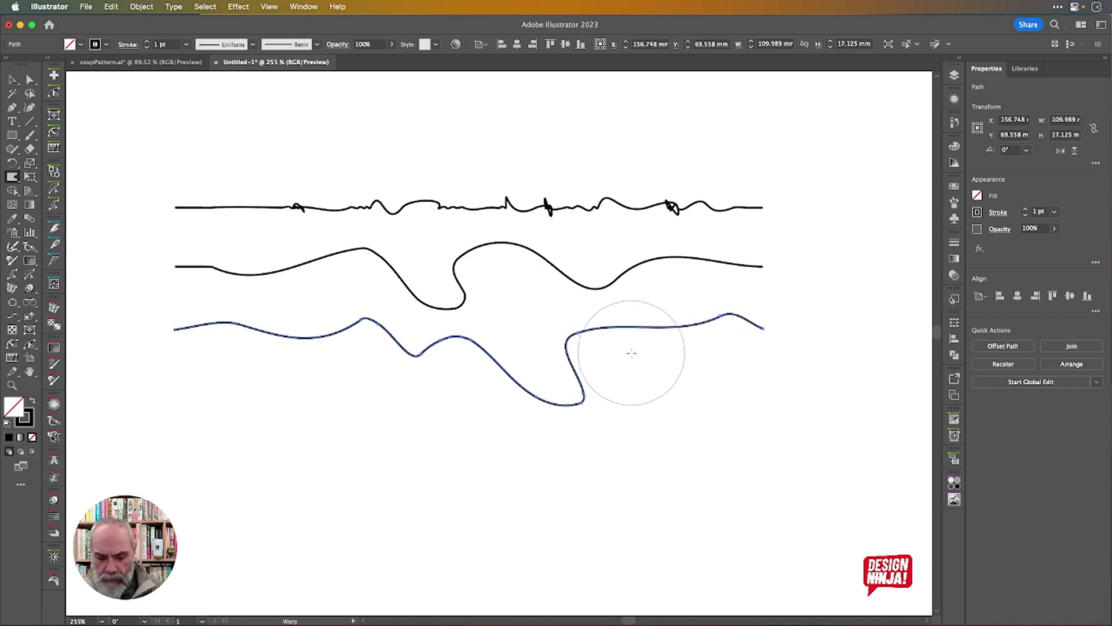
# Average the anchor points of the lowest line and of the middle line separately on the Horizontal axis.
pyautogui.press('v')
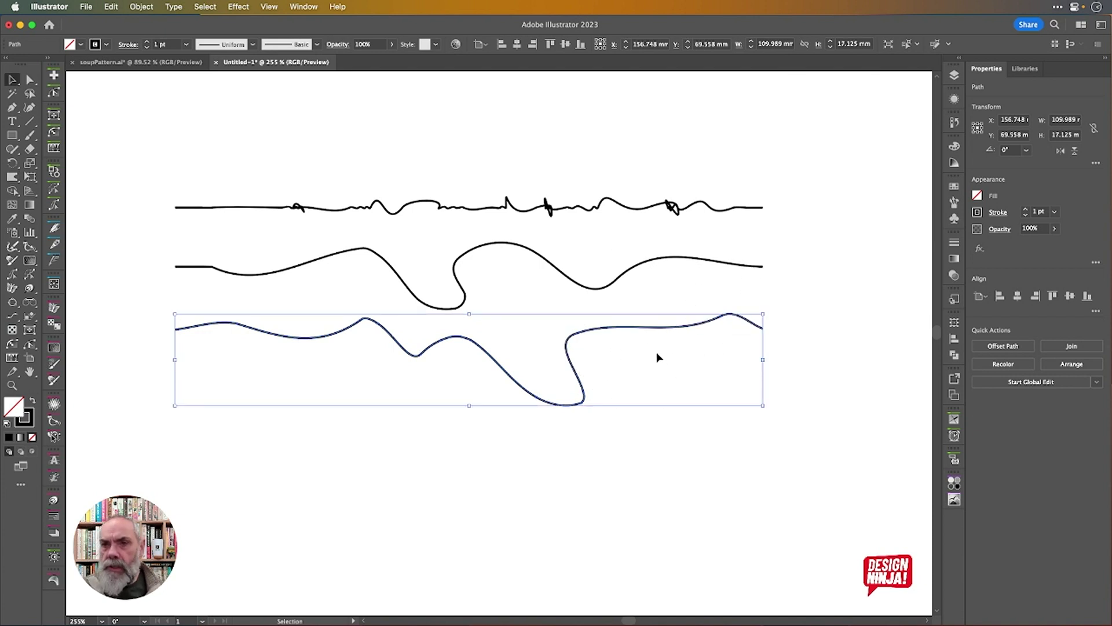
pyautogui.press('alt+super+j')
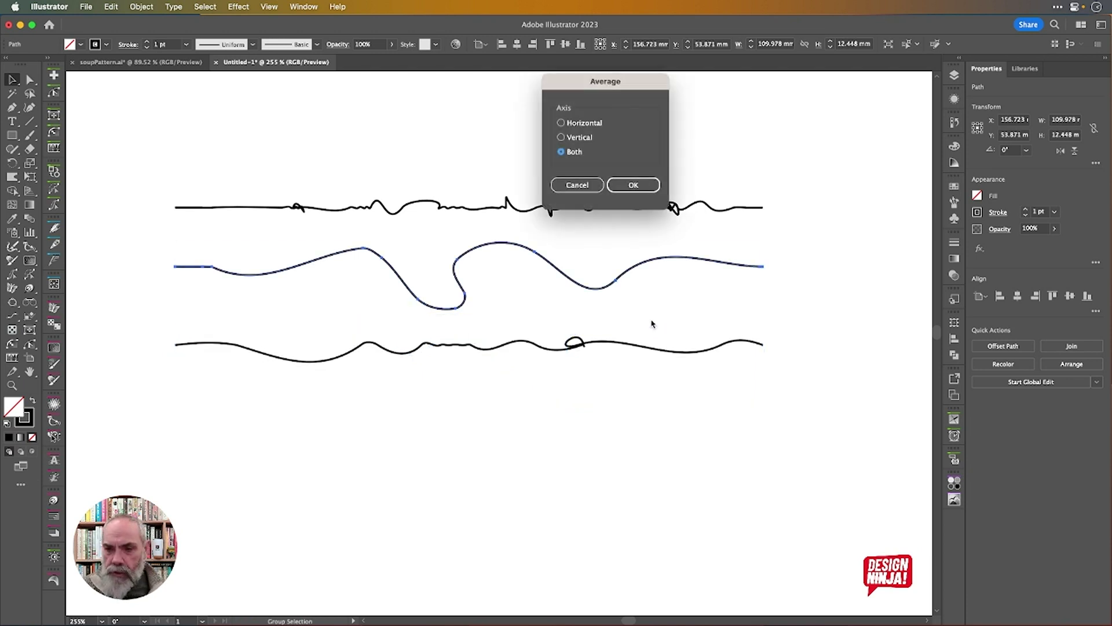
pyautogui.click(586, 123)
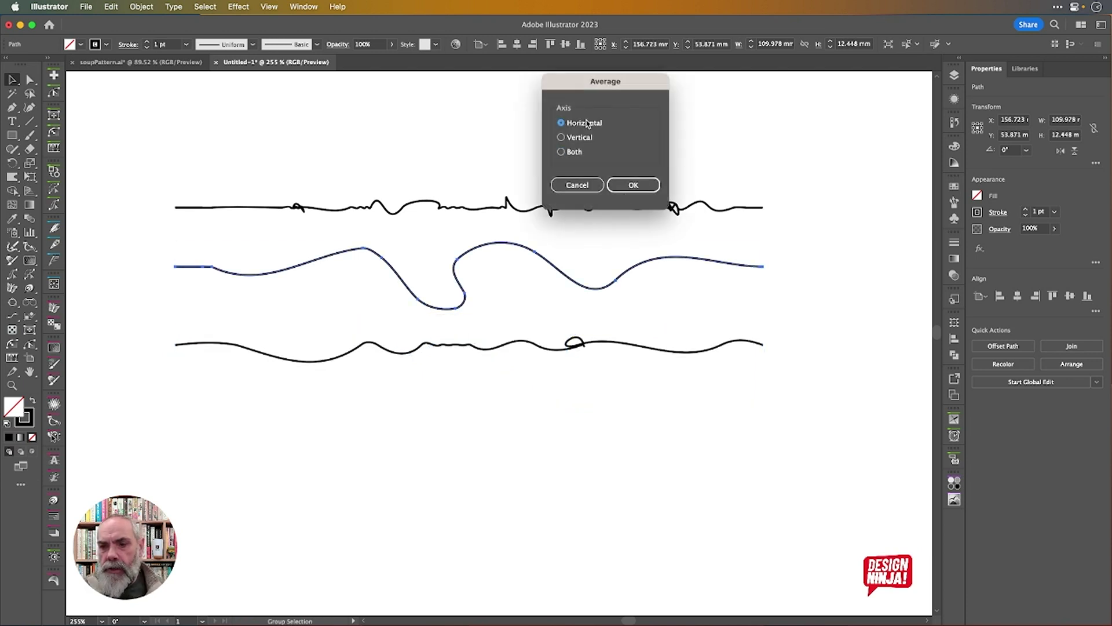
pyautogui.click(632, 185)
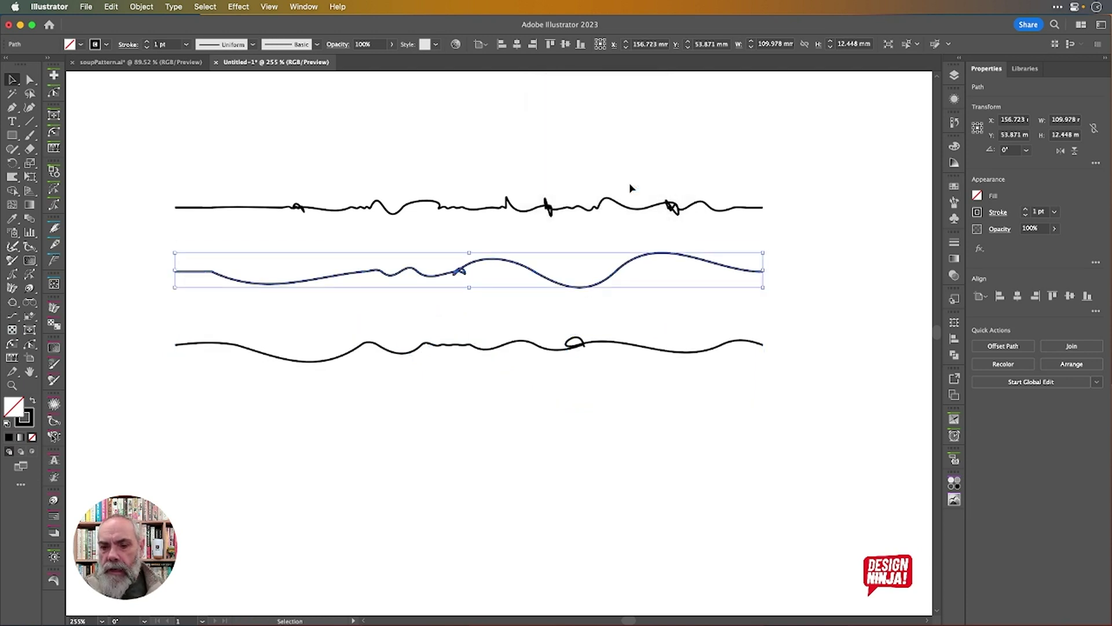
pyautogui.click(568, 169)
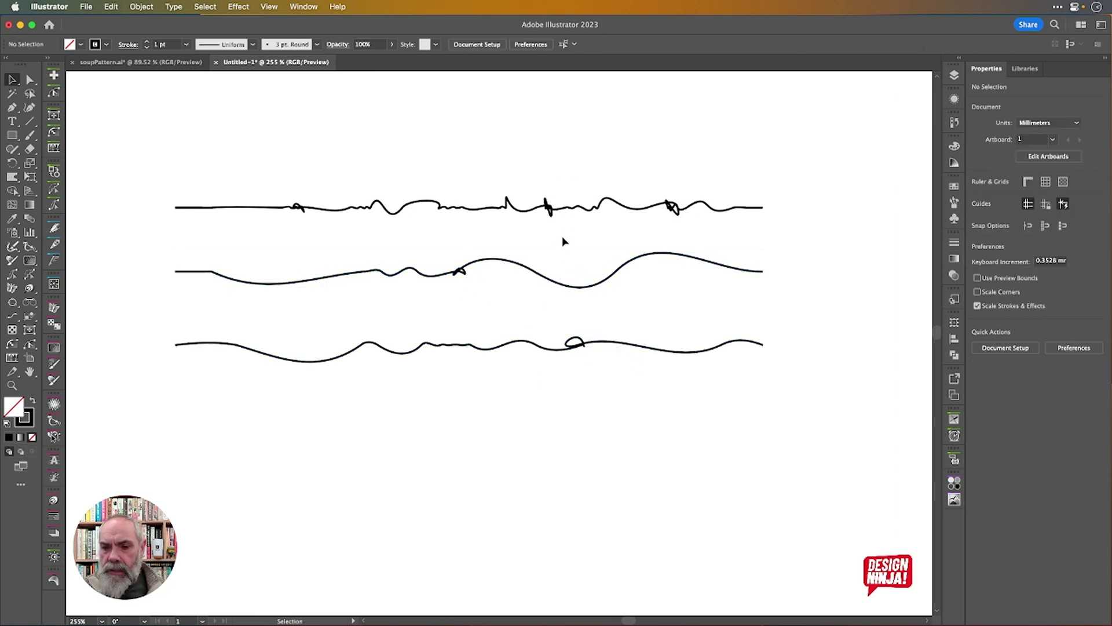
# Replace the small loop near the centre of the middle line with a smooth curve redrawn with the Pencil tool.
pyautogui.click(565, 286)
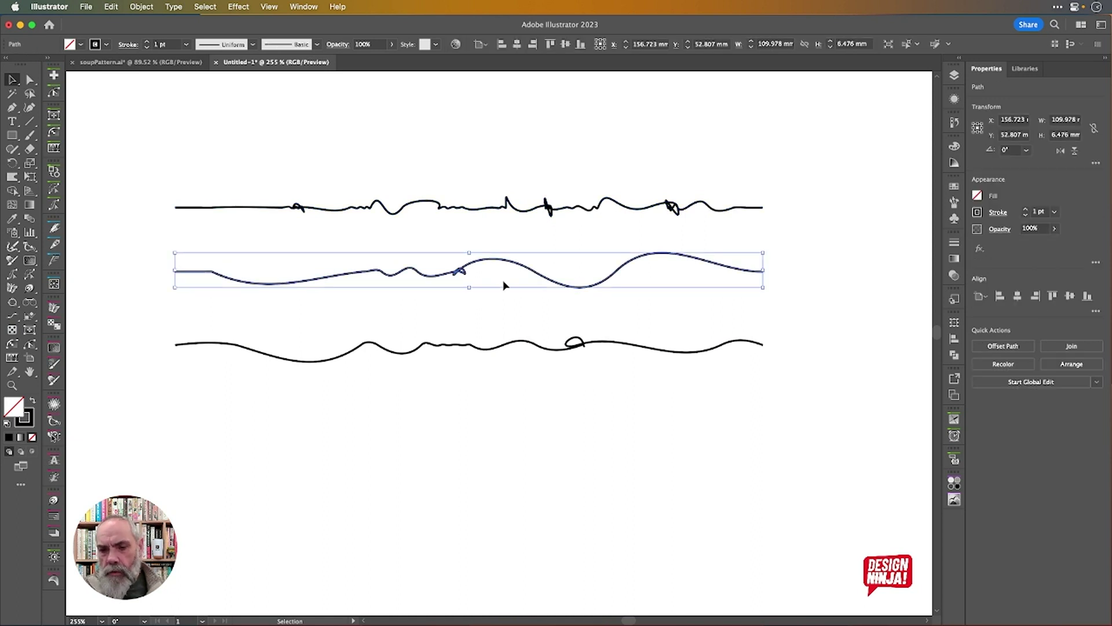
pyautogui.scroll(5, 469, 266)
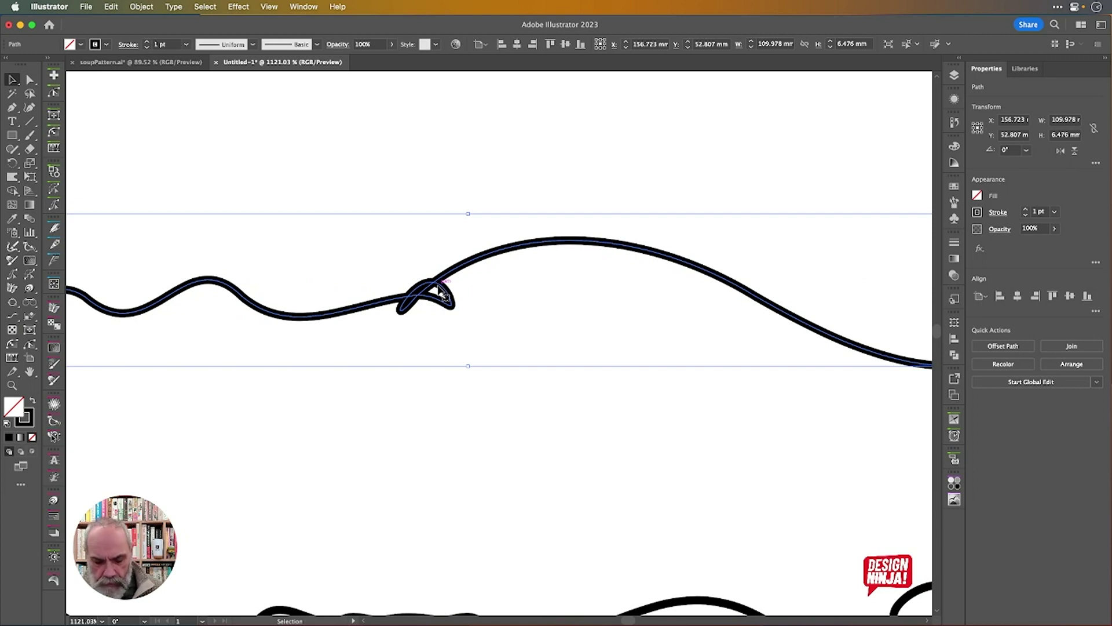
pyautogui.press('a')
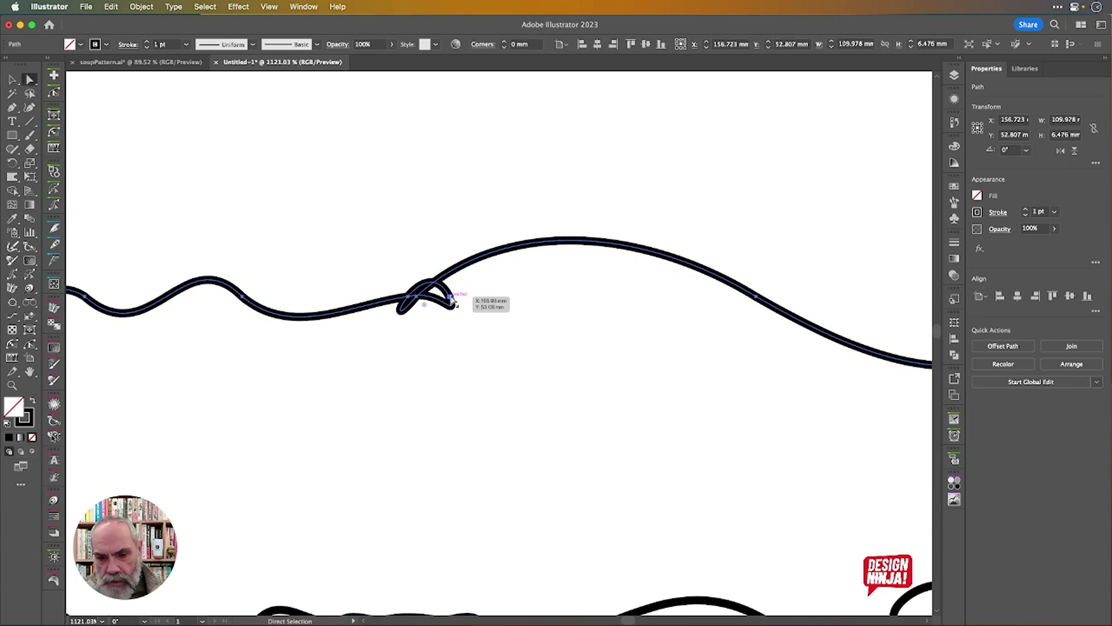
pyautogui.click(451, 299)
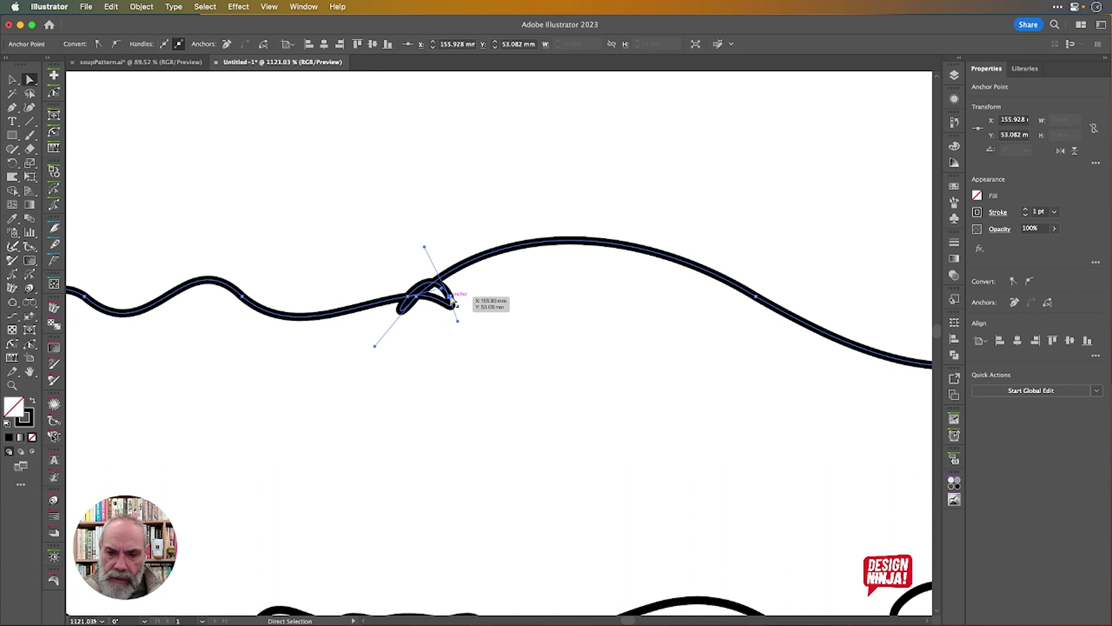
pyautogui.moveTo(453, 303); pyautogui.dragTo(454, 303)
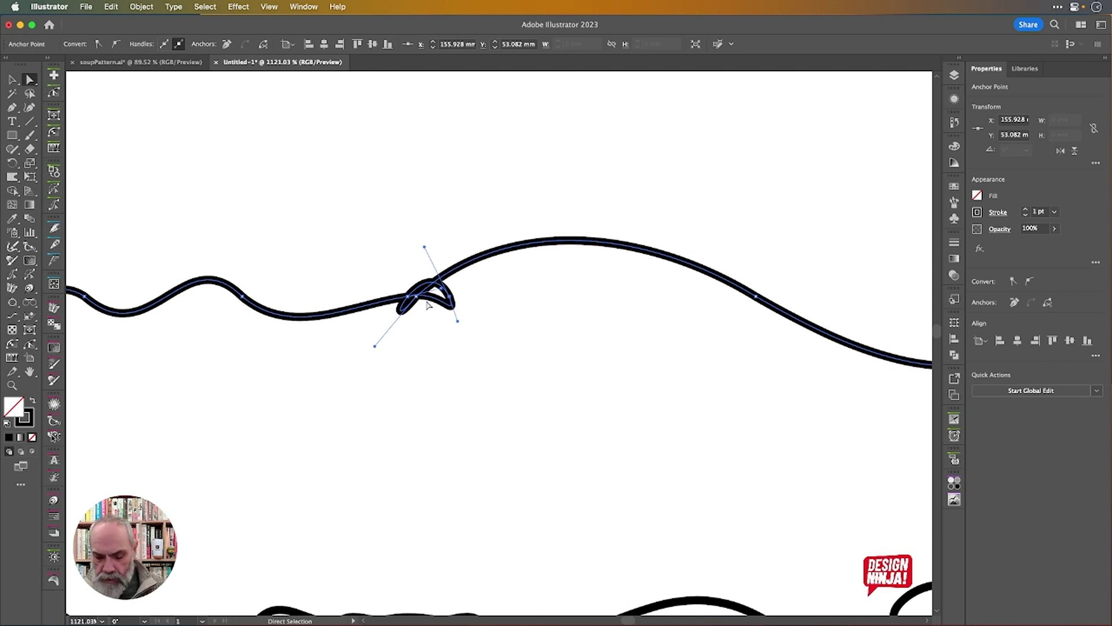
pyautogui.press('n')
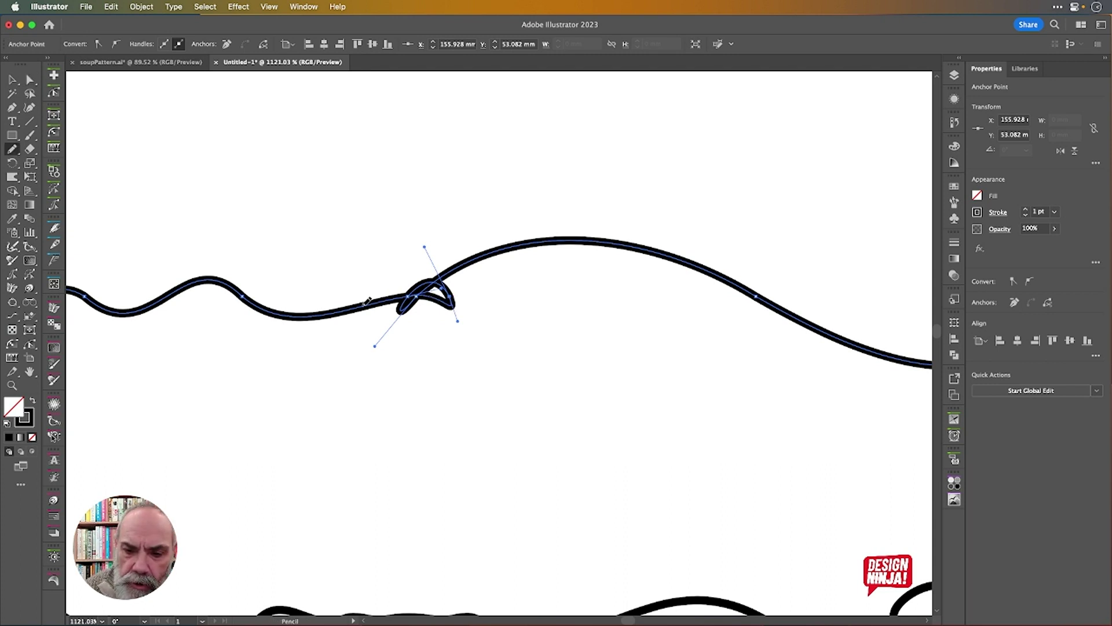
pyautogui.moveTo(335, 311)
pyautogui.mouseDown()
pyautogui.moveTo(549, 247)
pyautogui.moveTo(667, 251)
pyautogui.mouseUp()
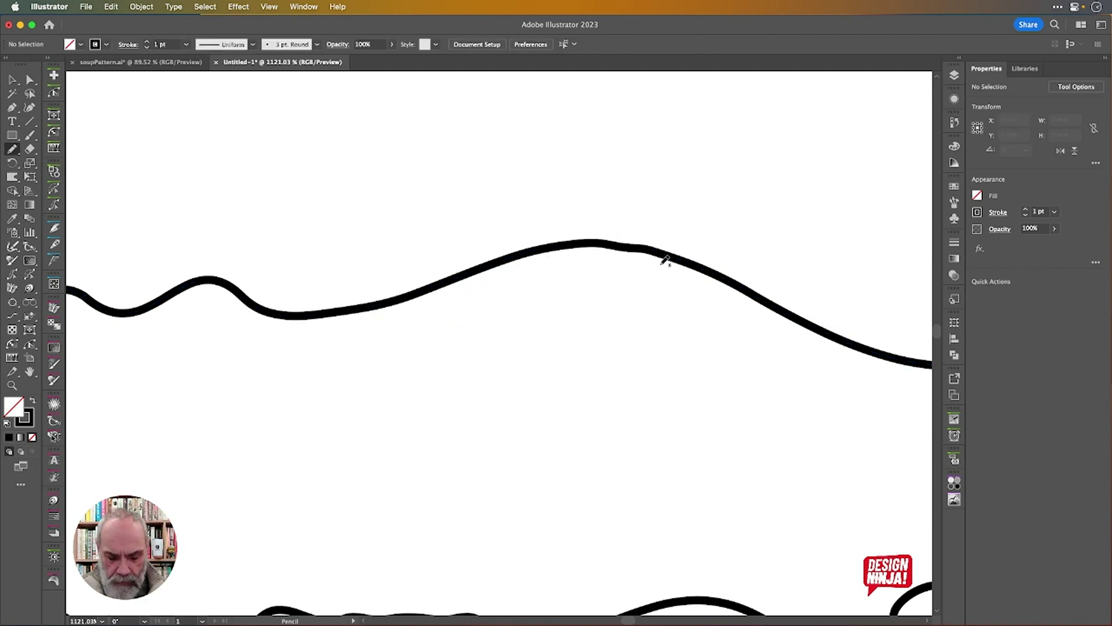
# Smooth the uneven crest of the redrawn section on the middle line with several Smooth tool strokes.
pyautogui.keyDown('super'); pyautogui.click(624, 250); pyautogui.keyUp('super')
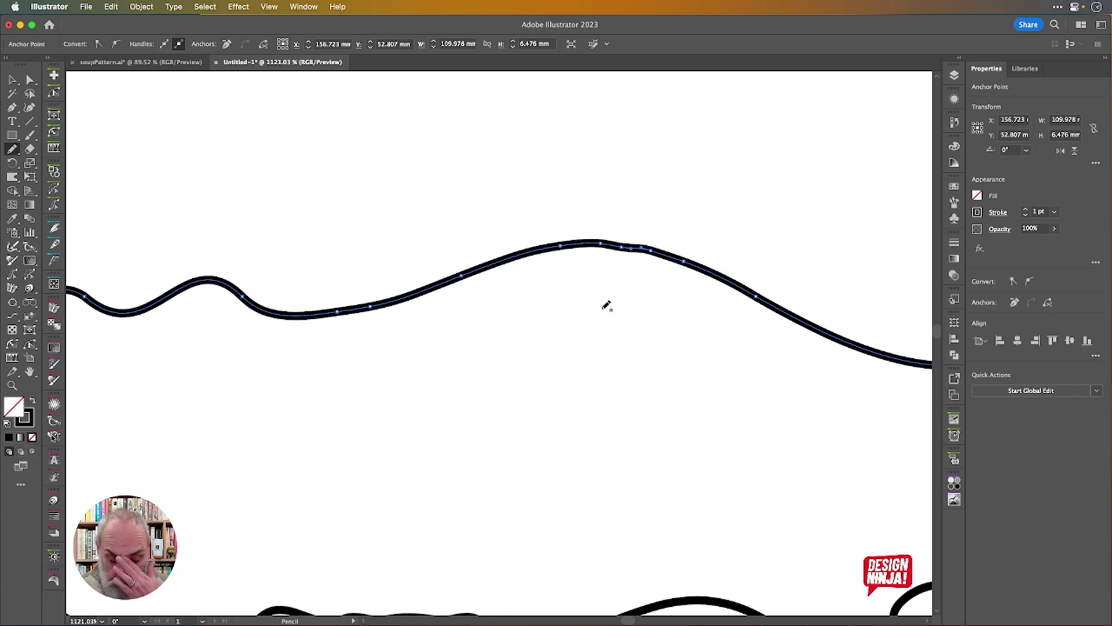
pyautogui.moveTo(558, 249)
pyautogui.mouseDown()
pyautogui.moveTo(668, 247)
pyautogui.moveTo(591, 250)
pyautogui.moveTo(725, 274)
pyautogui.mouseUp()
pyautogui.moveTo(441, 285); pyautogui.dragTo(695, 269)
pyautogui.moveTo(533, 262); pyautogui.dragTo(718, 281)
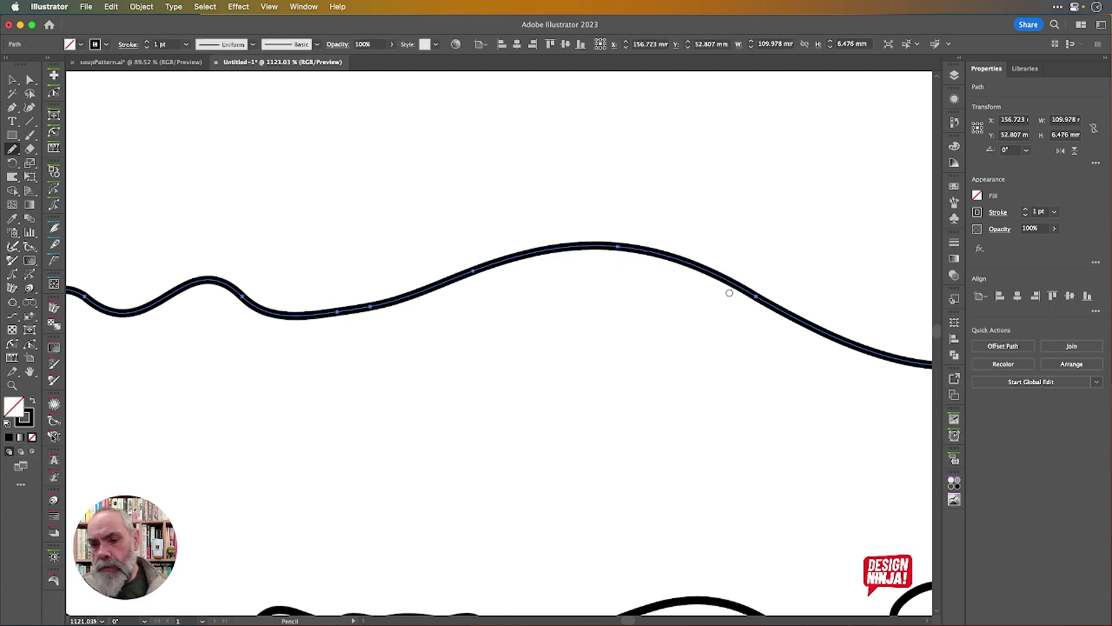
# Check the Pencil tool's options, including the Smooth Tool toggle, and the other tools grouped with the Pencil.
pyautogui.press('Return')
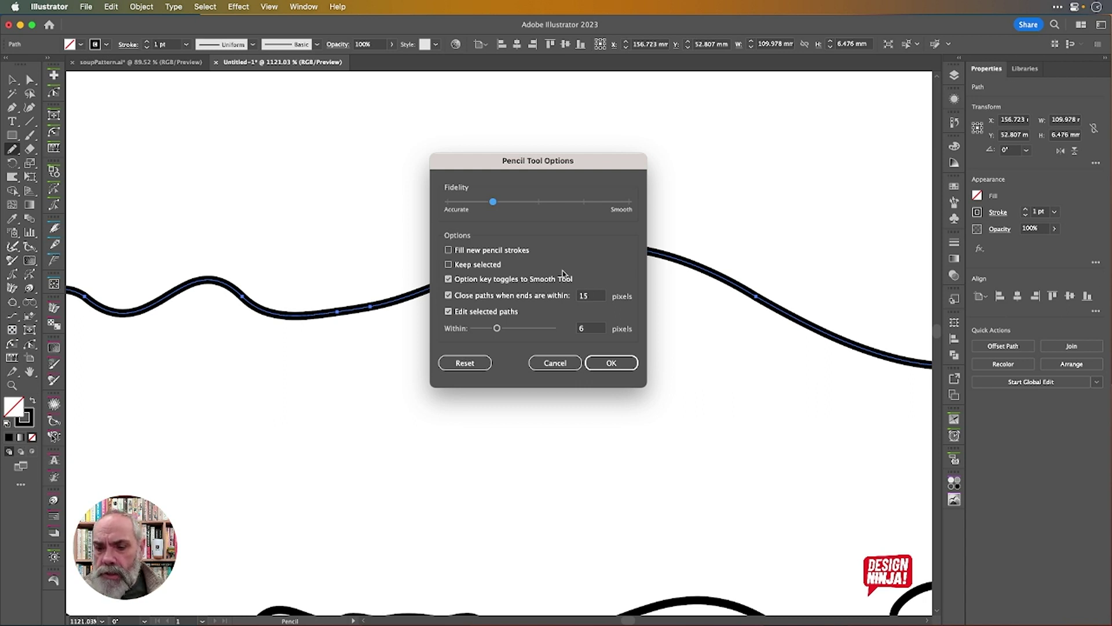
pyautogui.click(566, 361)
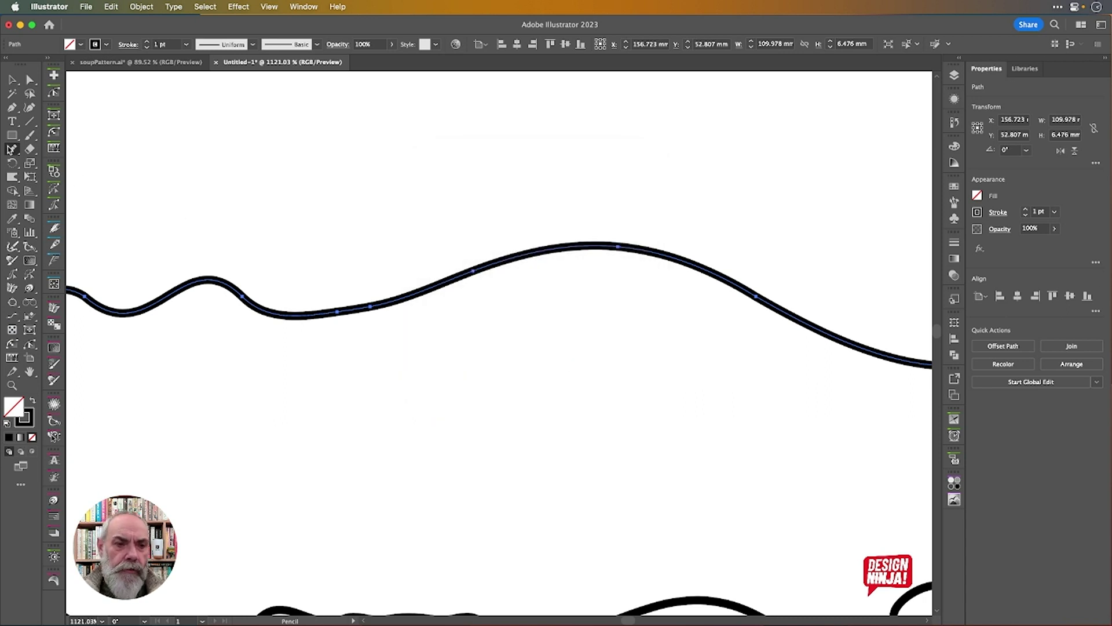
pyautogui.click(12, 149)
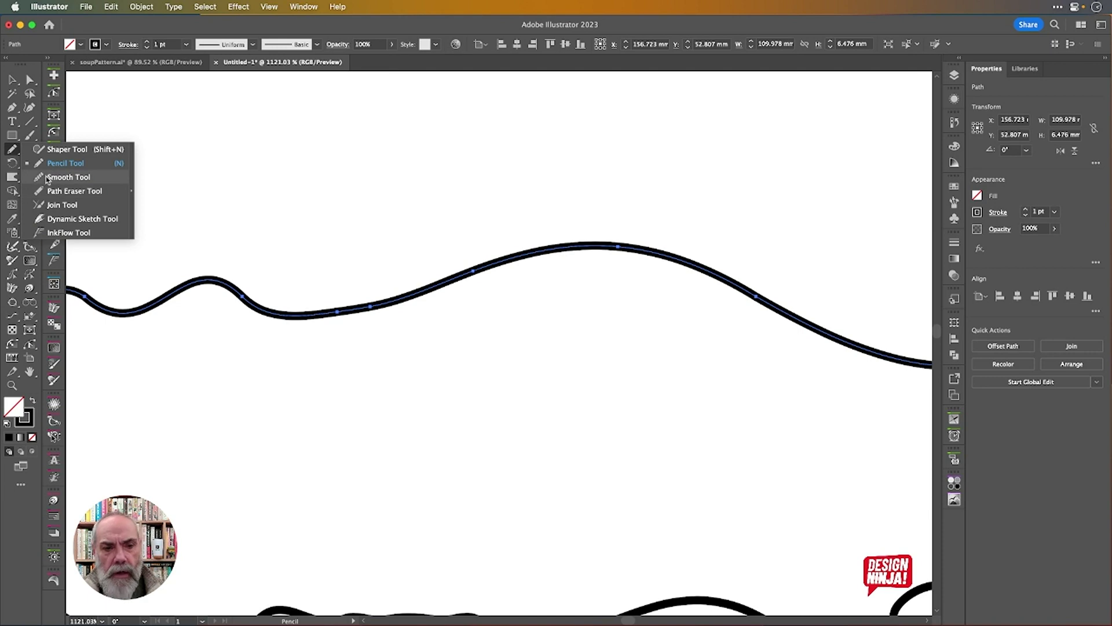
pyautogui.click(13, 149)
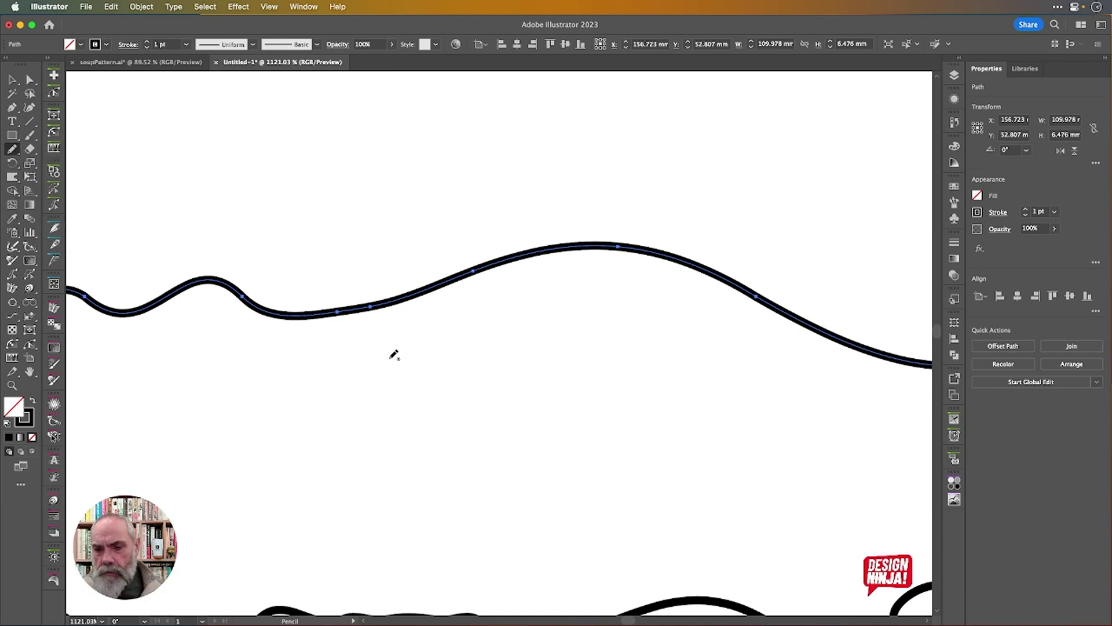
# Smooth the right half of the middle line with repeated Smooth tool strokes.
pyautogui.scroll(-10, 391, 358)
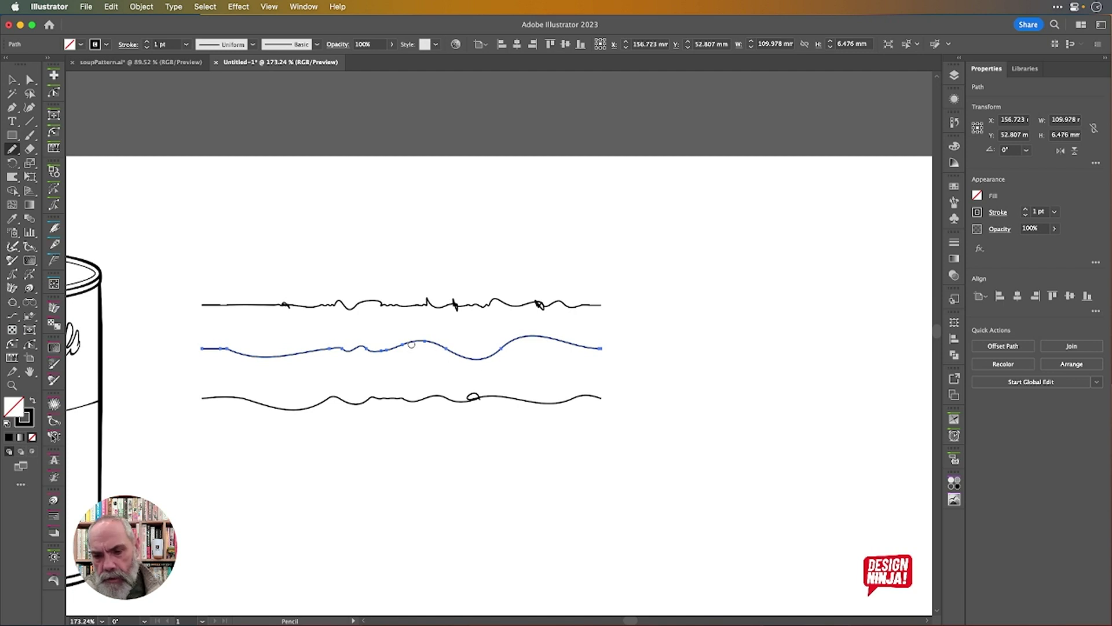
pyautogui.moveTo(416, 346); pyautogui.dragTo(492, 346)
pyautogui.moveTo(399, 346); pyautogui.dragTo(552, 340)
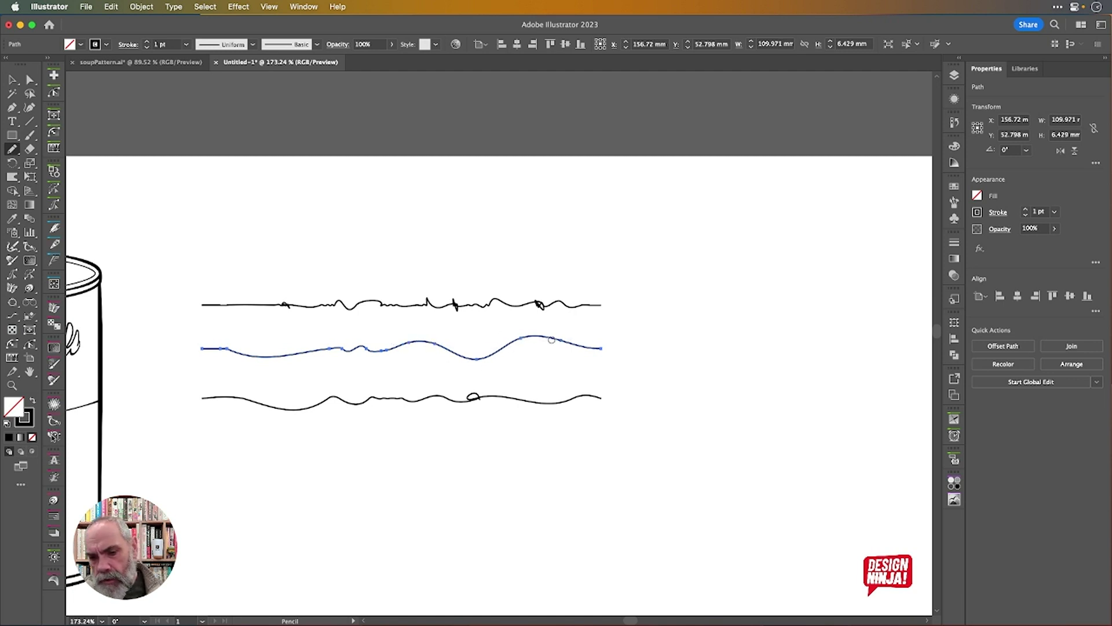
pyautogui.moveTo(402, 341); pyautogui.dragTo(603, 348)
pyautogui.moveTo(404, 347)
pyautogui.mouseDown()
pyautogui.moveTo(595, 351)
pyautogui.moveTo(436, 337)
pyautogui.moveTo(417, 341)
pyautogui.moveTo(594, 344)
pyautogui.mouseUp()
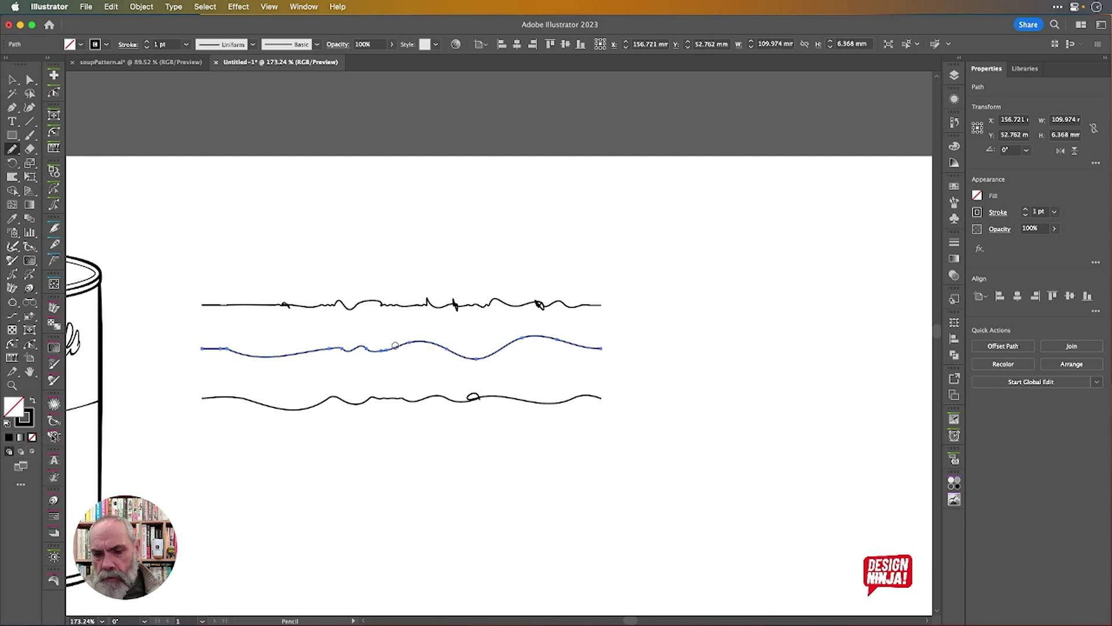
# Even out the middle line along its whole length with further Smooth tool strokes.
pyautogui.moveTo(395, 346); pyautogui.dragTo(589, 346)
pyautogui.moveTo(405, 338); pyautogui.dragTo(586, 323)
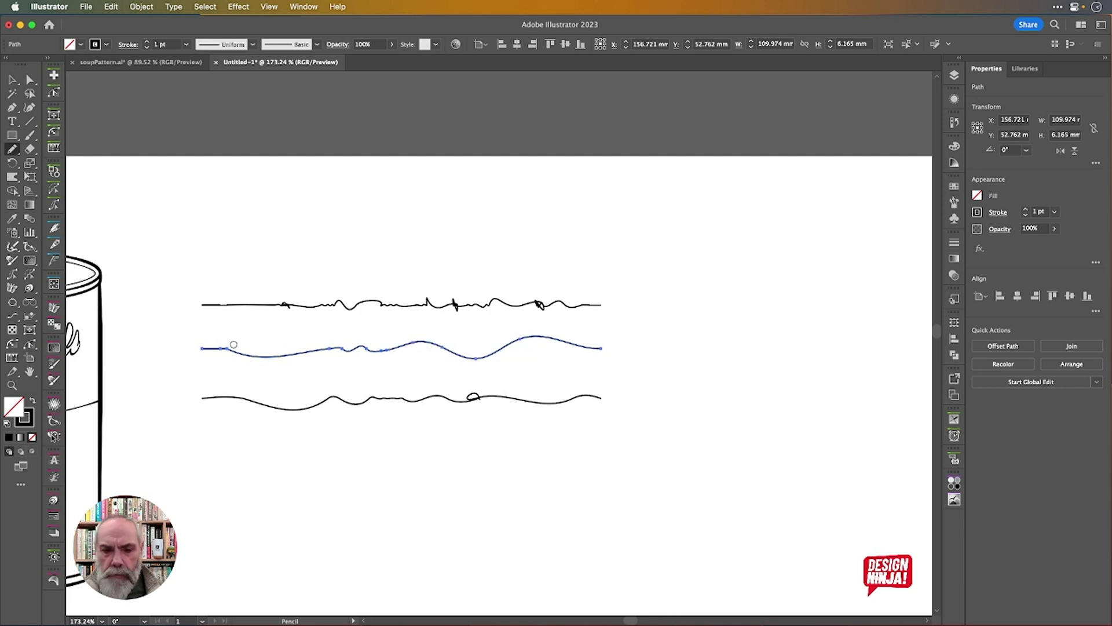
pyautogui.moveTo(218, 346); pyautogui.dragTo(514, 350)
pyautogui.moveTo(405, 350); pyautogui.dragTo(671, 344)
pyautogui.moveTo(397, 331); pyautogui.dragTo(554, 333)
# Delete the anchor point in the deep trough on the right half of the middle line with the Pen tool.
pyautogui.press('p')
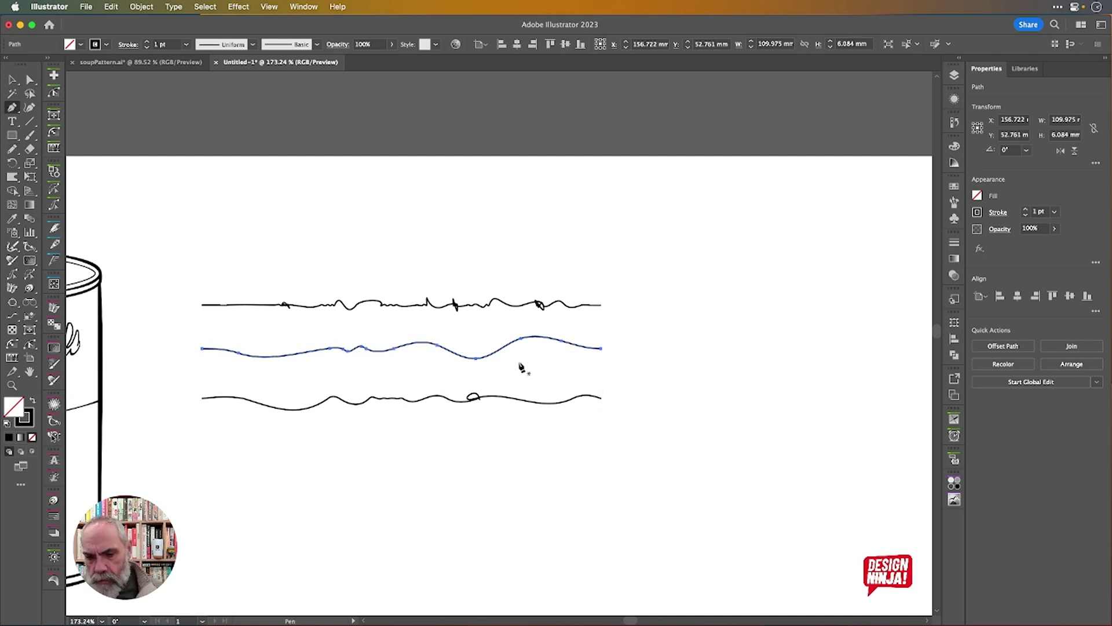
pyautogui.click(475, 360)
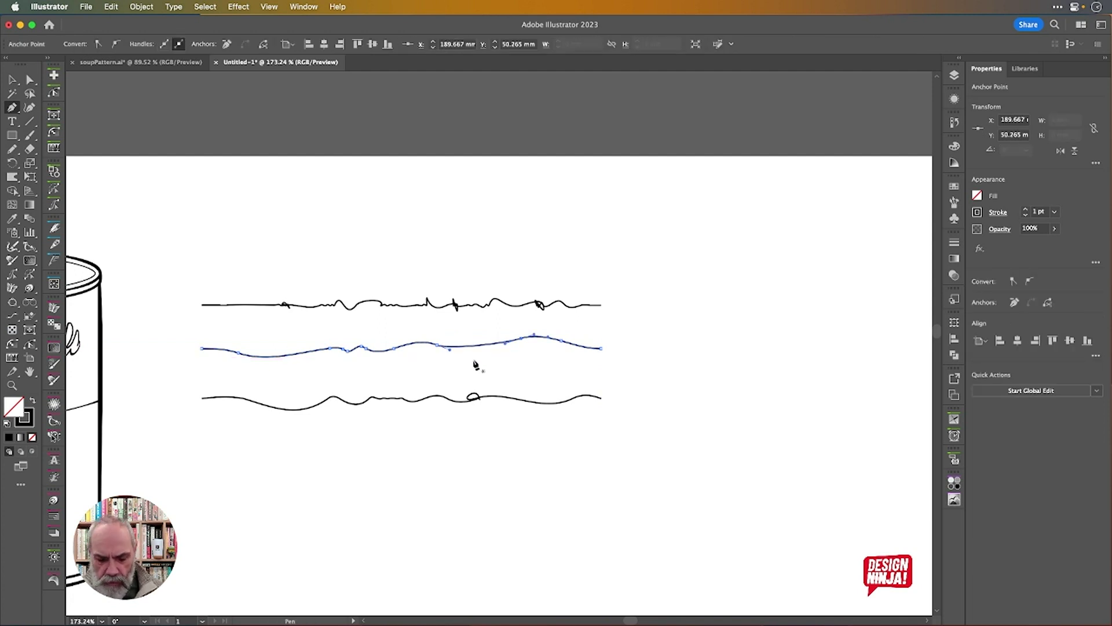
pyautogui.press('a')
pyautogui.click(656, 338)
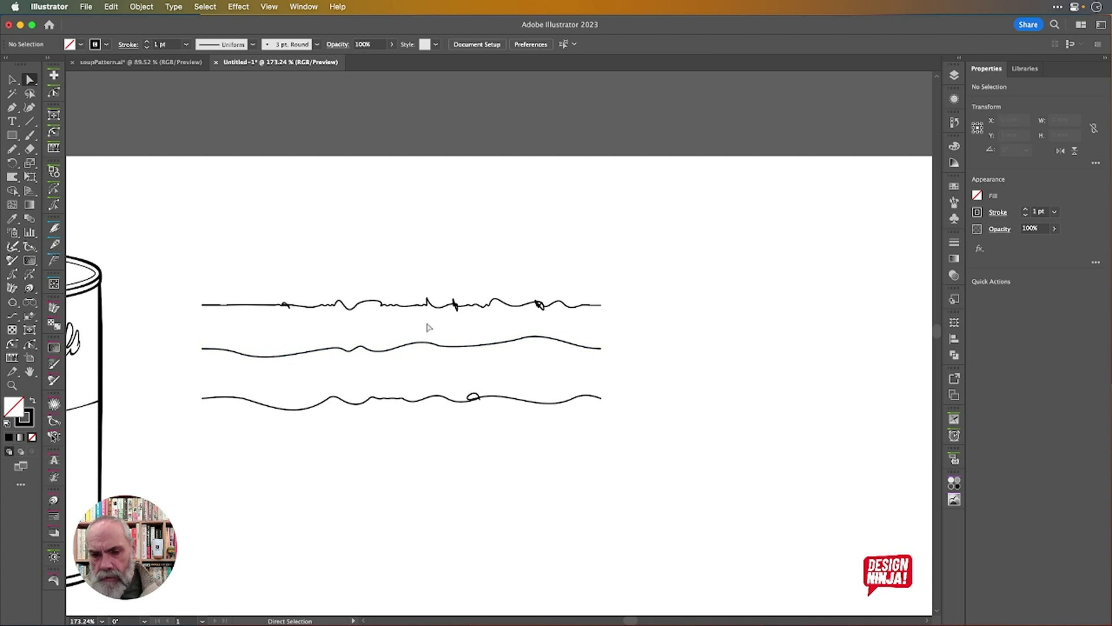
# Average the middle line's anchor points along the Horizontal axis.
pyautogui.moveTo(198, 334); pyautogui.dragTo(653, 367)
pyautogui.press('v')
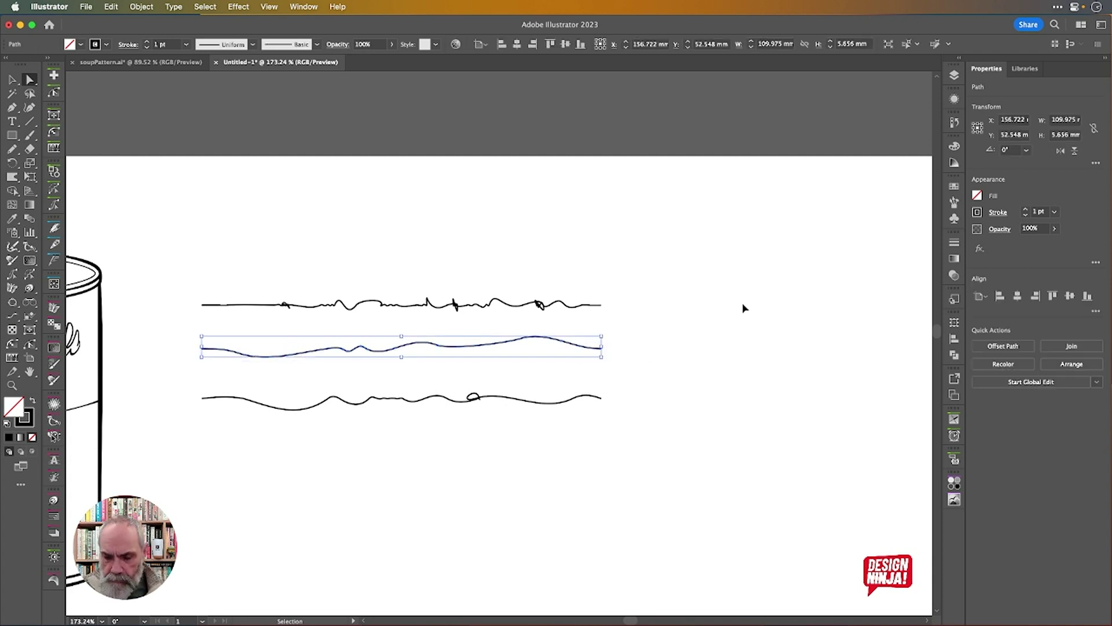
pyautogui.press('super+alt+j')
pyautogui.click(583, 123)
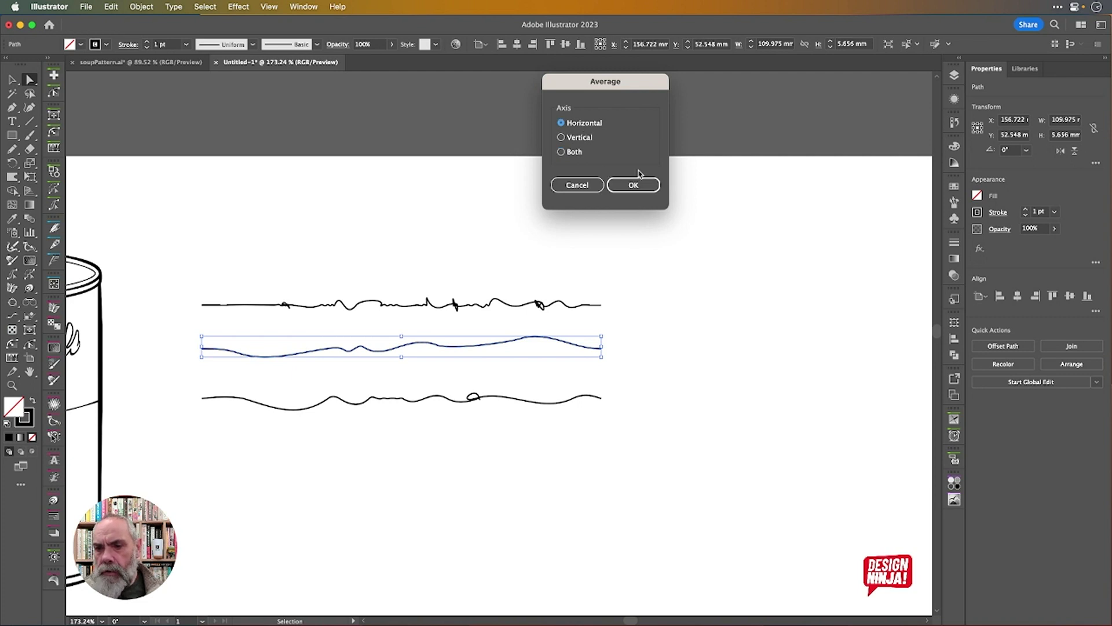
pyautogui.click(652, 185)
pyautogui.press('a')
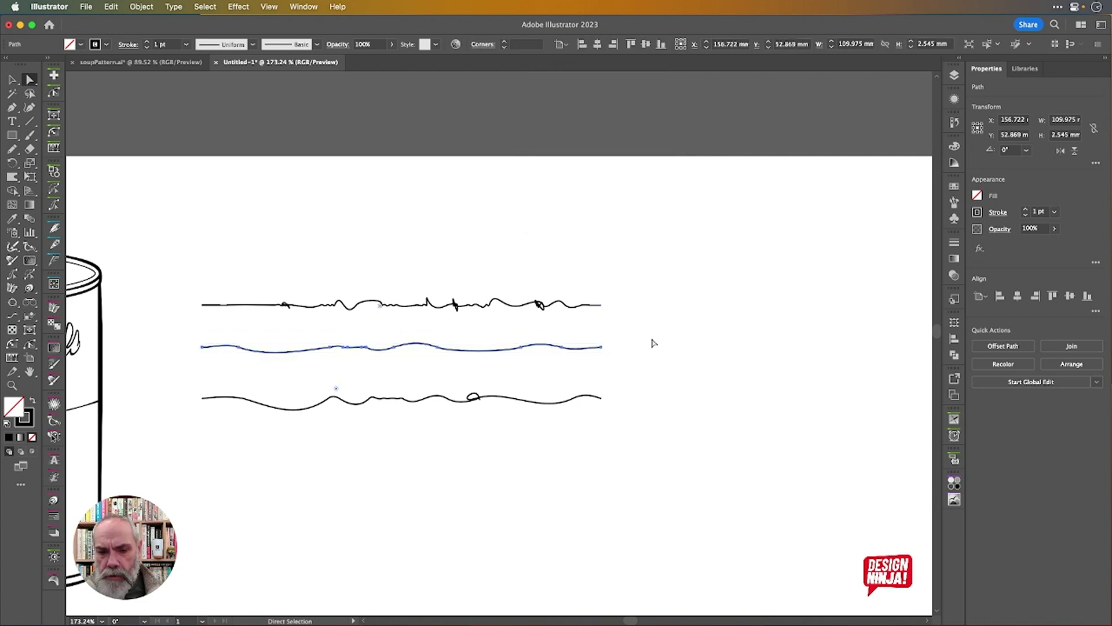
pyautogui.press('v')
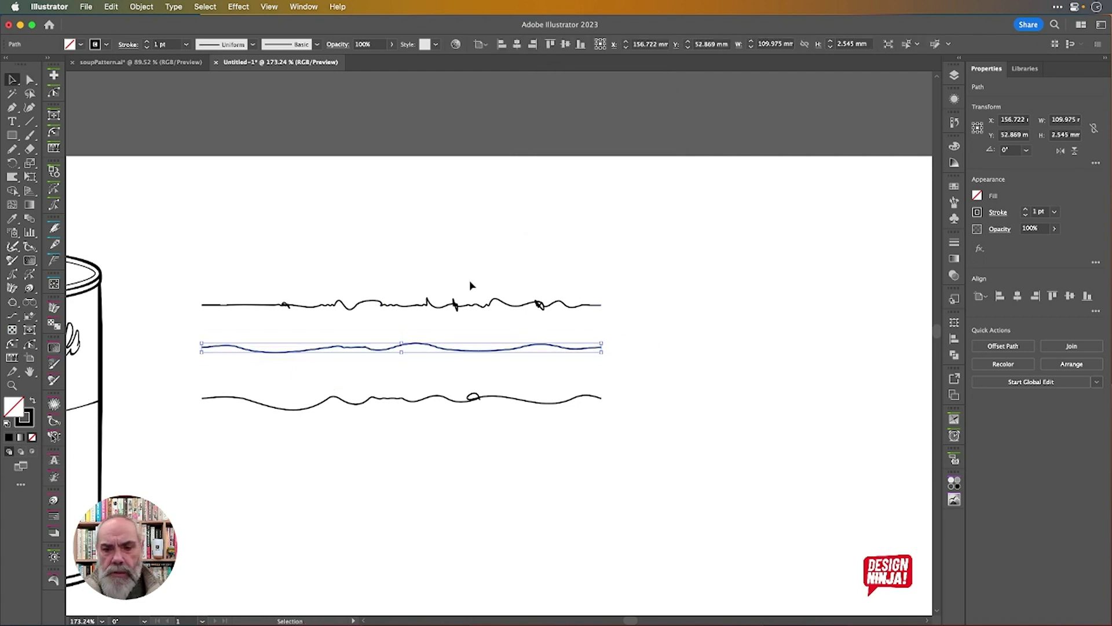
# Set the middle line's stroke weight to 3 pt and the upper line's stroke weight to 0.75 pt.
pyautogui.click(642, 290)
pyautogui.click(597, 346)
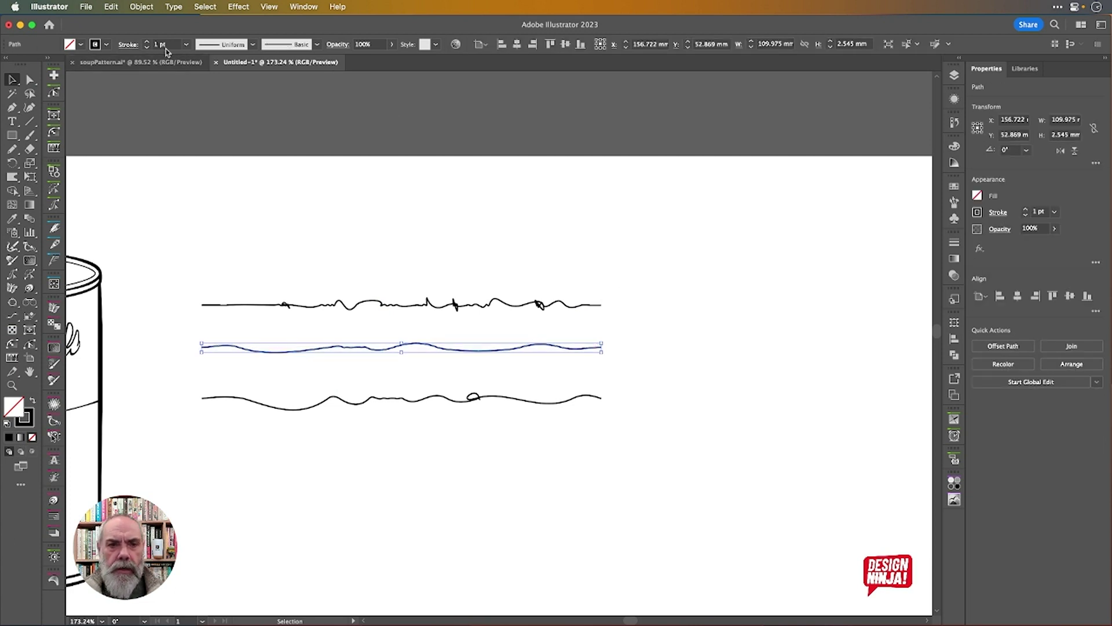
pyautogui.click(147, 43)
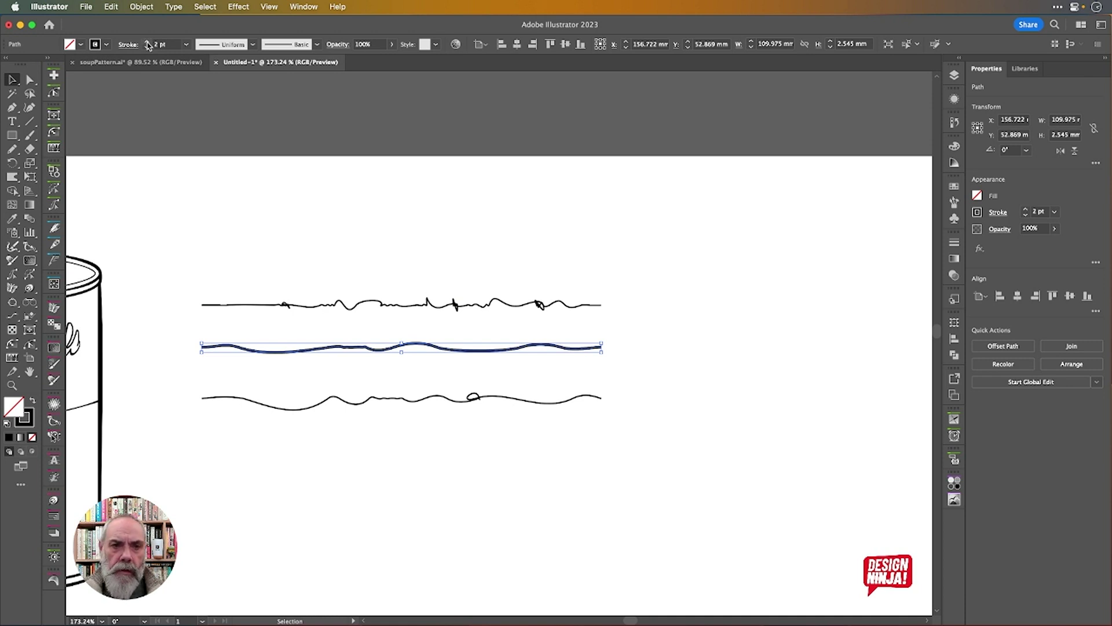
pyautogui.click(147, 43)
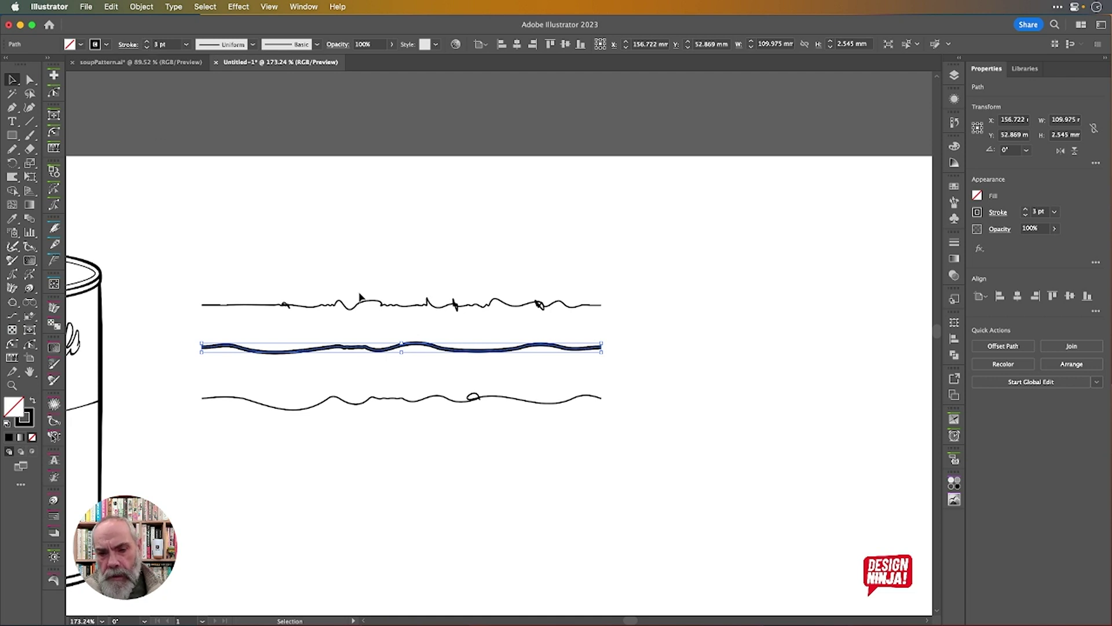
pyautogui.click(405, 305)
pyautogui.click(147, 48)
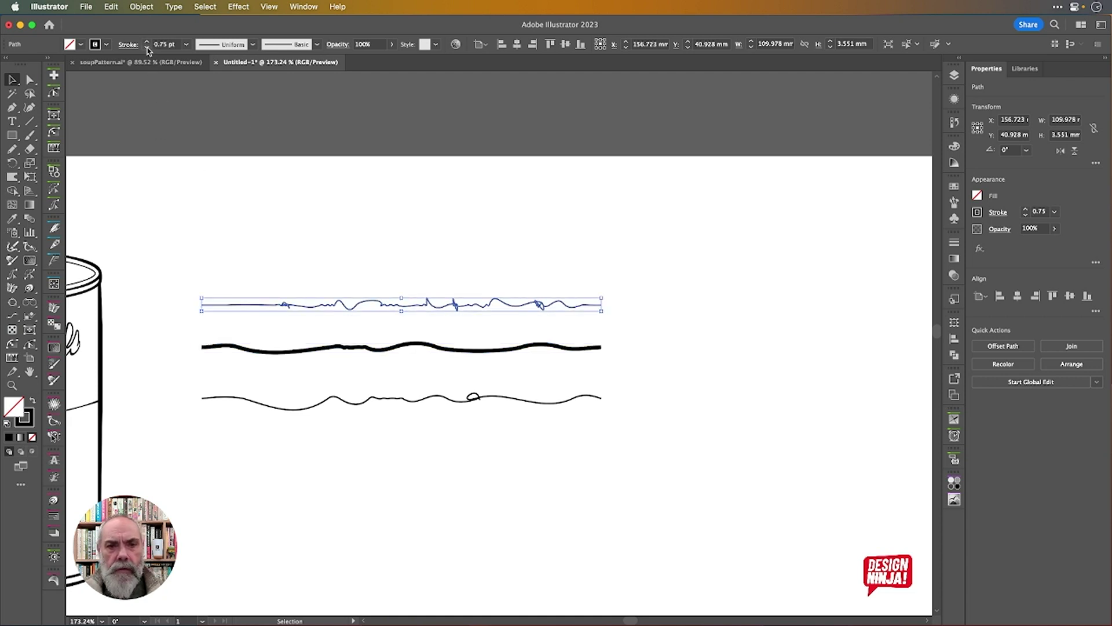
pyautogui.click(440, 300)
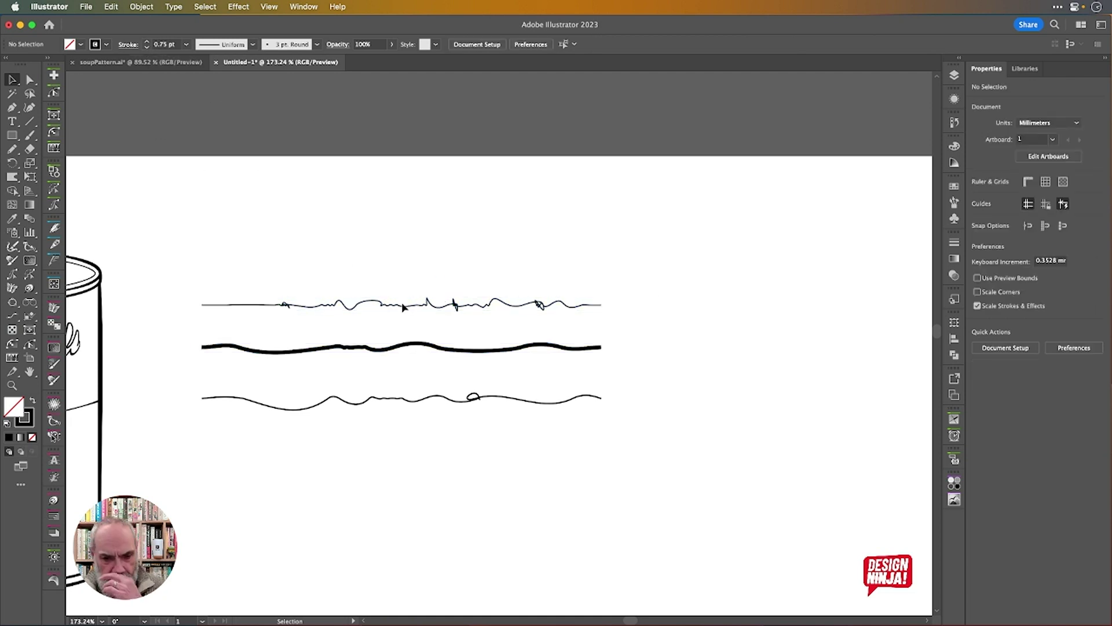
# Align all three wavy lines on their vertical centres so they overlap as one scribbled line.
pyautogui.click(445, 400)
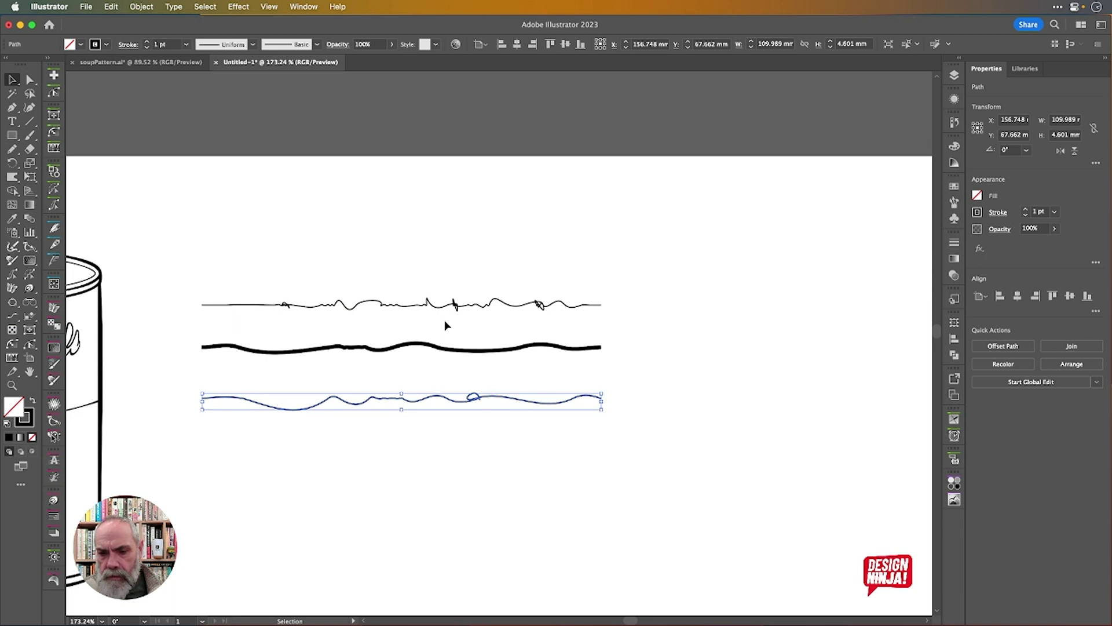
pyautogui.moveTo(206, 275); pyautogui.dragTo(666, 487)
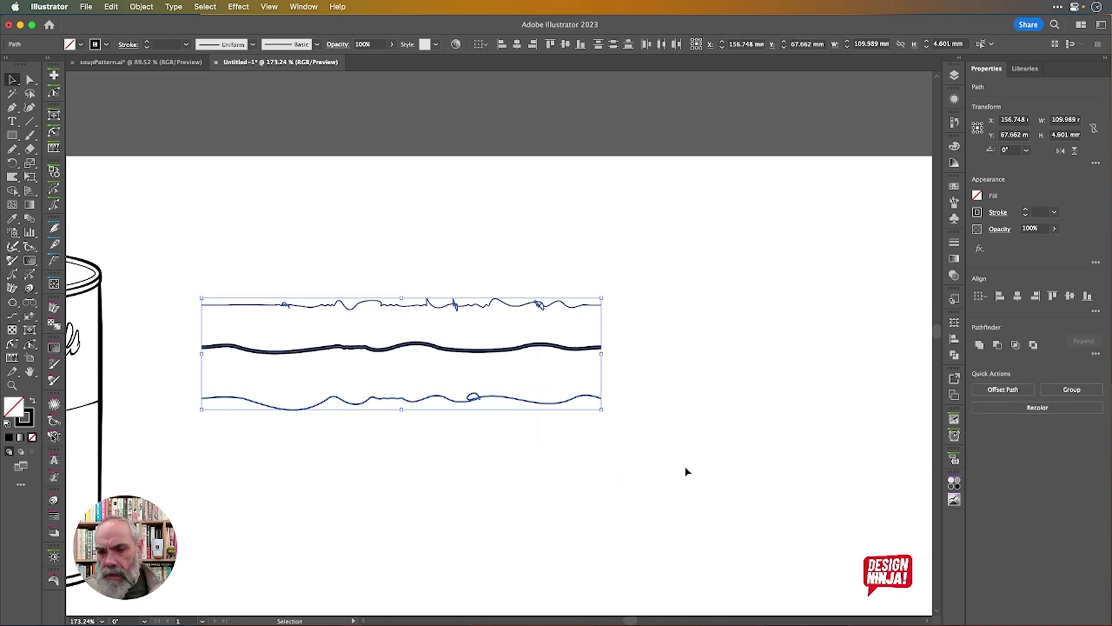
pyautogui.click(565, 44)
pyautogui.click(498, 300)
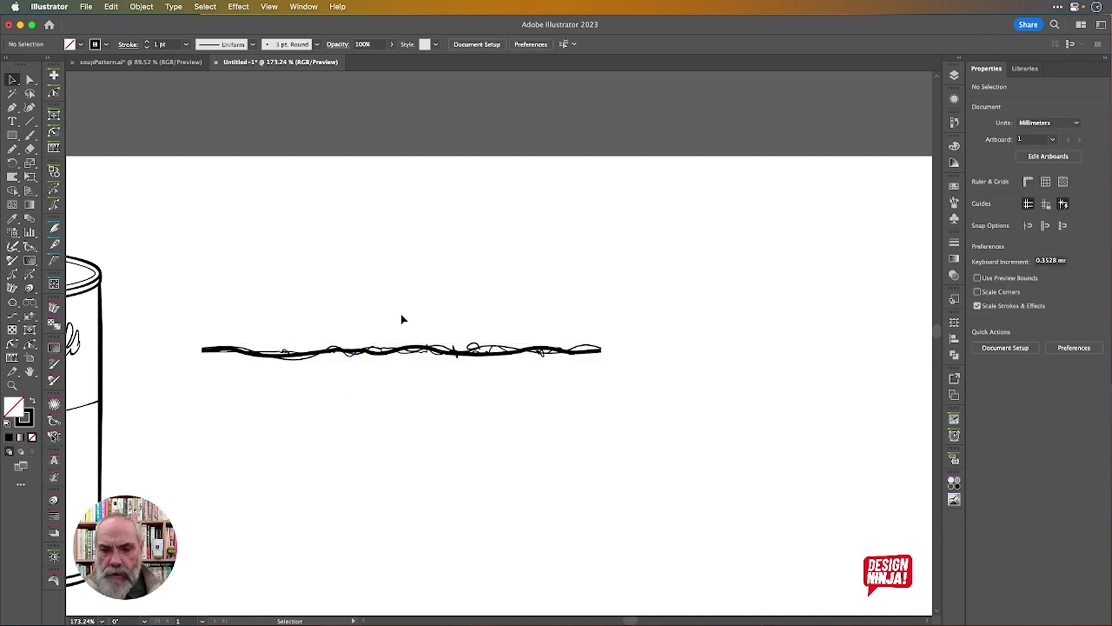
# Start a new Art Brush from the three overlapping lines.
pyautogui.scroll(-1, 401, 314)
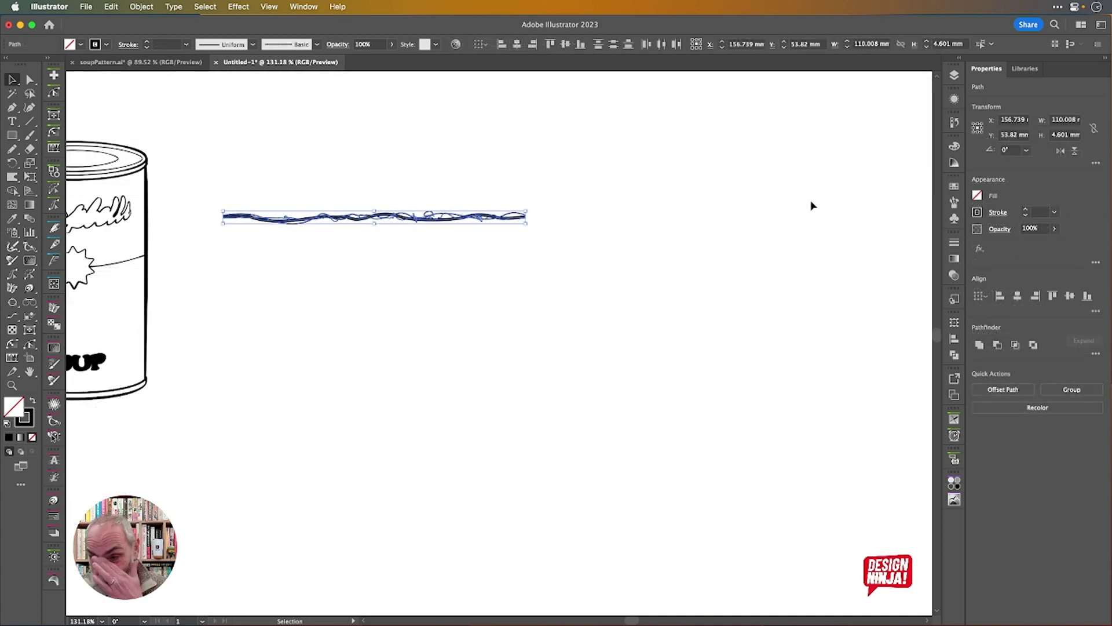
pyautogui.click(954, 203)
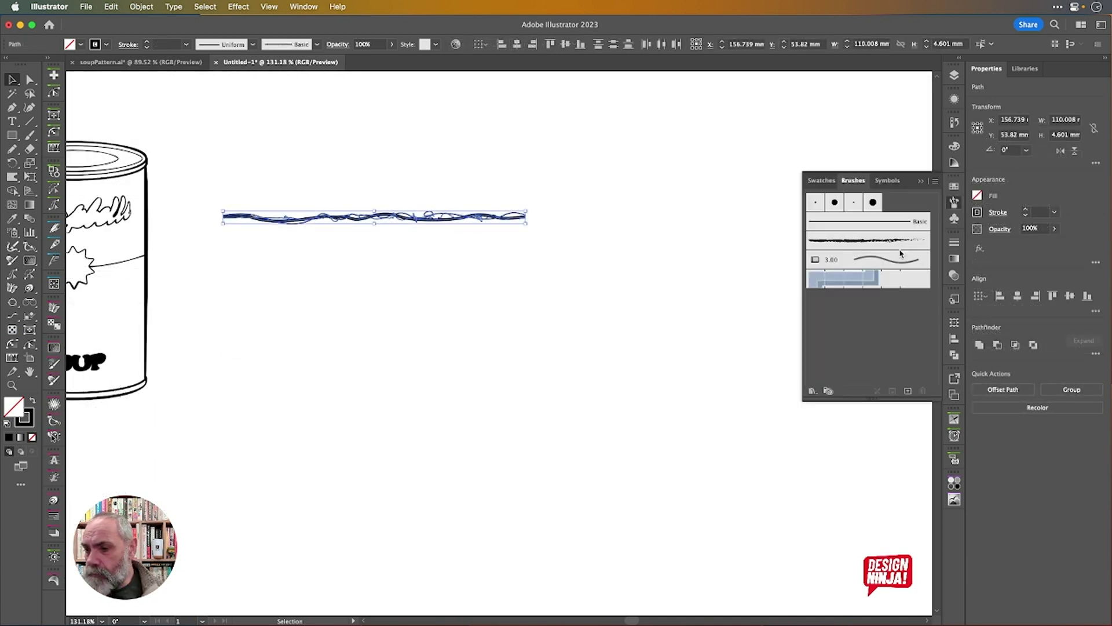
pyautogui.click(908, 392)
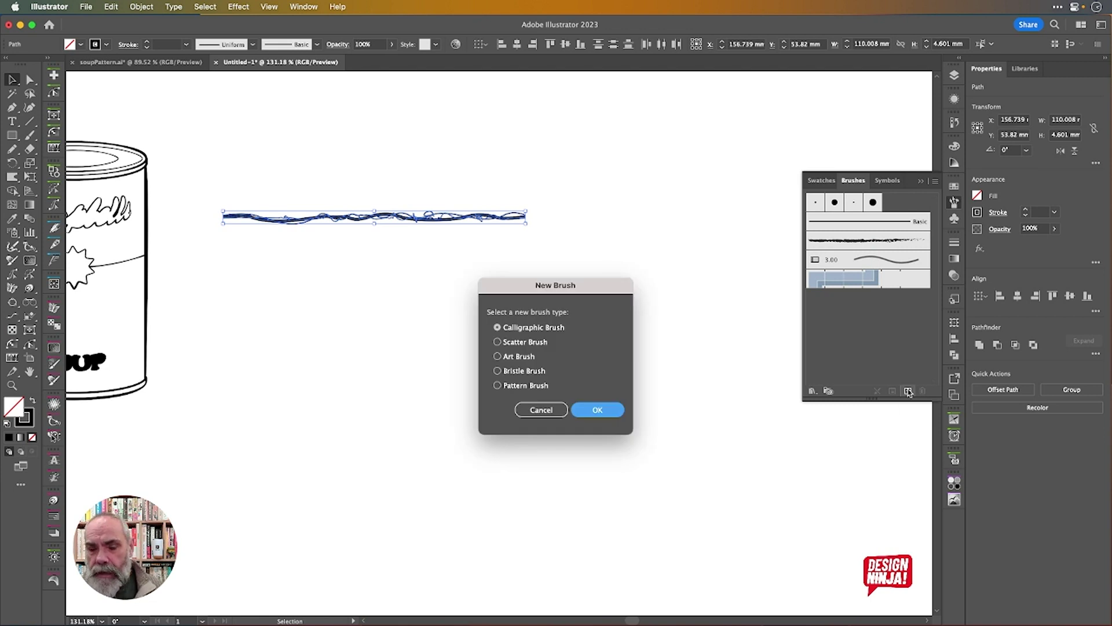
pyautogui.click(525, 358)
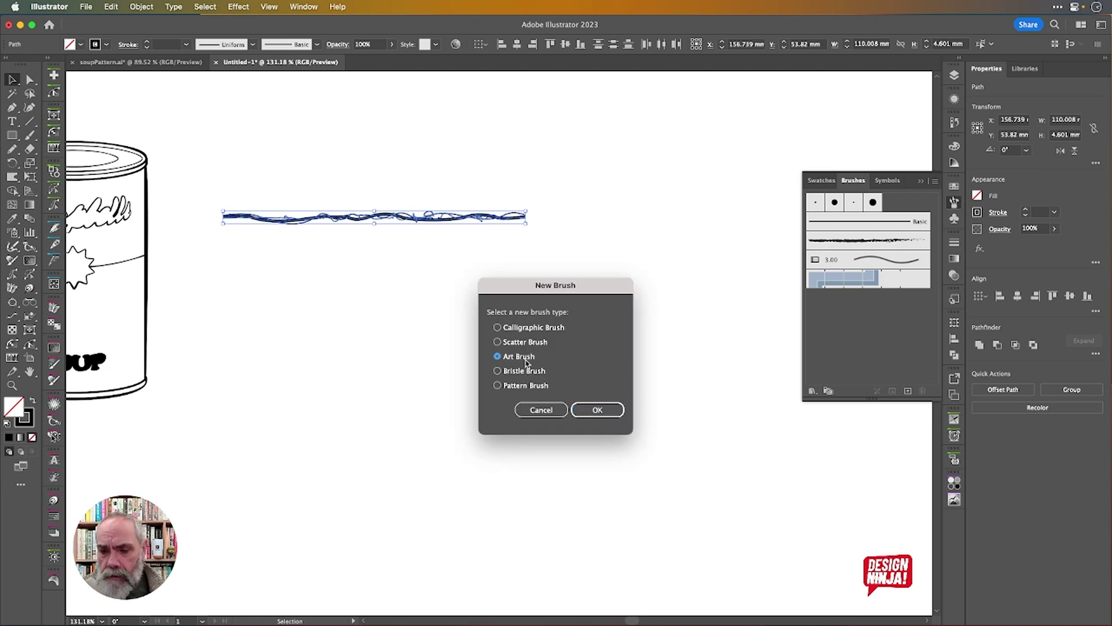
pyautogui.click(598, 410)
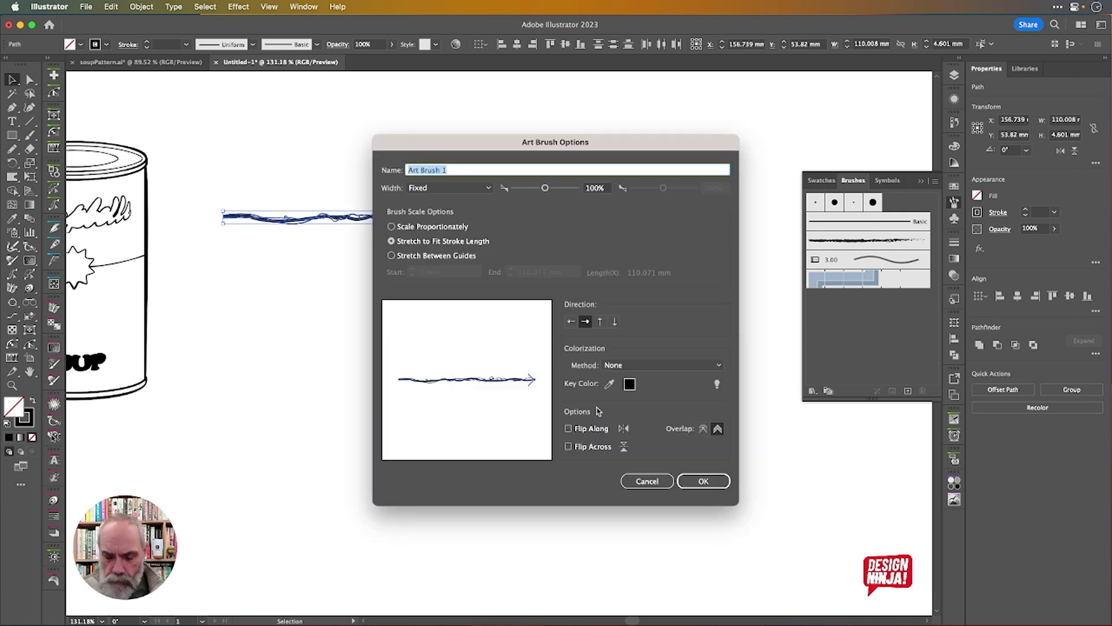
# Name the art brush scribbler1, set its colorization method to Tints and Shades, and save it.
pyautogui.write('scribbler1')
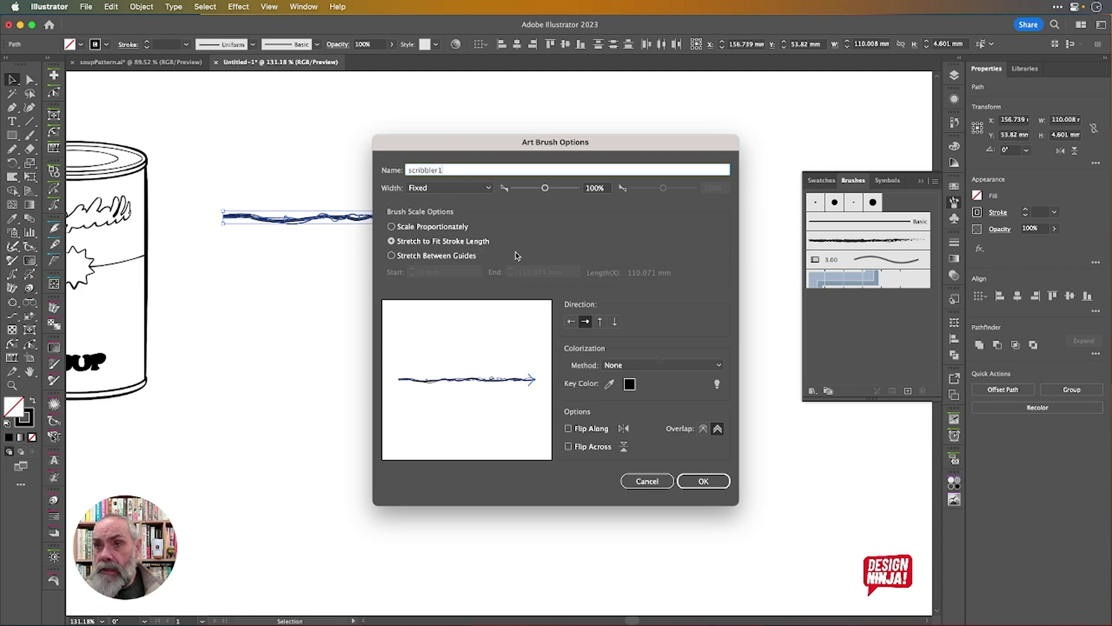
pyautogui.click(633, 366)
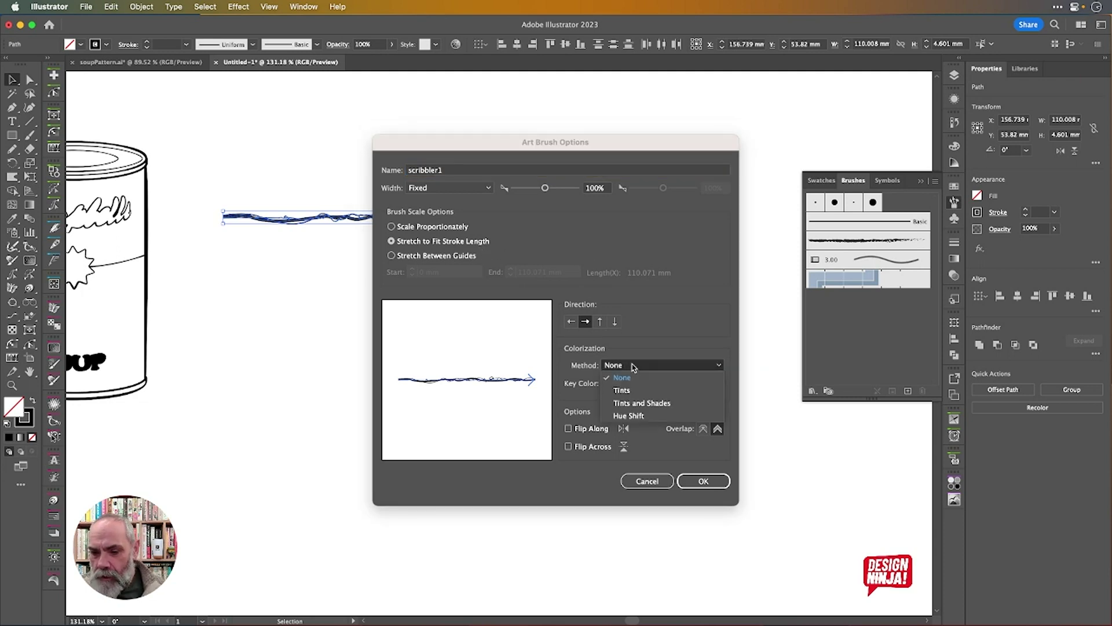
pyautogui.click(638, 402)
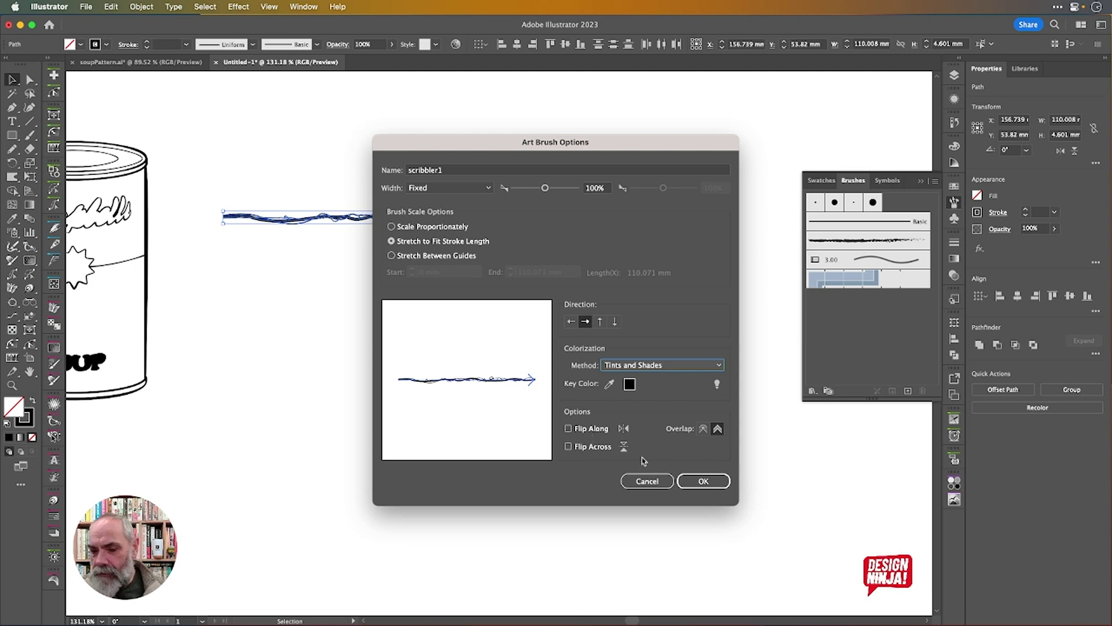
pyautogui.click(696, 486)
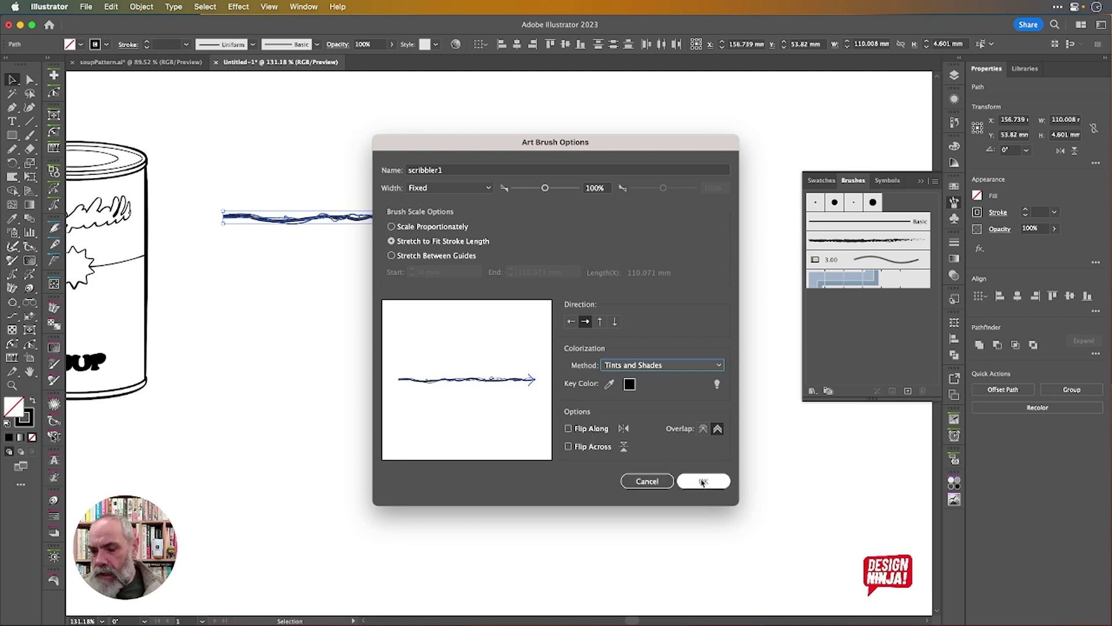
pyautogui.click(702, 481)
# Sketch several overlapping curved strokes on the empty area of the artboard with the Dynamic Sketch tool.
pyautogui.scroll(-6, 435, 402)
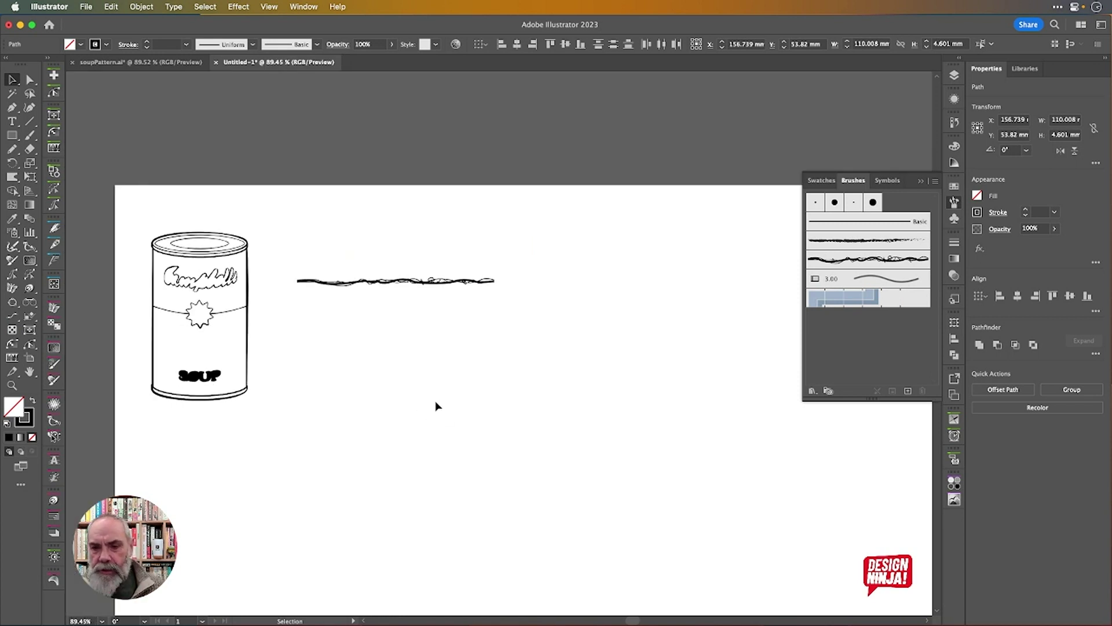
pyautogui.scroll(-3, 436, 401)
pyautogui.scroll(-3, 436, 401)
pyautogui.hscroll(4, 436, 401)
pyautogui.scroll(-3, 435, 402)
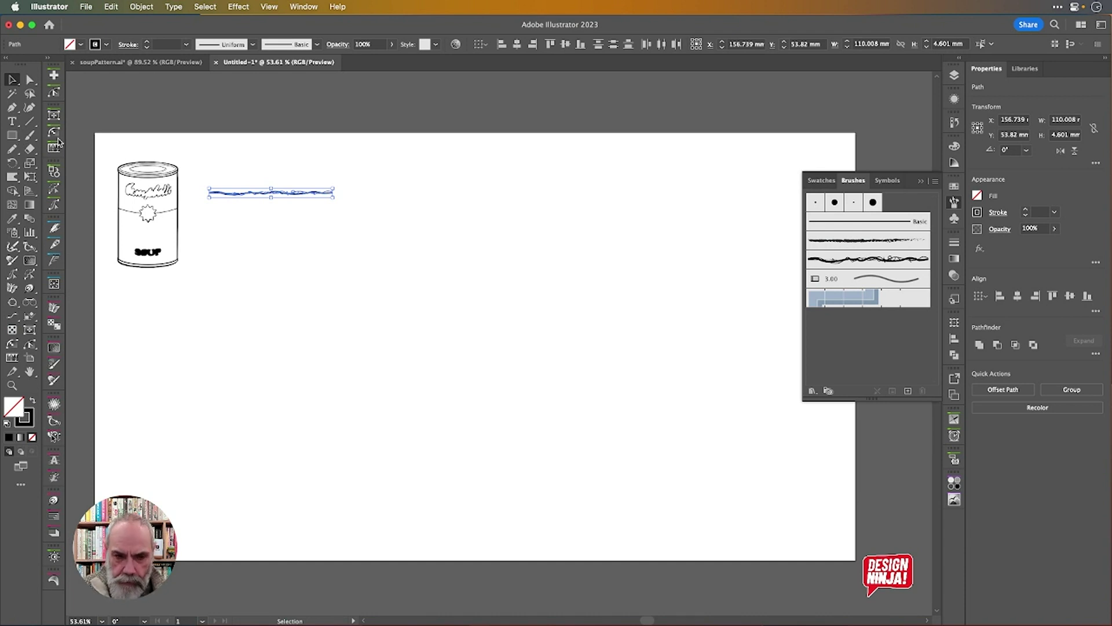
pyautogui.click(55, 228)
pyautogui.click(149, 344)
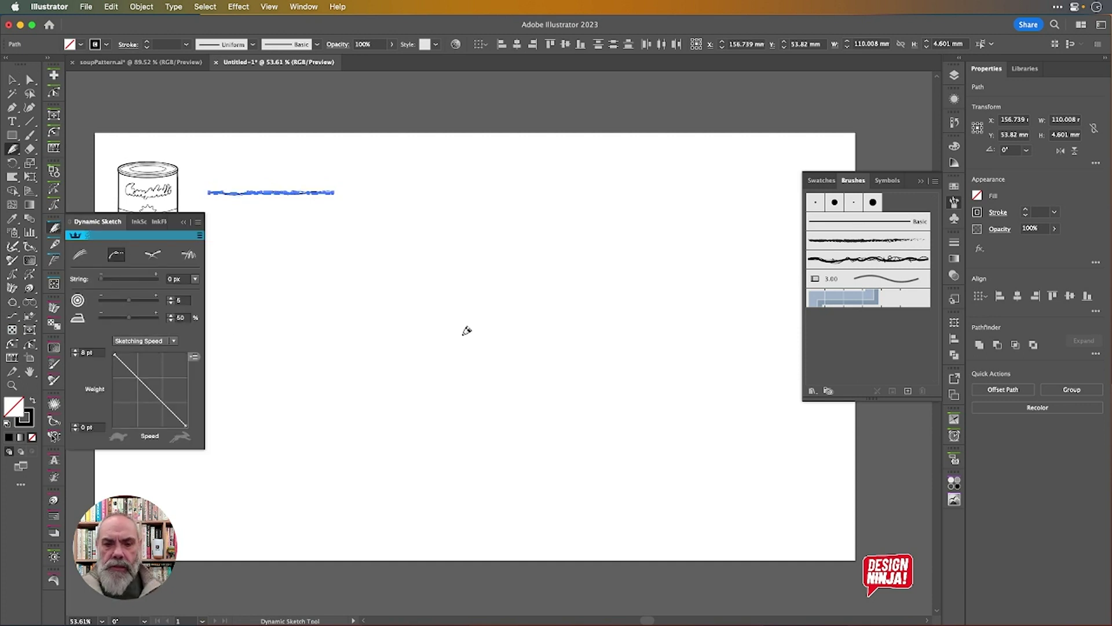
pyautogui.moveTo(403, 335)
pyautogui.mouseDown()
pyautogui.moveTo(523, 217)
pyautogui.moveTo(508, 238)
pyautogui.moveTo(621, 212)
pyautogui.mouseUp()
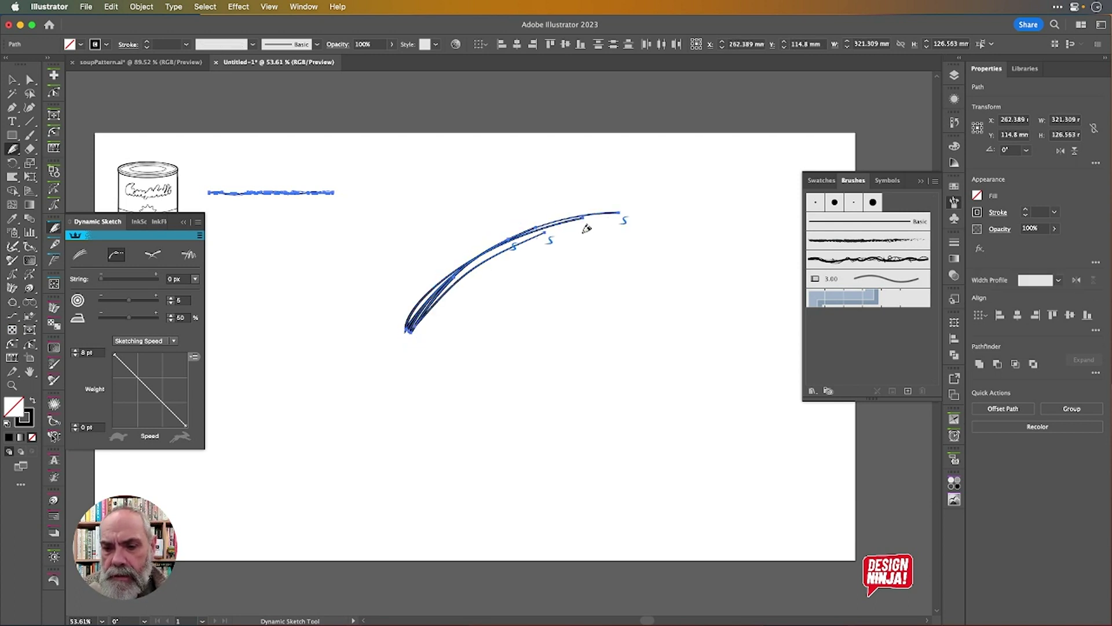
pyautogui.moveTo(409, 338)
pyautogui.mouseDown()
pyautogui.moveTo(454, 278)
pyautogui.moveTo(541, 236)
pyautogui.moveTo(647, 221)
pyautogui.moveTo(692, 235)
pyautogui.mouseUp()
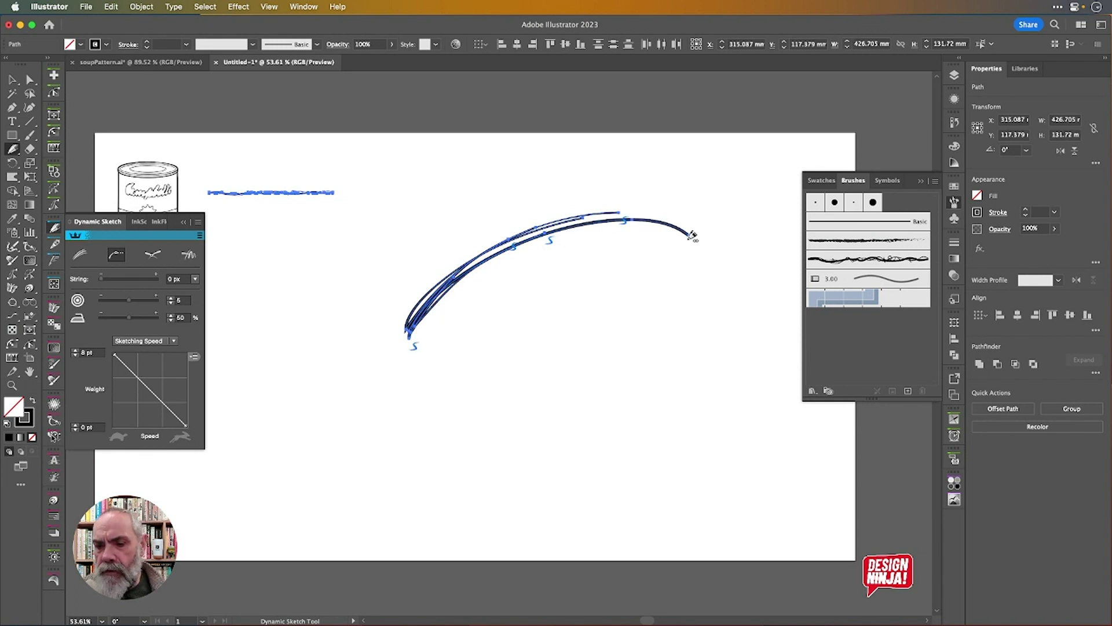
# Undo all the Dynamic Sketch strokes, return to the Selection tool and deselect the artwork.
pyautogui.press('super')
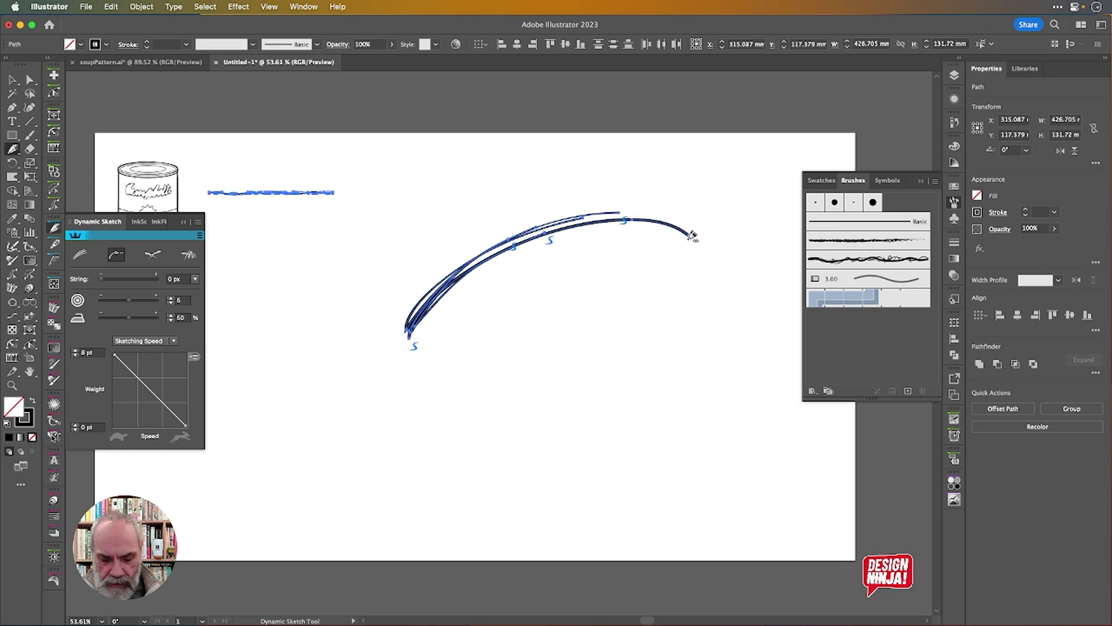
pyautogui.press('super+z')
pyautogui.press('super+z')
pyautogui.press('super+z')
pyautogui.press('super+z')
pyautogui.press('super+z')
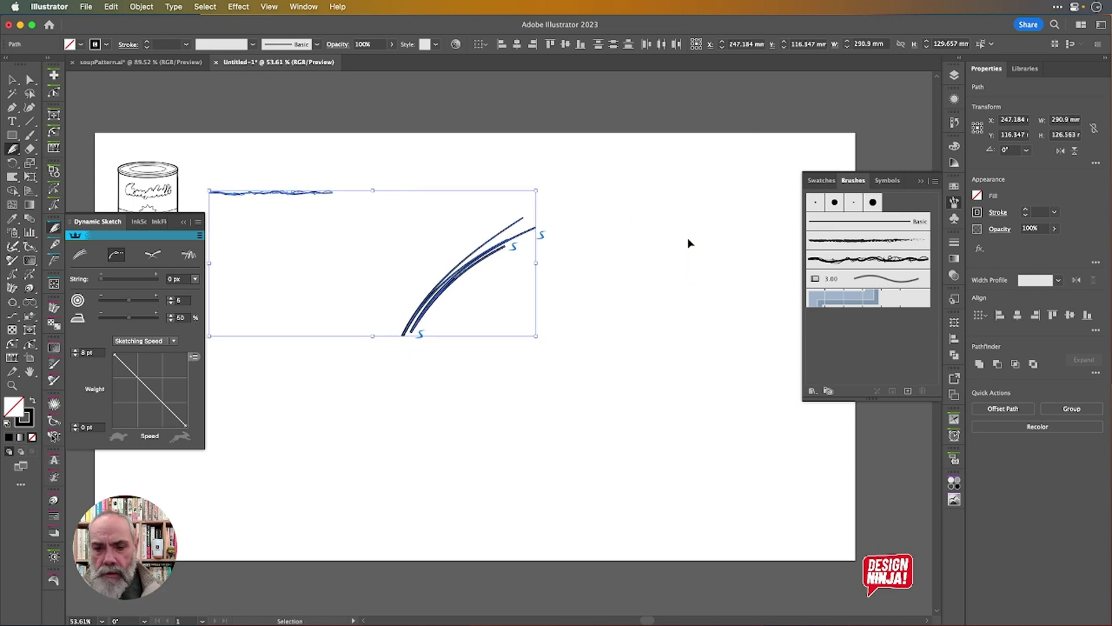
pyautogui.press('super+z')
pyautogui.press('super+z')
pyautogui.press('super+z')
pyautogui.press('super+z')
pyautogui.press('super+z')
pyautogui.press('super+z')
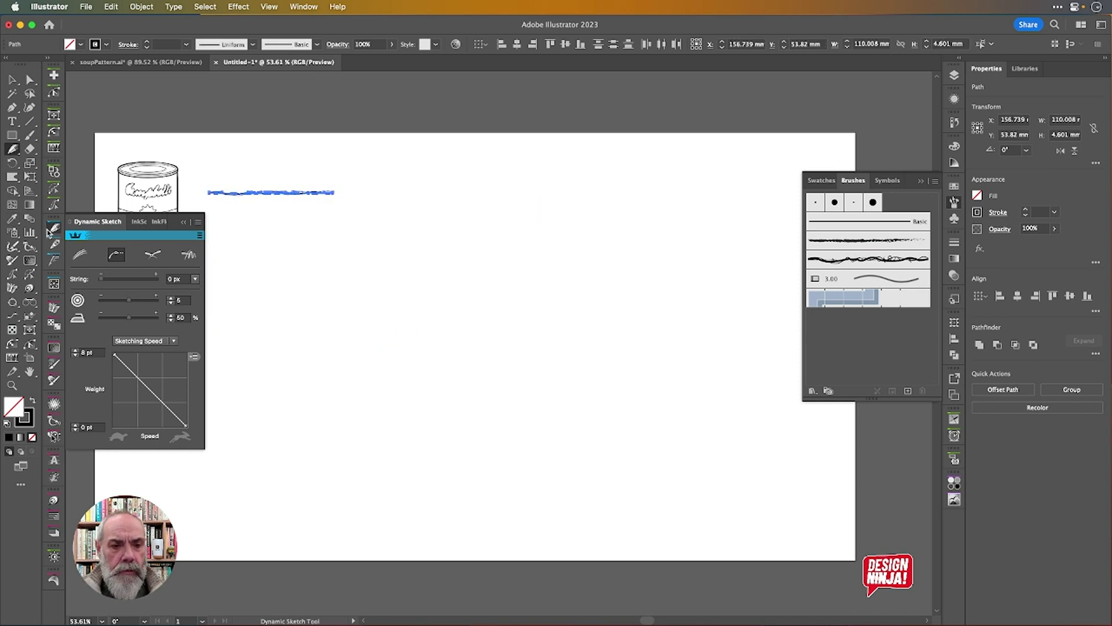
pyautogui.click(51, 229)
pyautogui.click(13, 80)
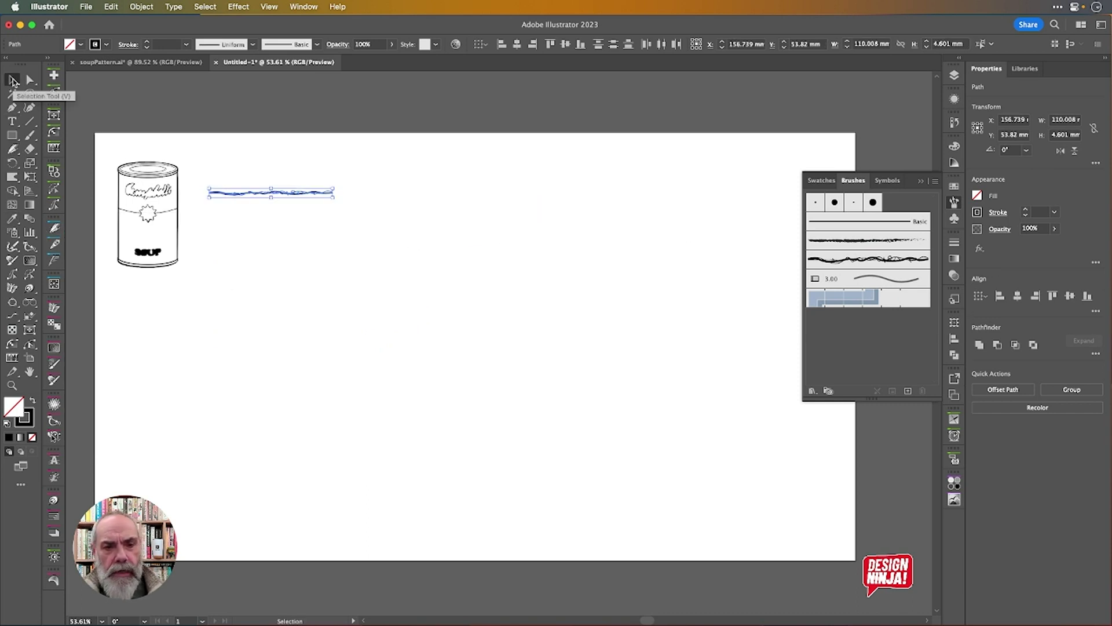
pyautogui.click(514, 363)
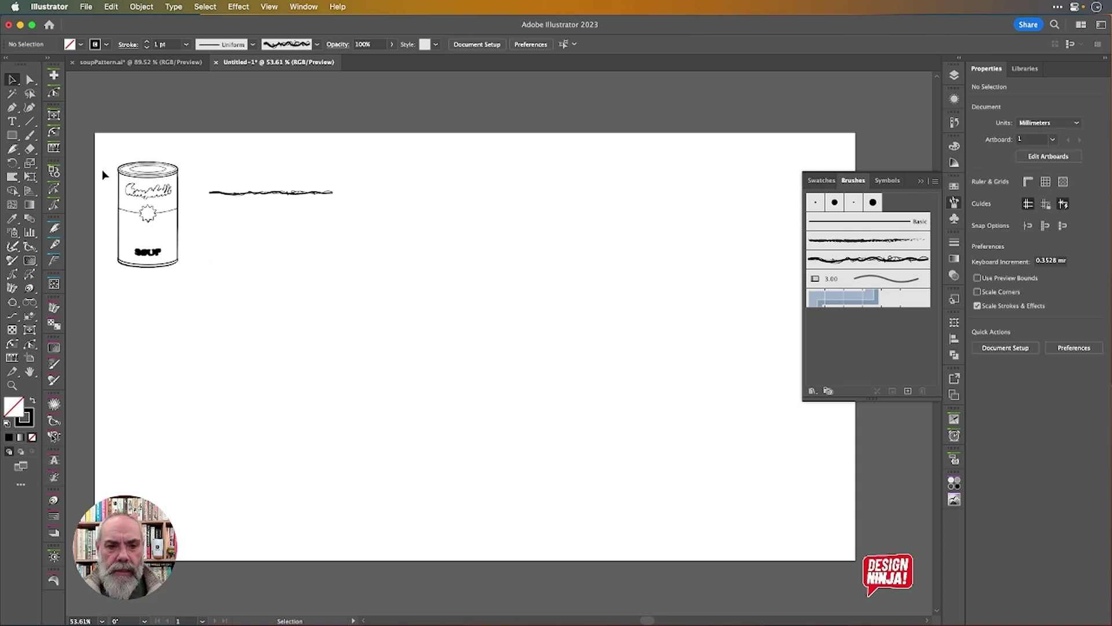
# Move the overlapping scribble lines to the empty area below the soup can and deselect them.
pyautogui.scroll(5, 102, 169)
pyautogui.moveTo(476, 198); pyautogui.dragTo(574, 302)
pyautogui.moveTo(591, 238)
pyautogui.mouseDown()
pyautogui.moveTo(391, 547)
pyautogui.moveTo(381, 544)
pyautogui.mouseUp()
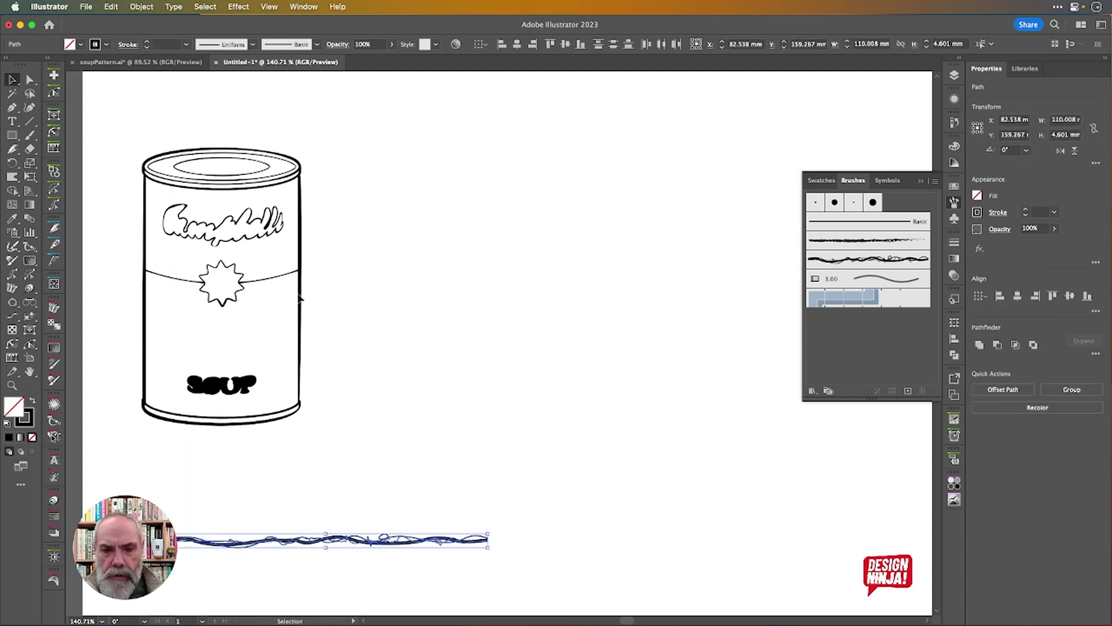
pyautogui.click(397, 179)
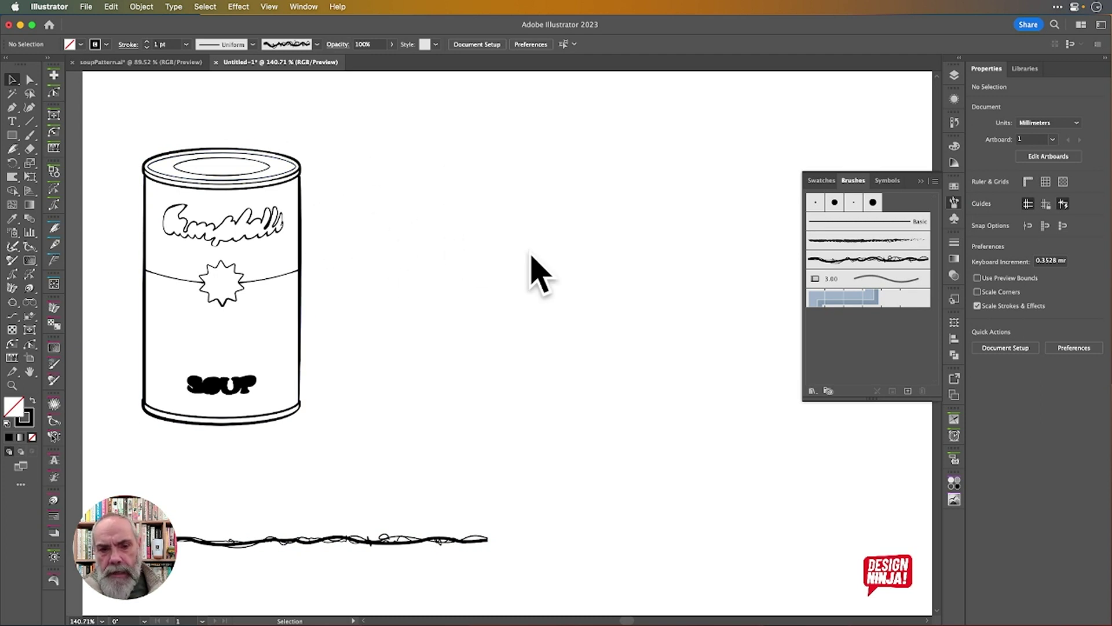
# Draw a rectangle about 52 × 79 mm beside the soup can and an ellipse about 53 × 13 mm over its top edge.
pyautogui.press('m')
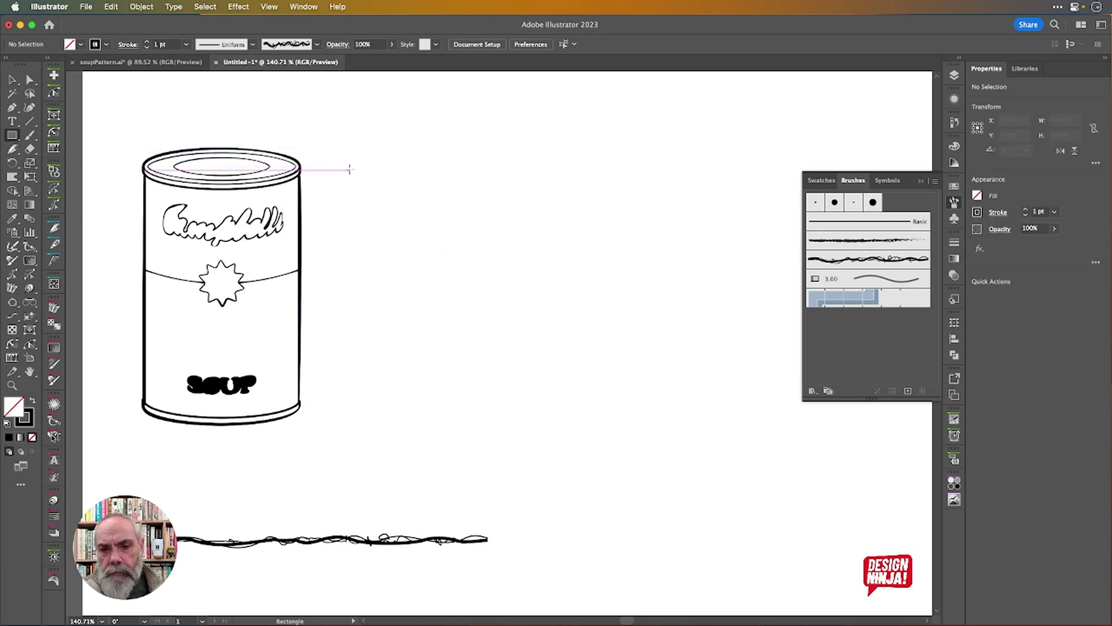
pyautogui.moveTo(350, 169)
pyautogui.mouseDown()
pyautogui.moveTo(447, 320)
pyautogui.moveTo(481, 401)
pyautogui.moveTo(503, 404)
pyautogui.mouseUp()
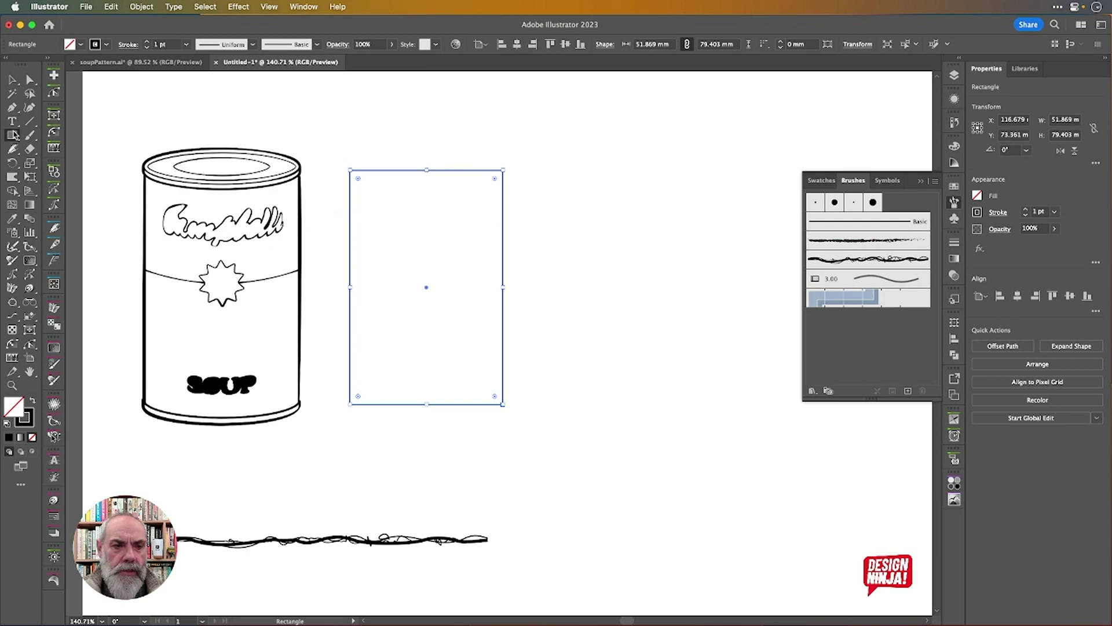
pyautogui.press('l')
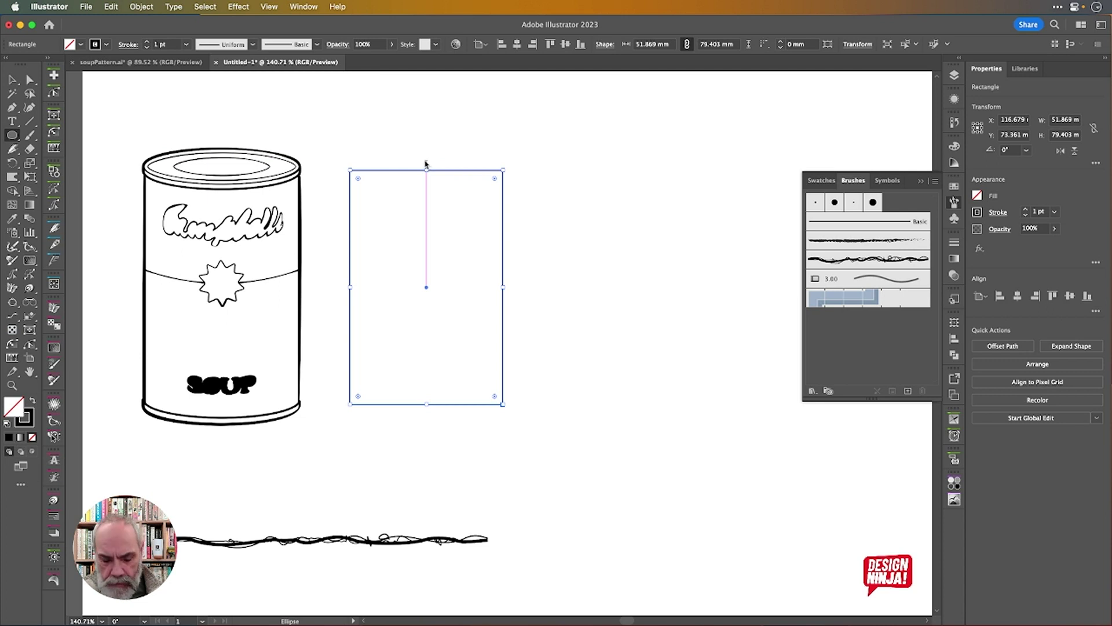
pyautogui.moveTo(426, 164); pyautogui.dragTo(506, 180)
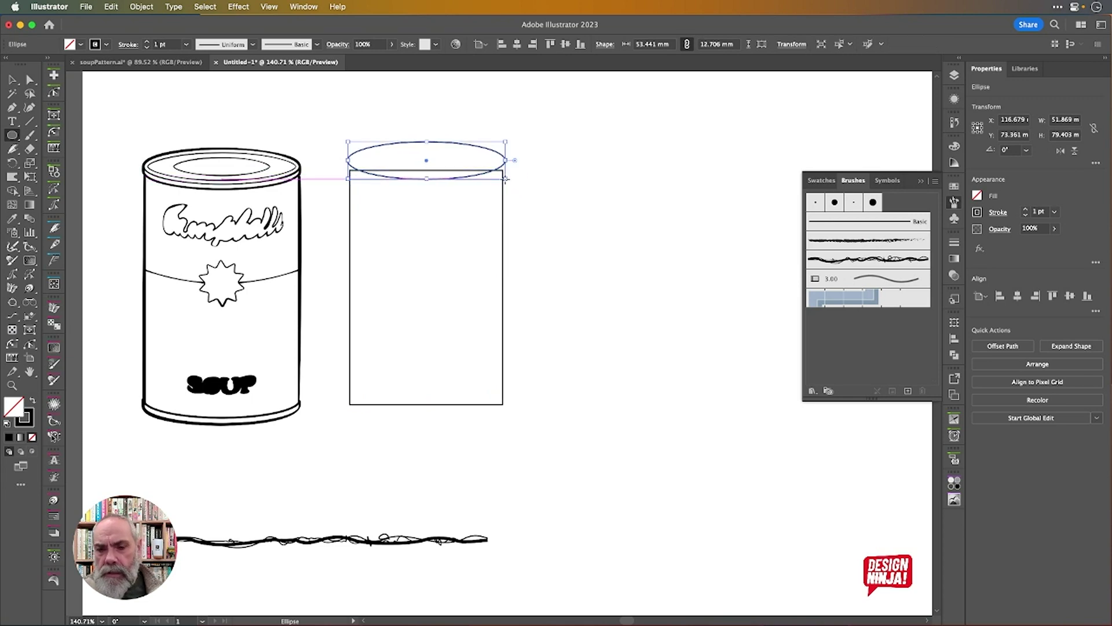
# Nudge the ellipse down slightly so it sits across the rectangle's top edge.
pyautogui.press('Down')
pyautogui.press('Down')
pyautogui.press('Down')
pyautogui.press('Down')
pyautogui.press('Down')
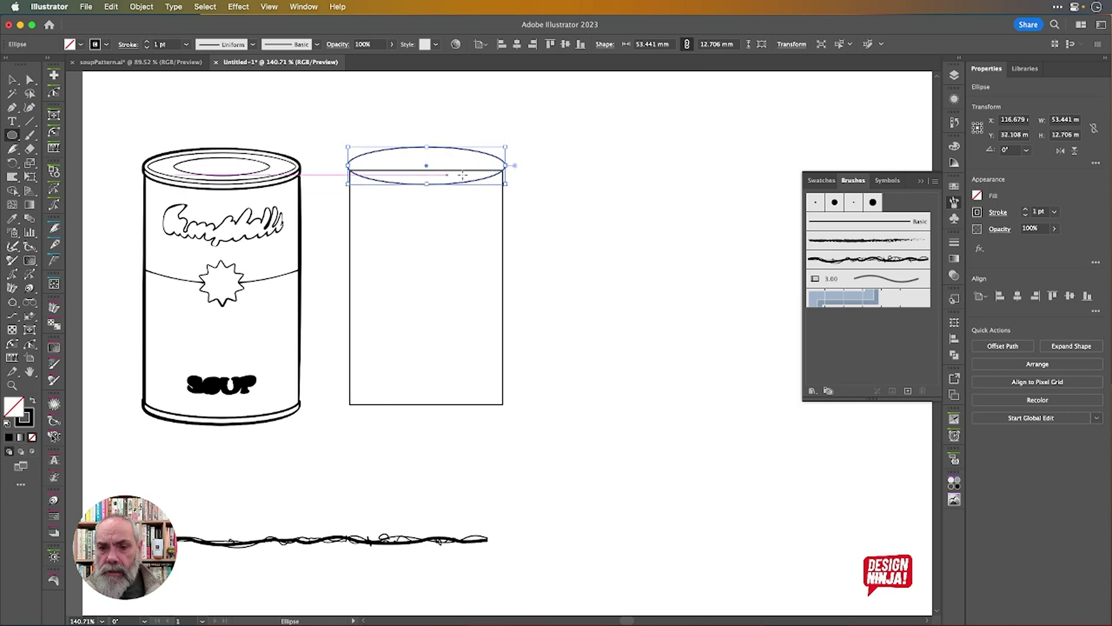
pyautogui.scroll(5, 396, 148)
pyautogui.scroll(-4, 396, 149)
pyautogui.scroll(-1, 396, 149)
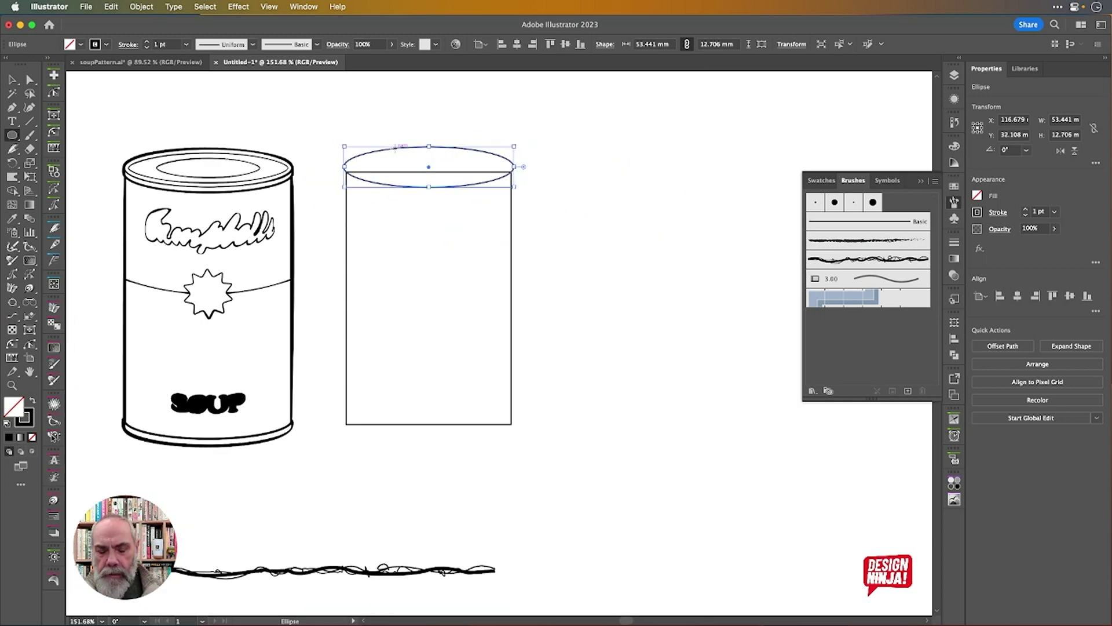
# Align the ellipse and rectangle on their horizontal centres and deselect them.
pyautogui.press('v')
pyautogui.click(419, 119)
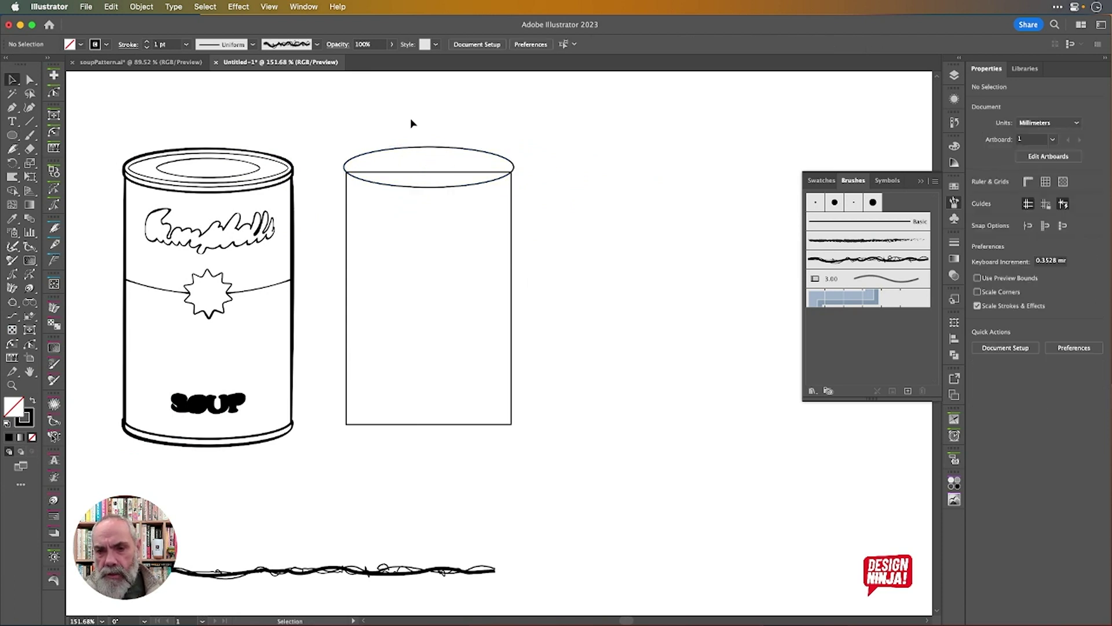
pyautogui.moveTo(411, 117); pyautogui.dragTo(460, 265)
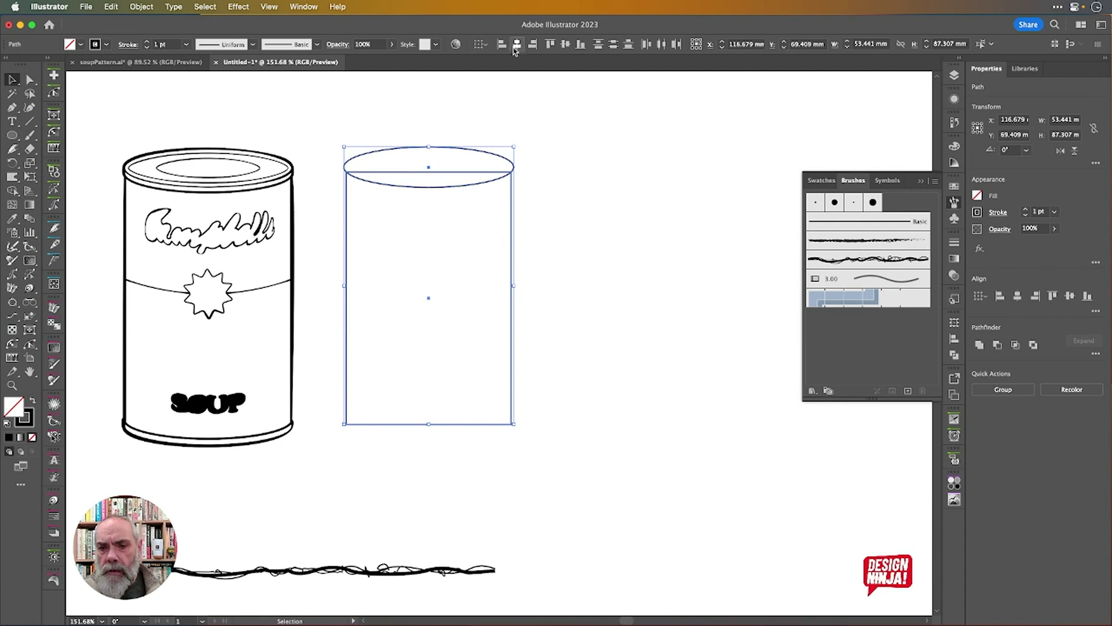
pyautogui.click(557, 149)
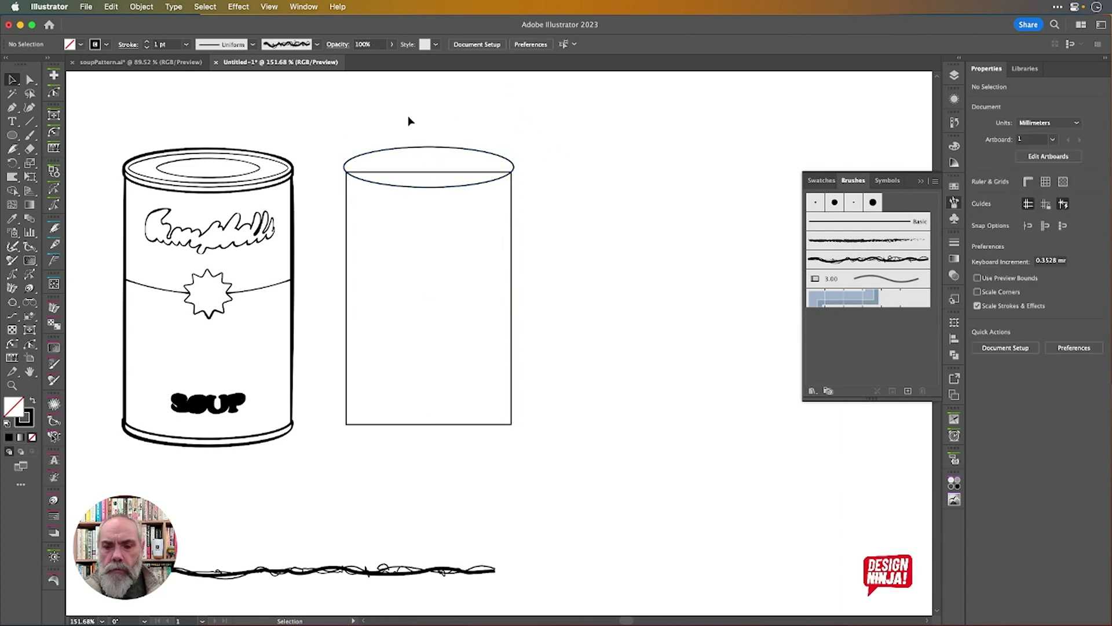
# Create a uniformly scaled copy of the top ellipse at 83% with the Scale tool, setting the reference point near its centre.
pyautogui.click(403, 152)
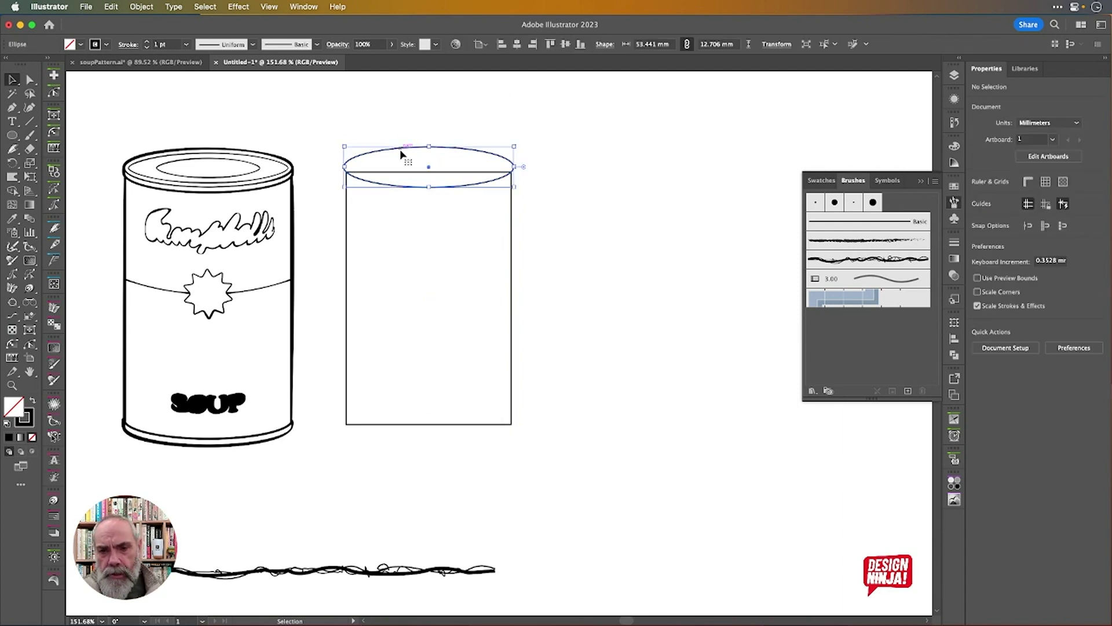
pyautogui.scroll(3, 403, 152)
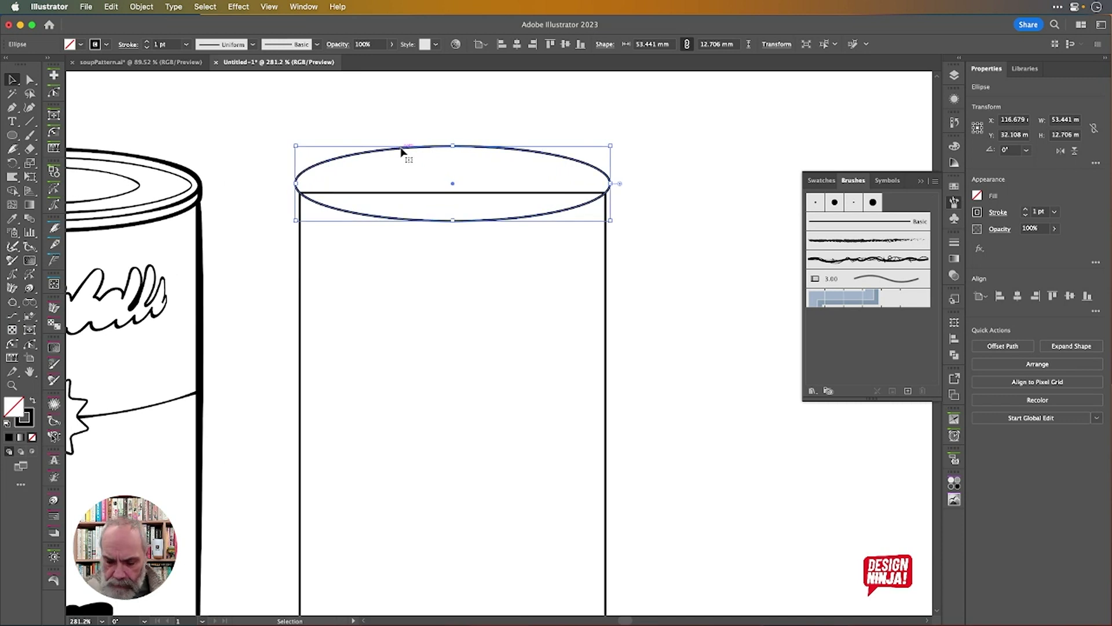
pyautogui.press('s')
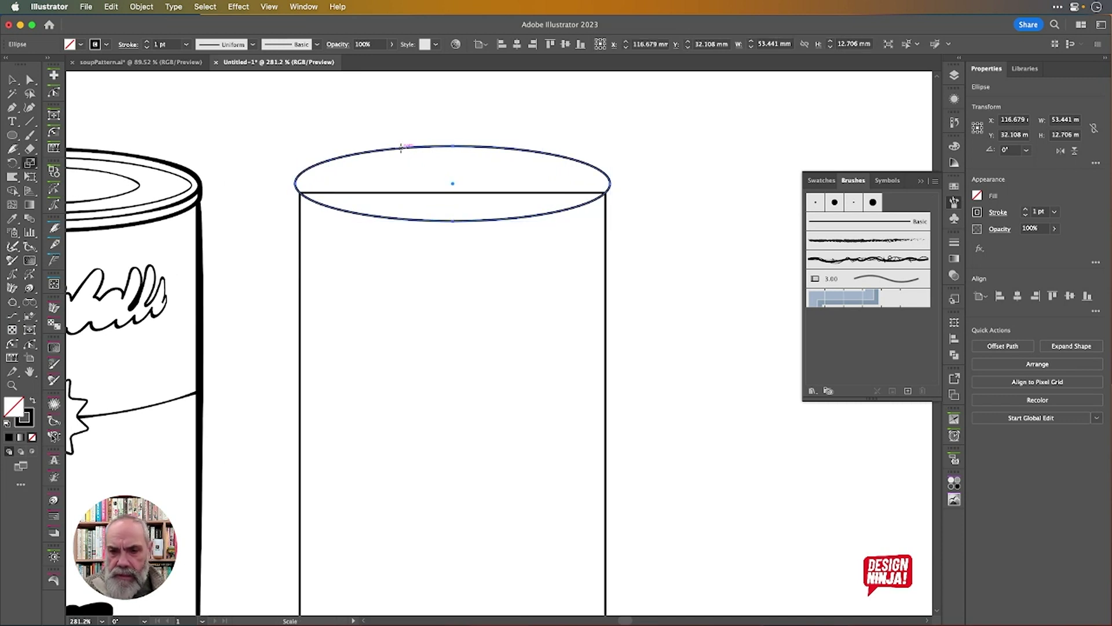
pyautogui.keyDown('alt'); pyautogui.click(453, 195); pyautogui.keyUp('alt')
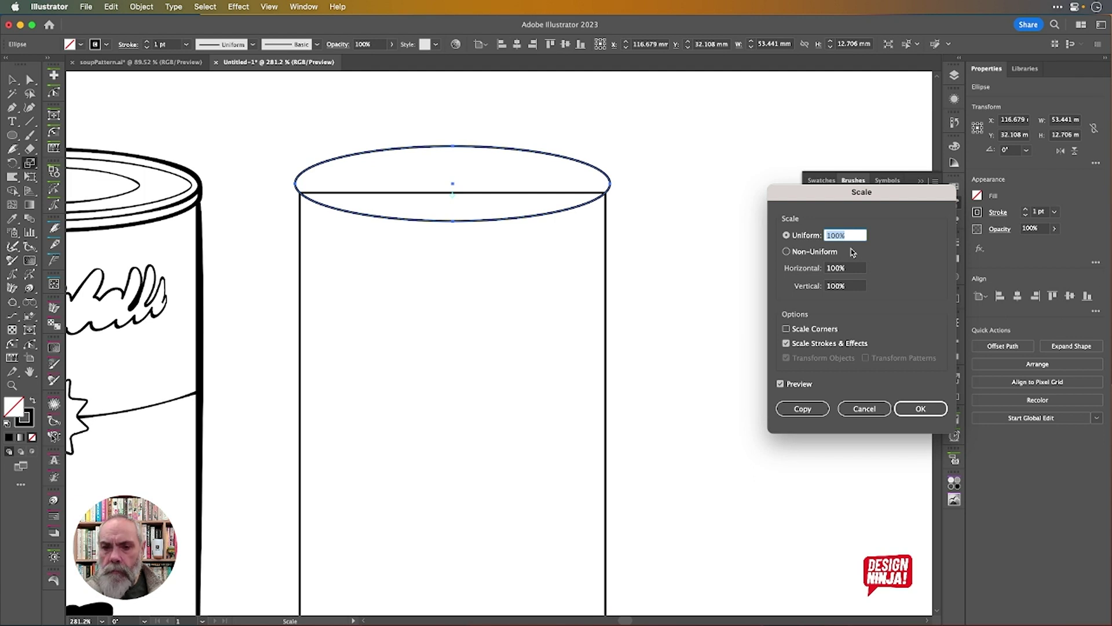
pyautogui.press('Down')
pyautogui.press('Down')
pyautogui.press('Down')
pyautogui.press('Down')
pyautogui.press('Down')
pyautogui.press('Down')
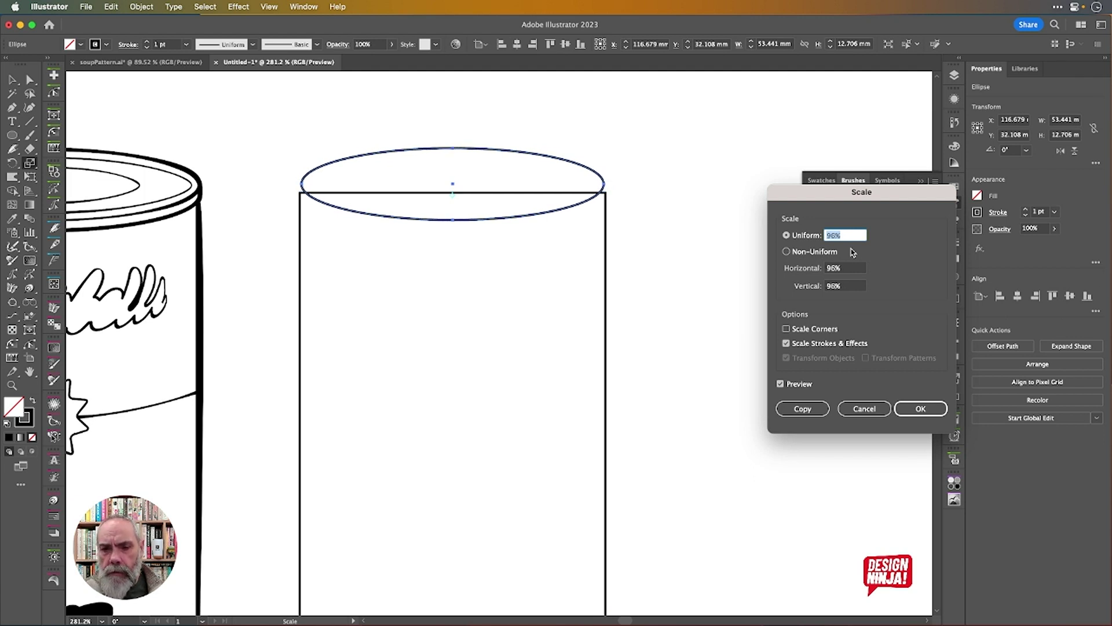
pyautogui.press('Down')
pyautogui.press('Down')
pyautogui.press('Down')
pyautogui.press('Down')
pyautogui.press('Down')
pyautogui.press('Down')
pyautogui.press('Down')
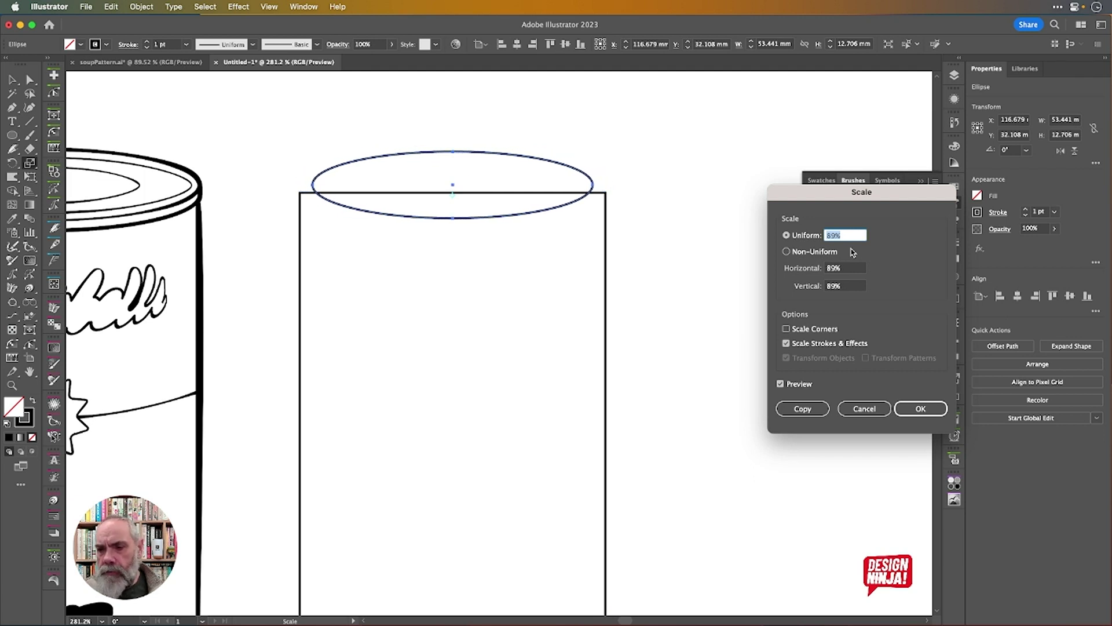
pyautogui.press('Down')
pyautogui.press('Down')
pyautogui.press('Down')
pyautogui.press('Down')
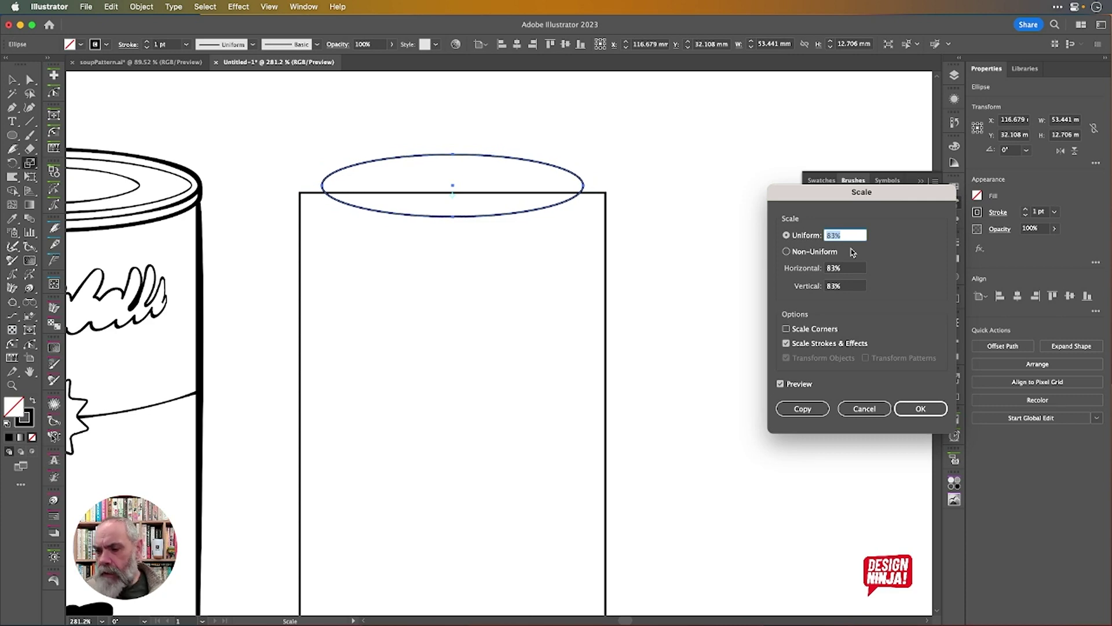
pyautogui.hotkey('alt', 'Return')
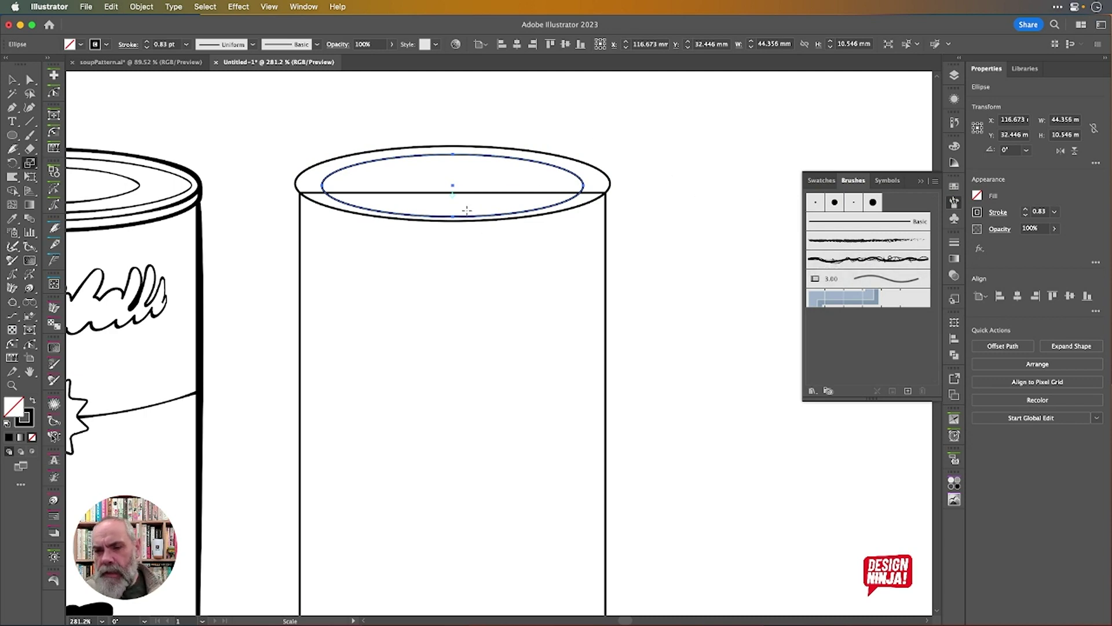
# Try flattening the inner ellipse copy to about 8.7 mm high and nudging it into place, and delete it.
pyautogui.press('v')
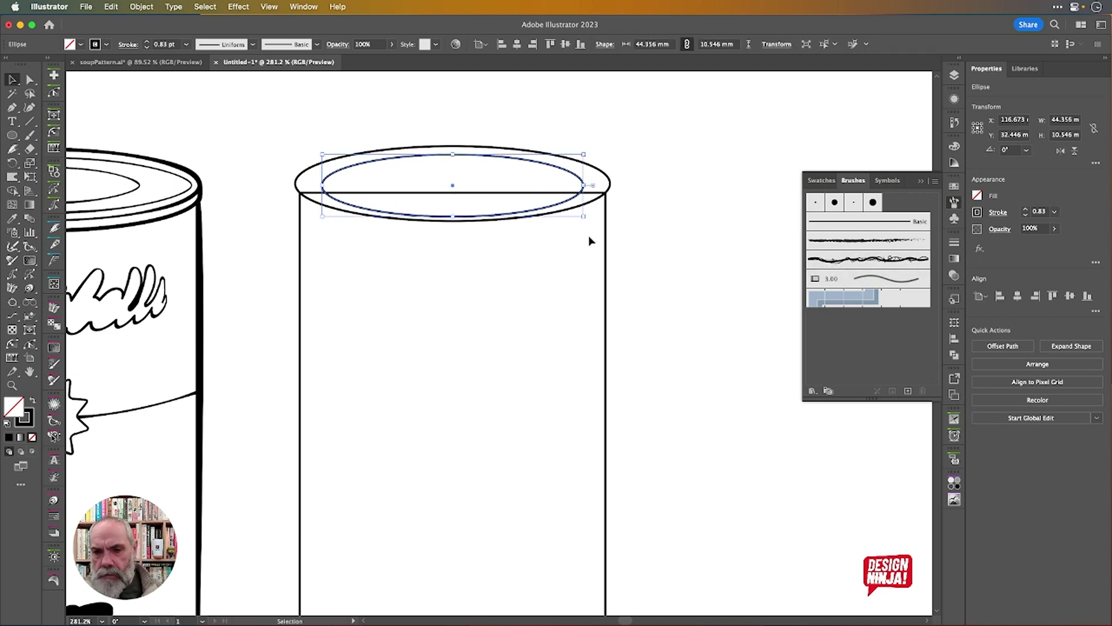
pyautogui.moveTo(452, 216); pyautogui.dragTo(456, 207)
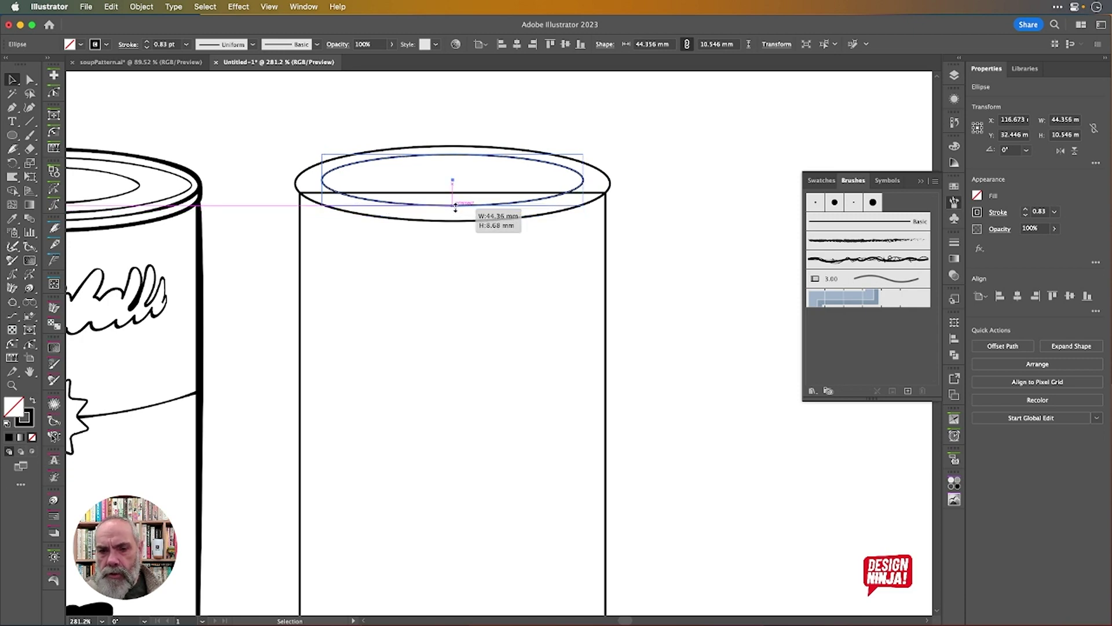
pyautogui.press('Down')
pyautogui.press('Down')
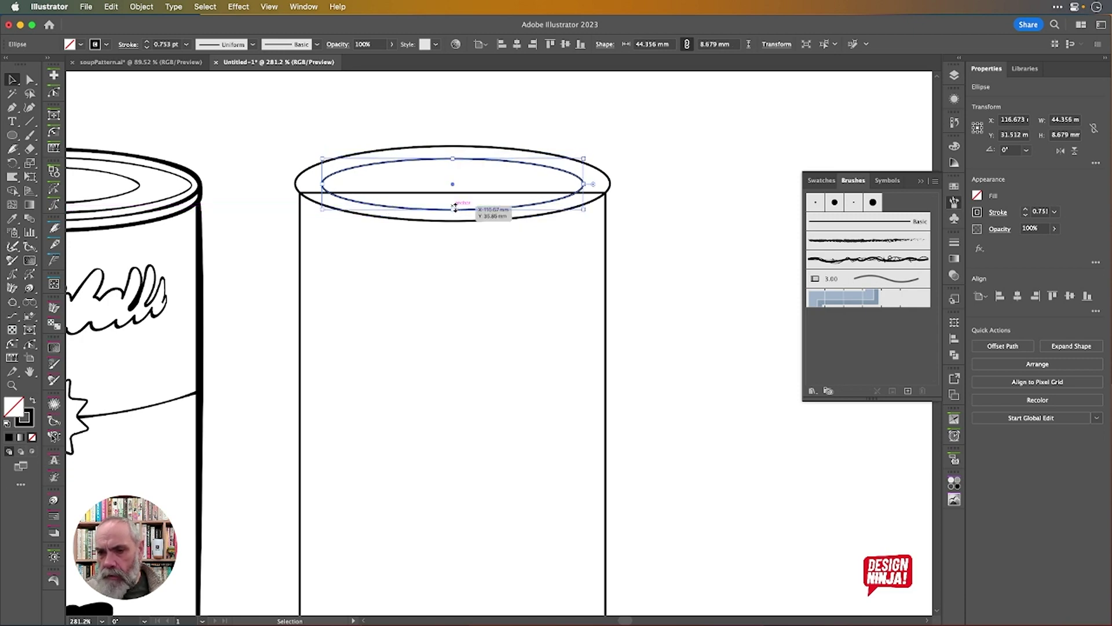
pyautogui.press('Up')
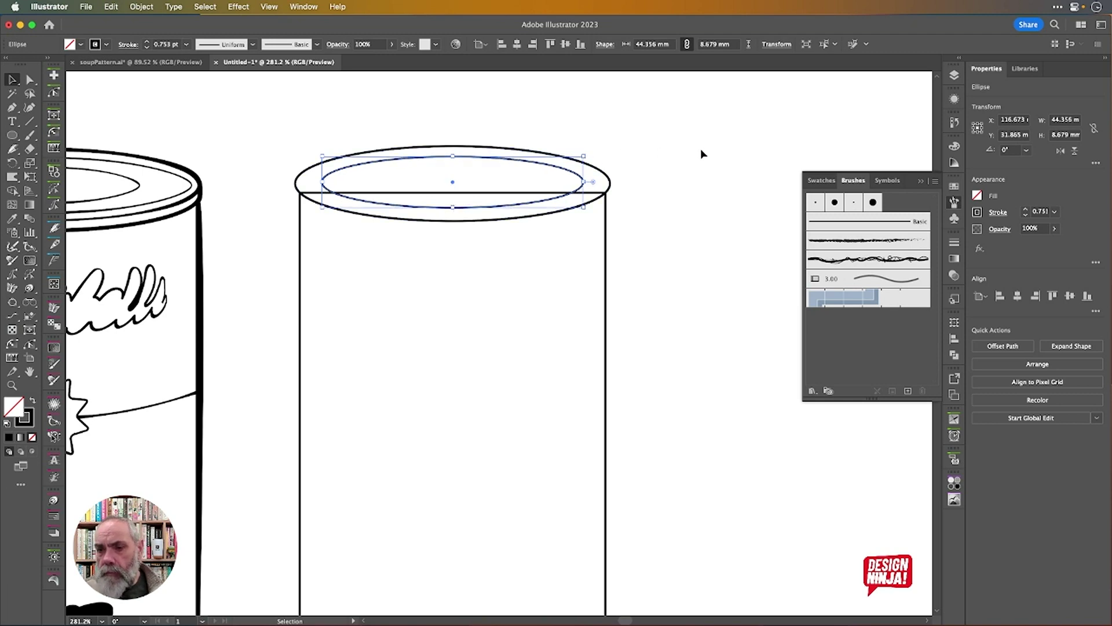
pyautogui.press('BackSpace')
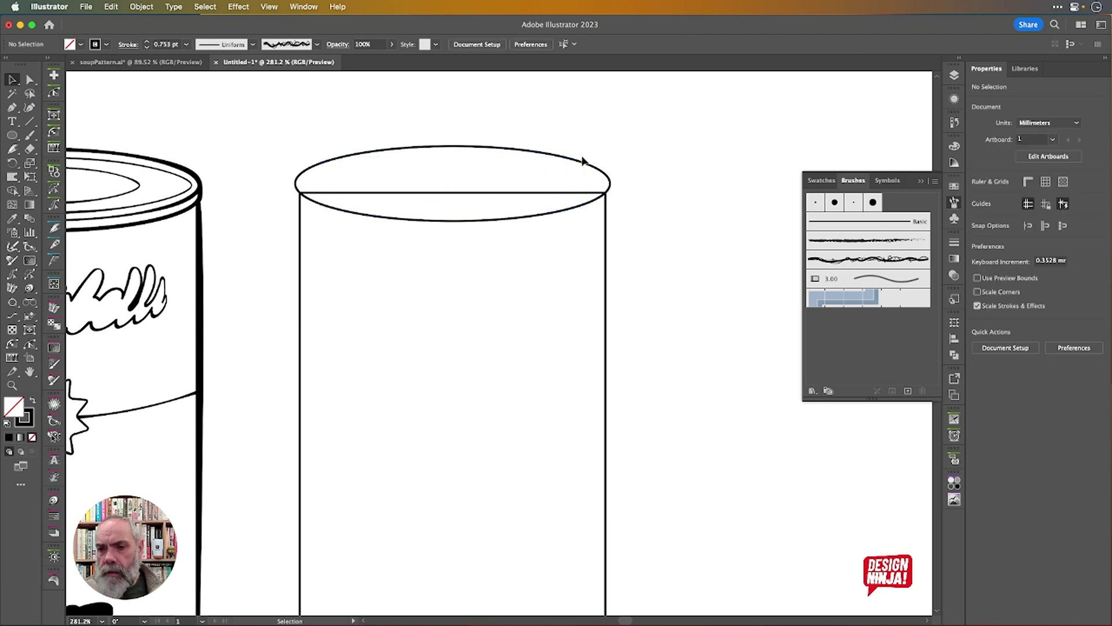
# Offset the path of the top ellipse by -1.3 mm with miter joins to form the can's inner rim.
pyautogui.click(586, 165)
pyautogui.click(142, 6)
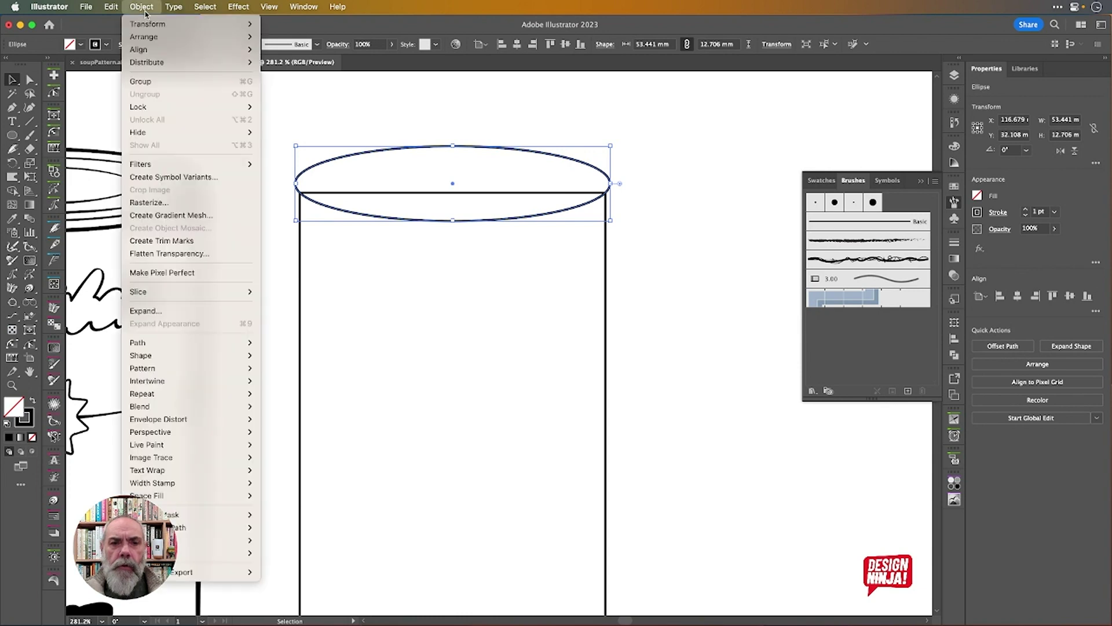
pyautogui.moveTo(176, 352)
pyautogui.moveTo(224, 343)
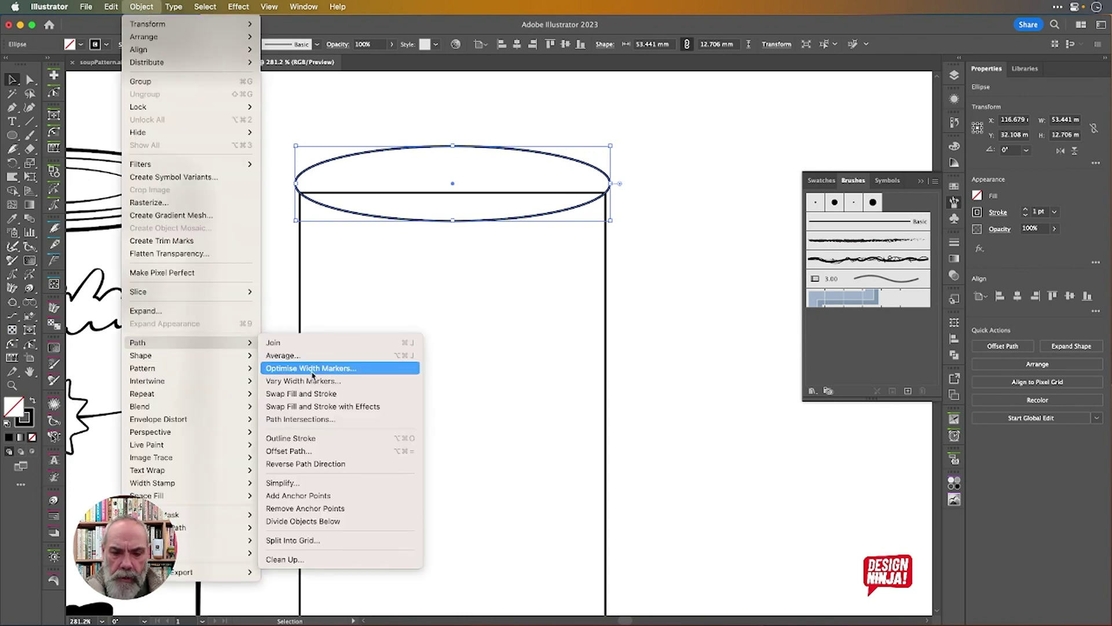
pyautogui.click(321, 452)
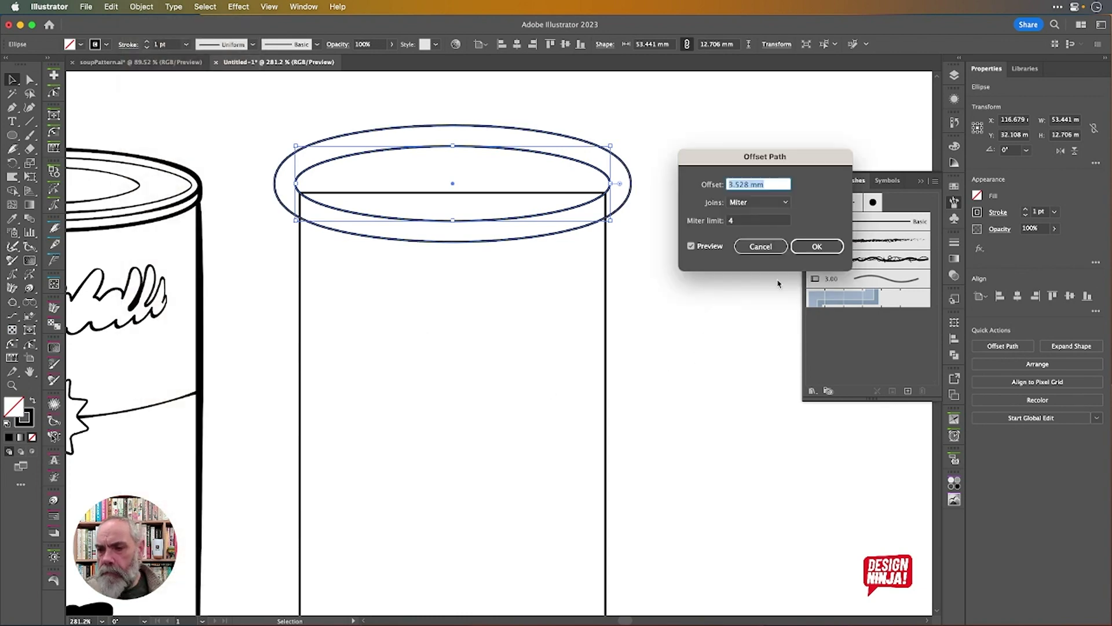
pyautogui.press('Down')
pyautogui.press('Down')
pyautogui.press('Down')
pyautogui.press('Down')
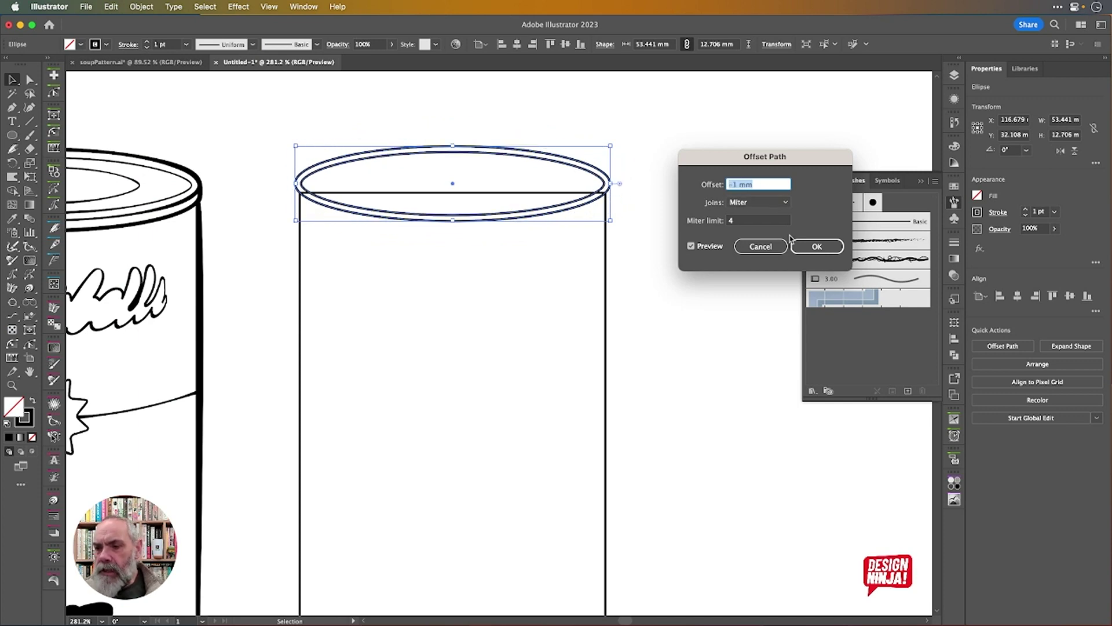
pyautogui.click(817, 247)
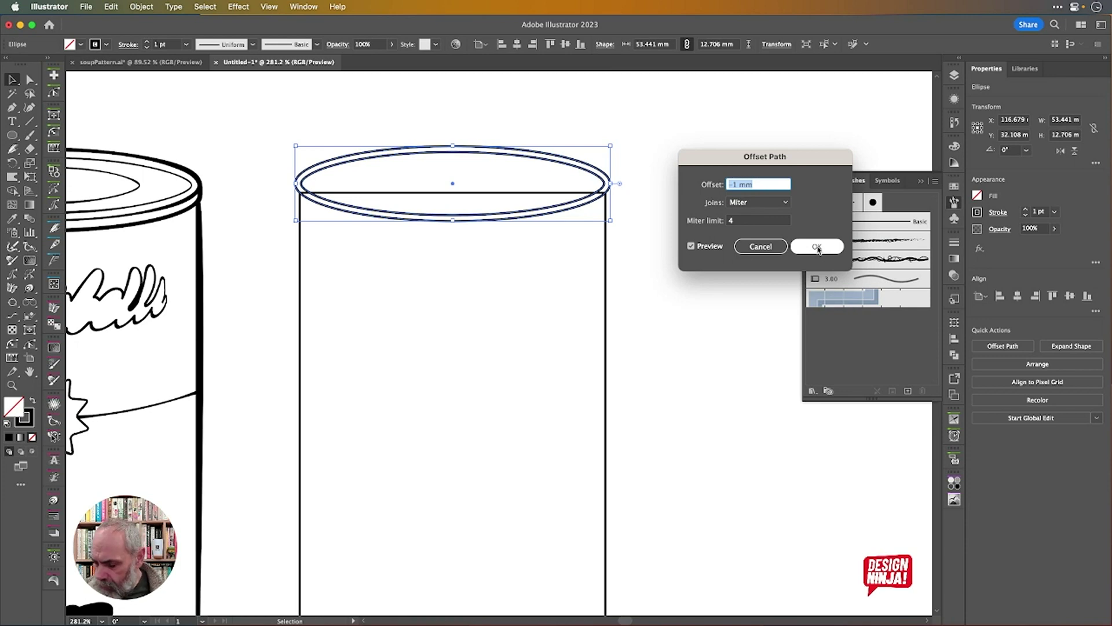
pyautogui.write('-1')
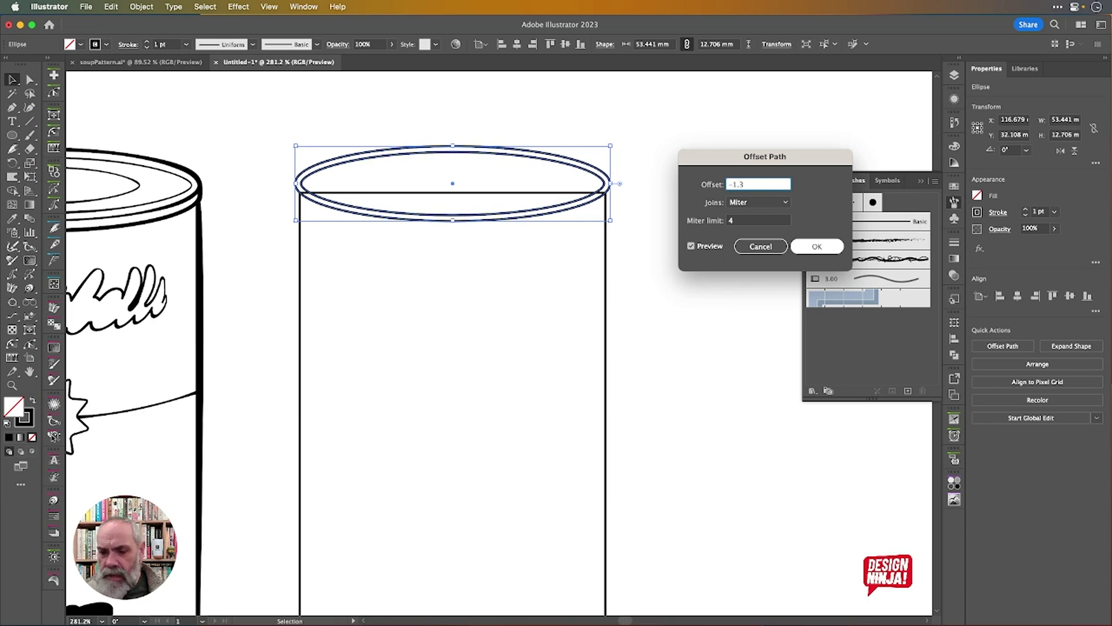
pyautogui.write('.3')
pyautogui.press('Tab')
pyautogui.press('Return')
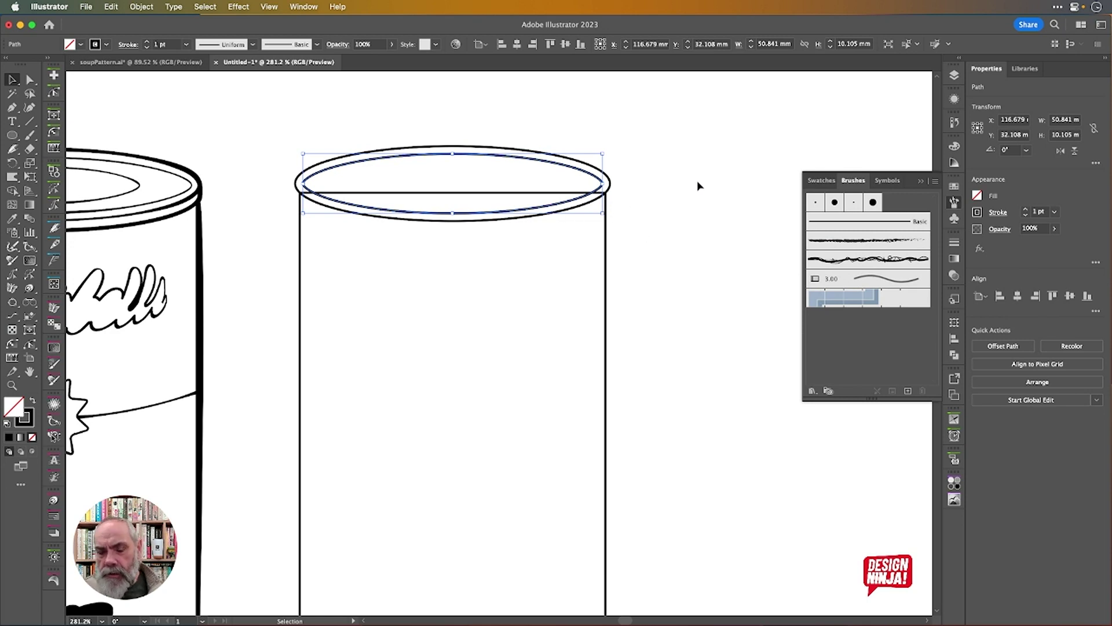
pyautogui.press('a')
pyautogui.press('super+alt+shift+o')
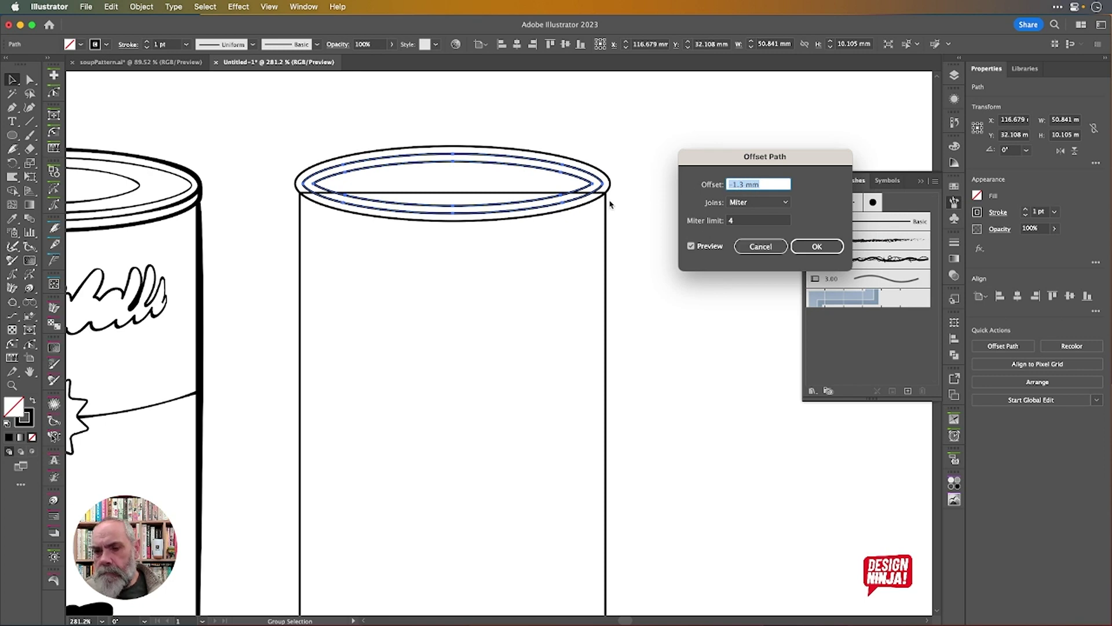
pyautogui.click(785, 207)
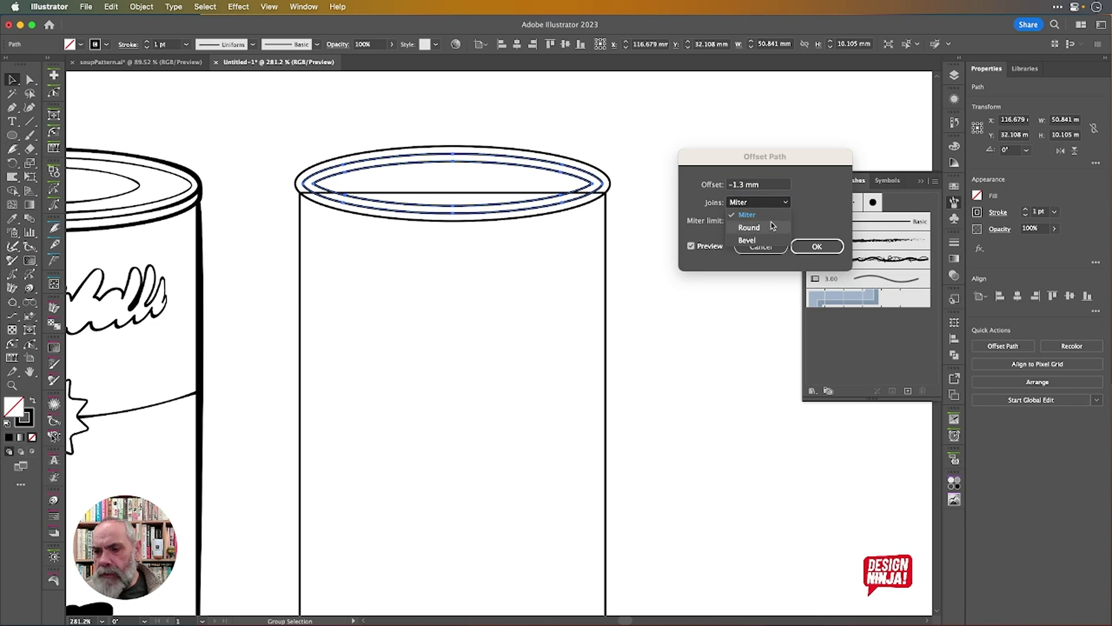
pyautogui.click(771, 227)
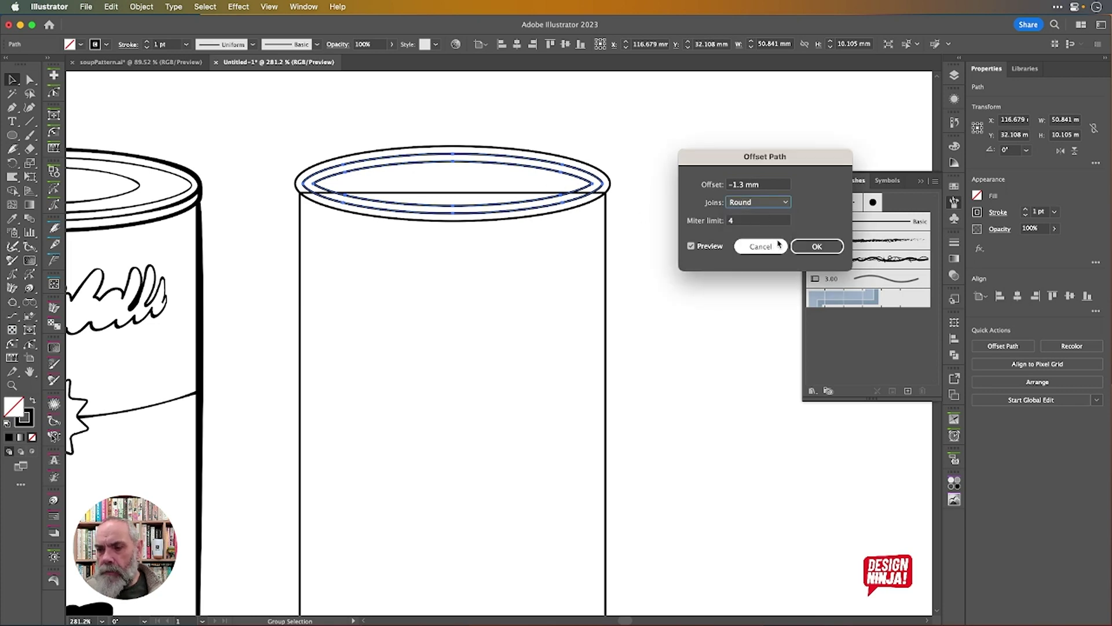
pyautogui.click(774, 245)
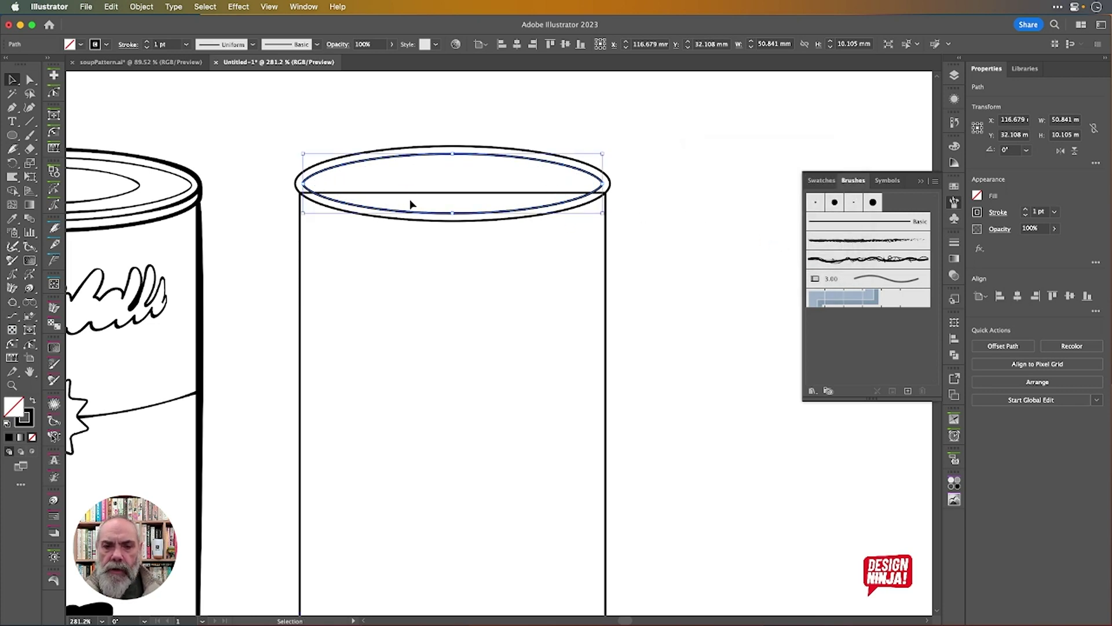
# Draw a centred ellipse about 35.6 by 5.5 mm inside the can lid and nudge it vertically into place.
pyautogui.scroll(-3, 460, 206)
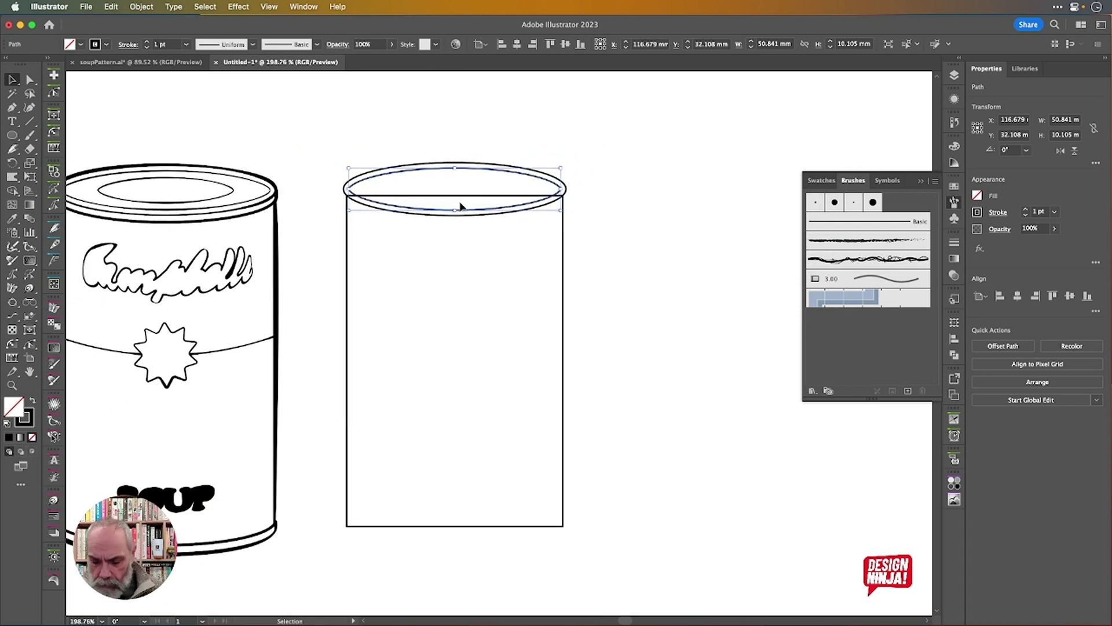
pyautogui.press('l')
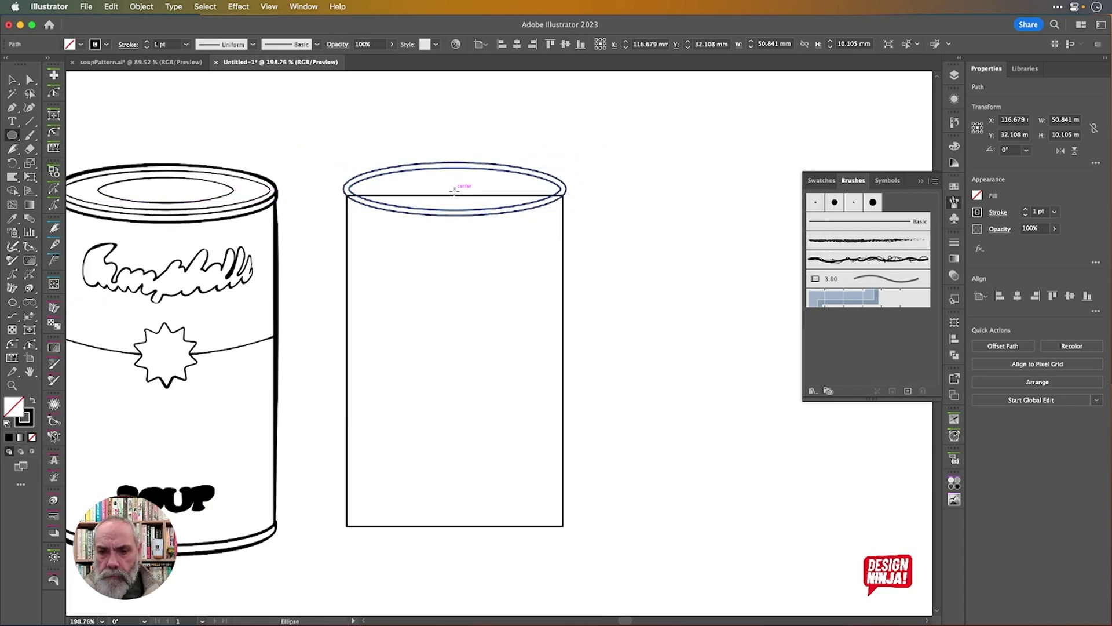
pyautogui.moveTo(454, 190); pyautogui.dragTo(529, 201)
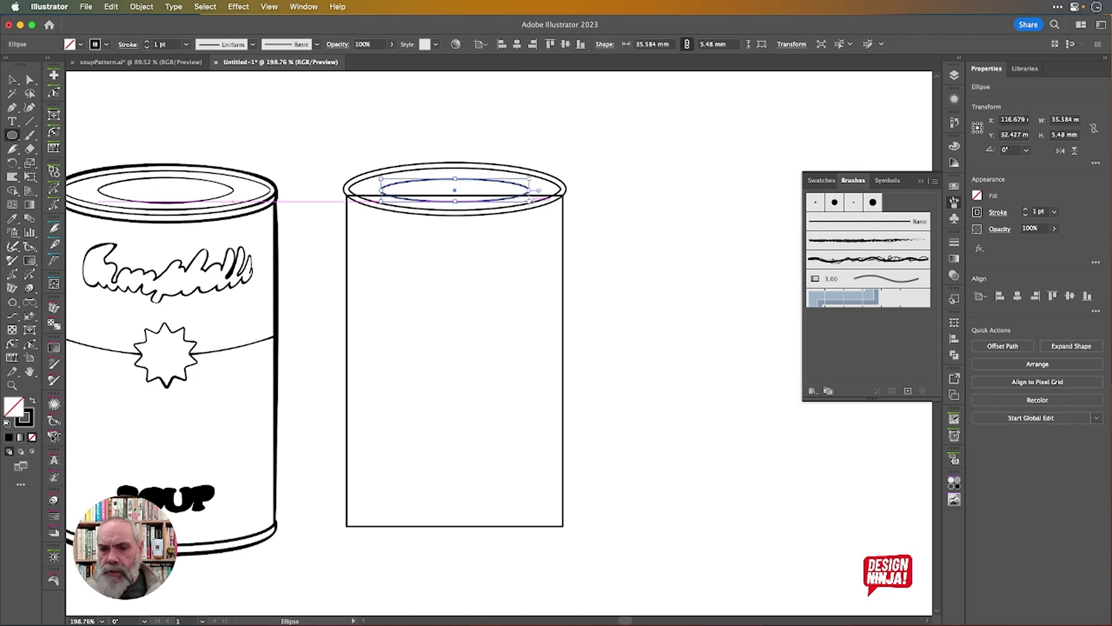
pyautogui.press('Up')
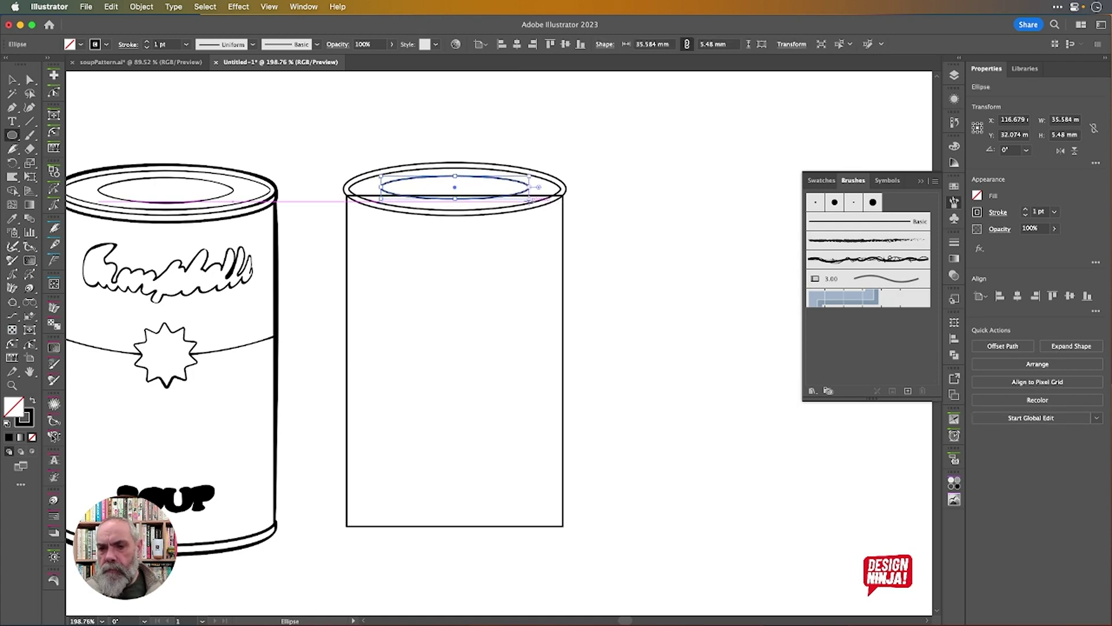
pyautogui.press('Down')
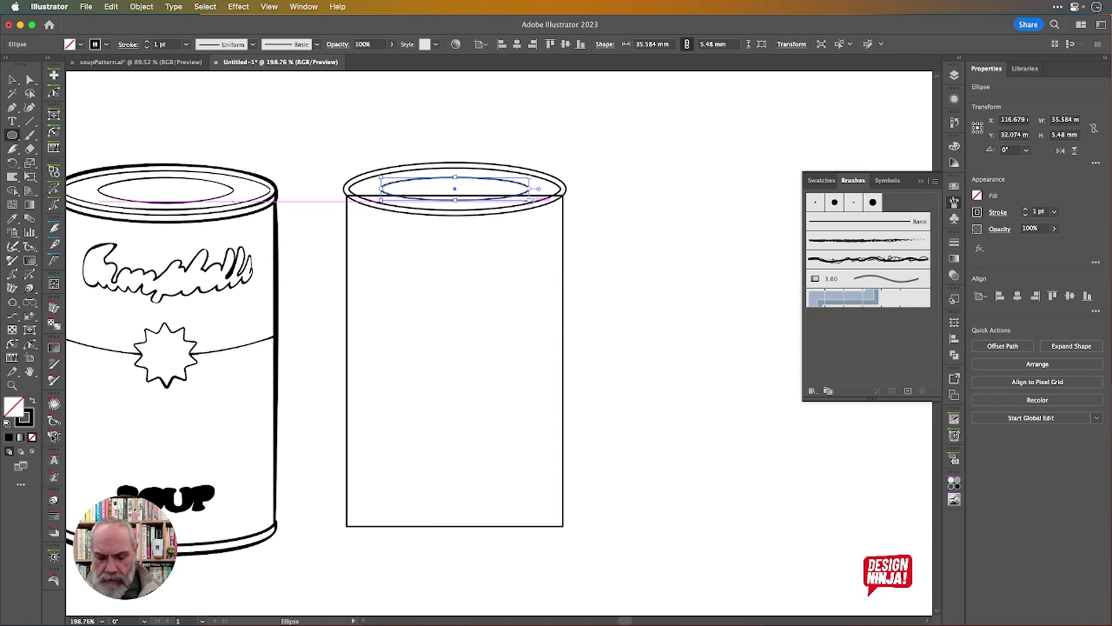
# Select all parts of the new can, align them on their horizontal centres, and deselect them.
pyautogui.press('v')
pyautogui.moveTo(417, 149); pyautogui.dragTo(518, 275)
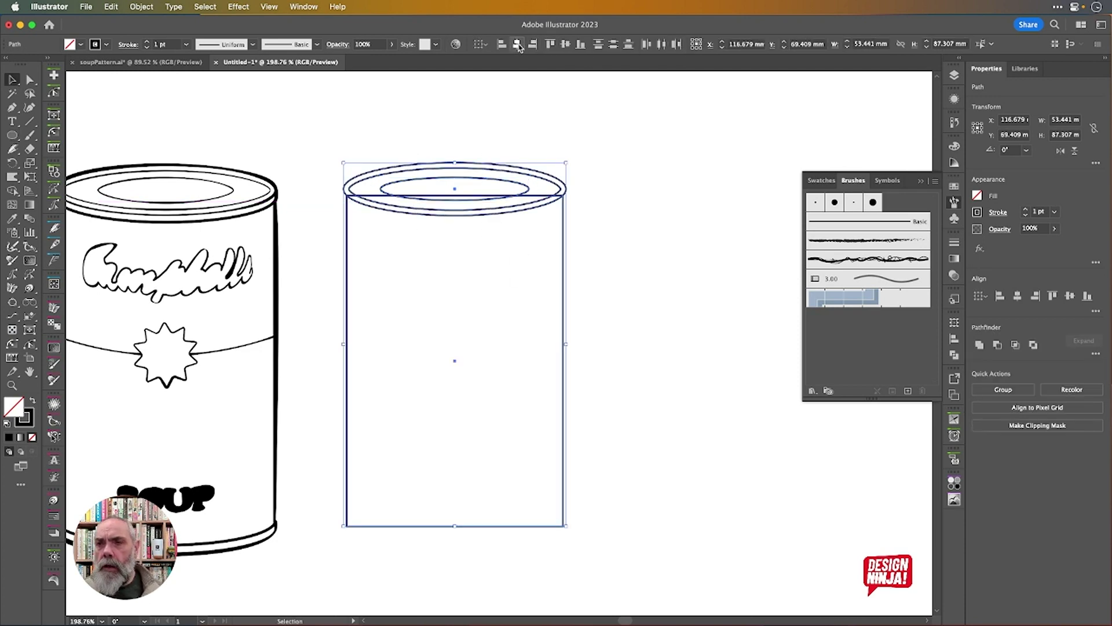
pyautogui.click(673, 207)
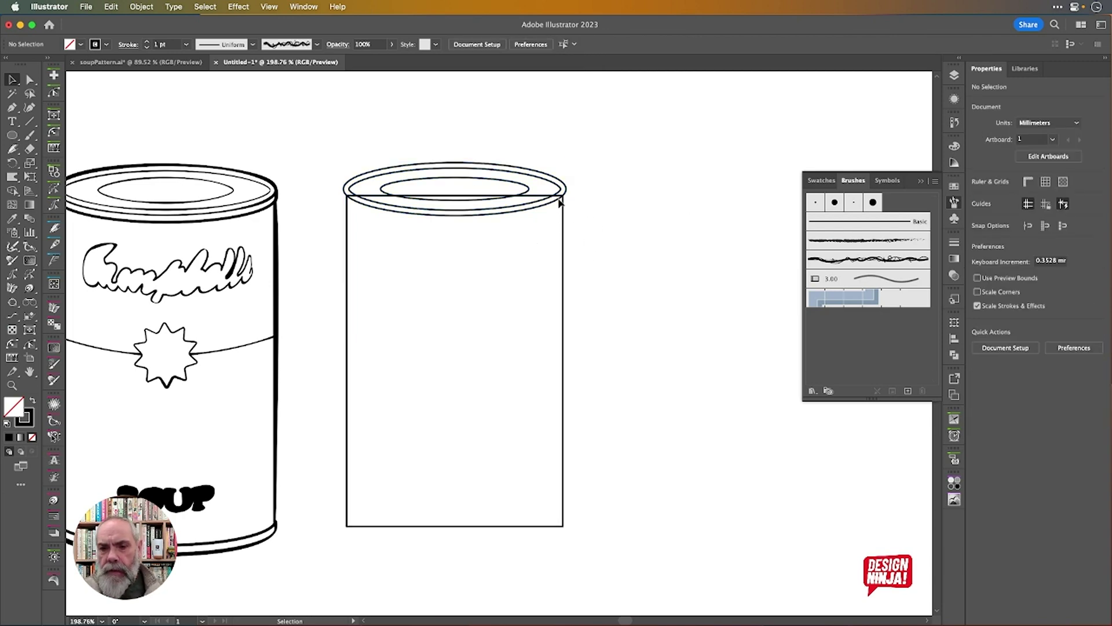
# Duplicate the outermost lid ellipse about 1.6 mm straight down to form the rim's lower edge, and deselect it.
pyautogui.scroll(2, 445, 226)
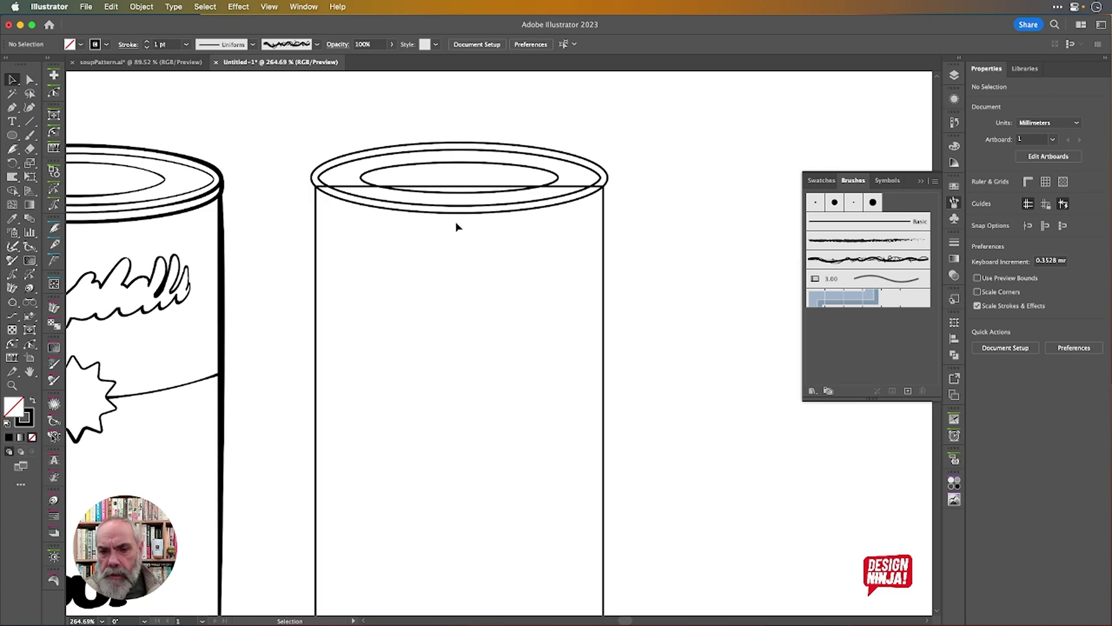
pyautogui.click(454, 213)
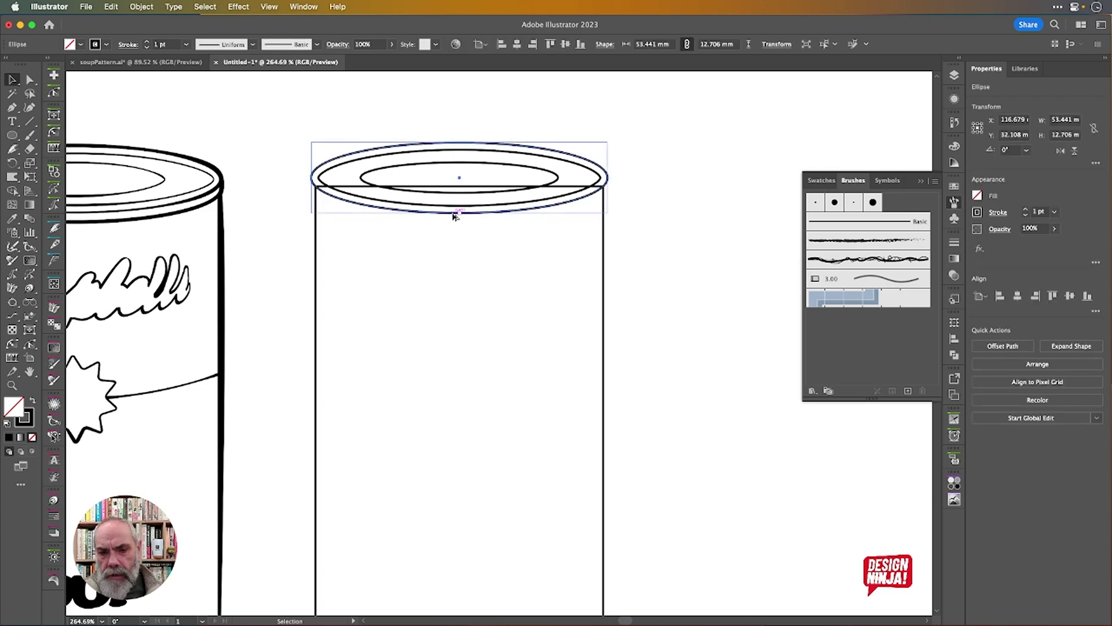
pyautogui.moveTo(454, 215); pyautogui.dragTo(498, 221)
pyautogui.press('super+z')
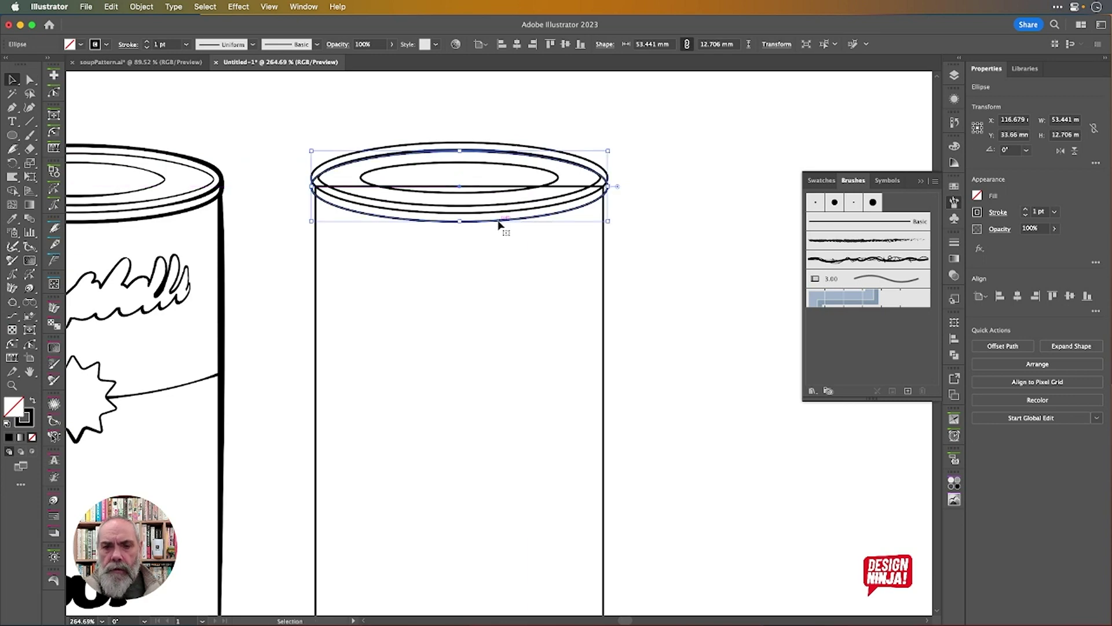
pyautogui.scroll(3, 497, 200)
pyautogui.scroll(2, 496, 200)
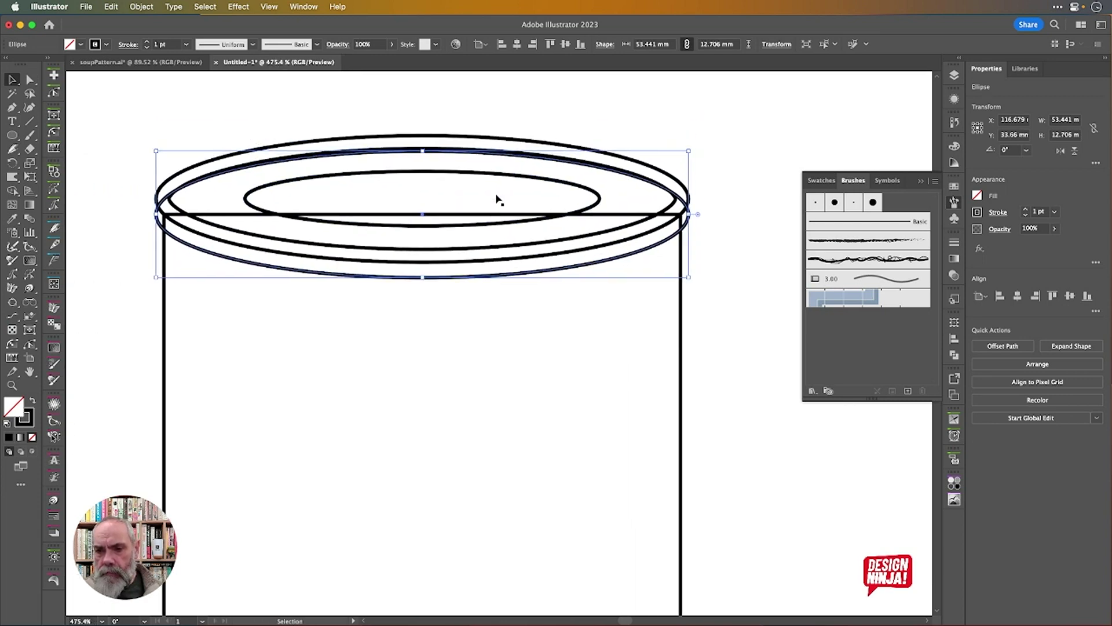
pyautogui.click(721, 197)
# Draw vertical line segments about 1.55 mm long joining the two outer ellipses at both side extremes of the rim.
pyautogui.scroll(6, 693, 220)
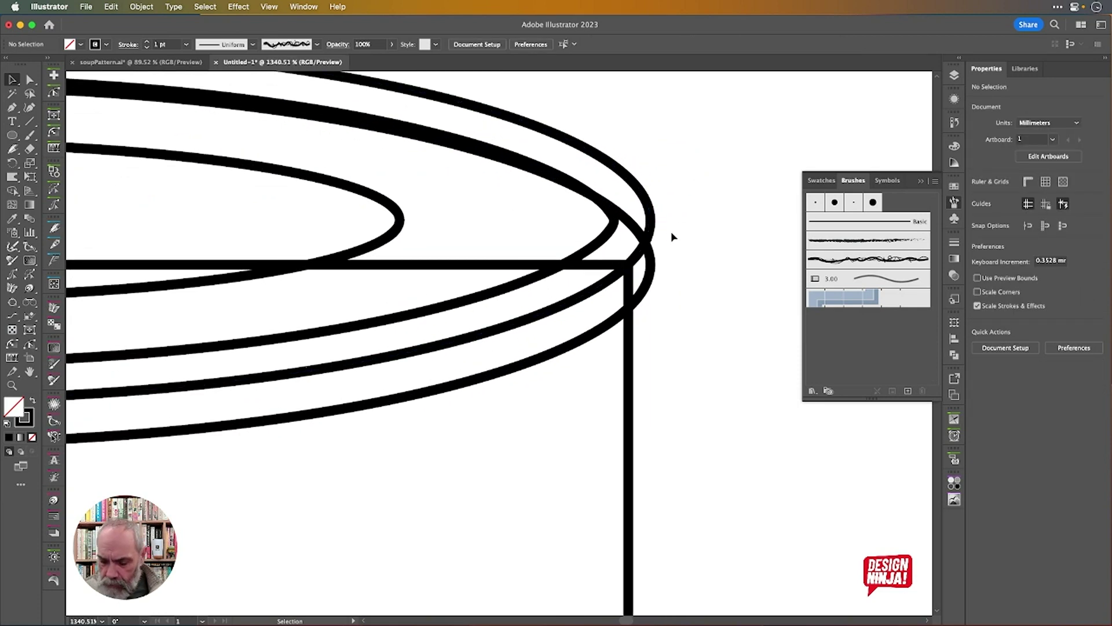
pyautogui.press('\\')
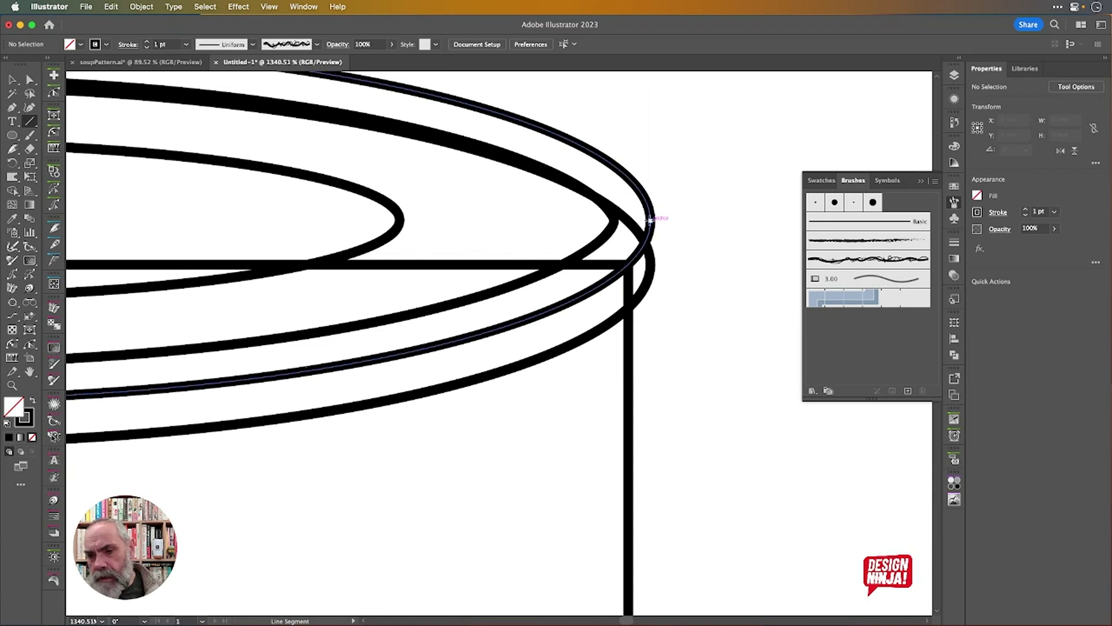
pyautogui.moveTo(650, 220); pyautogui.dragTo(651, 267)
pyautogui.hscroll(-15, 620, 269)
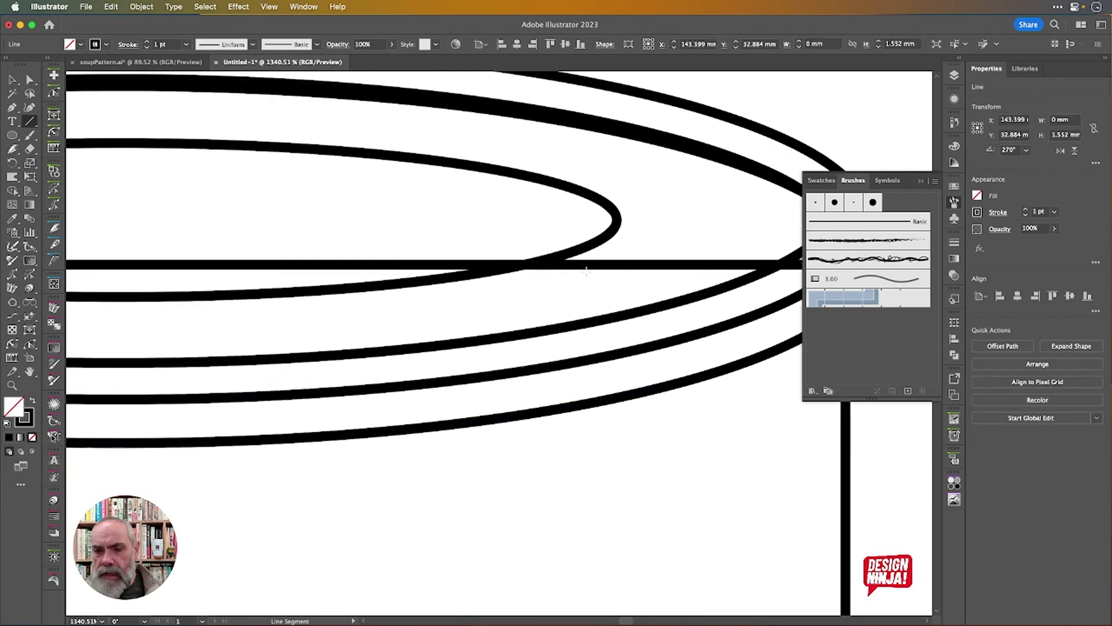
pyautogui.hscroll(-5, 587, 272)
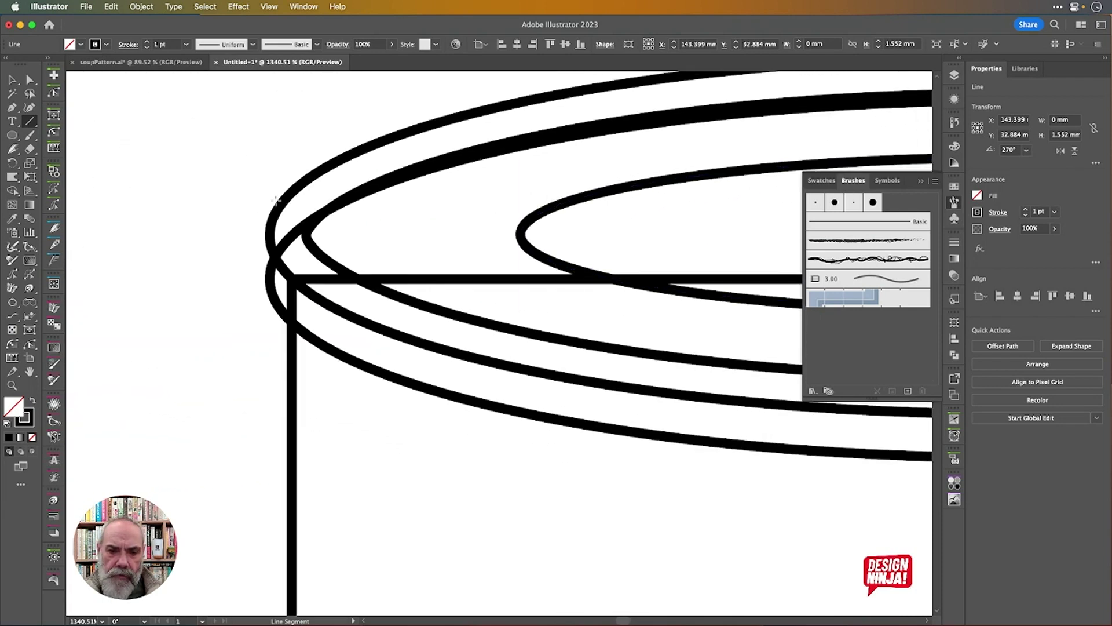
pyautogui.moveTo(269, 236); pyautogui.dragTo(270, 279)
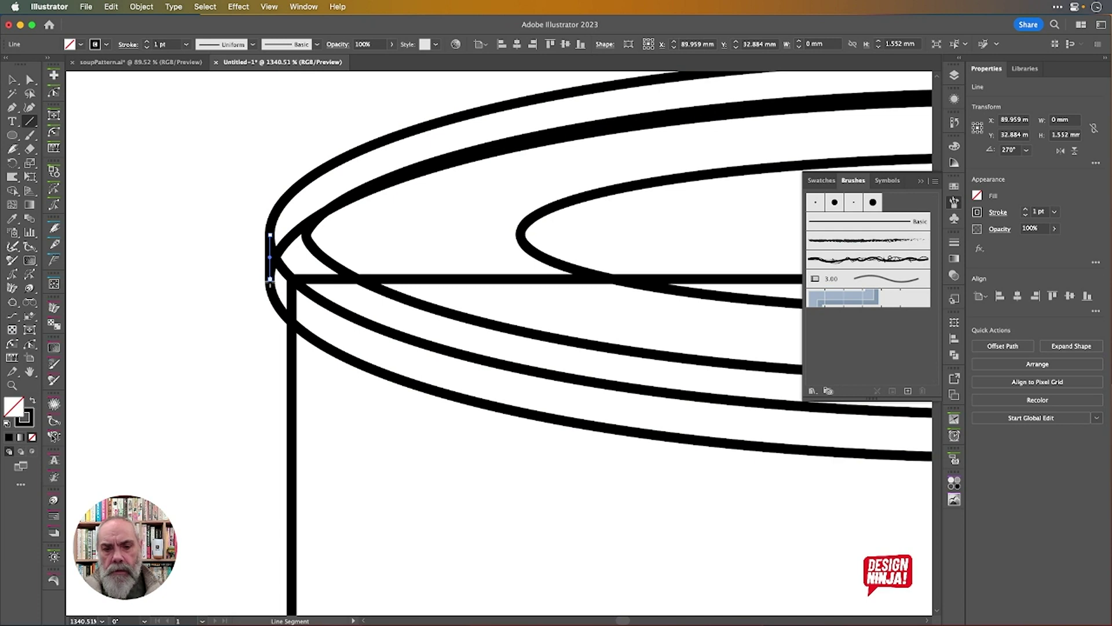
pyautogui.scroll(-3, 270, 281)
pyautogui.scroll(-2, 271, 281)
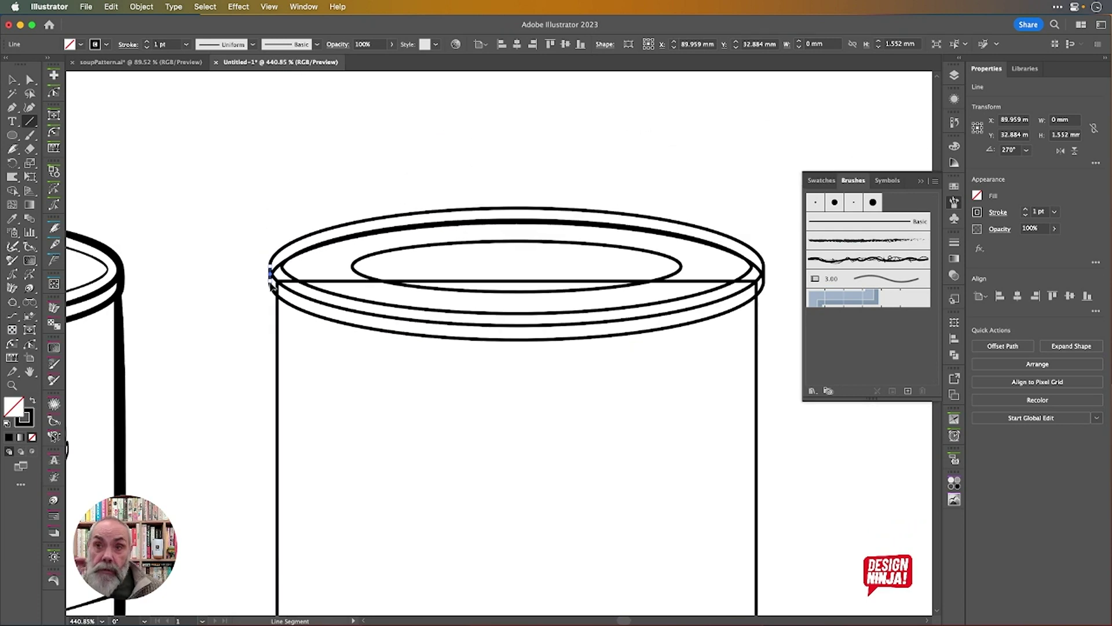
# Remove the lower outer ellipse's hidden back arc inside the lid with the Shape Builder tool.
pyautogui.press('v')
pyautogui.click(296, 311)
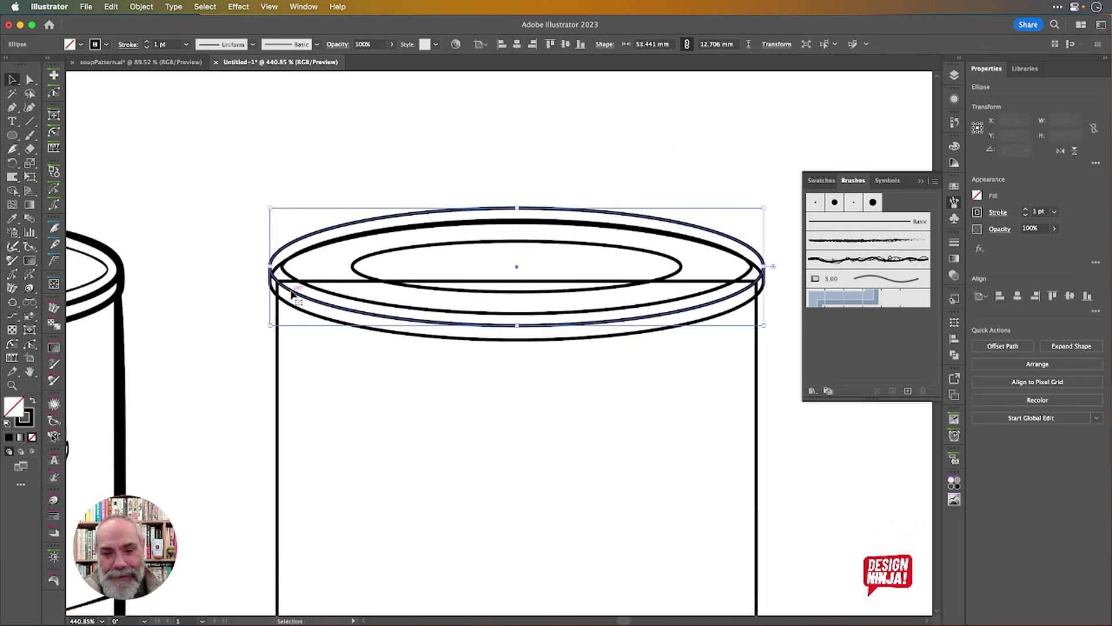
pyautogui.keyDown('shift'); pyautogui.click(296, 312); pyautogui.keyUp('shift')
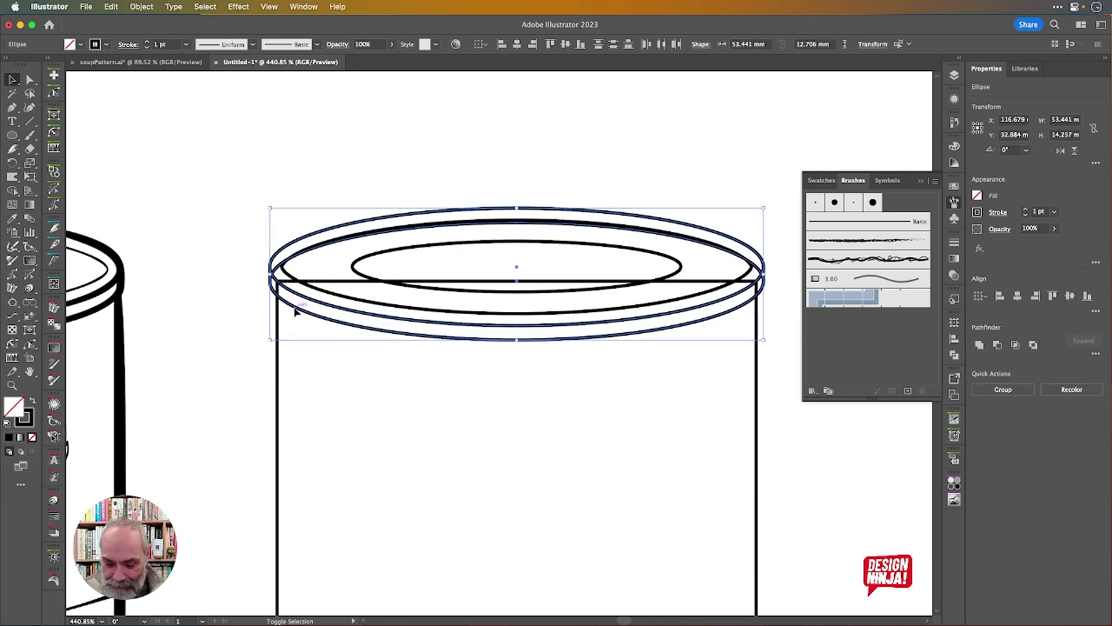
pyautogui.hotkey('shift', 'm')
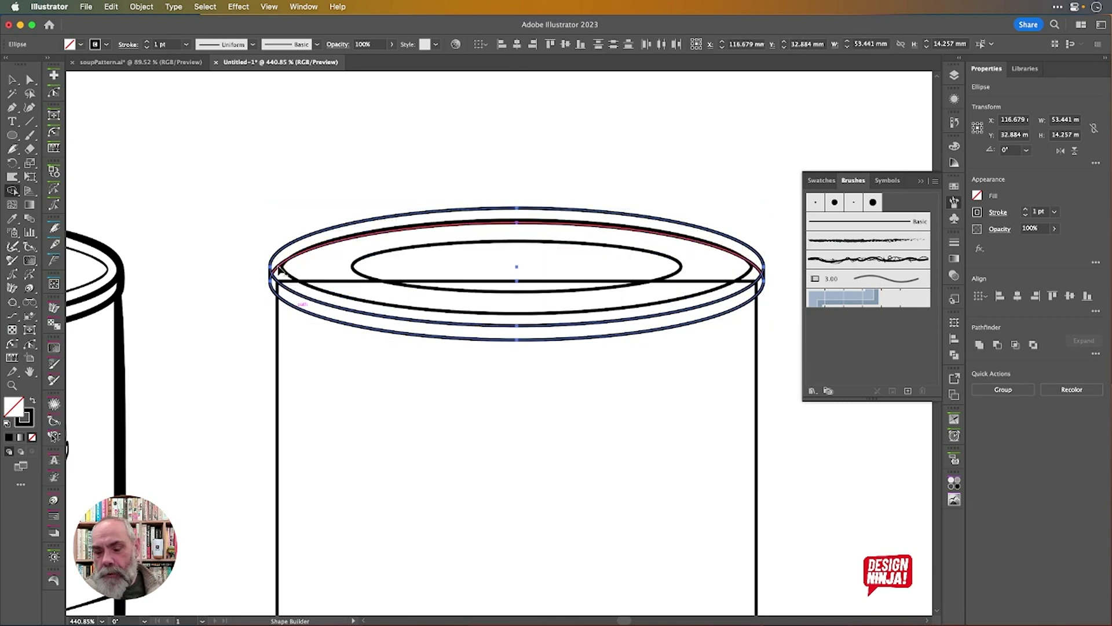
pyautogui.click(279, 270)
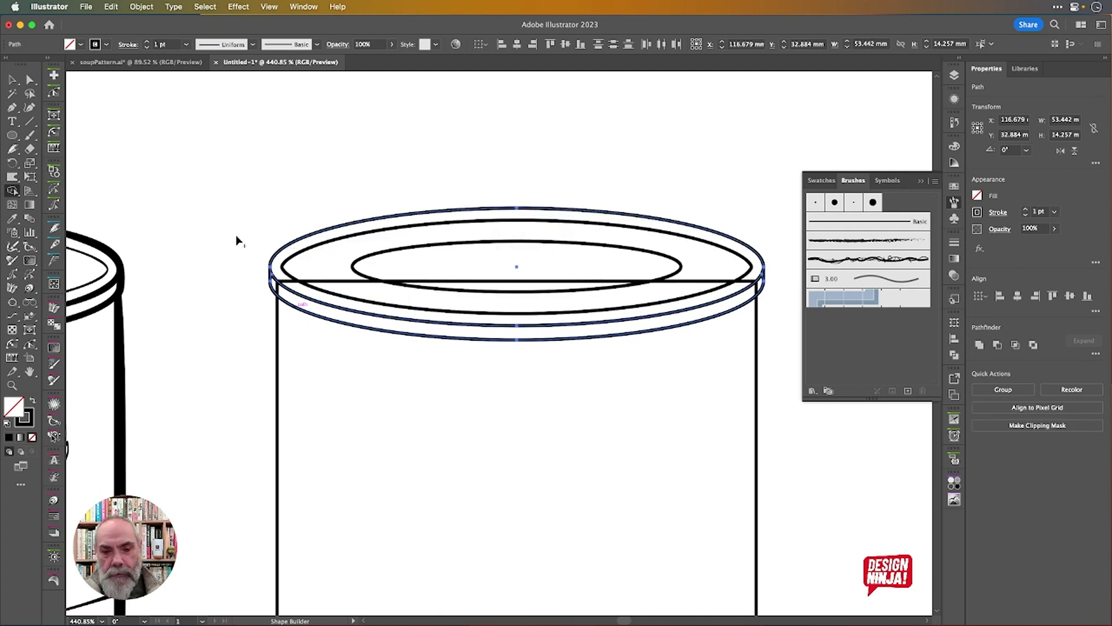
# Select all artwork, erase the rectangle's top edge across the lid and rim with the Shape Builder tool, and deselect everything.
pyautogui.press('super+a')
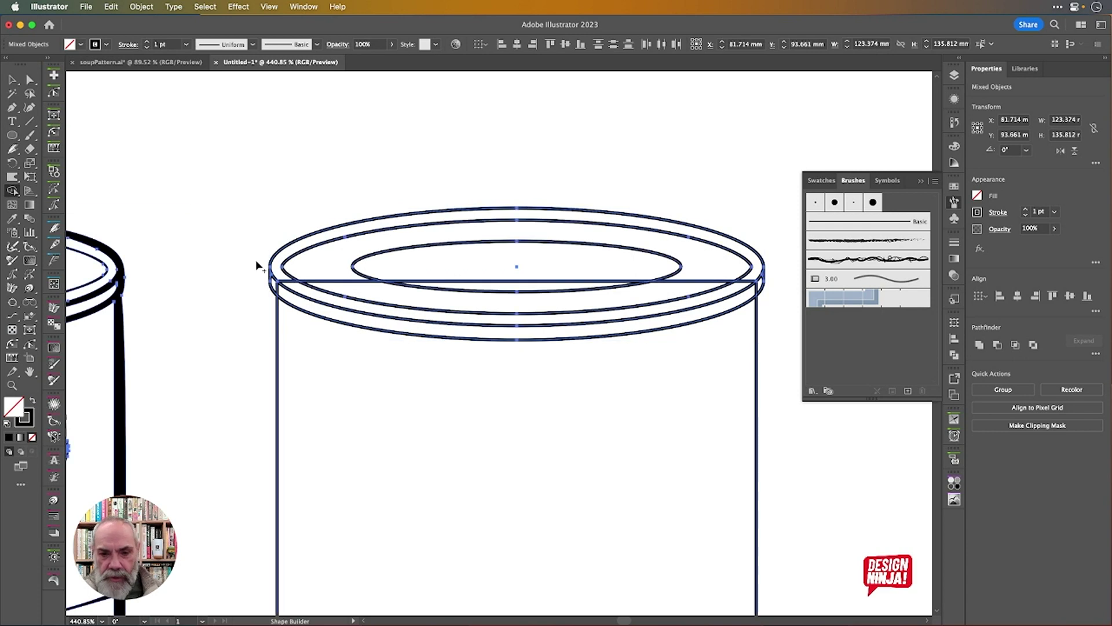
pyautogui.hotkey('shift', 'm')
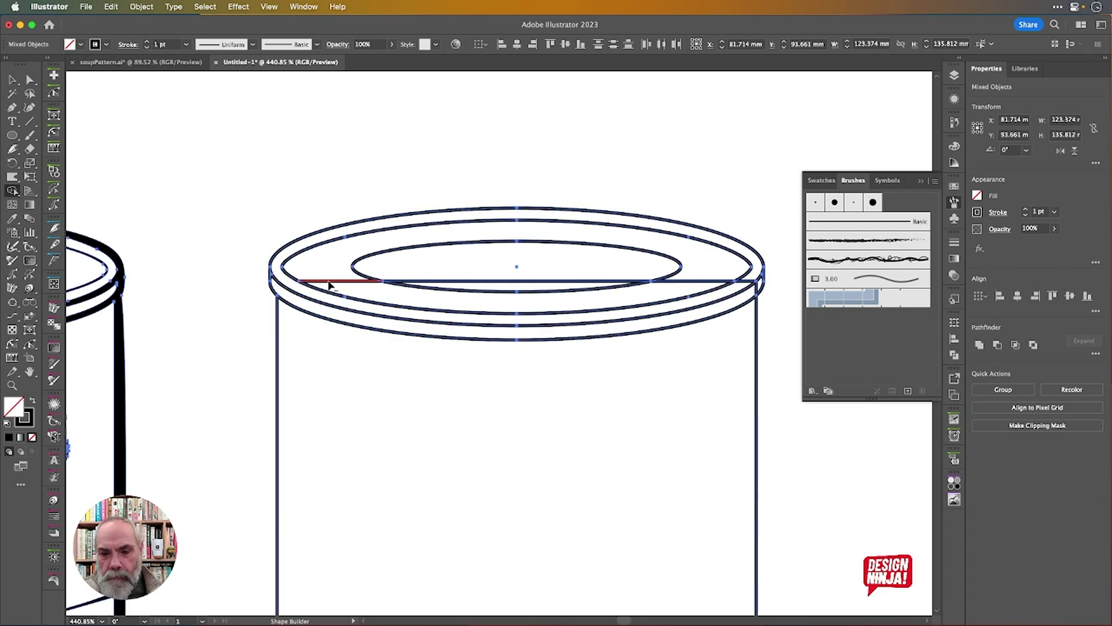
pyautogui.keyDown('alt'); pyautogui.click(473, 282); pyautogui.keyUp('alt')
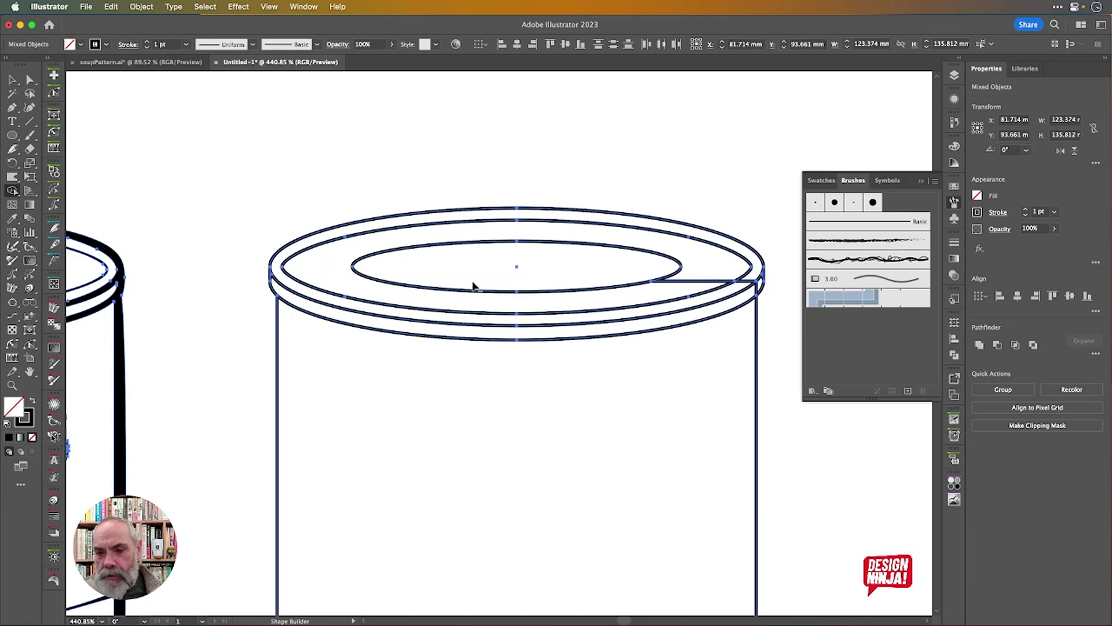
pyautogui.keyDown('alt'); pyautogui.click(689, 282); pyautogui.keyUp('alt')
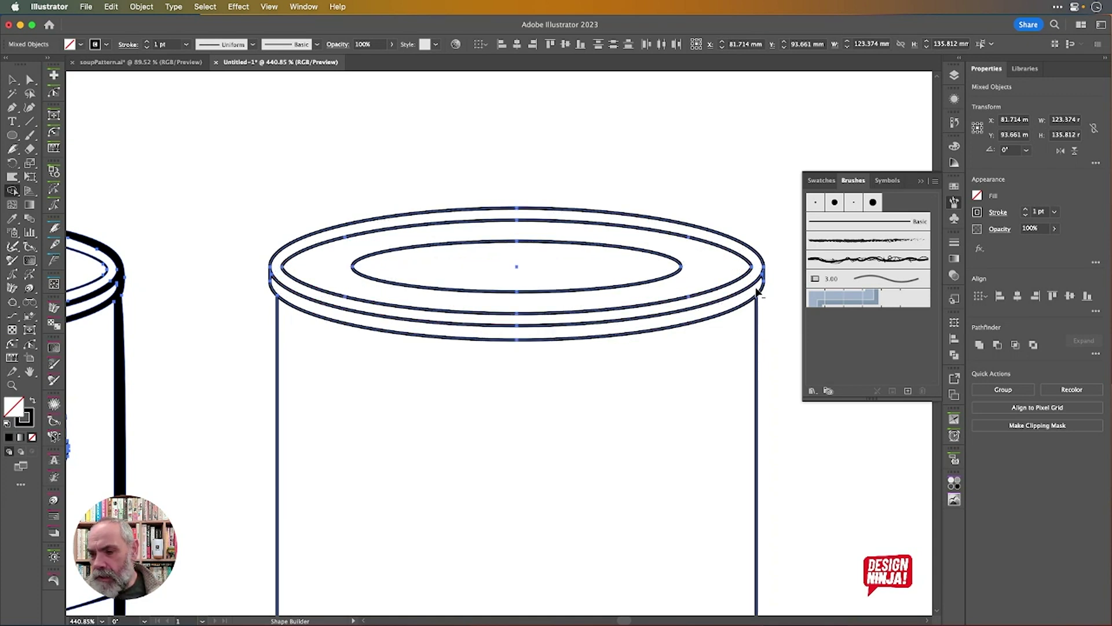
pyautogui.scroll(-3, 757, 293)
pyautogui.scroll(-5, 755, 292)
pyautogui.hscroll(2, 755, 293)
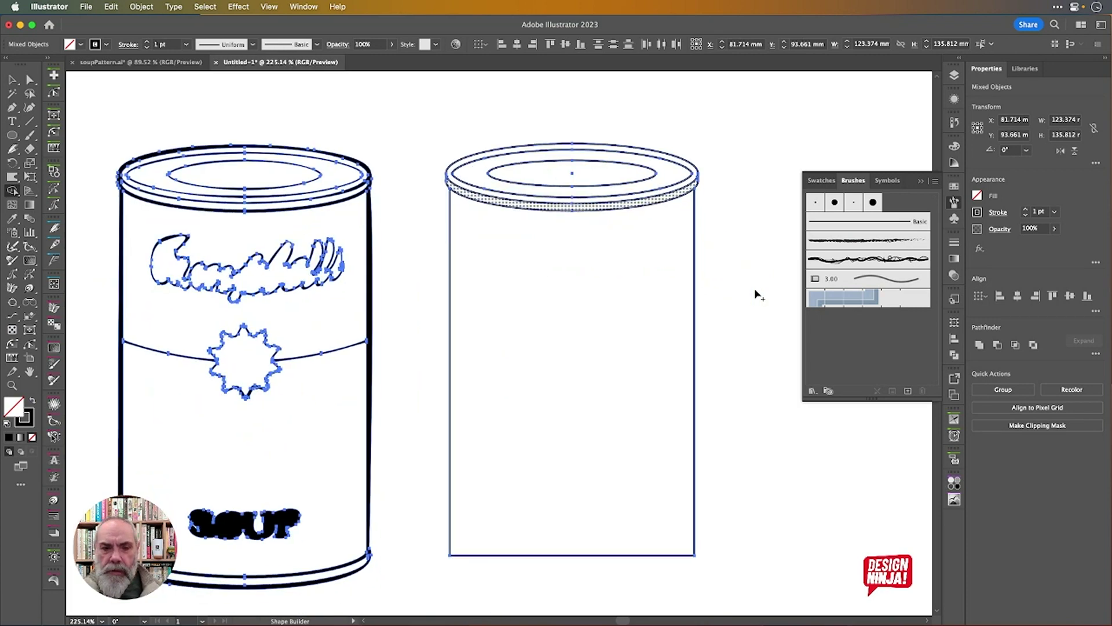
pyautogui.click(11, 78)
pyautogui.click(333, 110)
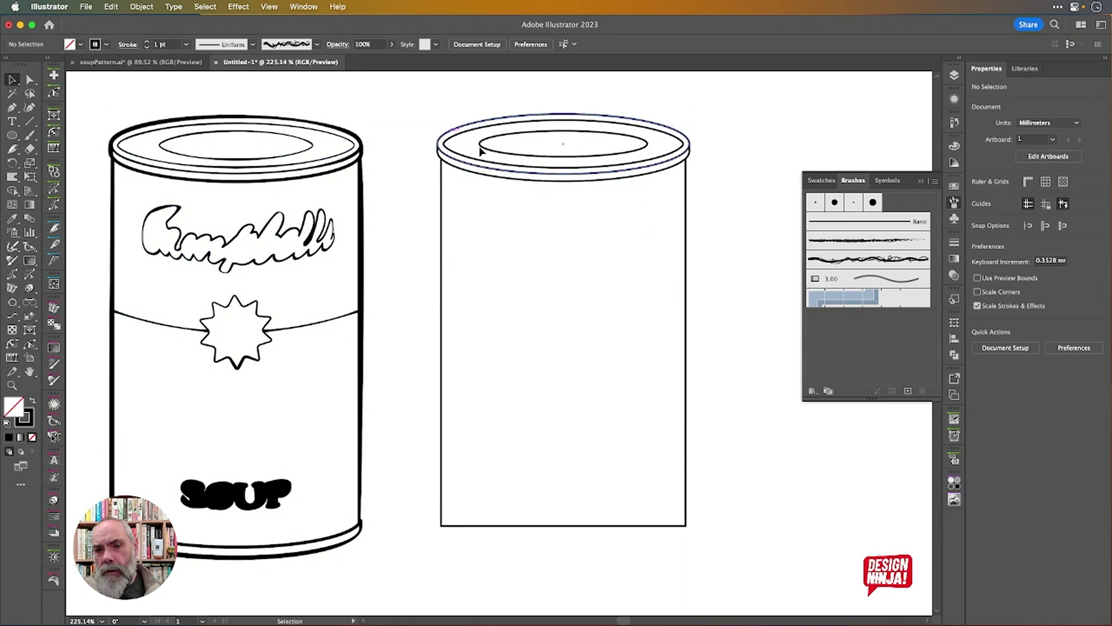
# Select the complete lid and rim and duplicate them about 79 mm straight down to the can's base.
pyautogui.click(441, 154)
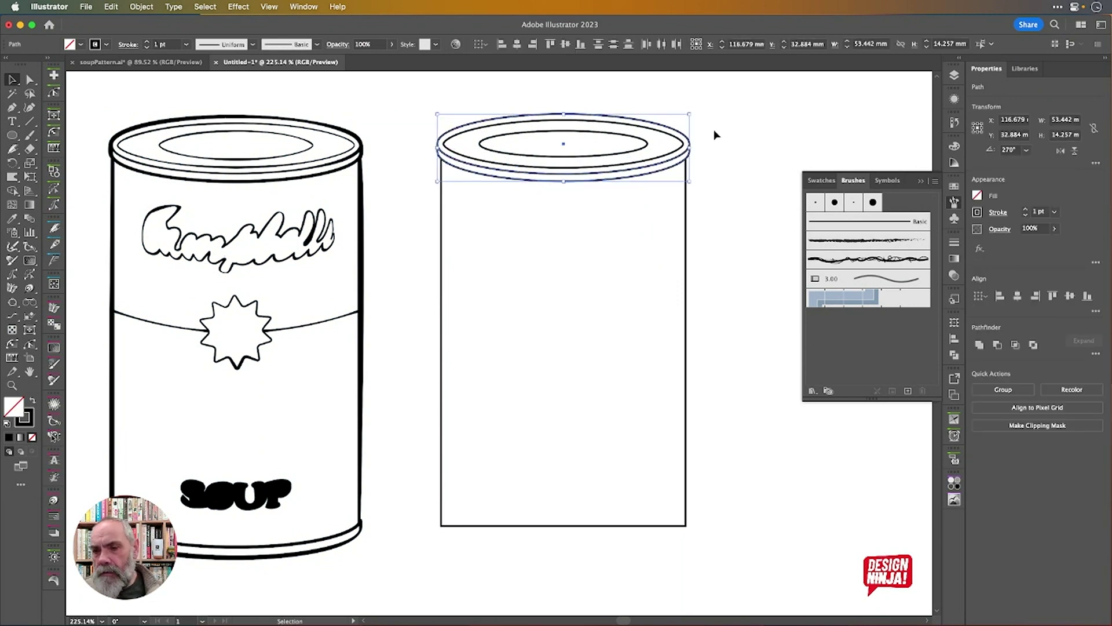
pyautogui.moveTo(719, 124); pyautogui.dragTo(417, 152)
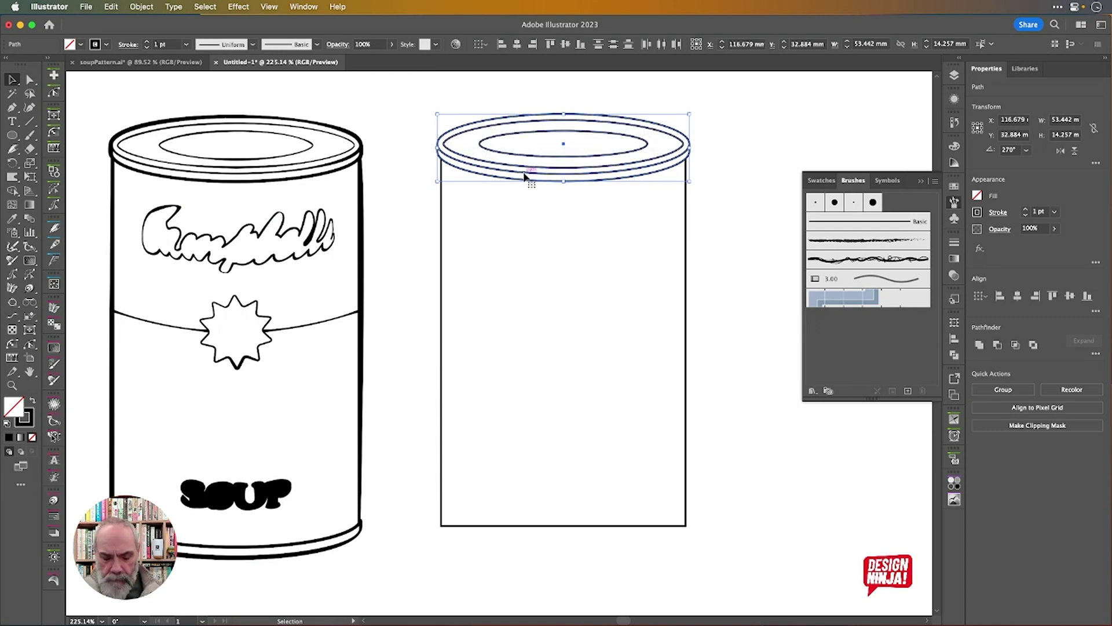
pyautogui.moveTo(525, 176); pyautogui.dragTo(533, 551)
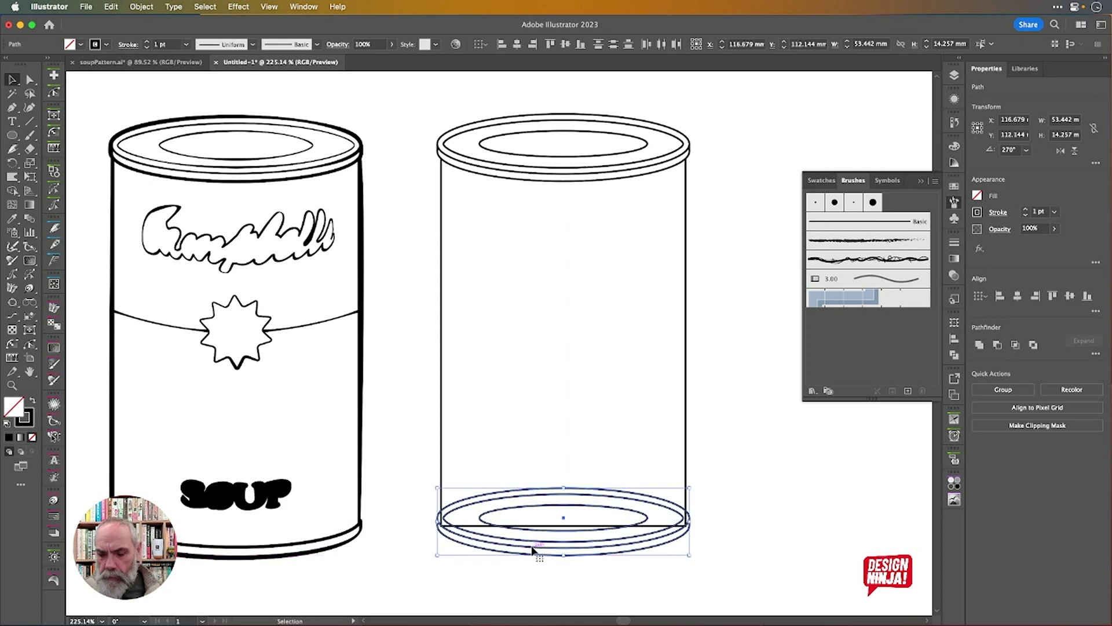
pyautogui.click(713, 557)
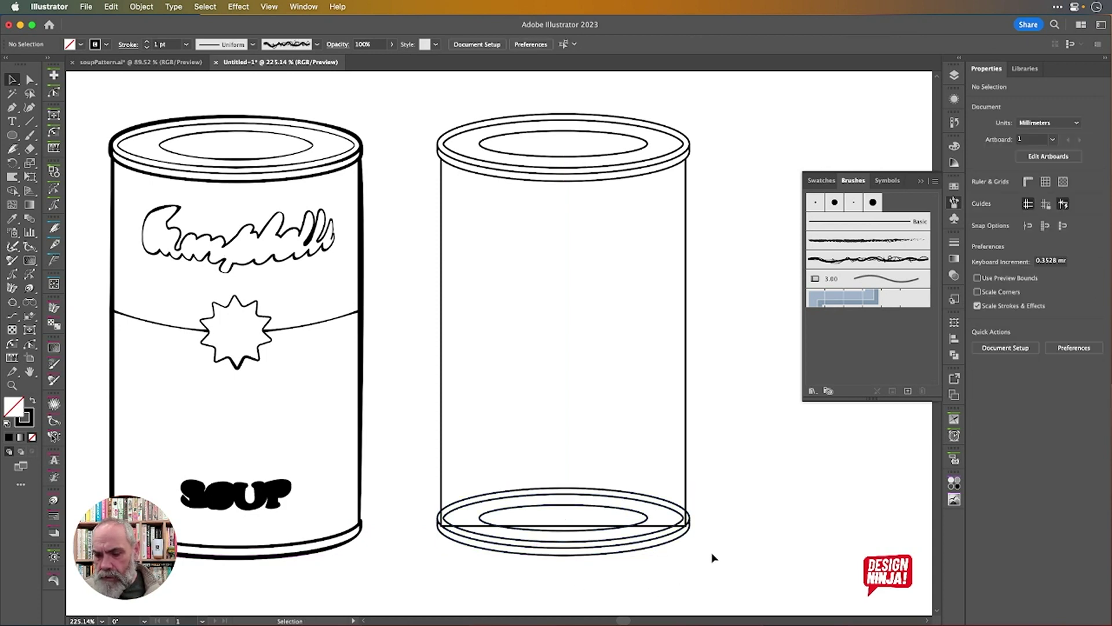
# Delete the small centre ellipse and the inner rim ellipse from the copy at the can's base.
pyautogui.click(625, 513)
pyautogui.press('Delete')
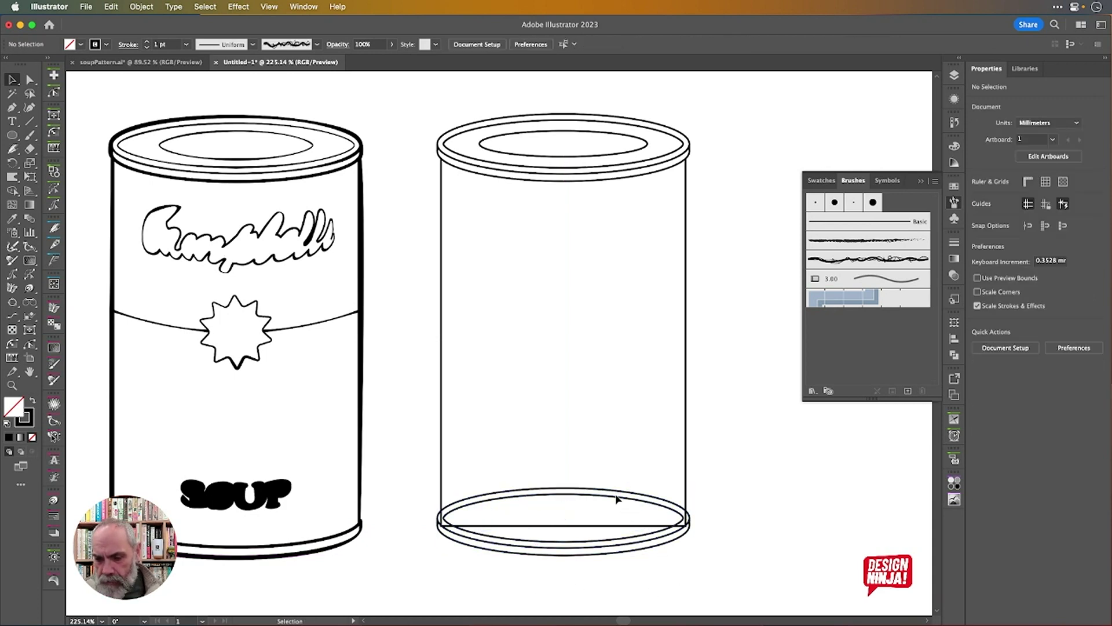
pyautogui.click(618, 497)
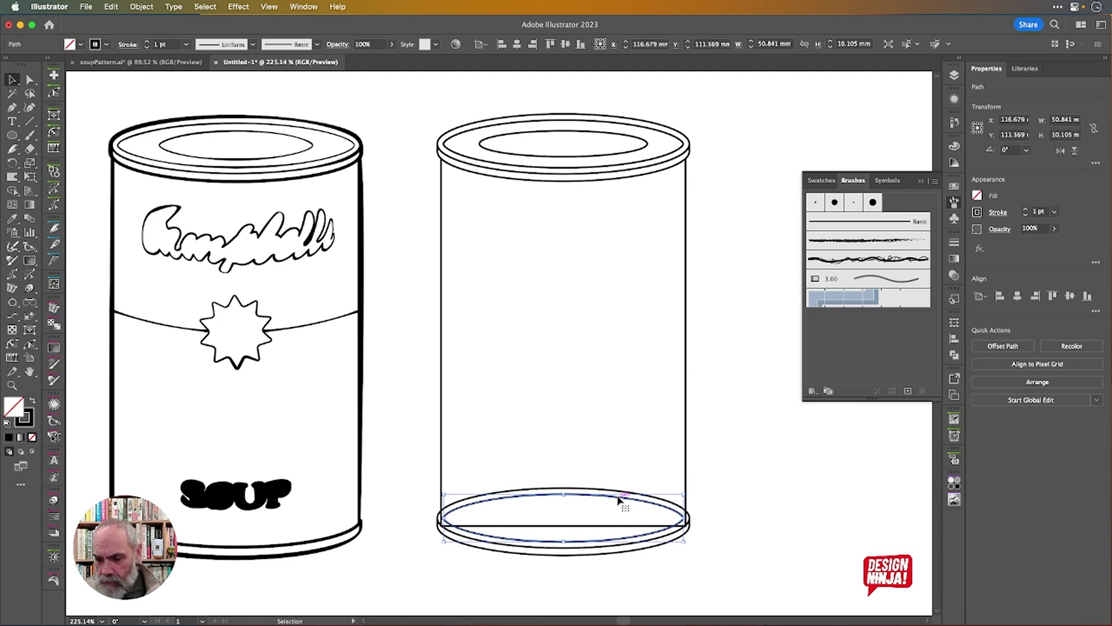
pyautogui.press('Delete')
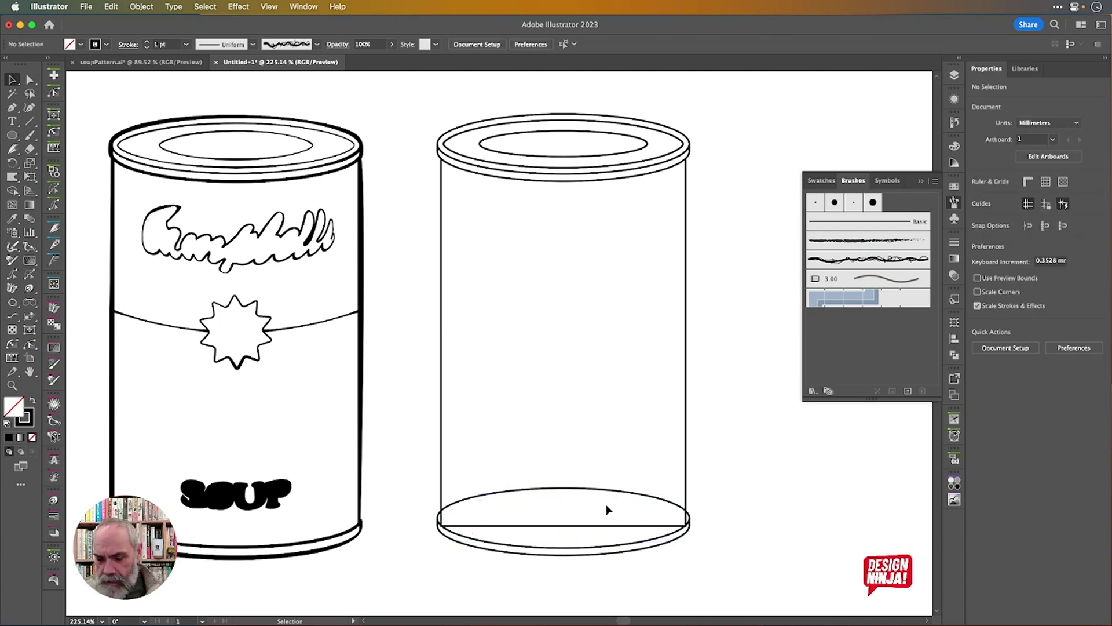
pyautogui.scroll(3, 705, 541)
pyautogui.hscroll(-2, 705, 542)
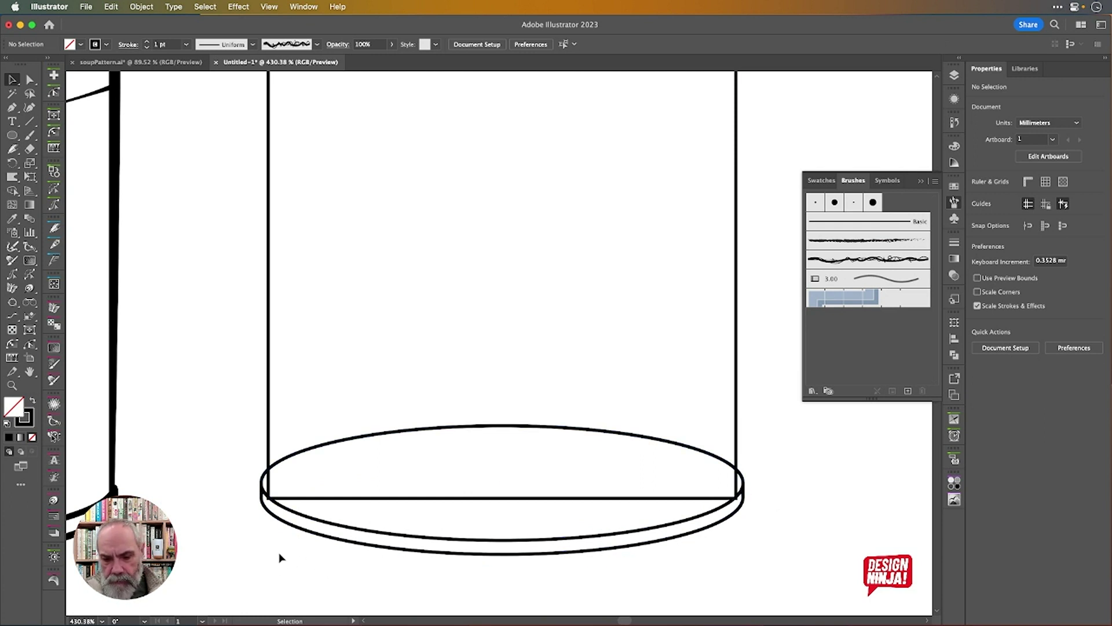
# Nudge the copied rim ellipses down slightly so the front arc meets the can rectangle's lower corners.
pyautogui.click(384, 529)
pyautogui.press('Down')
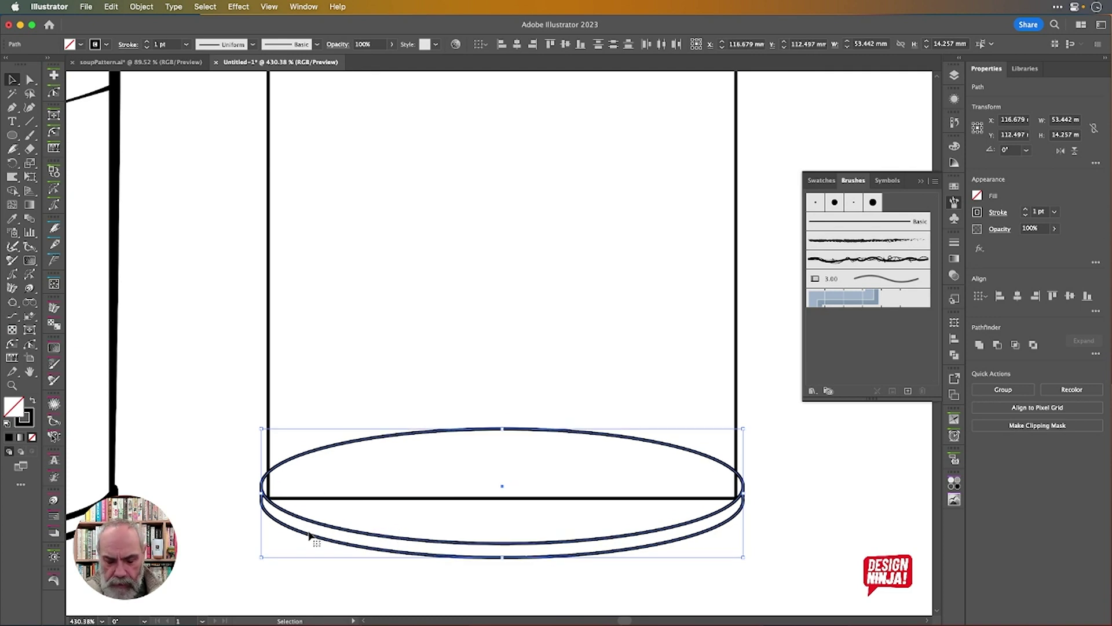
pyautogui.scroll(6, 310, 532)
pyautogui.scroll(1, 310, 538)
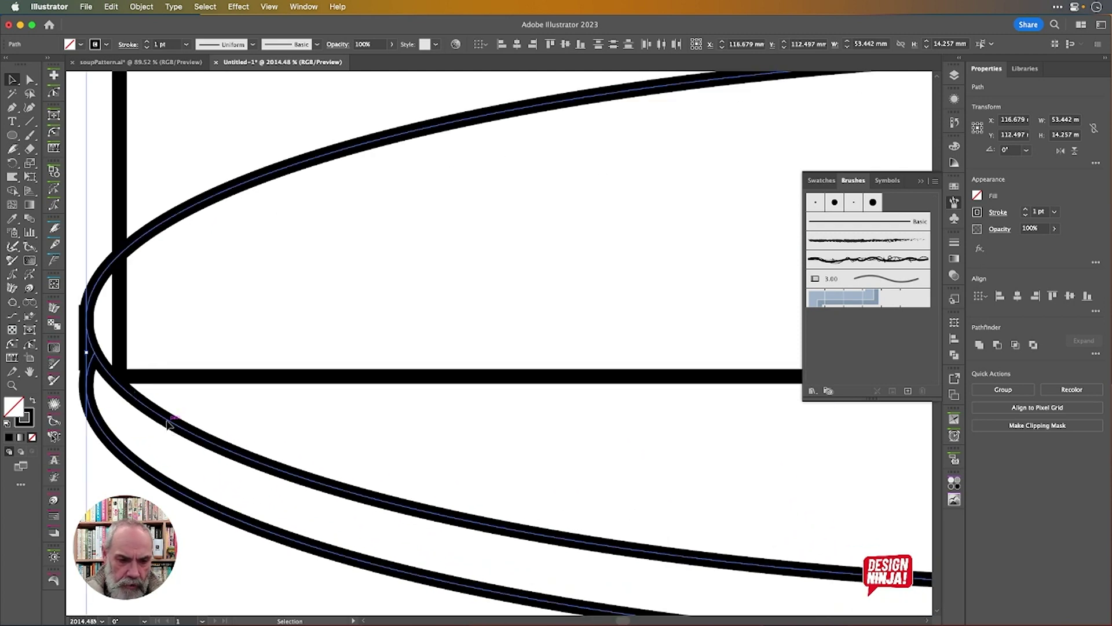
pyautogui.moveTo(167, 425); pyautogui.dragTo(168, 419)
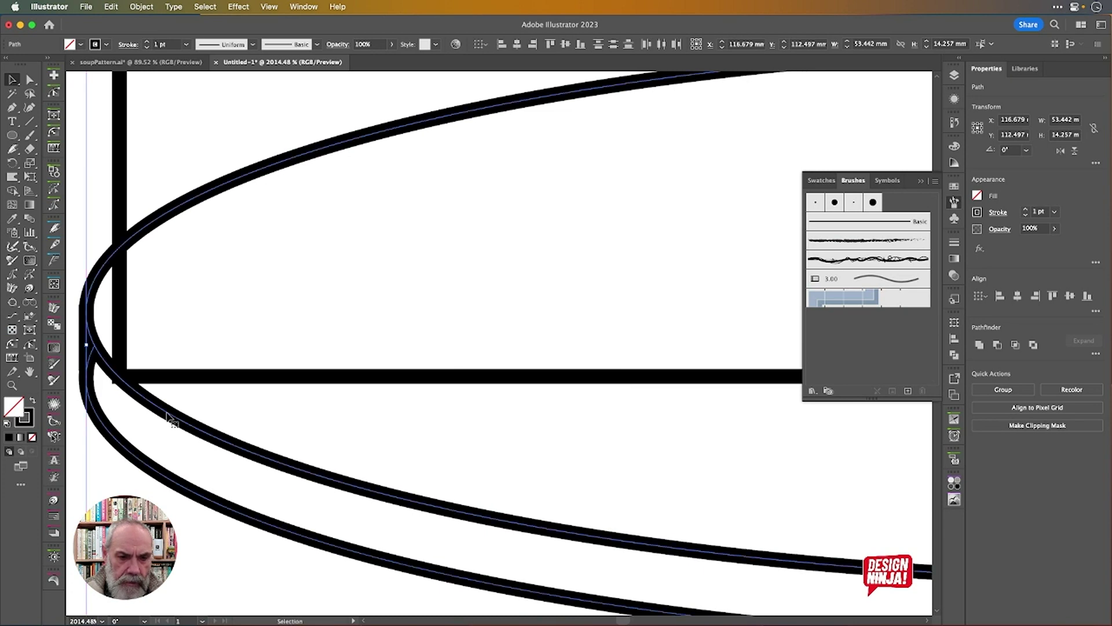
pyautogui.scroll(-3, 168, 417)
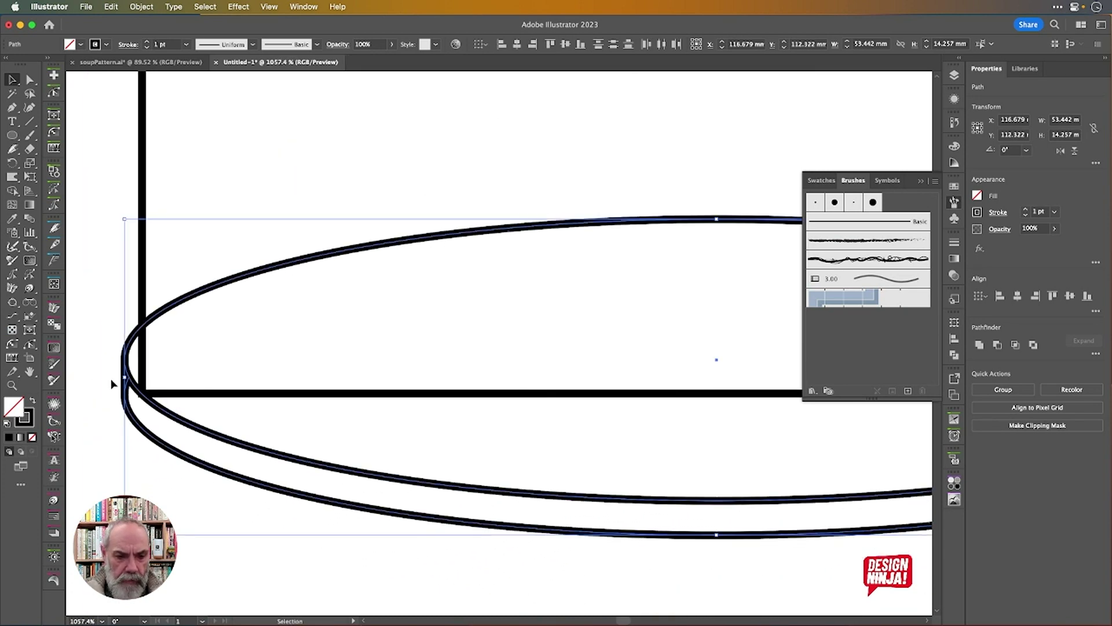
# Move both end anchors of the base rim's short left vertical line onto the leftmost points of the two ellipses.
pyautogui.scroll(5, 110, 378)
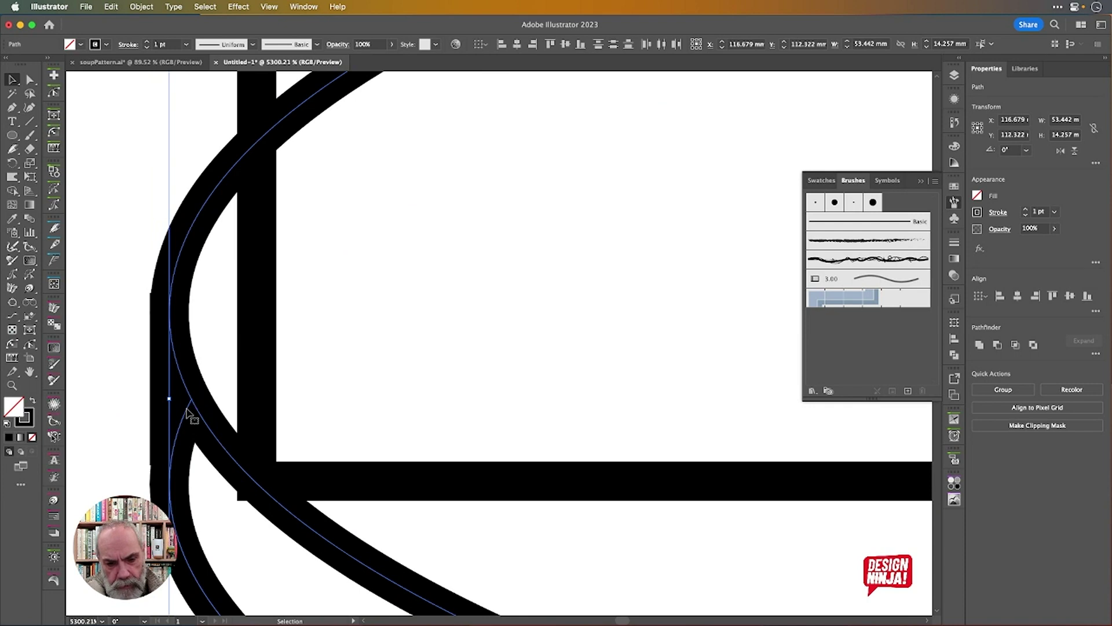
pyautogui.hotkey('shift', 'm')
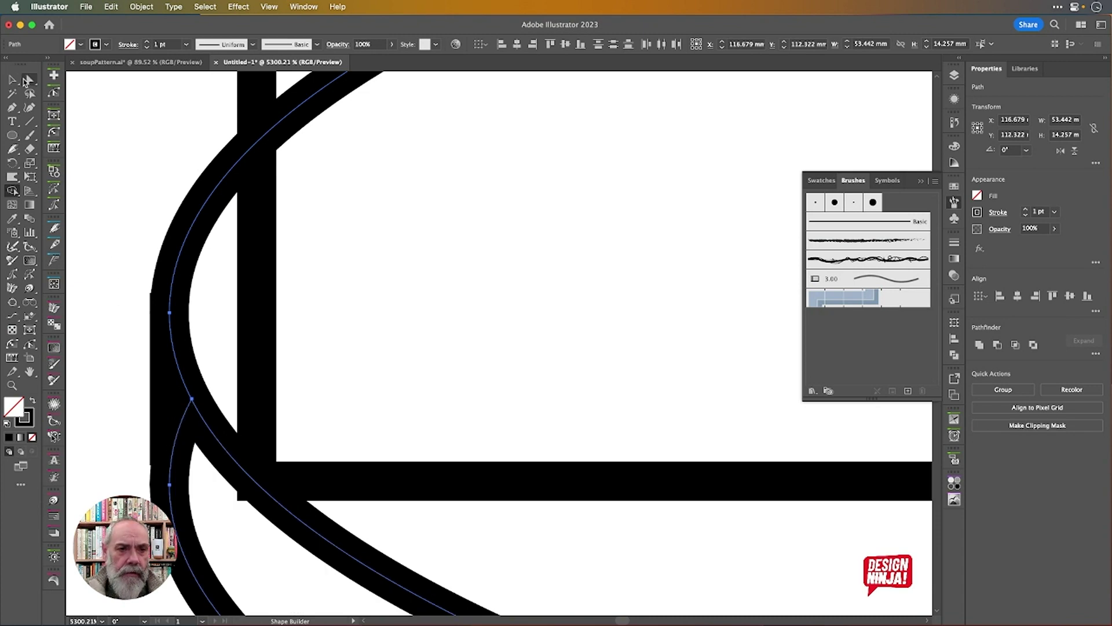
pyautogui.click(28, 80)
pyautogui.click(165, 353)
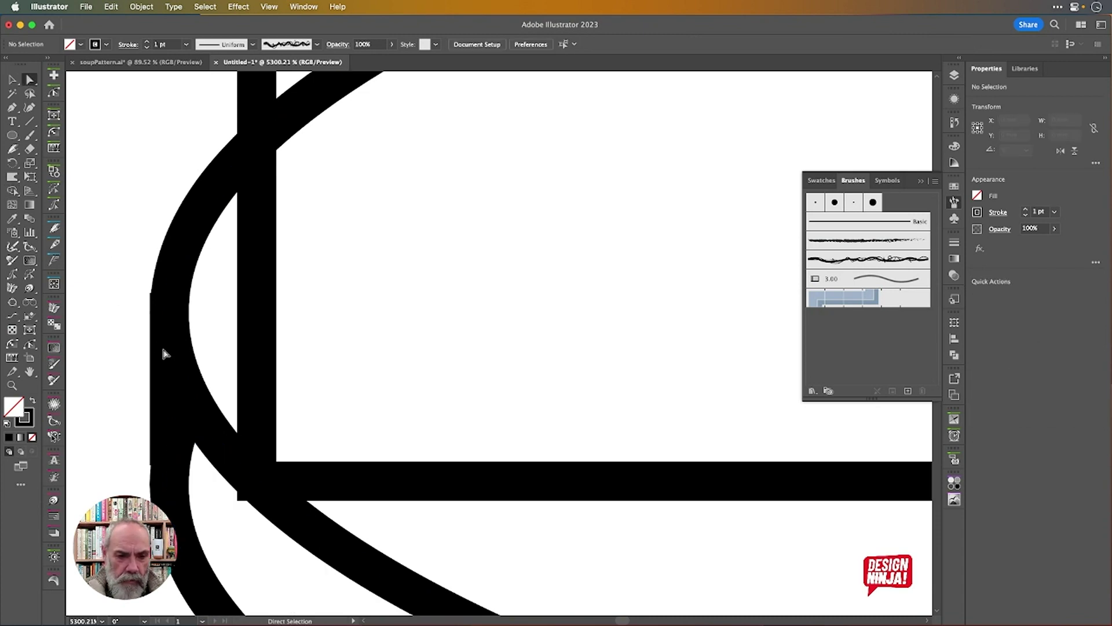
pyautogui.click(169, 363)
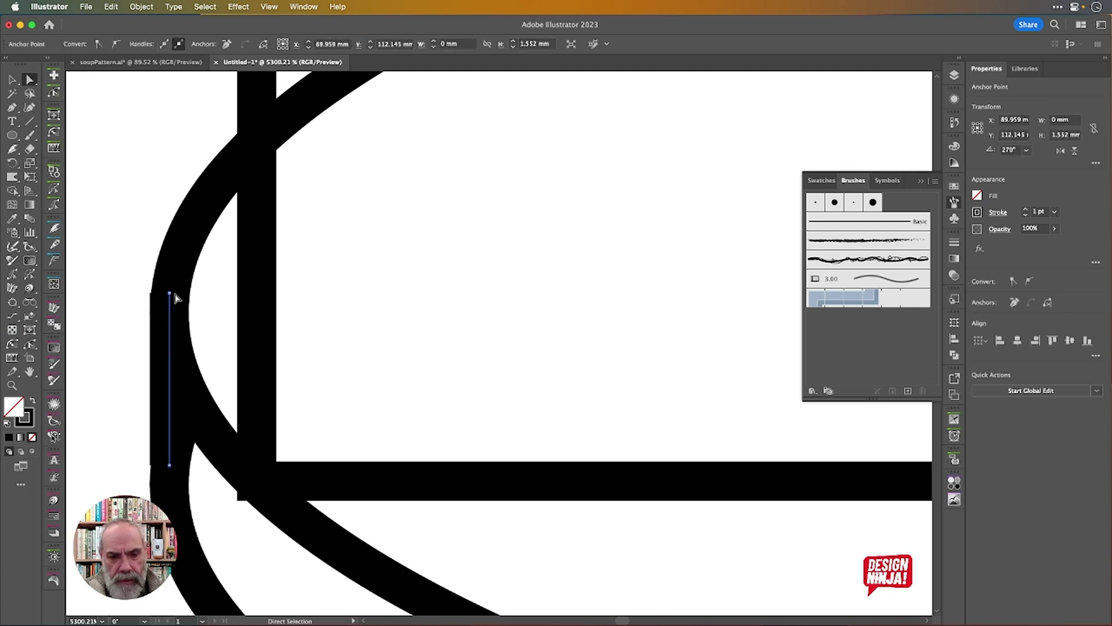
pyautogui.moveTo(170, 293); pyautogui.dragTo(99, 313)
pyautogui.moveTo(170, 465)
pyautogui.mouseDown()
pyautogui.moveTo(93, 475)
pyautogui.moveTo(174, 493)
pyautogui.moveTo(178, 506)
pyautogui.moveTo(169, 486)
pyautogui.mouseUp()
pyautogui.moveTo(101, 313)
pyautogui.mouseDown()
pyautogui.moveTo(170, 303)
pyautogui.moveTo(173, 316)
pyautogui.mouseUp()
# Select the base rim's left end and remove the lower ellipse's leftover arc there with the Shape Builder tool.
pyautogui.scroll(-1, 173, 318)
pyautogui.scroll(-2, 173, 317)
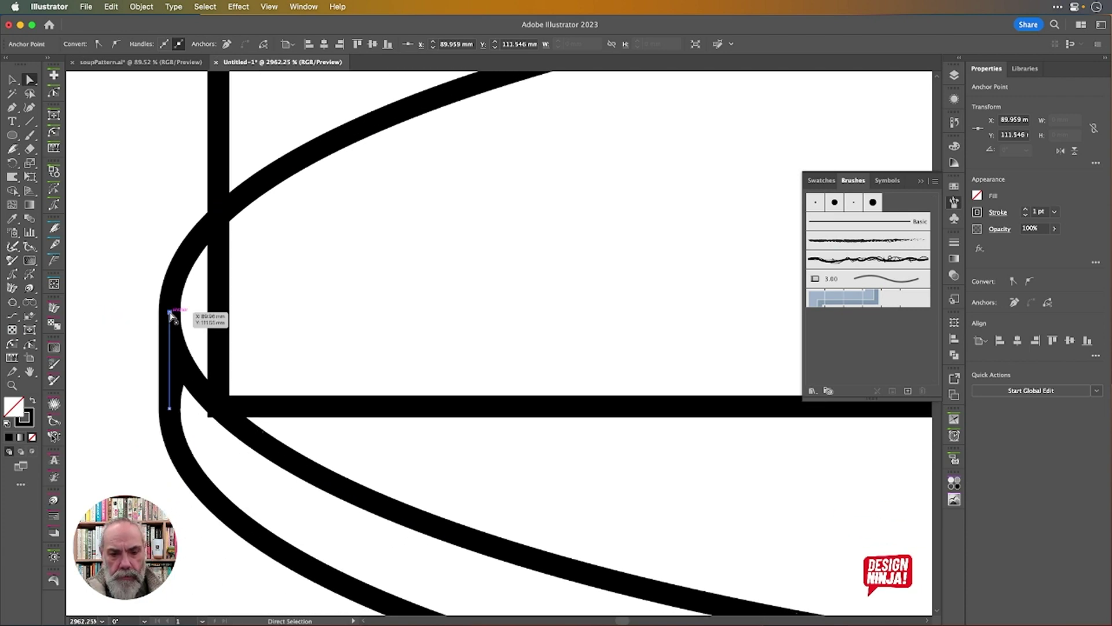
pyautogui.press('v')
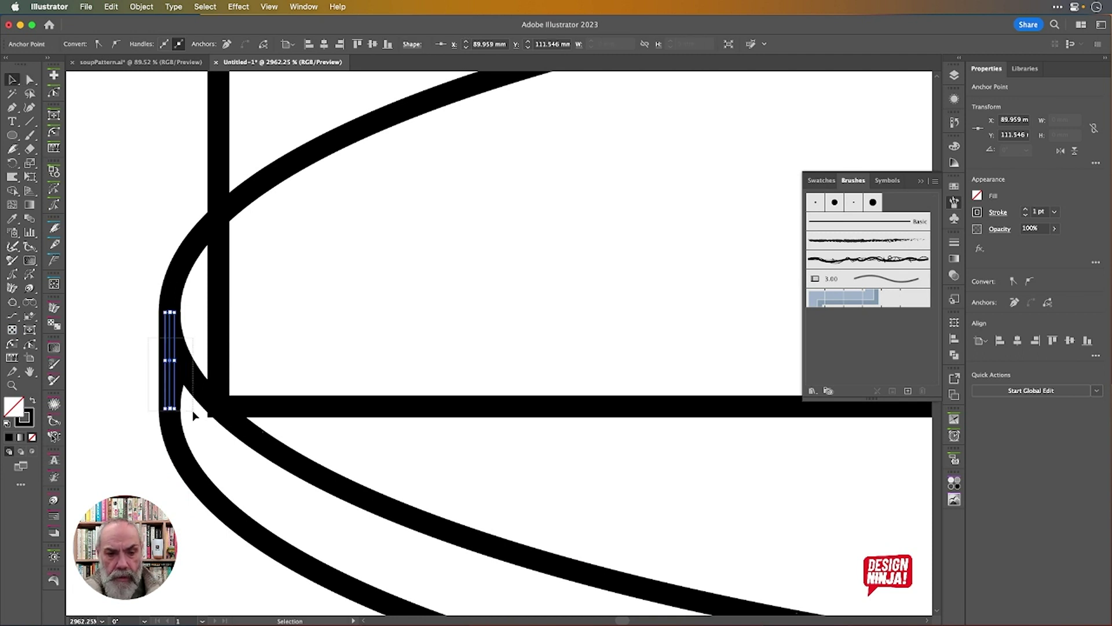
pyautogui.keyDown('shift'); pyautogui.click(197, 419); pyautogui.keyUp('shift')
pyautogui.hotkey('shift', 'm')
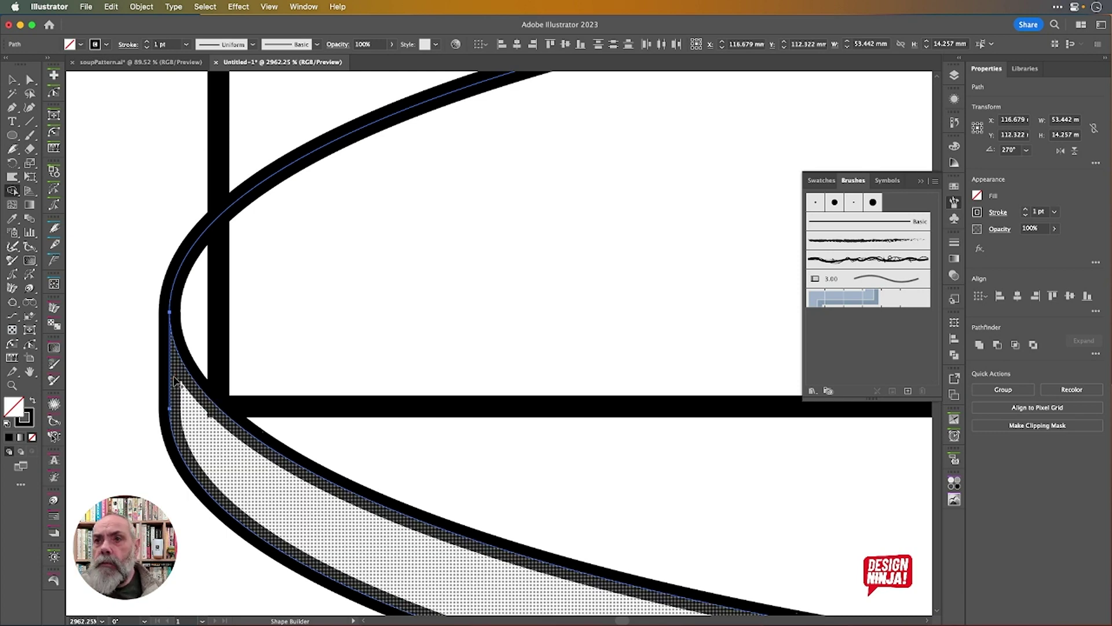
# Replace the base rim's short right vertical line with a new Tangent Line joining the right edges of the two ellipses.
pyautogui.scroll(-5, 175, 381)
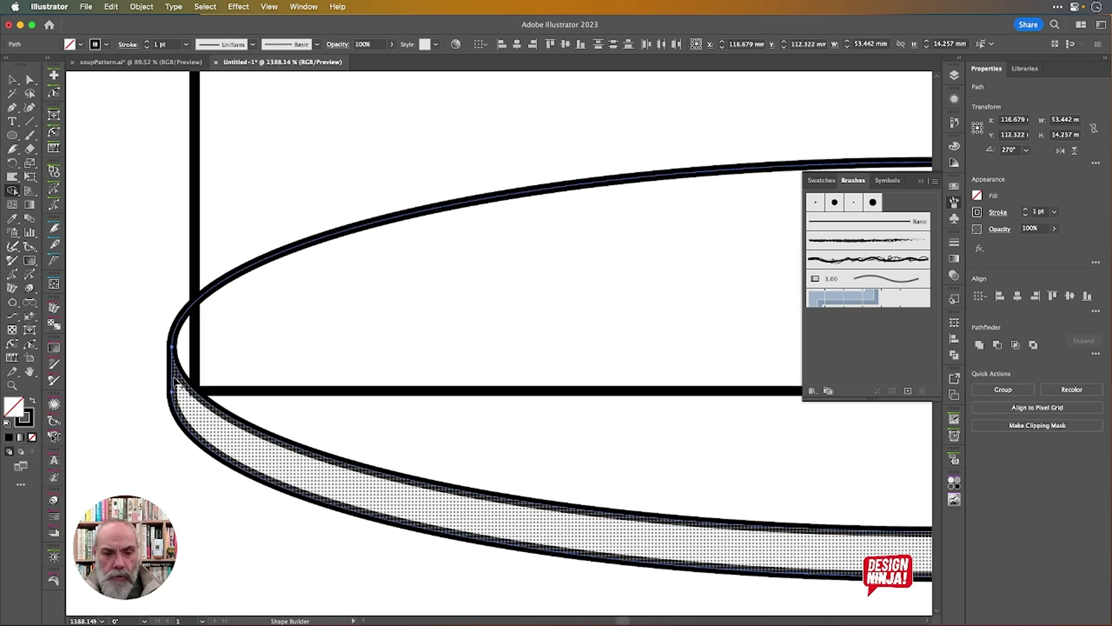
pyautogui.hscroll(9, 174, 378)
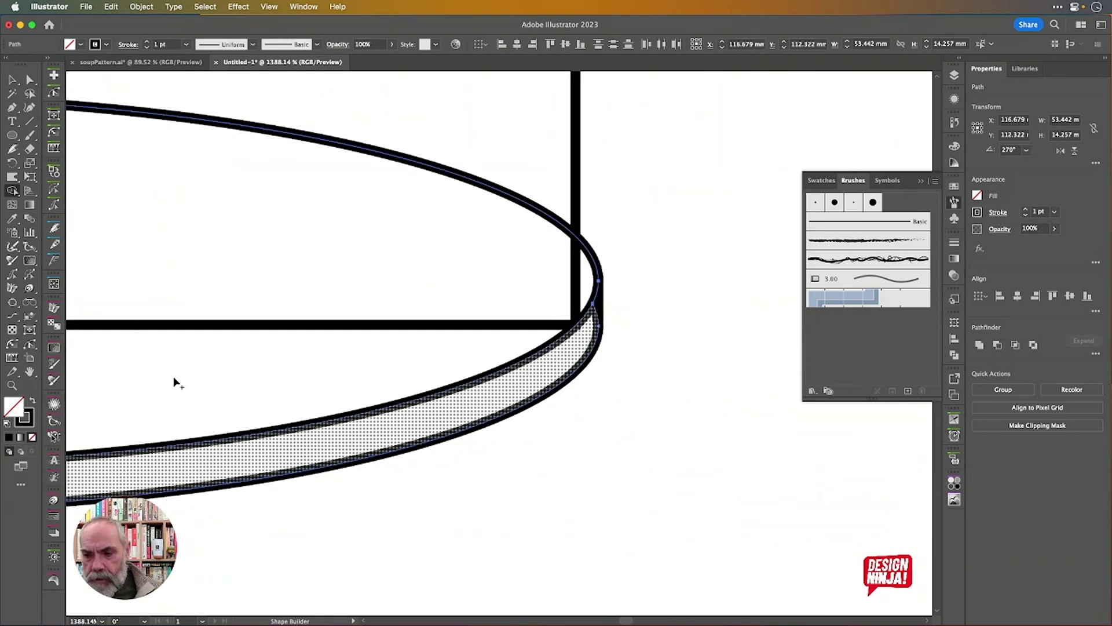
pyautogui.scroll(5, 506, 291)
pyautogui.scroll(1, 506, 296)
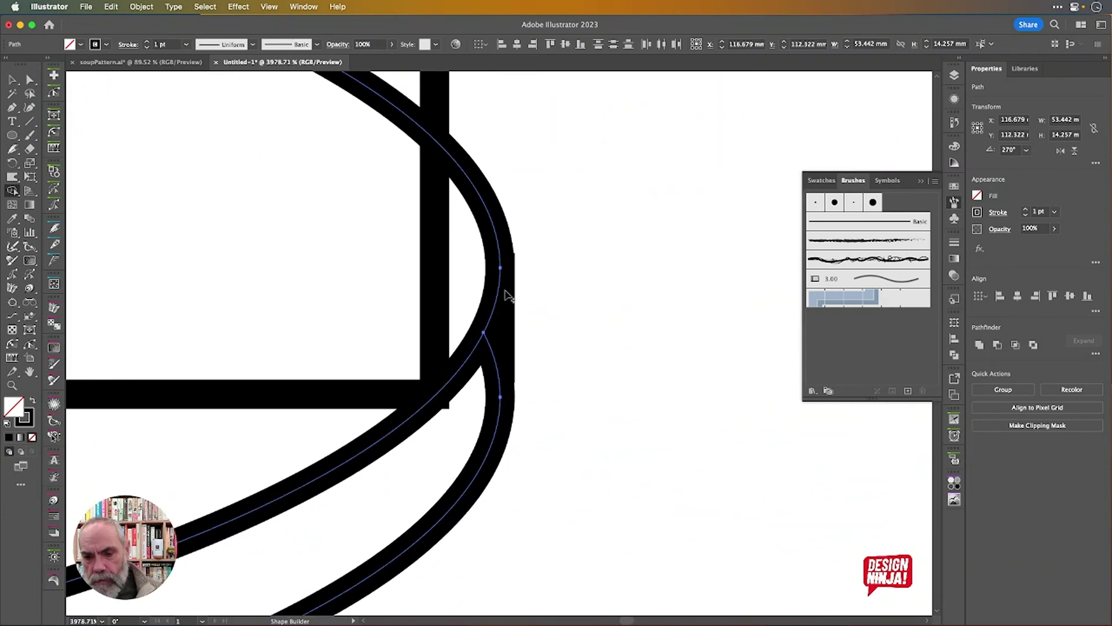
pyautogui.press('a')
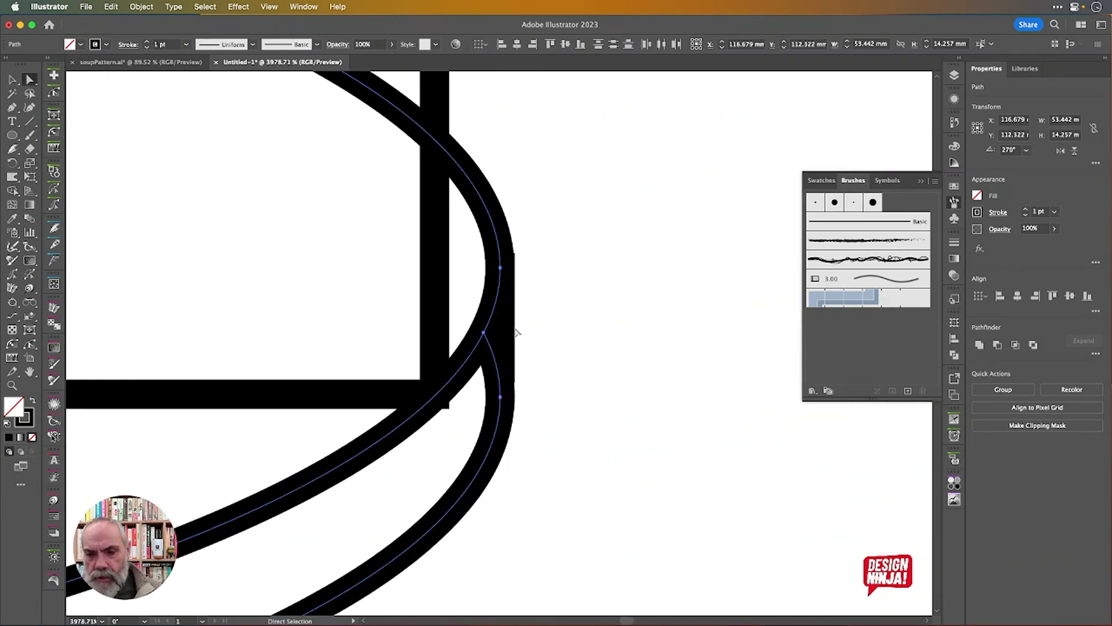
pyautogui.click(501, 328)
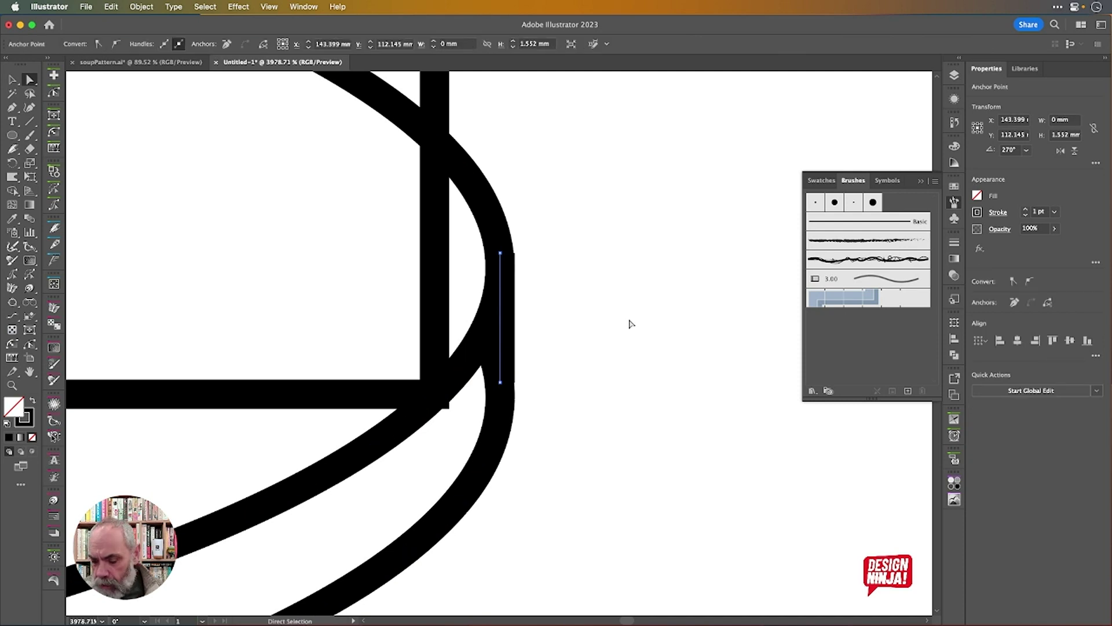
pyautogui.press('Delete')
pyautogui.click(558, 314)
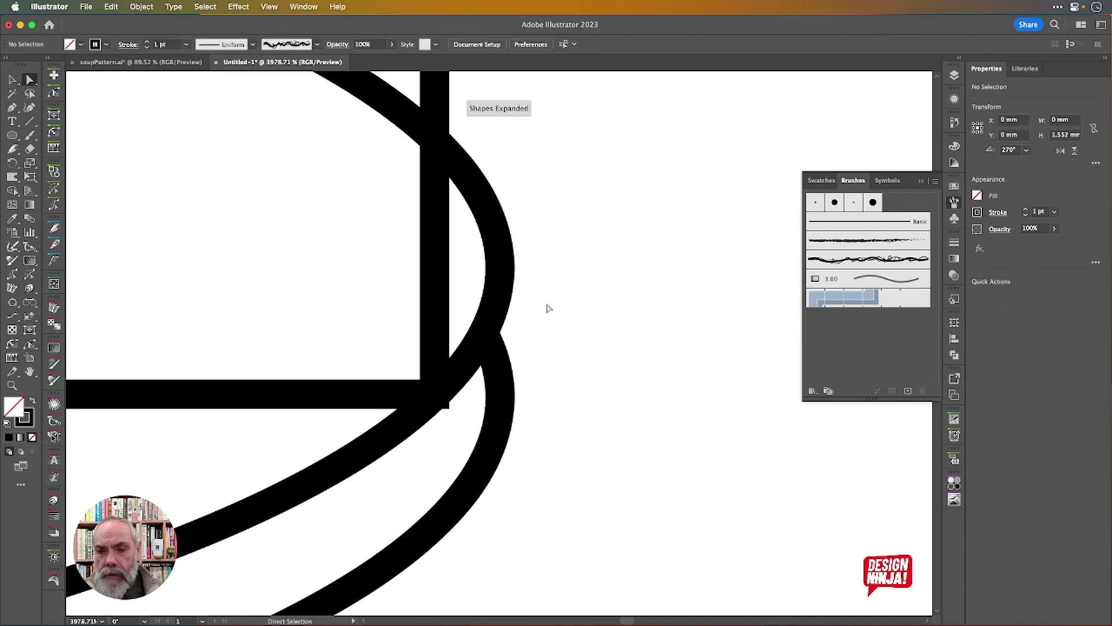
pyautogui.click(32, 305)
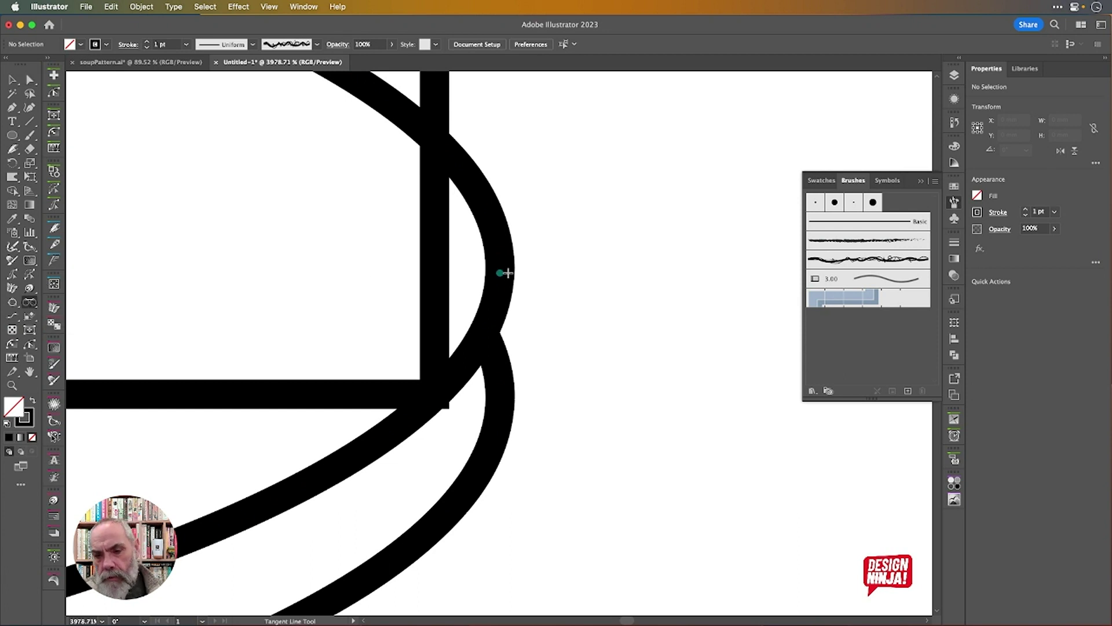
pyautogui.moveTo(501, 270); pyautogui.dragTo(496, 390)
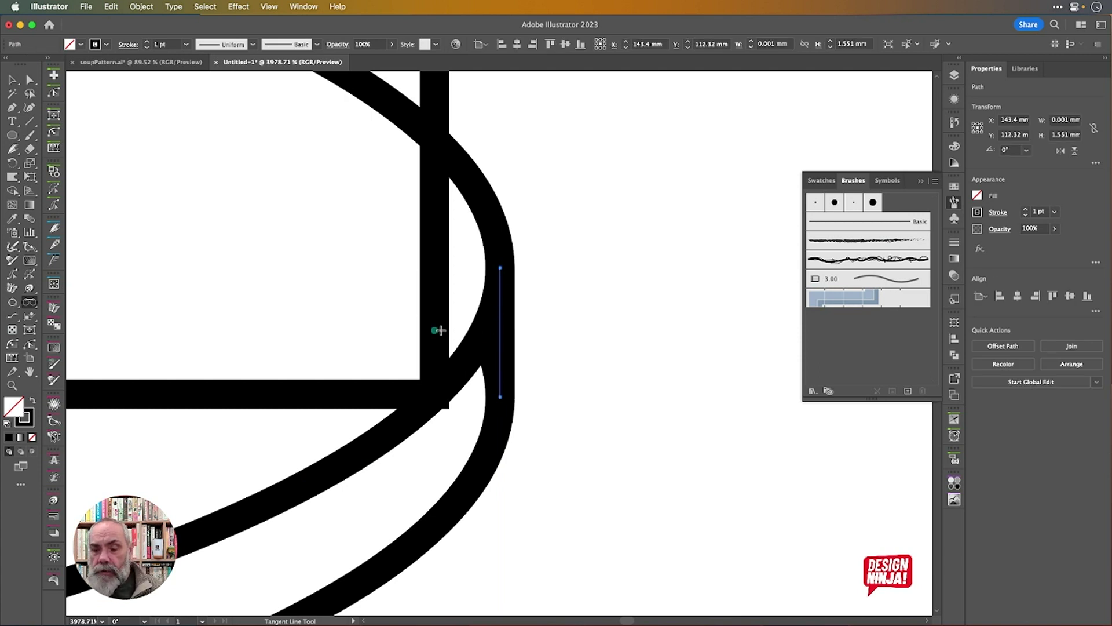
# Select the base rim's right end and remove the lower ellipse's leftover arc there with the Shape Builder tool.
pyautogui.press('v')
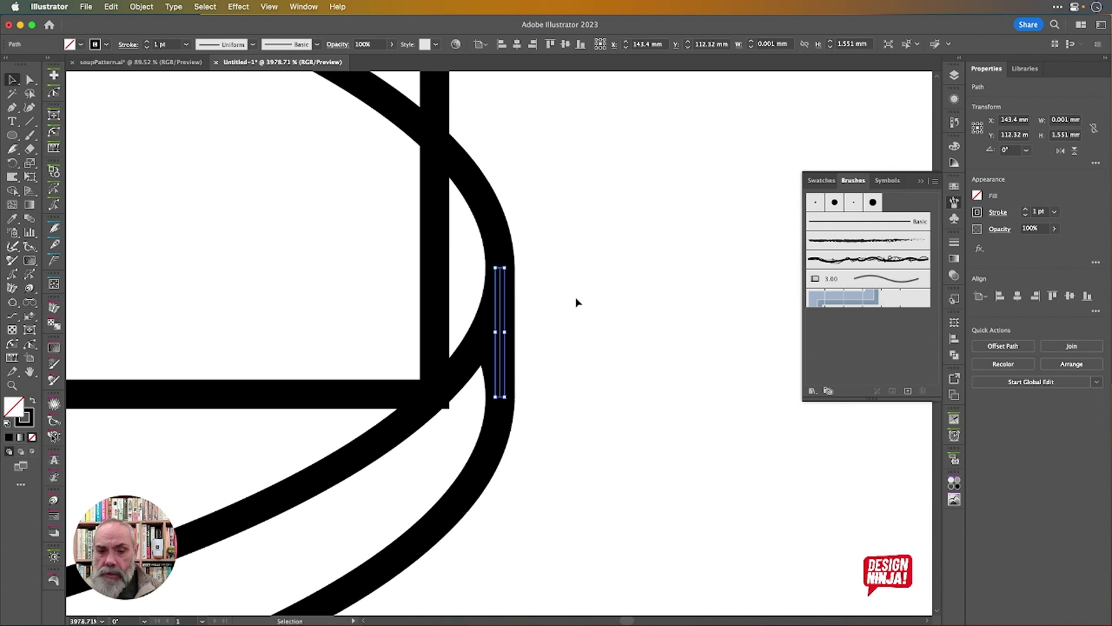
pyautogui.moveTo(575, 302); pyautogui.dragTo(473, 386)
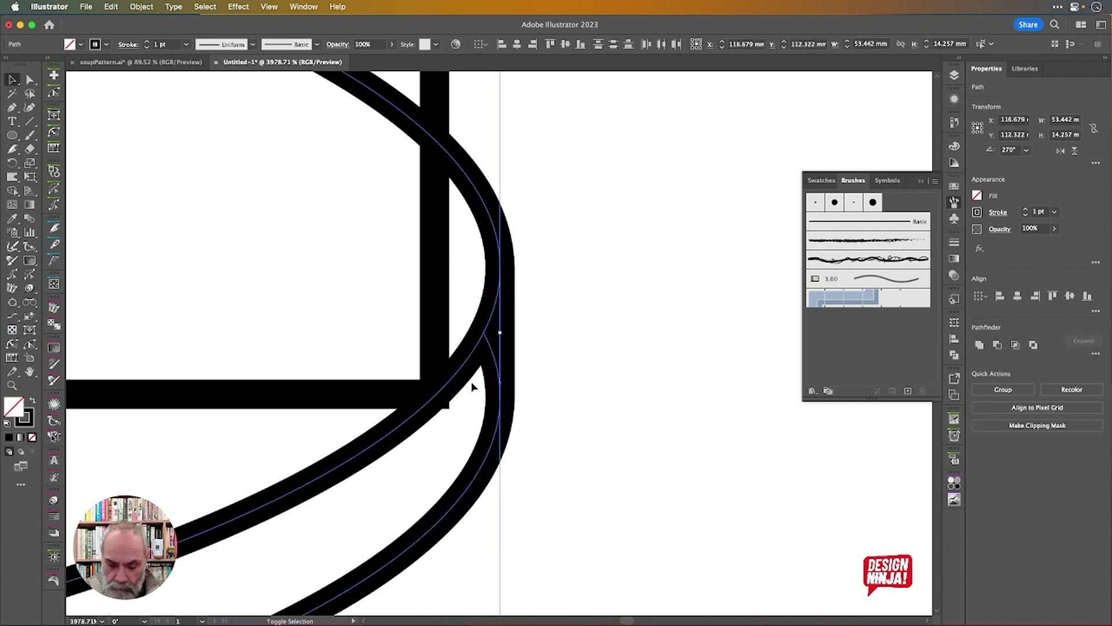
pyautogui.hotkey('shift', 'm')
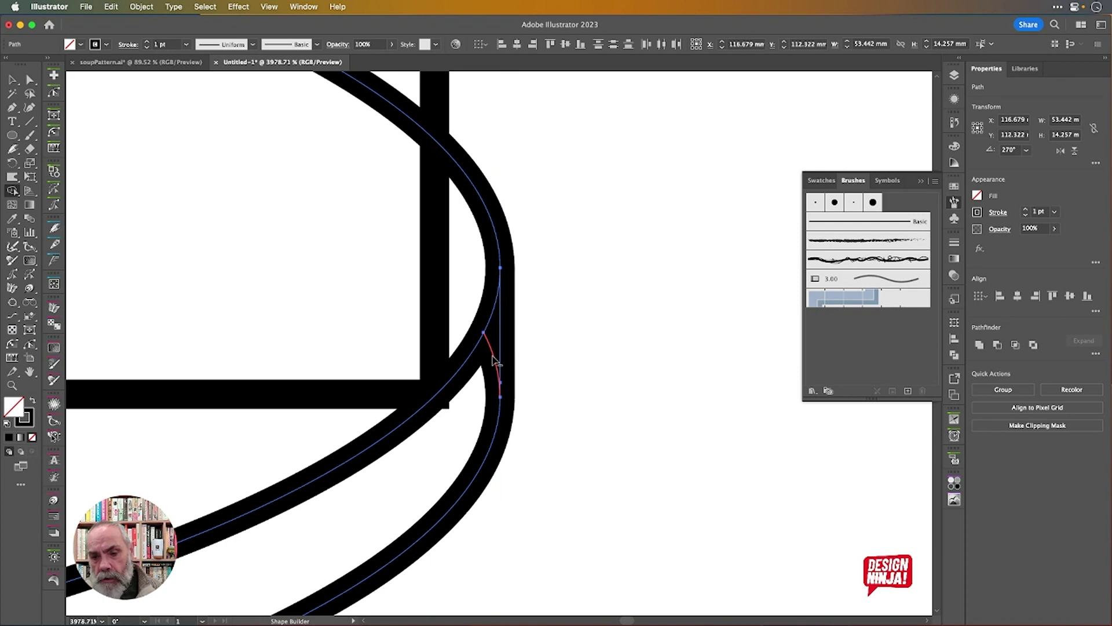
pyautogui.keyDown('alt'); pyautogui.click(494, 360); pyautogui.keyUp('alt')
pyautogui.scroll(-5, 574, 368)
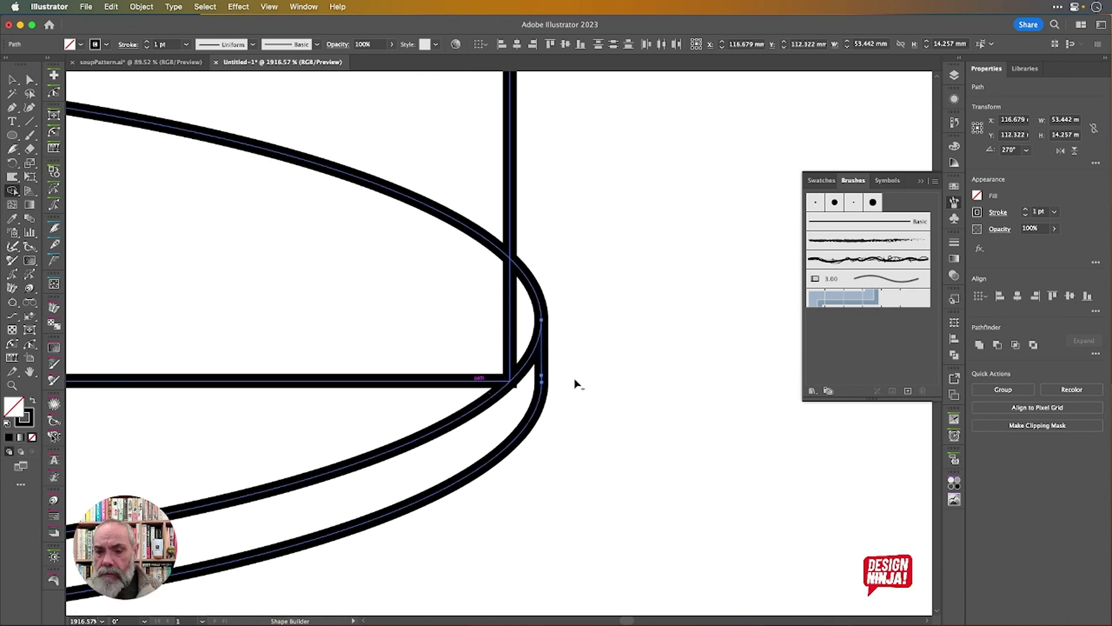
pyautogui.scroll(-3, 576, 384)
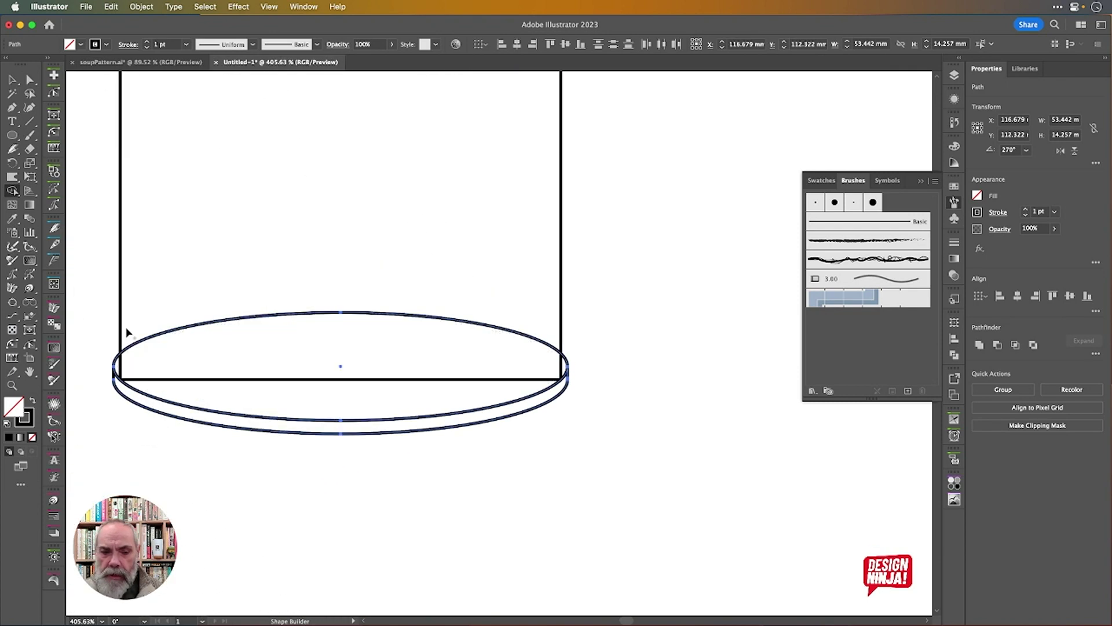
# Select the base rim and can body, erase the ellipse's back arc and the rectangle's bottom edge with Shape Builder, and deselect.
pyautogui.press('v')
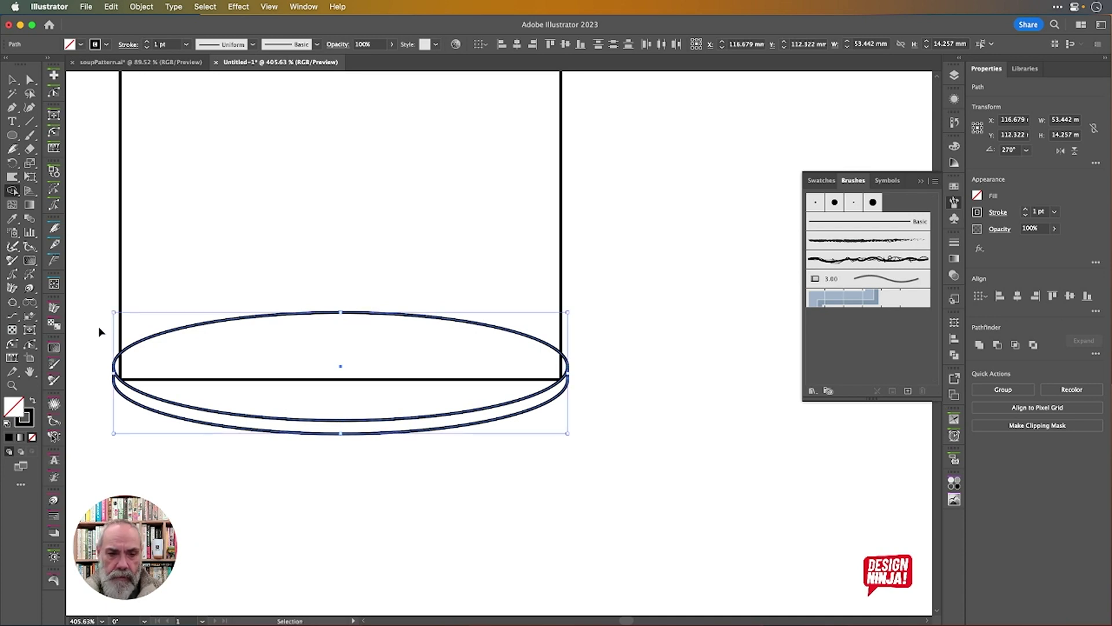
pyautogui.moveTo(99, 326)
pyautogui.mouseDown()
pyautogui.moveTo(307, 400)
pyautogui.moveTo(640, 443)
pyautogui.mouseUp()
pyautogui.hotkey('shift', 'm')
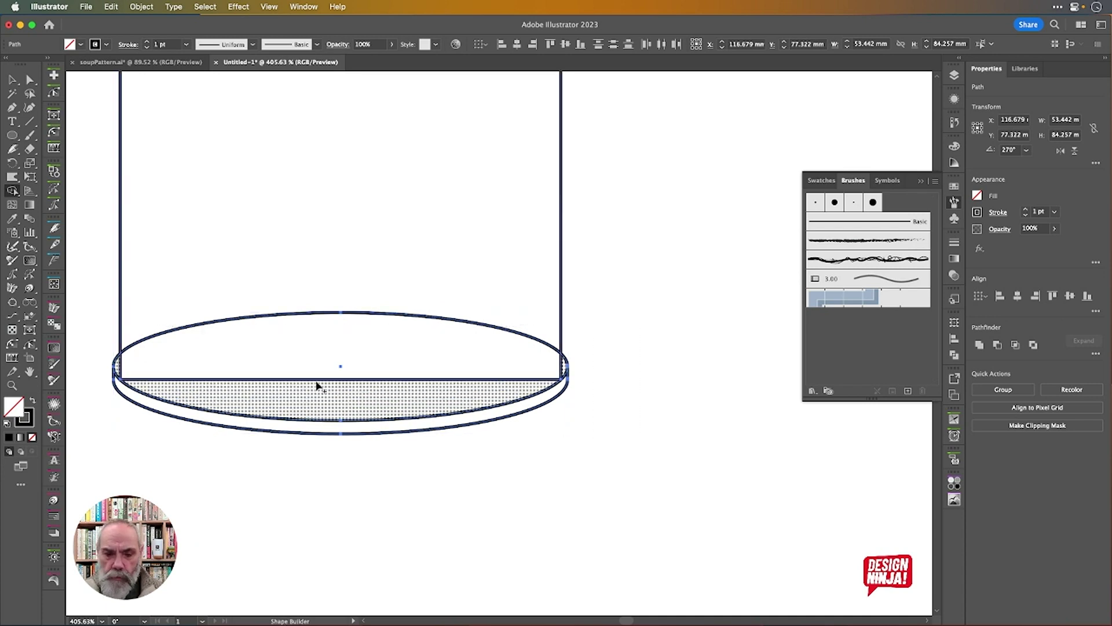
pyautogui.keyDown('alt'); pyautogui.click(264, 317); pyautogui.keyUp('alt')
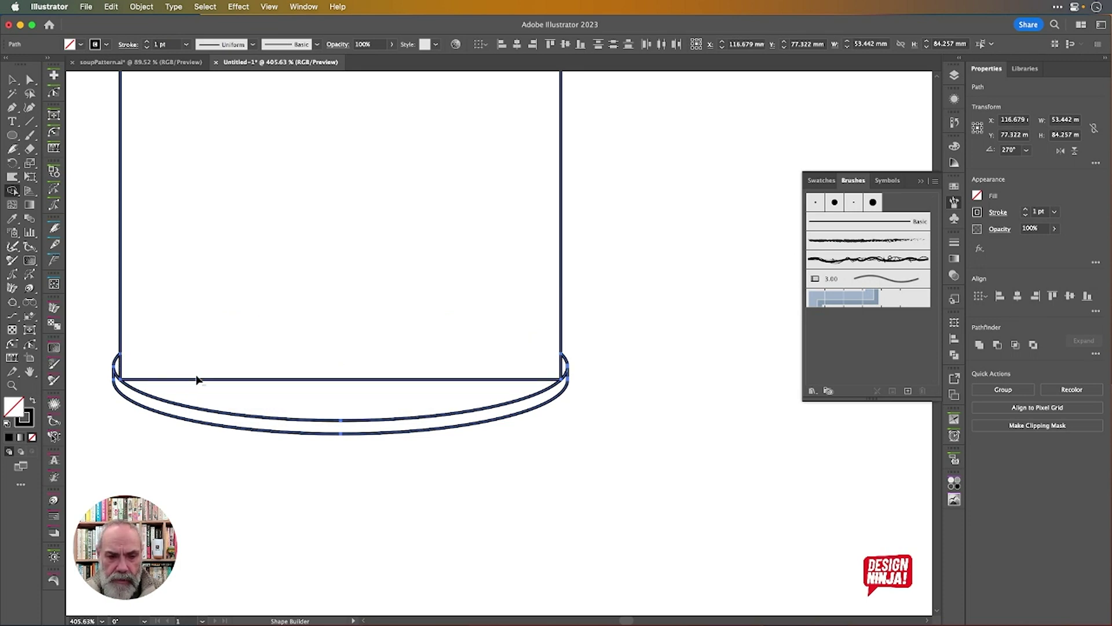
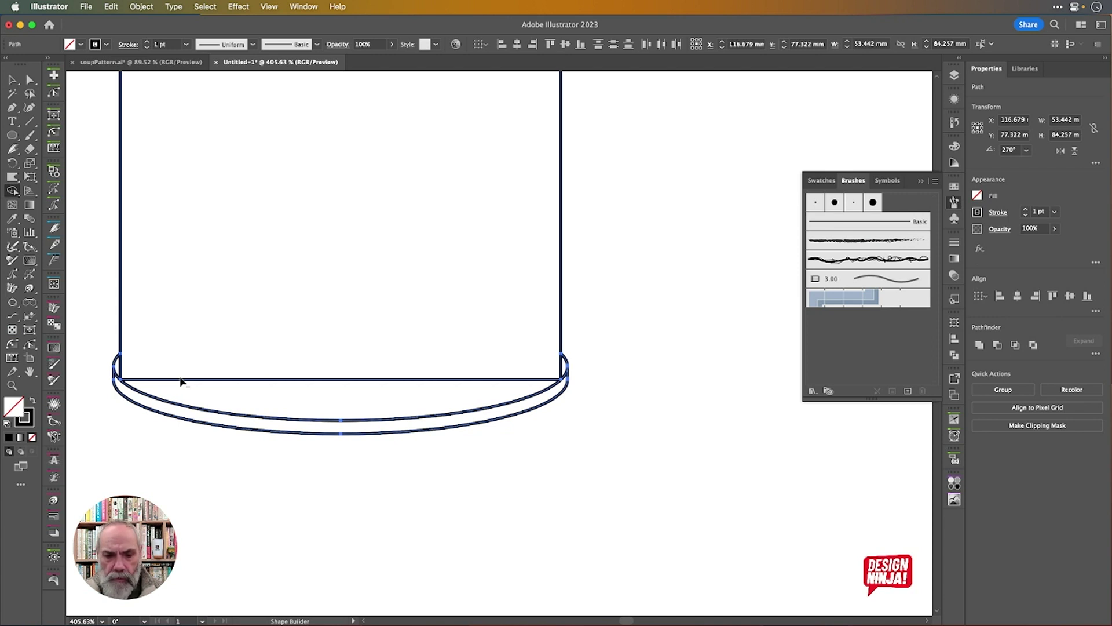
pyautogui.keyDown('alt'); pyautogui.click(186, 380); pyautogui.keyUp('alt')
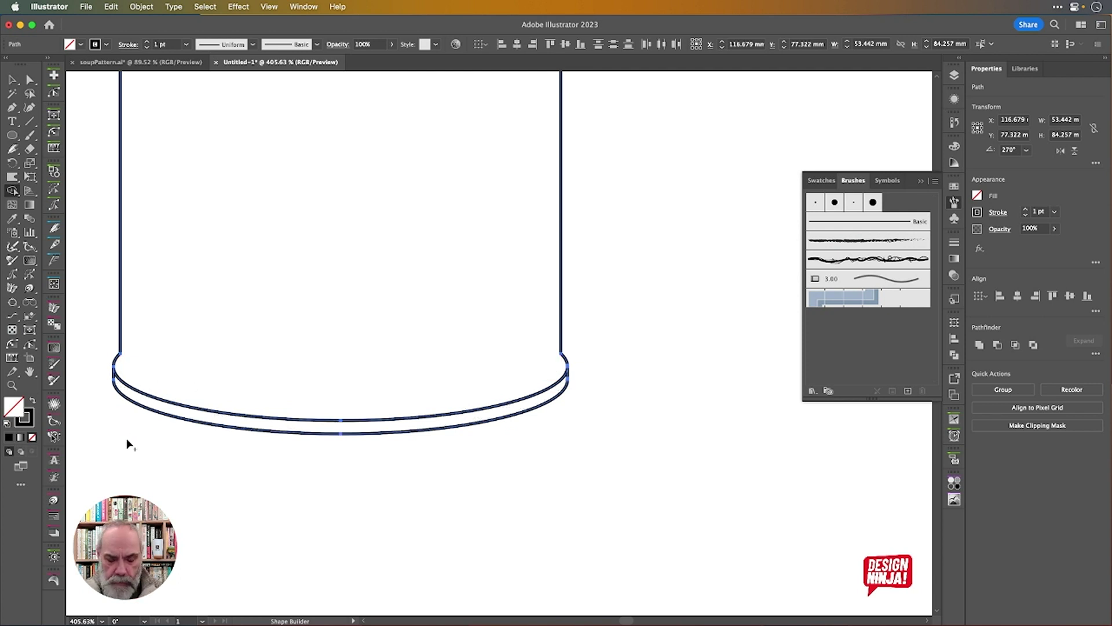
pyautogui.press('v')
pyautogui.click(158, 440)
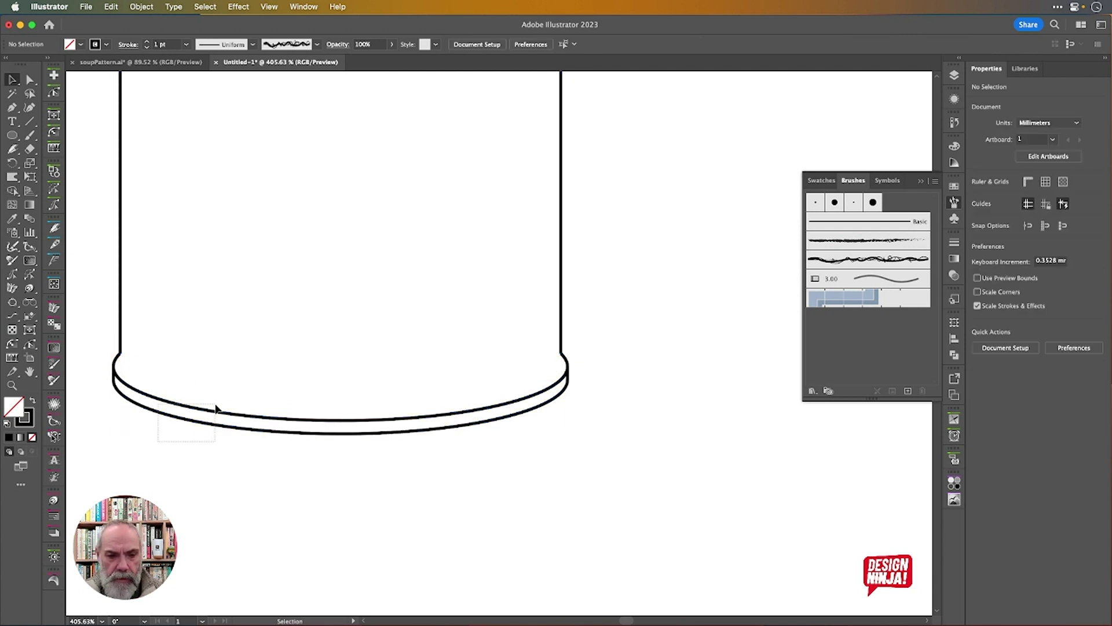
# Select the curved base rim paths and nudge them up about 3.2 mm.
pyautogui.moveTo(216, 410); pyautogui.dragTo(216, 409)
pyautogui.press('Up')
pyautogui.press('Up')
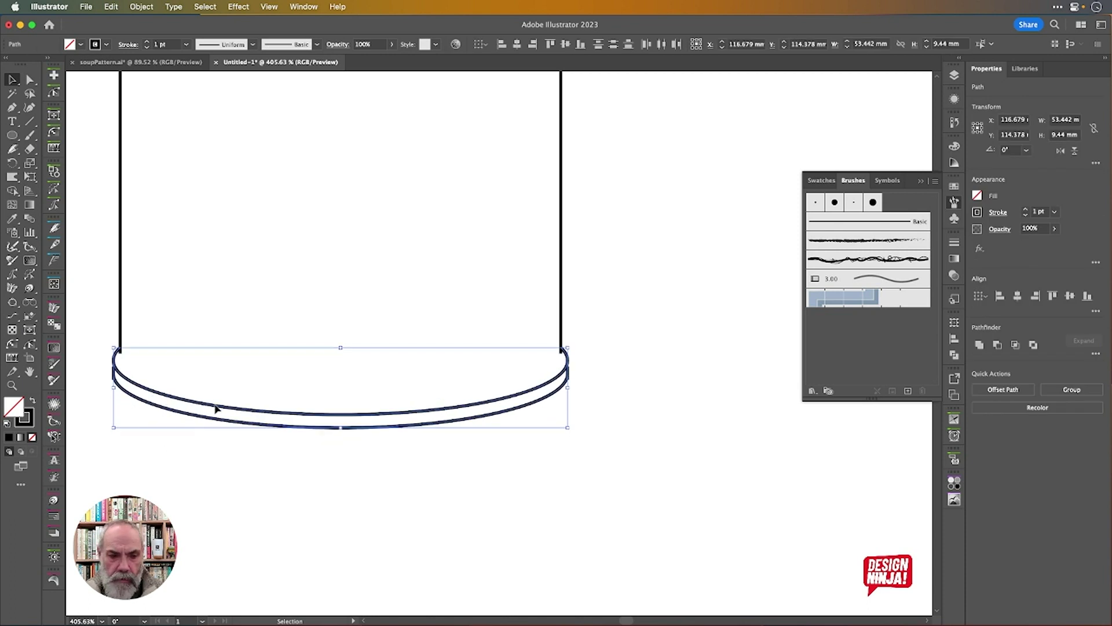
pyautogui.press('Up')
pyautogui.press('Up')
pyautogui.press('Up')
pyautogui.press('Up')
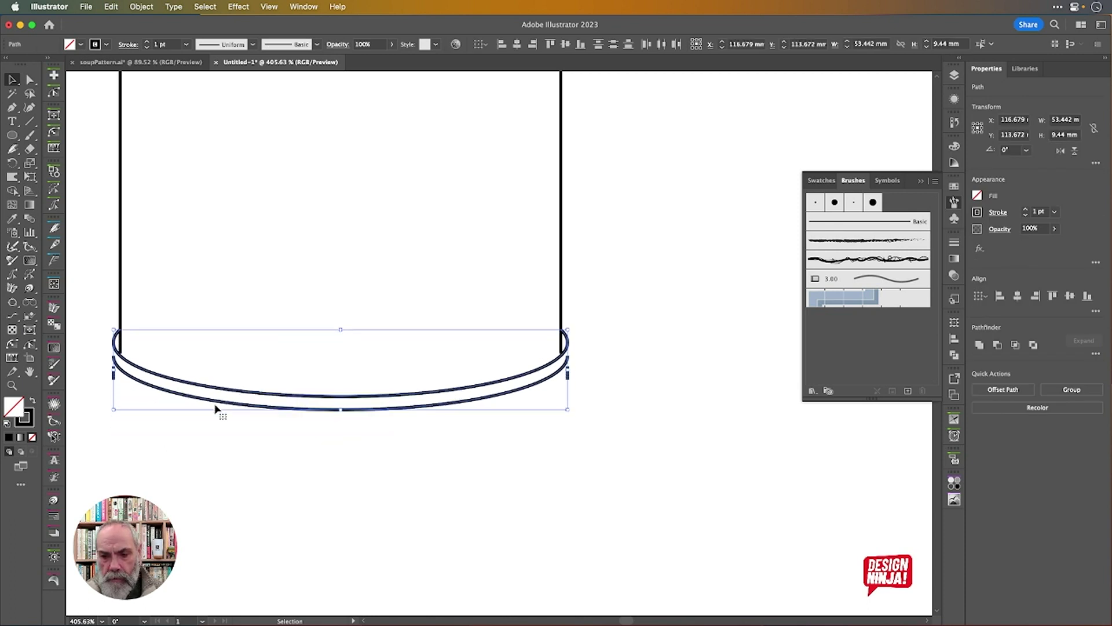
pyautogui.press('Up')
pyautogui.press('Up')
pyautogui.press('Up')
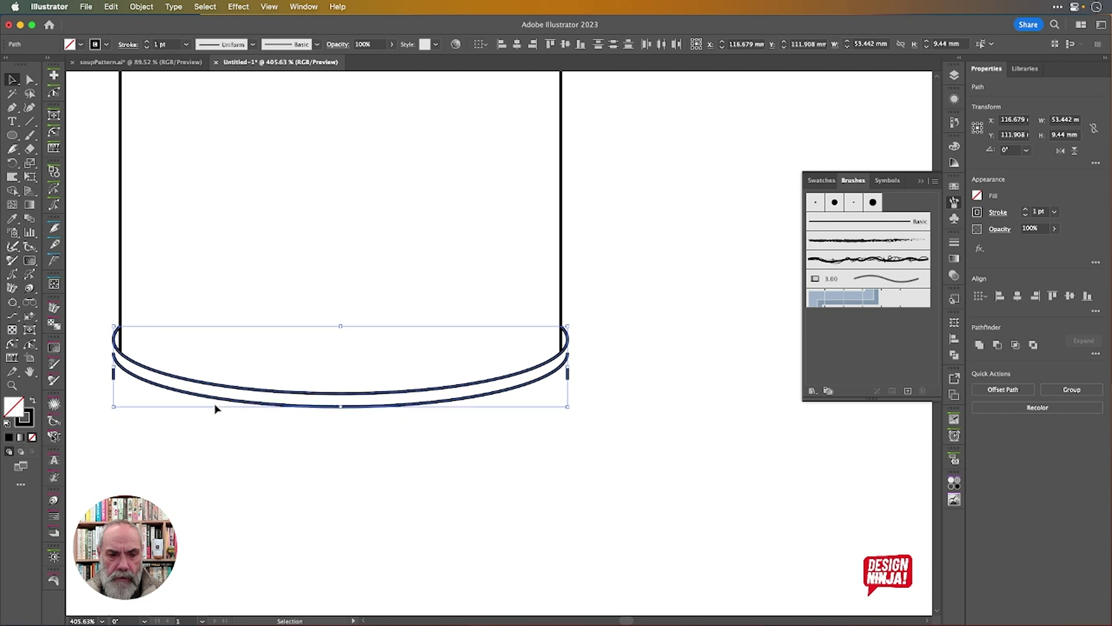
# Replace the base rim's short left vertical line with a new Tangent Line joining the left ends of its two curves.
pyautogui.click(123, 428)
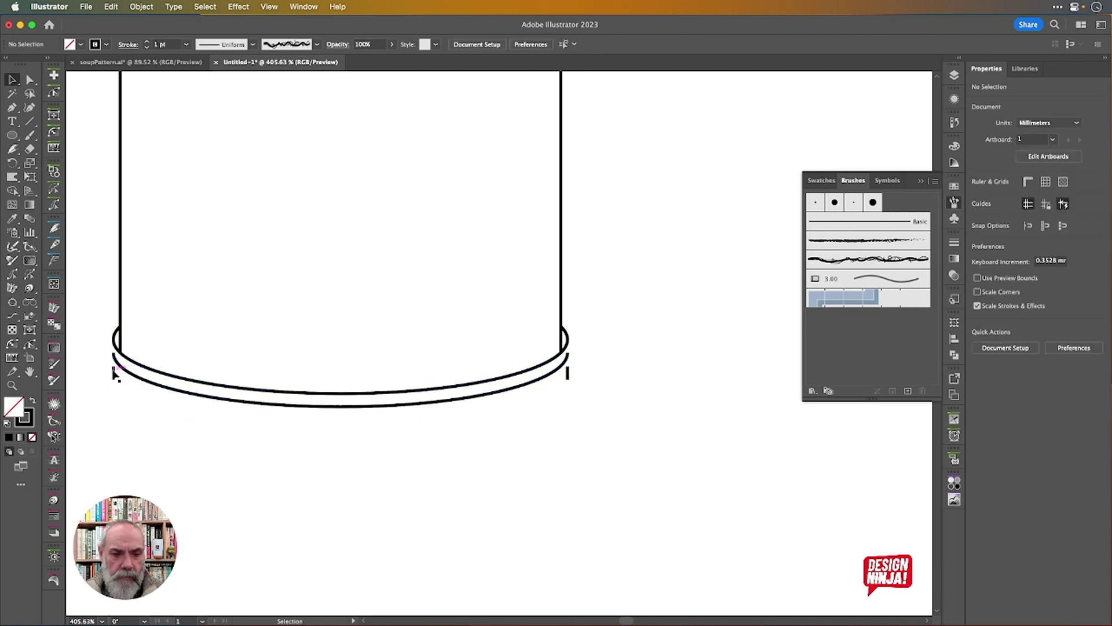
pyautogui.click(113, 374)
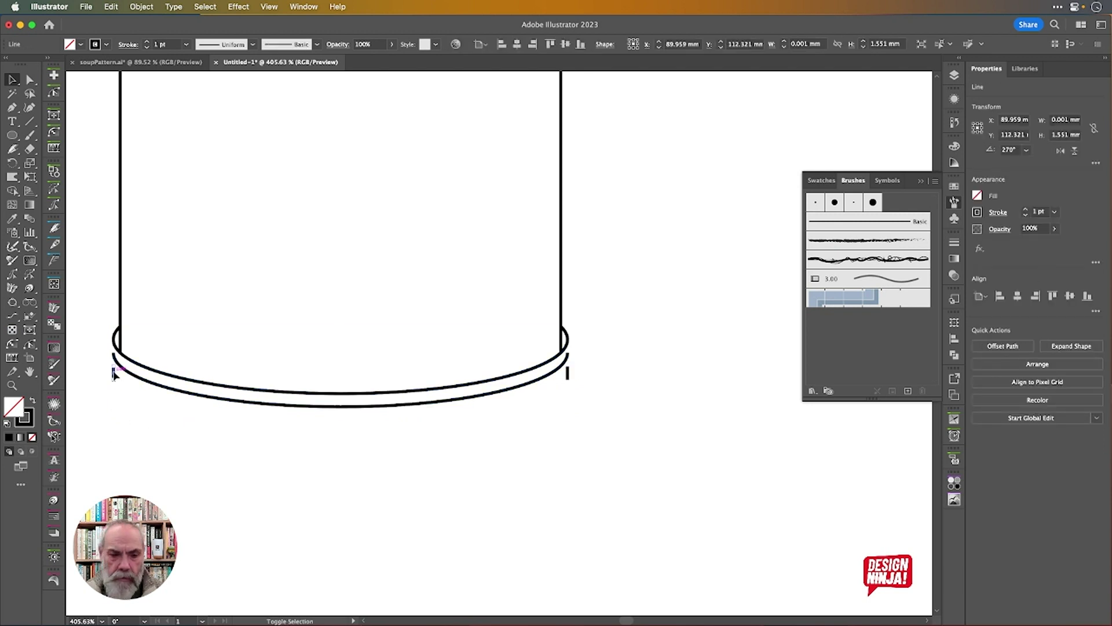
pyautogui.hotkey('shift', 'Up')
pyautogui.hotkey('shift', 'Up')
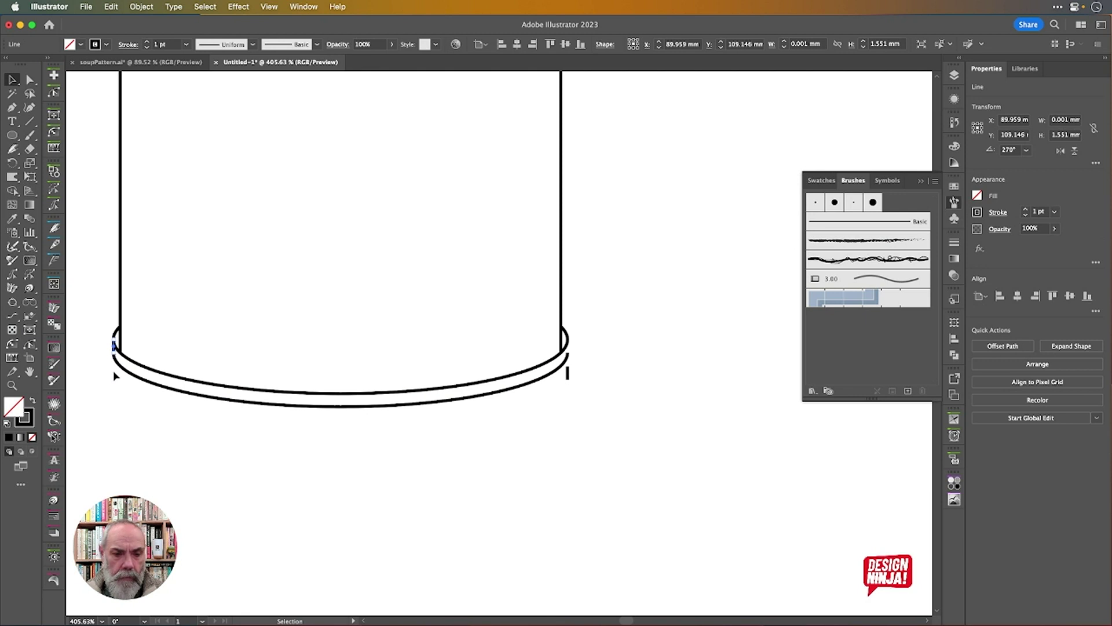
pyautogui.click(113, 370)
pyautogui.scroll(5, 101, 355)
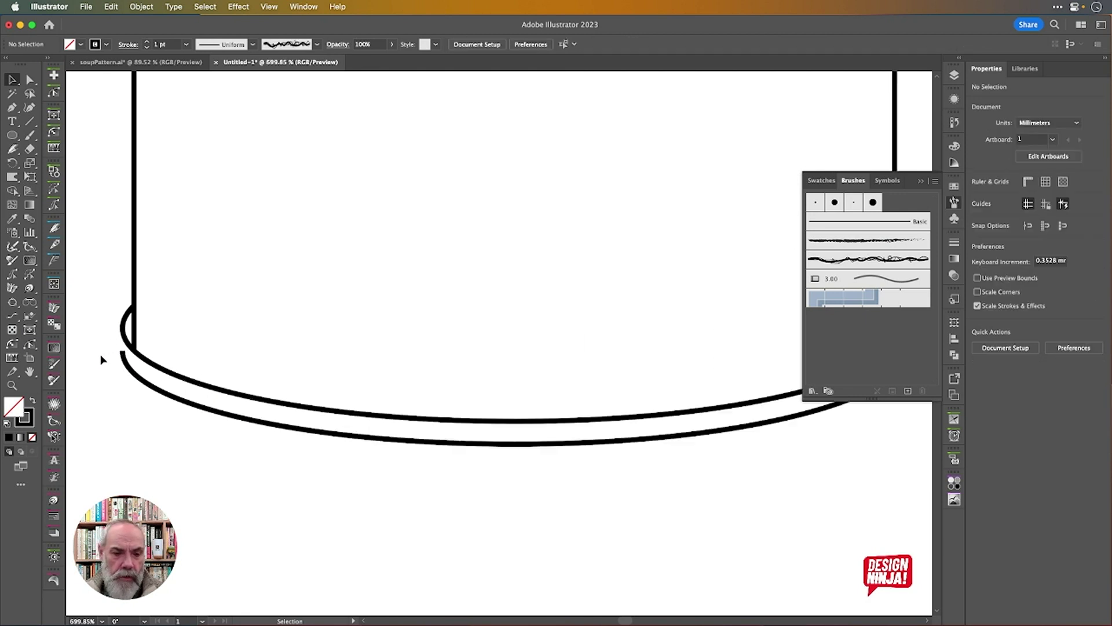
pyautogui.click(35, 304)
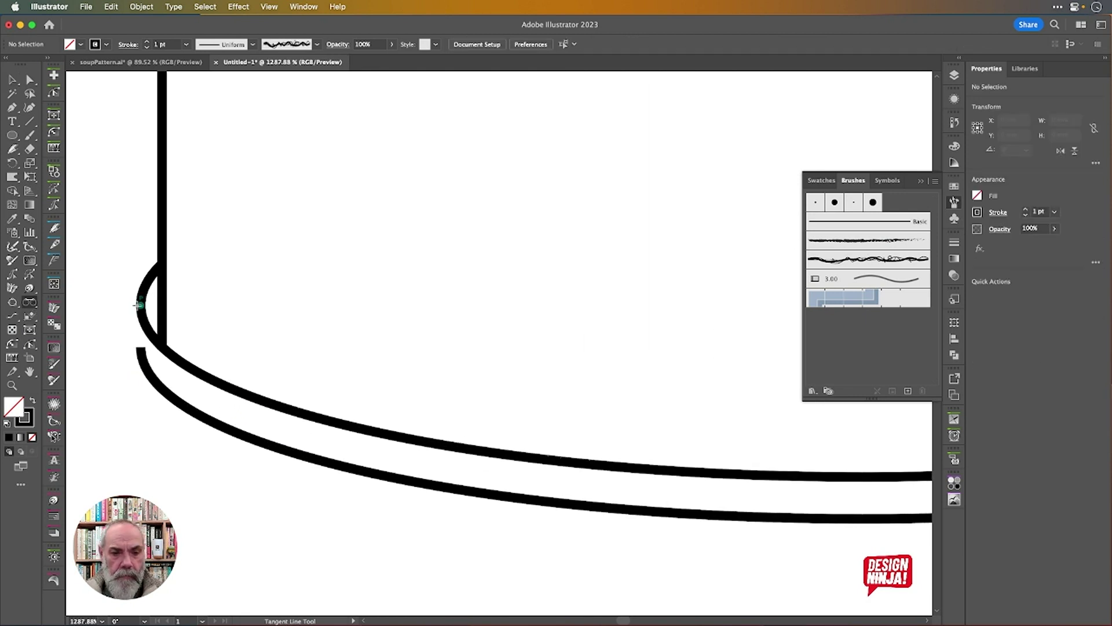
pyautogui.moveTo(141, 305); pyautogui.dragTo(141, 351)
# Add a Tangent Line joining the right ends of the base rim's curves and delete the old short line below it.
pyautogui.scroll(-5, 112, 371)
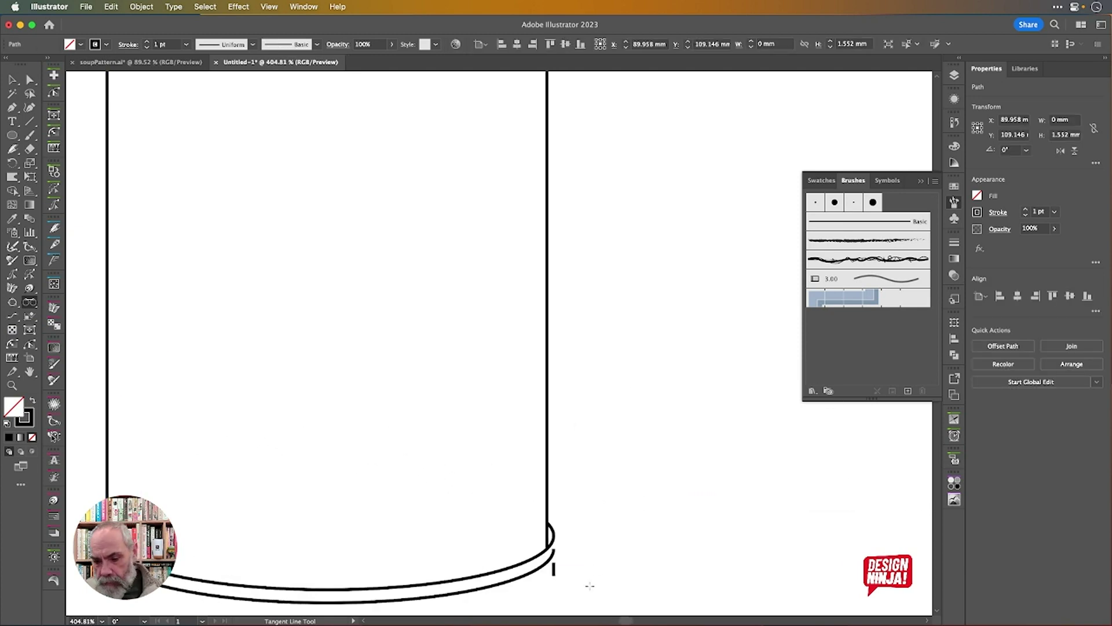
pyautogui.moveTo(554, 536); pyautogui.dragTo(555, 548)
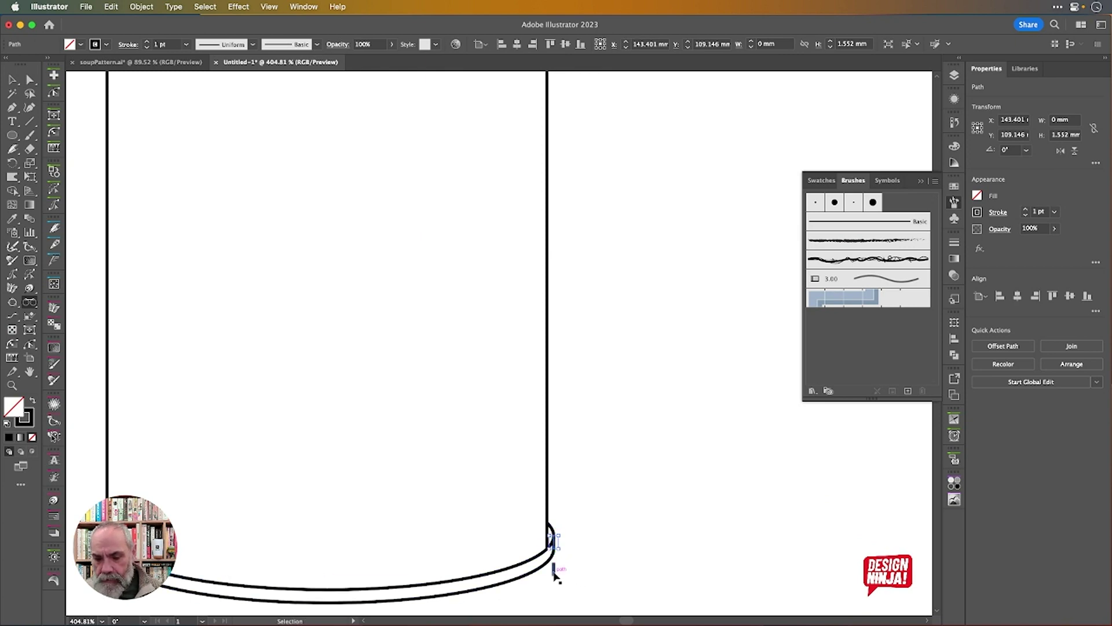
pyautogui.keyDown('super'); pyautogui.click(555, 570); pyautogui.keyUp('super')
pyautogui.press('Return')
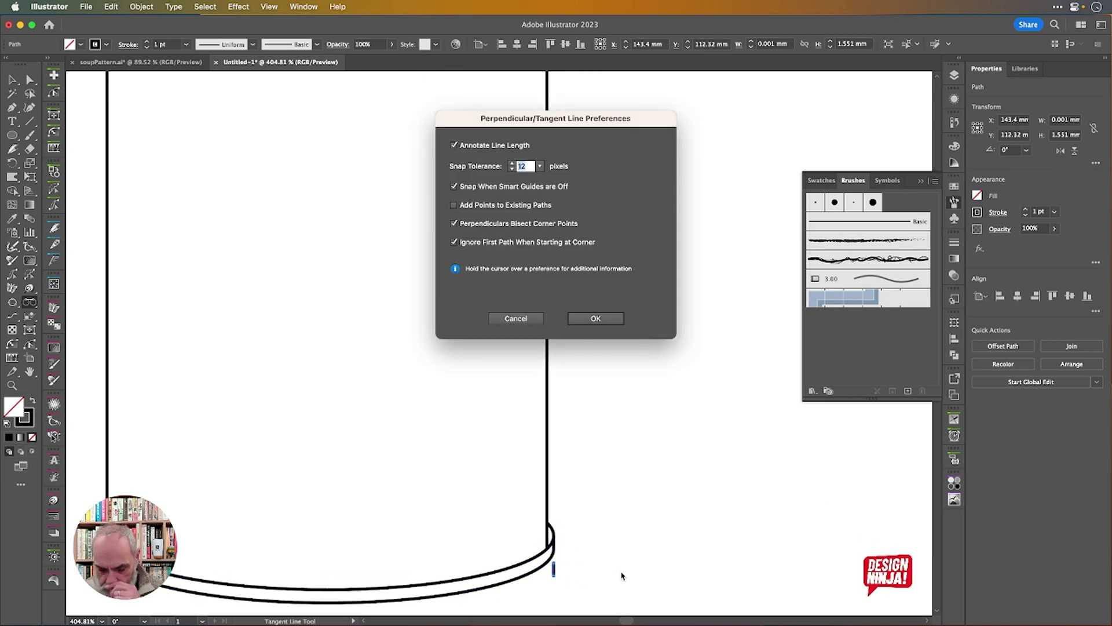
pyautogui.press('Escape')
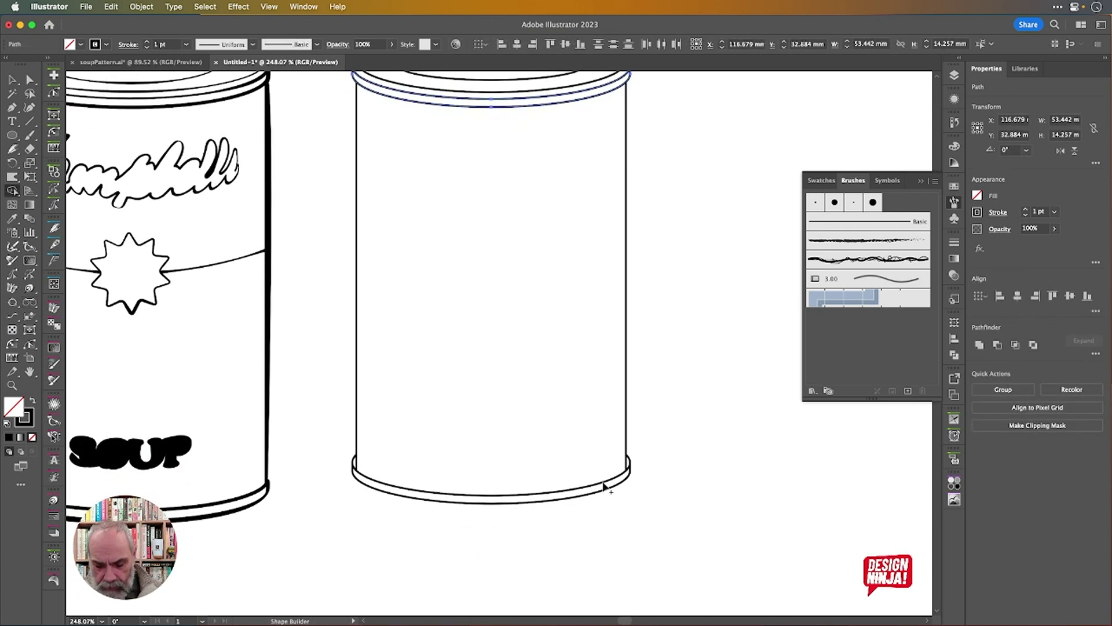
# Duplicate the base rim's upper curve about 0.9 mm above the original.
pyautogui.press('v')
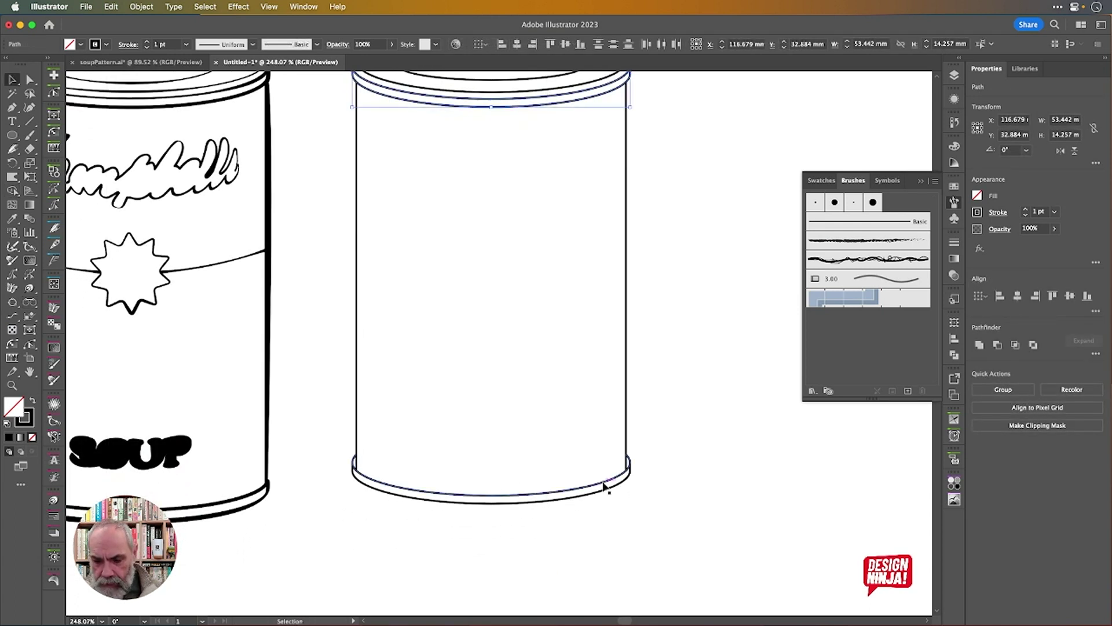
pyautogui.click(575, 493)
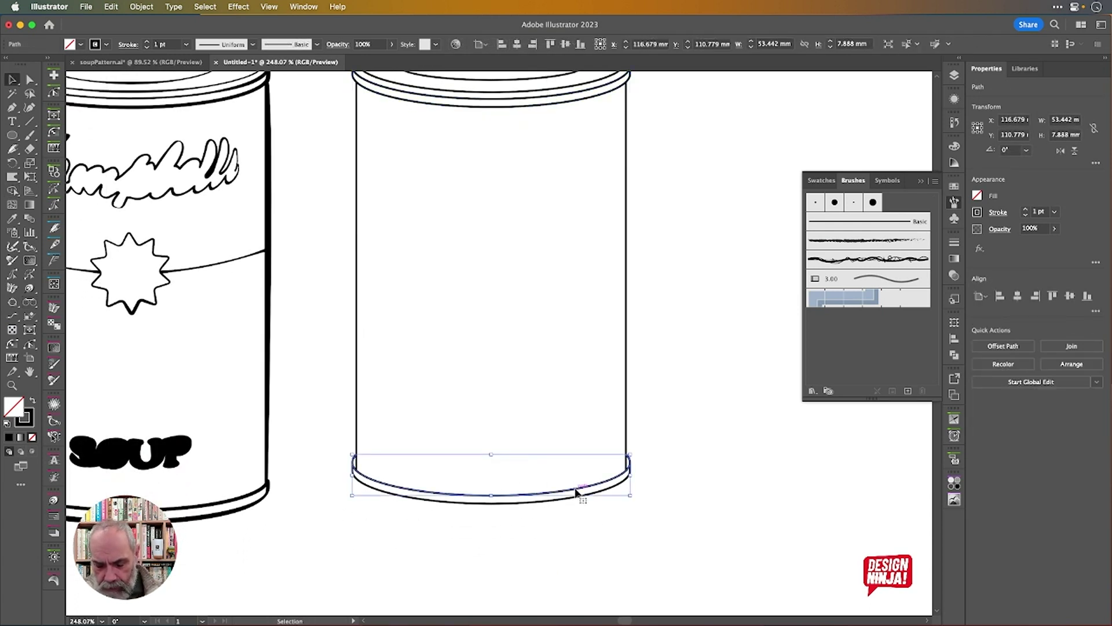
pyautogui.moveTo(575, 493); pyautogui.dragTo(578, 488)
pyautogui.scroll(5, 512, 533)
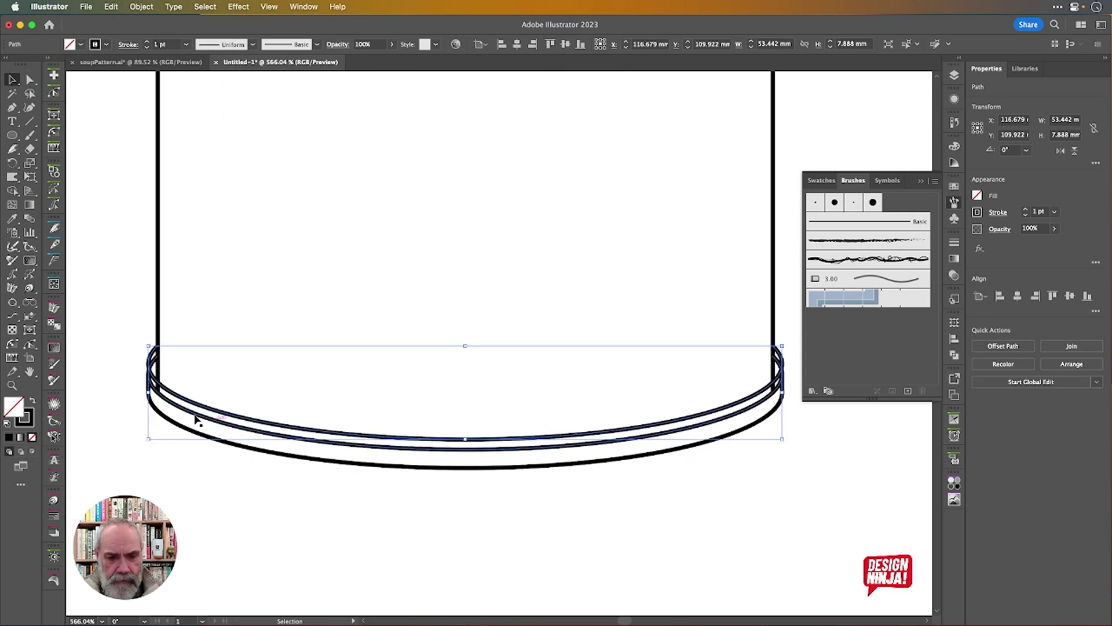
# Select the can body with the copied curve and erase the curve's ends outside the body with Shape Builder.
pyautogui.keyDown('shift'); pyautogui.click(160, 328); pyautogui.keyUp('shift')
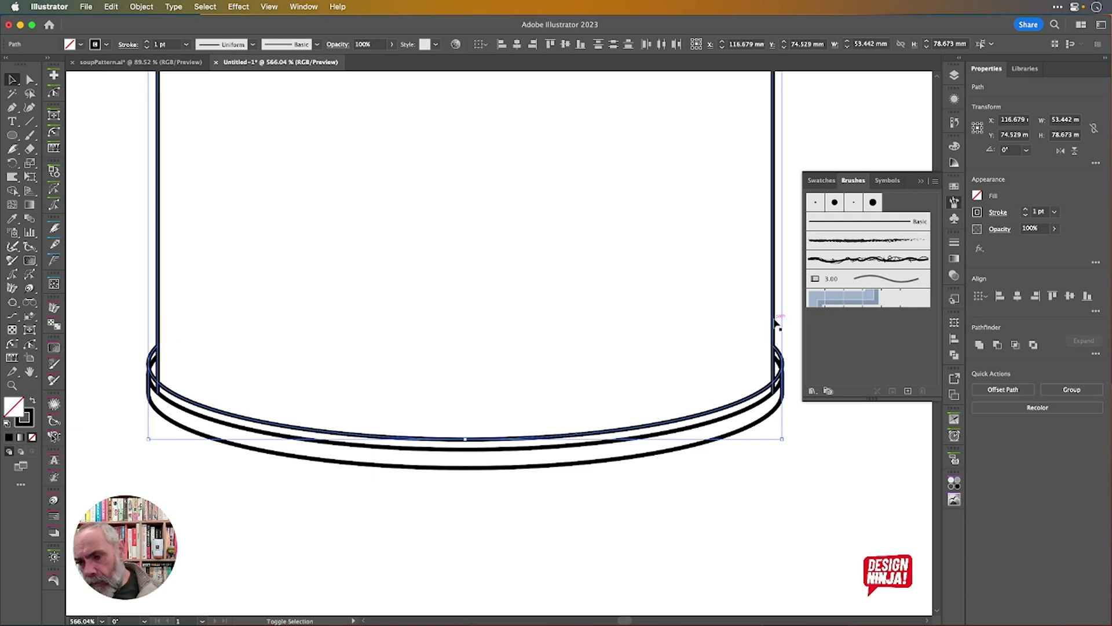
pyautogui.hotkey('shift', 'm')
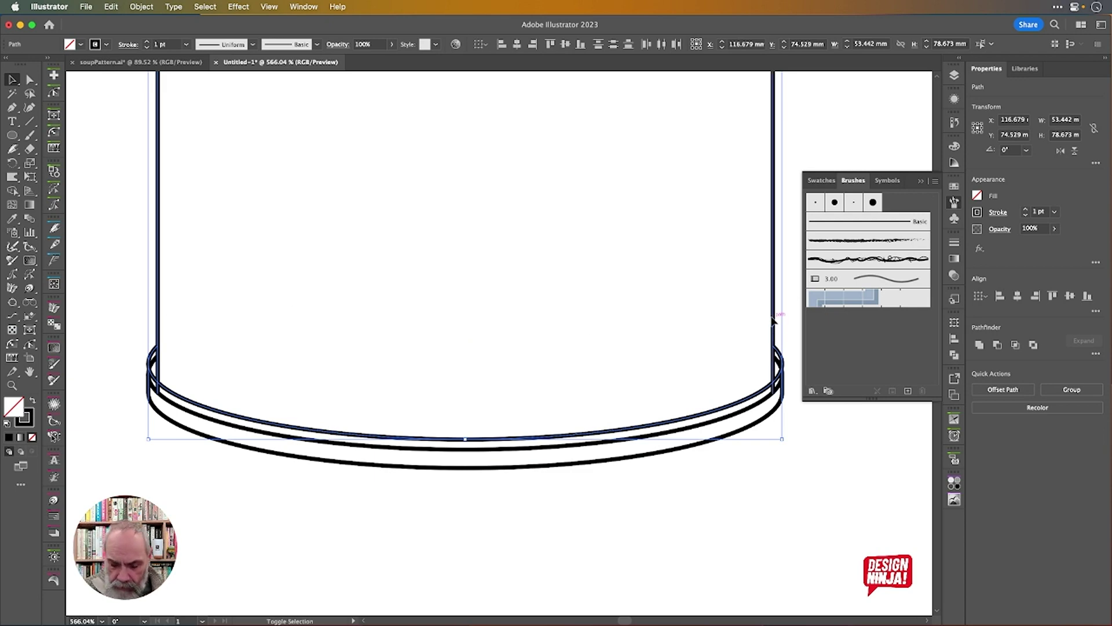
pyautogui.keyDown('alt'); pyautogui.click(151, 354); pyautogui.keyUp('alt')
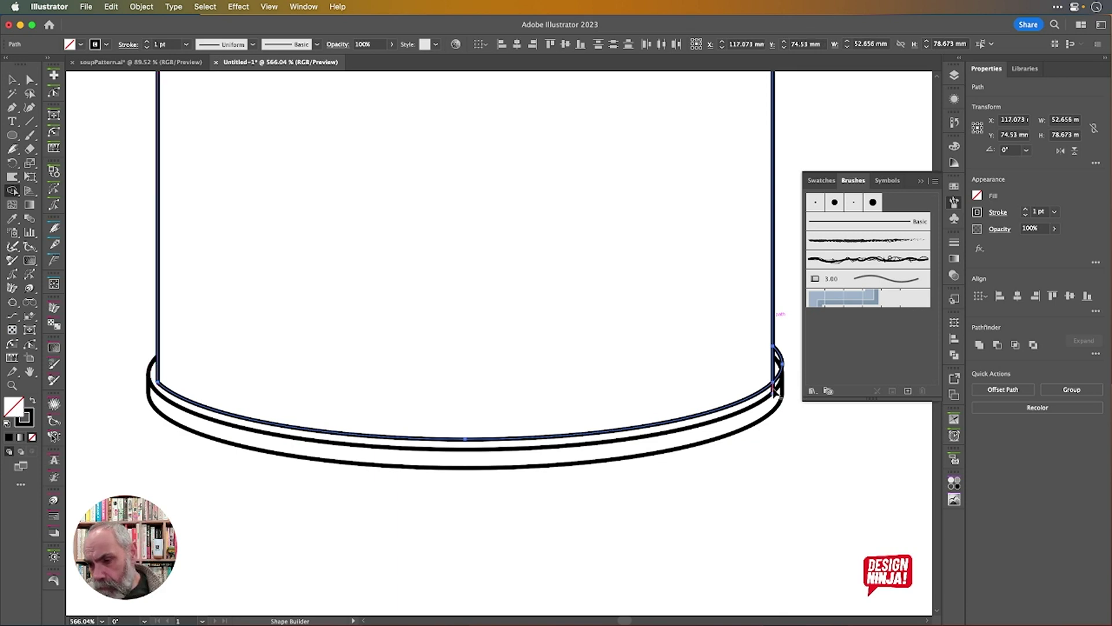
pyautogui.keyDown('alt'); pyautogui.click(780, 359); pyautogui.keyUp('alt')
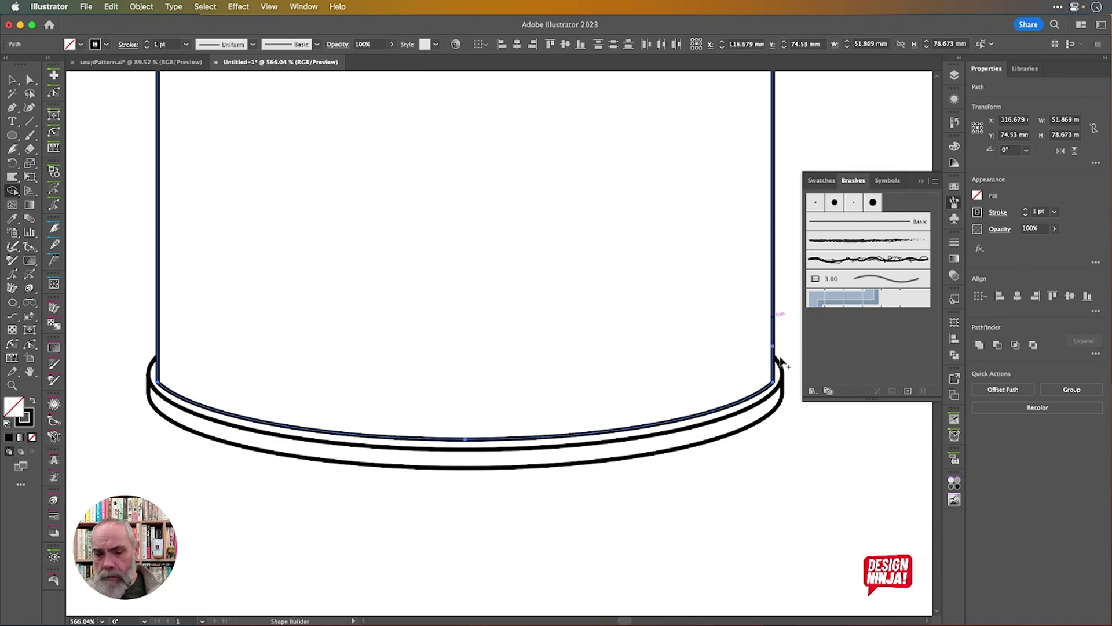
# Try to round only the can body's lower left corner with Direct Selection, and undo it.
pyautogui.scroll(-3, 781, 359)
pyautogui.hscroll(4, 781, 362)
pyautogui.scroll(1, 780, 362)
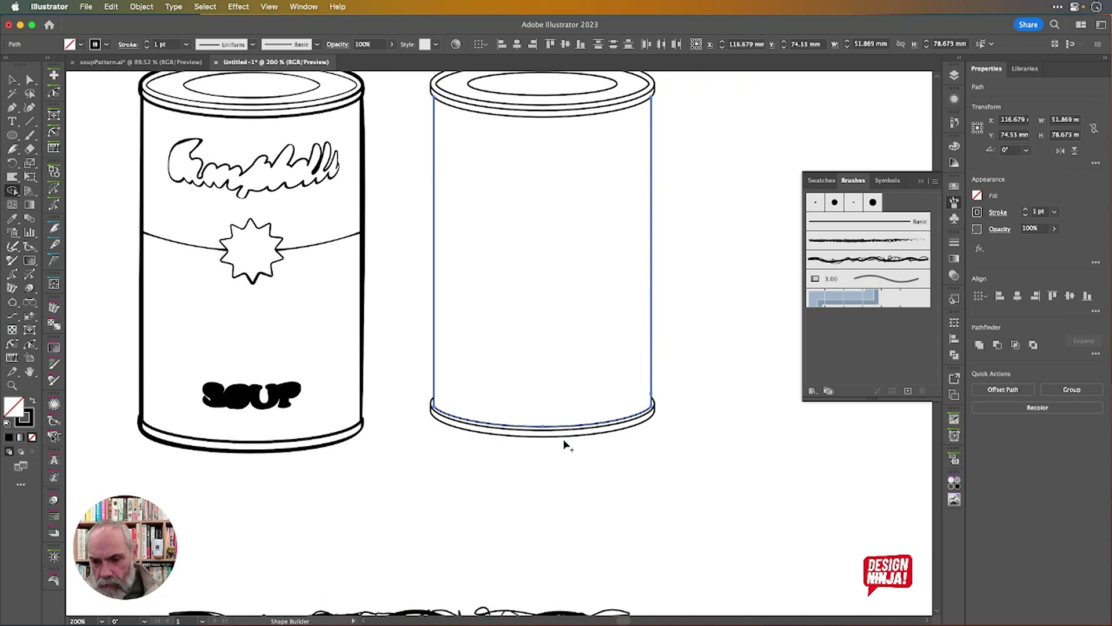
pyautogui.scroll(3, 563, 439)
pyautogui.hscroll(4, 563, 439)
pyautogui.scroll(1, 563, 439)
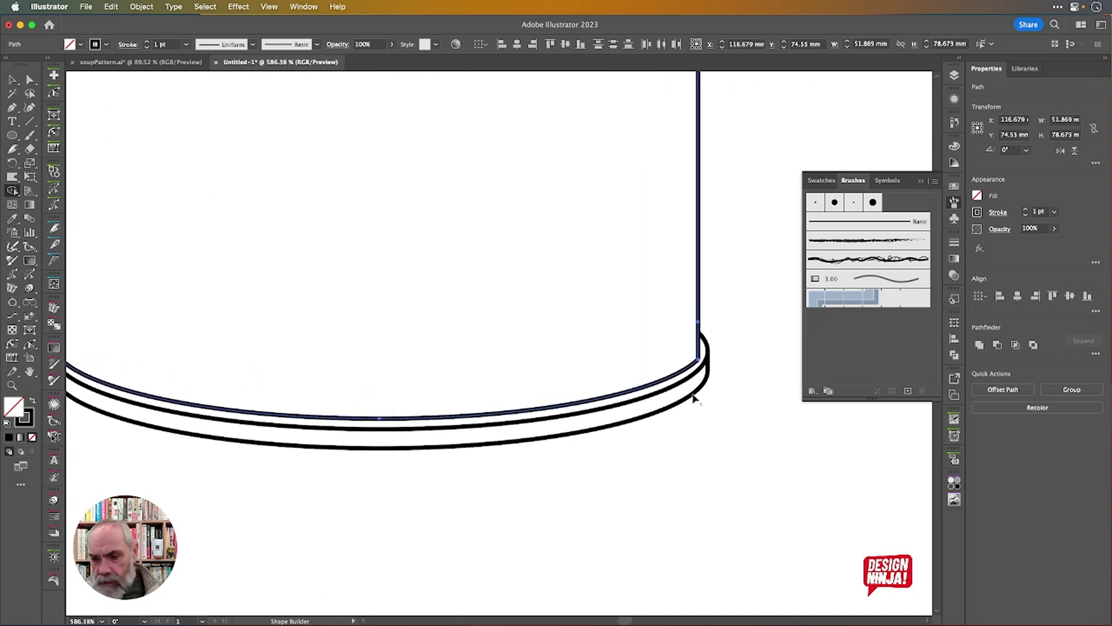
pyautogui.press('a')
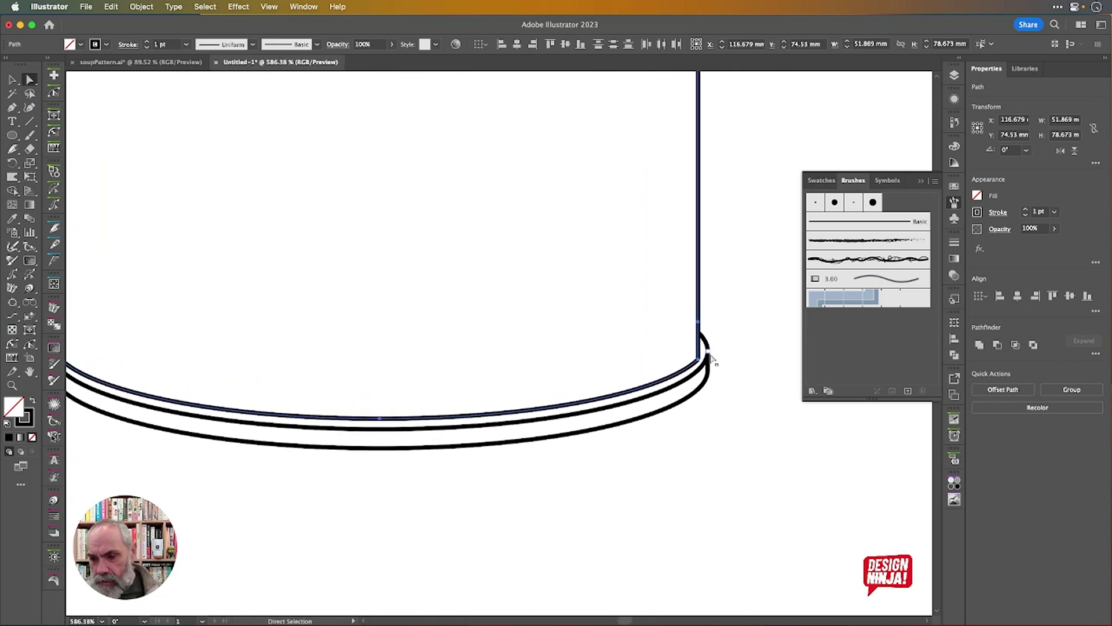
pyautogui.click(780, 373)
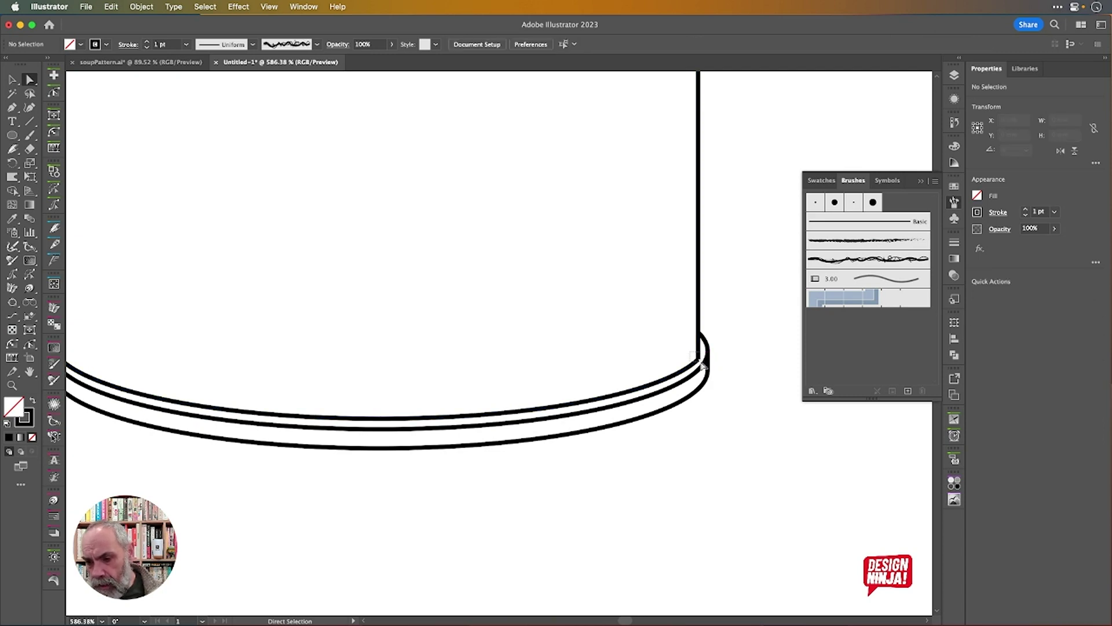
pyautogui.click(700, 363)
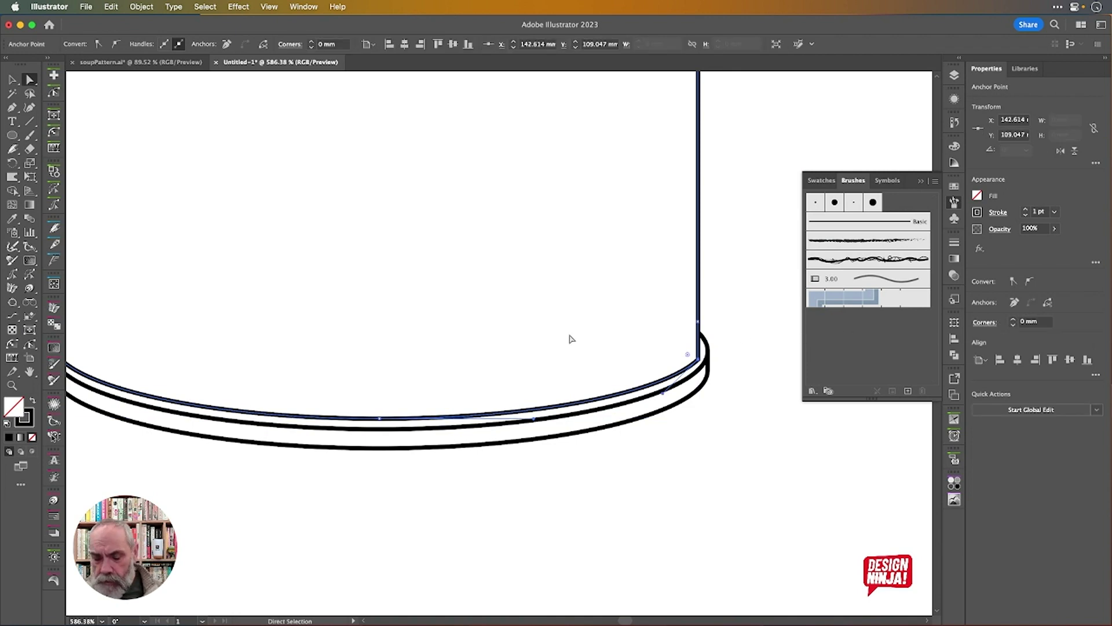
pyautogui.hscroll(-5, 570, 339)
pyautogui.moveTo(241, 347); pyautogui.dragTo(226, 361)
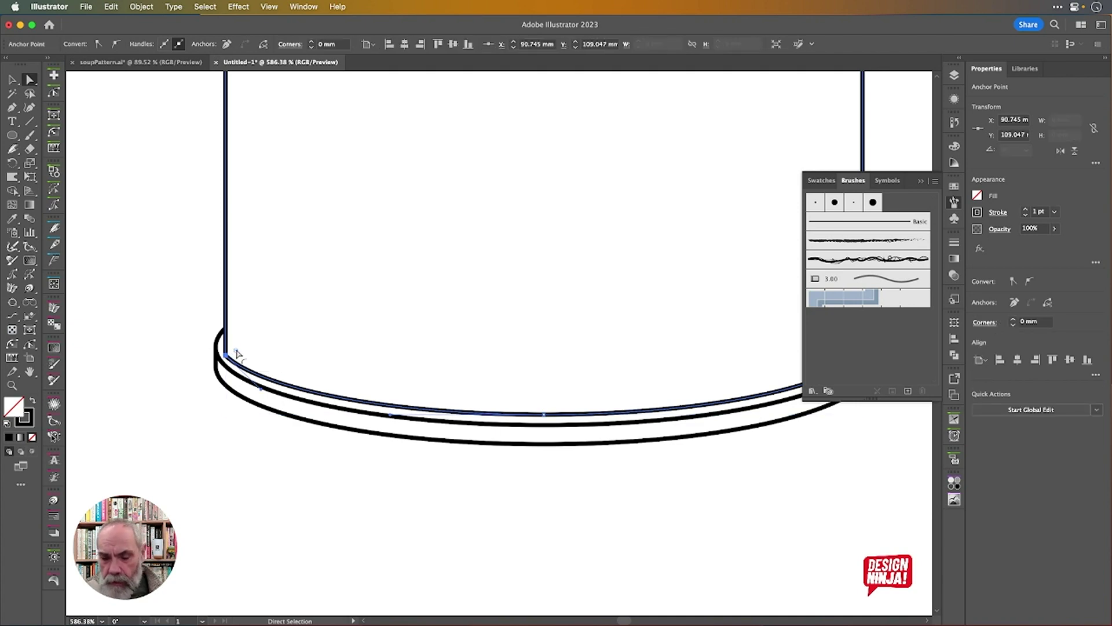
pyautogui.moveTo(236, 352); pyautogui.dragTo(243, 349)
pyautogui.press('super+z')
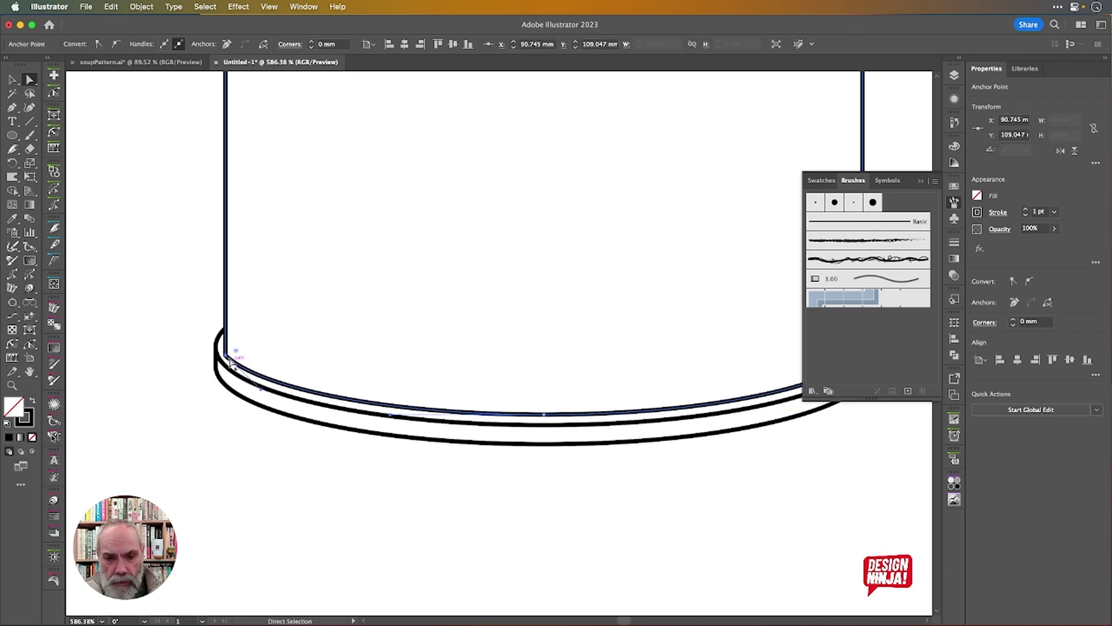
# Round both lower corners of the can body by about 1.57 mm and deselect.
pyautogui.hscroll(5, 367, 372)
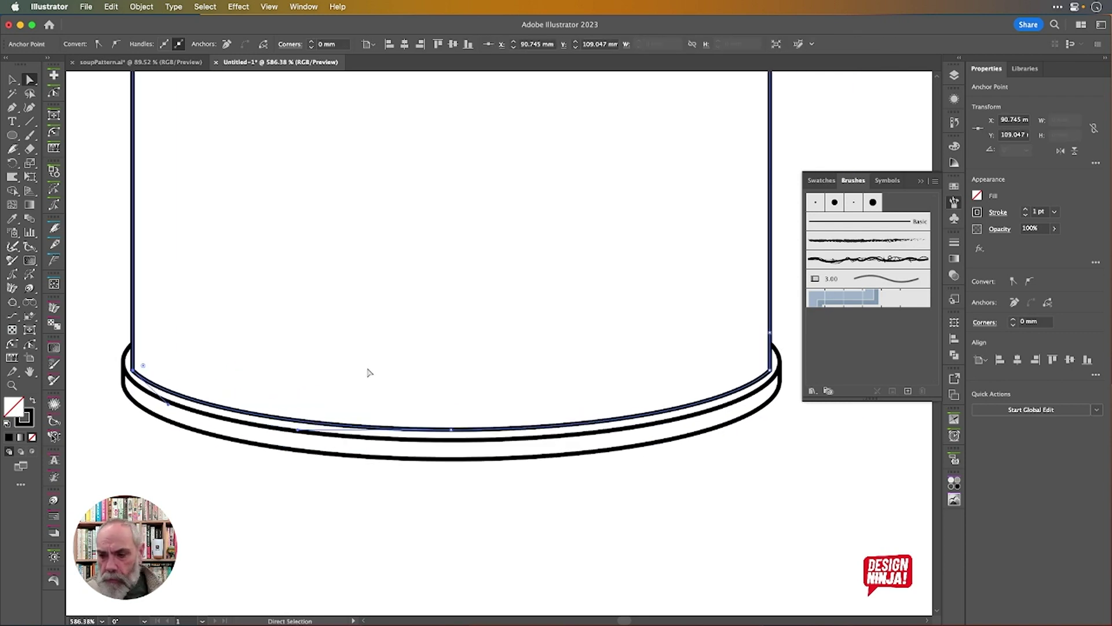
pyautogui.keyDown('shift'); pyautogui.click(770, 371); pyautogui.keyUp('shift')
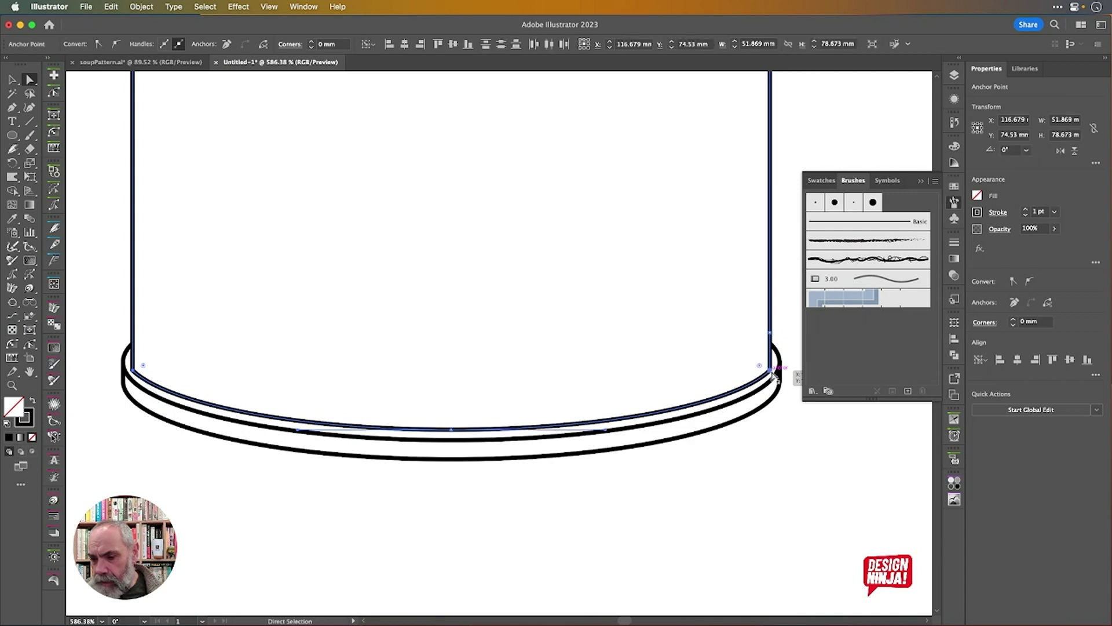
pyautogui.moveTo(759, 368); pyautogui.dragTo(752, 364)
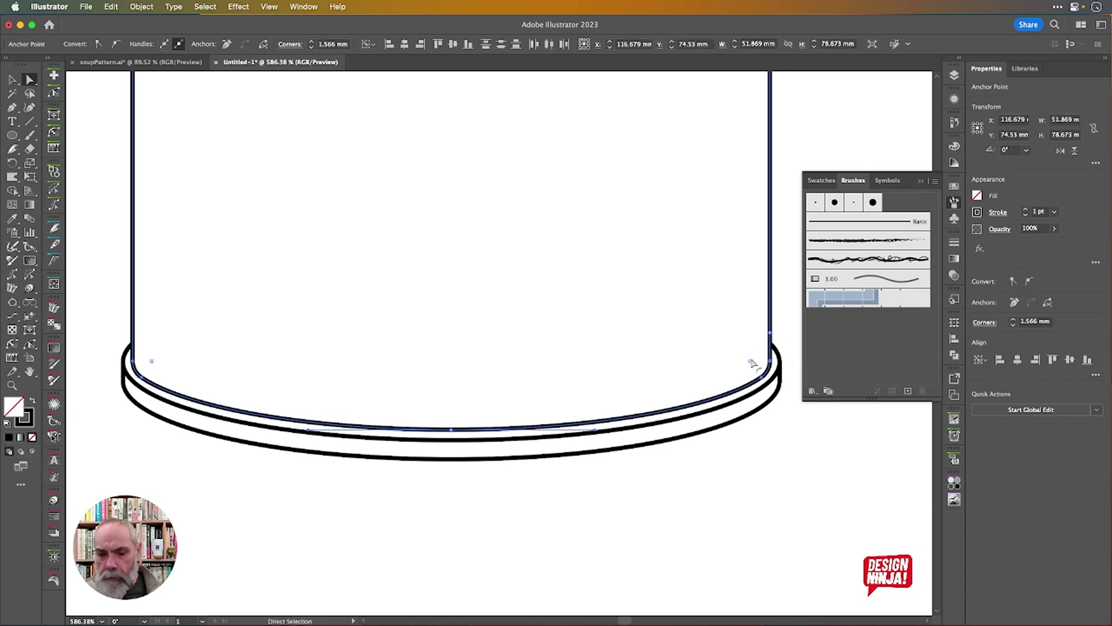
pyautogui.click(670, 558)
pyautogui.scroll(-8, 669, 558)
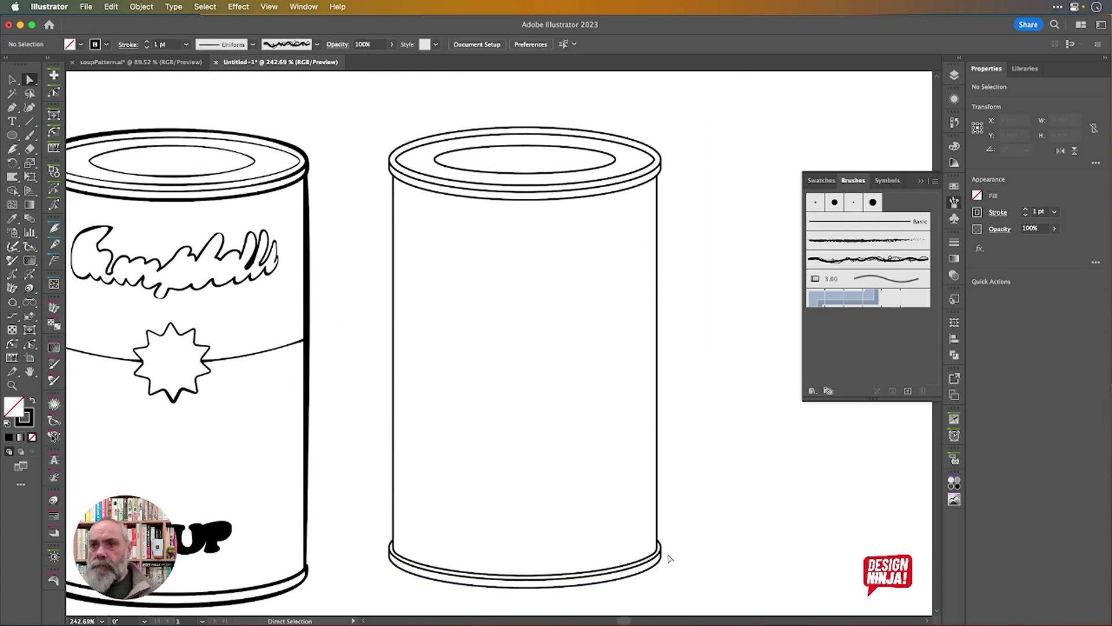
# Draw a 10-pointed star about 17.5 mm wide and 18.4 mm high in the middle of the new can's body.
pyautogui.scroll(-2, 720, 412)
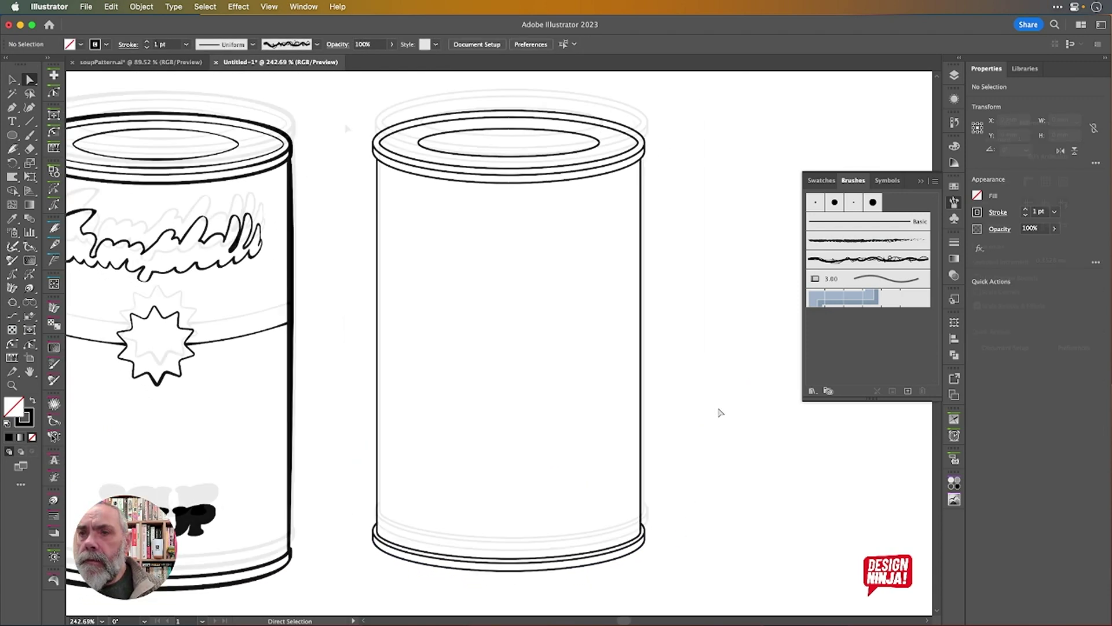
pyautogui.press('v')
pyautogui.scroll(-5, 346, 125)
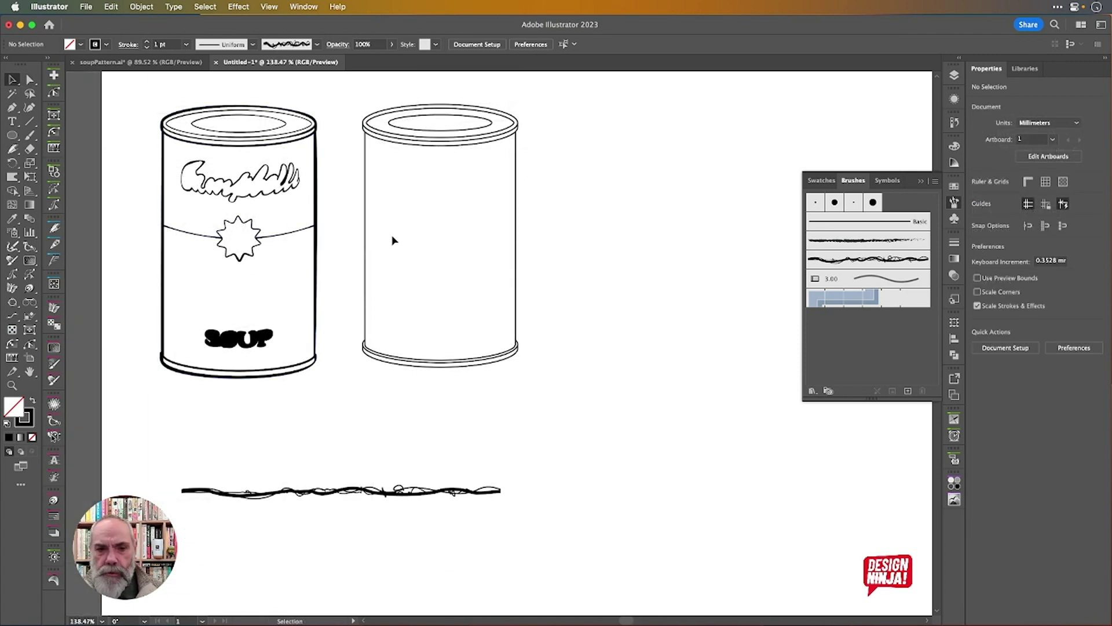
pyautogui.click(12, 136)
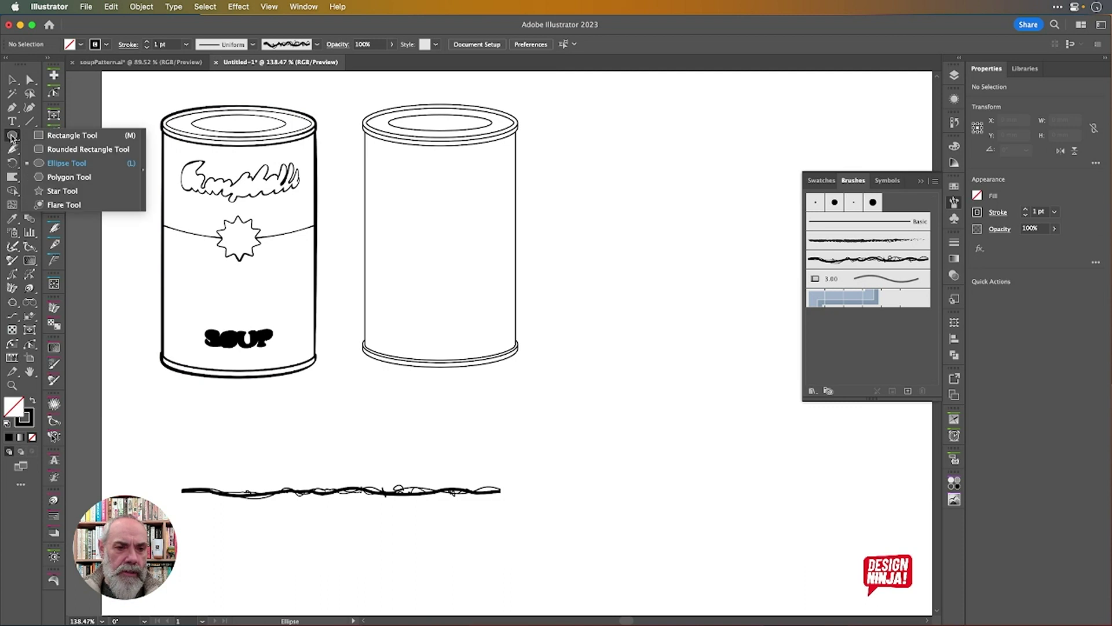
pyautogui.click(60, 191)
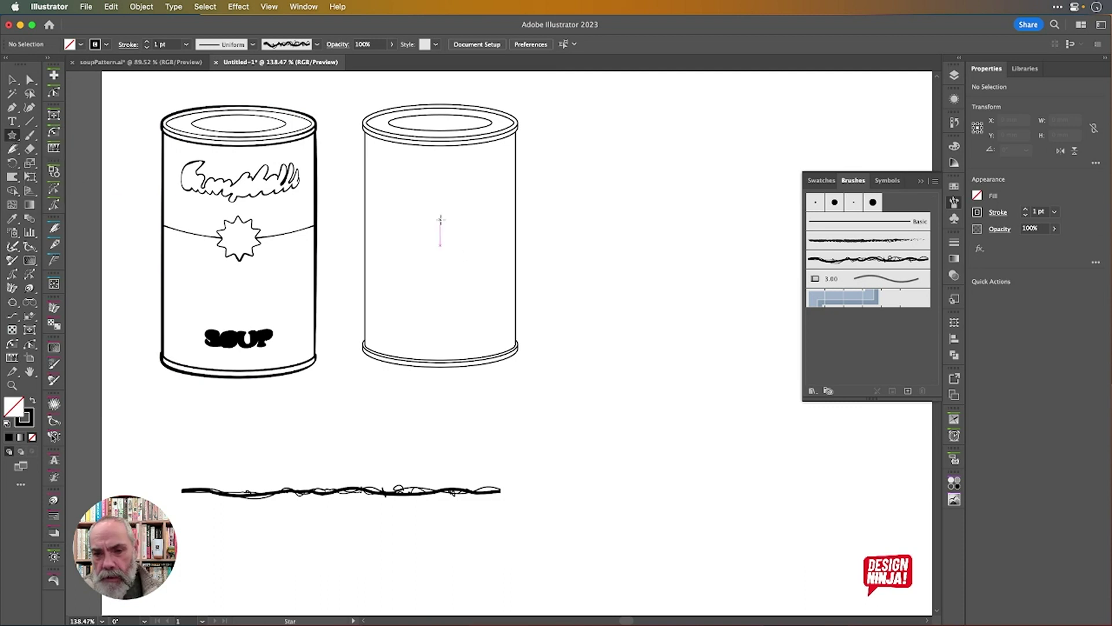
pyautogui.moveTo(440, 231); pyautogui.dragTo(440, 258)
pyautogui.press('Up')
pyautogui.press('Up')
pyautogui.press('Up')
pyautogui.press('Up')
pyautogui.press('Up')
pyautogui.press('Up')
pyautogui.press('Up')
pyautogui.press('Up')
pyautogui.press('Up')
pyautogui.press('Down')
pyautogui.press('Down')
pyautogui.press('Down')
pyautogui.press('Down')
pyautogui.press('Down')
pyautogui.press('Down')
pyautogui.press('Down')
pyautogui.press('Down')
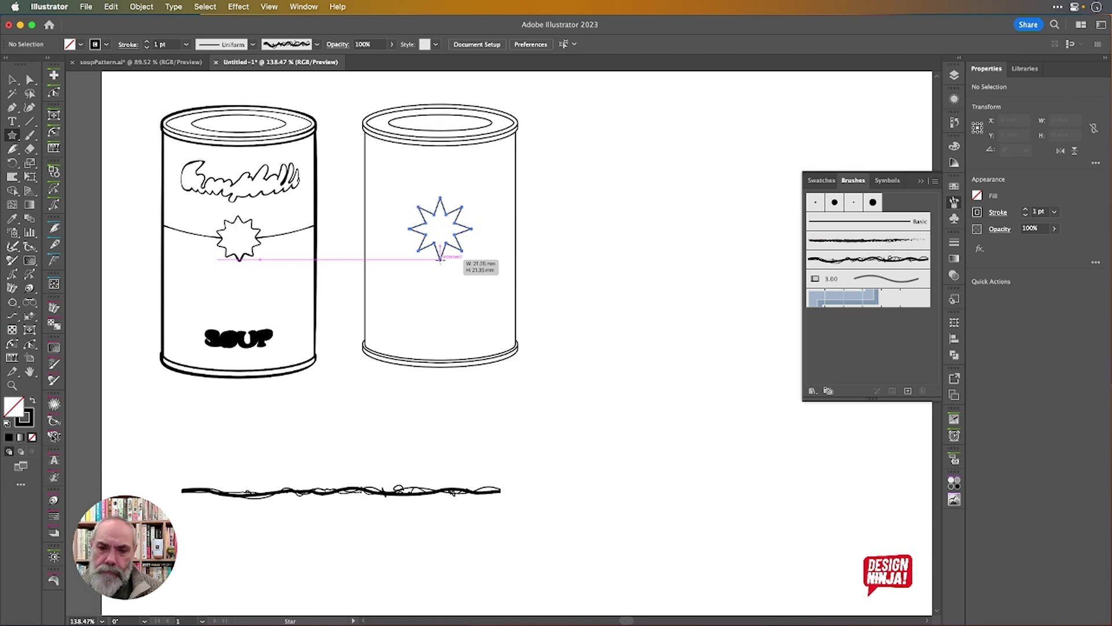
pyautogui.moveTo(440, 258); pyautogui.dragTo(467, 229)
pyautogui.press('Up')
pyautogui.press('Up')
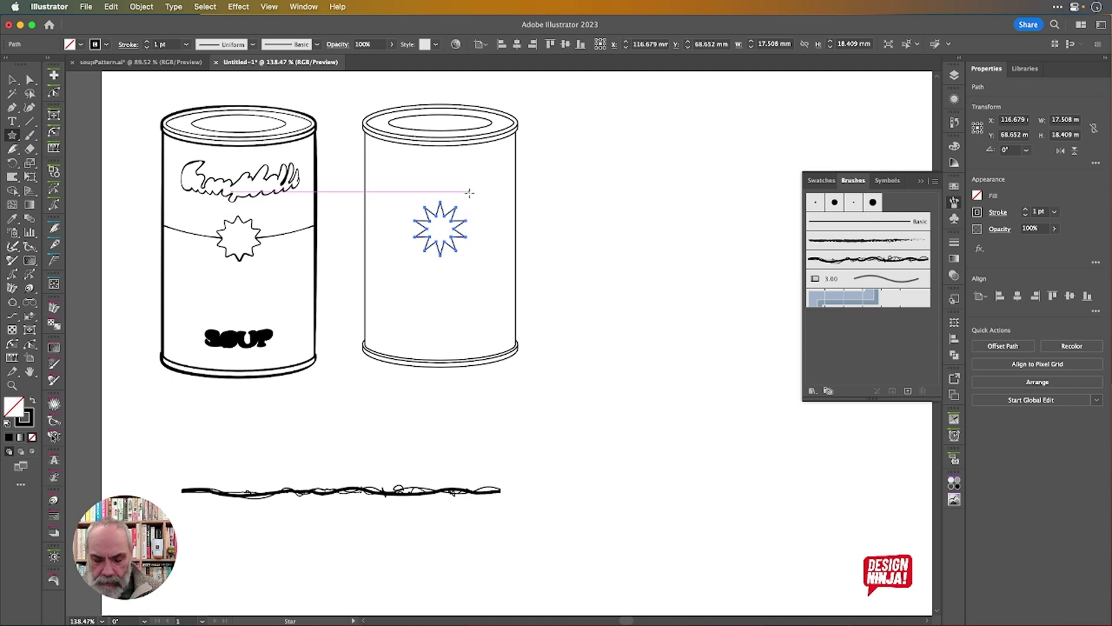
# Rotate the star to 270° and move it down about 0.7 mm.
pyautogui.press('v')
pyautogui.moveTo(470, 196); pyautogui.dragTo(477, 245)
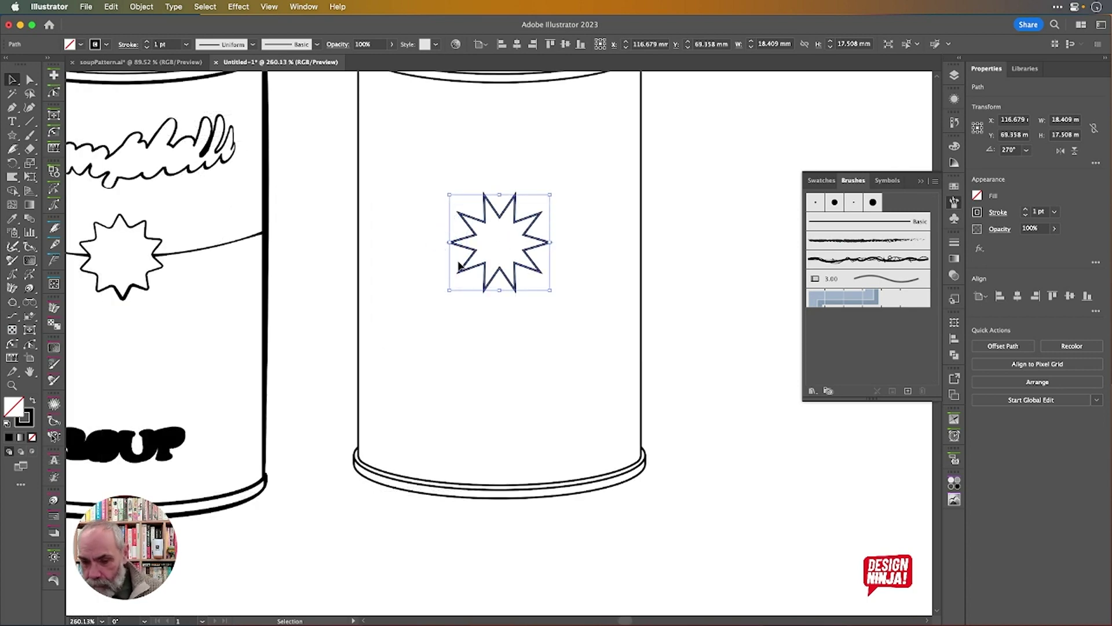
pyautogui.press('l')
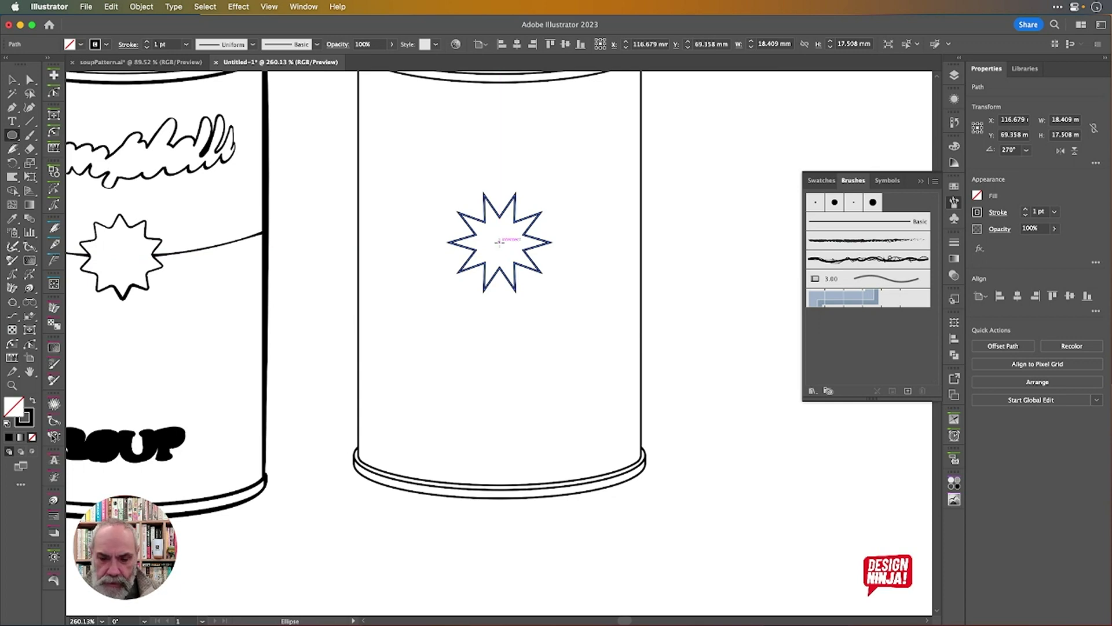
pyautogui.moveTo(499, 243); pyautogui.dragTo(638, 238)
pyautogui.press('super+z')
# Draw a horizontal line across the can body through the star's centre and remove its portion inside the star with Shape Builder.
pyautogui.press('\\')
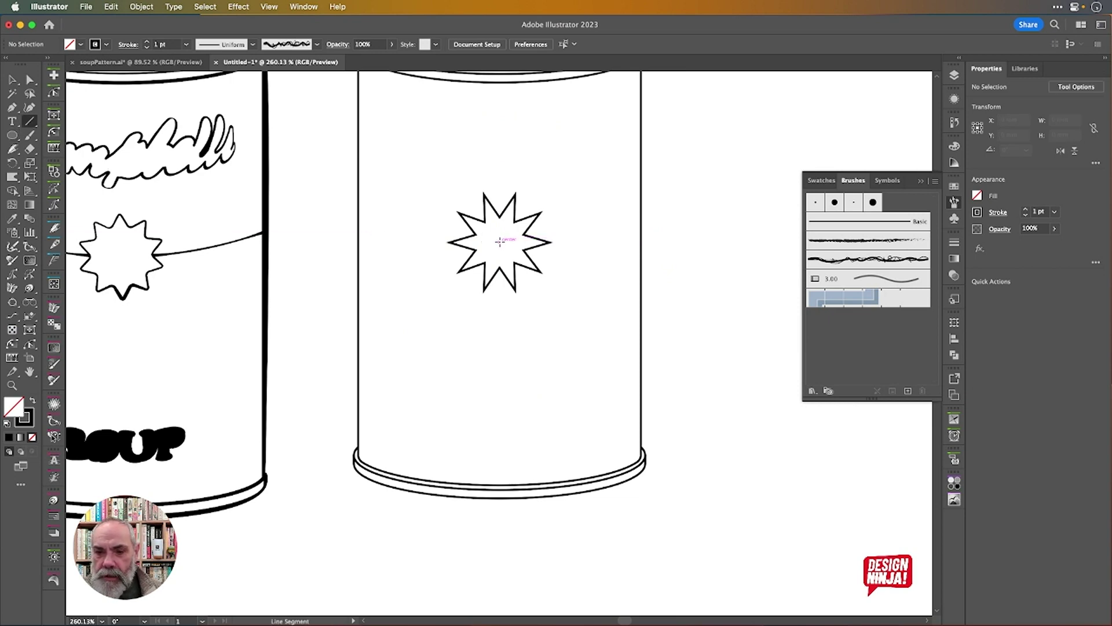
pyautogui.moveTo(500, 241); pyautogui.dragTo(641, 242)
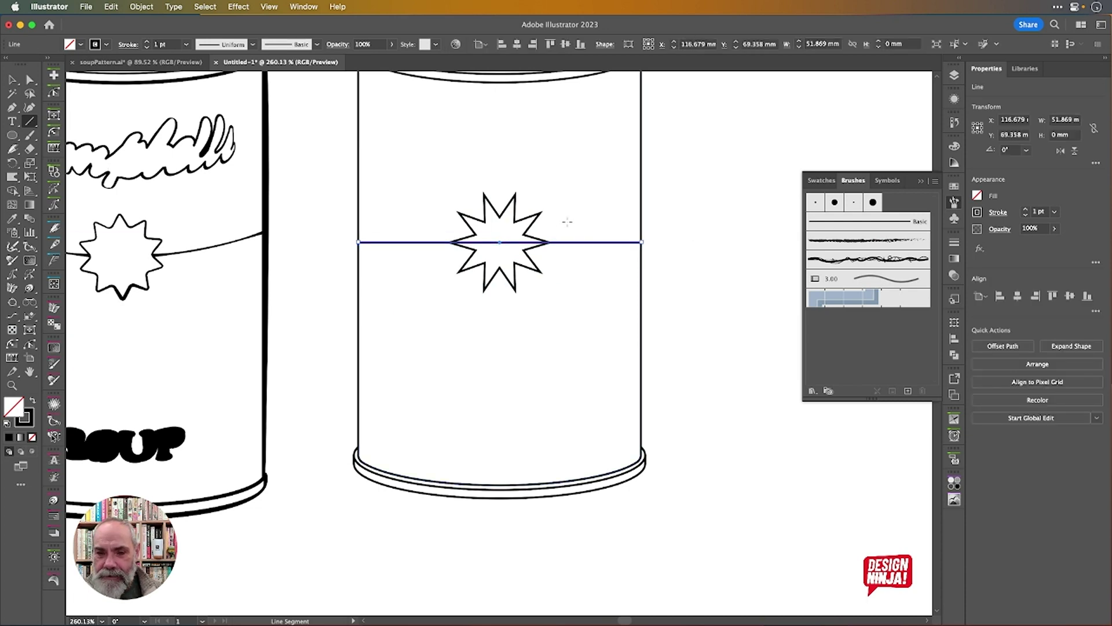
pyautogui.press('super+a')
pyautogui.hotkey('shift', 'm')
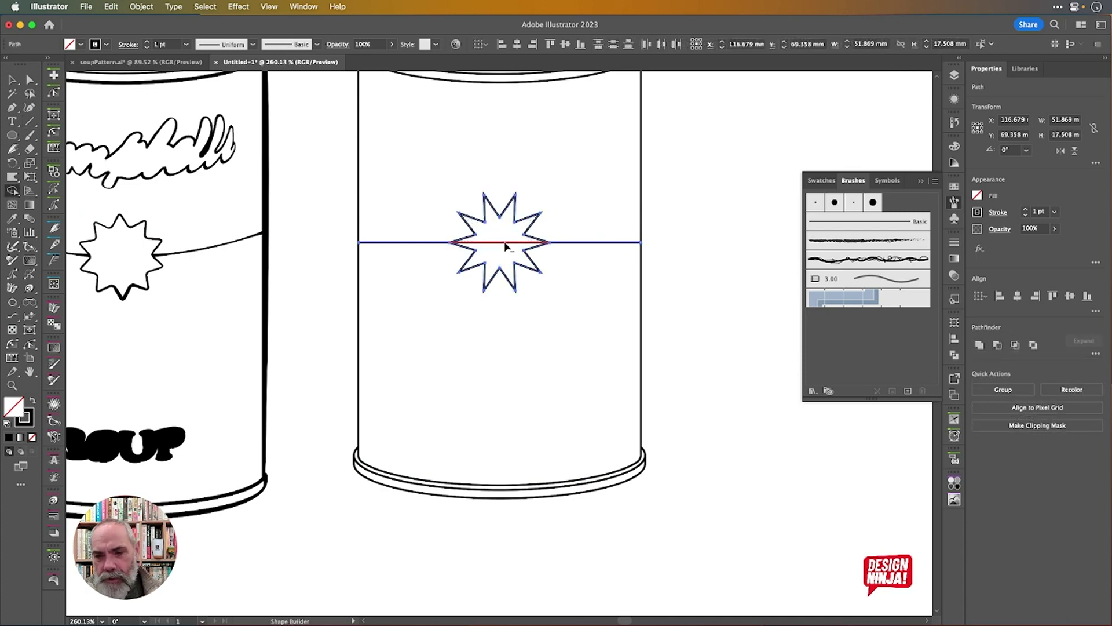
pyautogui.keyDown('alt'); pyautogui.click(505, 244); pyautogui.keyUp('alt')
pyautogui.scroll(-3, 505, 246)
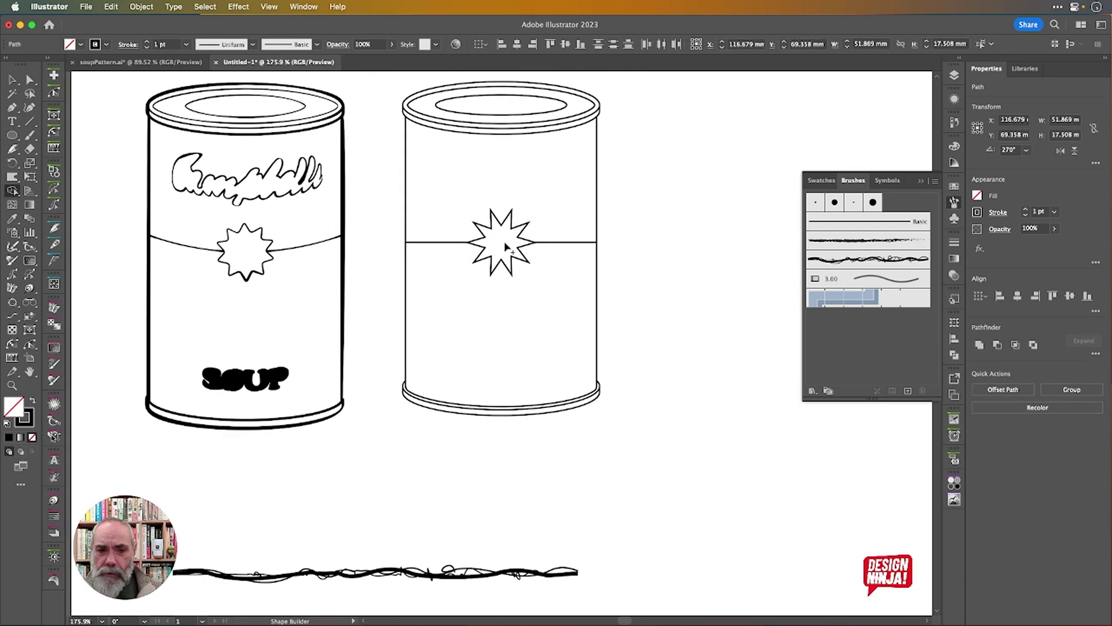
# Copy the brand lettering out of the first can's group and place the copy in the empty space beside the new can.
pyautogui.click(13, 80)
pyautogui.click(252, 183)
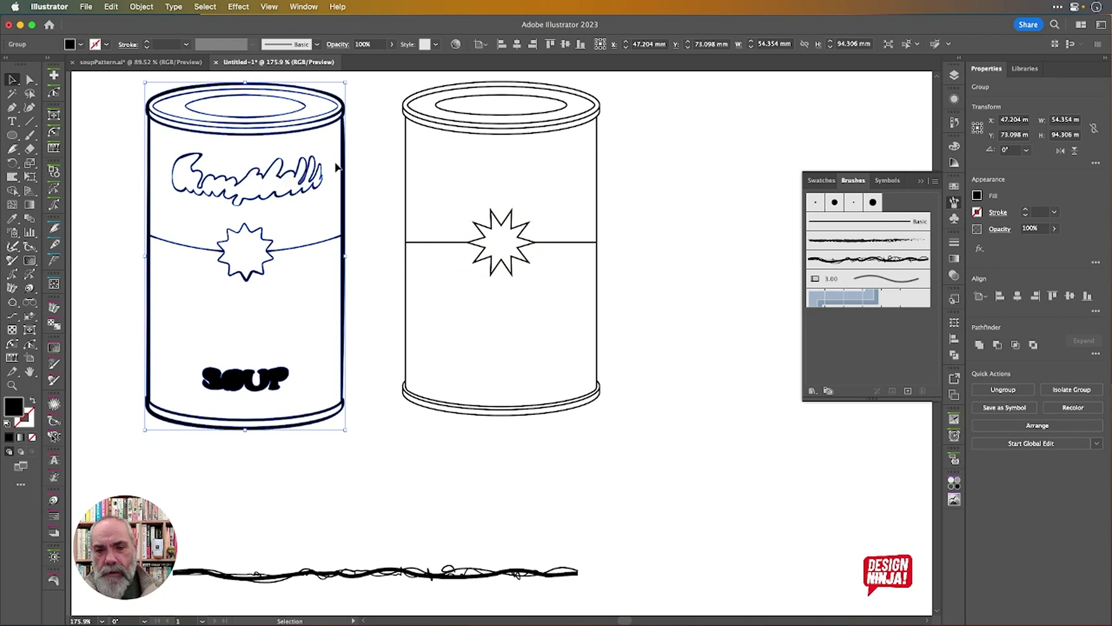
pyautogui.click(371, 174)
pyautogui.doubleClick(276, 173)
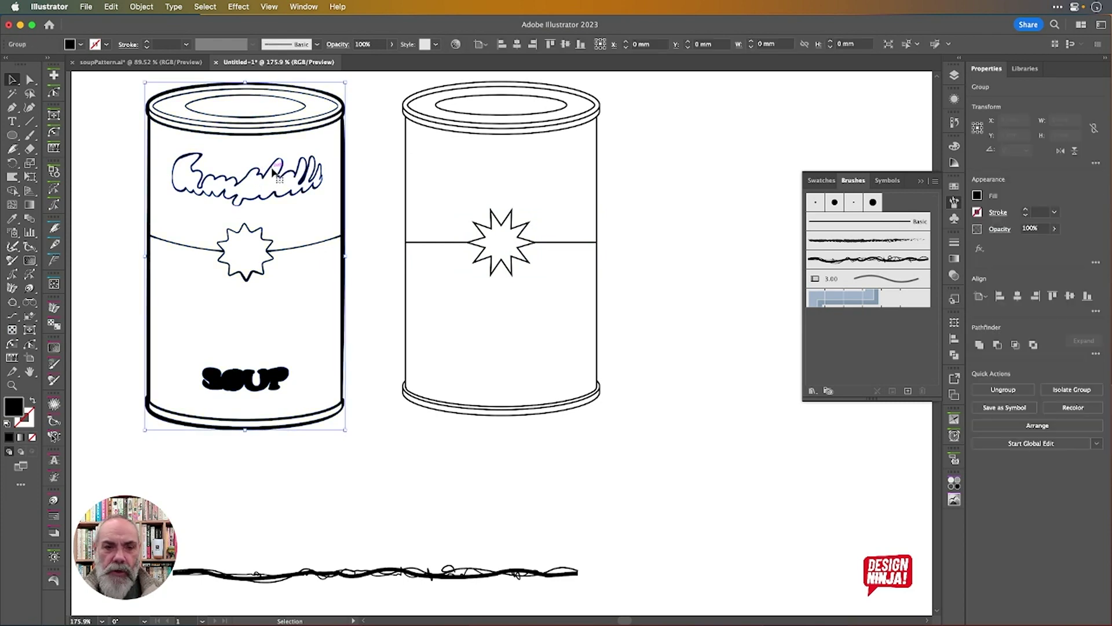
pyautogui.click(276, 173)
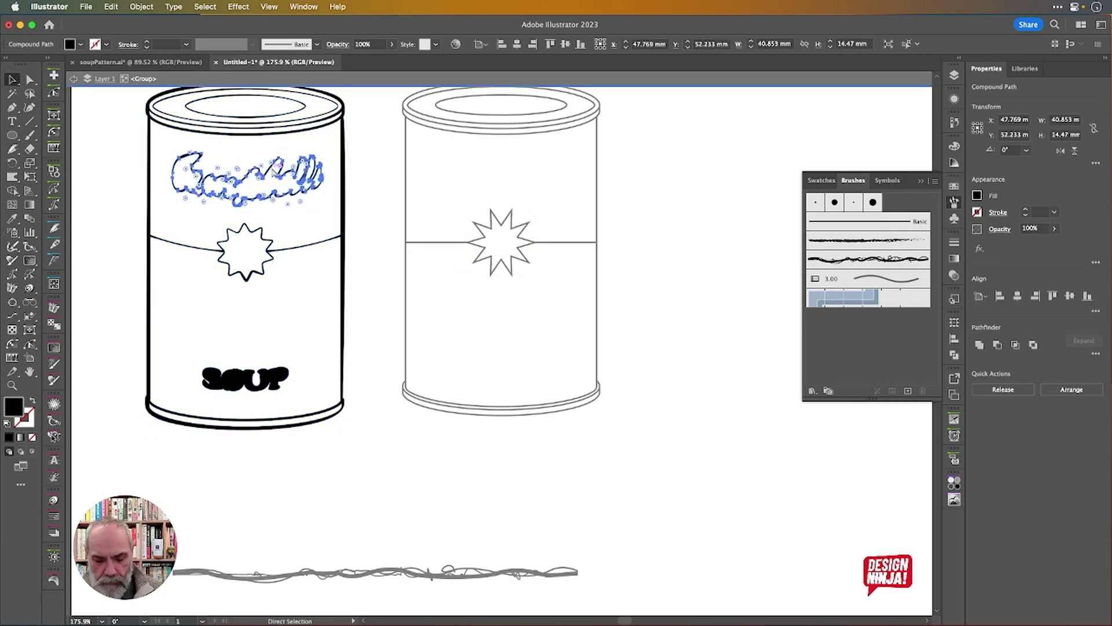
pyautogui.click(370, 172)
pyautogui.doubleClick(370, 168)
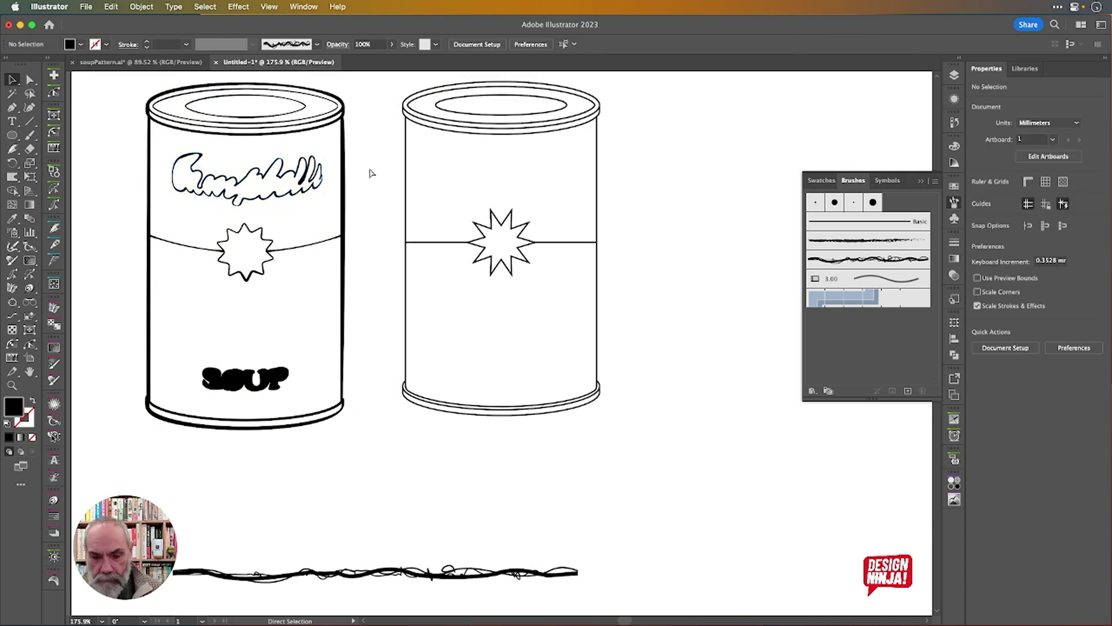
pyautogui.press('cmd+v')
pyautogui.moveTo(510, 341); pyautogui.dragTo(713, 174)
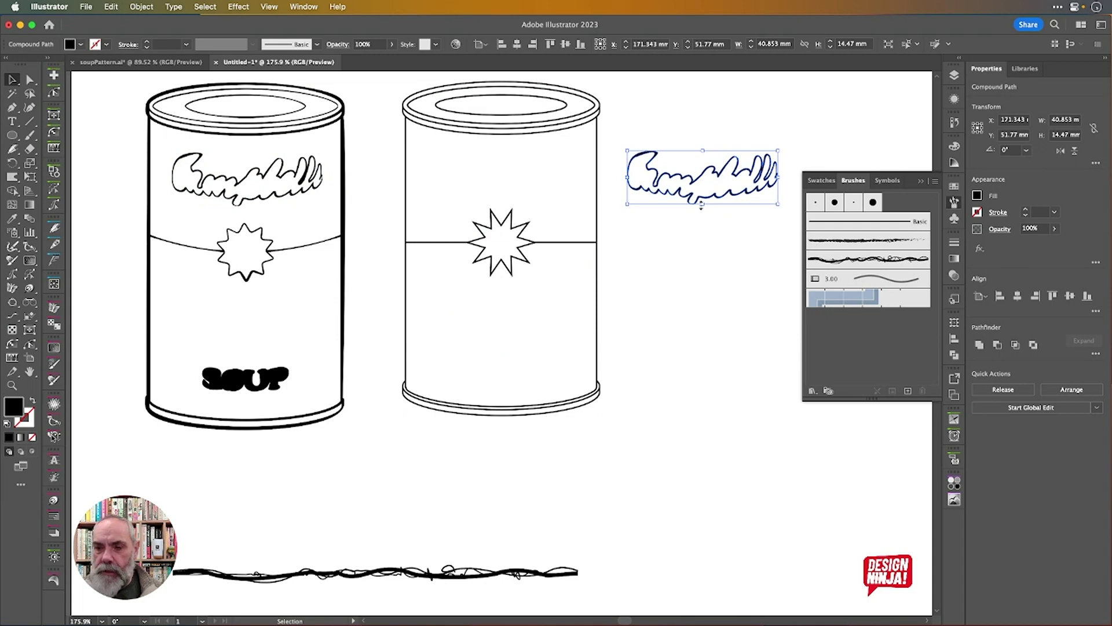
pyautogui.click(636, 343)
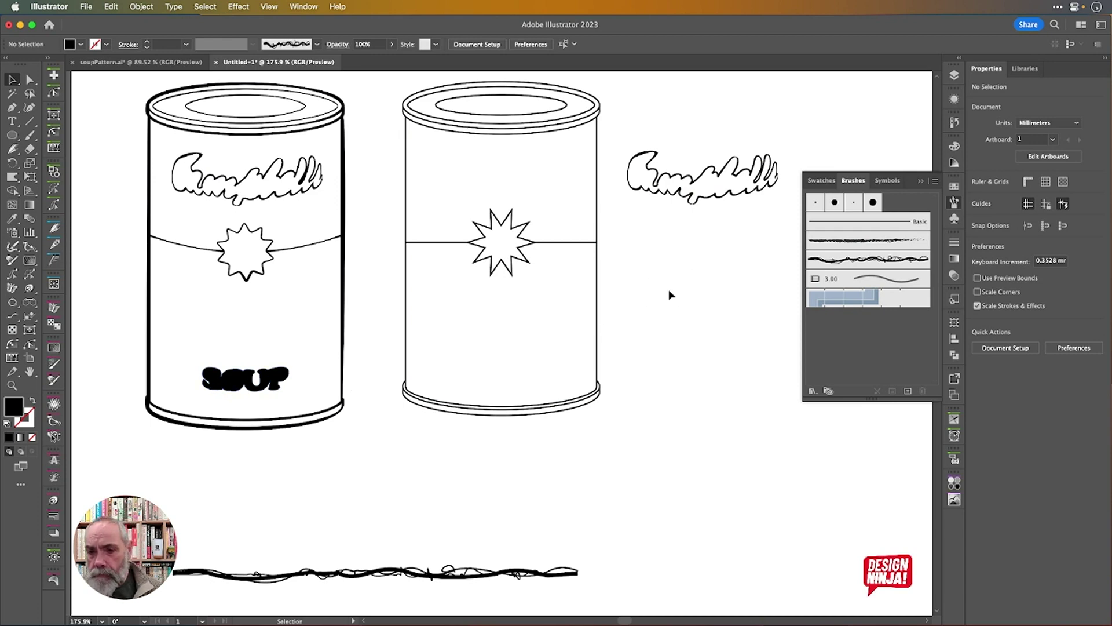
# Release the compound path of the copied lettering.
pyautogui.scroll(3, 669, 289)
pyautogui.hscroll(2, 669, 290)
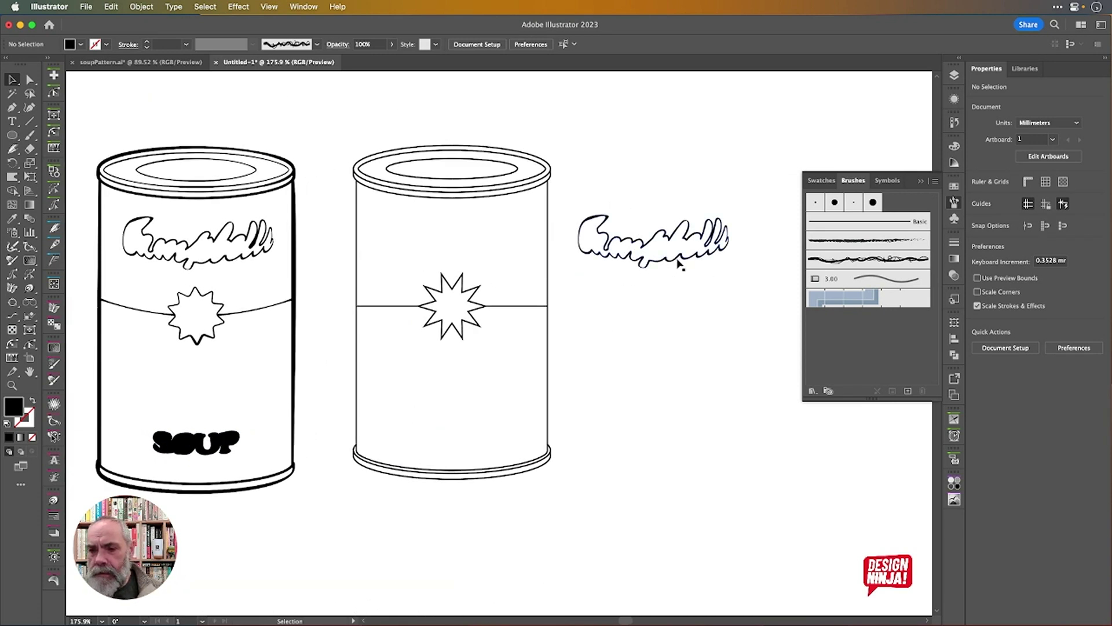
pyautogui.scroll(10, 679, 262)
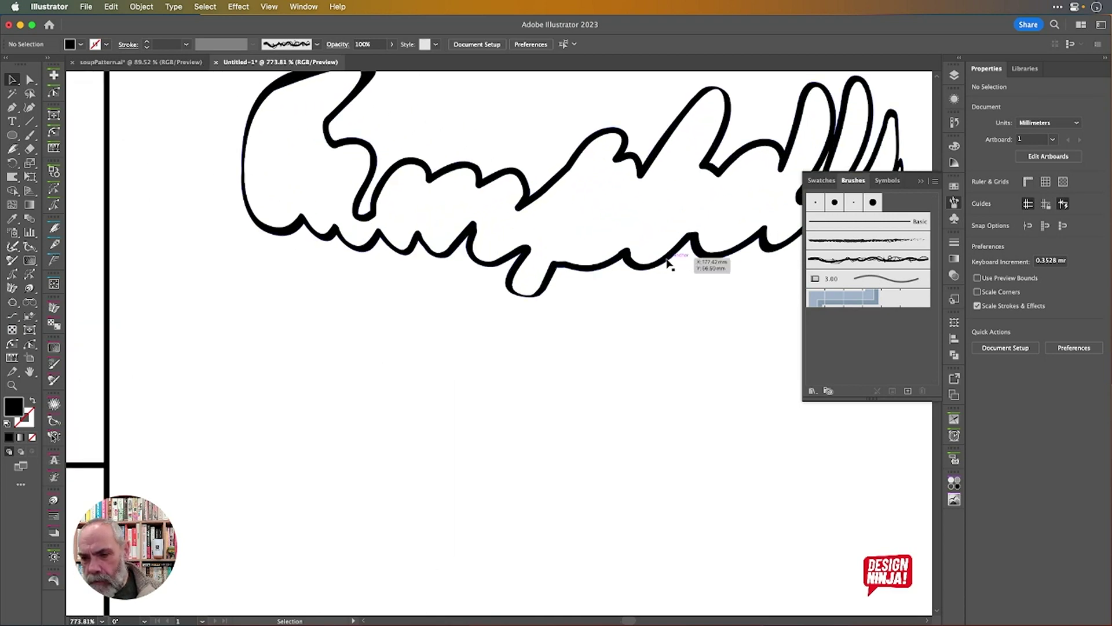
pyautogui.click(668, 261)
pyautogui.rightClick(669, 261)
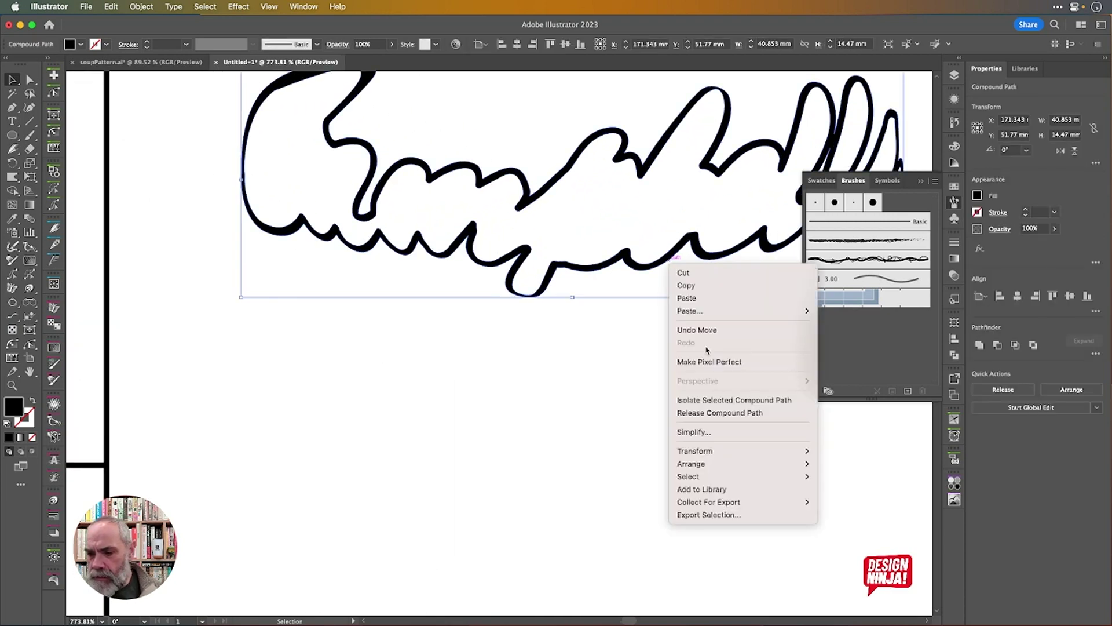
pyautogui.click(706, 412)
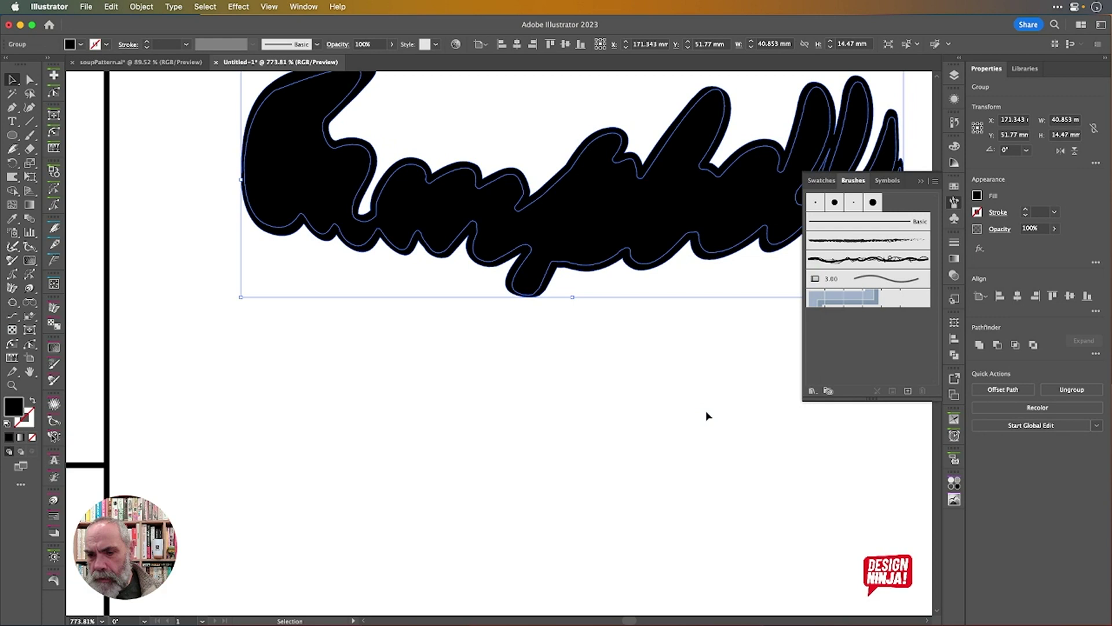
# Try to delete the inner shape of the released lettering, and undo the deletion.
pyautogui.click(666, 394)
pyautogui.click(627, 216)
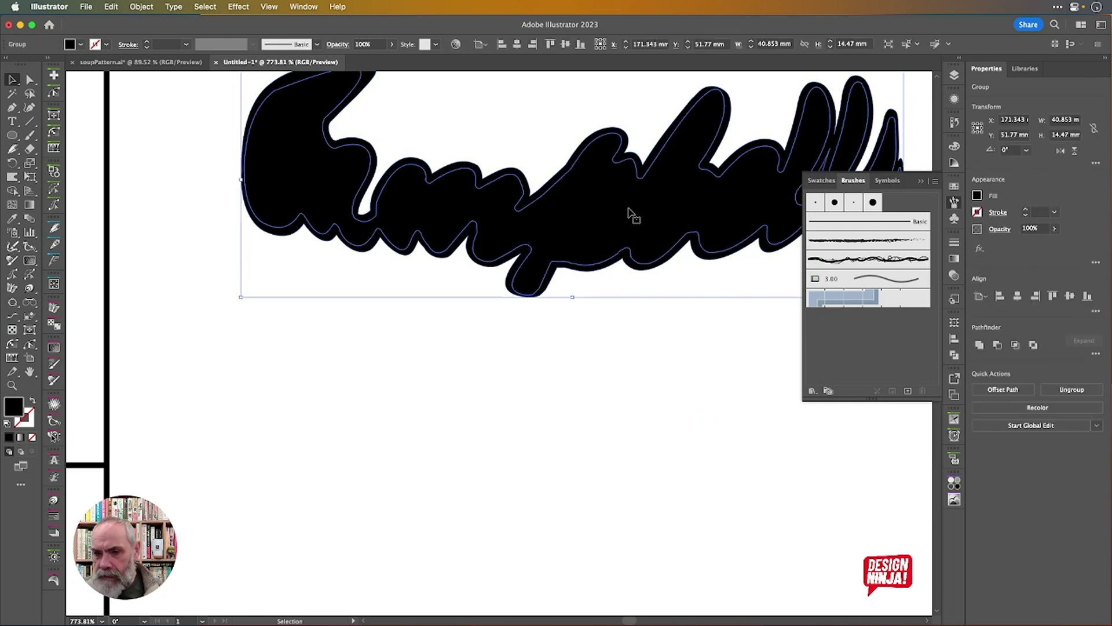
pyautogui.press('Delete')
pyautogui.press('super+z')
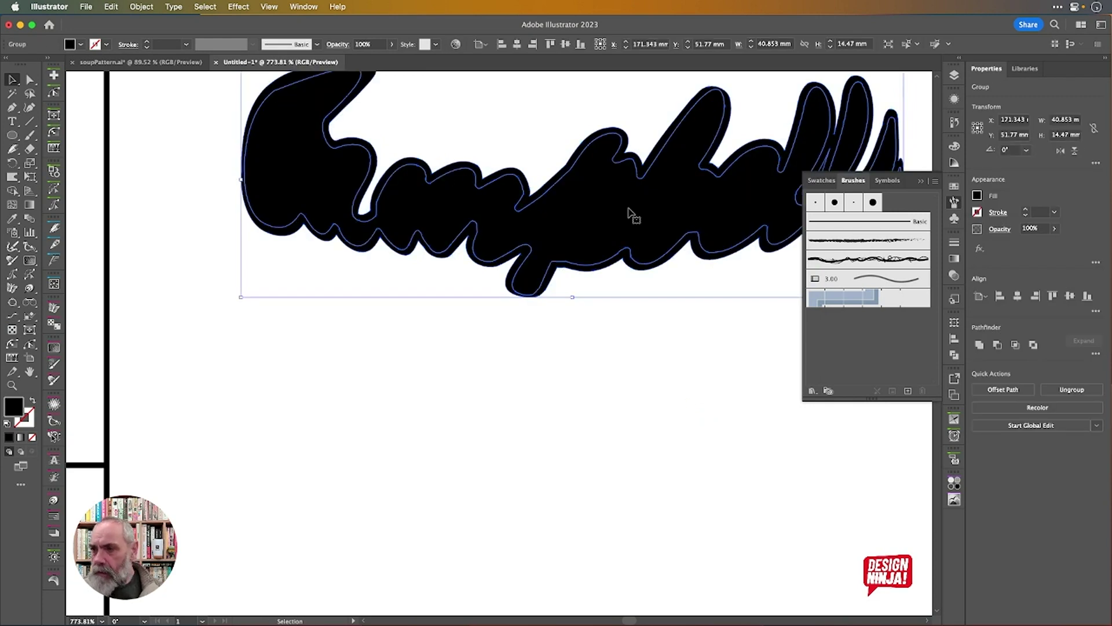
# Ungroup the released lettering and delete its inner shape.
pyautogui.press('super+shift+g')
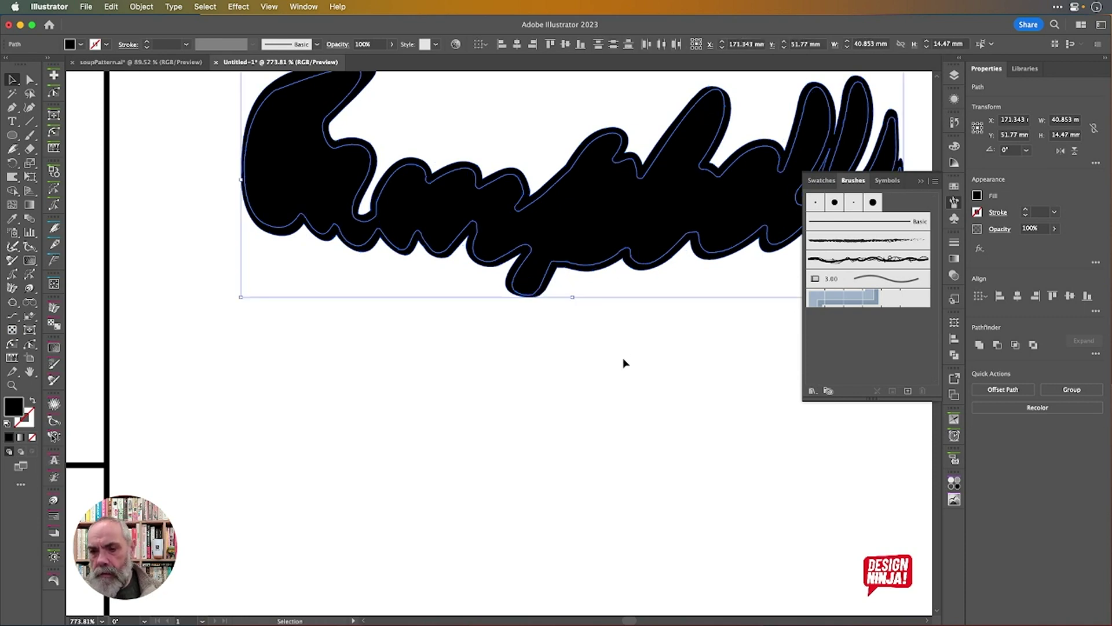
pyautogui.click(623, 359)
pyautogui.click(614, 238)
pyautogui.press('Delete')
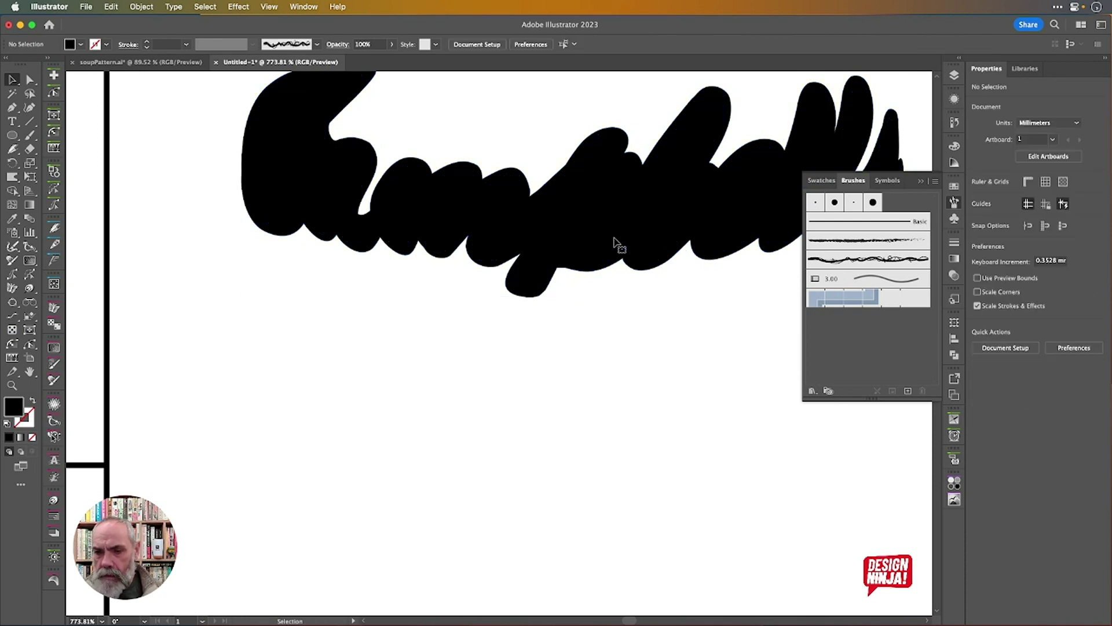
# Swap the remaining lettering shape's fill and stroke, and move it onto the new can's body above the star.
pyautogui.click(596, 240)
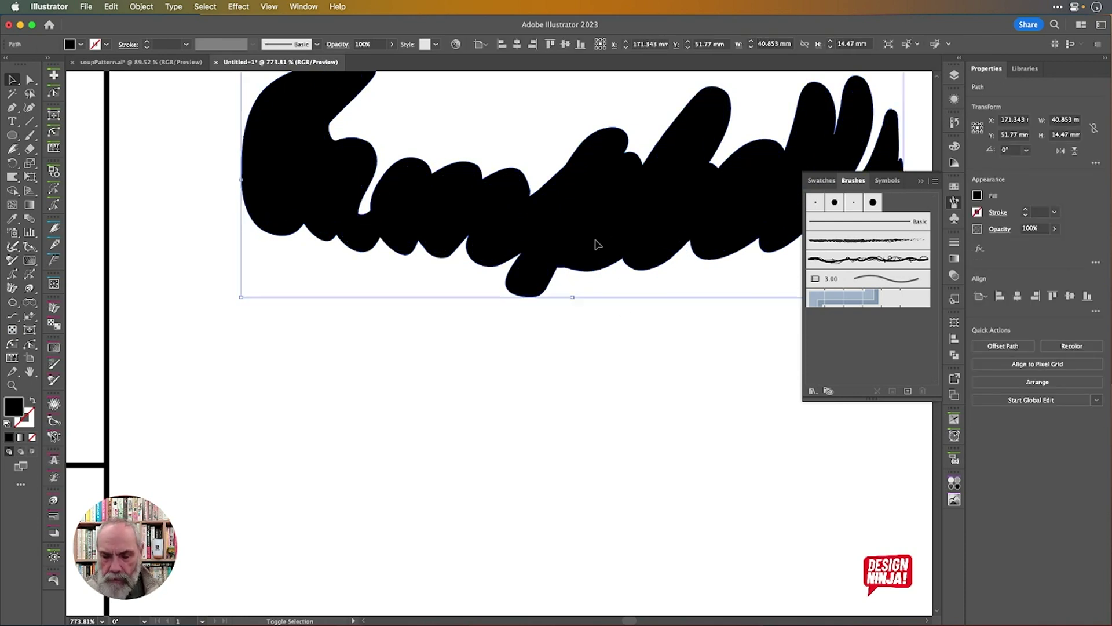
pyautogui.hotkey('shift', 'x')
pyautogui.scroll(-6, 595, 239)
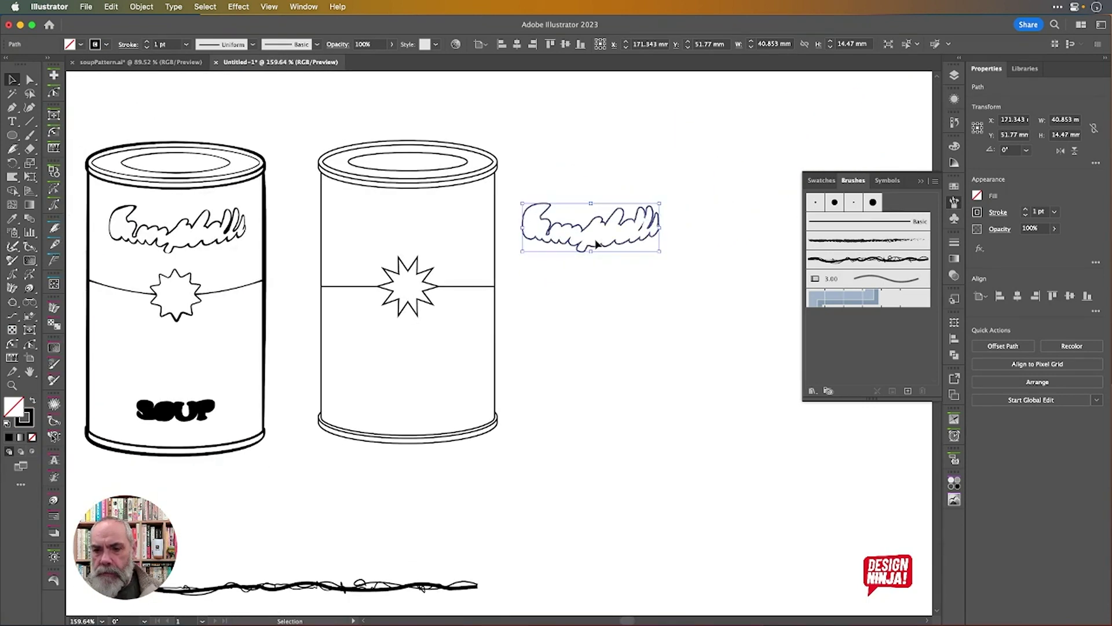
pyautogui.moveTo(614, 249); pyautogui.dragTo(433, 244)
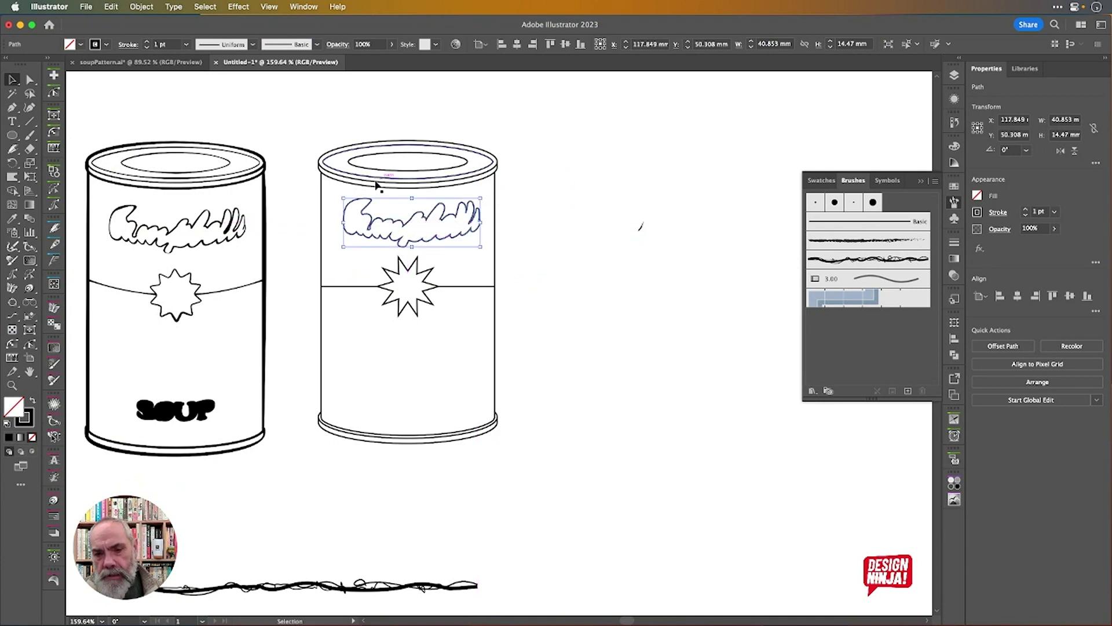
pyautogui.click(585, 220)
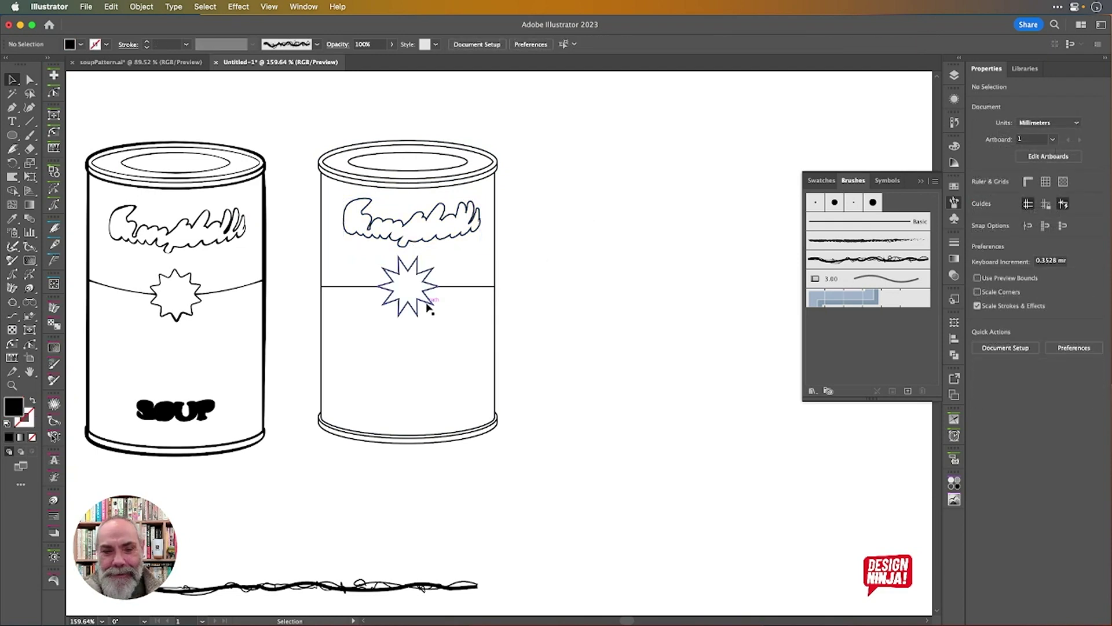
# Round all corners of the star by about 0.97 mm with Direct Selection.
pyautogui.click(428, 307)
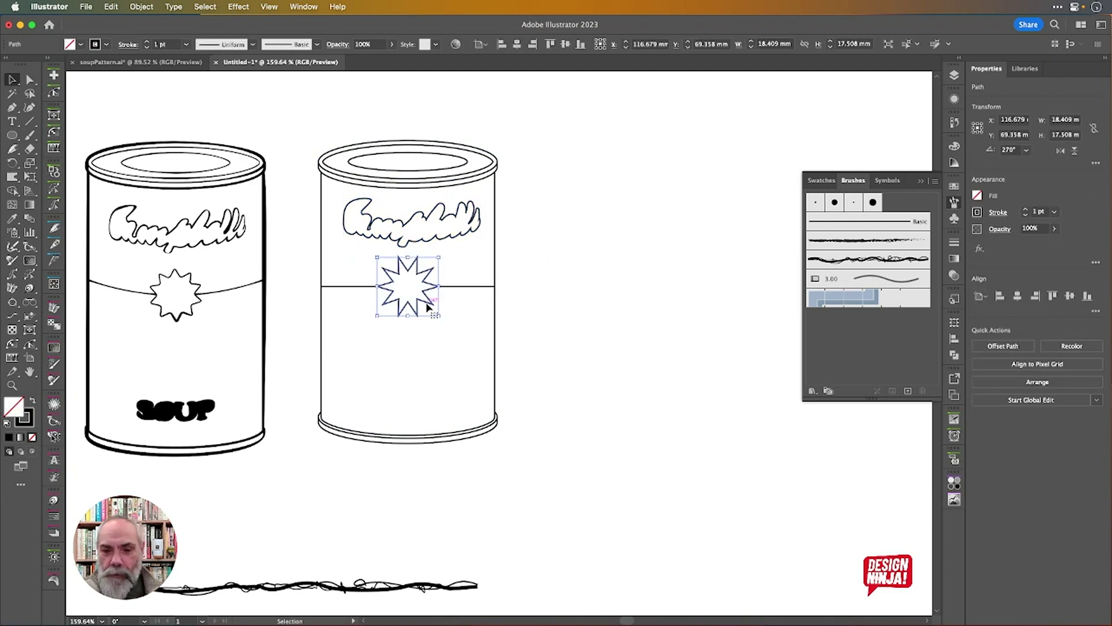
pyautogui.scroll(5, 417, 272)
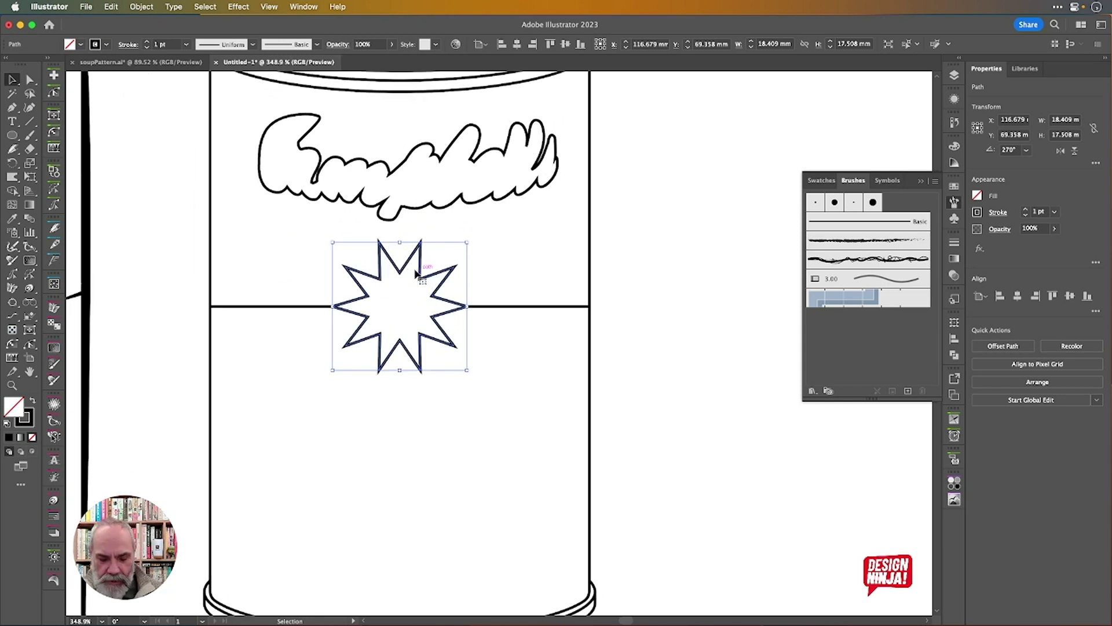
pyautogui.press('a')
pyautogui.moveTo(384, 258)
pyautogui.mouseDown()
pyautogui.moveTo(400, 257)
pyautogui.moveTo(387, 260)
pyautogui.moveTo(392, 268)
pyautogui.mouseUp()
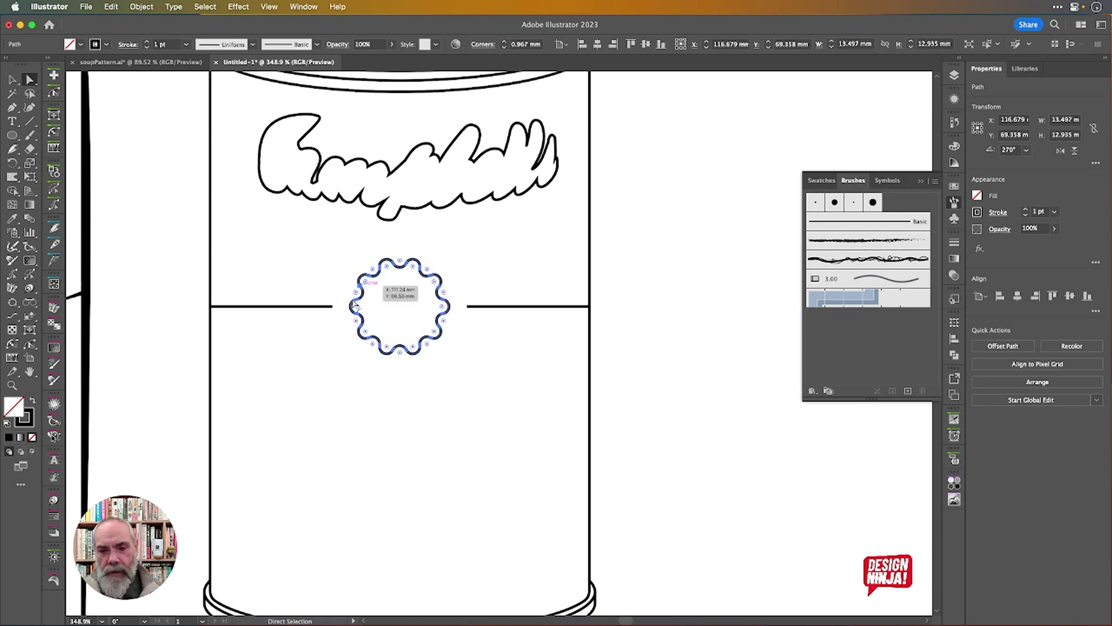
# Scale the inner end points of the two horizontal lines inward to meet the rounded star's edges, and deselect.
pyautogui.click(333, 306)
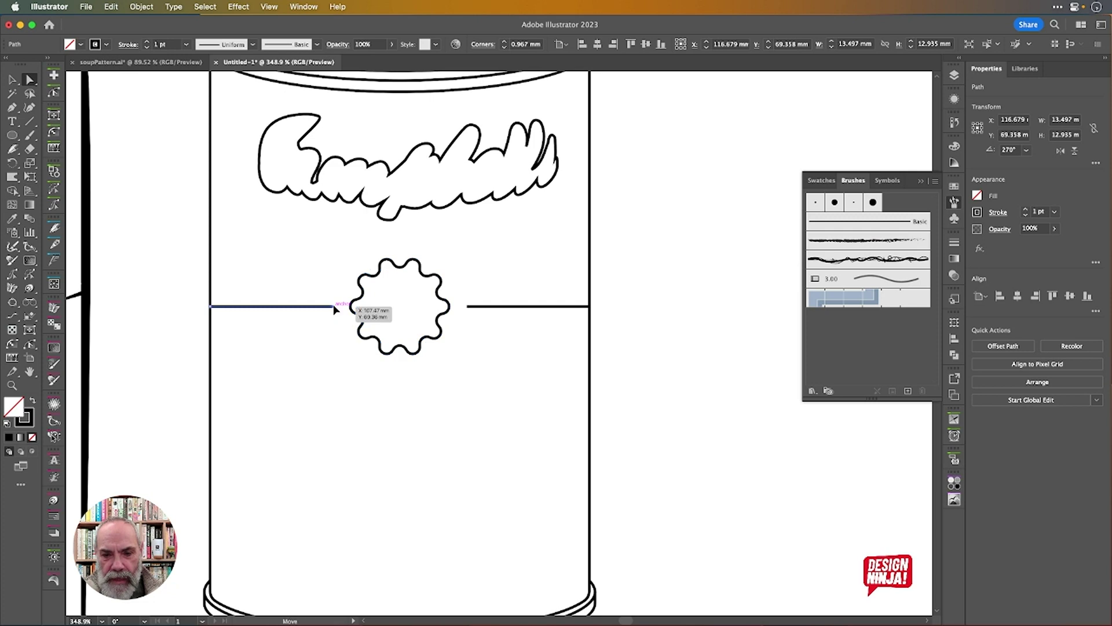
pyautogui.keyDown('shift'); pyautogui.click(467, 306); pyautogui.keyUp('shift')
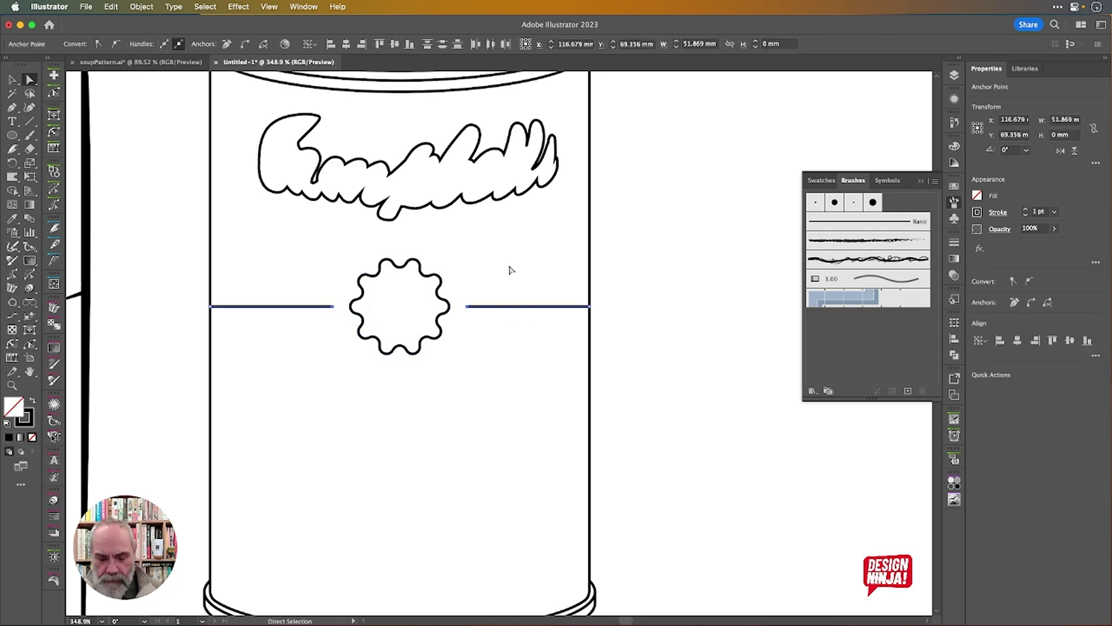
pyautogui.press('s')
pyautogui.moveTo(518, 262); pyautogui.dragTo(487, 265)
pyautogui.press('v')
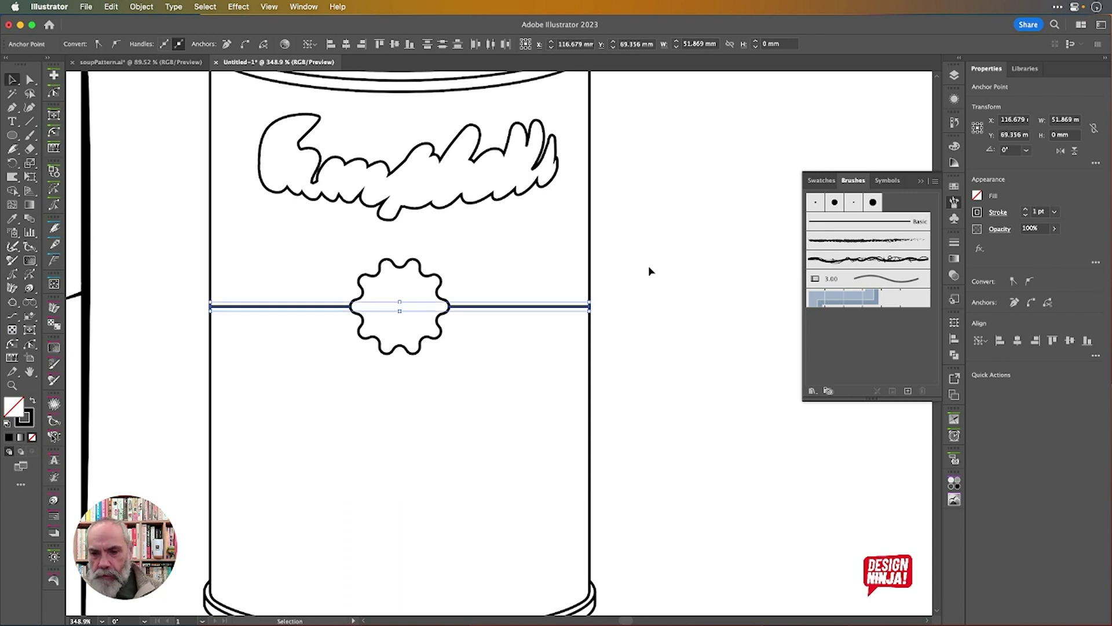
pyautogui.click(652, 268)
# Try a horizontal Arch warp effect with 50% bend on the rounded star and its two side lines, and cancel it.
pyautogui.moveTo(507, 382); pyautogui.dragTo(516, 384)
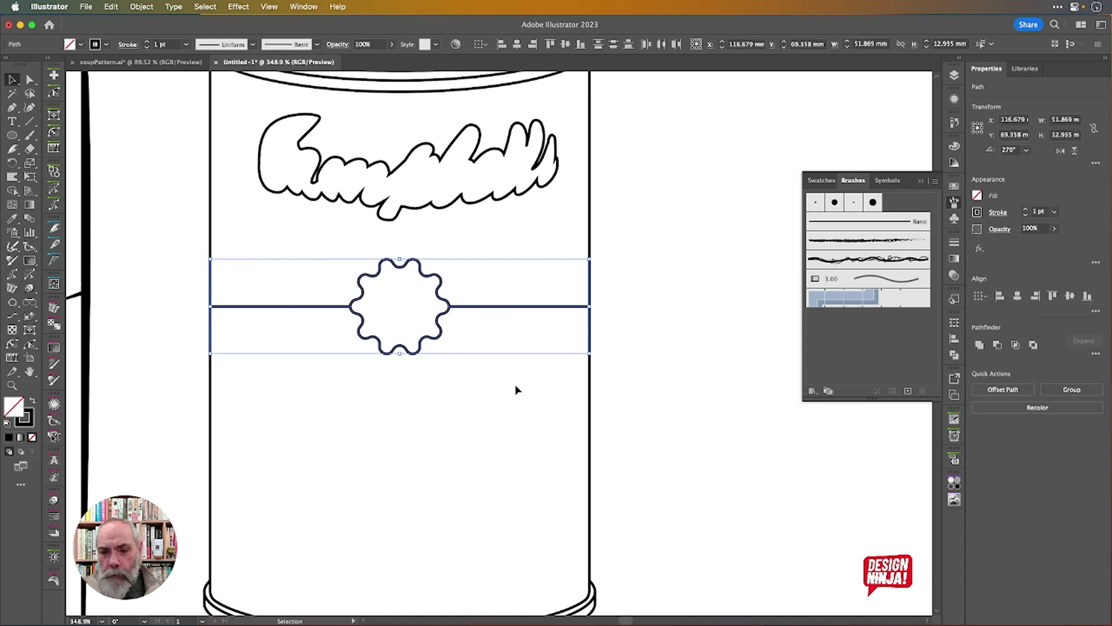
pyautogui.press('super+0')
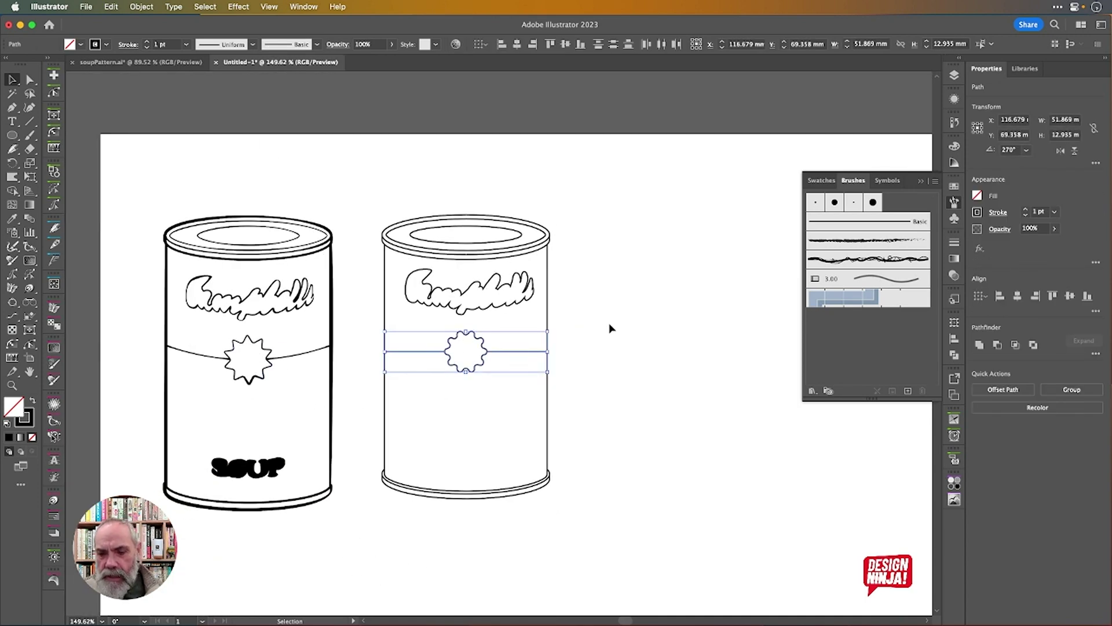
pyautogui.scroll(-3, 610, 323)
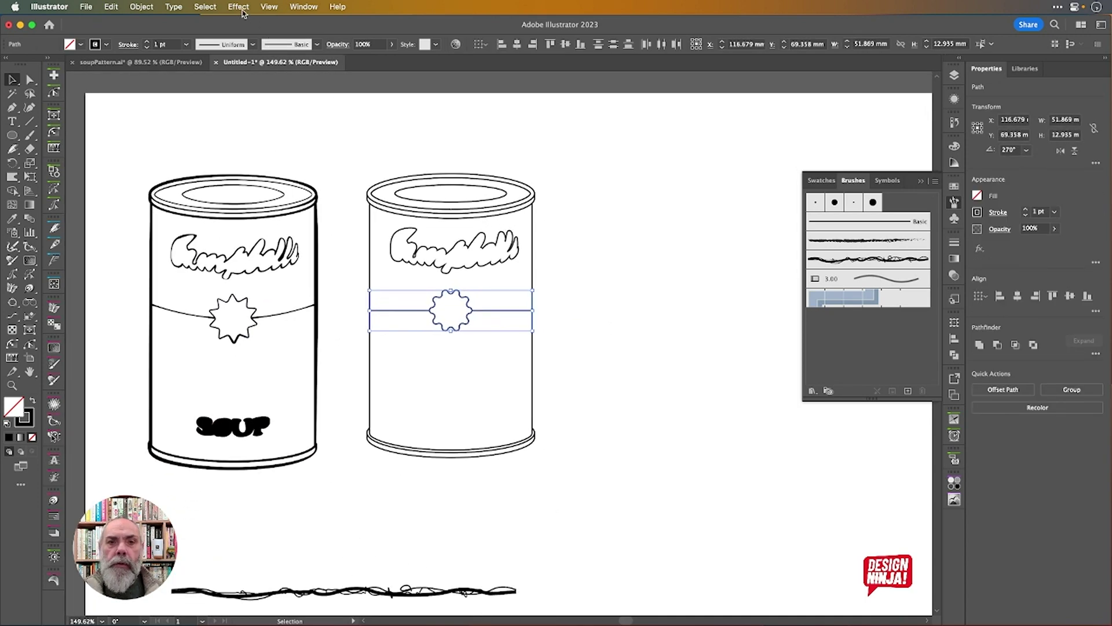
pyautogui.click(244, 8)
pyautogui.moveTo(300, 201)
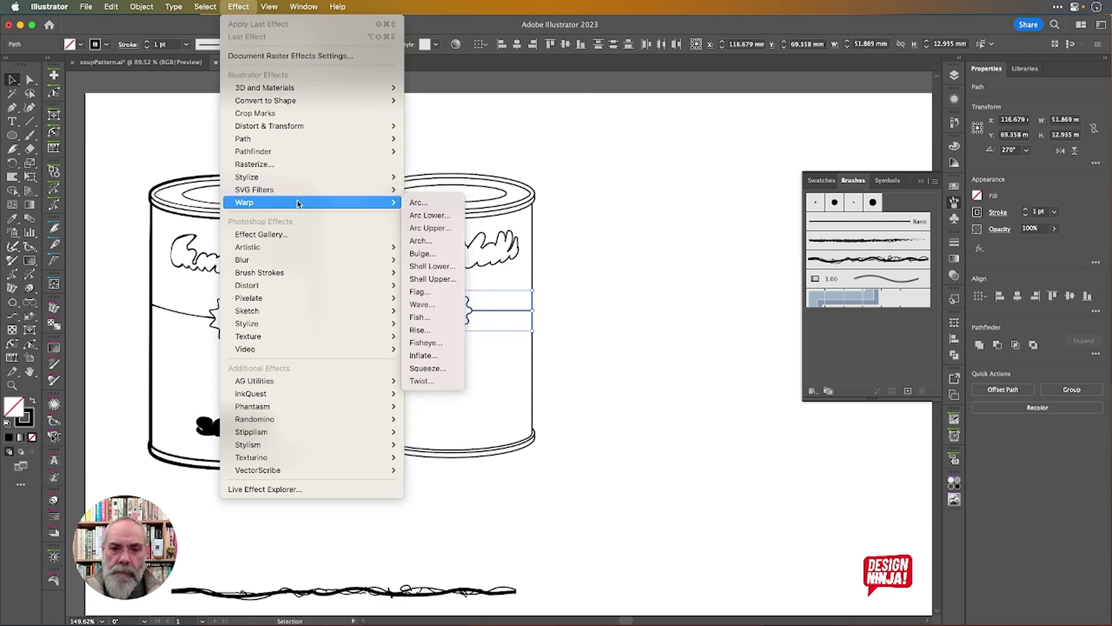
pyautogui.click(433, 239)
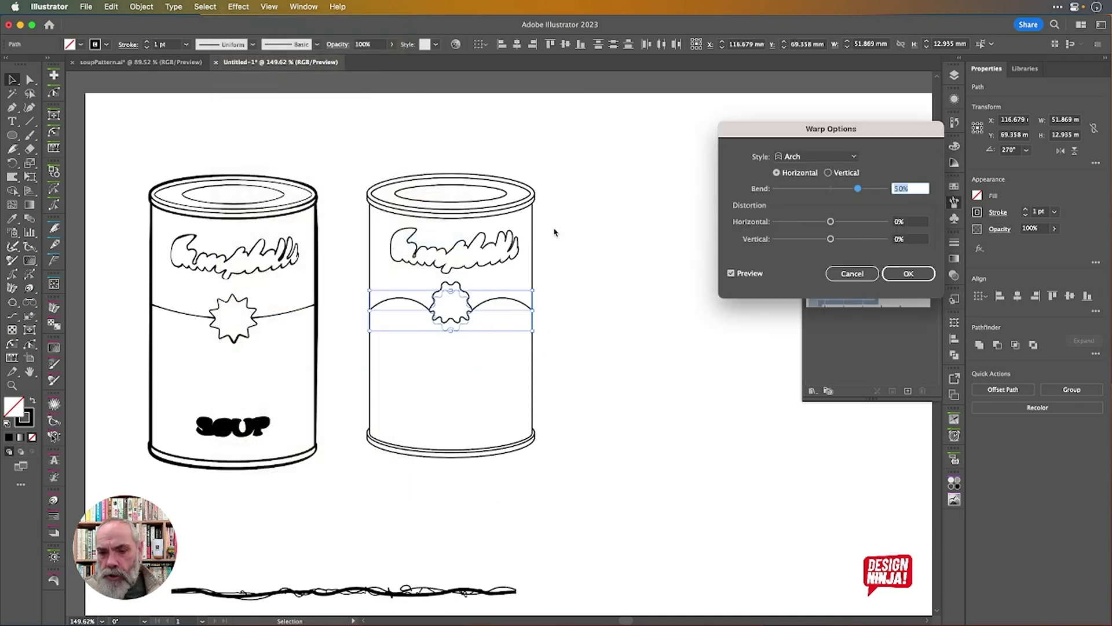
pyautogui.click(853, 273)
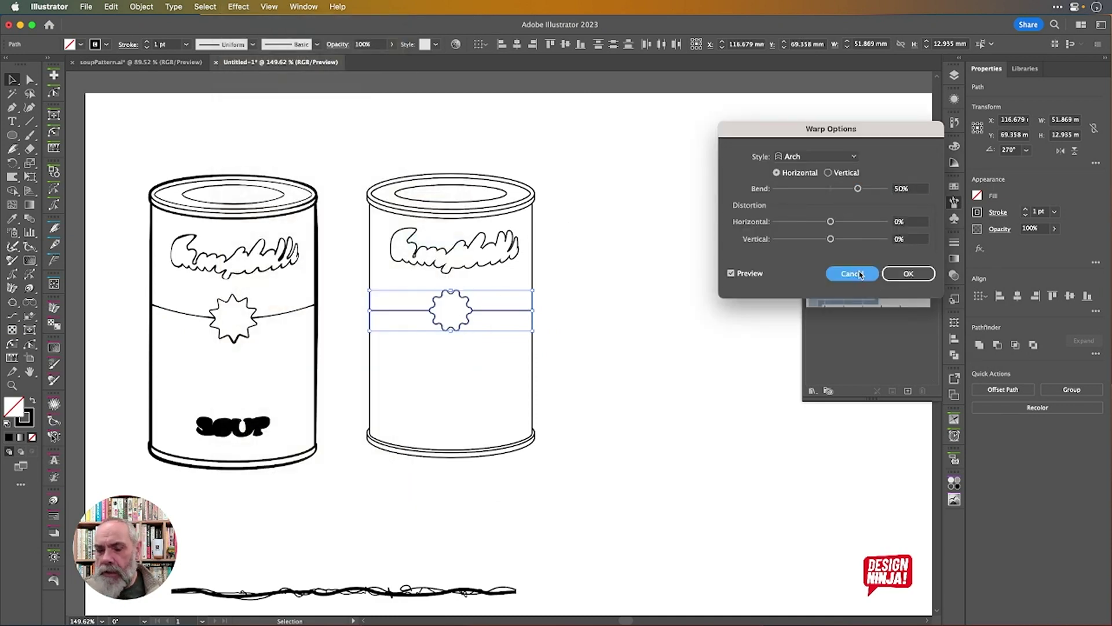
# Group the rounded star with its two side lines and apply a horizontal Arch warp effect with -17% bend.
pyautogui.press('v')
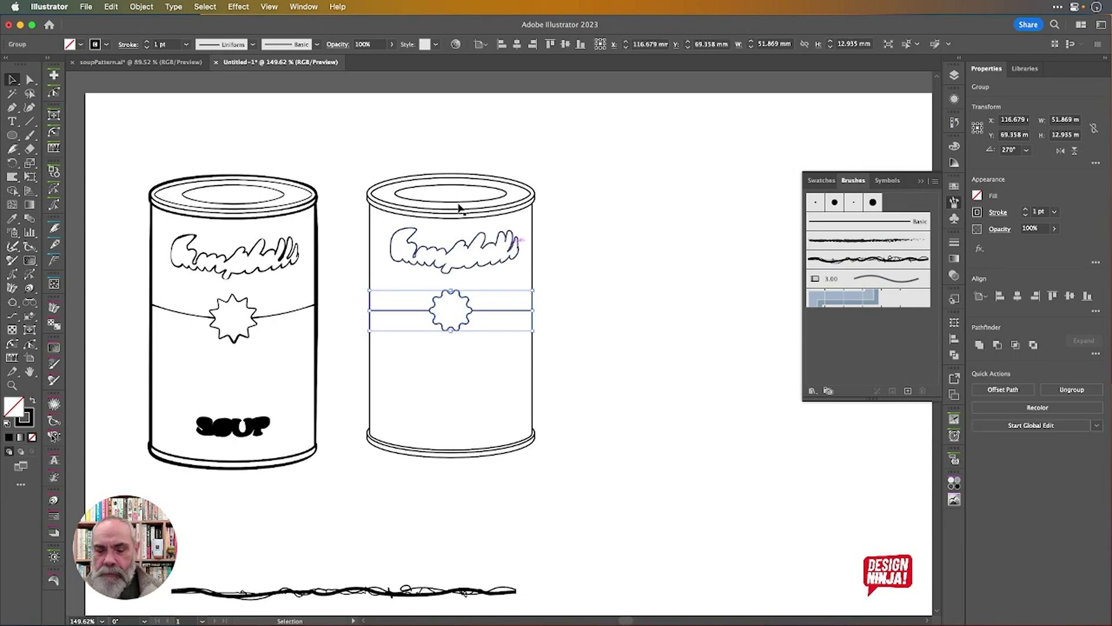
pyautogui.click(252, 10)
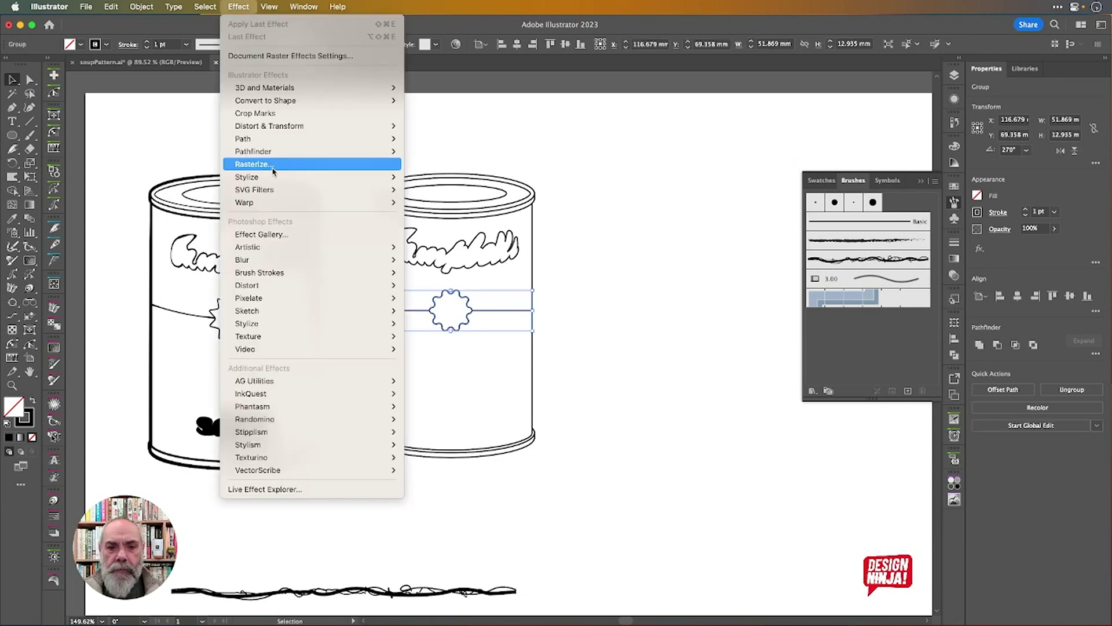
pyautogui.moveTo(278, 203)
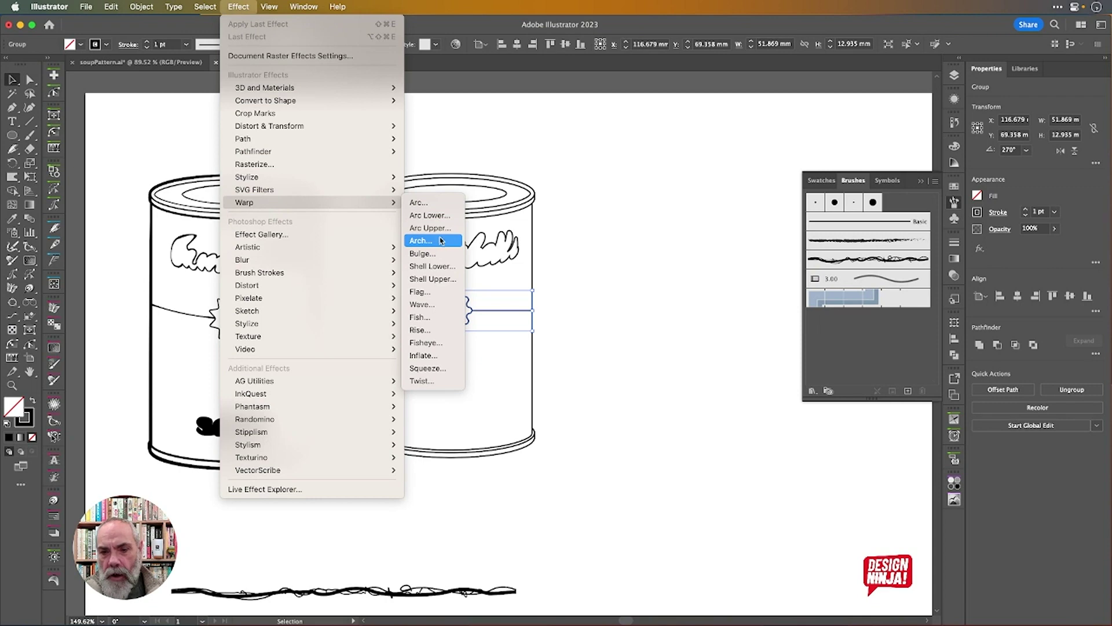
pyautogui.click(442, 241)
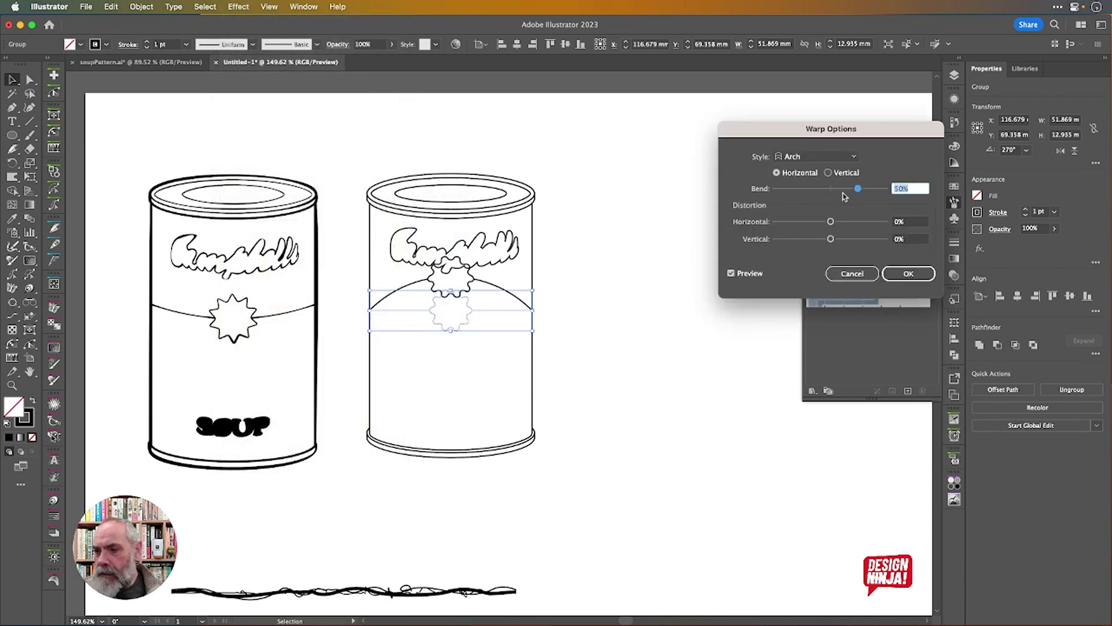
pyautogui.moveTo(859, 189); pyautogui.dragTo(818, 192)
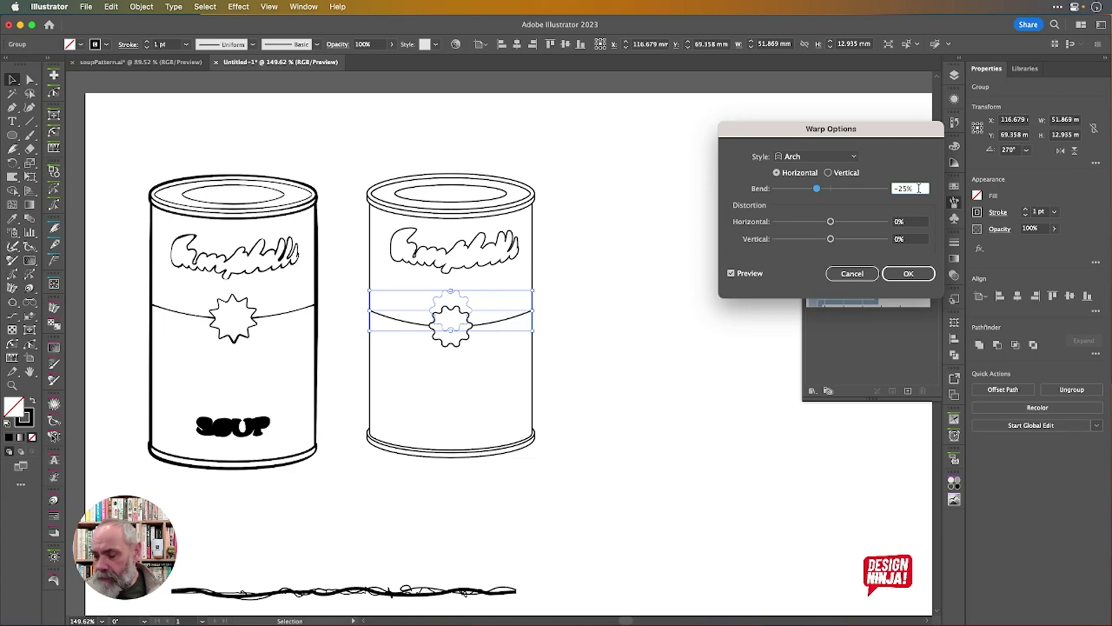
pyautogui.press('Down')
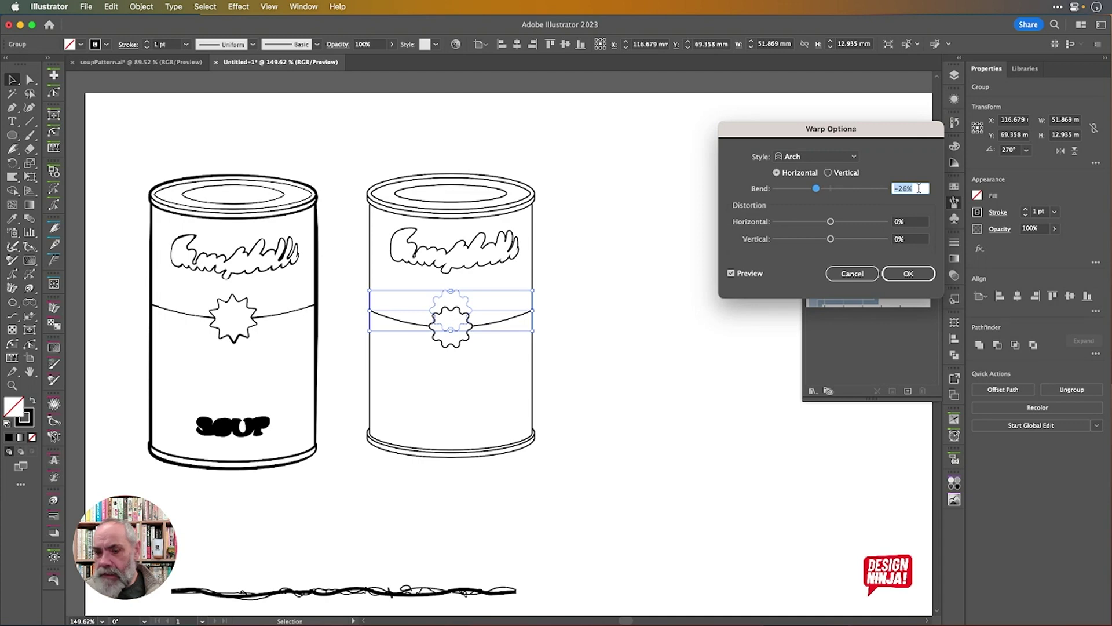
pyautogui.press('Down')
pyautogui.press('Down')
pyautogui.press('Down')
pyautogui.press('Down')
pyautogui.press('Down')
pyautogui.press('Up')
pyautogui.press('Up')
pyautogui.press('Up')
pyautogui.press('Up')
pyautogui.press('Up')
pyautogui.press('Up')
pyautogui.press('Up')
pyautogui.press('Up')
pyautogui.press('Up')
pyautogui.press('Up')
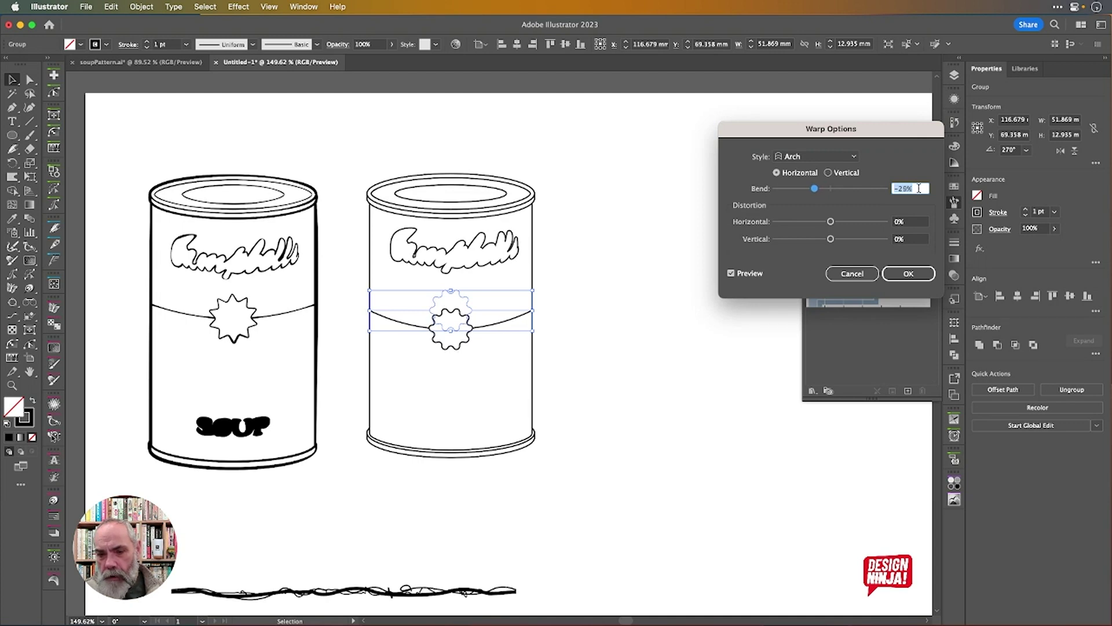
pyautogui.press('Up')
pyautogui.press('Up')
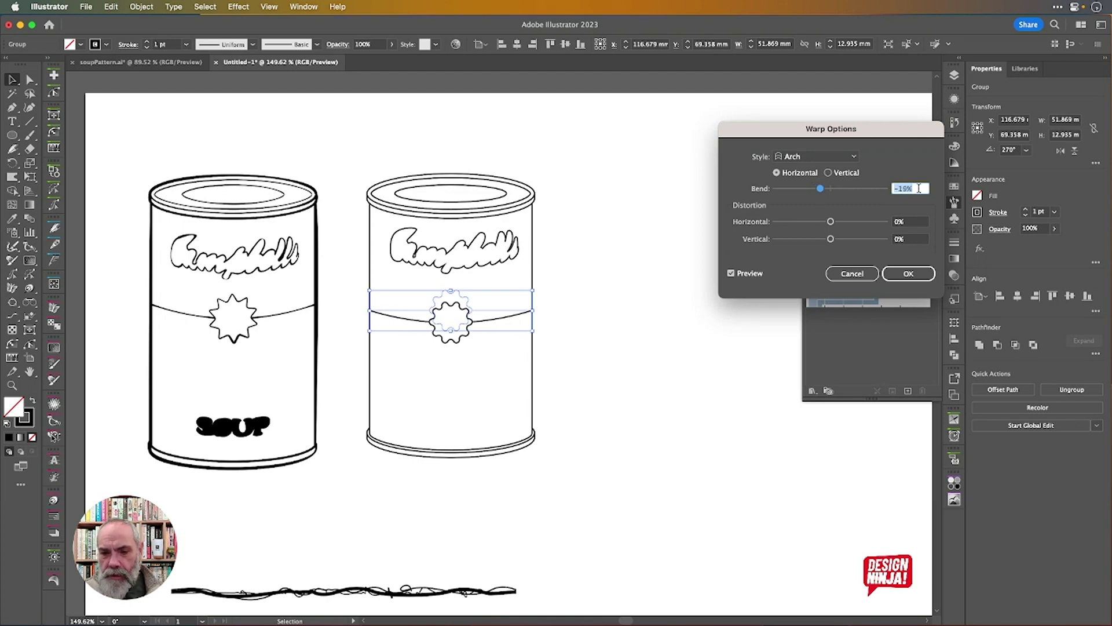
pyautogui.press('Up')
pyautogui.press('Up')
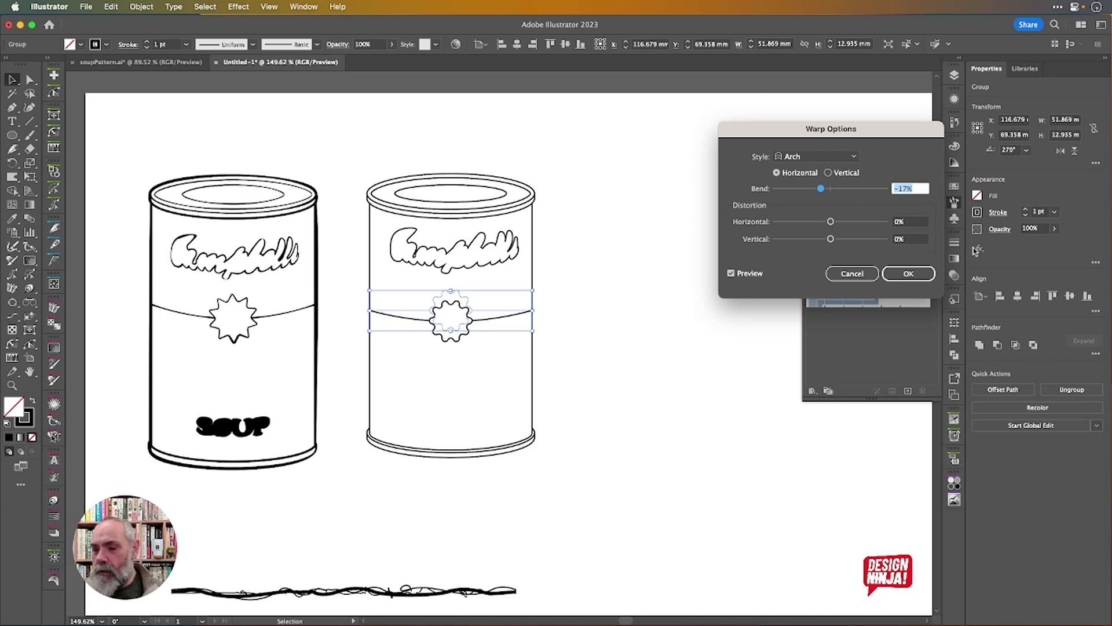
pyautogui.click(908, 273)
pyautogui.click(672, 280)
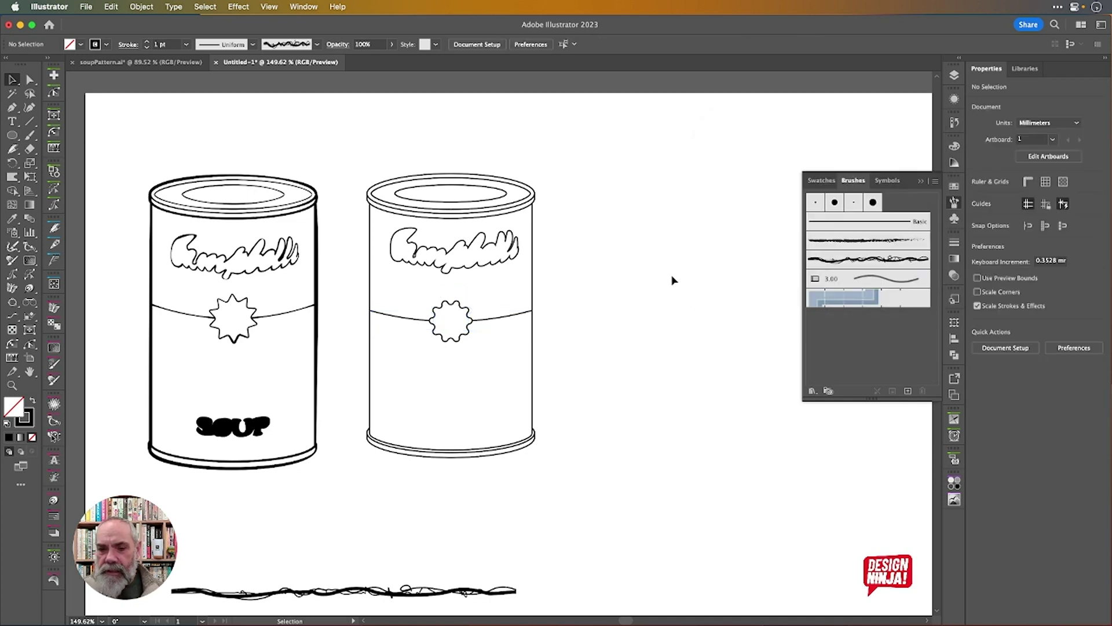
# Copy the first can's SOUP lettering onto the lower body of the new can, and swap the copy's fill and stroke.
pyautogui.doubleClick(224, 428)
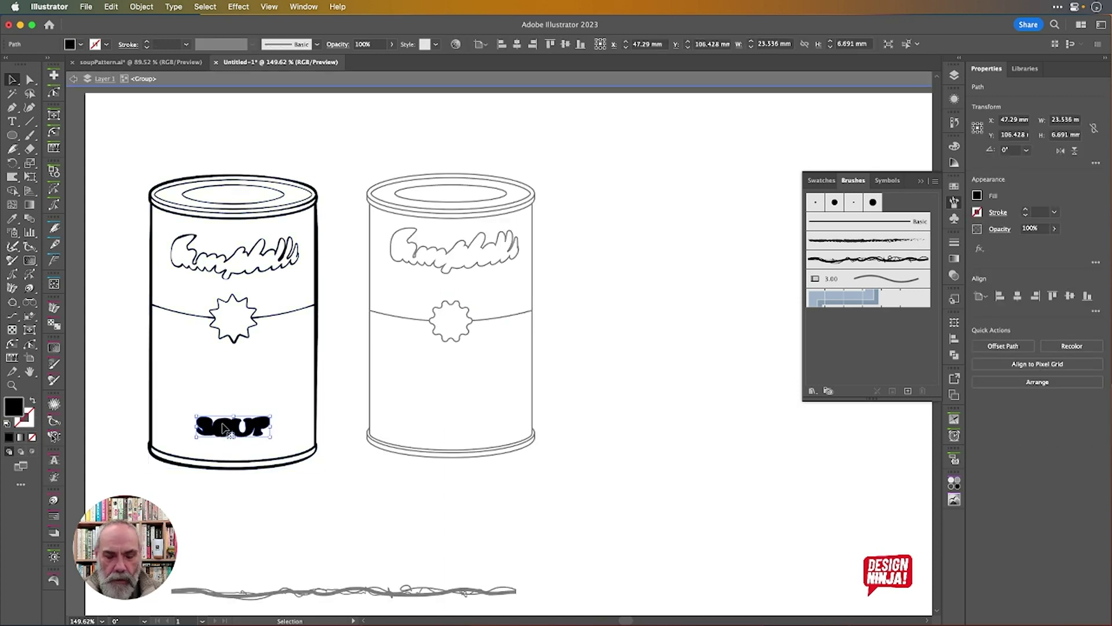
pyautogui.doubleClick(625, 395)
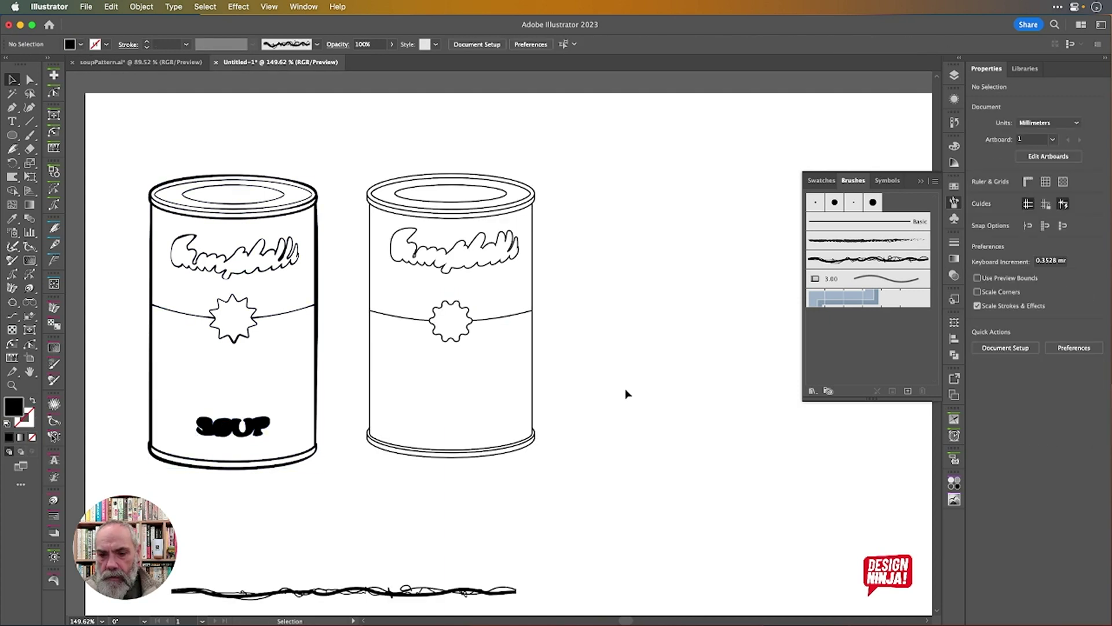
pyautogui.press('cmd+v')
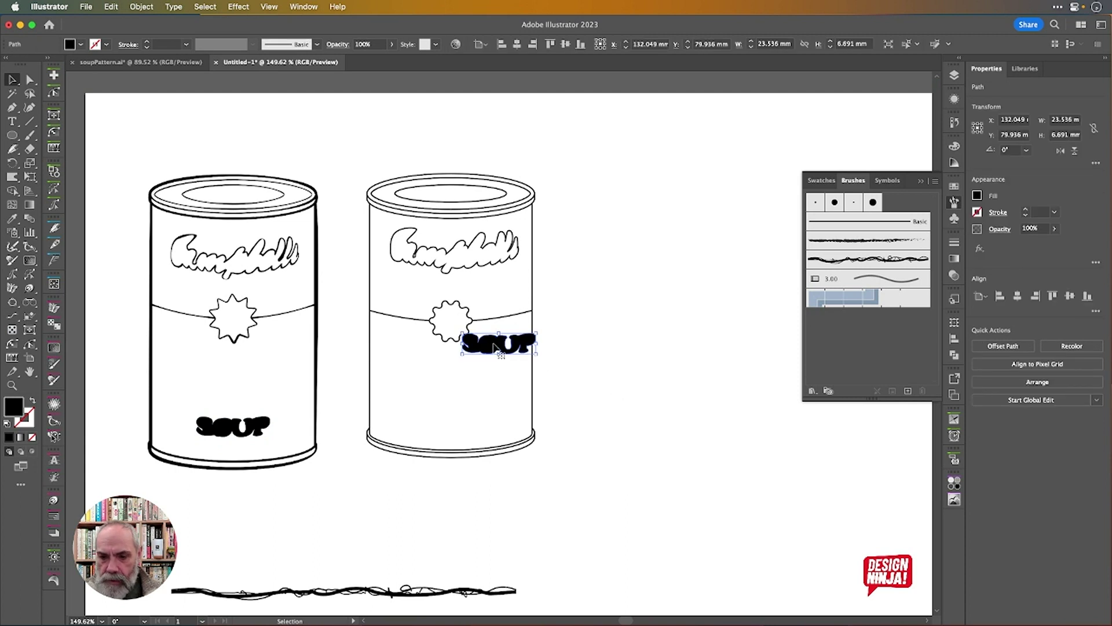
pyautogui.moveTo(498, 353)
pyautogui.mouseDown()
pyautogui.moveTo(444, 426)
pyautogui.moveTo(455, 430)
pyautogui.mouseUp()
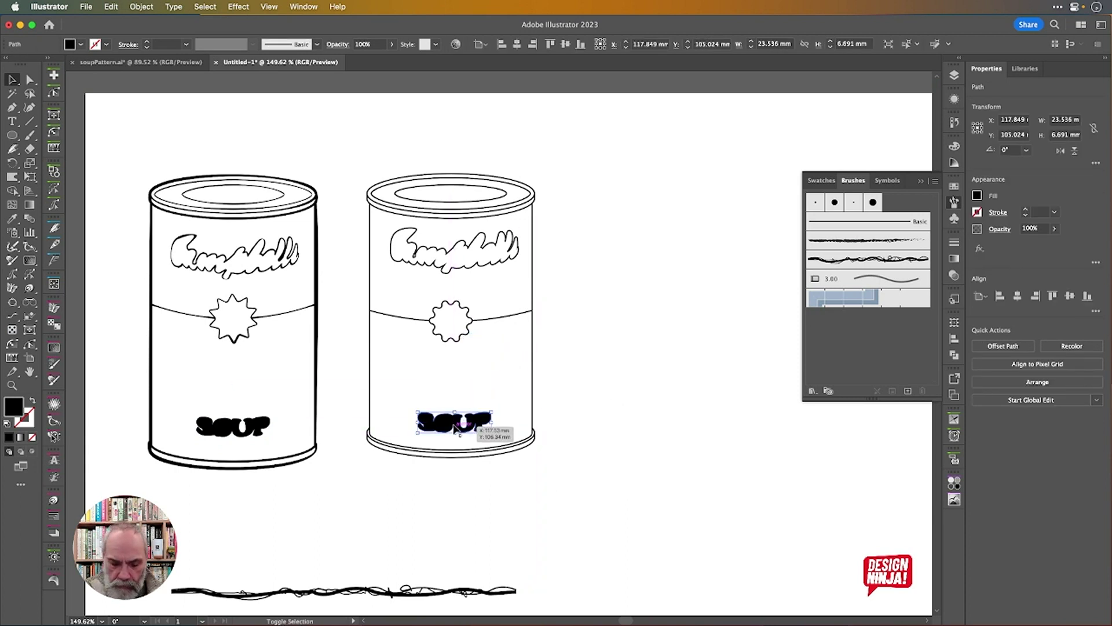
pyautogui.hotkey('shift', 'x')
pyautogui.scroll(3, 578, 436)
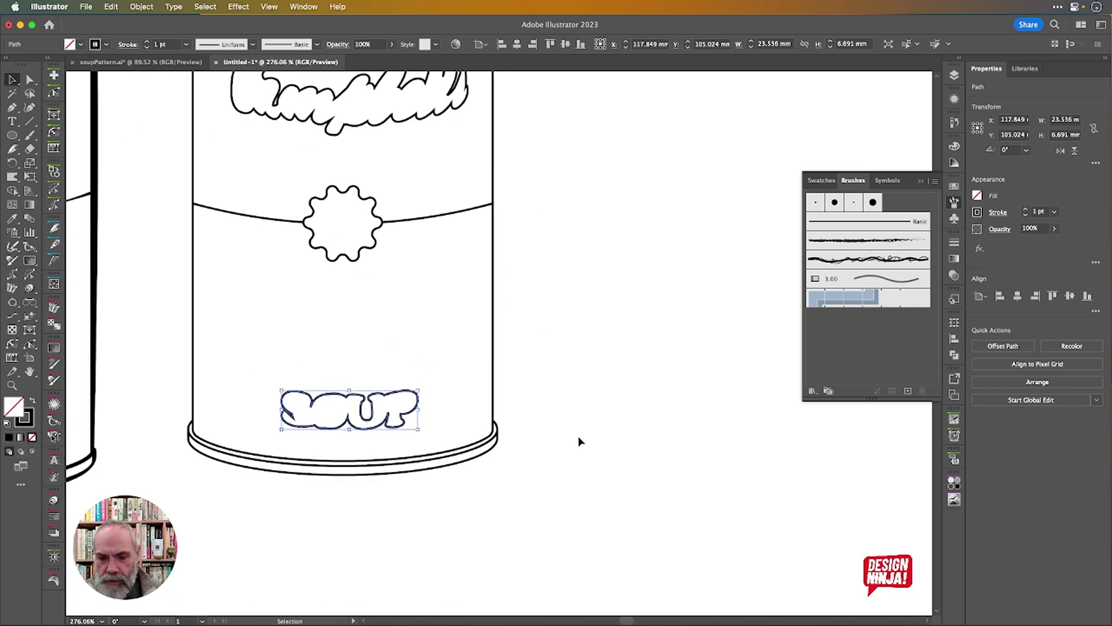
pyautogui.scroll(-4, 574, 452)
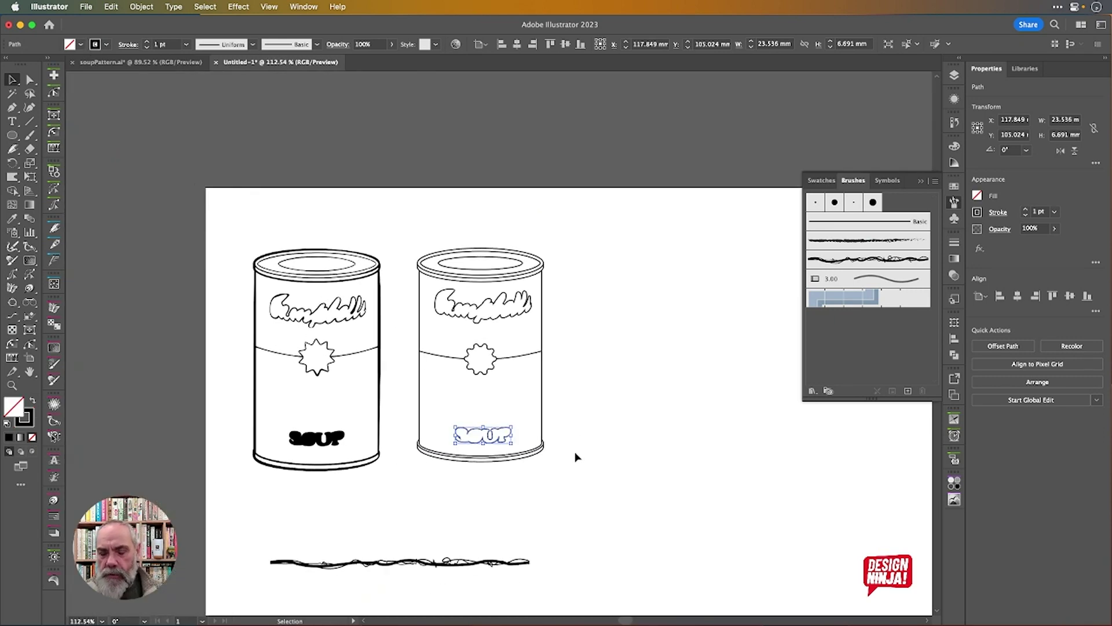
pyautogui.click(607, 439)
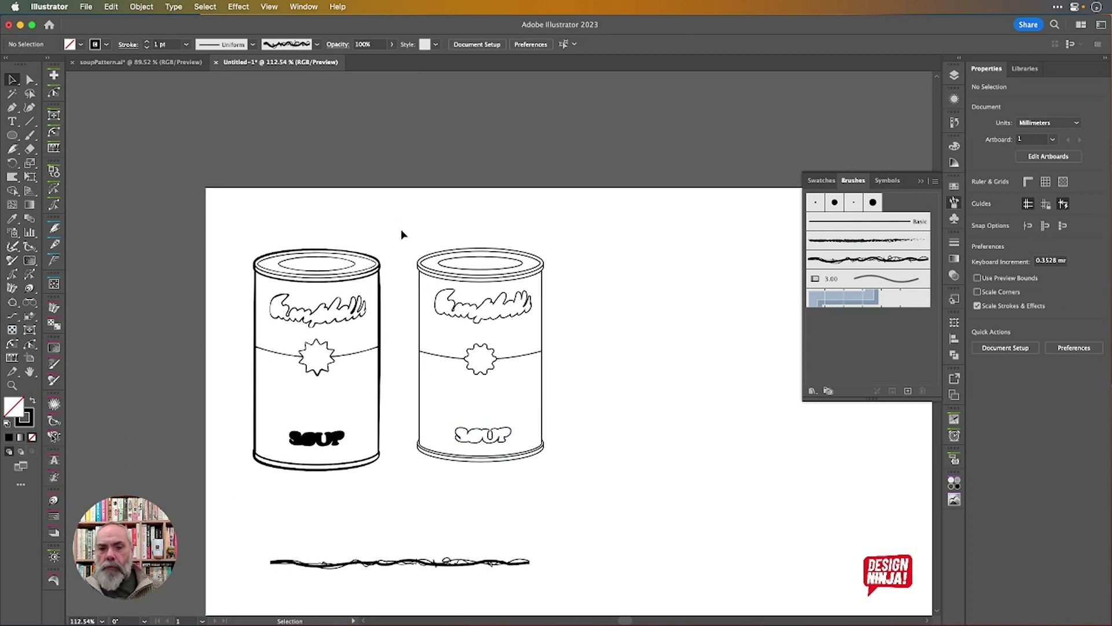
# Apply the tangled scribble art brush to all artwork of the new can.
pyautogui.moveTo(403, 231); pyautogui.dragTo(569, 470)
pyautogui.scroll(3, 493, 474)
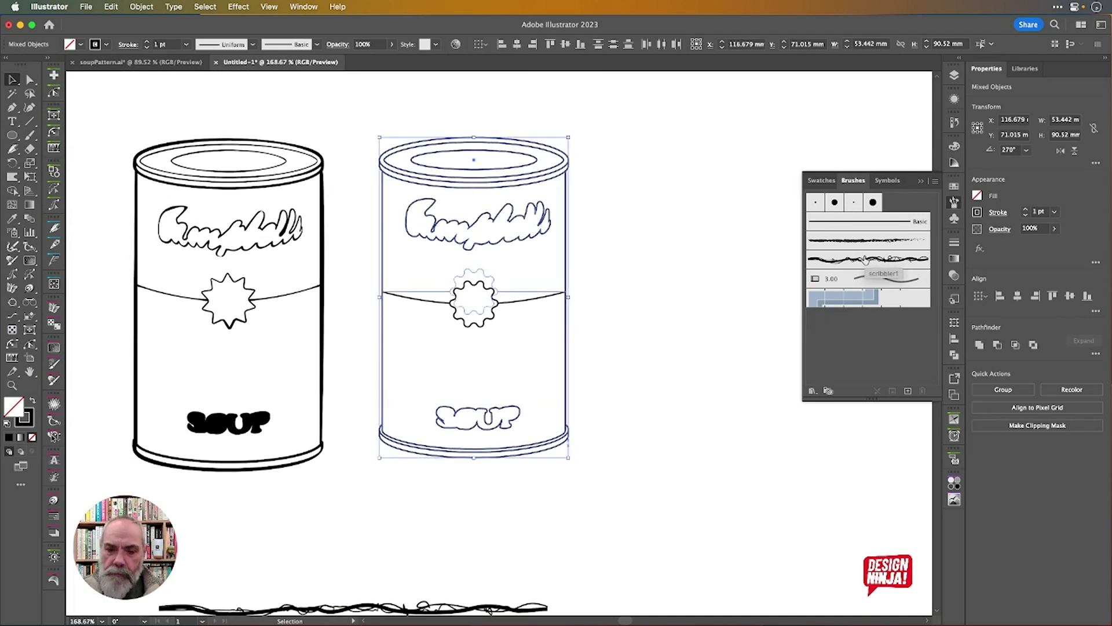
pyautogui.click(865, 259)
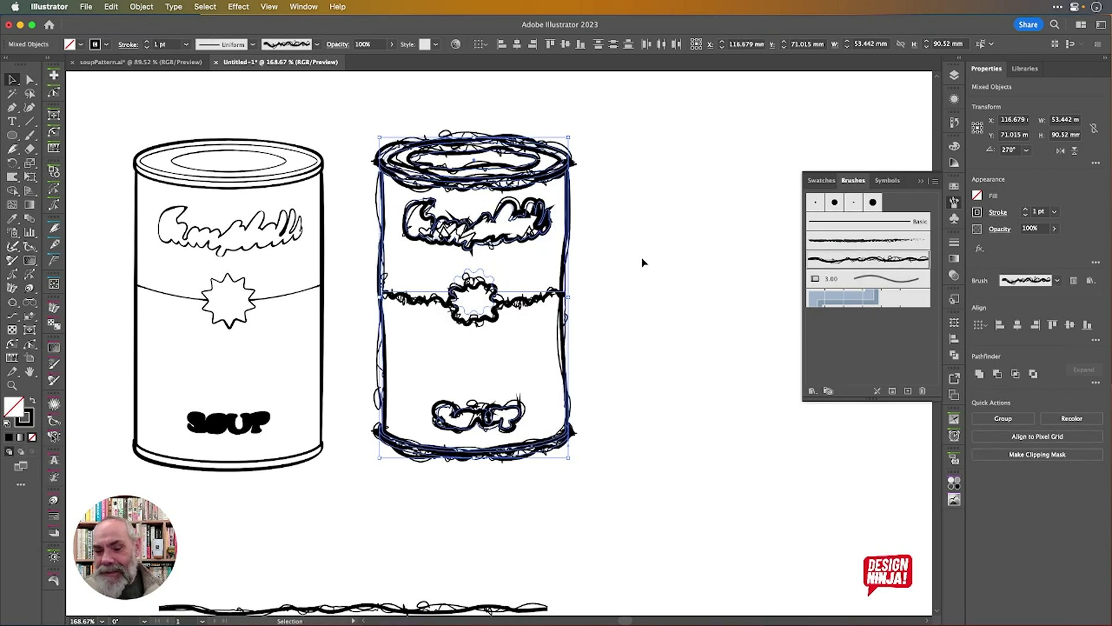
pyautogui.click(603, 263)
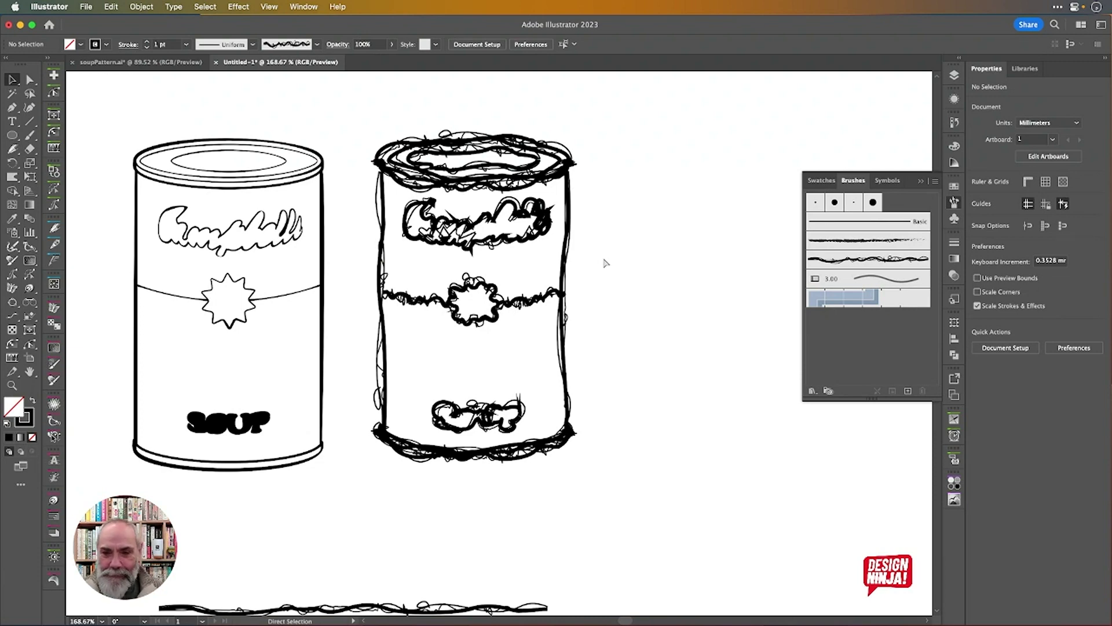
pyautogui.press('super+z')
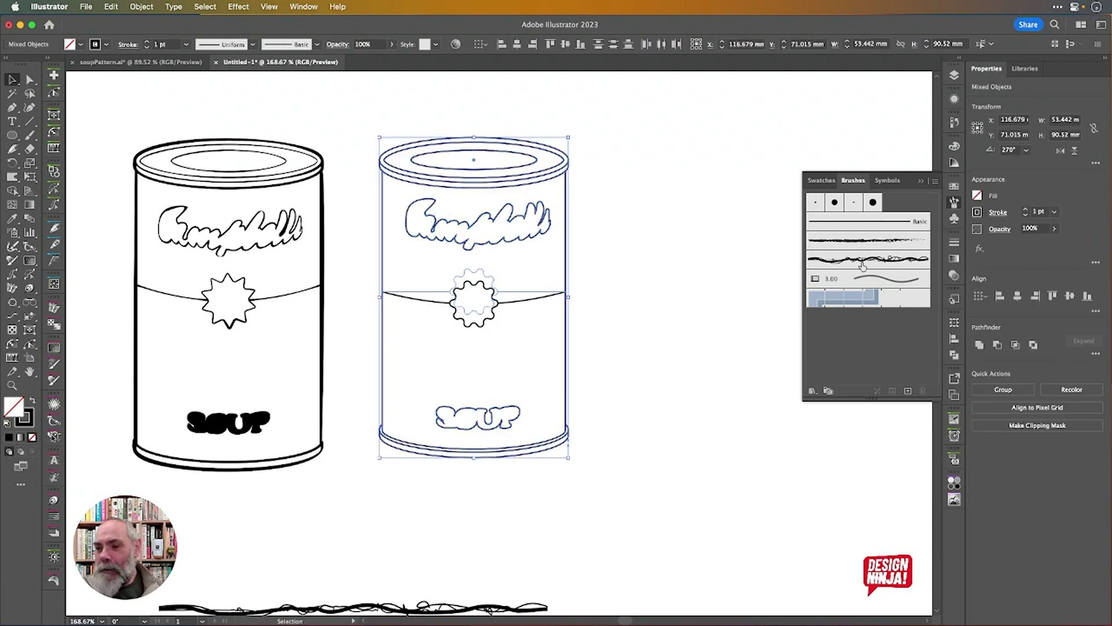
pyautogui.click(864, 263)
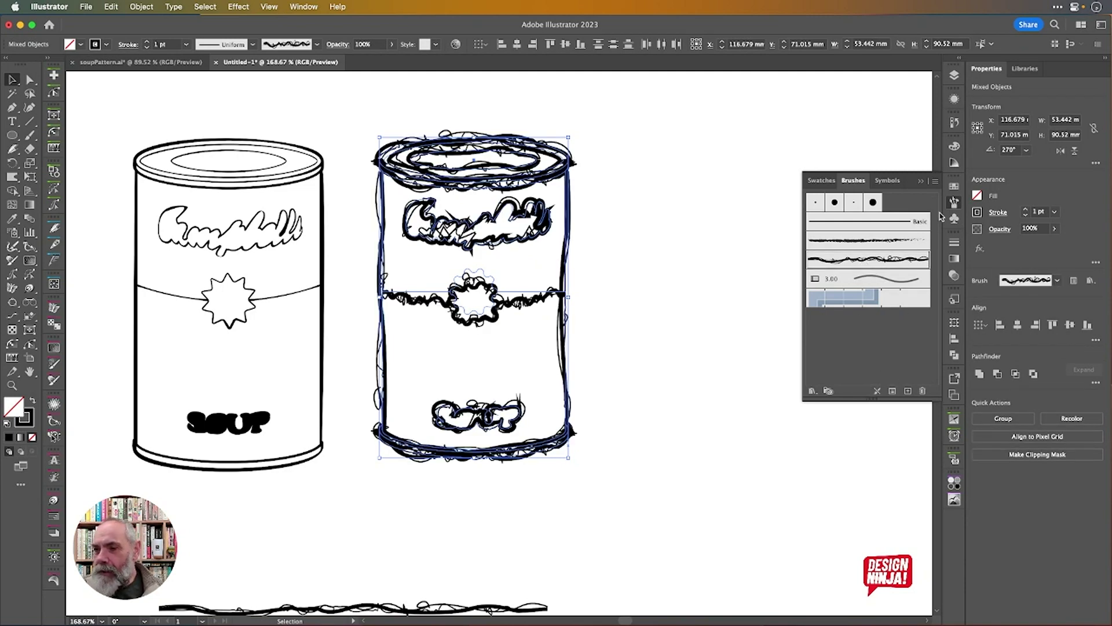
# Set the selected can's art brush stroke size to a fixed 34% with preview on, and deselect the artwork.
pyautogui.click(936, 182)
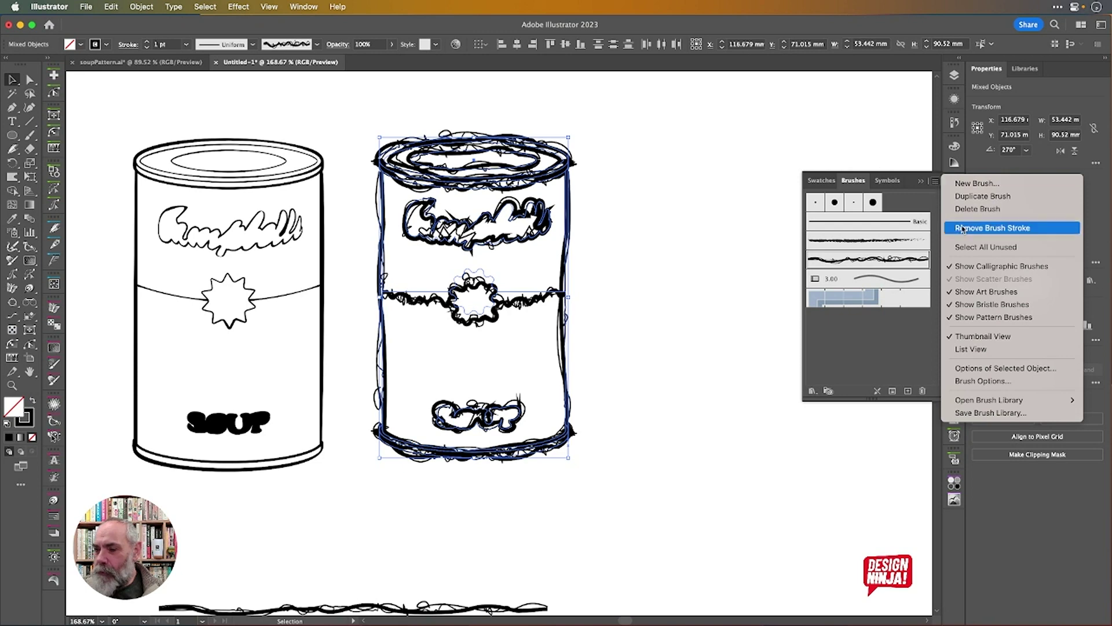
pyautogui.click(982, 369)
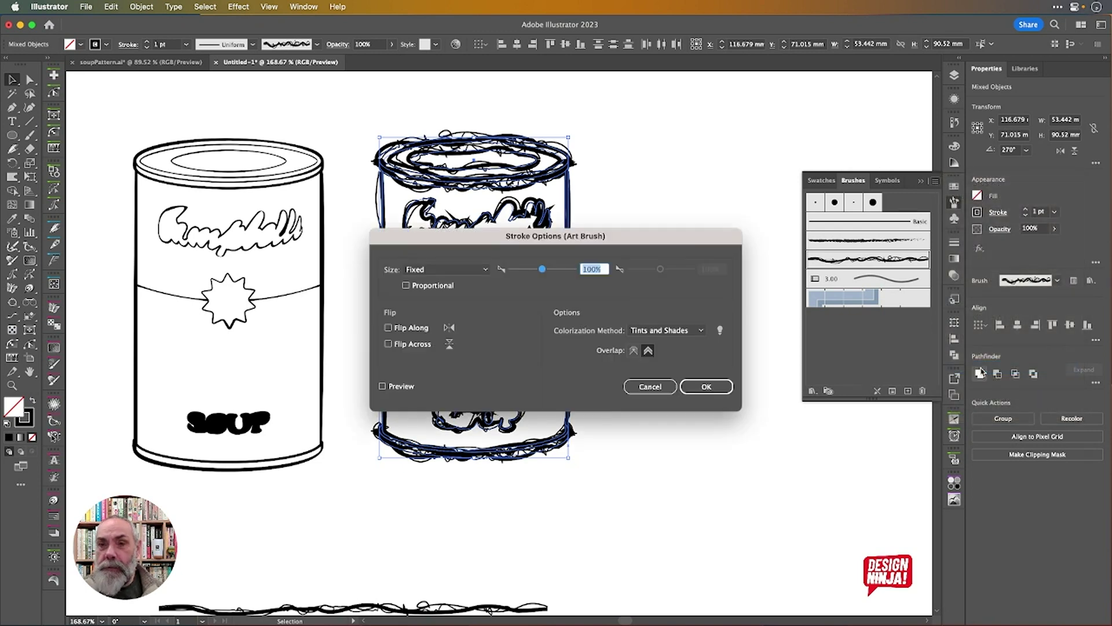
pyautogui.moveTo(618, 243)
pyautogui.mouseDown()
pyautogui.moveTo(658, 245)
pyautogui.moveTo(856, 157)
pyautogui.mouseUp()
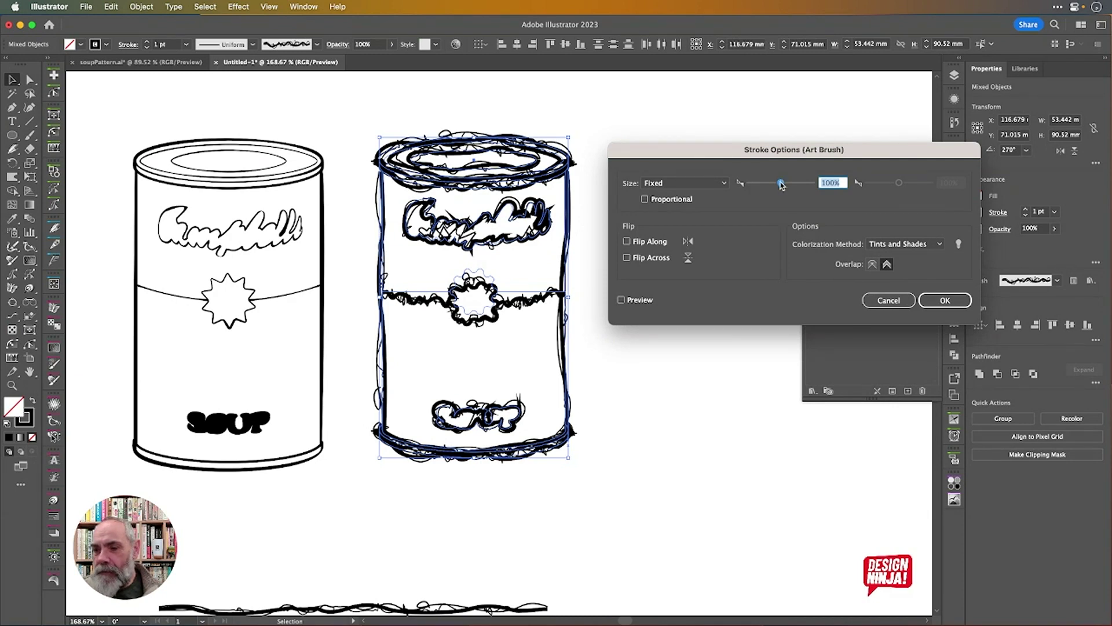
pyautogui.moveTo(781, 184); pyautogui.dragTo(764, 186)
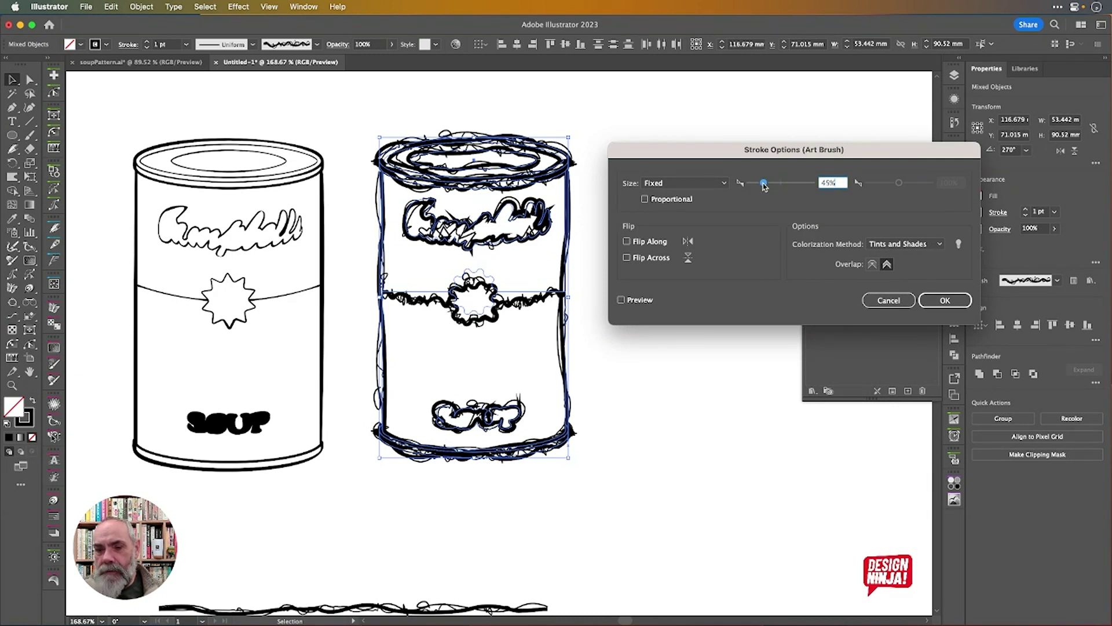
pyautogui.click(621, 299)
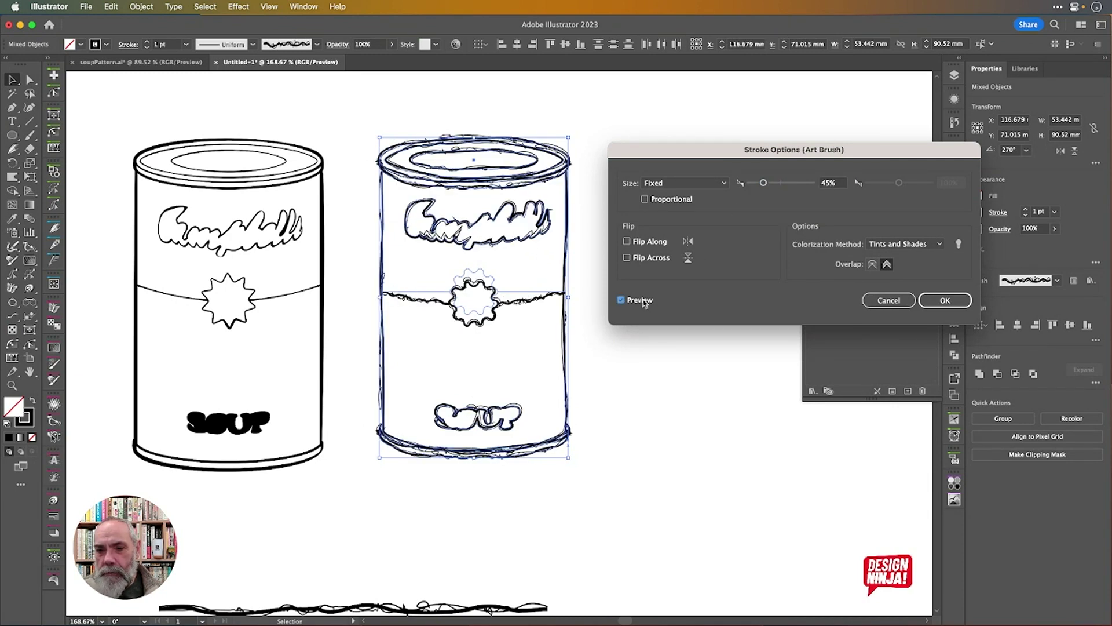
pyautogui.moveTo(764, 183); pyautogui.dragTo(756, 186)
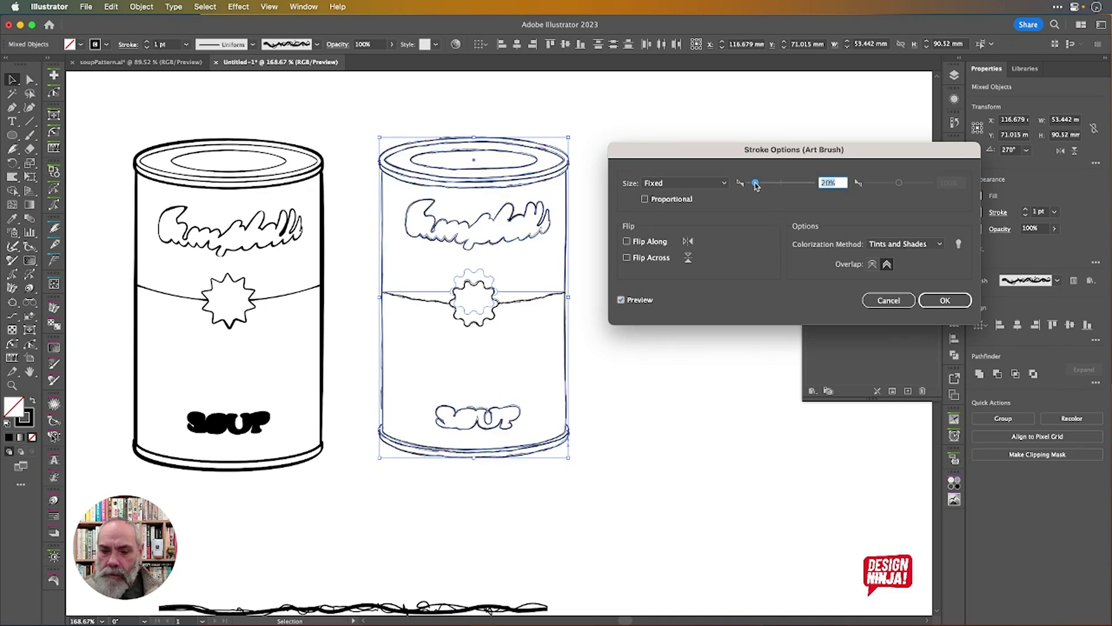
pyautogui.moveTo(755, 184); pyautogui.dragTo(759, 186)
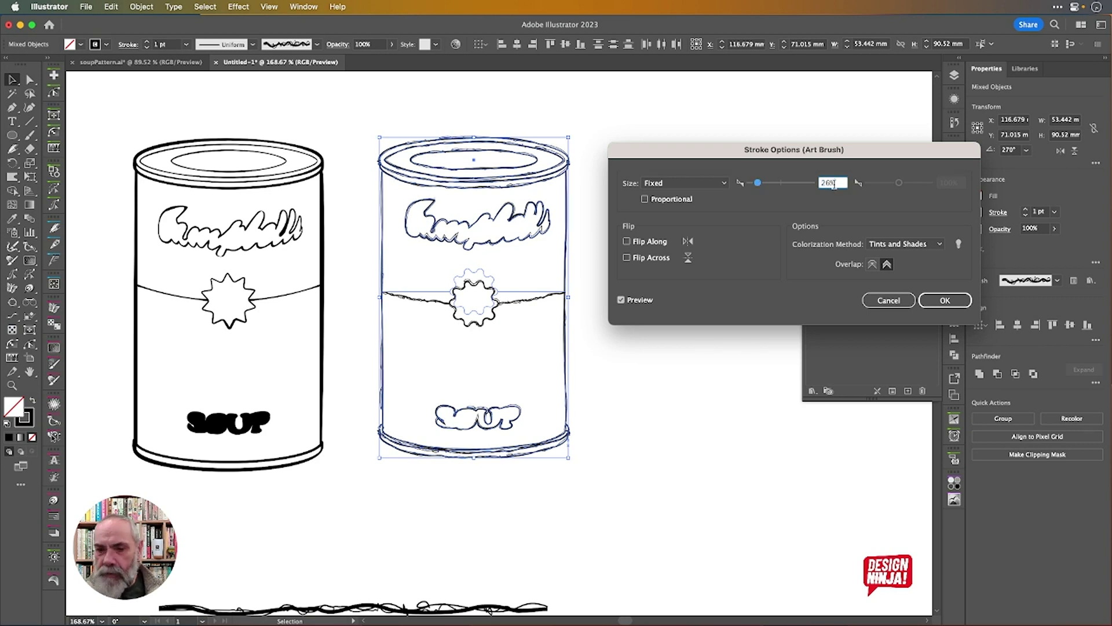
pyautogui.press('Up')
pyautogui.press('Up')
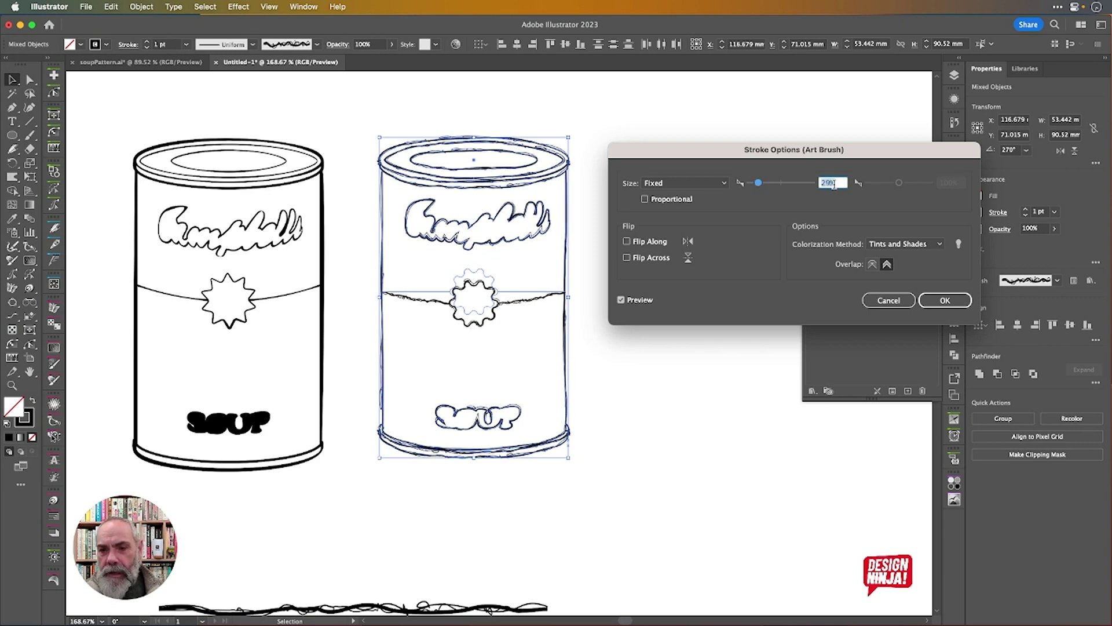
pyautogui.press('Up')
pyautogui.press('Up')
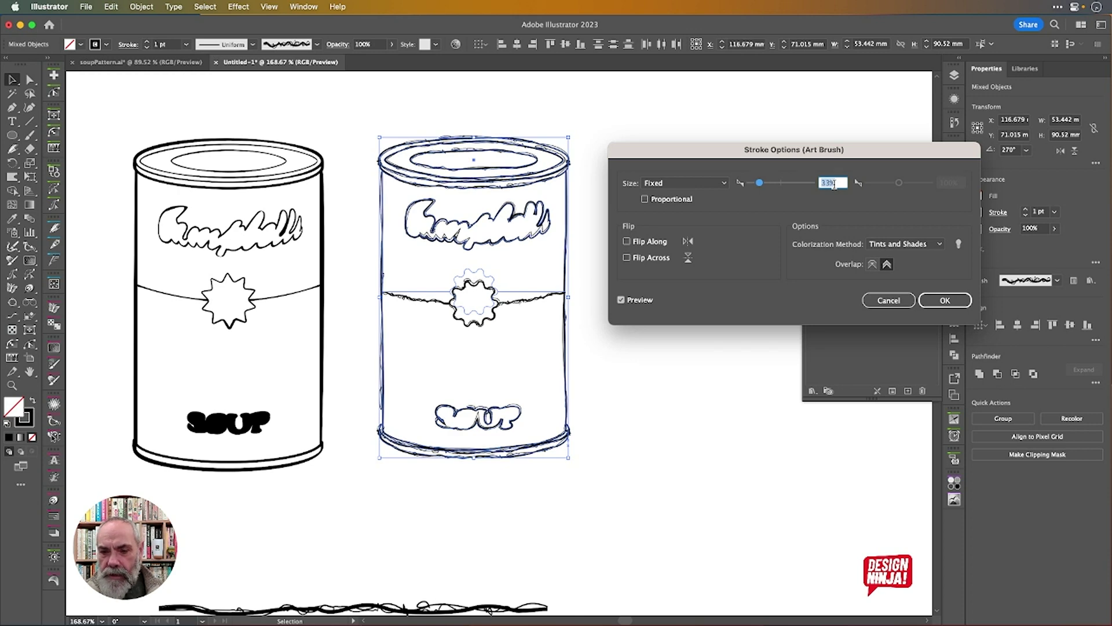
pyautogui.press('Up')
pyautogui.press('Up')
pyautogui.press('Up')
pyautogui.press('Up')
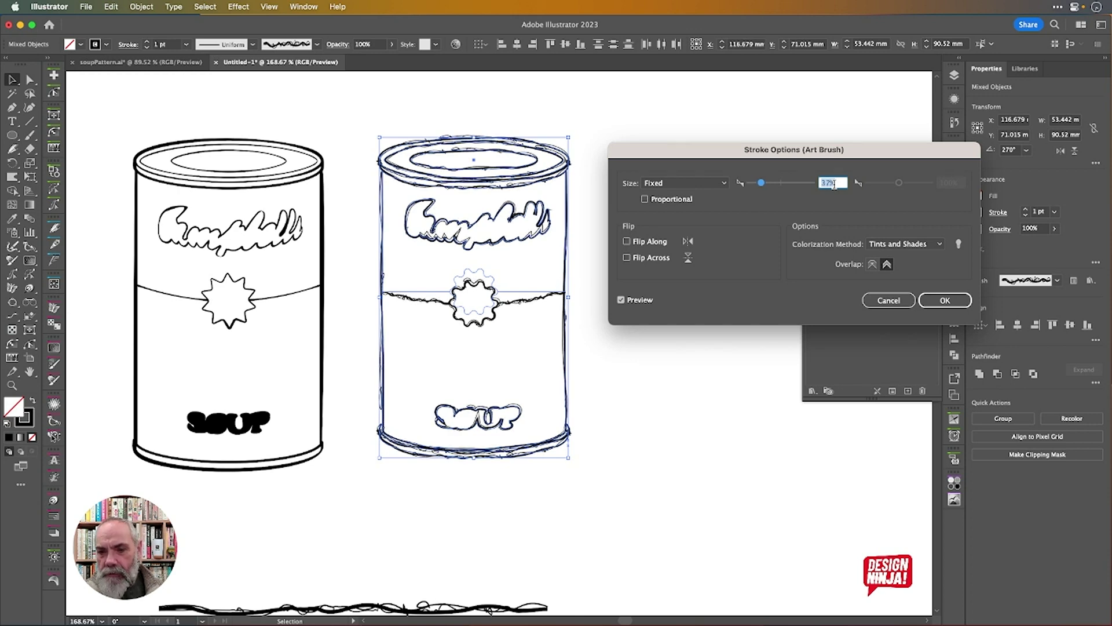
pyautogui.press('Down')
pyautogui.press('Down')
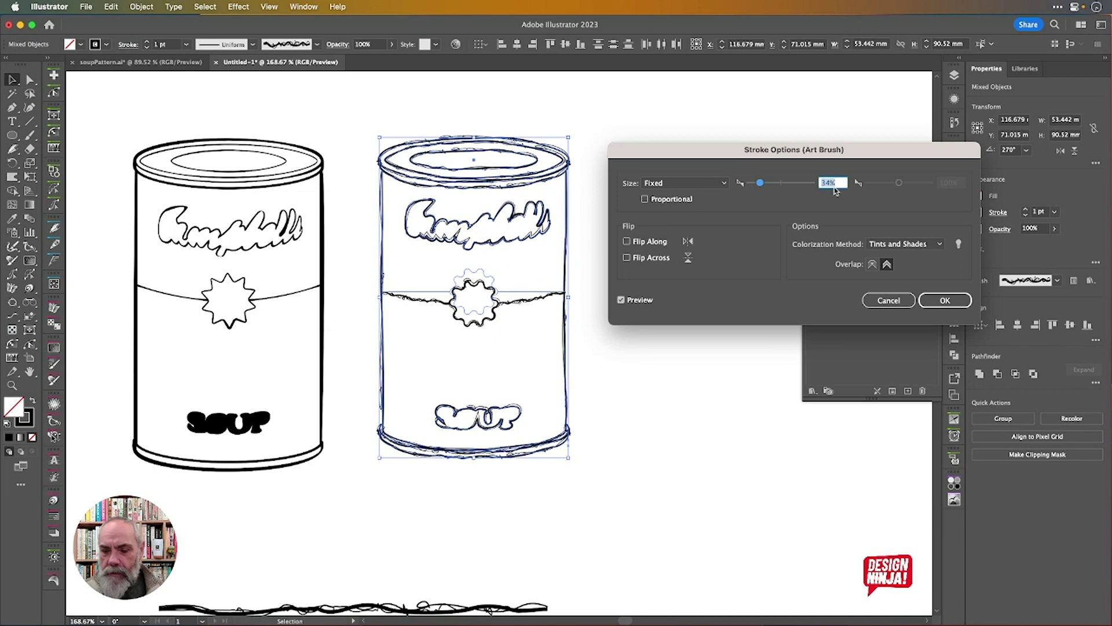
pyautogui.click(944, 300)
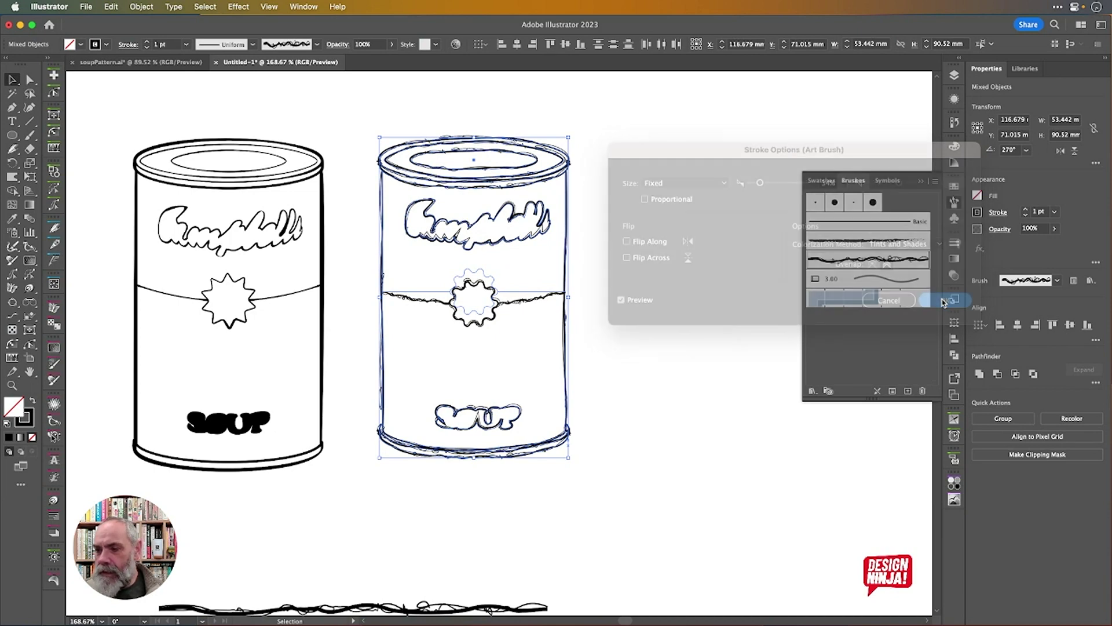
pyautogui.click(680, 265)
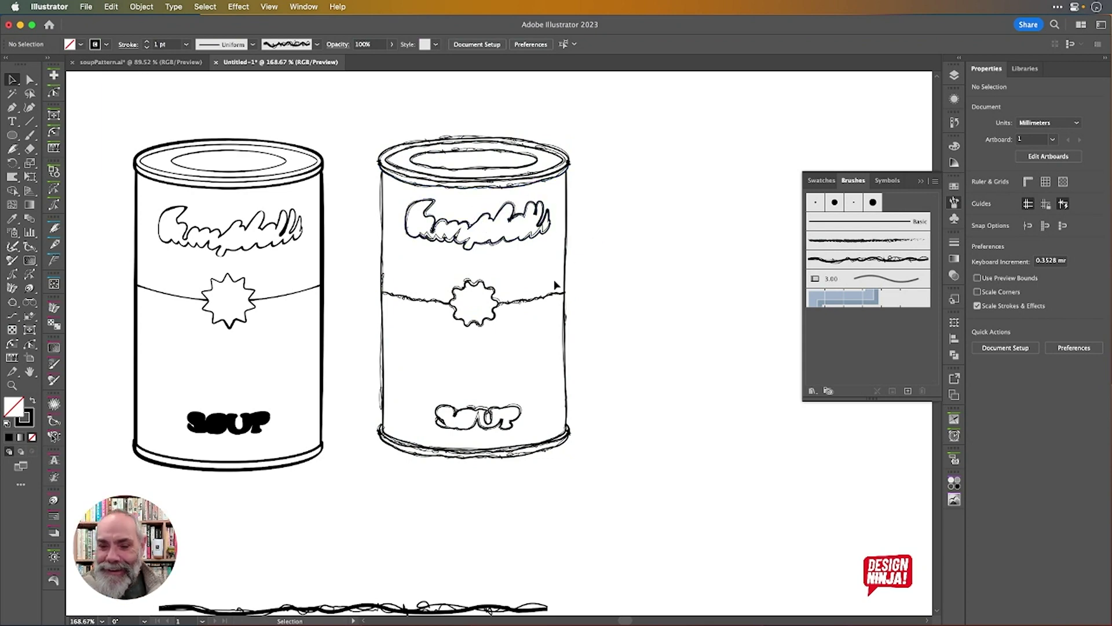
# Duplicate the scribble-brushed can beside itself and scale the copy up proportionally to about 180 × 305 mm.
pyautogui.scroll(5, 554, 284)
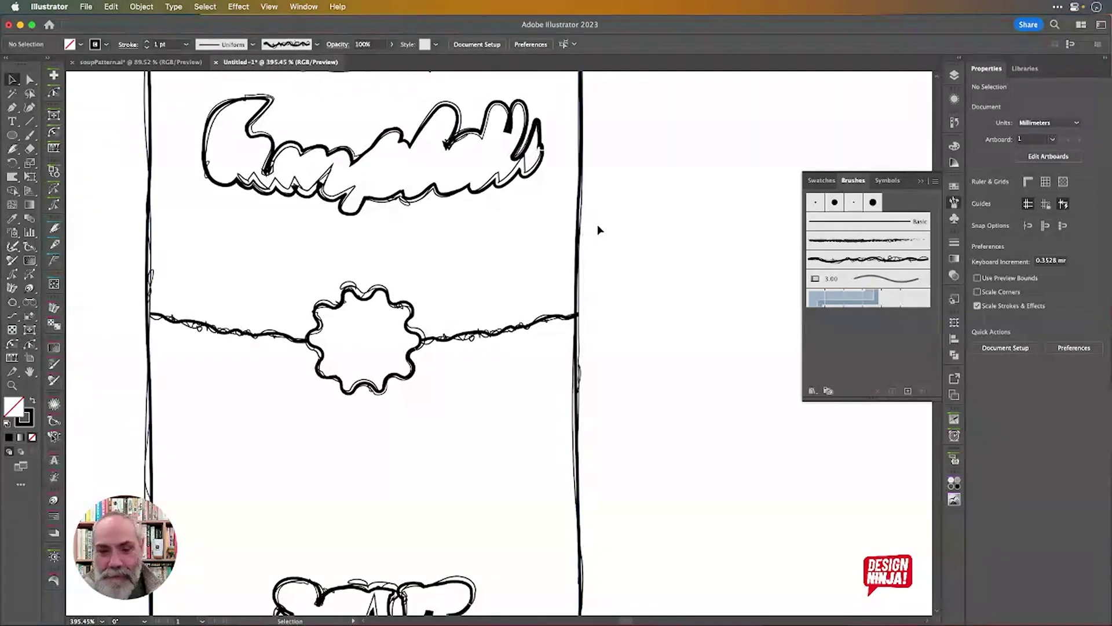
pyautogui.scroll(-8, 507, 256)
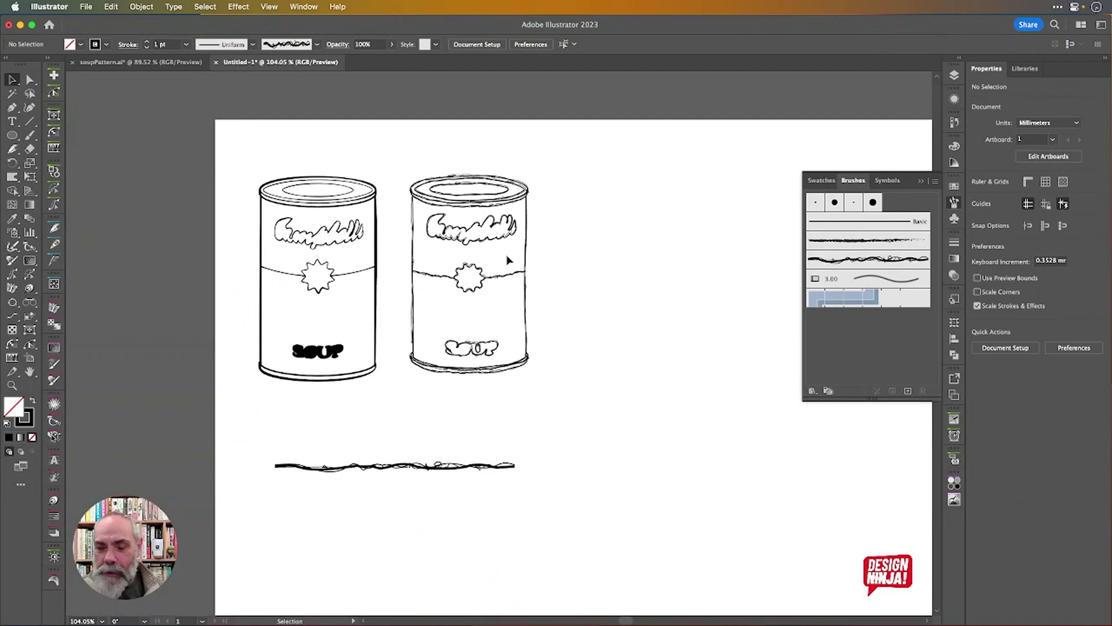
pyautogui.hscroll(5, 507, 255)
pyautogui.moveTo(266, 151); pyautogui.dragTo(524, 362)
pyautogui.scroll(-3, 531, 354)
pyautogui.scroll(-5, 531, 354)
pyautogui.hscroll(4, 531, 353)
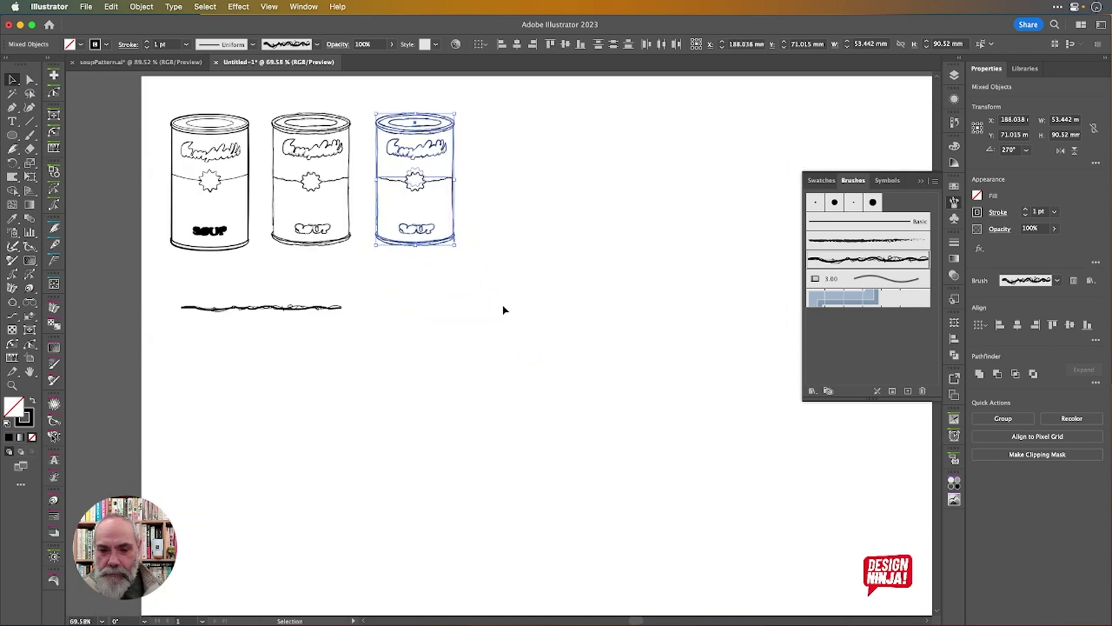
pyautogui.moveTo(459, 248)
pyautogui.mouseDown()
pyautogui.moveTo(638, 522)
pyautogui.moveTo(684, 562)
pyautogui.mouseUp()
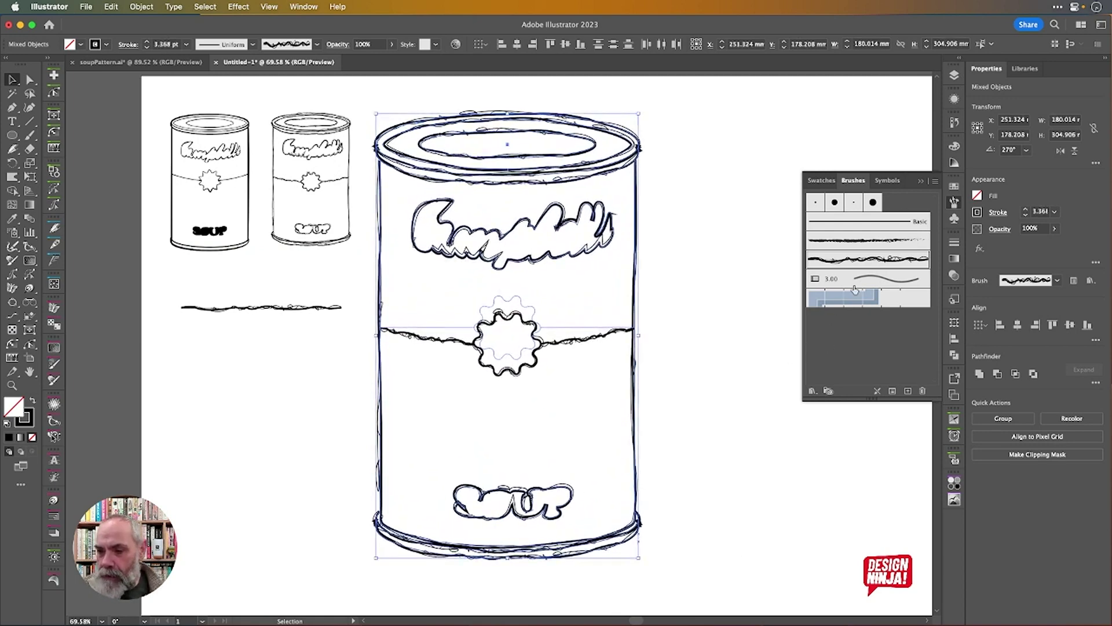
# Reapply the tangled scribble art brush to the enlarged can, set its stroke size to a fixed 31%, and deselect the artwork.
pyautogui.click(857, 261)
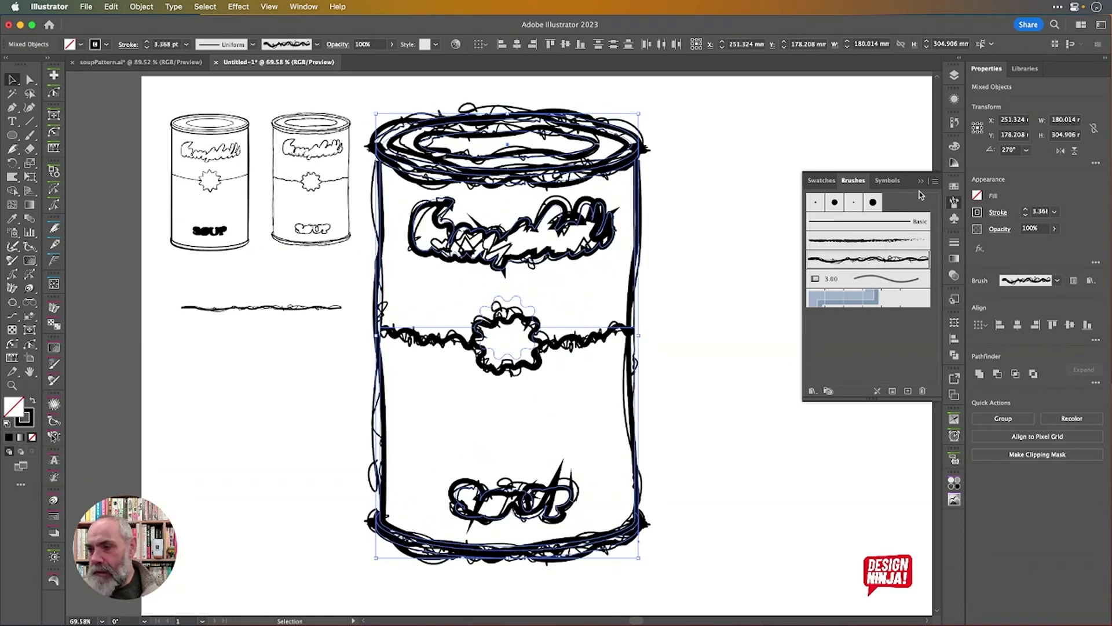
pyautogui.click(935, 182)
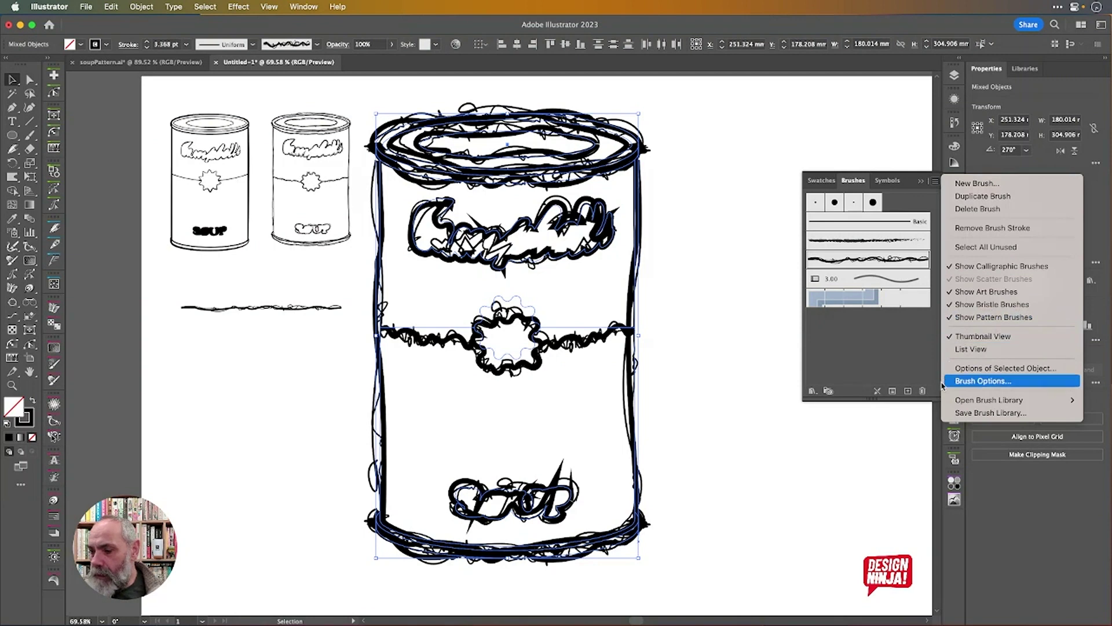
pyautogui.click(963, 371)
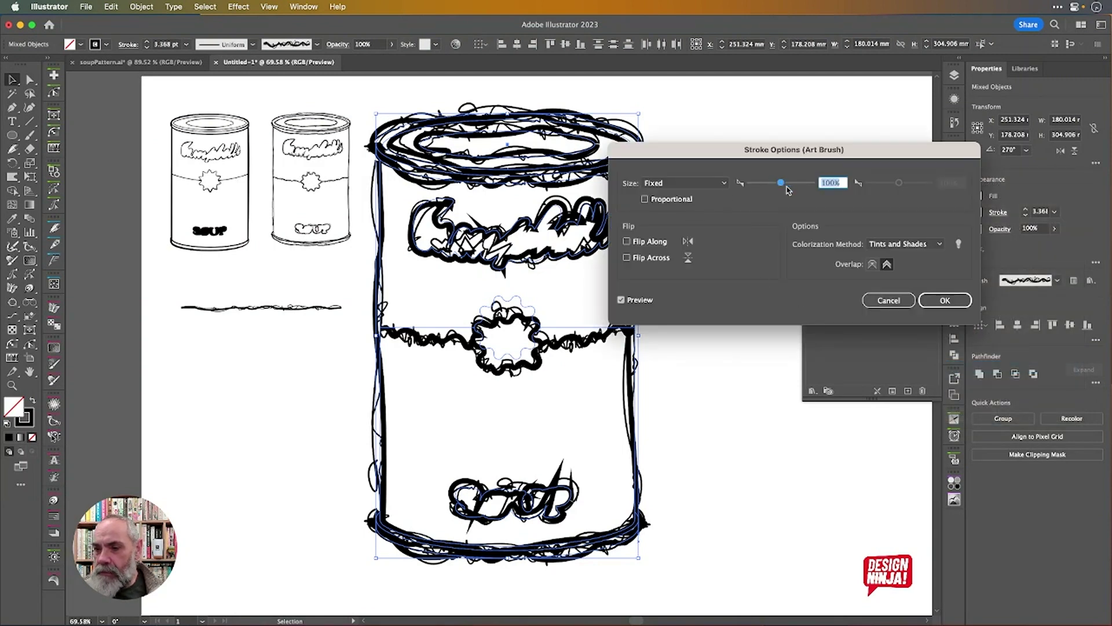
pyautogui.write('10')
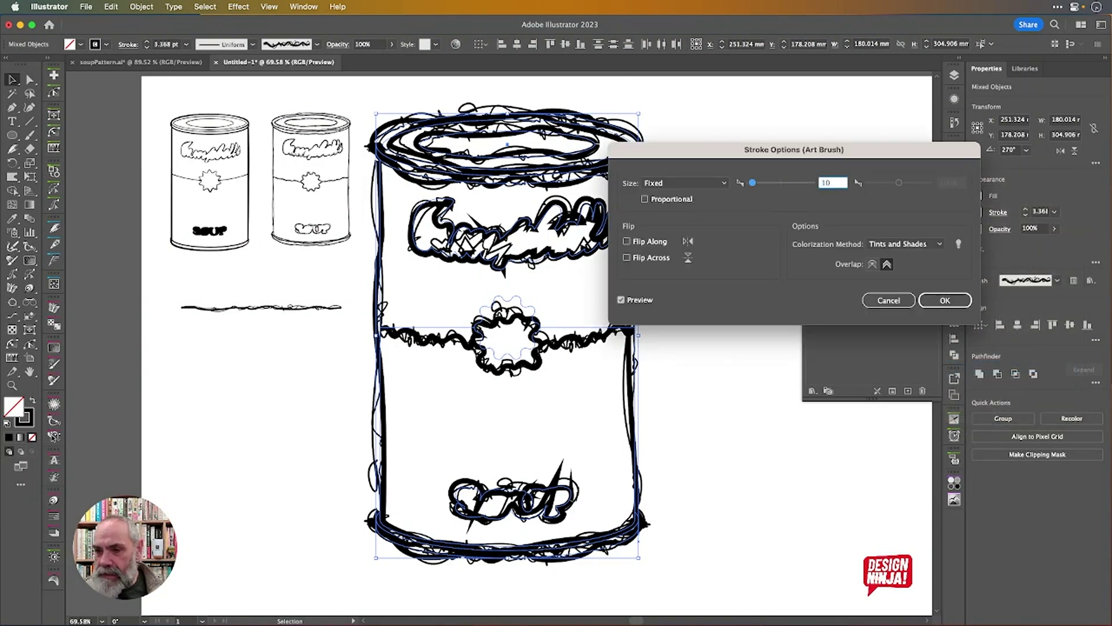
pyautogui.press('Tab')
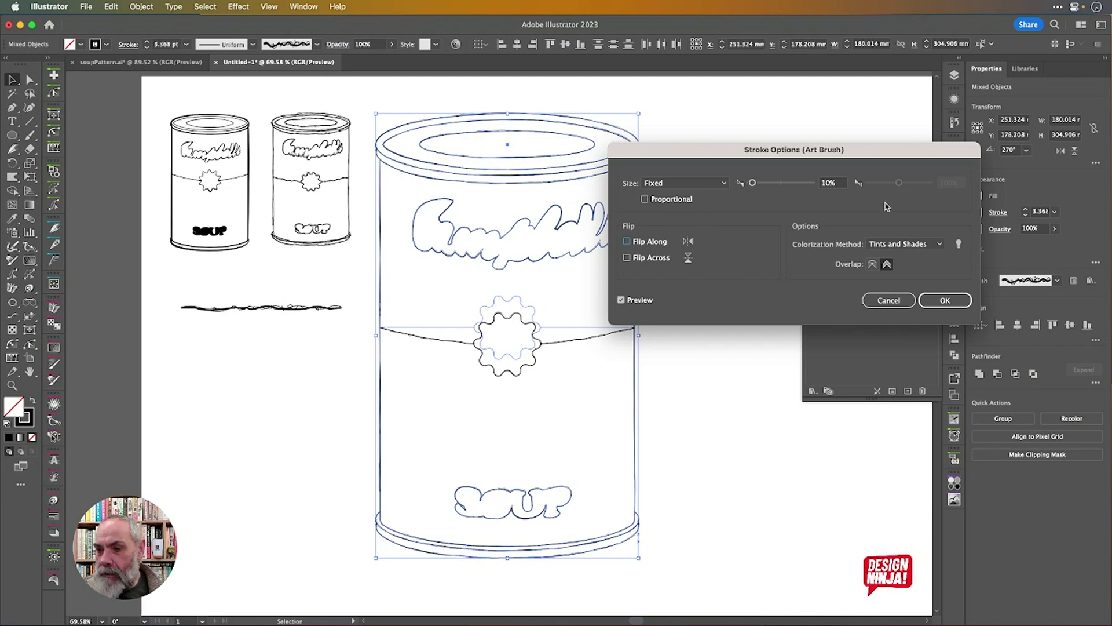
pyautogui.click(840, 183)
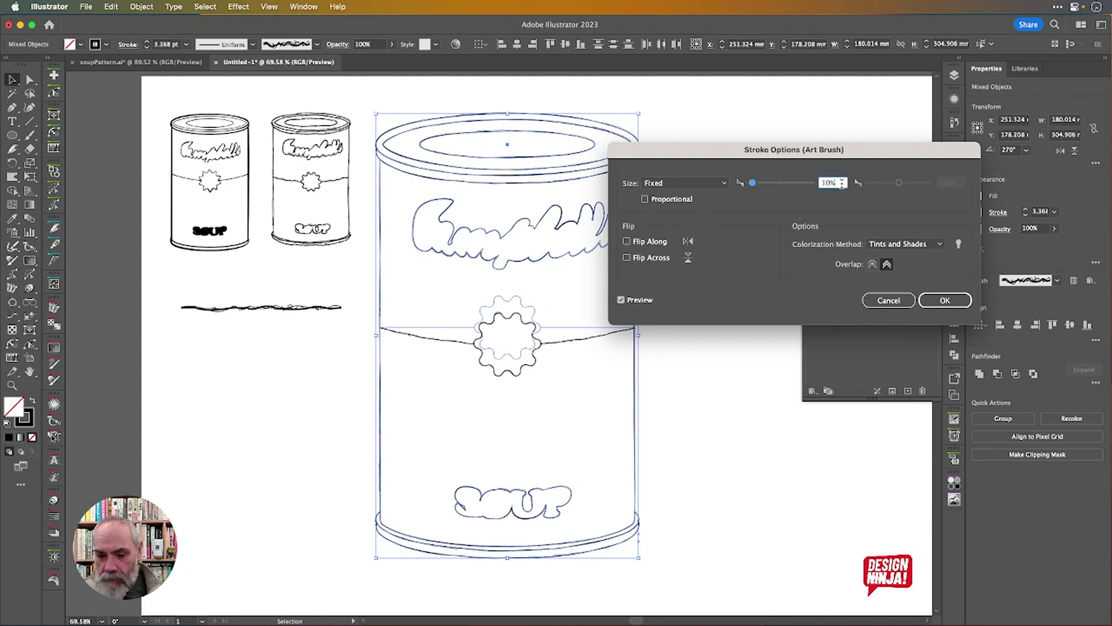
pyautogui.press('Up')
pyautogui.press('Up')
pyautogui.press('Up')
pyautogui.press('Up')
pyautogui.press('Up')
pyautogui.press('Up')
pyautogui.press('Up')
pyautogui.press('Up')
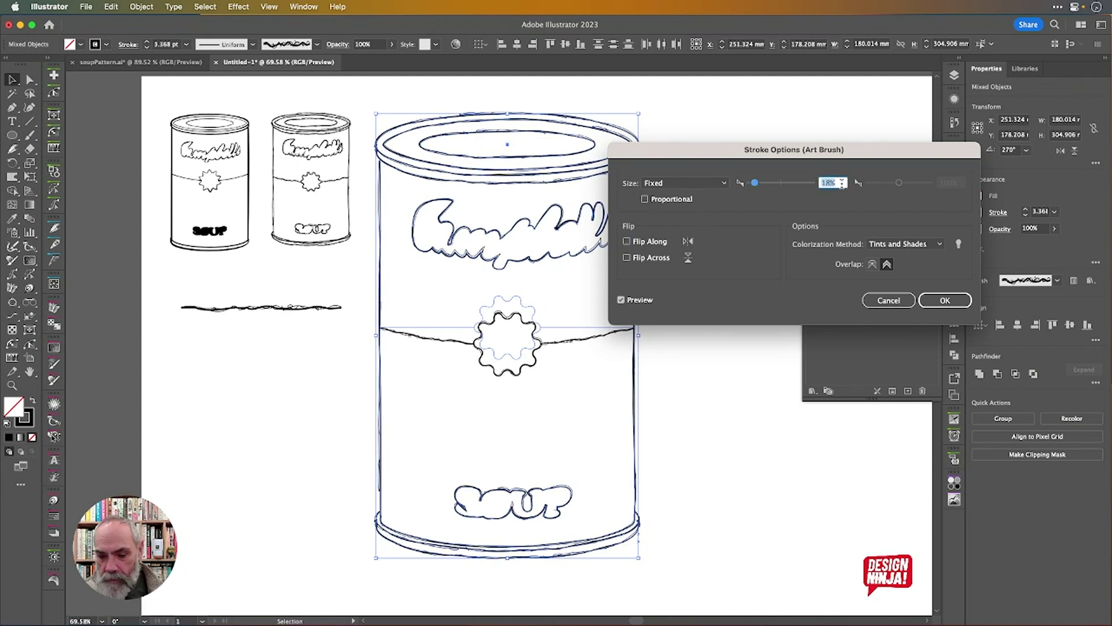
pyautogui.press('Up')
pyautogui.press('Up')
pyautogui.press('Up')
pyautogui.press('Up')
pyautogui.press('Up')
pyautogui.press('Up')
pyautogui.press('Up')
pyautogui.press('Up')
pyautogui.press('Up')
pyautogui.press('Up')
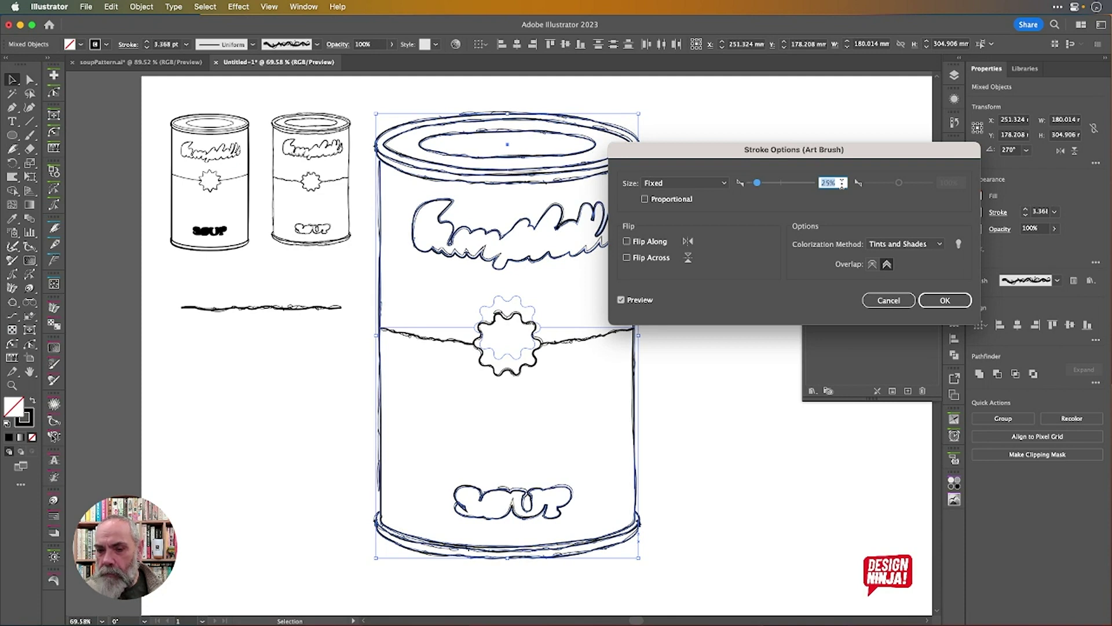
pyautogui.press('Up')
pyautogui.press('Up')
pyautogui.press('Up')
pyautogui.press('Up')
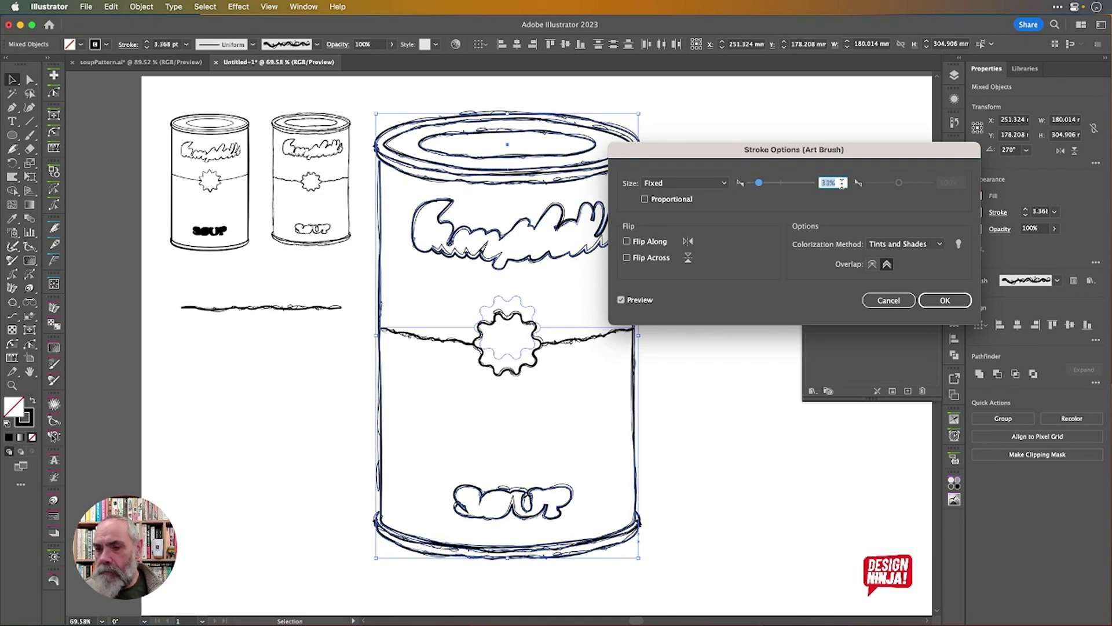
pyautogui.press('Down')
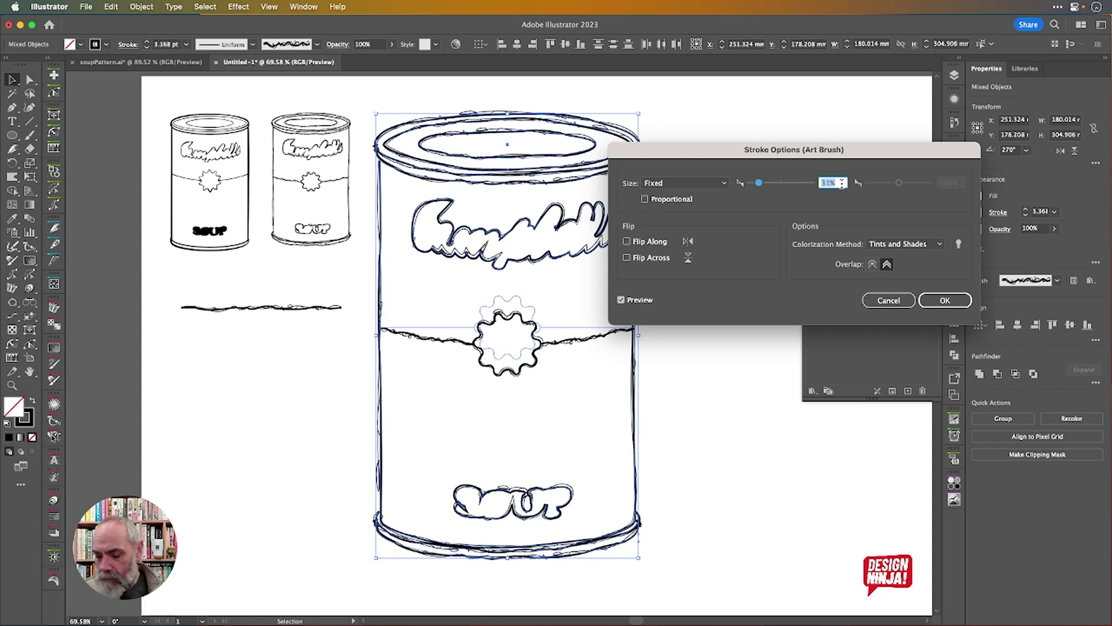
pyautogui.press('Return')
pyautogui.click(732, 234)
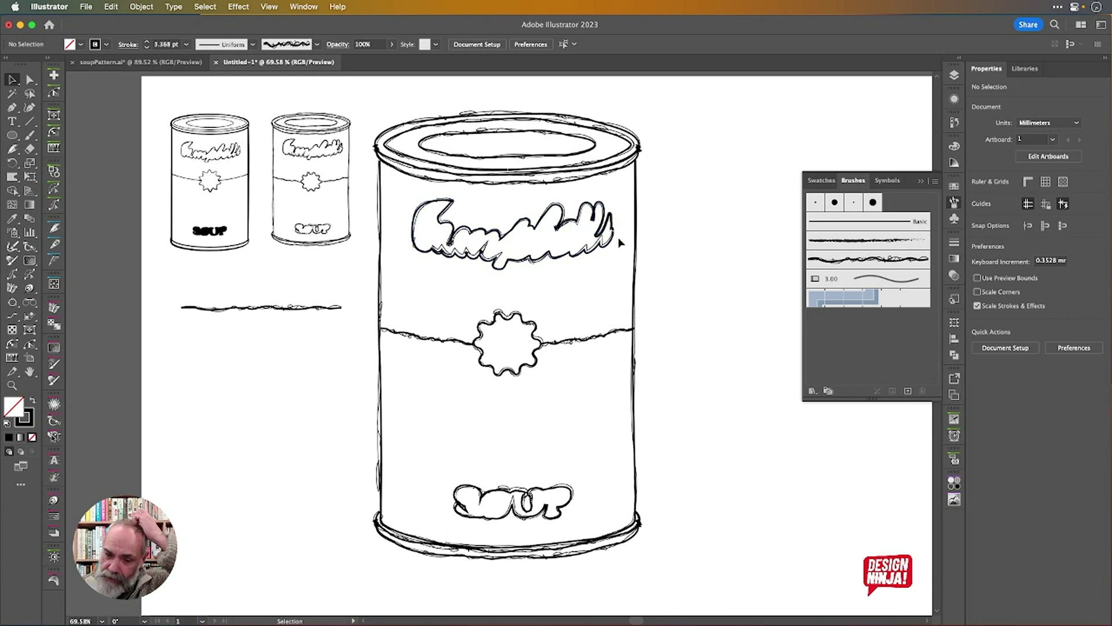
# Save the document to the Desktop as soupCanSketches.ai in Illustrator 2020 format with the default options.
pyautogui.scroll(-5, 624, 245)
pyautogui.hscroll(2, 624, 245)
pyautogui.hscroll(2, 624, 245)
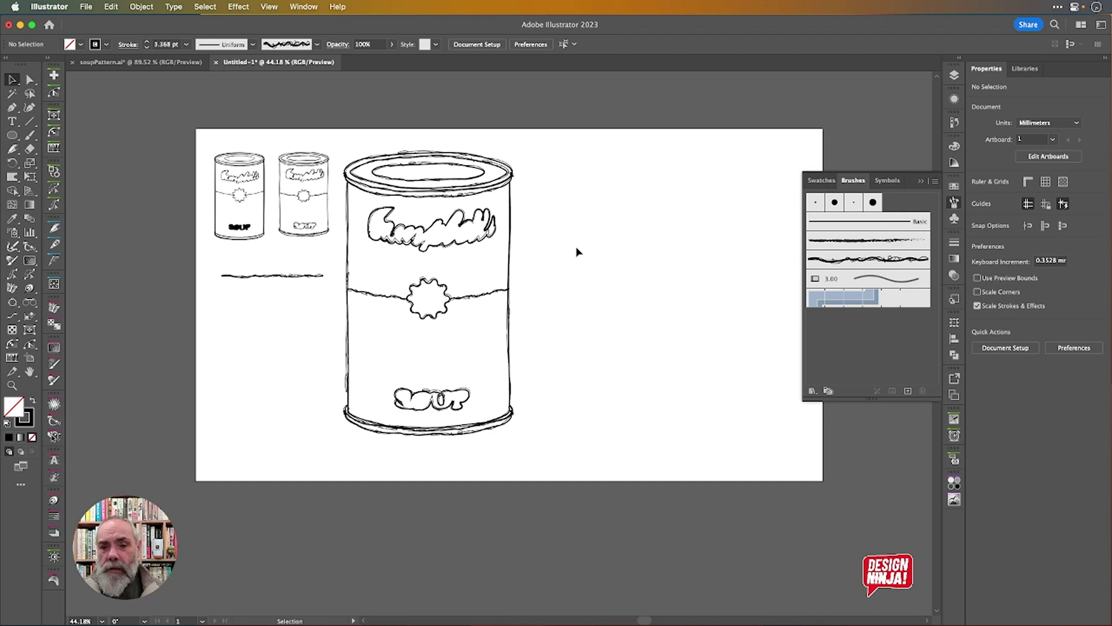
pyautogui.hscroll(3, 575, 246)
pyautogui.scroll(1, 576, 245)
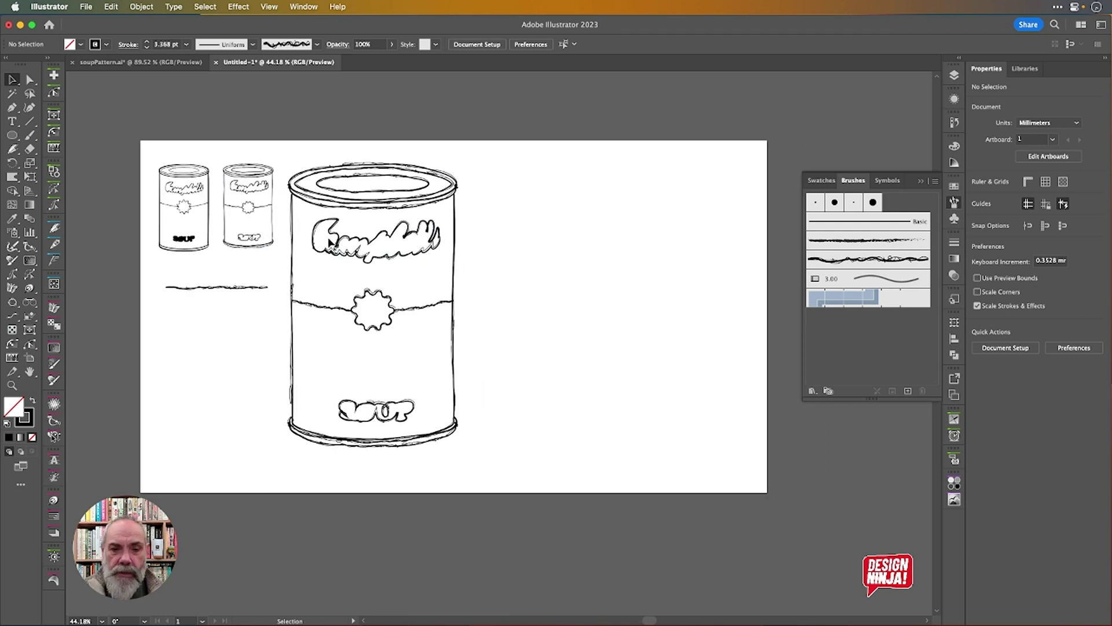
pyautogui.press('super+s')
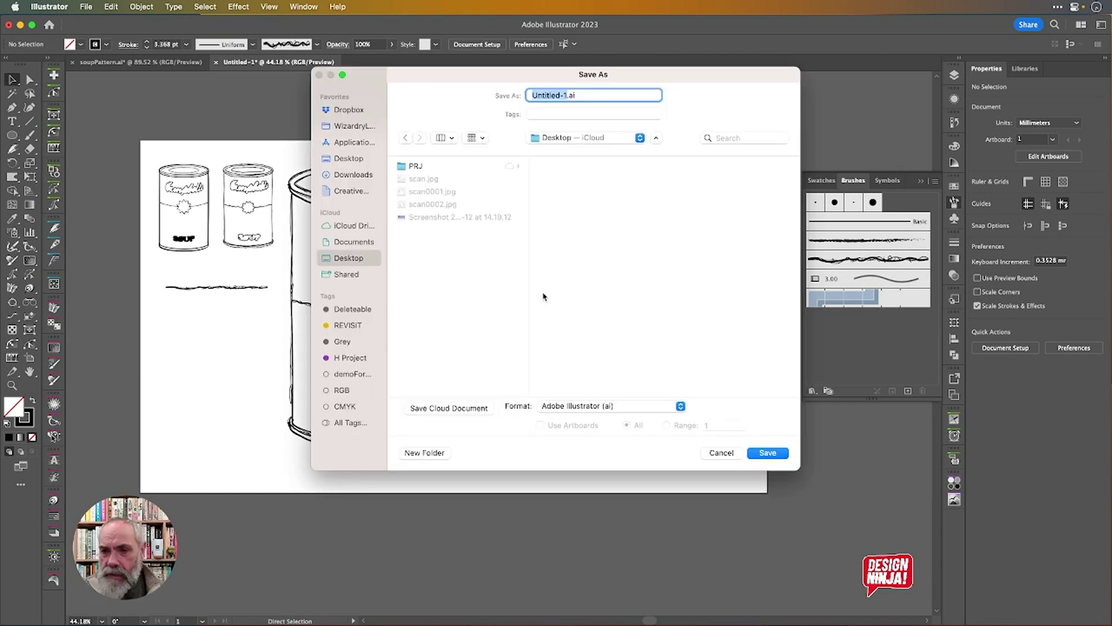
pyautogui.write('soup')
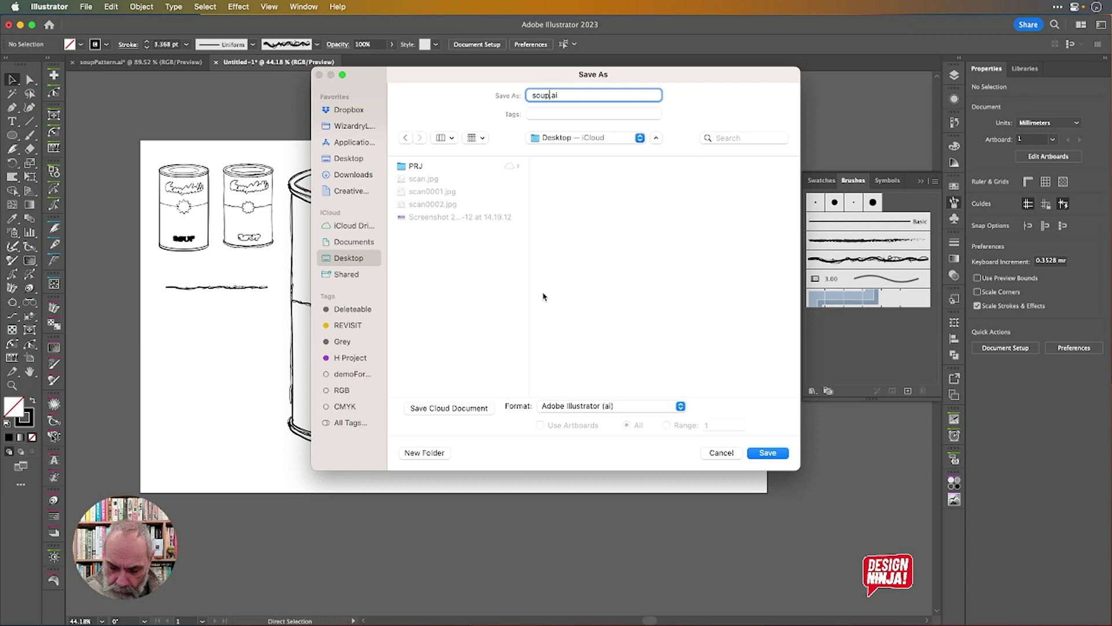
pyautogui.write('CanSketchesd')
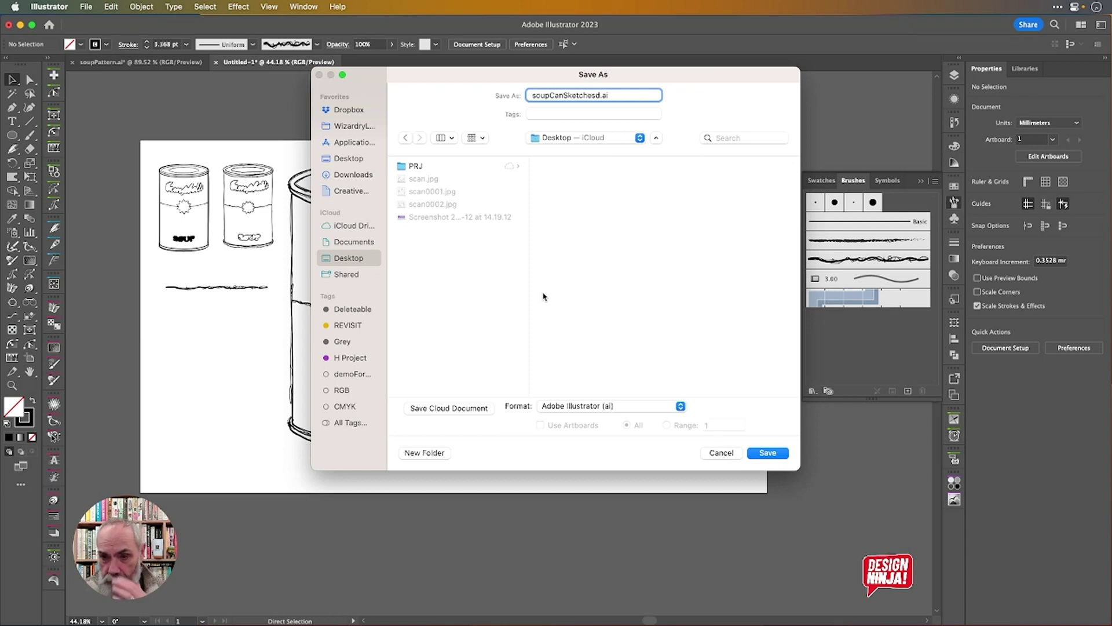
pyautogui.press('Return')
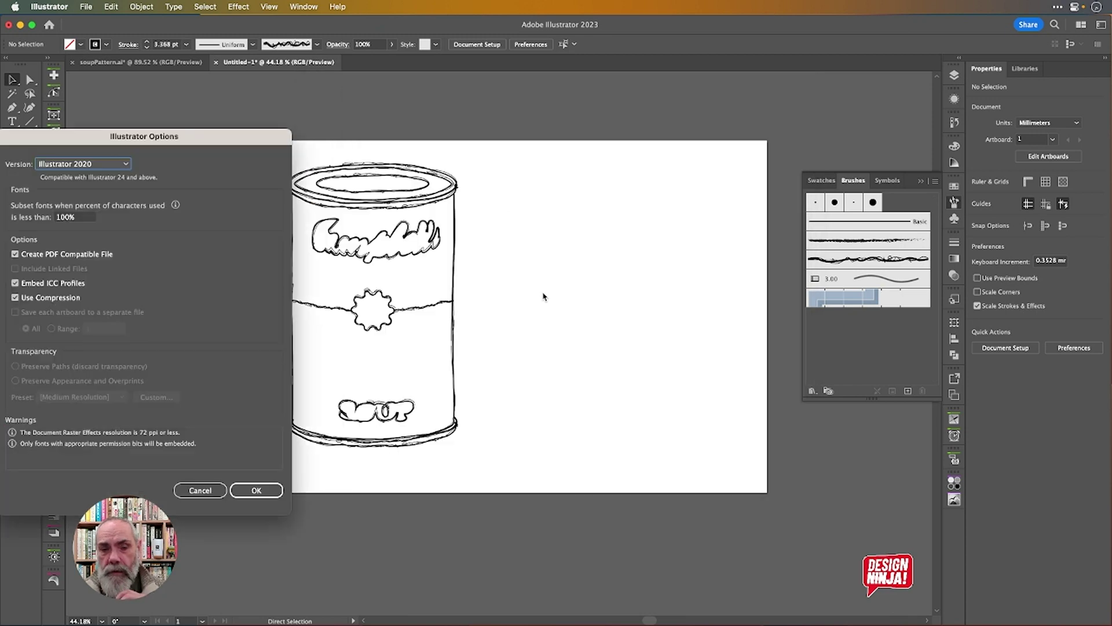
pyautogui.press('Return')
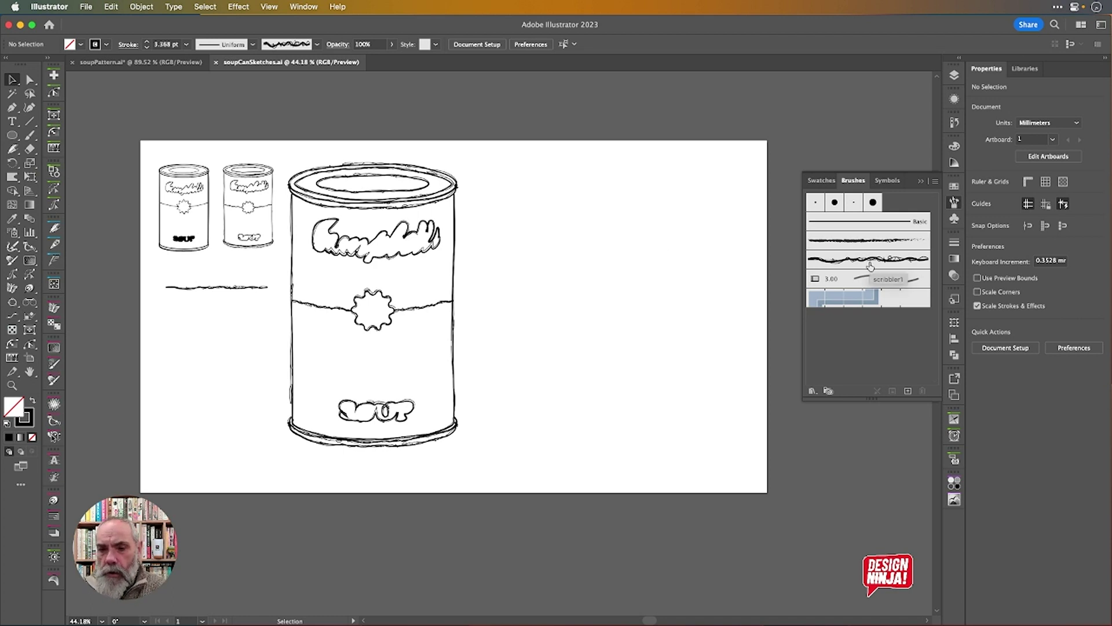
# Place an editable copy of the scribbler1 brush artwork on the empty area beside the large can and ungroup it.
pyautogui.moveTo(870, 266); pyautogui.dragTo(578, 219)
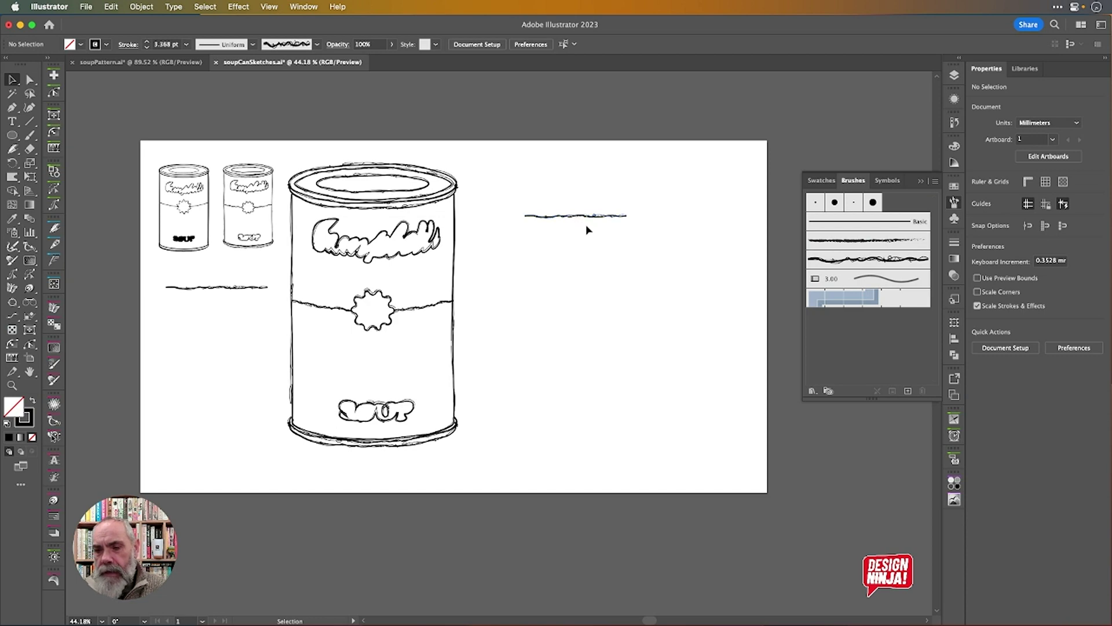
pyautogui.scroll(6, 573, 217)
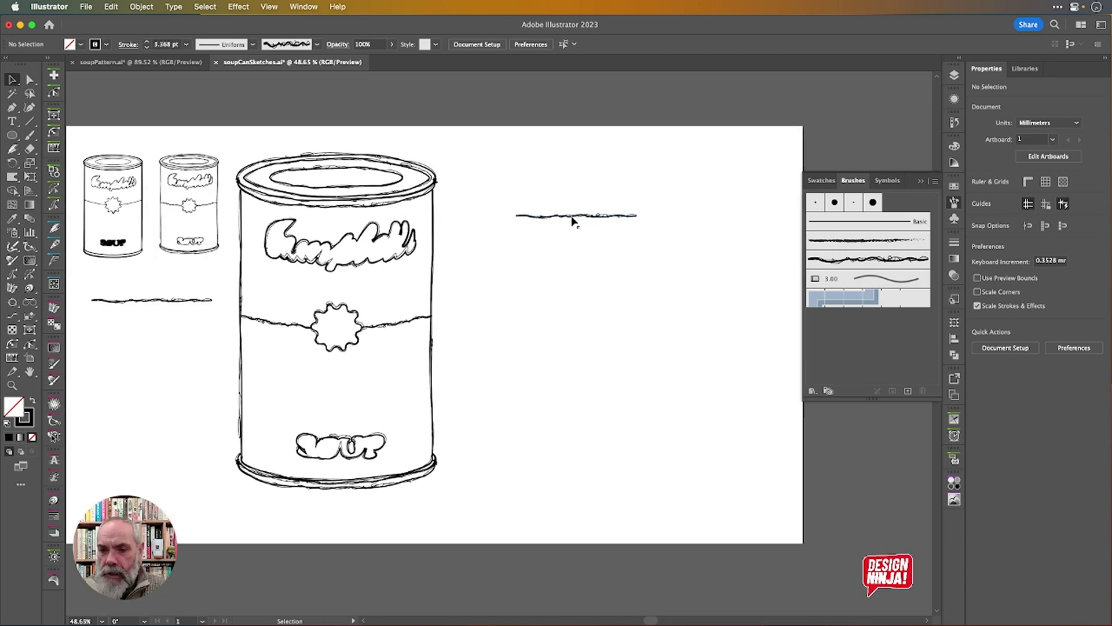
pyautogui.click(578, 216)
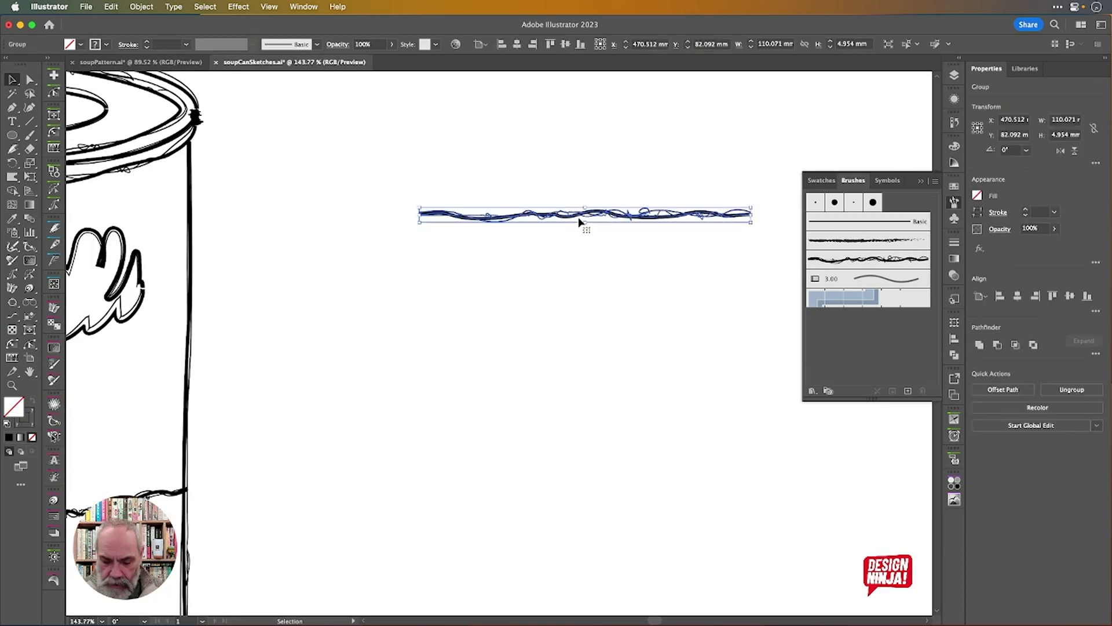
pyautogui.press('super+shift+g')
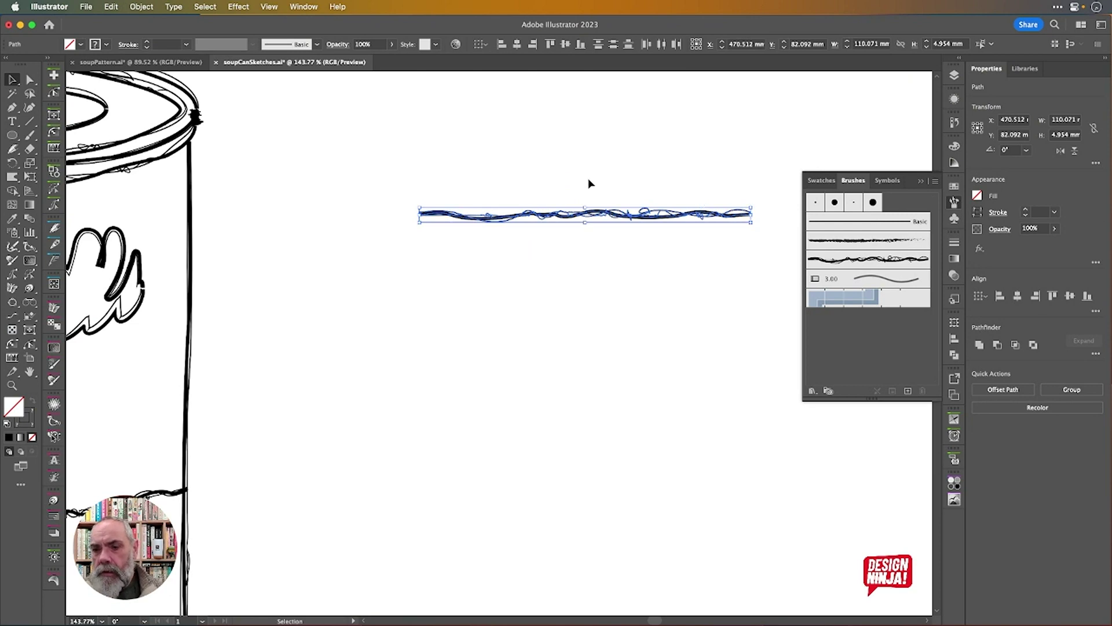
# Move the thick line and the looped thin strand above the jagged strand, and align the two to their vertical centres.
pyautogui.click(589, 180)
pyautogui.moveTo(594, 213); pyautogui.dragTo(595, 174)
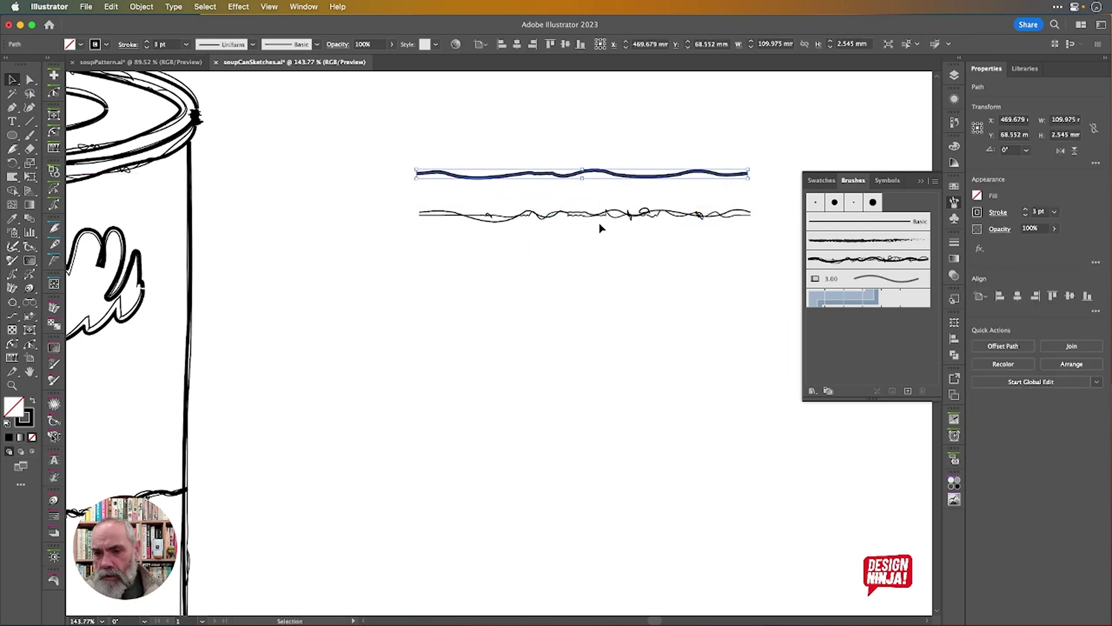
pyautogui.moveTo(598, 214)
pyautogui.mouseDown()
pyautogui.moveTo(596, 248)
pyautogui.moveTo(606, 174)
pyautogui.mouseUp()
pyautogui.click(609, 216)
pyautogui.click(606, 174)
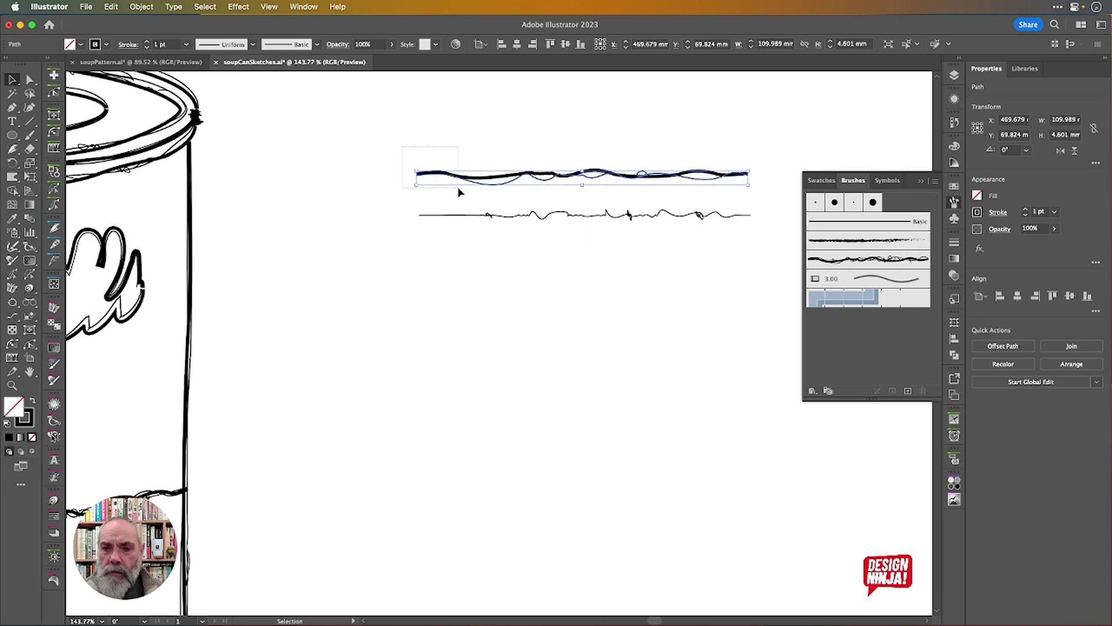
pyautogui.moveTo(459, 192); pyautogui.dragTo(461, 191)
pyautogui.click(566, 45)
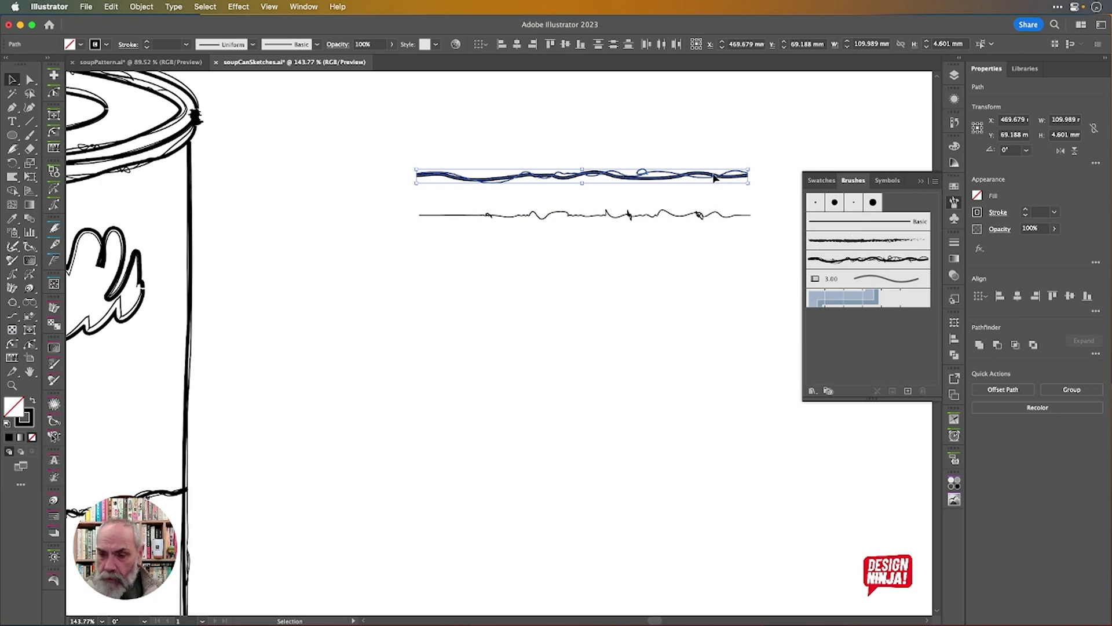
# Try replacing the scribbler1 art brush with the two-strand line, applying it to existing strokes, and undo the replacement.
pyautogui.moveTo(715, 178); pyautogui.dragTo(878, 261)
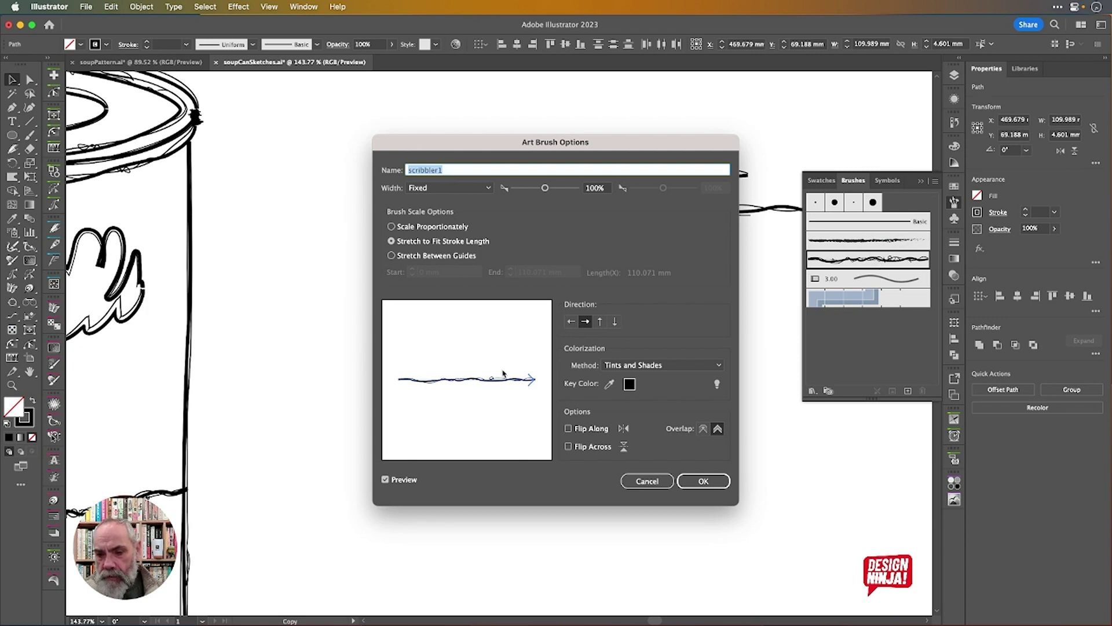
pyautogui.click(703, 481)
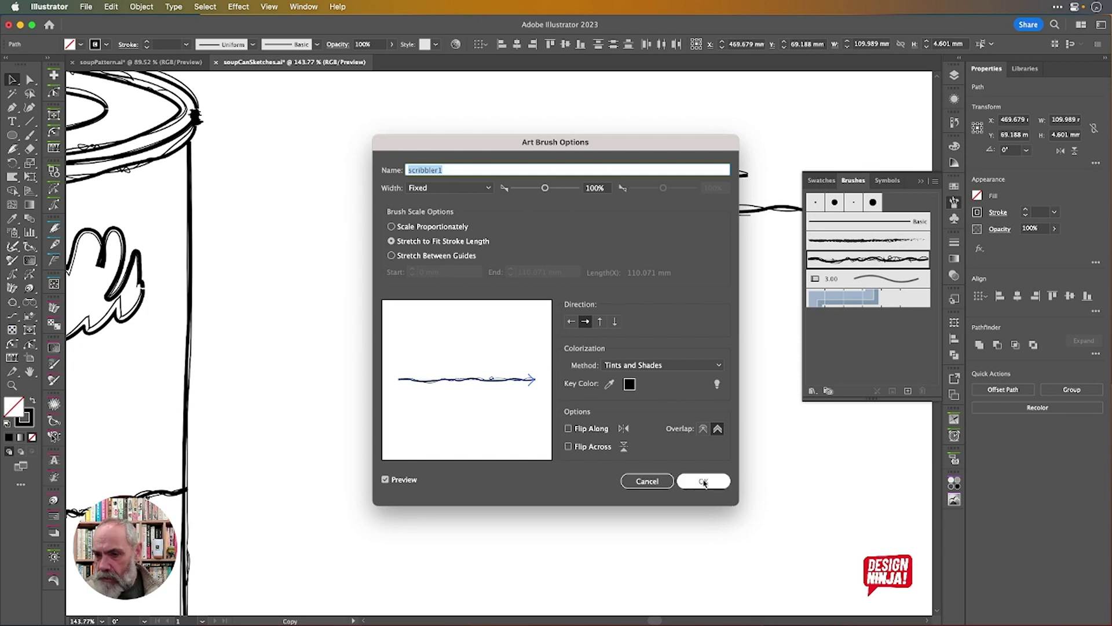
pyautogui.click(543, 347)
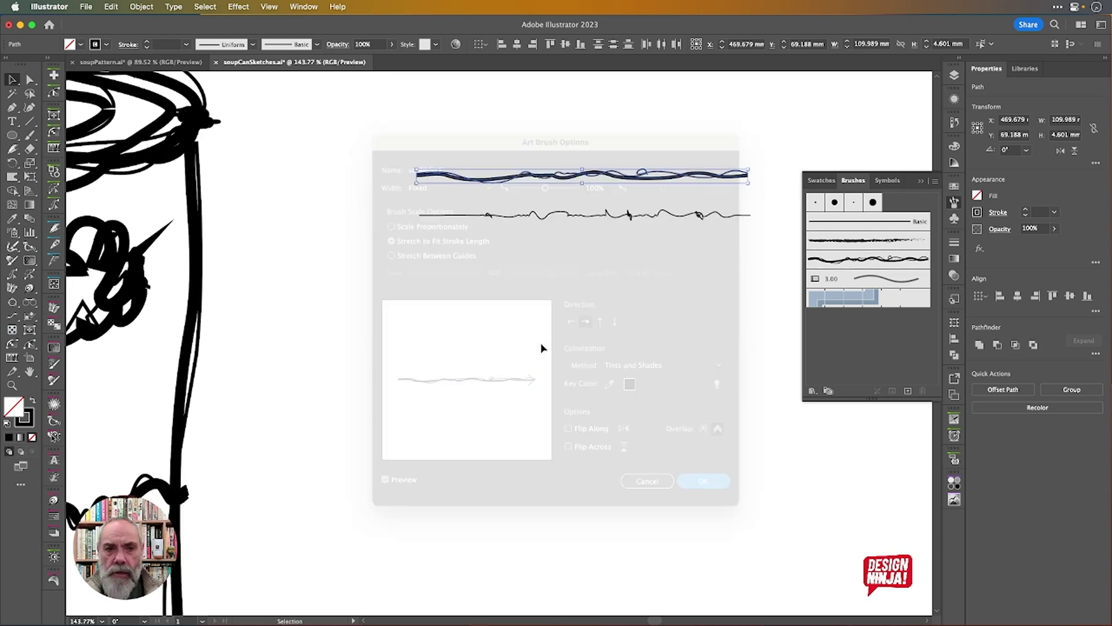
pyautogui.scroll(-5, 466, 371)
pyautogui.scroll(-1, 465, 370)
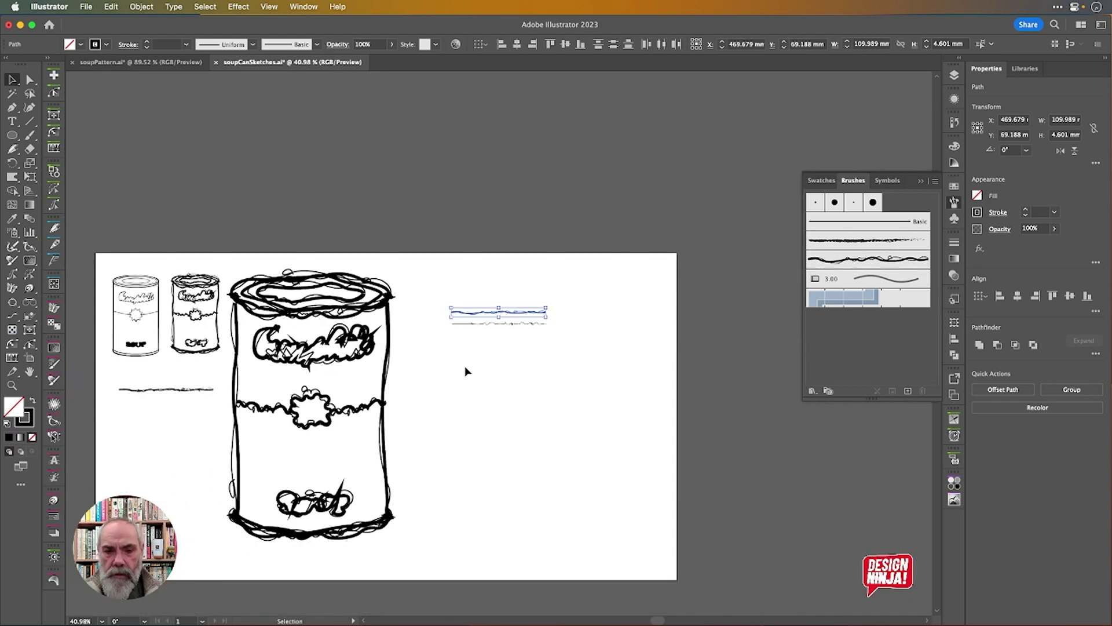
pyautogui.click(611, 389)
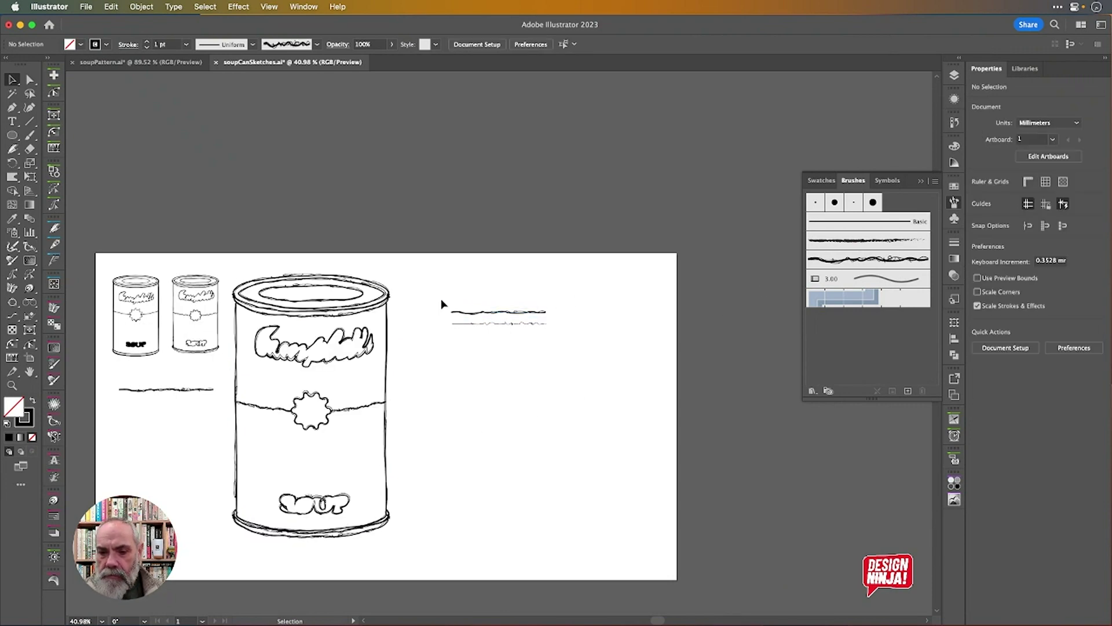
# Start a new brush from the two-strand line artwork and choose Art Brush as its type.
pyautogui.moveTo(440, 303); pyautogui.dragTo(865, 337)
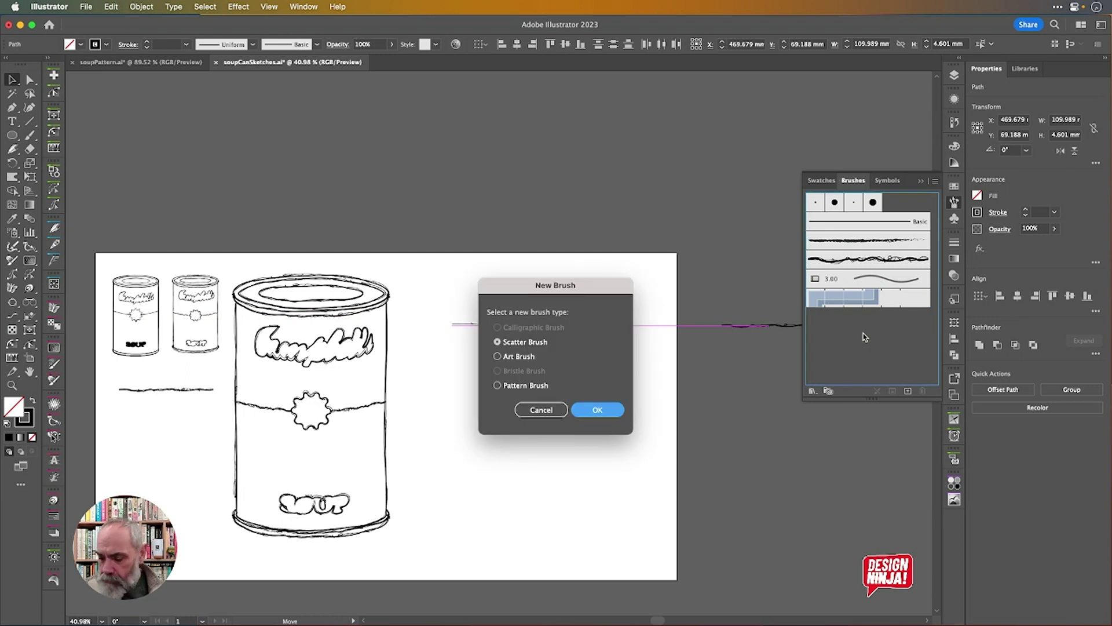
pyautogui.click(524, 356)
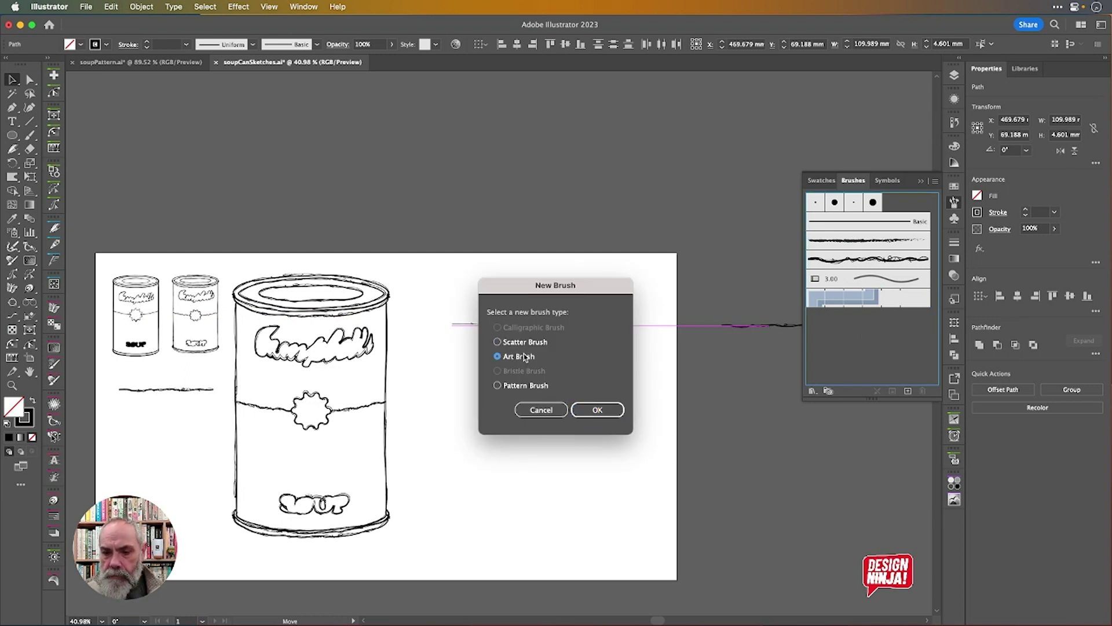
# Create an art brush from the selected hand-drawn line and name it Scribbler2.
pyautogui.click(597, 410)
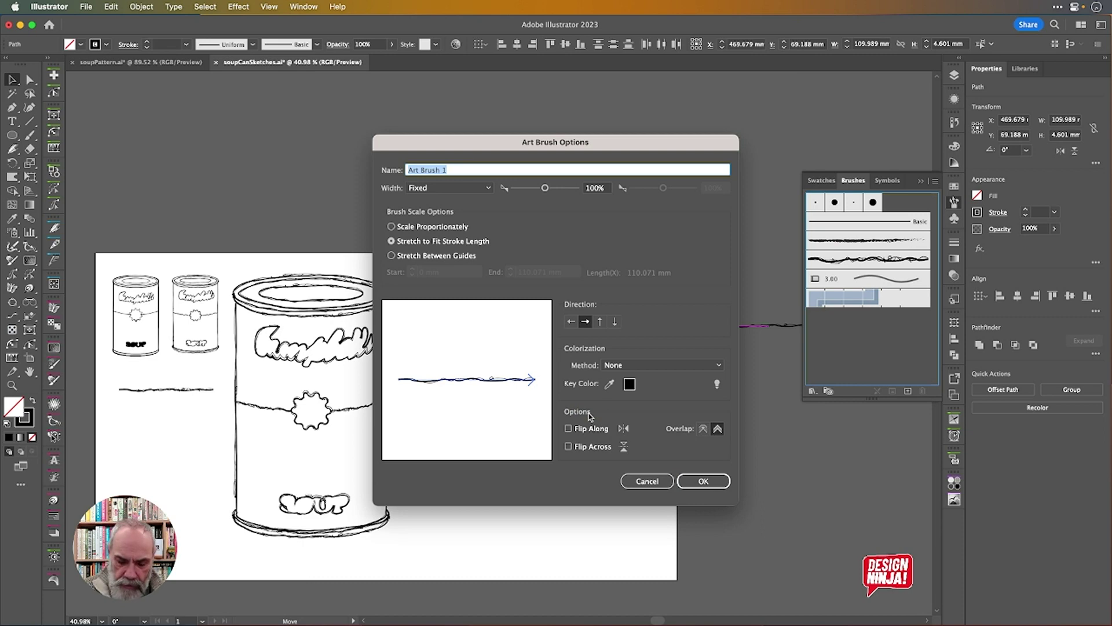
pyautogui.write('Scribbler2')
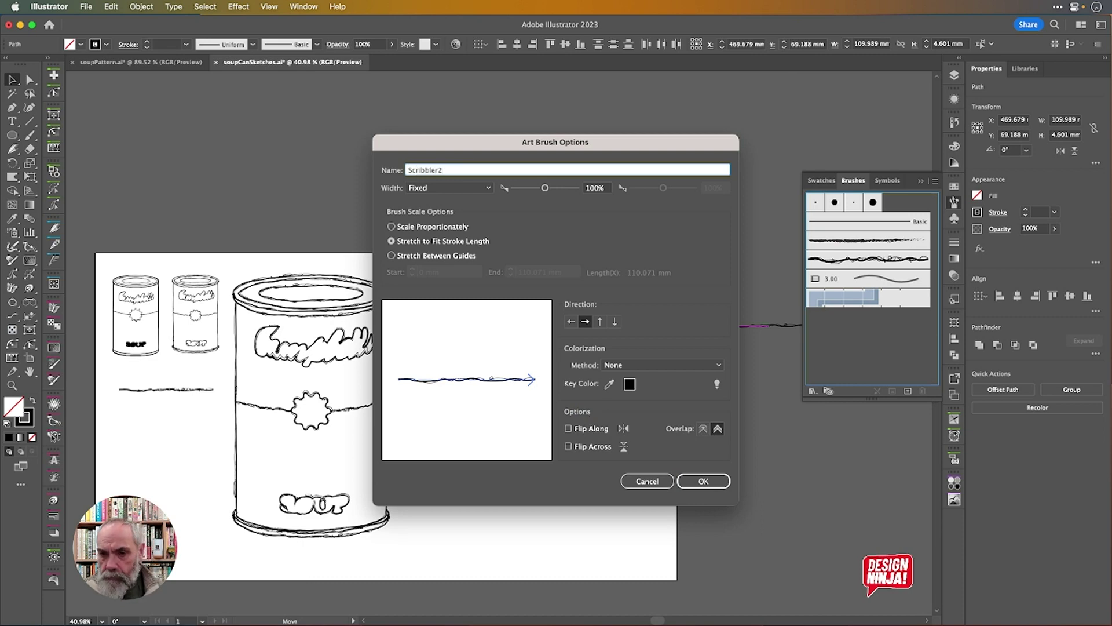
pyautogui.press('Return')
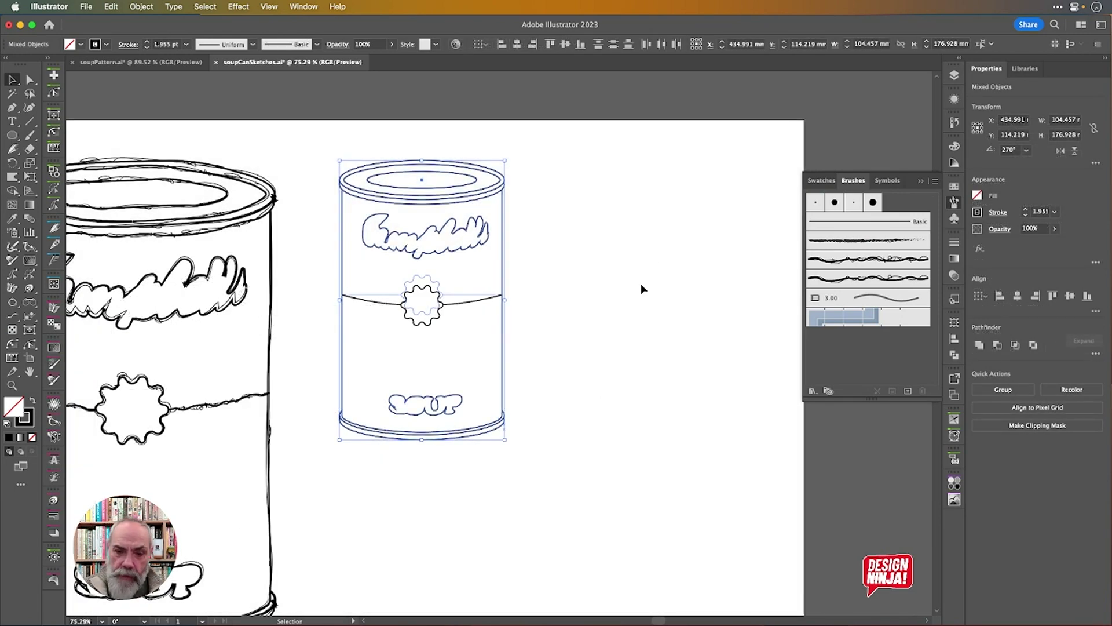
# Expand the Warp: Arch appearance of the seal and dividing-line group on the clean line-art can.
pyautogui.click(442, 312)
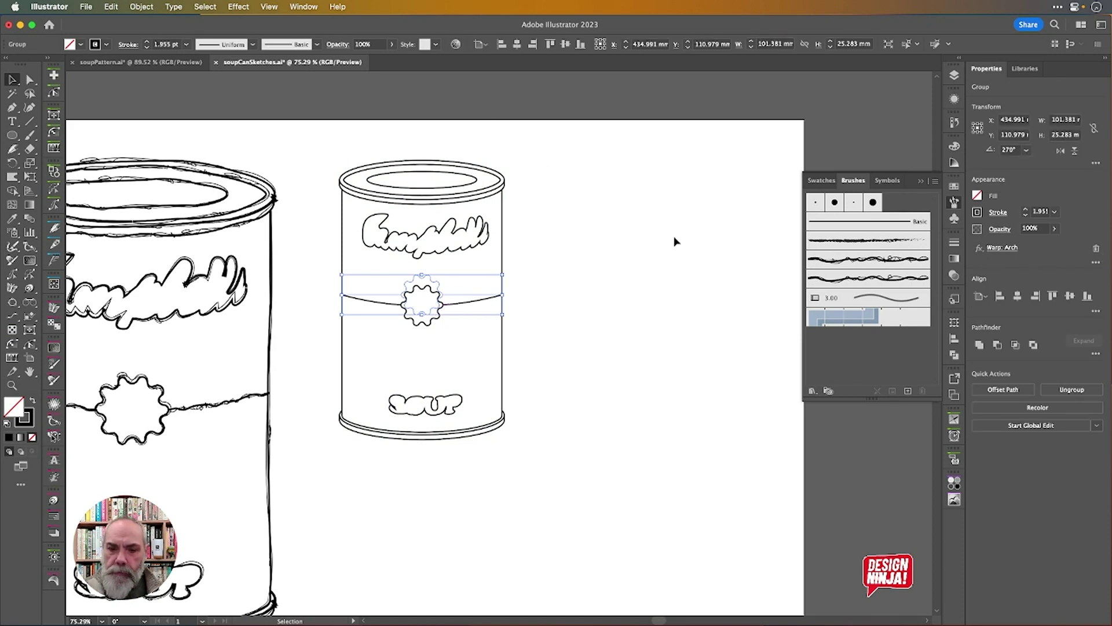
pyautogui.press('super+z')
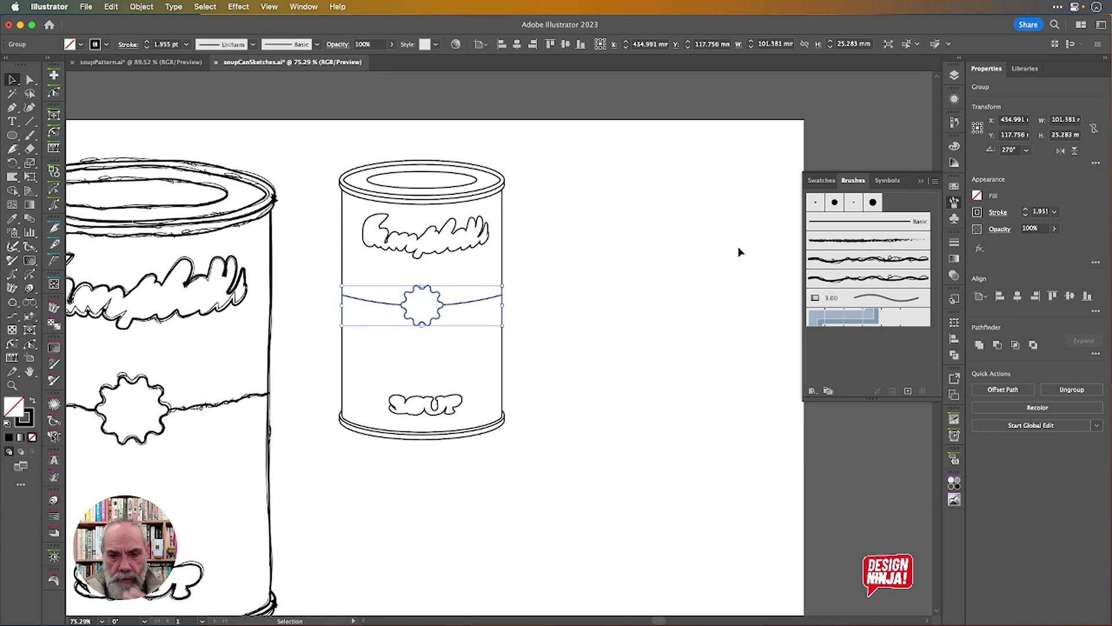
pyautogui.click(619, 290)
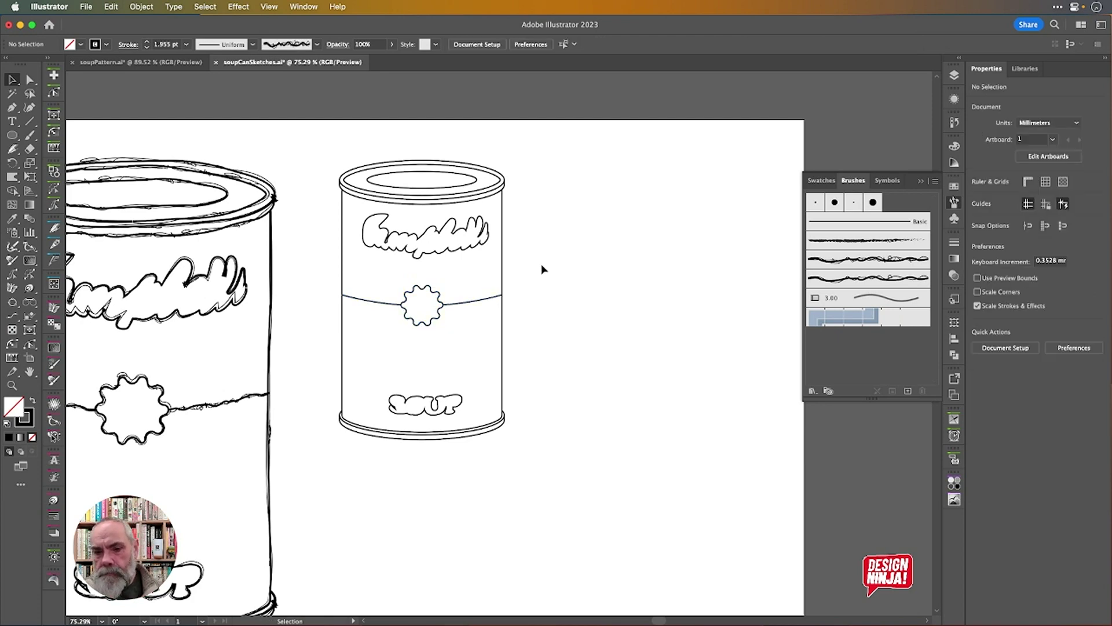
pyautogui.click(442, 252)
pyautogui.click(578, 254)
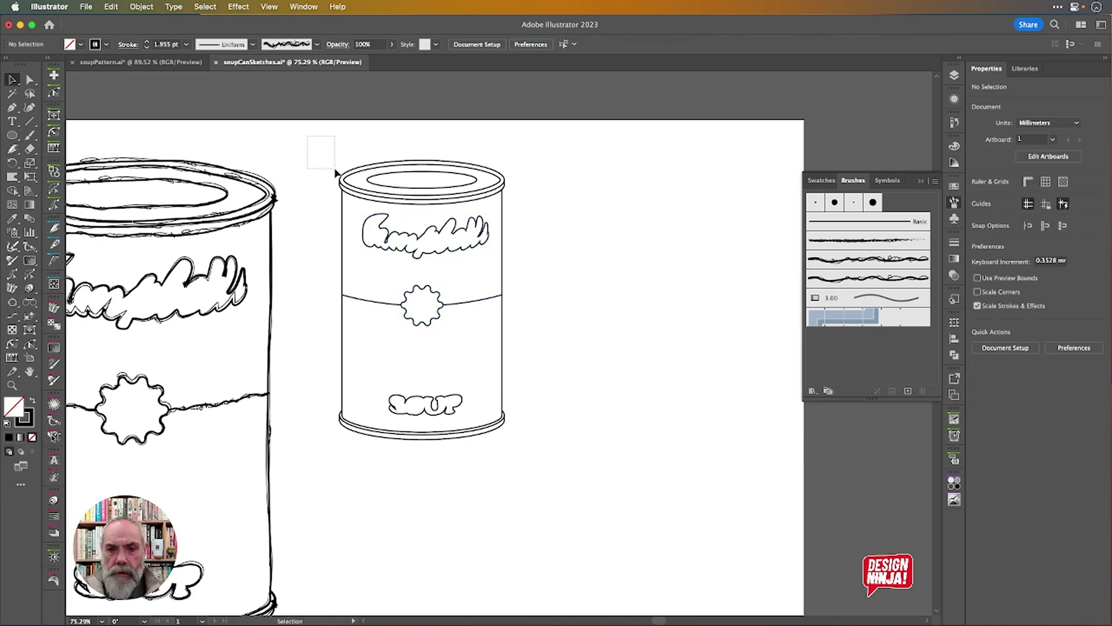
# Convert the entire clean line-art can into a Live Paint group and activate the Live Paint Bucket.
pyautogui.moveTo(336, 172); pyautogui.dragTo(593, 488)
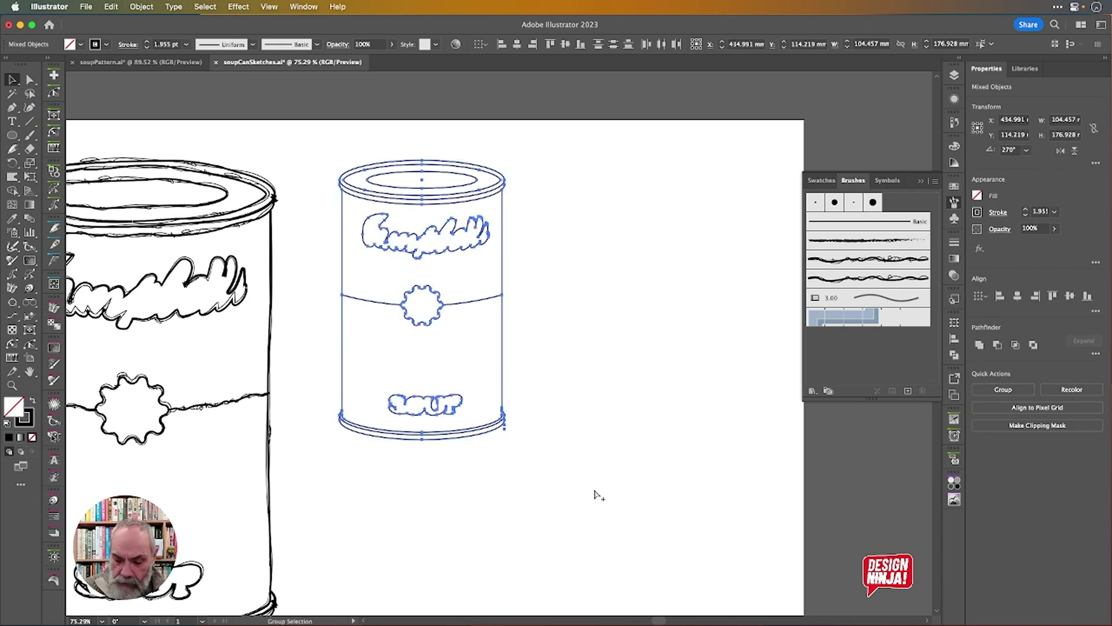
pyautogui.press('alt+super+x')
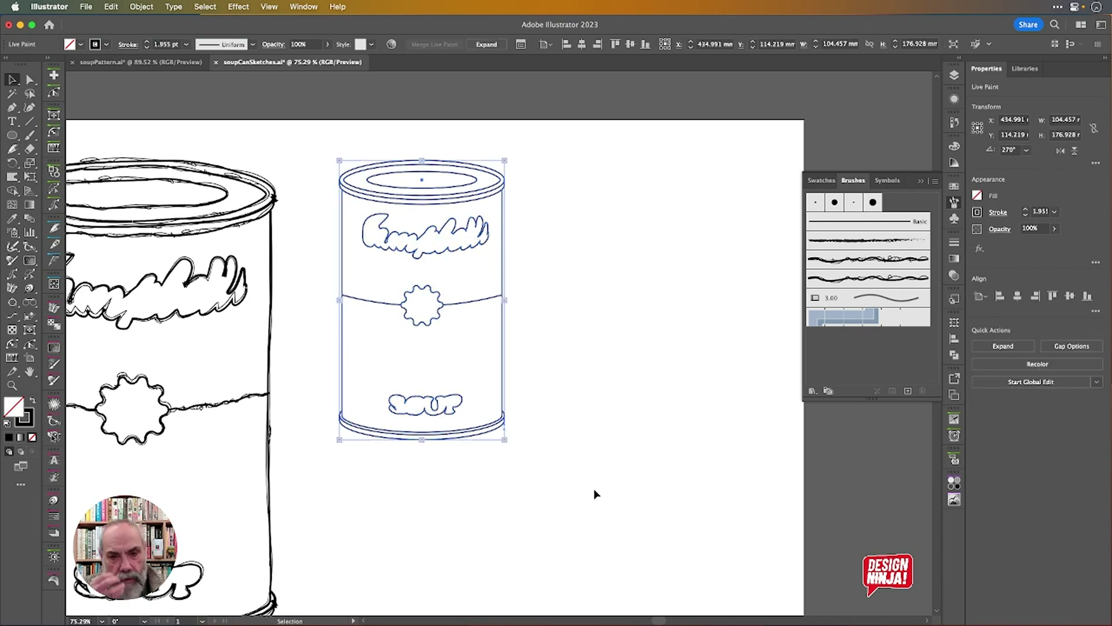
pyautogui.press('k')
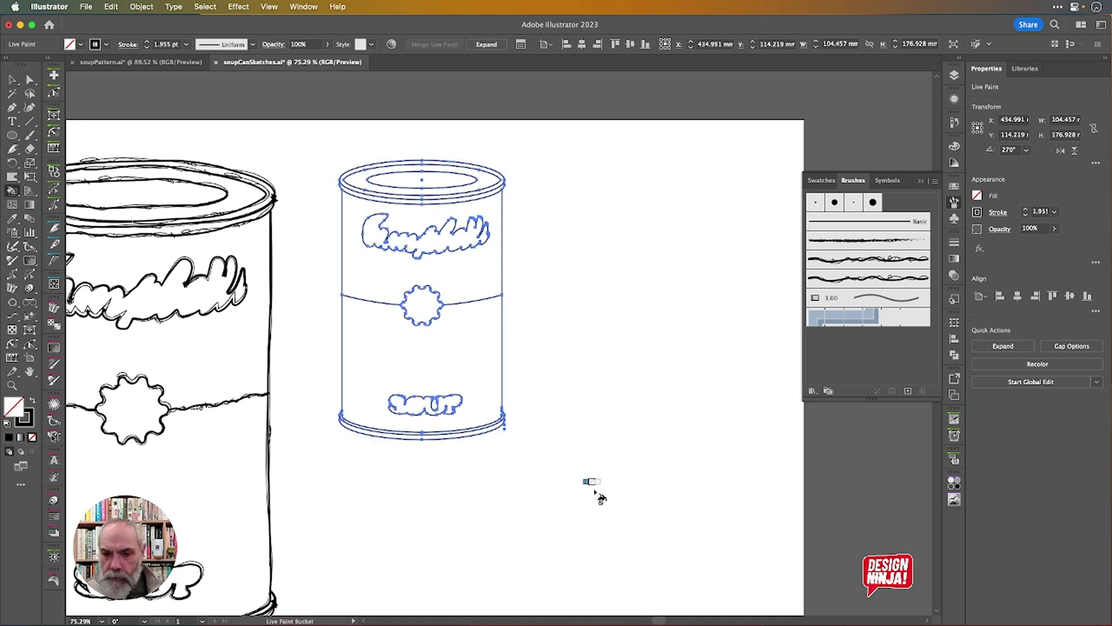
# Fill the upper label area of the can with dark red.
pyautogui.click(954, 186)
pyautogui.click(896, 219)
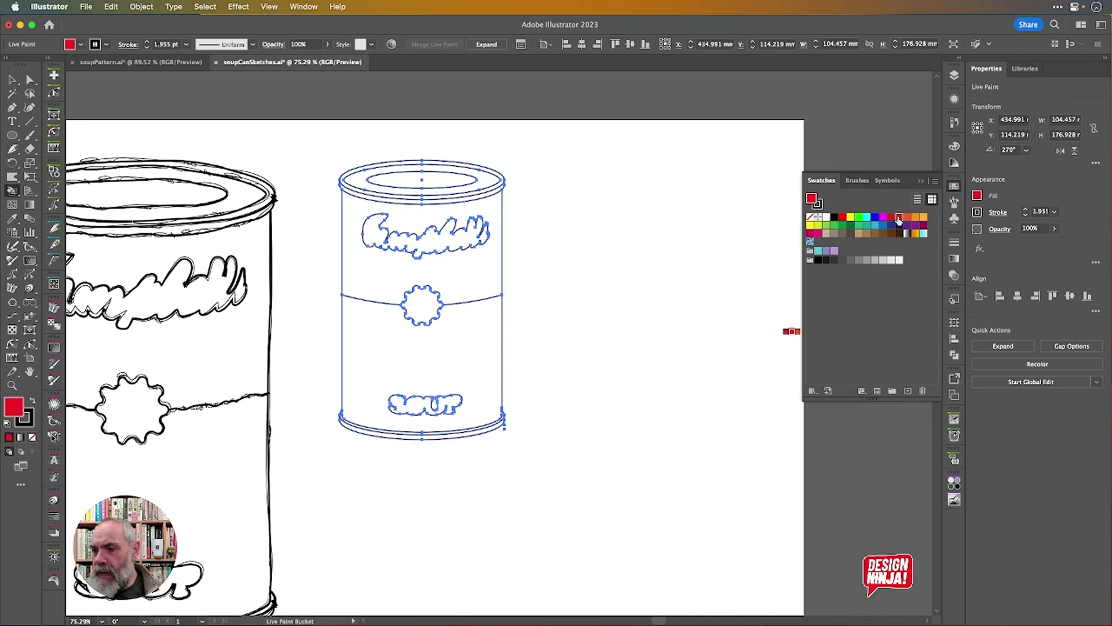
pyautogui.click(385, 280)
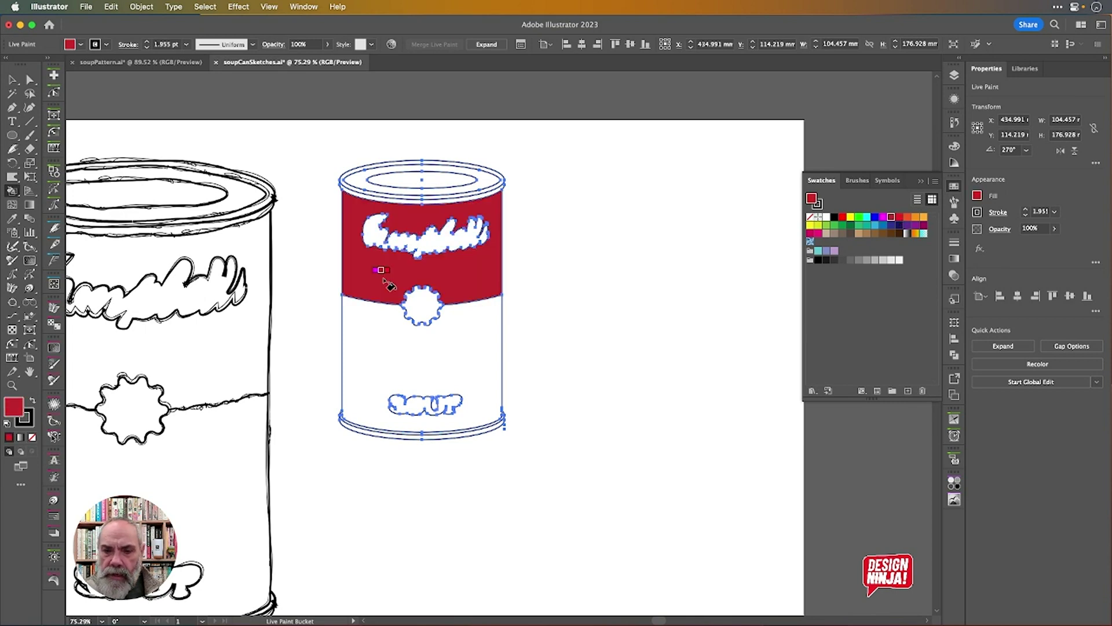
# Fill the round seal with yellow and the SOUP lettering with dark grey.
pyautogui.click(811, 225)
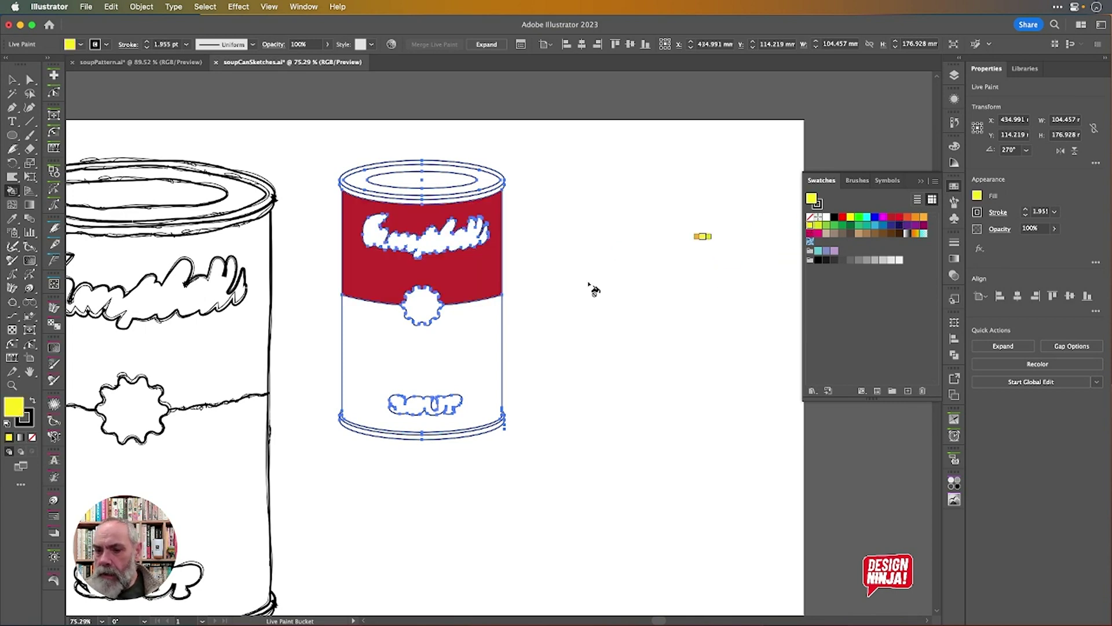
pyautogui.click(423, 308)
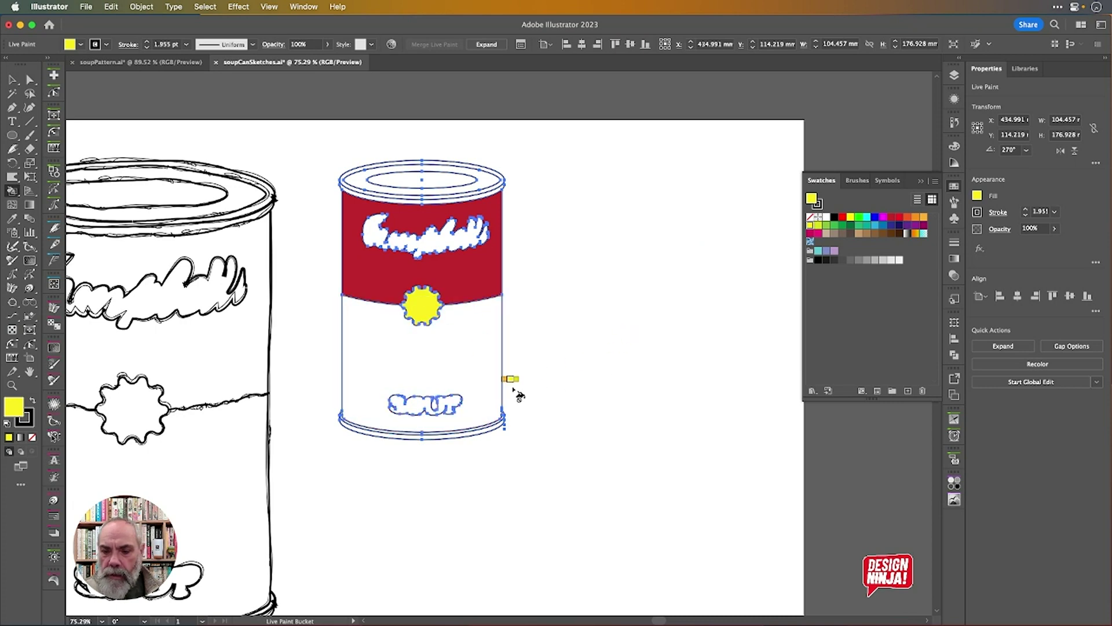
pyautogui.click(833, 262)
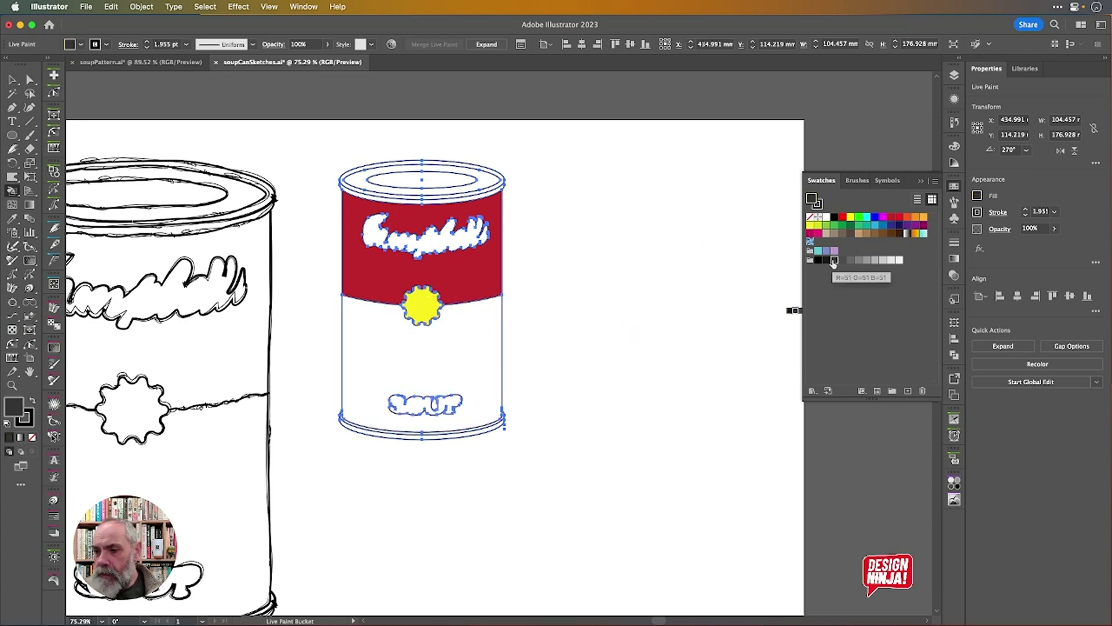
pyautogui.click(416, 405)
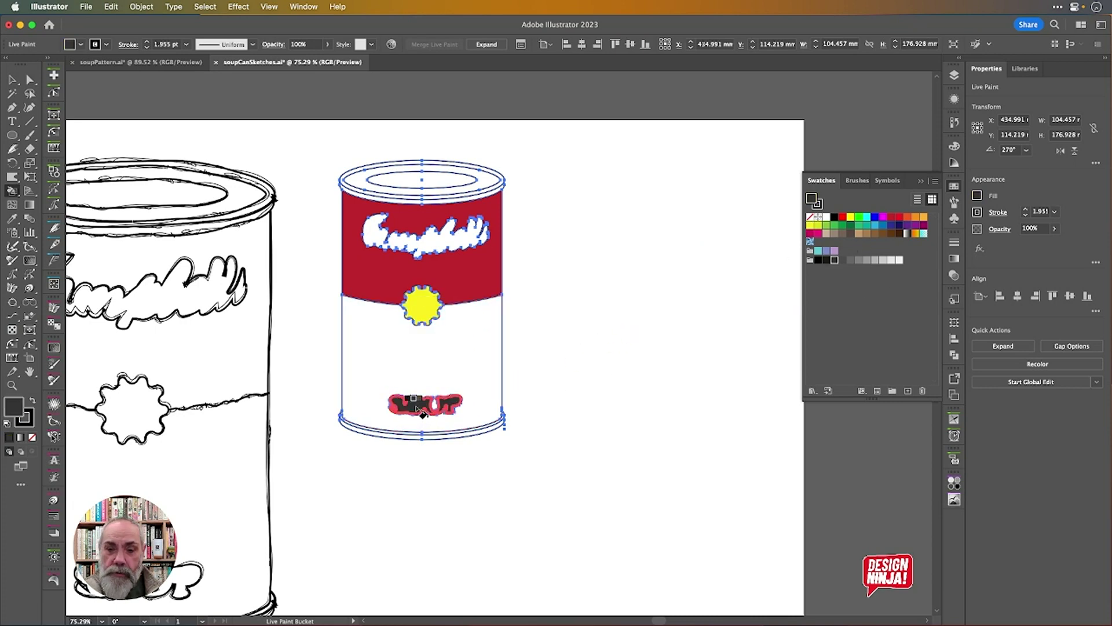
# Fill the can's base rim and the band beneath the lid with light grey.
pyautogui.click(883, 259)
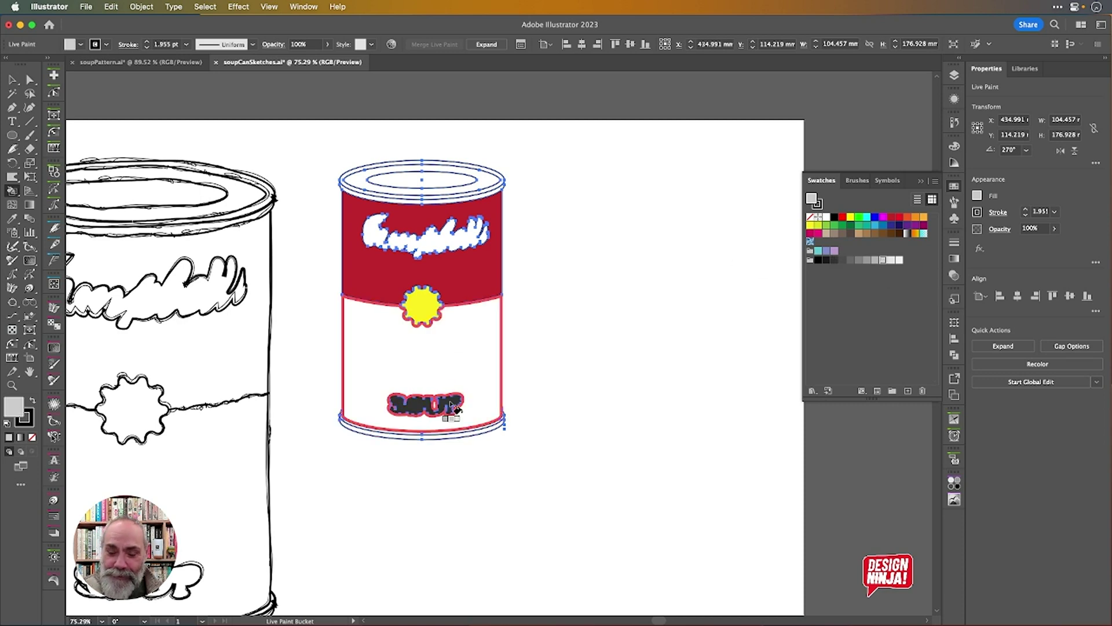
pyautogui.scroll(3, 439, 122)
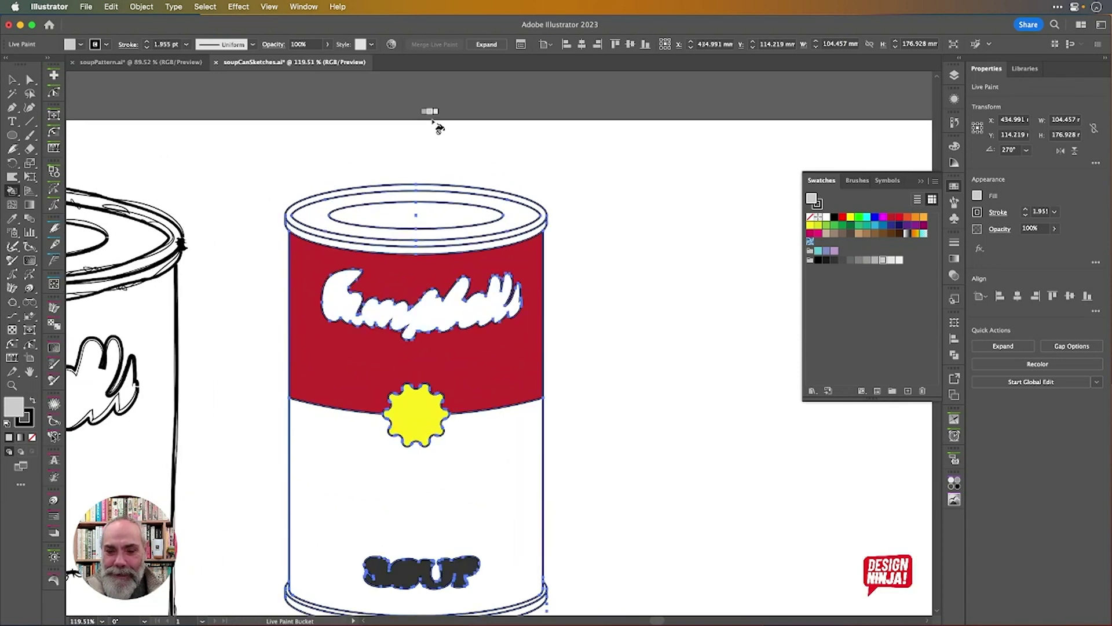
pyautogui.scroll(-3, 439, 127)
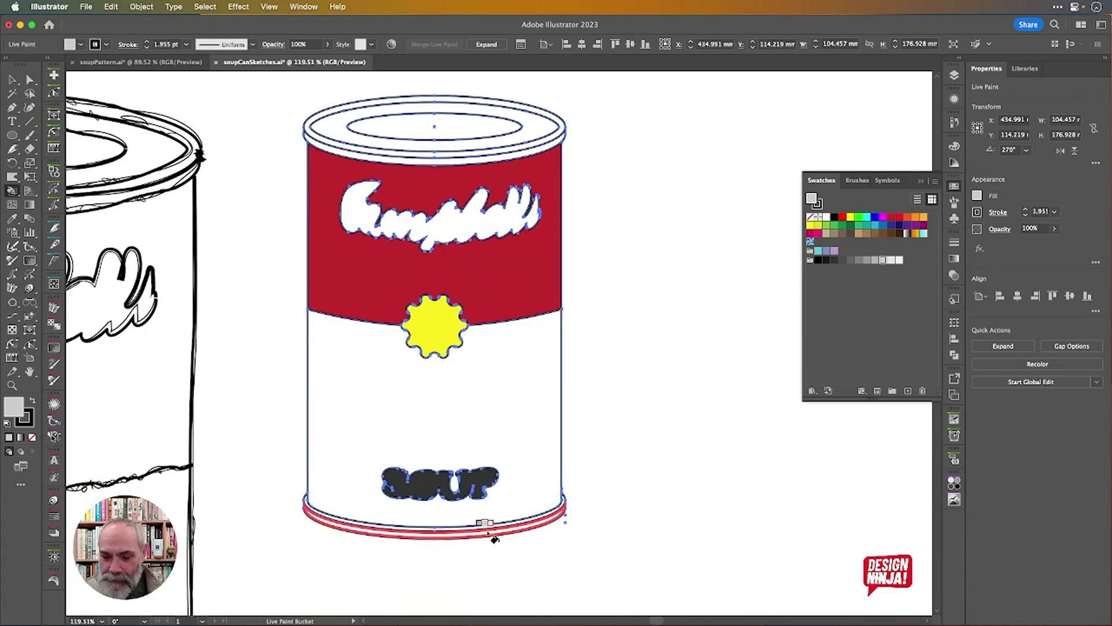
pyautogui.click(489, 533)
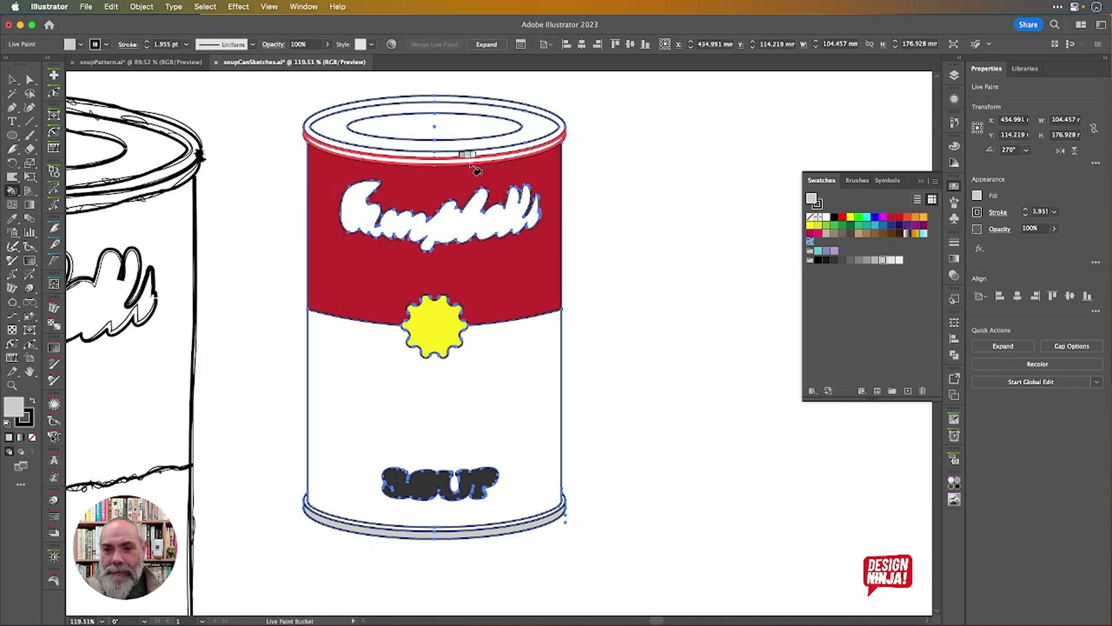
pyautogui.click(470, 163)
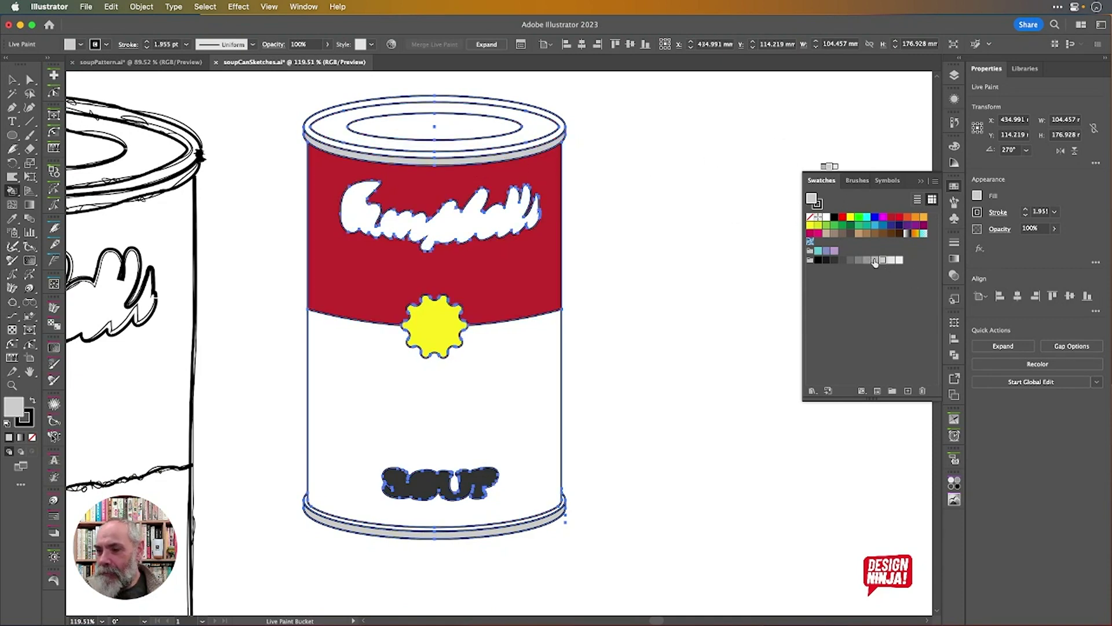
# Try a medium grey on the lid's outer ring, and settle on a very light grey fill for it.
pyautogui.click(875, 260)
pyautogui.click(558, 113)
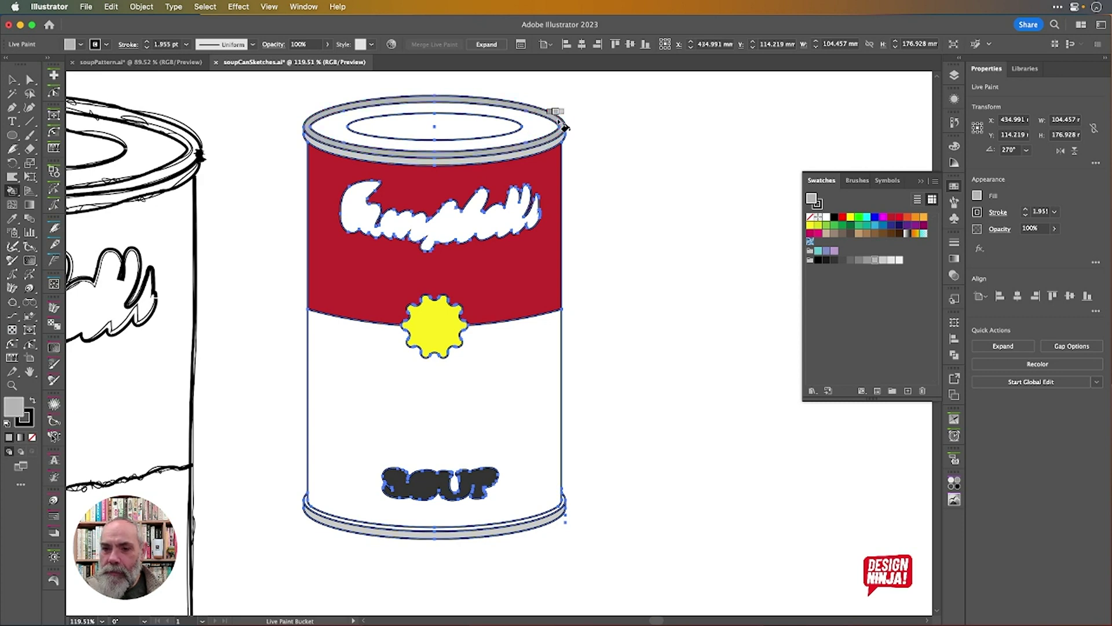
pyautogui.click(891, 260)
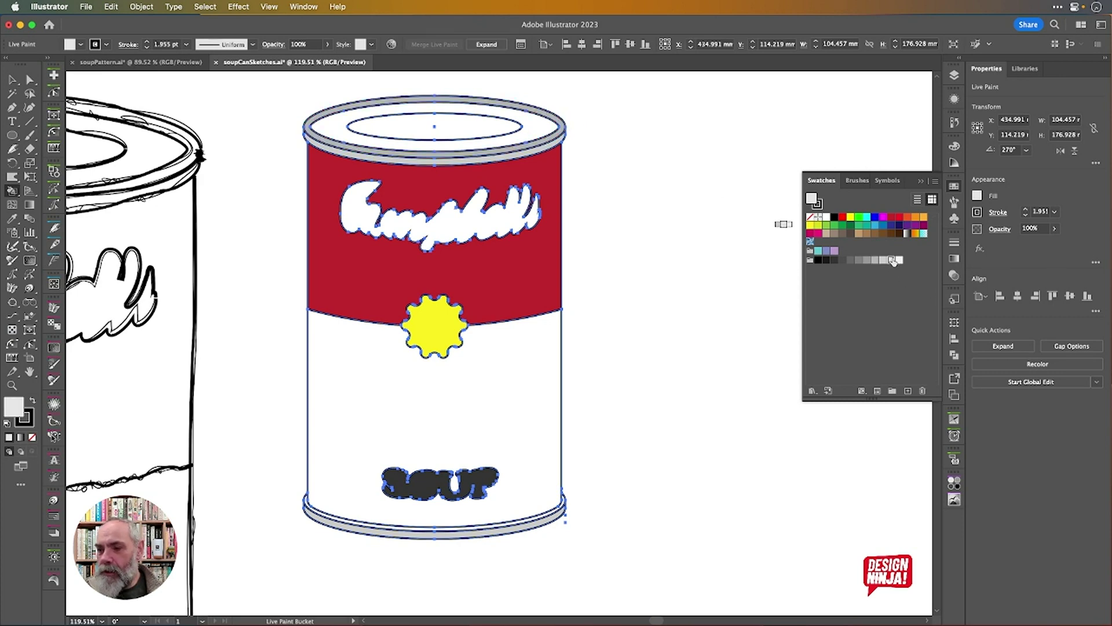
pyautogui.click(562, 130)
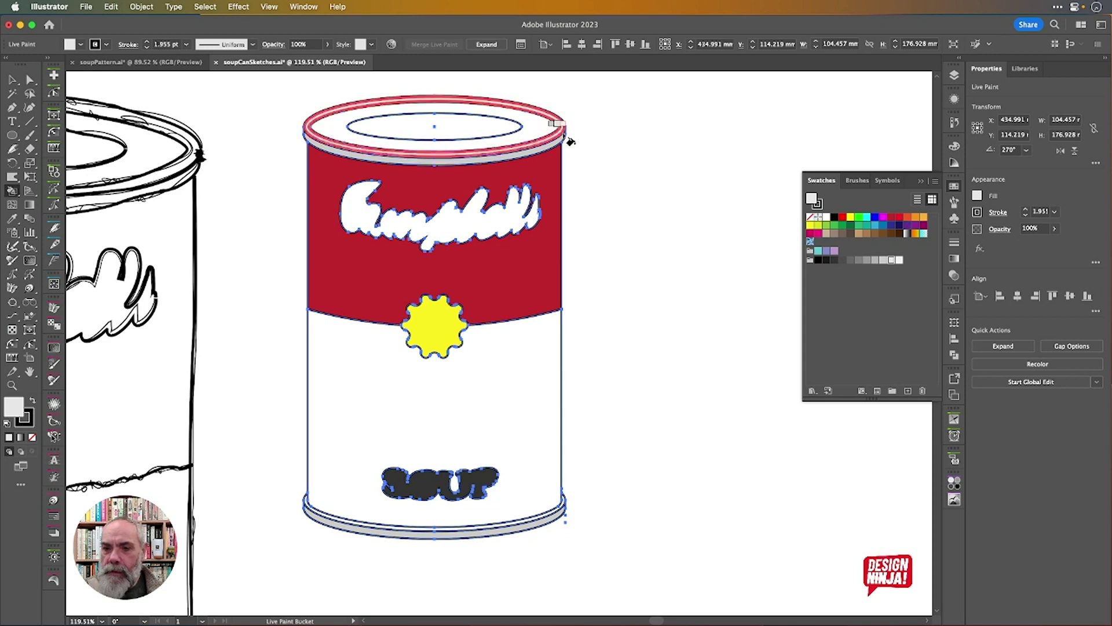
# Fill the lid's recessed surface with light grey and its inner oval with very light grey.
pyautogui.click(883, 260)
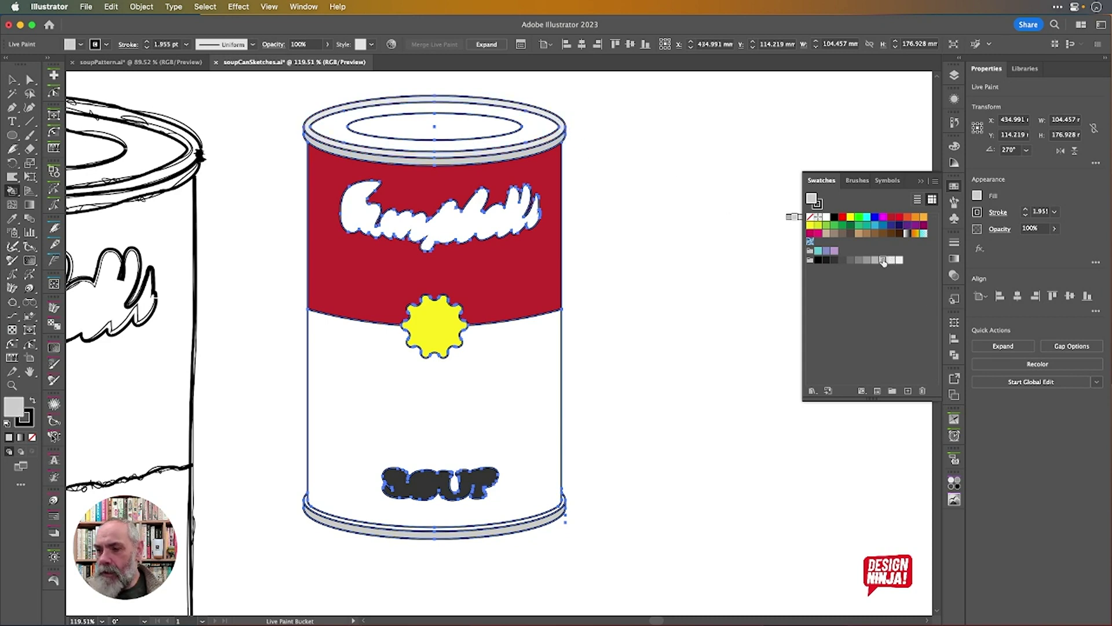
pyautogui.click(535, 139)
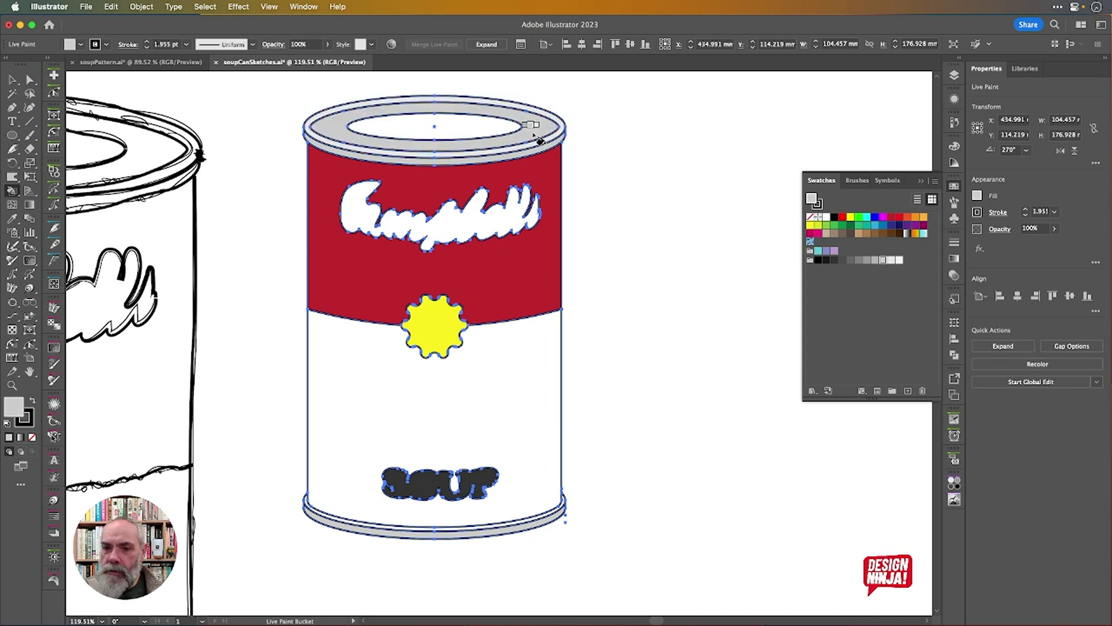
pyautogui.click(891, 260)
pyautogui.click(404, 124)
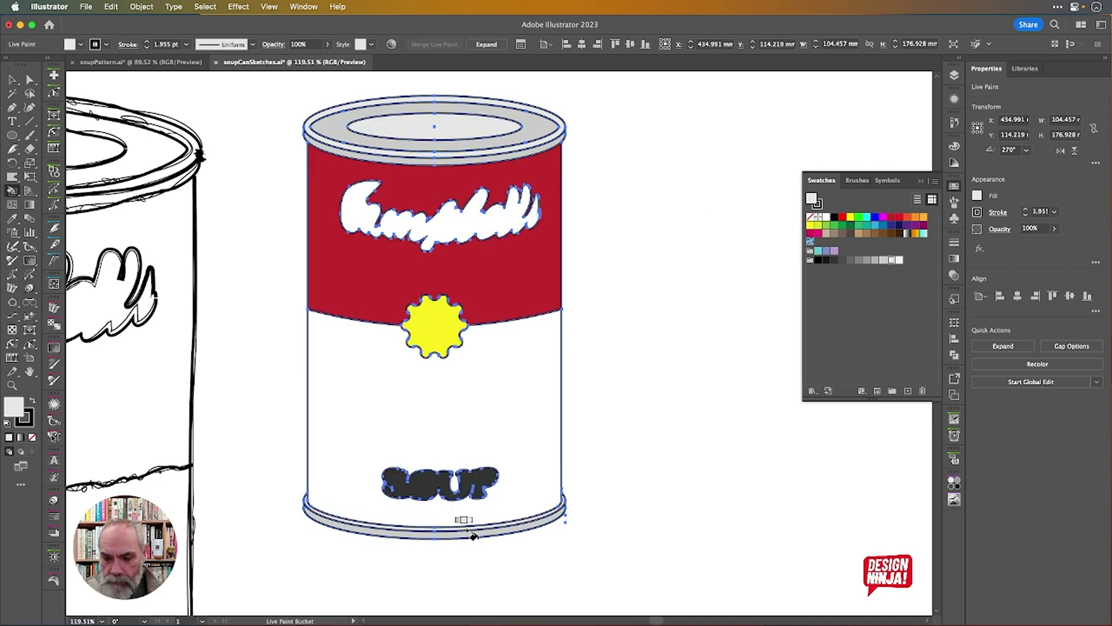
# Set the active fill colour to white, leave the Live Paint Bucket and deselect the can.
pyautogui.click(827, 217)
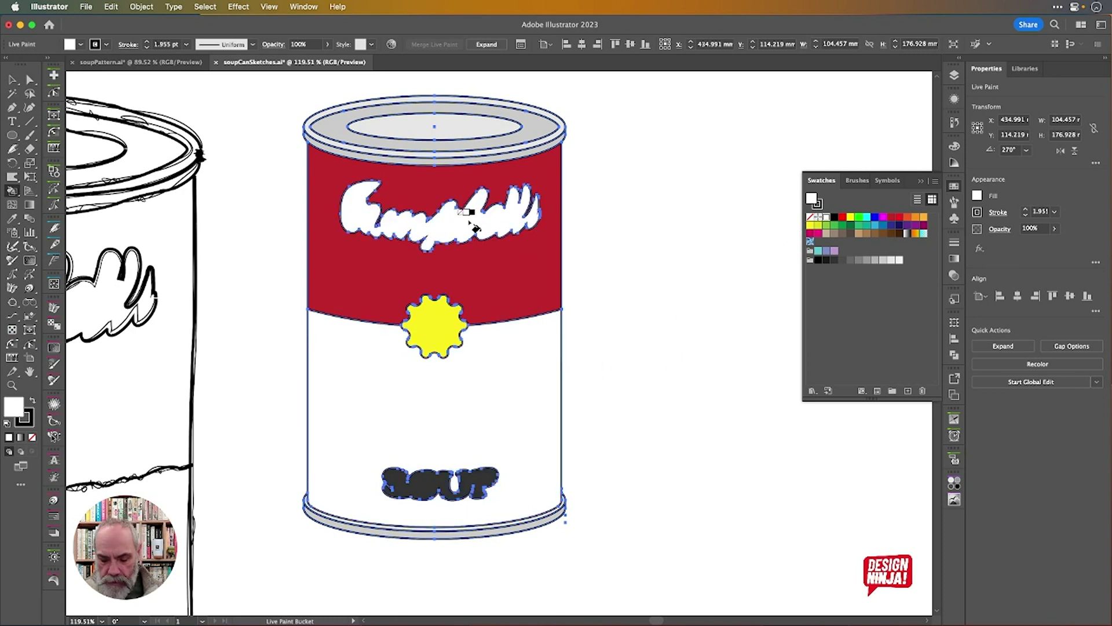
pyautogui.press('v')
pyautogui.click(628, 259)
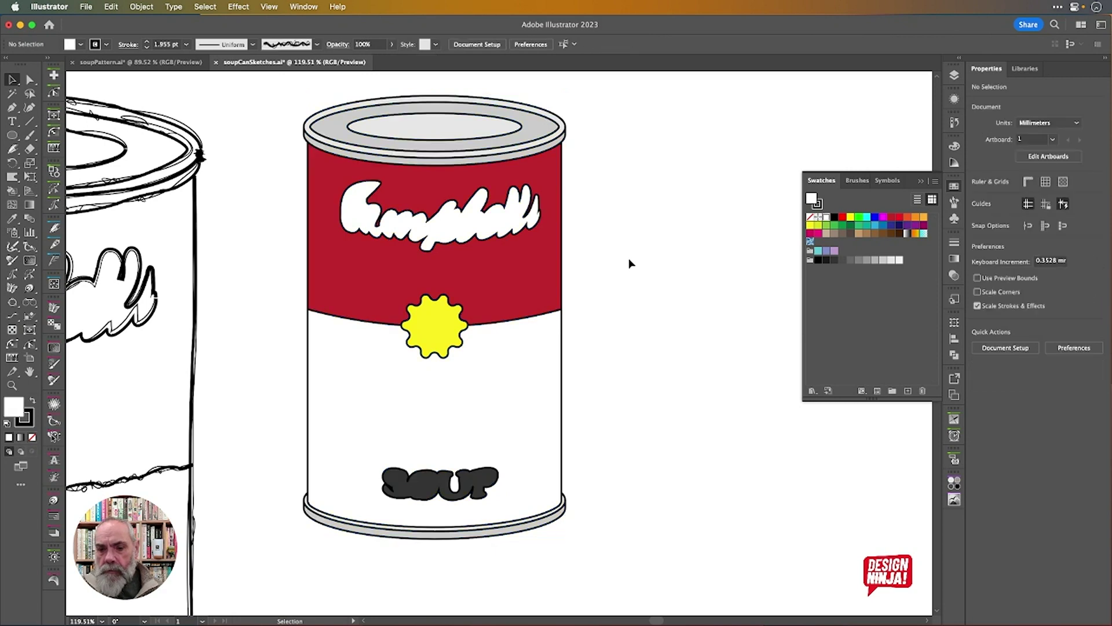
# Save the soupCanSketches.ai document with the coloured can.
pyautogui.keyDown('alt'); pyautogui.scroll(-5, 628, 258); pyautogui.keyUp('alt')
pyautogui.hscroll(5, 629, 258)
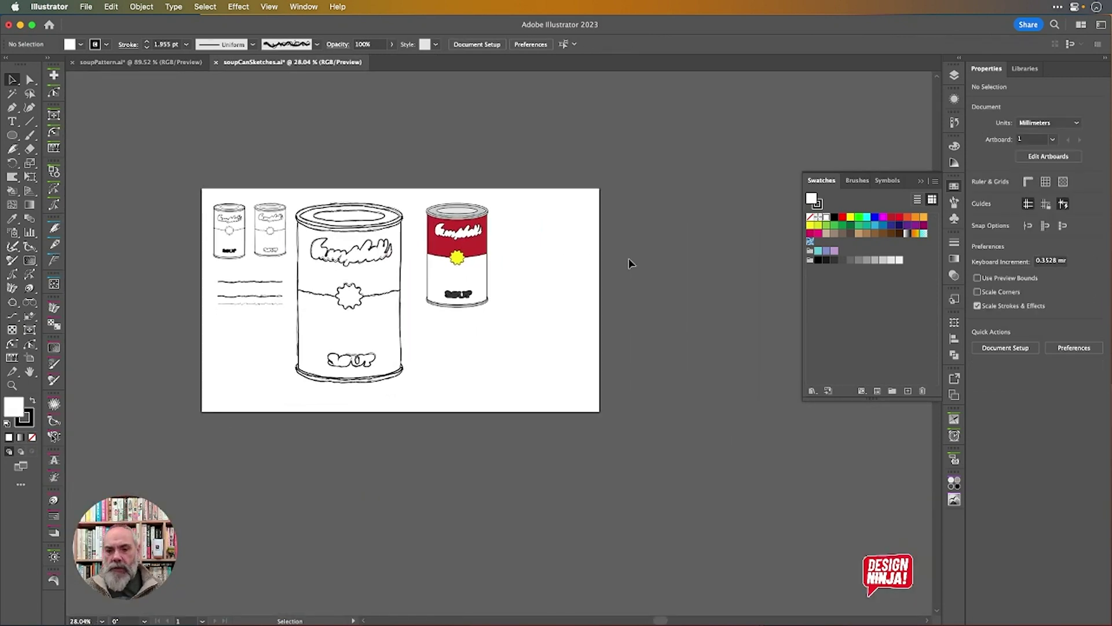
pyautogui.press('super+s')
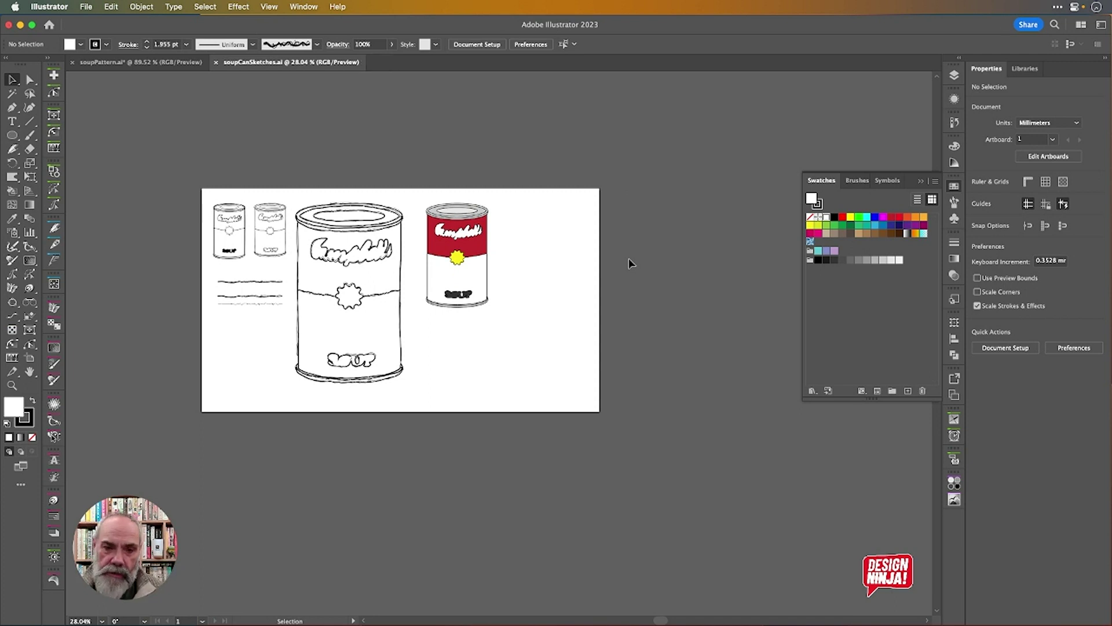
# Look at the cans in soupPattern.ai and return to the coloured can in soupCanSketches.ai.
pyautogui.click(143, 64)
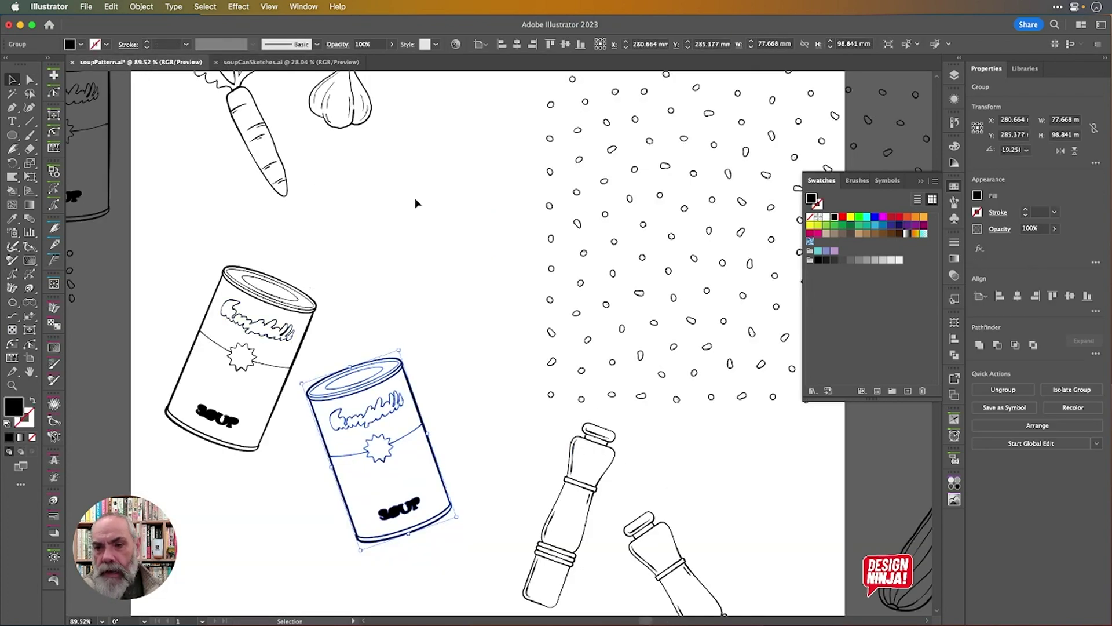
pyautogui.click(277, 62)
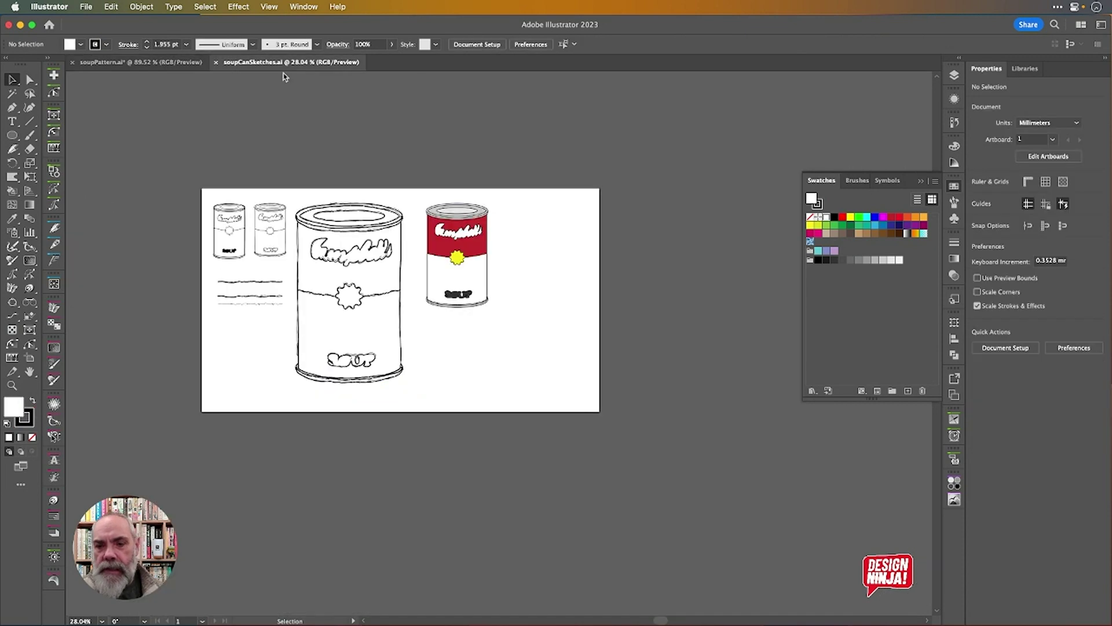
pyautogui.hscroll(-1, 504, 221)
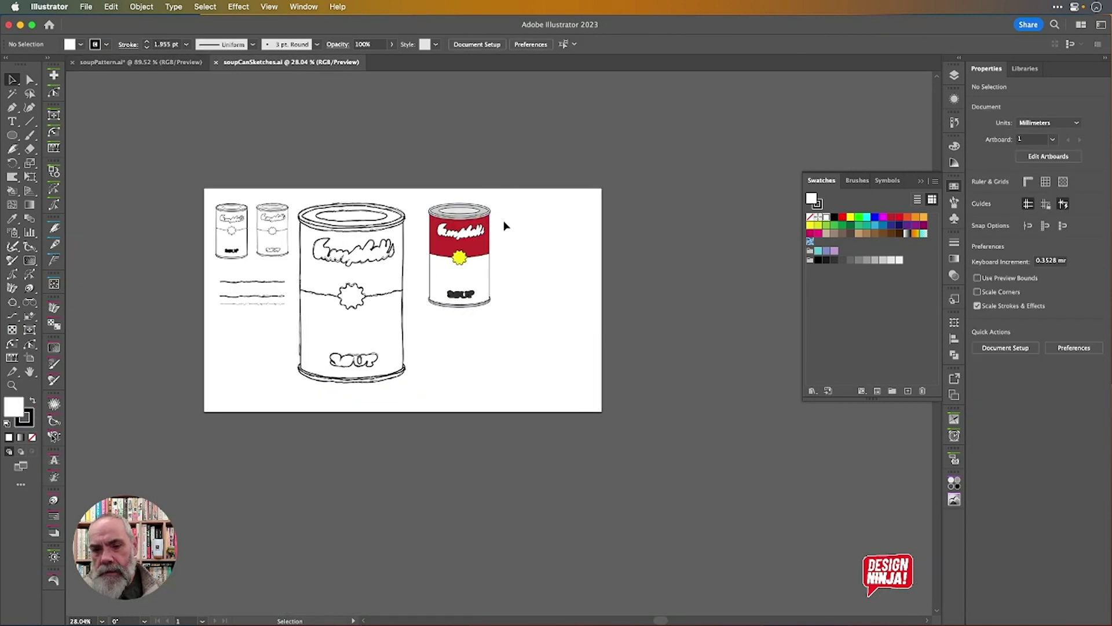
pyautogui.scroll(5, 485, 239)
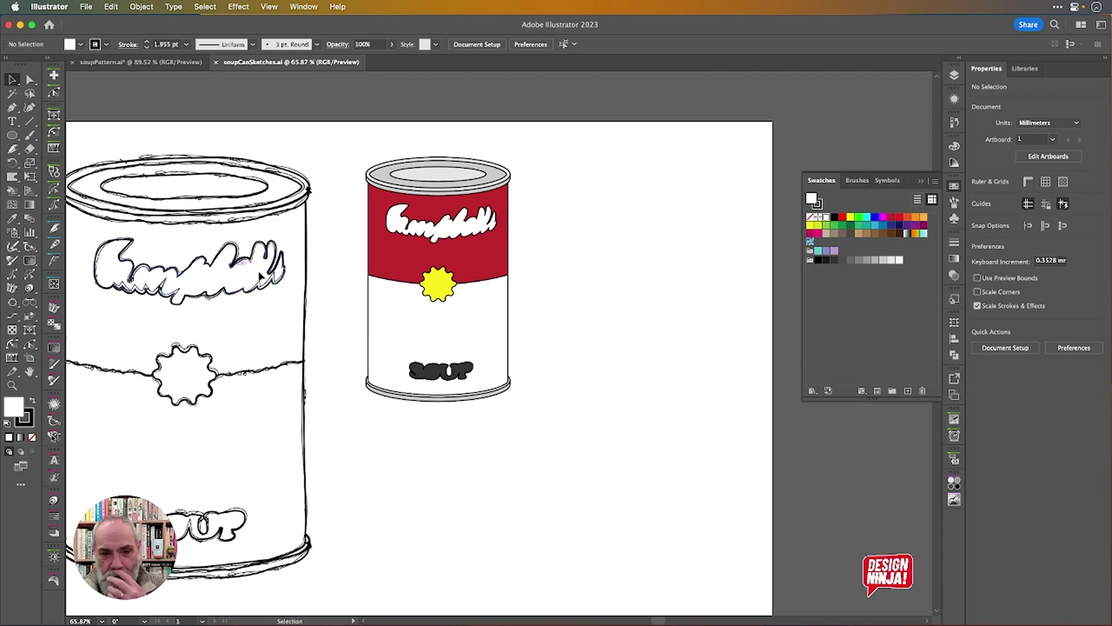
# Create a new blank document and add a second layer beneath its existing layer.
pyautogui.hscroll(-6, 354, 284)
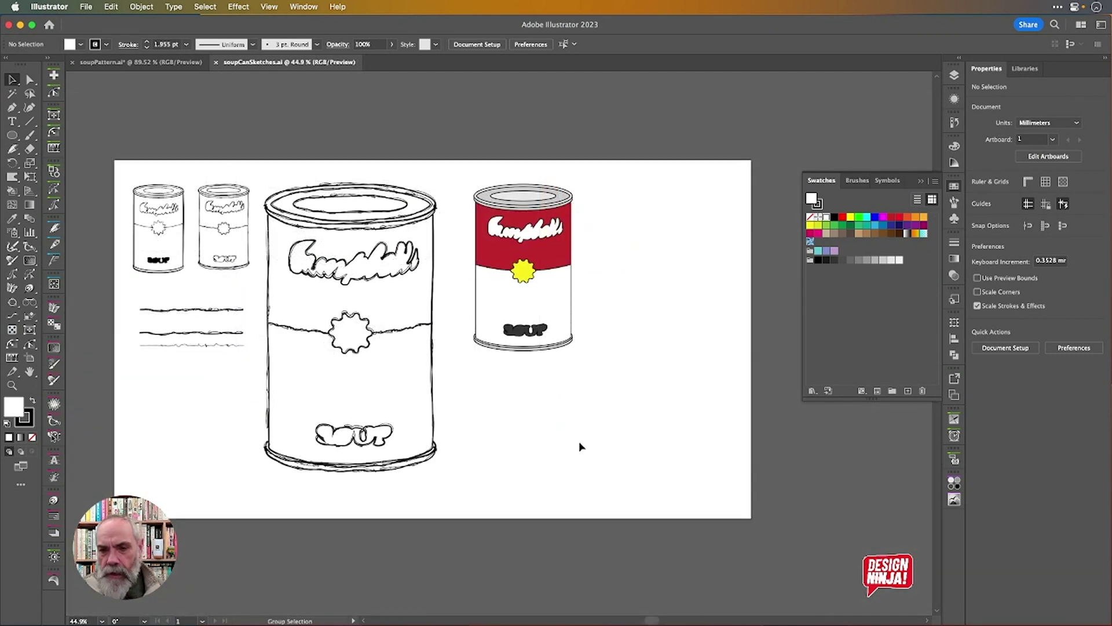
pyautogui.press('alt+super+n')
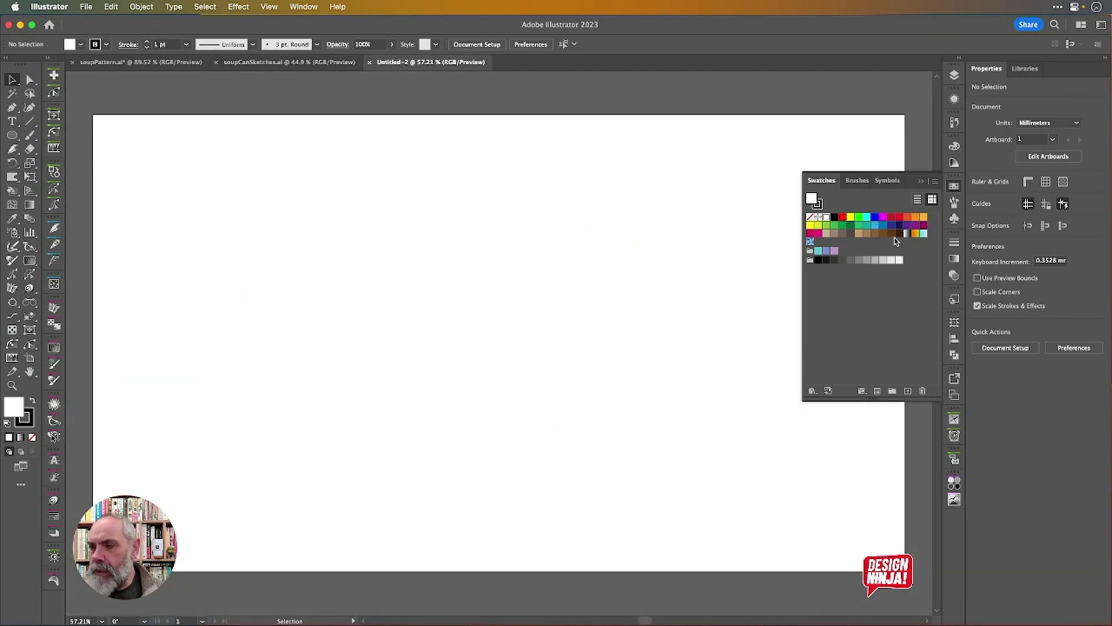
pyautogui.click(954, 187)
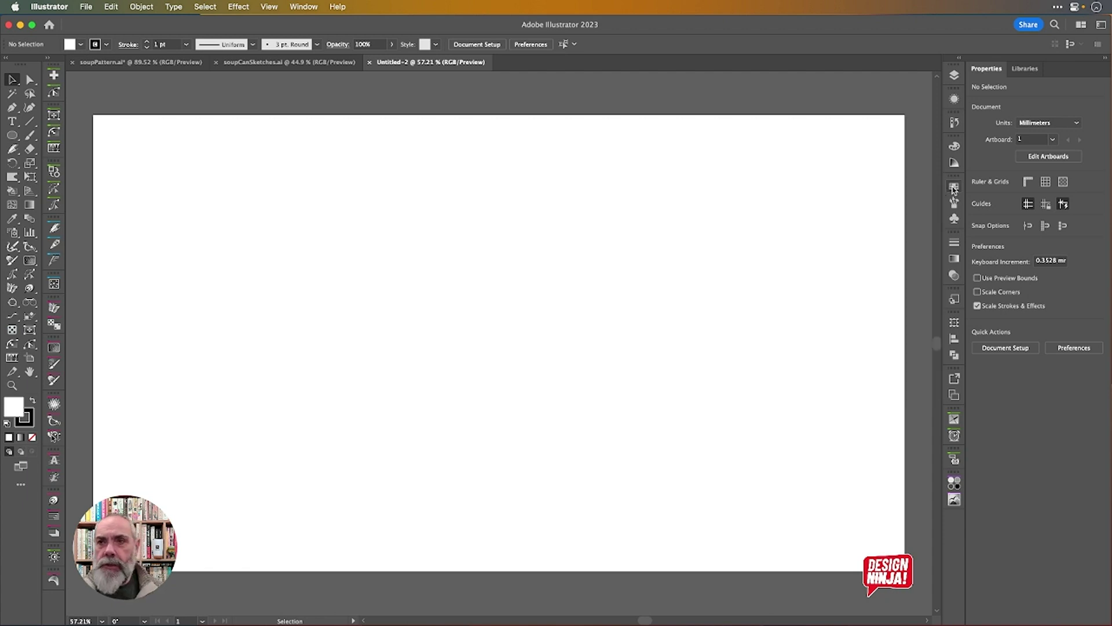
pyautogui.scroll(-1, 698, 248)
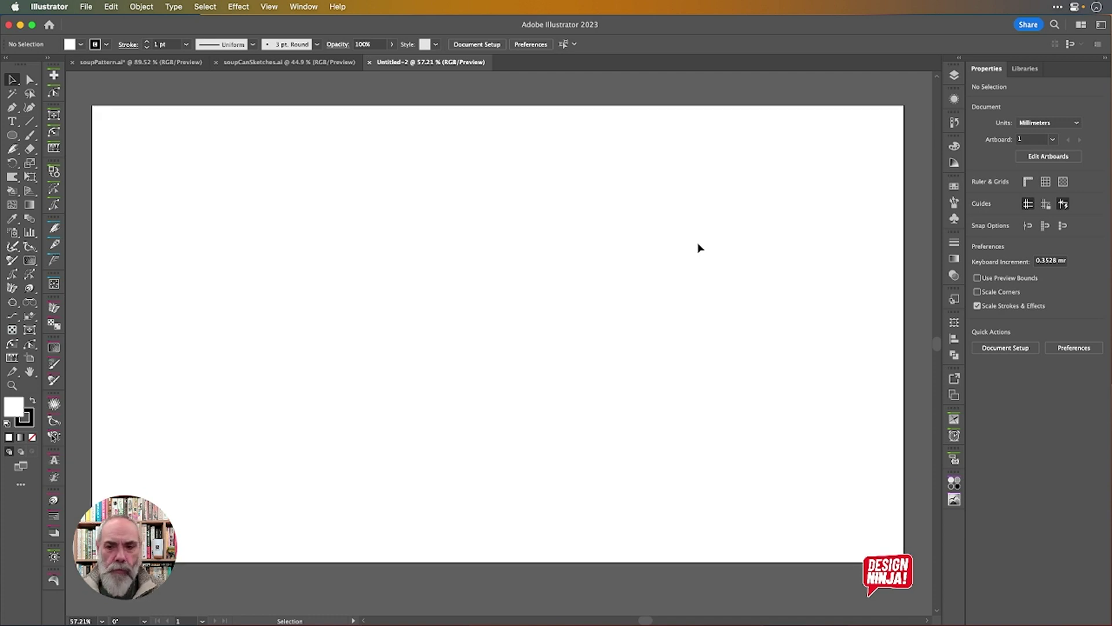
pyautogui.click(954, 75)
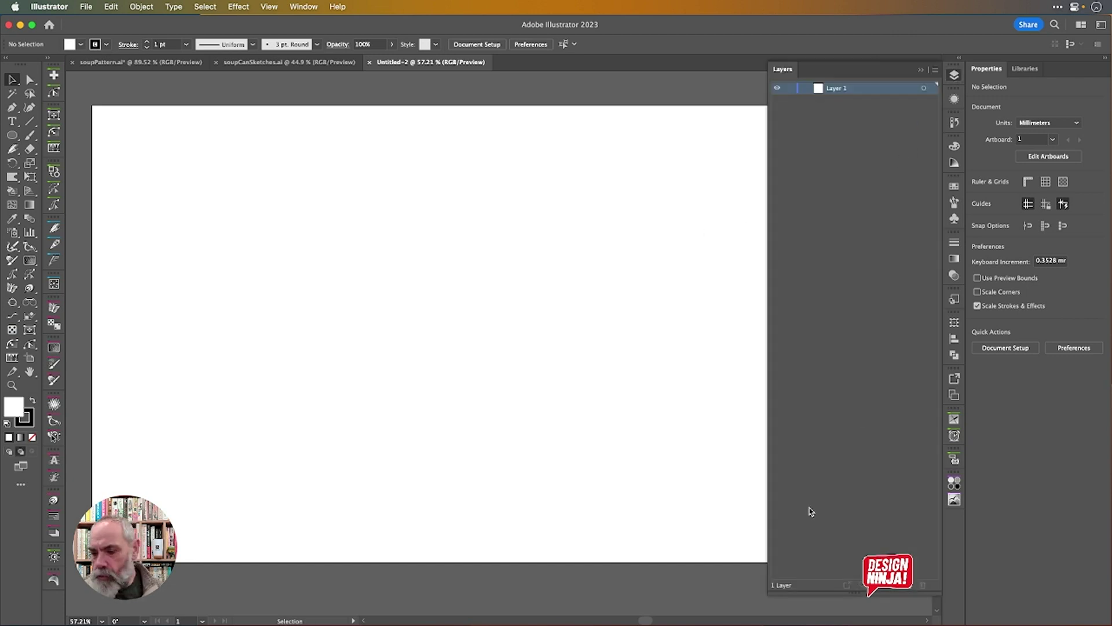
pyautogui.click(911, 586)
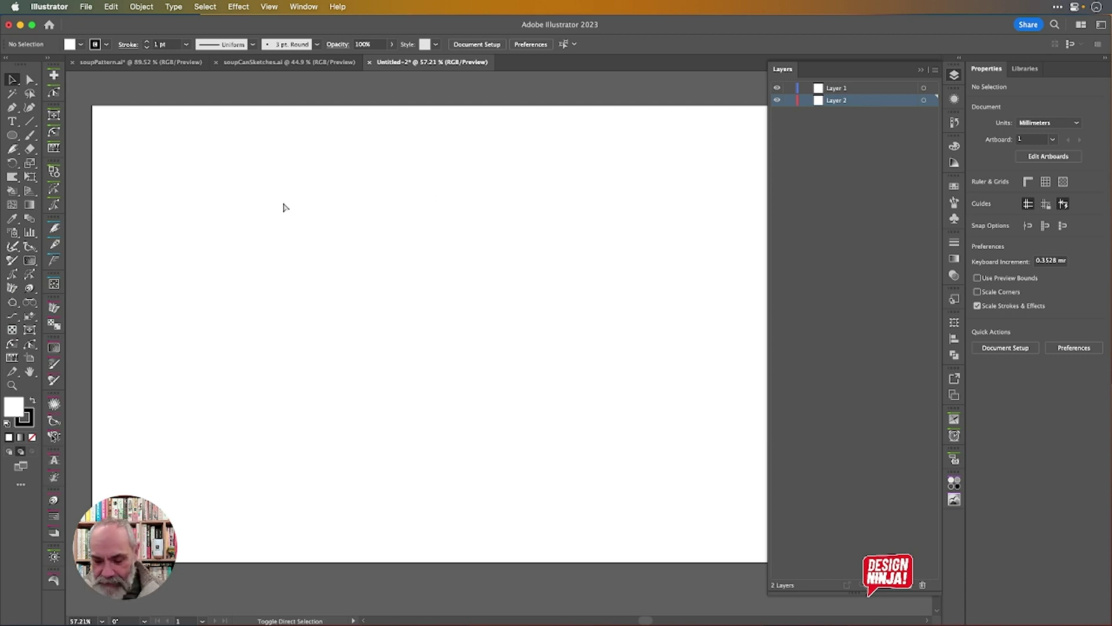
# Load scan.jpg, scan0001.jpg and scan0002.jpg together from the Desktop for placing as linked images.
pyautogui.press('super+shift+p')
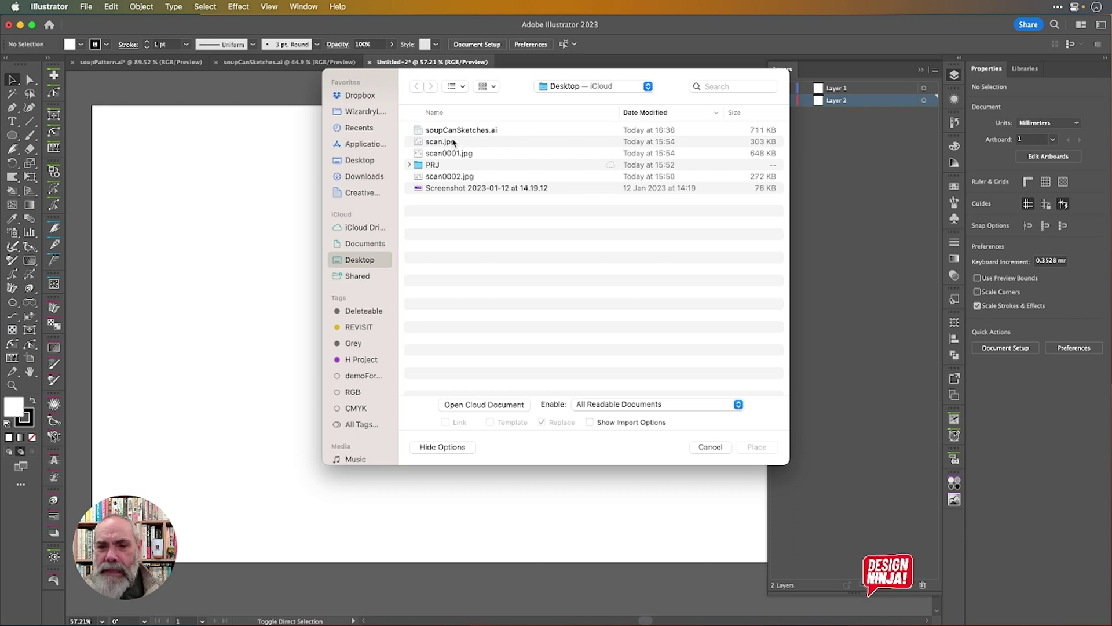
pyautogui.click(454, 143)
pyautogui.keyDown('shift'); pyautogui.click(454, 154); pyautogui.keyUp('shift')
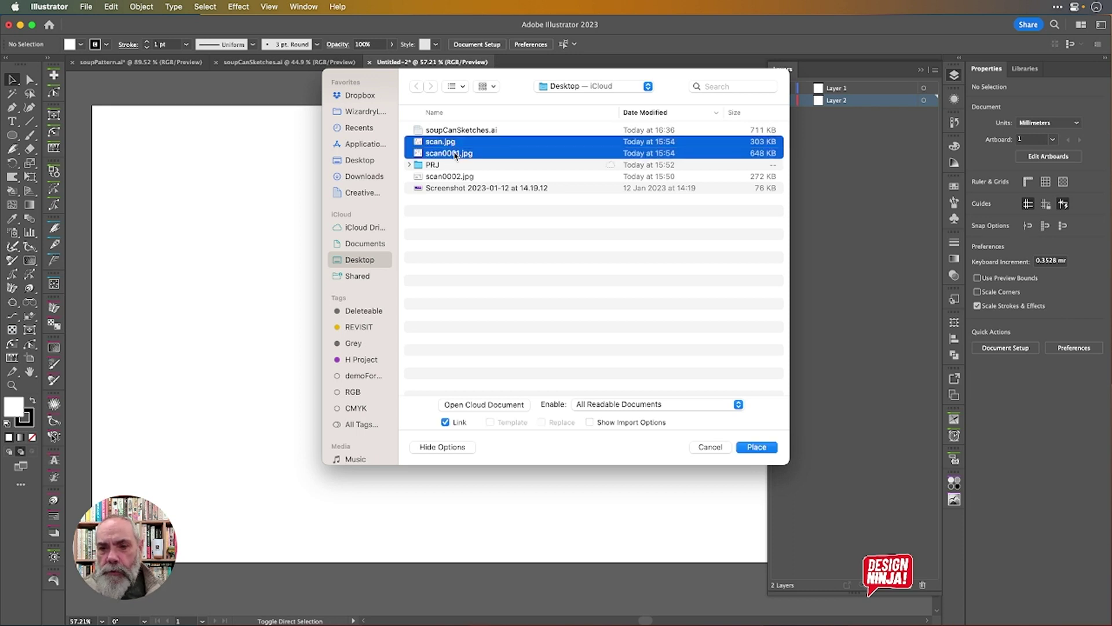
pyautogui.keyDown('shift'); pyautogui.click(442, 133); pyautogui.keyUp('shift')
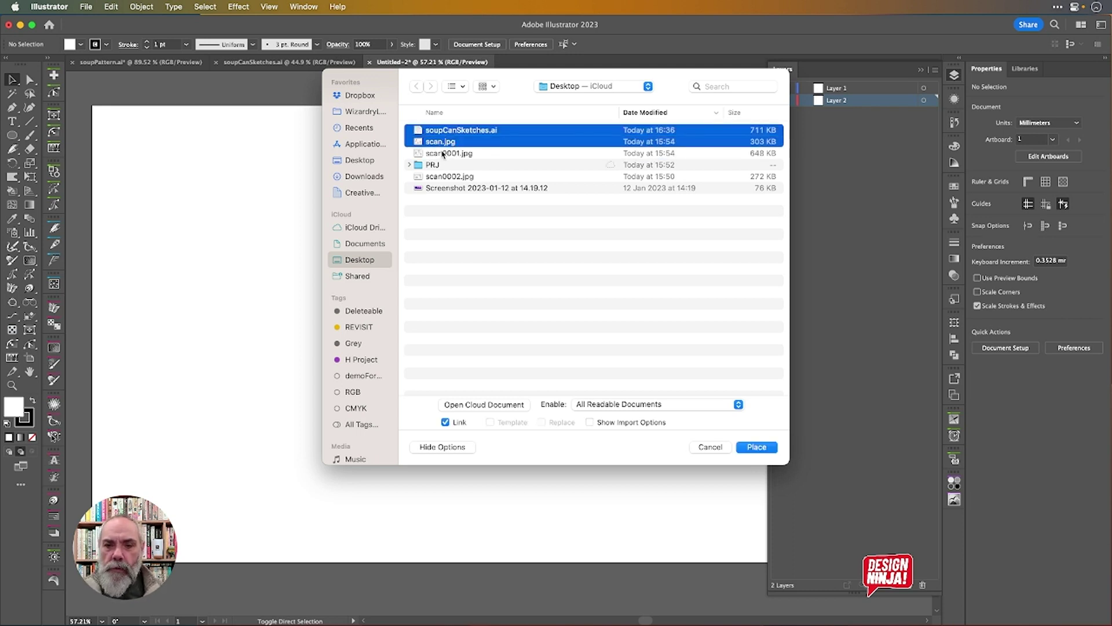
pyautogui.keyDown('shift'); pyautogui.click(444, 155); pyautogui.keyUp('shift')
pyautogui.click(442, 128)
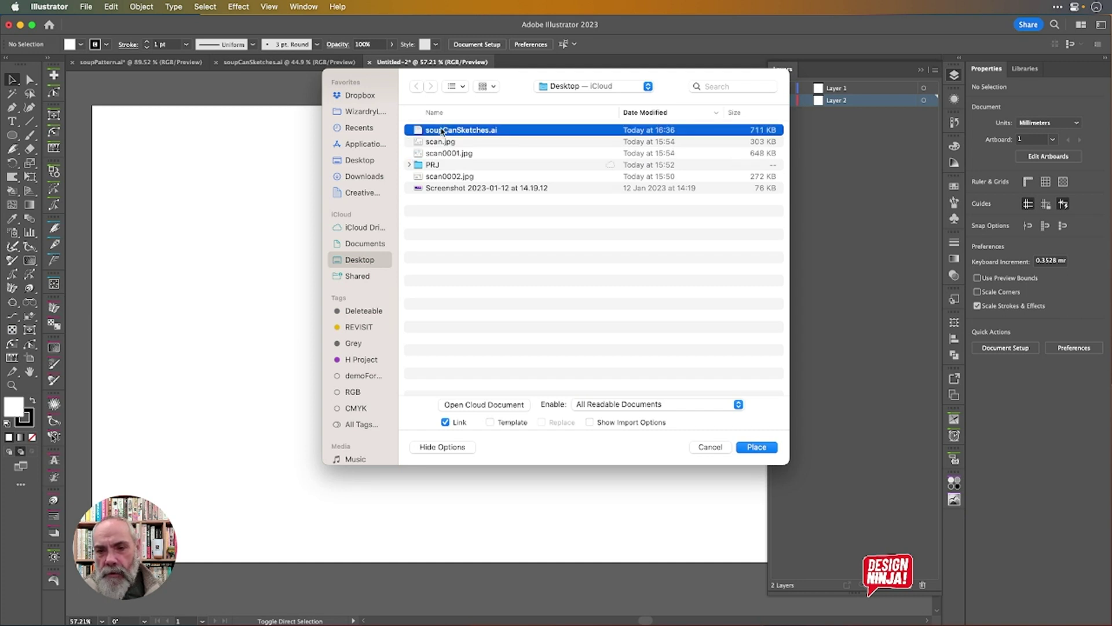
pyautogui.keyDown('shift'); pyautogui.click(444, 153); pyautogui.keyUp('shift')
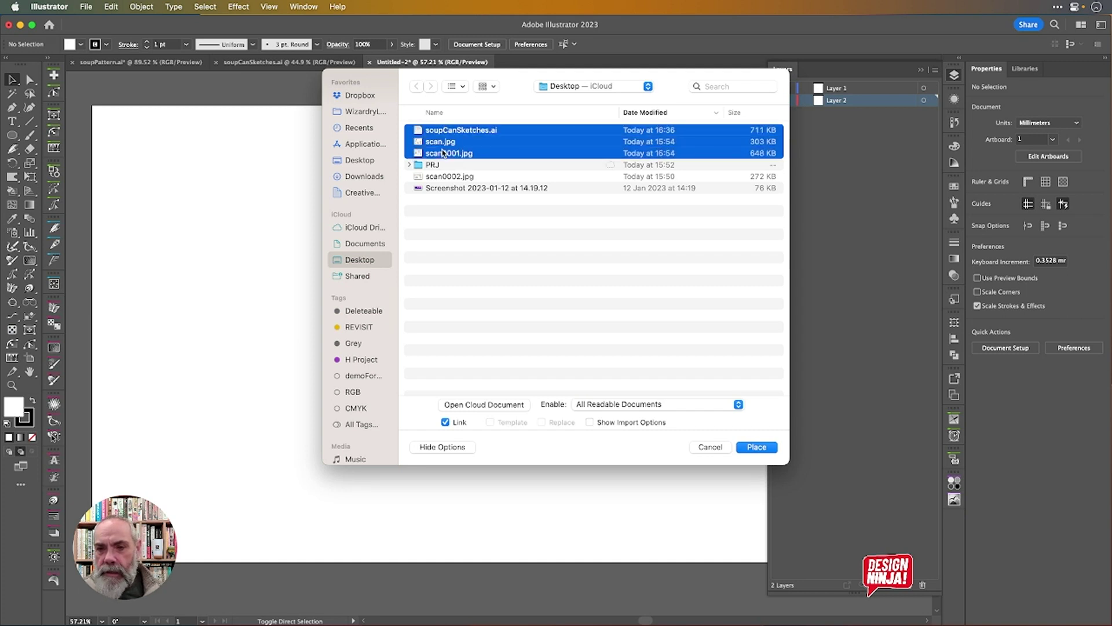
pyautogui.click(429, 249)
pyautogui.click(444, 144)
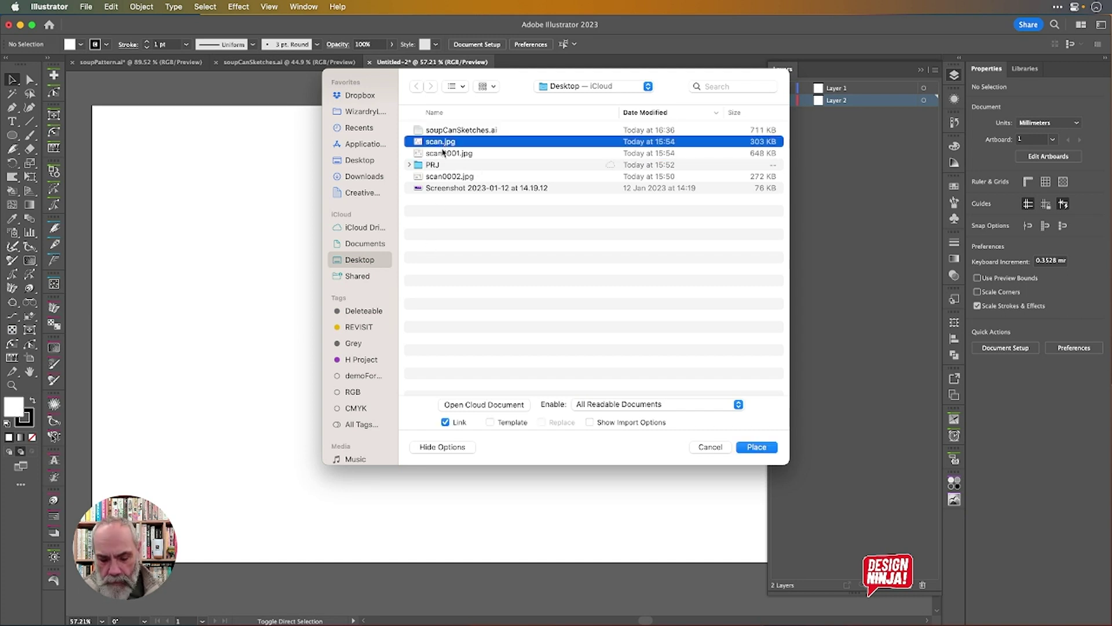
pyautogui.keyDown('shift'); pyautogui.click(447, 155); pyautogui.keyUp('shift')
pyautogui.keyDown('super'); pyautogui.click(444, 177); pyautogui.keyUp('super')
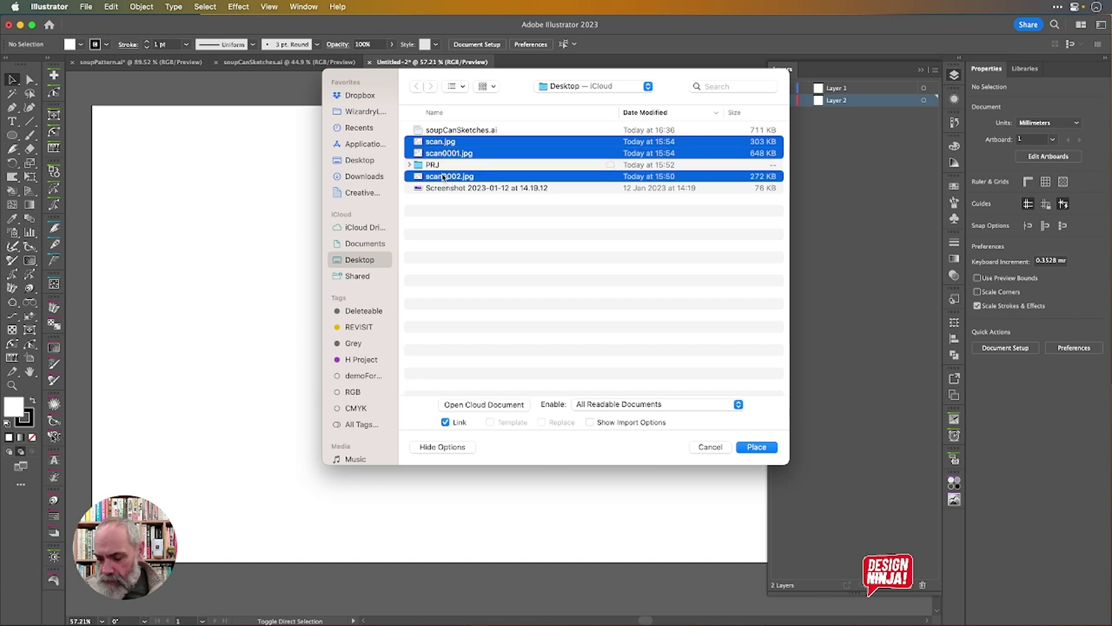
pyautogui.press('Return')
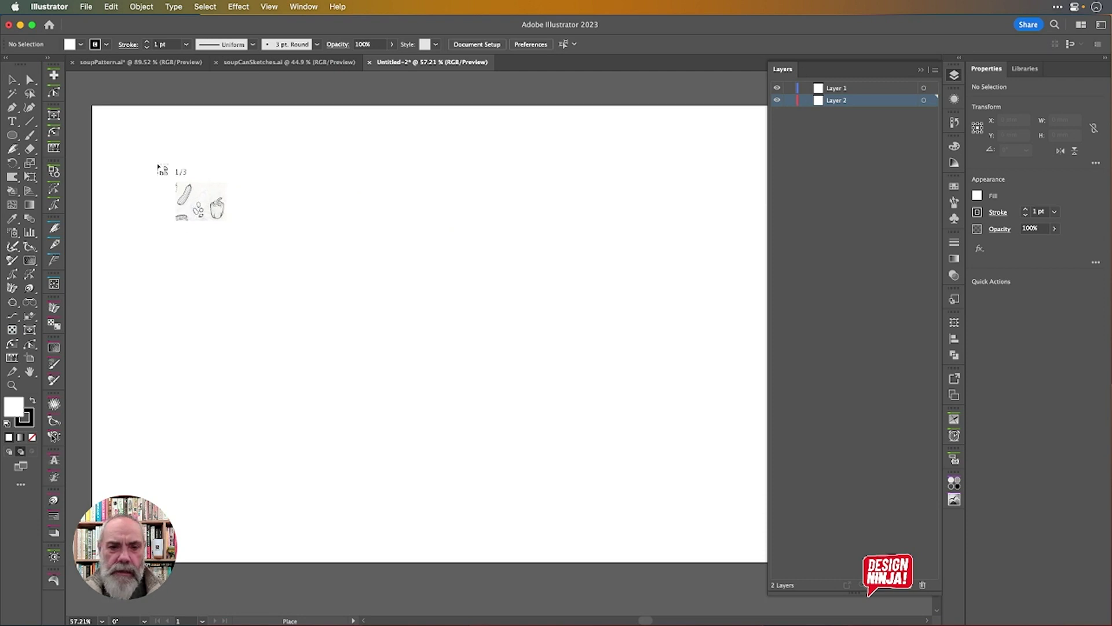
# Place the three loaded scans side by side at their original size along the artboard's upper edge.
pyautogui.click(128, 131)
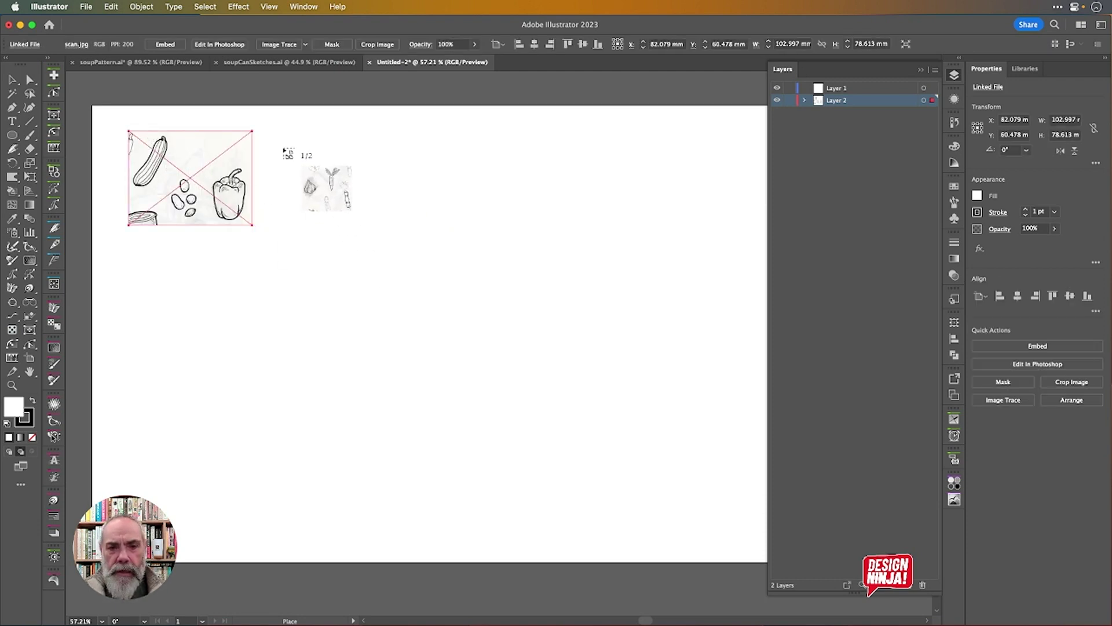
pyautogui.click(268, 130)
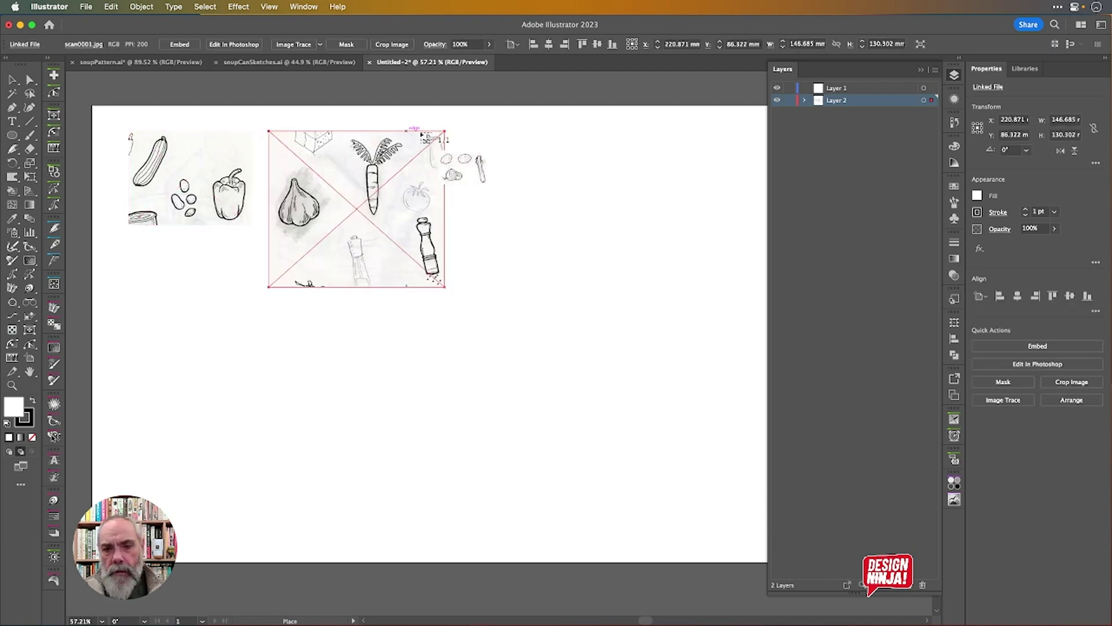
pyautogui.click(455, 130)
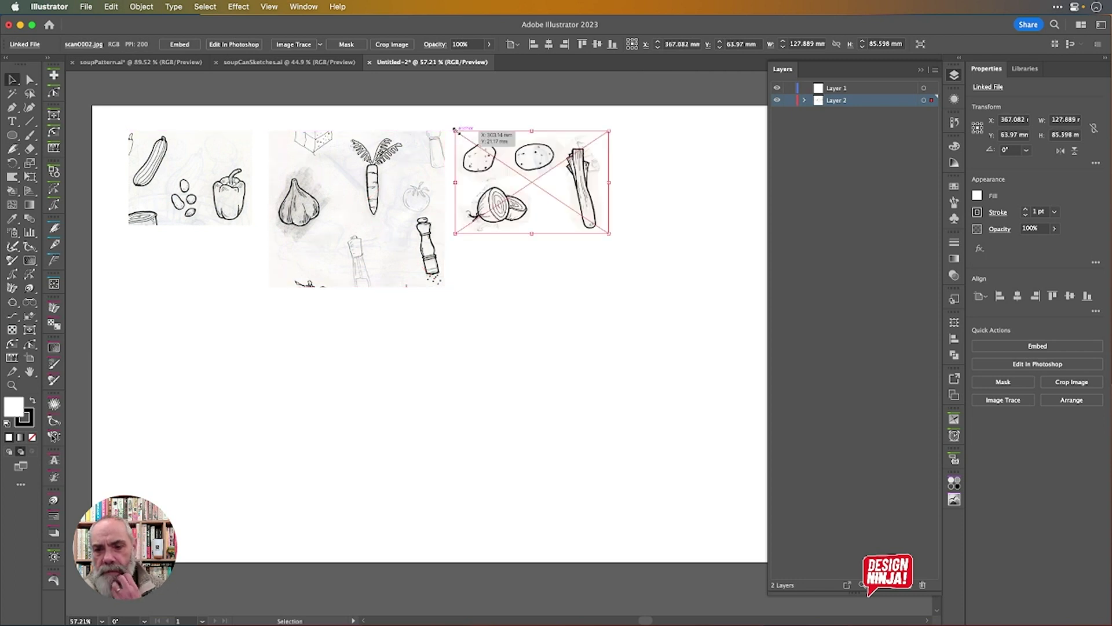
# Move the potato-and-leek scan below the courgette scan, enlarge all three scans to about 535 × 332 mm overall, and deselect them.
pyautogui.moveTo(537, 181); pyautogui.dragTo(193, 279)
pyautogui.moveTo(109, 117); pyautogui.dragTo(757, 530)
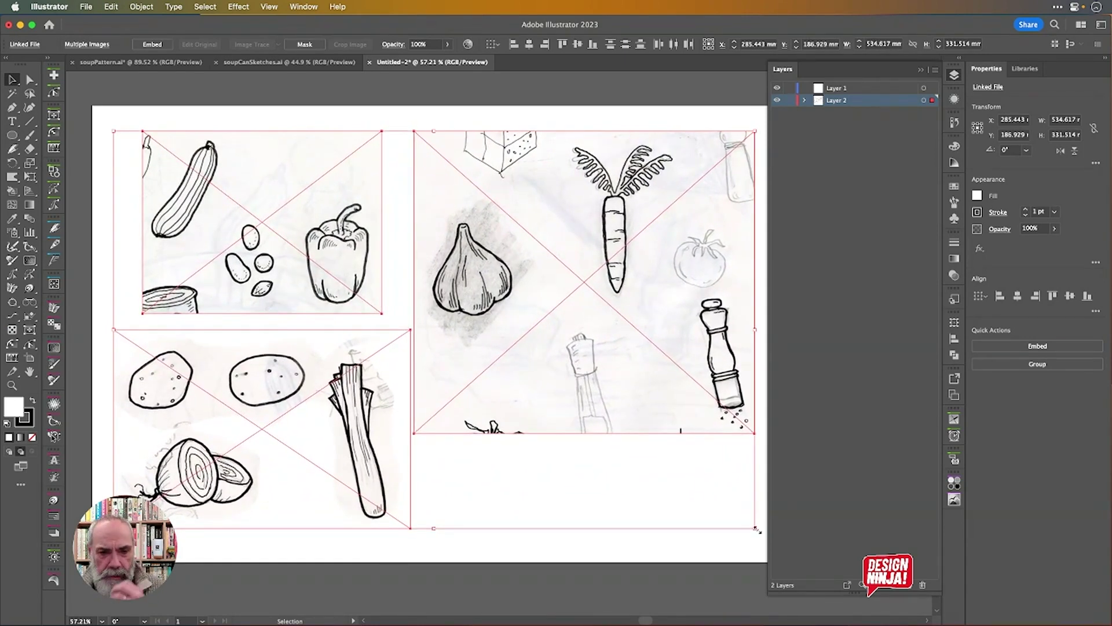
pyautogui.press('Return')
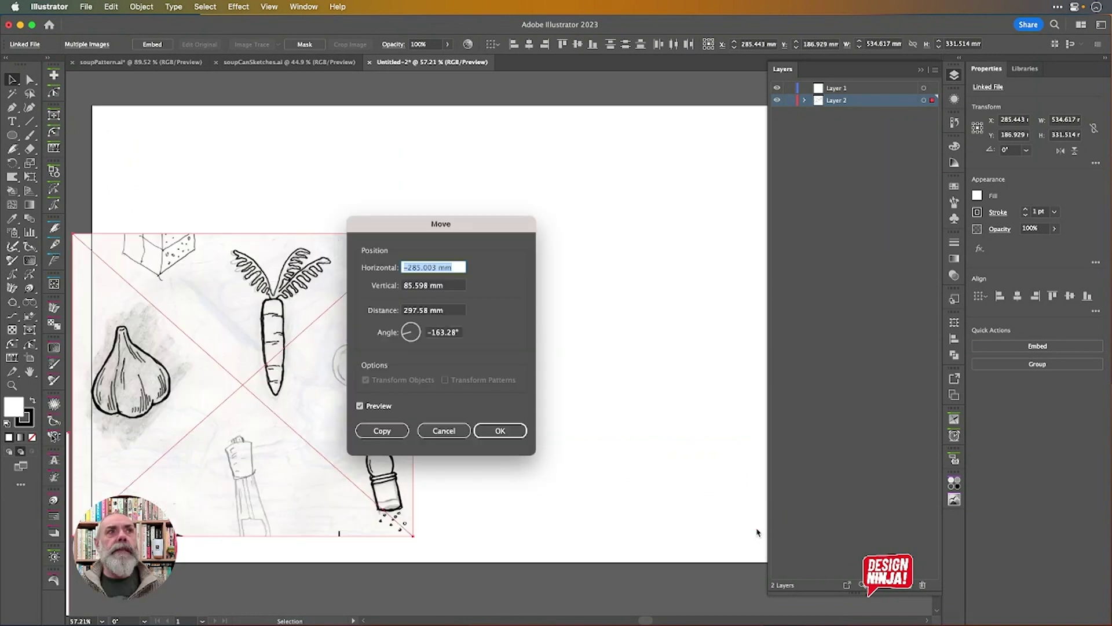
pyautogui.press('Escape')
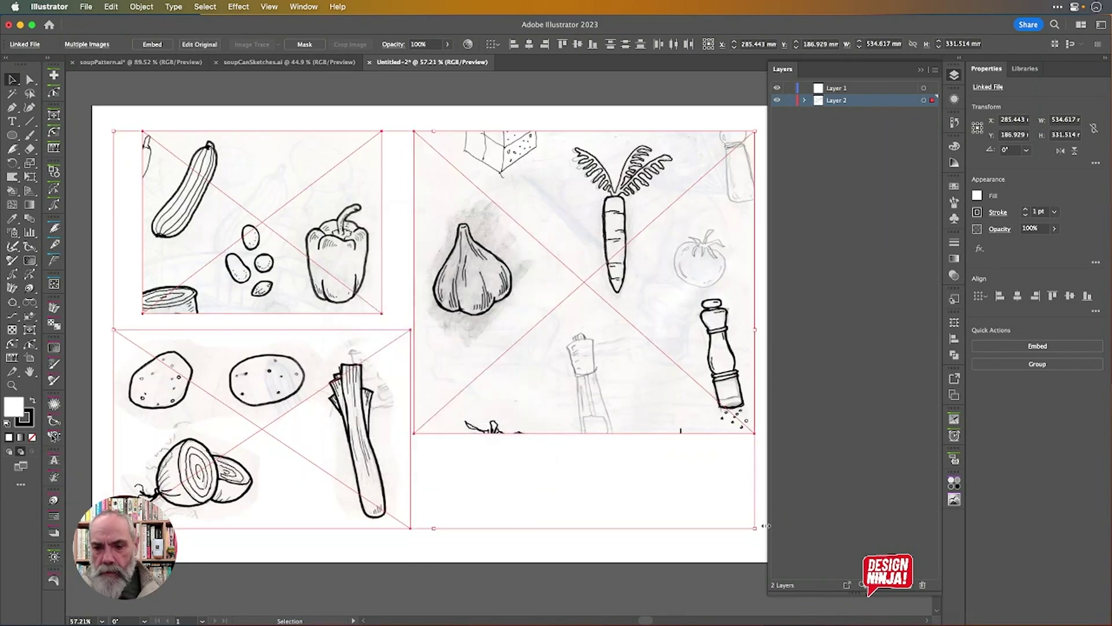
pyautogui.click(706, 559)
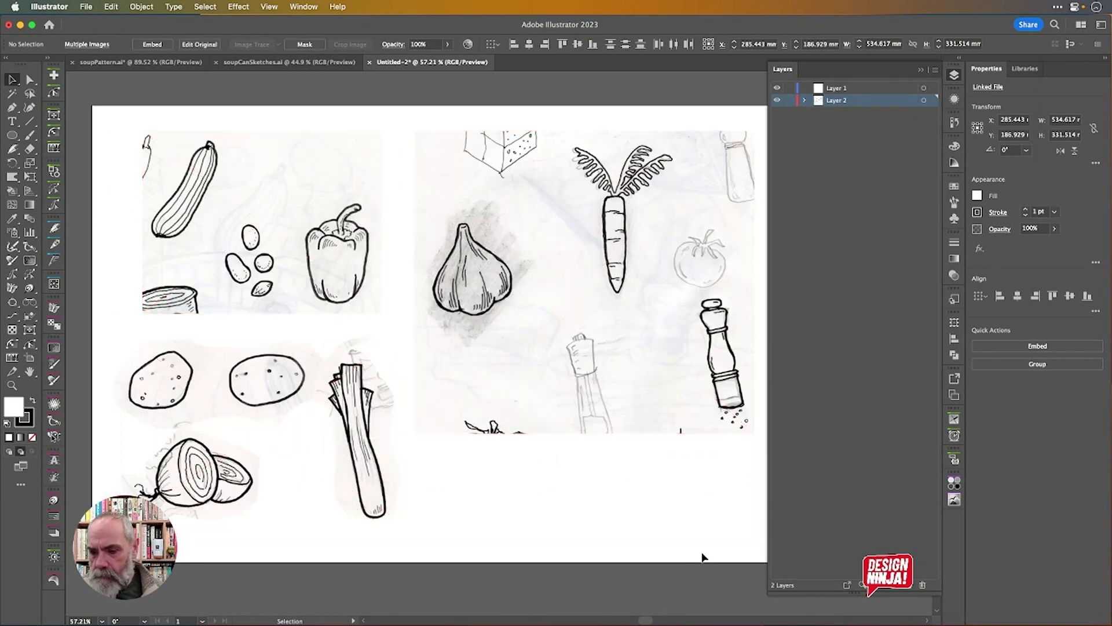
# Rename the scans' layer as Sketches and make it a template layer with images dimmed to 50%.
pyautogui.click(842, 102)
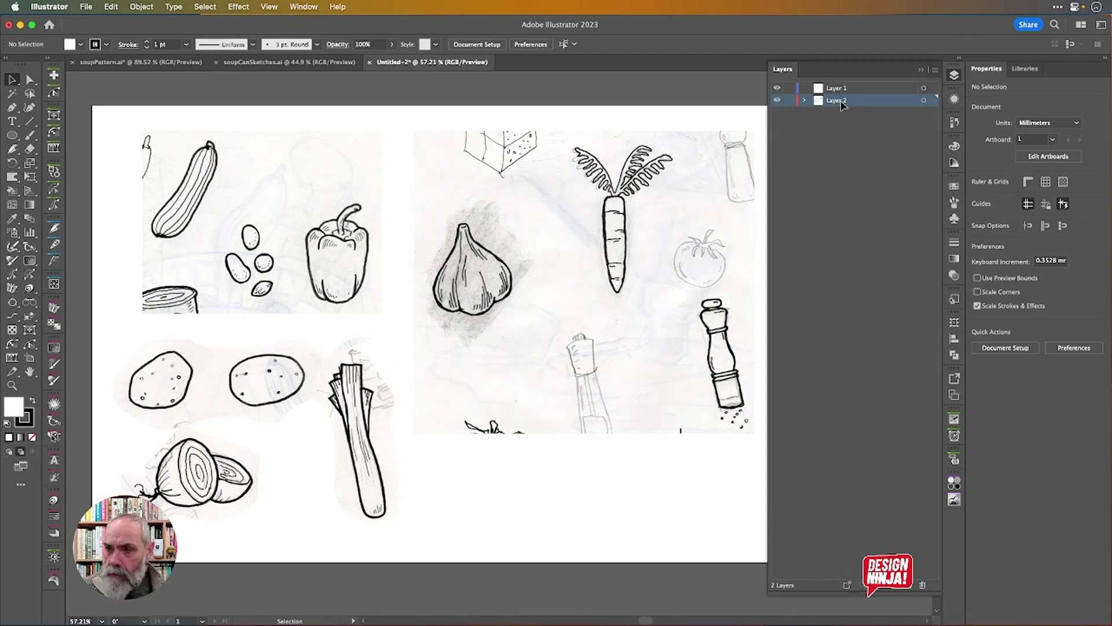
pyautogui.doubleClick(868, 105)
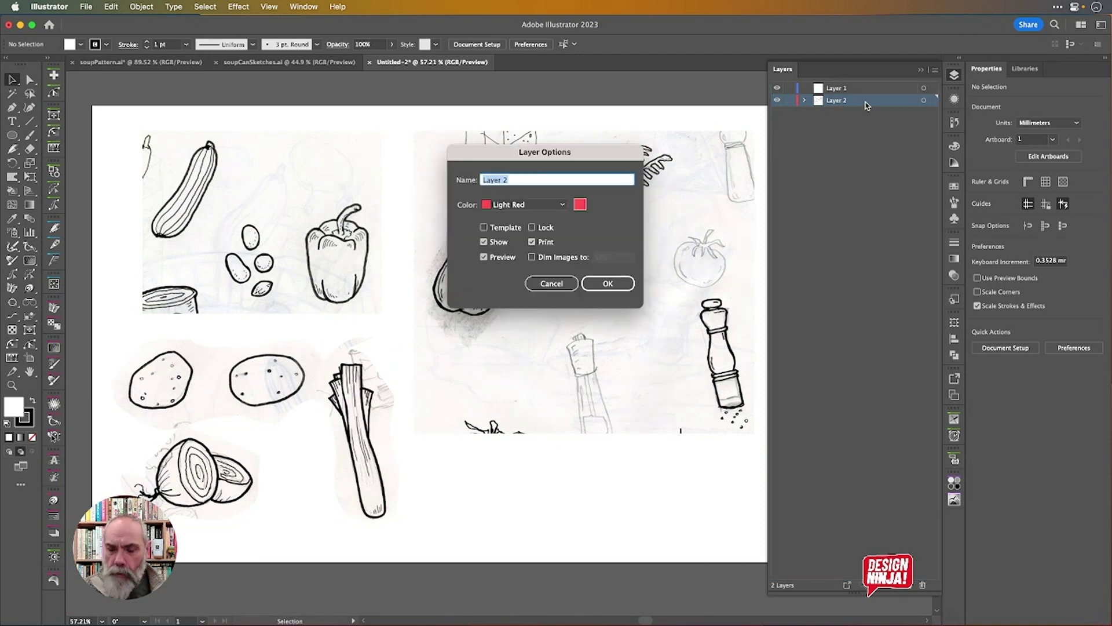
pyautogui.write('Sketches')
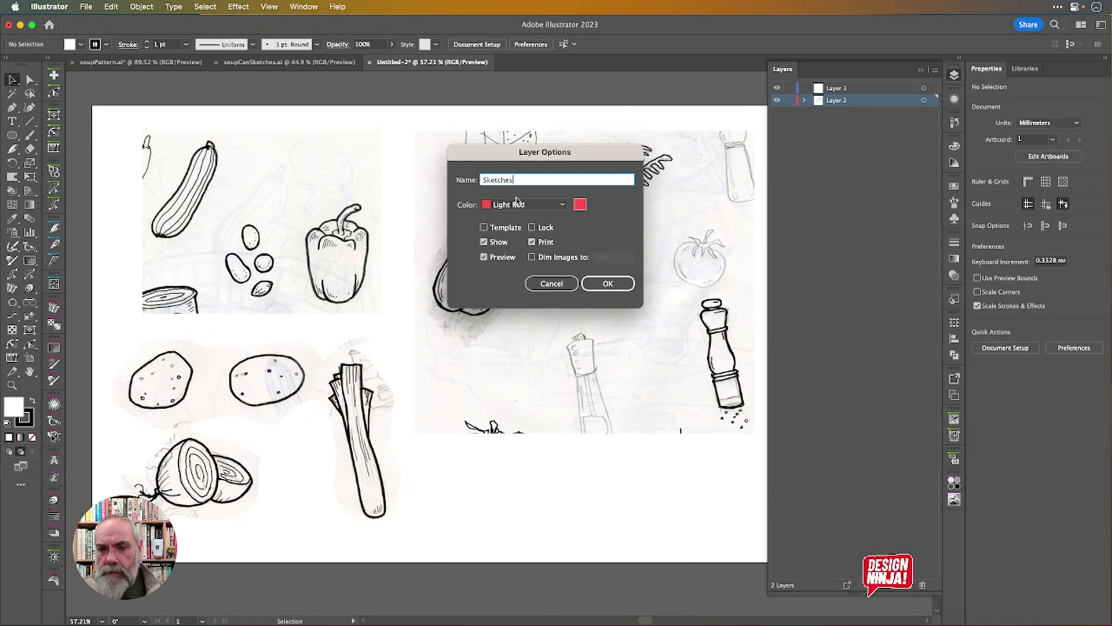
pyautogui.click(508, 227)
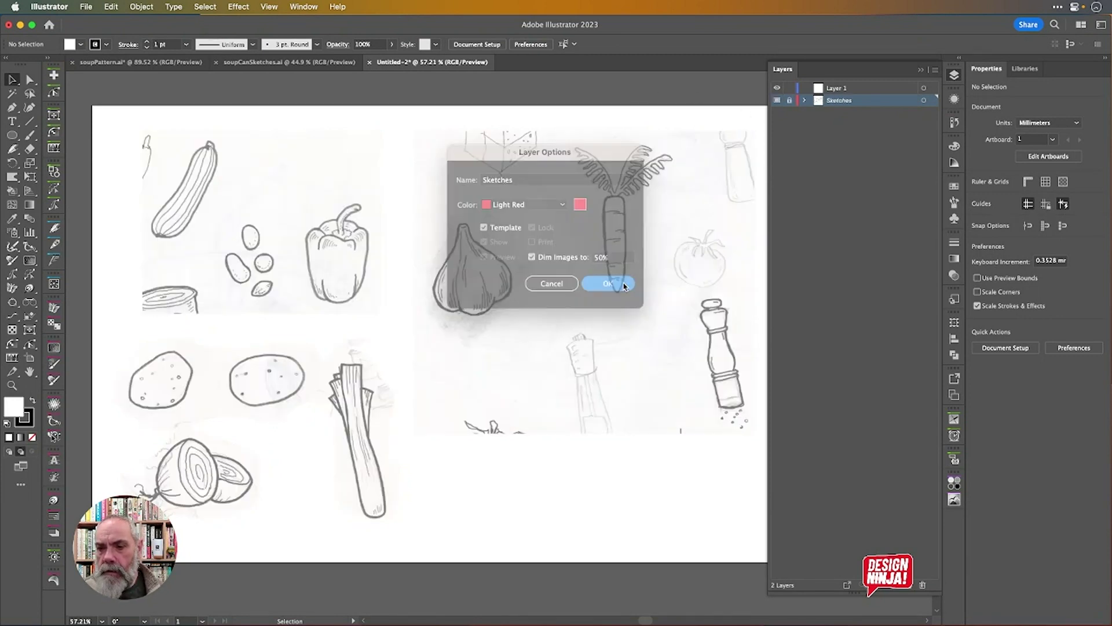
pyautogui.click(637, 290)
# Dim the Sketches layer's images to 30%, then make Layer 1 active in Draw Normal mode.
pyautogui.click(860, 92)
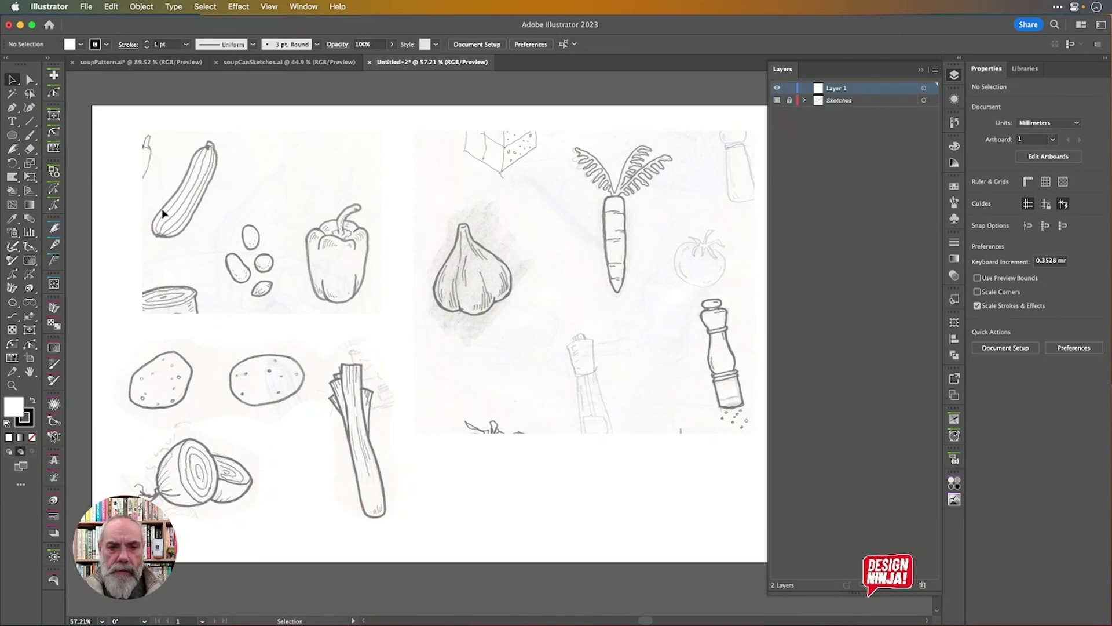
pyautogui.doubleClick(890, 101)
pyautogui.click(612, 258)
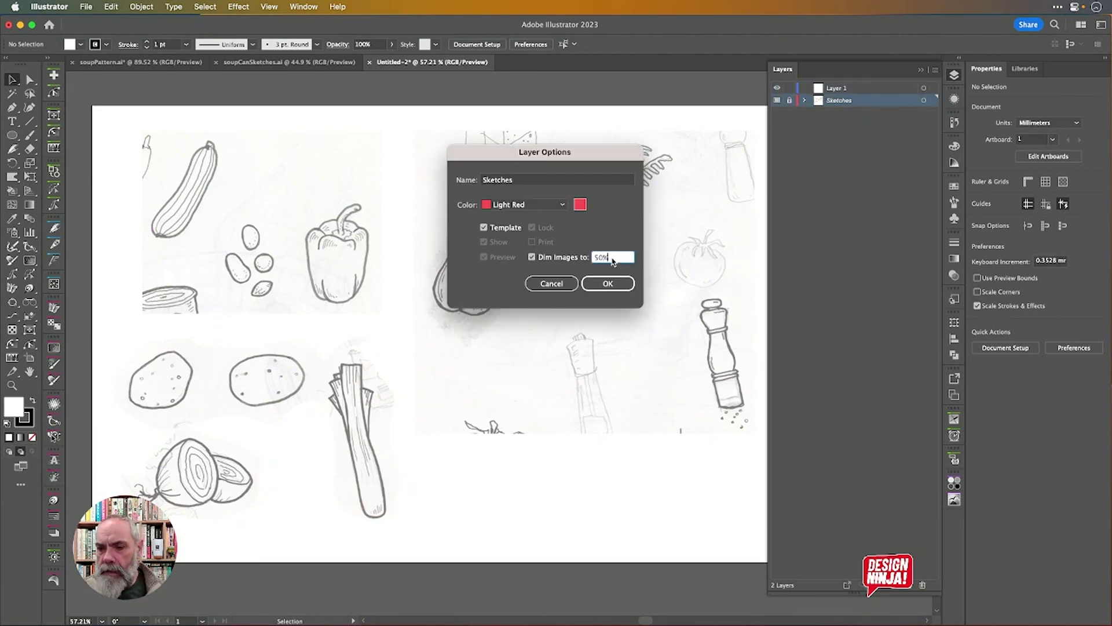
pyautogui.hotkey('shift', 'Down')
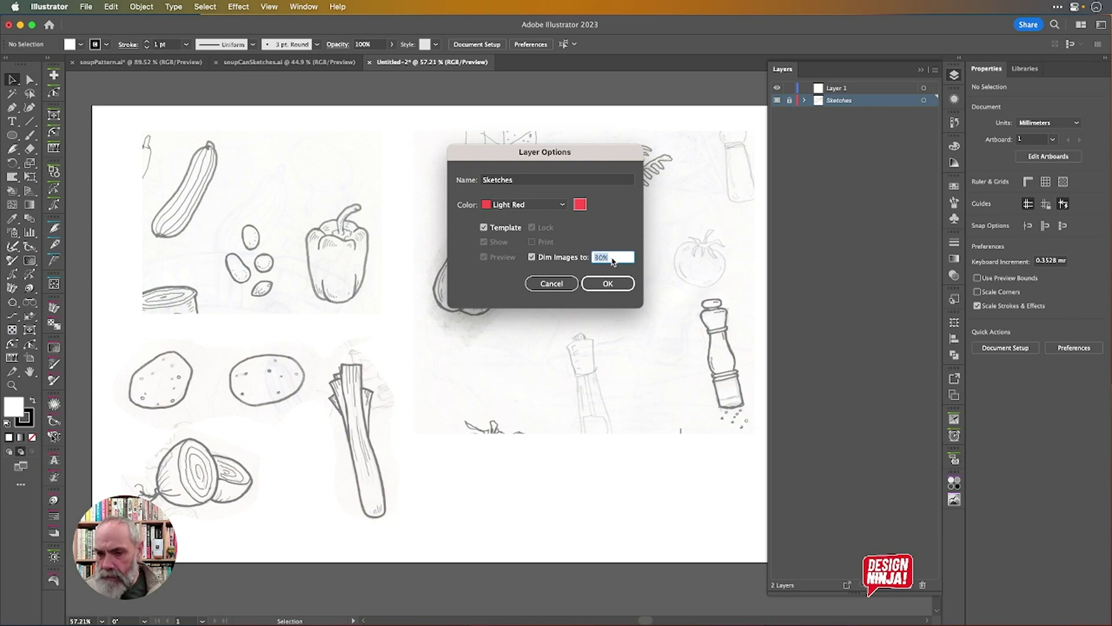
pyautogui.press('Return')
pyautogui.click(864, 88)
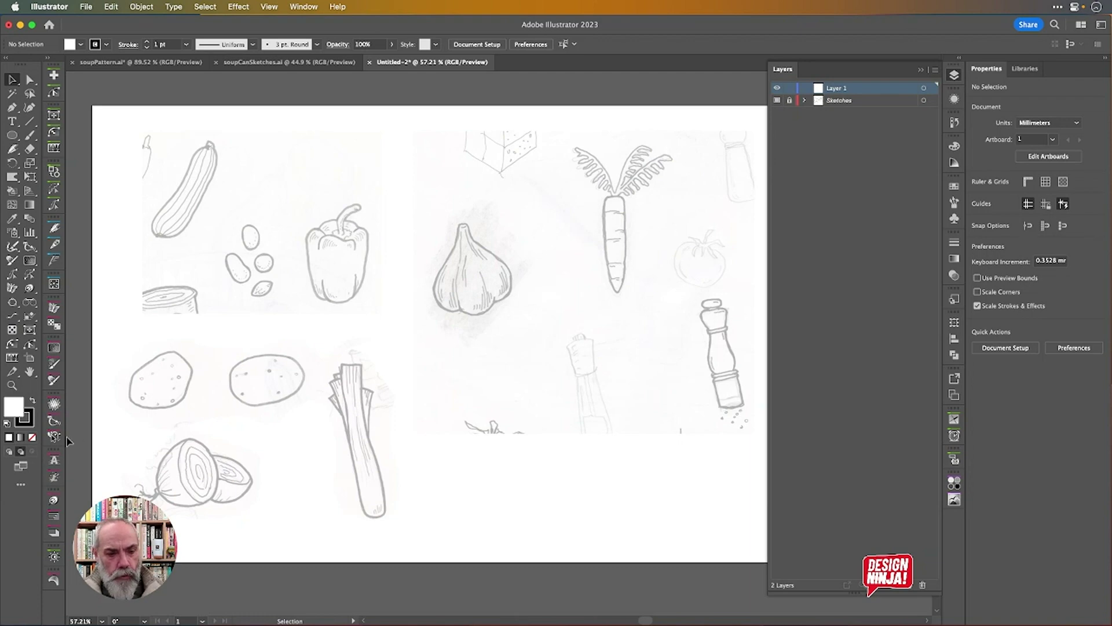
pyautogui.click(22, 452)
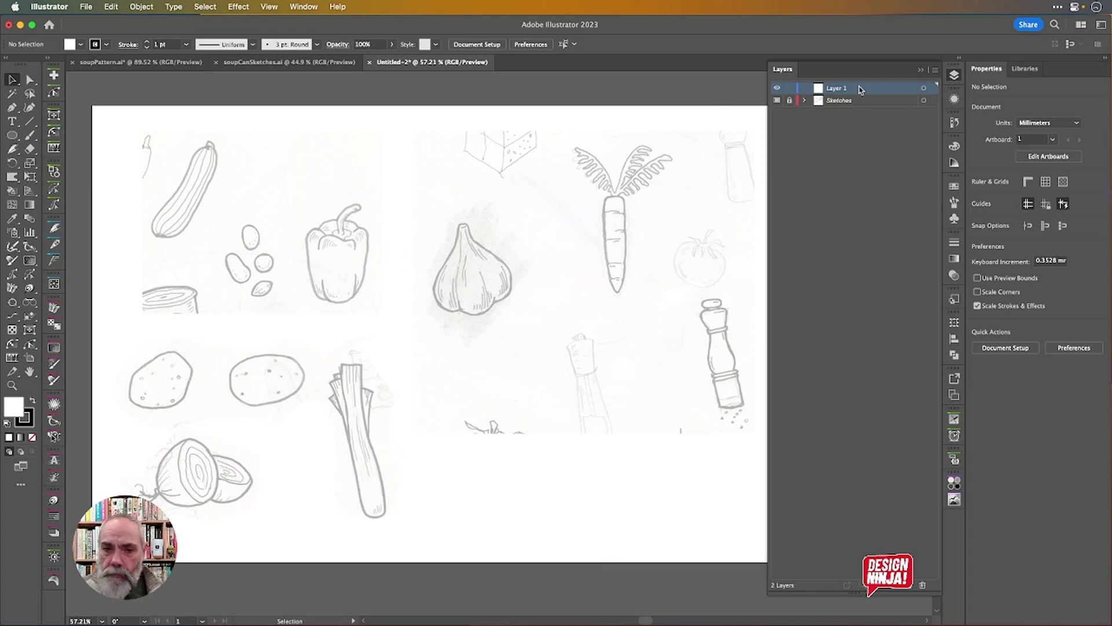
# Examine the vegetables, cans and scattered dot pattern in soupPattern.ai and return to the document with the sketches.
pyautogui.click(124, 62)
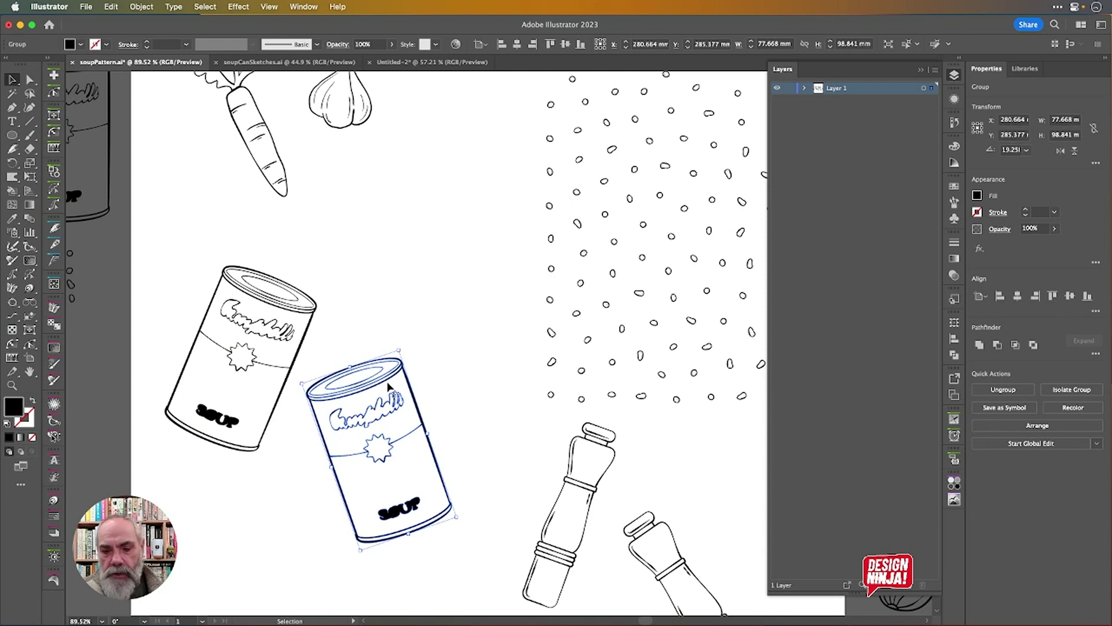
pyautogui.scroll(-5, 388, 383)
pyautogui.hscroll(5, 385, 400)
pyautogui.click(272, 234)
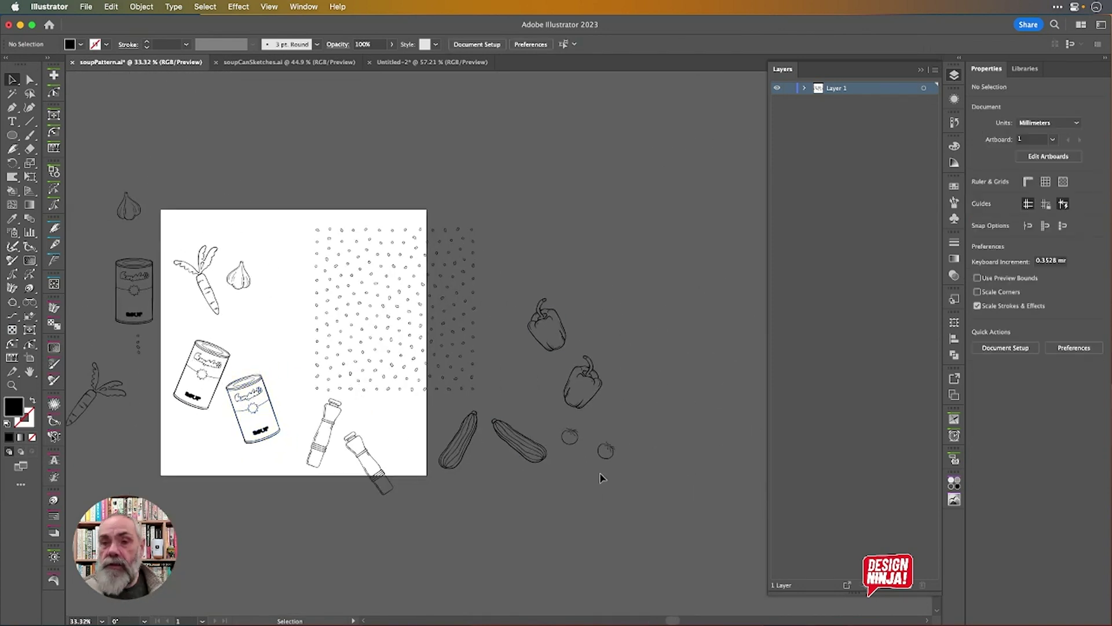
pyautogui.click(350, 255)
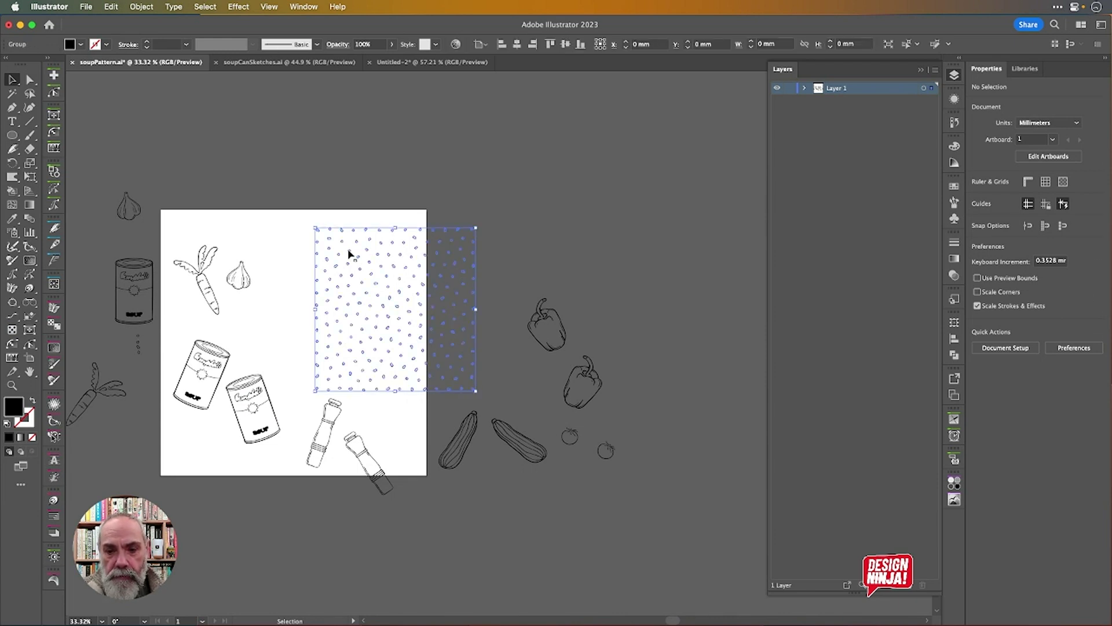
pyautogui.click(359, 213)
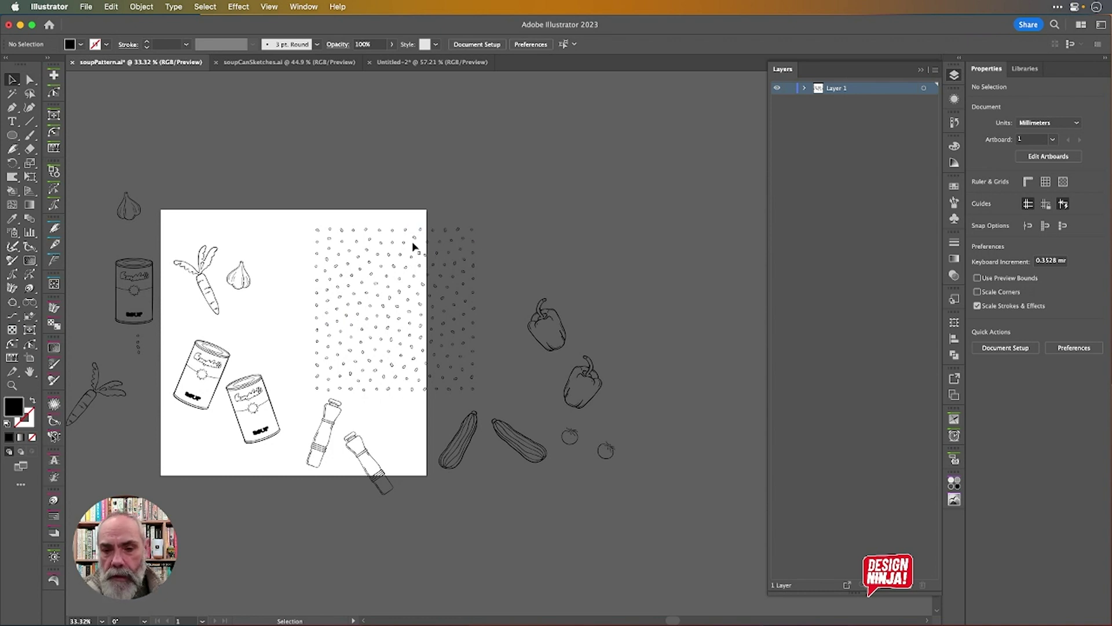
pyautogui.click(415, 64)
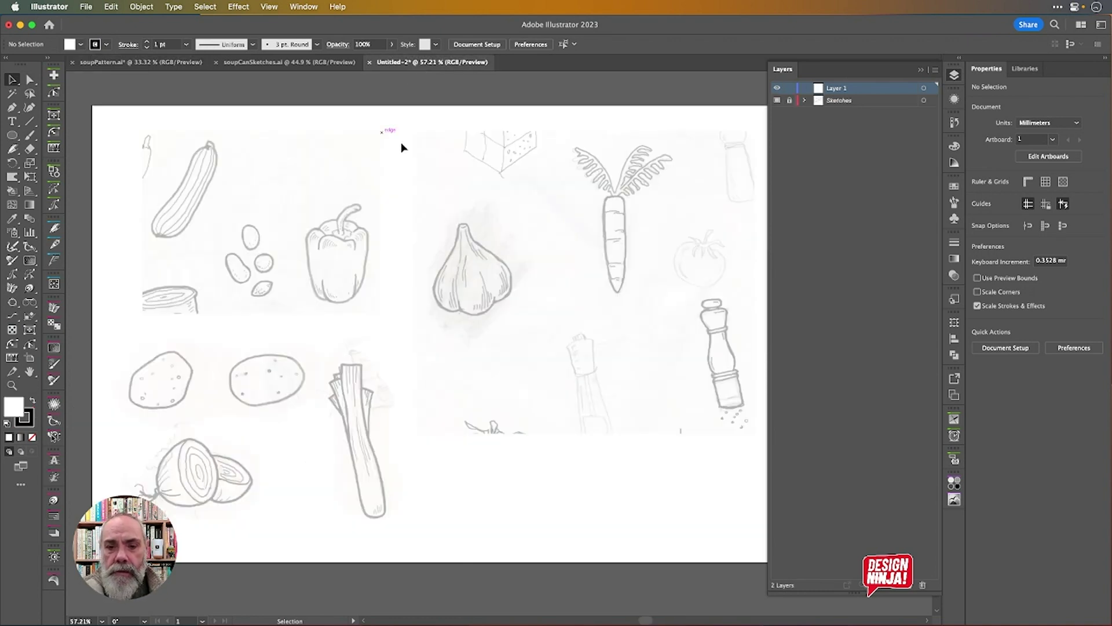
# Configure the Blob Brush for tracing the pepper, moving its Fidelity one notch toward Smooth, to the middle of the scale.
pyautogui.scroll(5, 332, 234)
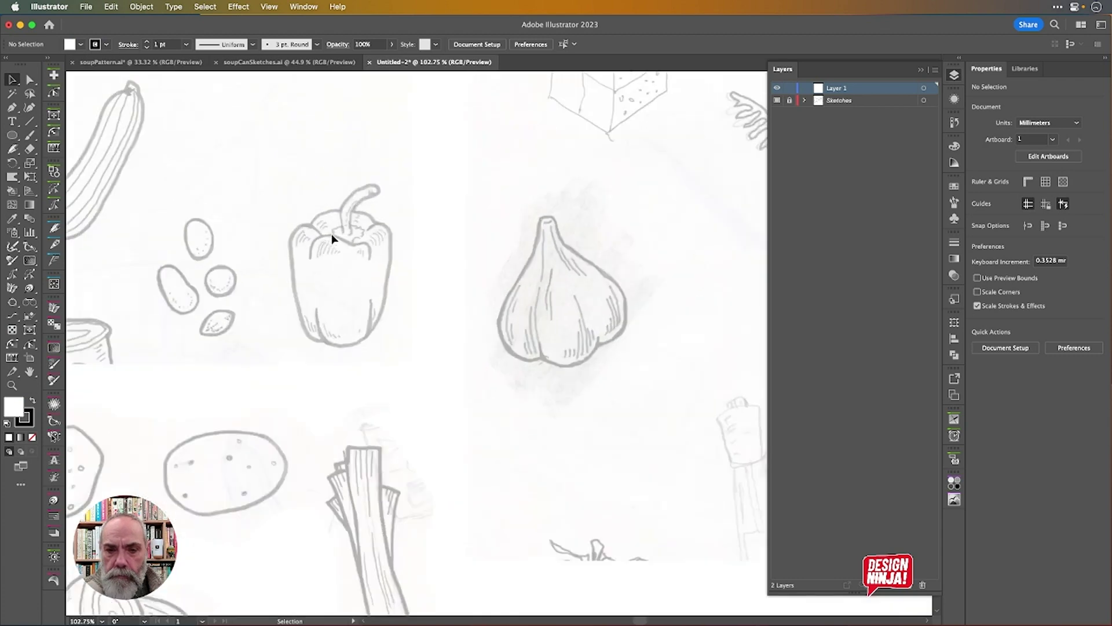
pyautogui.scroll(3, 336, 222)
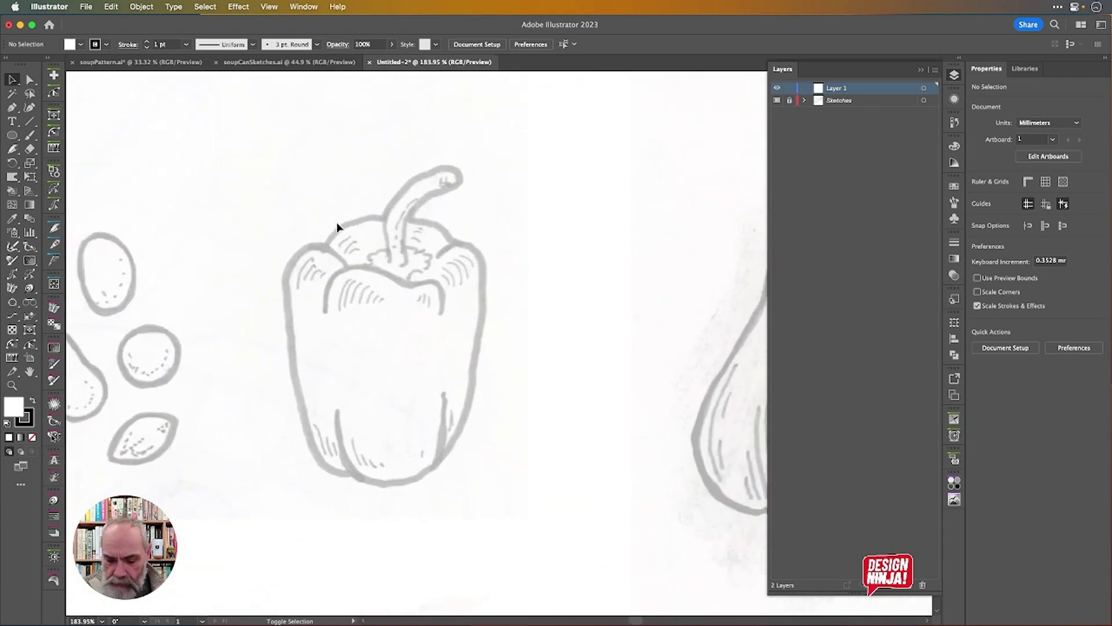
pyautogui.hotkey('shift', 'b')
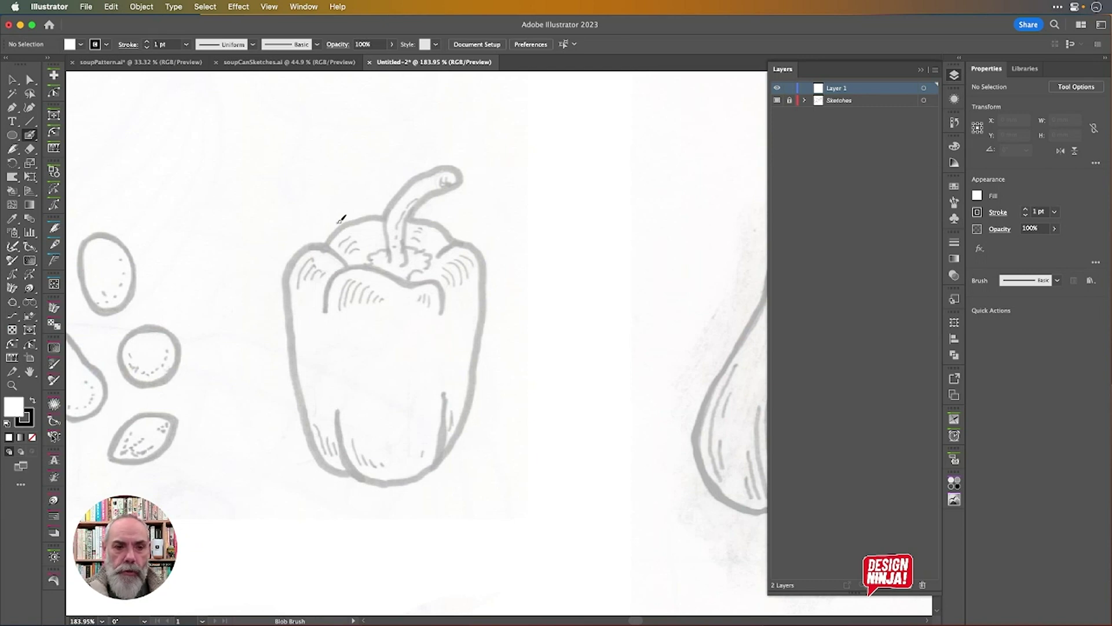
pyautogui.press('Return')
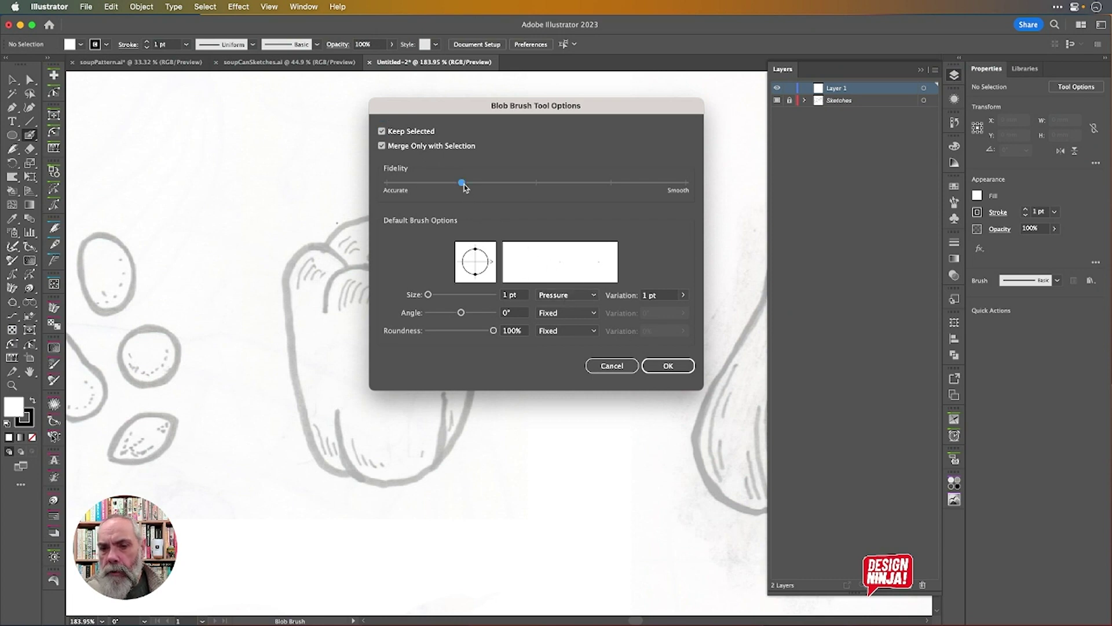
pyautogui.moveTo(462, 183); pyautogui.dragTo(533, 193)
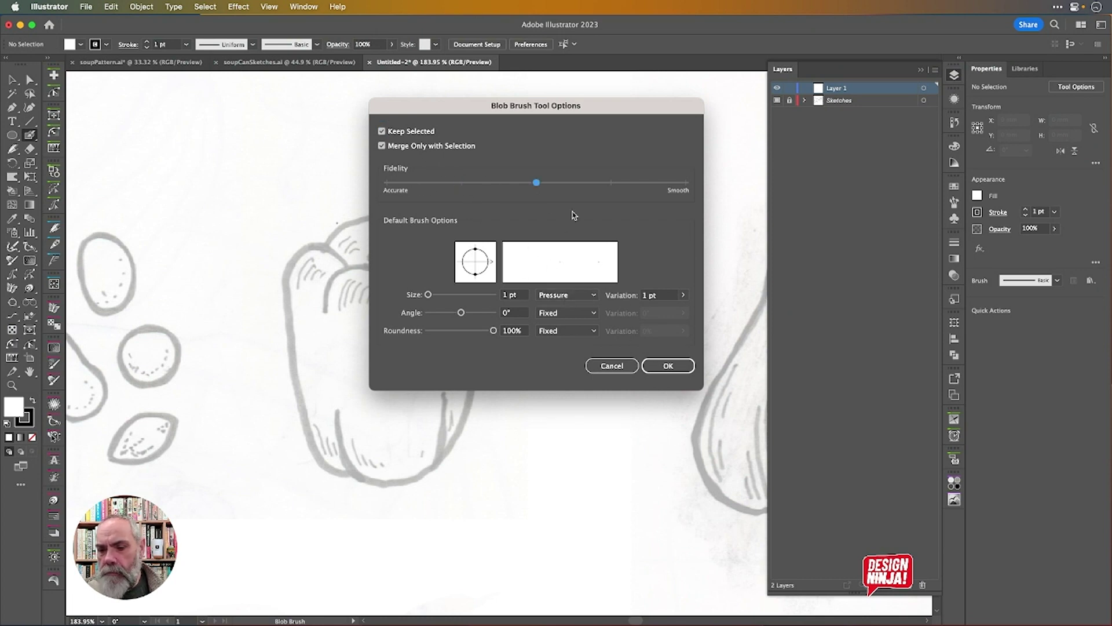
pyautogui.click(666, 368)
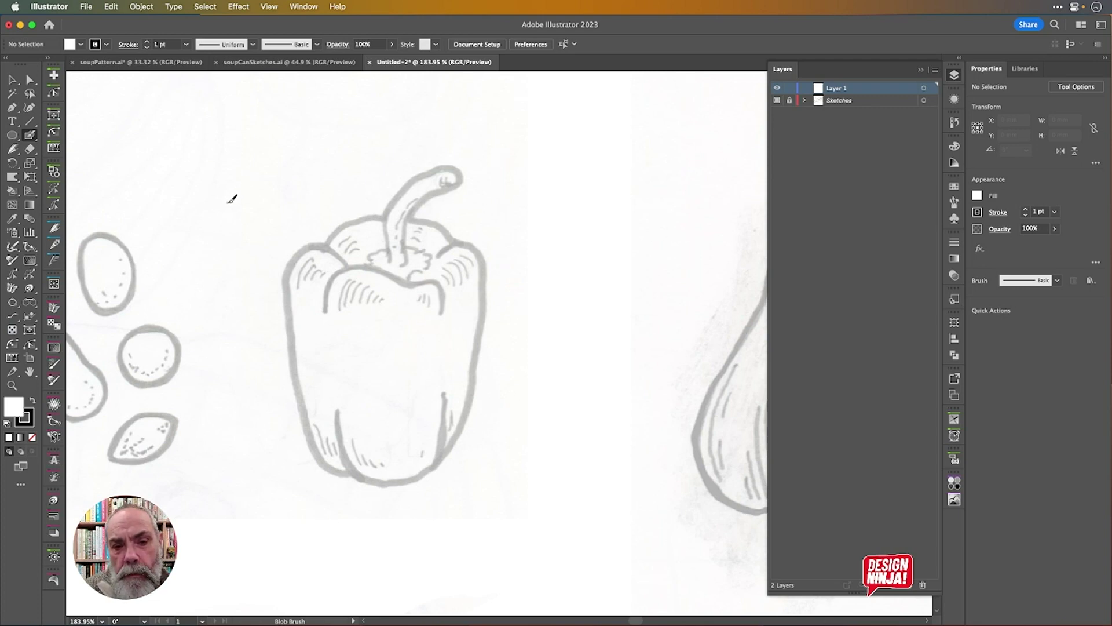
# Try Blob Brush strokes above the pepper and along its stem, undoing each one.
pyautogui.moveTo(238, 197)
pyautogui.mouseDown()
pyautogui.moveTo(350, 153)
pyautogui.moveTo(451, 136)
pyautogui.mouseUp()
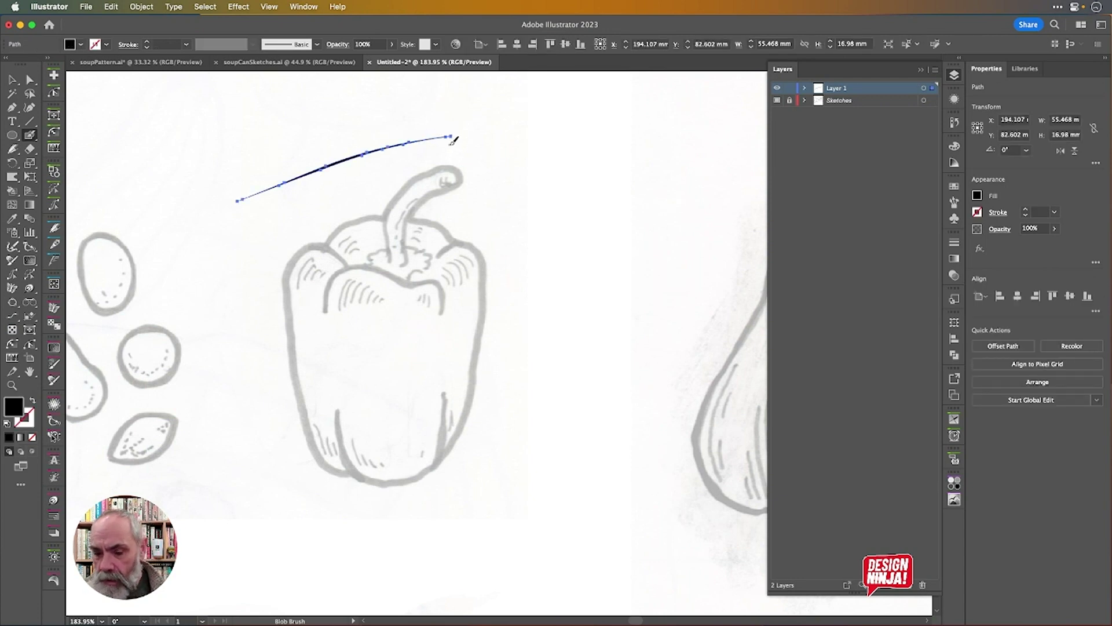
pyautogui.press('super+z')
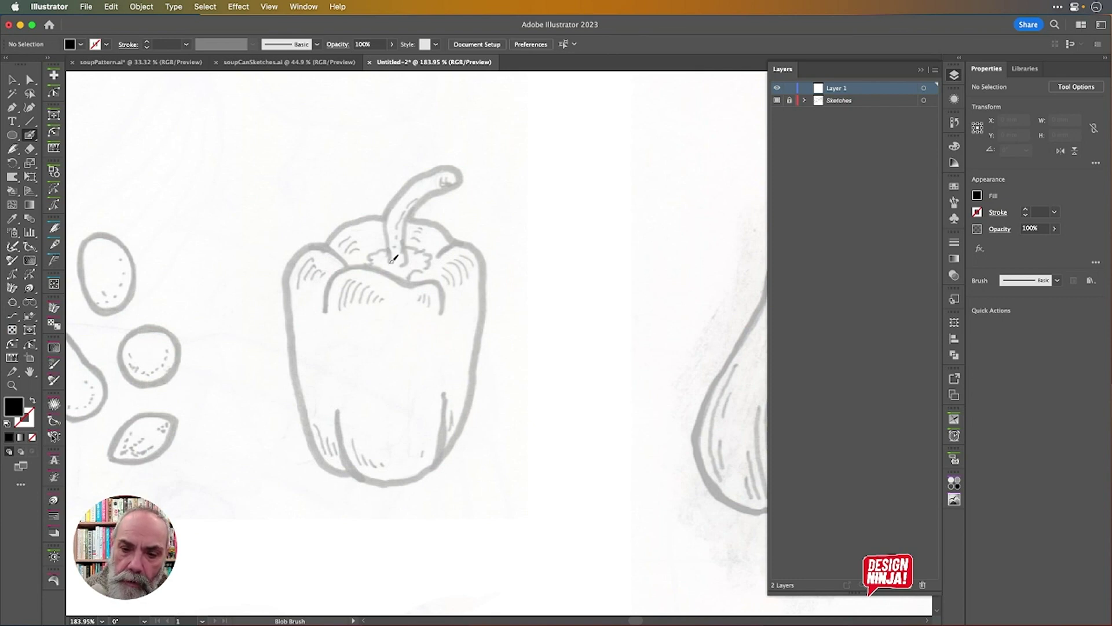
pyautogui.moveTo(392, 245)
pyautogui.mouseDown()
pyautogui.moveTo(385, 210)
pyautogui.moveTo(400, 191)
pyautogui.moveTo(455, 165)
pyautogui.moveTo(466, 177)
pyautogui.mouseUp()
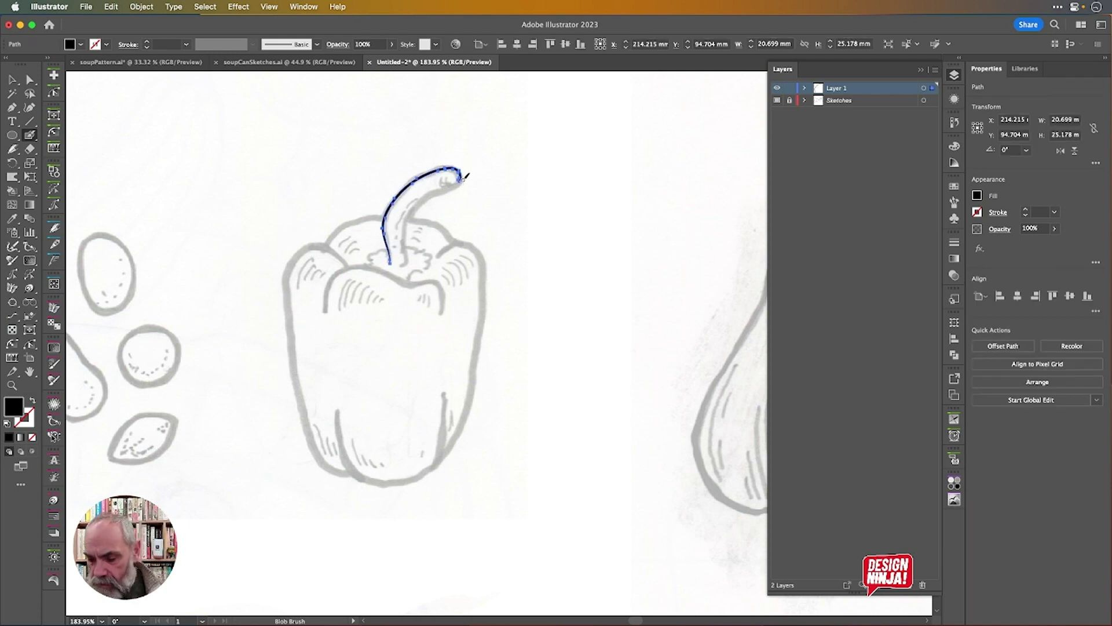
pyautogui.press('super+z')
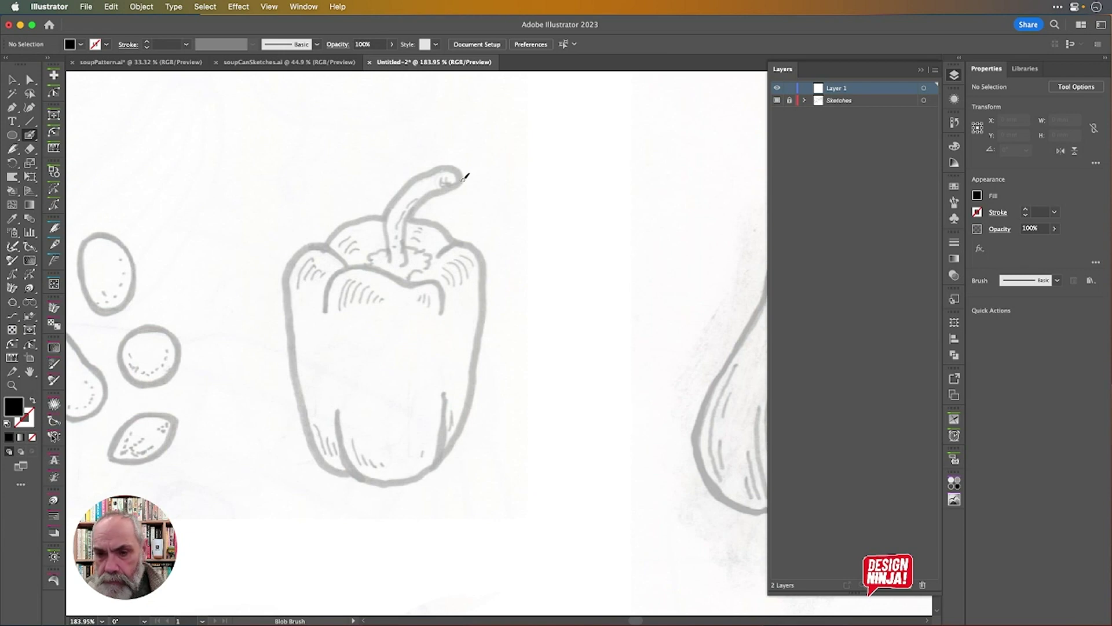
# Set the Blob Brush to 2 pt with 2 pt pressure variation and trace the pepper's stem and frilly base, about 25 × 28 mm.
pyautogui.press('Return')
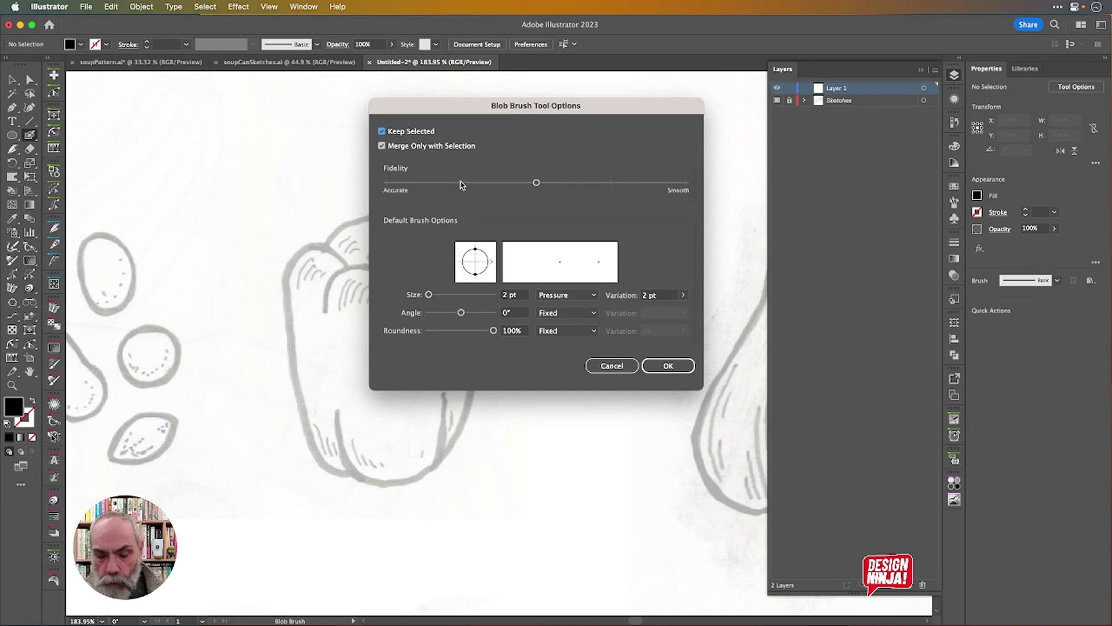
pyautogui.press('Return')
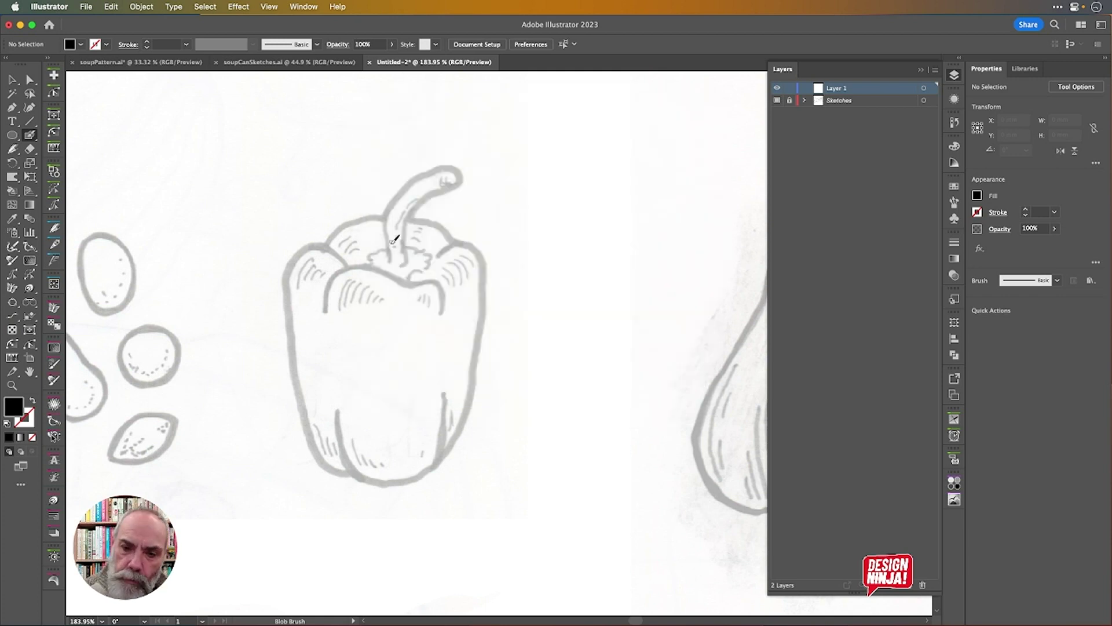
pyautogui.moveTo(394, 248)
pyautogui.mouseDown()
pyautogui.moveTo(390, 206)
pyautogui.moveTo(411, 181)
pyautogui.moveTo(459, 170)
pyautogui.moveTo(457, 185)
pyautogui.moveTo(413, 212)
pyautogui.mouseUp()
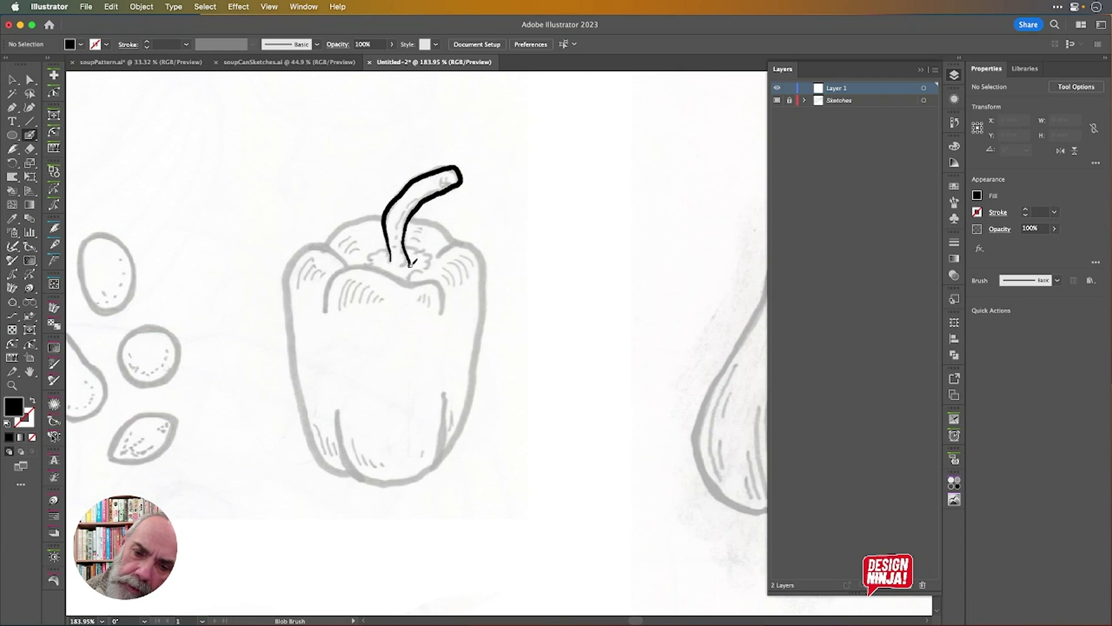
pyautogui.moveTo(400, 268); pyautogui.dragTo(400, 266)
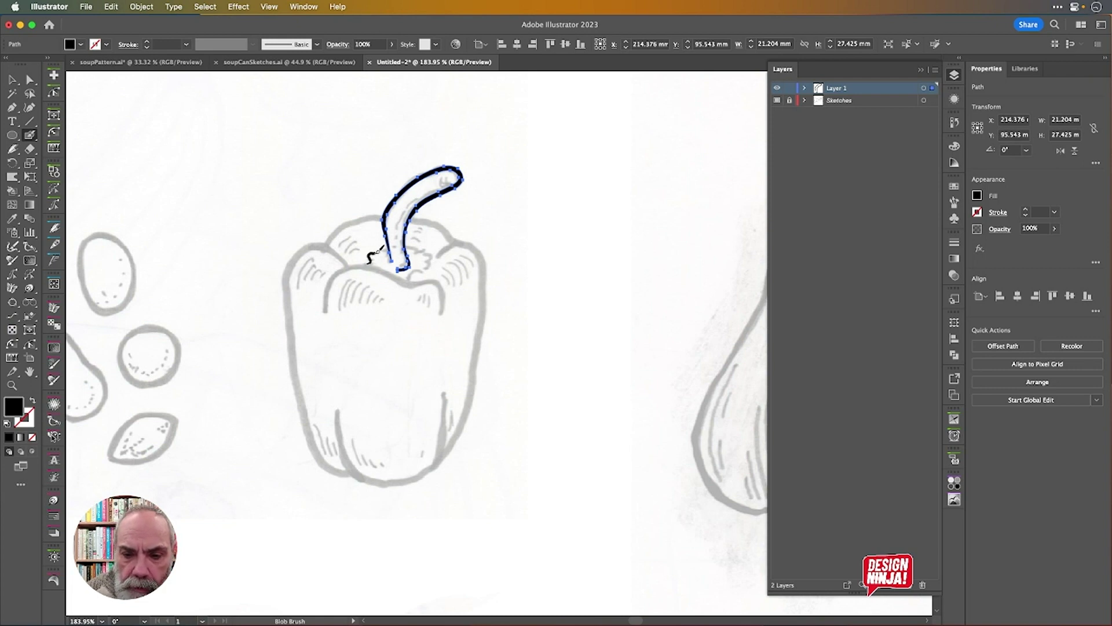
pyautogui.moveTo(394, 244); pyautogui.dragTo(395, 242)
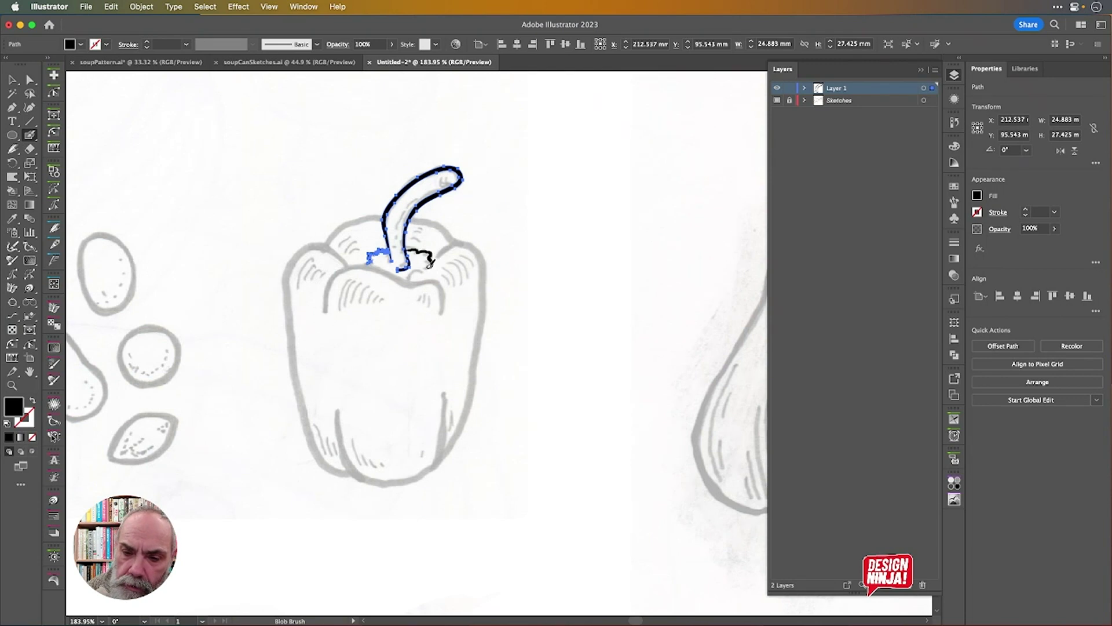
pyautogui.moveTo(413, 272); pyautogui.dragTo(407, 282)
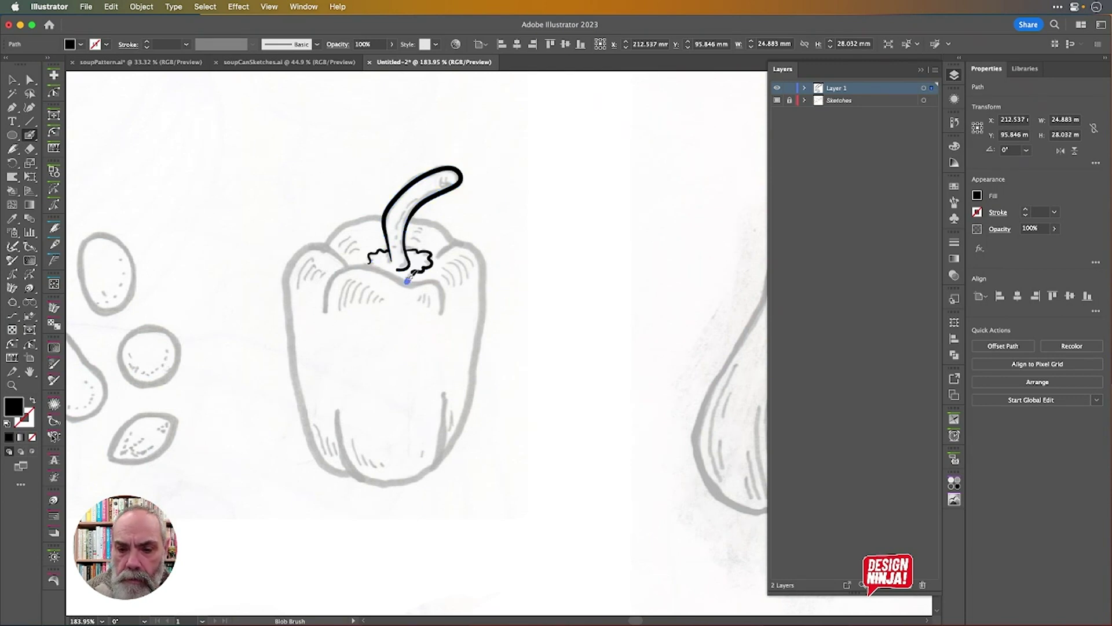
# Try tracing the top edge of the pepper's front lobe, and undo it along with the small mark below the stem.
pyautogui.moveTo(330, 316)
pyautogui.mouseDown()
pyautogui.moveTo(337, 273)
pyautogui.moveTo(369, 265)
pyautogui.moveTo(410, 279)
pyautogui.mouseUp()
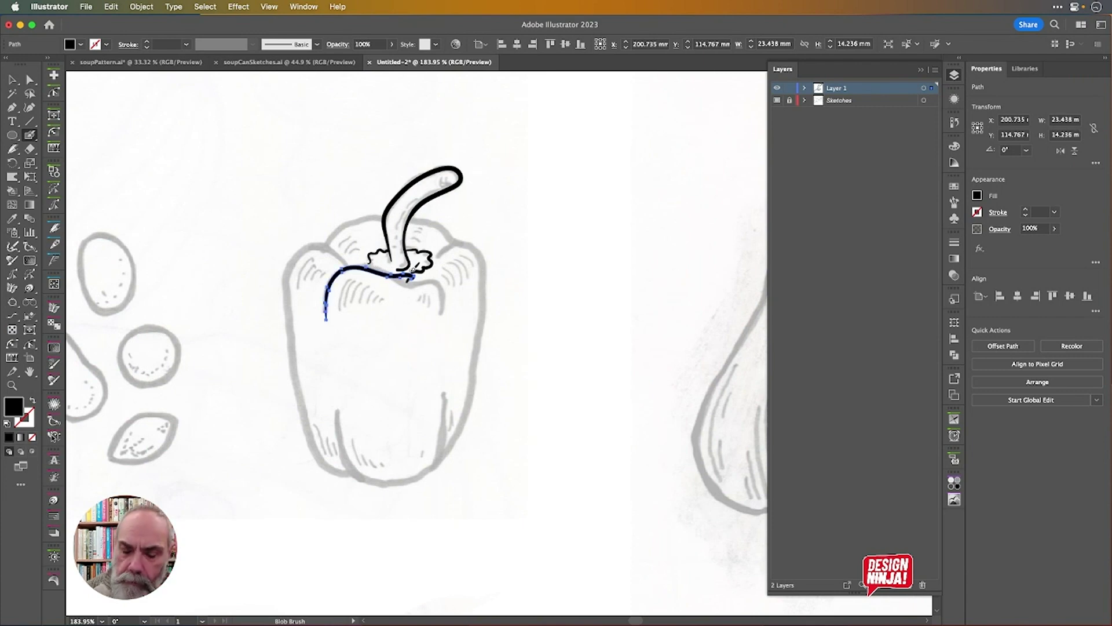
pyautogui.press('cmd+z')
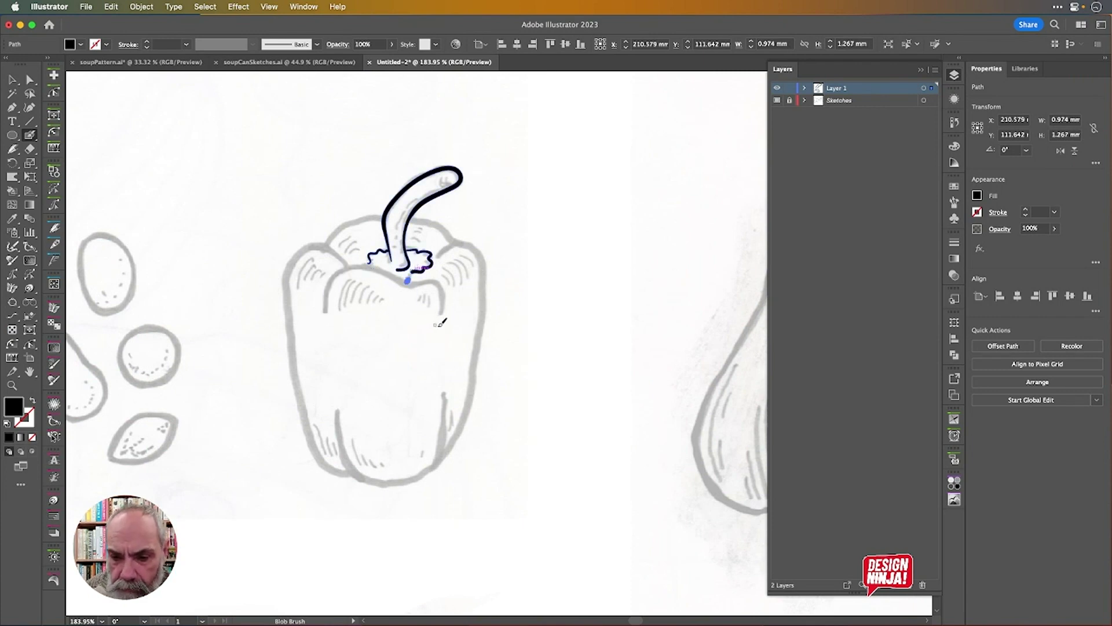
pyautogui.press('cmd+z')
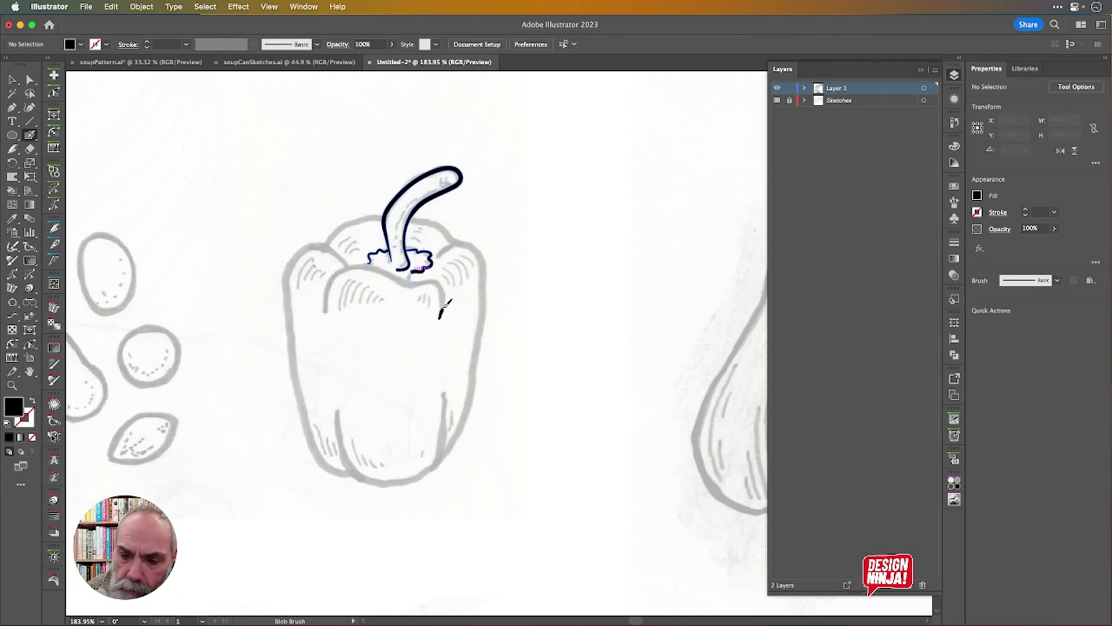
# Trace the pepper's front lobe, rounded base, both sides and right rear edge, making the body outline about 55 × 70 mm.
pyautogui.moveTo(442, 311)
pyautogui.mouseDown()
pyautogui.moveTo(435, 277)
pyautogui.moveTo(370, 263)
pyautogui.moveTo(335, 274)
pyautogui.moveTo(330, 313)
pyautogui.mouseUp()
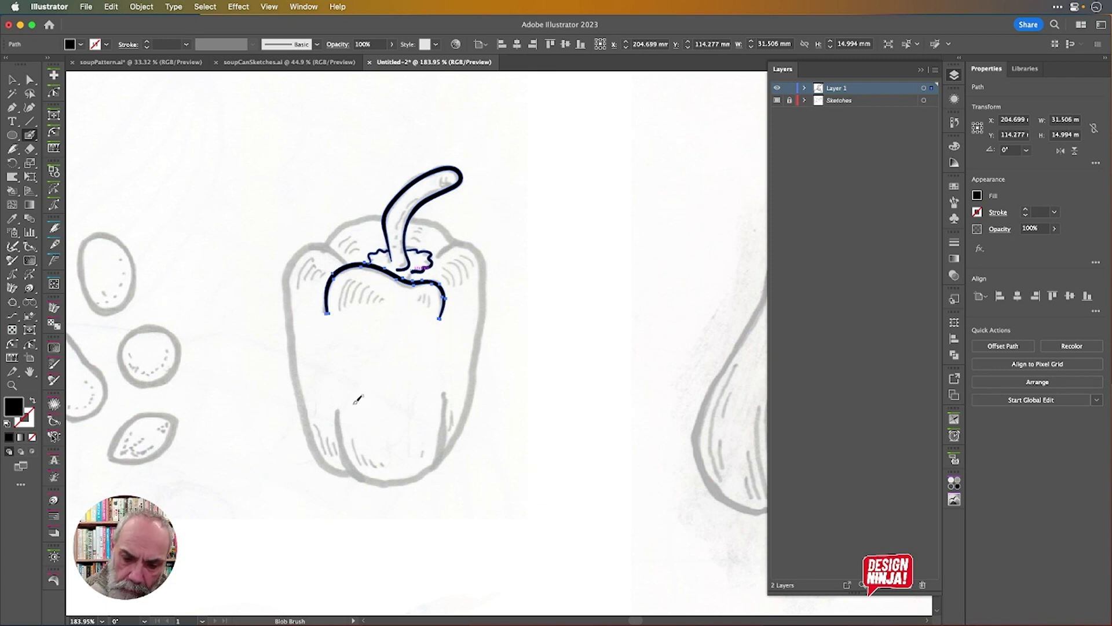
pyautogui.moveTo(338, 406)
pyautogui.mouseDown()
pyautogui.moveTo(351, 467)
pyautogui.moveTo(385, 485)
pyautogui.moveTo(431, 472)
pyautogui.moveTo(443, 405)
pyautogui.mouseUp()
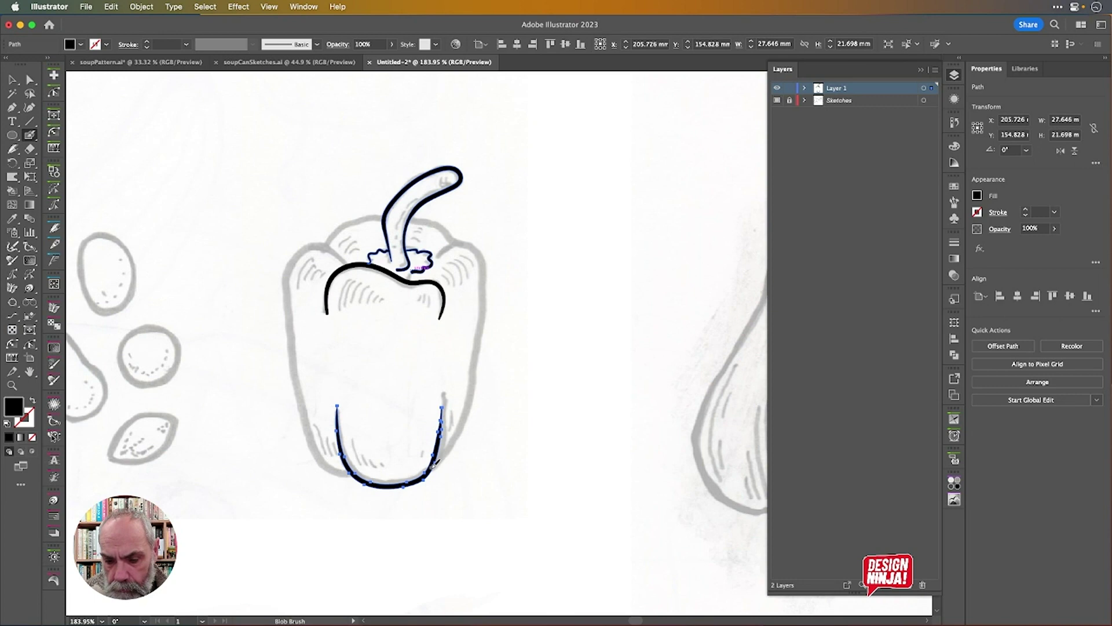
pyautogui.moveTo(444, 458)
pyautogui.mouseDown()
pyautogui.moveTo(476, 394)
pyautogui.moveTo(489, 291)
pyautogui.moveTo(464, 241)
pyautogui.moveTo(439, 258)
pyautogui.mouseUp()
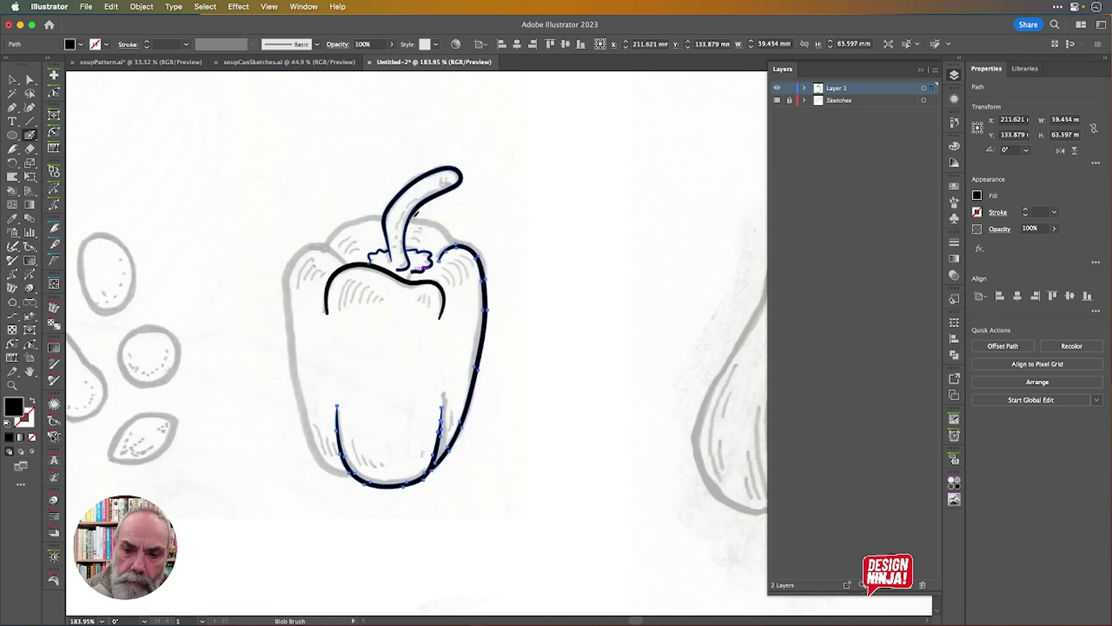
pyautogui.moveTo(415, 215); pyautogui.dragTo(460, 235)
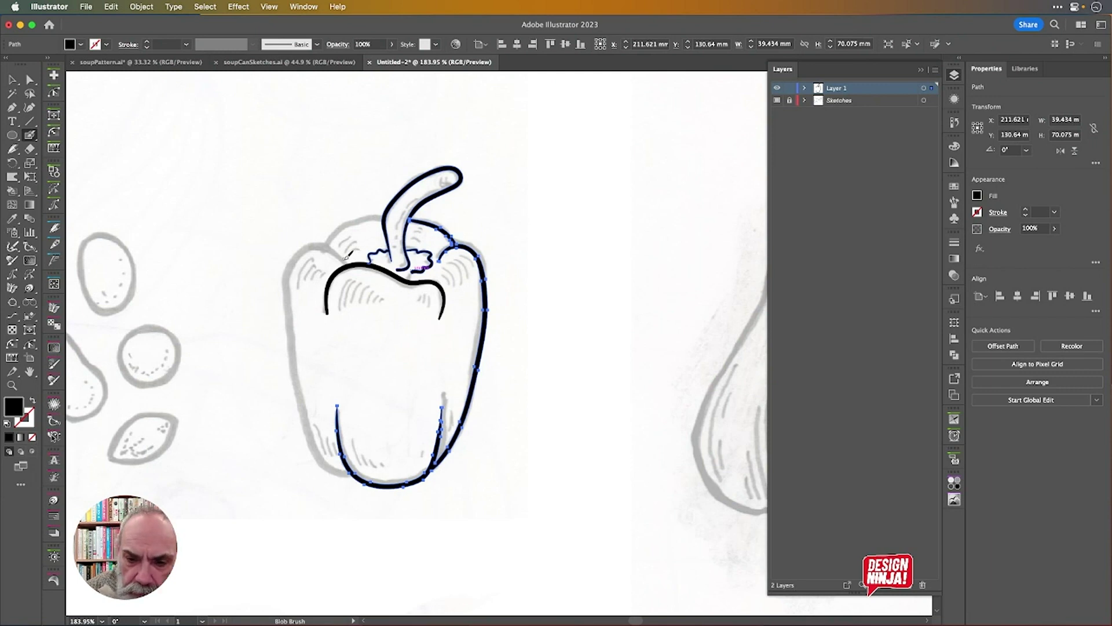
pyautogui.moveTo(342, 255)
pyautogui.mouseDown()
pyautogui.moveTo(318, 242)
pyautogui.moveTo(283, 269)
pyautogui.moveTo(278, 300)
pyautogui.moveTo(307, 430)
pyautogui.moveTo(333, 467)
pyautogui.moveTo(354, 474)
pyautogui.mouseUp()
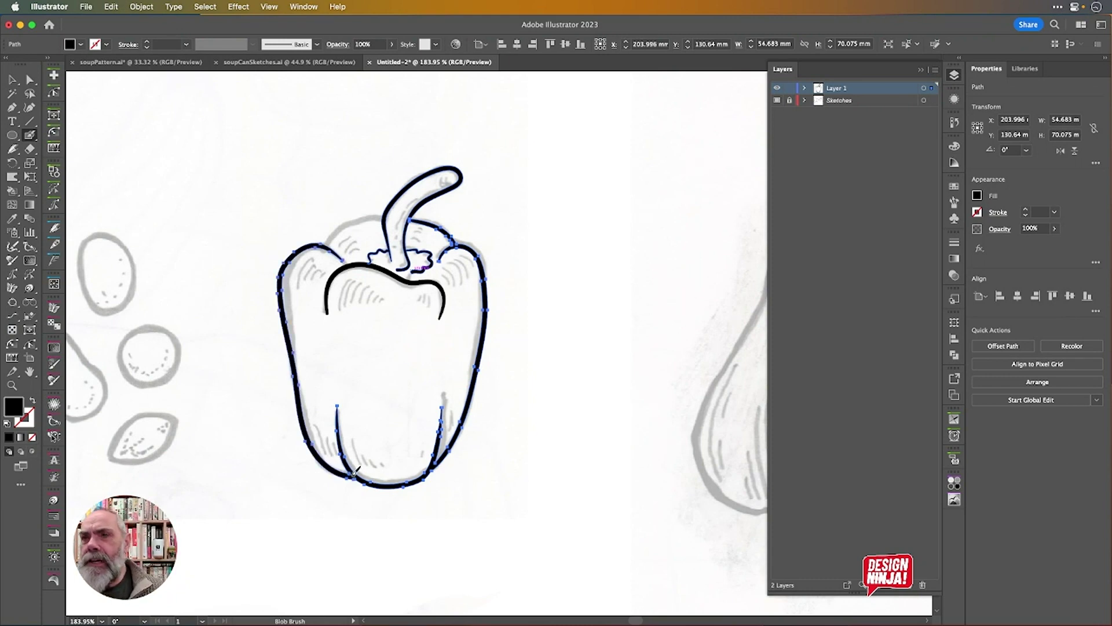
# Trace the missing left rear edge of the pepper with the Blob Brush, joining the left shoulder to the stem.
pyautogui.moveTo(440, 263); pyautogui.dragTo(536, 275)
pyautogui.moveTo(549, 226); pyautogui.dragTo(616, 234)
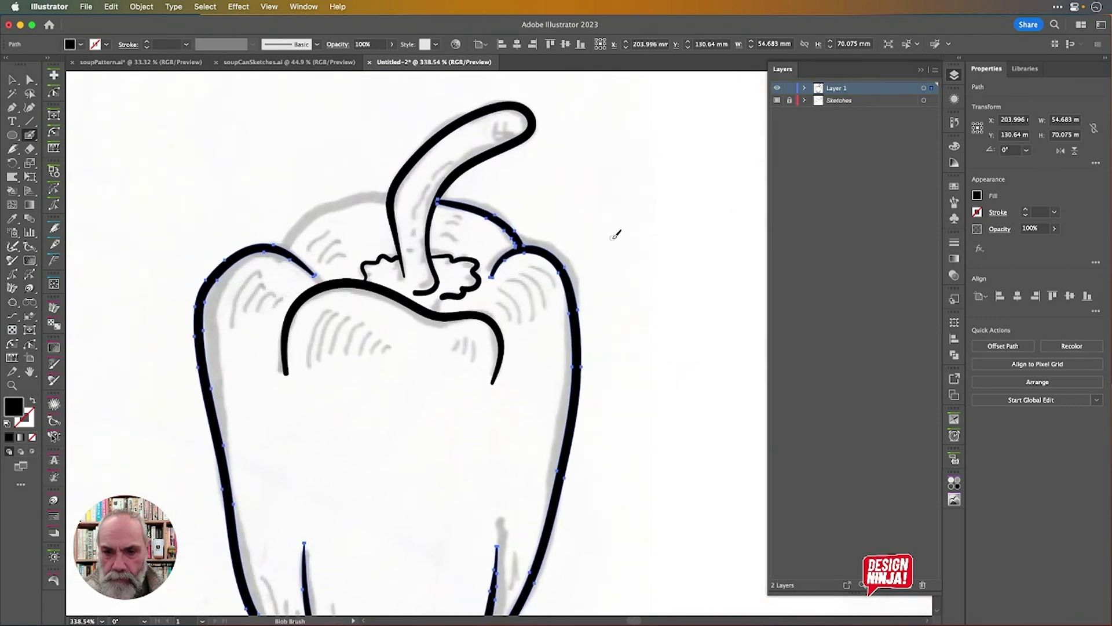
pyautogui.hotkey('shift', 'h')
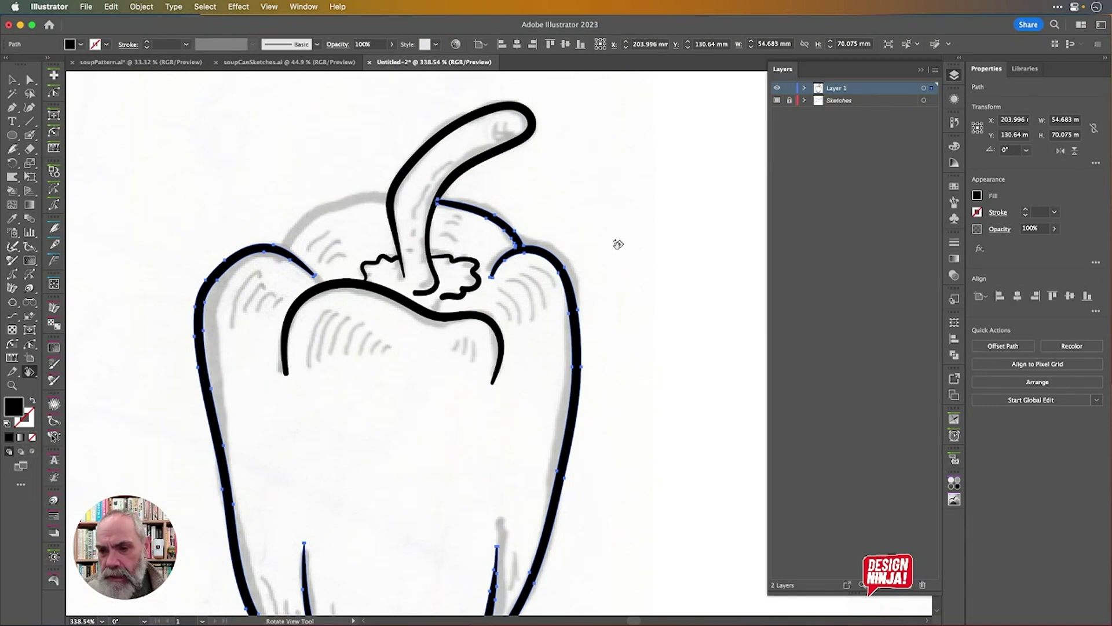
pyautogui.moveTo(619, 244); pyautogui.dragTo(485, 180)
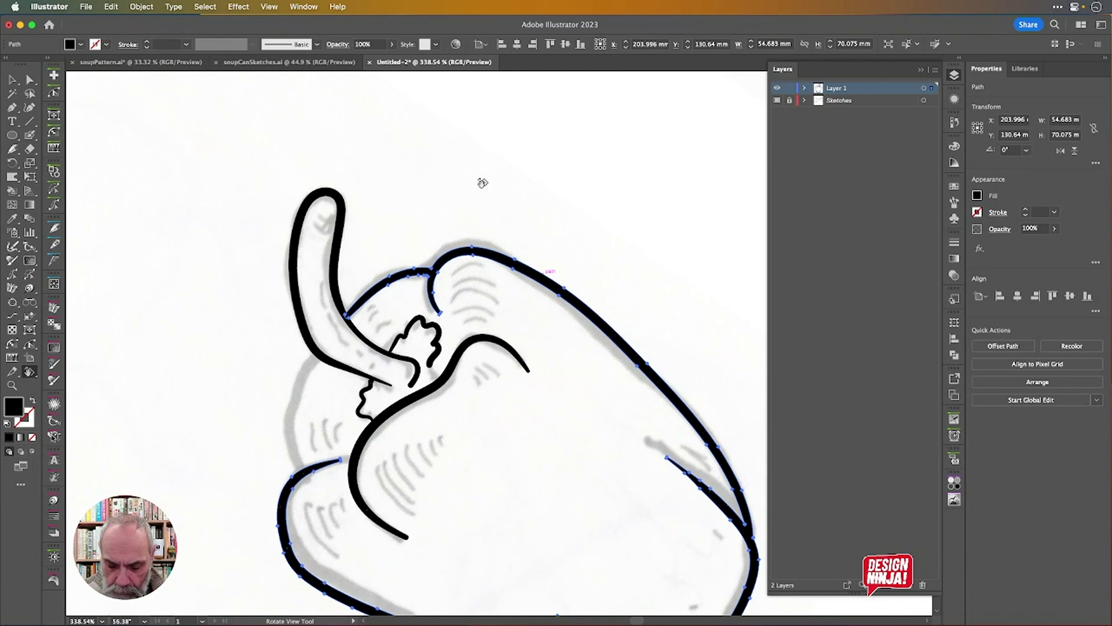
pyautogui.hotkey('shift', 'b')
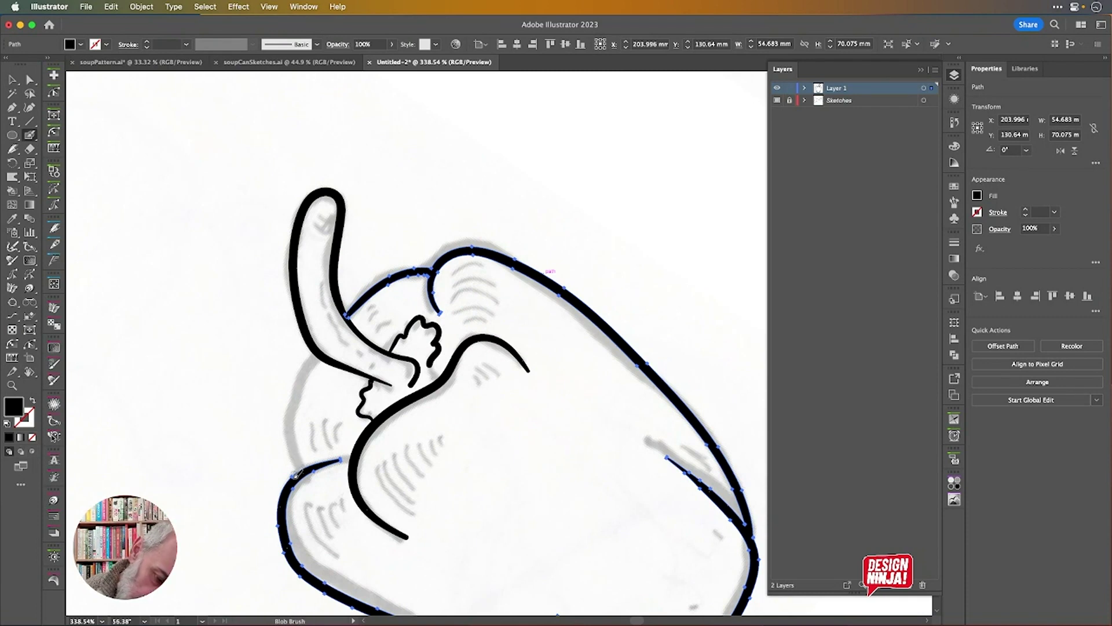
pyautogui.moveTo(302, 471)
pyautogui.mouseDown()
pyautogui.moveTo(290, 415)
pyautogui.moveTo(316, 360)
pyautogui.mouseUp()
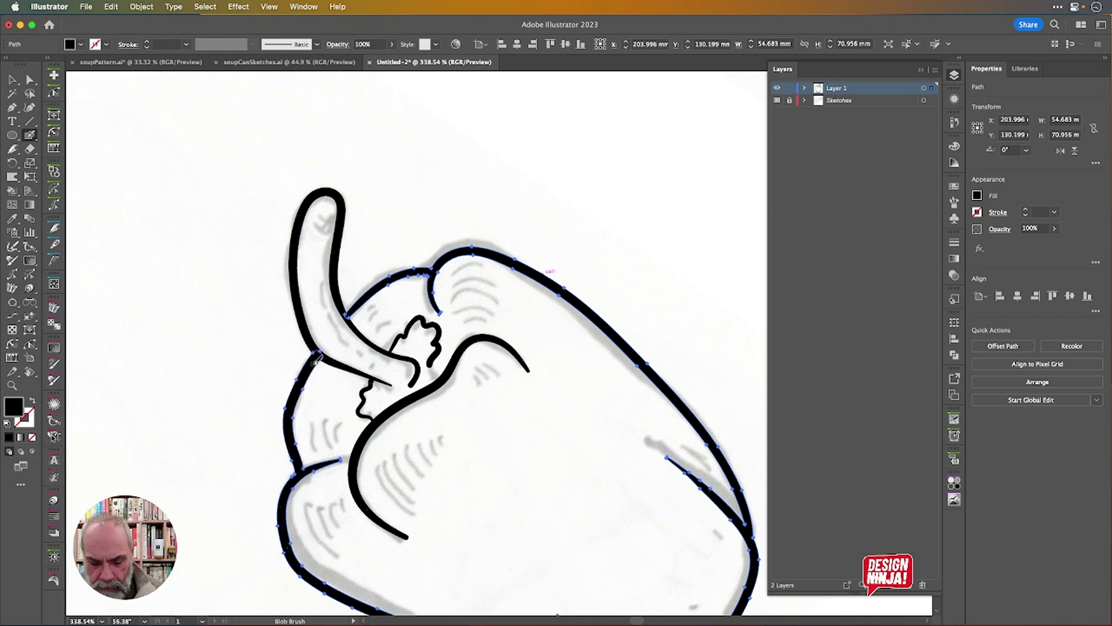
pyautogui.press('shift+super+1')
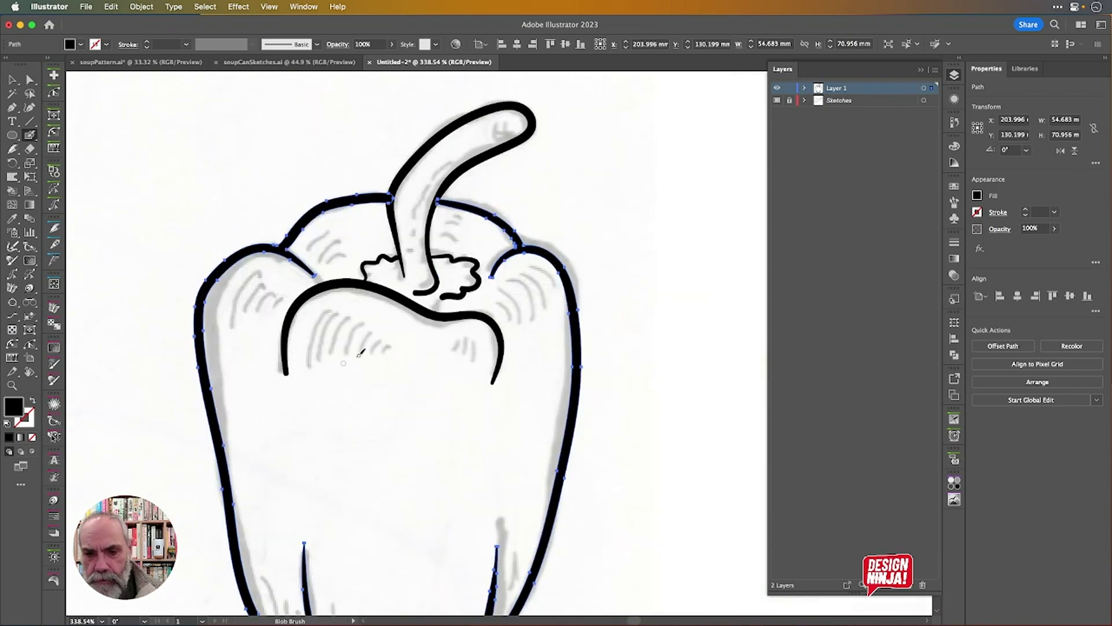
pyautogui.scroll(-3, 446, 325)
pyautogui.scroll(-3, 447, 326)
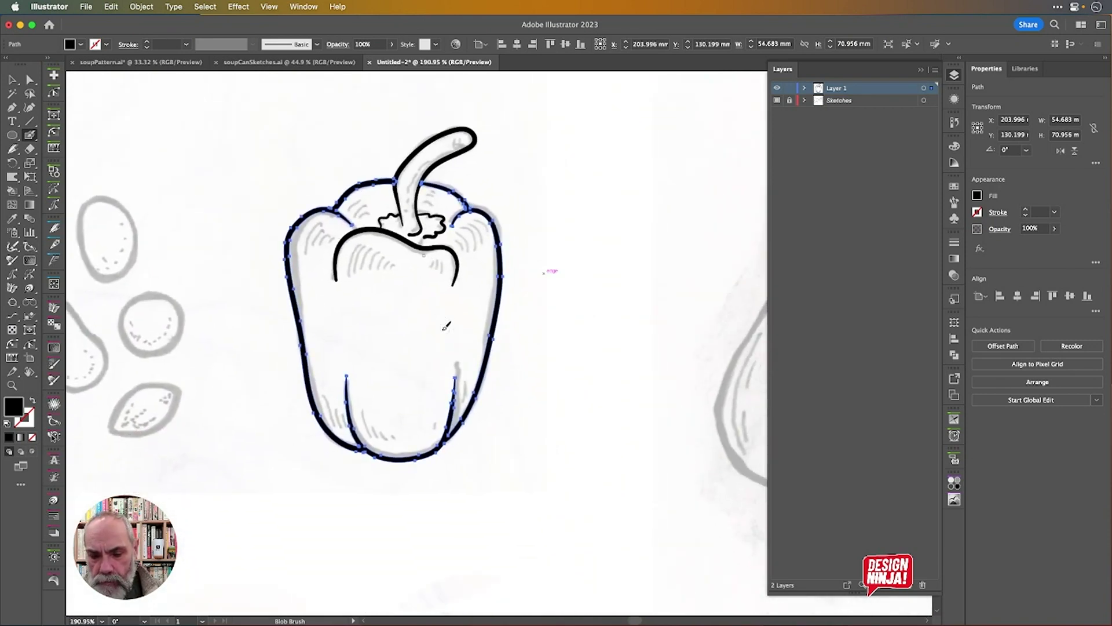
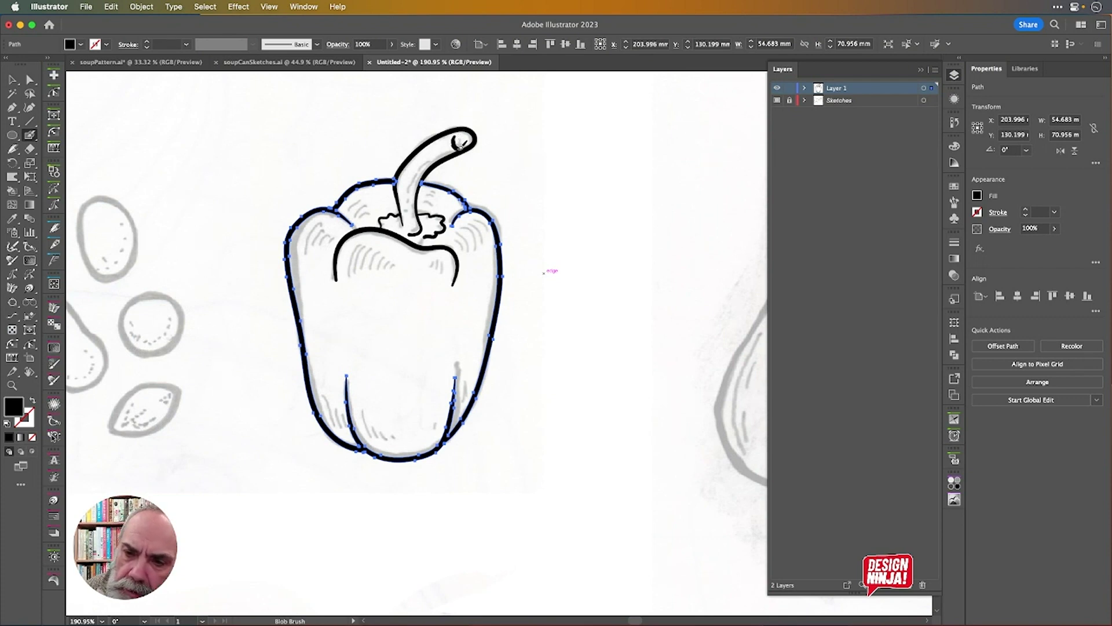
# Draw a curved shading mark about 2.9 × 1.1 mm inside the cut end of the pepper's stem with the Blob Brush.
pyautogui.moveTo(464, 142); pyautogui.dragTo(460, 141)
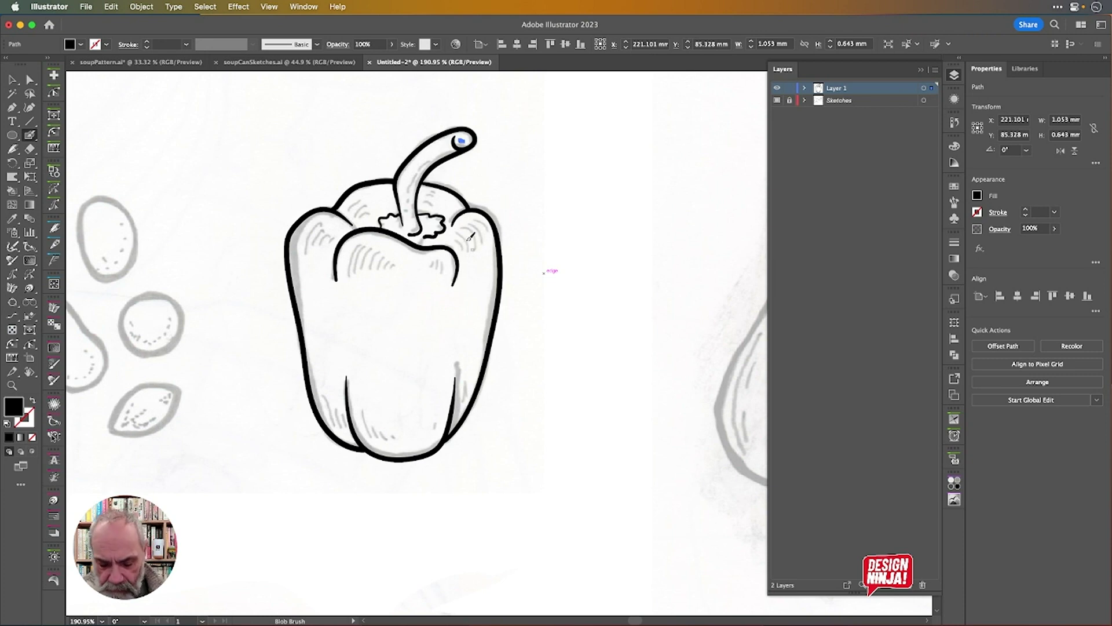
pyautogui.moveTo(439, 149); pyautogui.dragTo(613, 162)
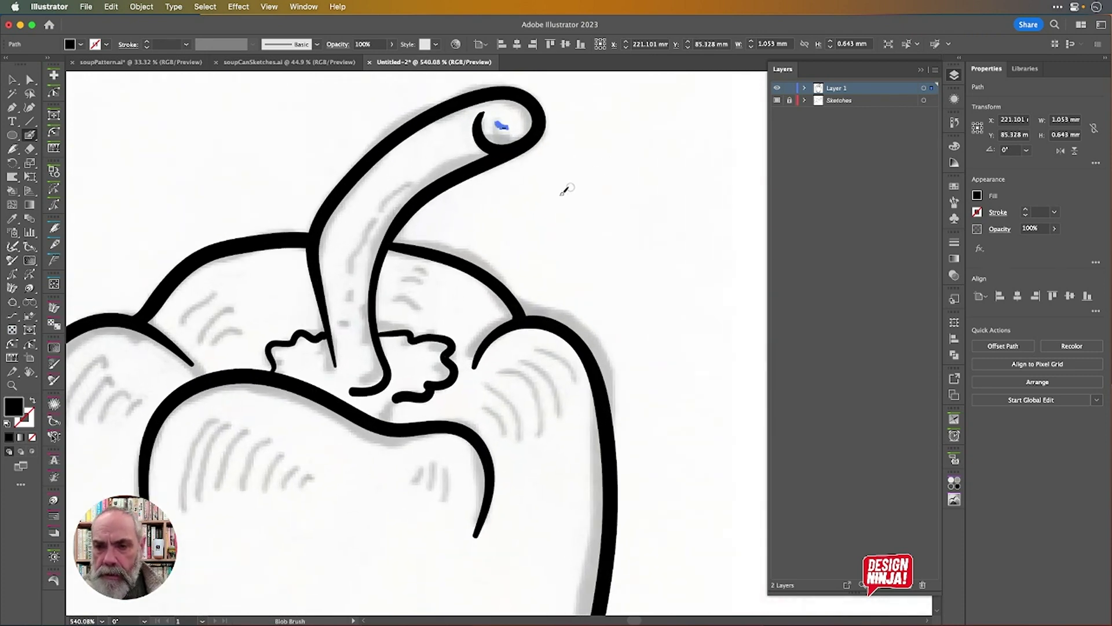
pyautogui.press('super+shift+a')
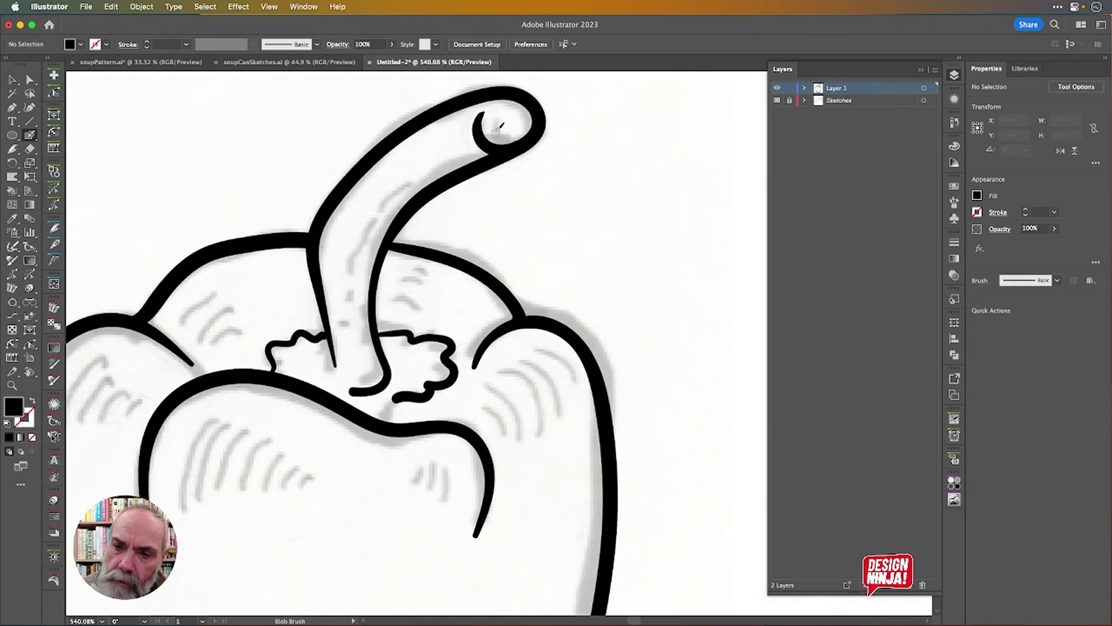
pyautogui.moveTo(498, 131); pyautogui.dragTo(525, 126)
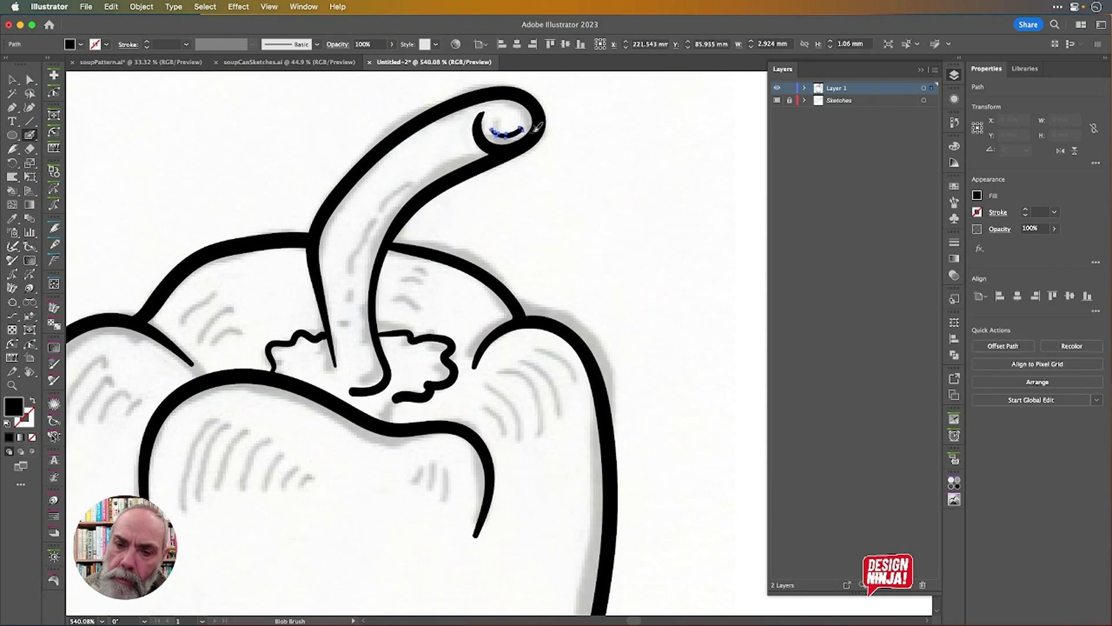
# Add tiny marks at the stem's foot and in the frilly base, plus a contour stroke about 3.2 × 2.8 mm on the rear lobe.
pyautogui.click(373, 375)
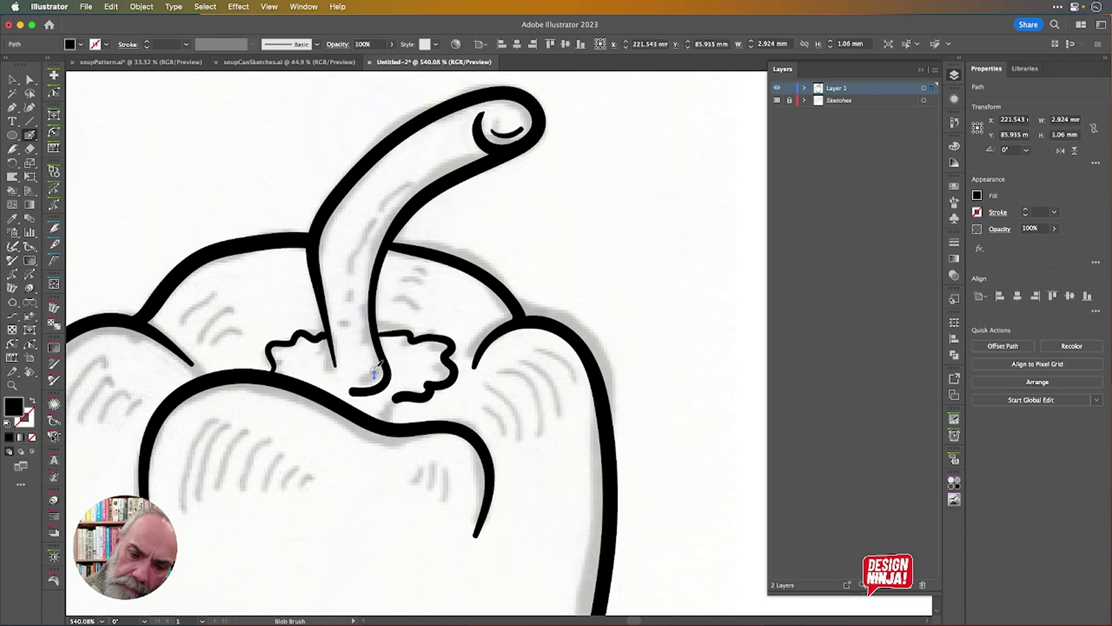
pyautogui.click(299, 350)
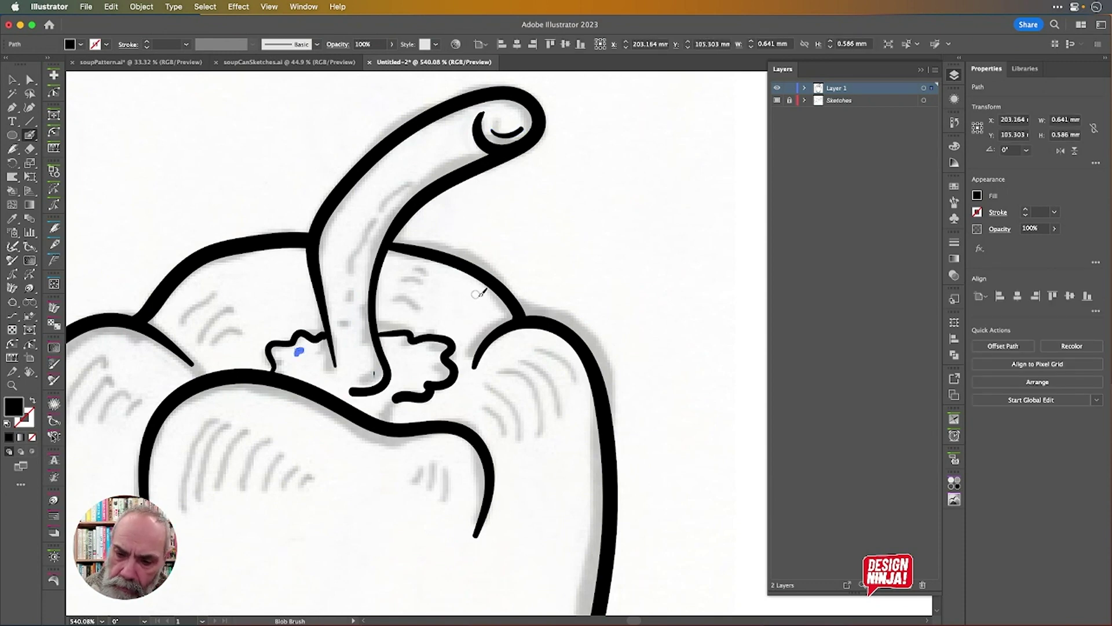
pyautogui.moveTo(460, 282); pyautogui.dragTo(494, 315)
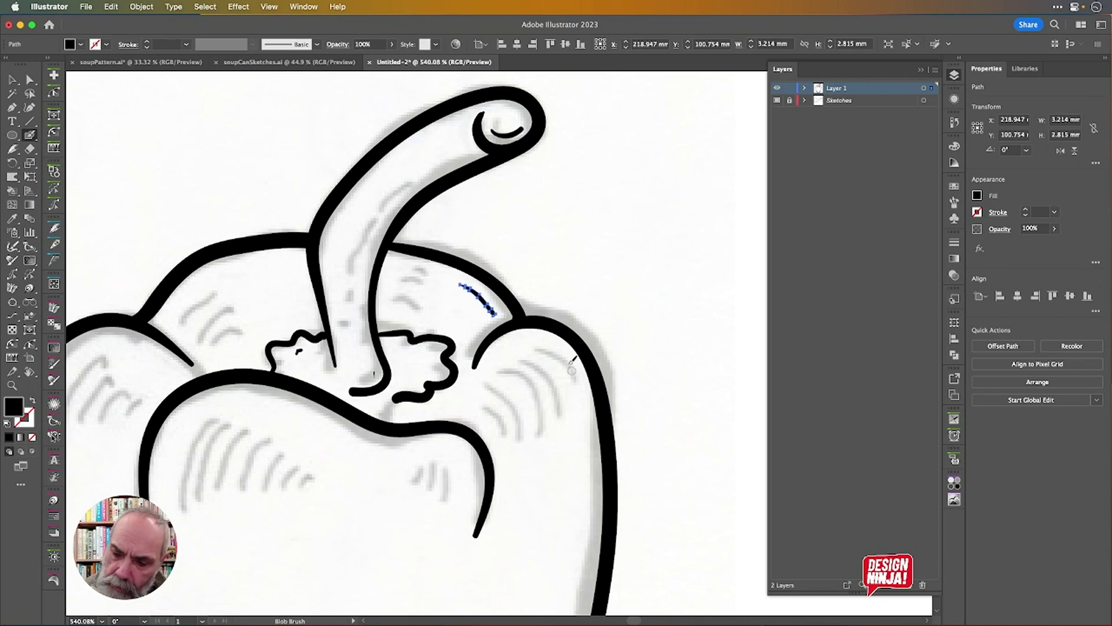
# Draw contour strokes about 3.3 × 21.8 mm inside the front lobe's left edge and 8.9 × 15.4 mm along the pepper's lower left side.
pyautogui.moveTo(260, 377); pyautogui.dragTo(370, 187)
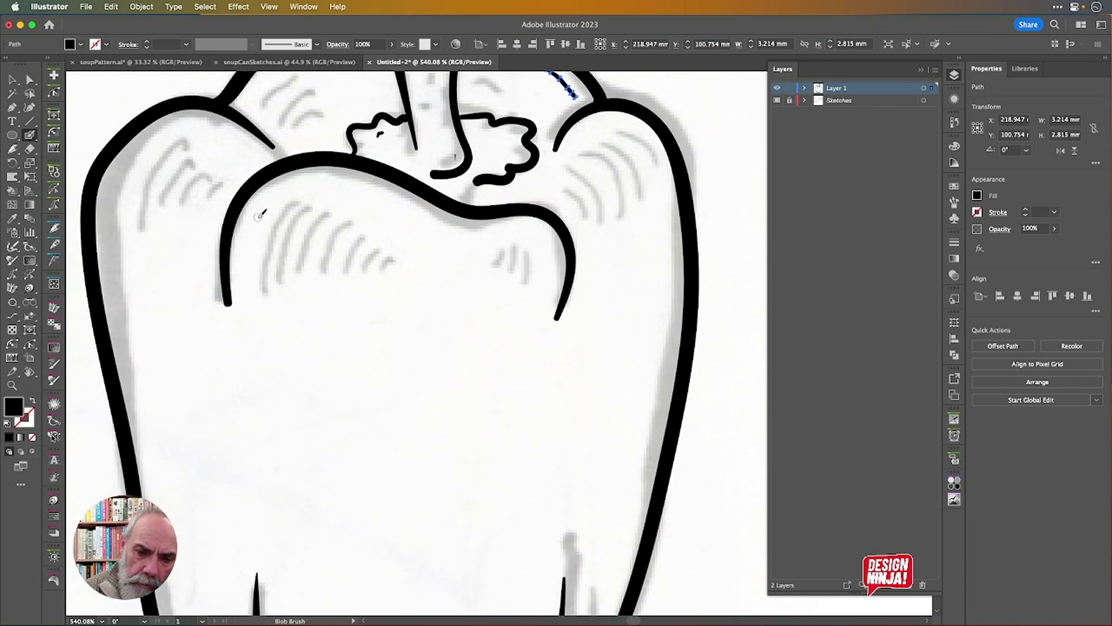
pyautogui.moveTo(251, 232)
pyautogui.mouseDown()
pyautogui.moveTo(251, 329)
pyautogui.moveTo(282, 452)
pyautogui.mouseUp()
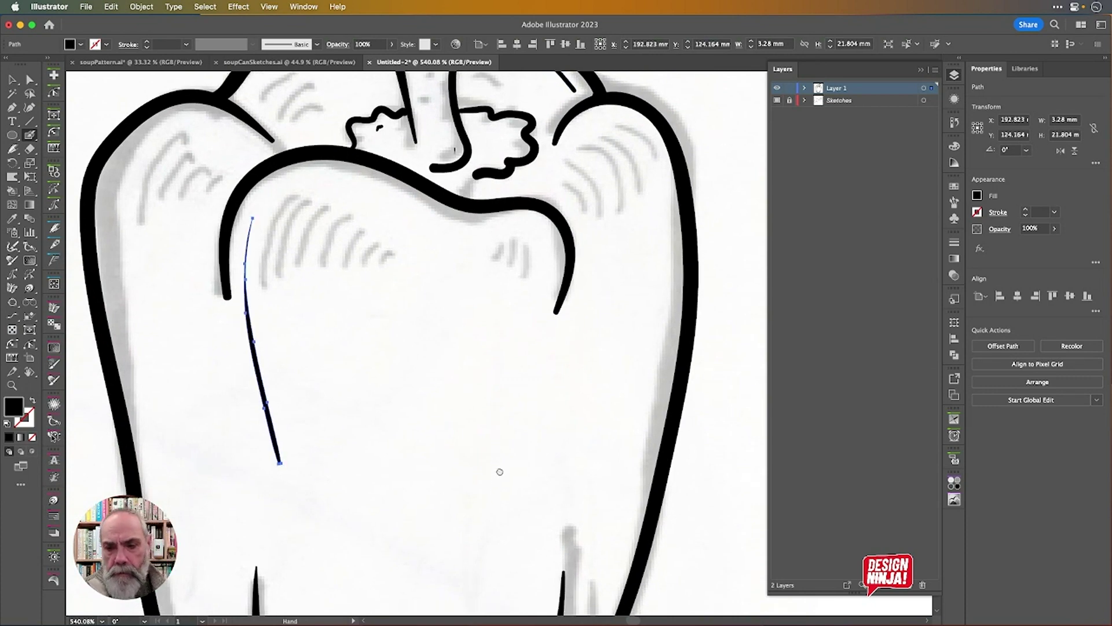
pyautogui.moveTo(497, 464)
pyautogui.mouseDown()
pyautogui.moveTo(541, 146)
pyautogui.moveTo(528, 122)
pyautogui.mouseUp()
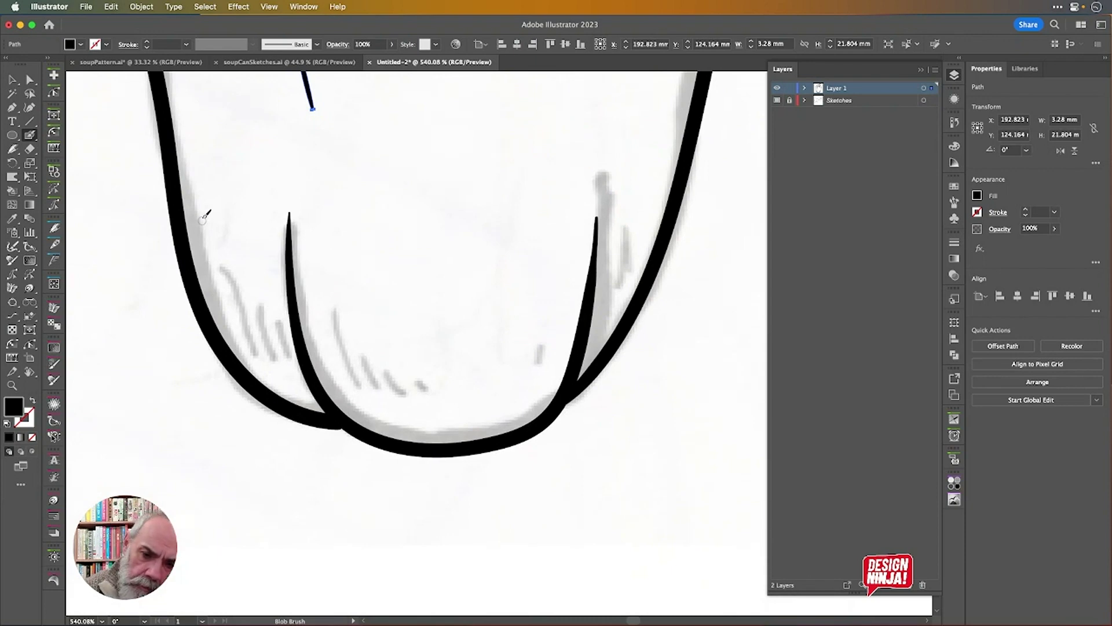
pyautogui.moveTo(203, 226)
pyautogui.mouseDown()
pyautogui.moveTo(233, 326)
pyautogui.moveTo(302, 394)
pyautogui.mouseUp()
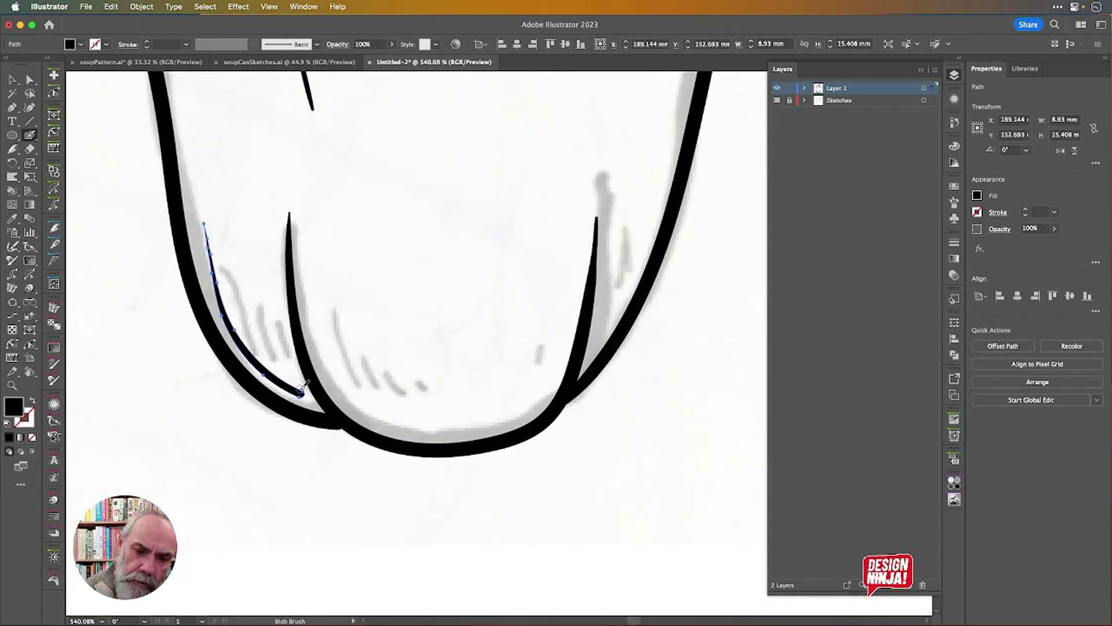
pyautogui.moveTo(231, 291); pyautogui.dragTo(290, 370)
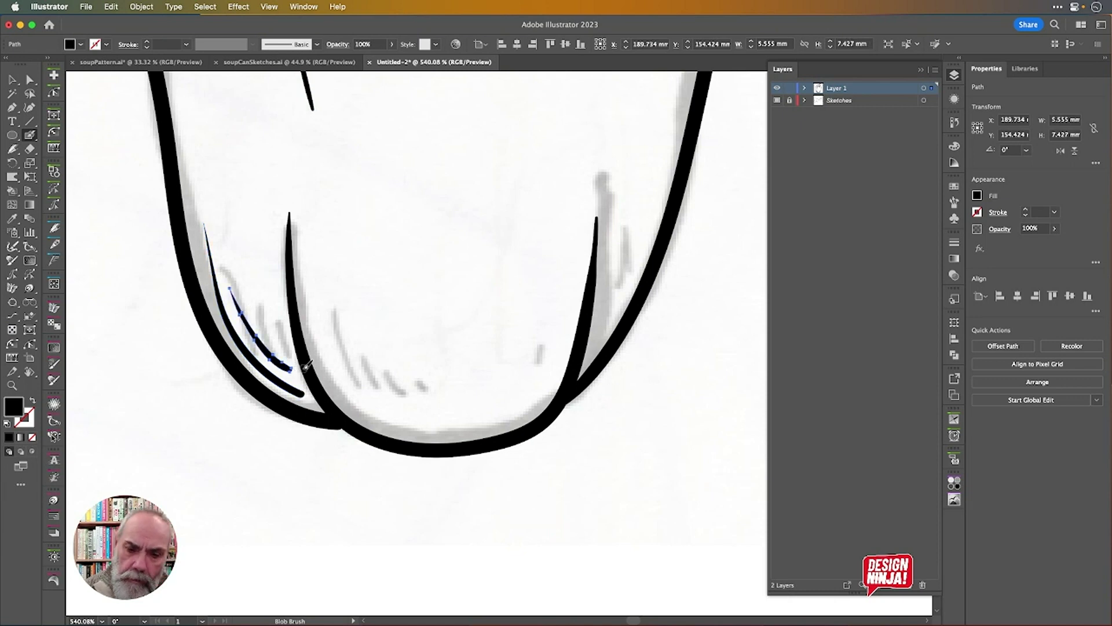
pyautogui.press('super+shift+a')
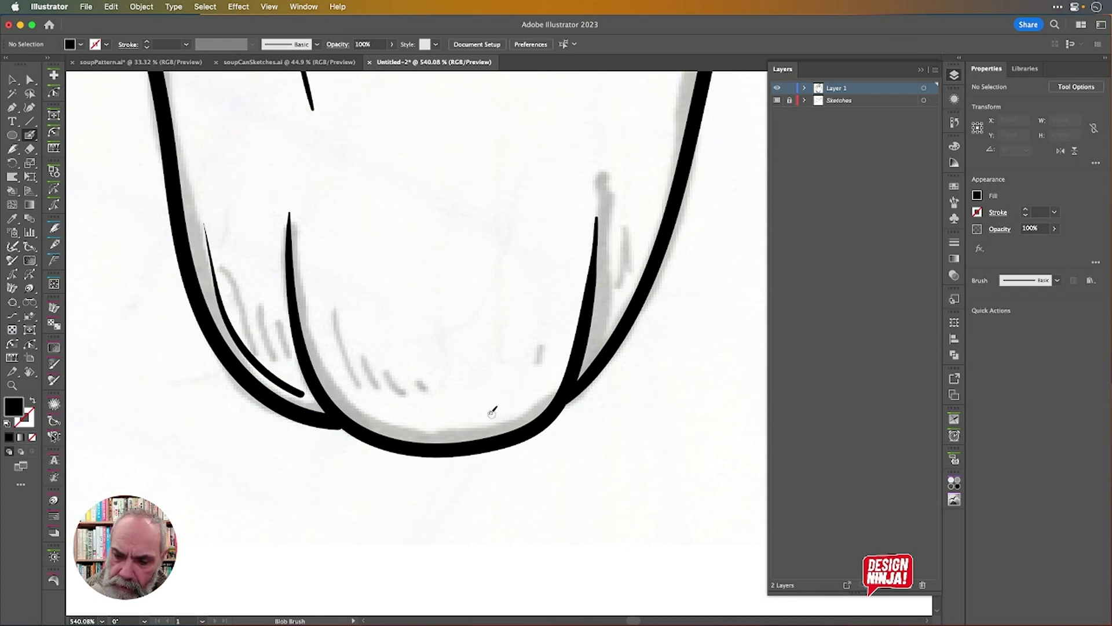
# Add contour strokes about 4.5 × 7.5 mm and 4 × 10.4 mm in the front base, and 4.1 × 18.6 mm inside the right side.
pyautogui.moveTo(376, 332); pyautogui.dragTo(425, 415)
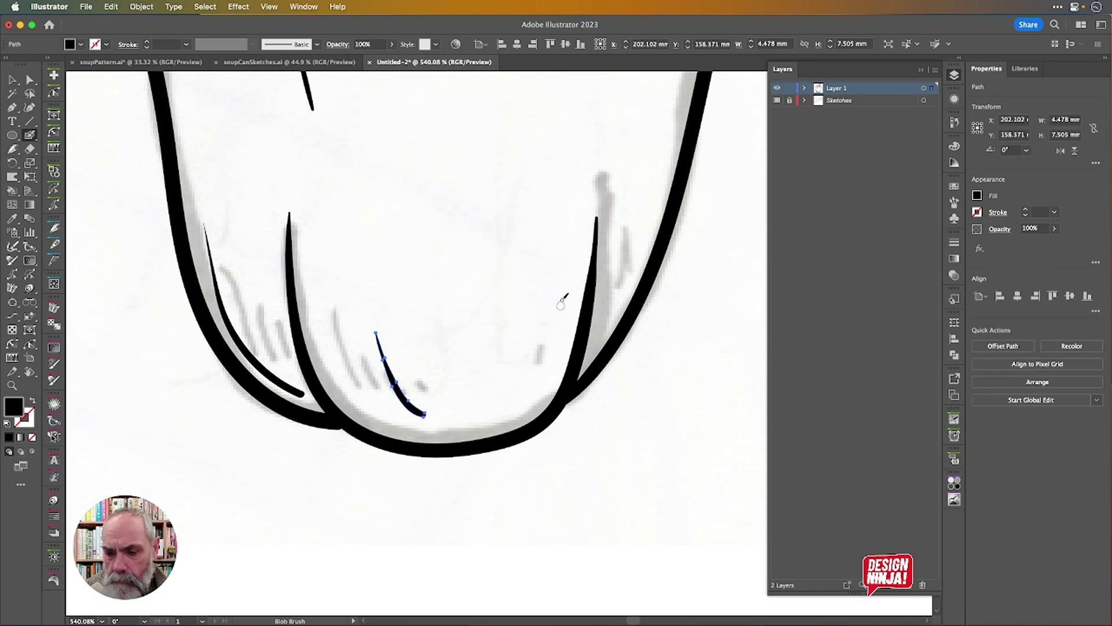
pyautogui.moveTo(555, 294)
pyautogui.mouseDown()
pyautogui.moveTo(542, 377)
pyautogui.moveTo(514, 410)
pyautogui.mouseUp()
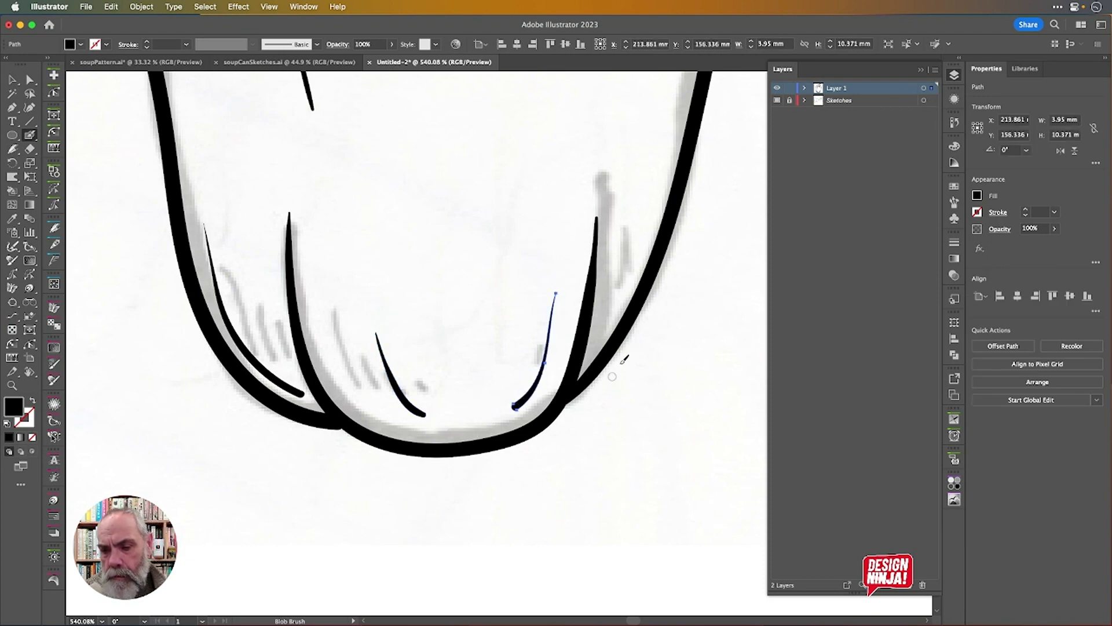
pyautogui.moveTo(658, 251); pyautogui.dragTo(552, 367)
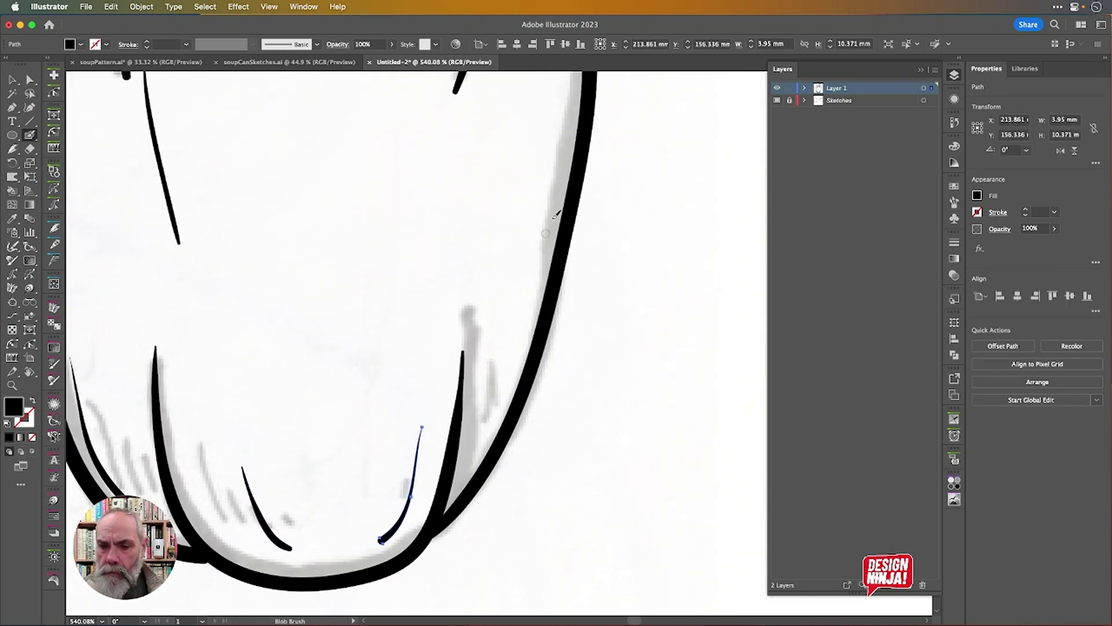
pyautogui.moveTo(557, 177); pyautogui.dragTo(520, 369)
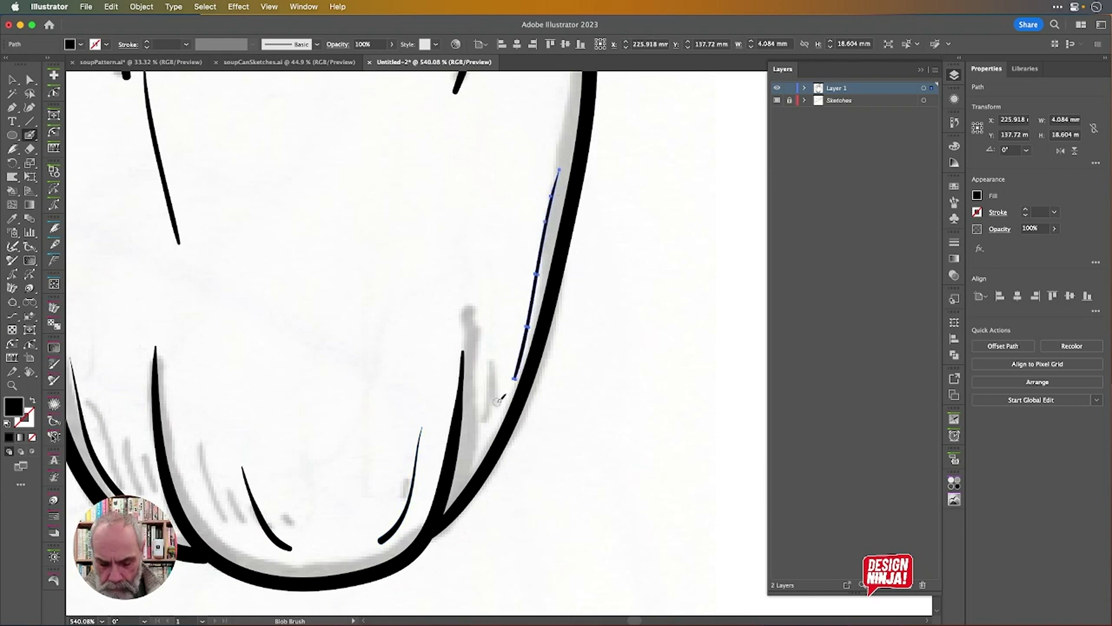
# Hide the Sketches layer to check the traced pepper on its own, and show the layer again.
pyautogui.press('super+minus')
pyautogui.press('super+minus')
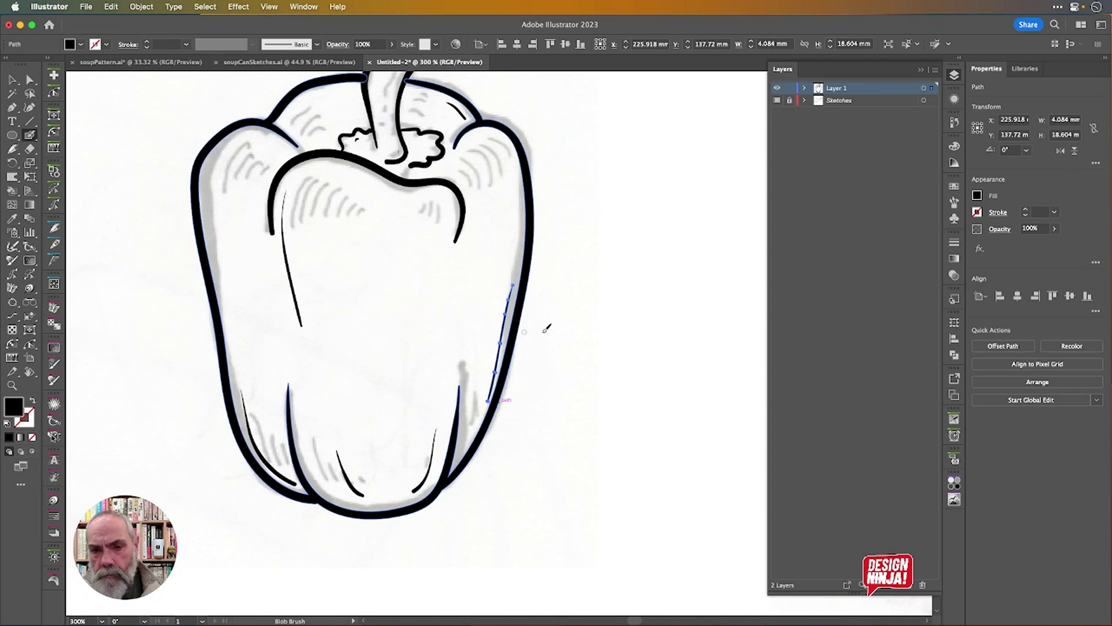
pyautogui.scroll(-5, 547, 328)
pyautogui.click(774, 102)
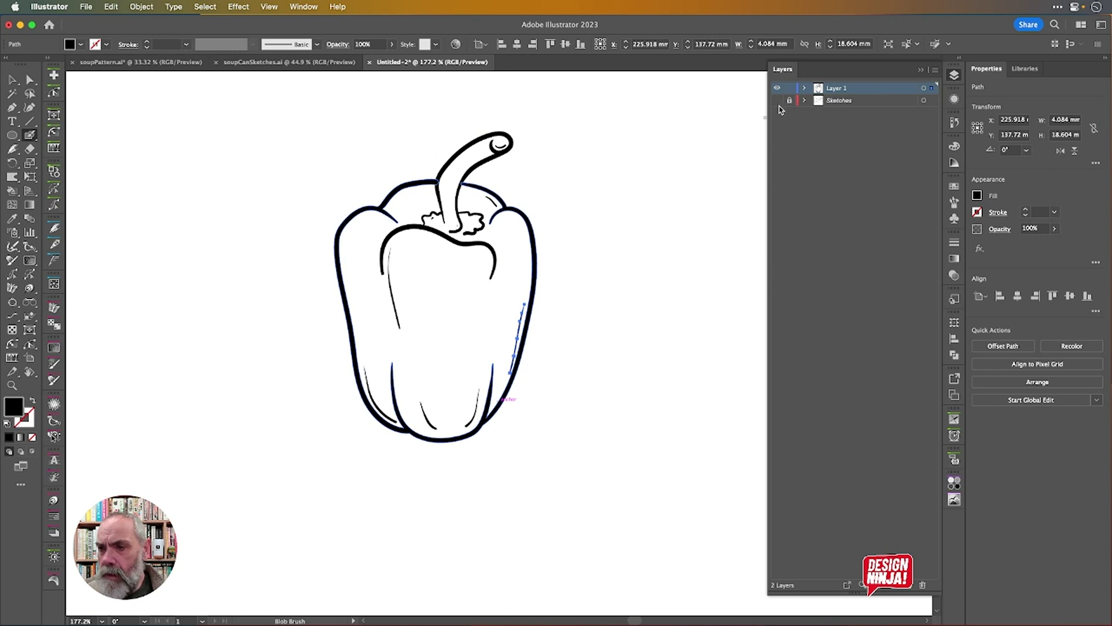
pyautogui.click(778, 102)
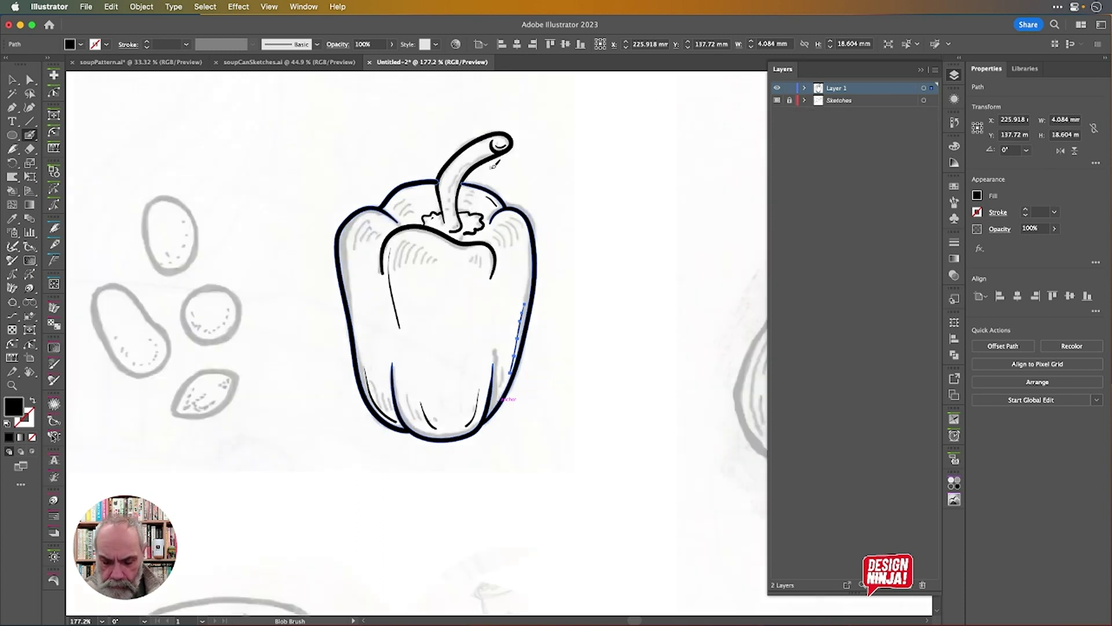
# Select the whole traced pepper and move it off the sketches to the blank right side of the artboard, at about X 624.7, Y 60.4 mm.
pyautogui.press('v')
pyautogui.moveTo(291, 110); pyautogui.dragTo(574, 463)
pyautogui.moveTo(476, 433); pyautogui.dragTo(673, 436)
pyautogui.hscroll(5, 529, 406)
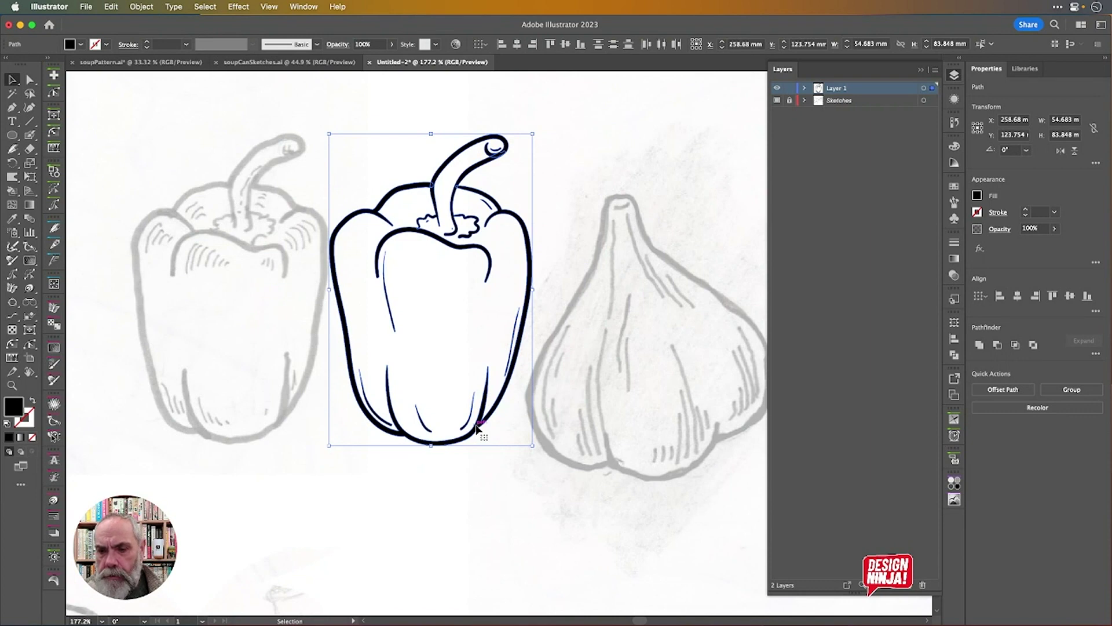
pyautogui.scroll(-6, 476, 427)
pyautogui.moveTo(470, 435); pyautogui.dragTo(653, 581)
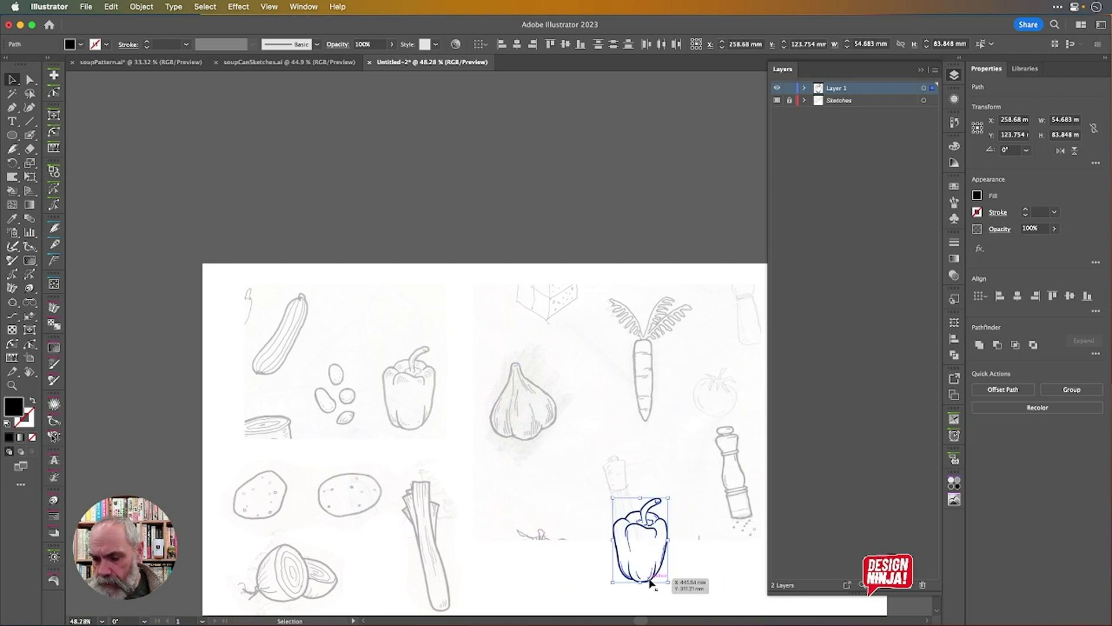
pyautogui.scroll(-4, 683, 569)
pyautogui.hscroll(4, 684, 569)
pyautogui.hscroll(3, 684, 458)
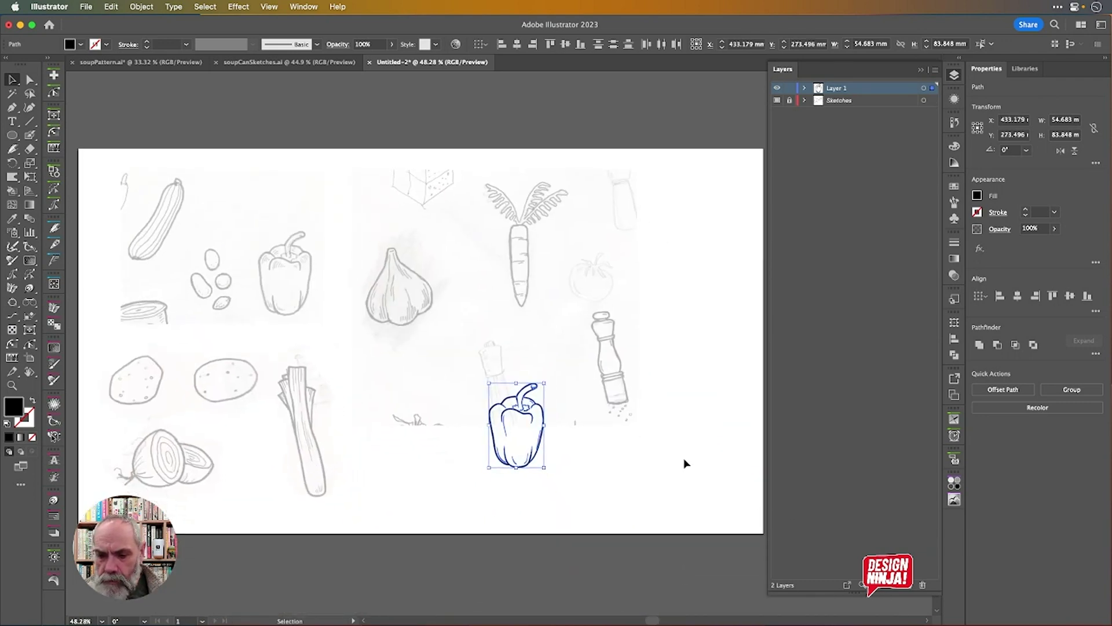
pyautogui.moveTo(454, 449); pyautogui.dragTo(644, 223)
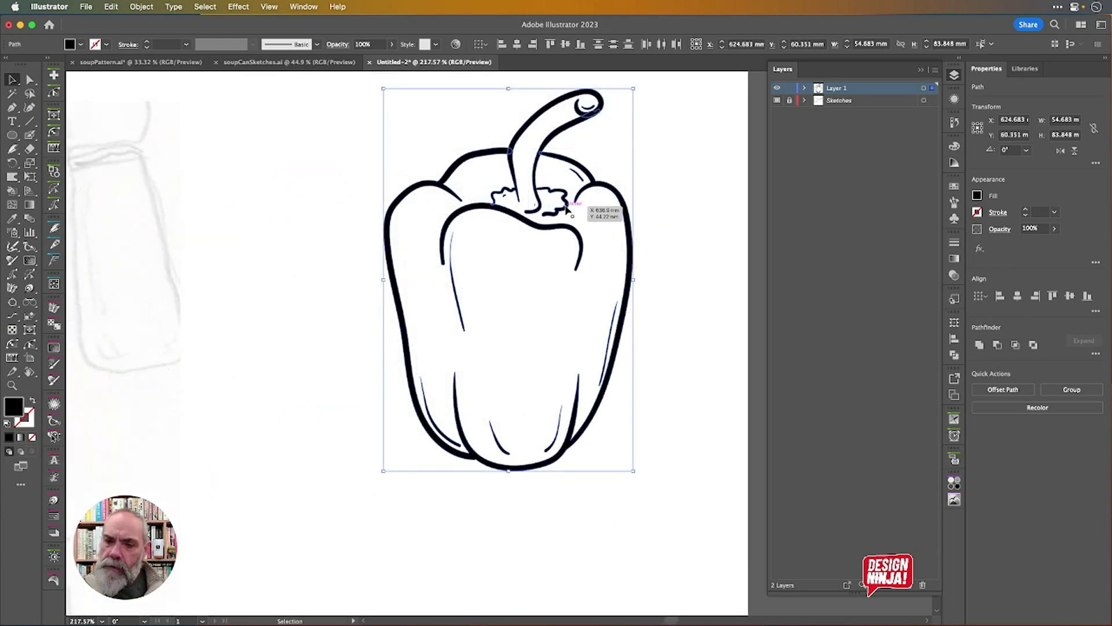
pyautogui.click(675, 165)
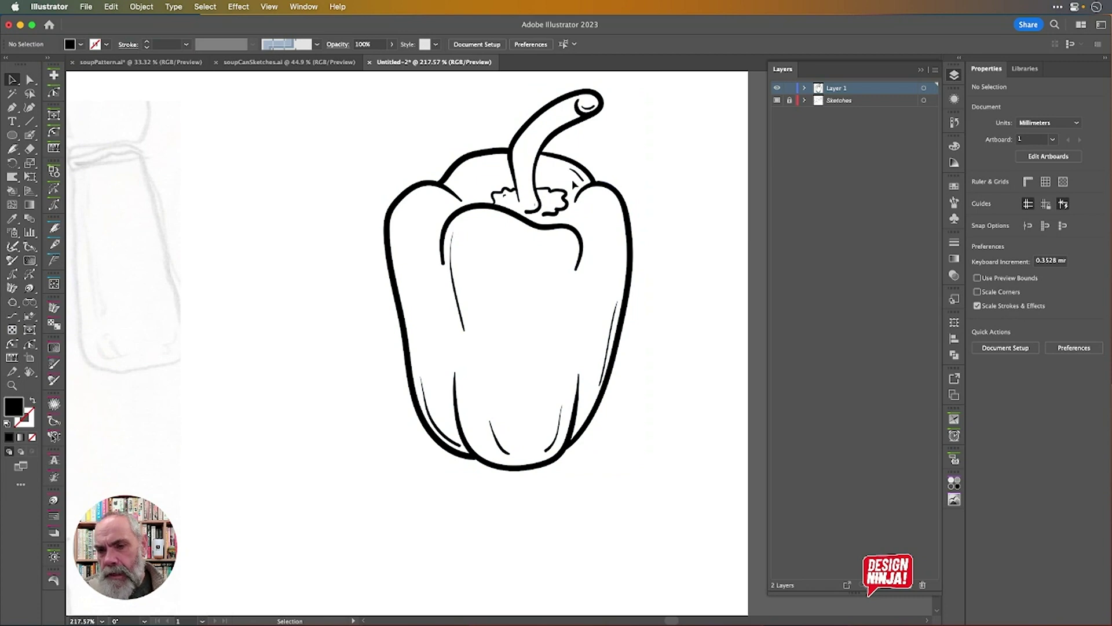
# Try to move the stem and frilly base slightly up and left, and undo the move.
pyautogui.click(553, 196)
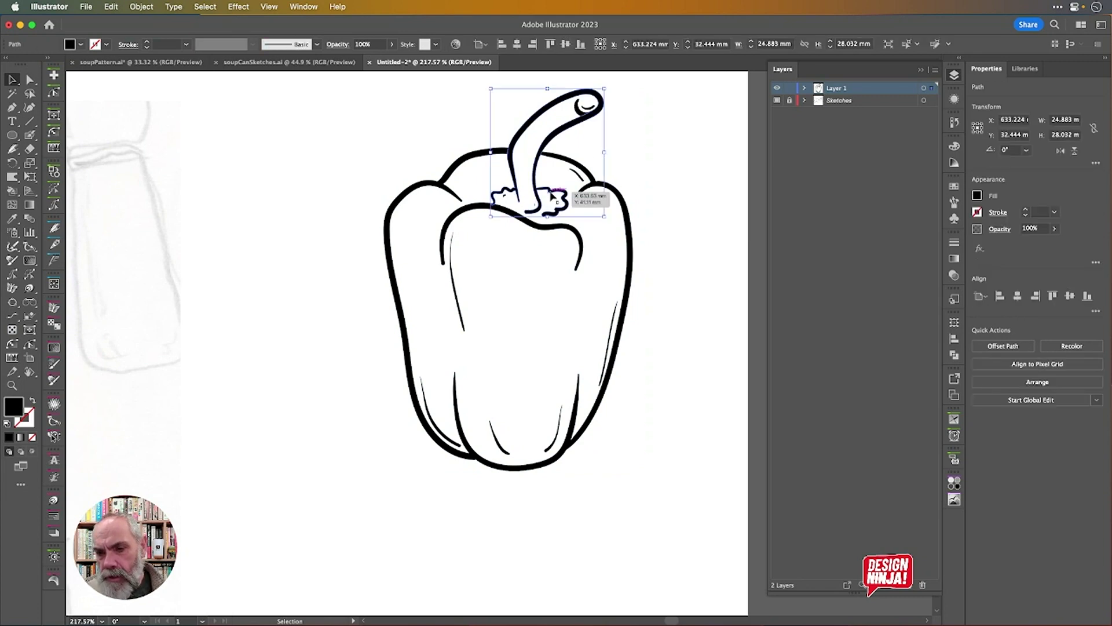
pyautogui.moveTo(554, 196); pyautogui.dragTo(545, 187)
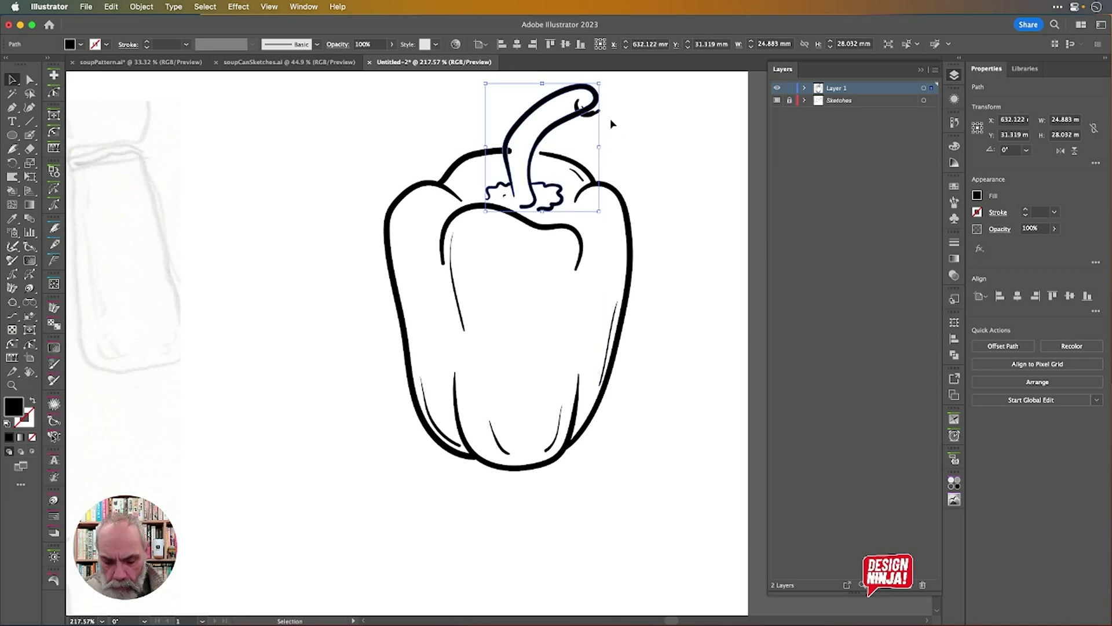
pyautogui.press('super+z')
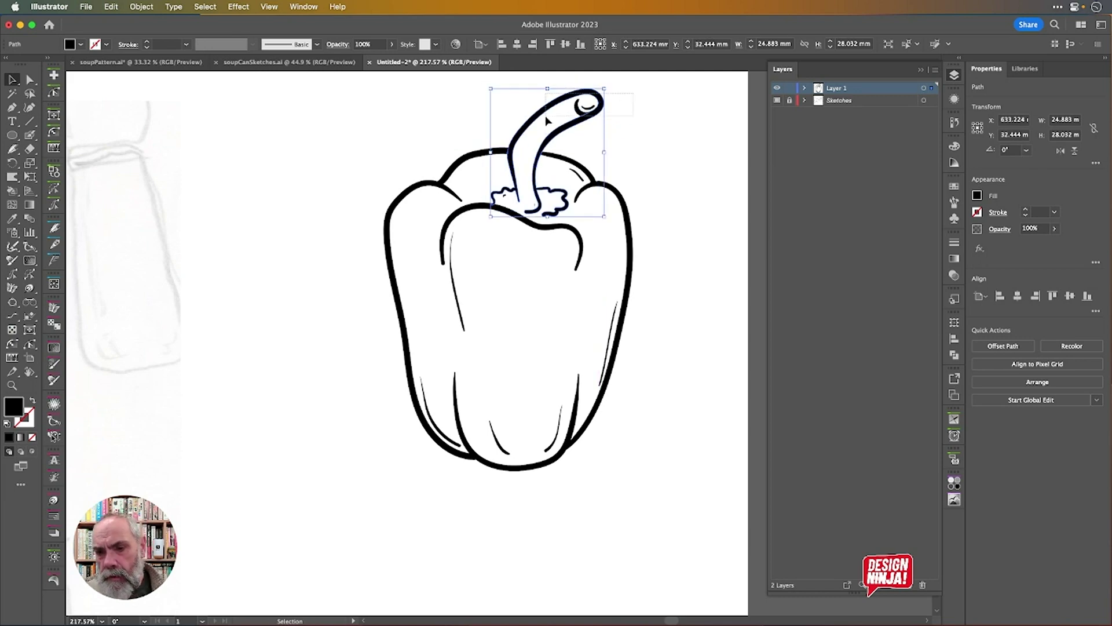
# Select the stem together with its inner detail marks and move them about 2.2 mm left and 1.5 mm up on the pepper.
pyautogui.keyDown('shift'); pyautogui.click(546, 116); pyautogui.keyUp('shift')
pyautogui.scroll(5, 527, 200)
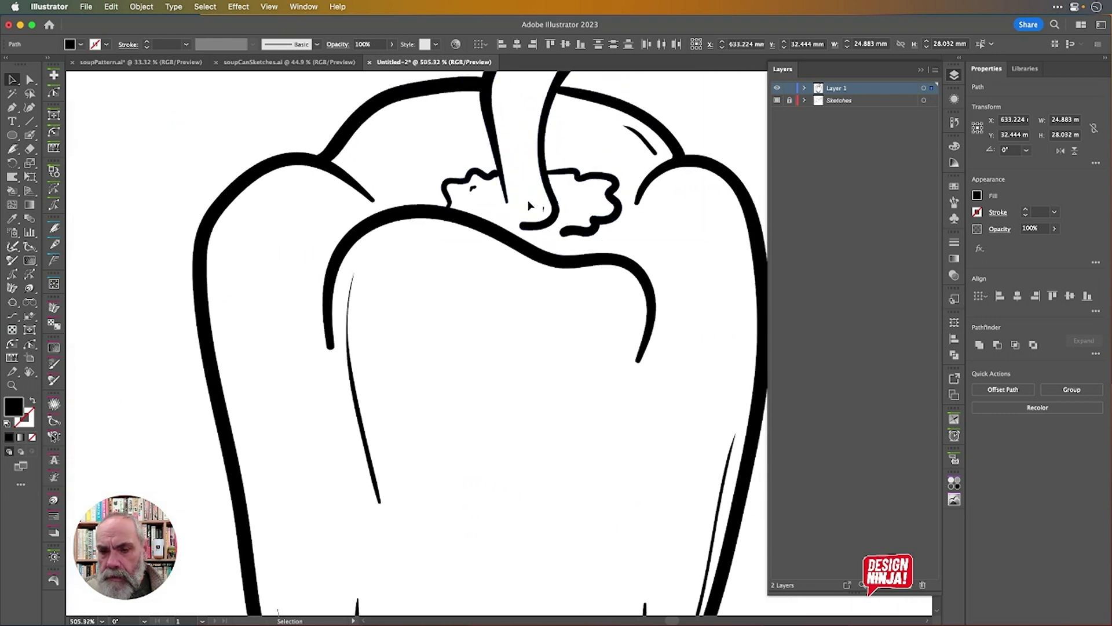
pyautogui.scroll(2, 527, 200)
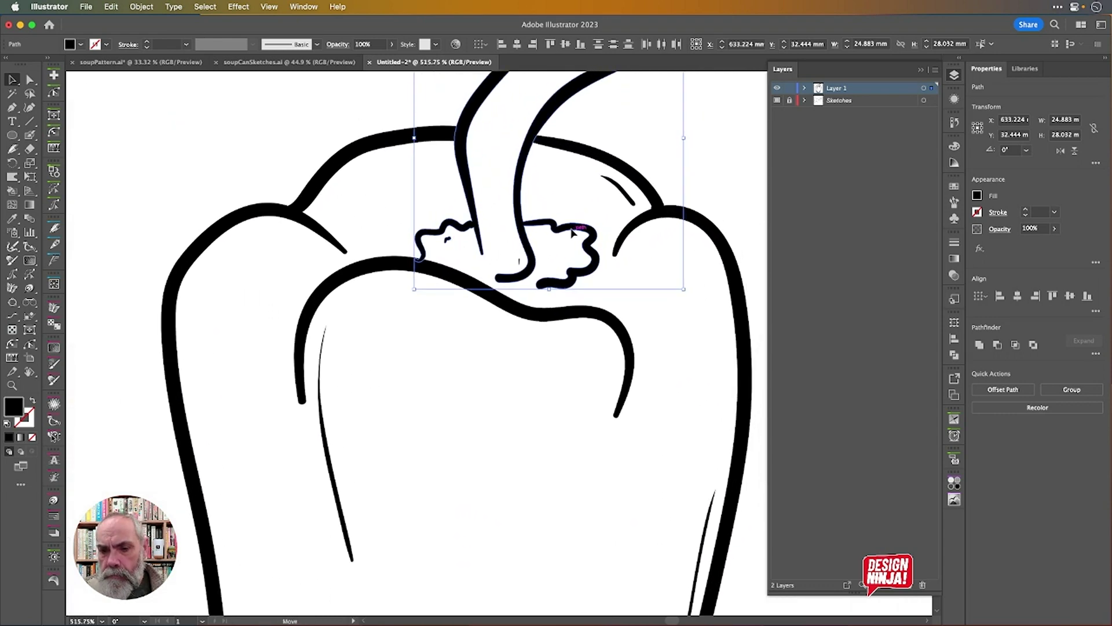
pyautogui.moveTo(570, 237); pyautogui.dragTo(556, 222)
pyautogui.scroll(-5, 555, 215)
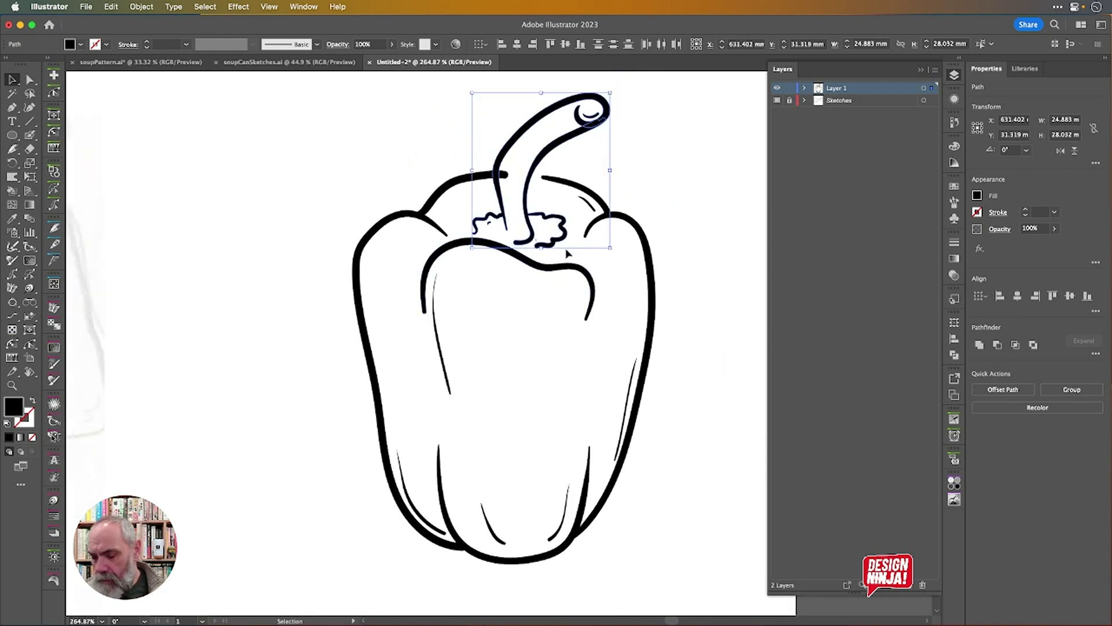
pyautogui.press('Left')
pyautogui.press('Up')
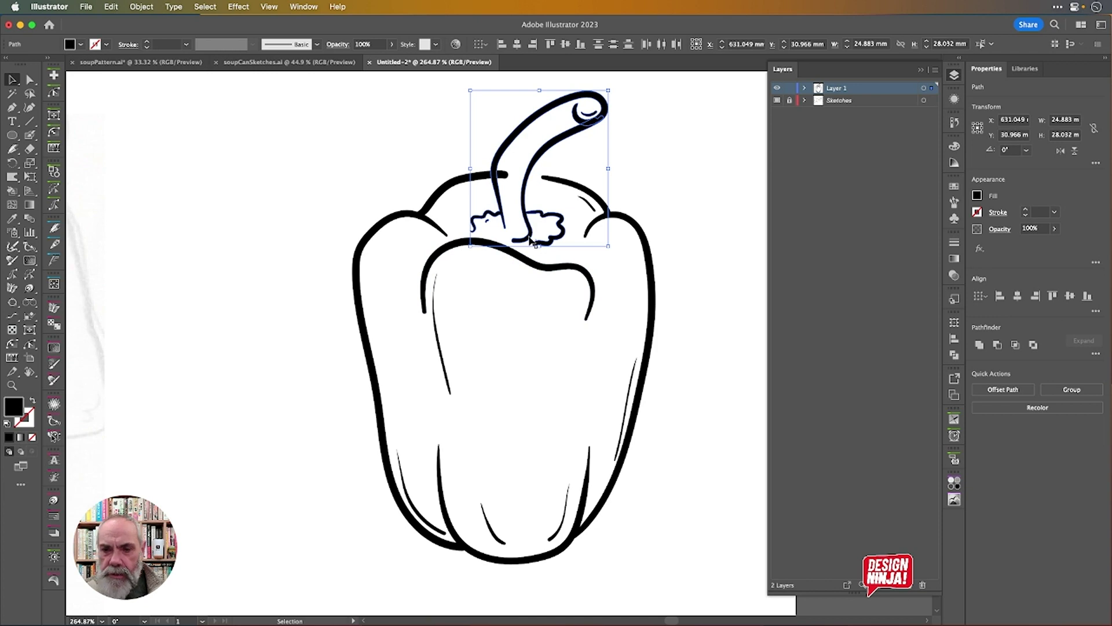
pyautogui.click(660, 189)
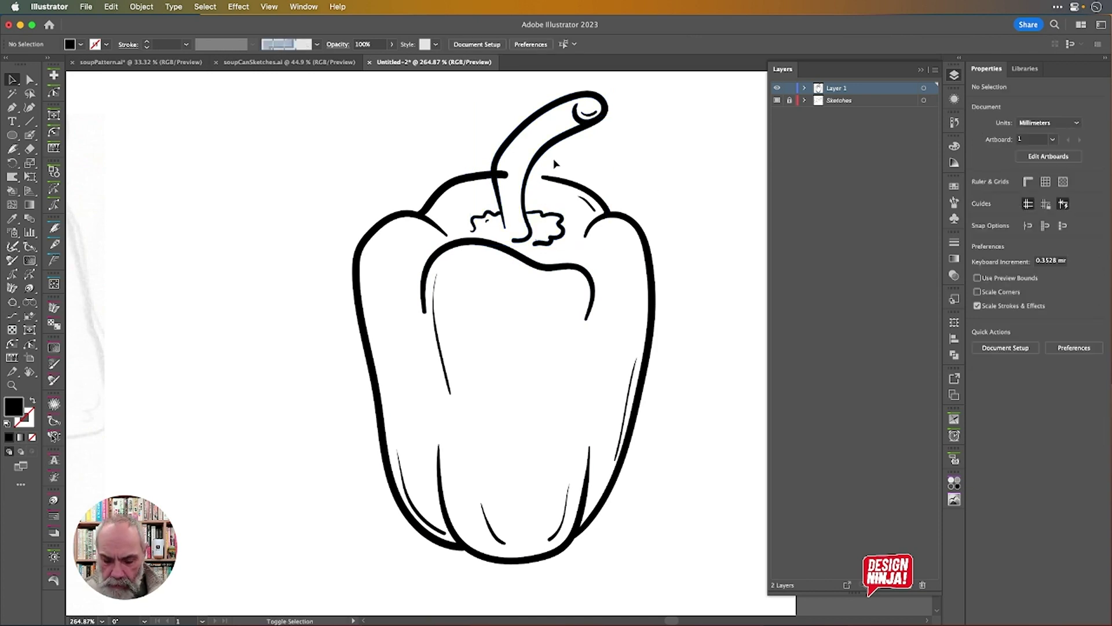
# Erase the end of the pepper's left shoulder outline that overlaps the stem.
pyautogui.hotkey('shift', 'h')
pyautogui.moveTo(581, 171); pyautogui.dragTo(343, 164)
pyautogui.scroll(2, 342, 266)
pyautogui.scroll(5, 343, 266)
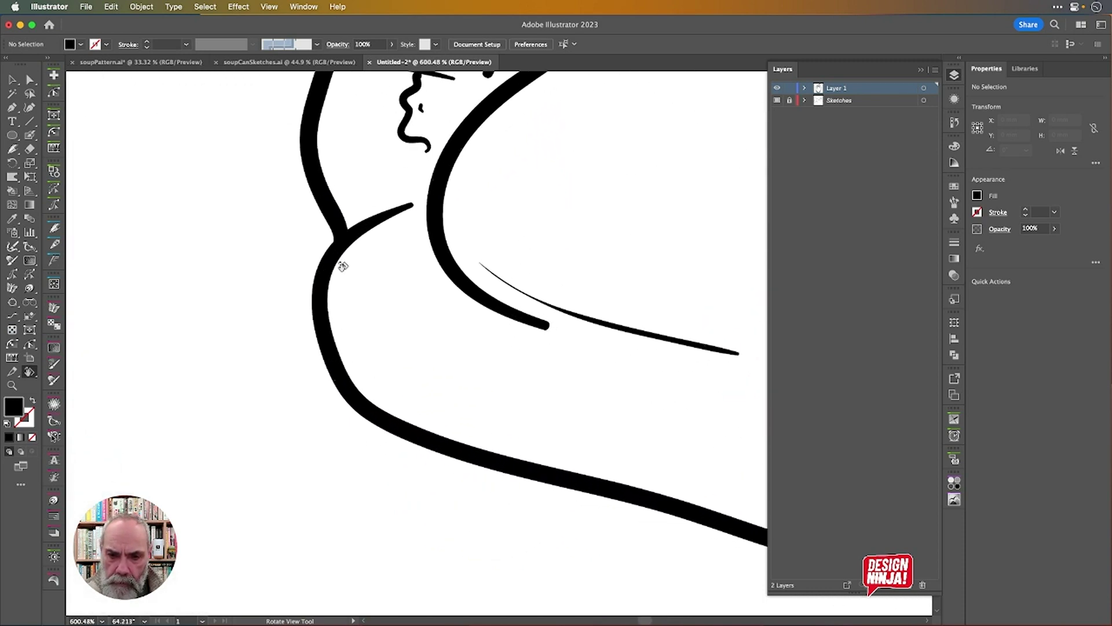
pyautogui.press('v')
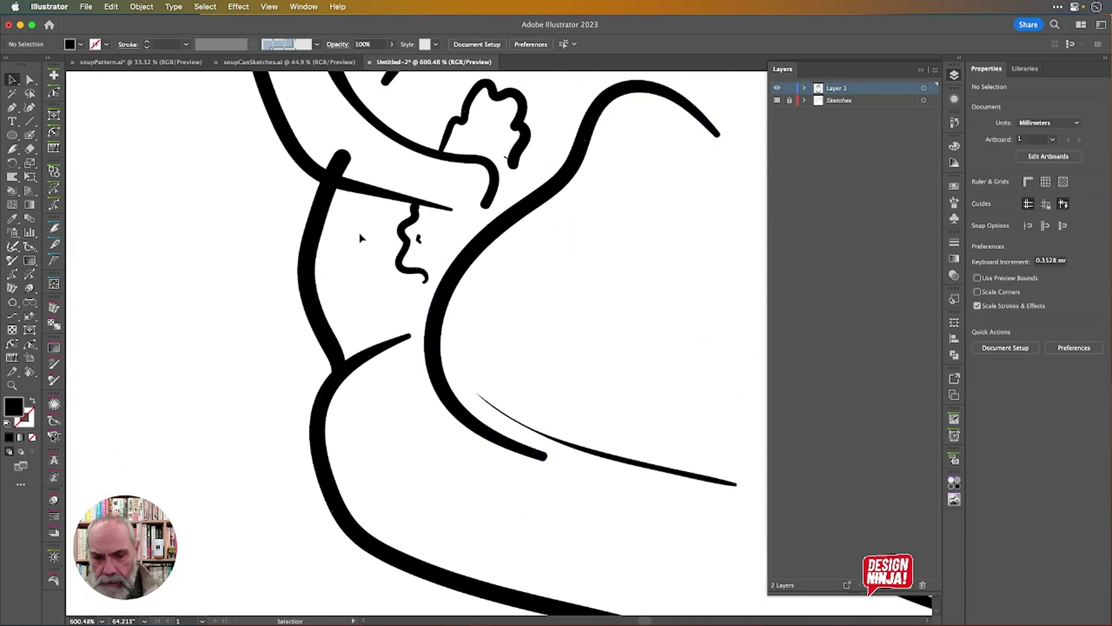
pyautogui.click(323, 221)
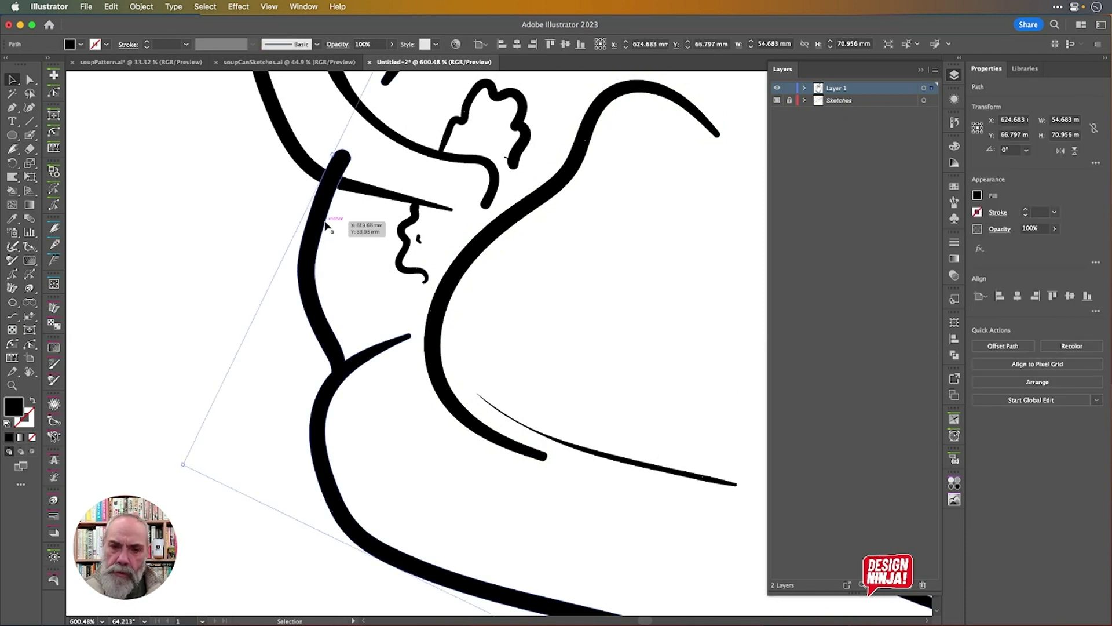
pyautogui.hotkey('shift', 'e')
pyautogui.moveTo(311, 238); pyautogui.dragTo(347, 149)
pyautogui.press('v')
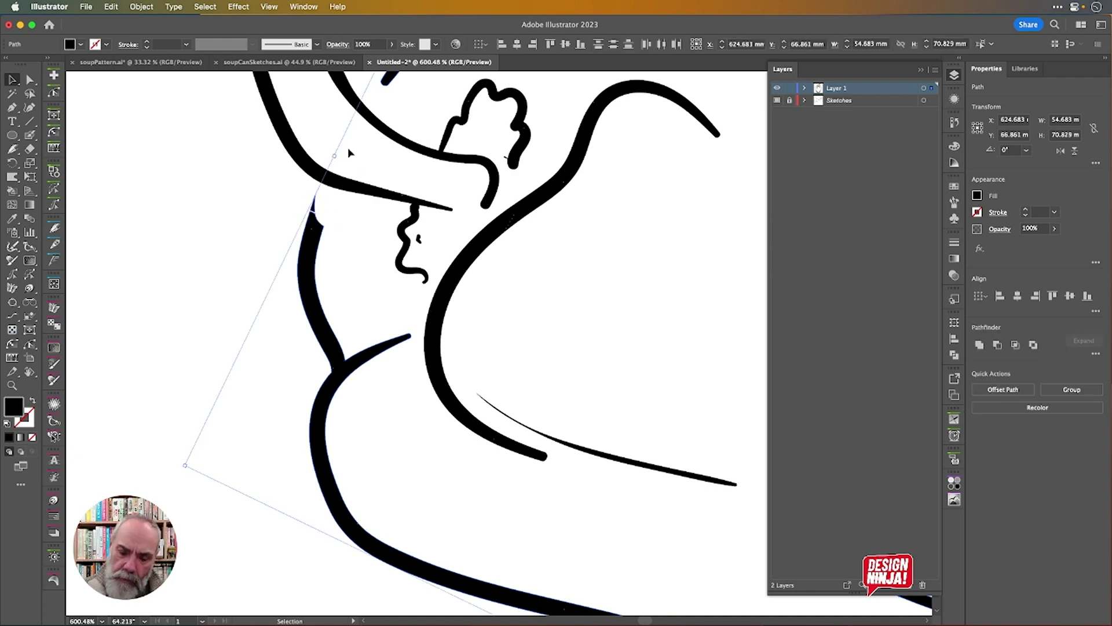
# Erase the leftover pointed sliver at the cut end of the left shoulder outline.
pyautogui.press('space')
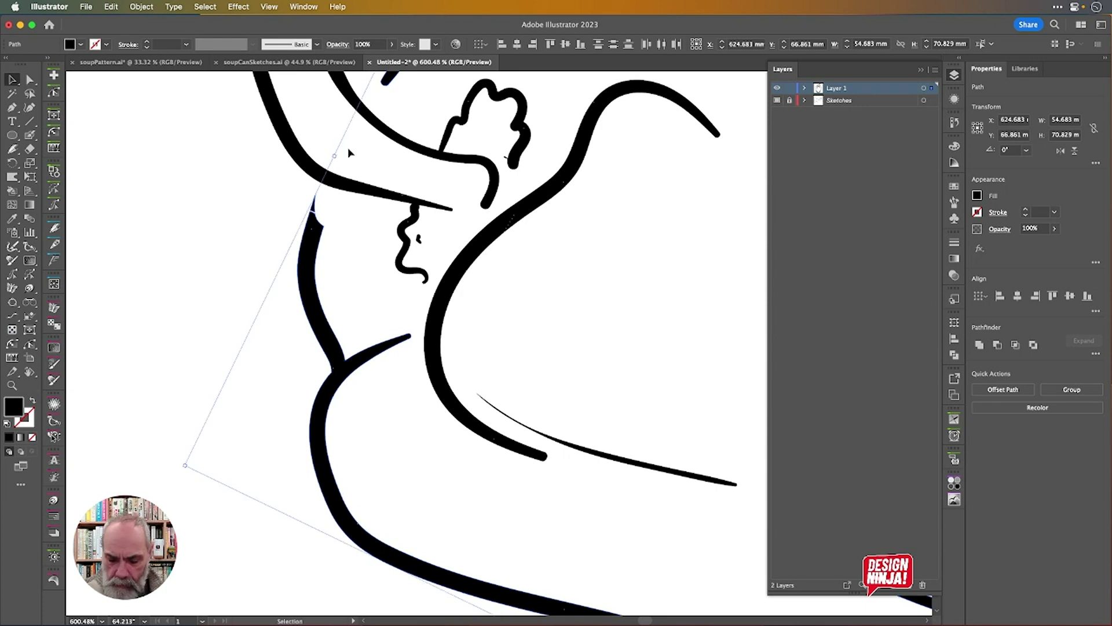
pyautogui.press('space')
pyautogui.moveTo(519, 255); pyautogui.dragTo(500, 376)
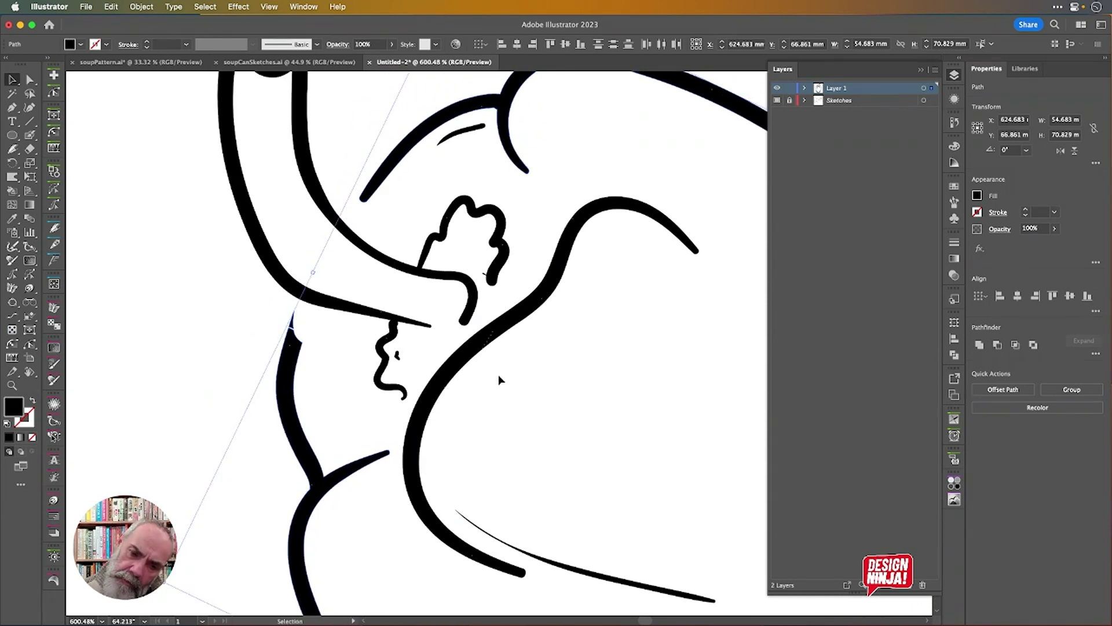
pyautogui.hotkey('shift', 'e')
pyautogui.moveTo(273, 347)
pyautogui.mouseDown()
pyautogui.moveTo(286, 318)
pyautogui.moveTo(298, 326)
pyautogui.mouseUp()
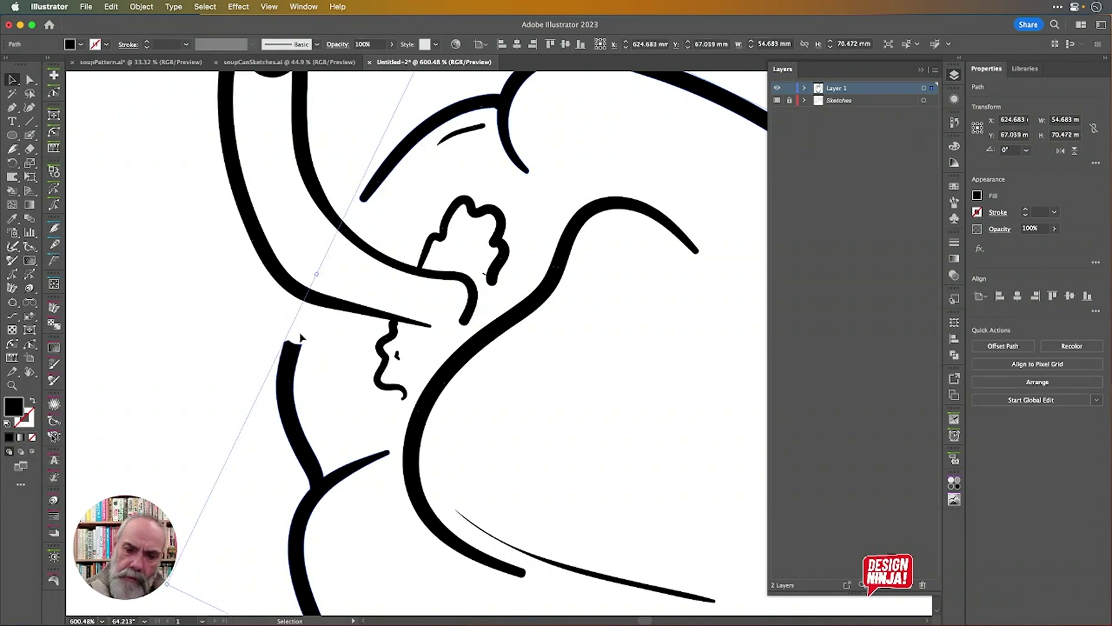
# Paint the left shoulder outline back up to the stem with the Blob Brush and extend the right shoulder line to meet the stem.
pyautogui.hotkey('shift', 'b')
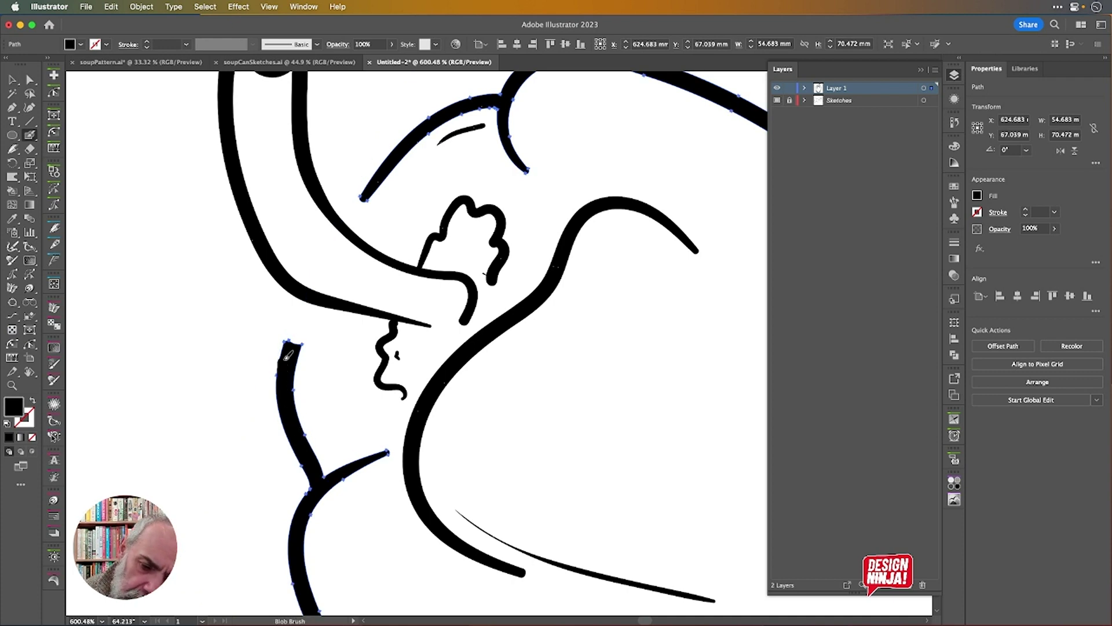
pyautogui.moveTo(286, 355); pyautogui.dragTo(308, 296)
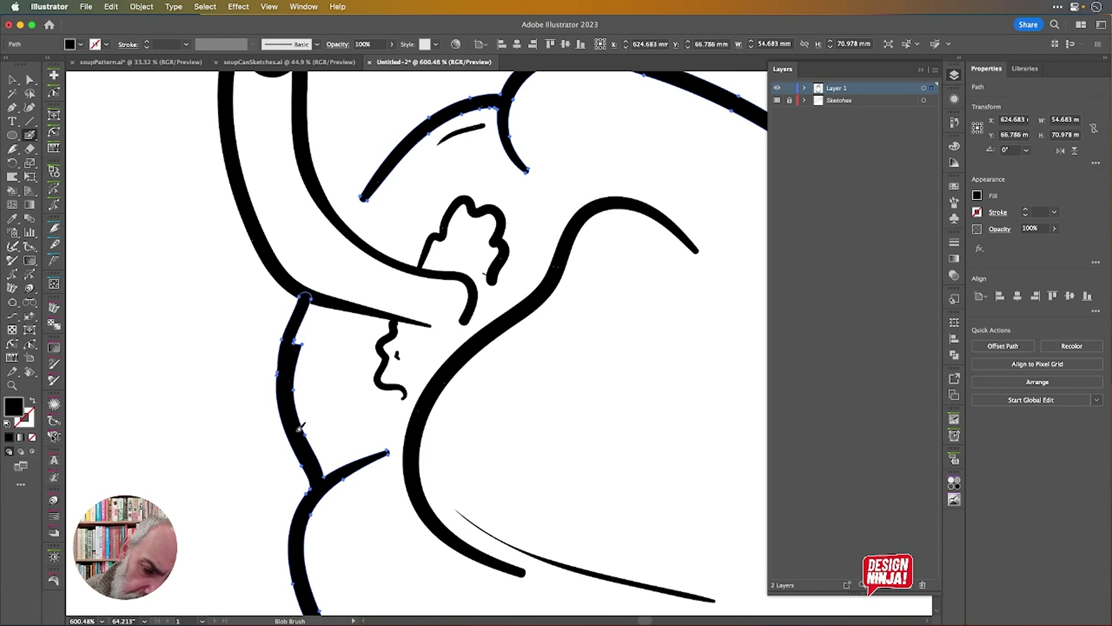
pyautogui.moveTo(300, 428)
pyautogui.mouseDown()
pyautogui.moveTo(294, 351)
pyautogui.moveTo(312, 307)
pyautogui.moveTo(291, 378)
pyautogui.mouseUp()
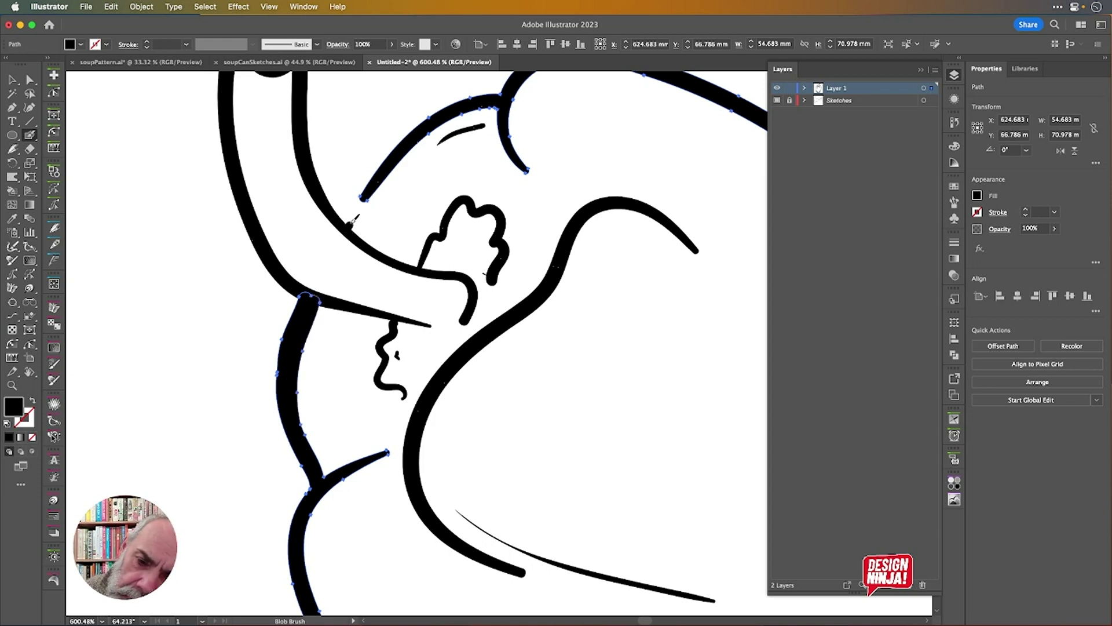
pyautogui.moveTo(353, 221)
pyautogui.mouseDown()
pyautogui.moveTo(406, 149)
pyautogui.moveTo(350, 230)
pyautogui.moveTo(392, 160)
pyautogui.moveTo(459, 109)
pyautogui.mouseUp()
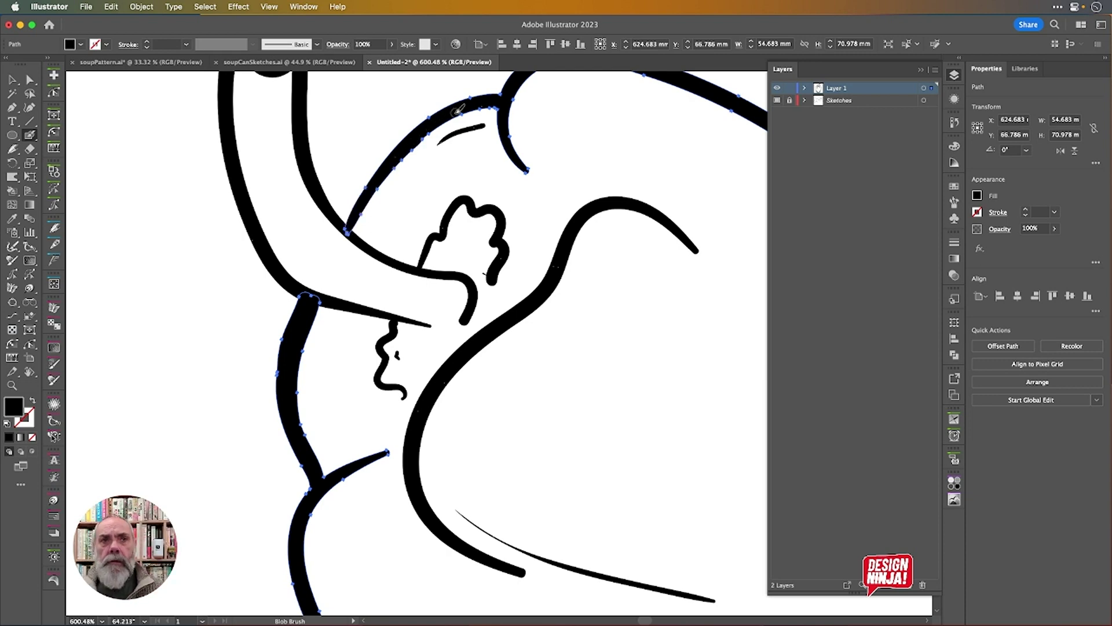
# Redraw the edges of the left shoulder outline with the Pencil tool so the line is smoother, thinner and ends cleanly at the stem.
pyautogui.scroll(-5, 427, 209)
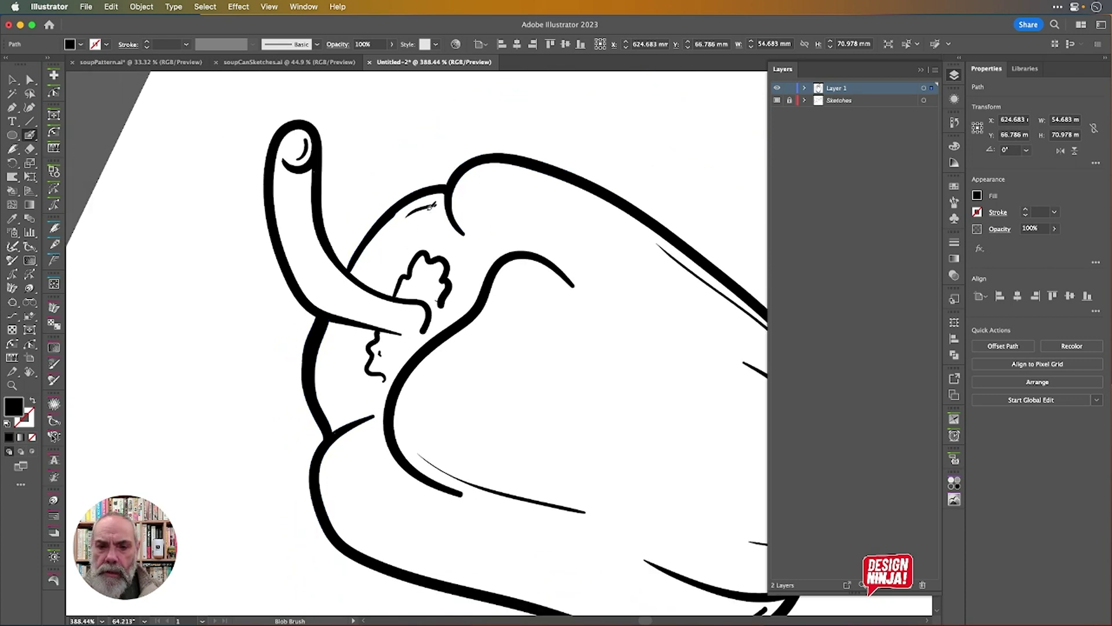
pyautogui.scroll(8, 351, 385)
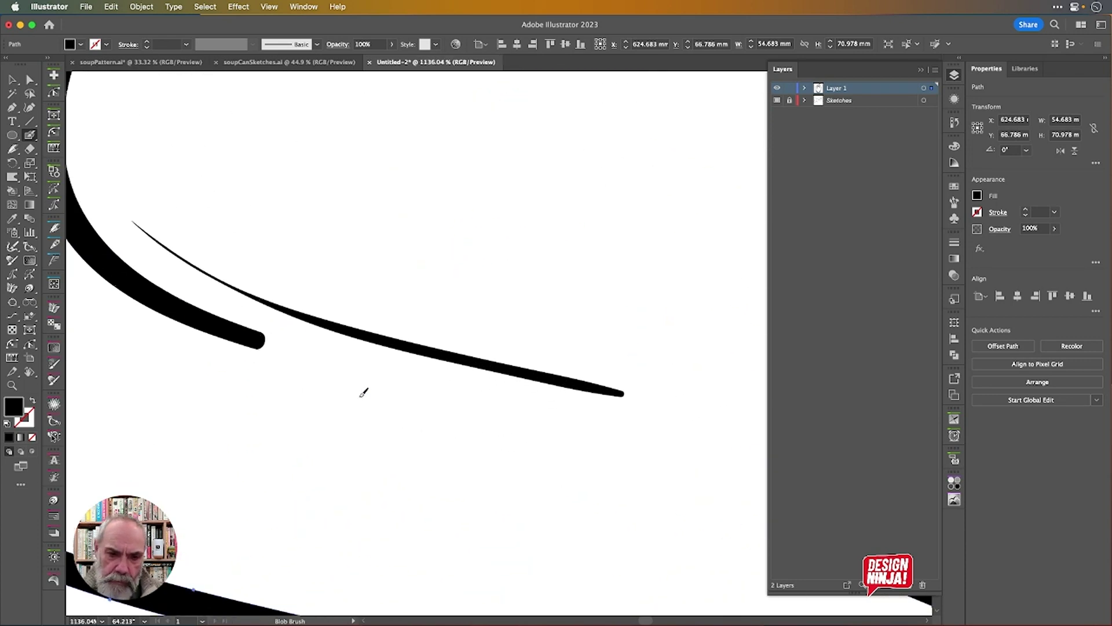
pyautogui.hscroll(-8, 363, 393)
pyautogui.scroll(3, 363, 394)
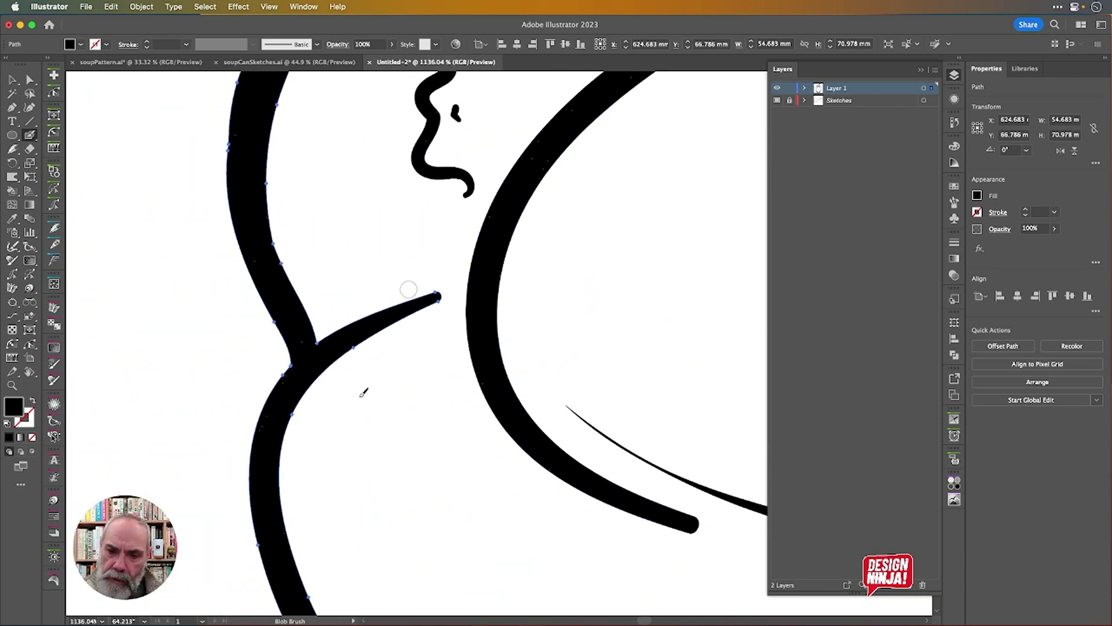
pyautogui.scroll(3, 362, 394)
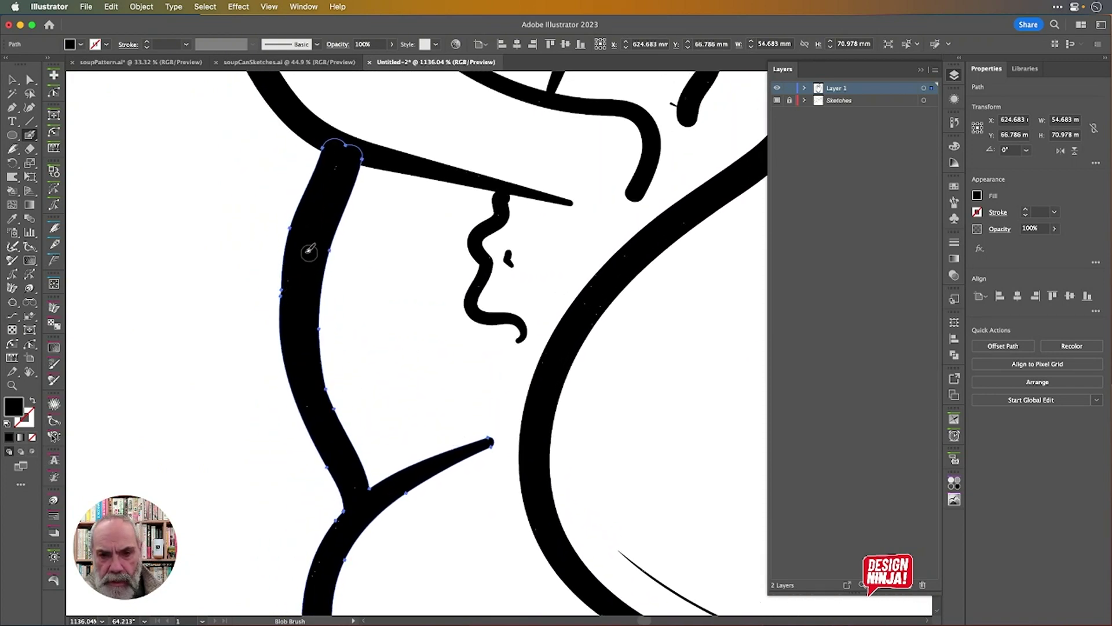
pyautogui.press('n')
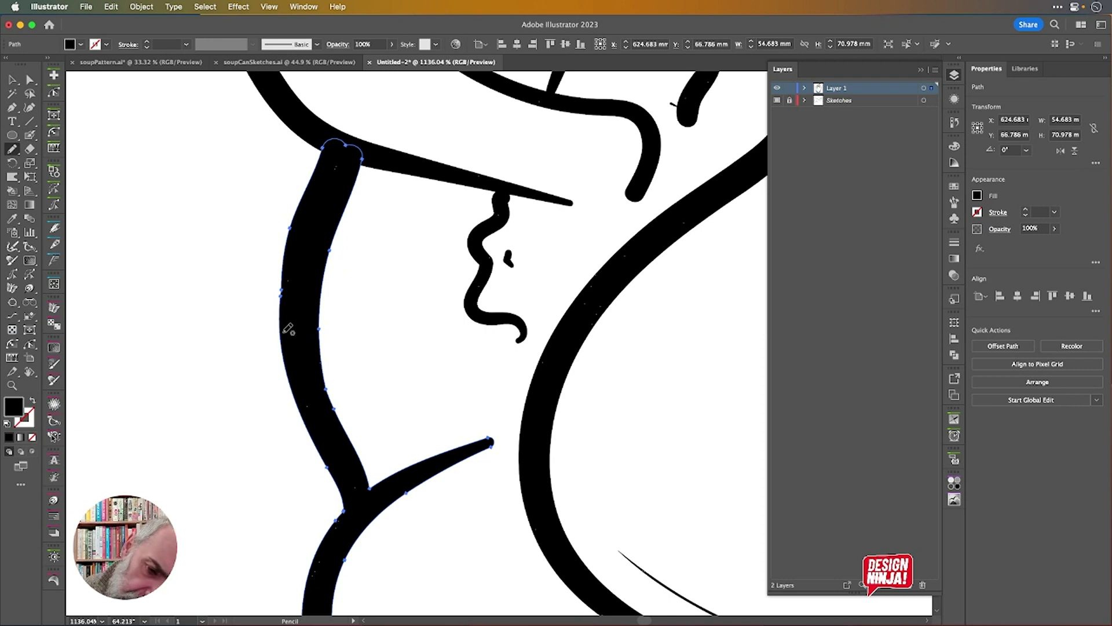
pyautogui.moveTo(281, 316); pyautogui.dragTo(282, 307)
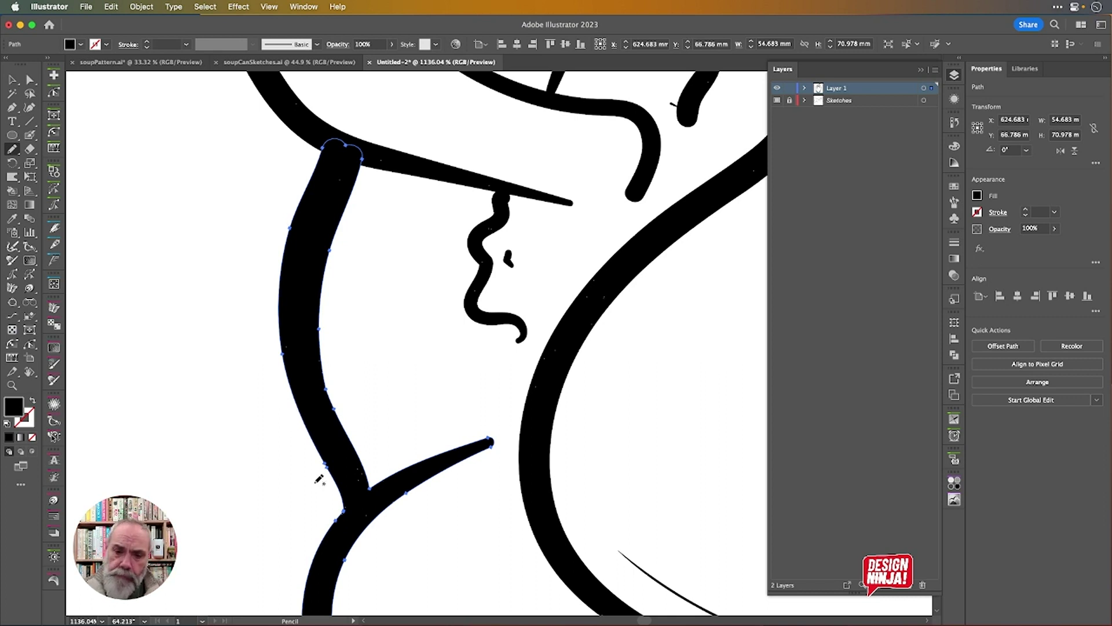
pyautogui.press('Return')
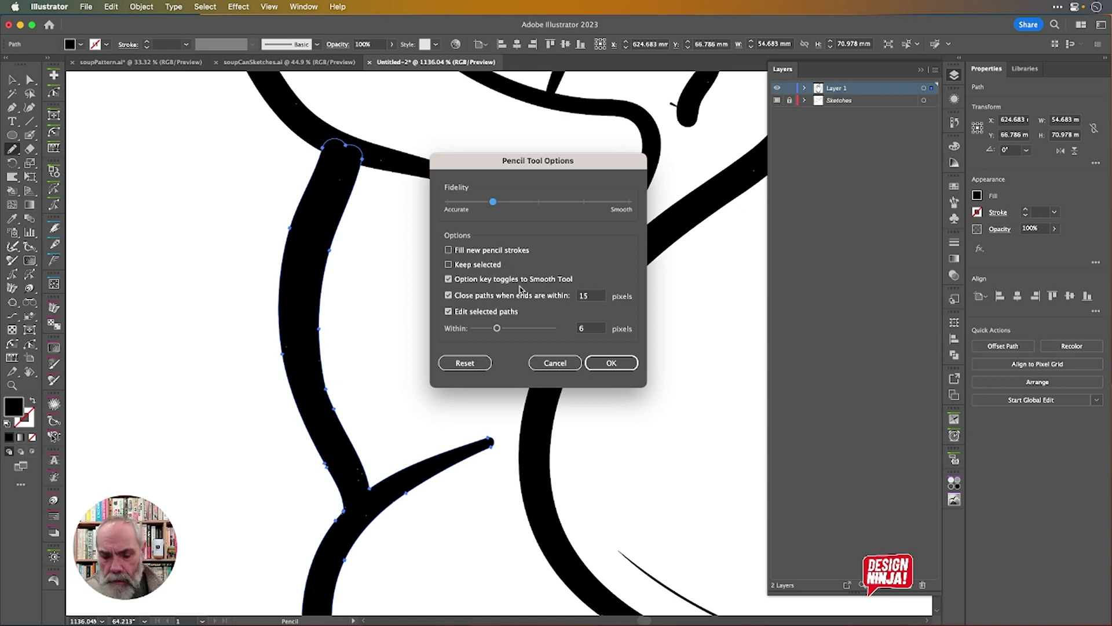
pyautogui.press('Return')
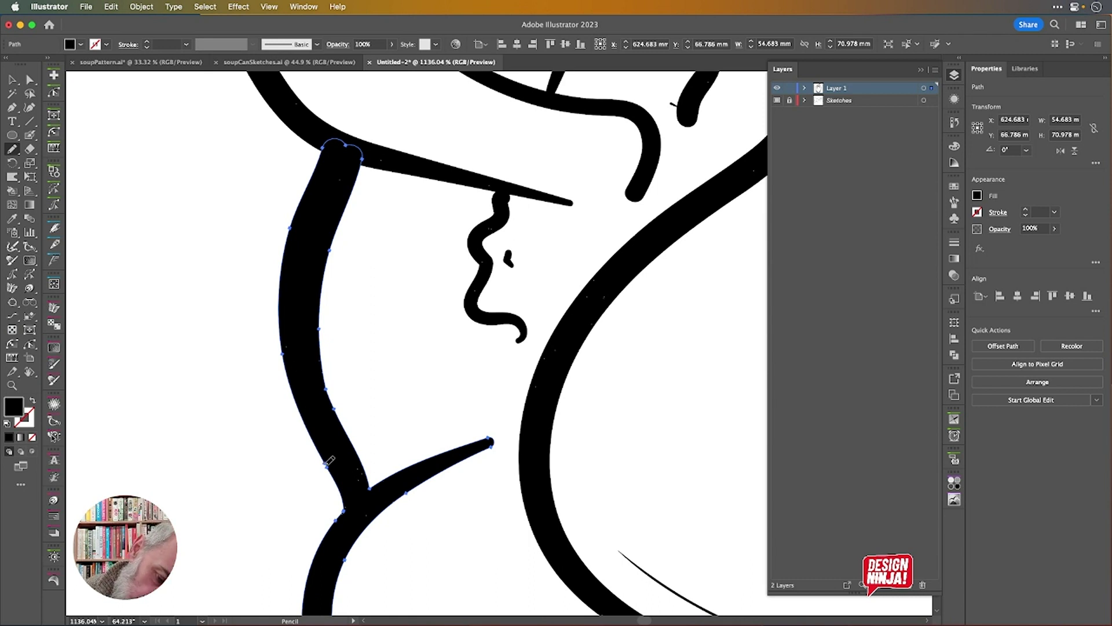
pyautogui.moveTo(325, 464)
pyautogui.mouseDown()
pyautogui.moveTo(293, 359)
pyautogui.moveTo(291, 285)
pyautogui.moveTo(338, 158)
pyautogui.moveTo(363, 155)
pyautogui.mouseUp()
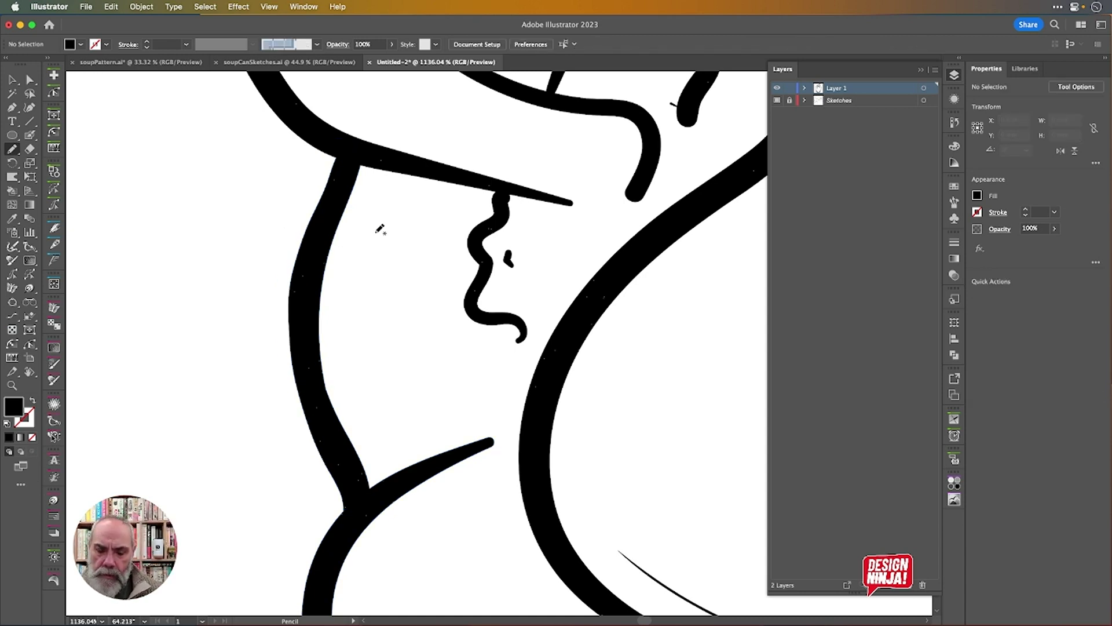
# Reshape the inner edge of the left frill line with the Pencil tool where it joins the stem.
pyautogui.keyDown('super'); pyautogui.click(503, 226); pyautogui.keyUp('super')
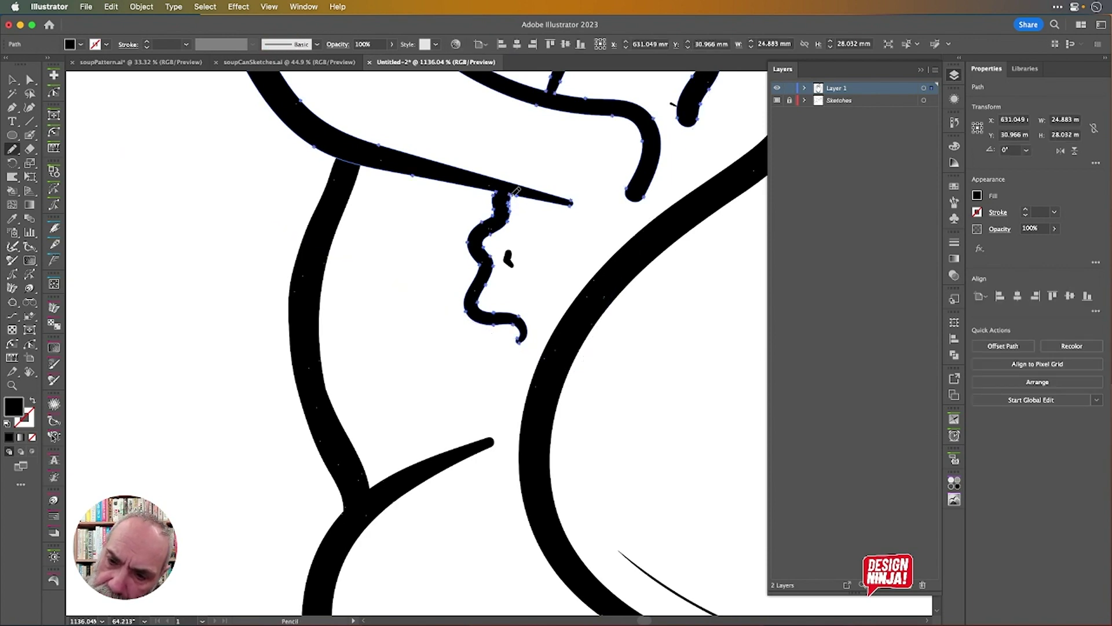
pyautogui.moveTo(515, 192); pyautogui.dragTo(508, 222)
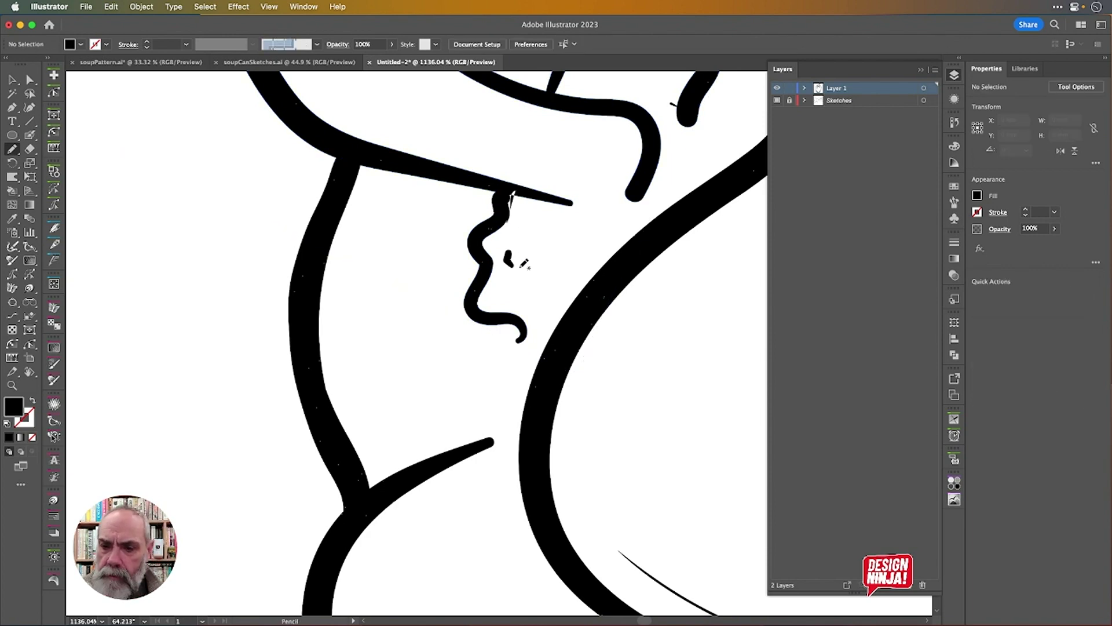
pyautogui.press('super+z')
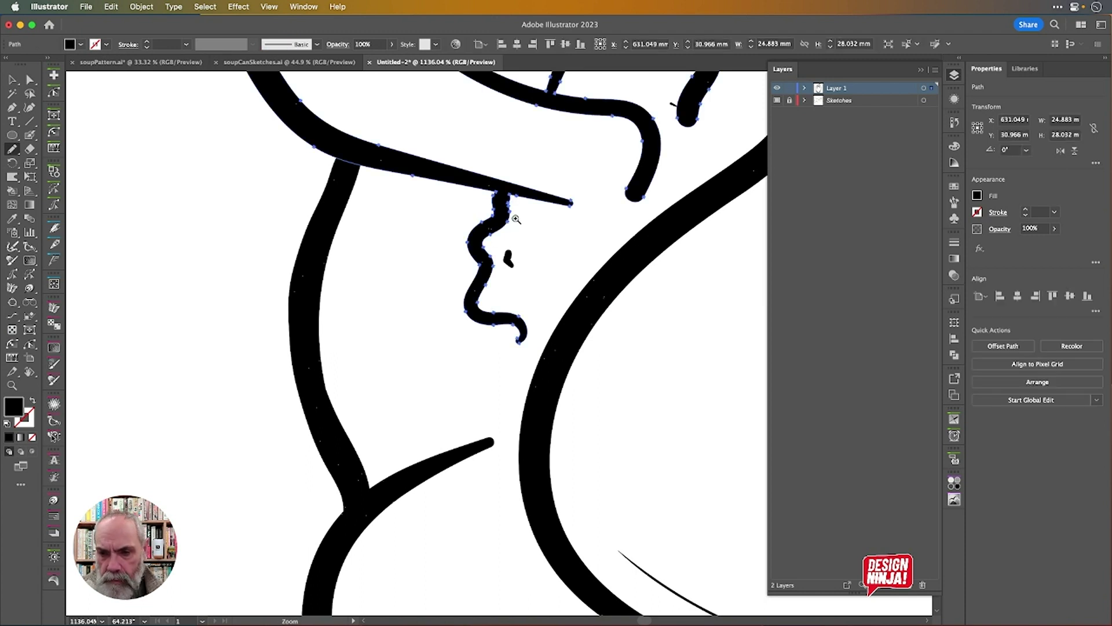
pyautogui.moveTo(508, 197)
pyautogui.mouseDown()
pyautogui.moveTo(649, 225)
pyautogui.moveTo(447, 386)
pyautogui.mouseUp()
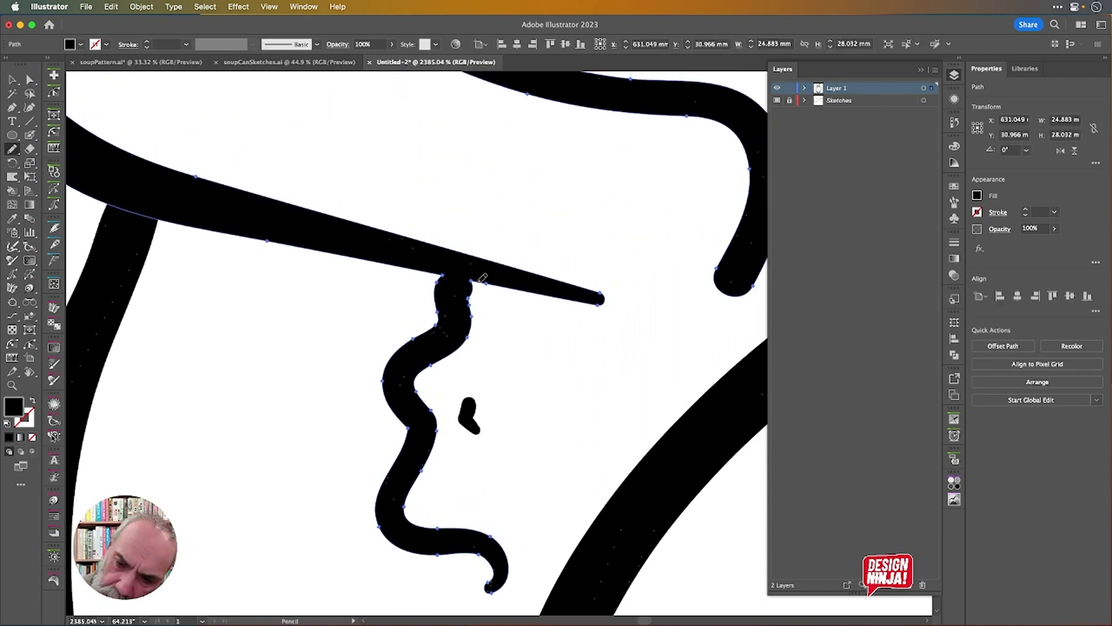
pyautogui.moveTo(465, 280); pyautogui.dragTo(467, 347)
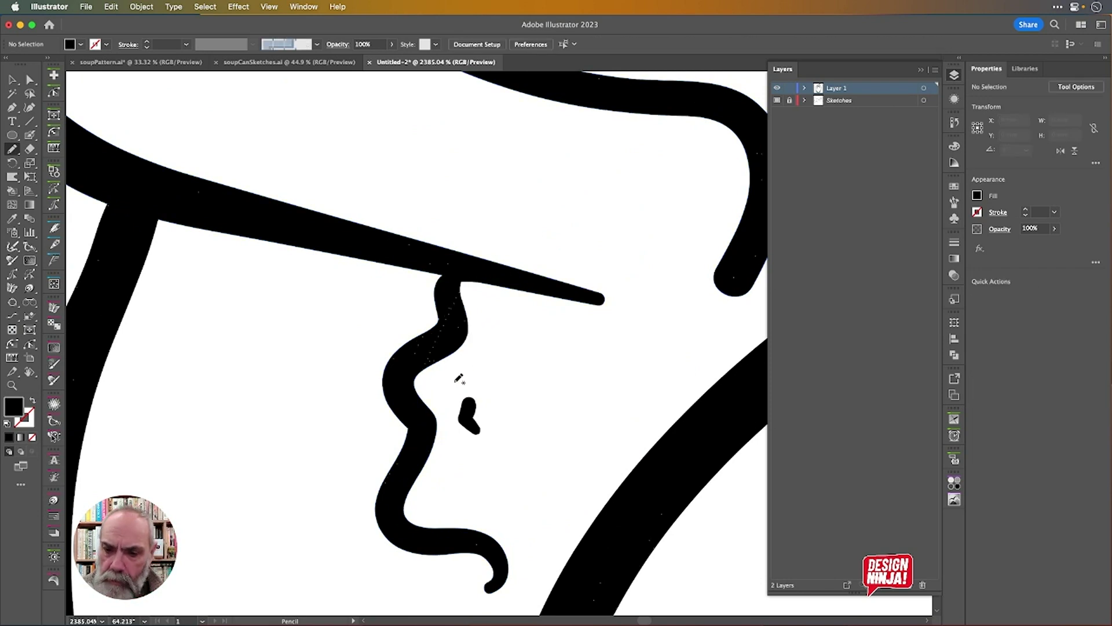
# Slim the lower tip of the stem's left line into a smooth, sharper taper with the Pencil tool.
pyautogui.hscroll(5, 646, 343)
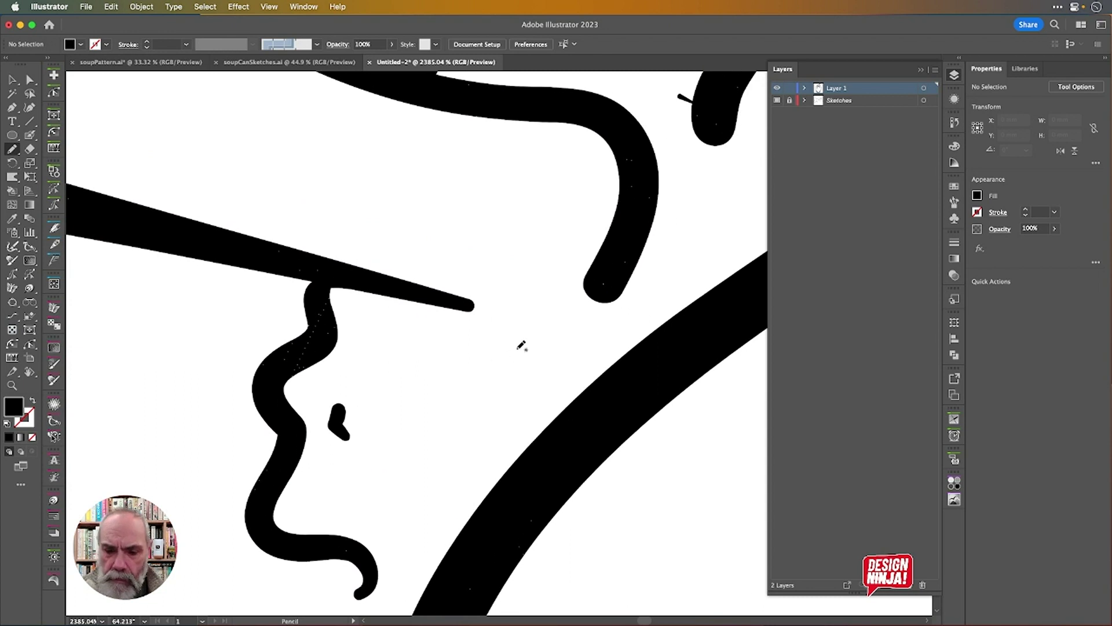
pyautogui.press('super+a')
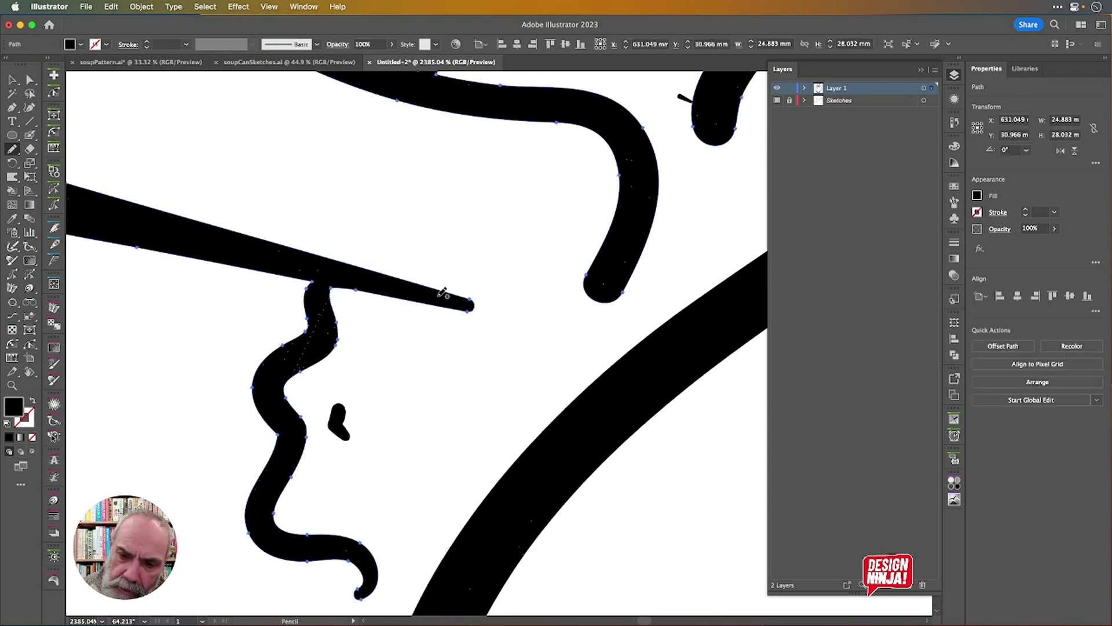
pyautogui.moveTo(353, 267); pyautogui.dragTo(470, 308)
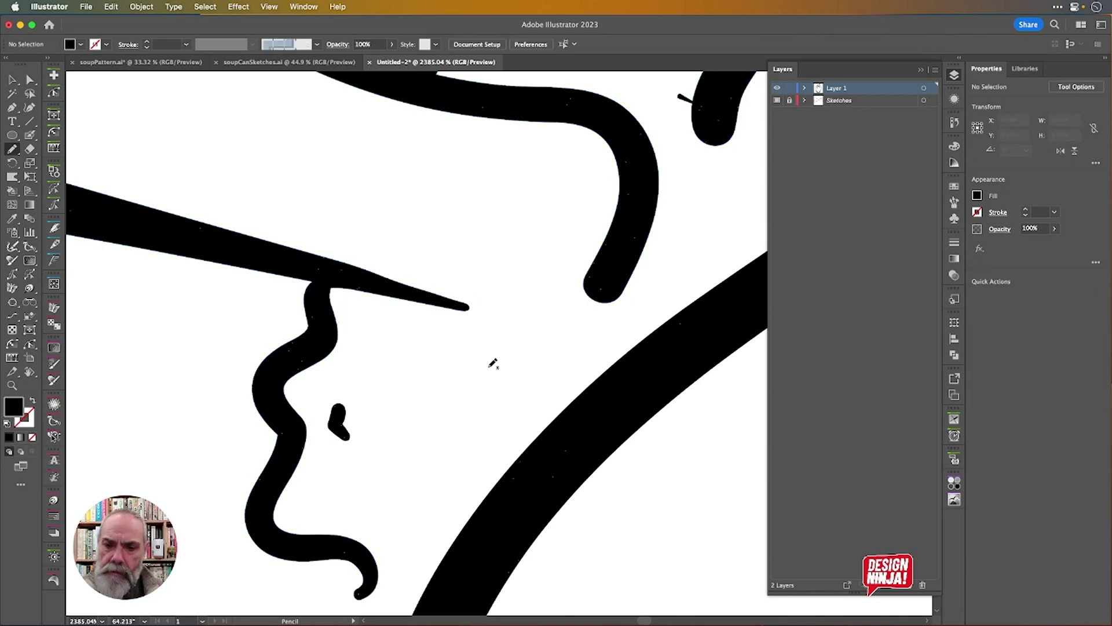
pyautogui.press('super+a')
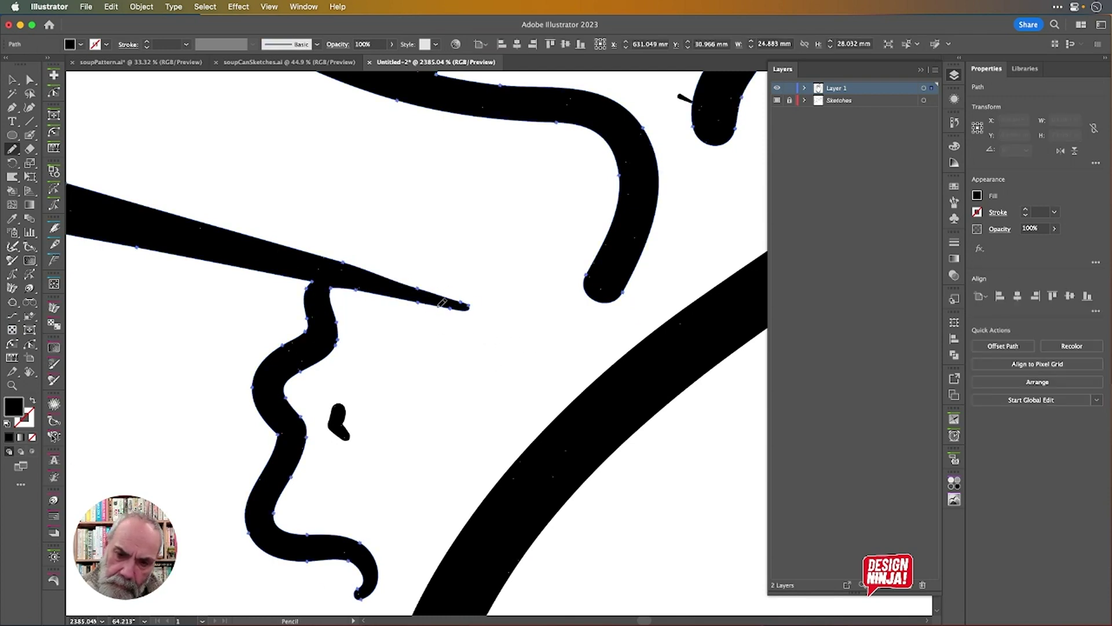
pyautogui.moveTo(339, 262)
pyautogui.mouseDown()
pyautogui.moveTo(421, 279)
pyautogui.moveTo(334, 252)
pyautogui.moveTo(424, 288)
pyautogui.mouseUp()
pyautogui.moveTo(304, 255); pyautogui.dragTo(412, 287)
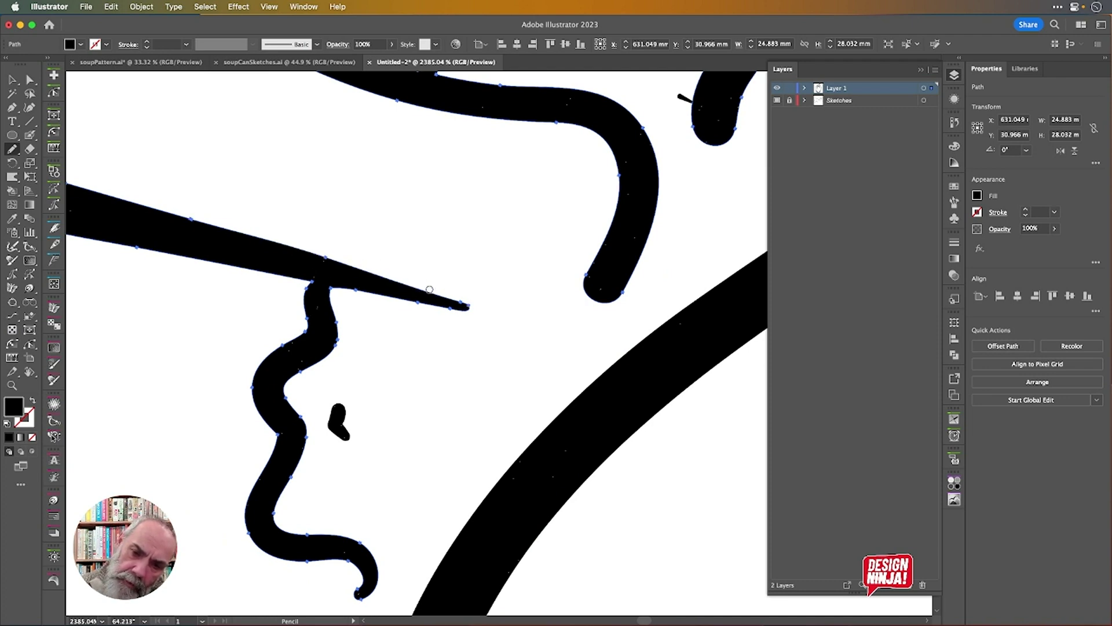
# Delete the small stray mark beside the end of the right frill line.
pyautogui.moveTo(561, 310); pyautogui.dragTo(526, 464)
pyautogui.hscroll(4, 536, 382)
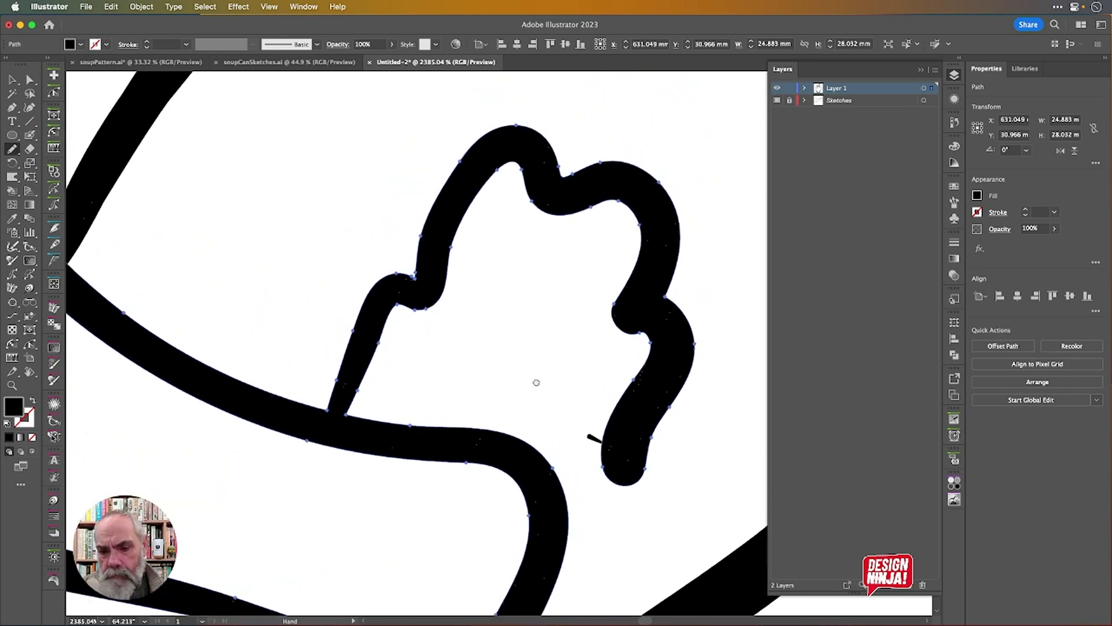
pyautogui.moveTo(540, 337); pyautogui.dragTo(511, 259)
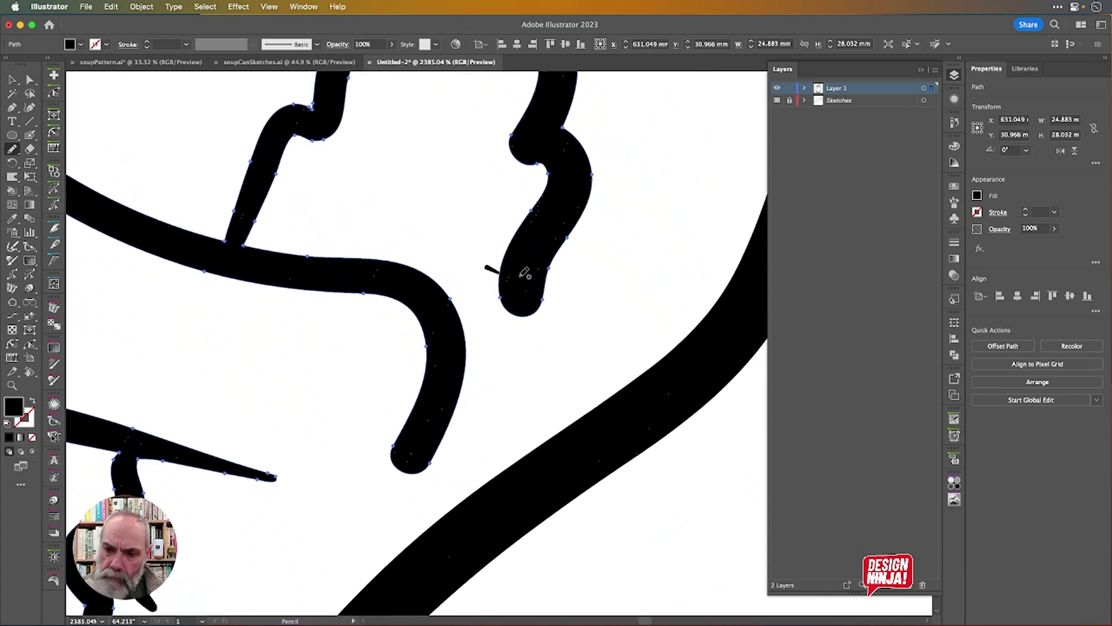
pyautogui.press('v')
pyautogui.click(494, 276)
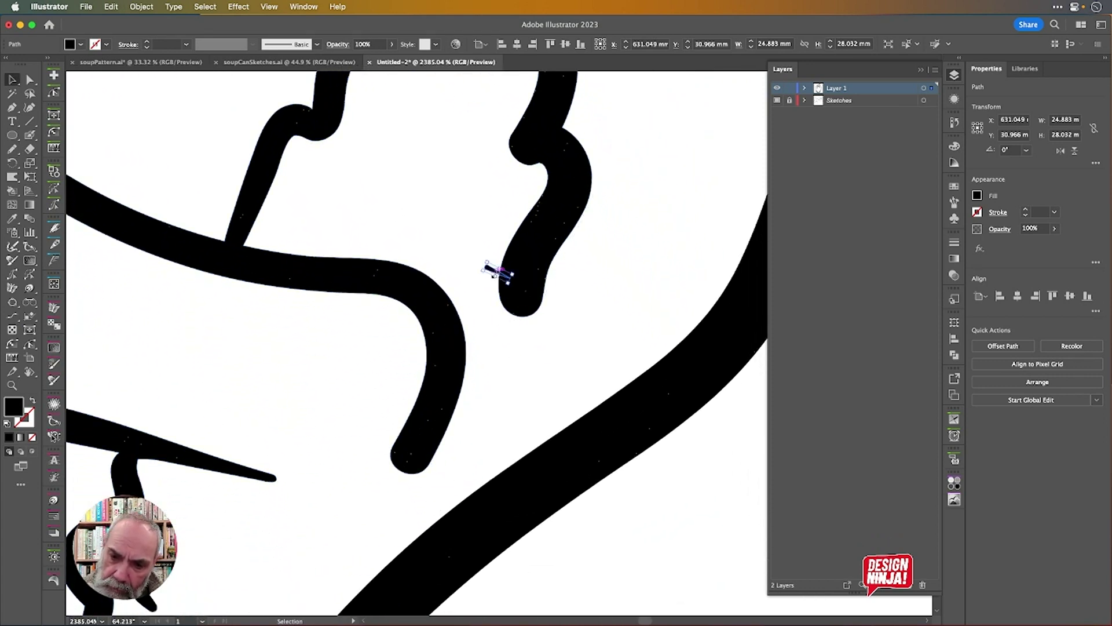
pyautogui.press('Delete')
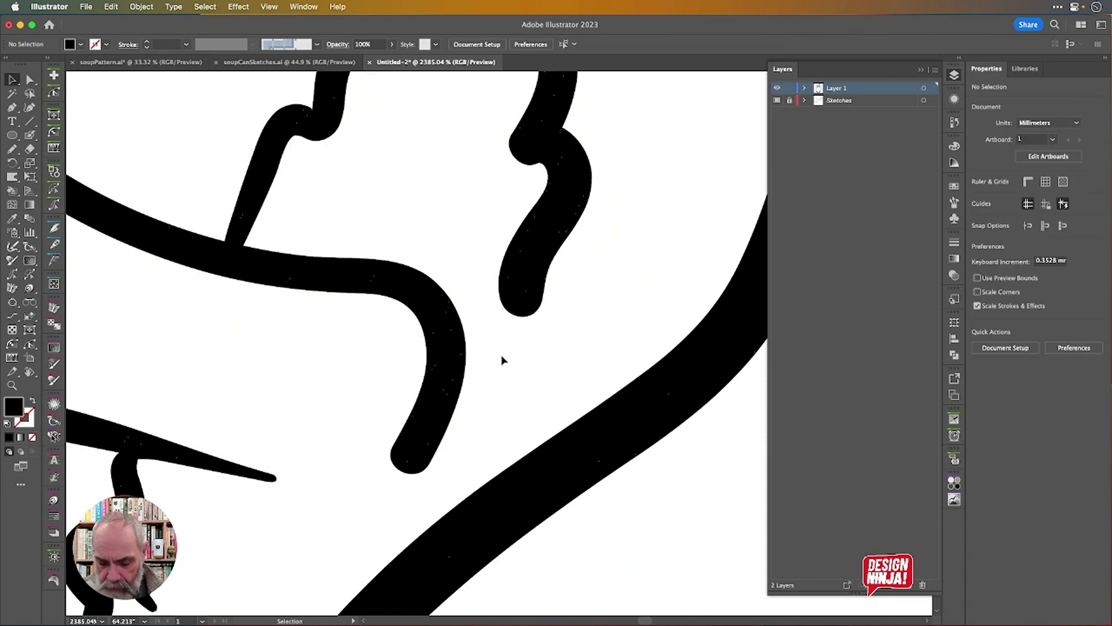
pyautogui.scroll(-10, 503, 361)
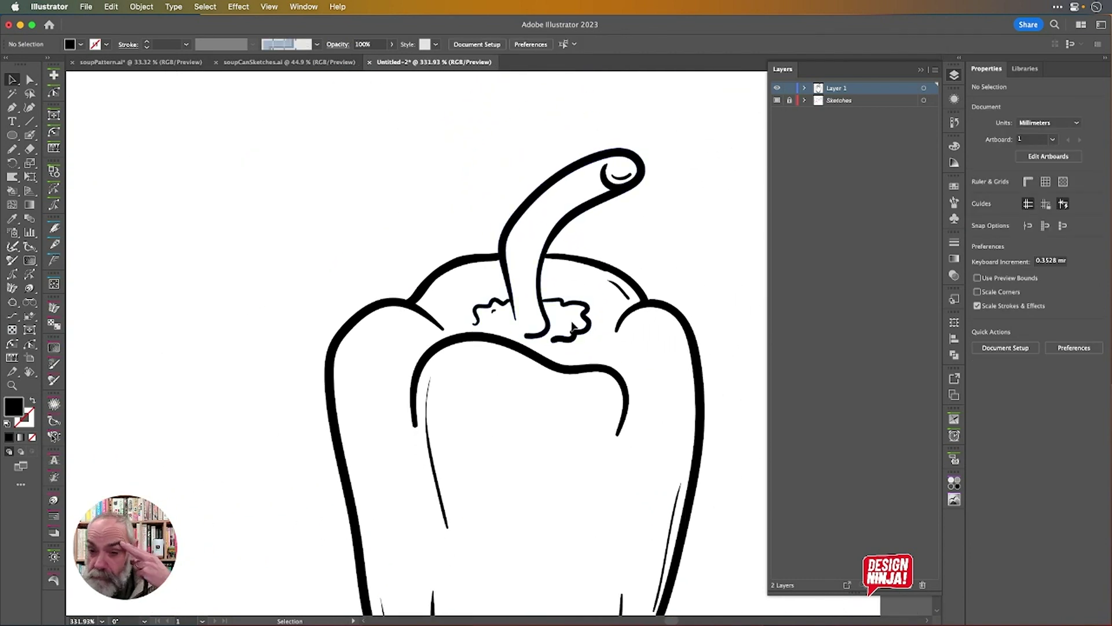
# Delete the short curved shading line inside the pepper's lower left, near the bottom of the front lobe.
pyautogui.scroll(-3, 628, 224)
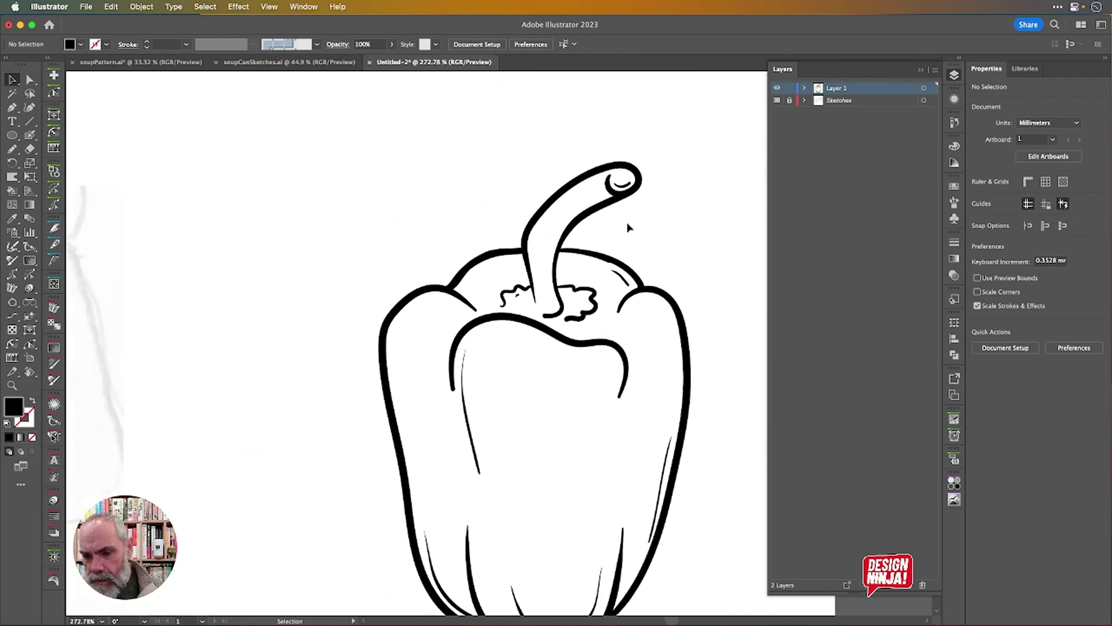
pyautogui.scroll(-1, 627, 222)
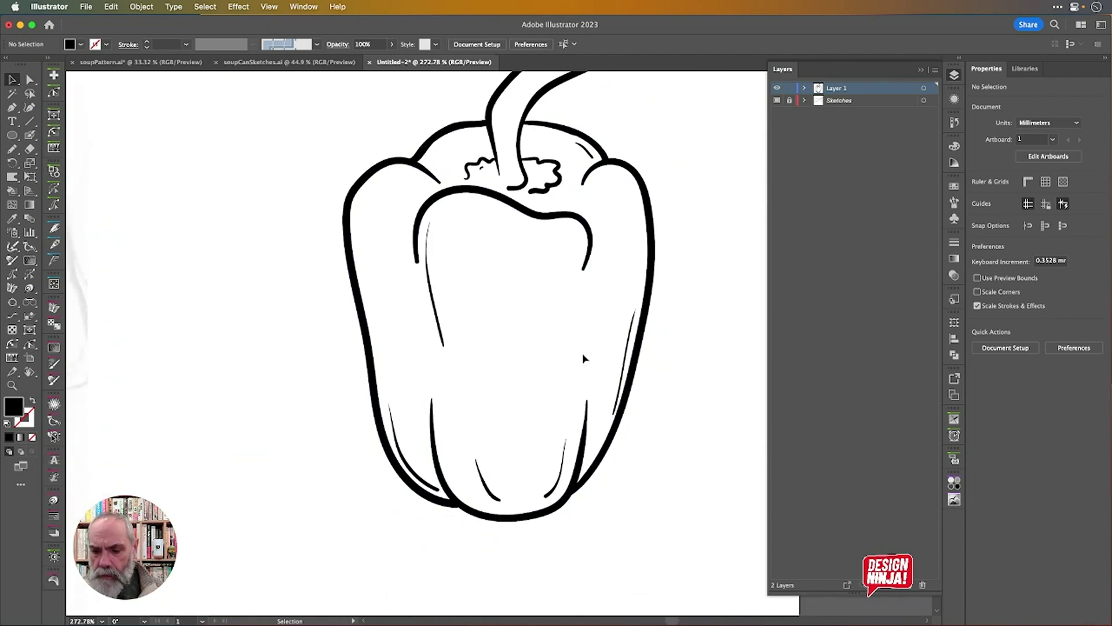
pyautogui.click(491, 500)
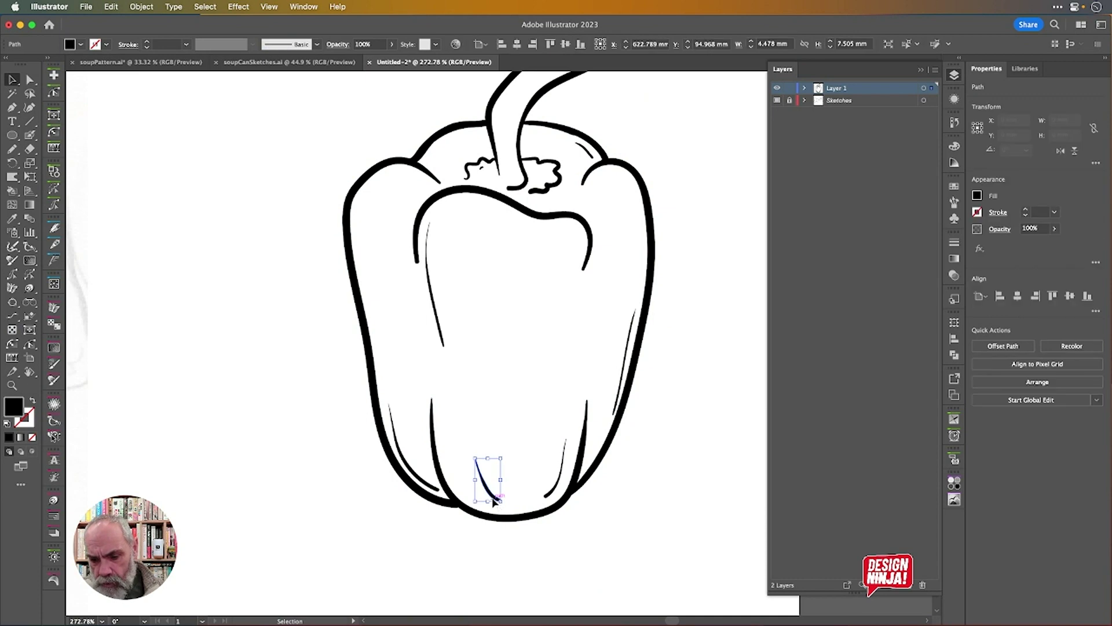
pyautogui.moveTo(491, 499); pyautogui.dragTo(469, 498)
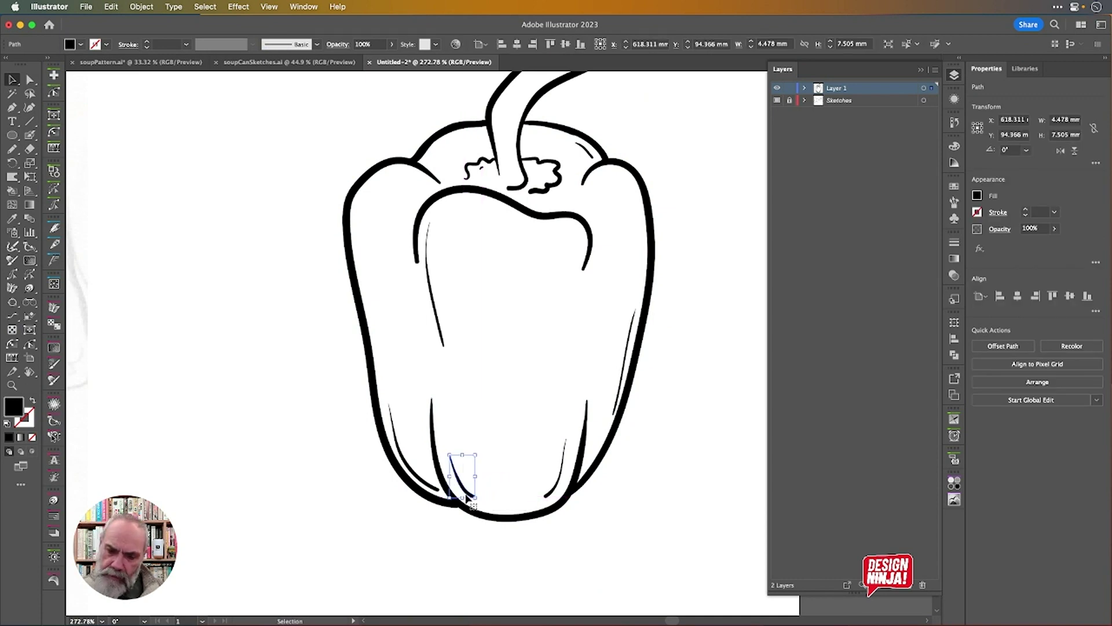
pyautogui.click(467, 497)
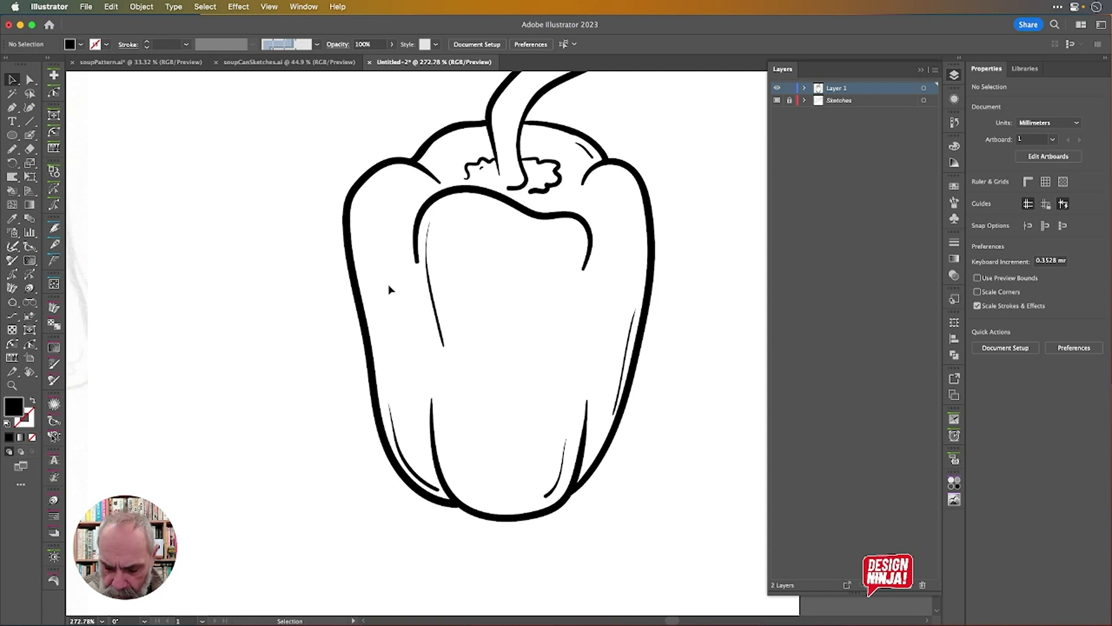
# Draw a thin curved highlight about 7 mm wide and 11 mm tall inside the pepper's left shoulder with the Blob Brush.
pyautogui.hotkey('shift', 'b')
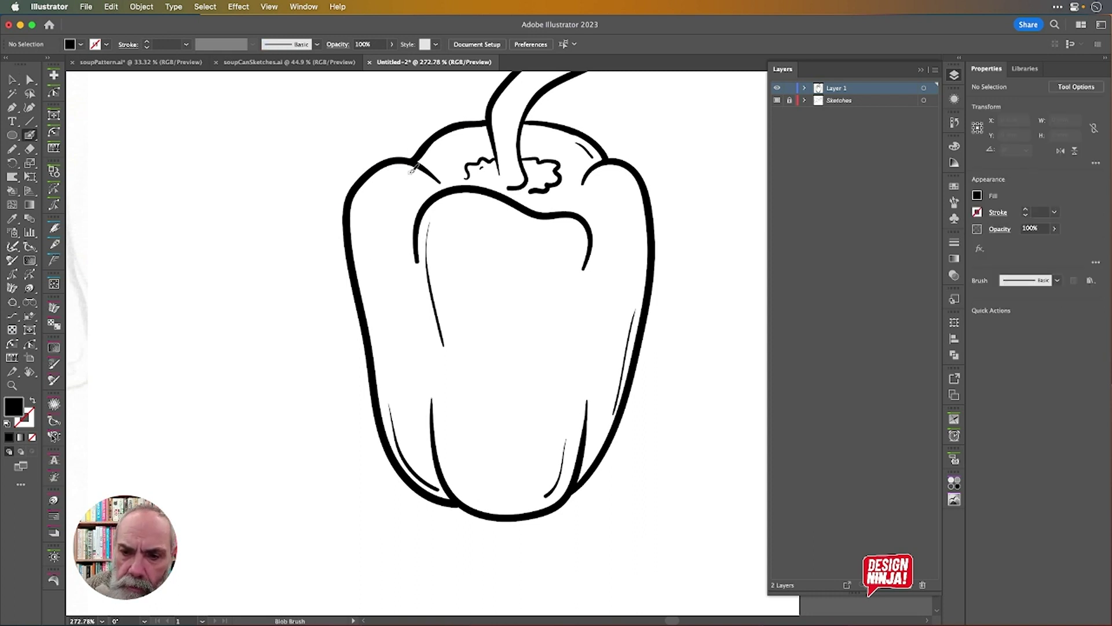
pyautogui.moveTo(410, 169)
pyautogui.mouseDown()
pyautogui.moveTo(389, 169)
pyautogui.moveTo(371, 191)
pyautogui.moveTo(359, 225)
pyautogui.moveTo(371, 277)
pyautogui.mouseUp()
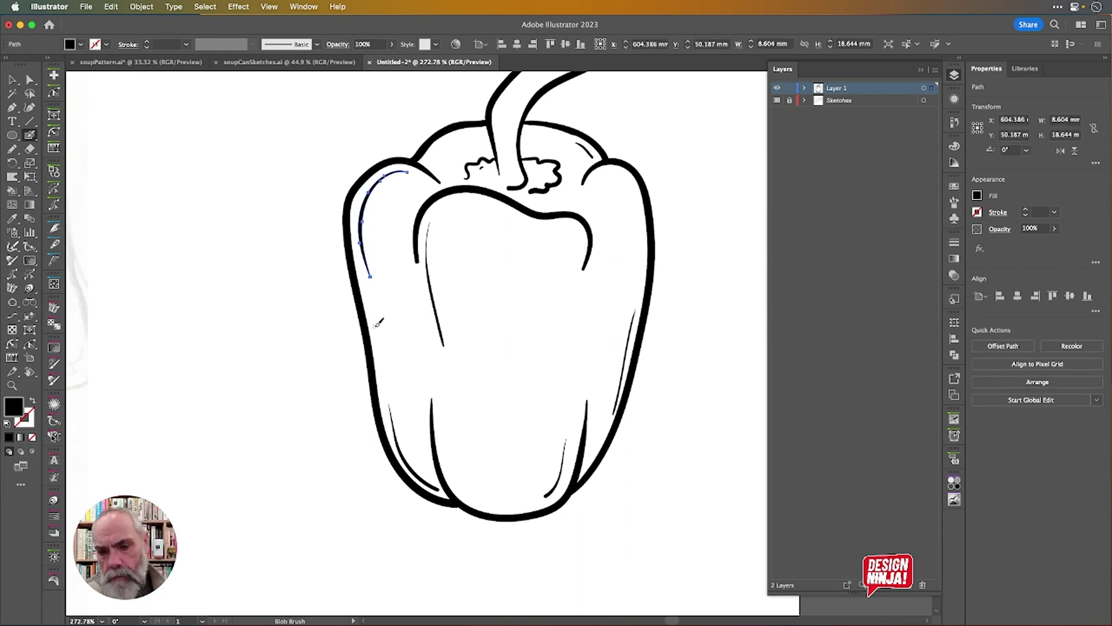
pyautogui.press('super+z')
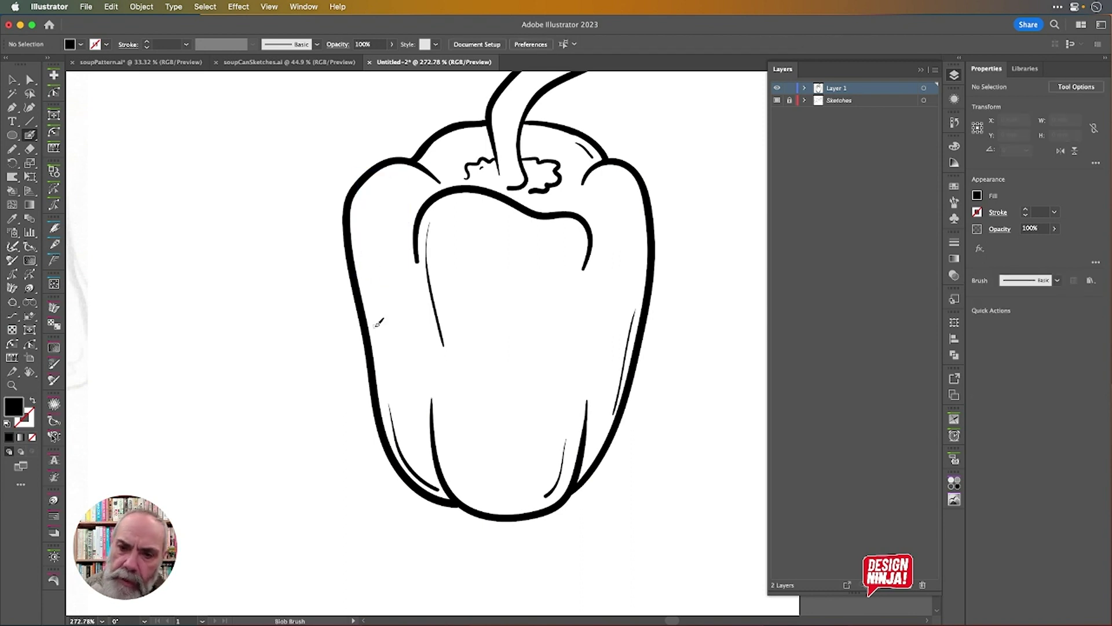
pyautogui.moveTo(403, 165)
pyautogui.mouseDown()
pyautogui.moveTo(375, 183)
pyautogui.moveTo(363, 231)
pyautogui.mouseUp()
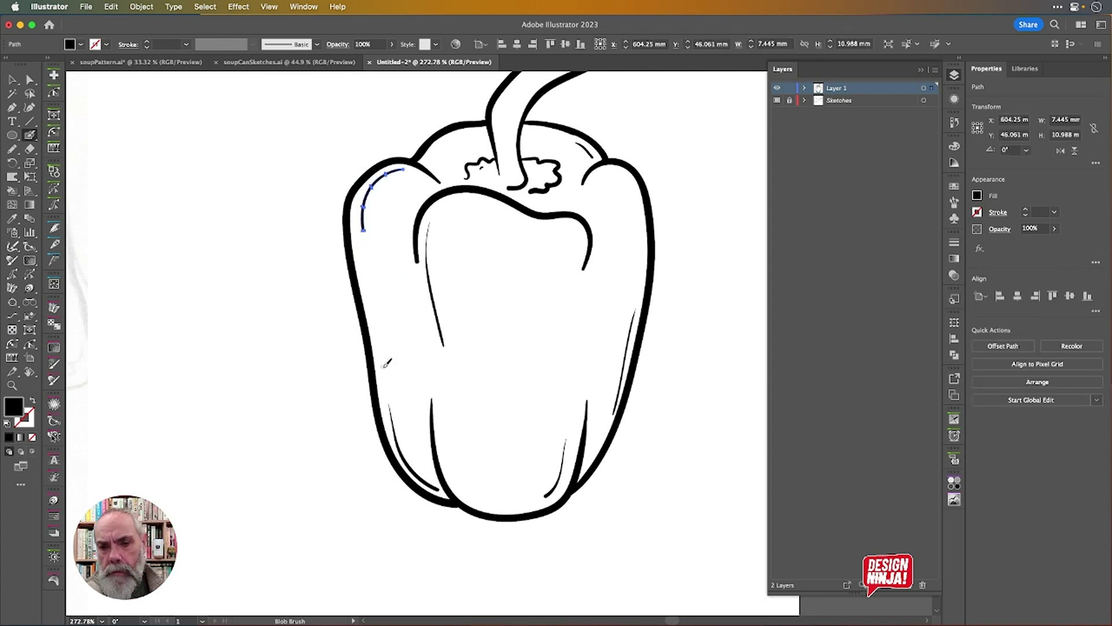
pyautogui.press('super+z')
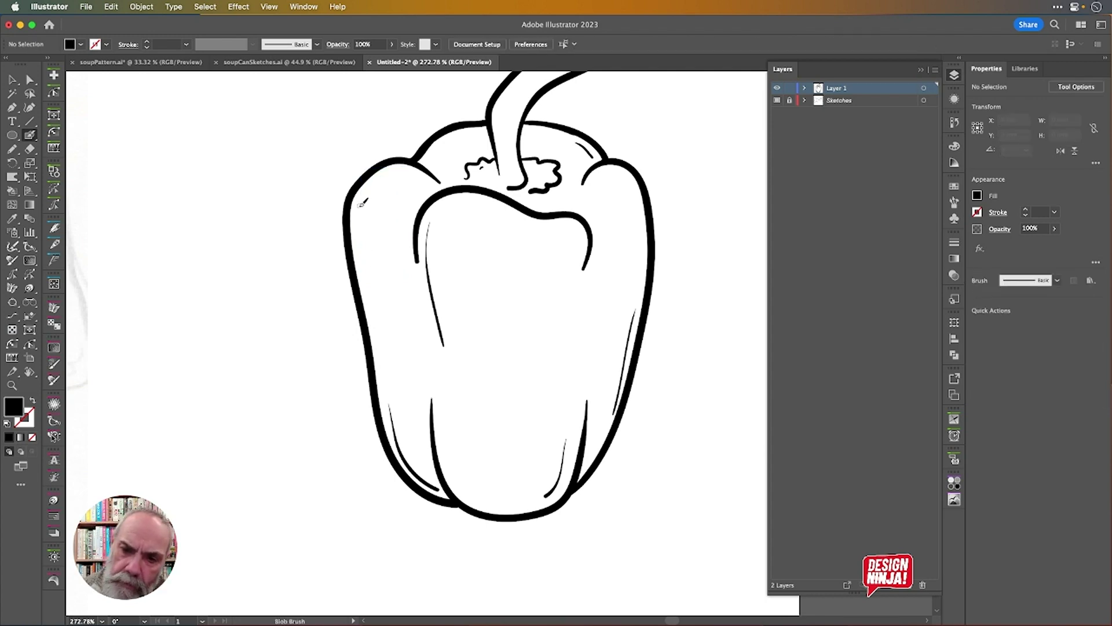
pyautogui.moveTo(365, 230)
pyautogui.mouseDown()
pyautogui.moveTo(375, 185)
pyautogui.moveTo(400, 171)
pyautogui.mouseUp()
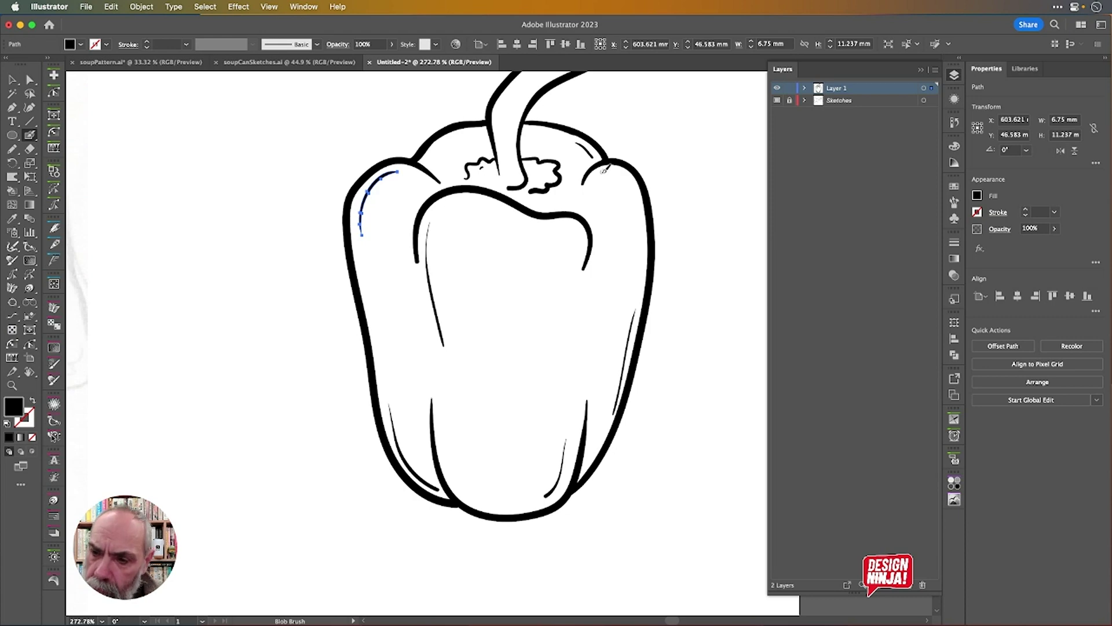
pyautogui.moveTo(601, 176); pyautogui.dragTo(619, 169)
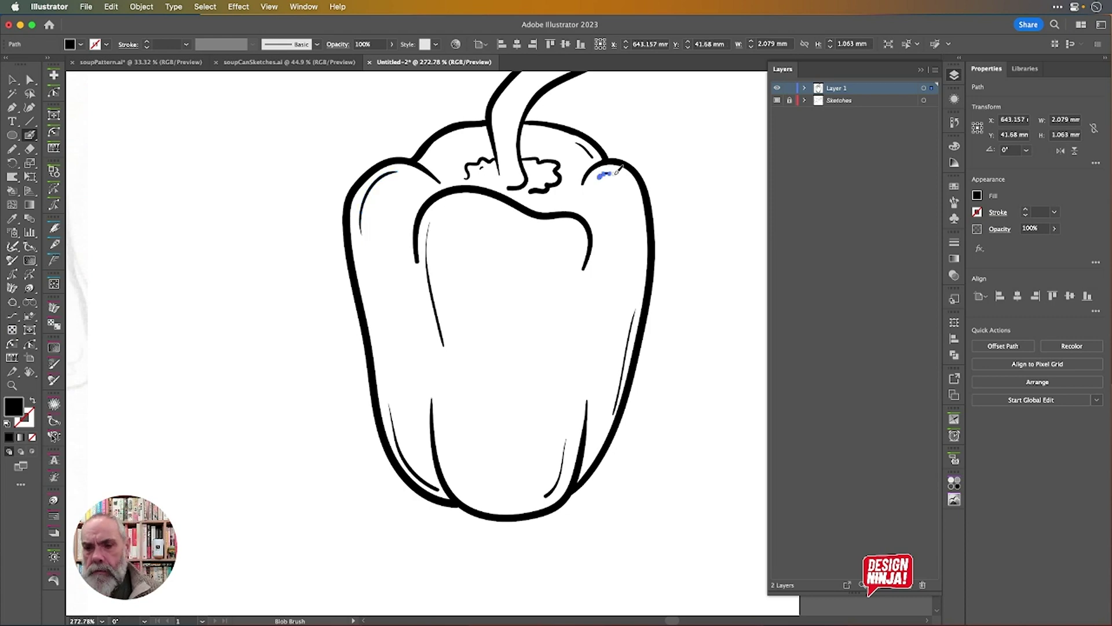
pyautogui.press('v')
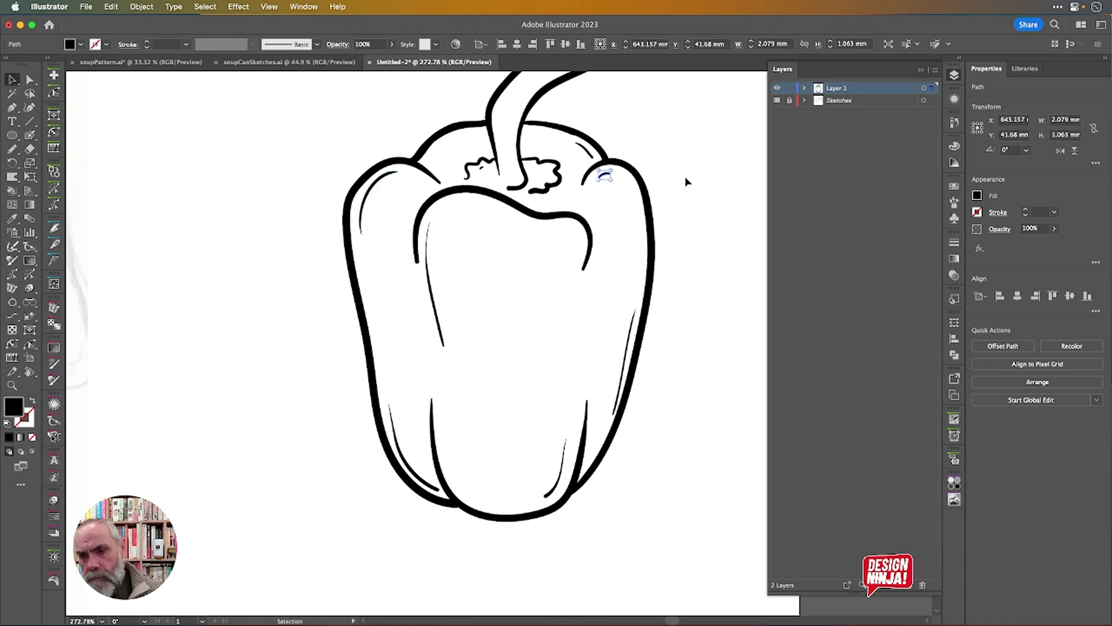
pyautogui.click(685, 176)
pyautogui.click(604, 177)
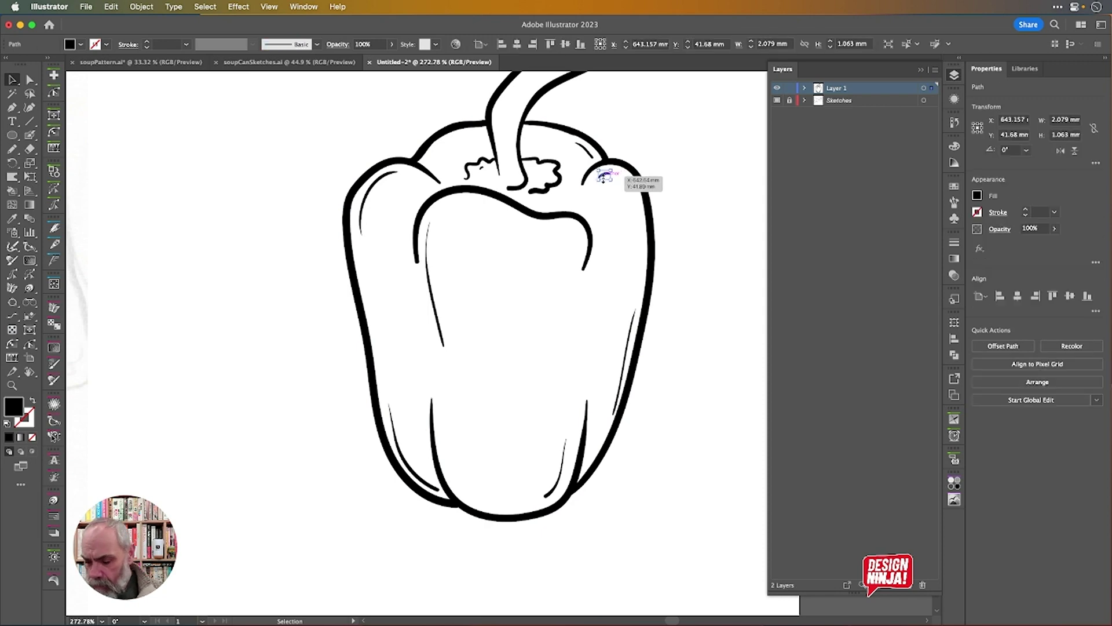
pyautogui.press('Delete')
# Redraw both edges of the stem's left line with the Pencil tool, from the shoulder up towards the tip, as a smoother curve.
pyautogui.scroll(3, 646, 185)
pyautogui.scroll(-3, 645, 184)
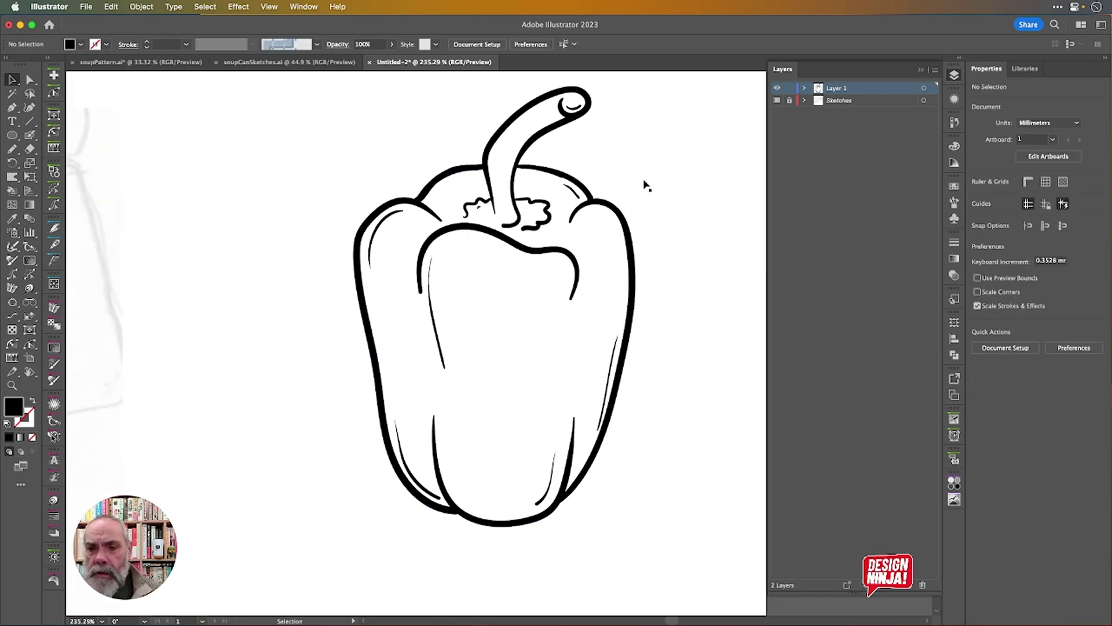
pyautogui.moveTo(368, 106); pyautogui.dragTo(304, 118)
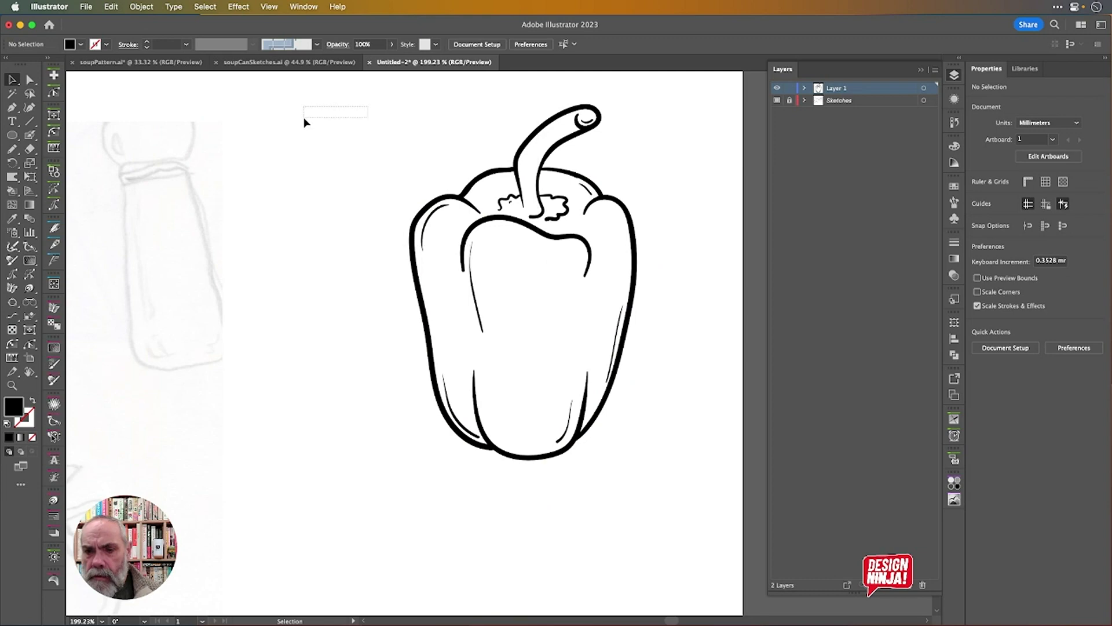
pyautogui.click(521, 158)
pyautogui.scroll(5, 560, 118)
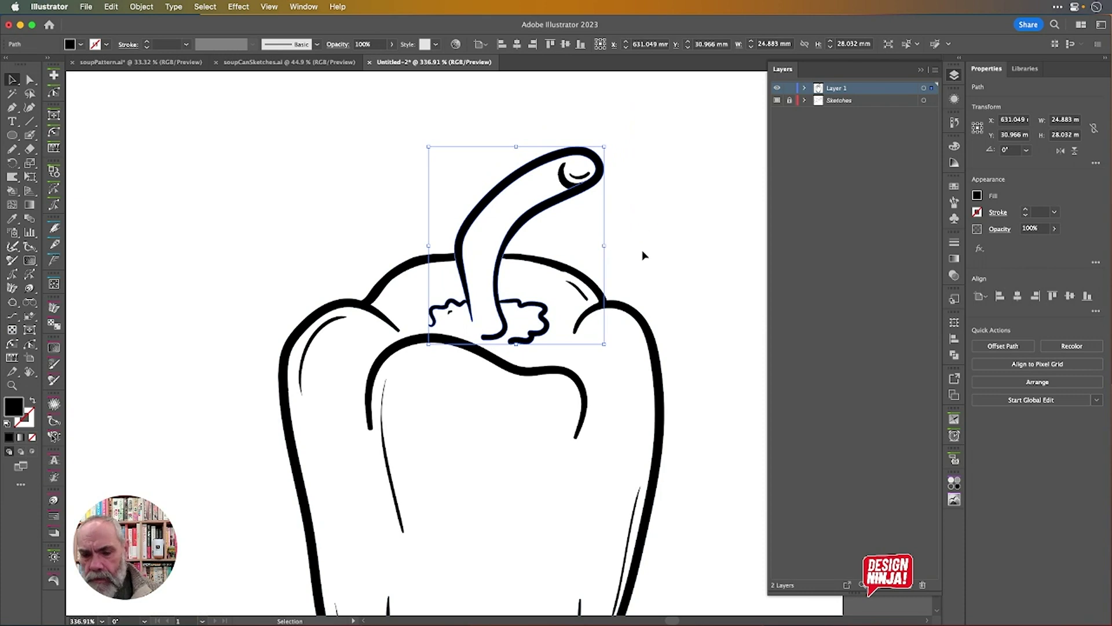
pyautogui.press('n')
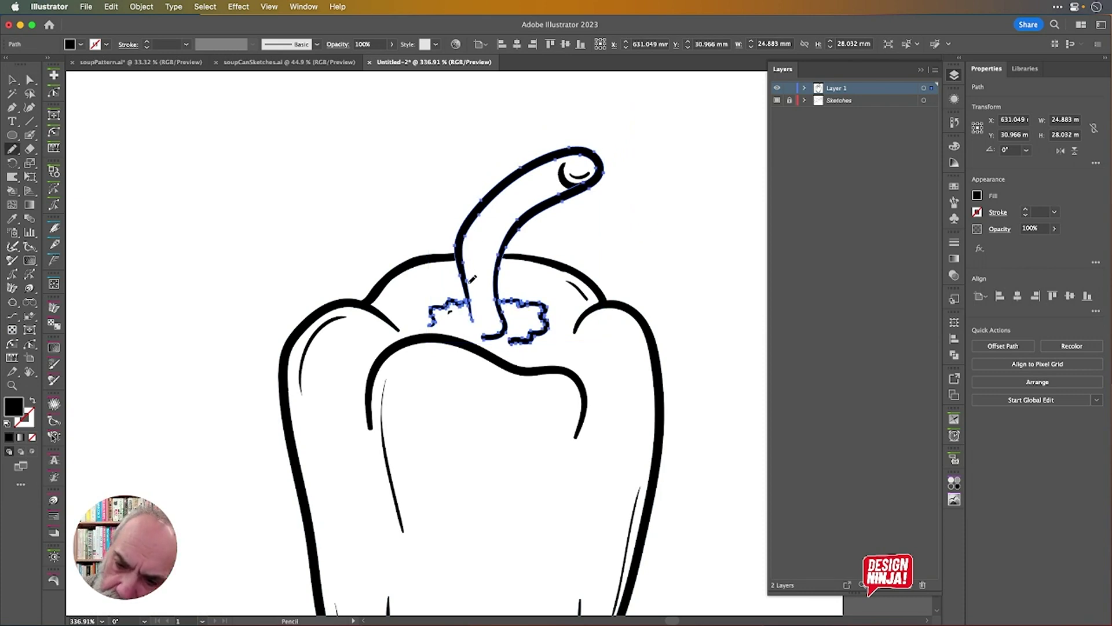
pyautogui.moveTo(469, 284)
pyautogui.mouseDown()
pyautogui.moveTo(475, 232)
pyautogui.moveTo(500, 196)
pyautogui.moveTo(582, 151)
pyautogui.mouseUp()
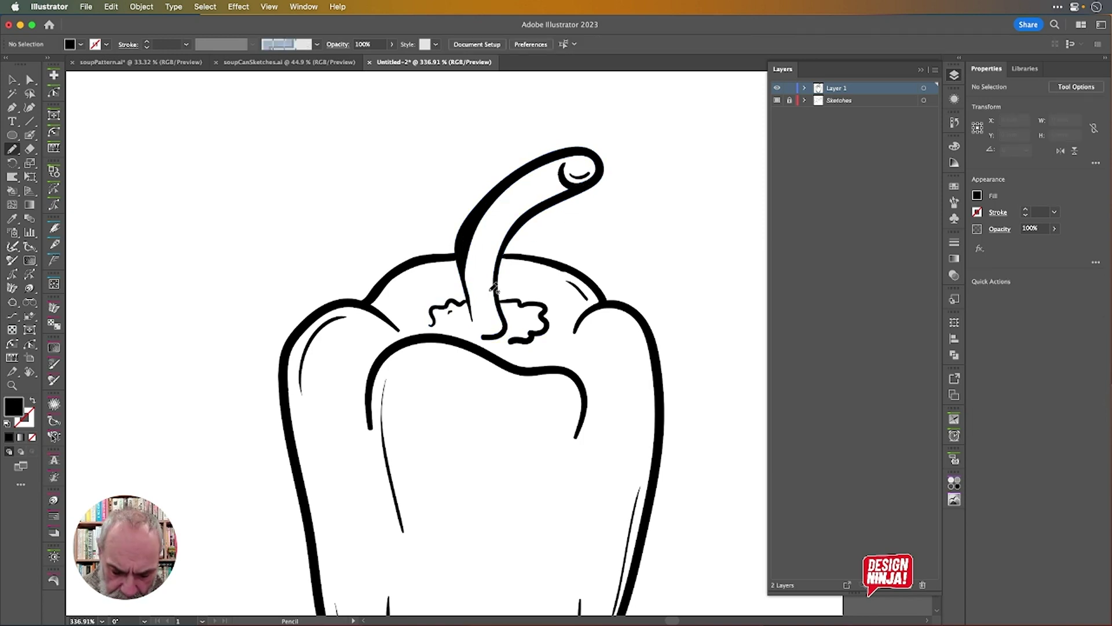
pyautogui.keyDown('super'); pyautogui.click(465, 244); pyautogui.keyUp('super')
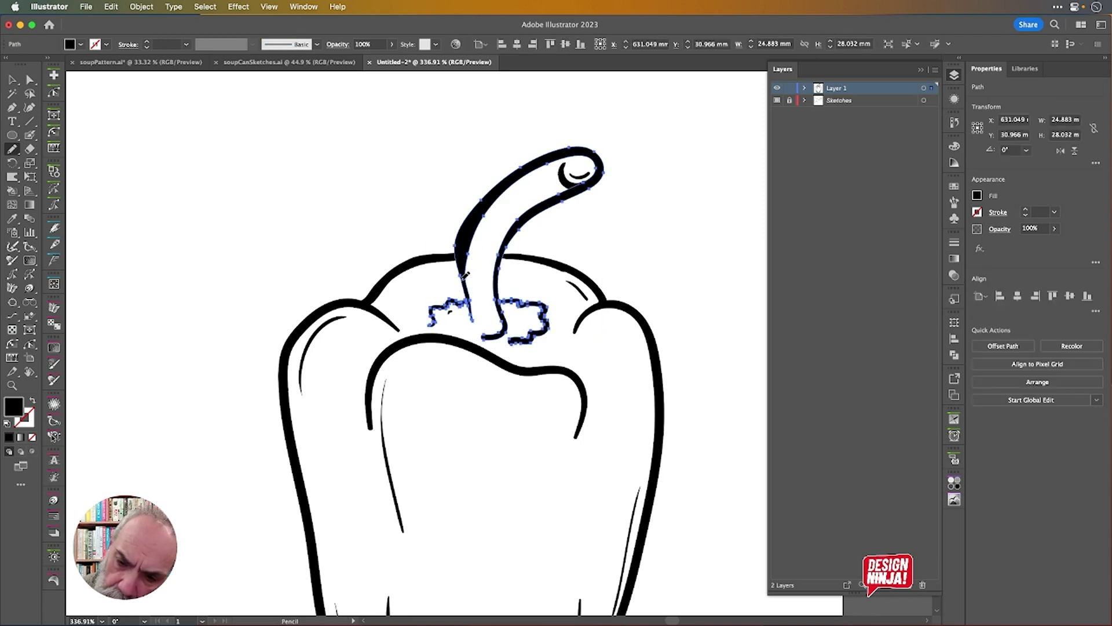
pyautogui.moveTo(463, 270)
pyautogui.mouseDown()
pyautogui.moveTo(481, 205)
pyautogui.moveTo(542, 154)
pyautogui.mouseUp()
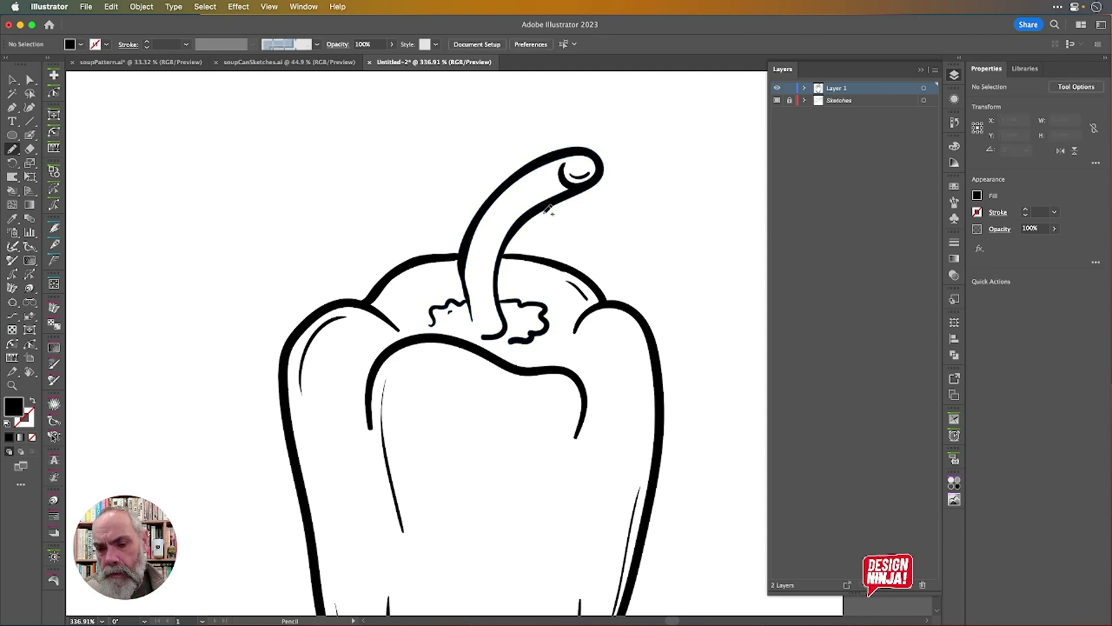
# Reshape the rounded end of the left back outline with the Pencil tool so it meets the stem cleanly.
pyautogui.scroll(5, 453, 269)
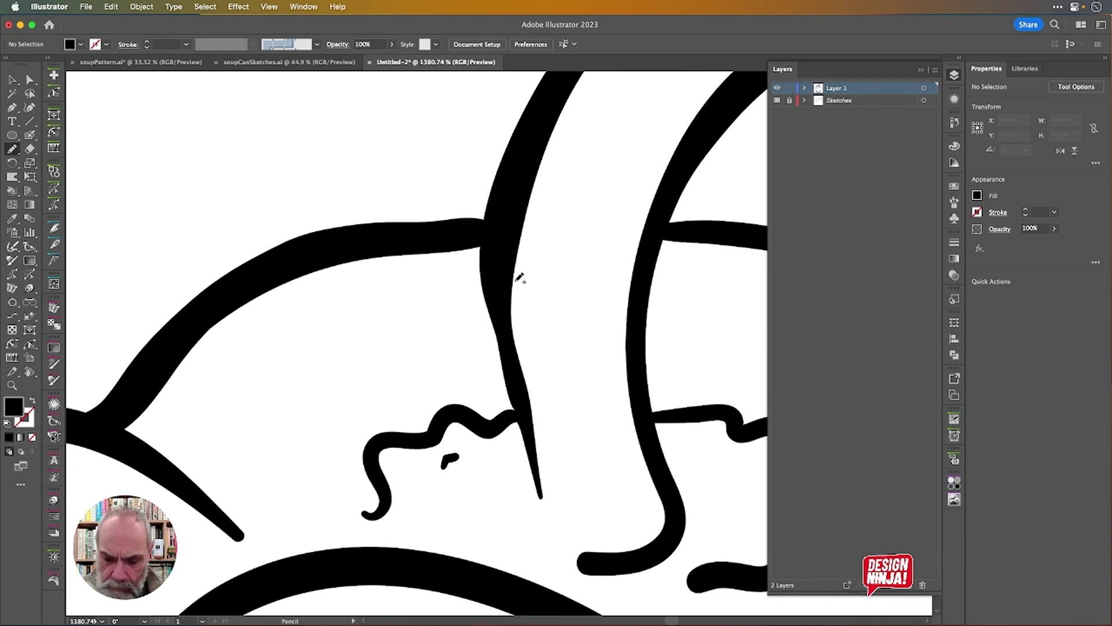
pyautogui.keyDown('super'); pyautogui.click(455, 239); pyautogui.keyUp('super')
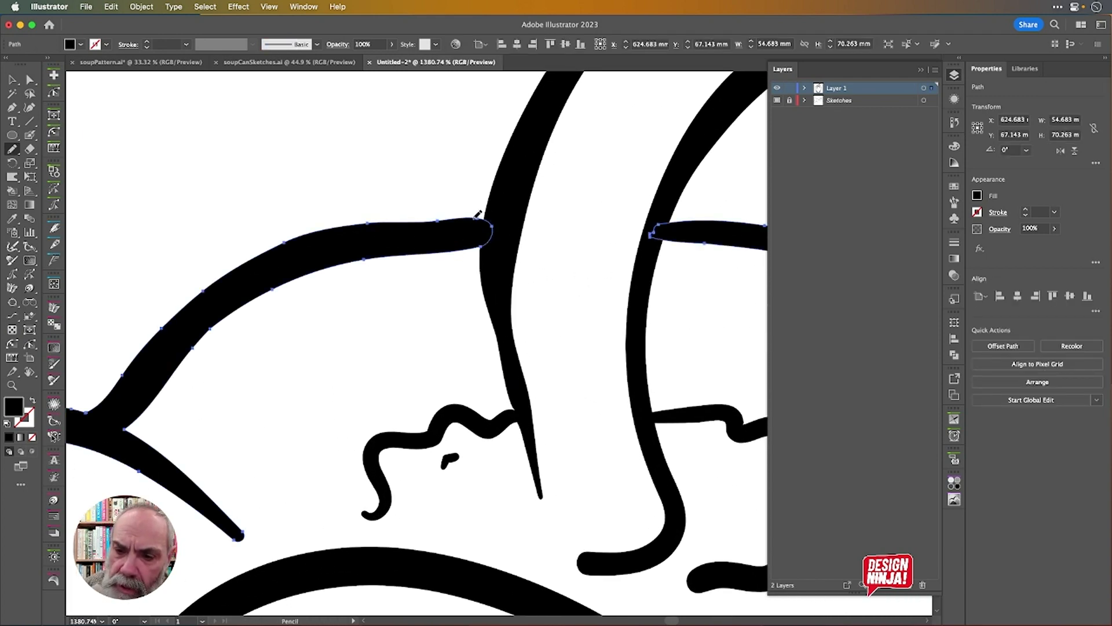
pyautogui.moveTo(440, 218)
pyautogui.mouseDown()
pyautogui.moveTo(496, 217)
pyautogui.moveTo(503, 226)
pyautogui.moveTo(487, 265)
pyautogui.mouseUp()
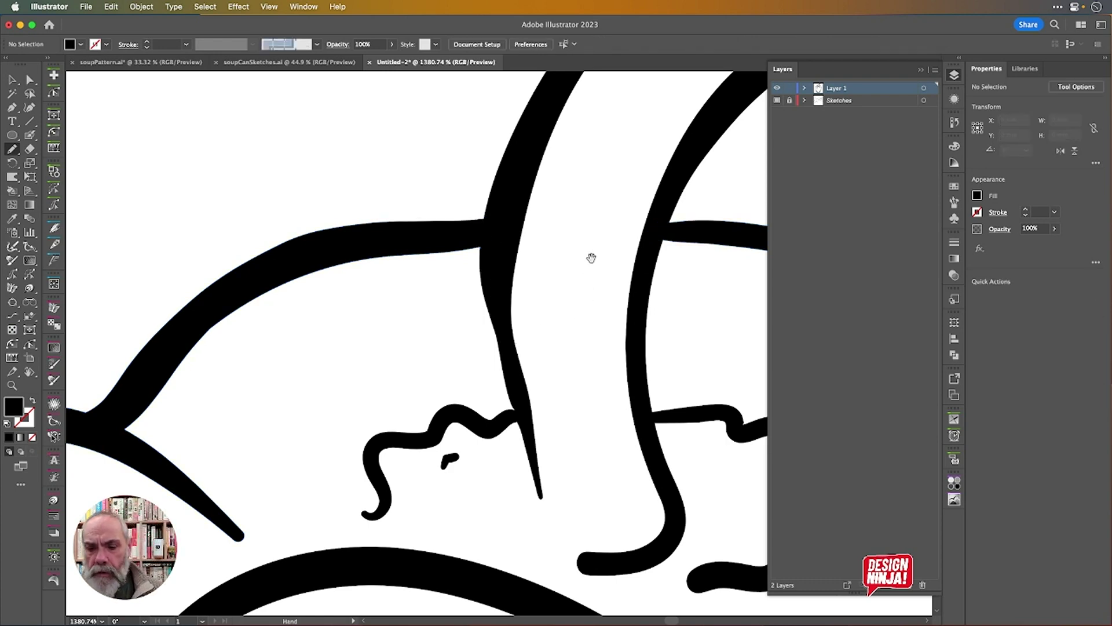
# Smooth both edges of the stem's lower left line with the Pencil tool where it bends below the back outline.
pyautogui.moveTo(591, 253)
pyautogui.mouseDown()
pyautogui.moveTo(521, 342)
pyautogui.moveTo(454, 338)
pyautogui.moveTo(447, 311)
pyautogui.mouseUp()
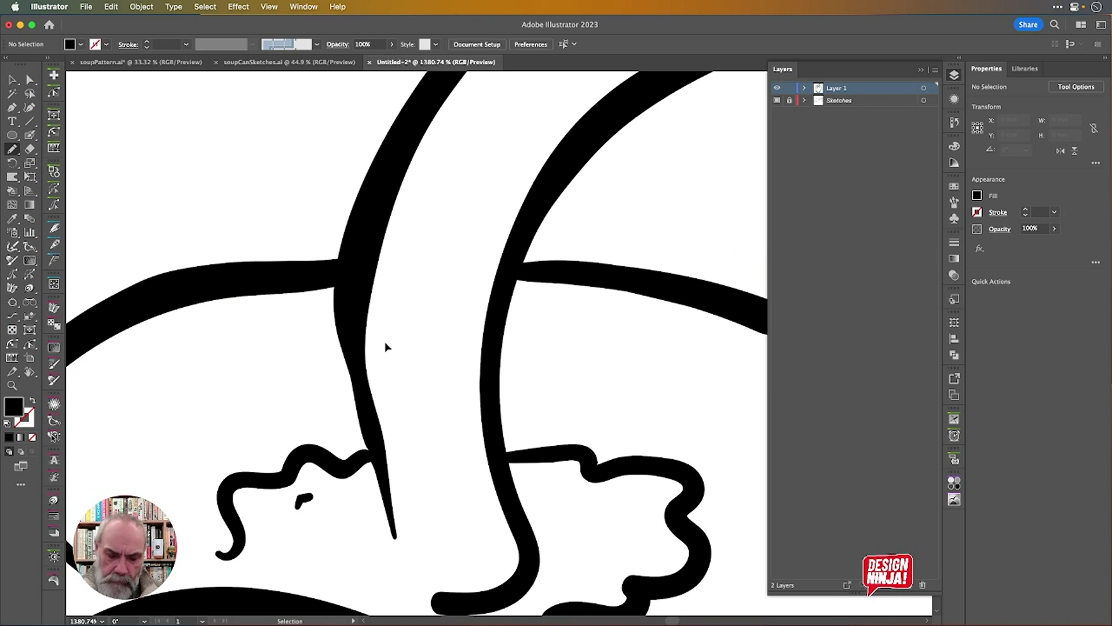
pyautogui.keyDown('super'); pyautogui.click(357, 331); pyautogui.keyUp('super')
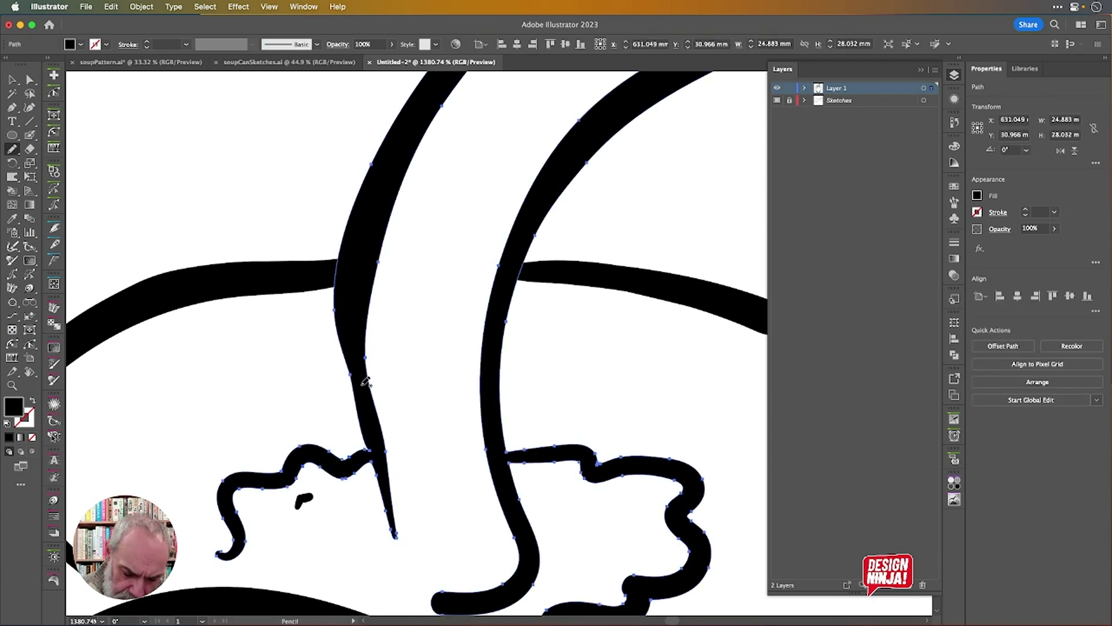
pyautogui.moveTo(346, 349); pyautogui.dragTo(353, 398)
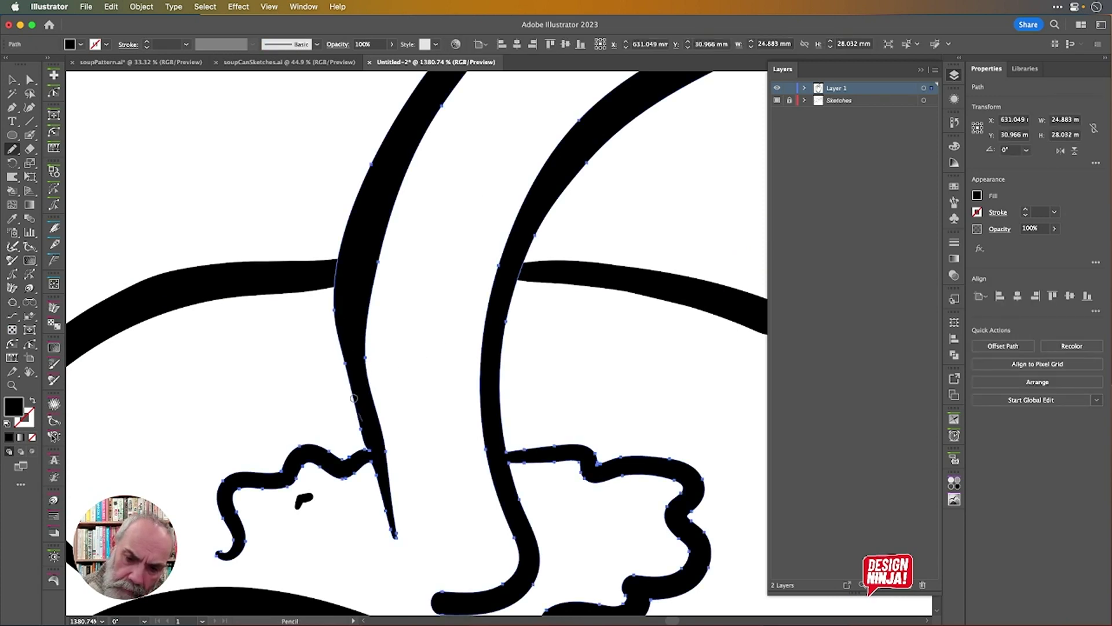
pyautogui.moveTo(337, 308); pyautogui.dragTo(353, 396)
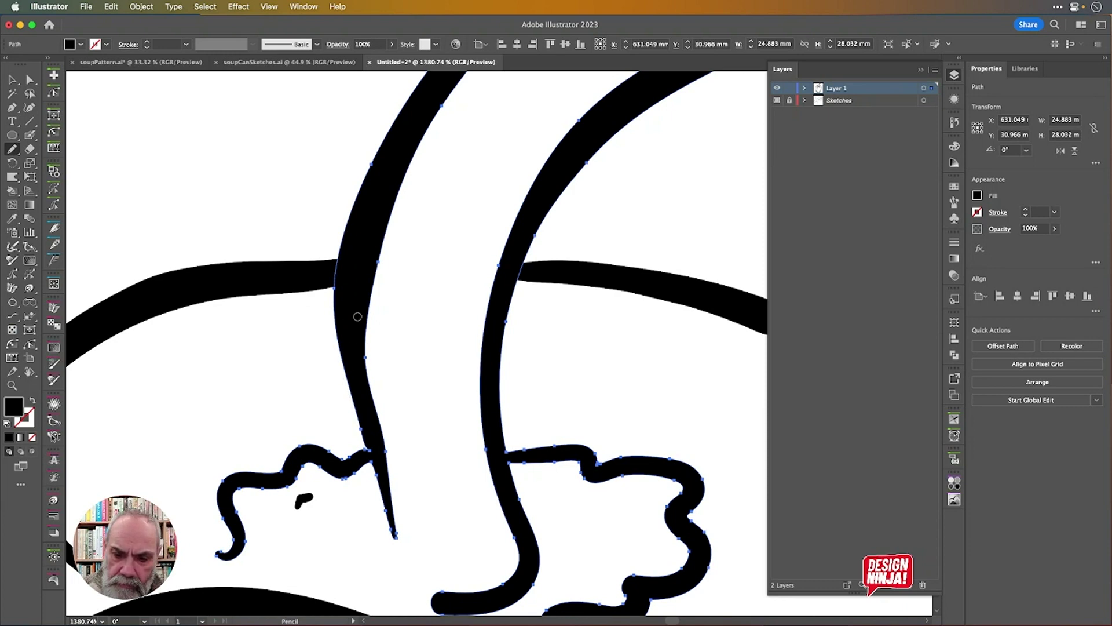
pyautogui.moveTo(365, 352); pyautogui.dragTo(395, 244)
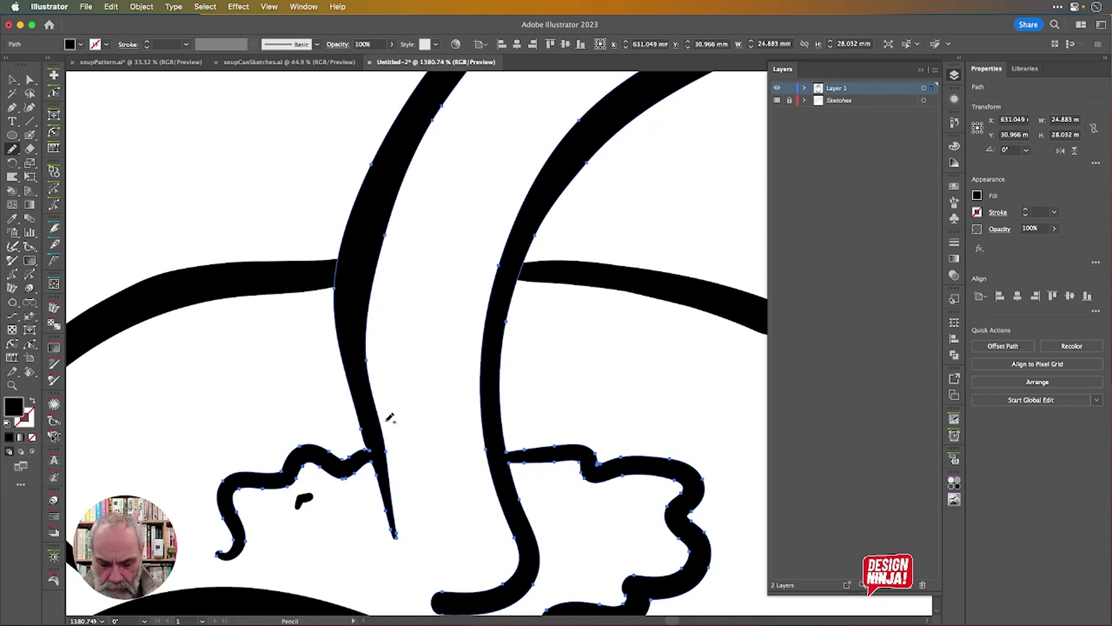
# Redraw the inner edge of the stem's left line with the Pencil tool, from the bend upwards, to thin and even out the line.
pyautogui.scroll(4, 389, 417)
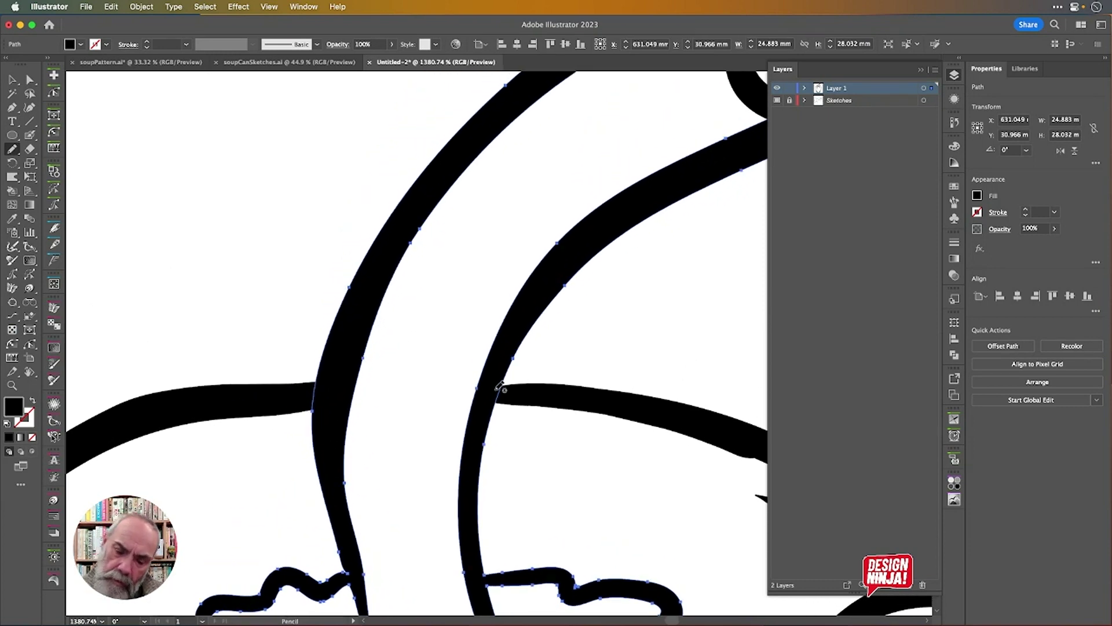
pyautogui.moveTo(348, 481)
pyautogui.mouseDown()
pyautogui.moveTo(344, 392)
pyautogui.moveTo(381, 293)
pyautogui.moveTo(429, 213)
pyautogui.moveTo(510, 131)
pyautogui.mouseUp()
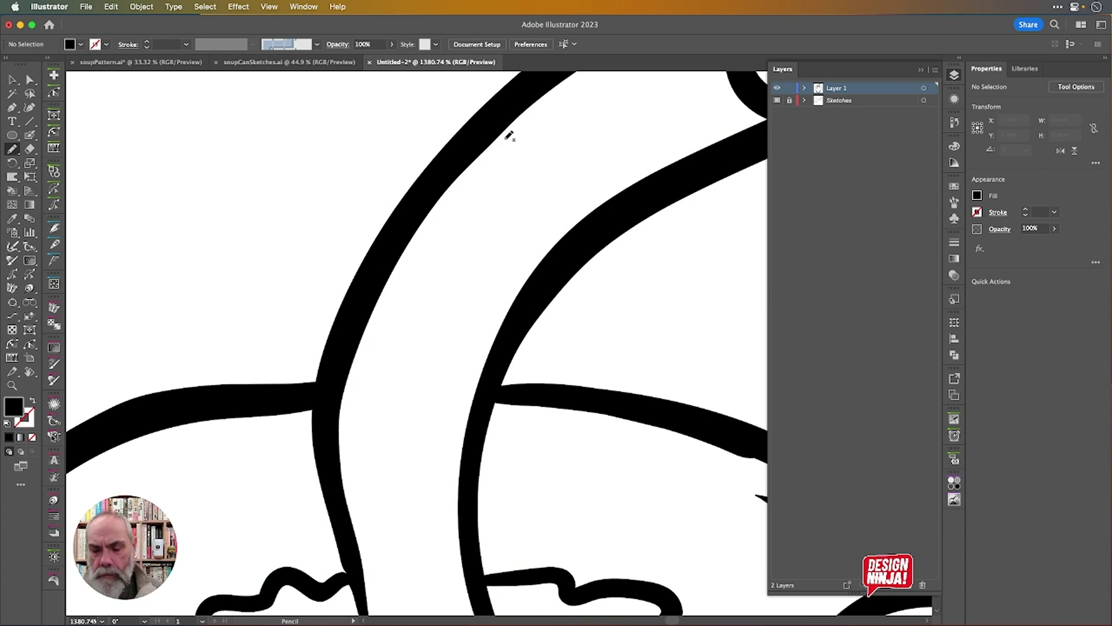
pyautogui.press('super+minus')
pyautogui.press('super+minus')
pyautogui.press('super+minus')
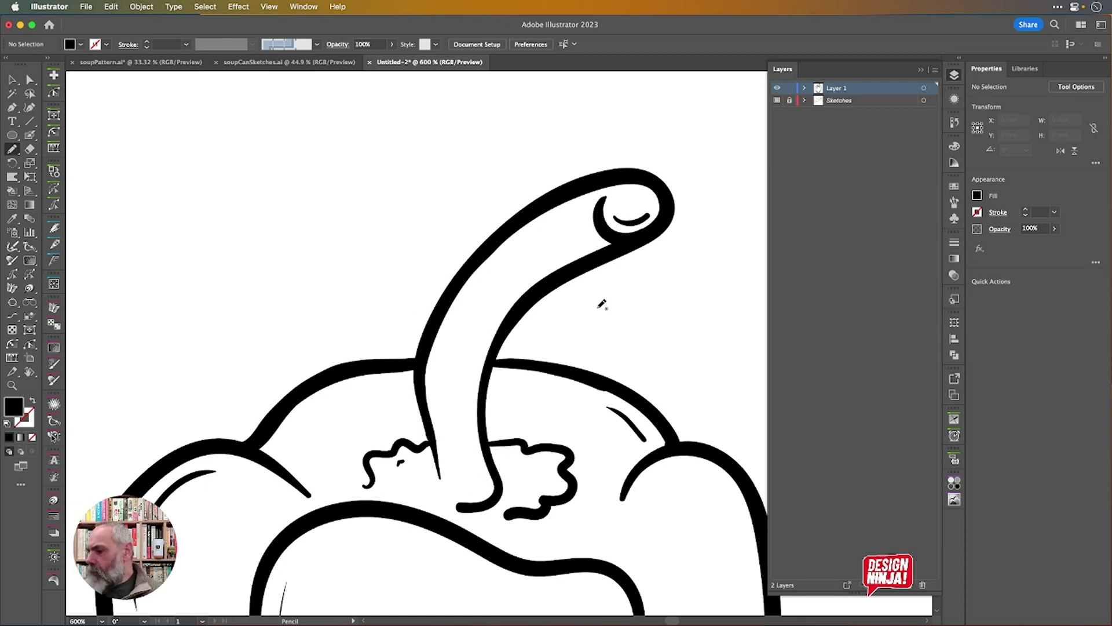
pyautogui.scroll(-3, 596, 318)
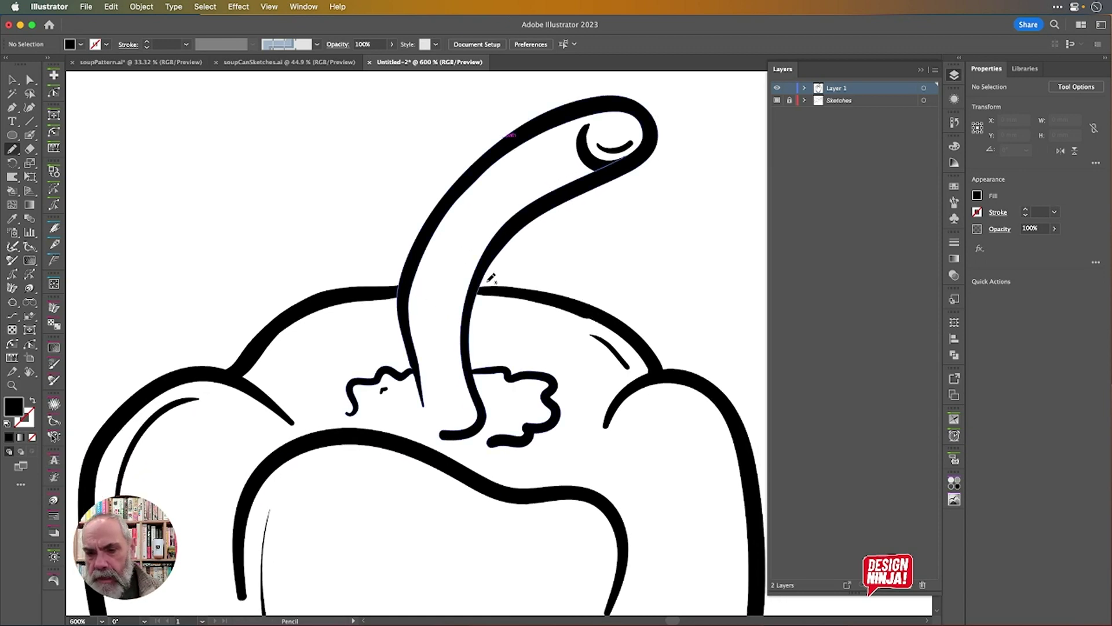
pyautogui.scroll(-5, 571, 217)
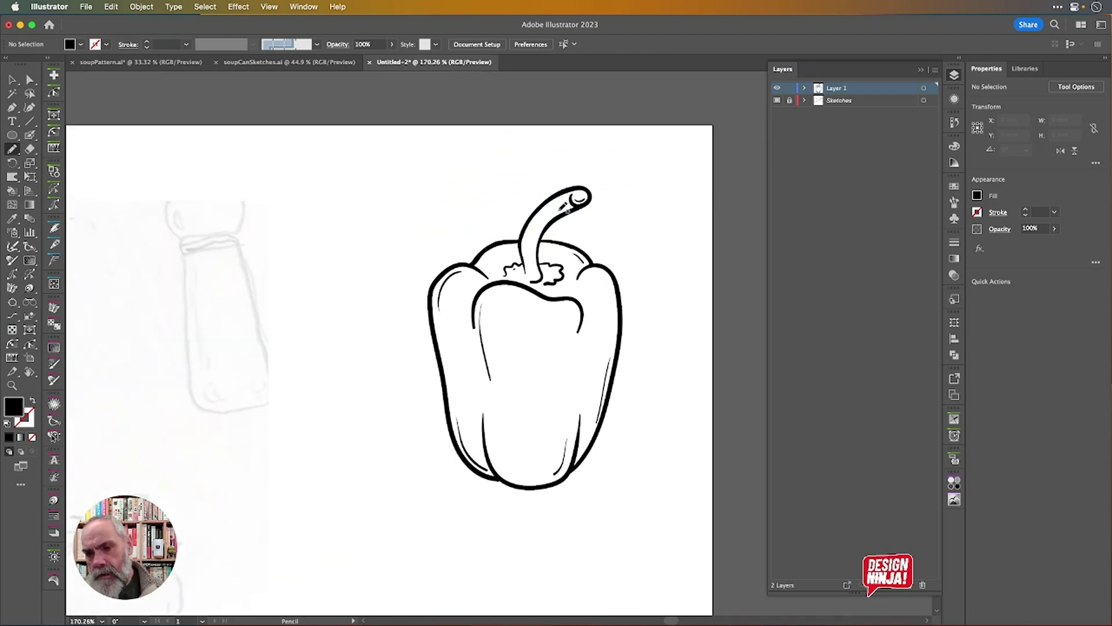
pyautogui.scroll(4, 582, 206)
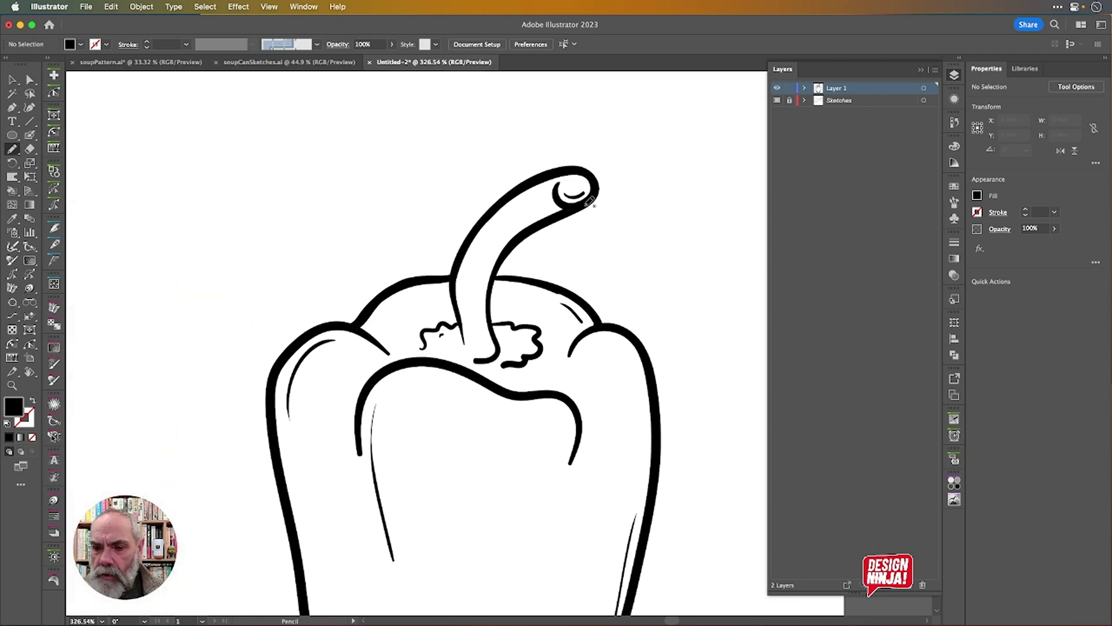
# Pick the stem outline's inner edge with the Reform tool and shorten the affected section to end above the leafy base.
pyautogui.scroll(3, 549, 239)
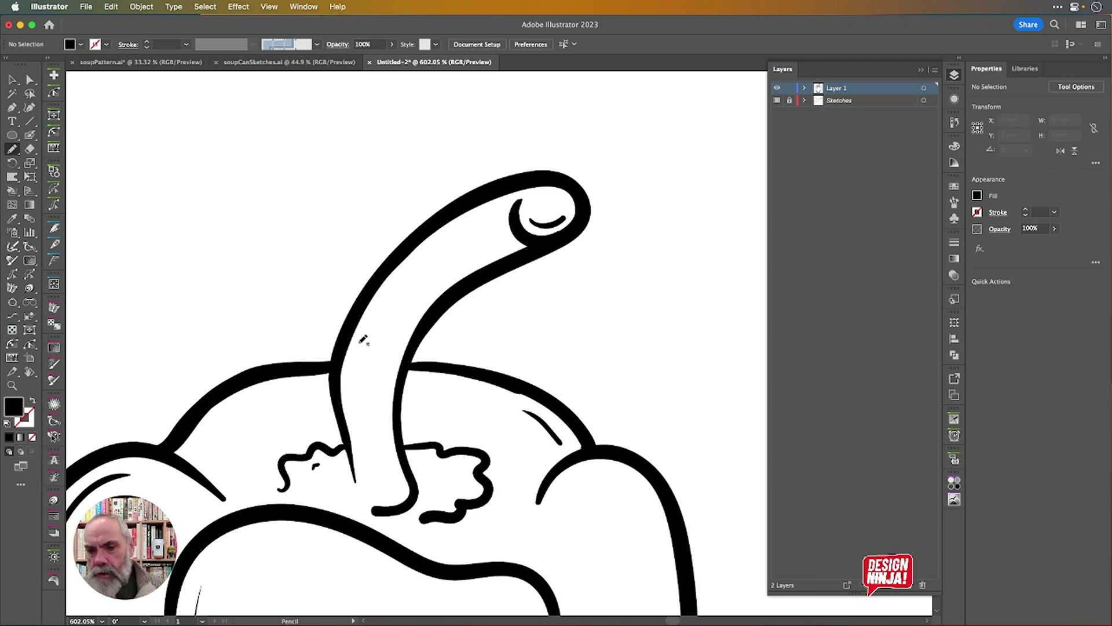
pyautogui.doubleClick(54, 204)
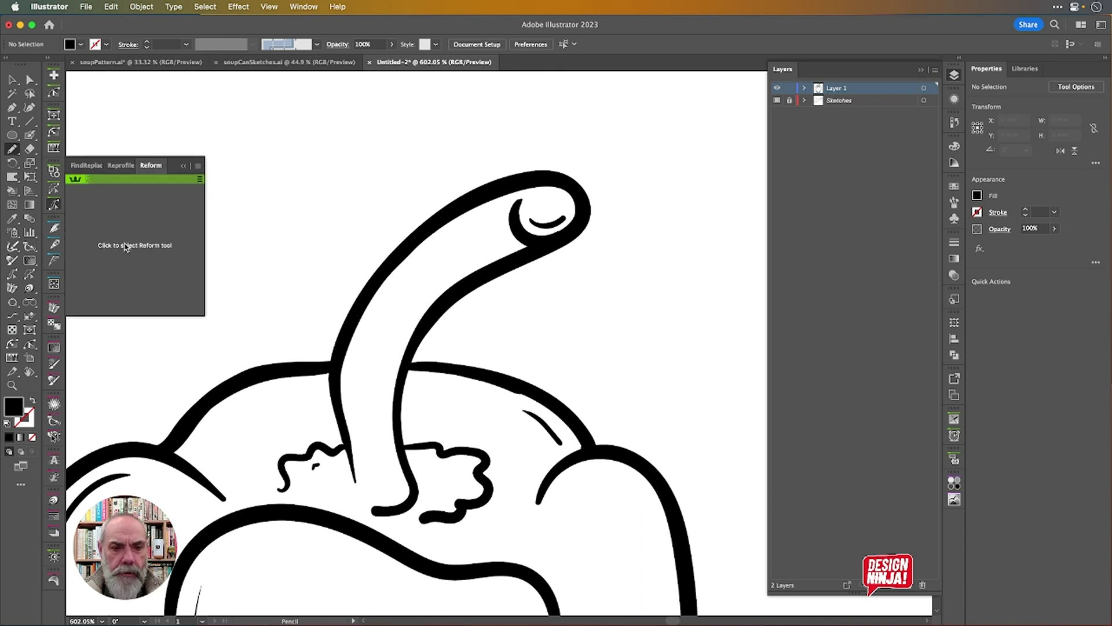
pyautogui.click(125, 246)
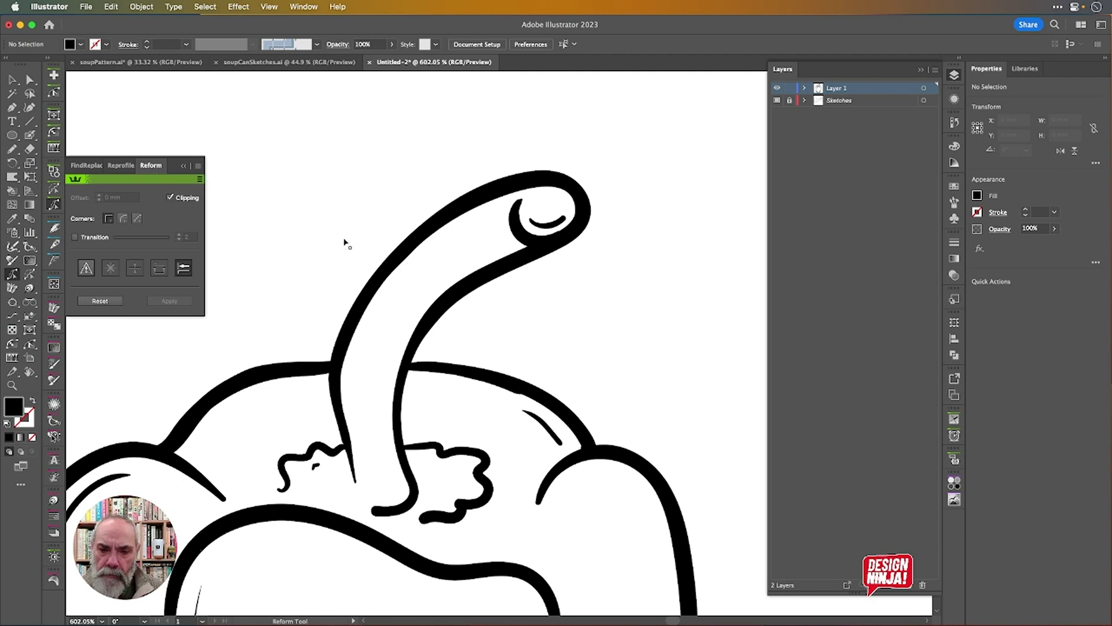
pyautogui.click(408, 262)
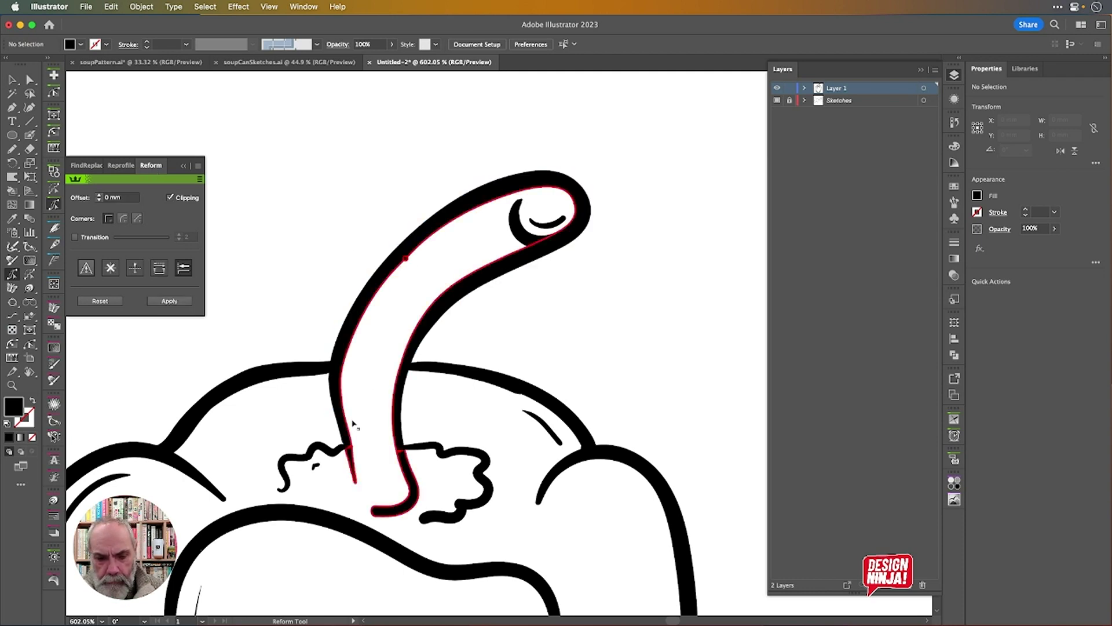
pyautogui.moveTo(350, 449)
pyautogui.mouseDown()
pyautogui.moveTo(358, 483)
pyautogui.moveTo(362, 455)
pyautogui.mouseUp()
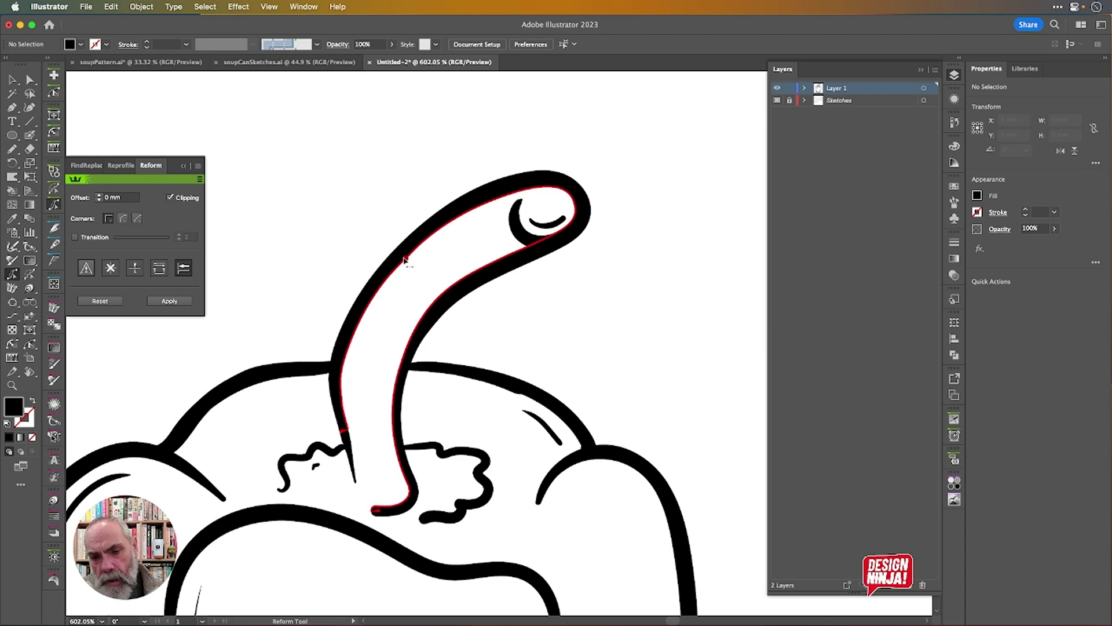
# Thin the stem outline by offsetting its inner edge outwards along both sides and around the tip, finishing at 0.78 mm, and apply.
pyautogui.moveTo(405, 259); pyautogui.dragTo(402, 253)
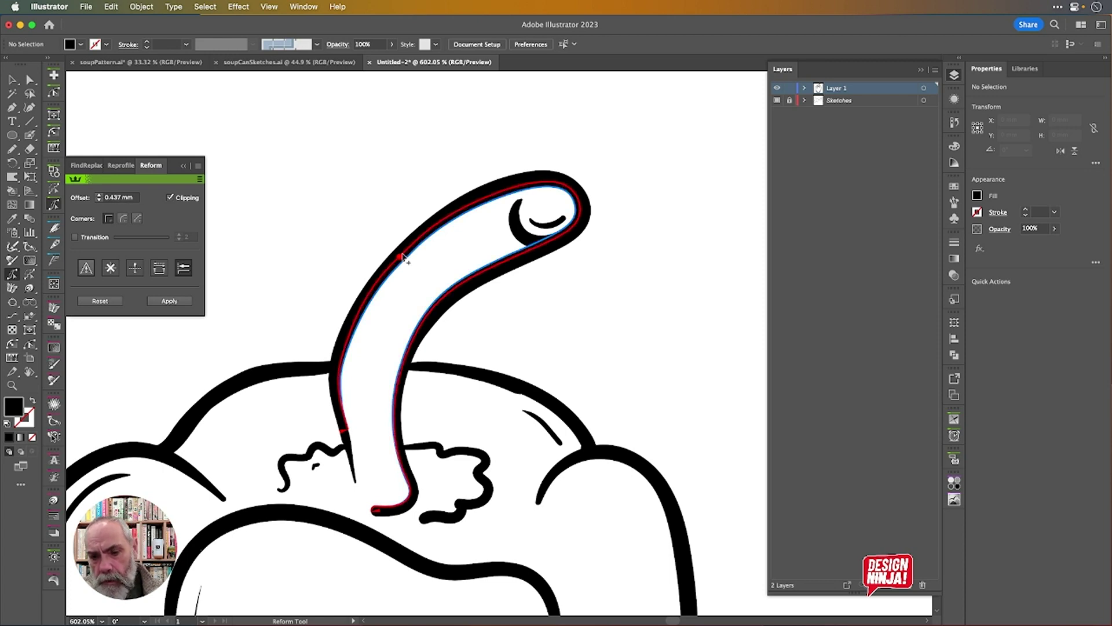
pyautogui.click(439, 298)
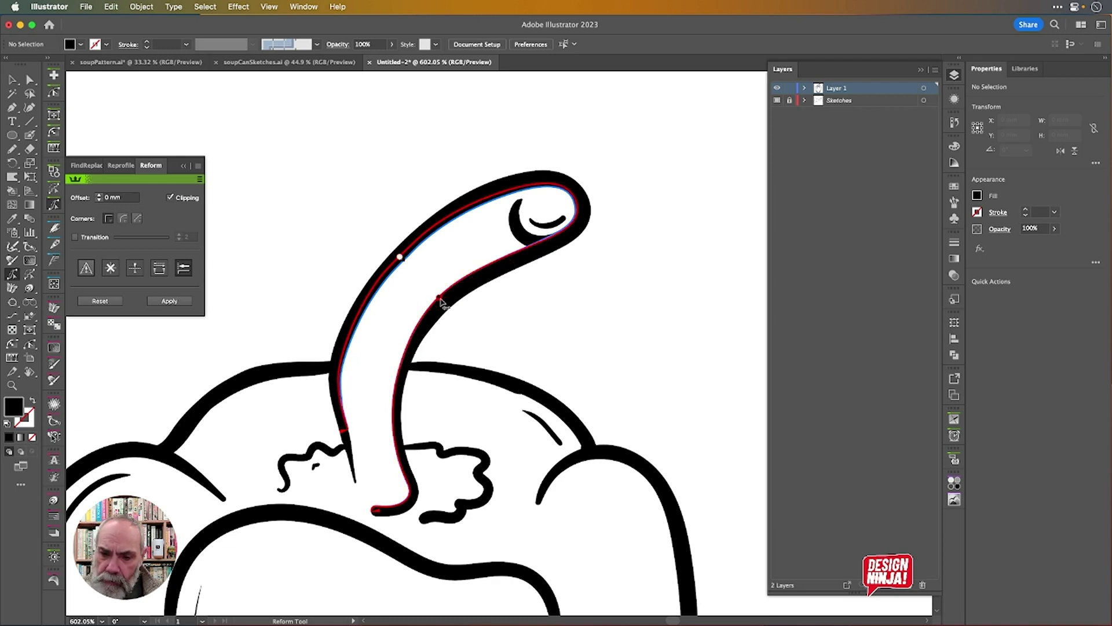
pyautogui.moveTo(439, 299); pyautogui.dragTo(441, 303)
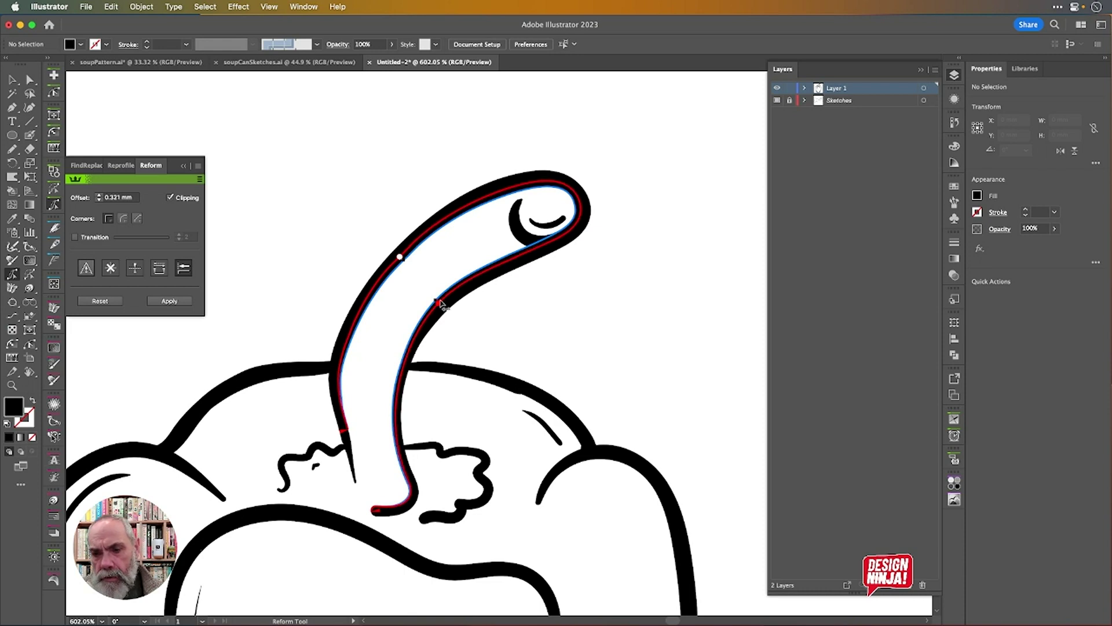
pyautogui.click(570, 189)
pyautogui.moveTo(569, 190); pyautogui.dragTo(571, 185)
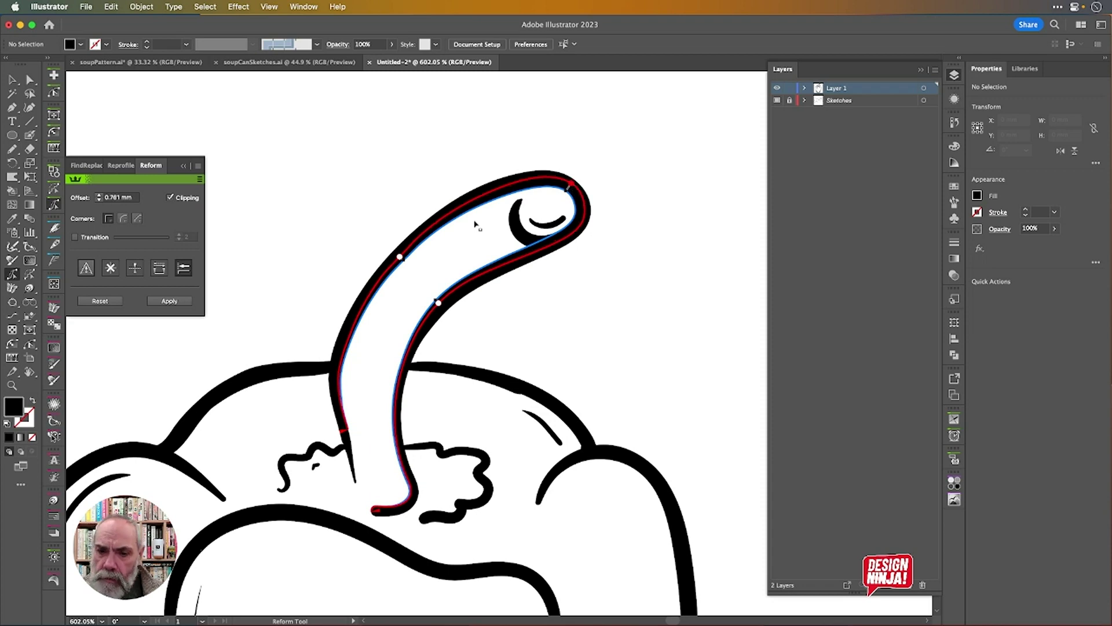
pyautogui.moveTo(400, 256); pyautogui.dragTo(477, 197)
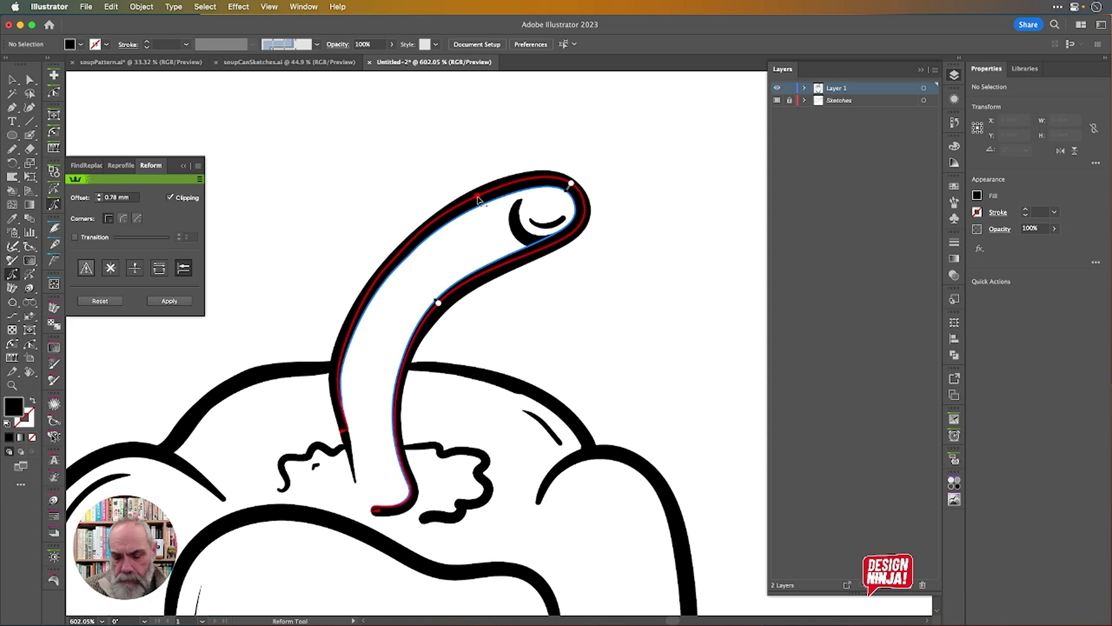
pyautogui.press('Return')
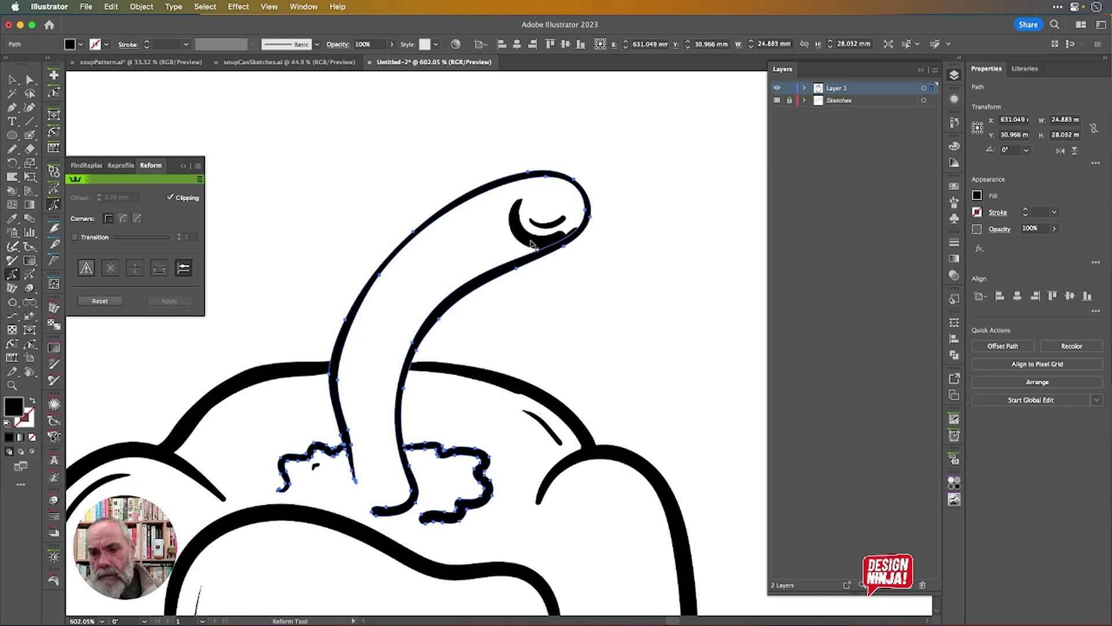
# Try to thin the crescent inside the stem tip by offsetting its inner edge 0.502 mm with the Reform tool.
pyautogui.press('v')
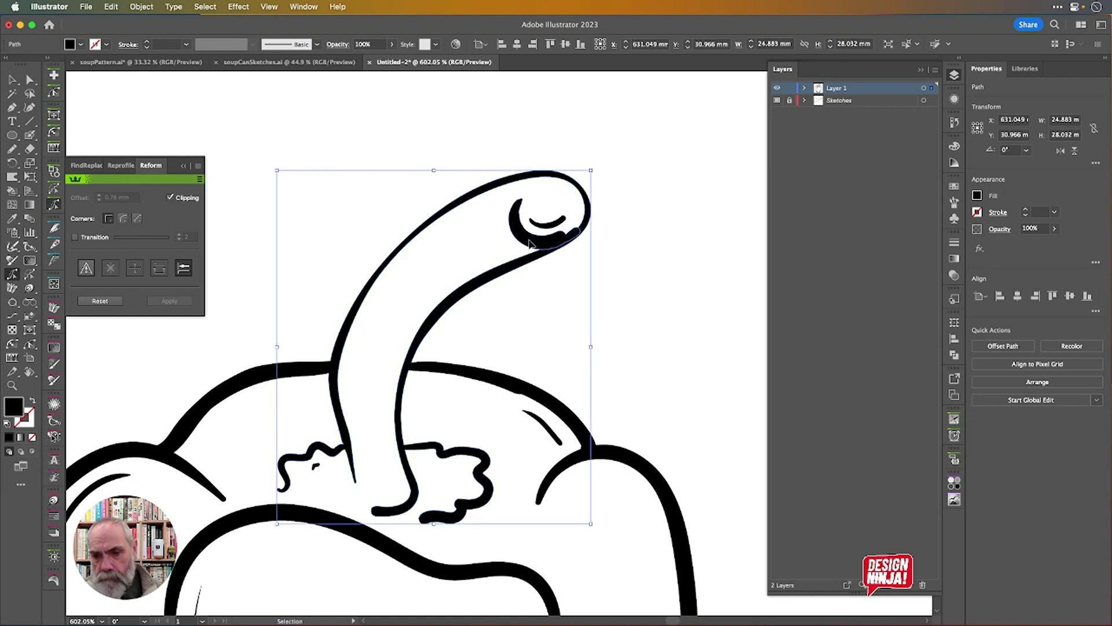
pyautogui.click(525, 231)
pyautogui.click(529, 236)
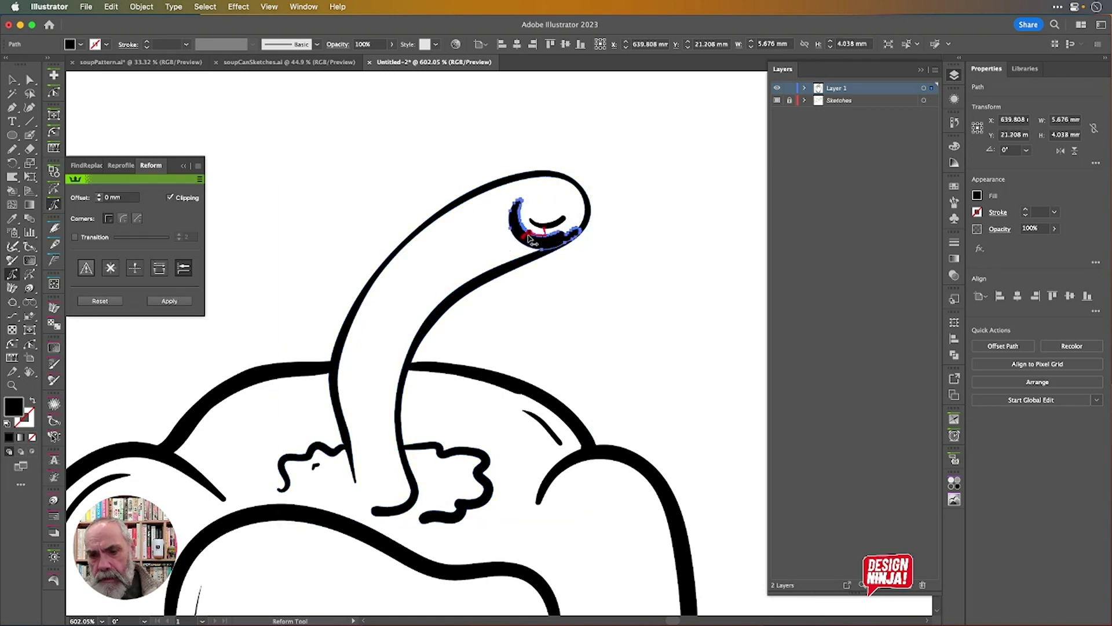
pyautogui.moveTo(526, 235); pyautogui.dragTo(518, 195)
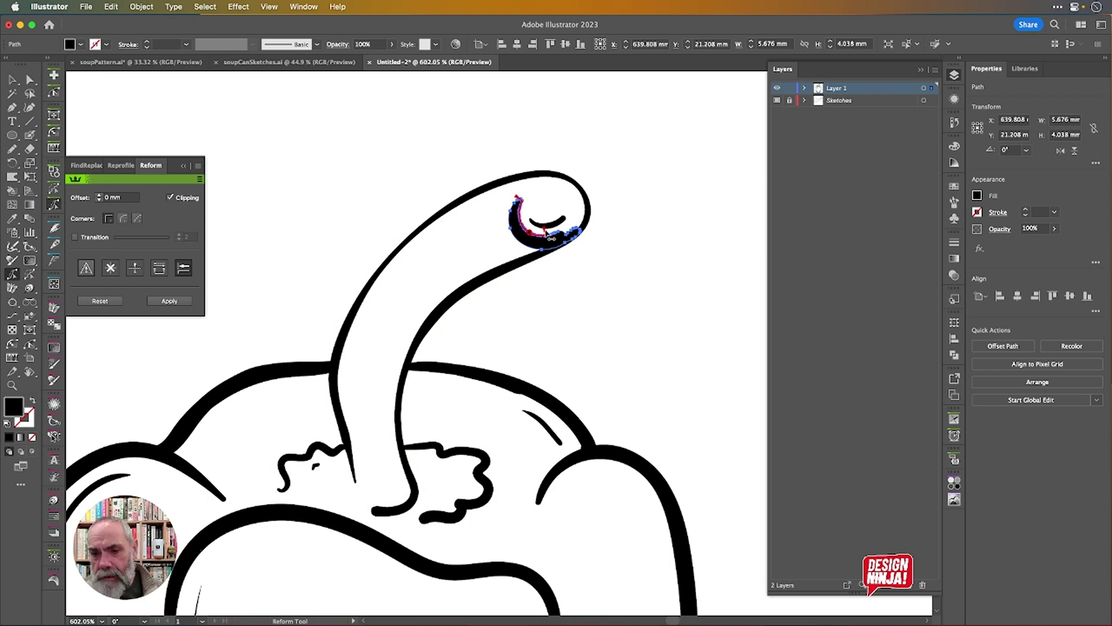
pyautogui.moveTo(545, 230)
pyautogui.mouseDown()
pyautogui.moveTo(572, 232)
pyautogui.moveTo(514, 240)
pyautogui.mouseUp()
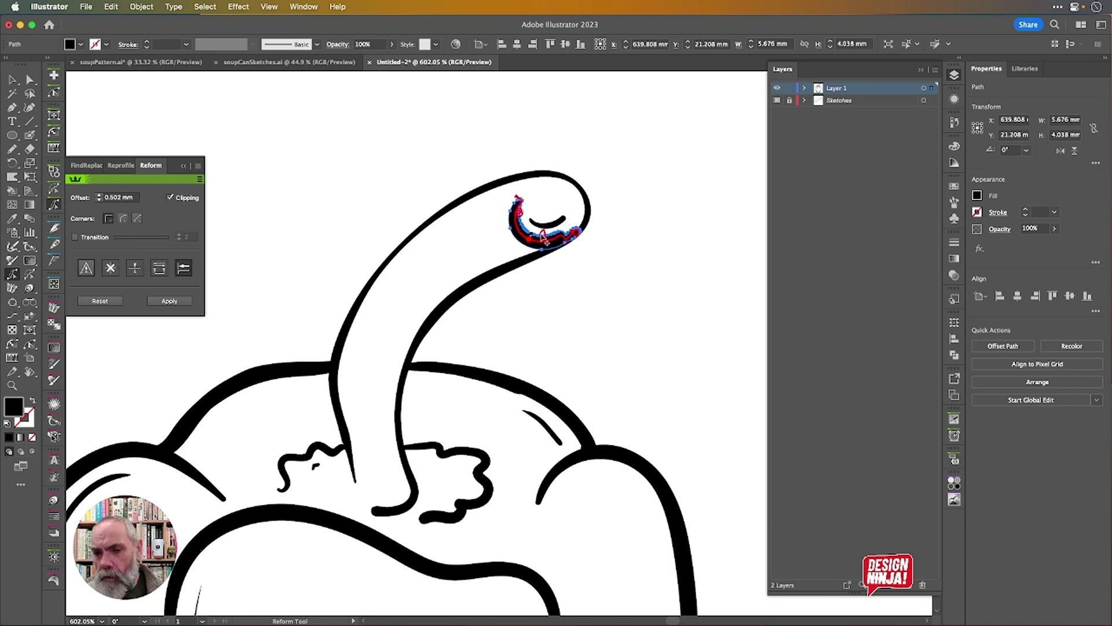
pyautogui.scroll(1, 542, 239)
pyautogui.scroll(2, 543, 239)
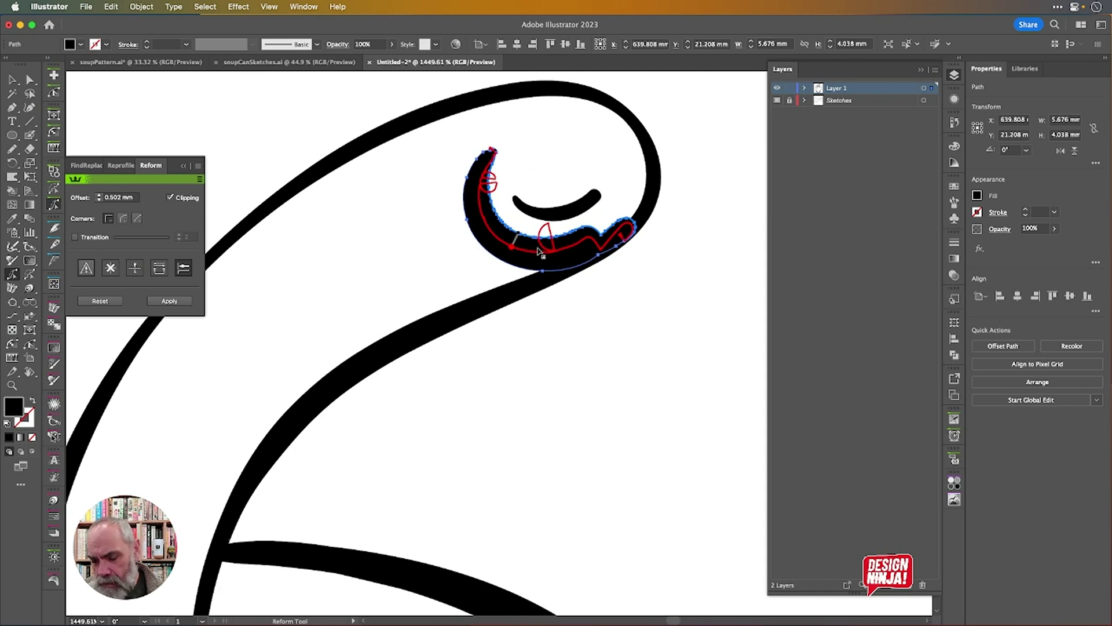
pyautogui.press('v')
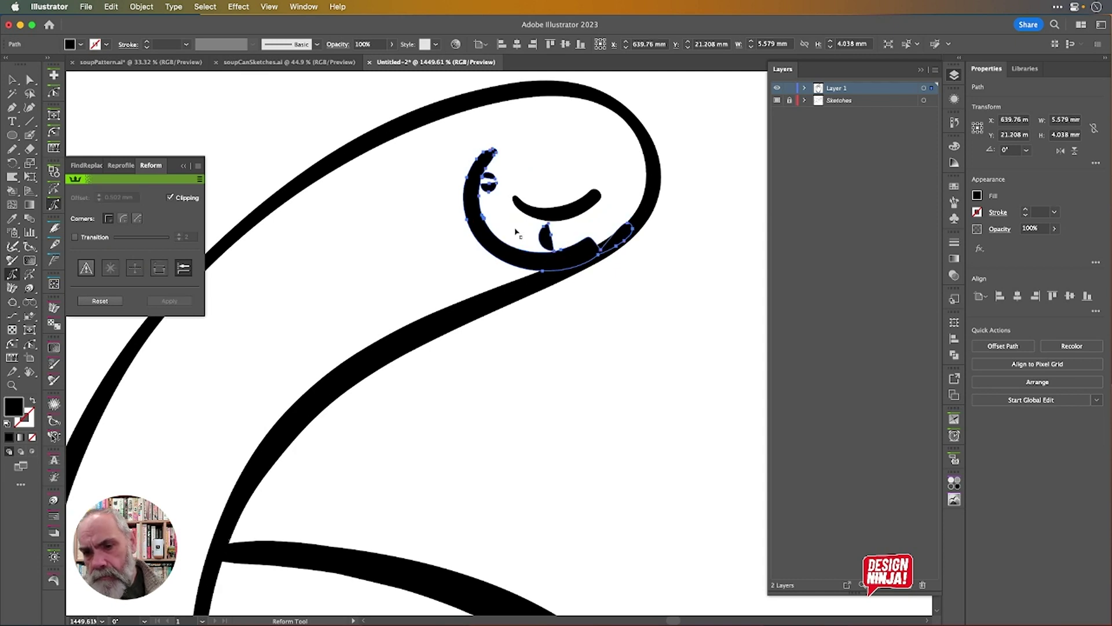
pyautogui.click(729, 219)
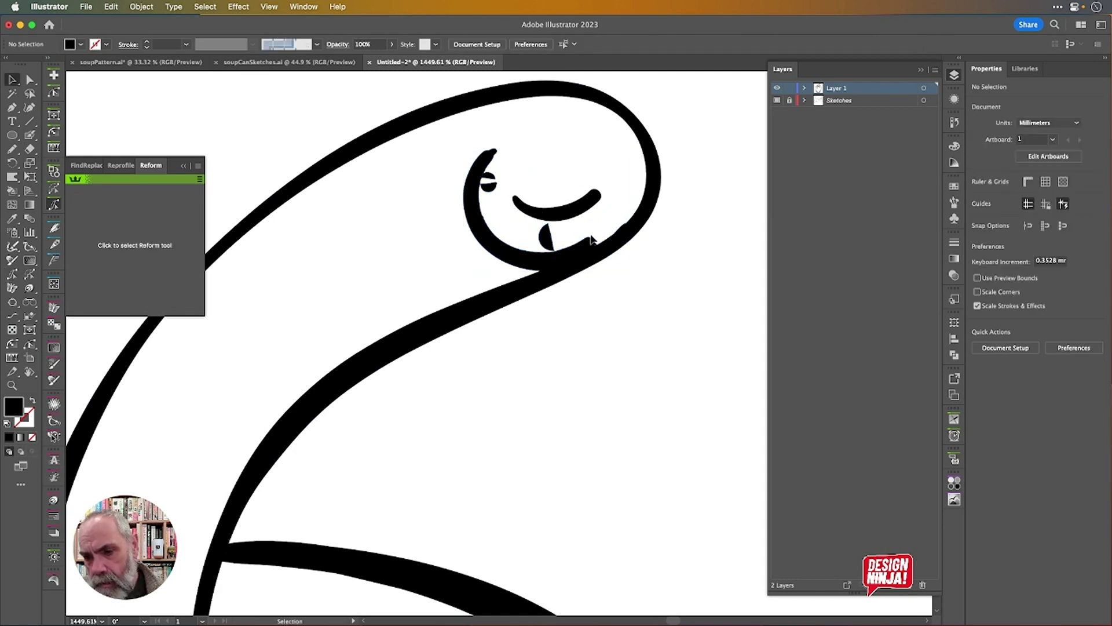
# Isolate the crescent to inspect its stray fragments, and undo the Reform offset.
pyautogui.click(555, 242)
pyautogui.doubleClick(557, 243)
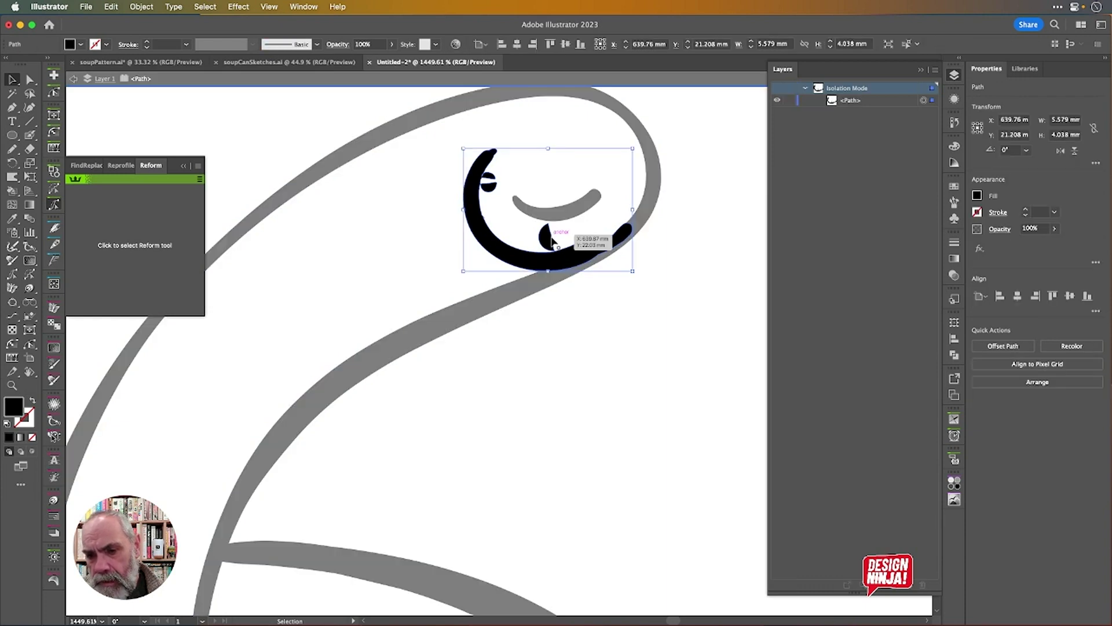
pyautogui.click(556, 239)
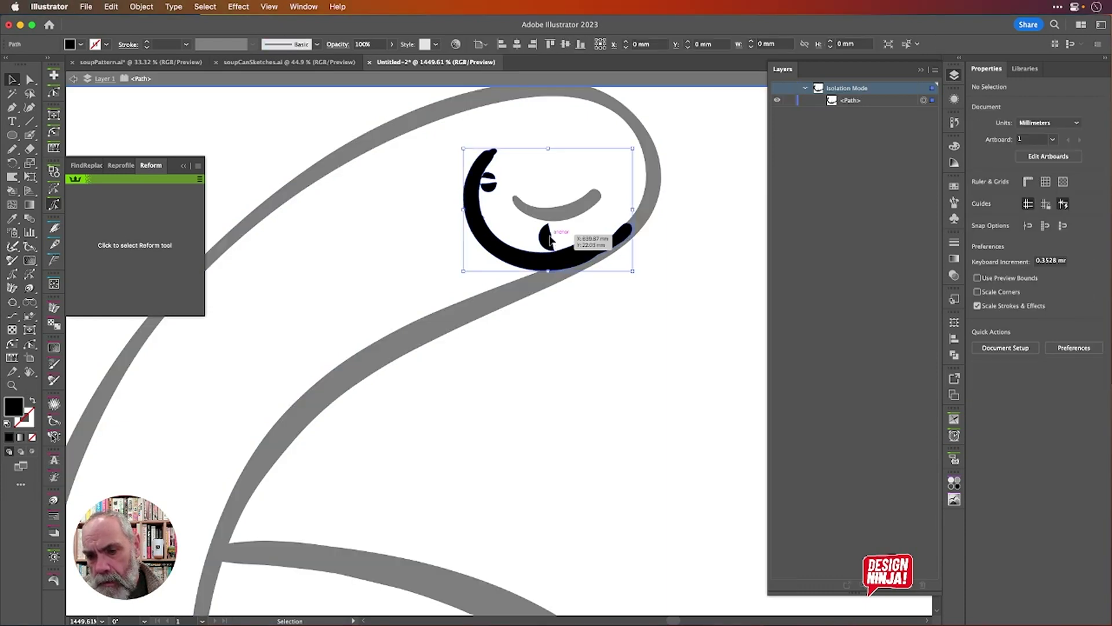
pyautogui.scroll(5, 549, 227)
pyautogui.scroll(-2, 551, 225)
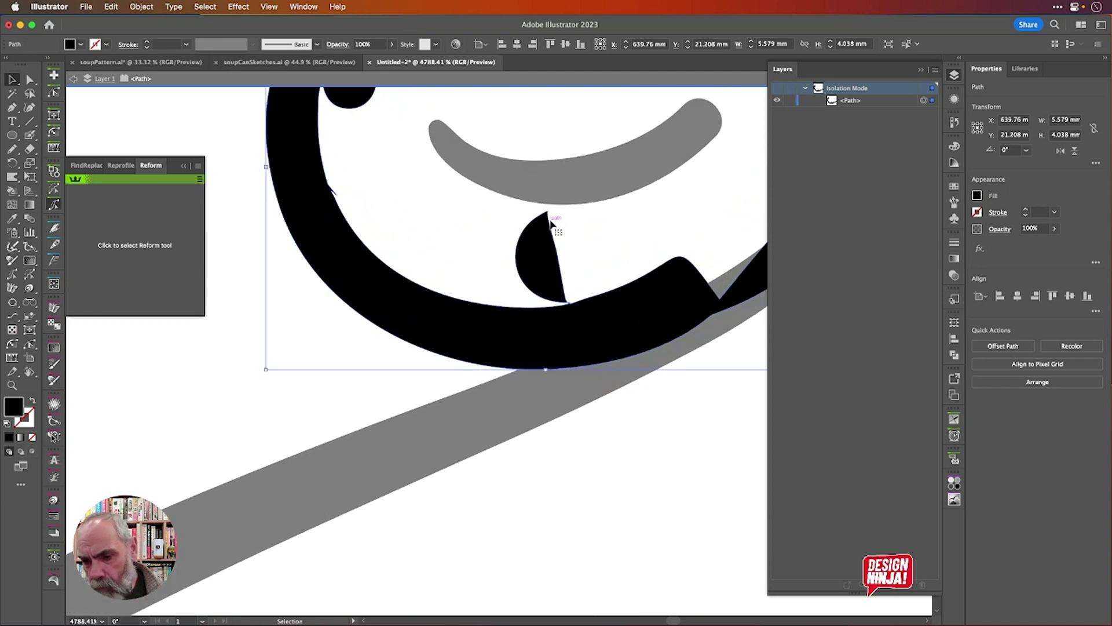
pyautogui.scroll(-2, 554, 283)
pyautogui.scroll(-2, 555, 282)
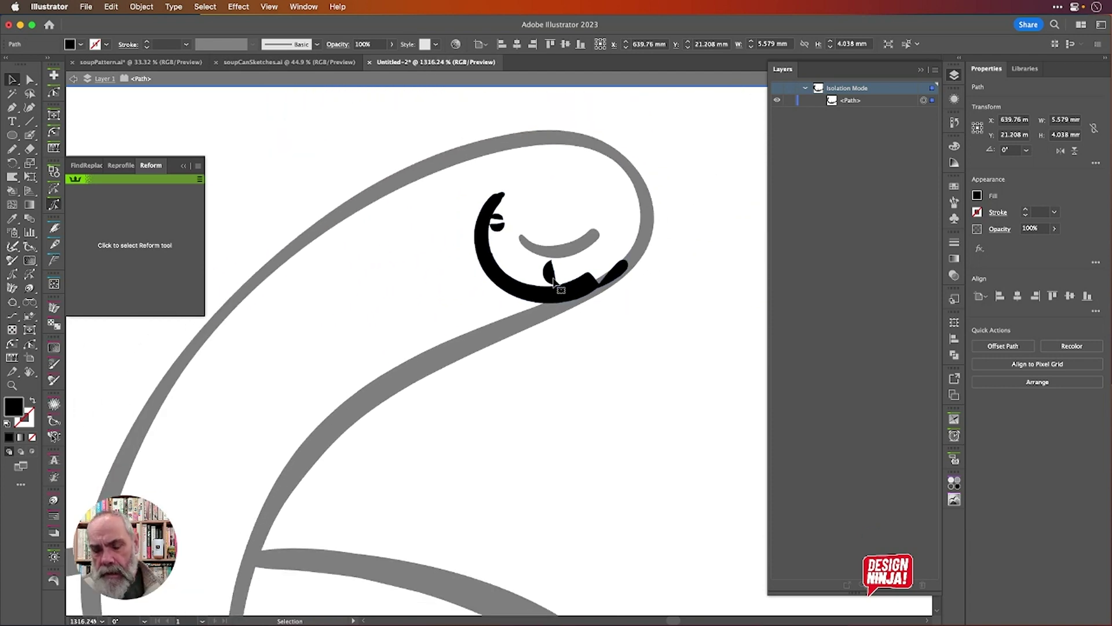
pyautogui.press('Escape')
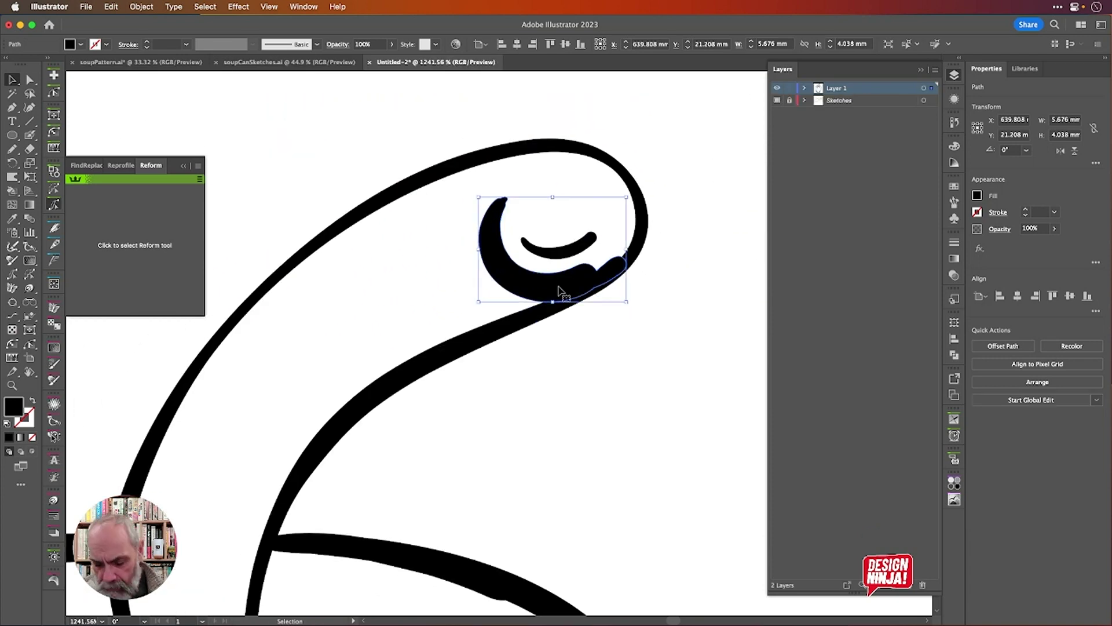
# Redraw the crescent's bumpy inner edge with the Pencil tool as one smooth curve running into the stem outline.
pyautogui.press('n')
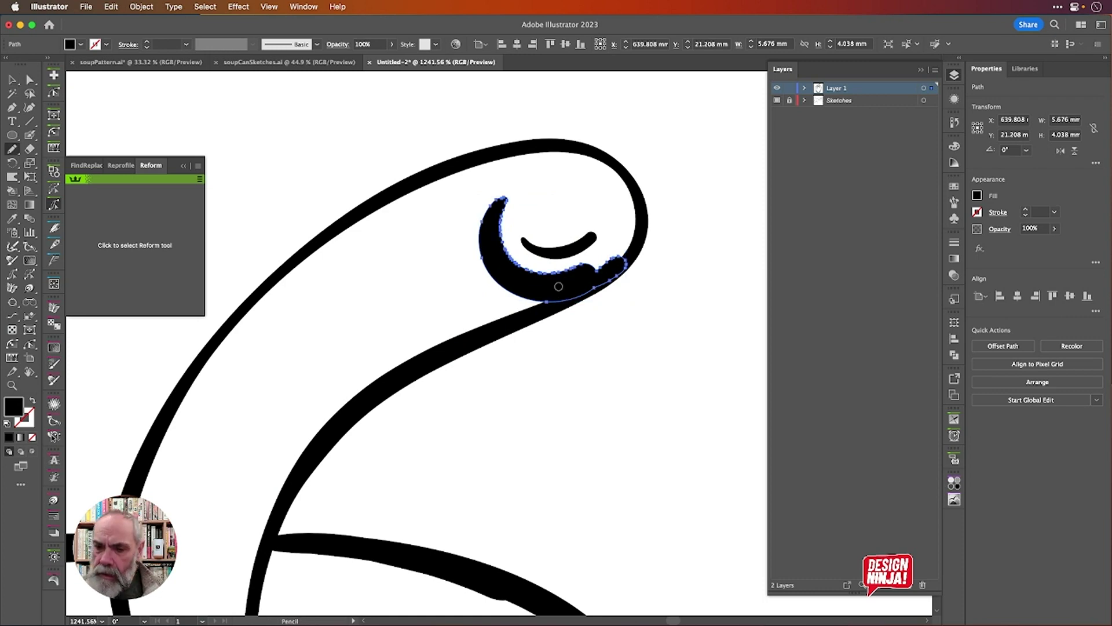
pyautogui.moveTo(501, 209); pyautogui.dragTo(570, 272)
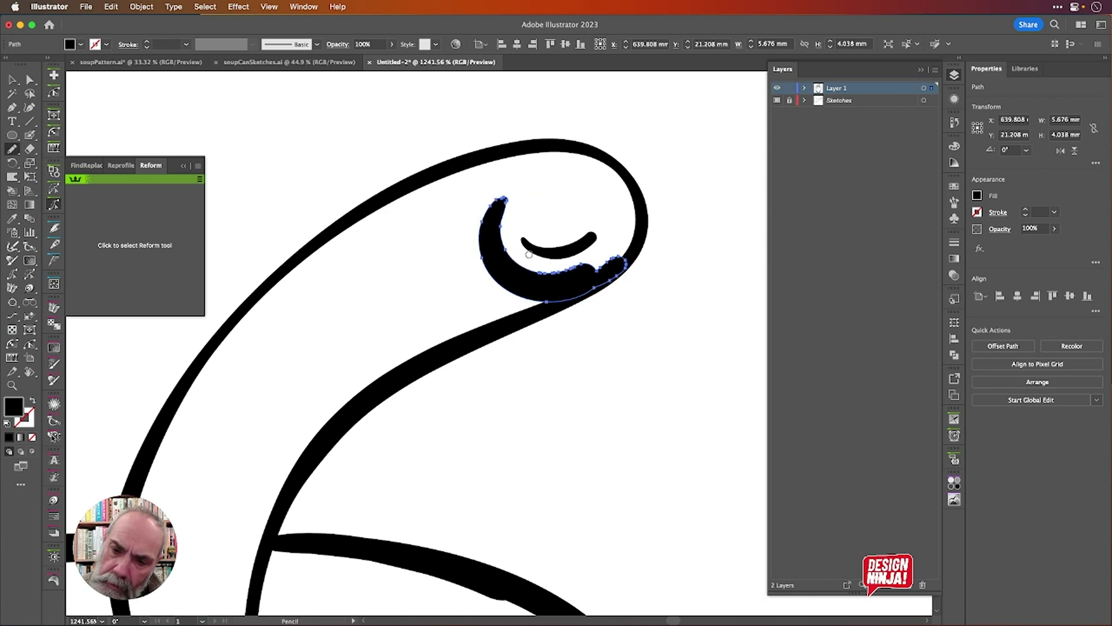
pyautogui.moveTo(502, 248)
pyautogui.mouseDown()
pyautogui.moveTo(573, 278)
pyautogui.moveTo(546, 276)
pyautogui.moveTo(611, 263)
pyautogui.mouseUp()
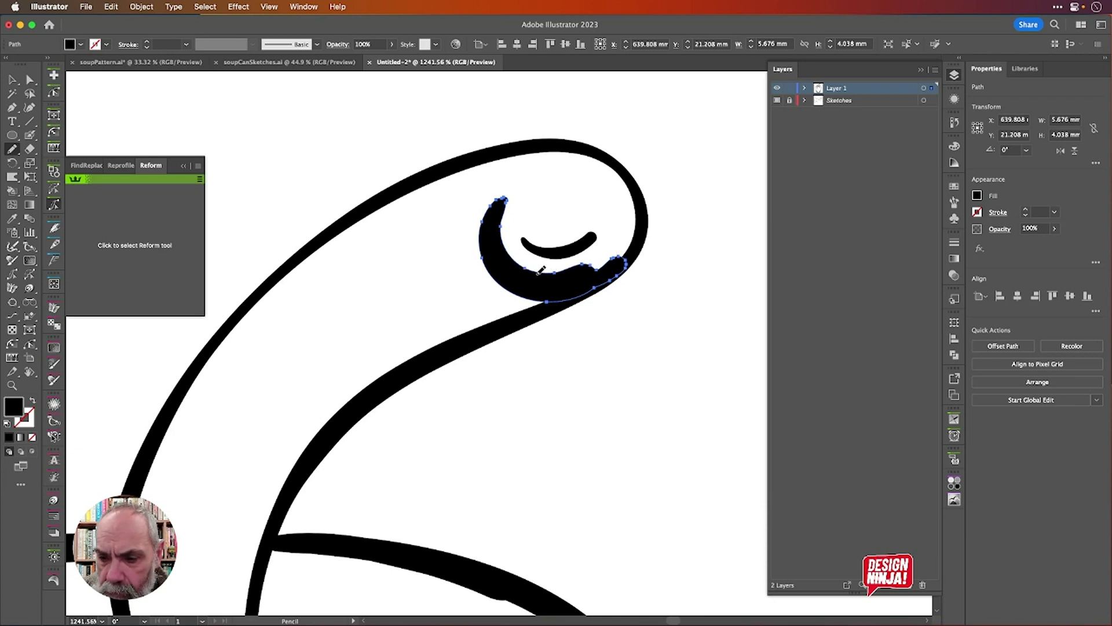
pyautogui.moveTo(527, 268)
pyautogui.mouseDown()
pyautogui.moveTo(576, 278)
pyautogui.moveTo(632, 254)
pyautogui.mouseUp()
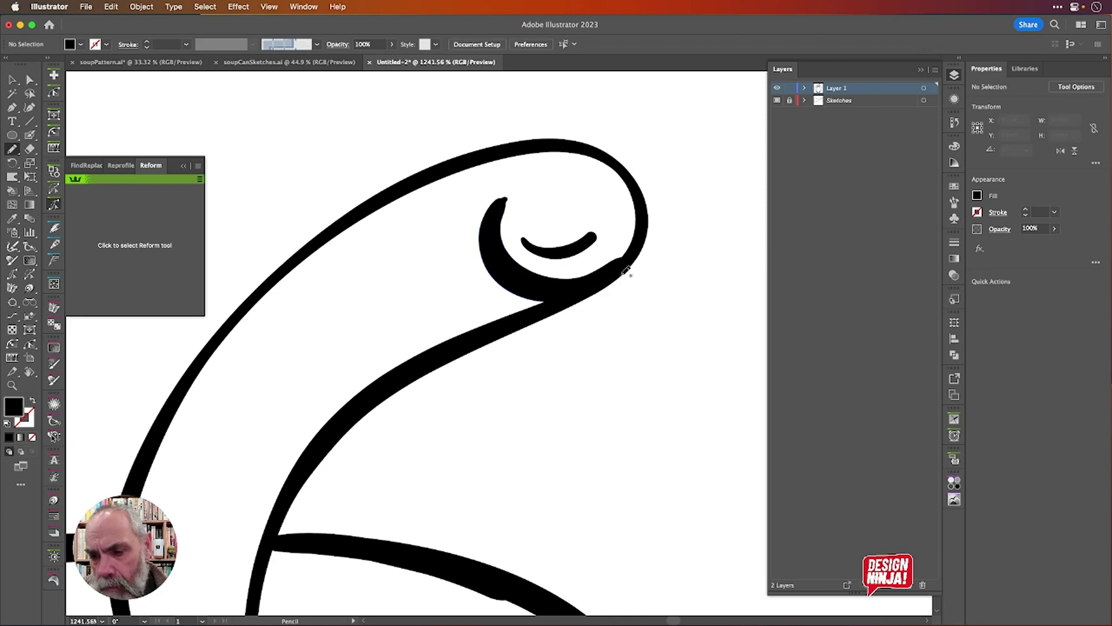
# Reshape the crescent's upper end with the Pencil tool into a clean point and smooth its adjoining inner edge.
pyautogui.keyDown('super'); pyautogui.click(495, 243); pyautogui.keyUp('super')
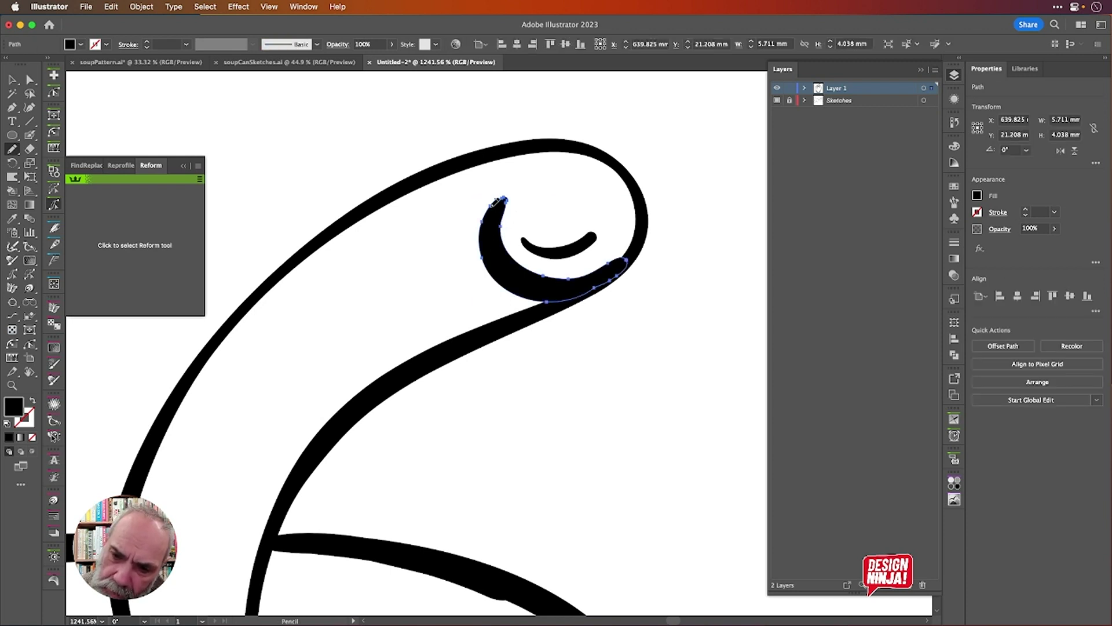
pyautogui.moveTo(491, 208); pyautogui.dragTo(501, 197)
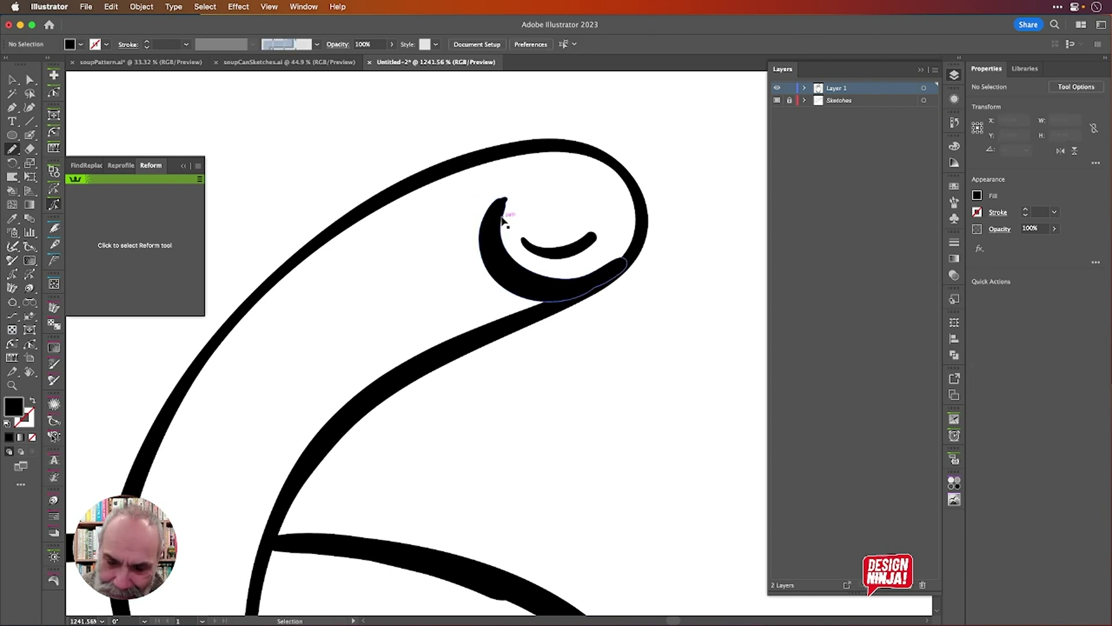
pyautogui.keyDown('super'); pyautogui.click(497, 226); pyautogui.keyUp('super')
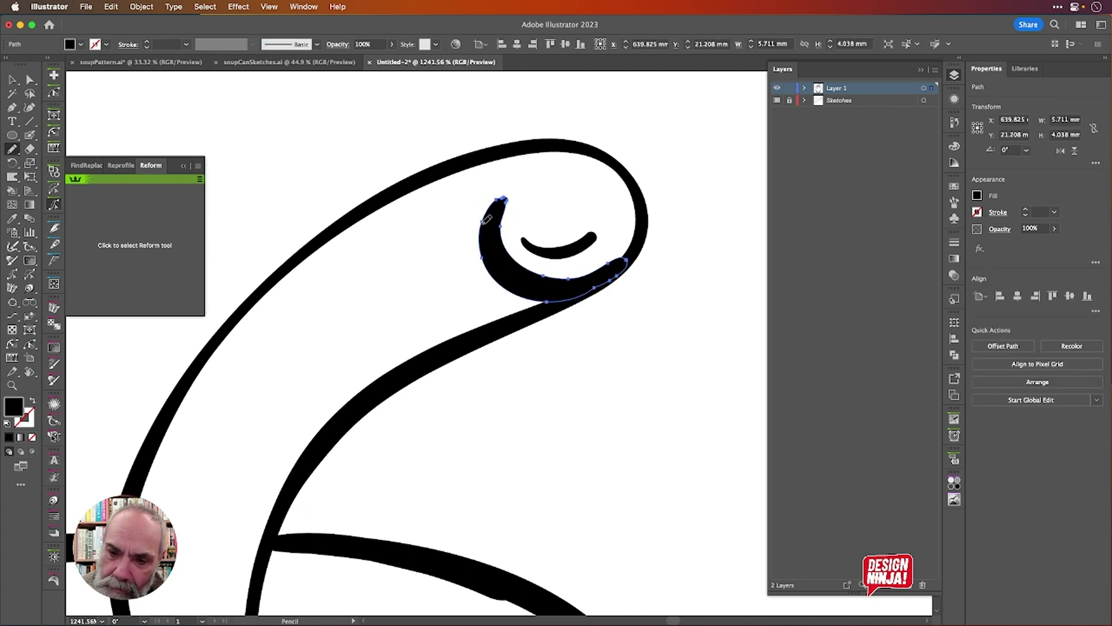
pyautogui.moveTo(502, 196)
pyautogui.mouseDown()
pyautogui.moveTo(508, 248)
pyautogui.moveTo(532, 269)
pyautogui.moveTo(570, 276)
pyautogui.moveTo(621, 260)
pyautogui.mouseUp()
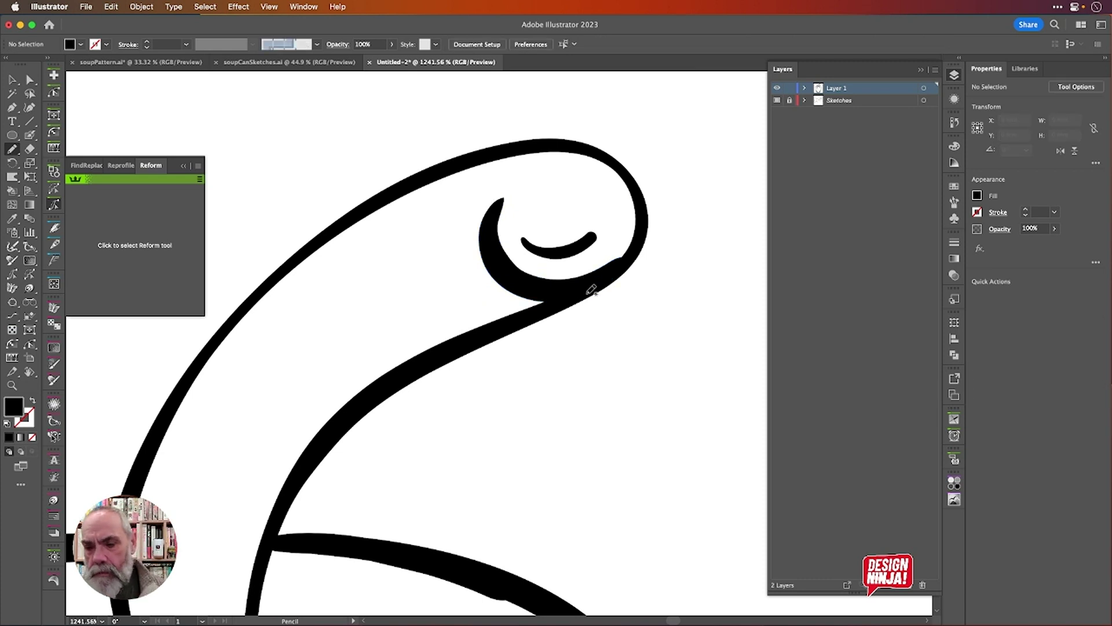
# Thin the crescent by offsetting its smoothed inner edge 0.34 mm with the Reform tool.
pyautogui.click(135, 245)
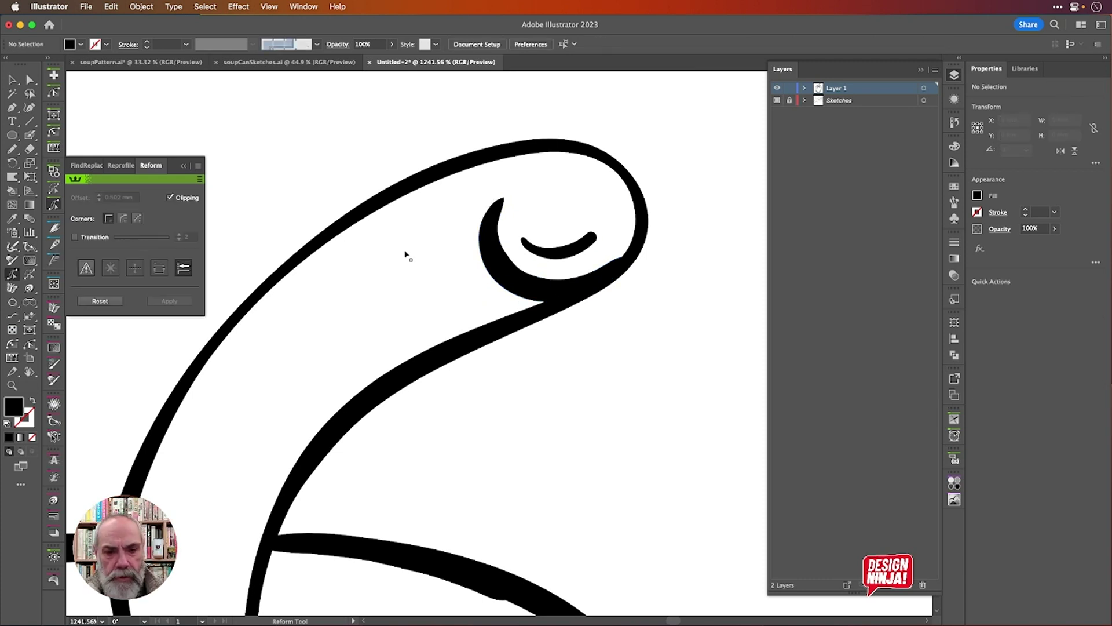
pyautogui.click(553, 284)
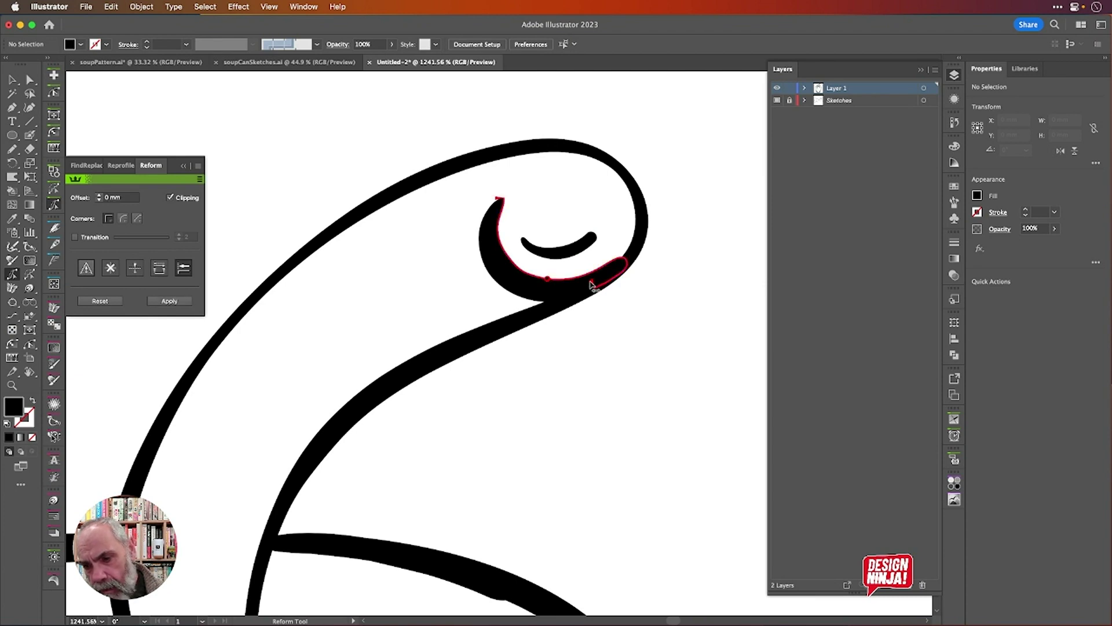
pyautogui.moveTo(547, 283); pyautogui.dragTo(548, 290)
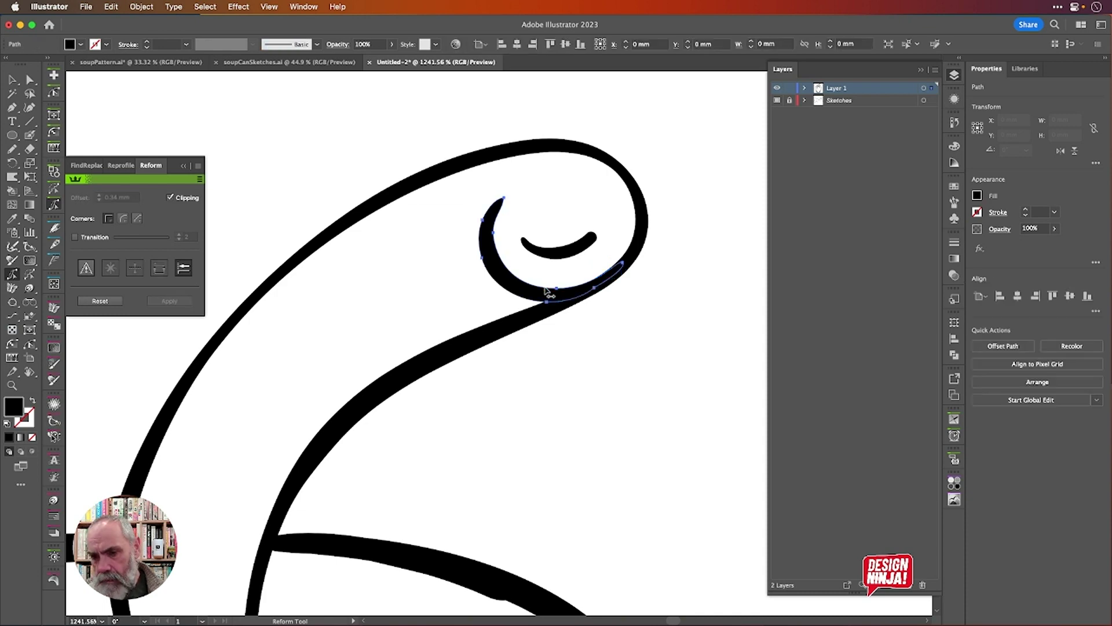
pyautogui.press('v')
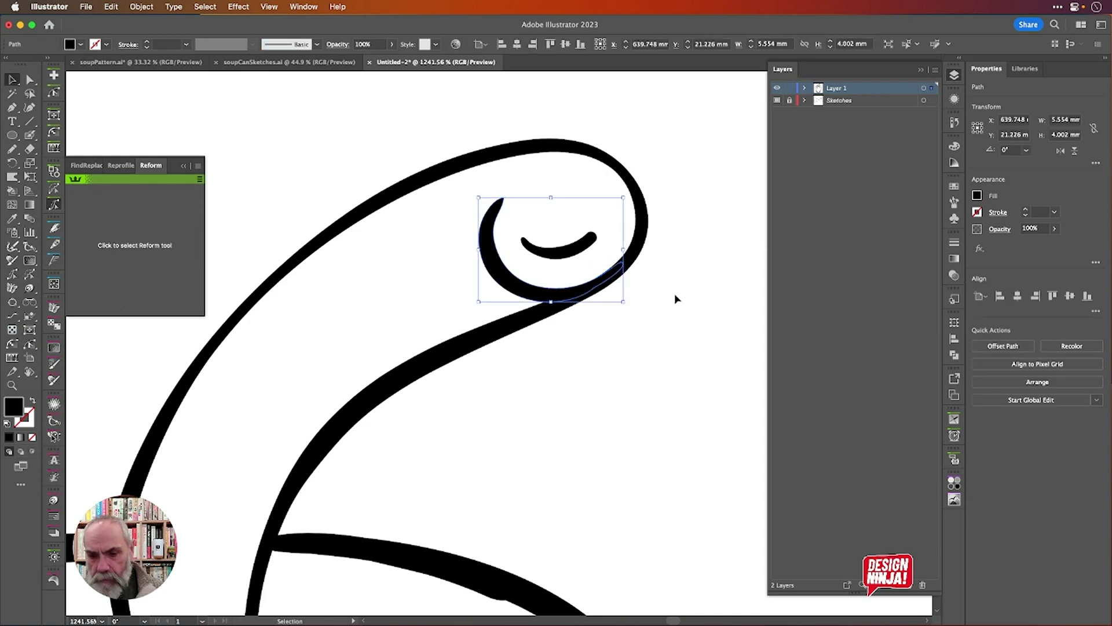
# Select all of the pepper's paths and combine them with the Pathfinder Merge operation.
pyautogui.click(677, 292)
pyautogui.scroll(-5, 681, 291)
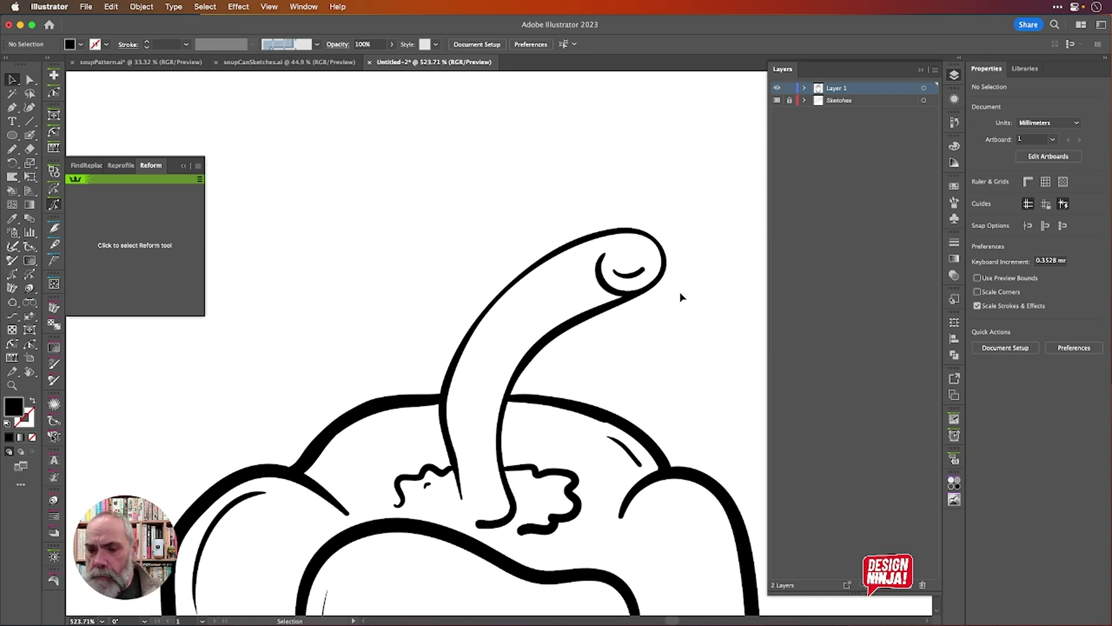
pyautogui.scroll(-4, 680, 293)
pyautogui.scroll(-5, 679, 291)
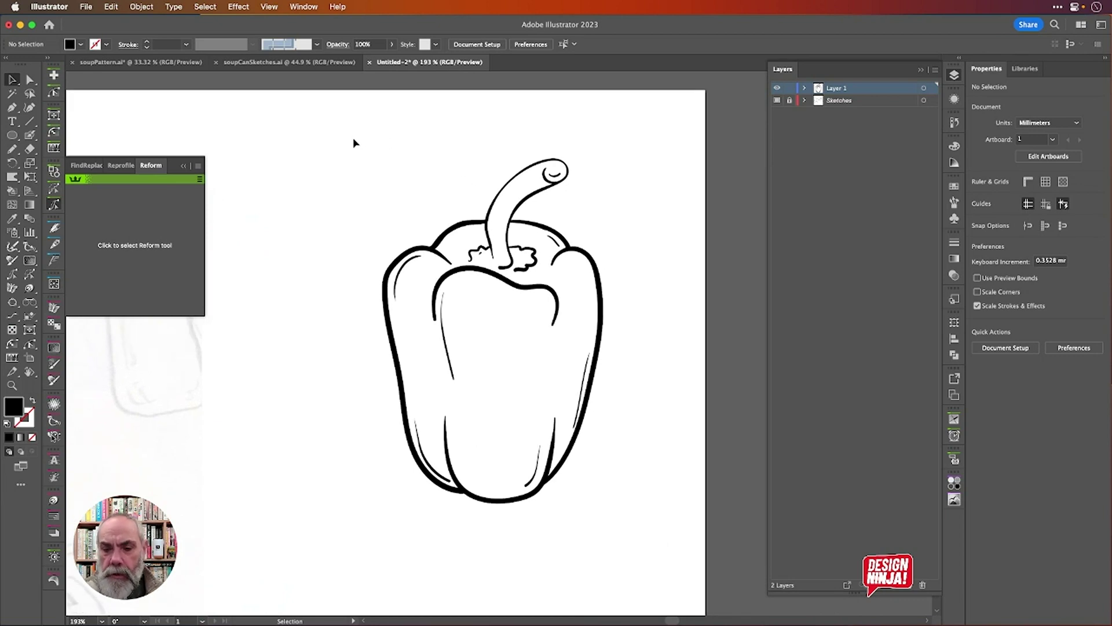
pyautogui.moveTo(354, 142); pyautogui.dragTo(689, 557)
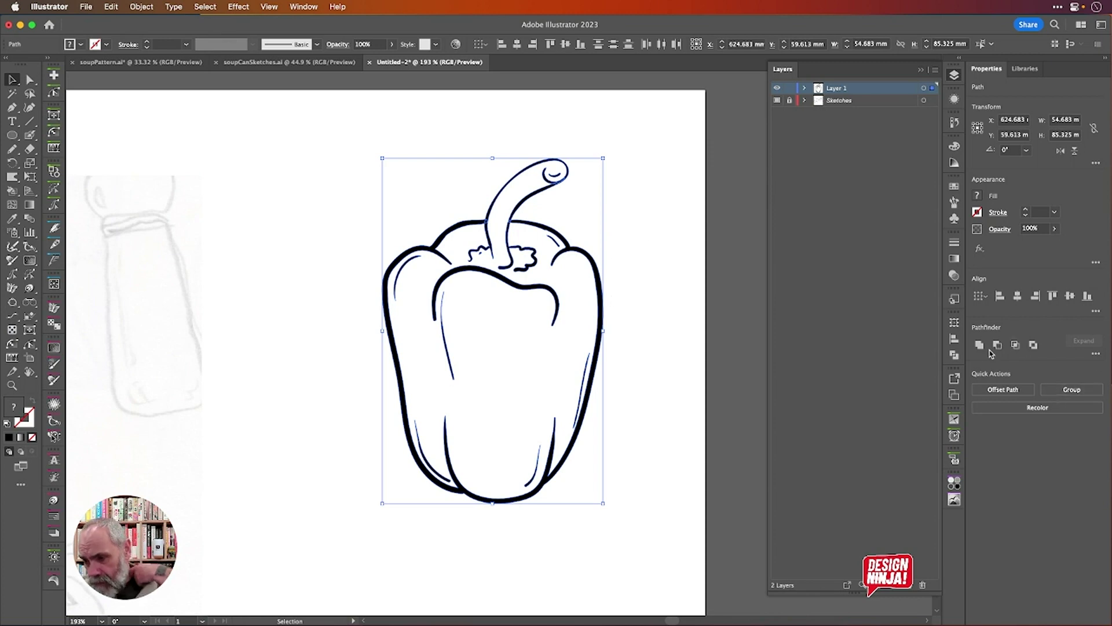
pyautogui.click(1095, 356)
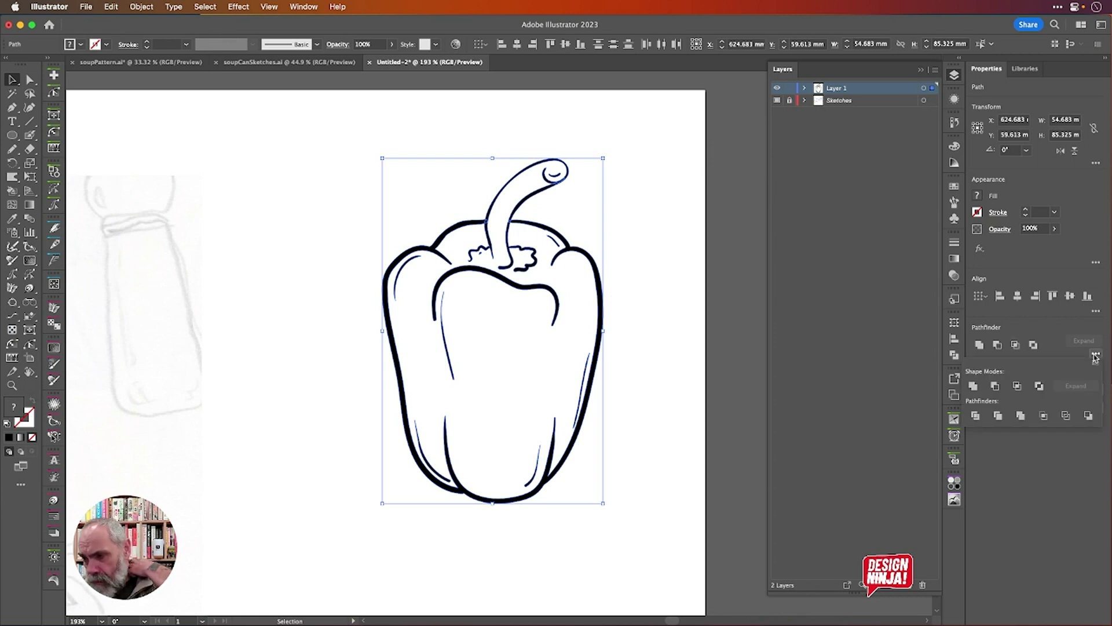
pyautogui.click(1020, 416)
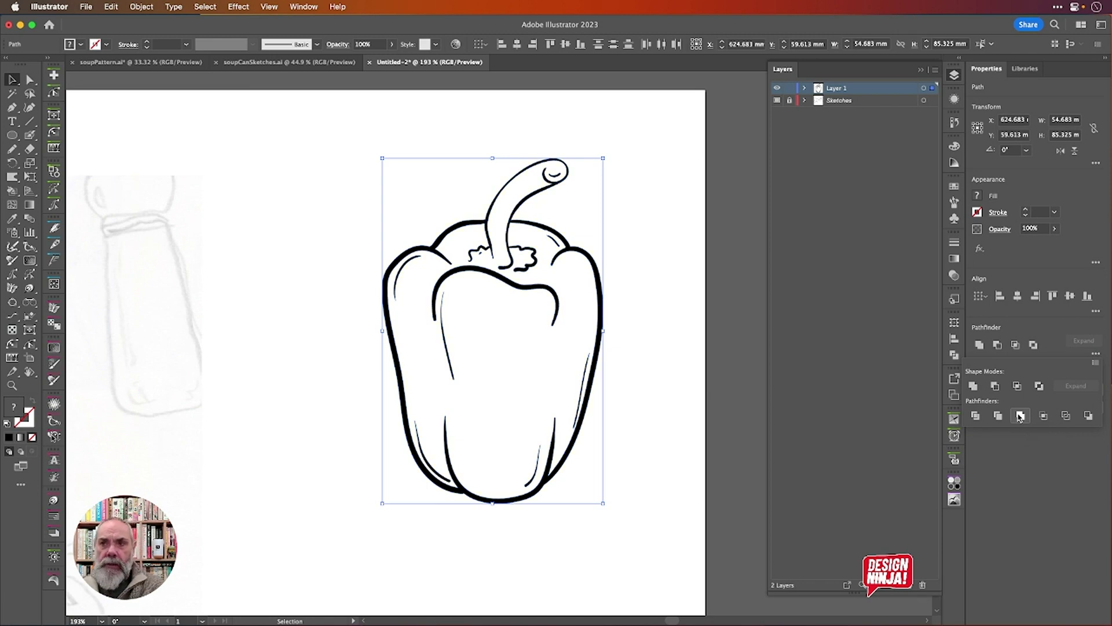
pyautogui.click(607, 222)
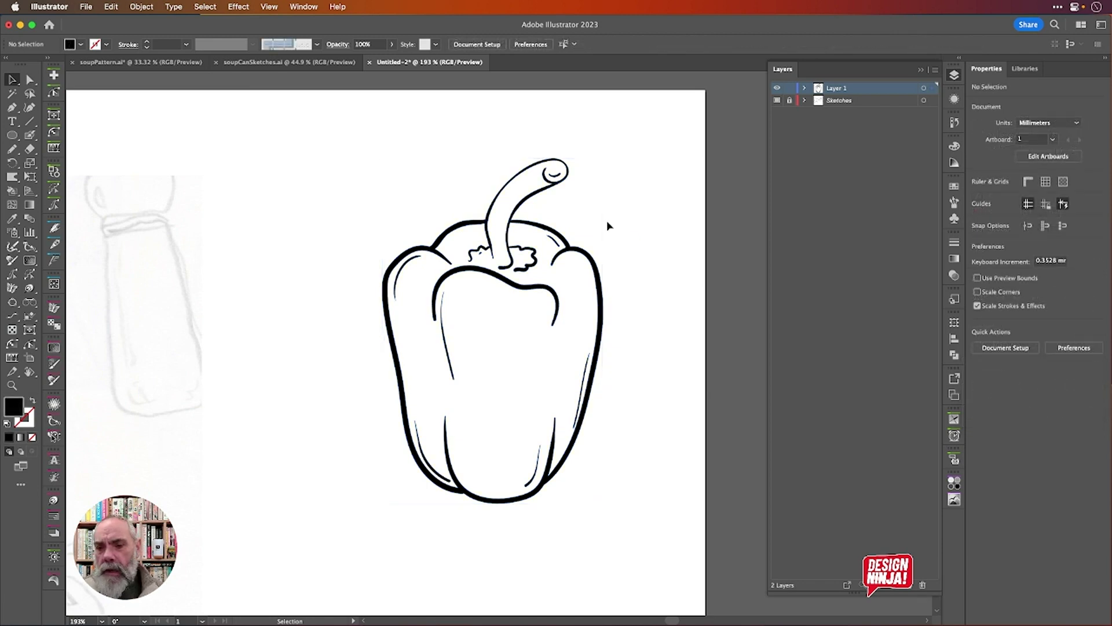
# Fill the whole merged pepper group with dark red.
pyautogui.click(551, 227)
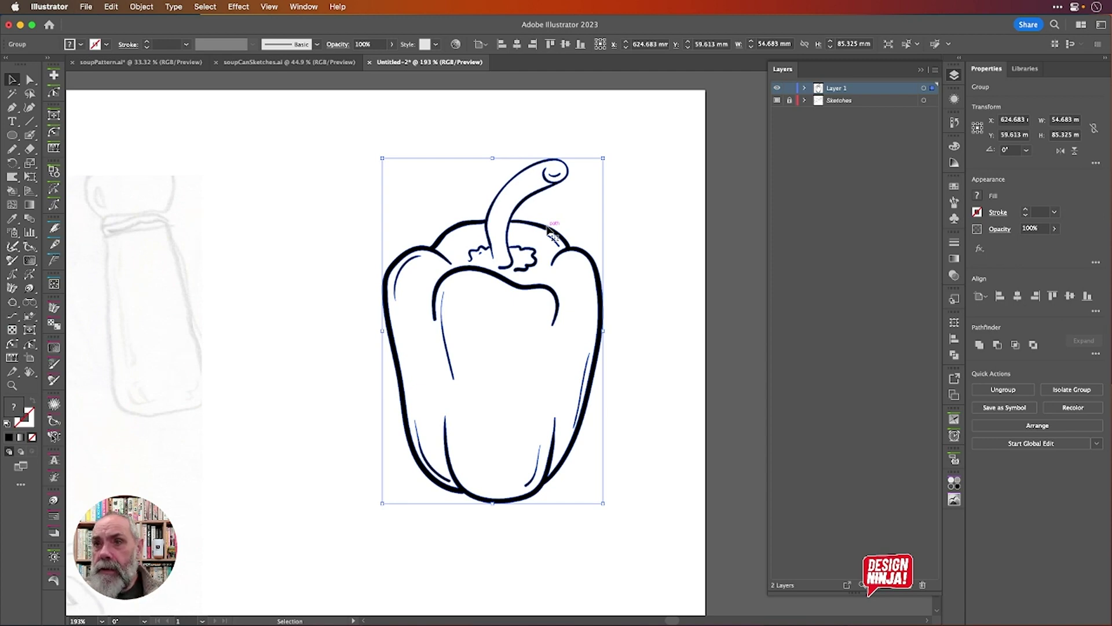
pyautogui.click(977, 196)
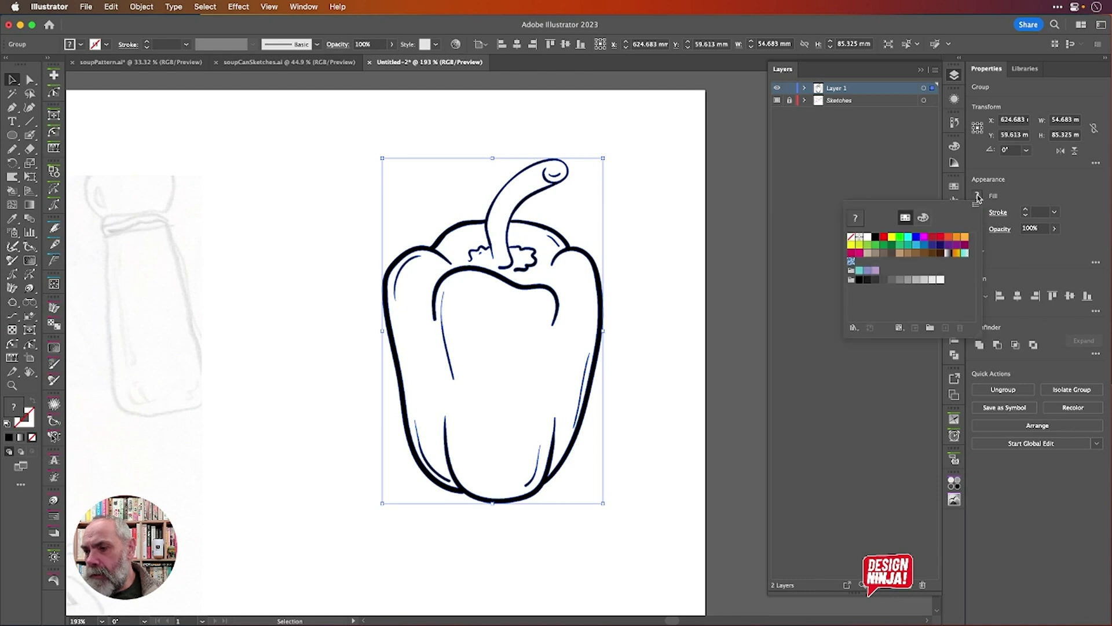
pyautogui.click(932, 237)
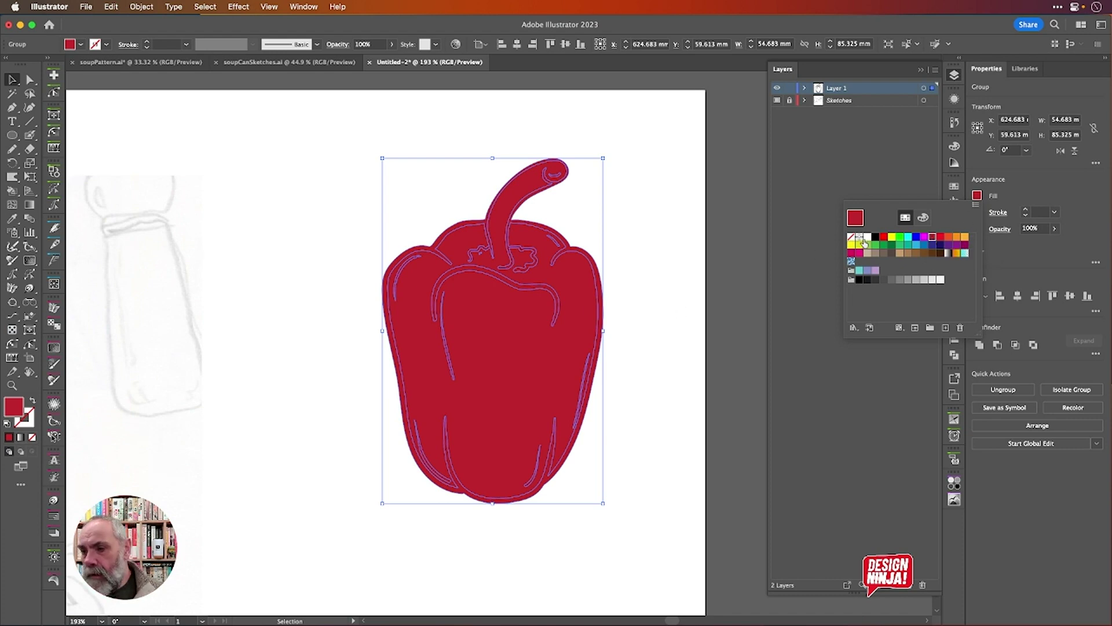
pyautogui.click(1034, 195)
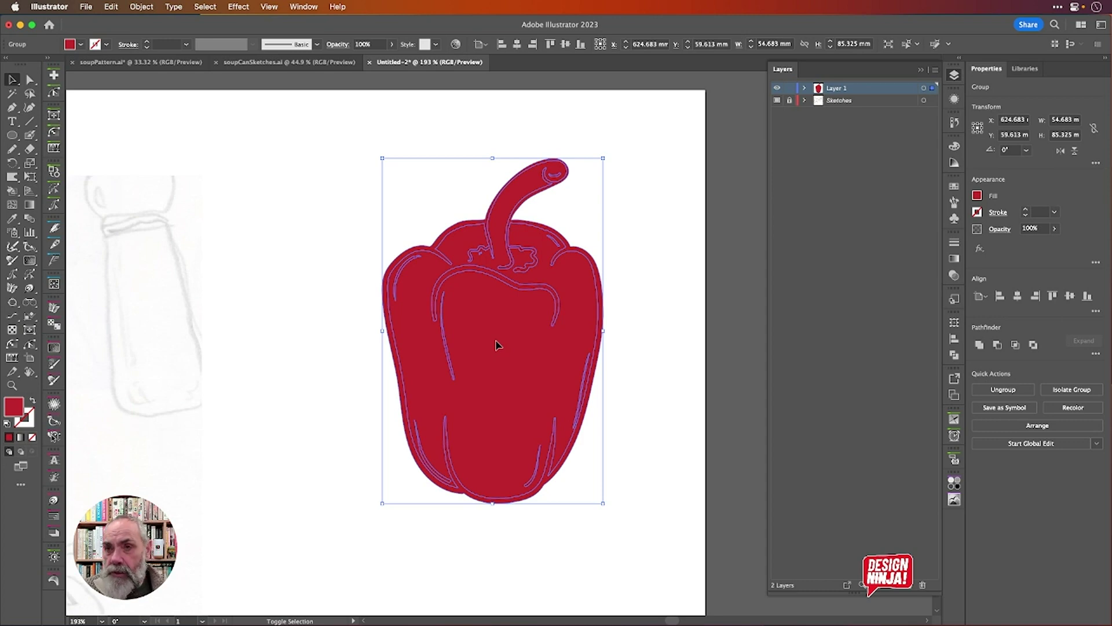
# Delete the pepper's filled interior with the Shape Builder so only the line art is left.
pyautogui.hotkey('shift', 'm')
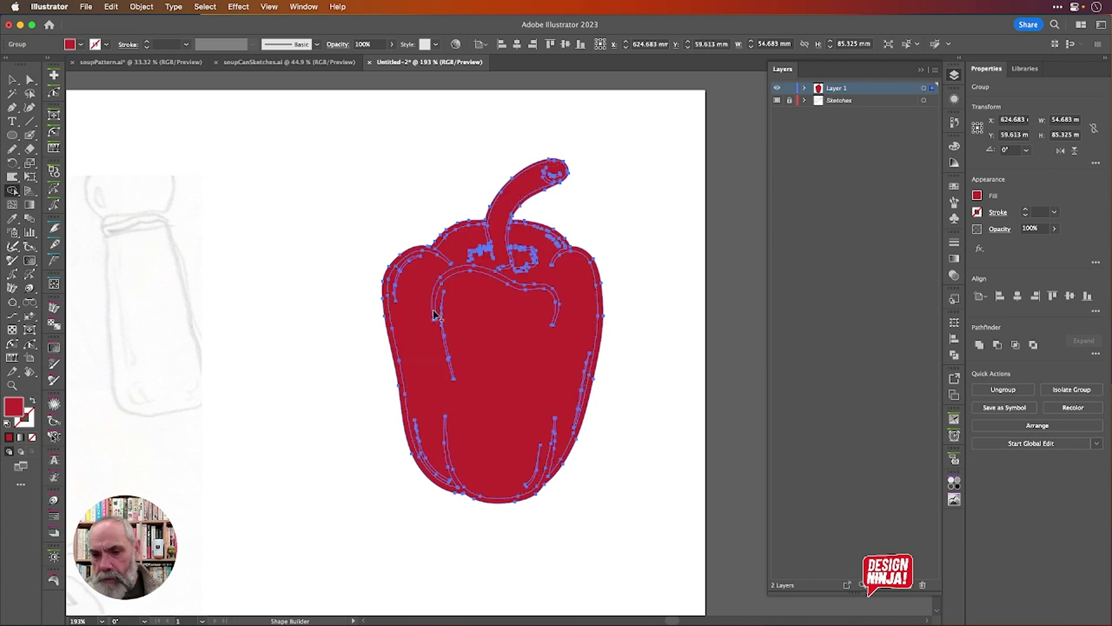
pyautogui.scroll(1, 502, 339)
pyautogui.scroll(1, 506, 346)
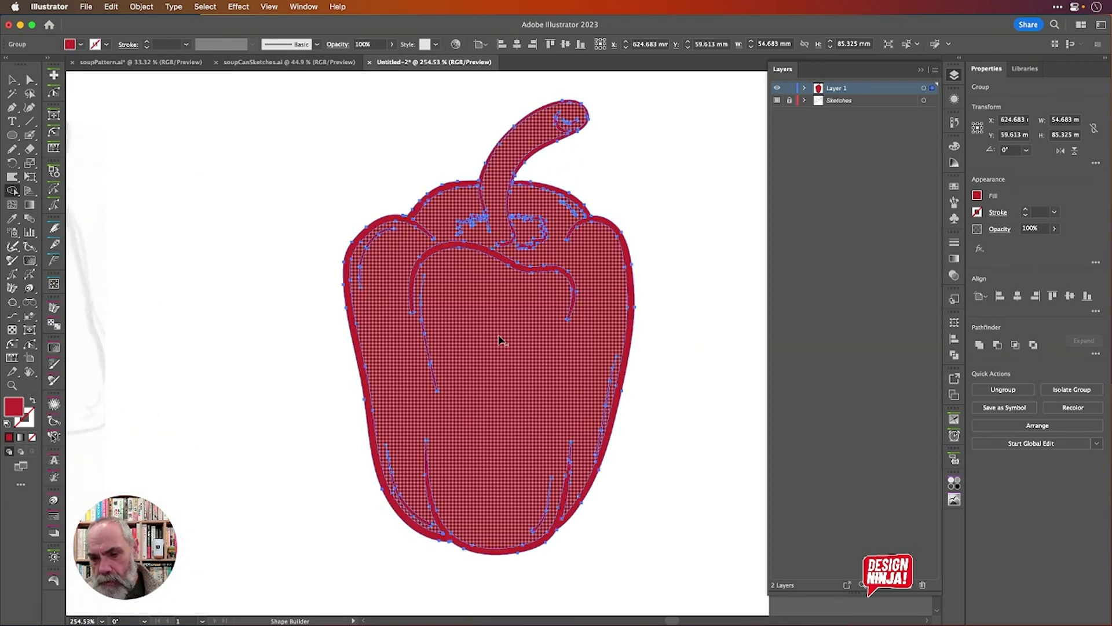
pyautogui.keyDown('alt'); pyautogui.click(502, 341); pyautogui.keyUp('alt')
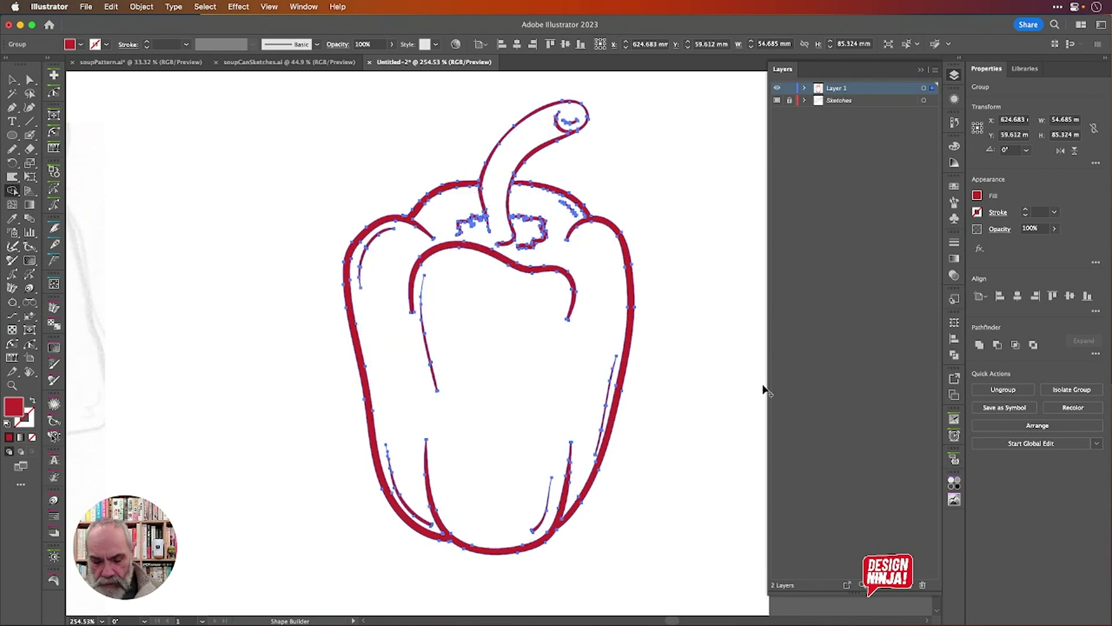
pyautogui.press('v')
pyautogui.click(727, 378)
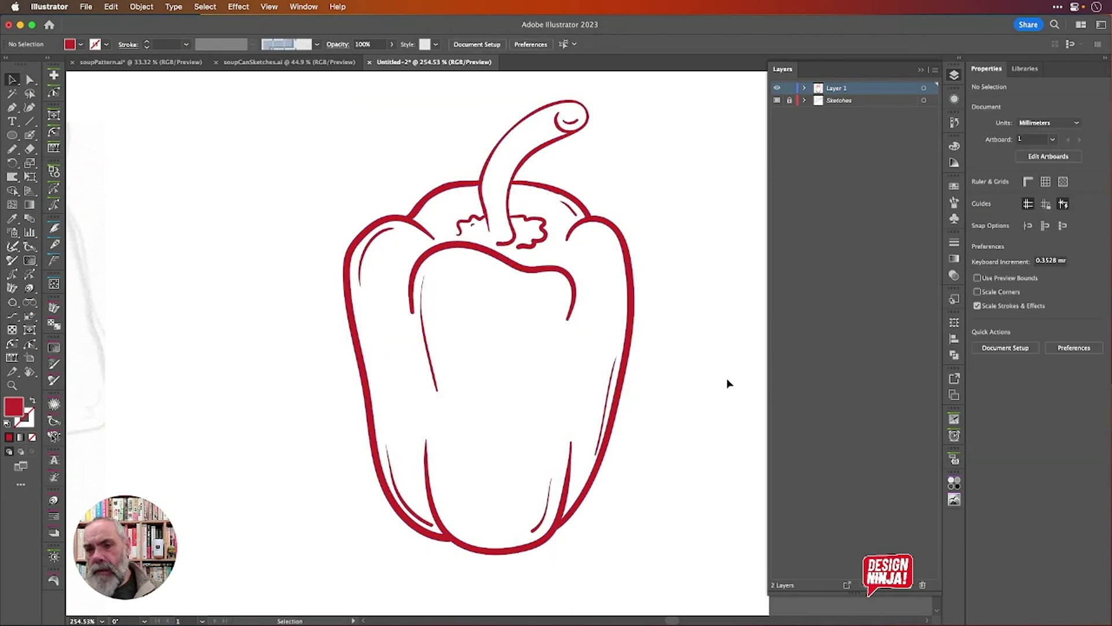
# Try blue, green and orange fills on the pepper line art, and finish with a black fill.
pyautogui.click(630, 346)
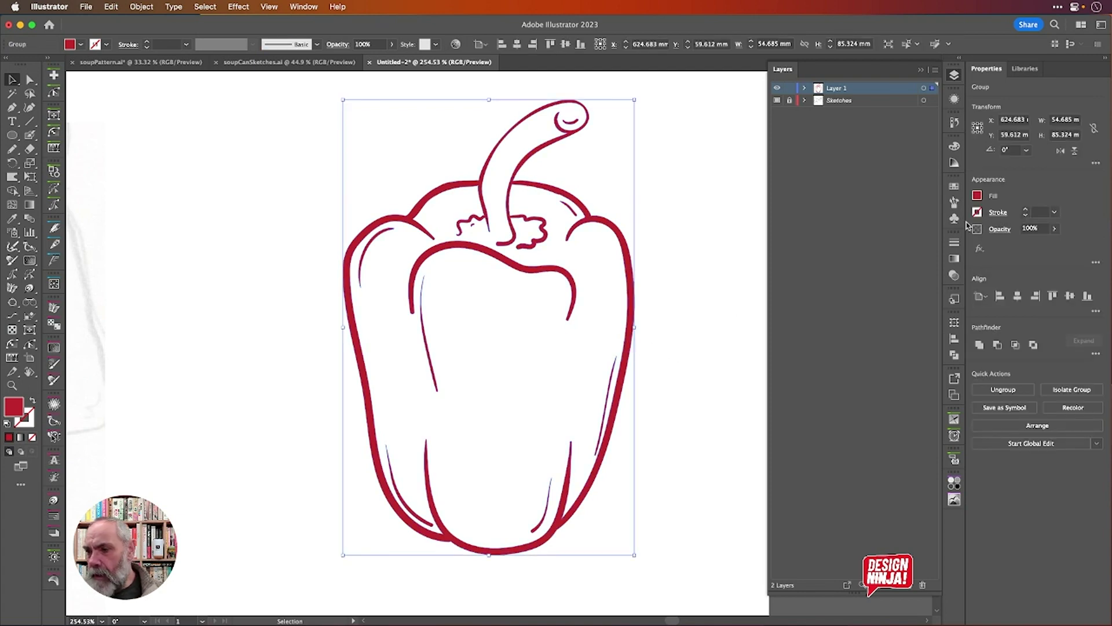
pyautogui.click(977, 195)
pyautogui.click(916, 237)
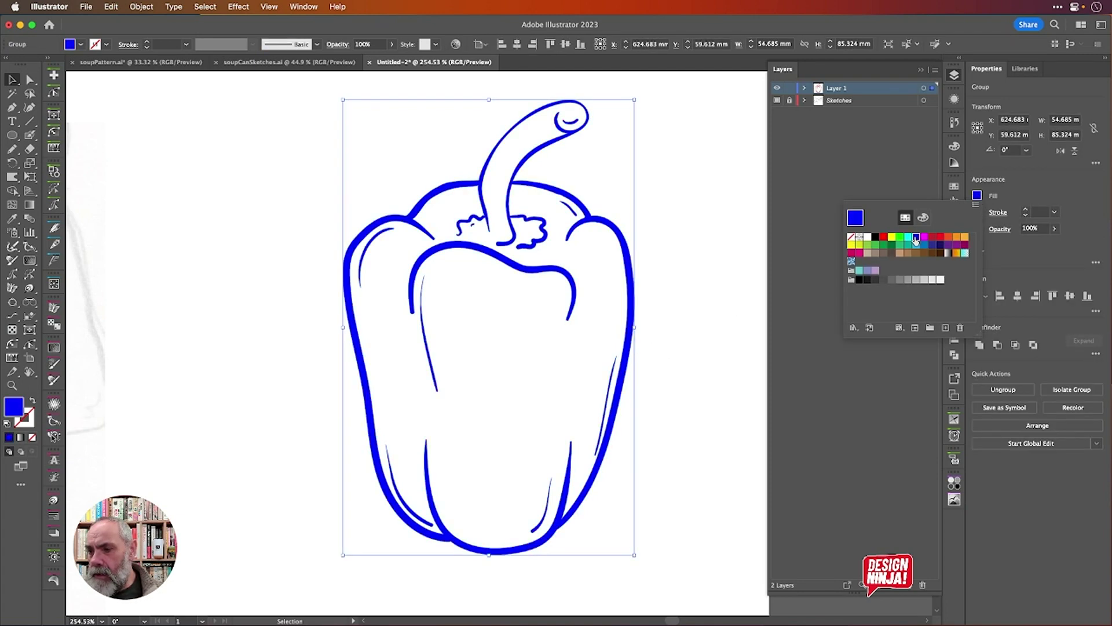
pyautogui.click(916, 245)
pyautogui.click(884, 245)
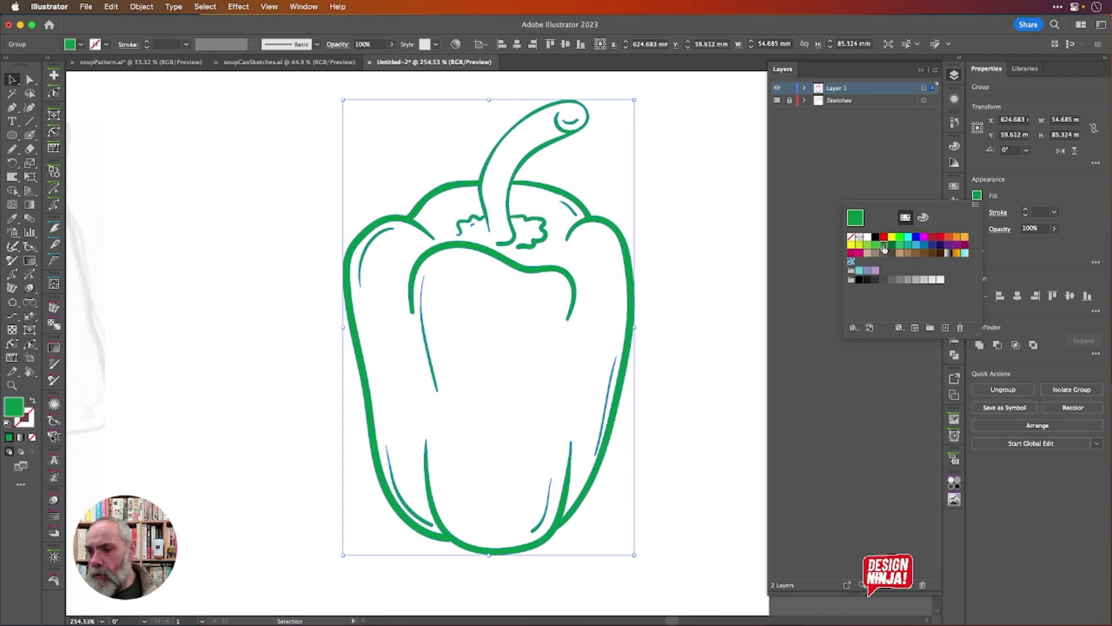
pyautogui.click(950, 238)
pyautogui.click(957, 238)
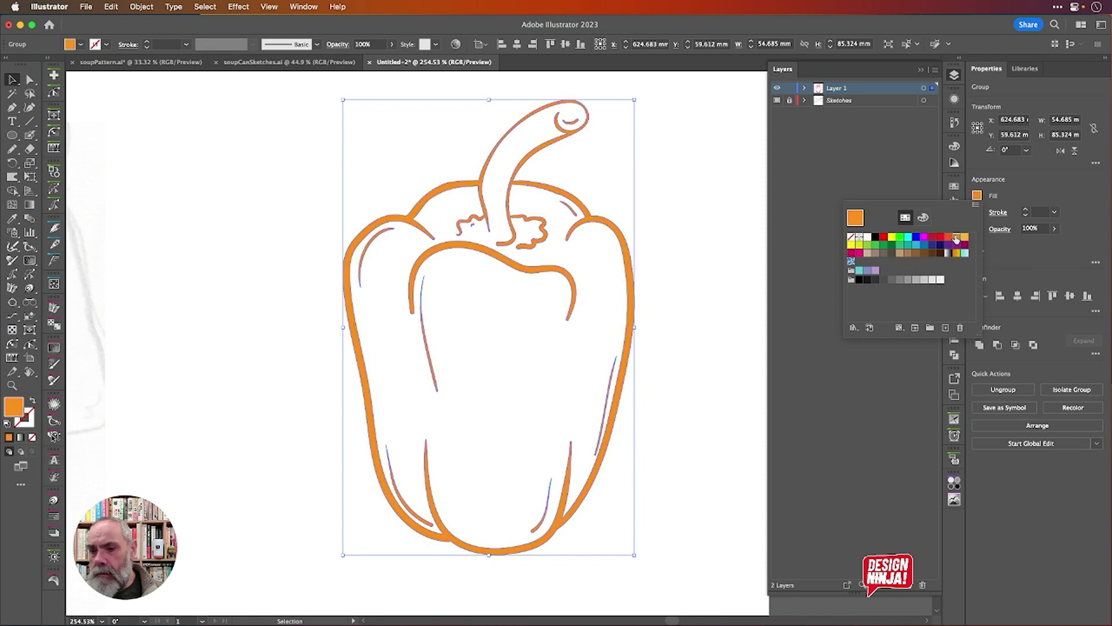
pyautogui.click(875, 238)
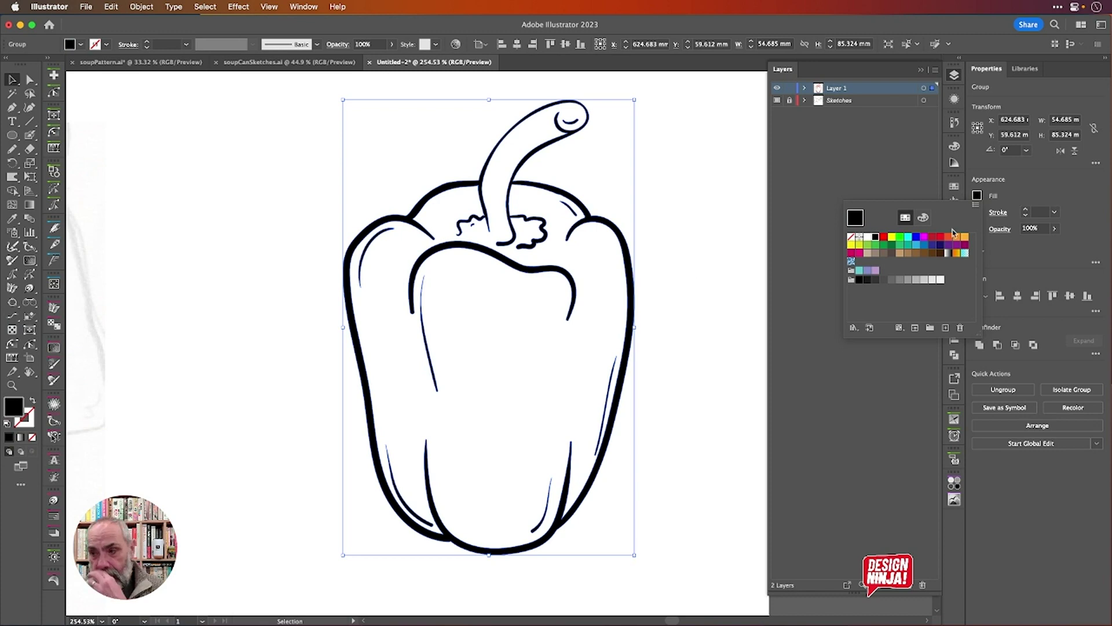
pyautogui.click(1053, 190)
# Save the document to the Desktop as vegetables.ai in Illustrator 2020 format with the default save options.
pyautogui.scroll(-5, 694, 268)
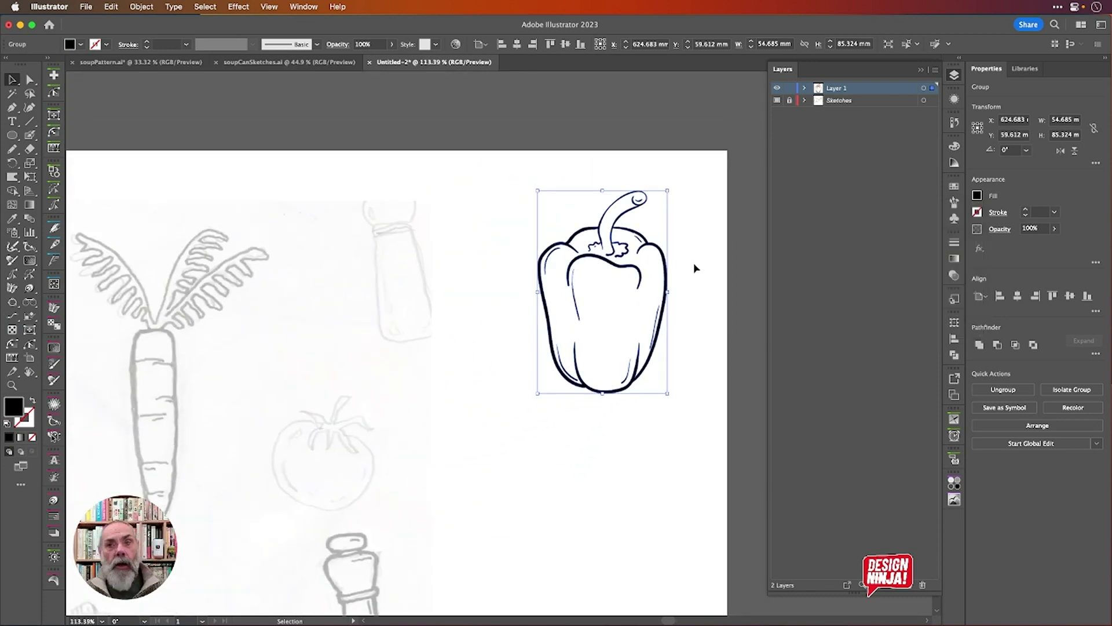
pyautogui.scroll(-4, 695, 269)
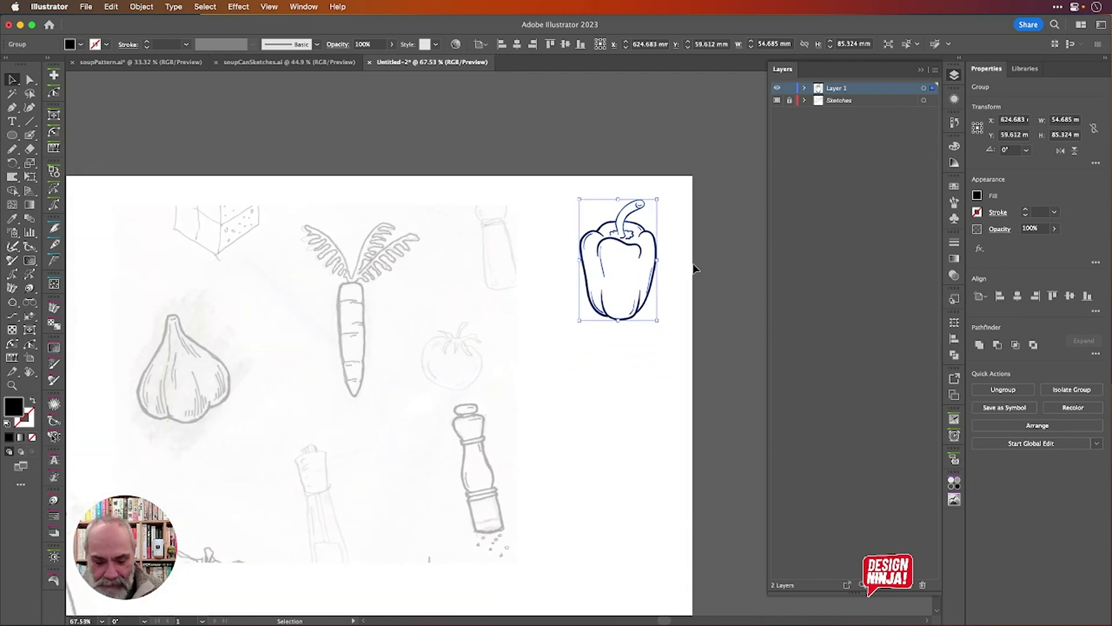
pyautogui.press('super+s')
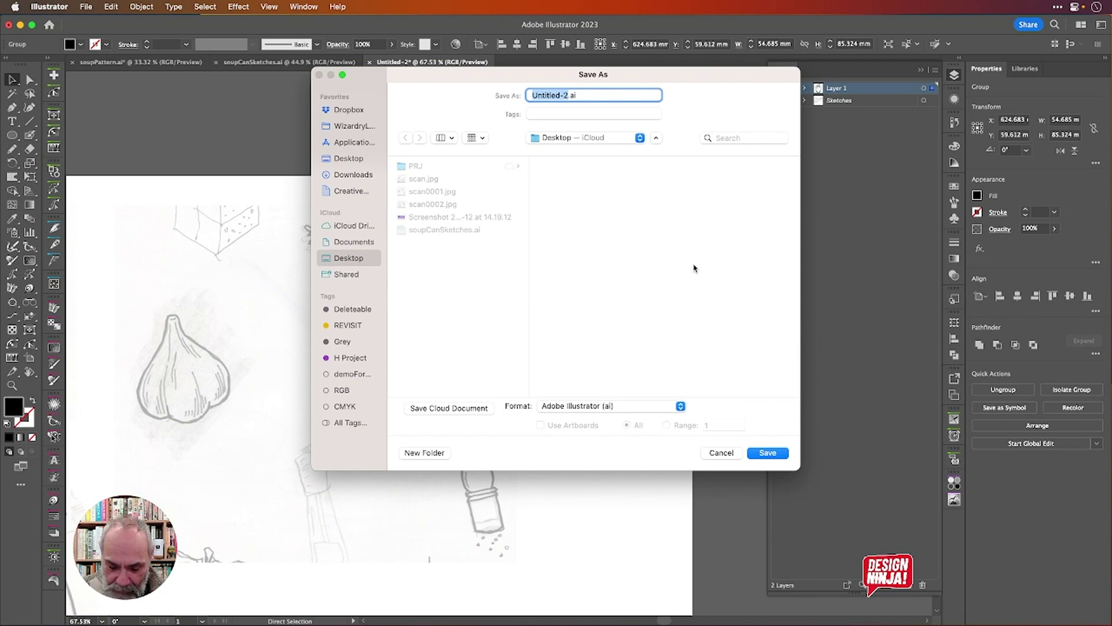
pyautogui.write('vegetables')
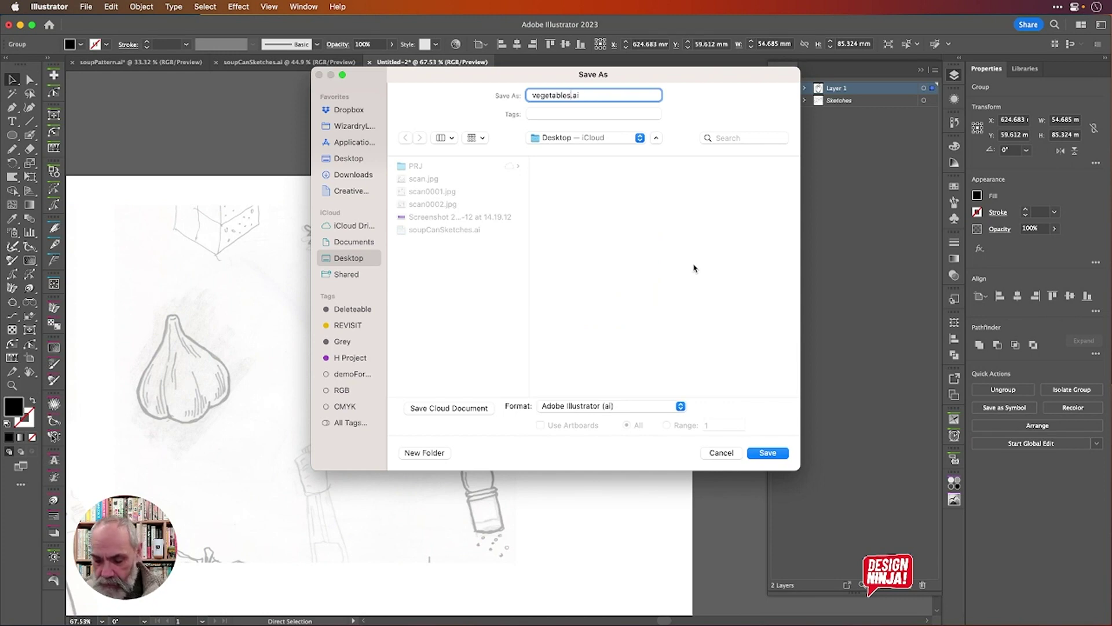
pyautogui.press('Return')
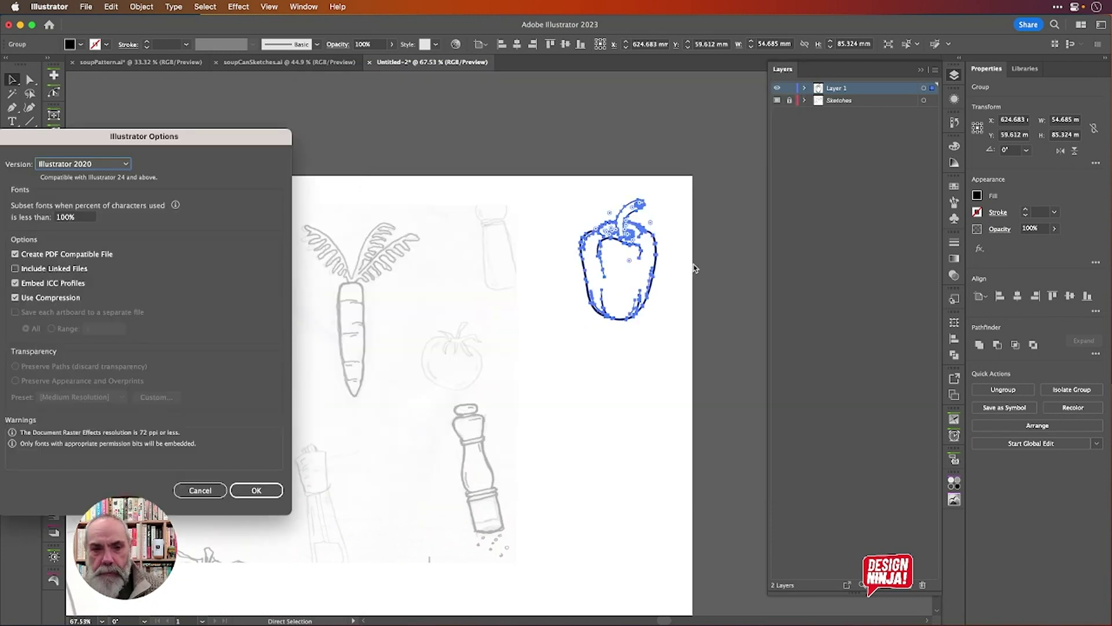
pyautogui.press('Return')
pyautogui.press('v')
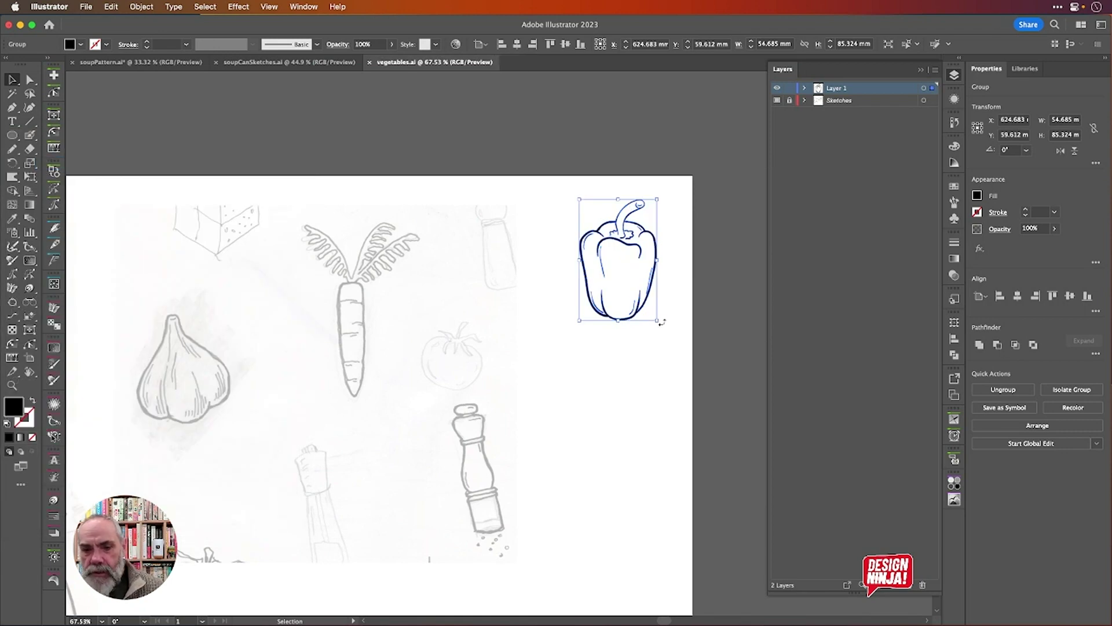
pyautogui.click(586, 419)
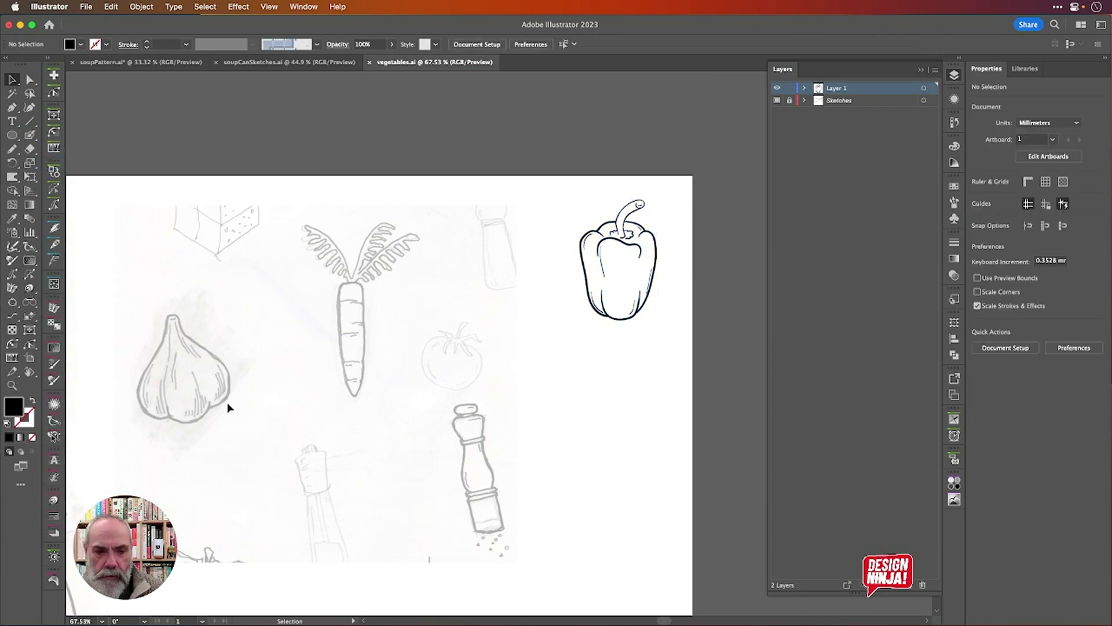
# Trace the garlic sketch's outer outline and the lower edge of its middle clove with the Blob Brush.
pyautogui.scroll(5, 141, 360)
pyautogui.scroll(-3, 141, 357)
pyautogui.hscroll(-2, 141, 357)
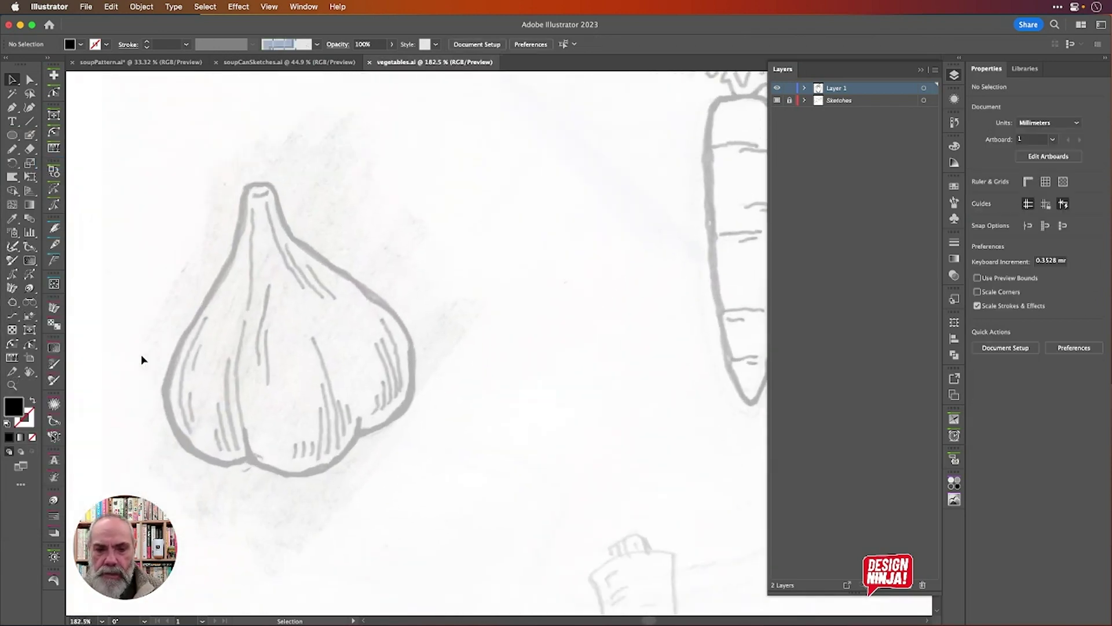
pyautogui.hscroll(-3, 141, 359)
pyautogui.scroll(3, 141, 359)
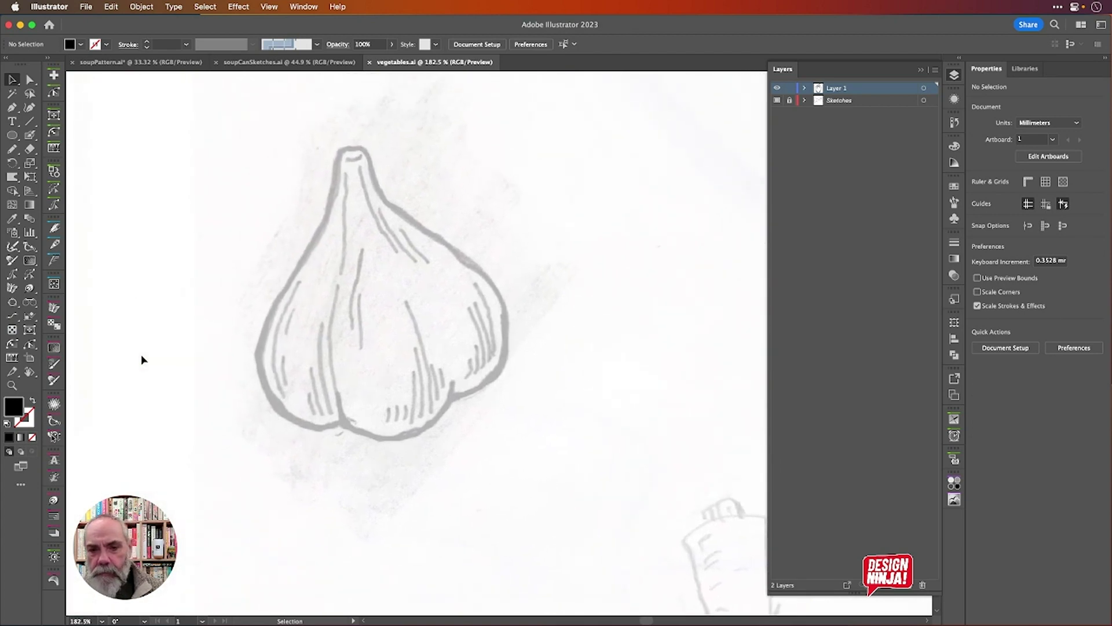
pyautogui.scroll(1, 140, 360)
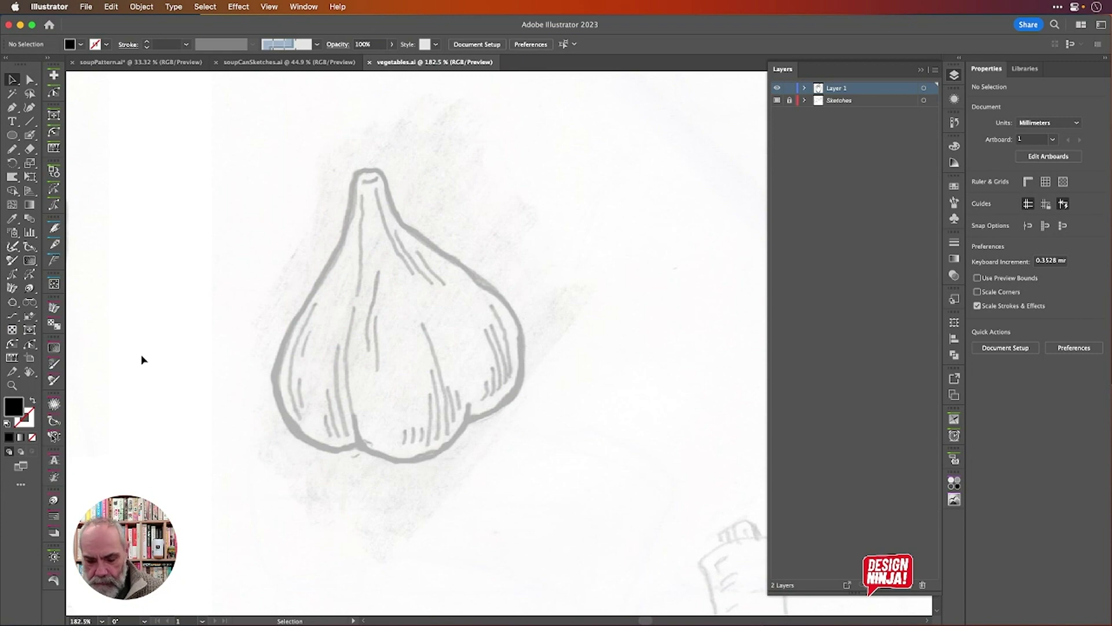
pyautogui.hotkey('shift', 'b')
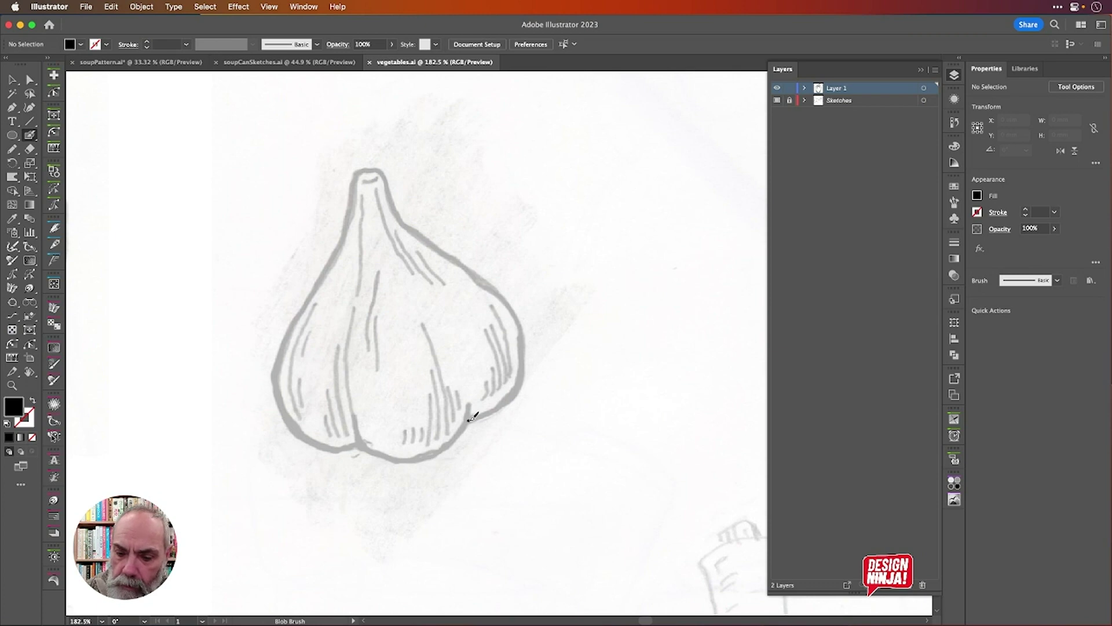
pyautogui.moveTo(479, 414)
pyautogui.mouseDown()
pyautogui.moveTo(518, 389)
pyautogui.moveTo(516, 318)
pyautogui.moveTo(482, 274)
pyautogui.moveTo(405, 223)
pyautogui.moveTo(383, 174)
pyautogui.moveTo(359, 171)
pyautogui.moveTo(344, 238)
pyautogui.moveTo(288, 336)
pyautogui.moveTo(284, 406)
pyautogui.moveTo(312, 438)
pyautogui.moveTo(350, 445)
pyautogui.moveTo(358, 429)
pyautogui.moveTo(388, 454)
pyautogui.moveTo(423, 455)
pyautogui.moveTo(461, 434)
pyautogui.mouseUp()
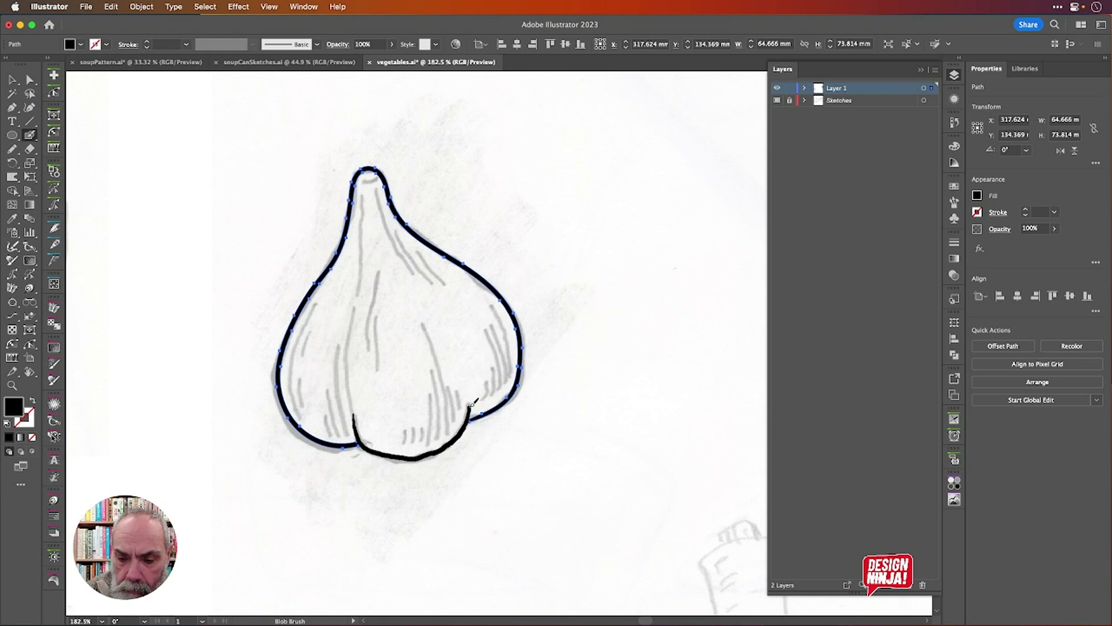
pyautogui.moveTo(474, 402); pyautogui.dragTo(474, 401)
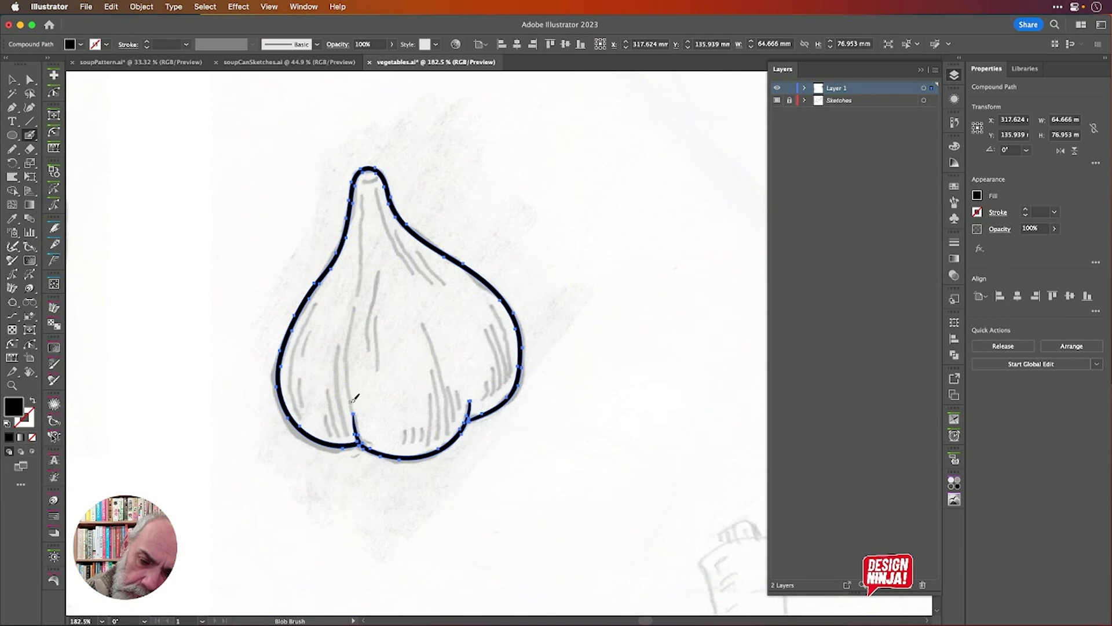
# Trace the garlic's inner clove lines and shading strokes with the Blob Brush, from the left clove across to the right shoulder.
pyautogui.moveTo(352, 400); pyautogui.dragTo(366, 253)
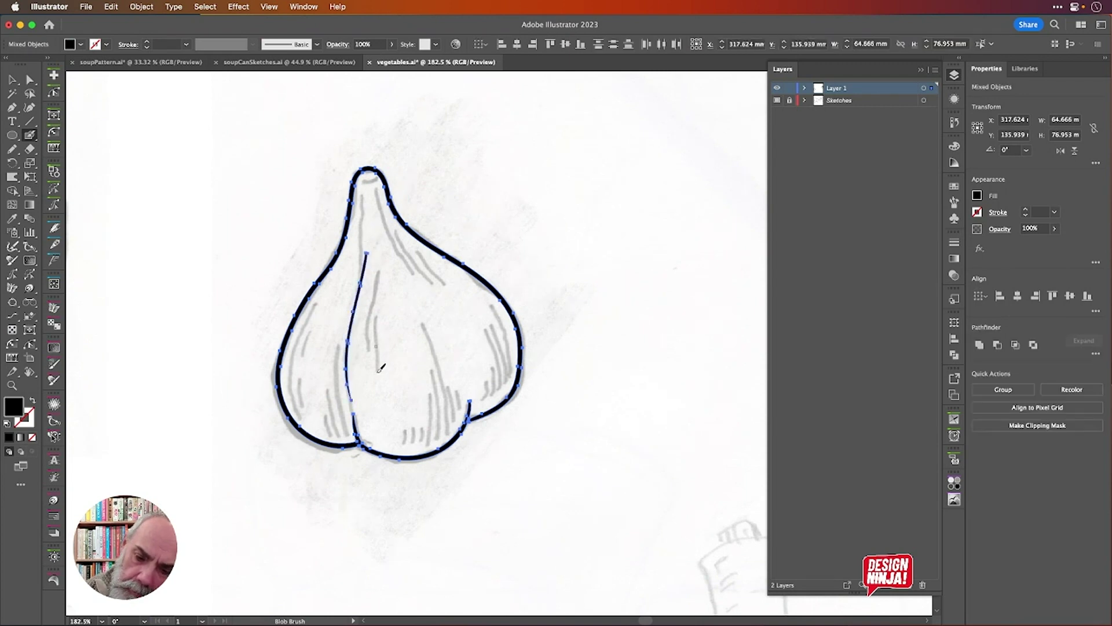
pyautogui.moveTo(358, 363); pyautogui.dragTo(354, 330)
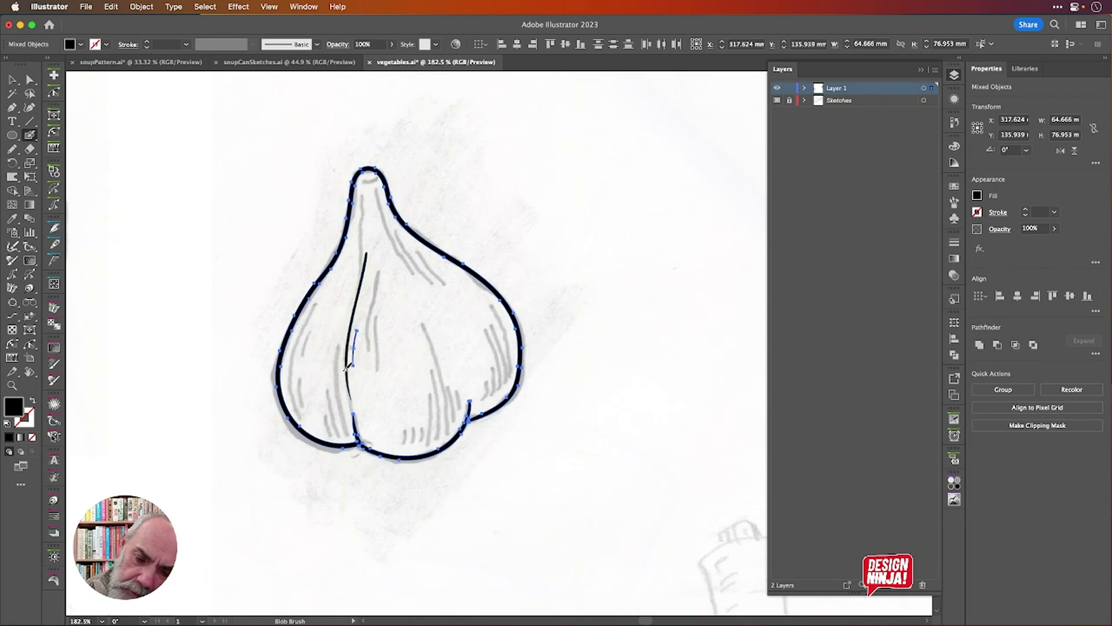
pyautogui.moveTo(316, 426); pyautogui.dragTo(310, 352)
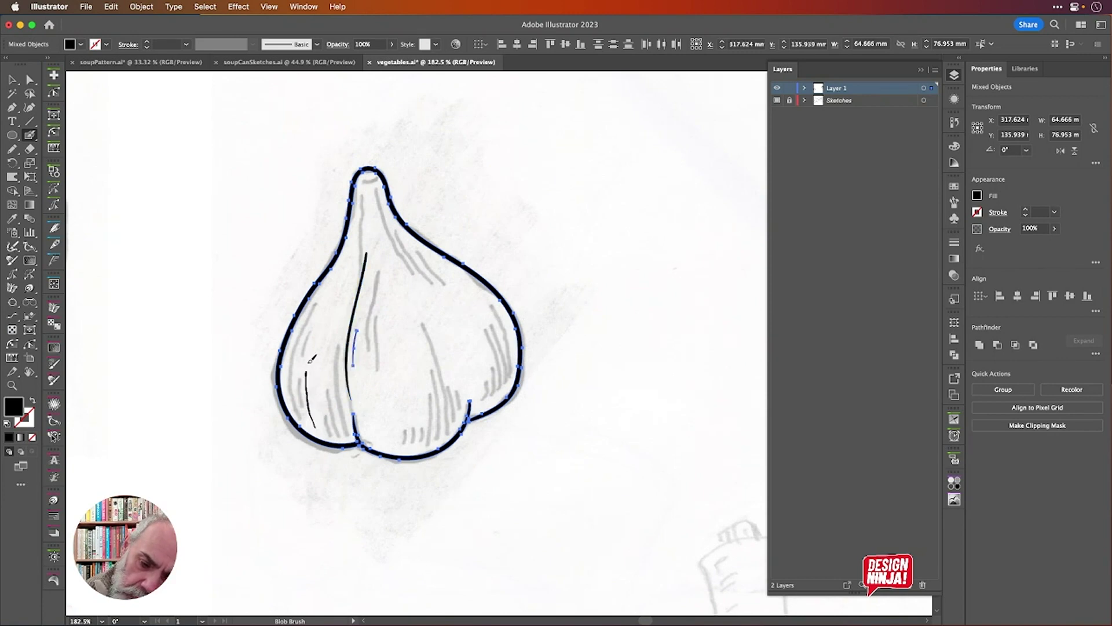
pyautogui.moveTo(318, 421); pyautogui.dragTo(315, 400)
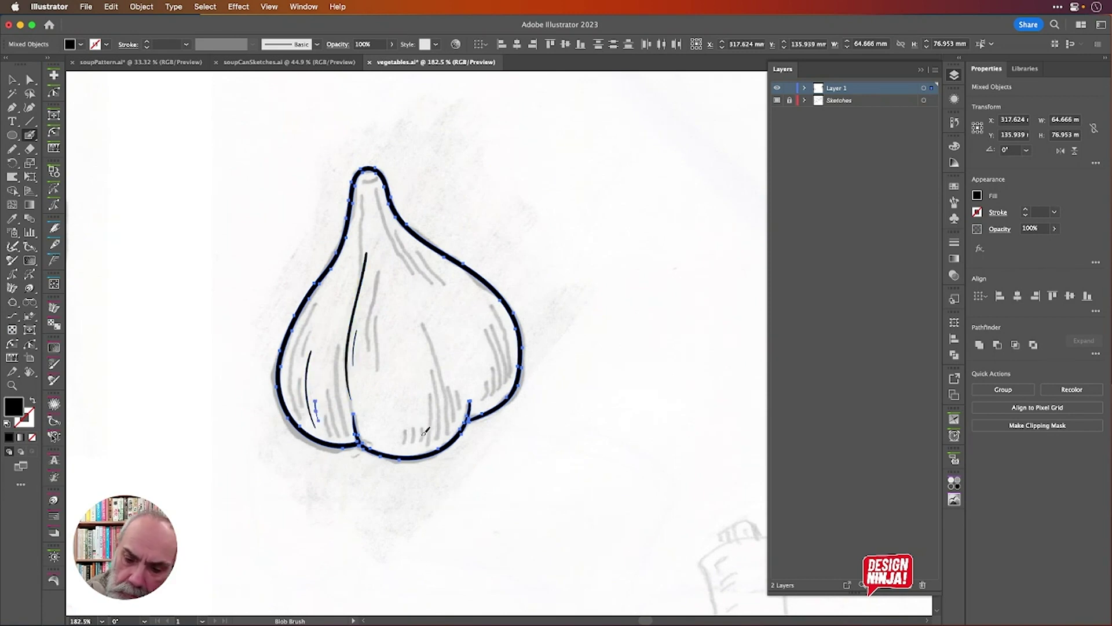
pyautogui.moveTo(439, 426); pyautogui.dragTo(433, 338)
pyautogui.moveTo(442, 434)
pyautogui.mouseDown()
pyautogui.moveTo(461, 374)
pyautogui.moveTo(463, 400)
pyautogui.moveTo(487, 361)
pyautogui.moveTo(473, 317)
pyautogui.mouseUp()
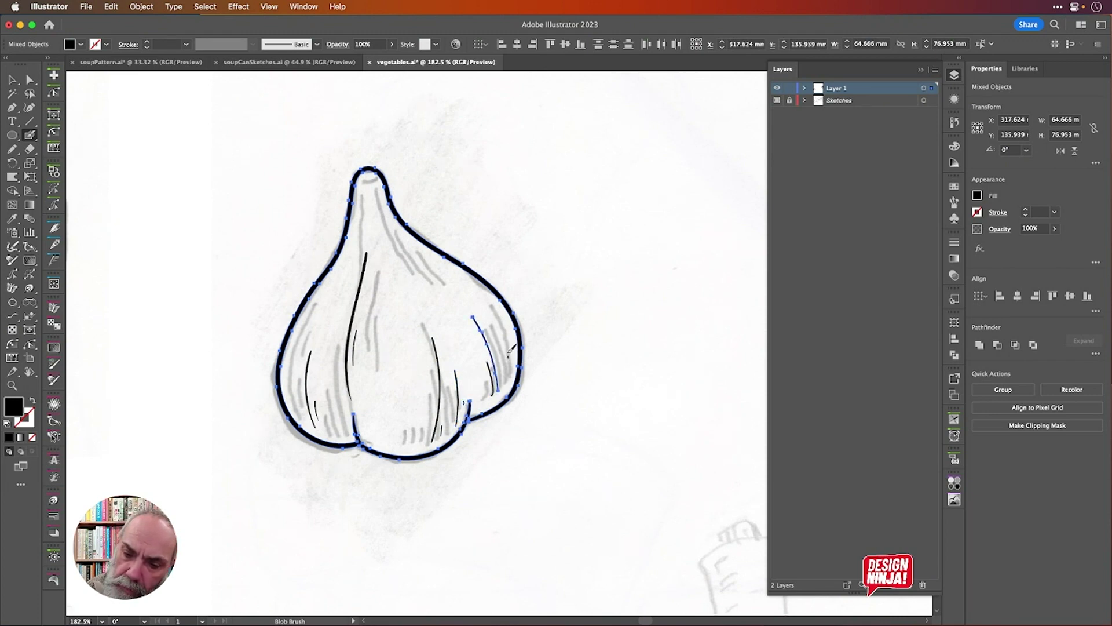
pyautogui.moveTo(509, 355)
pyautogui.mouseDown()
pyautogui.moveTo(493, 307)
pyautogui.moveTo(508, 333)
pyautogui.mouseUp()
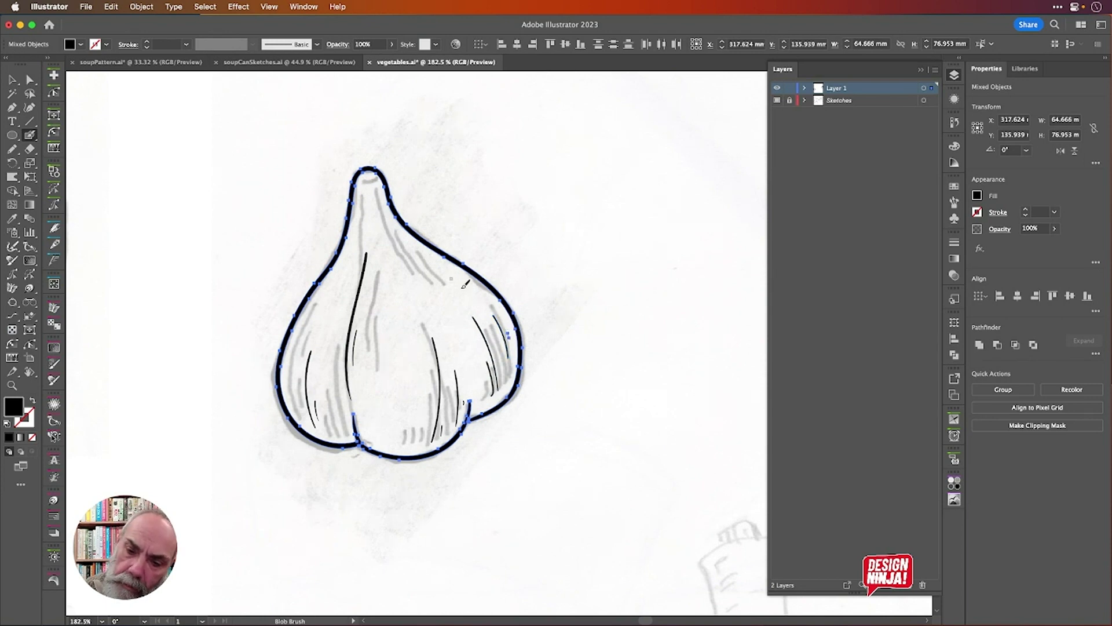
pyautogui.moveTo(476, 295); pyautogui.dragTo(387, 215)
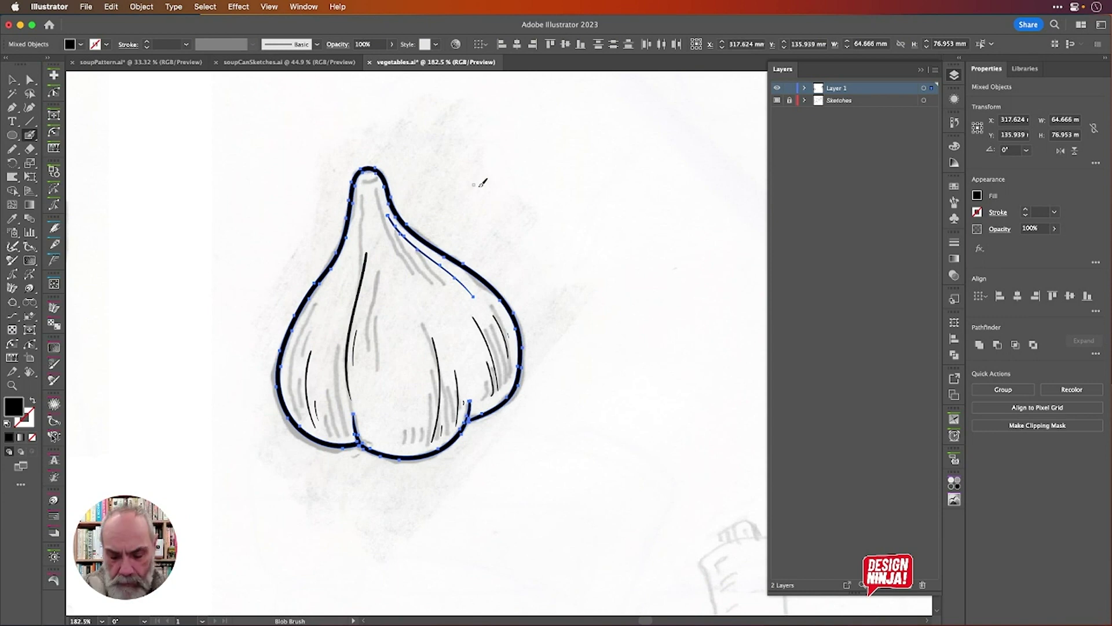
# Draw a short curved line across the garlic's stem tip and two tapered strokes running down from it with the Blob Brush.
pyautogui.scroll(10, 434, 190)
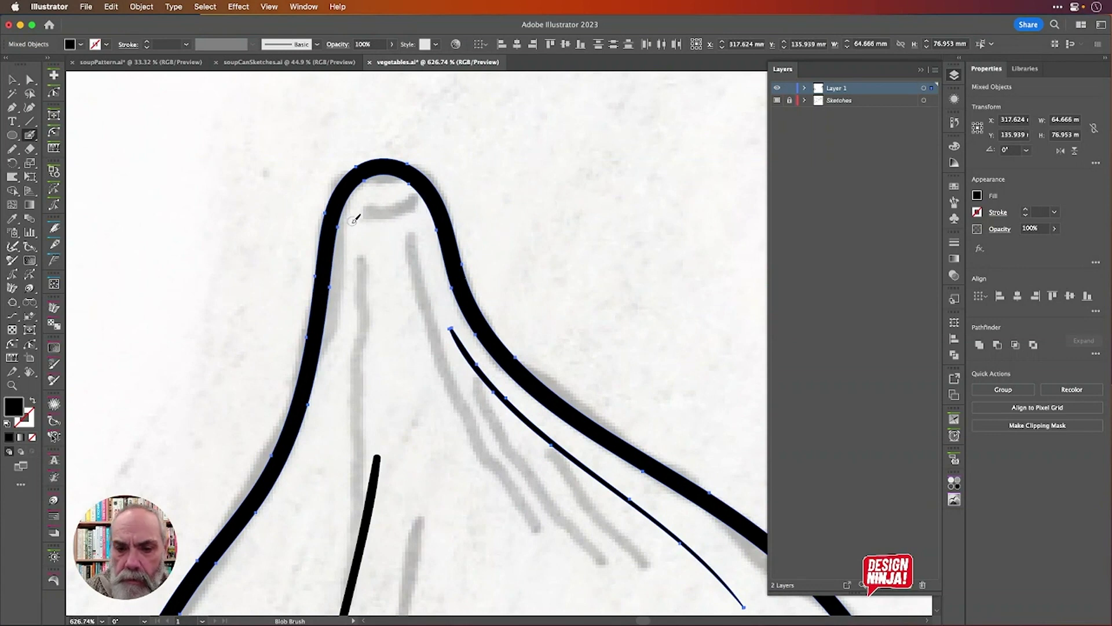
pyautogui.moveTo(364, 221); pyautogui.dragTo(442, 196)
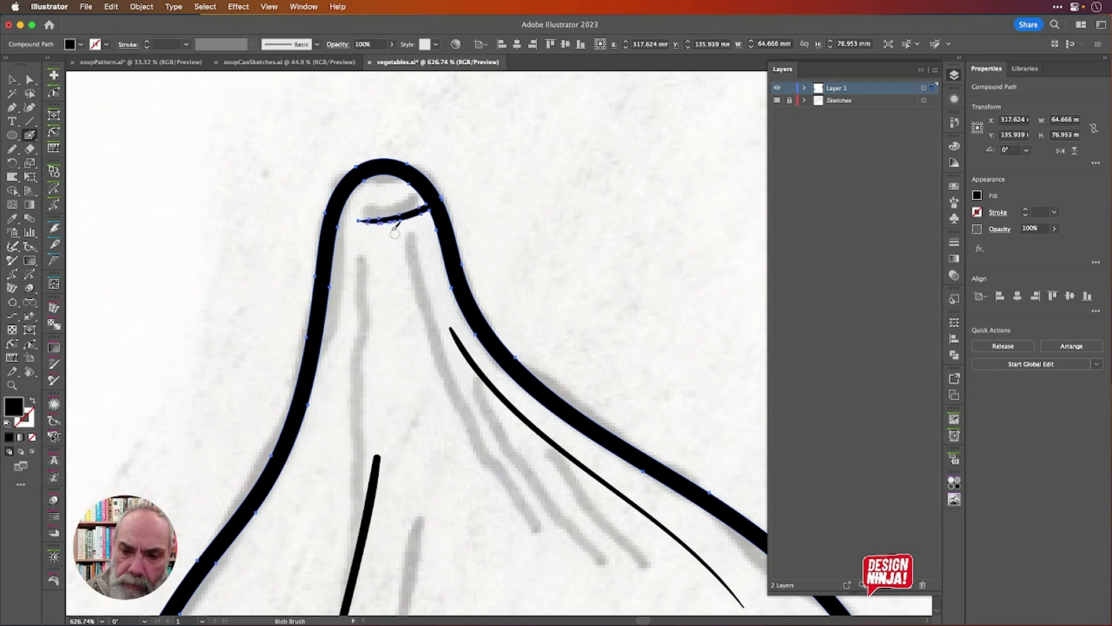
pyautogui.press('Delete')
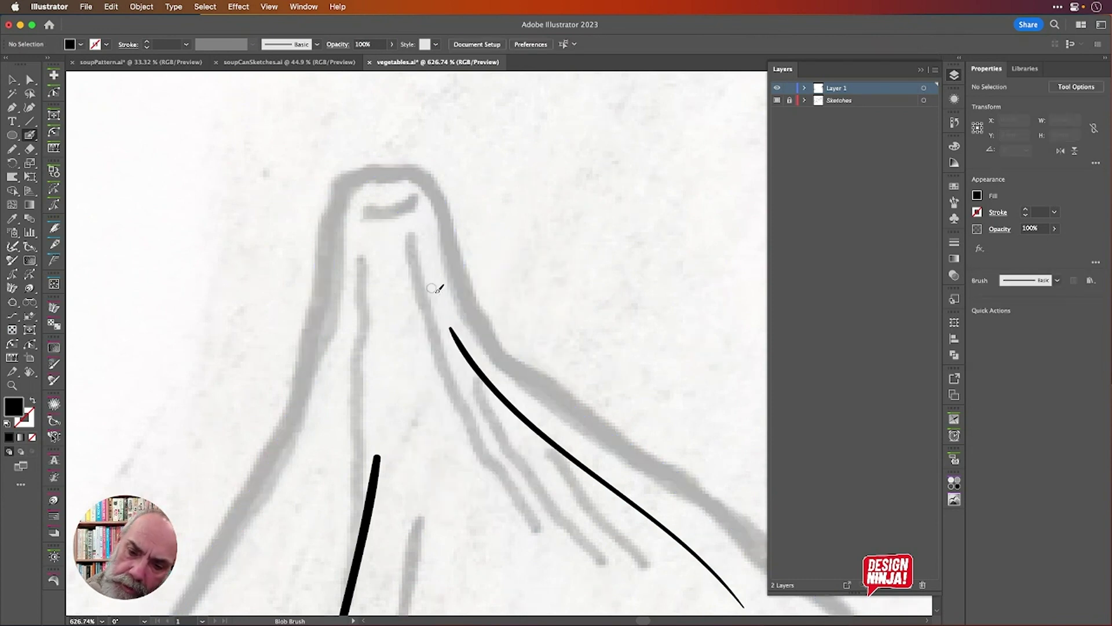
pyautogui.press('super+z')
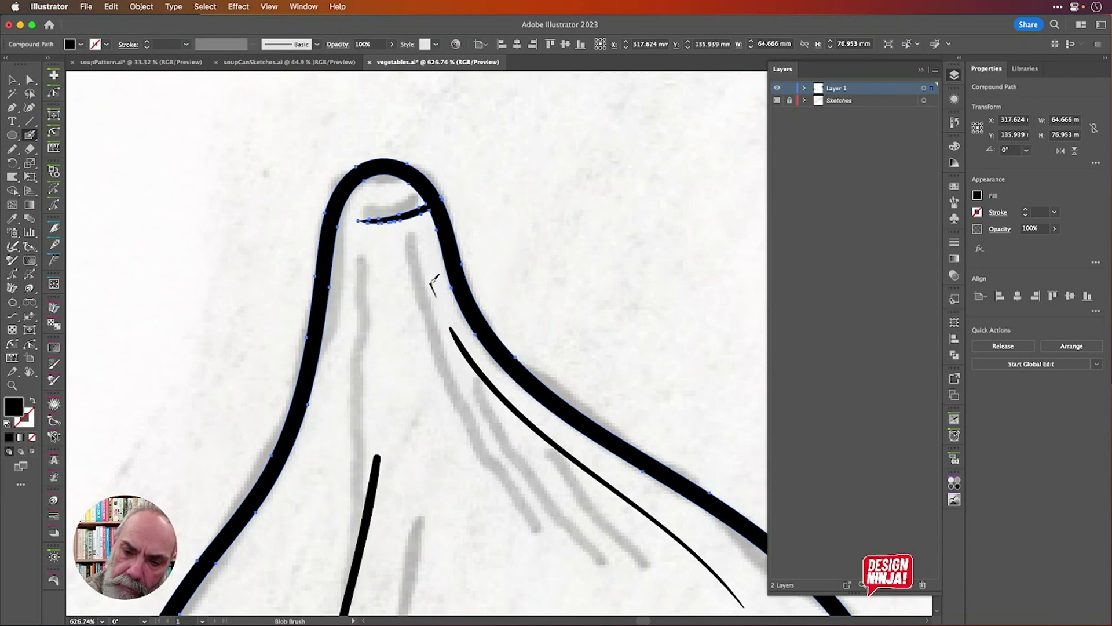
pyautogui.moveTo(434, 283); pyautogui.dragTo(412, 219)
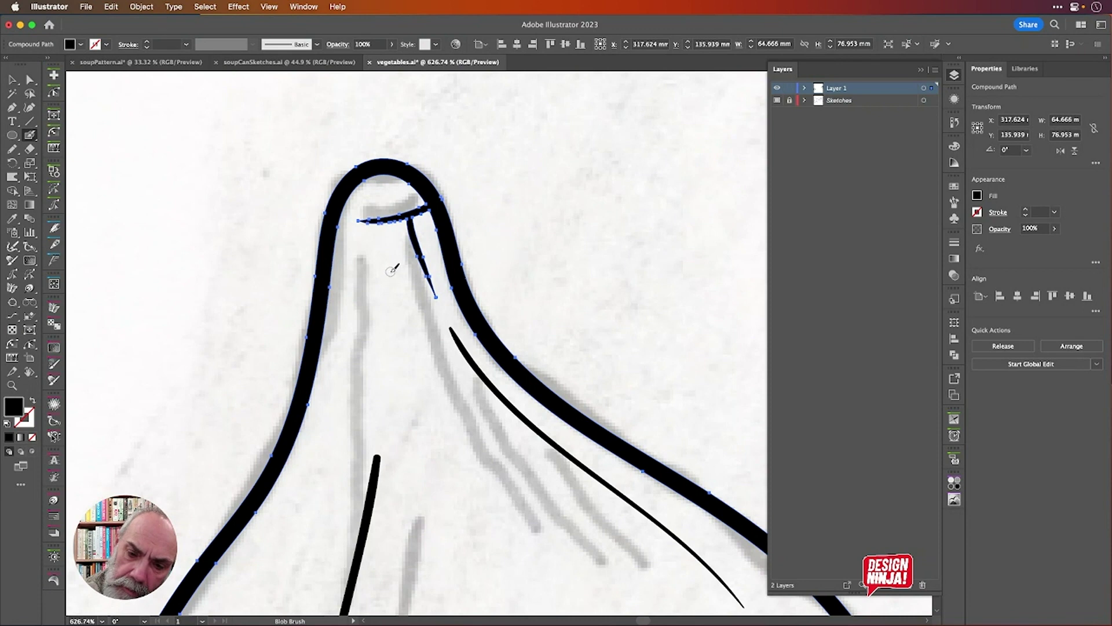
pyautogui.moveTo(392, 270); pyautogui.dragTo(379, 219)
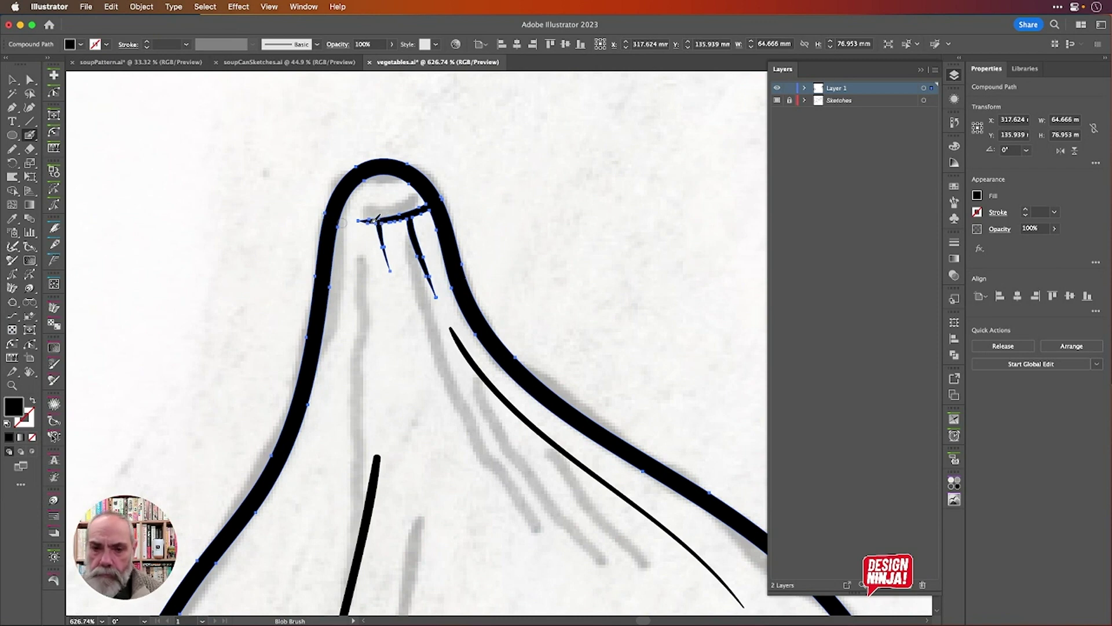
# Limit the Reform tool to the inner edge of the garlic's stem tip and pull that edge downward to thicken the tip.
pyautogui.click(54, 205)
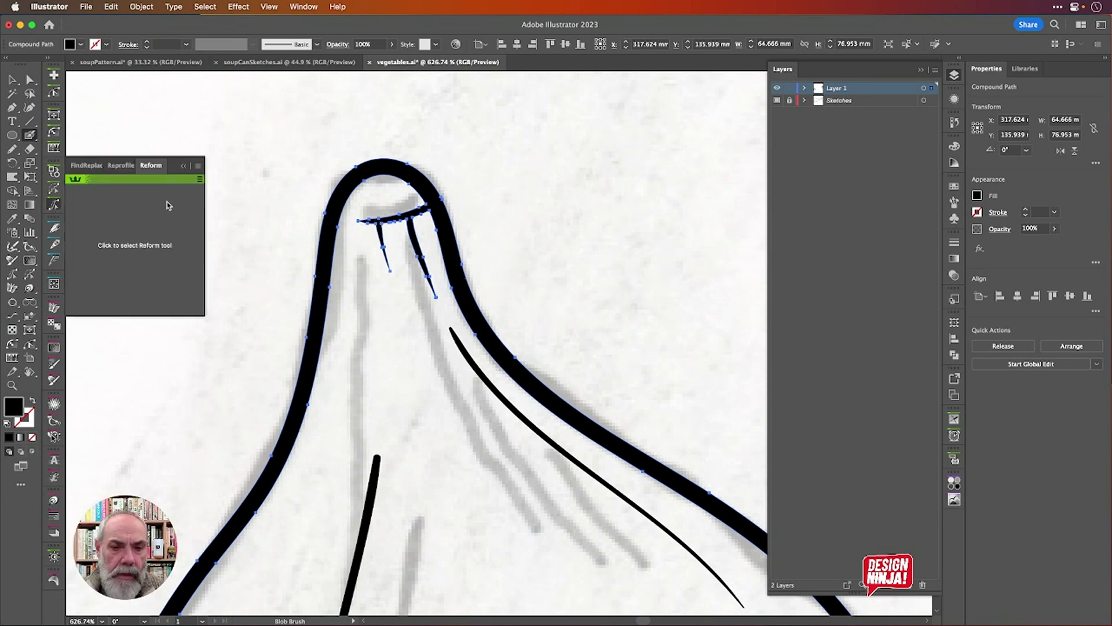
pyautogui.click(158, 267)
pyautogui.click(379, 179)
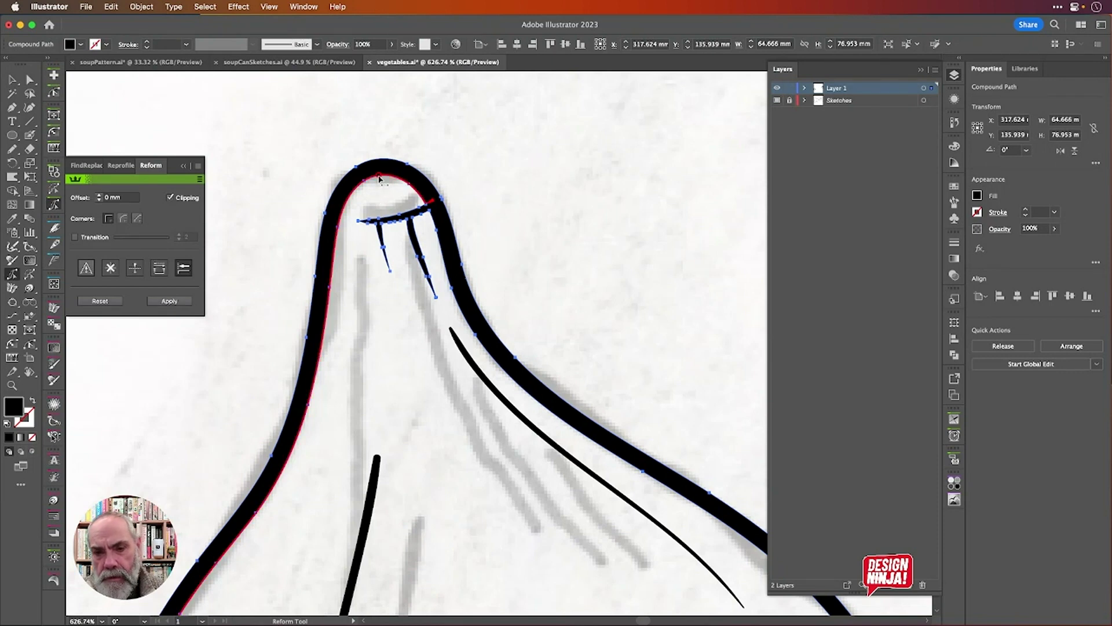
pyautogui.scroll(-5, 394, 311)
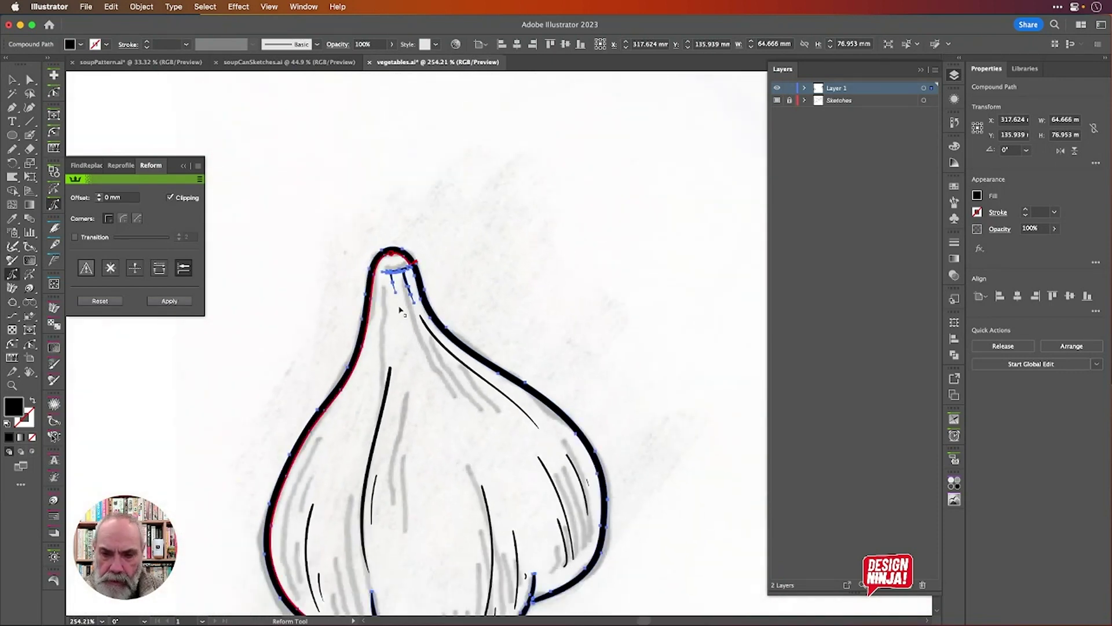
pyautogui.scroll(-4, 400, 311)
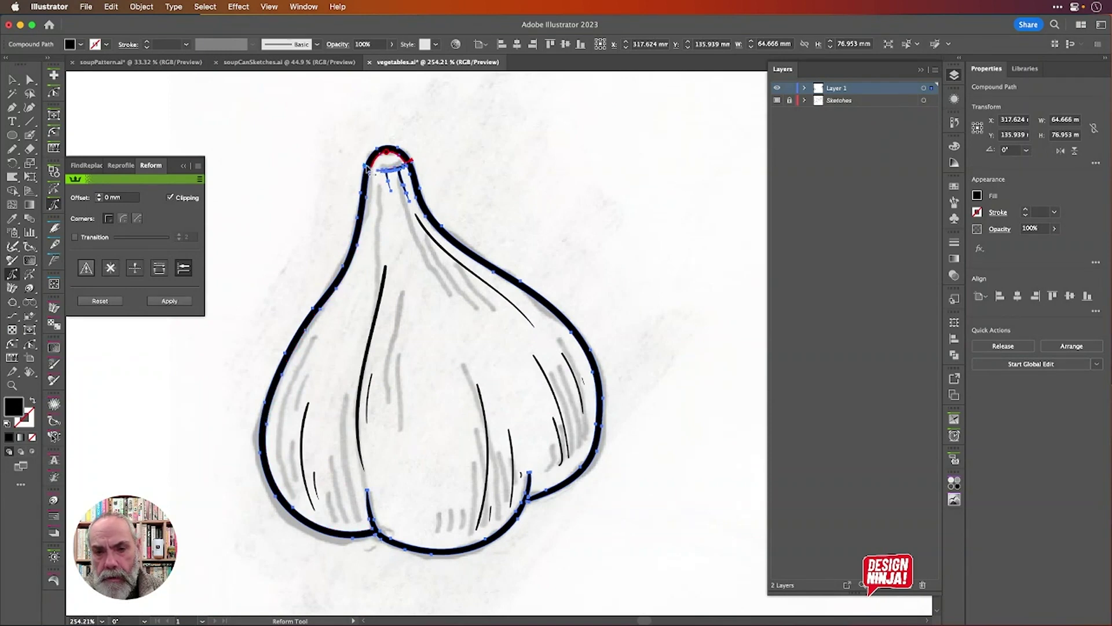
pyautogui.scroll(5, 398, 148)
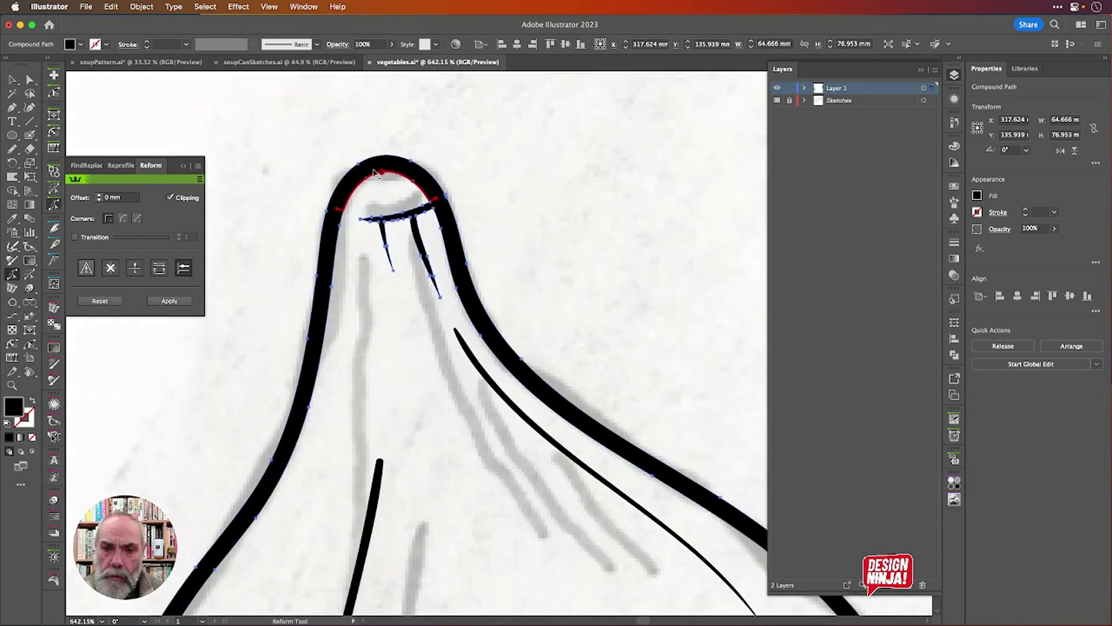
pyautogui.moveTo(383, 173); pyautogui.dragTo(384, 195)
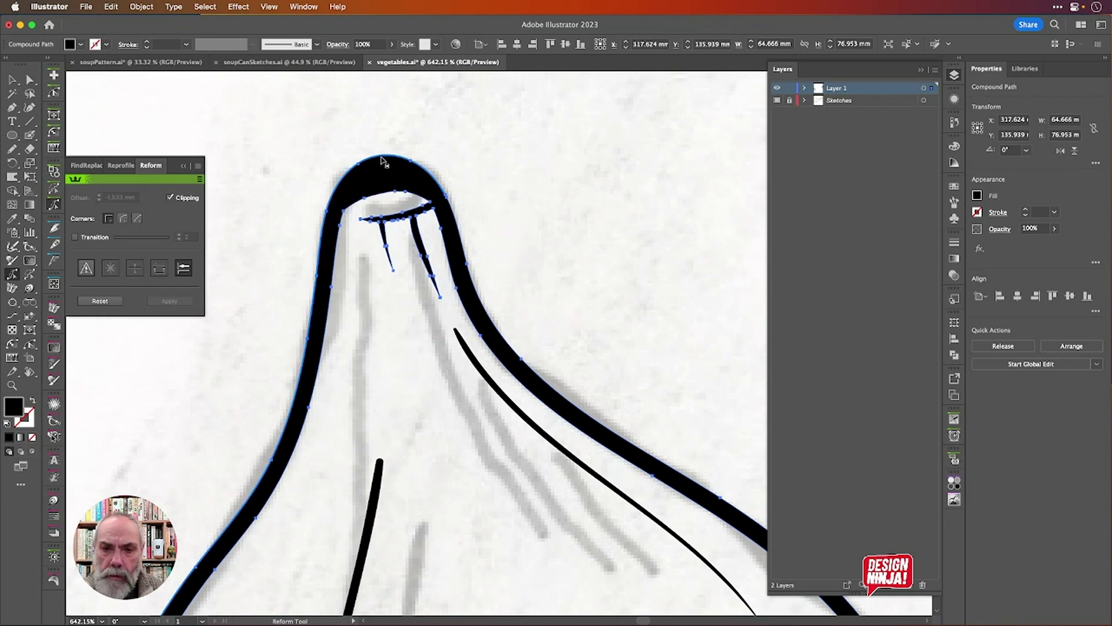
# Select the garlic's outer edge for reforming and limit the affected section to the rounded stem tip.
pyautogui.click(383, 158)
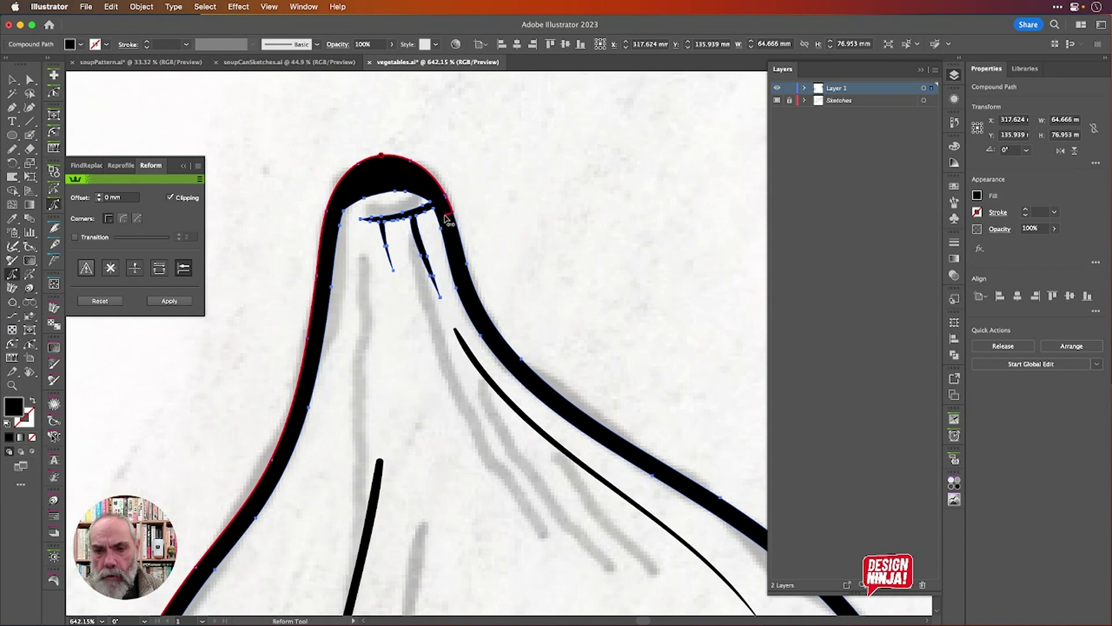
pyautogui.scroll(-10, 447, 218)
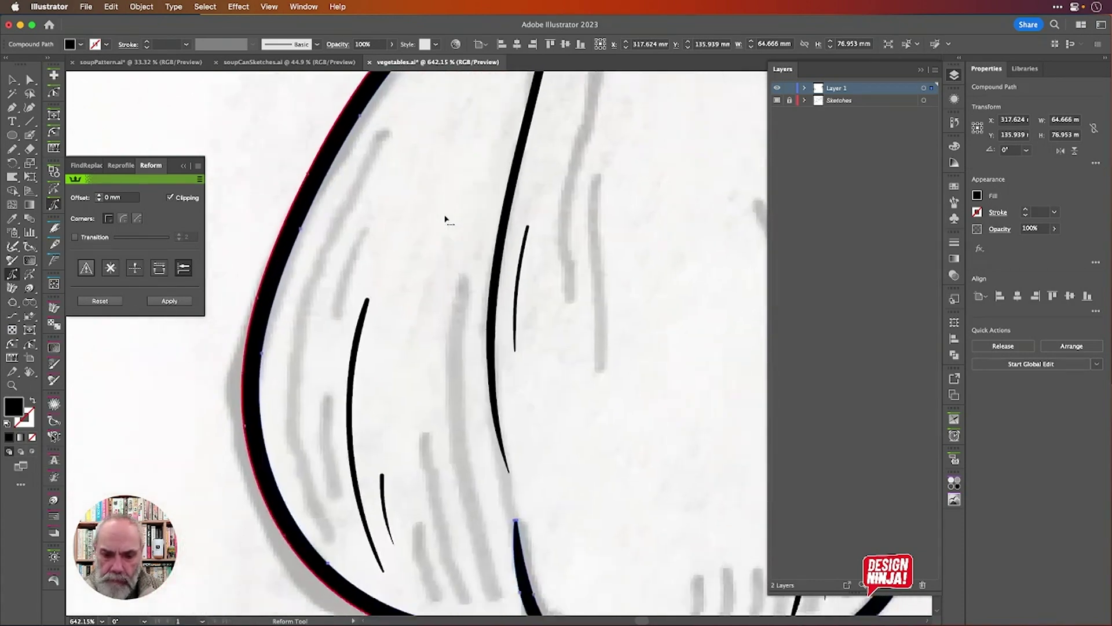
pyautogui.scroll(-5, 447, 219)
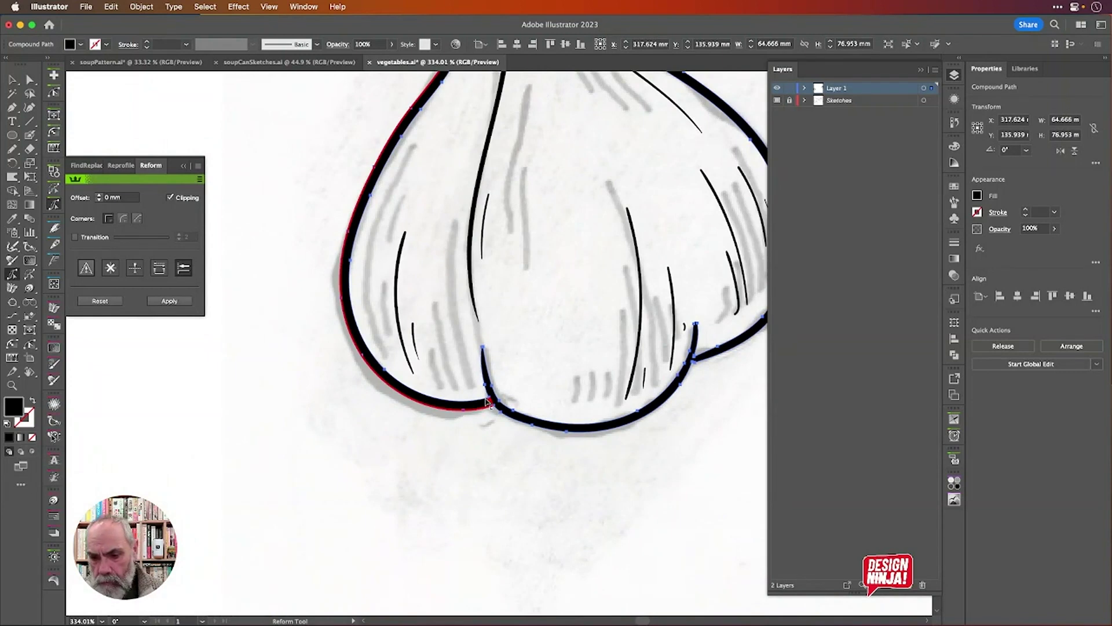
pyautogui.moveTo(490, 404)
pyautogui.mouseDown()
pyautogui.moveTo(355, 324)
pyautogui.moveTo(409, 180)
pyautogui.moveTo(478, 123)
pyautogui.mouseUp()
pyautogui.scroll(5, 542, 160)
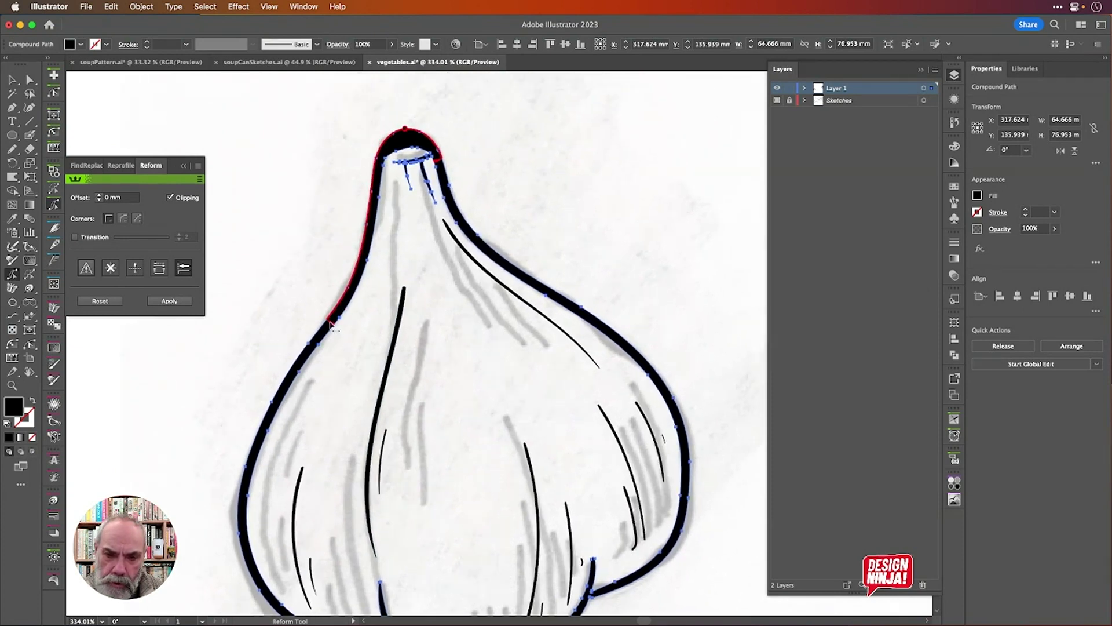
pyautogui.moveTo(330, 324); pyautogui.dragTo(393, 168)
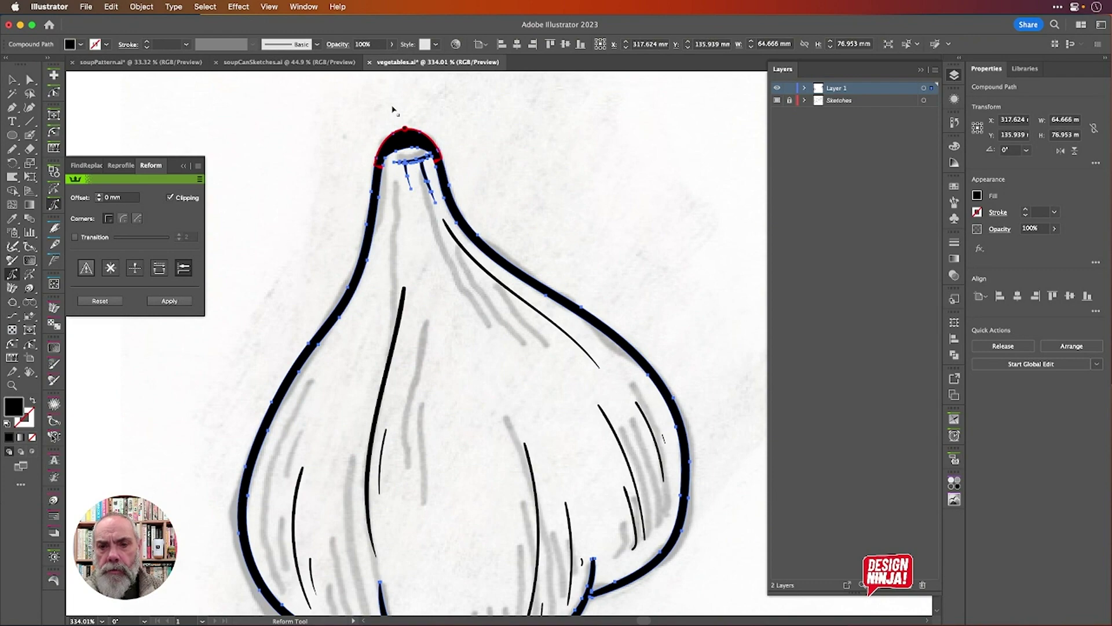
pyautogui.scroll(5, 393, 110)
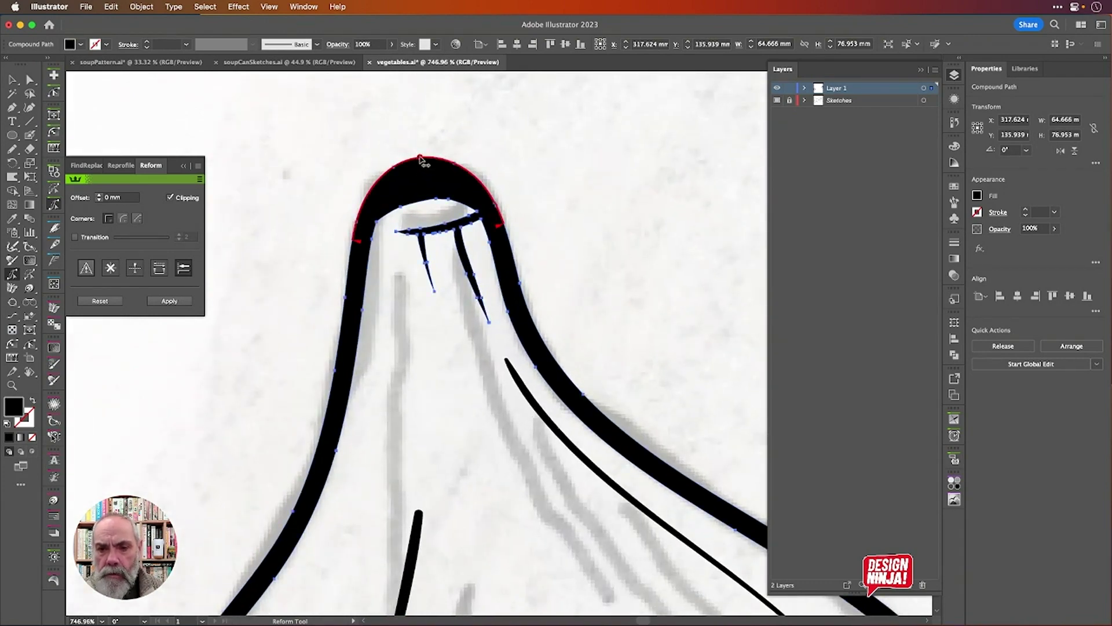
# Reform the stem tip's outer edge inward using one central and two side control points, and apply the new shape.
pyautogui.moveTo(421, 161)
pyautogui.mouseDown()
pyautogui.moveTo(422, 190)
pyautogui.moveTo(378, 209)
pyautogui.mouseUp()
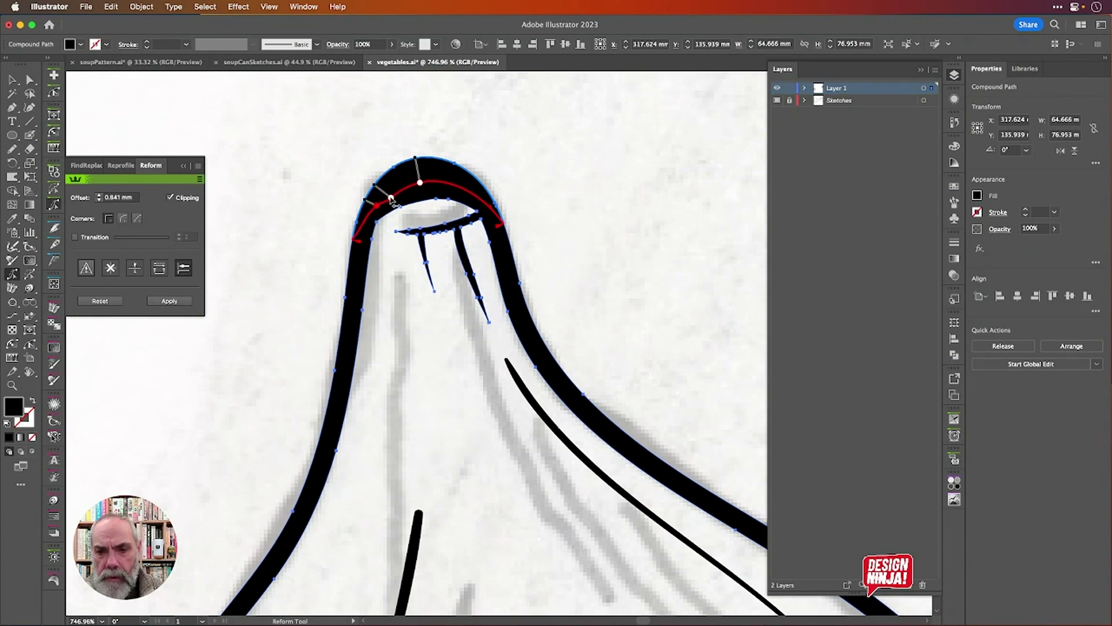
pyautogui.moveTo(468, 191); pyautogui.dragTo(480, 198)
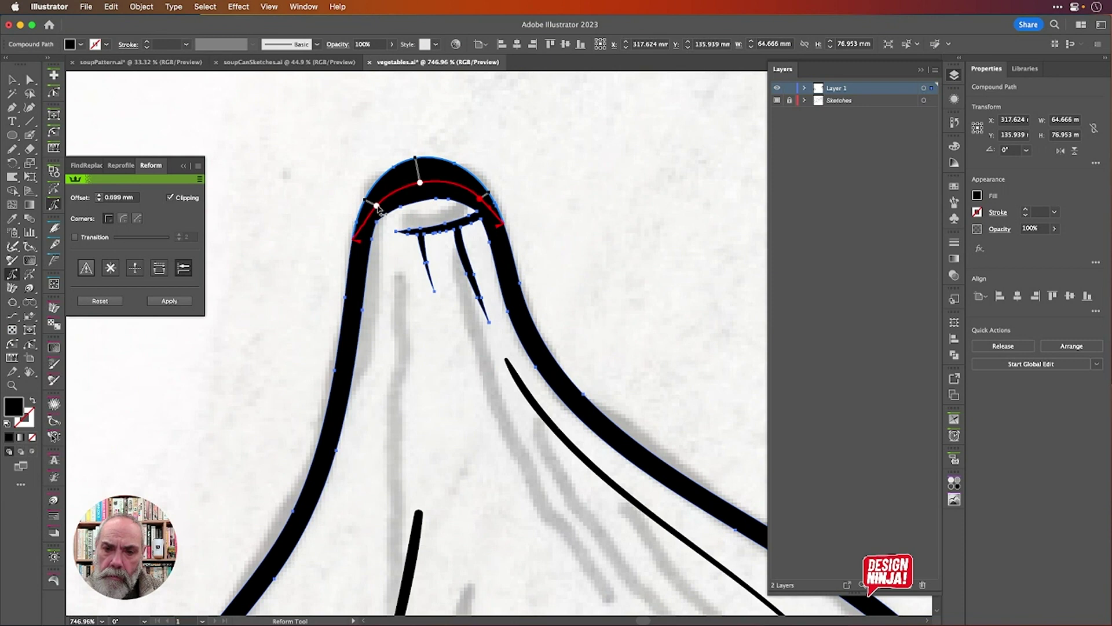
pyautogui.moveTo(378, 207); pyautogui.dragTo(365, 208)
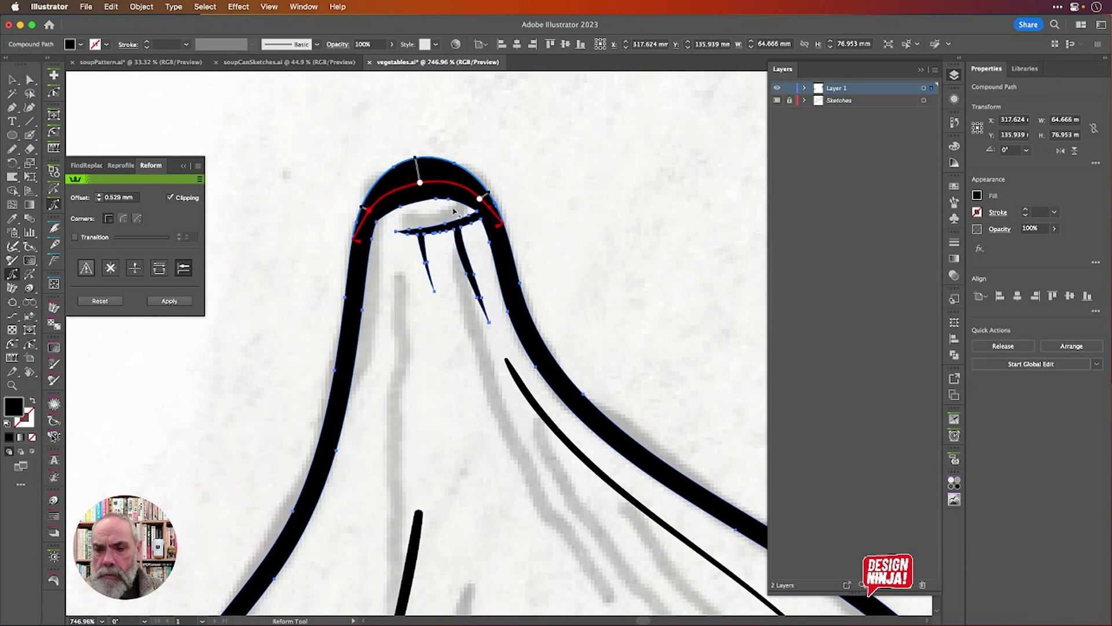
pyautogui.moveTo(479, 199); pyautogui.dragTo(483, 201)
pyautogui.moveTo(420, 182); pyautogui.dragTo(419, 181)
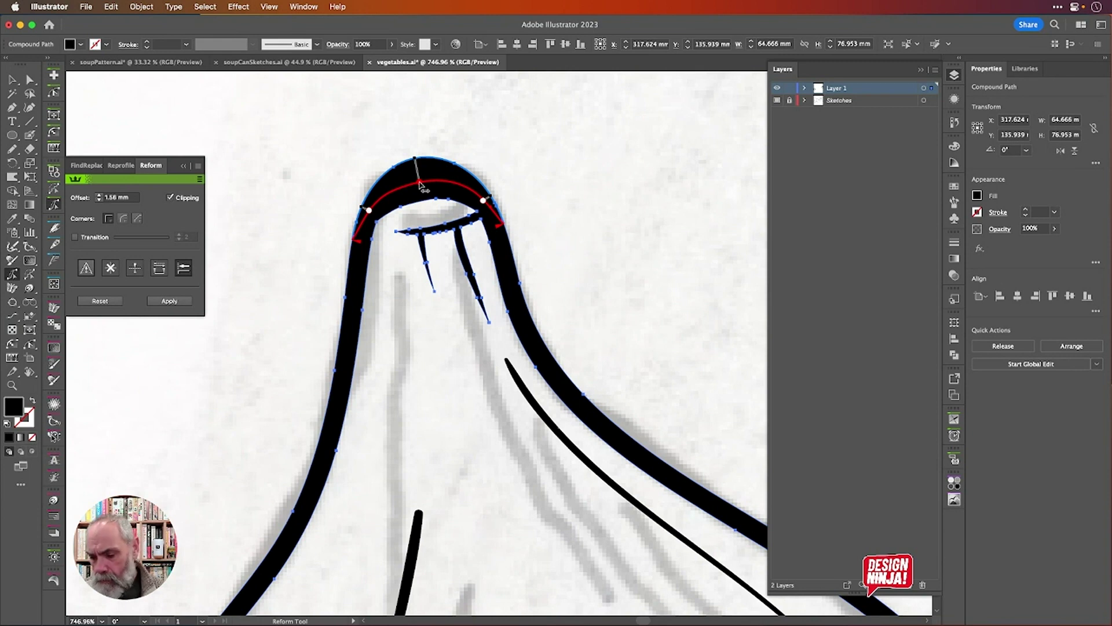
pyautogui.press('Return')
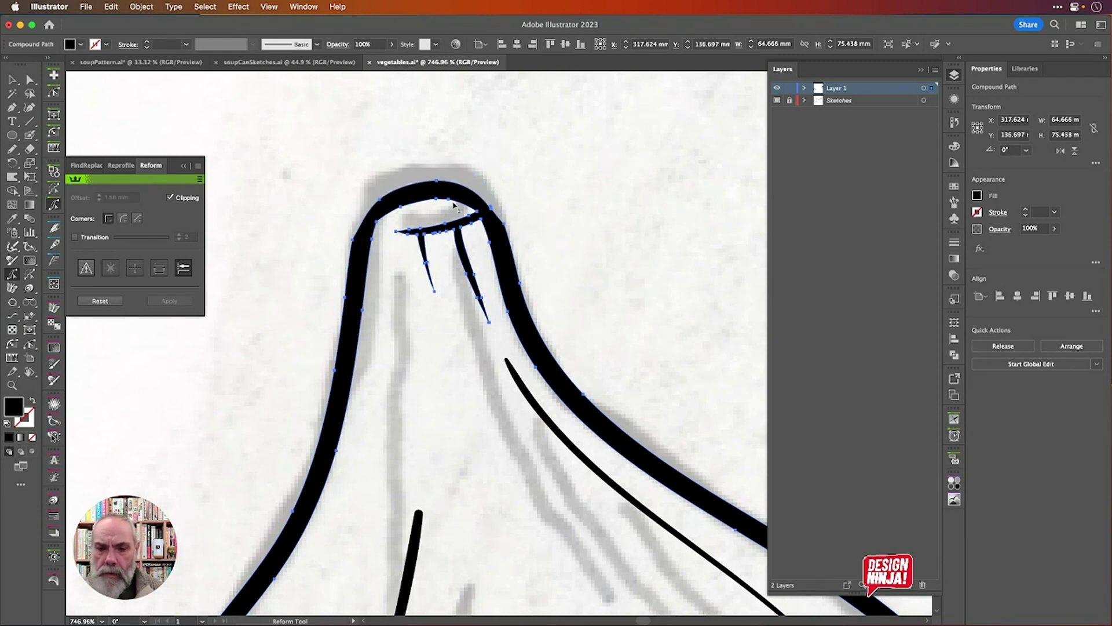
# Smooth the outer outline on both sides of the garlic's stem tip with the Pencil tool.
pyautogui.press('n')
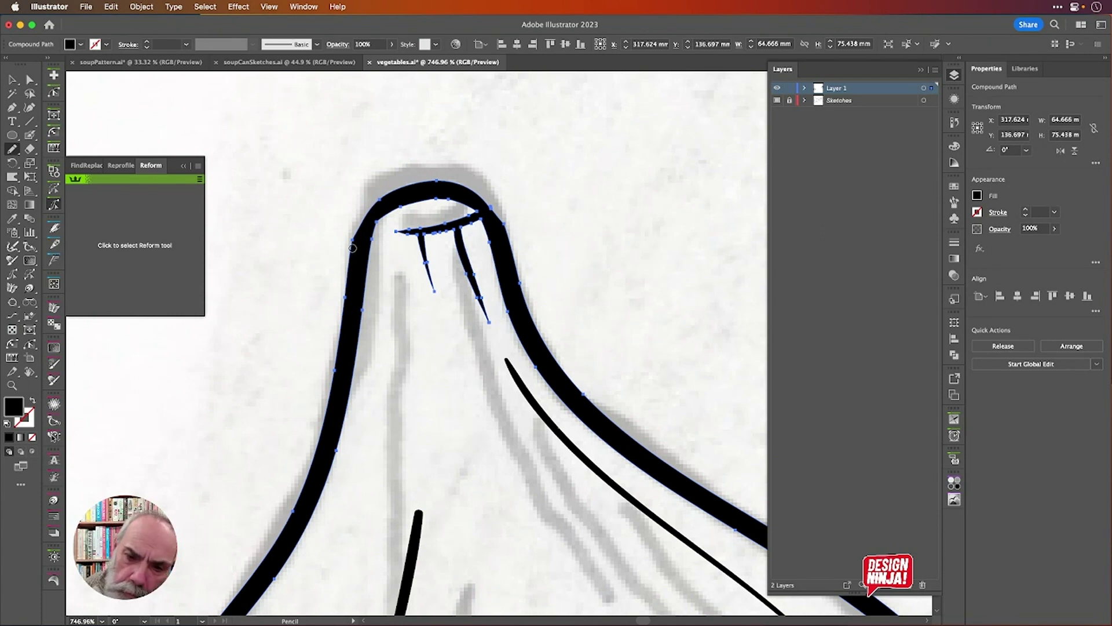
pyautogui.moveTo(352, 250); pyautogui.dragTo(364, 236)
pyautogui.moveTo(503, 233); pyautogui.dragTo(493, 207)
# Move the complete garlic line art off its sketch to the blank area directly below the pepper.
pyautogui.press('super+0')
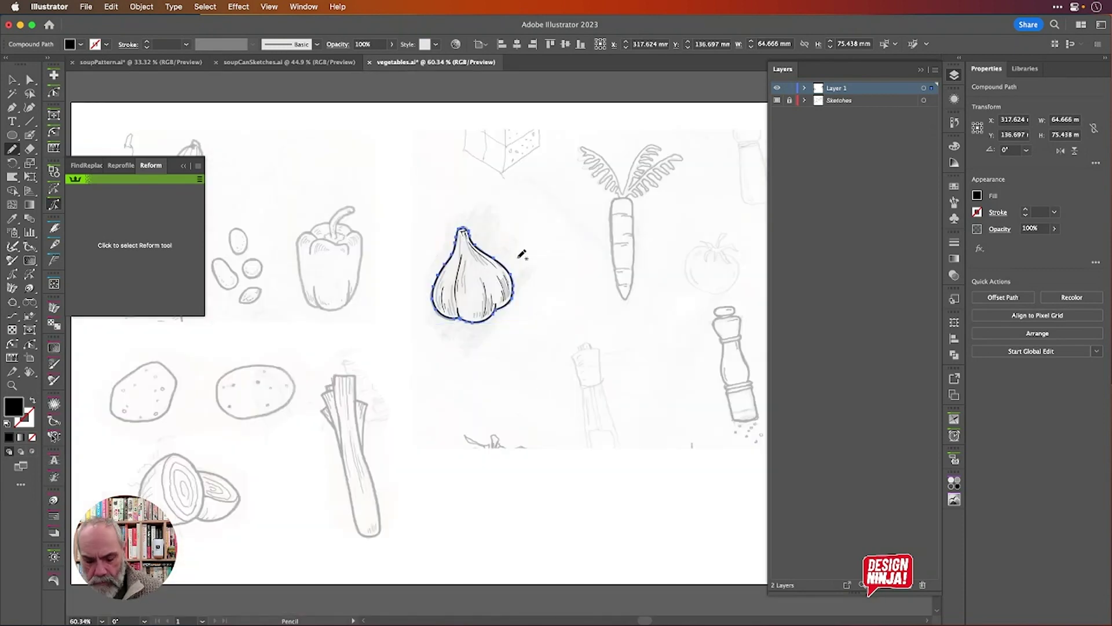
pyautogui.press('v')
pyautogui.moveTo(406, 204); pyautogui.dragTo(733, 315)
pyautogui.hscroll(5, 554, 387)
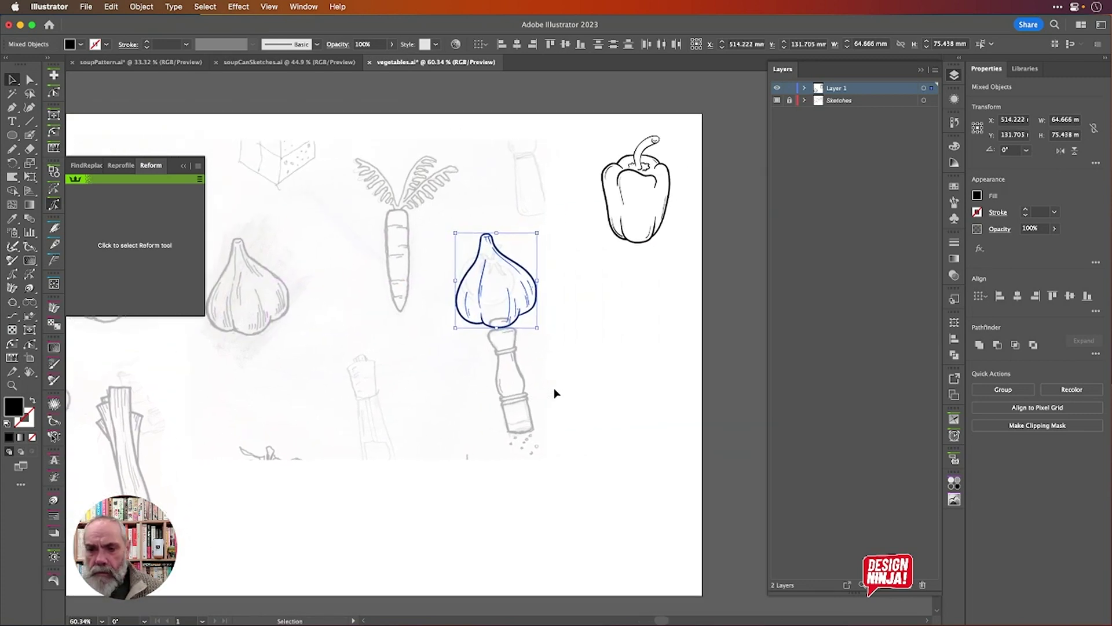
pyautogui.moveTo(529, 317); pyautogui.dragTo(664, 342)
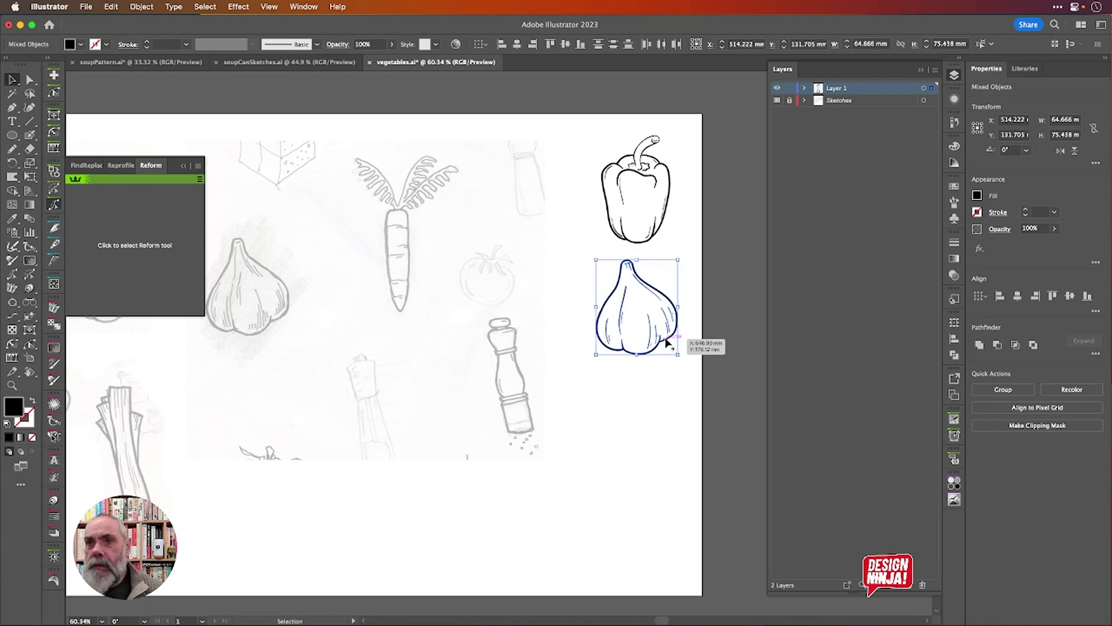
pyautogui.scroll(3, 673, 284)
pyautogui.scroll(2, 673, 284)
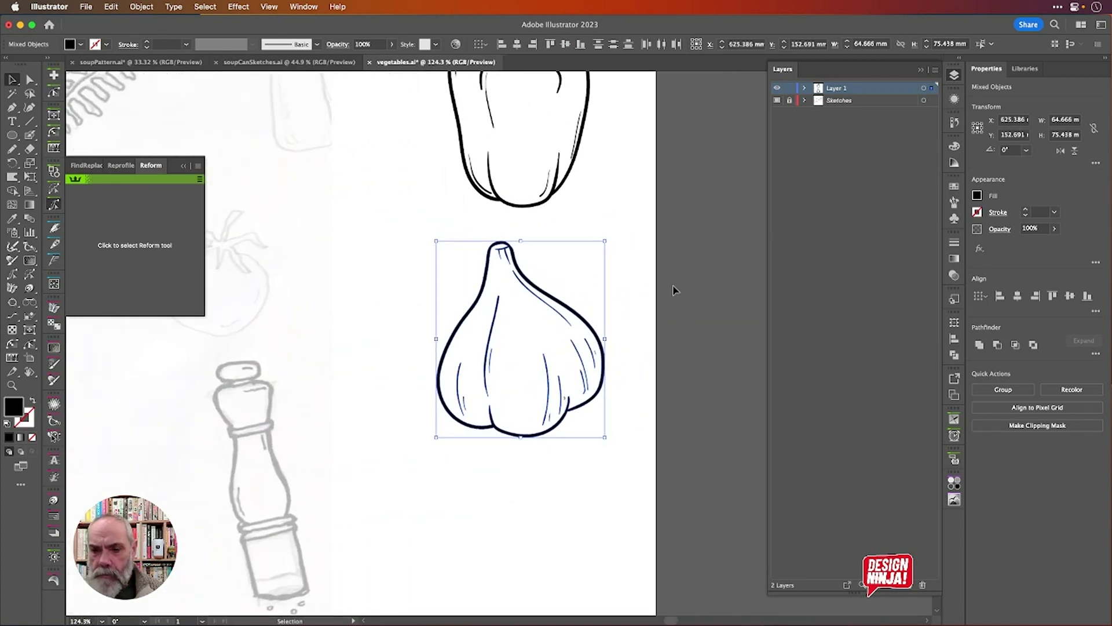
# Combine the garlic line art with Pathfinder Merge and clear the area inside its outline with Shape Builder.
pyautogui.click(1097, 355)
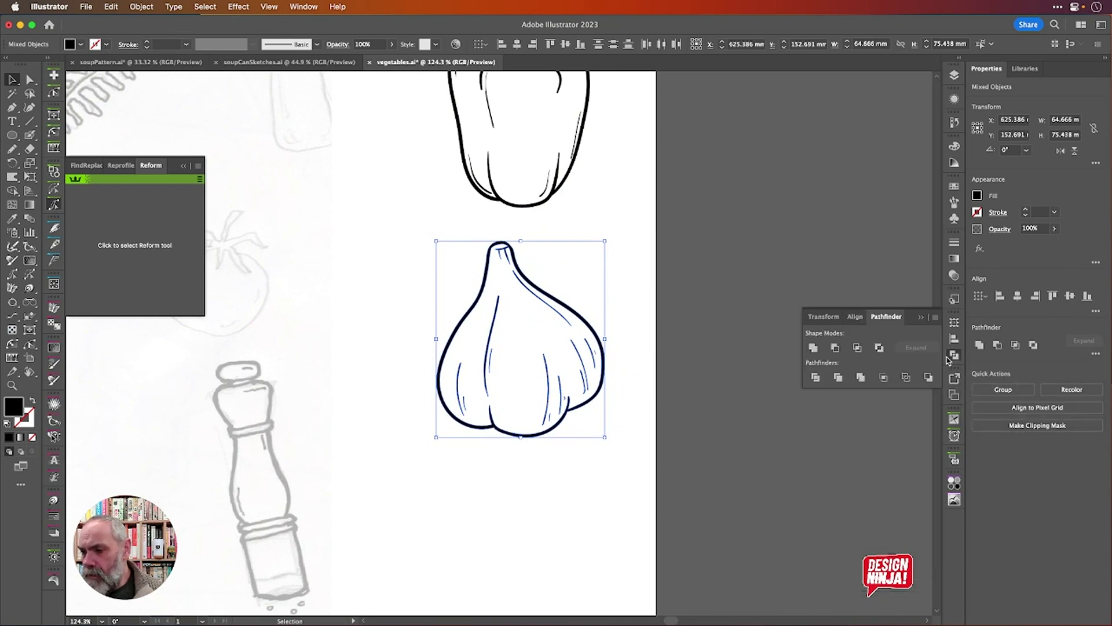
pyautogui.click(861, 378)
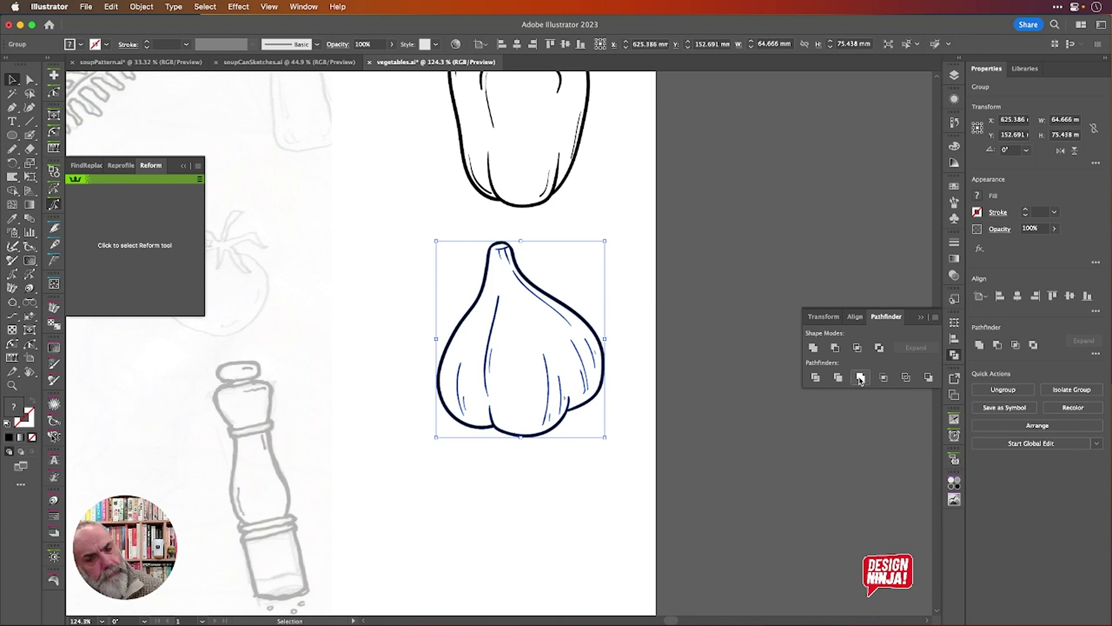
pyautogui.click(955, 356)
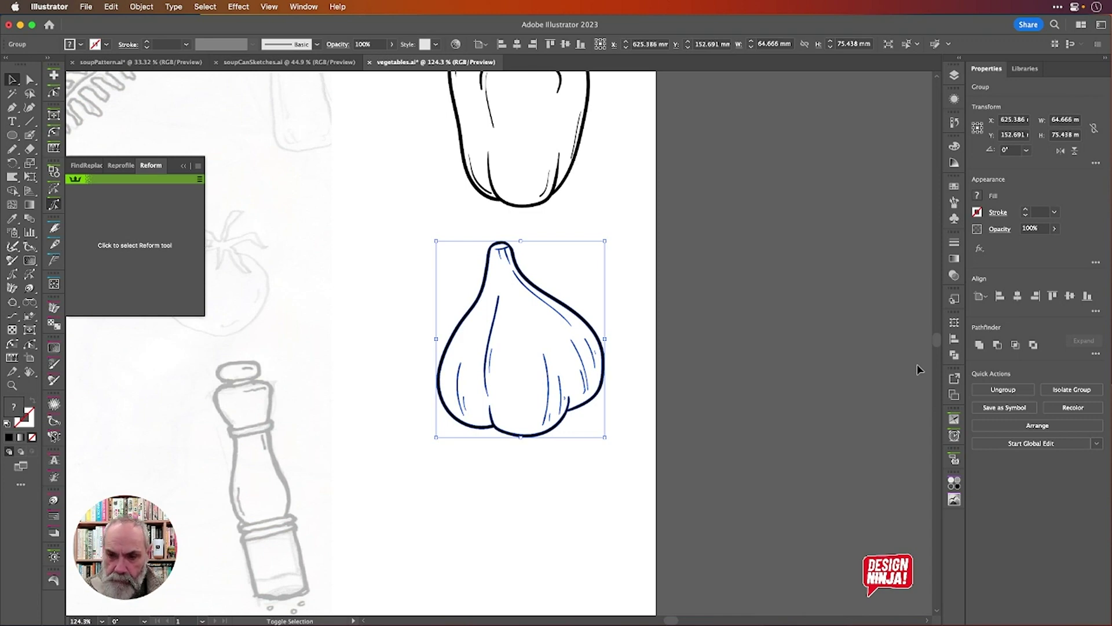
pyautogui.hotkey('shift', 'm')
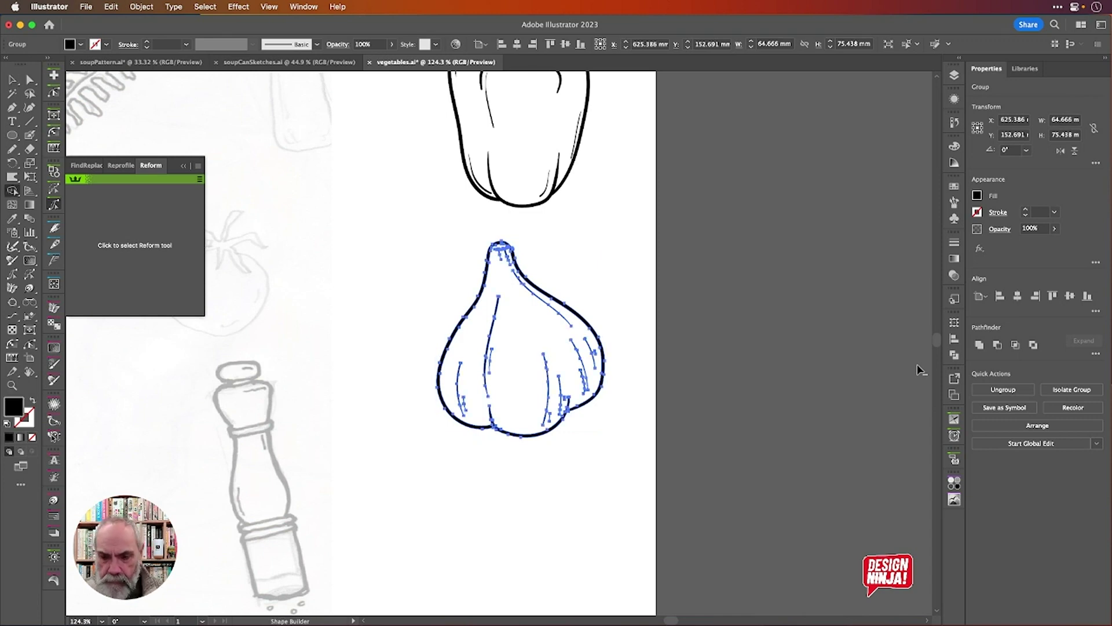
pyautogui.click(521, 341)
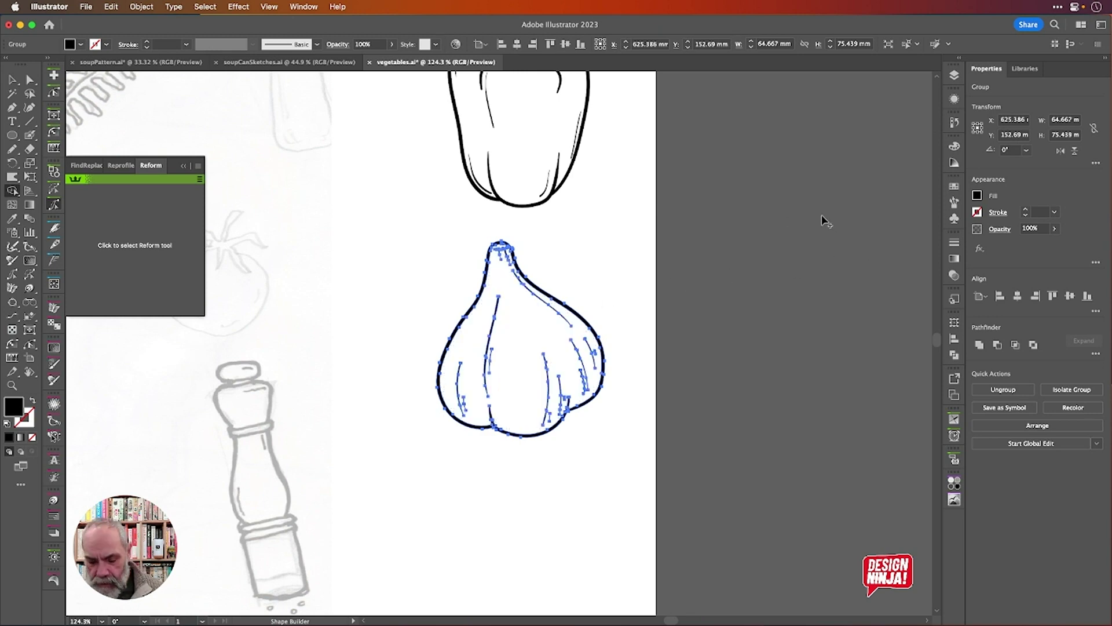
pyautogui.press('v')
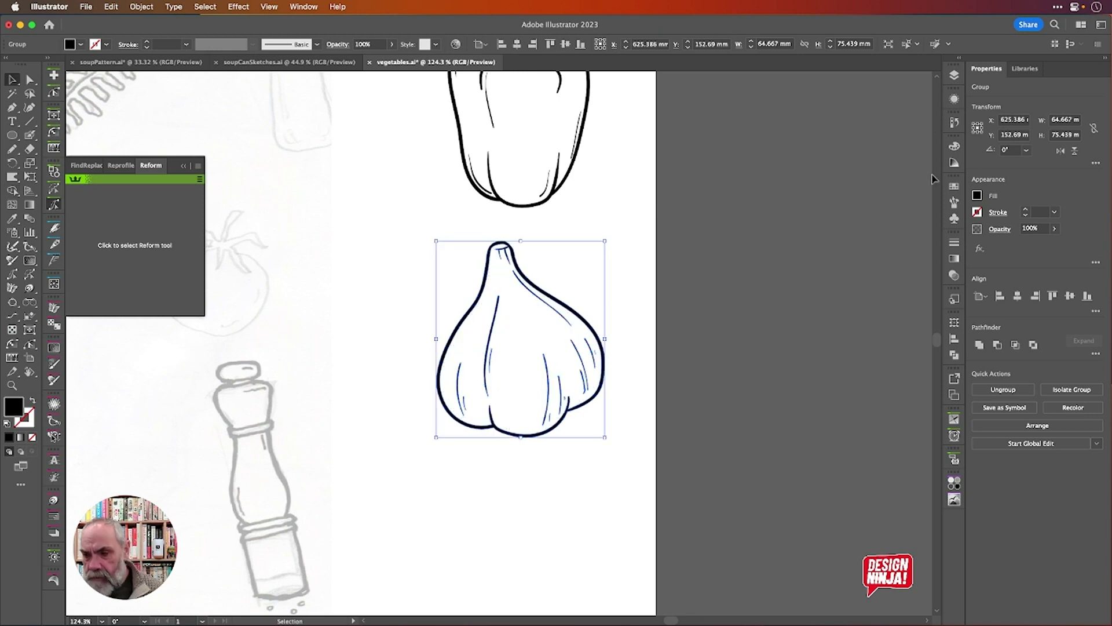
# Test the garlic with red and orange fills, restore black, and undo a trial move past the artboard edge.
pyautogui.click(977, 195)
pyautogui.click(934, 237)
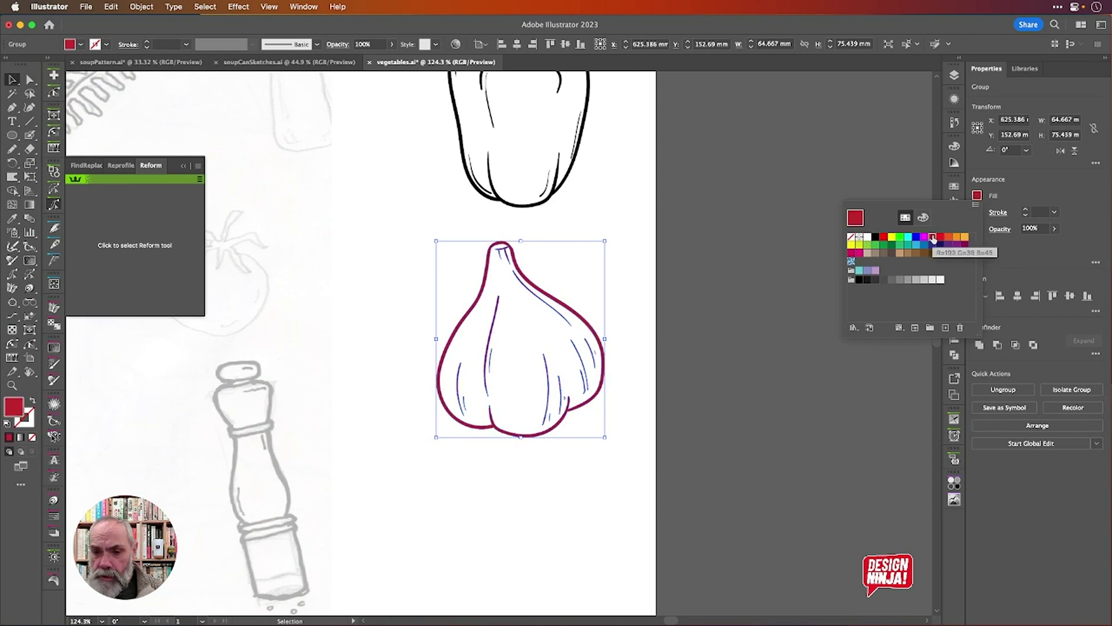
pyautogui.click(956, 238)
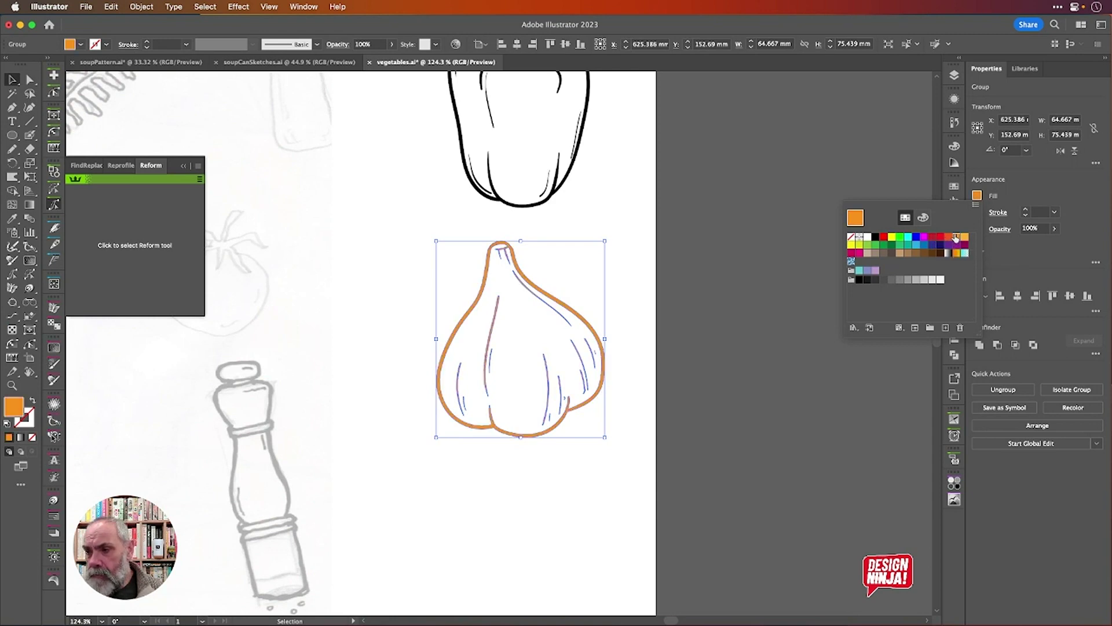
pyautogui.click(876, 237)
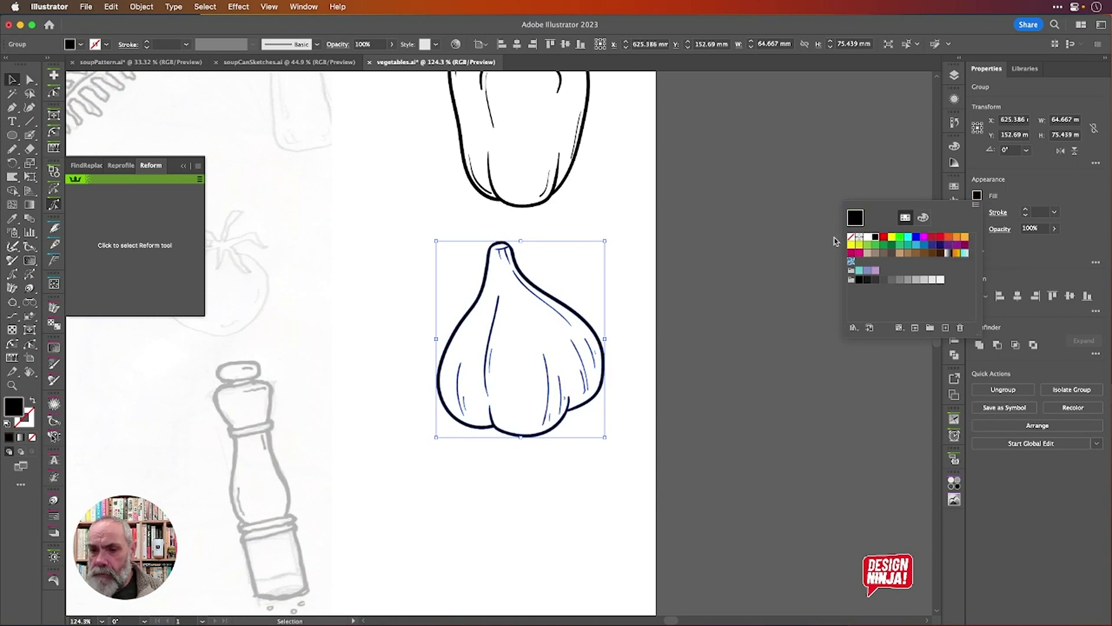
pyautogui.click(1044, 87)
pyautogui.click(759, 196)
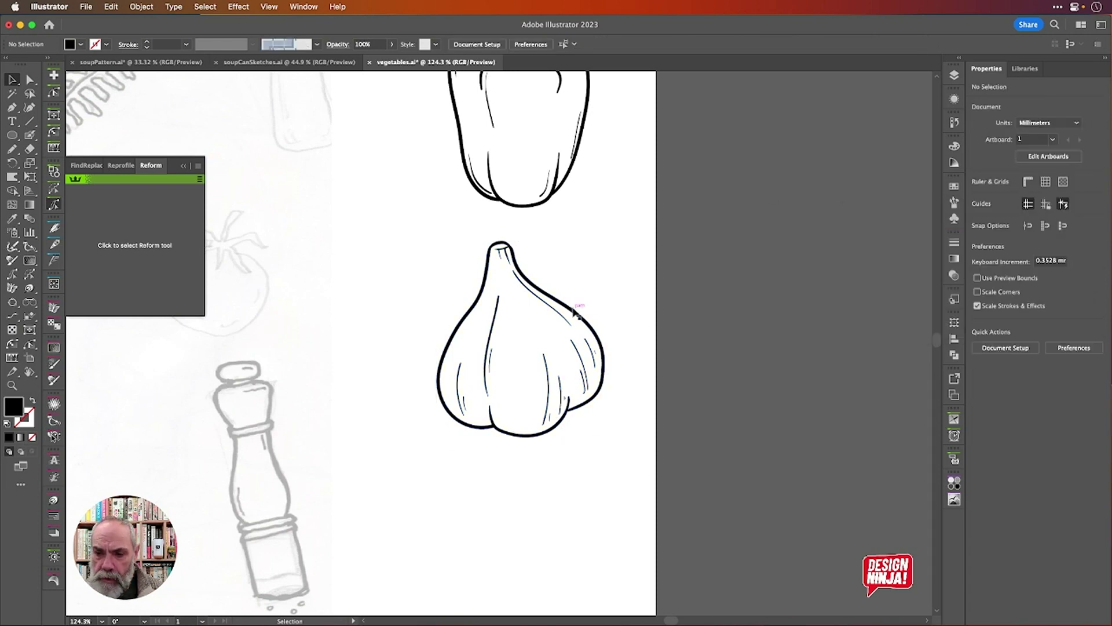
pyautogui.moveTo(575, 312); pyautogui.dragTo(650, 294)
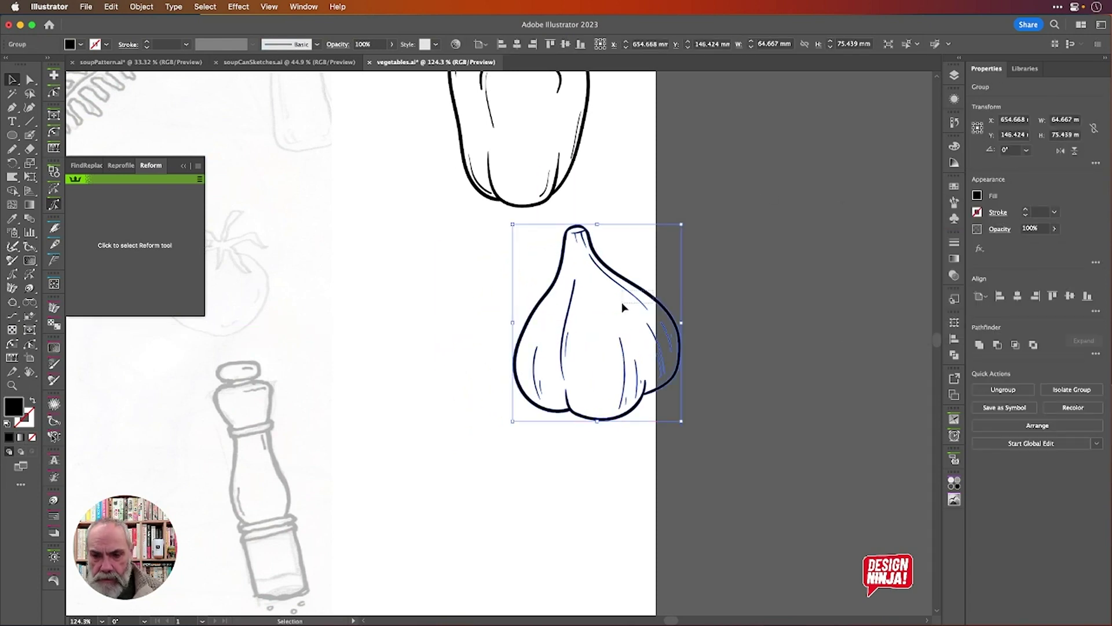
pyautogui.press('super+z')
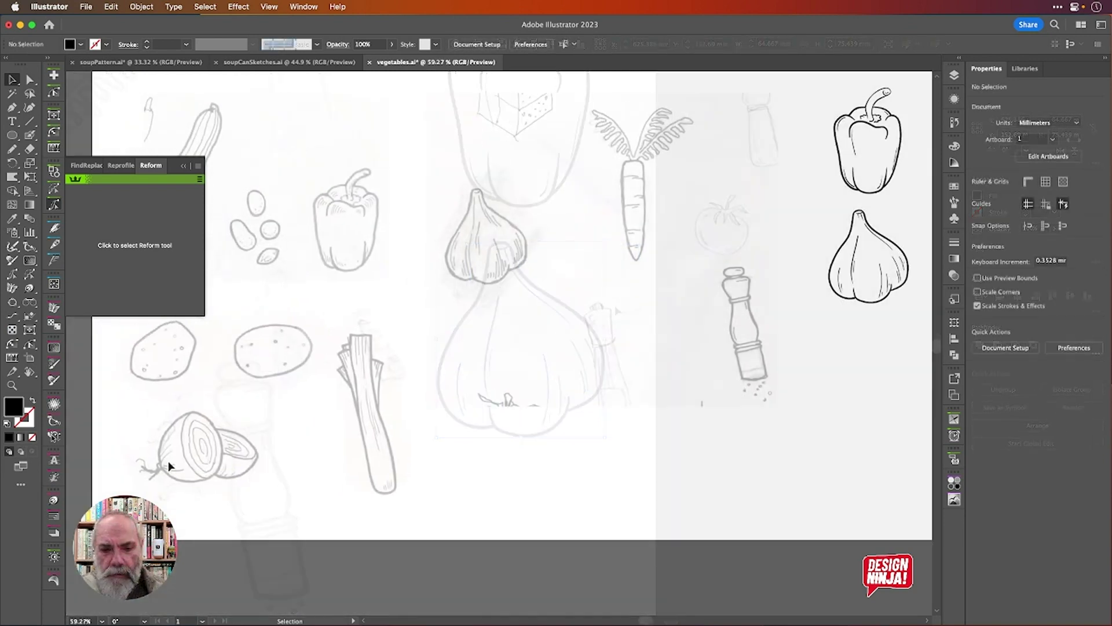
# Examine the line weights of the two finished zucchinis in soupPattern.ai.
pyautogui.hscroll(3, 168, 461)
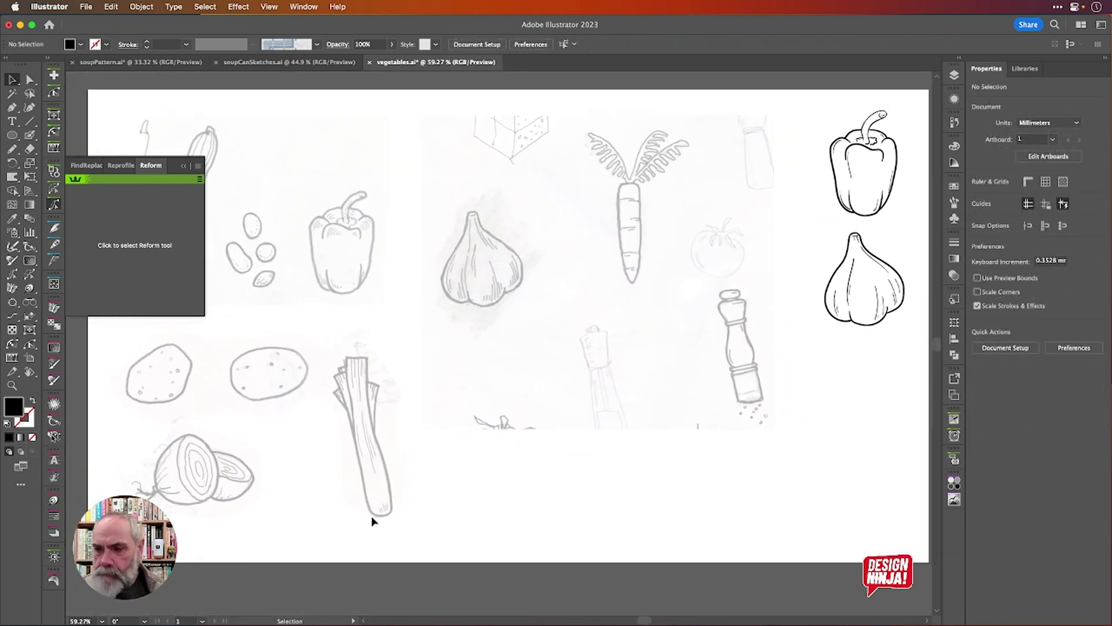
pyautogui.scroll(2, 371, 516)
pyautogui.scroll(-2, 380, 516)
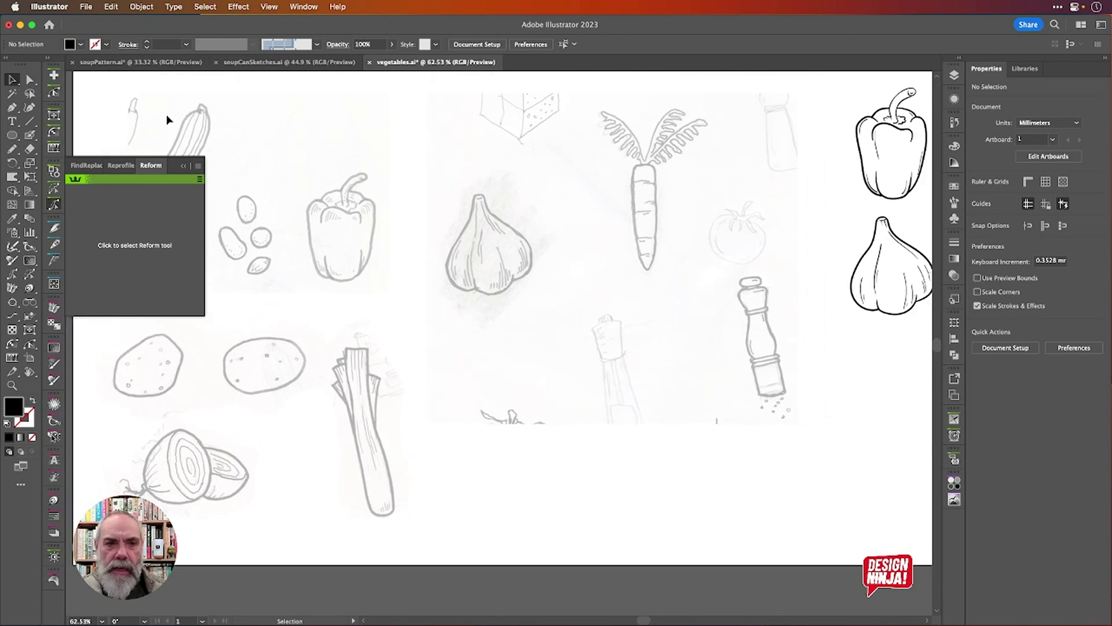
pyautogui.click(140, 64)
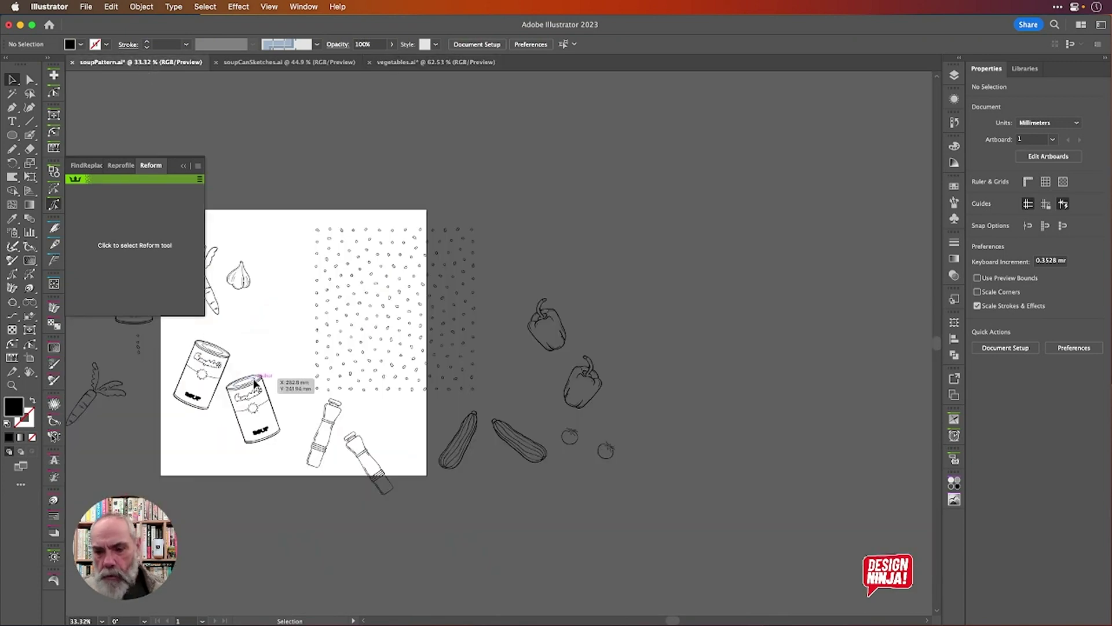
pyautogui.hscroll(2, 255, 384)
pyautogui.hscroll(2, 255, 384)
pyautogui.scroll(-2, 255, 384)
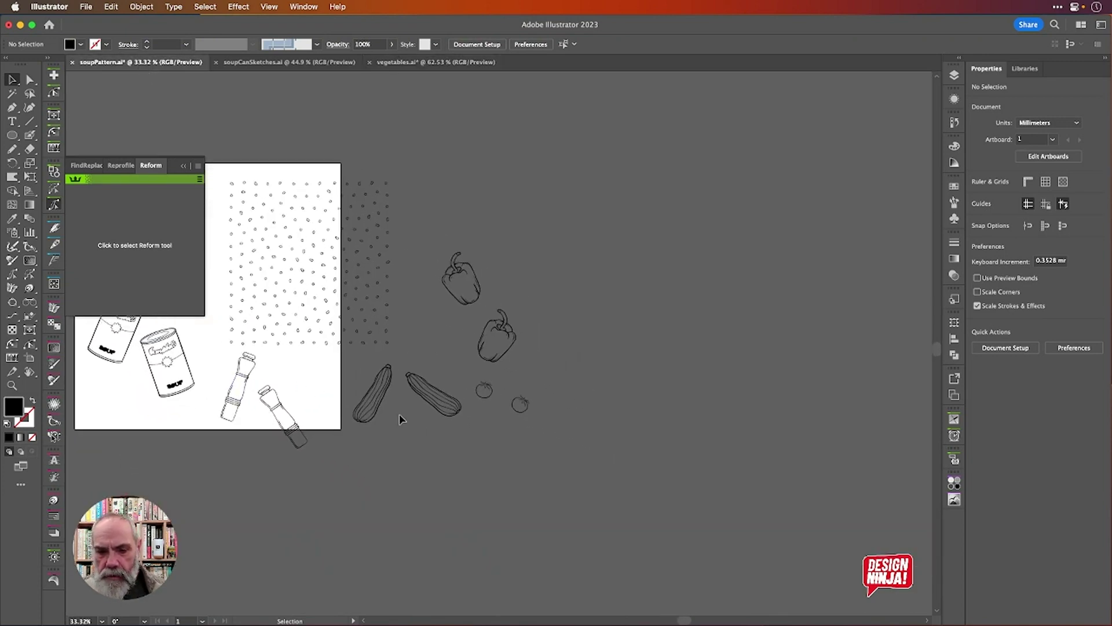
pyautogui.scroll(10, 399, 414)
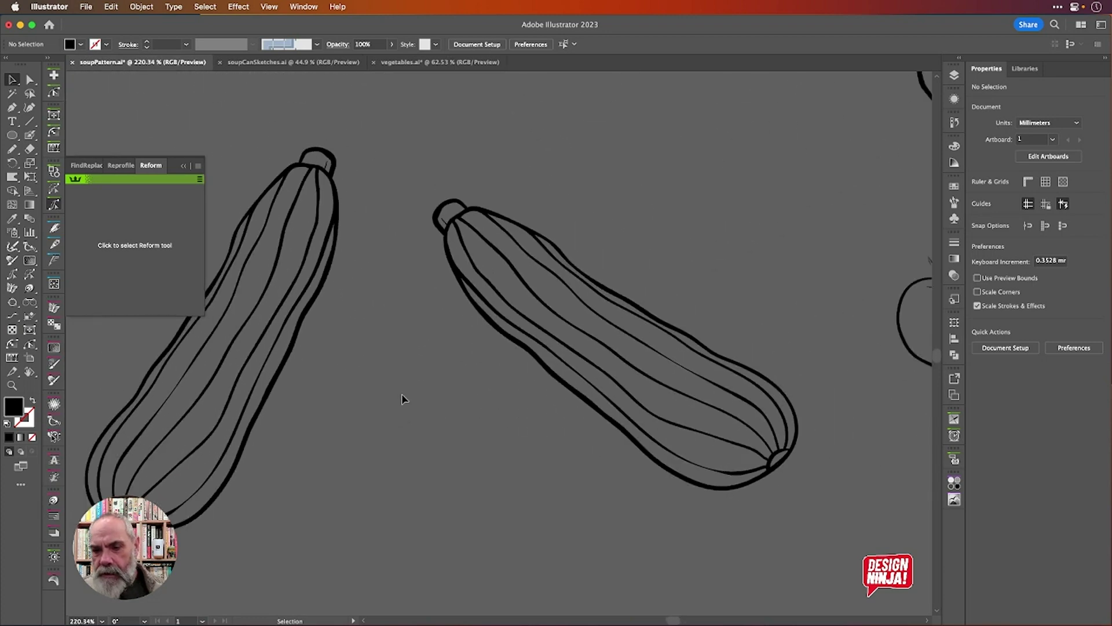
pyautogui.scroll(-3, 402, 394)
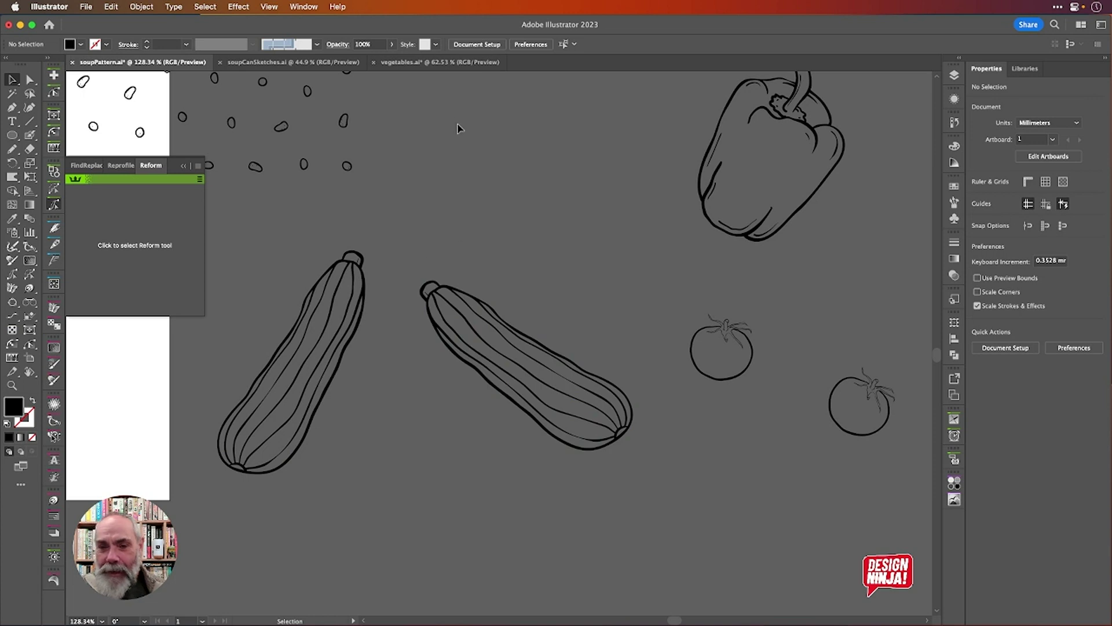
# Return to vegetables.ai and draw a nearly horizontal straight line about 294 mm long below the leek sketch.
pyautogui.click(405, 62)
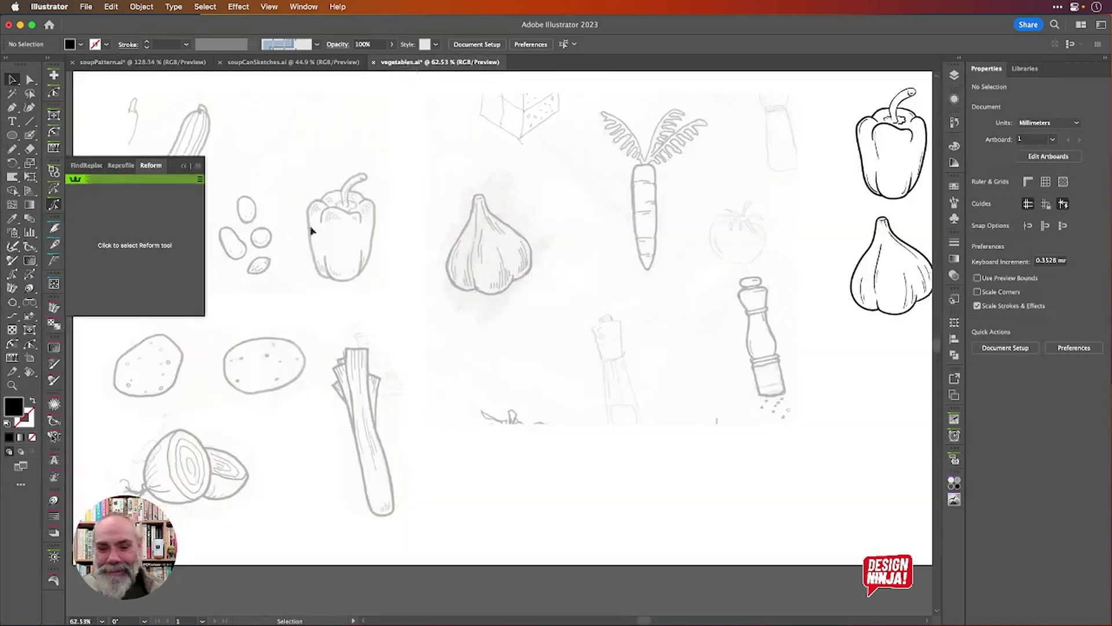
pyautogui.scroll(1, 331, 526)
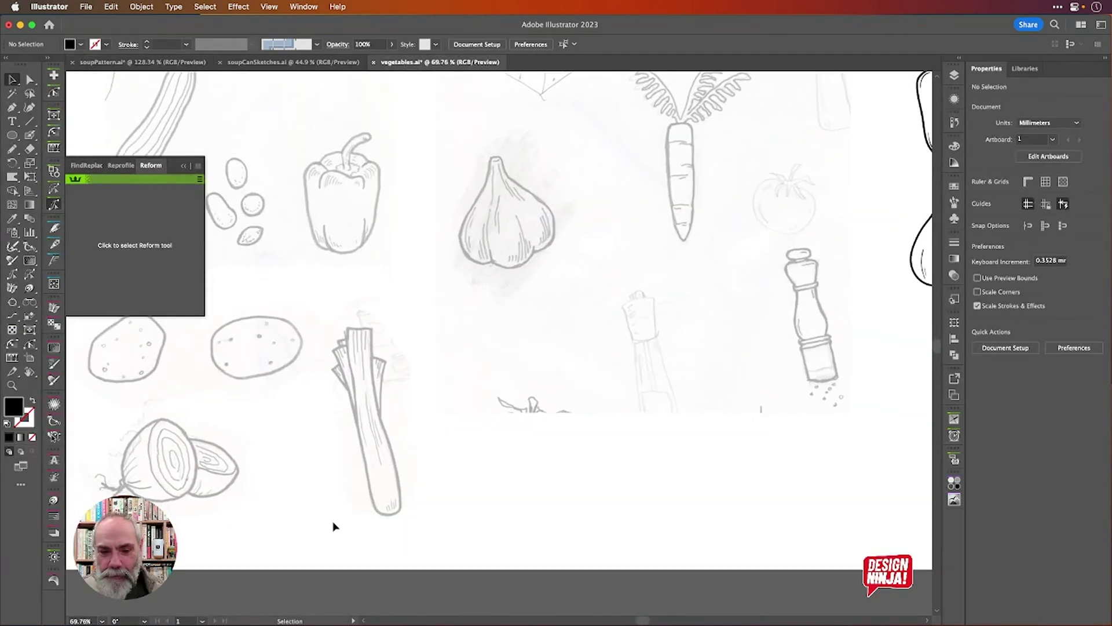
pyautogui.scroll(2, 334, 526)
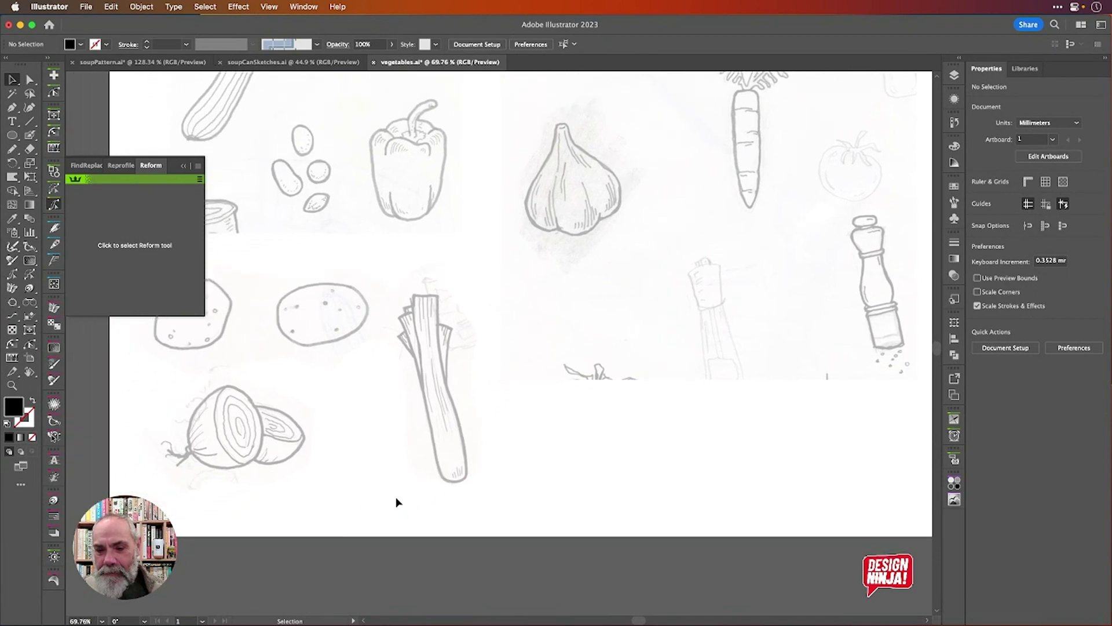
pyautogui.scroll(2, 396, 502)
pyautogui.scroll(2, 396, 500)
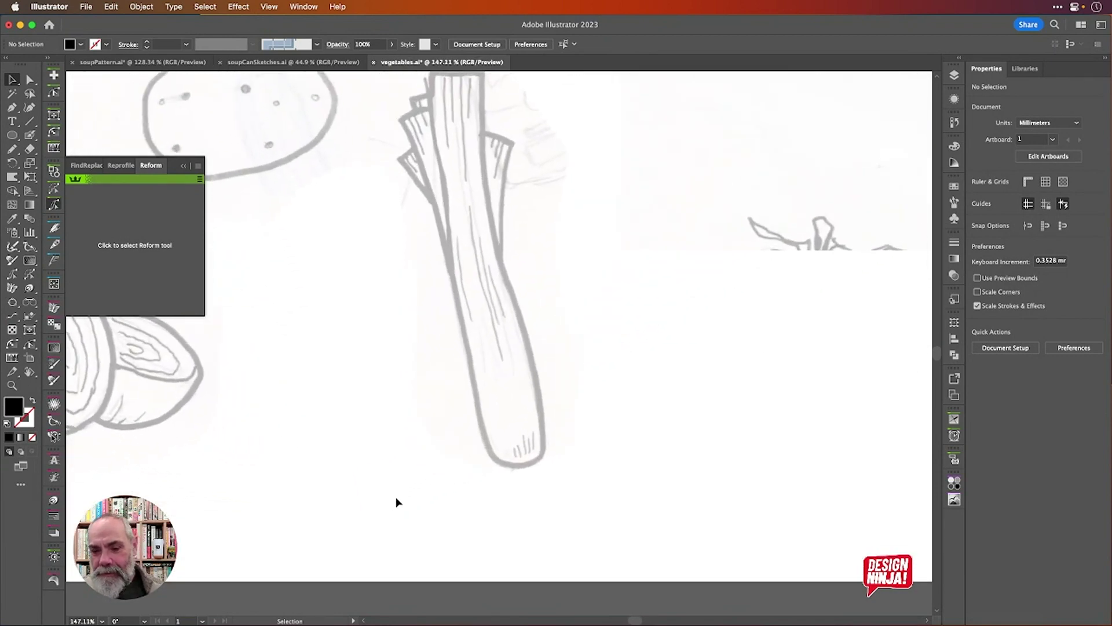
pyautogui.scroll(-2, 396, 499)
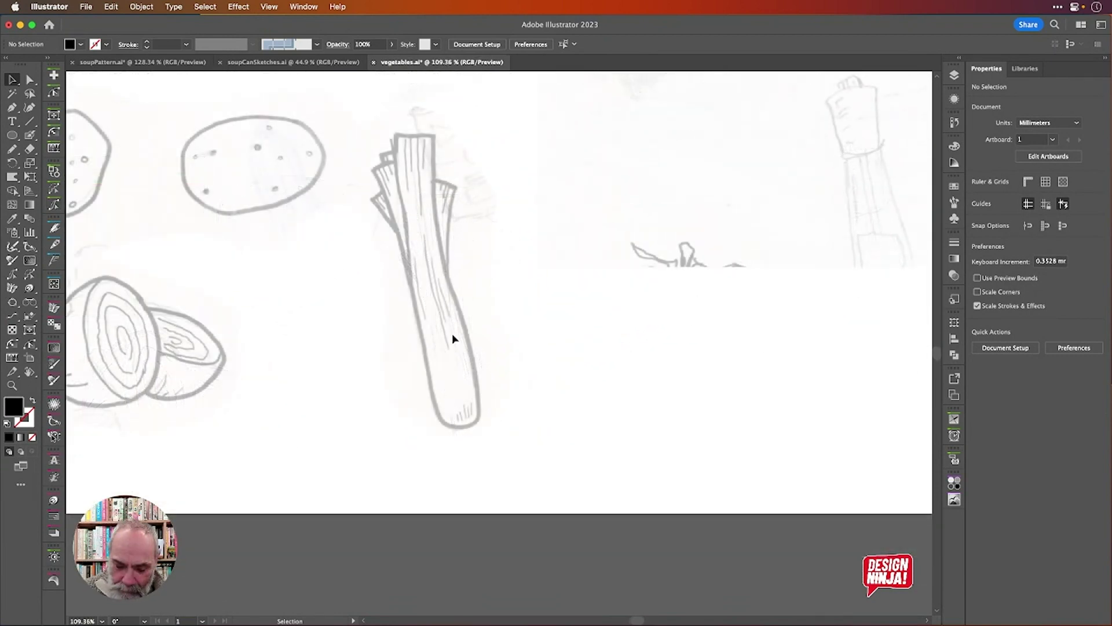
pyautogui.hotkey('shift', 'b')
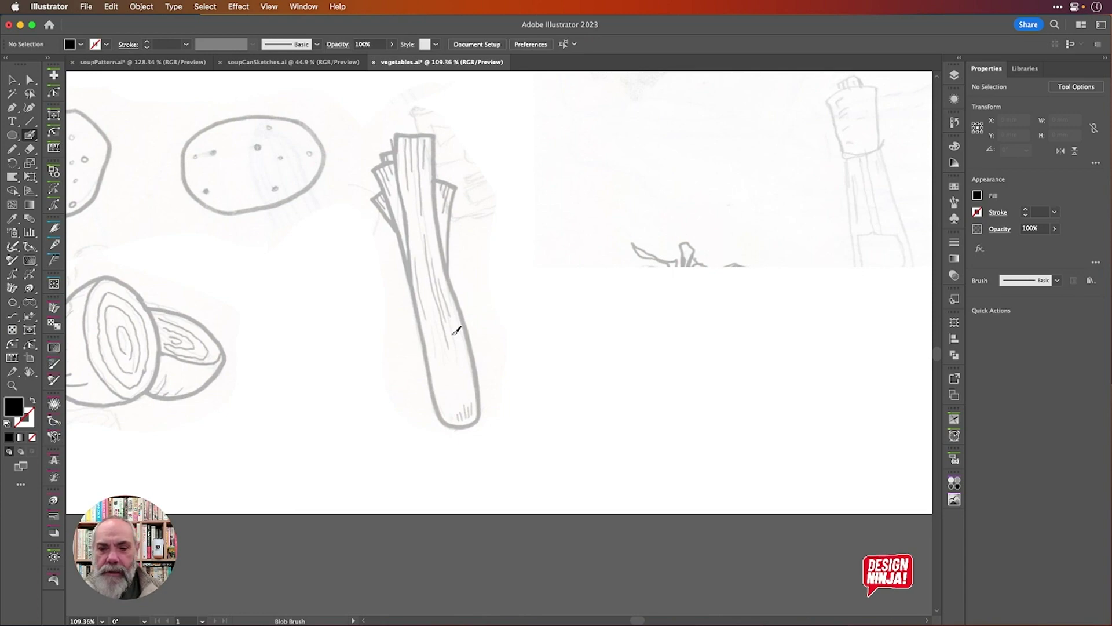
pyautogui.click(13, 80)
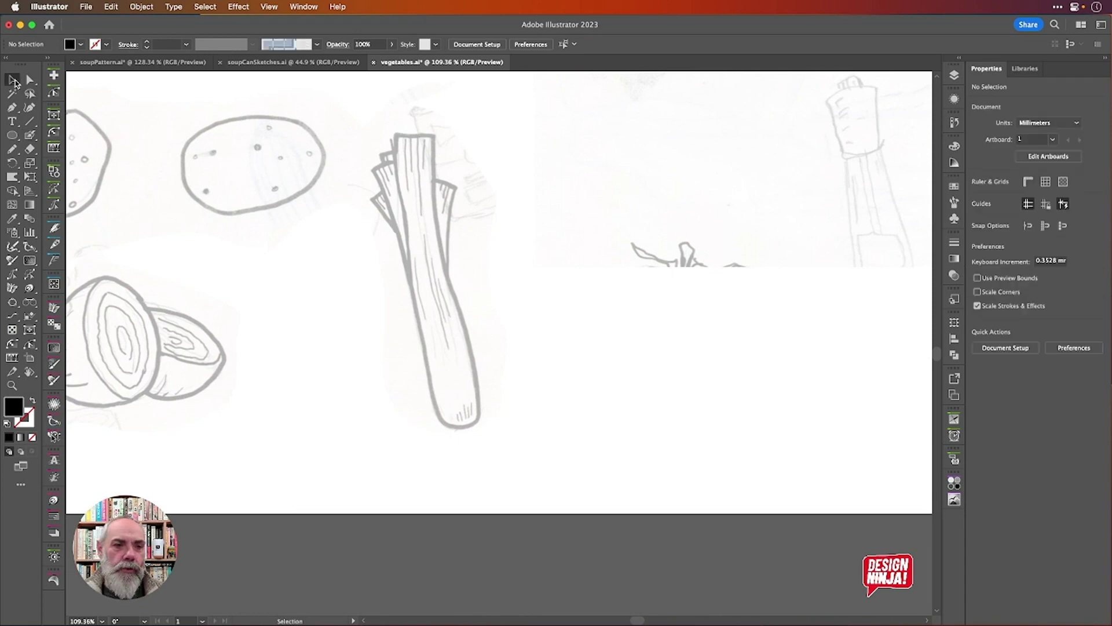
pyautogui.press('\\')
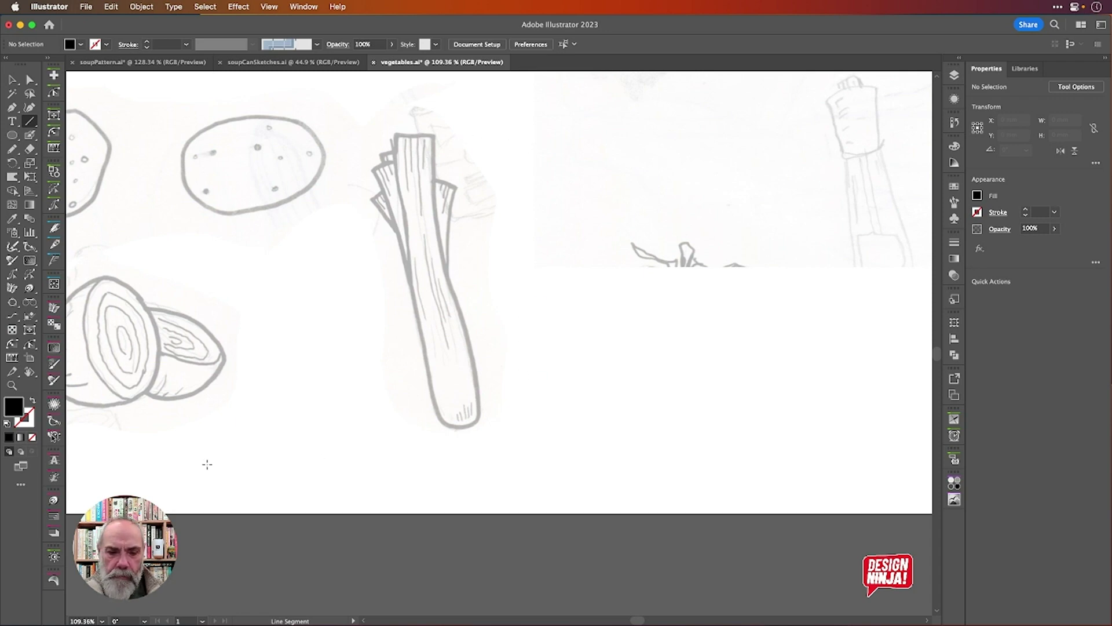
pyautogui.moveTo(183, 469); pyautogui.dragTo(858, 464)
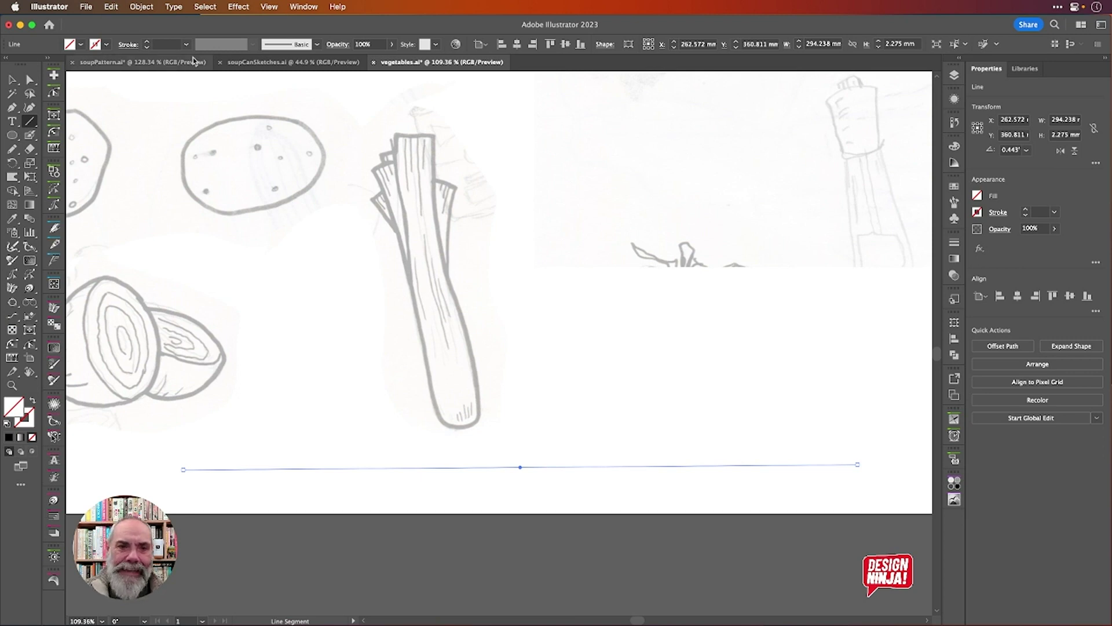
# Give the straight line below the leek a black 6 pt stroke.
pyautogui.click(105, 45)
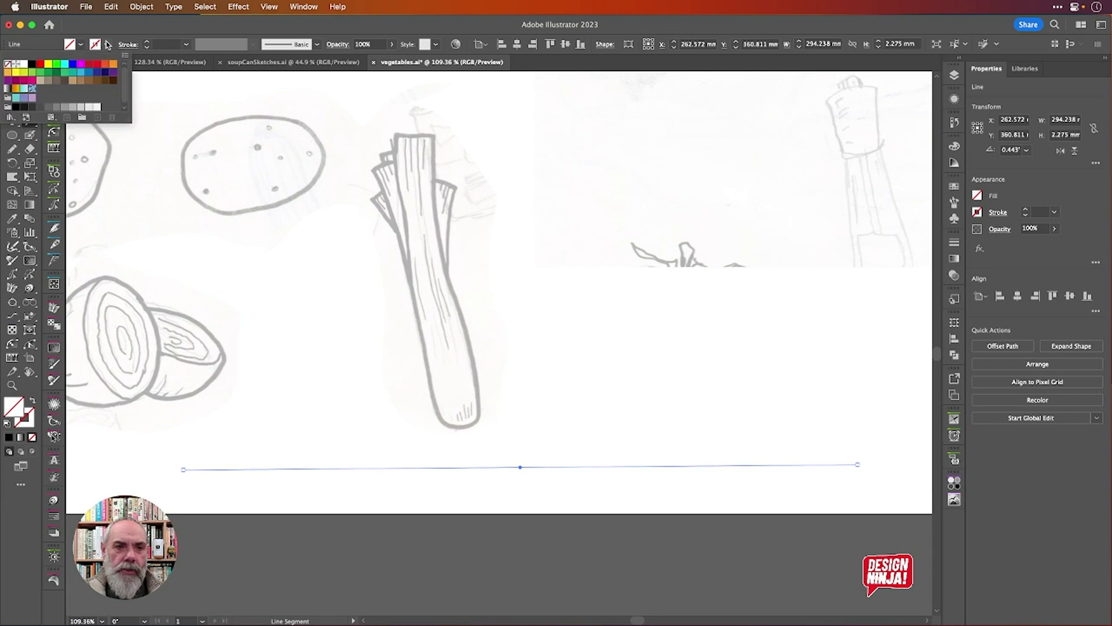
pyautogui.click(32, 65)
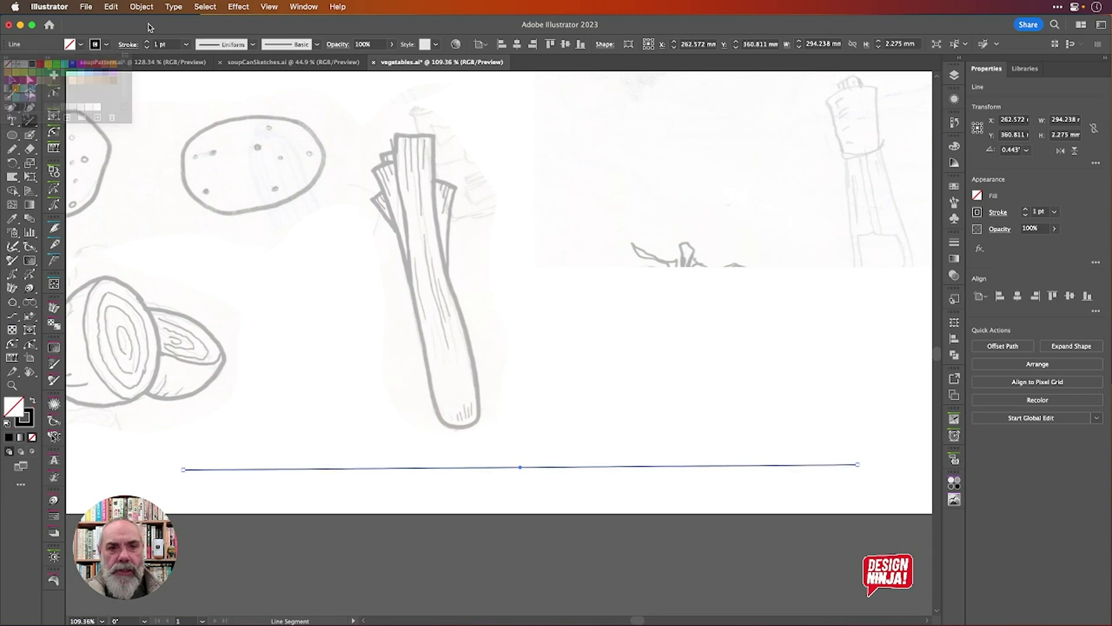
pyautogui.scroll(5, 166, 44)
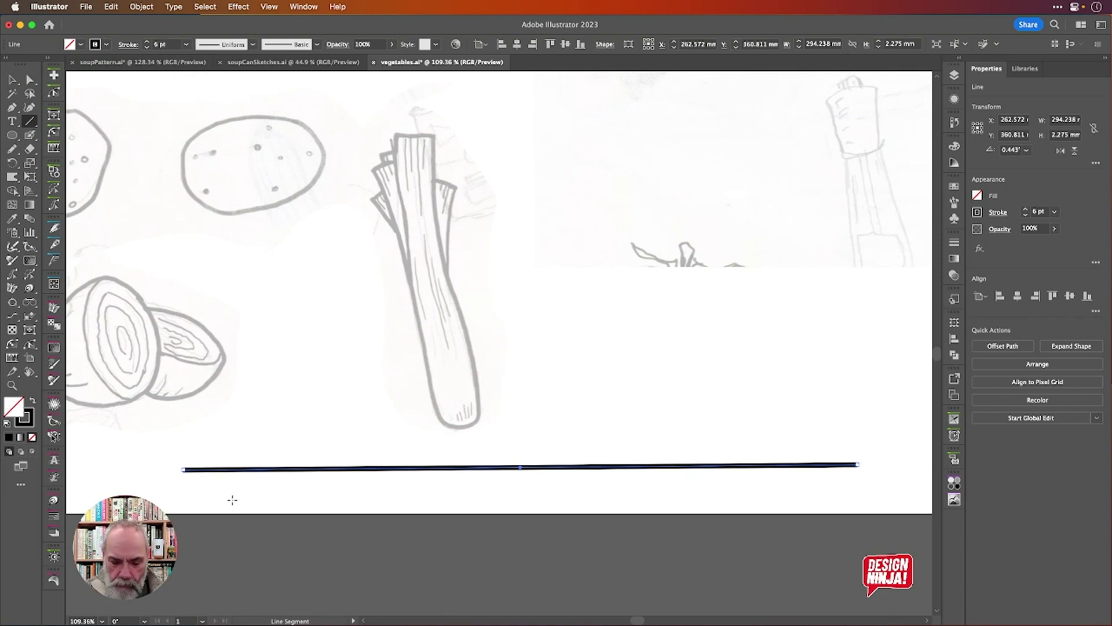
# Add a width point near the start of the line with the Width tool, keeping a total width of 2.117 mm.
pyautogui.hotkey('shift', 'w')
pyautogui.scroll(-6, 259, 502)
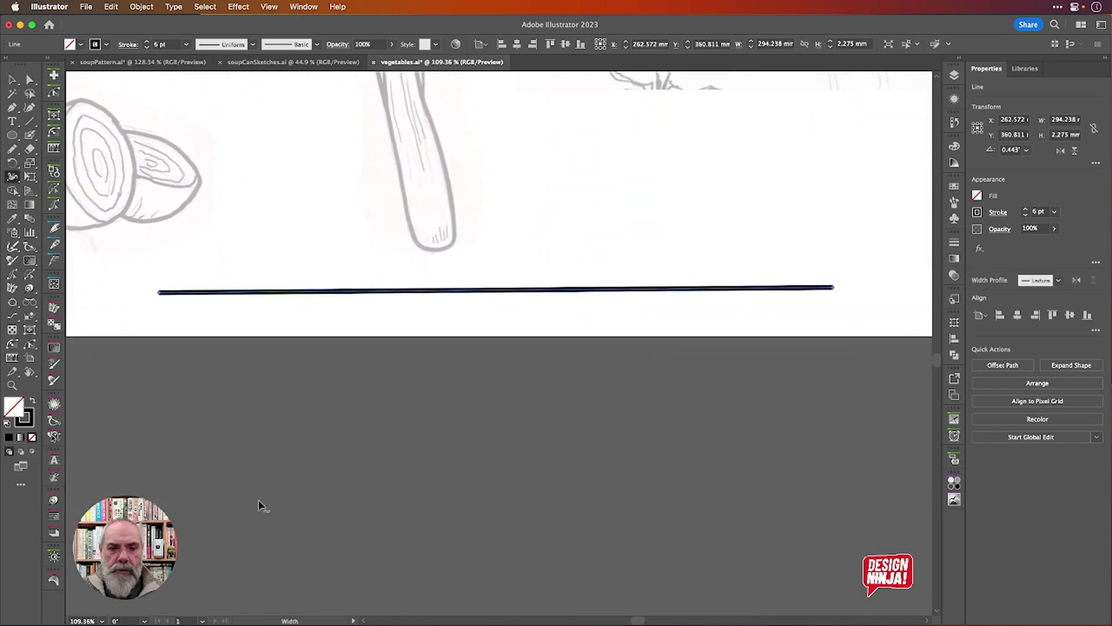
pyautogui.scroll(1, 259, 499)
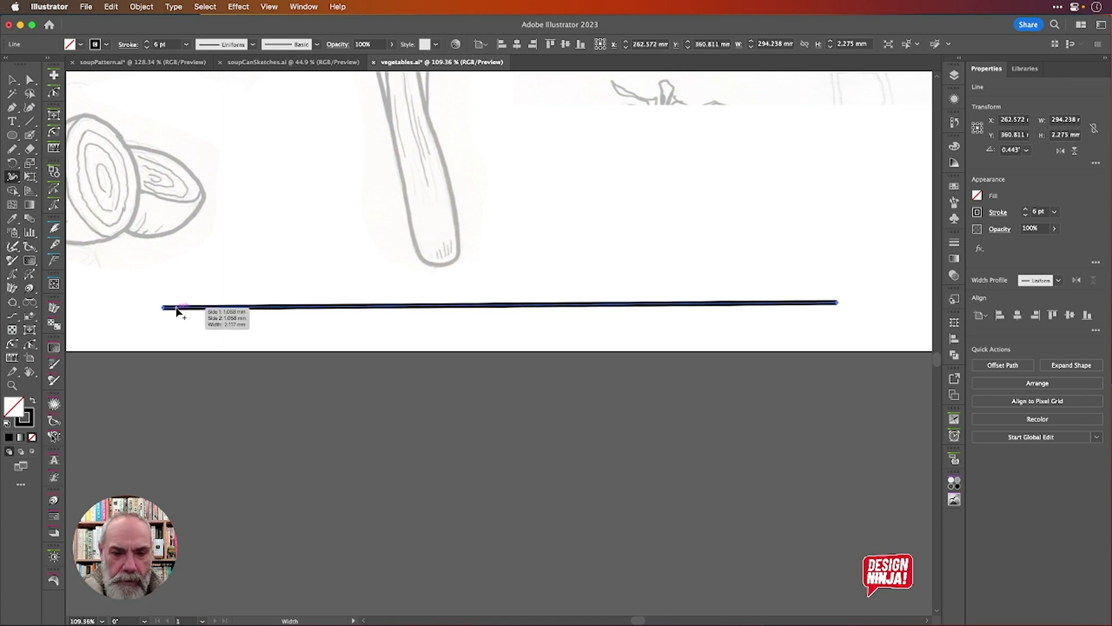
pyautogui.scroll(5, 177, 312)
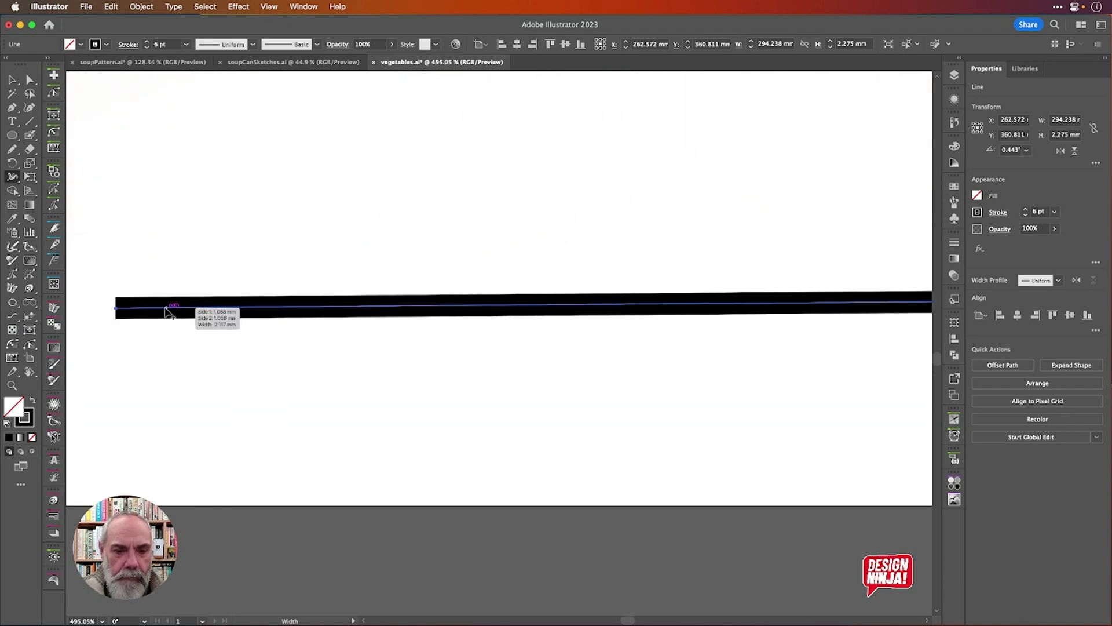
pyautogui.doubleClick(208, 312)
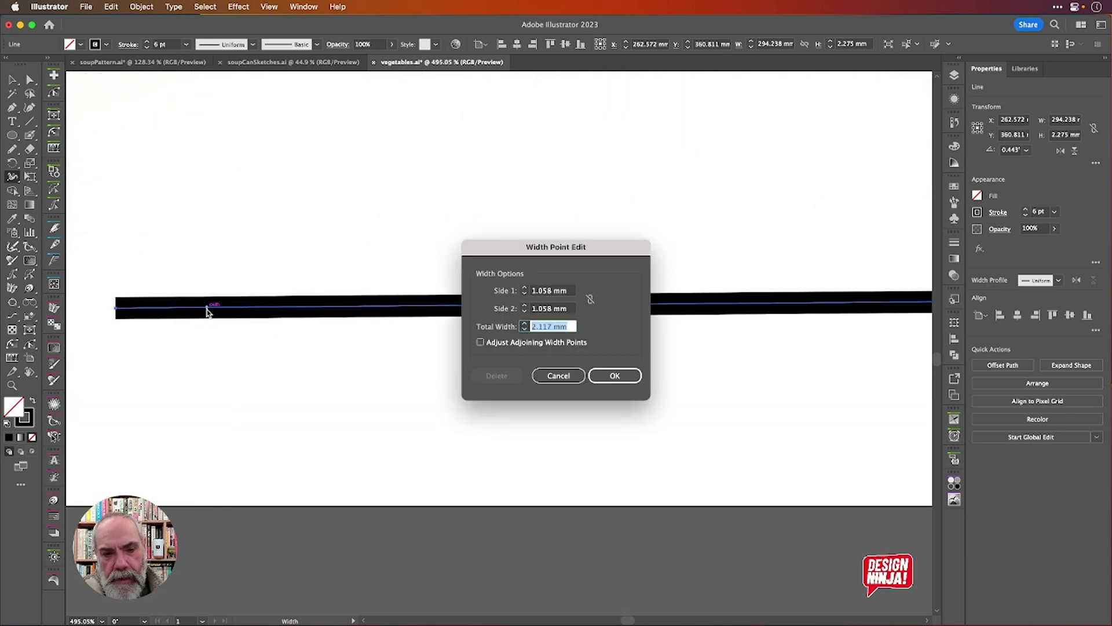
pyautogui.click(613, 376)
pyautogui.scroll(-8, 706, 429)
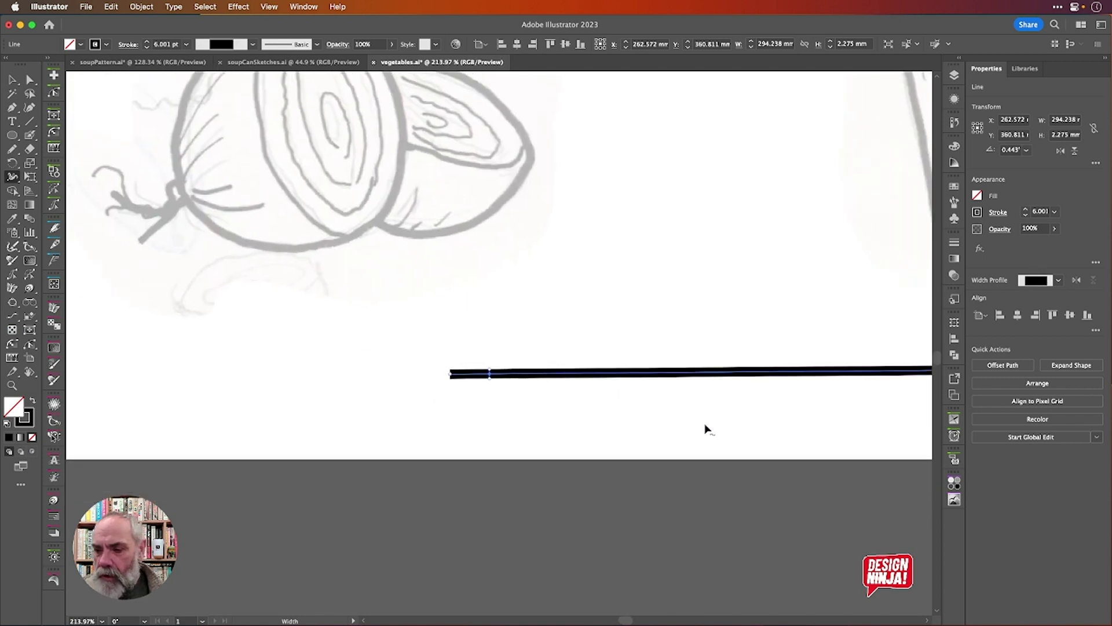
# Add a width point near the far end of the line, keeping its existing thickness.
pyautogui.hscroll(5, 705, 429)
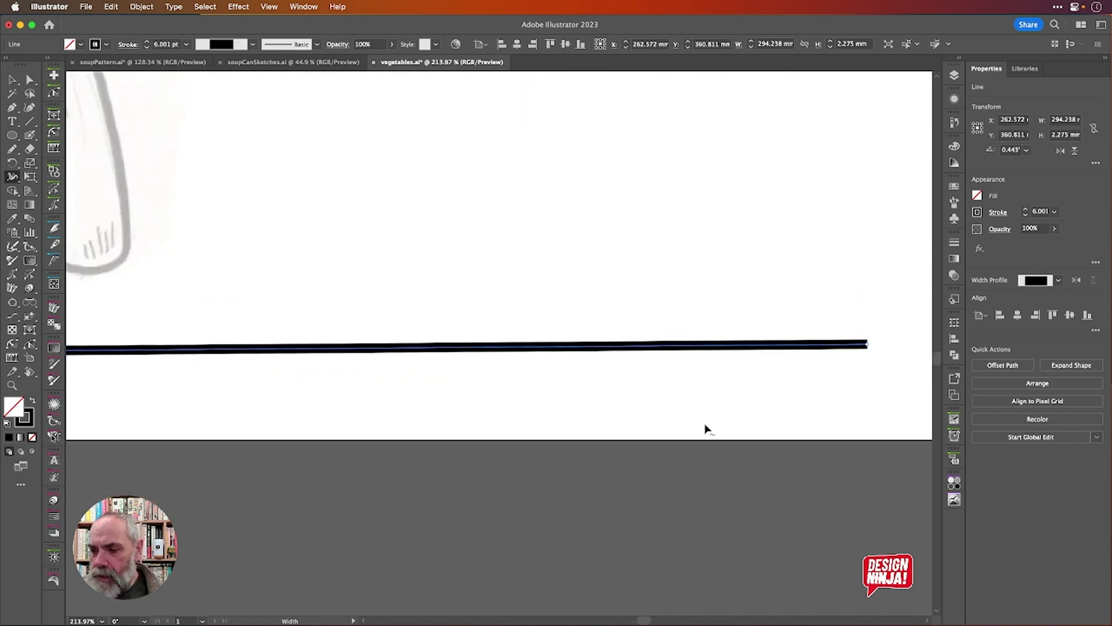
pyautogui.doubleClick(756, 349)
pyautogui.click(614, 376)
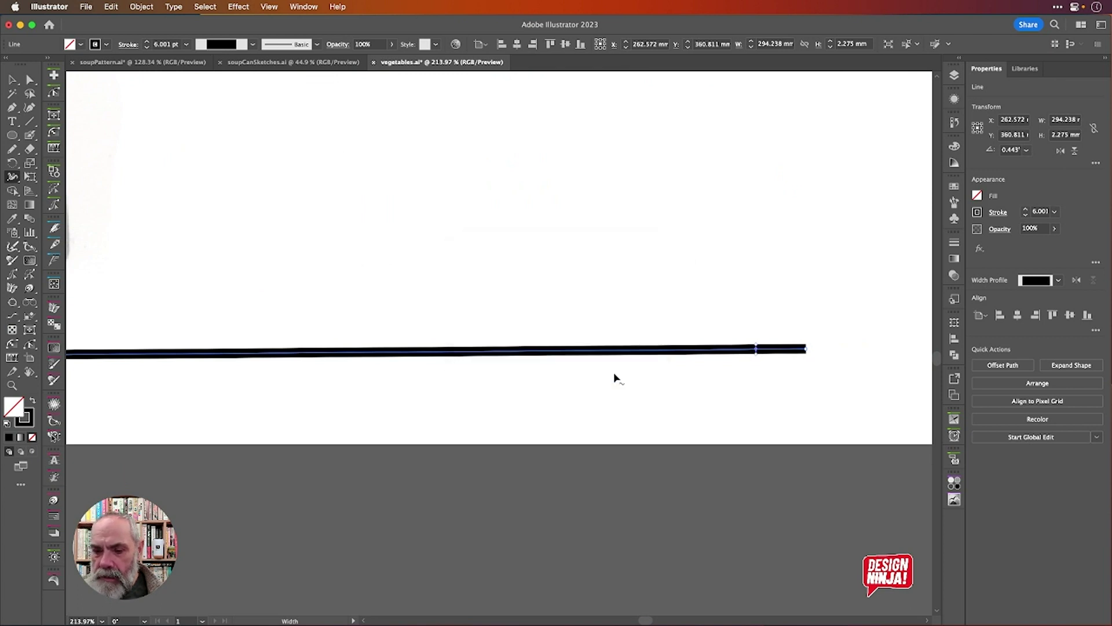
# Add two width points within the first quarter of the line, tapering its stroke to a hairline at the second one.
pyautogui.hscroll(-5, 531, 375)
pyautogui.scroll(-5, 531, 376)
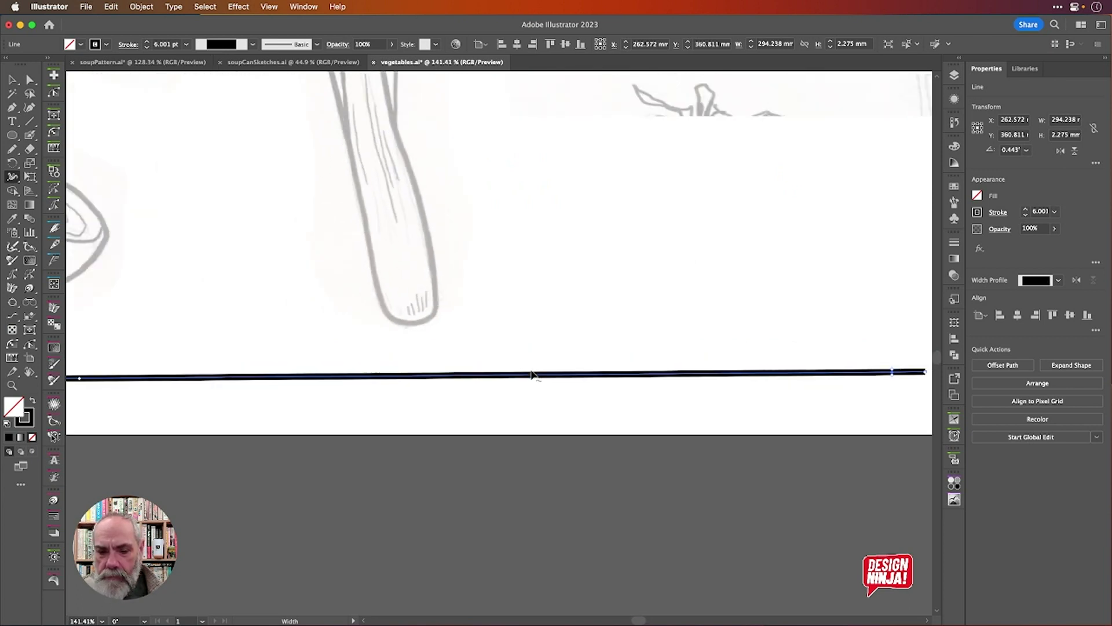
pyautogui.scroll(7, 261, 376)
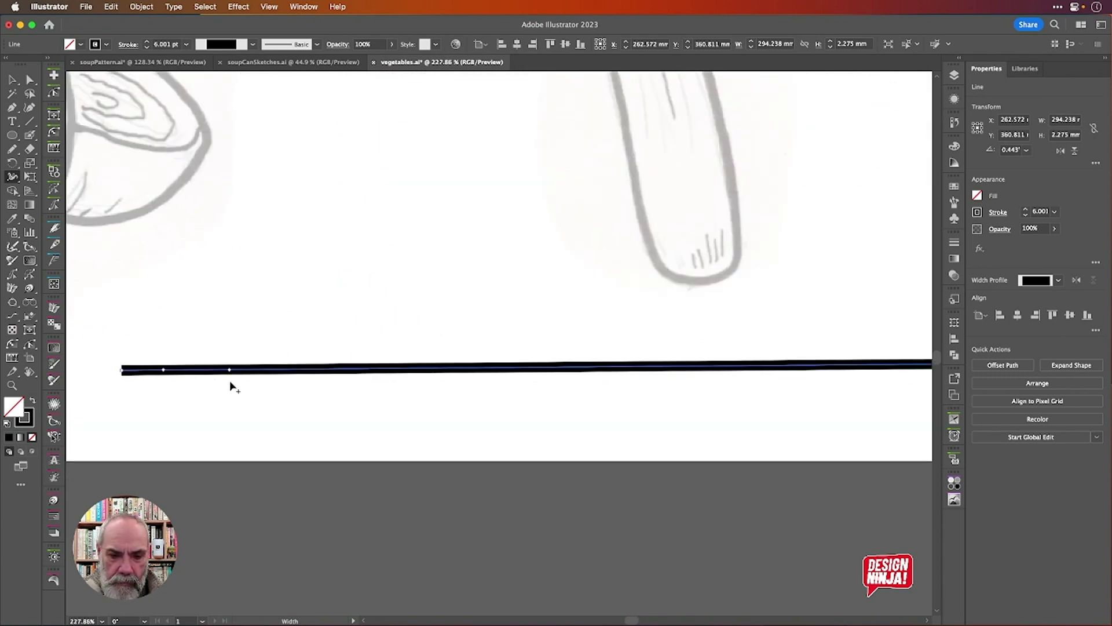
pyautogui.moveTo(277, 371)
pyautogui.mouseDown()
pyautogui.moveTo(308, 369)
pyautogui.moveTo(296, 363)
pyautogui.mouseUp()
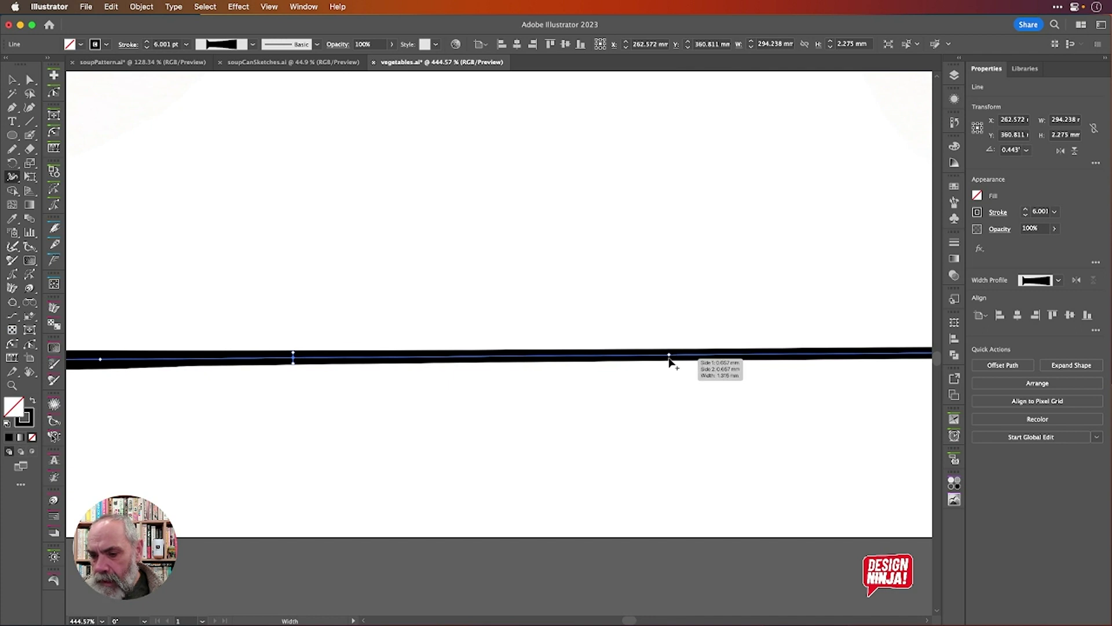
pyautogui.moveTo(669, 360); pyautogui.dragTo(676, 370)
pyautogui.scroll(-2, 675, 371)
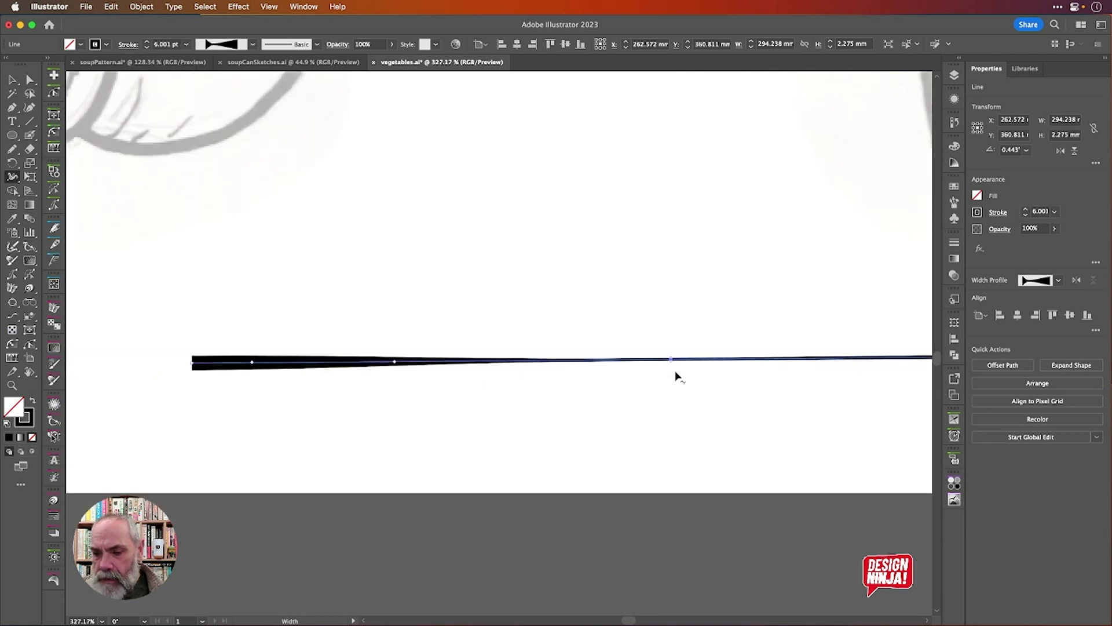
# Add two width points between the hairline pinch and the line's middle, moderately thickening the stroke again.
pyautogui.hscroll(5, 677, 374)
pyautogui.scroll(-1, 677, 374)
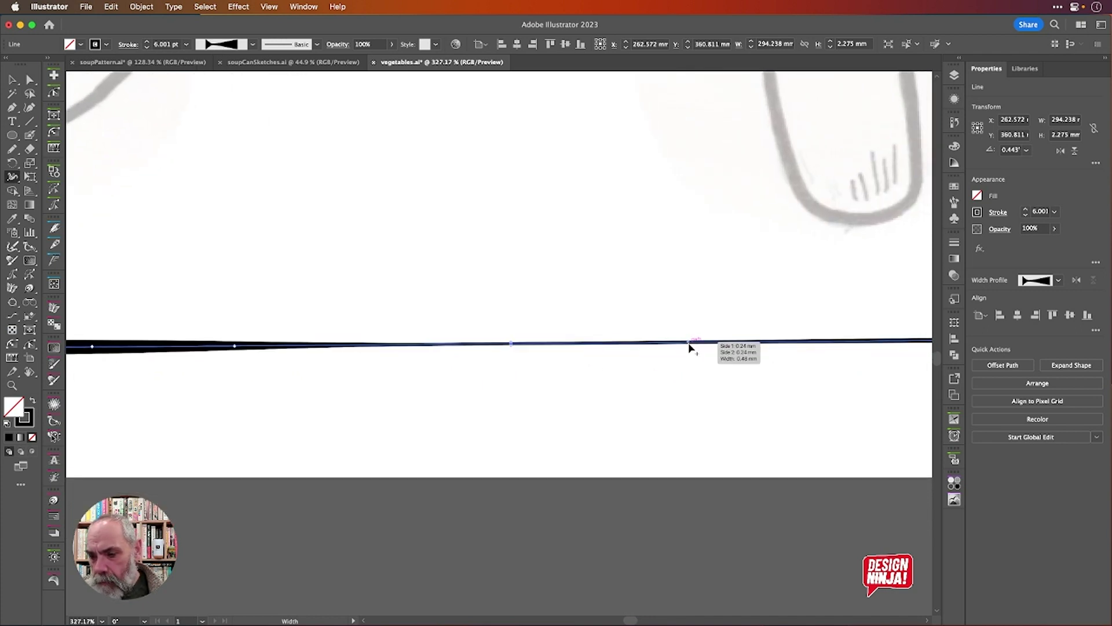
pyautogui.moveTo(688, 343); pyautogui.dragTo(689, 350)
pyautogui.hscroll(5, 701, 364)
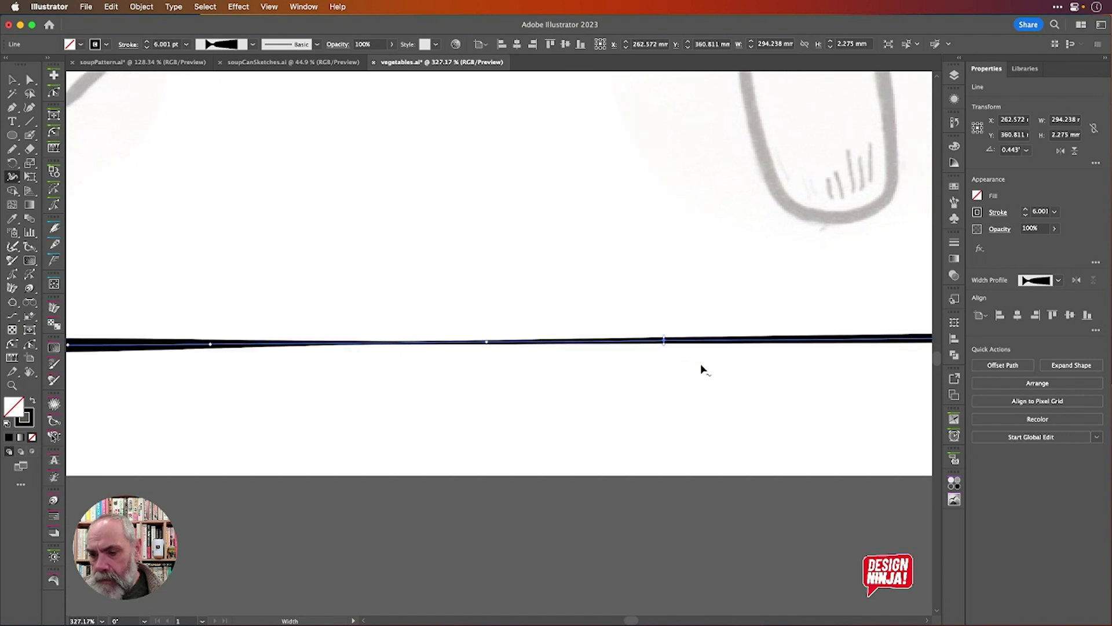
pyautogui.scroll(-1, 700, 364)
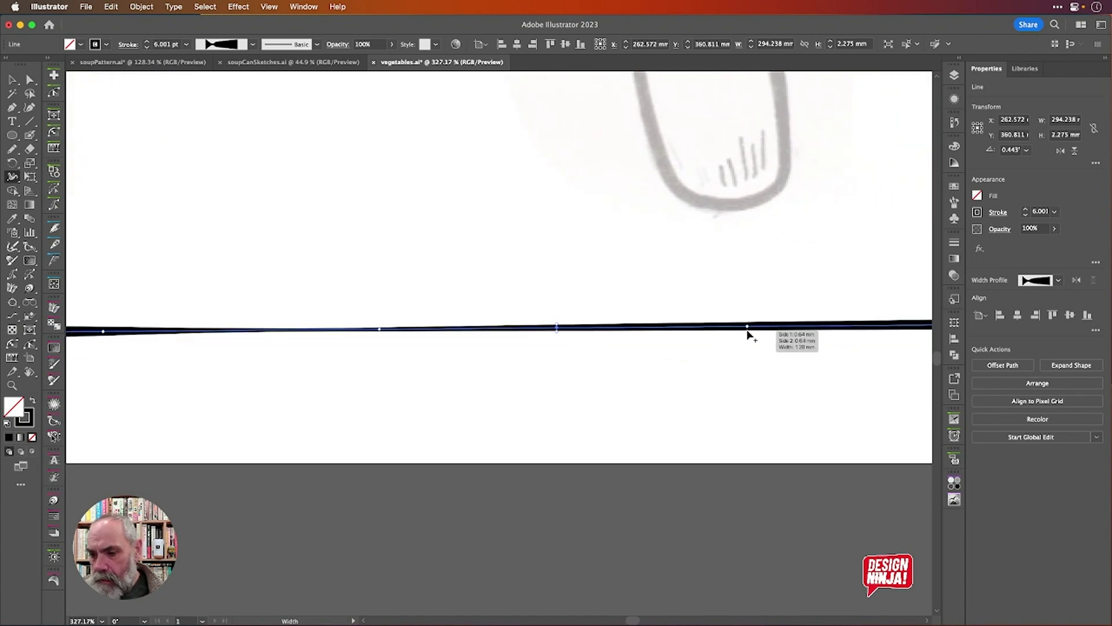
pyautogui.moveTo(748, 335); pyautogui.dragTo(748, 336)
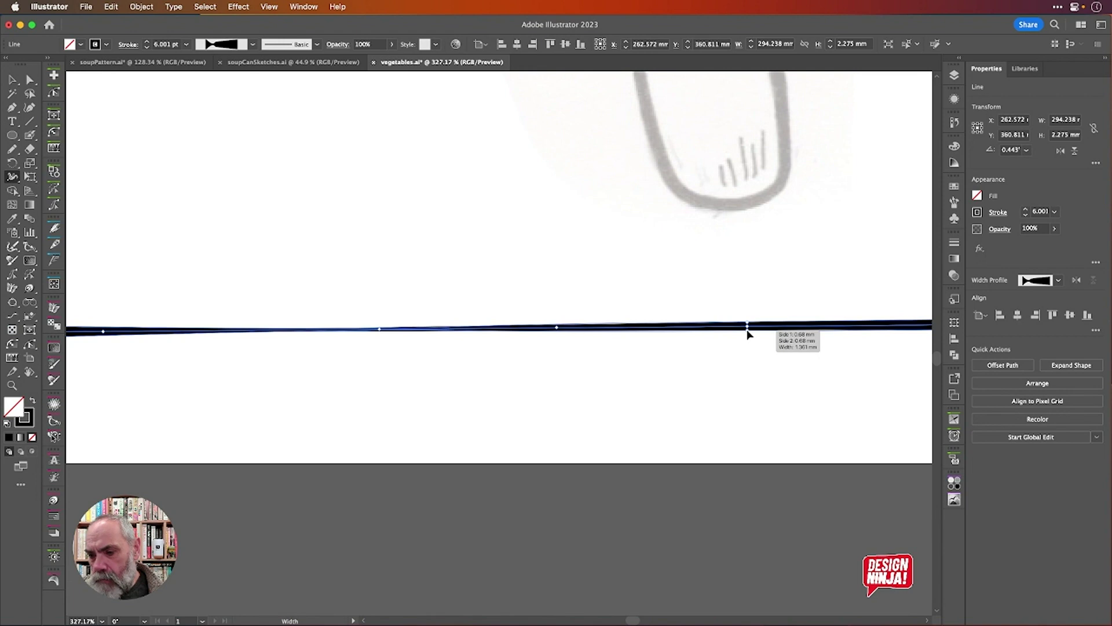
pyautogui.scroll(5, 746, 329)
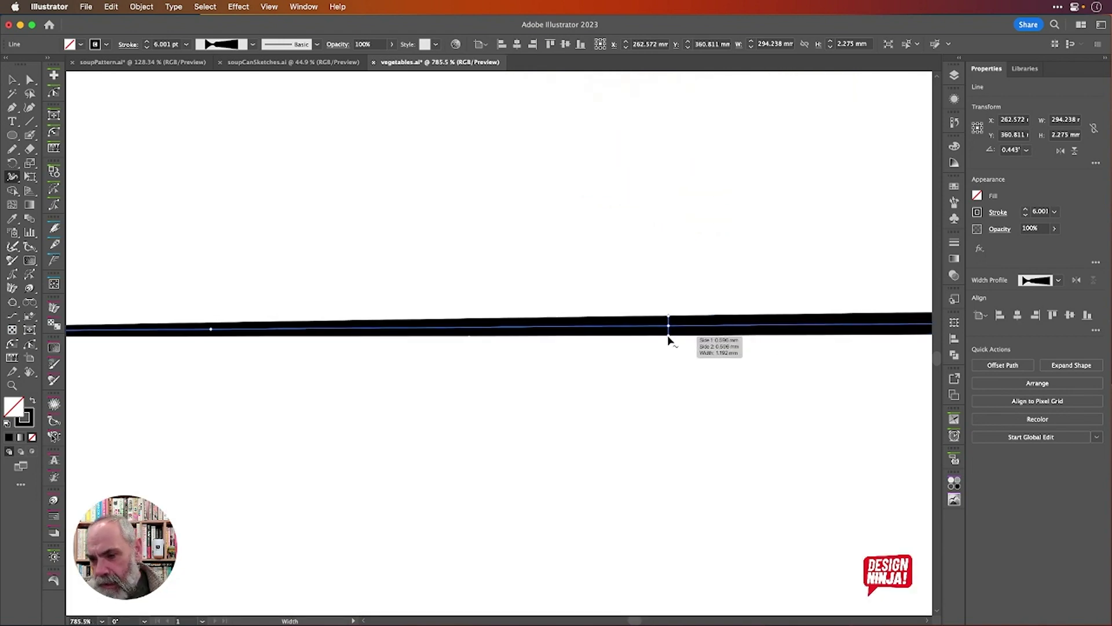
pyautogui.moveTo(669, 336); pyautogui.dragTo(672, 335)
# Add a width point at the middle of the line and set its Side 2 to 0.856 mm, matching Side 1.
pyautogui.hscroll(5, 670, 329)
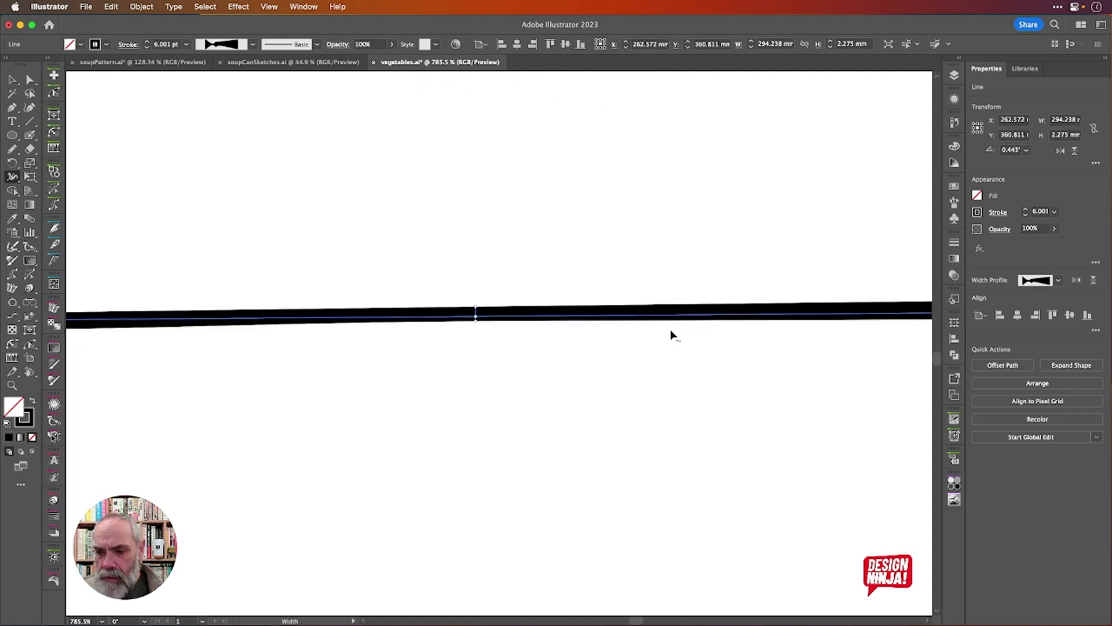
pyautogui.moveTo(728, 319); pyautogui.dragTo(727, 320)
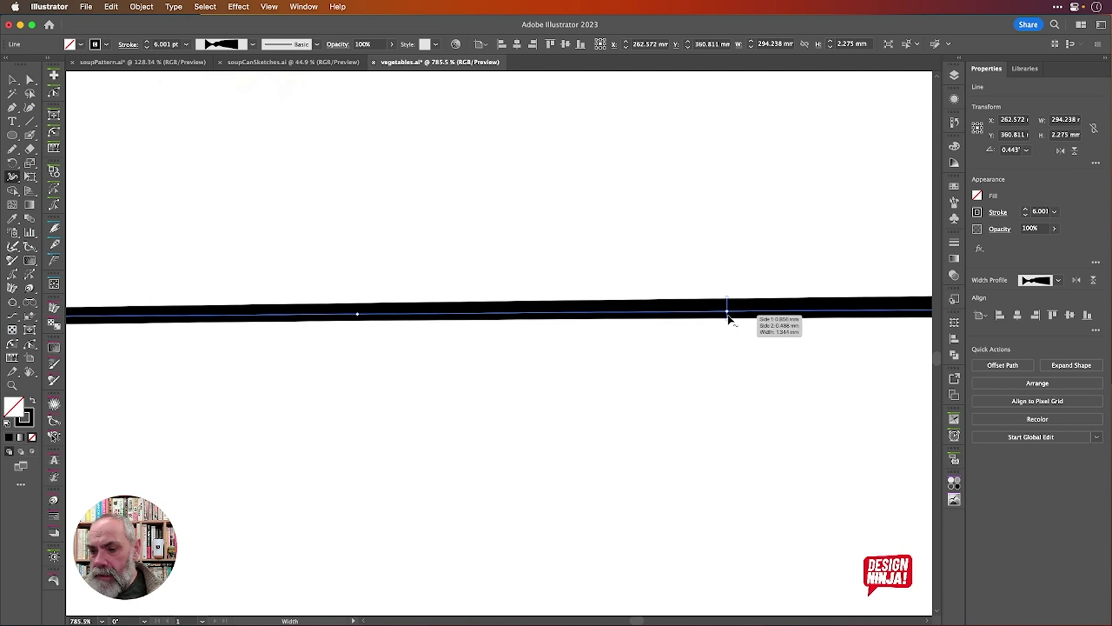
pyautogui.doubleClick(727, 314)
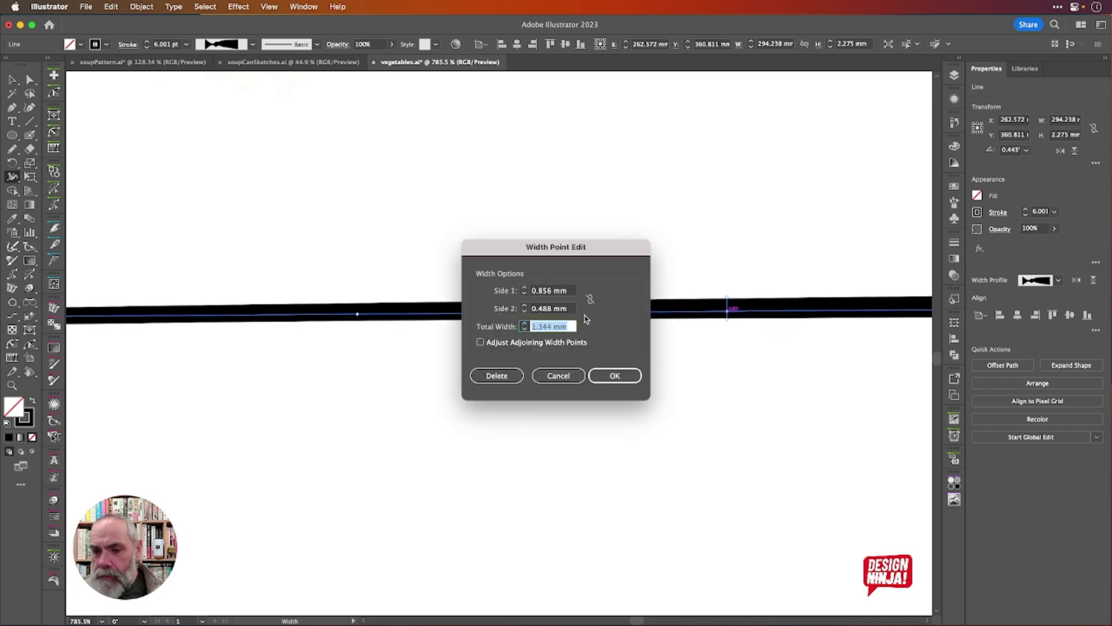
pyautogui.click(566, 310)
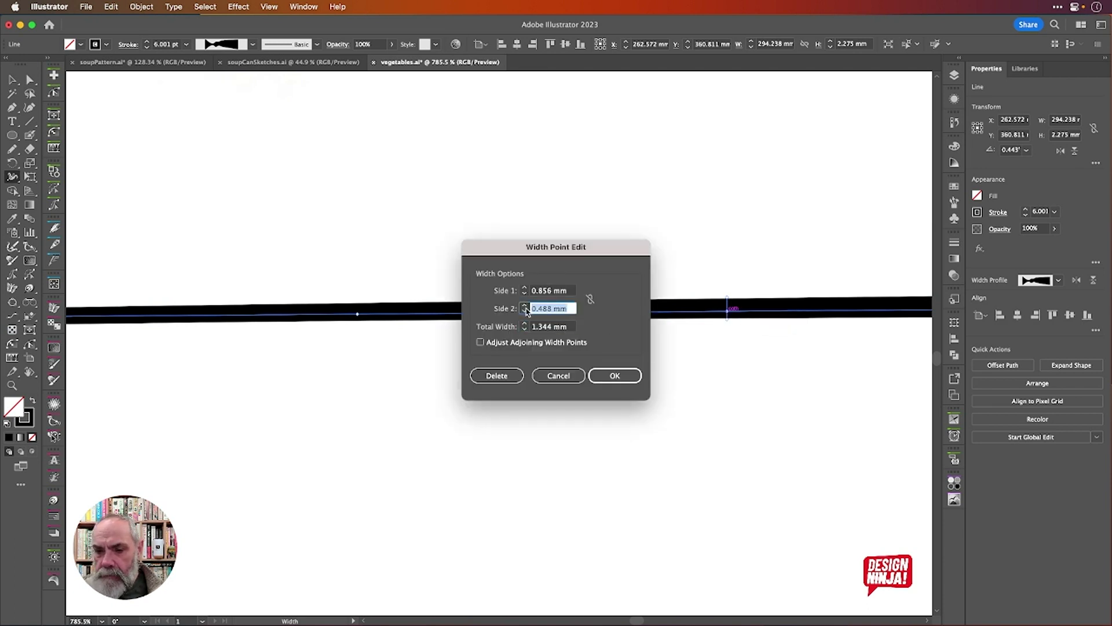
pyautogui.press('BackSpace')
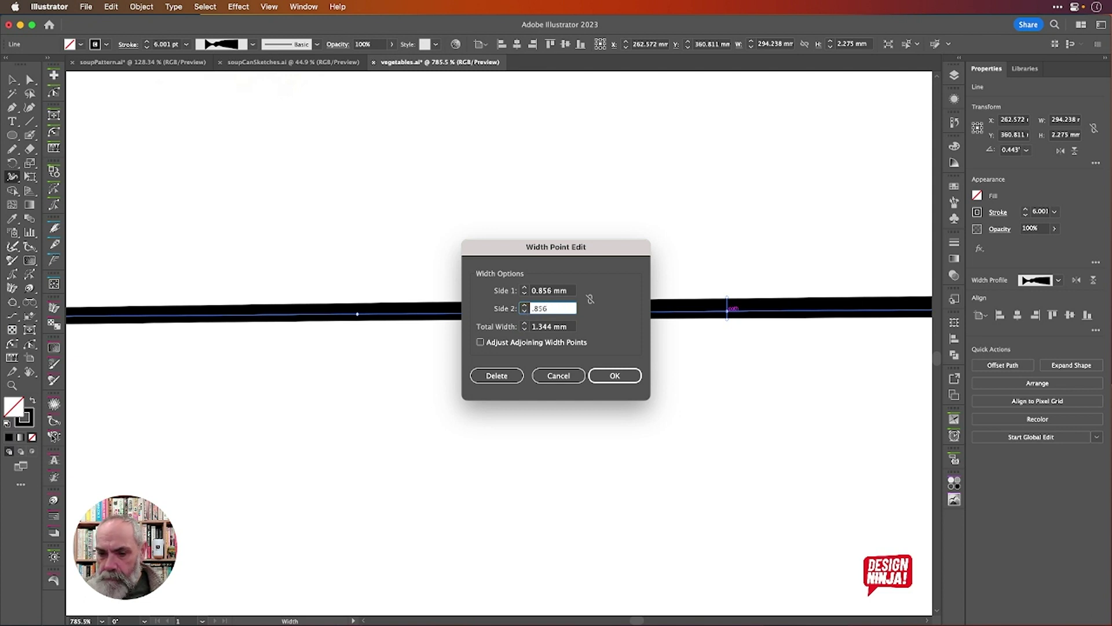
pyautogui.write('.856')
pyautogui.press('Tab')
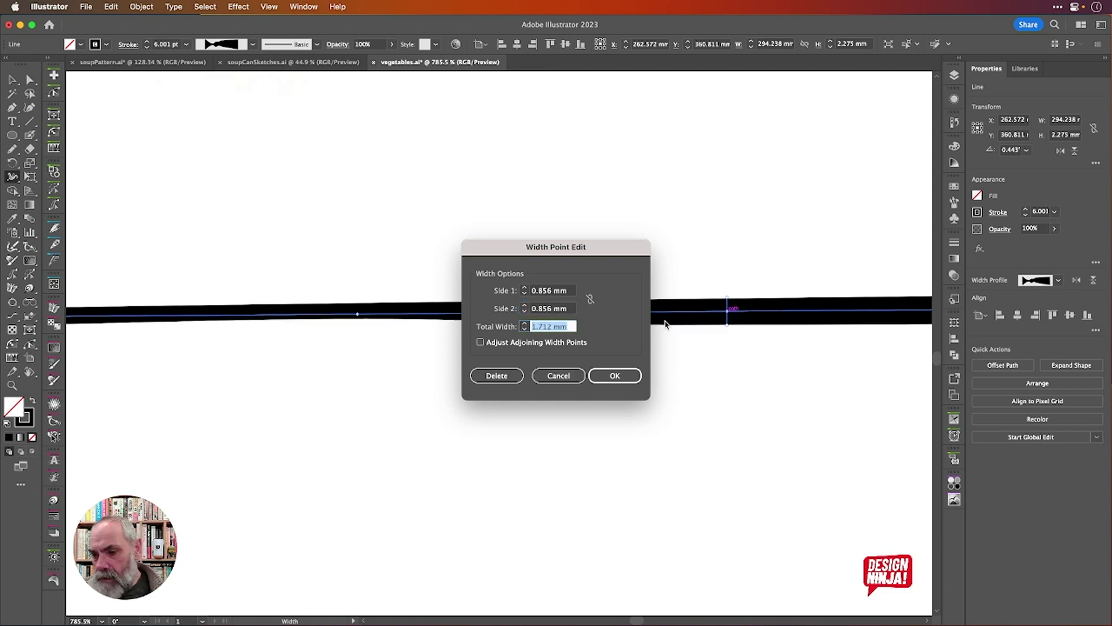
pyautogui.click(615, 375)
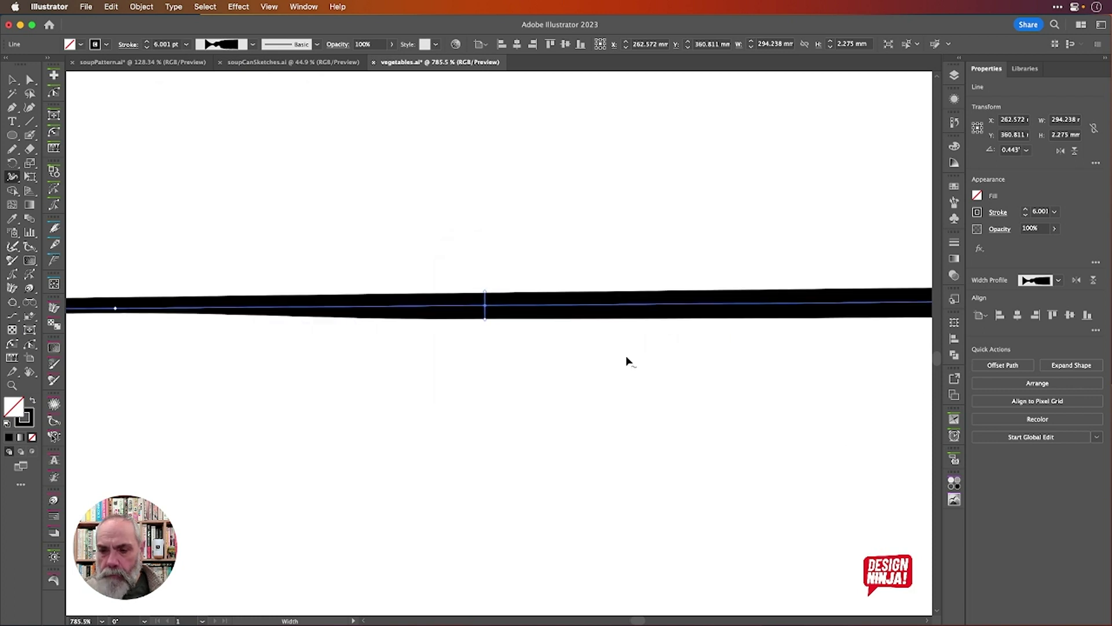
# Add a width point just past the line's thicker middle, narrowing the stroke there.
pyautogui.scroll(-4, 625, 356)
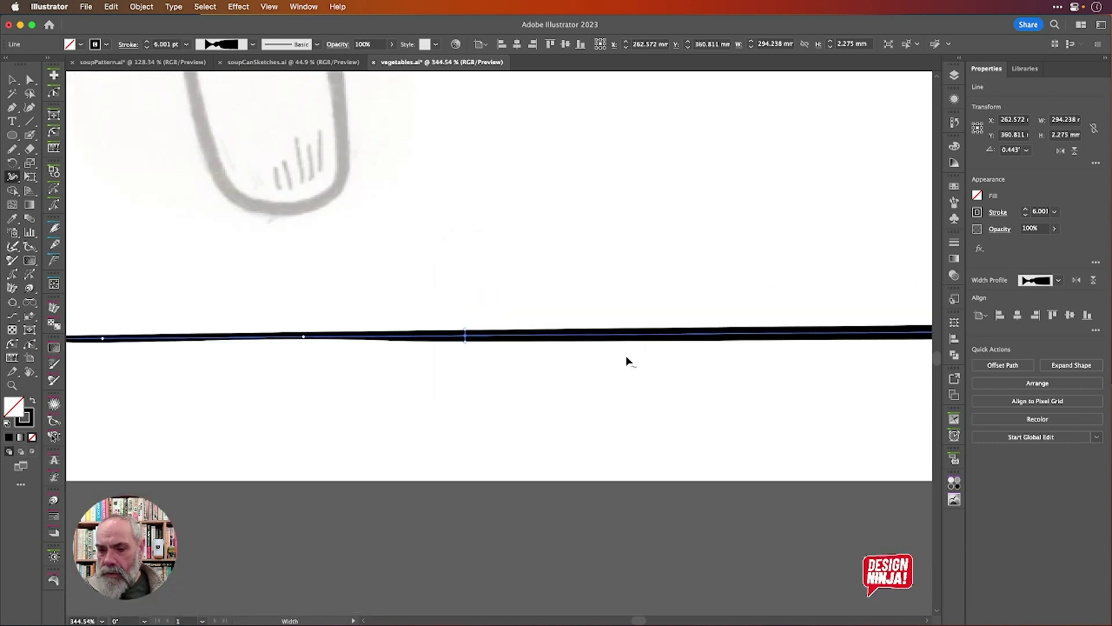
pyautogui.moveTo(653, 342); pyautogui.dragTo(655, 338)
pyautogui.hscroll(5, 655, 339)
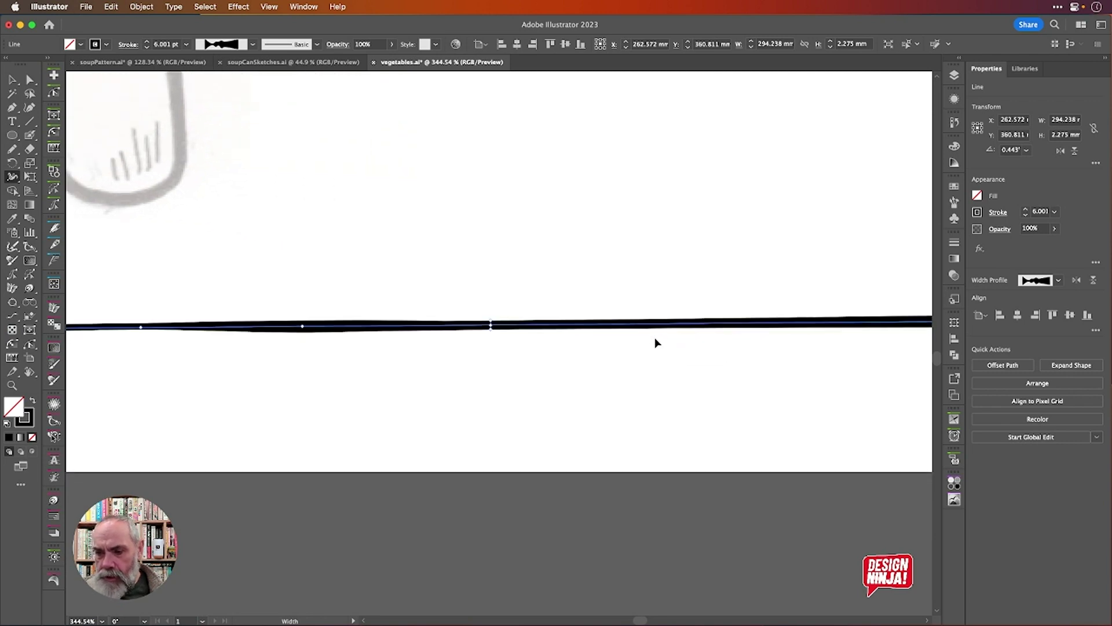
# Shape the last part of the line with three more width points, slightly varying the thickness and narrowing it just before the end.
pyautogui.scroll(-3, 656, 343)
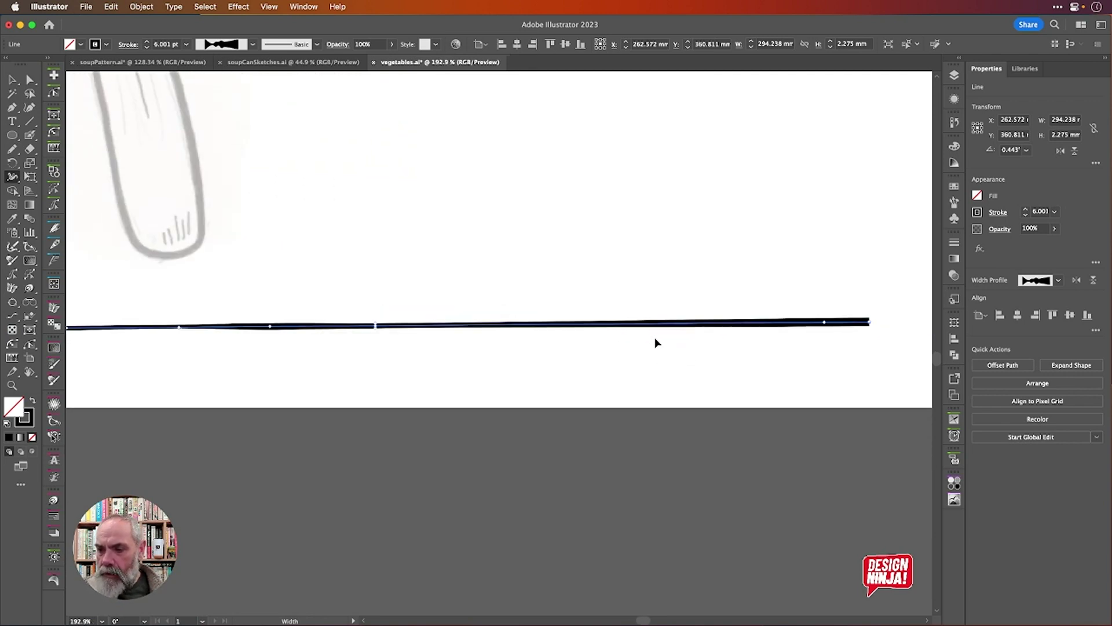
pyautogui.moveTo(652, 325)
pyautogui.mouseDown()
pyautogui.moveTo(596, 327)
pyautogui.moveTo(657, 326)
pyautogui.mouseUp()
pyautogui.scroll(3, 656, 326)
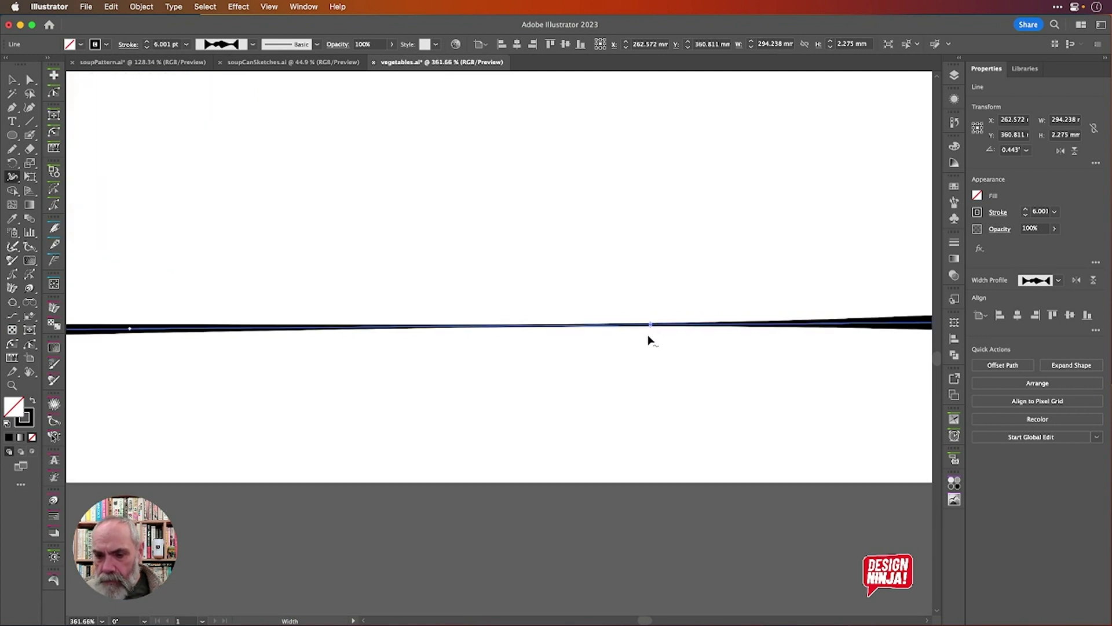
pyautogui.moveTo(650, 328); pyautogui.dragTo(372, 325)
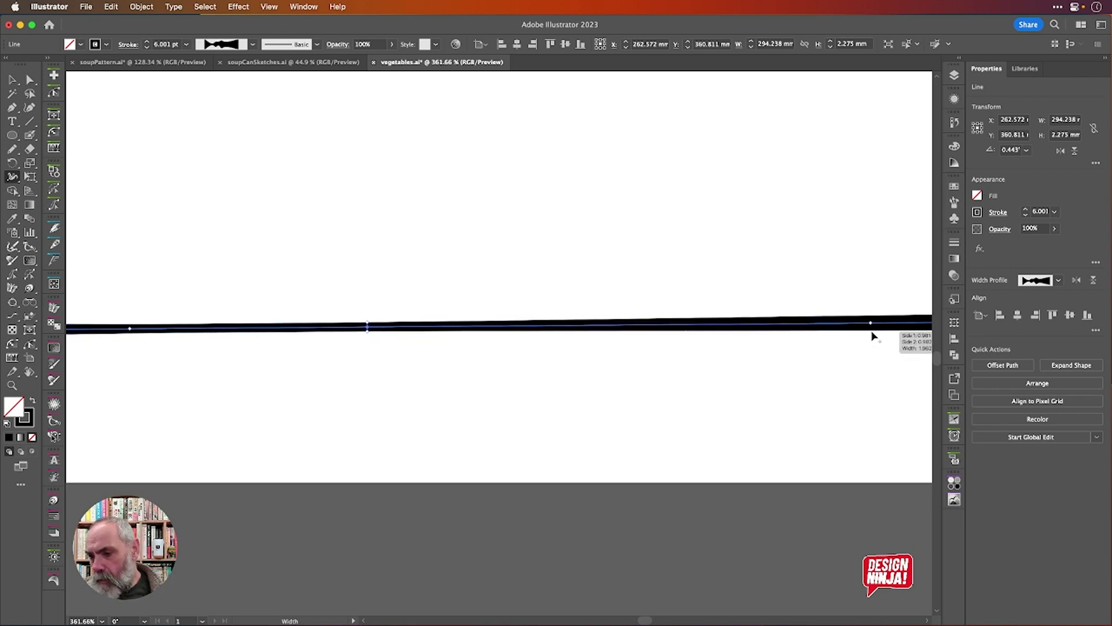
pyautogui.moveTo(876, 335); pyautogui.dragTo(874, 325)
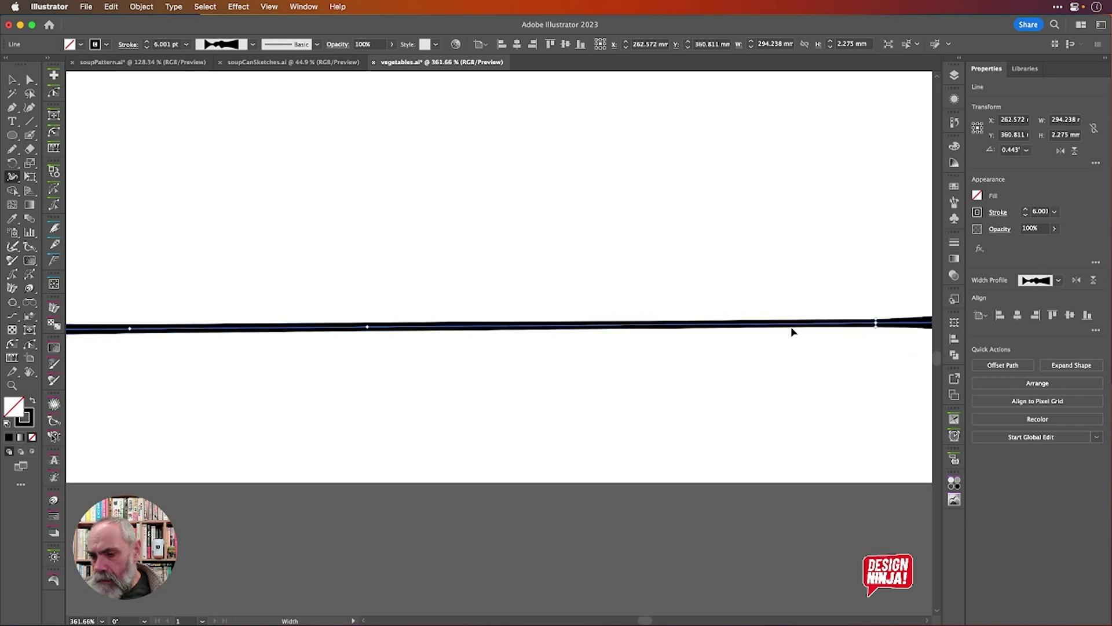
pyautogui.moveTo(611, 328); pyautogui.dragTo(609, 321)
pyautogui.scroll(-3, 634, 309)
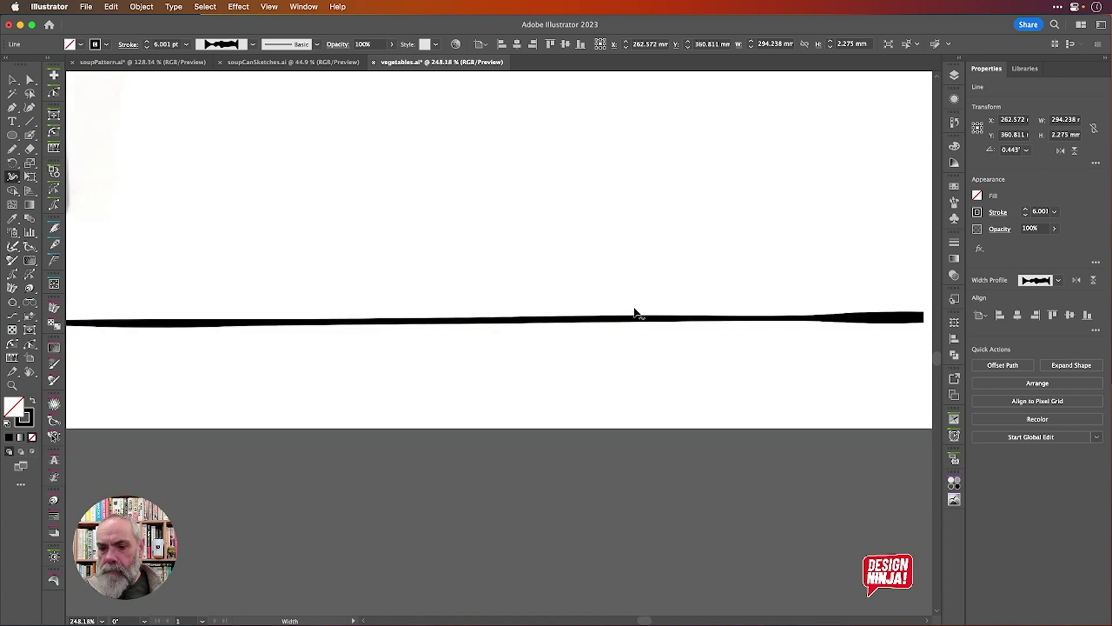
# Examine the whole variable-width line, and look over the vegetable sketches up to the carrot.
pyautogui.scroll(-3, 634, 313)
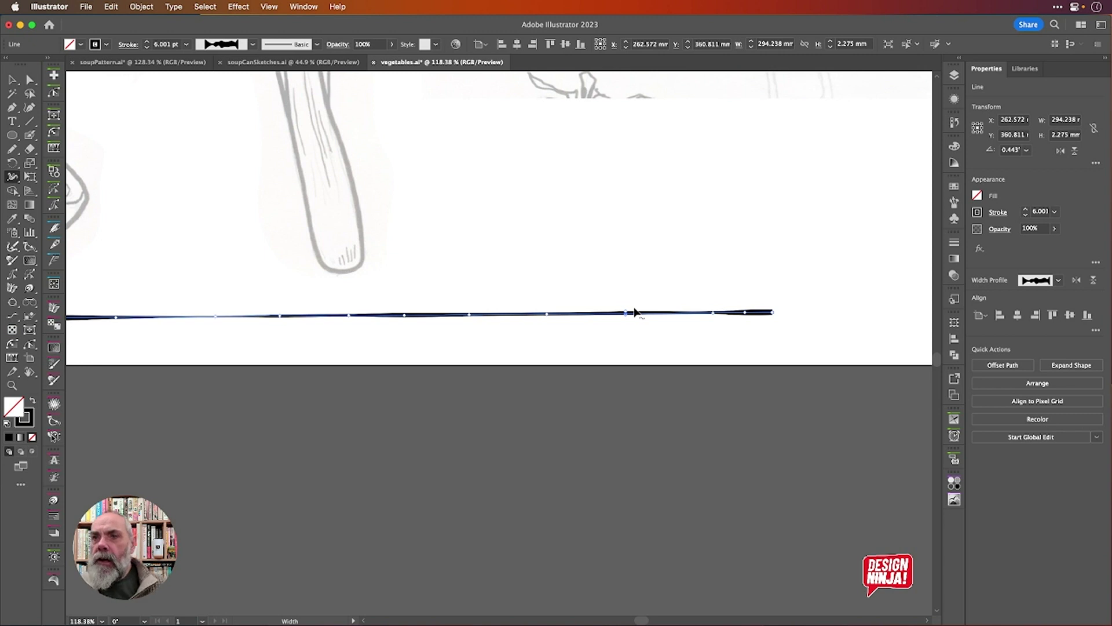
pyautogui.hscroll(-3, 634, 313)
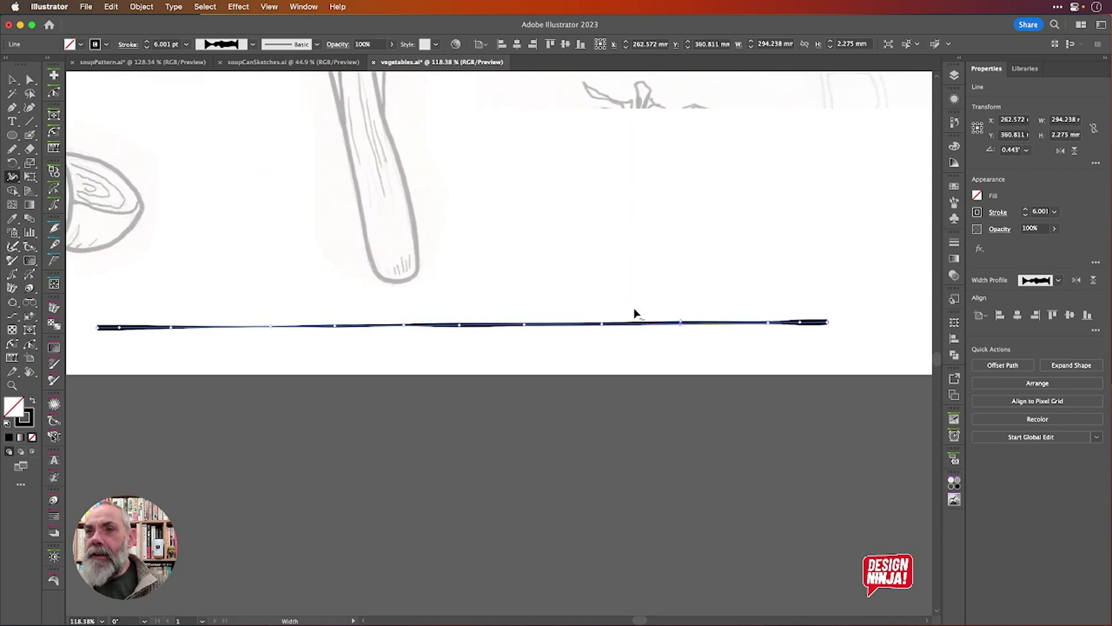
pyautogui.scroll(-3, 634, 313)
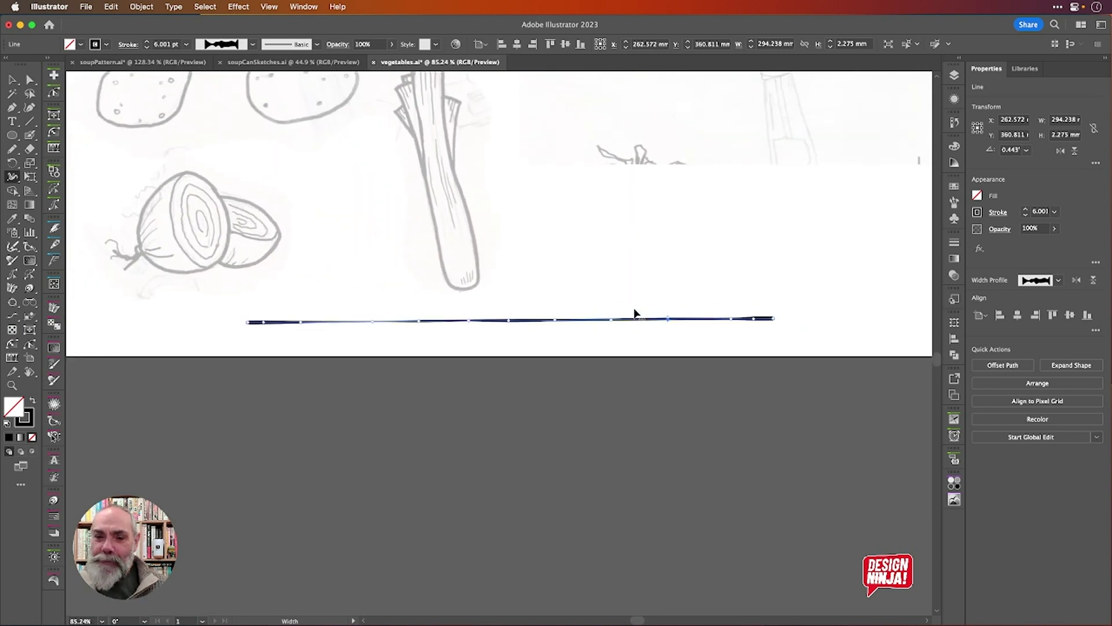
pyautogui.scroll(3, 634, 313)
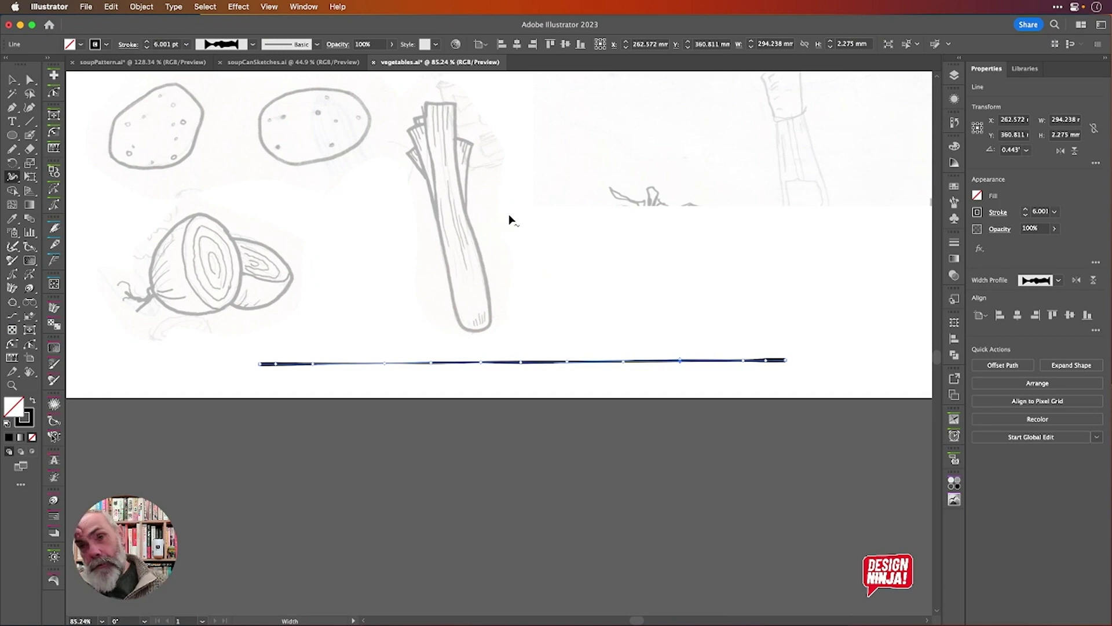
pyautogui.scroll(10, 510, 220)
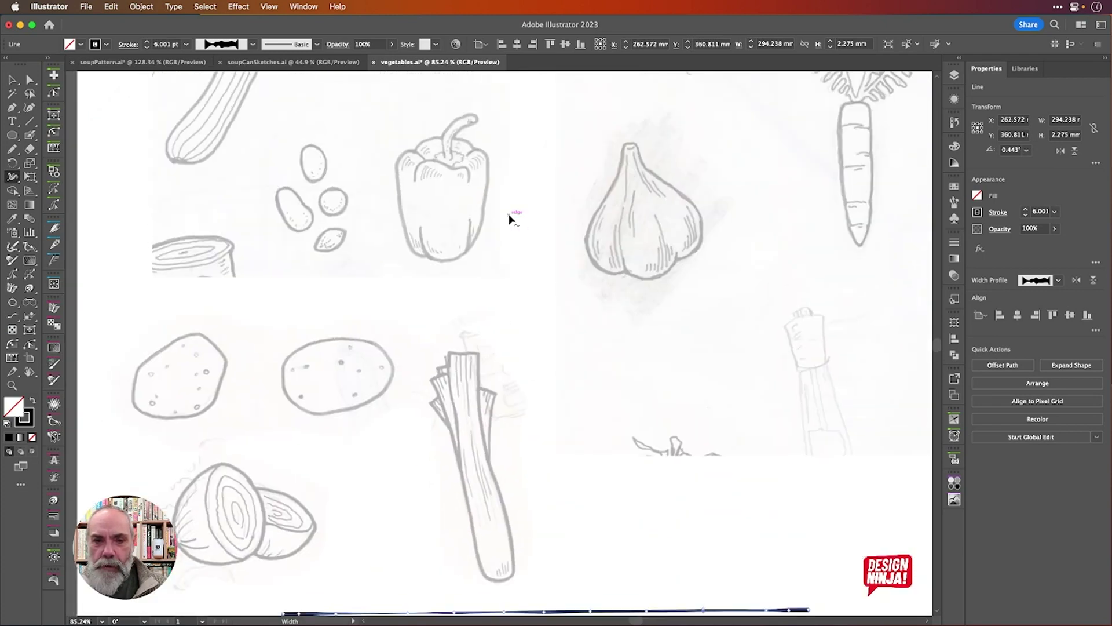
pyautogui.scroll(3, 510, 219)
pyautogui.hscroll(5, 510, 219)
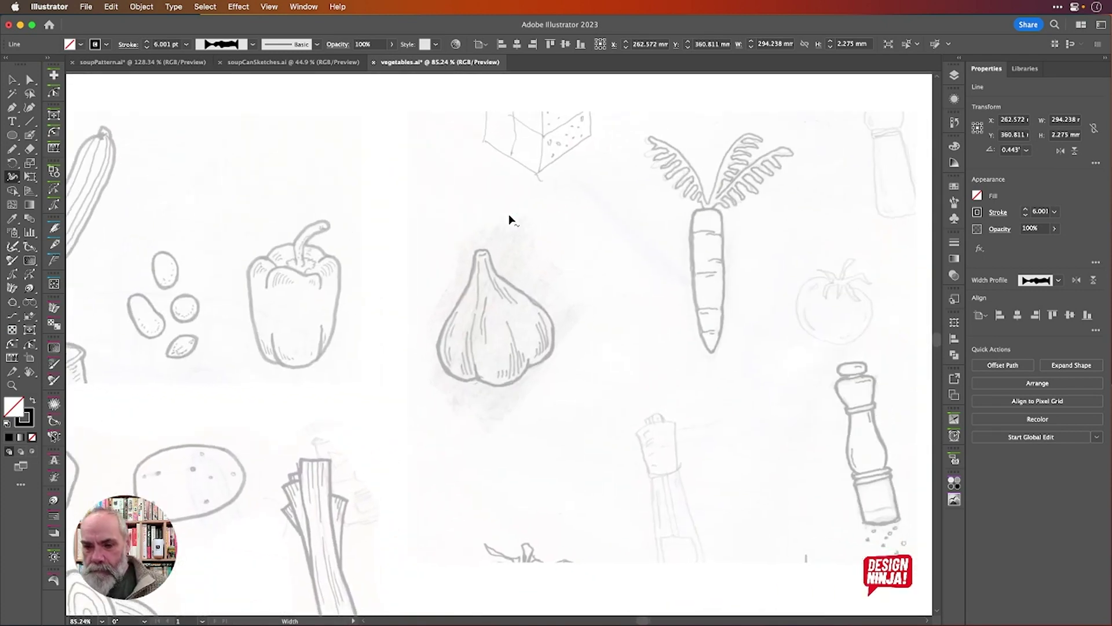
pyautogui.hscroll(5, 508, 220)
pyautogui.scroll(-2, 509, 219)
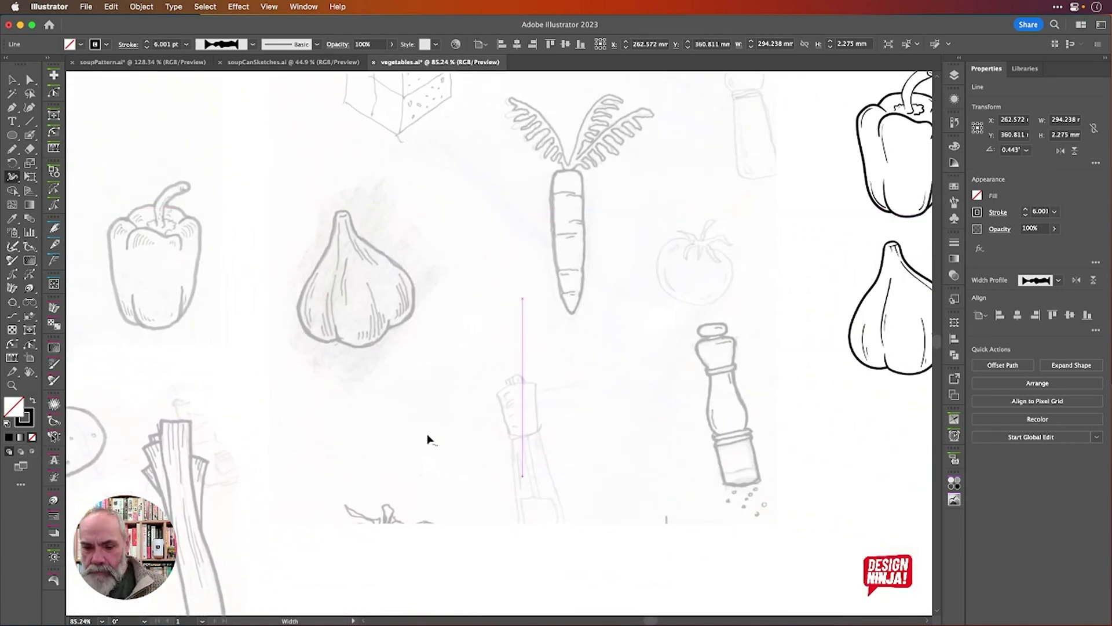
pyautogui.scroll(4, 565, 329)
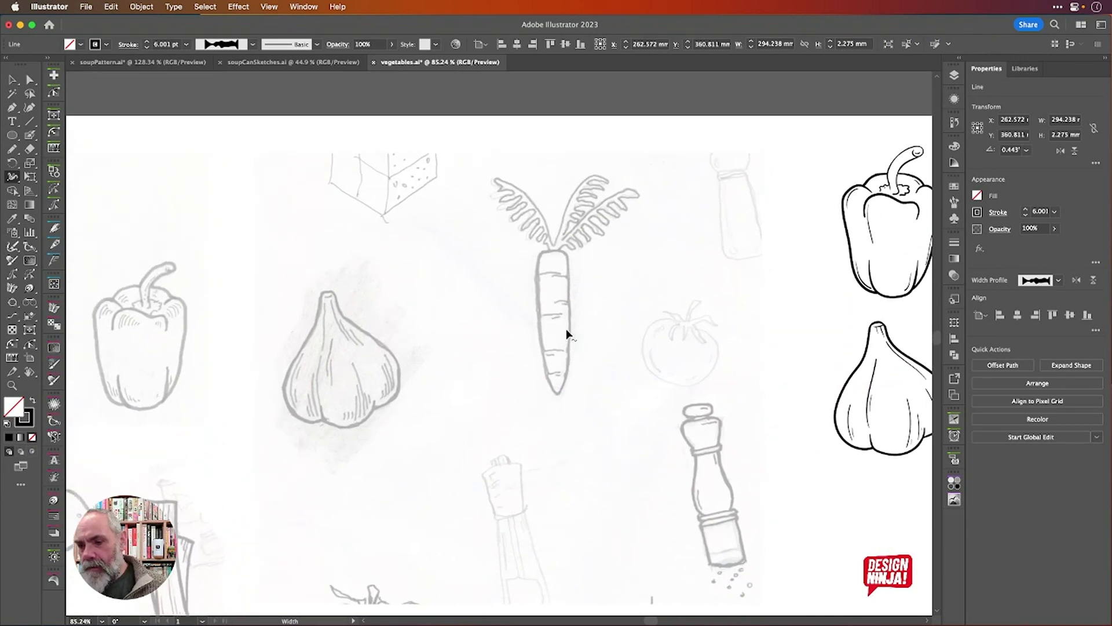
# Save the variable width of the line near the artboard's lower edge as a width profile named VegDrawer.
pyautogui.hscroll(-5, 566, 329)
pyautogui.scroll(-10, 566, 328)
pyautogui.hscroll(-7, 566, 328)
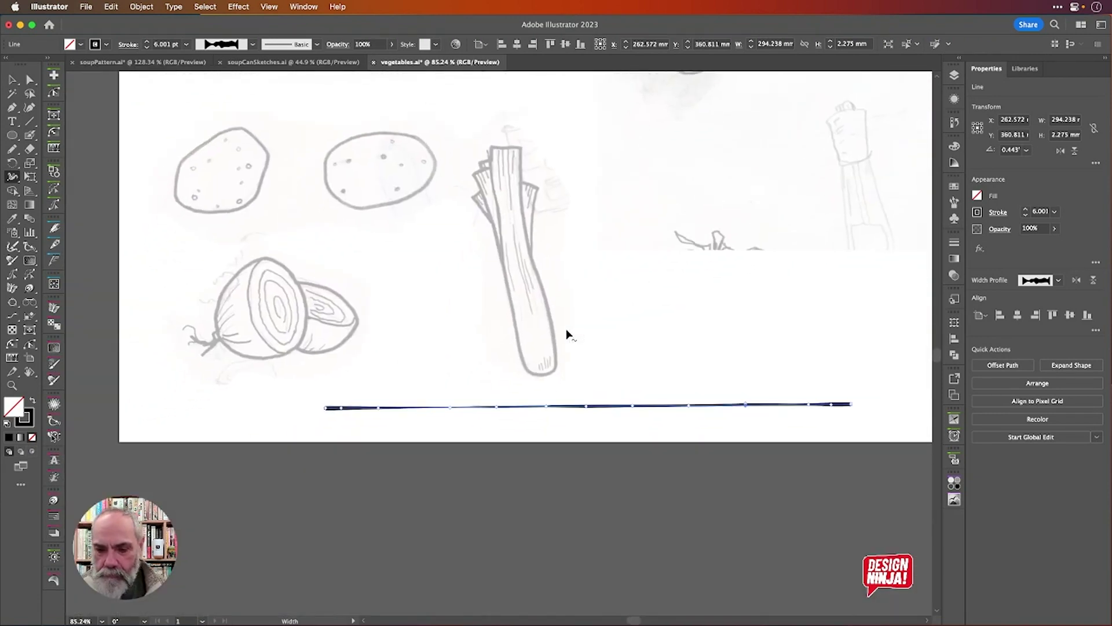
pyautogui.click(12, 79)
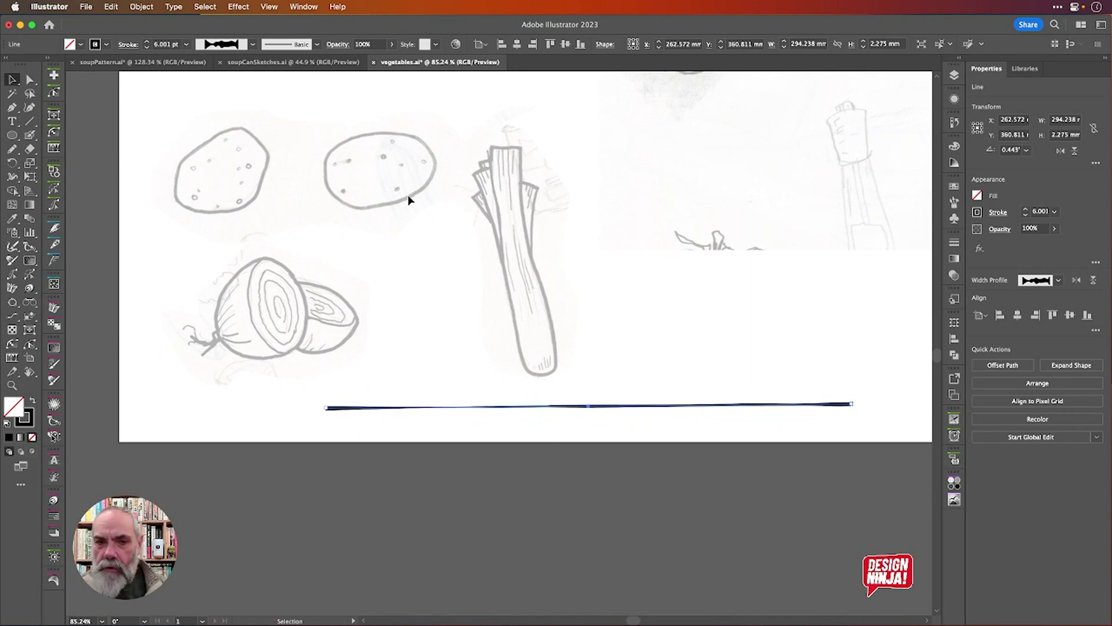
pyautogui.click(450, 439)
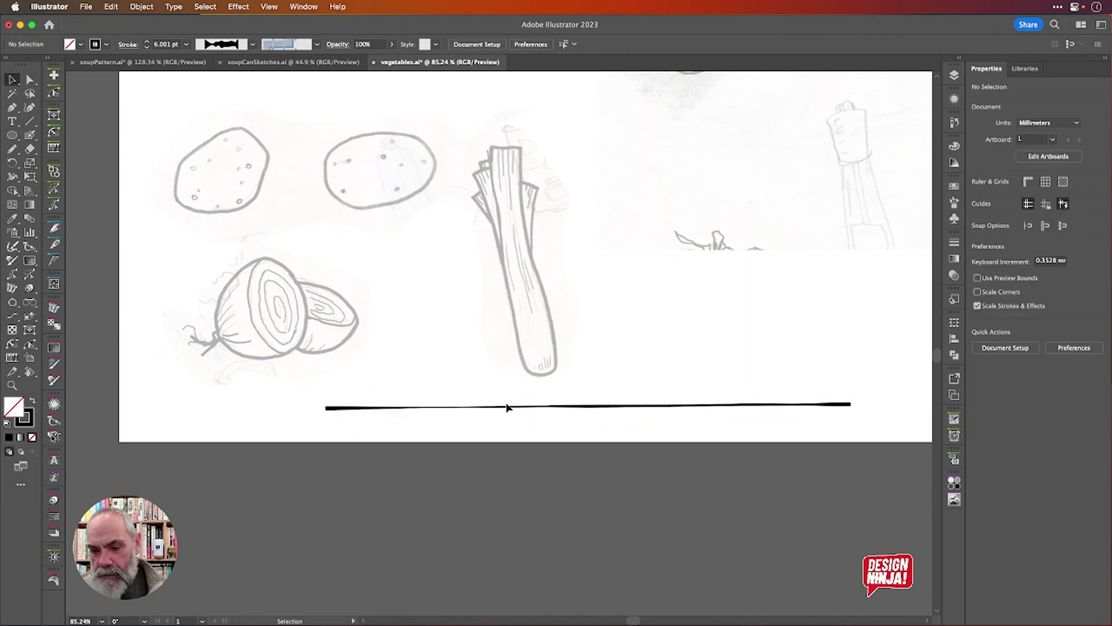
pyautogui.click(508, 408)
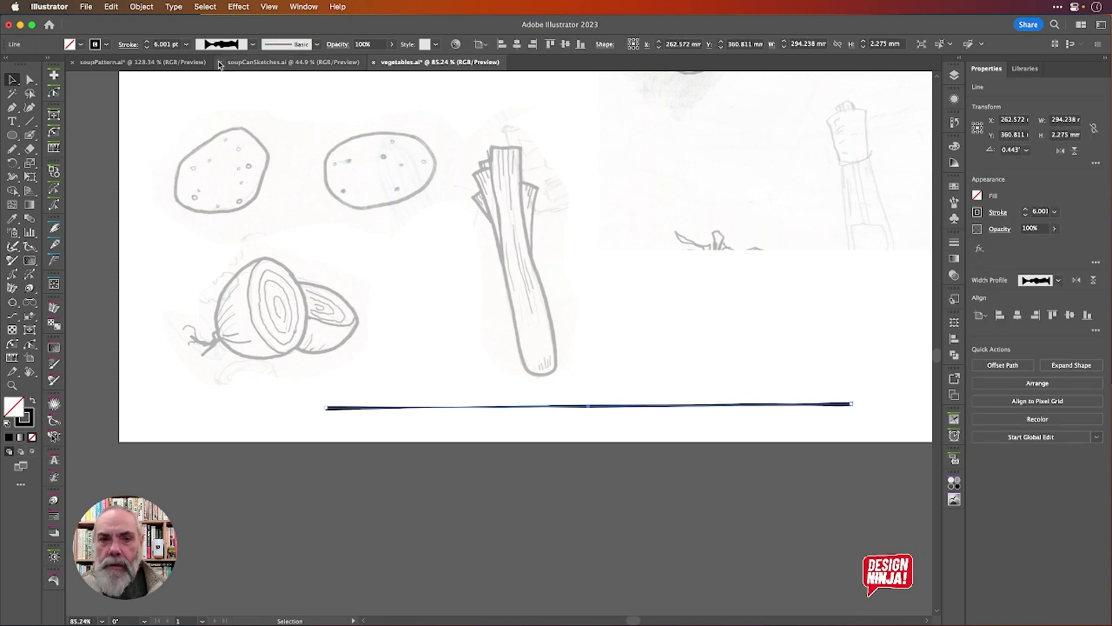
pyautogui.click(254, 44)
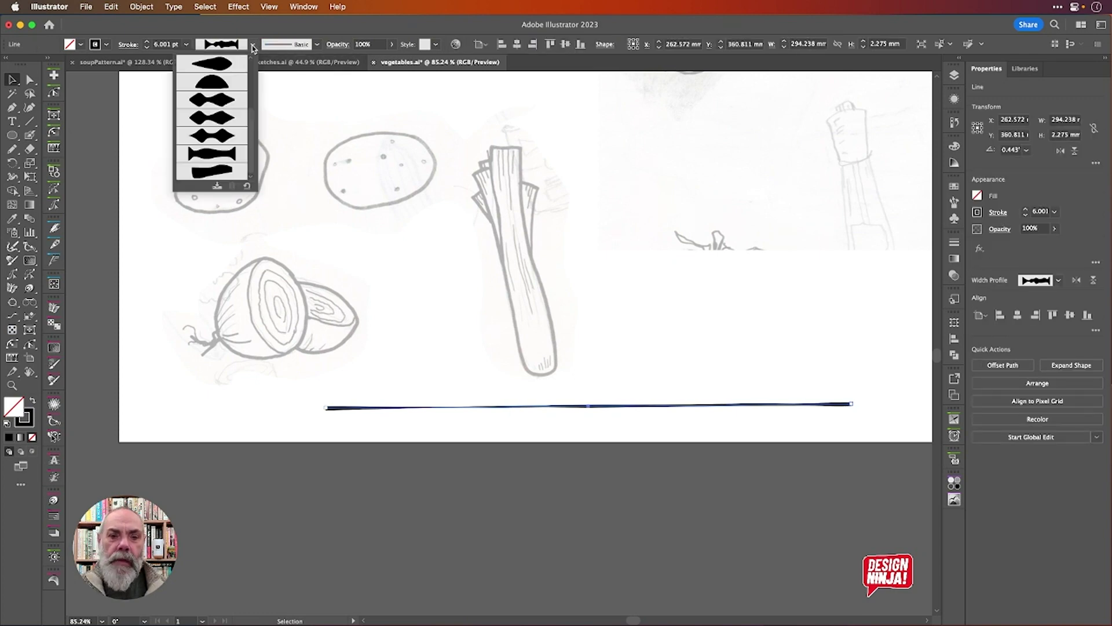
pyautogui.click(217, 186)
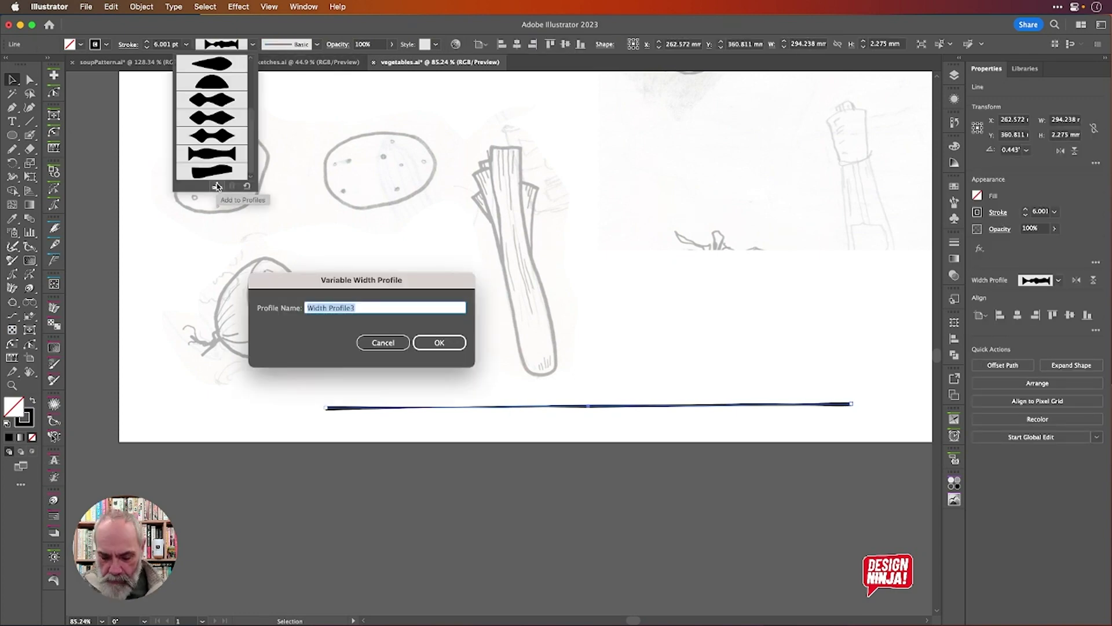
pyautogui.write('VegDrawer')
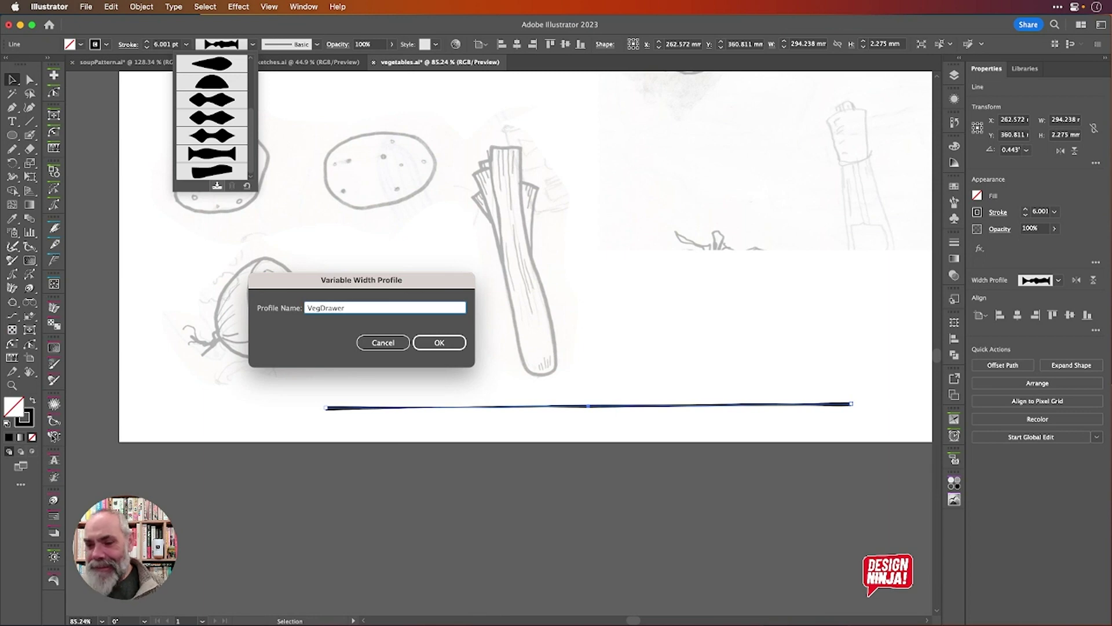
pyautogui.press('Return')
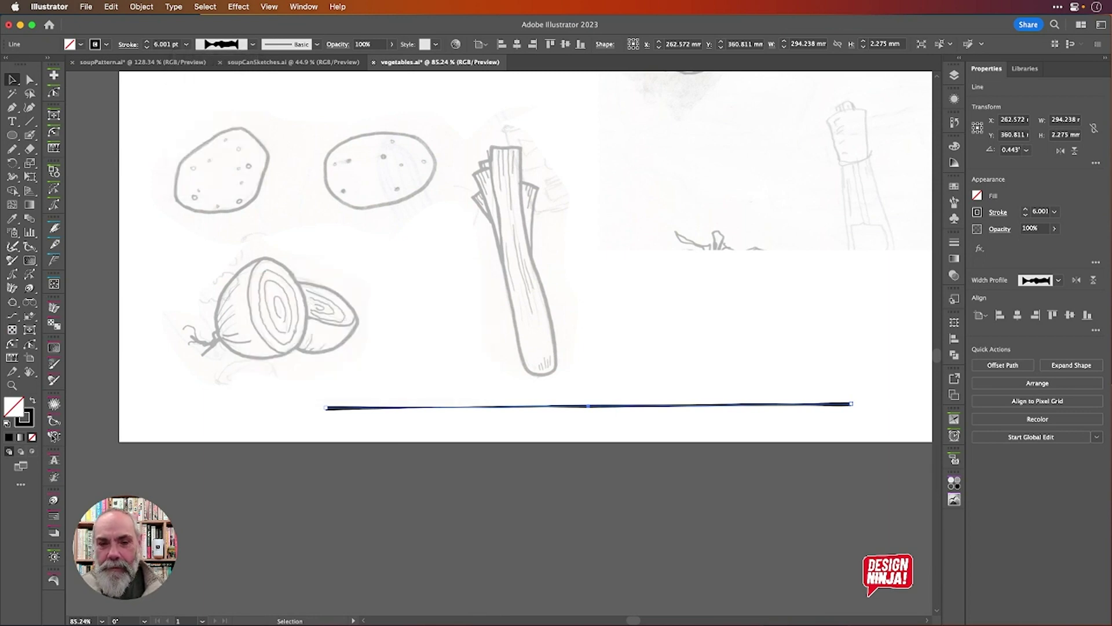
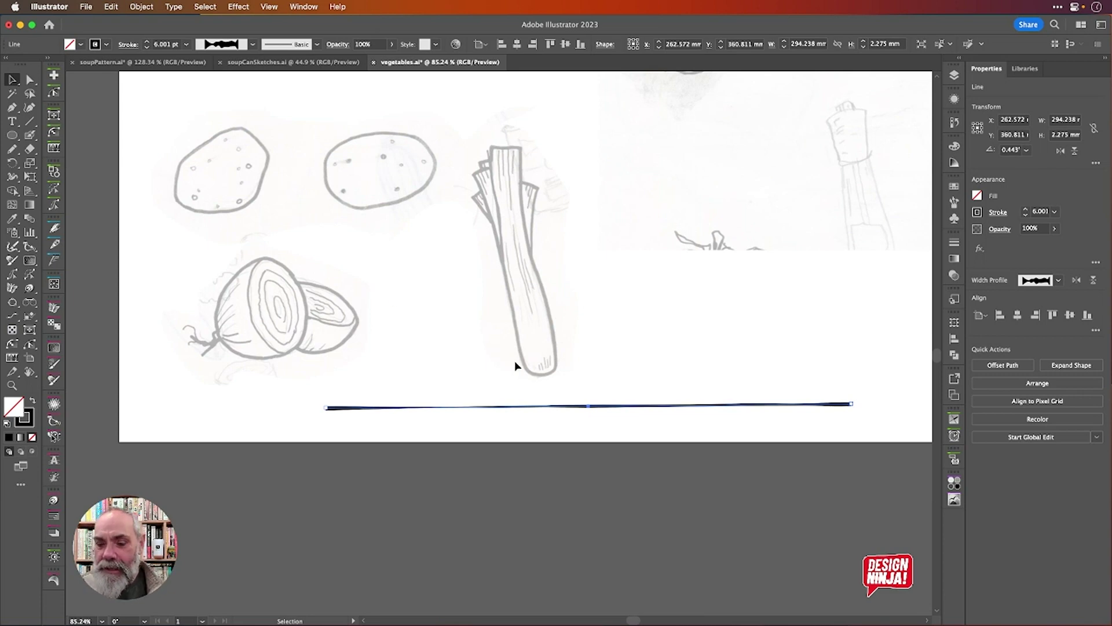
# Move the variable-width line slightly down, closer to the artboard's lower edge.
pyautogui.click(631, 365)
pyautogui.click(602, 406)
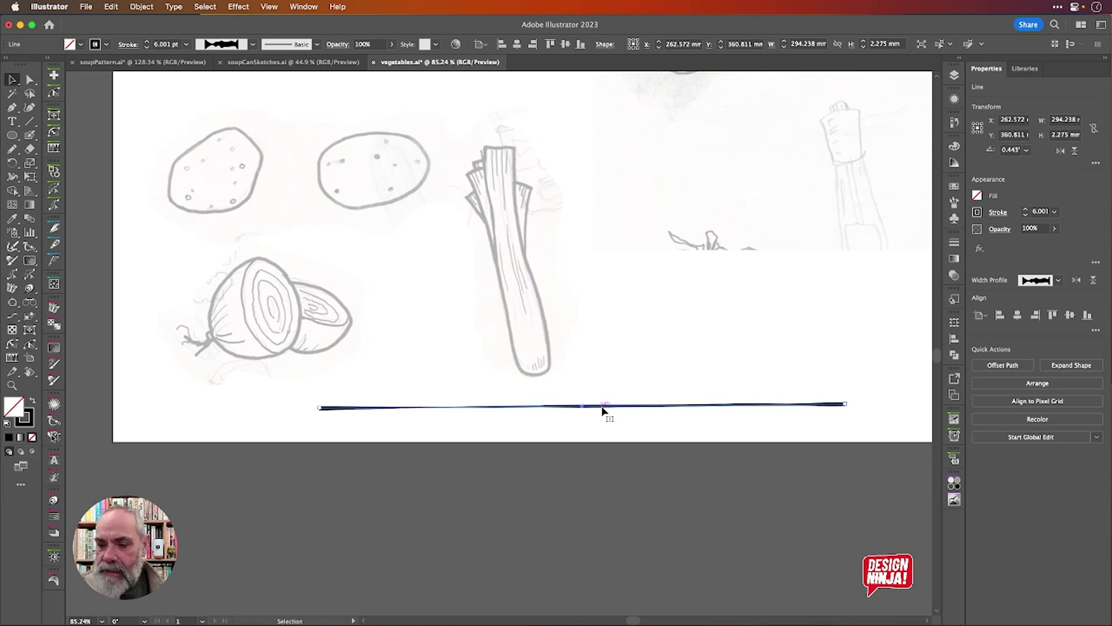
pyautogui.hscroll(2, 602, 409)
pyautogui.moveTo(594, 408); pyautogui.dragTo(579, 422)
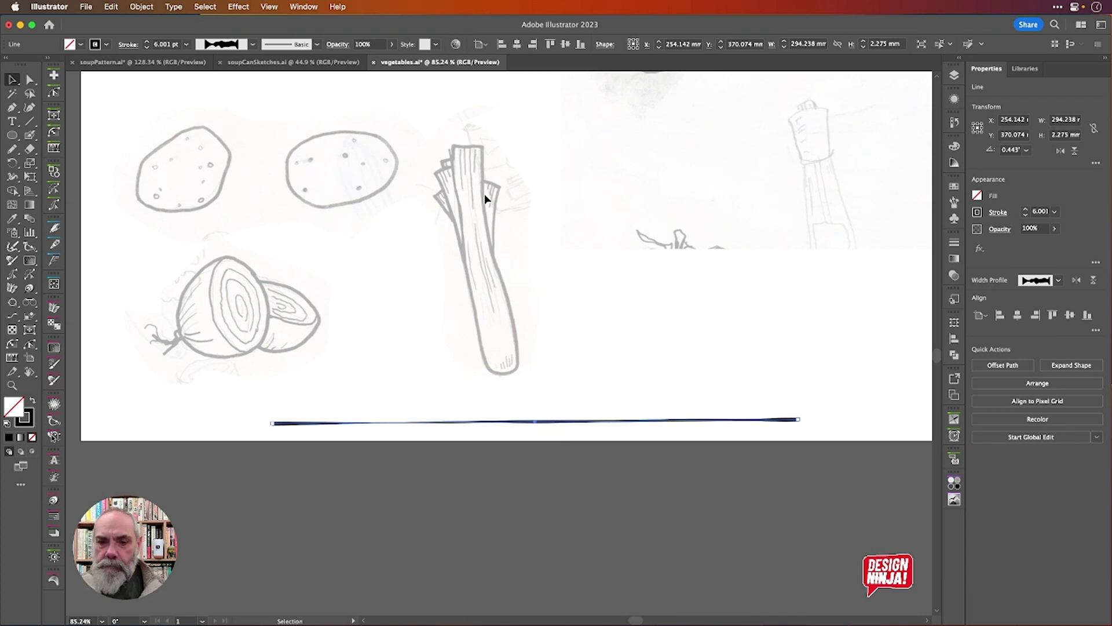
# Trace the leek sketch's main stalk as one closed outline with the Pencil tool, keeping the current pencil options.
pyautogui.scroll(3, 484, 195)
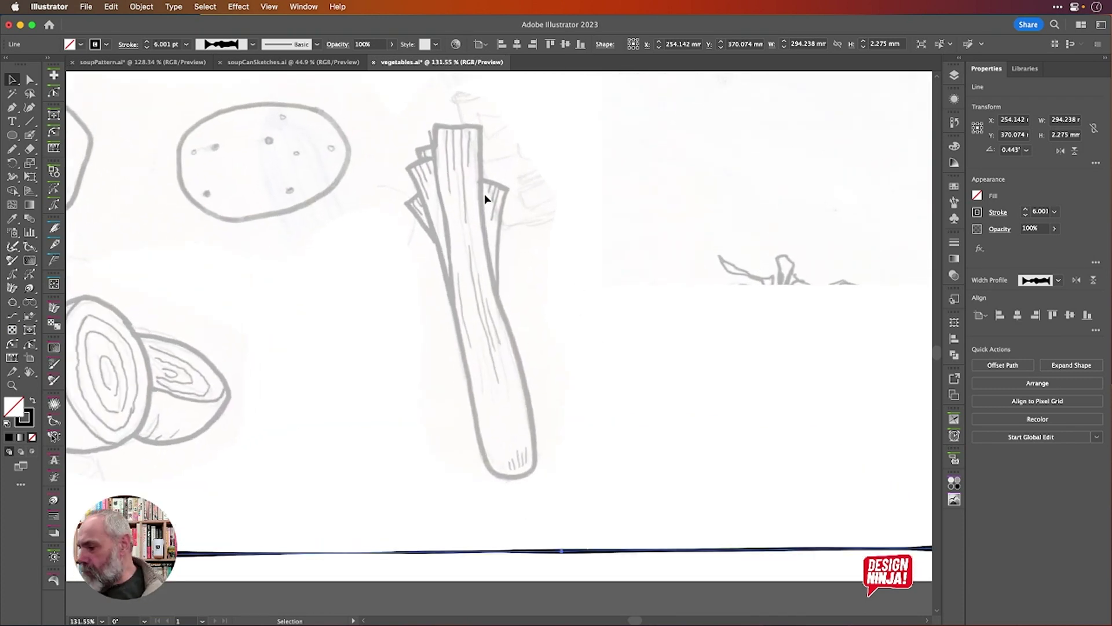
pyautogui.press('n')
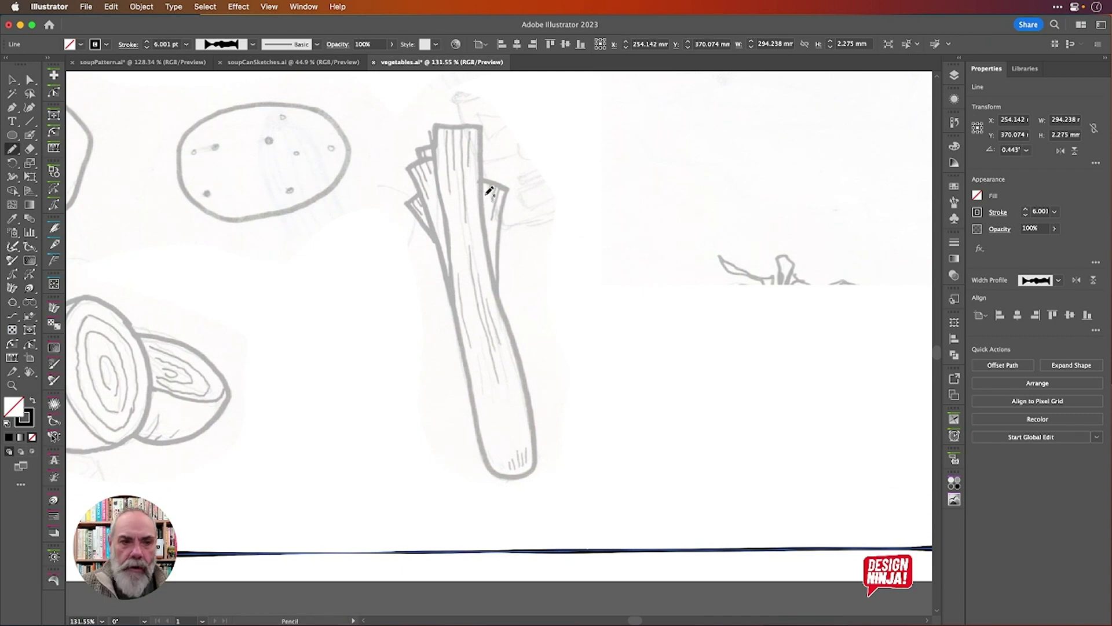
pyautogui.press('Return')
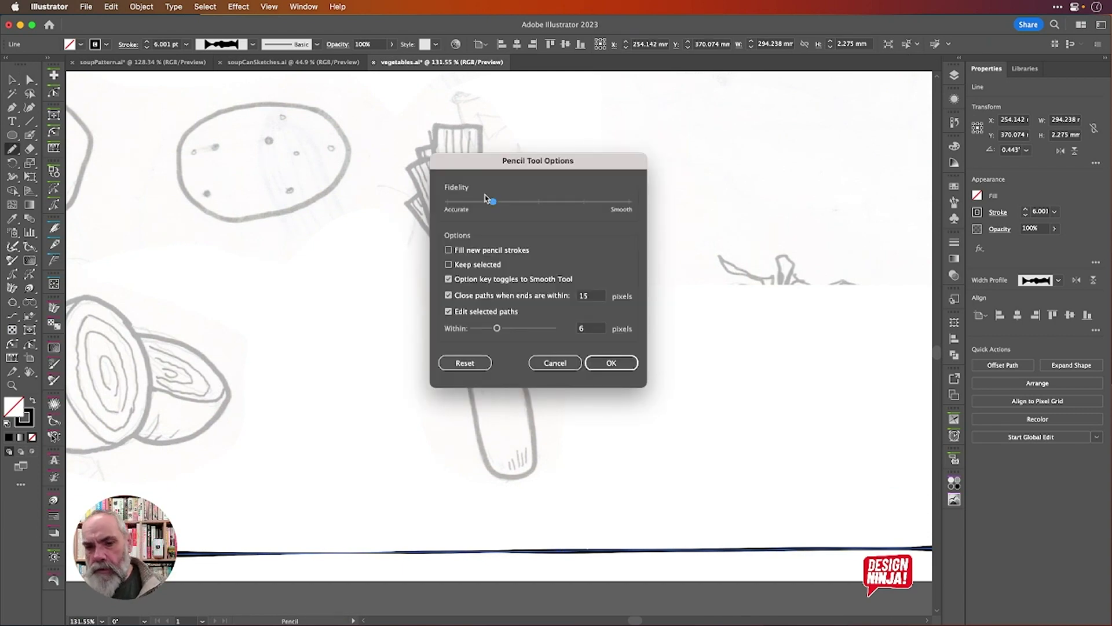
pyautogui.press('Return')
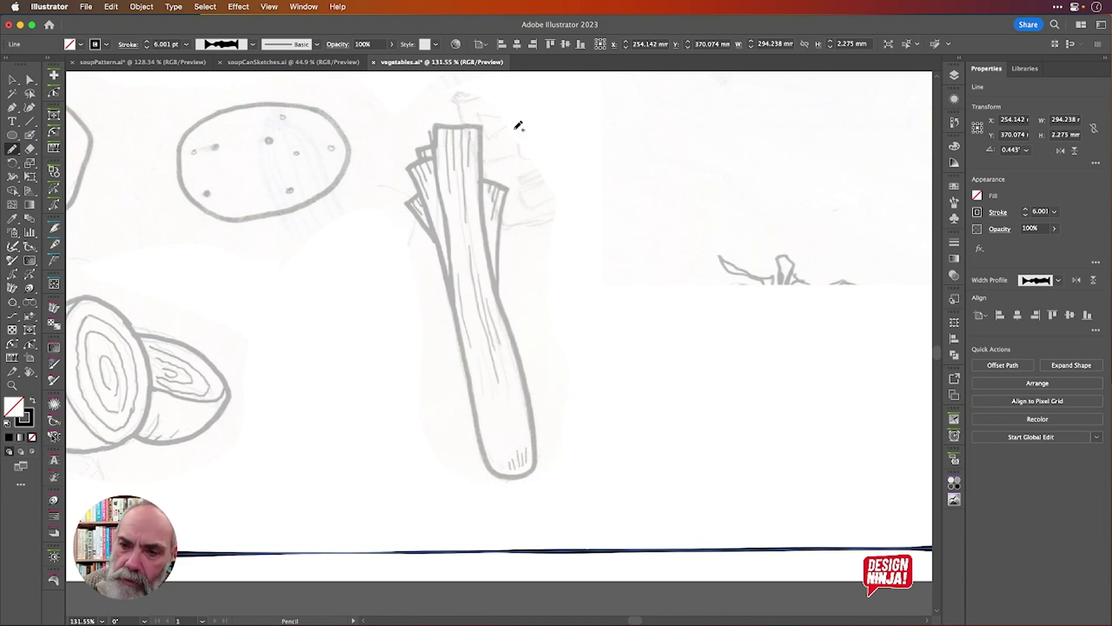
pyautogui.moveTo(479, 122)
pyautogui.mouseDown()
pyautogui.moveTo(437, 126)
pyautogui.moveTo(437, 173)
pyautogui.moveTo(482, 430)
pyautogui.moveTo(490, 459)
pyautogui.moveTo(512, 476)
pyautogui.moveTo(531, 466)
pyautogui.moveTo(517, 344)
pyautogui.mouseUp()
pyautogui.moveTo(501, 291); pyautogui.dragTo(490, 243)
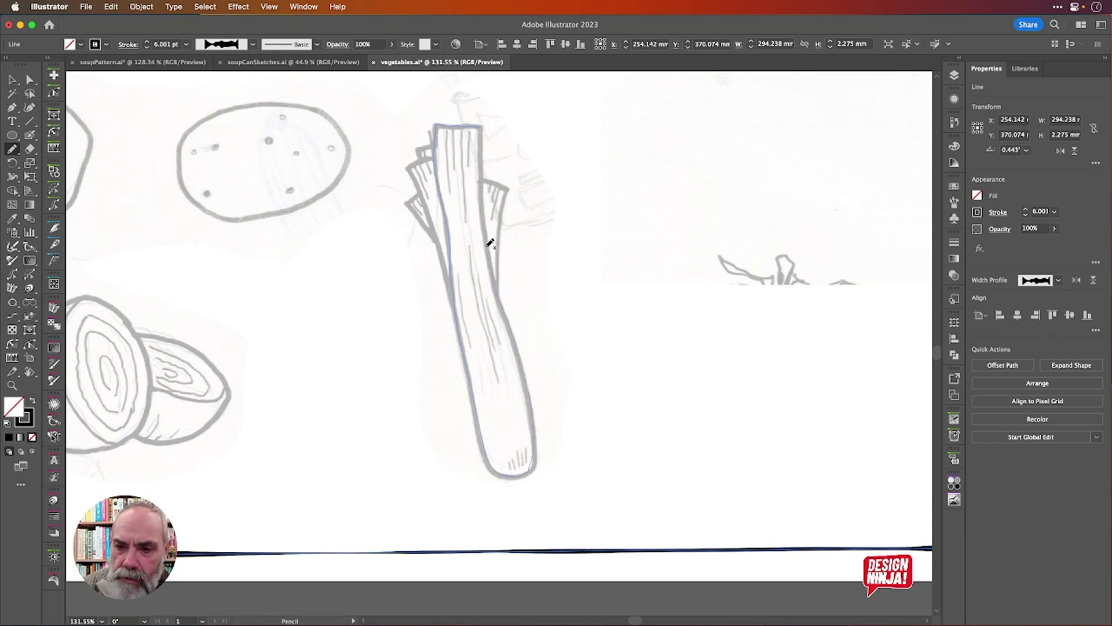
pyautogui.moveTo(487, 191); pyautogui.dragTo(488, 123)
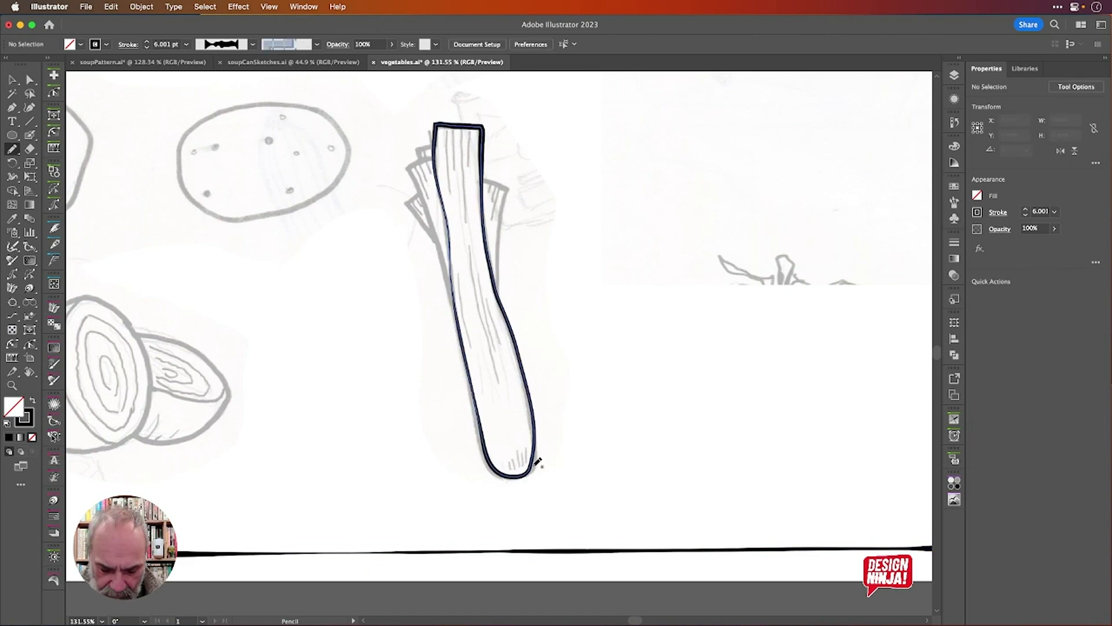
# Select the stalk outline and redraw its lower right edge to follow the sketch more closely.
pyautogui.press('v')
pyautogui.keyDown('super'); pyautogui.click(534, 466); pyautogui.keyUp('super')
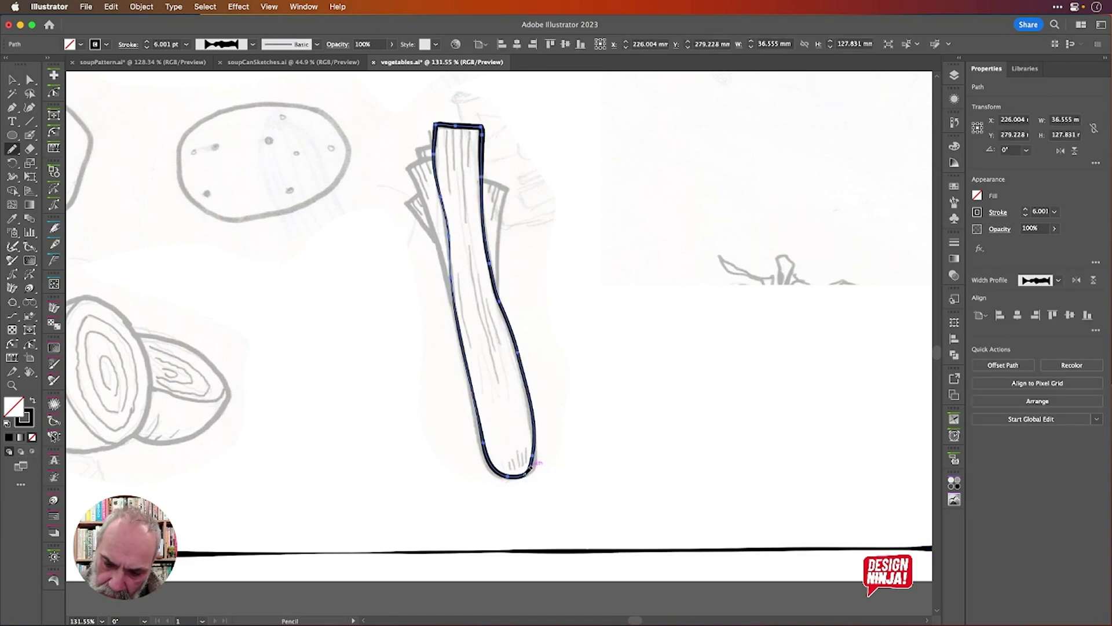
pyautogui.moveTo(534, 467); pyautogui.dragTo(535, 405)
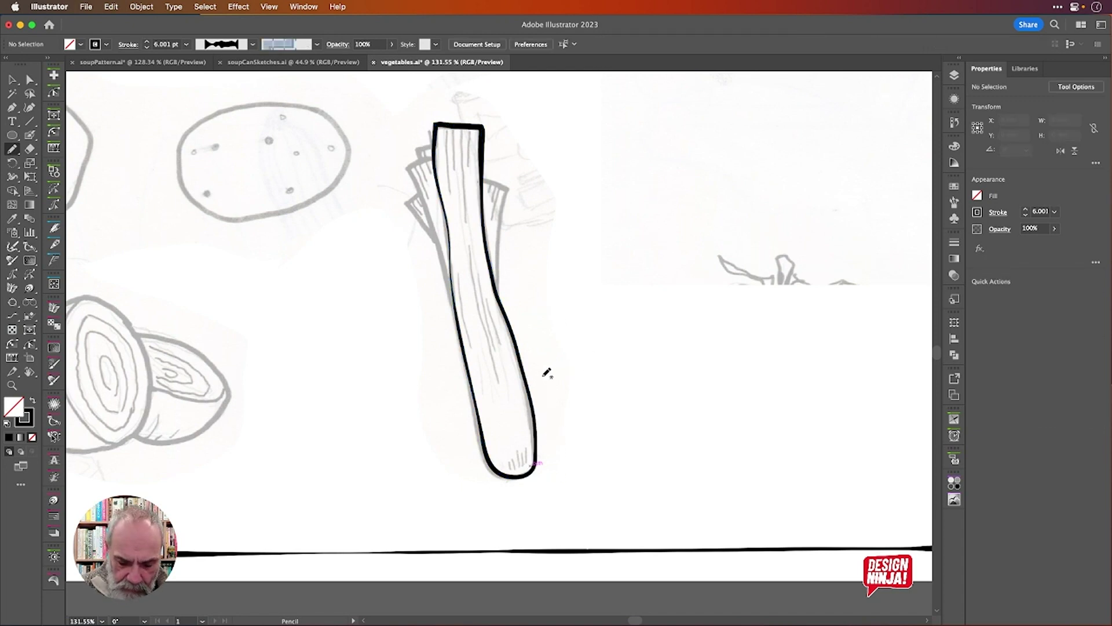
# Trace the leek's right leaf and the three left leaves with the Pencil tool, running the line ends into neighbouring shapes.
pyautogui.moveTo(475, 178)
pyautogui.mouseDown()
pyautogui.moveTo(512, 187)
pyautogui.moveTo(493, 328)
pyautogui.mouseUp()
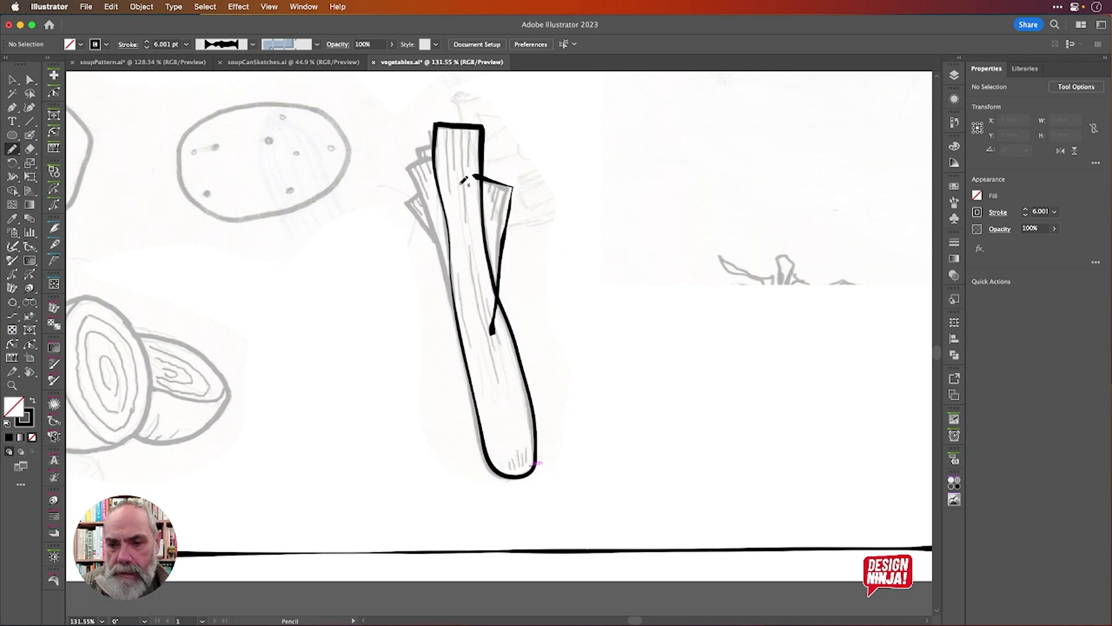
pyautogui.moveTo(439, 157)
pyautogui.mouseDown()
pyautogui.moveTo(411, 168)
pyautogui.moveTo(436, 217)
pyautogui.mouseUp()
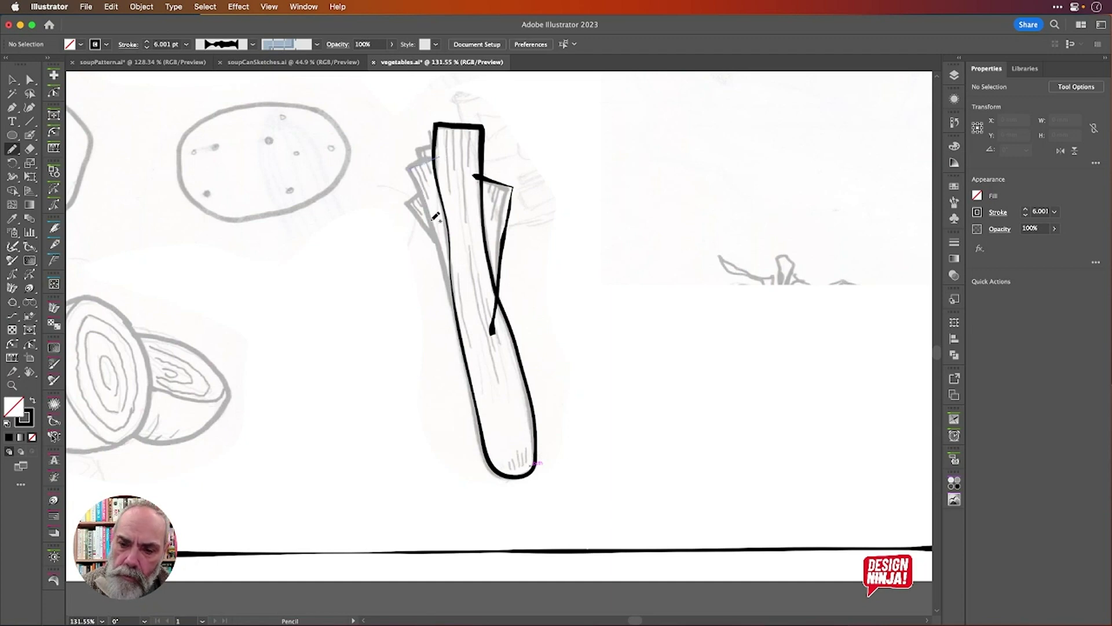
pyautogui.moveTo(451, 277); pyautogui.dragTo(470, 335)
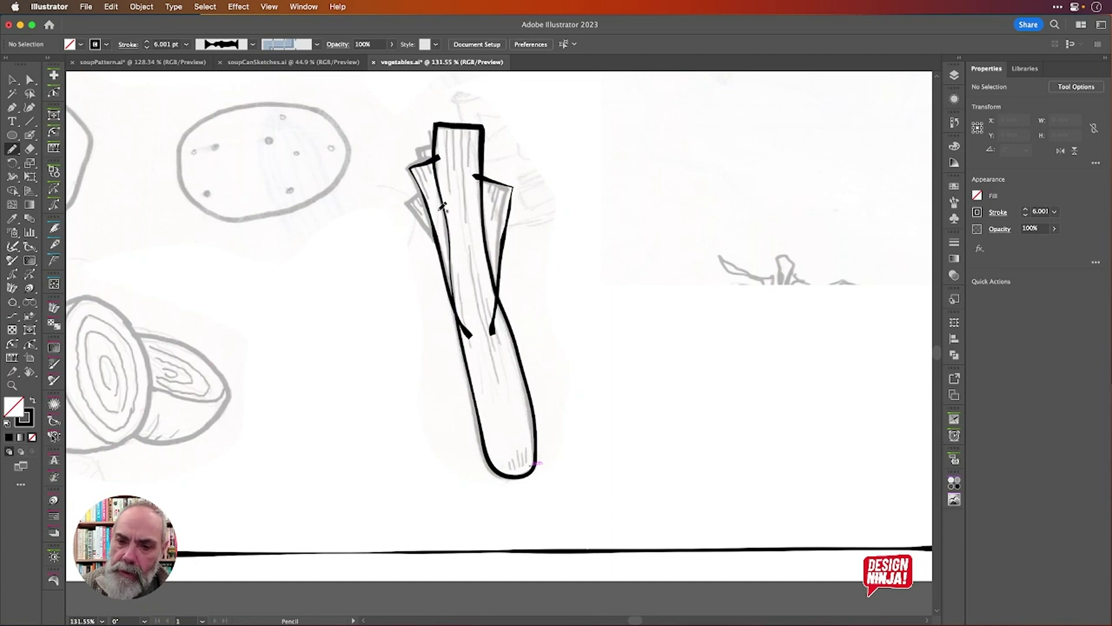
pyautogui.moveTo(426, 187)
pyautogui.mouseDown()
pyautogui.moveTo(411, 206)
pyautogui.moveTo(446, 259)
pyautogui.mouseUp()
pyautogui.moveTo(425, 173)
pyautogui.mouseDown()
pyautogui.moveTo(422, 162)
pyautogui.moveTo(447, 147)
pyautogui.mouseUp()
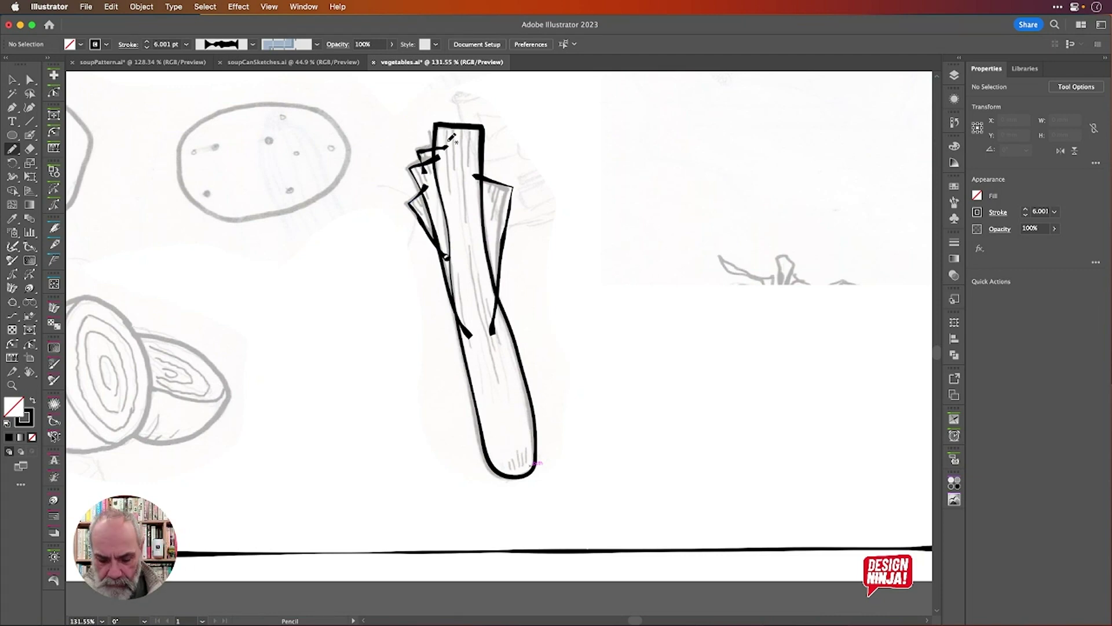
# Select all leek paths and remove the two leaf-line ends crossing into the lower stalk with the Shape Builder tool.
pyautogui.press('v')
pyautogui.moveTo(396, 108); pyautogui.dragTo(565, 346)
pyautogui.hotkey('shift', 'm')
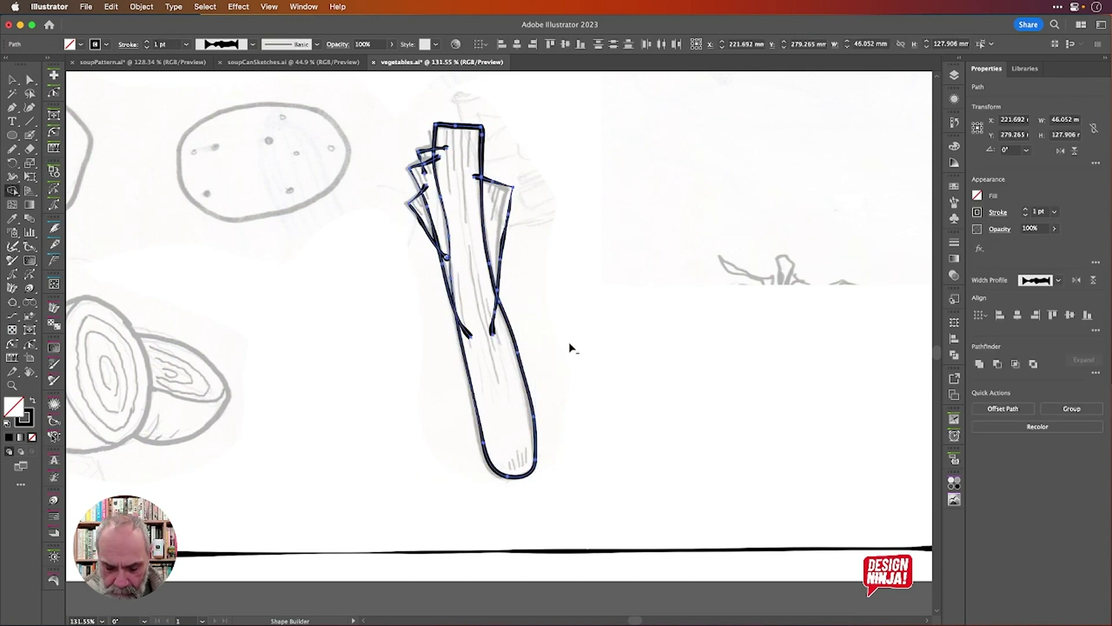
pyautogui.keyDown('alt'); pyautogui.click(493, 322); pyautogui.keyUp('alt')
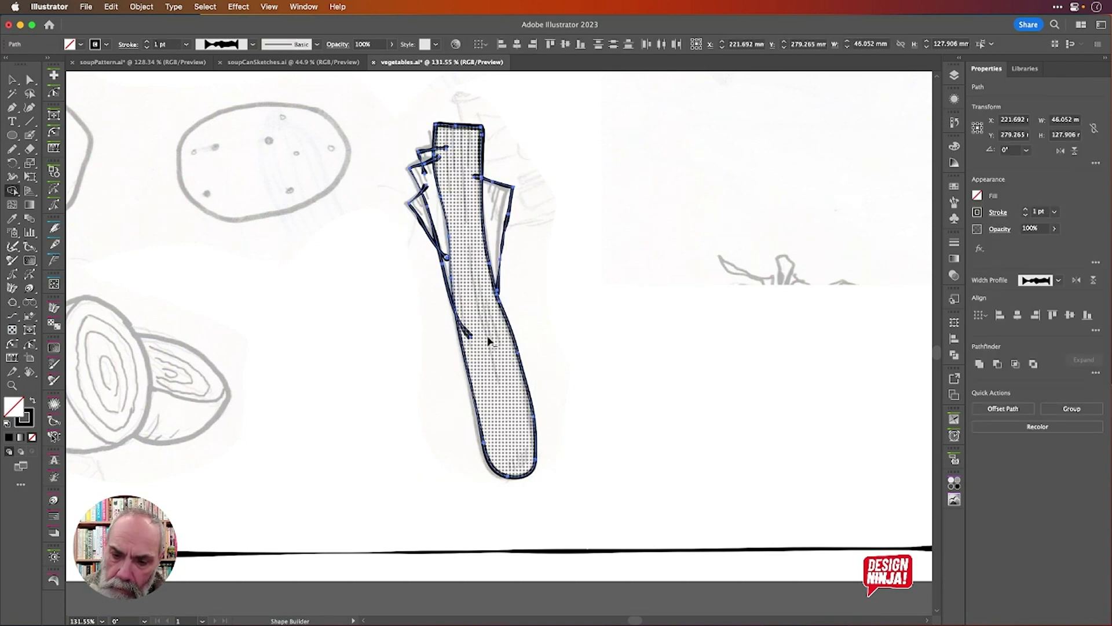
pyautogui.keyDown('alt'); pyautogui.click(467, 332); pyautogui.keyUp('alt')
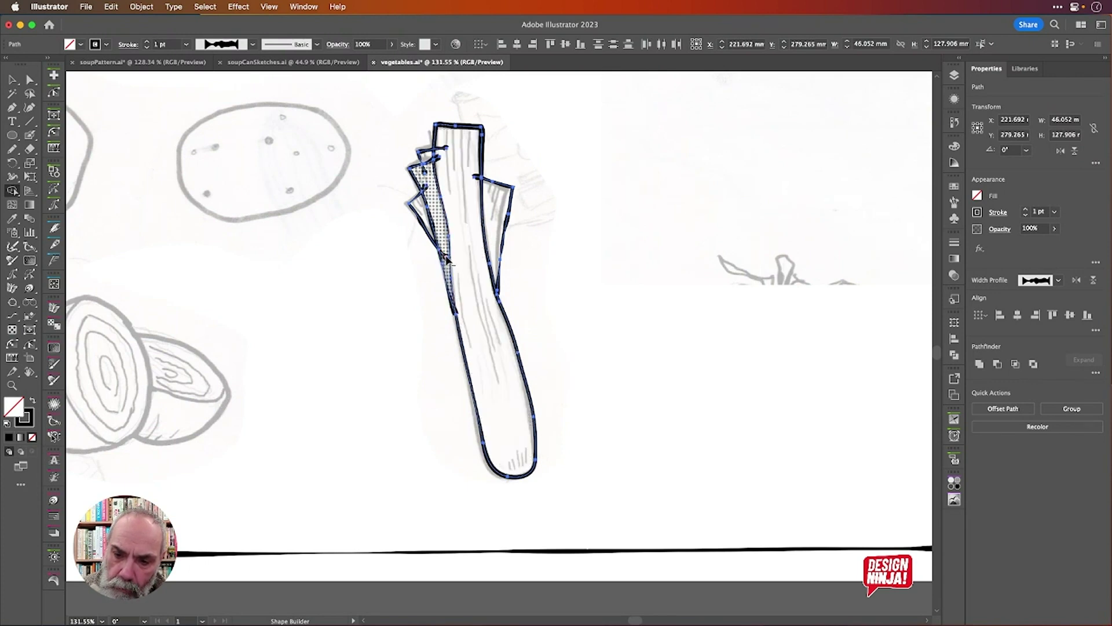
# Trim the protruding line ends of the upper leaves with Shape Builder, undoing the accidental removal of the stalk outline.
pyautogui.keyDown('alt'); pyautogui.click(426, 187); pyautogui.keyUp('alt')
pyautogui.keyDown('alt'); pyautogui.click(425, 171); pyautogui.keyUp('alt')
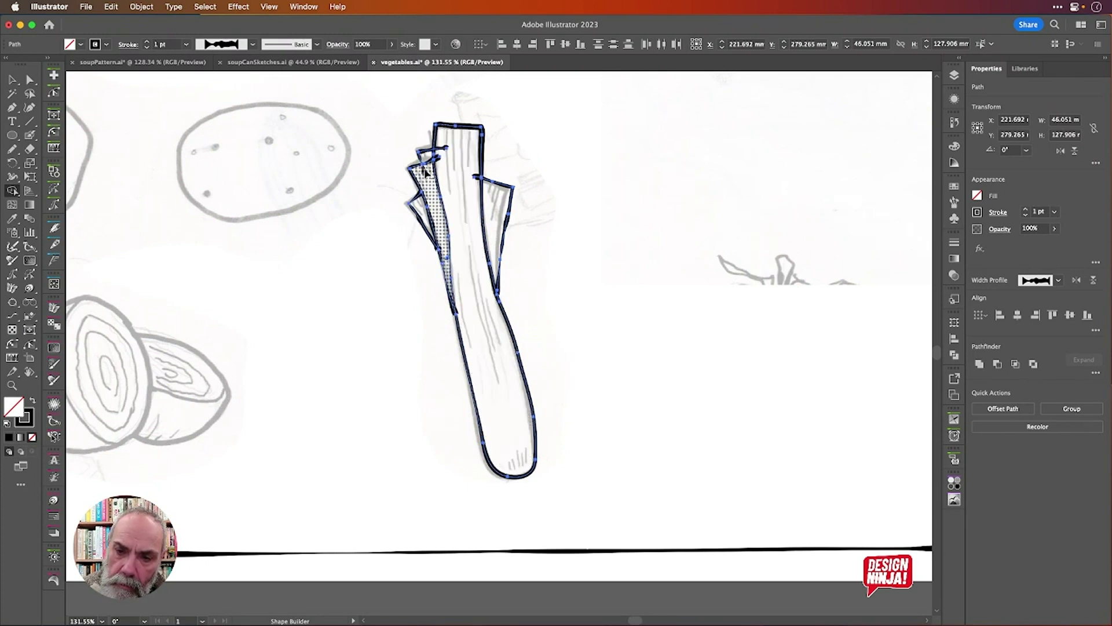
pyautogui.keyDown('alt'); pyautogui.click(445, 149); pyautogui.keyUp('alt')
pyautogui.keyDown('alt'); pyautogui.click(444, 164); pyautogui.keyUp('alt')
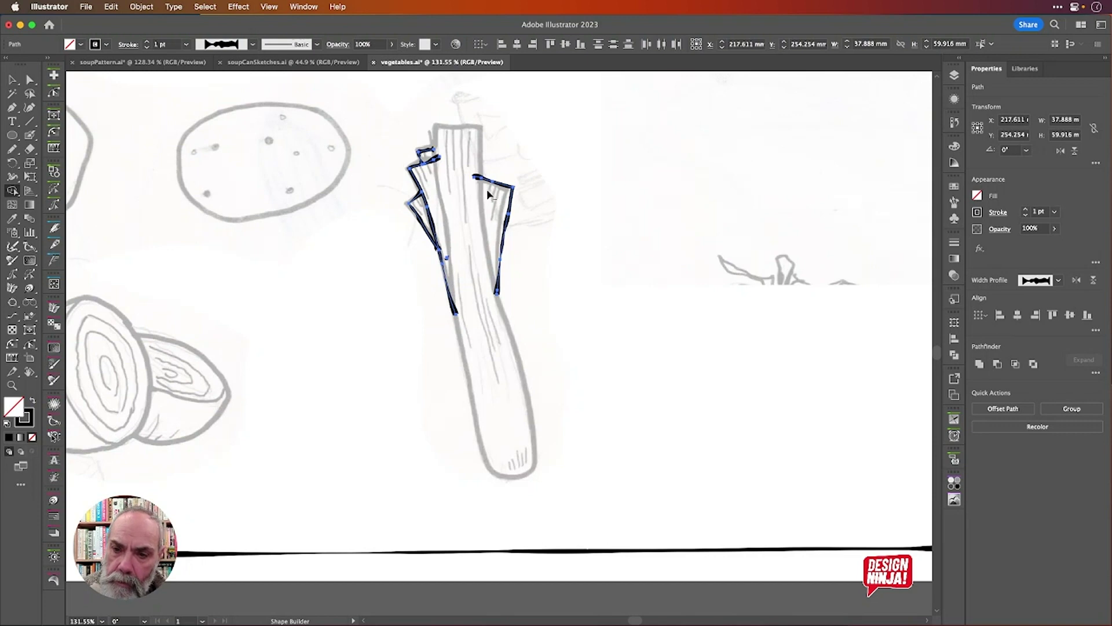
pyautogui.press('super+z')
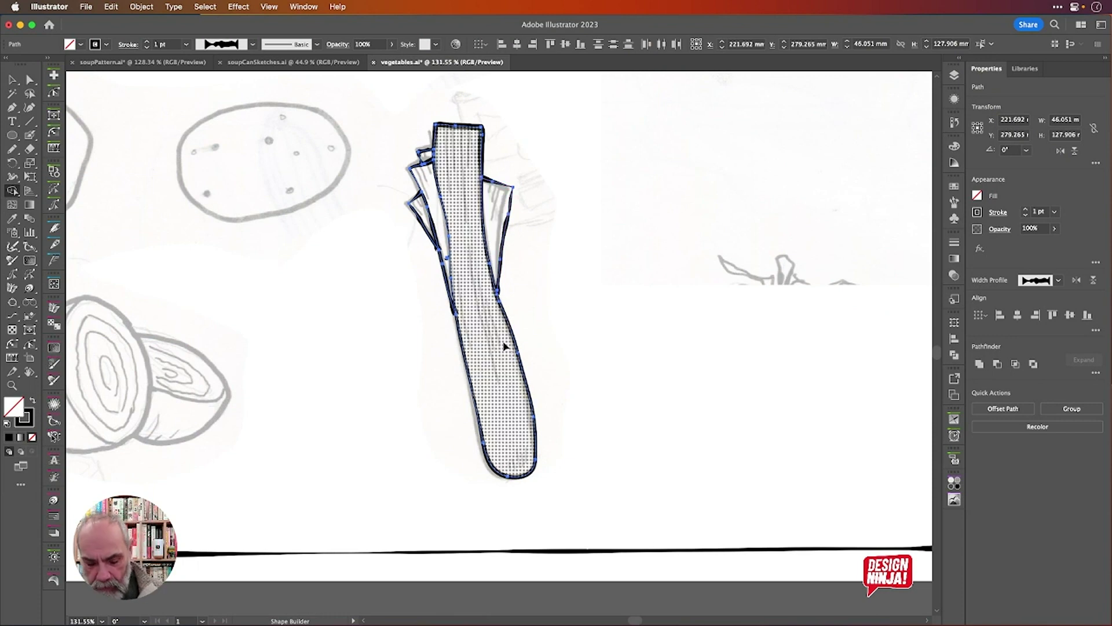
pyautogui.press('v')
pyautogui.click(525, 252)
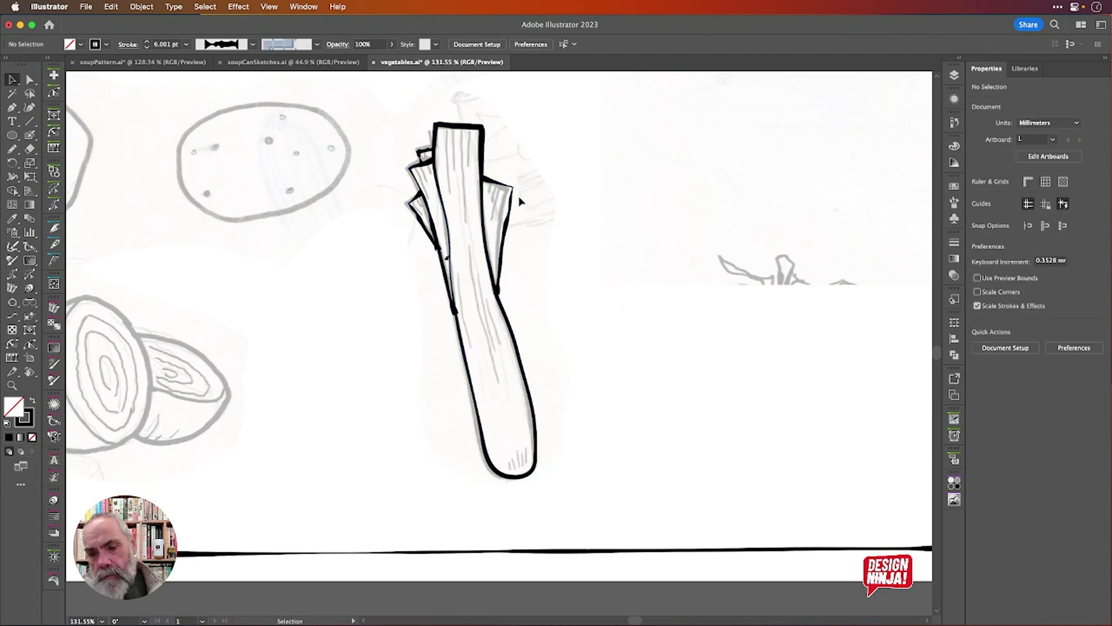
# Delete the small stray line fragment left between the left leaves and the stalk.
pyautogui.click(449, 269)
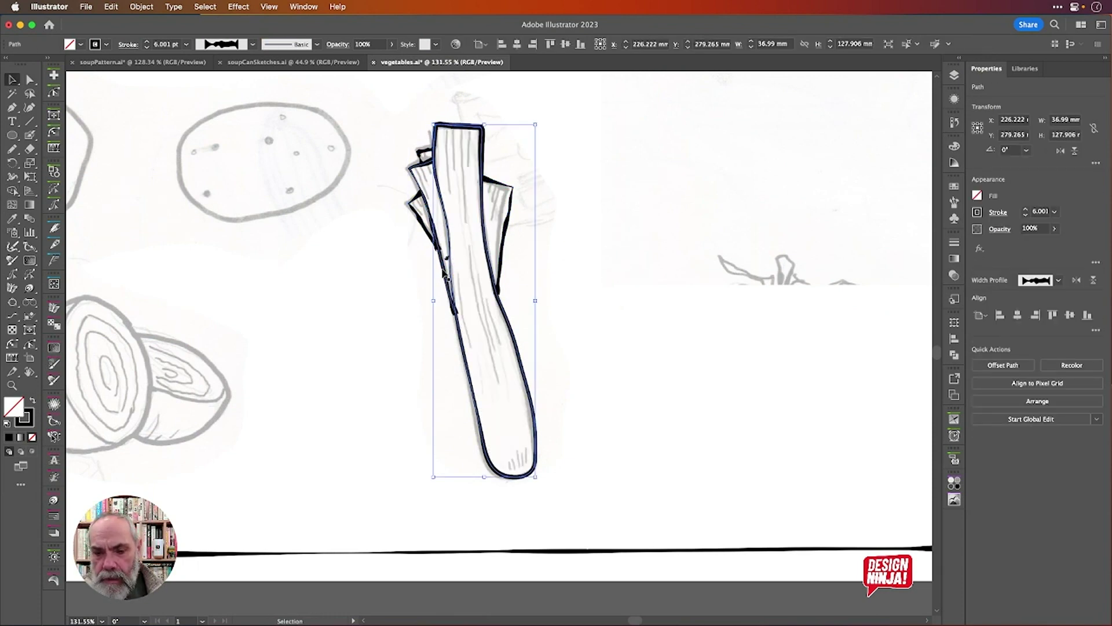
pyautogui.scroll(3, 448, 271)
pyautogui.scroll(4, 449, 255)
pyautogui.click(450, 218)
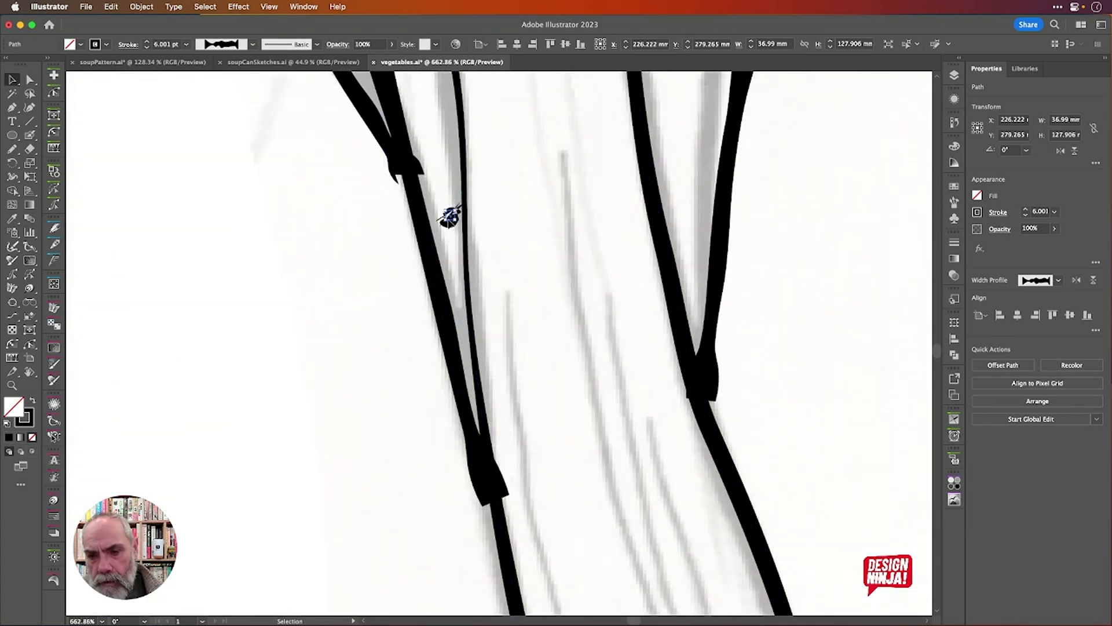
pyautogui.press('Delete')
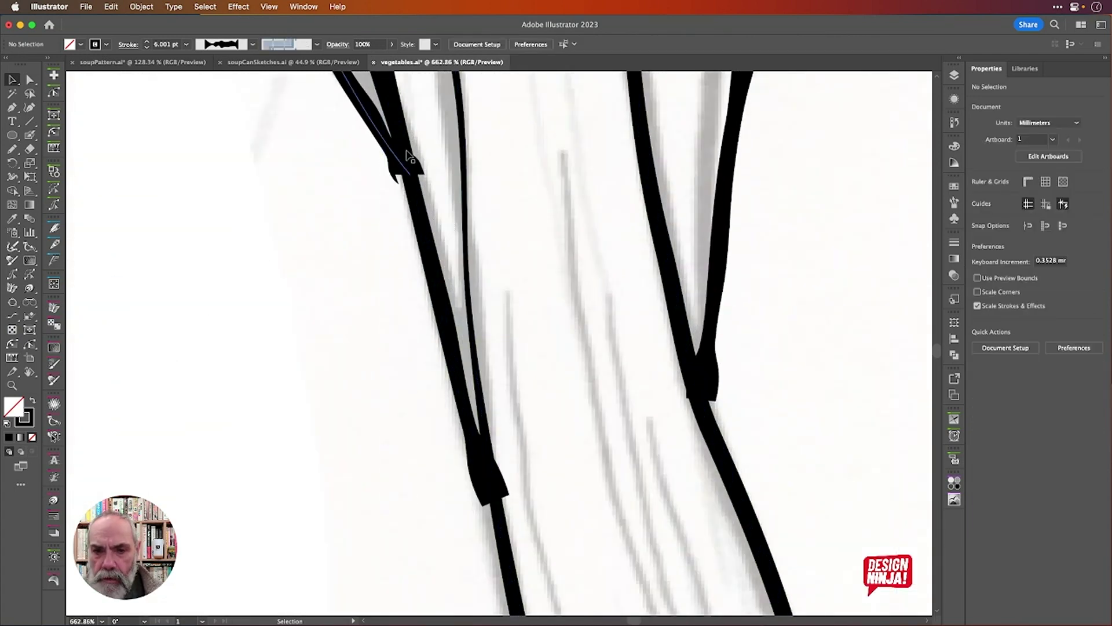
# Pull the extra end anchor of the lower-left leaf outline away from its junction with the neighbouring leaf and delete it.
pyautogui.click(403, 172)
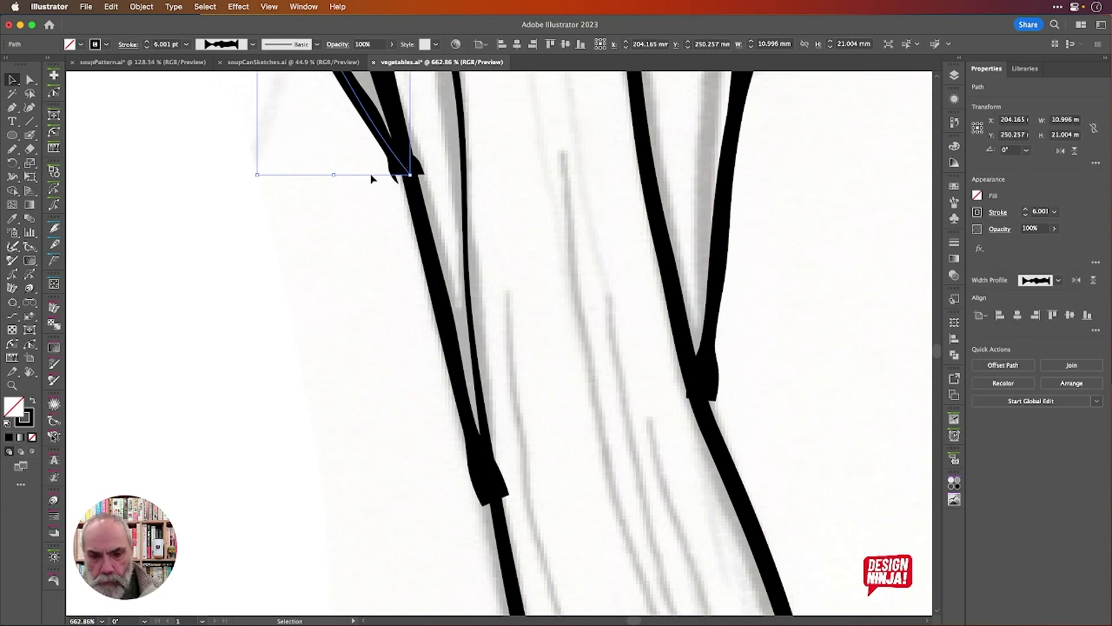
pyautogui.press('a')
pyautogui.moveTo(409, 174); pyautogui.dragTo(444, 179)
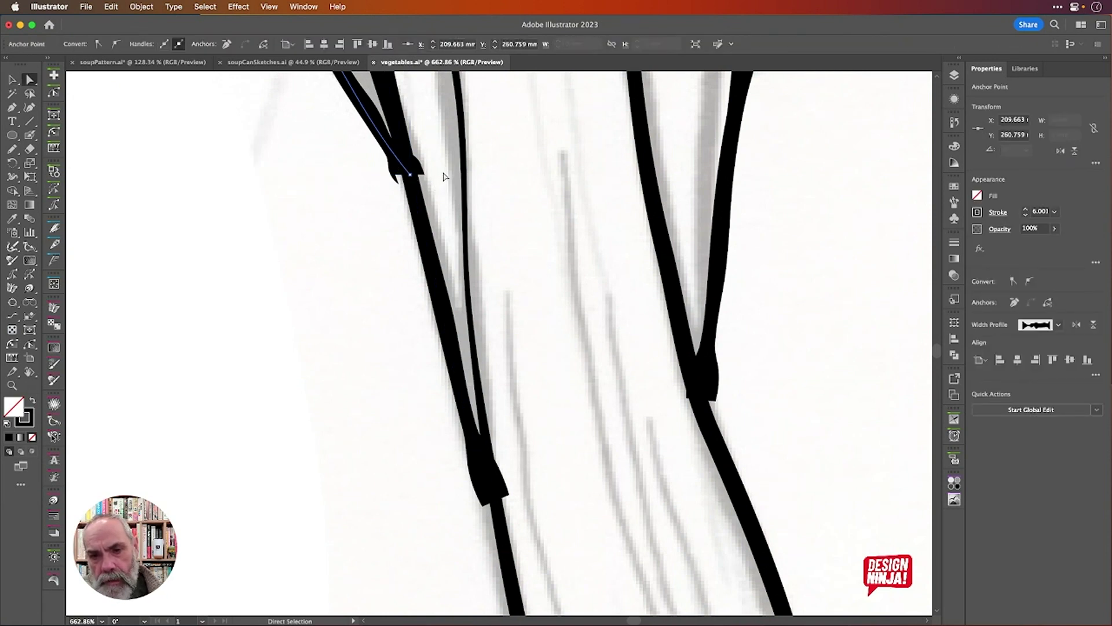
pyautogui.scroll(-5, 444, 179)
pyautogui.scroll(5, 440, 172)
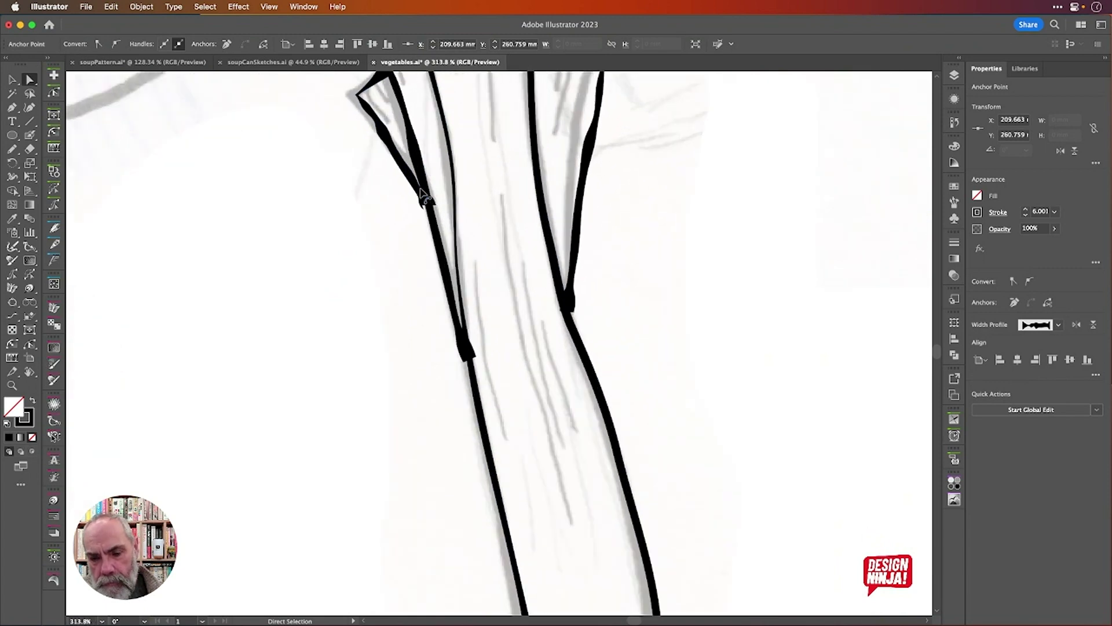
pyautogui.moveTo(440, 225); pyautogui.dragTo(366, 303)
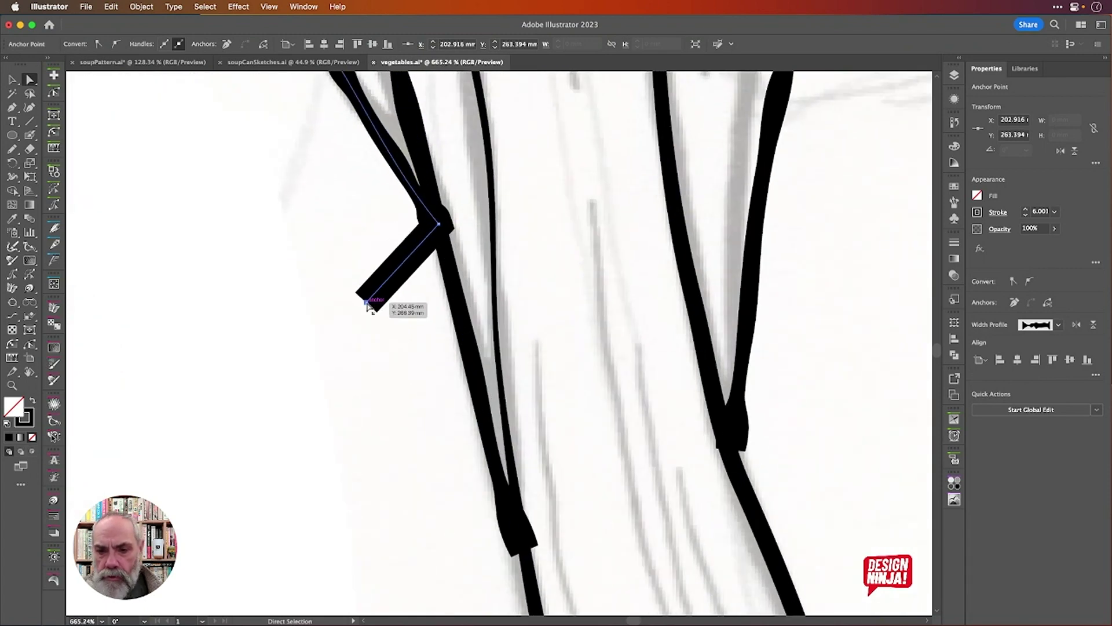
pyautogui.press('Delete')
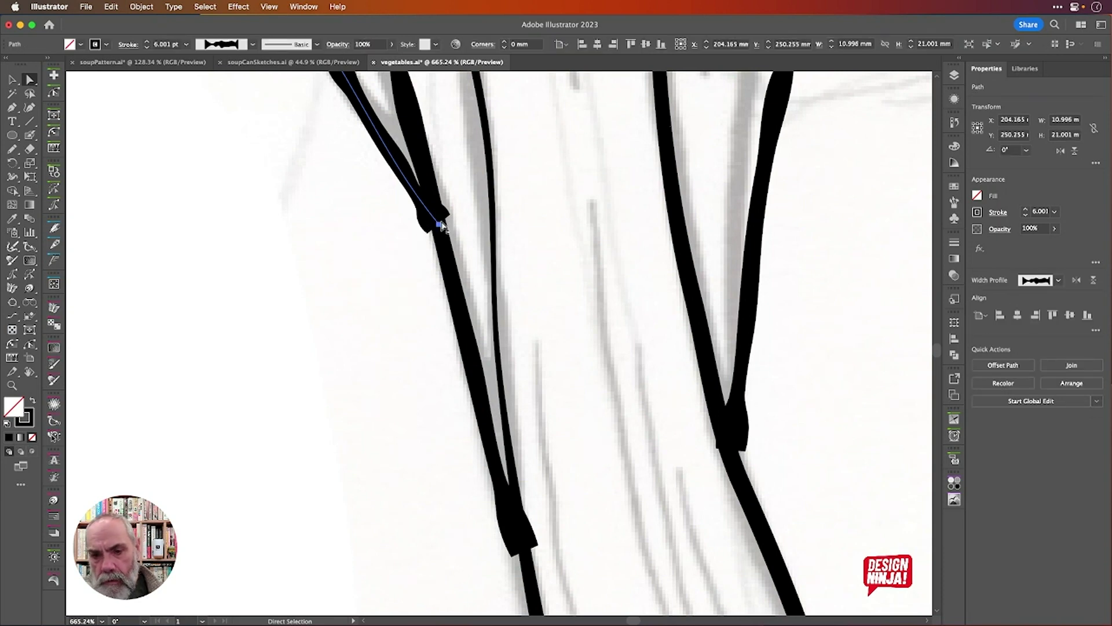
# Adjust the end anchor's handle on the lower-left leaf so the outline curves into the neighbouring leaf line.
pyautogui.moveTo(440, 222); pyautogui.dragTo(359, 258)
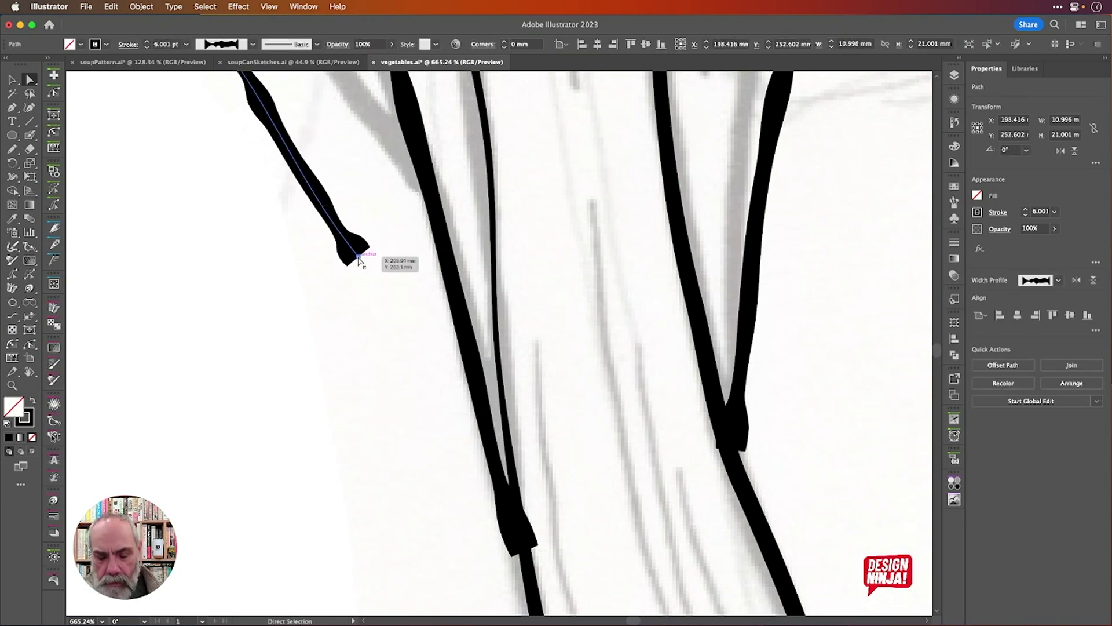
pyautogui.press('super+z')
pyautogui.press('a')
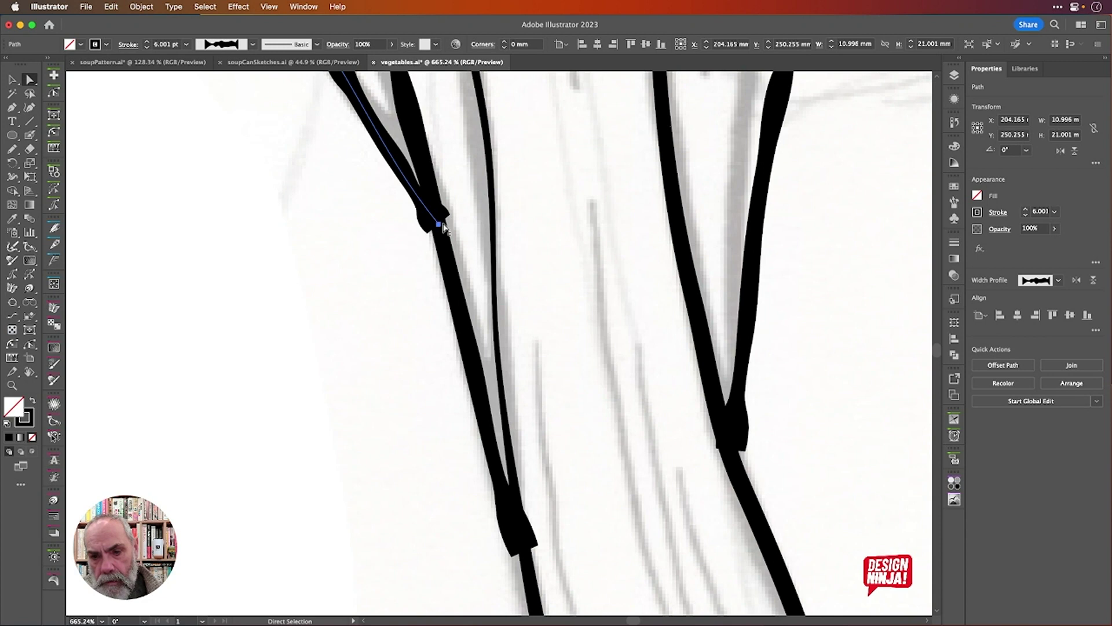
pyautogui.click(439, 224)
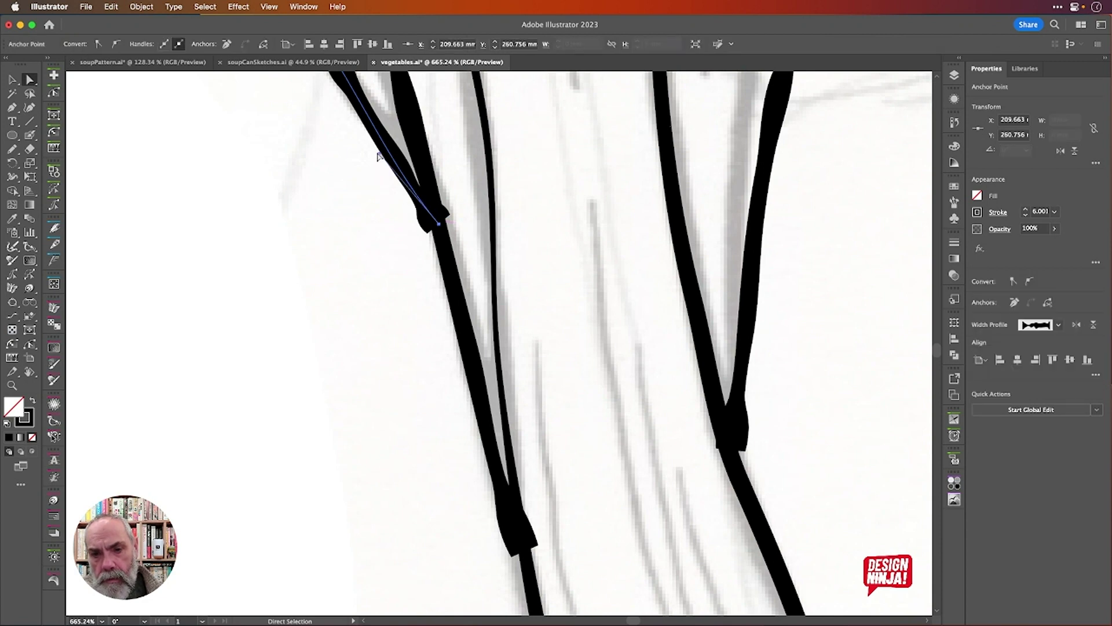
pyautogui.click(404, 186)
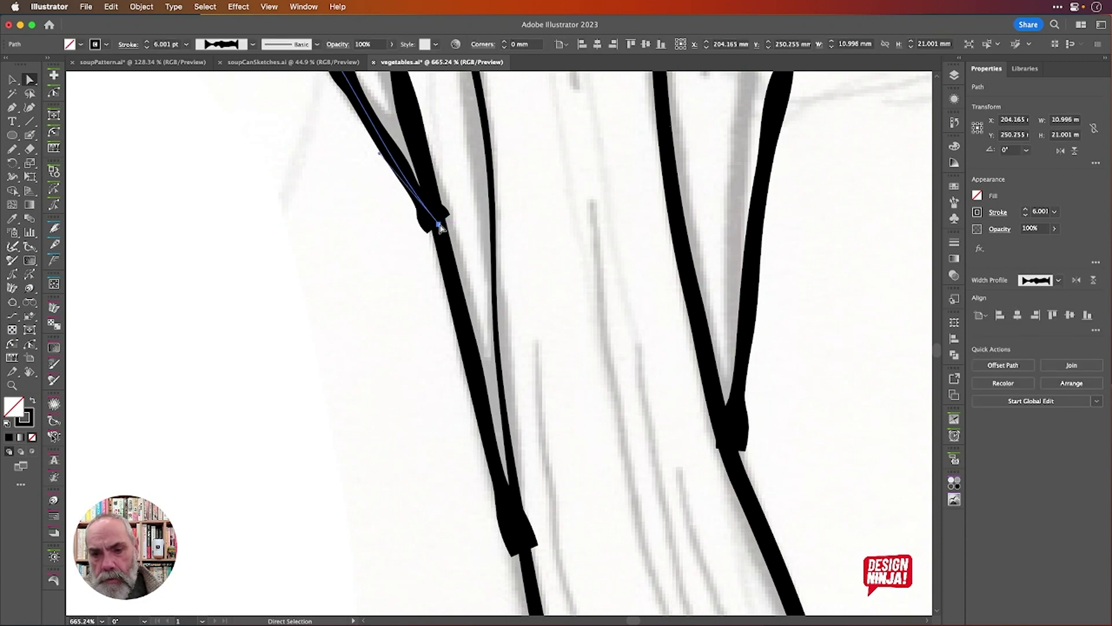
pyautogui.click(438, 223)
pyautogui.moveTo(378, 156); pyautogui.dragTo(400, 228)
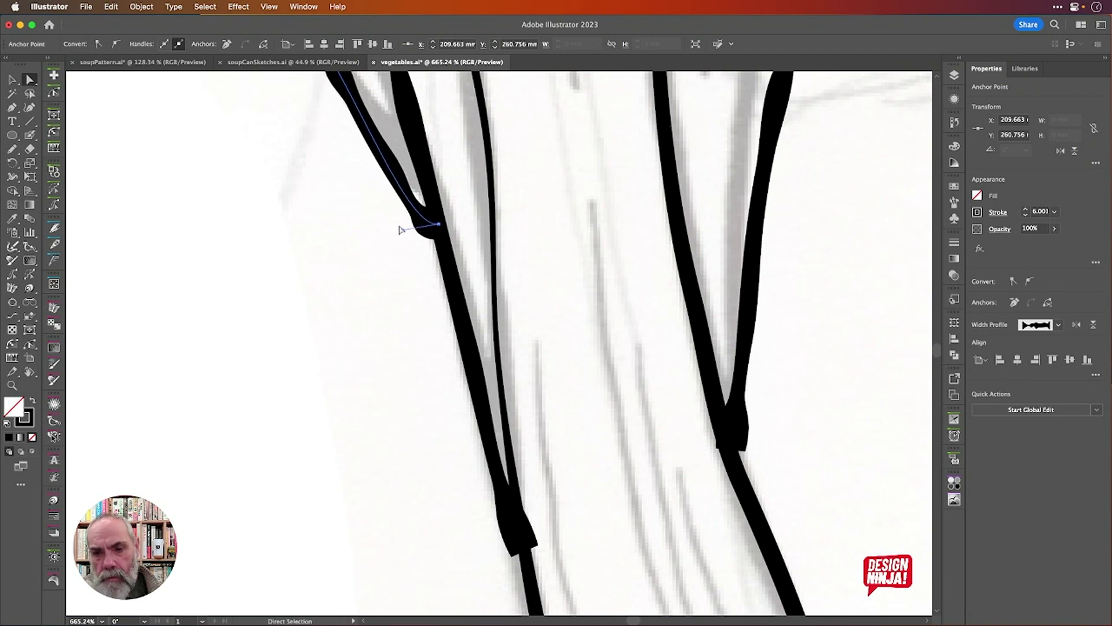
pyautogui.scroll(-5, 367, 238)
pyautogui.scroll(-2, 367, 238)
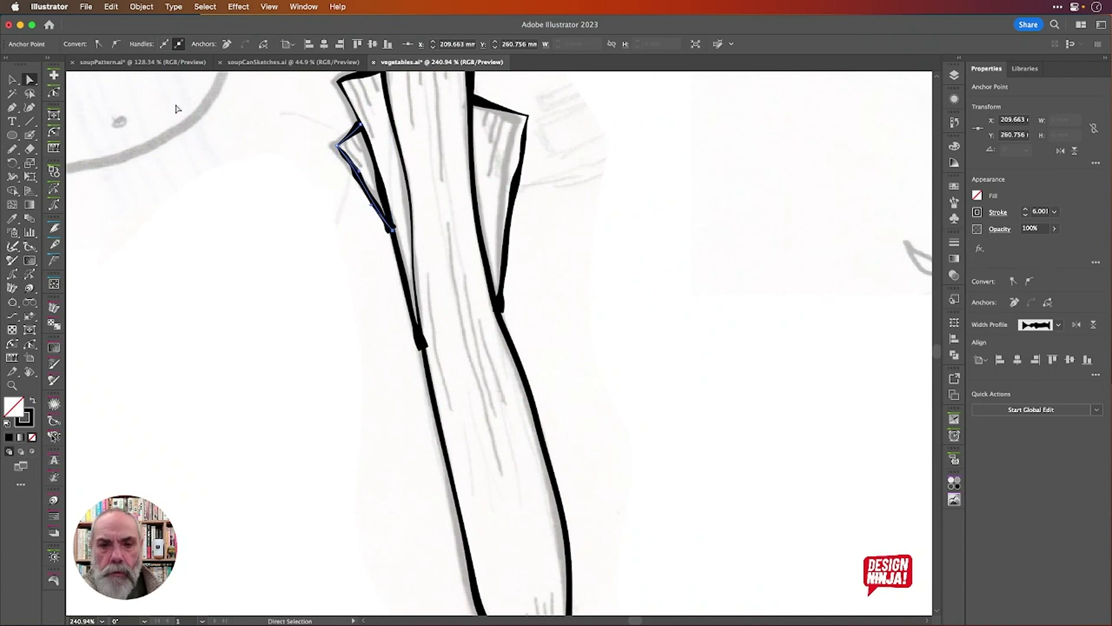
# Select the leek's main stalk outline and duplicate its stroke to give the path a second stroke.
pyautogui.click(12, 79)
pyautogui.scroll(-6, 621, 208)
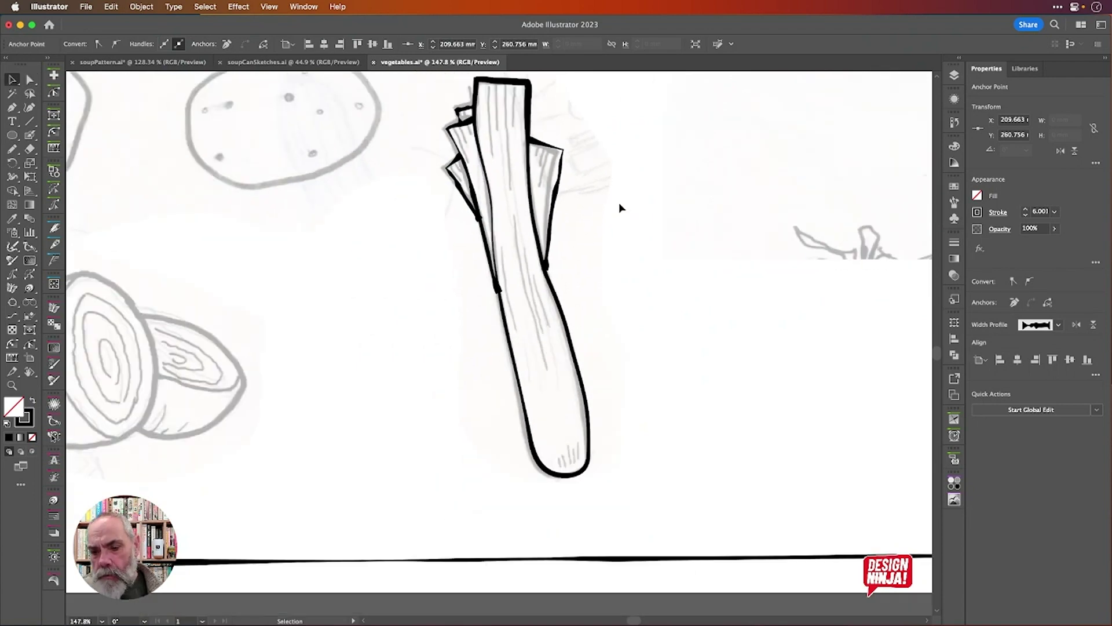
pyautogui.click(614, 247)
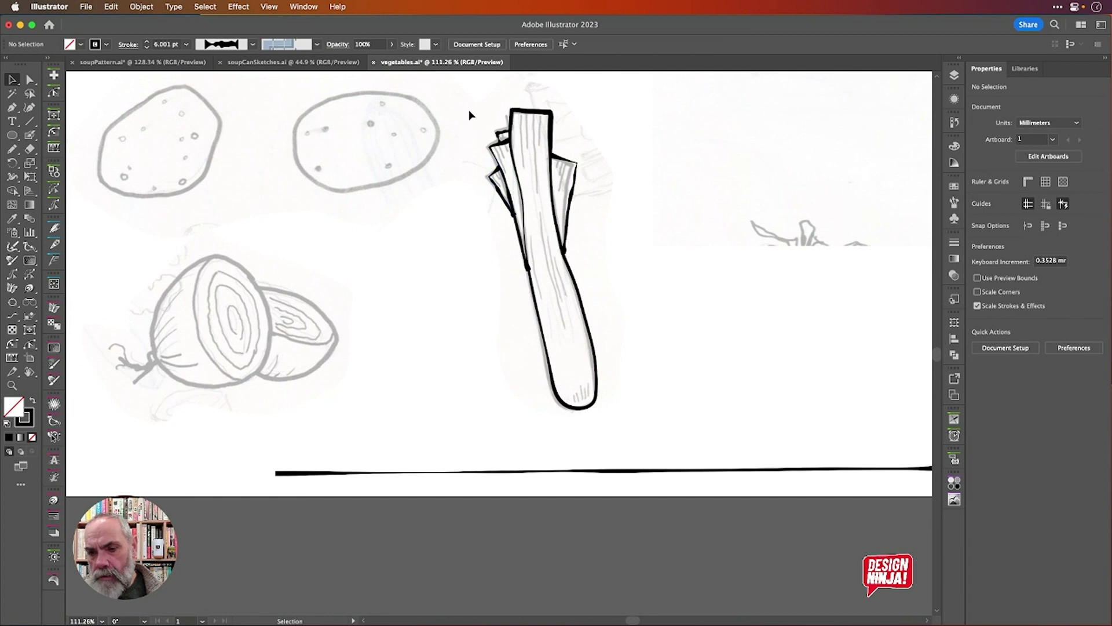
pyautogui.moveTo(469, 110); pyautogui.dragTo(618, 300)
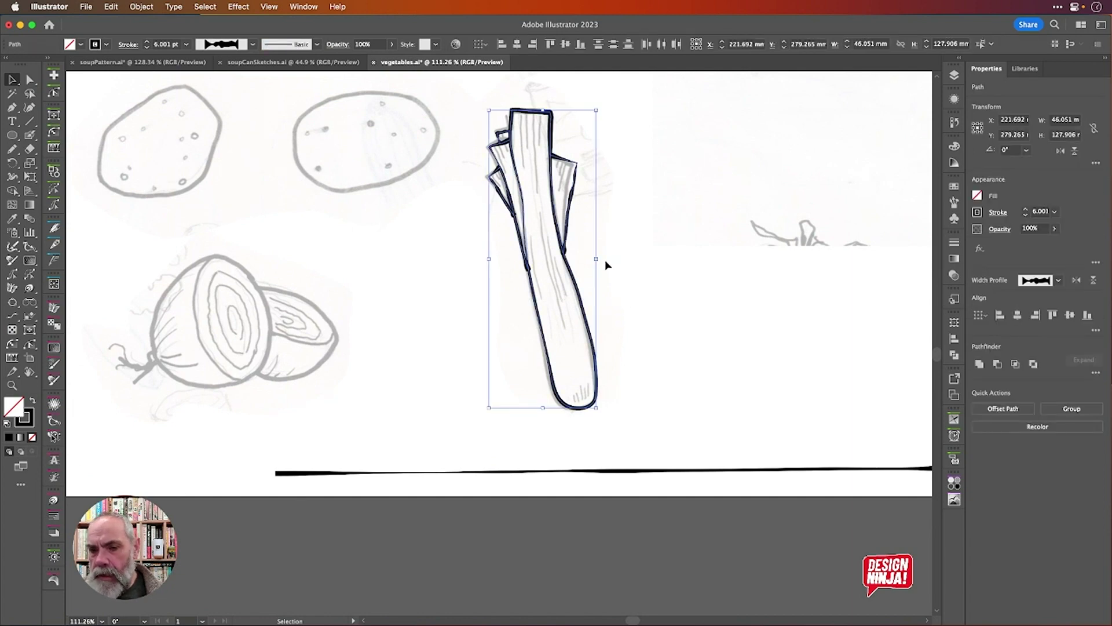
pyautogui.click(550, 119)
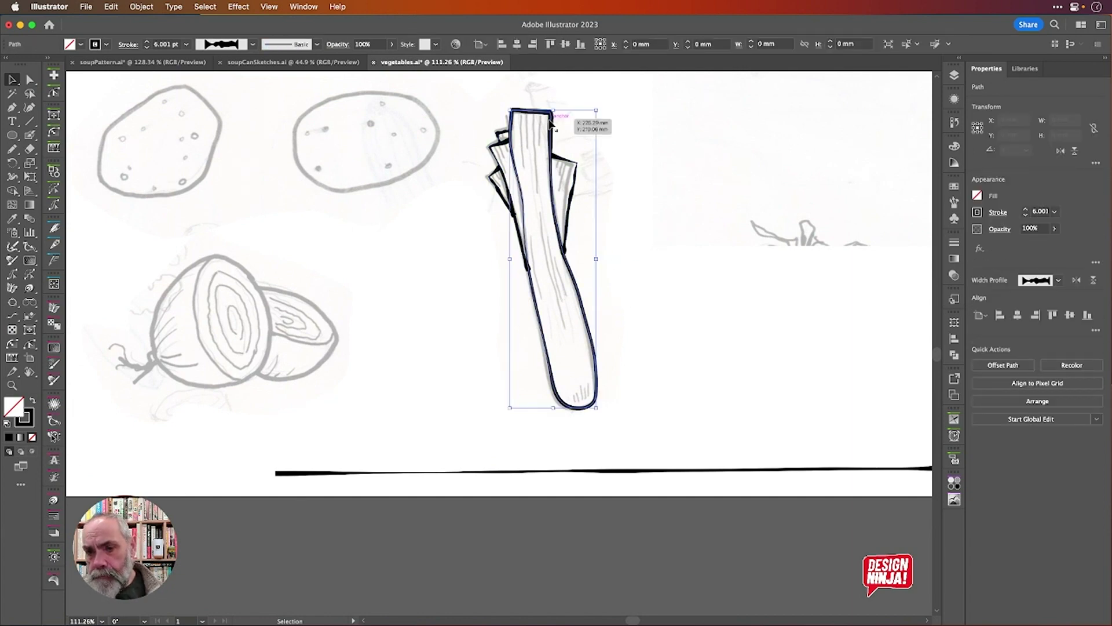
pyautogui.click(956, 99)
pyautogui.click(917, 127)
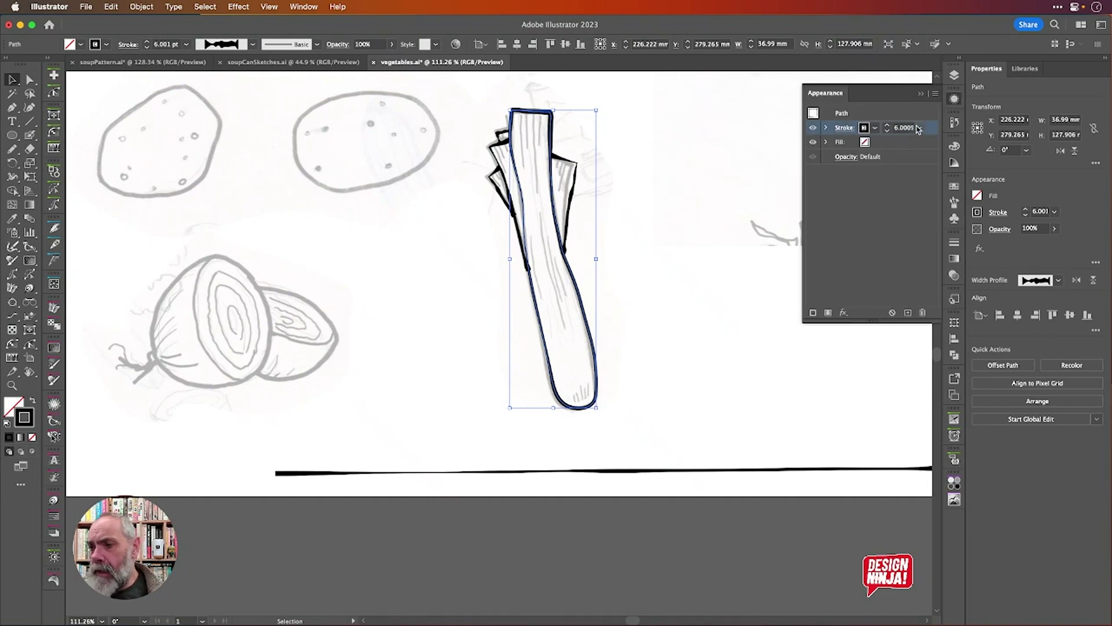
pyautogui.click(909, 313)
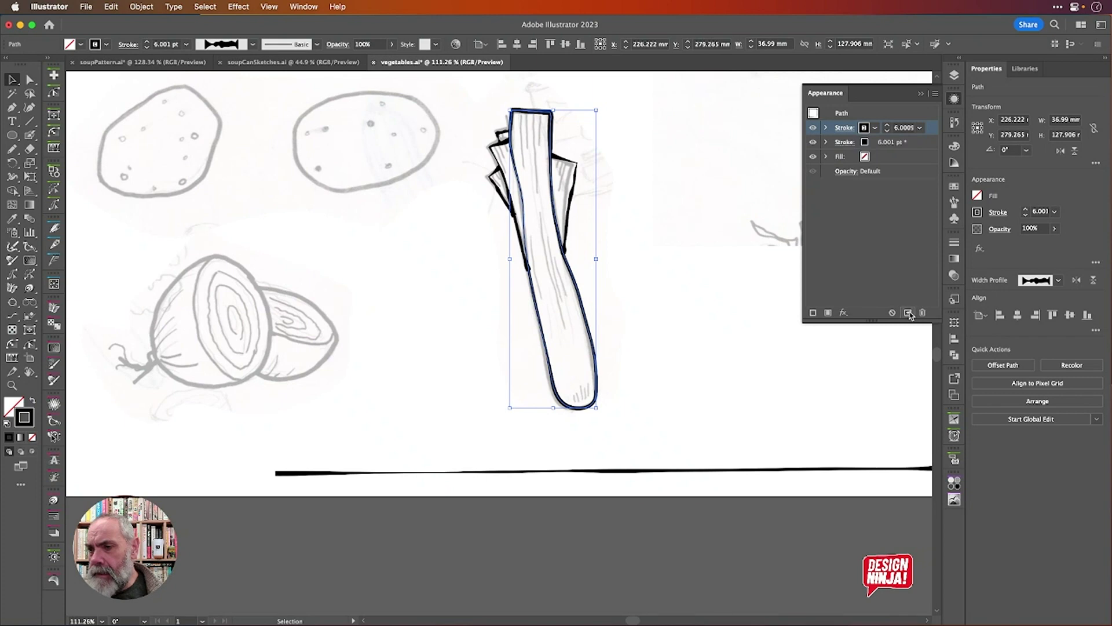
# Flip the width profile of the stalk's upper stroke along and across the path.
pyautogui.click(846, 128)
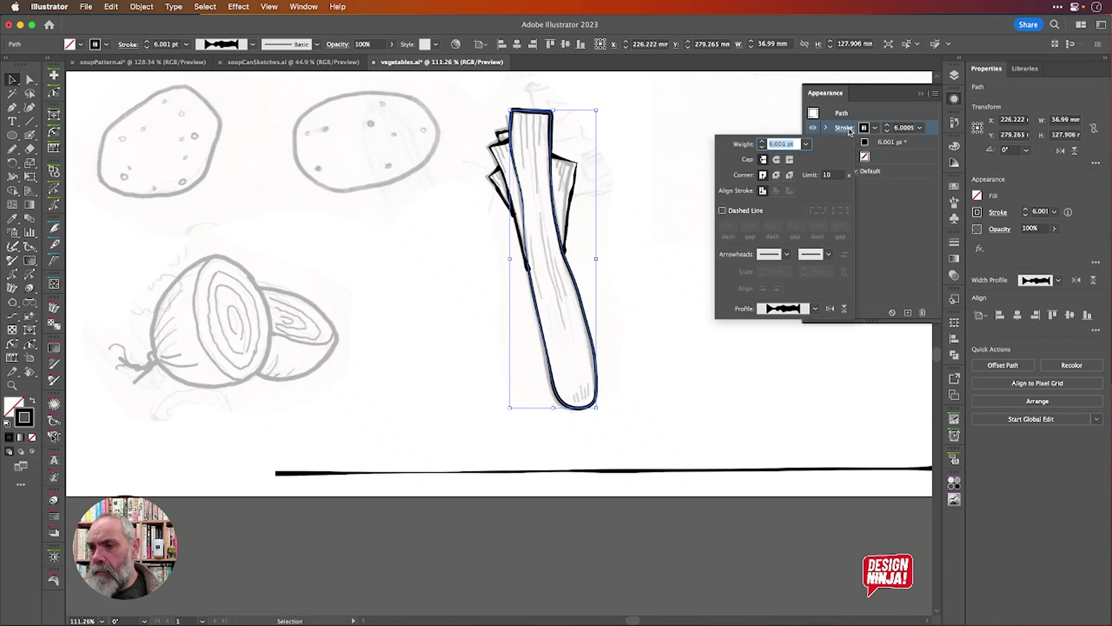
pyautogui.click(831, 309)
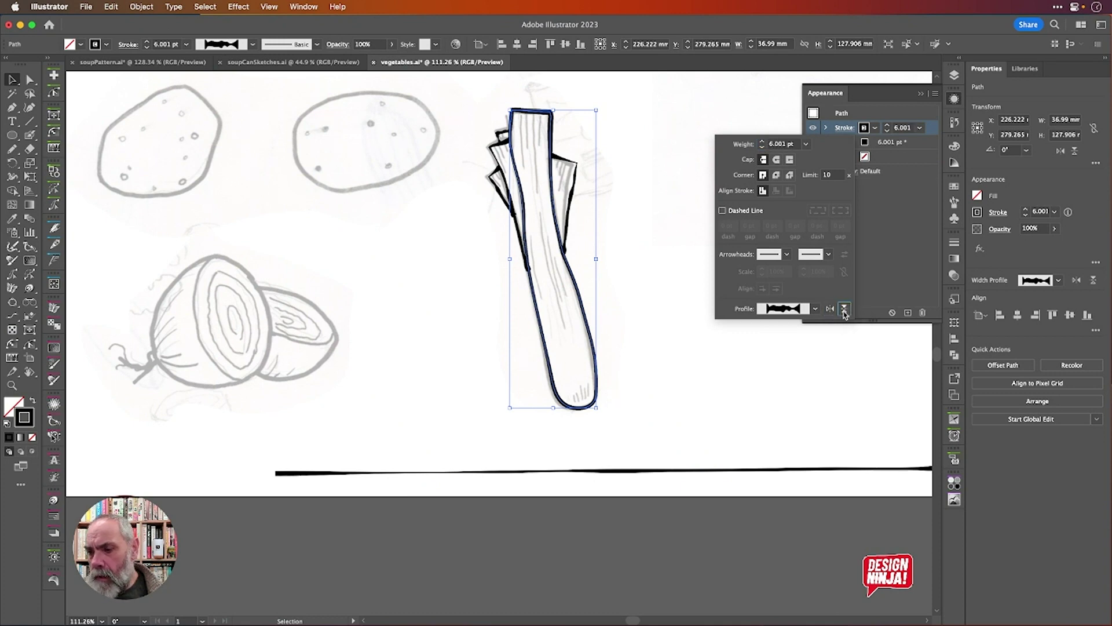
pyautogui.click(844, 308)
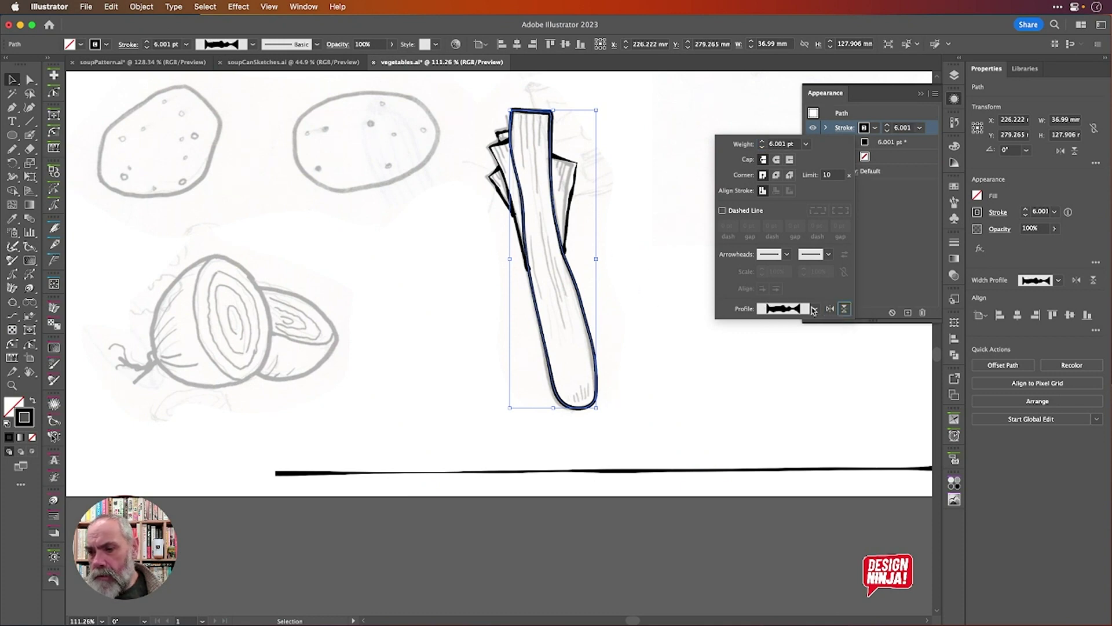
pyautogui.click(831, 308)
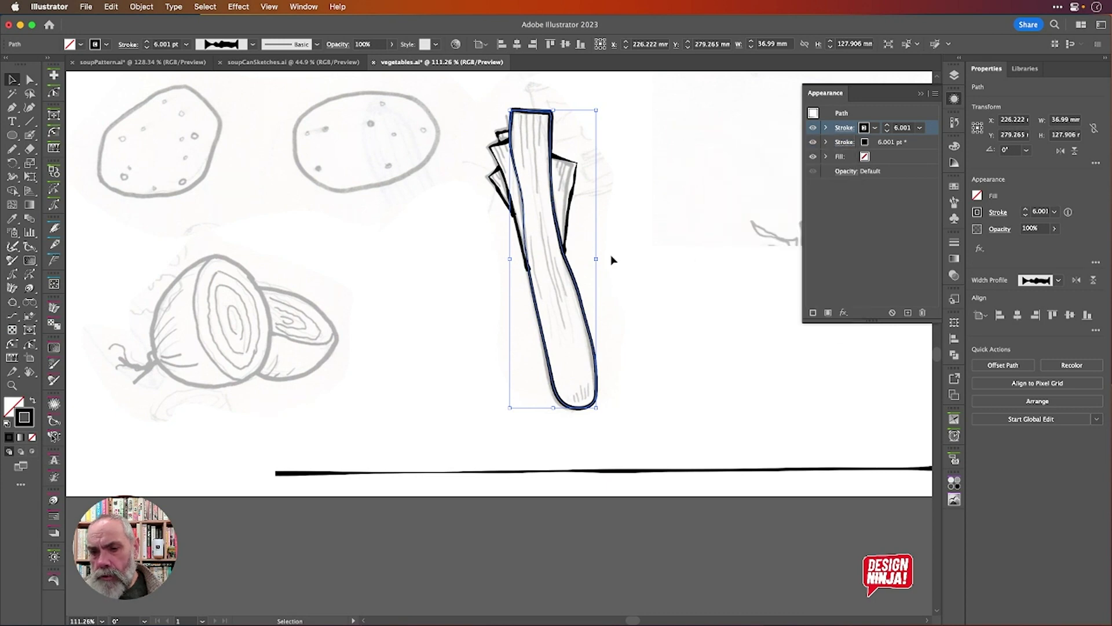
# Set the weight of the stalk's upper stroke to 7 pt and deselect the outline.
pyautogui.scroll(5, 525, 203)
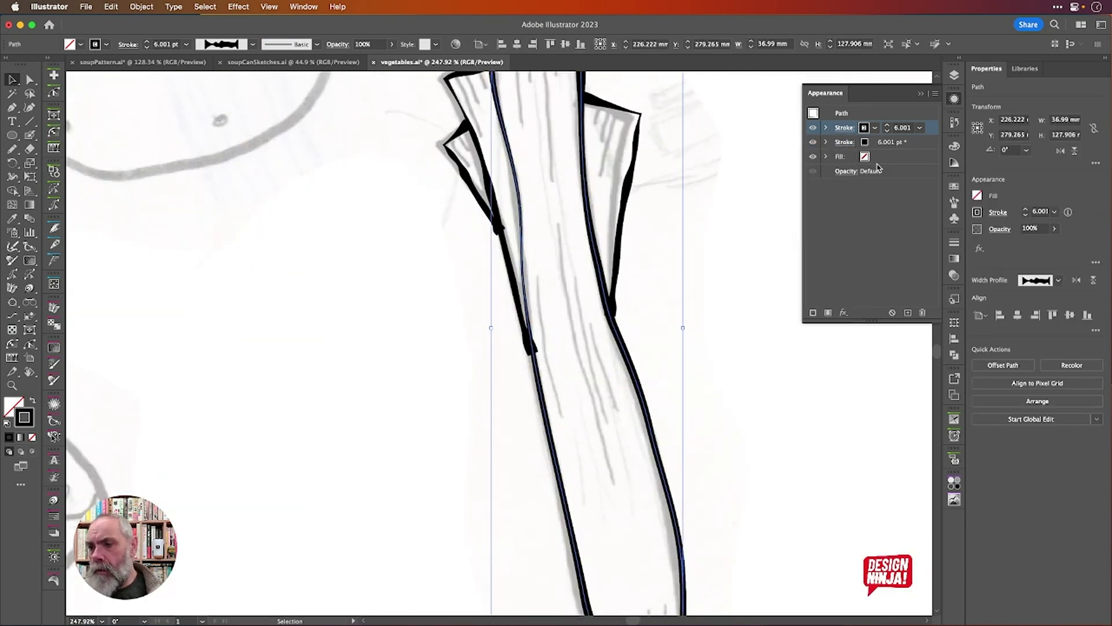
pyautogui.click(888, 127)
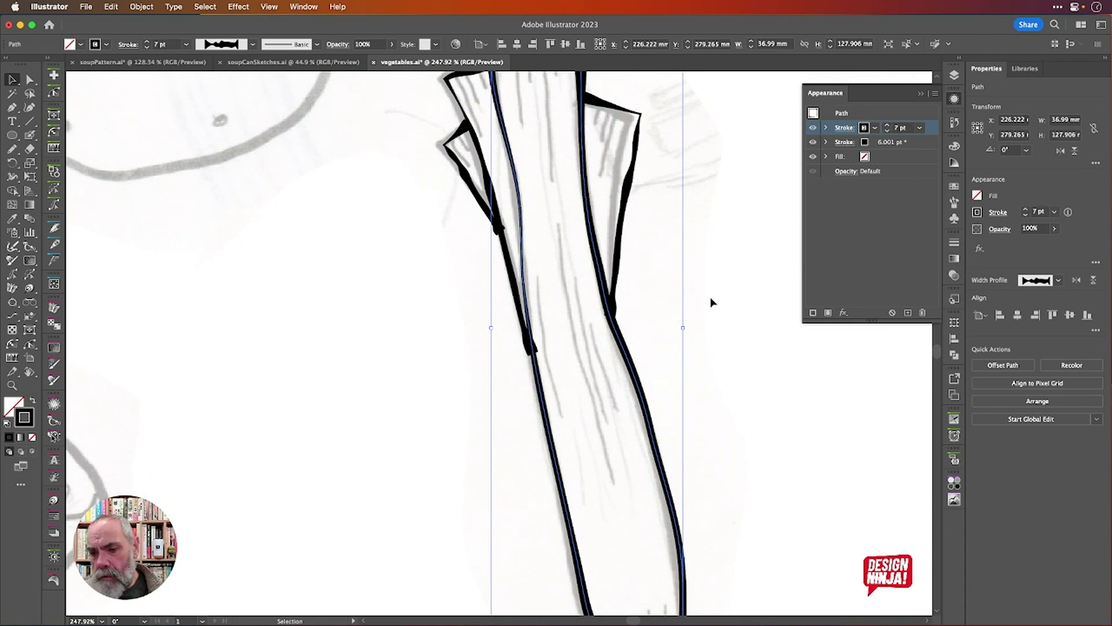
pyautogui.click(664, 281)
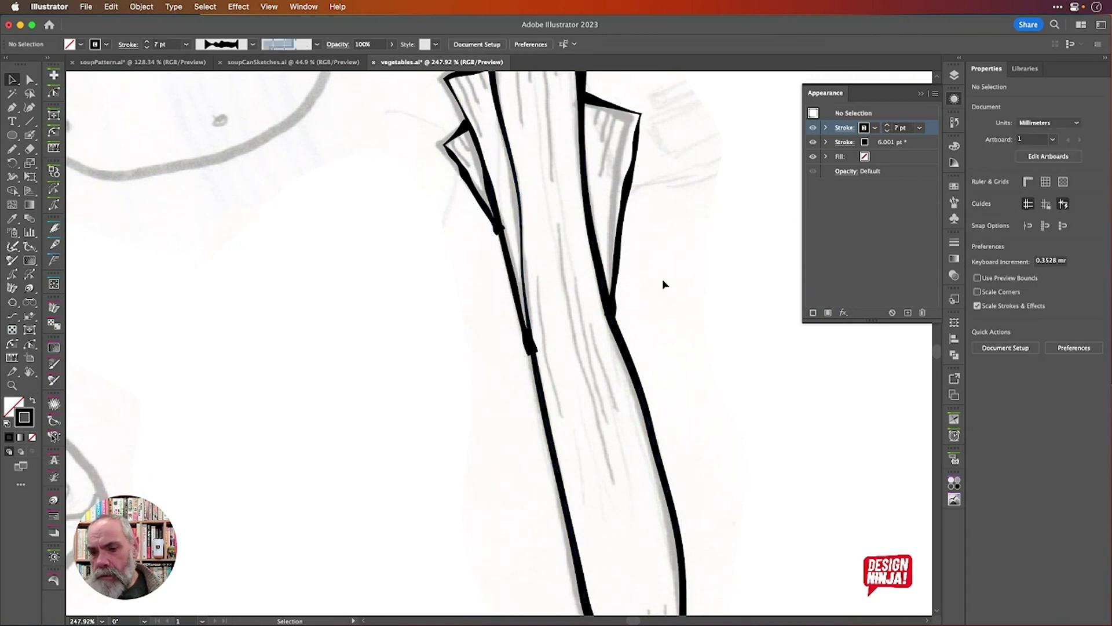
# Taper the lower end of the long left leaf outline with the Width tool so it blends into the stalk.
pyautogui.click(520, 299)
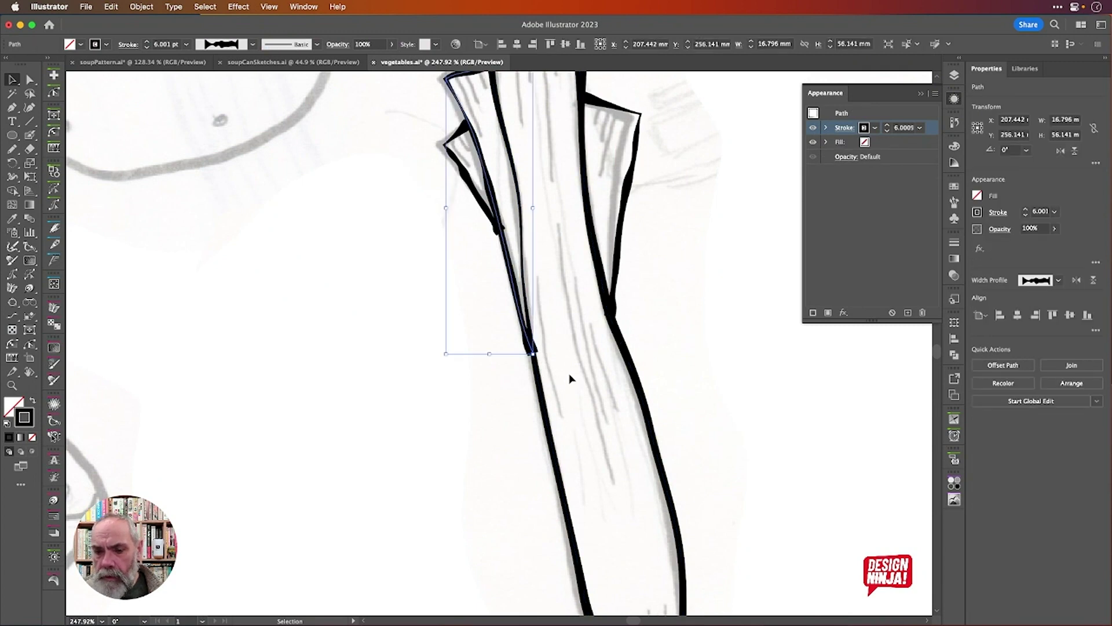
pyautogui.scroll(5, 569, 380)
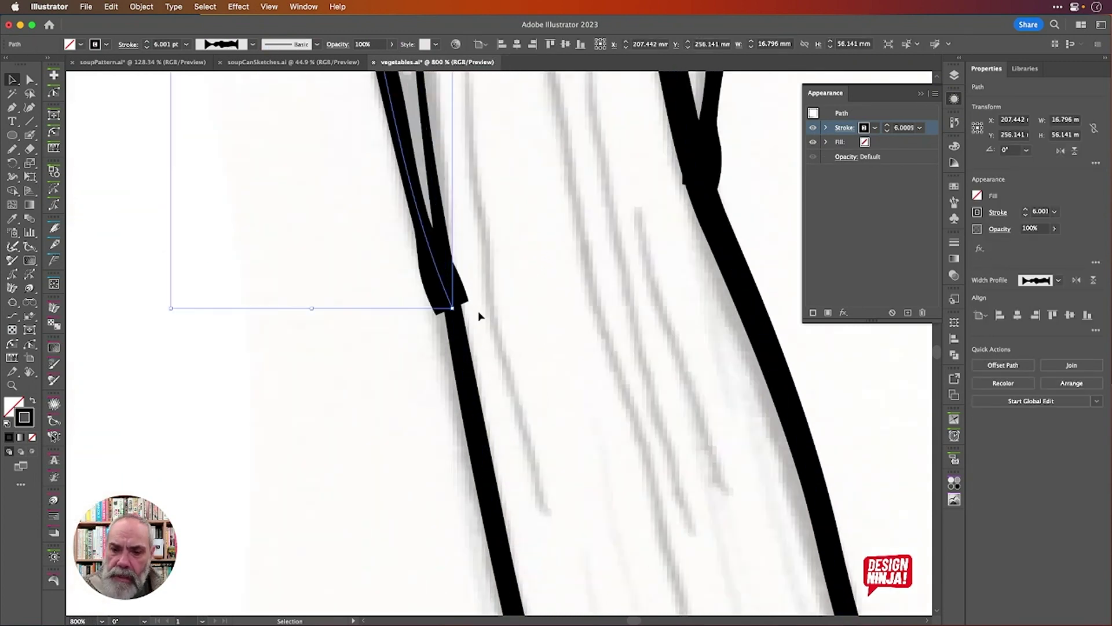
pyautogui.hotkey('shift', 'w')
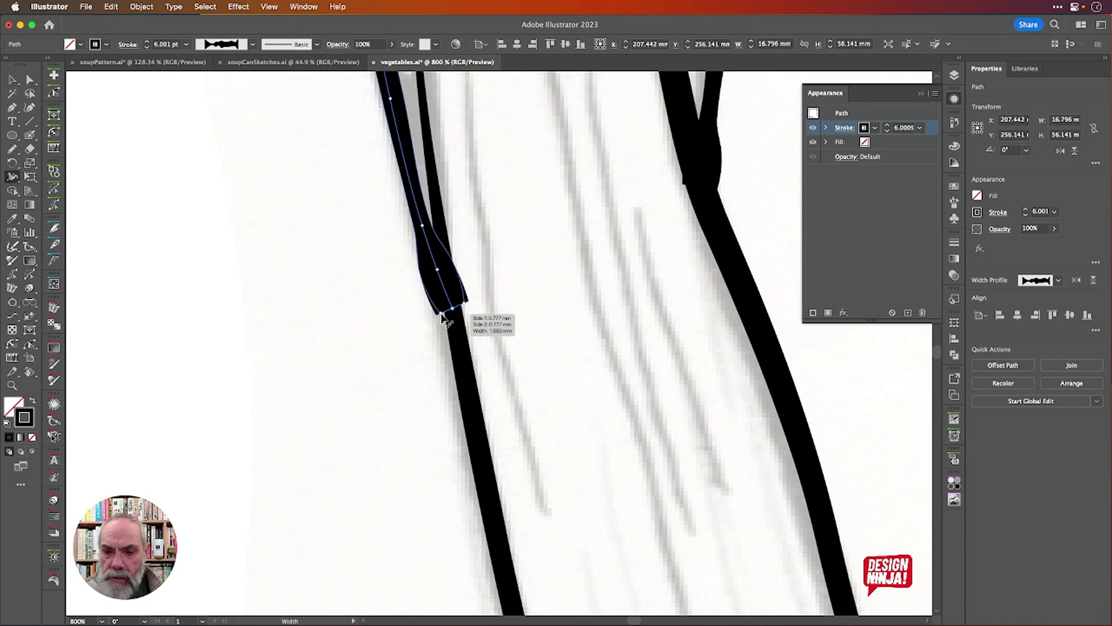
pyautogui.moveTo(441, 316); pyautogui.dragTo(455, 314)
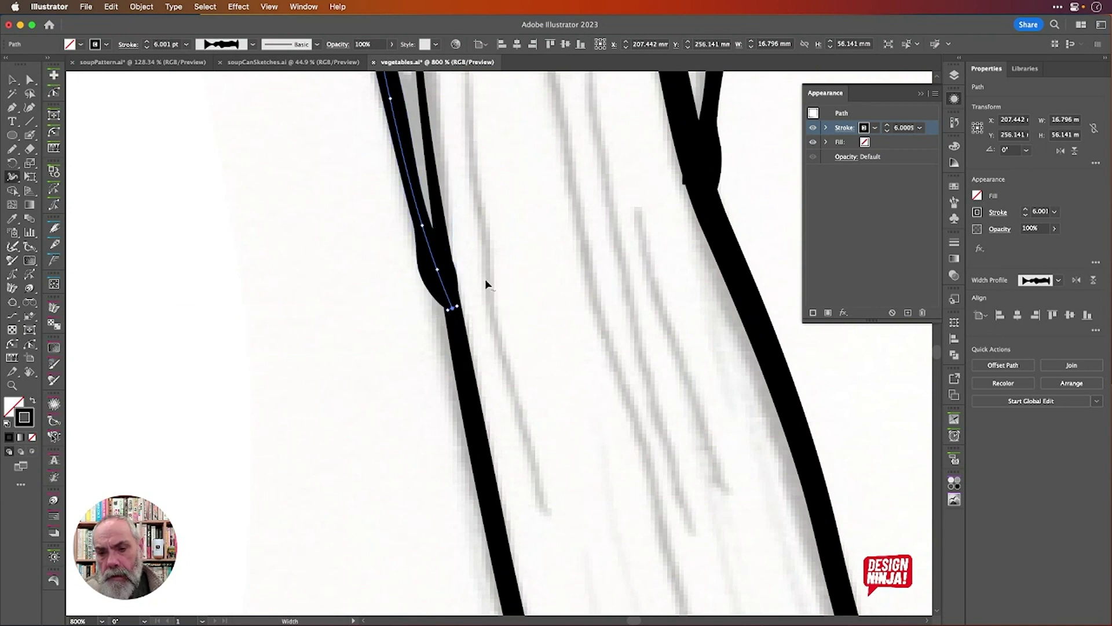
pyautogui.moveTo(455, 263); pyautogui.dragTo(444, 267)
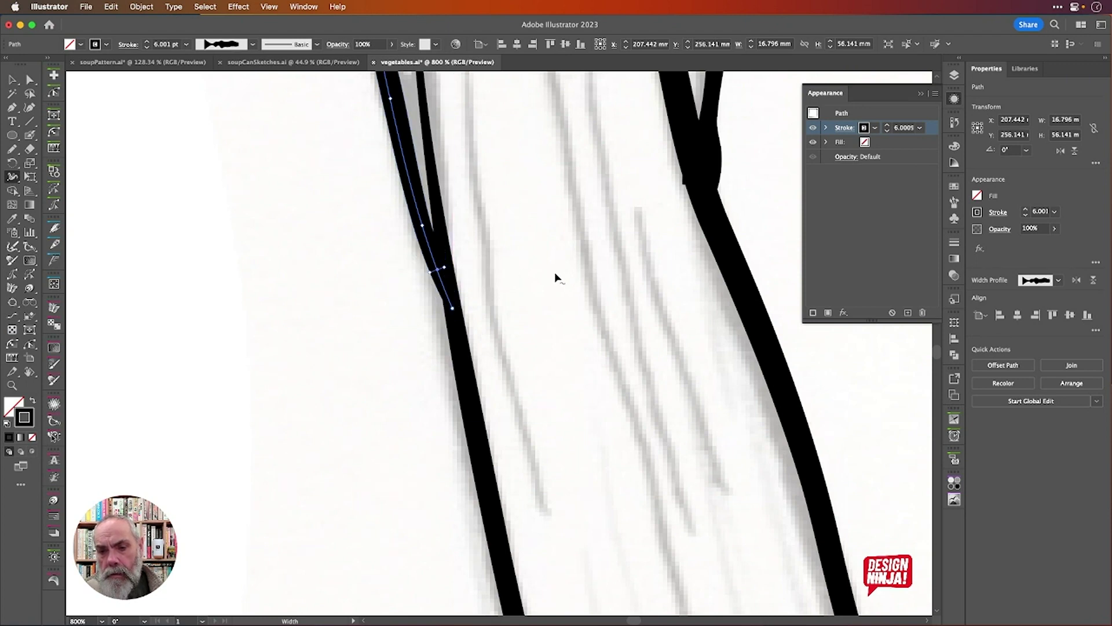
# Narrow the lower end of the right leaf's stroke with the Width tool and delete the width point just above the stalk junction.
pyautogui.scroll(-5, 555, 278)
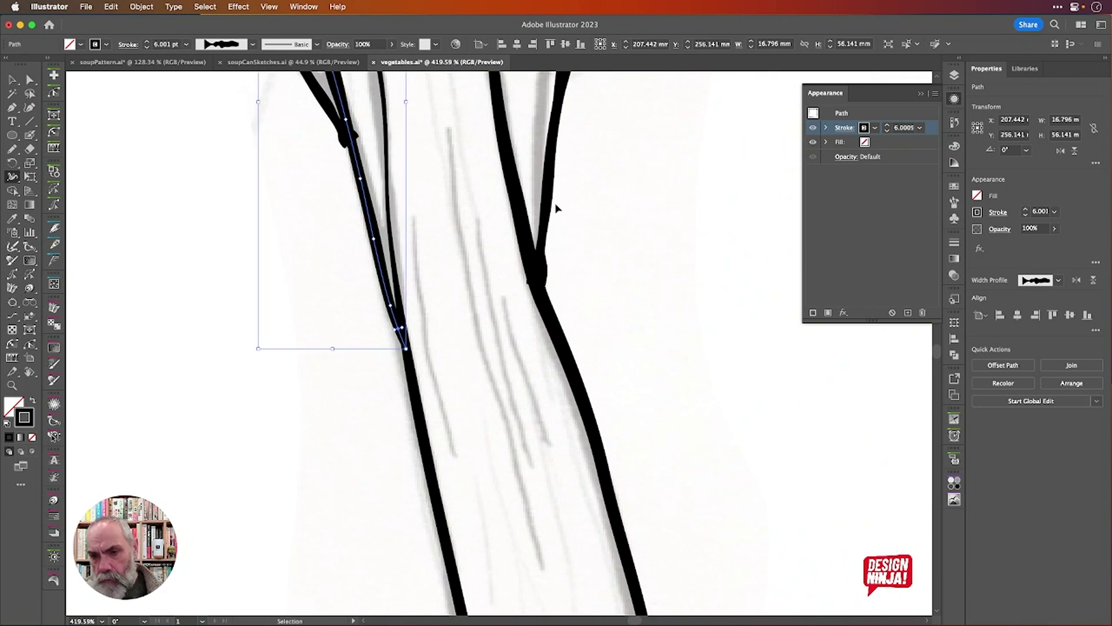
pyautogui.keyDown('super'); pyautogui.click(547, 208); pyautogui.keyUp('super')
pyautogui.moveTo(528, 286)
pyautogui.mouseDown()
pyautogui.moveTo(538, 295)
pyautogui.moveTo(531, 285)
pyautogui.mouseUp()
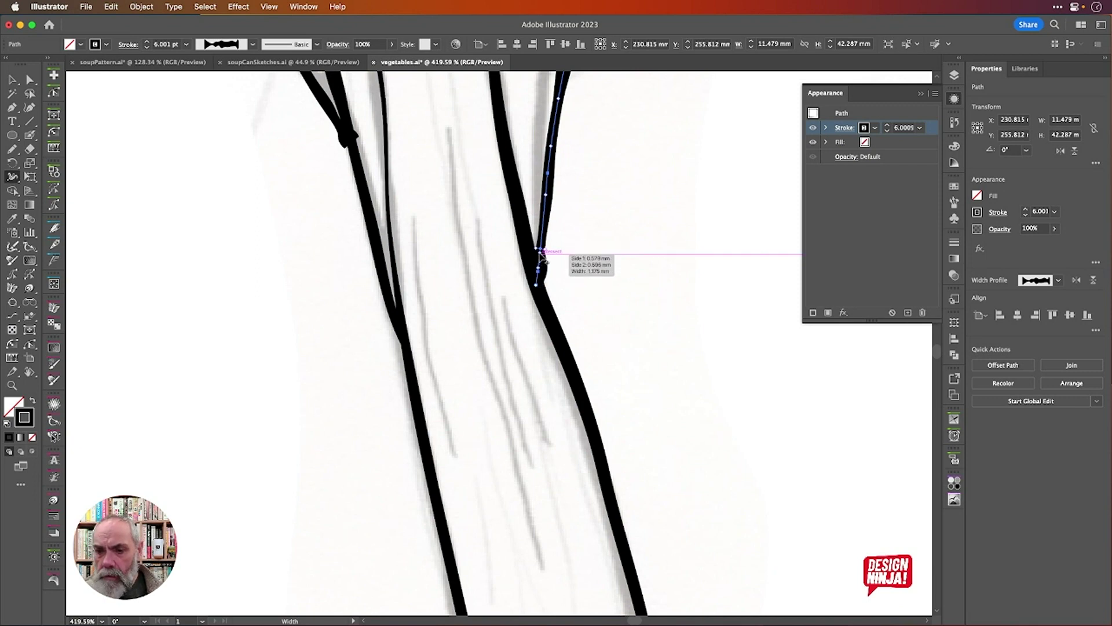
pyautogui.scroll(2, 549, 254)
pyautogui.scroll(6, 549, 256)
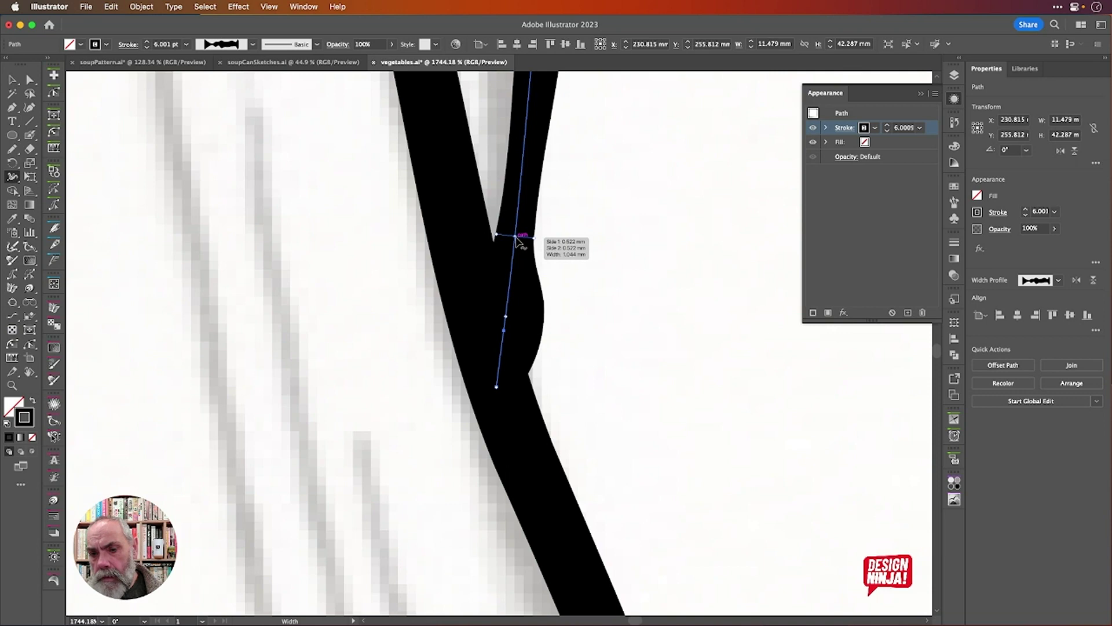
pyautogui.press('Delete')
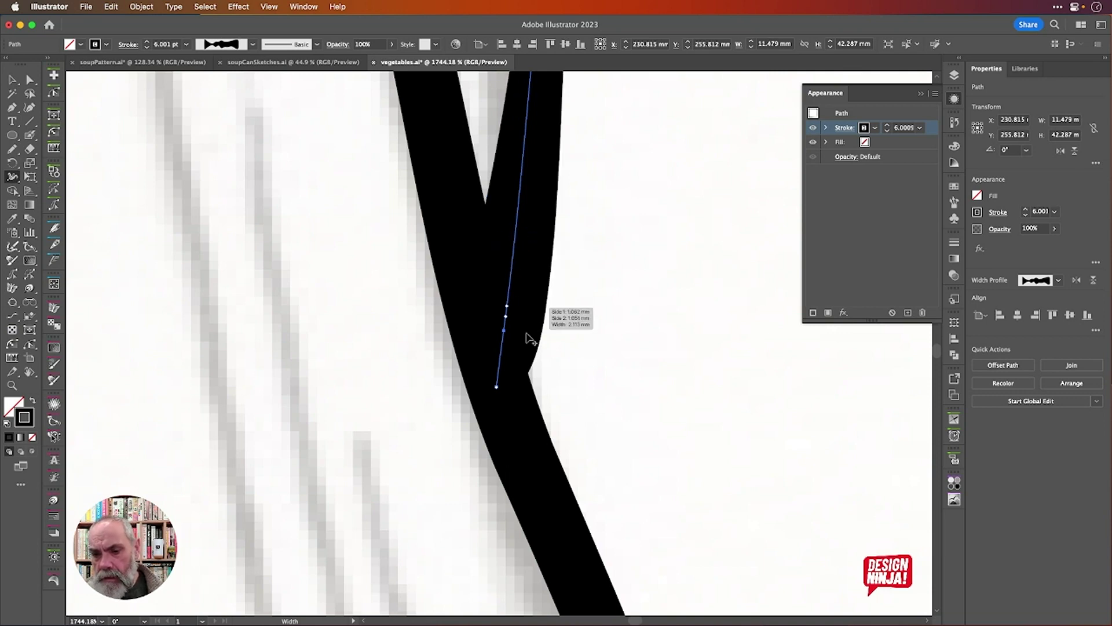
# Slide the bulging width point up the right leaf outline and narrow the stroke there.
pyautogui.moveTo(505, 317); pyautogui.dragTo(550, 137)
pyautogui.scroll(-6, 550, 137)
pyautogui.scroll(5, 551, 137)
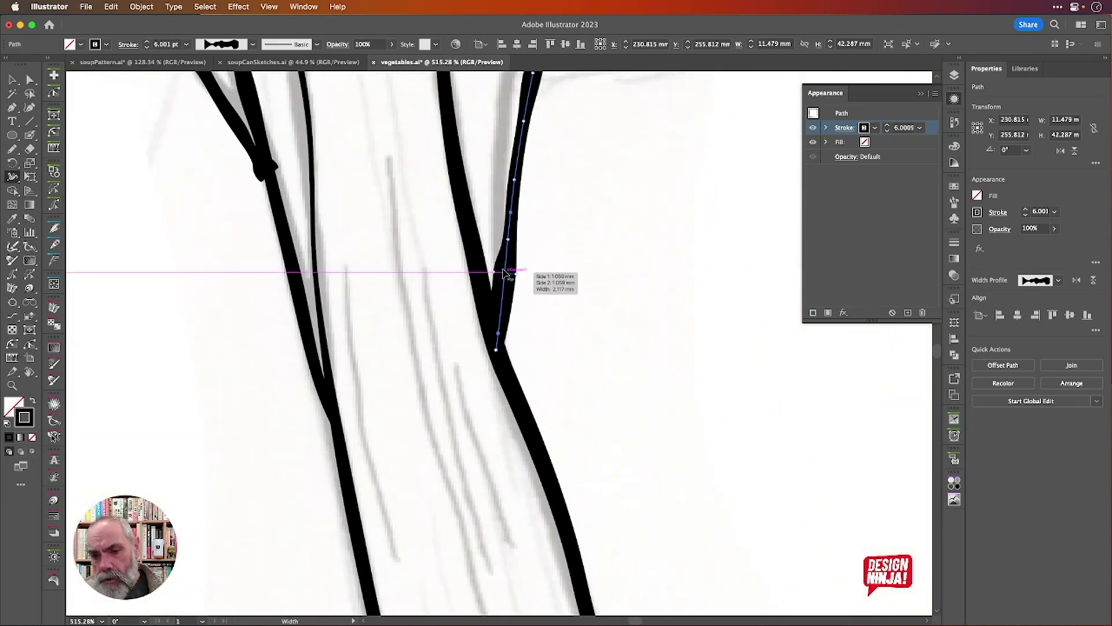
pyautogui.moveTo(515, 272); pyautogui.dragTo(508, 273)
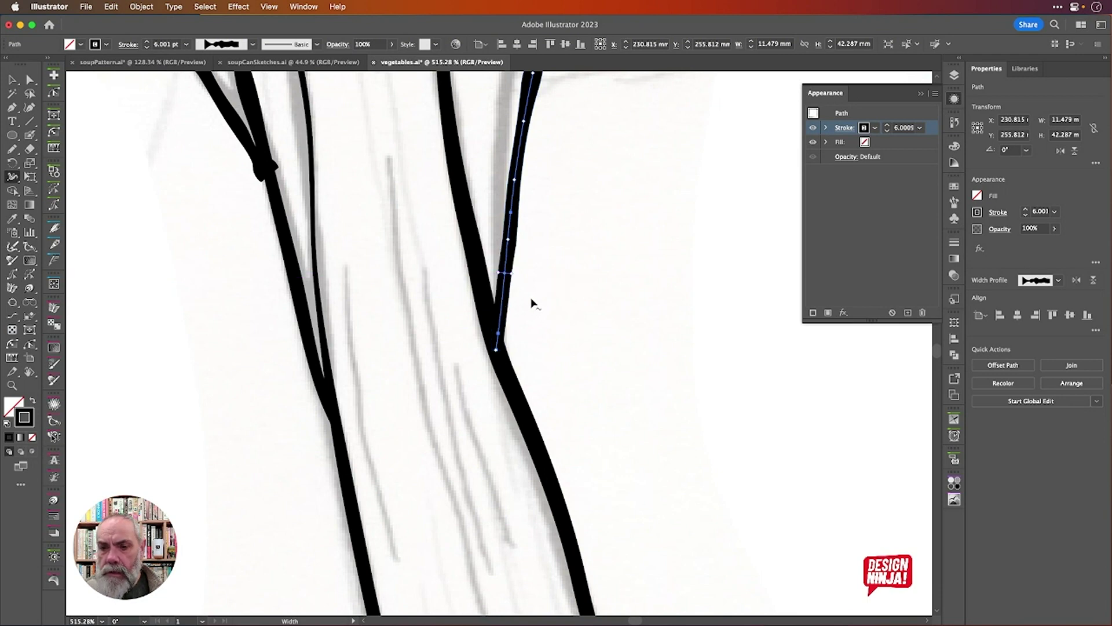
# Taper the lower end of the small lower-left leaf outline with the Width tool where it meets the neighbouring stroke.
pyautogui.scroll(5, 521, 301)
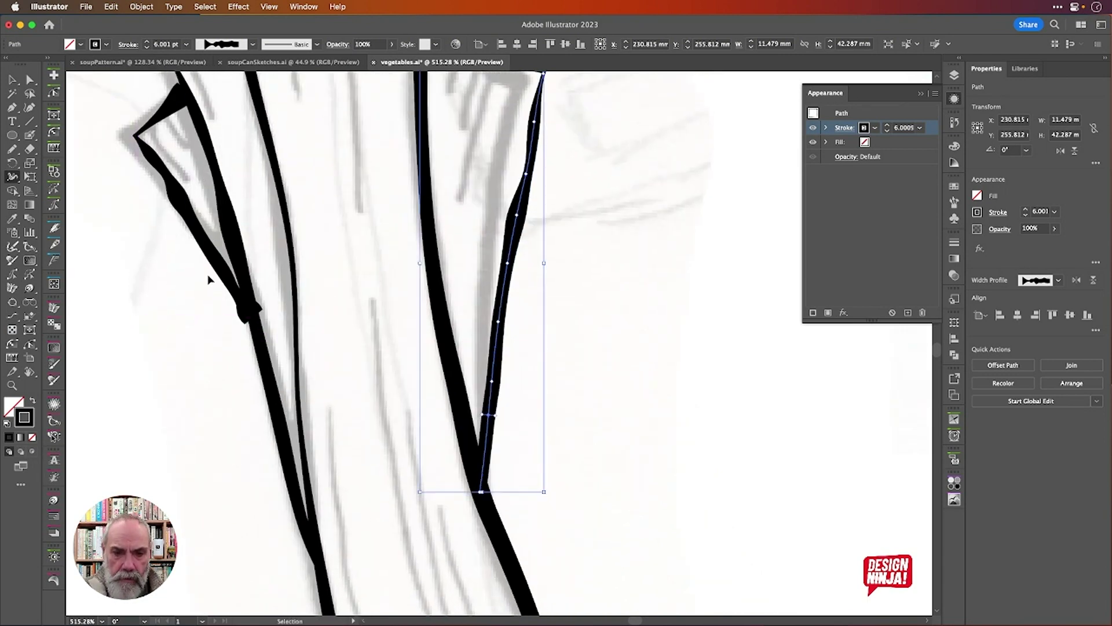
pyautogui.click(250, 311)
pyautogui.moveTo(264, 314); pyautogui.dragTo(242, 295)
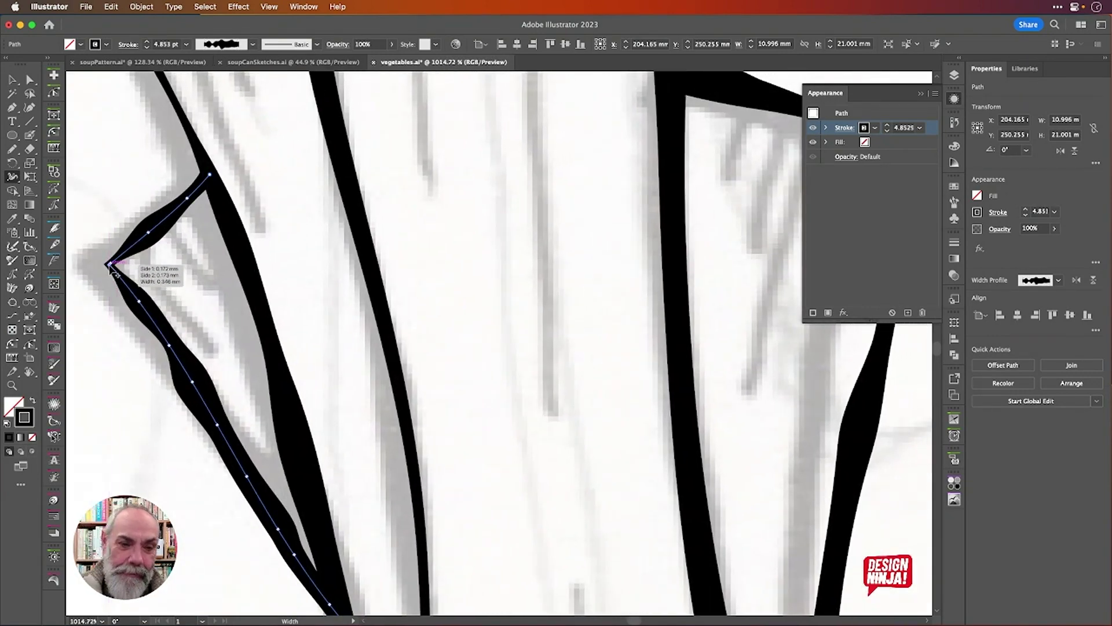
# Thicken the small lower-left leaf outline at its outer corner with the Width tool and adjust the width along its upper edge.
pyautogui.moveTo(111, 266); pyautogui.dragTo(115, 270)
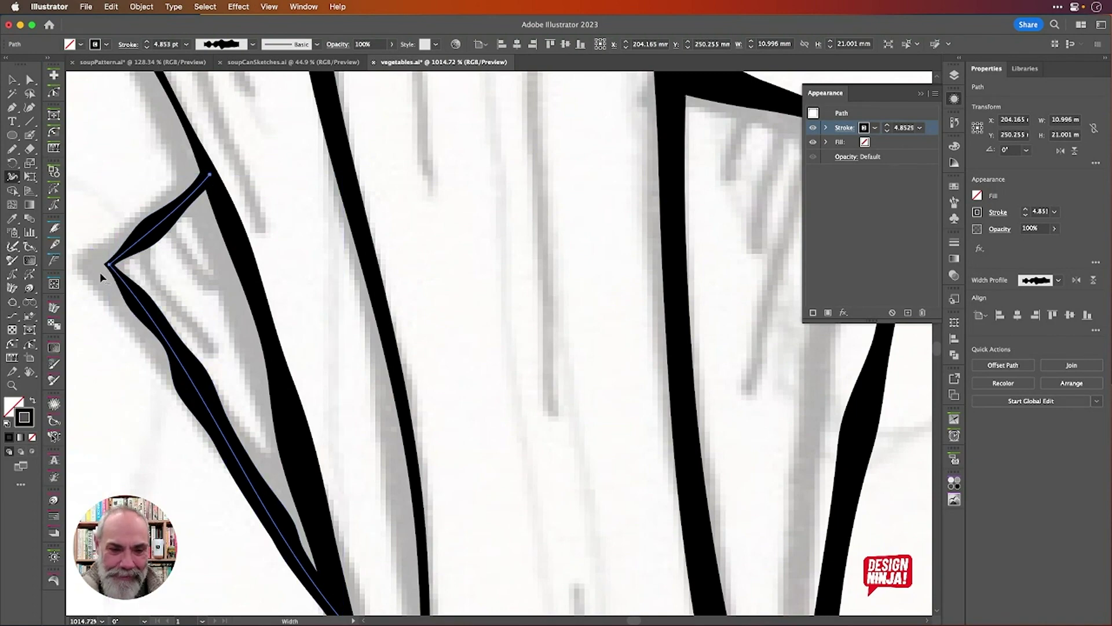
pyautogui.scroll(5, 100, 261)
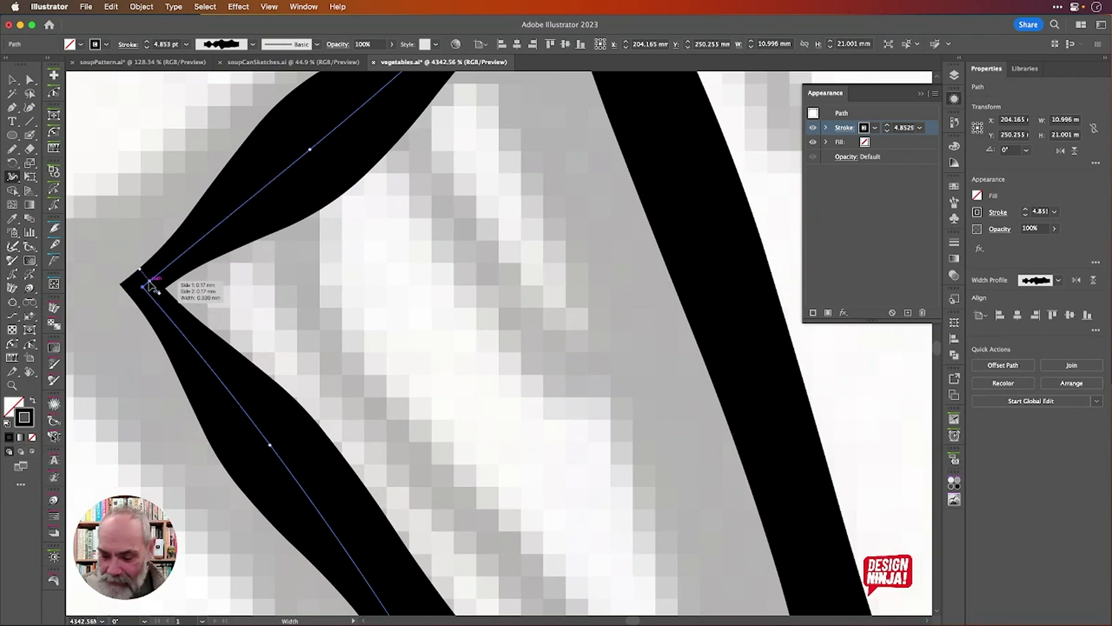
pyautogui.press('super+z')
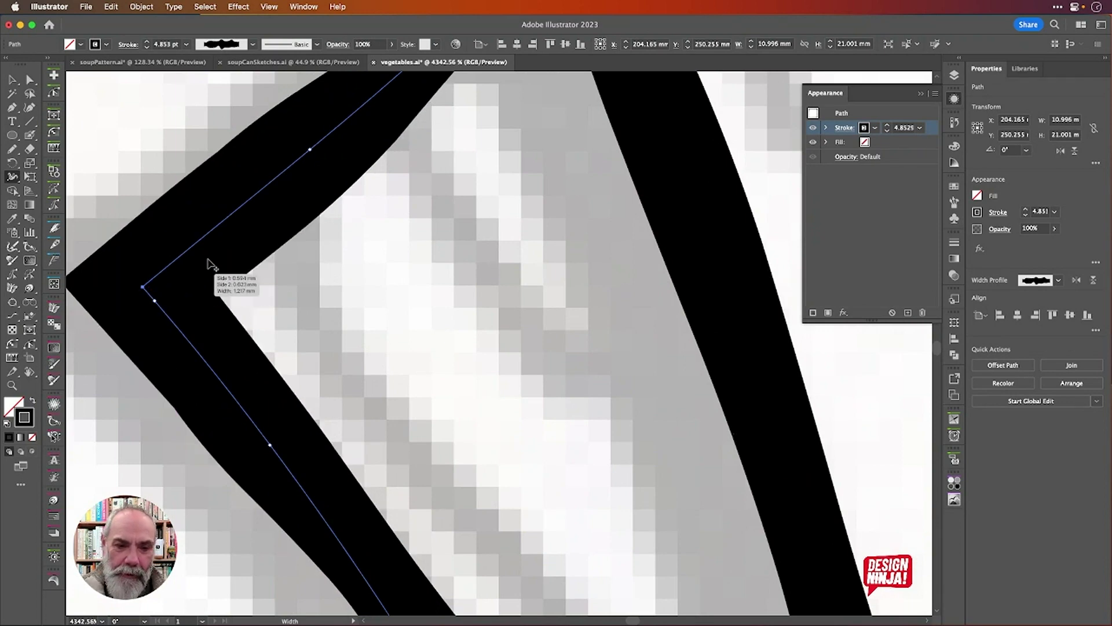
pyautogui.moveTo(326, 169)
pyautogui.mouseDown()
pyautogui.moveTo(343, 188)
pyautogui.moveTo(333, 179)
pyautogui.mouseUp()
pyautogui.scroll(-4, 386, 236)
pyautogui.scroll(-3, 386, 235)
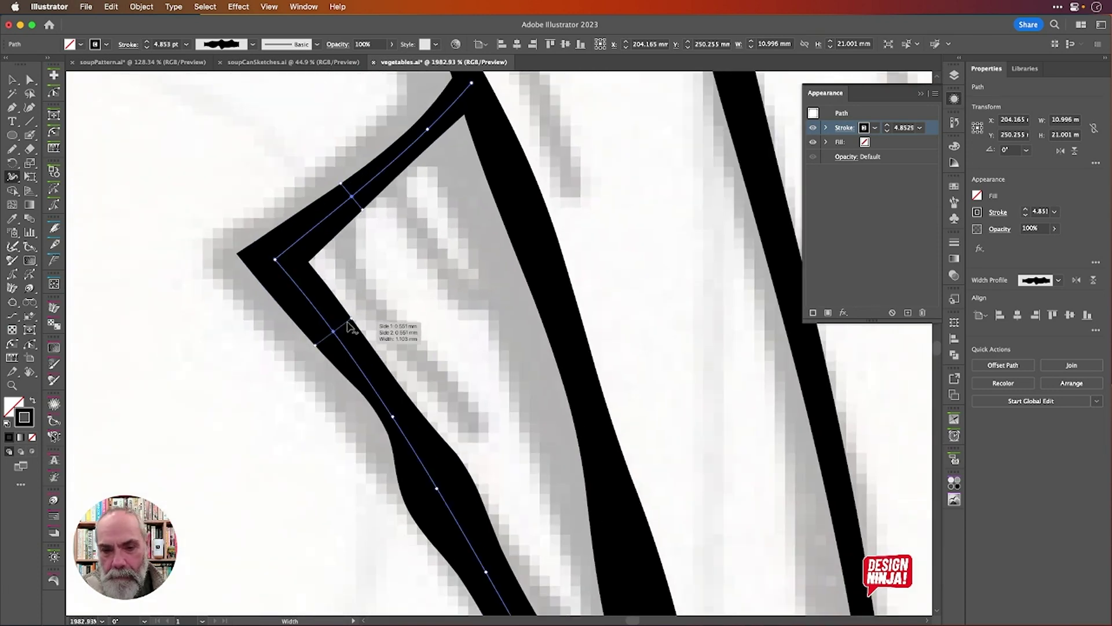
pyautogui.scroll(-5, 433, 311)
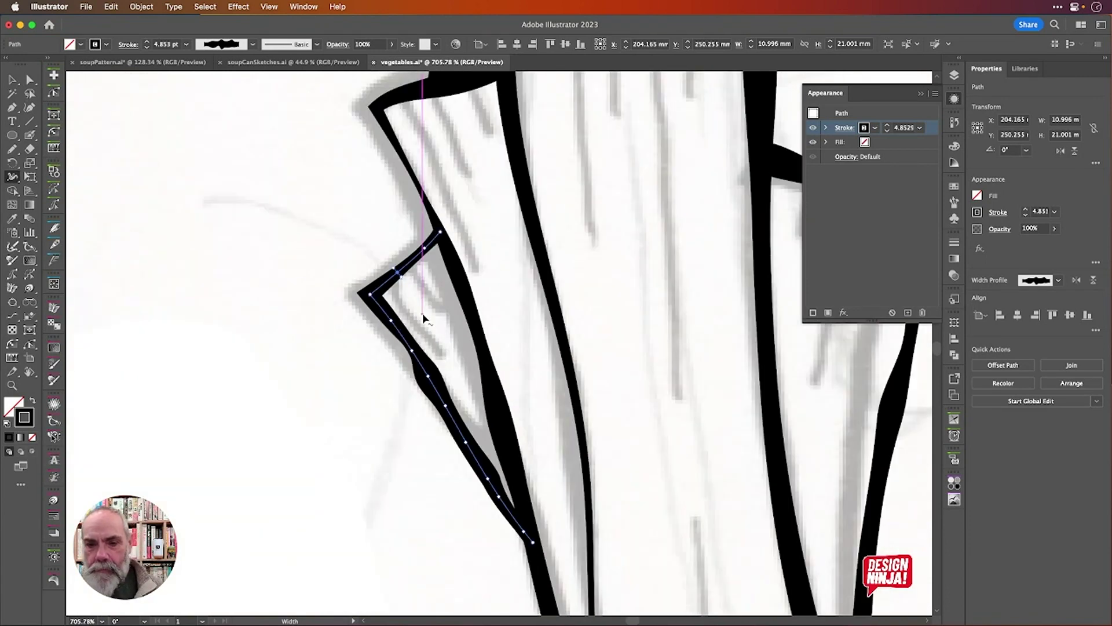
# Apply the smooth, slightly uneven blunt-ended width profile to the small uppermost left leaf outline.
pyautogui.scroll(3, 427, 318)
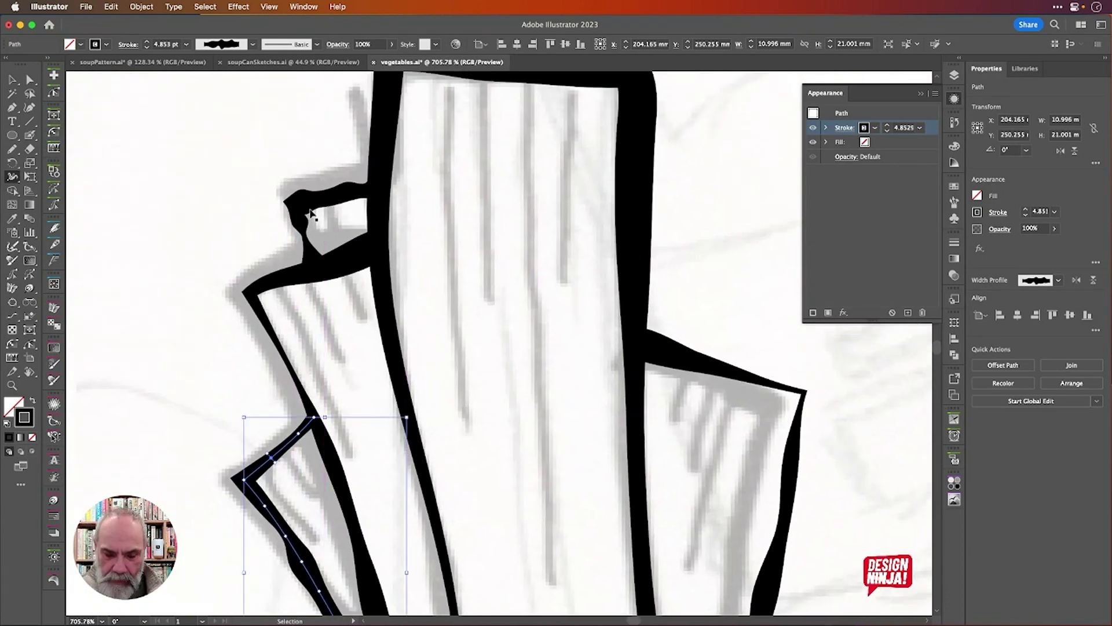
pyautogui.keyDown('super'); pyautogui.click(316, 199); pyautogui.keyUp('super')
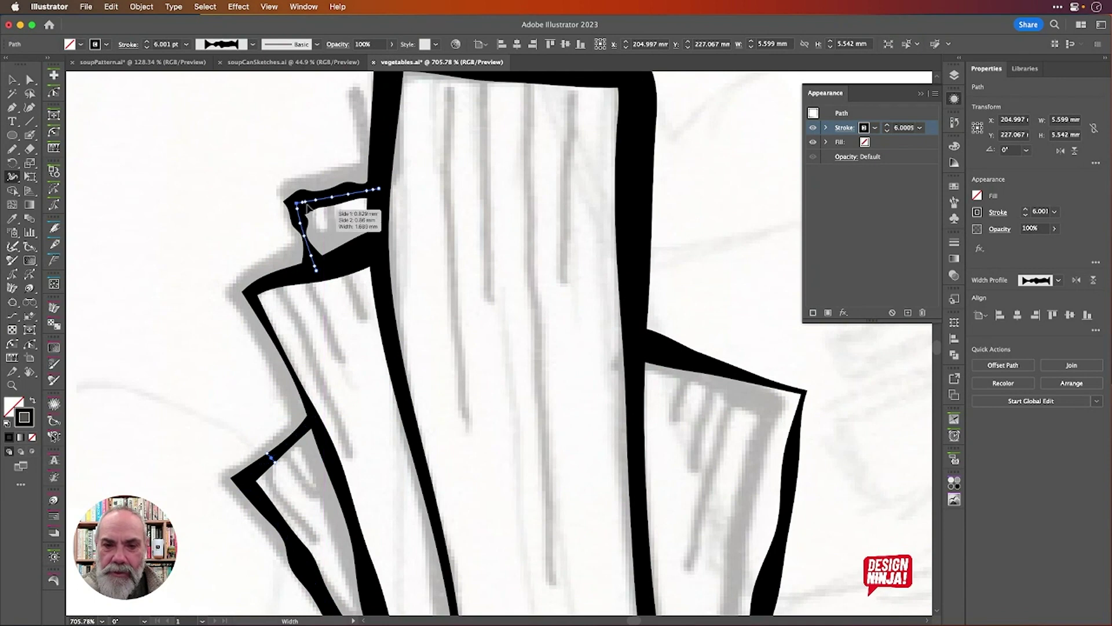
pyautogui.click(252, 44)
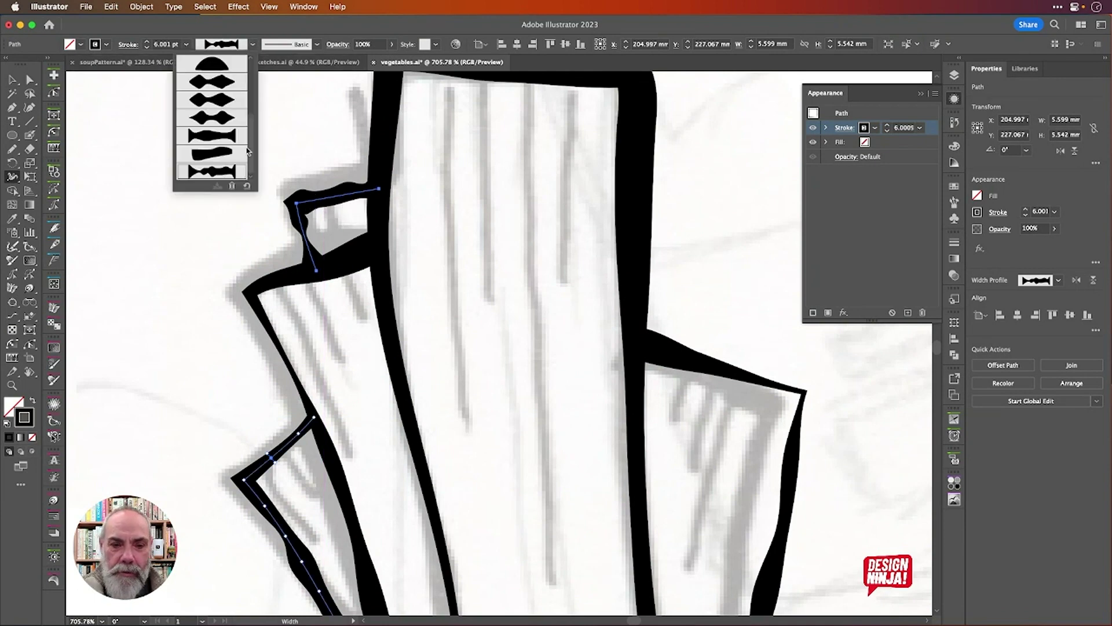
pyautogui.click(213, 152)
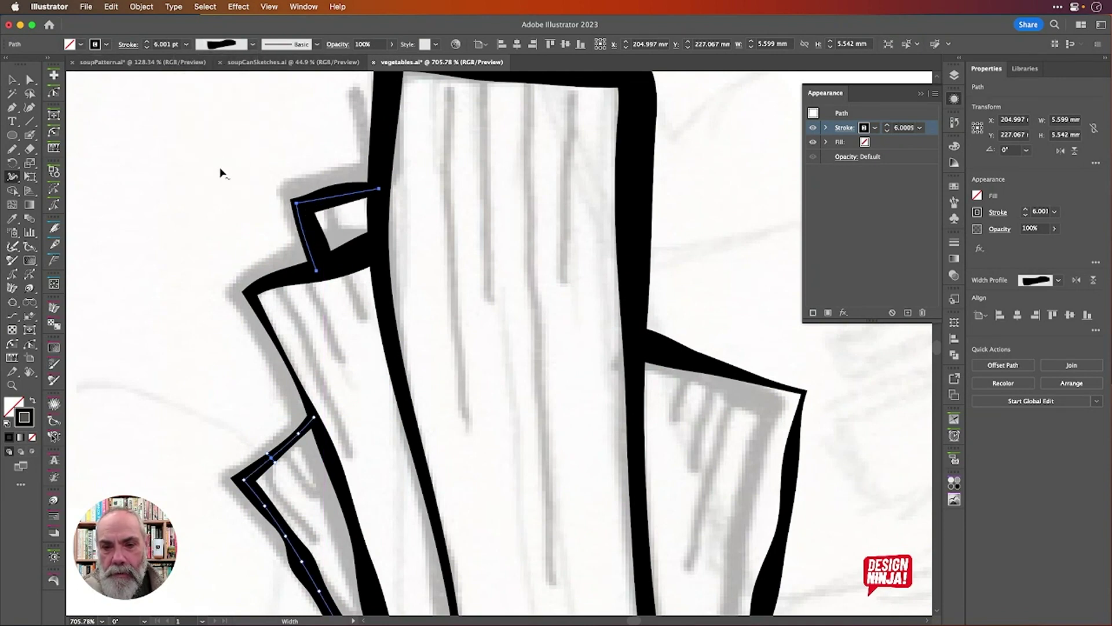
pyautogui.scroll(-4, 256, 180)
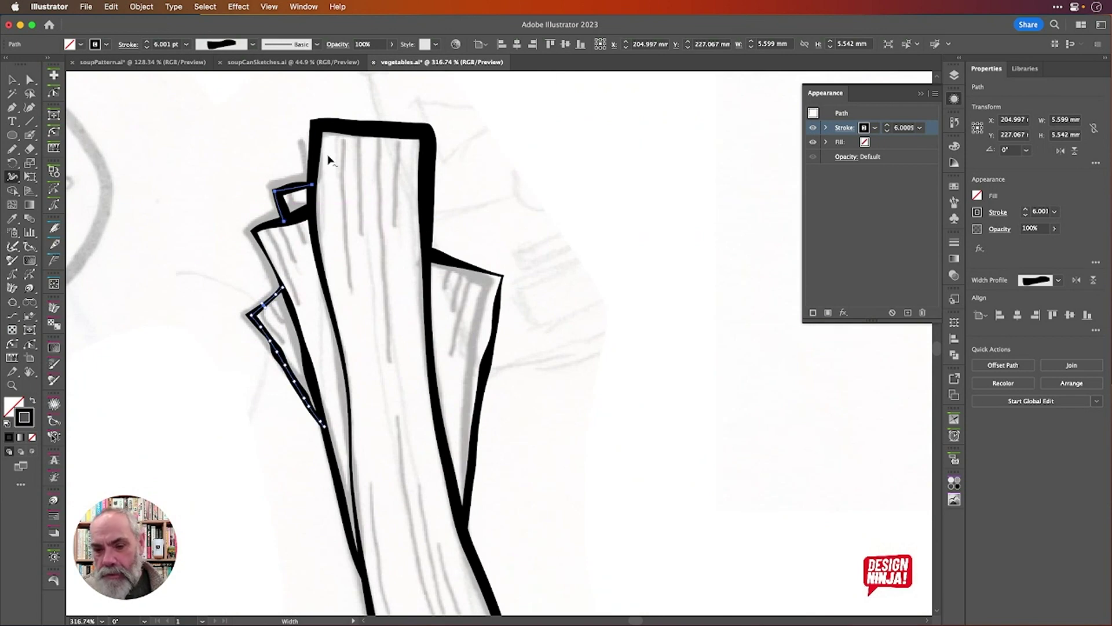
# Change the right leaf outline to the same slightly uneven blunt-ended width profile.
pyautogui.click(13, 77)
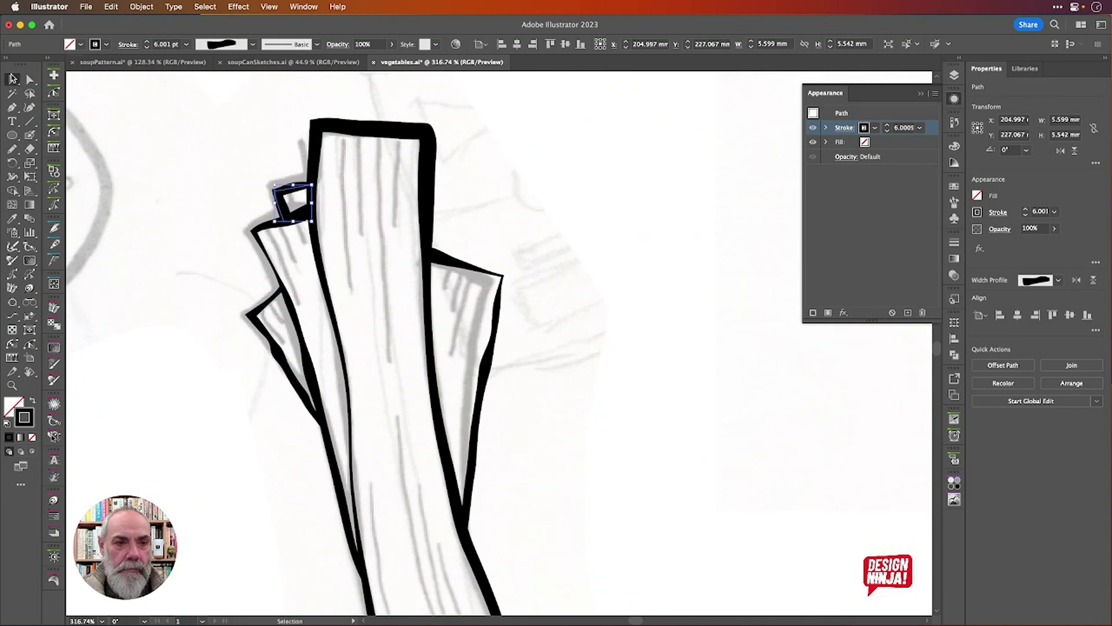
pyautogui.click(465, 266)
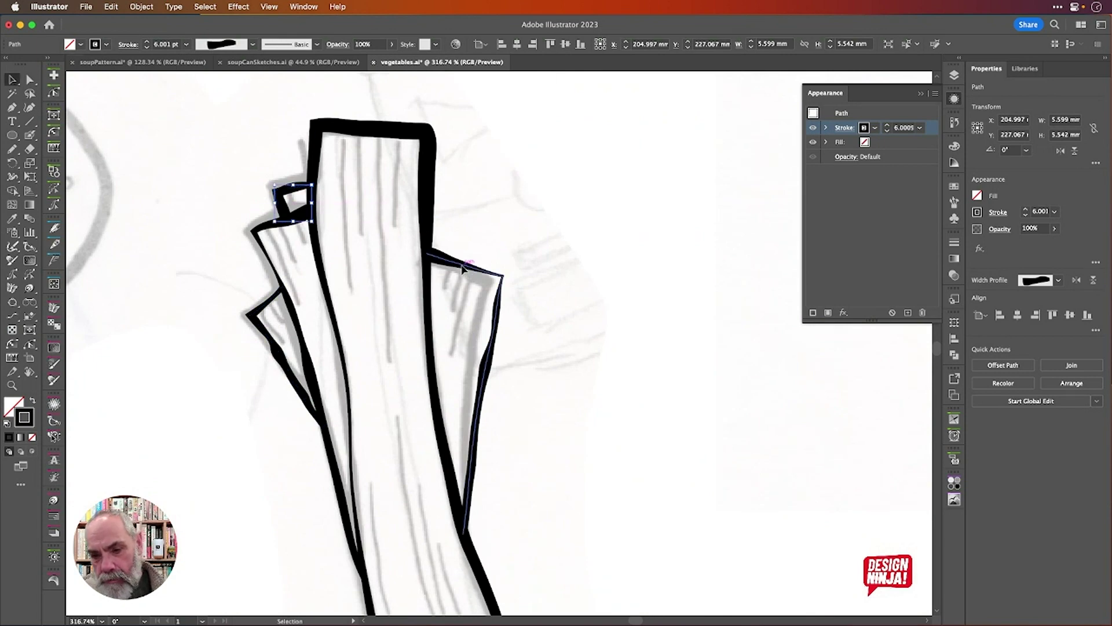
pyautogui.click(253, 44)
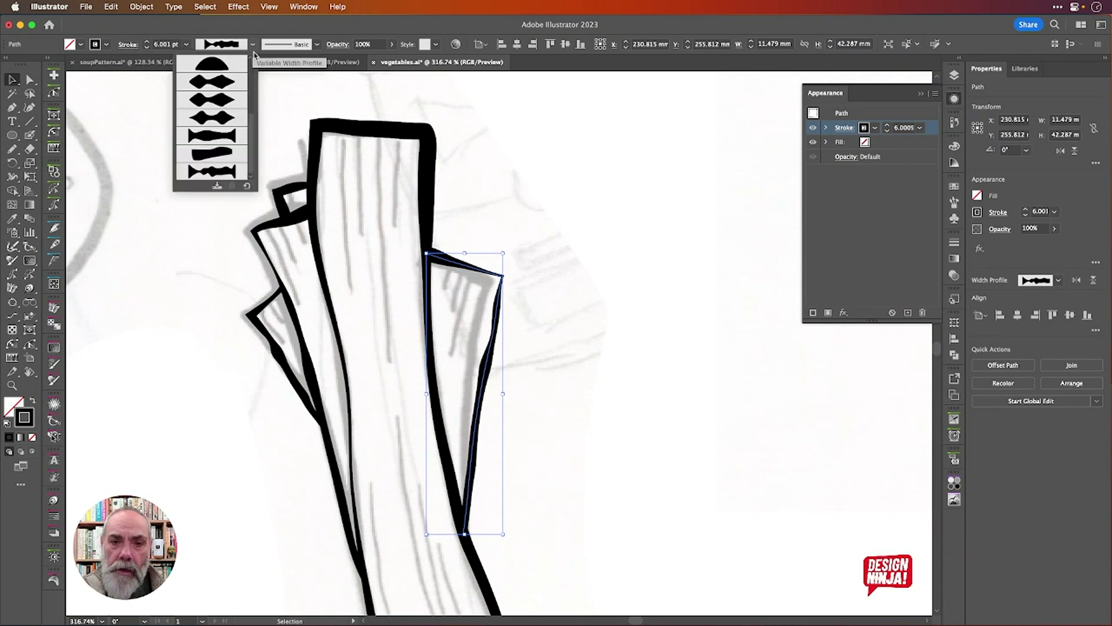
pyautogui.click(228, 152)
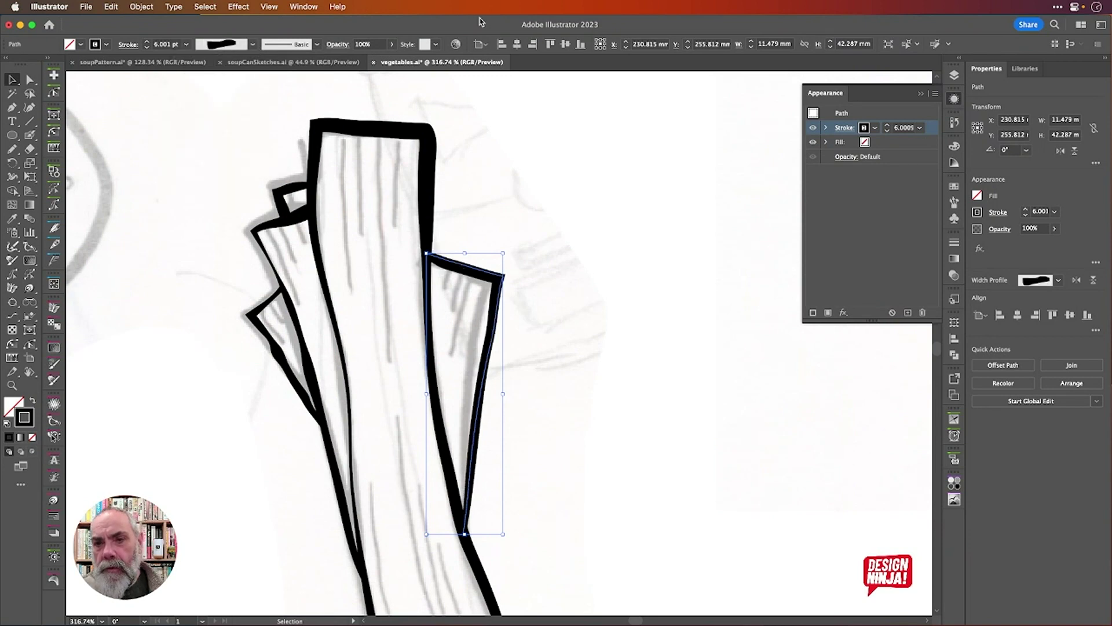
# Apply the half-dome width profile to the stalk's upper 7 pt stroke and deselect the stalk.
pyautogui.click(430, 178)
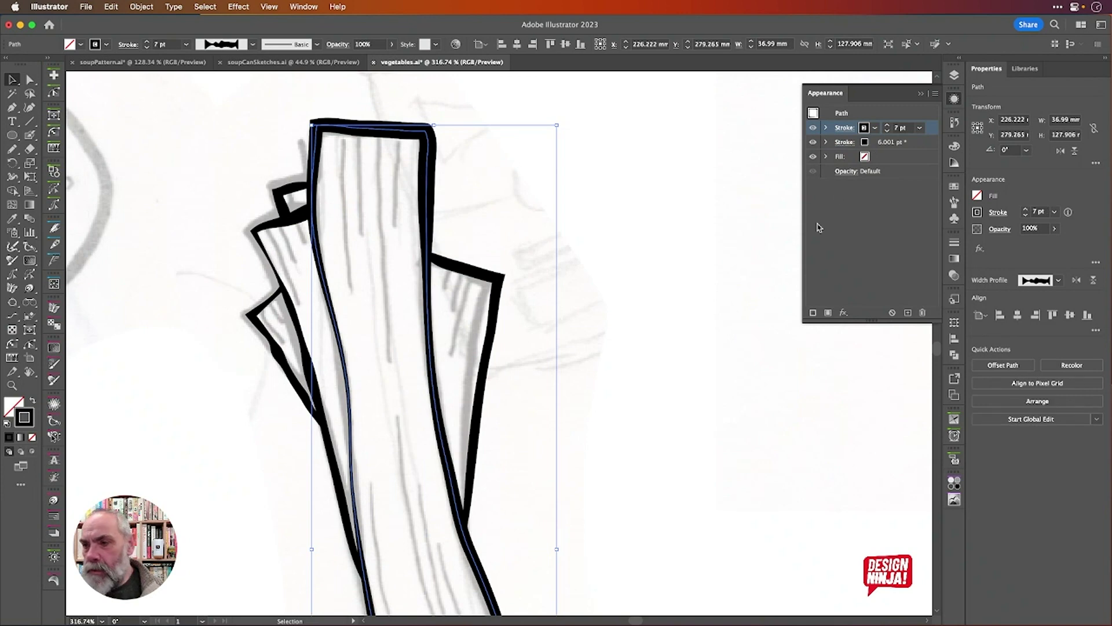
pyautogui.click(843, 129)
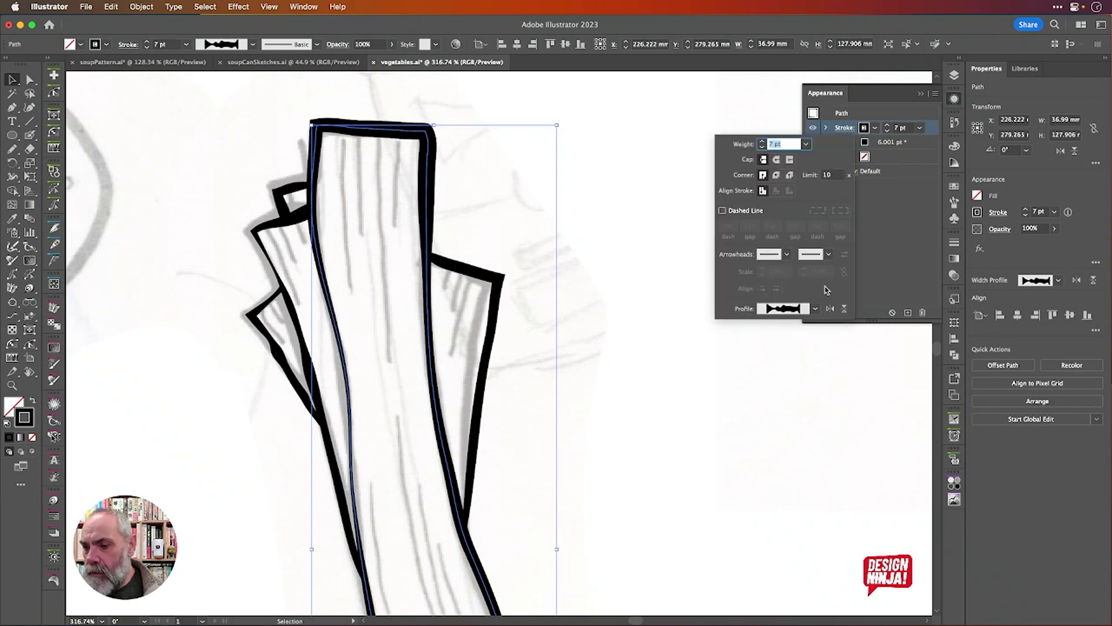
pyautogui.click(815, 309)
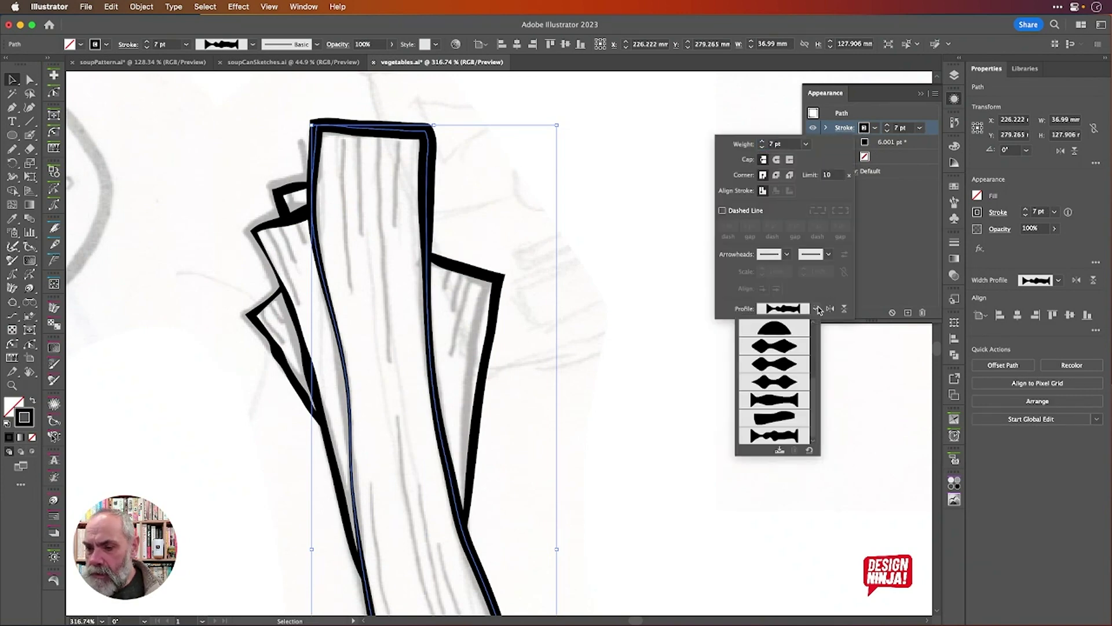
pyautogui.click(788, 329)
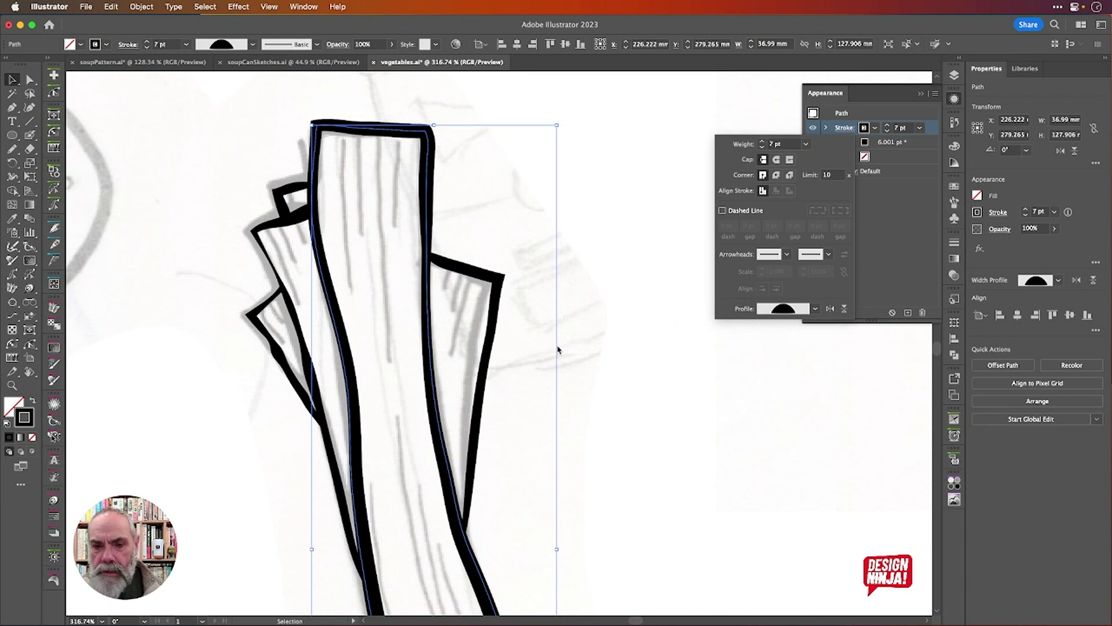
pyautogui.click(641, 383)
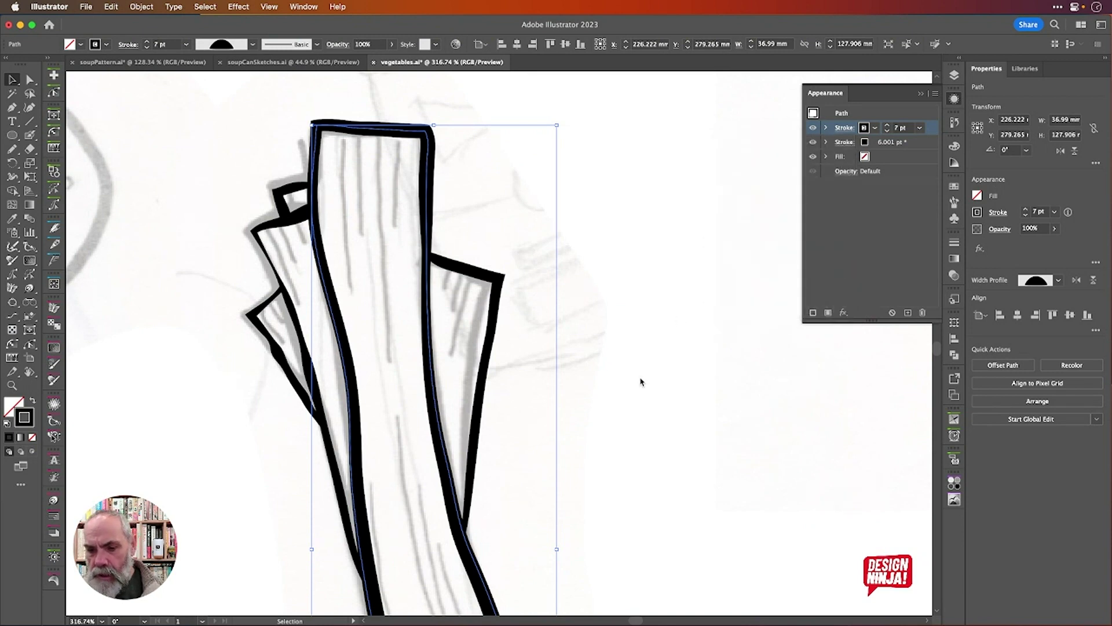
pyautogui.scroll(-5, 631, 369)
pyautogui.scroll(-4, 626, 371)
pyautogui.hscroll(2, 626, 371)
pyautogui.scroll(-2, 623, 367)
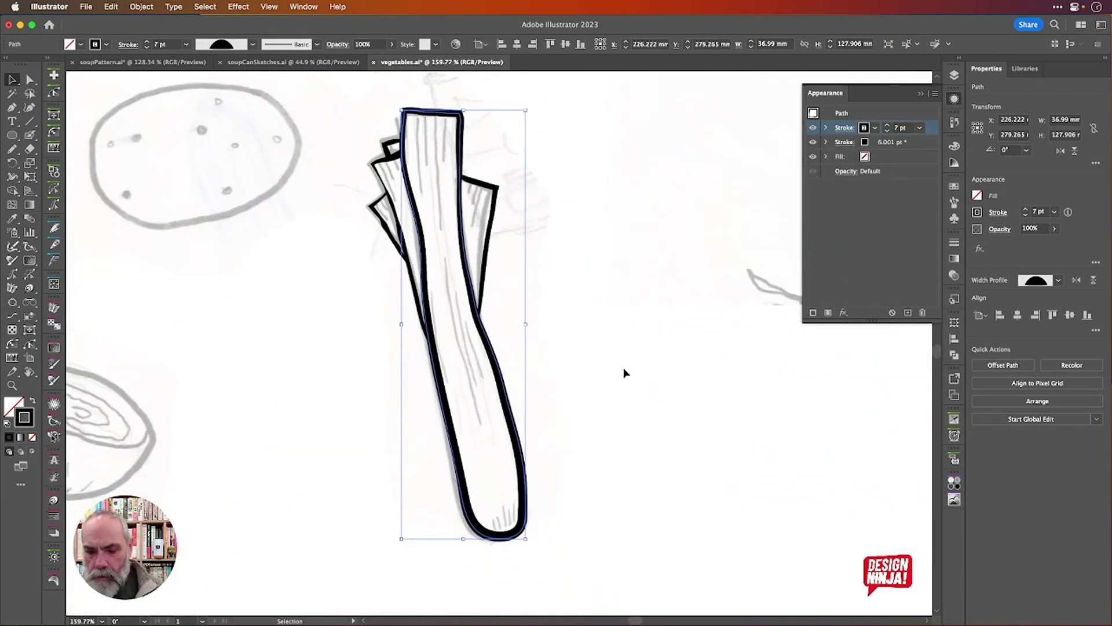
pyautogui.click(588, 307)
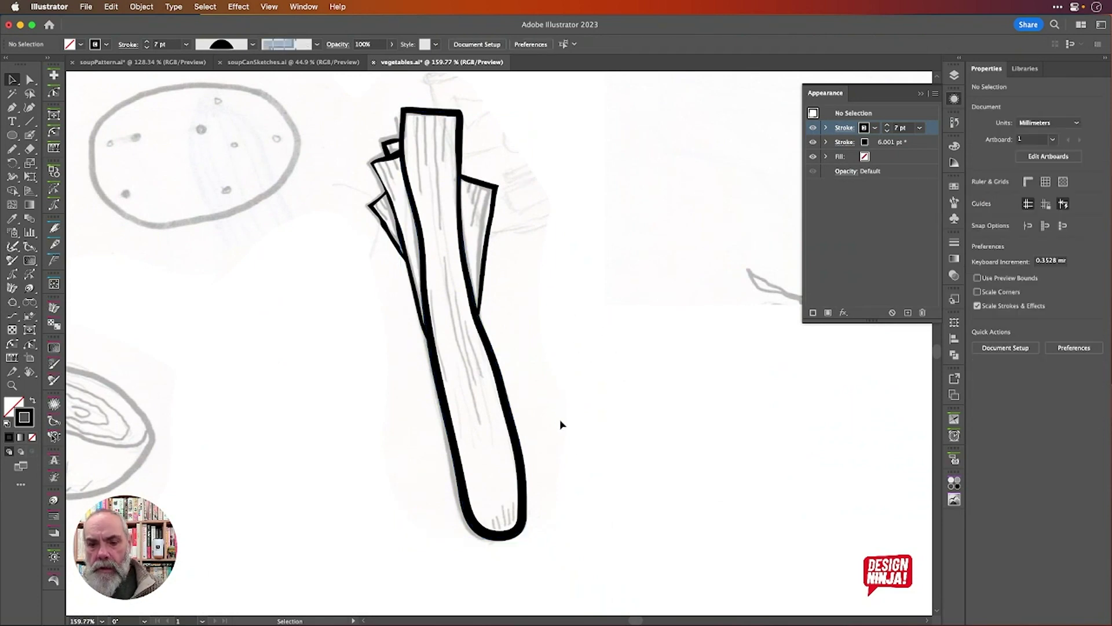
# Replace the small lower-left leaf outline's width profile with the smooth symmetrical one with flared ends.
pyautogui.click(387, 231)
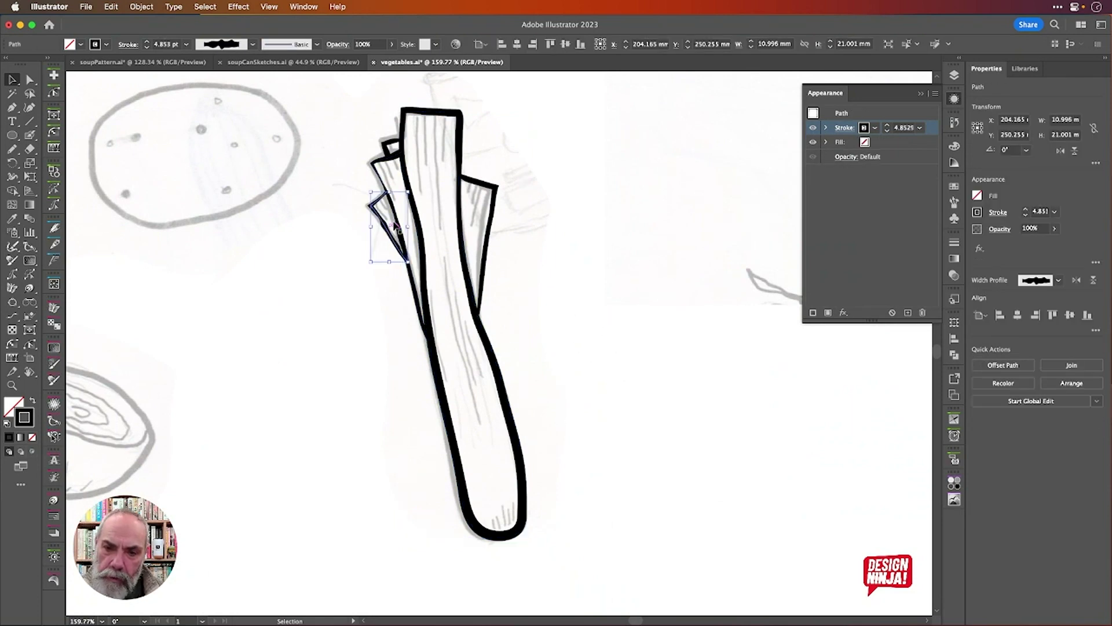
pyautogui.click(851, 128)
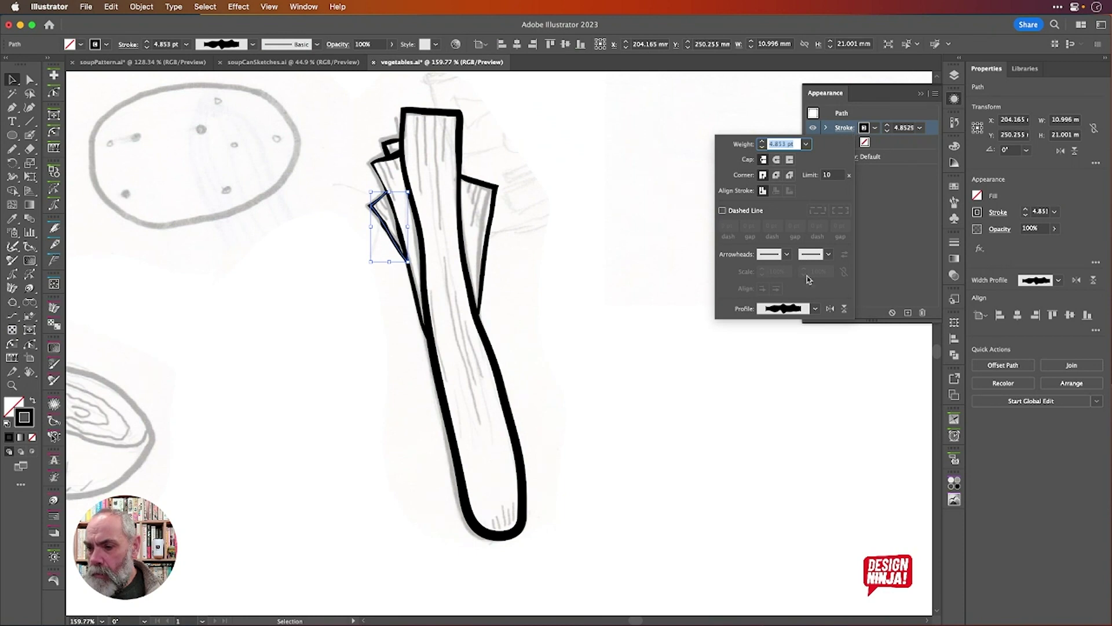
pyautogui.click(816, 310)
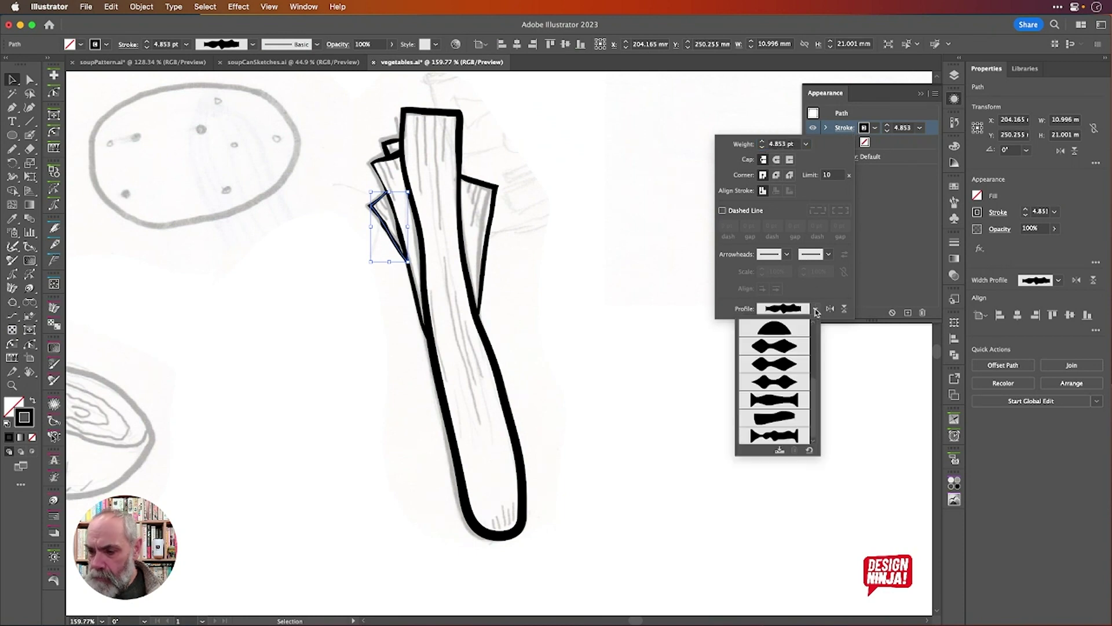
pyautogui.click(793, 401)
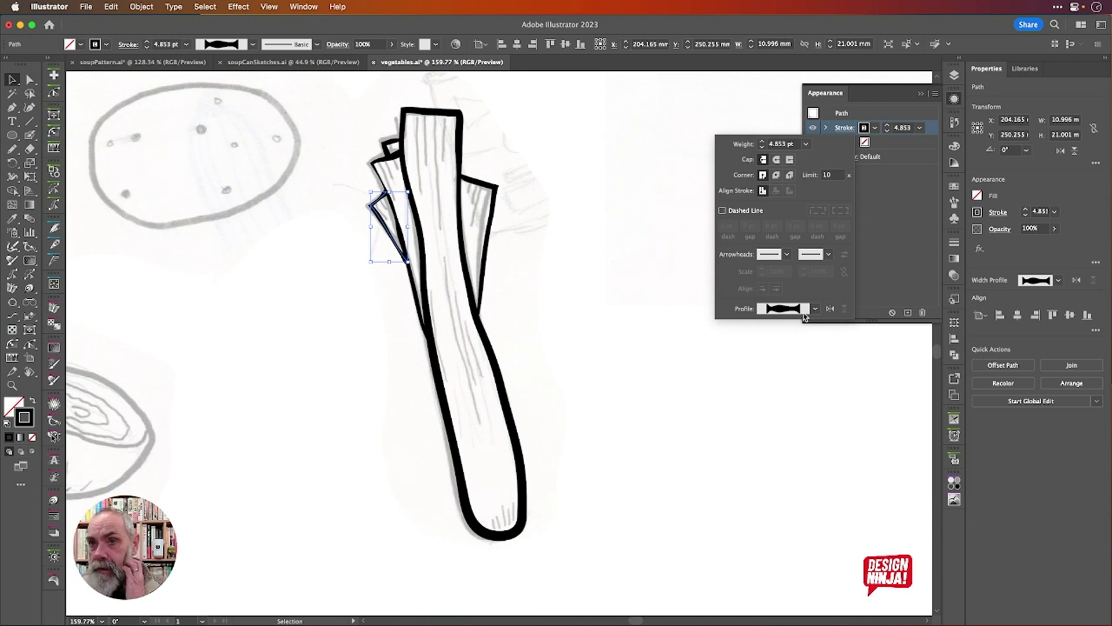
# Select all the leek outlines and expand their strokes into filled shapes.
pyautogui.press('super+a')
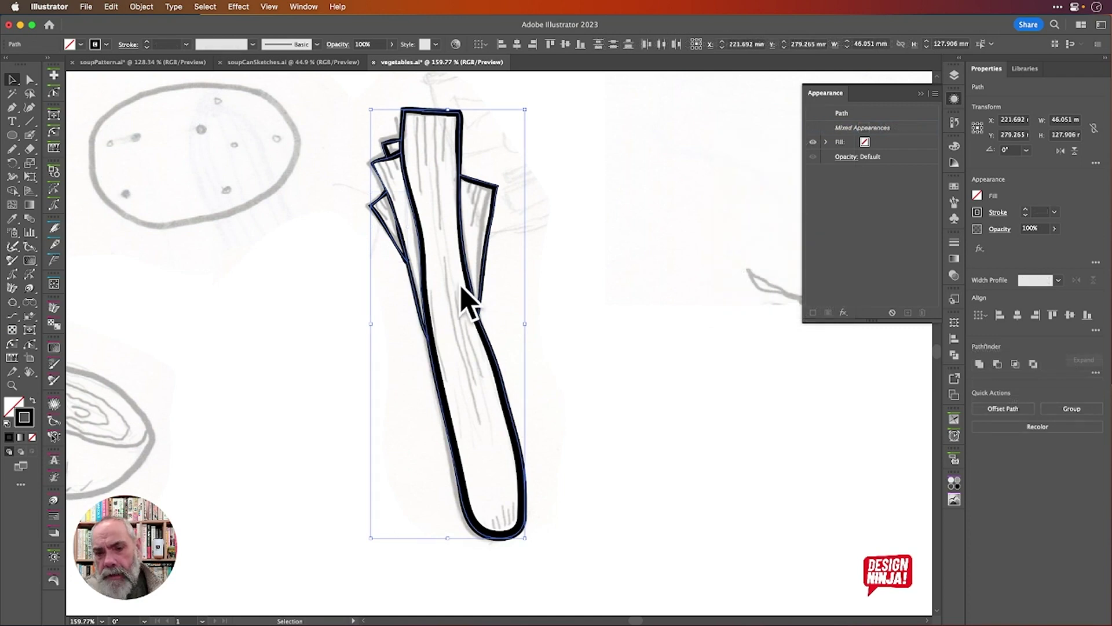
pyautogui.press('a')
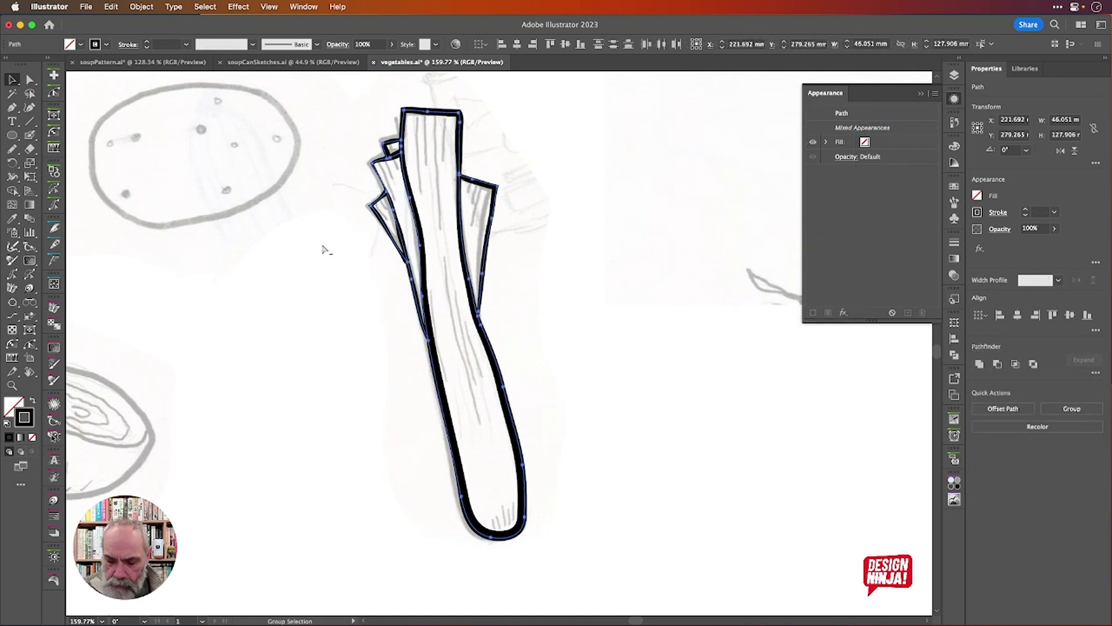
pyautogui.press('v')
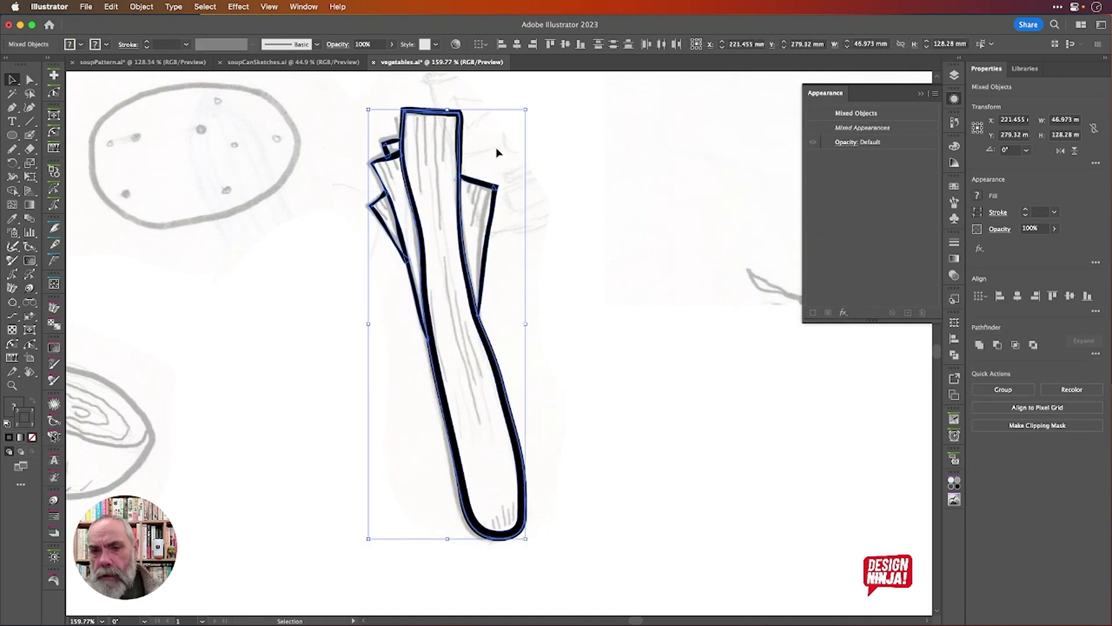
# Select the expanded stalk and right leaf separately to examine how their shapes are filled and grouped.
pyautogui.click(600, 220)
pyautogui.click(461, 163)
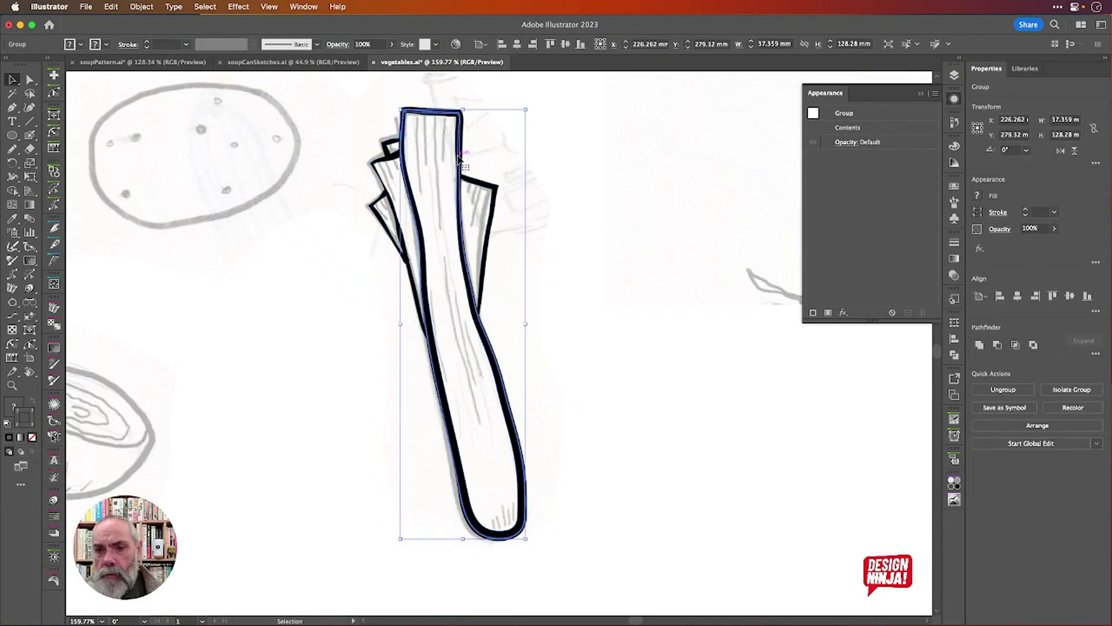
pyautogui.click(571, 157)
pyautogui.click(491, 187)
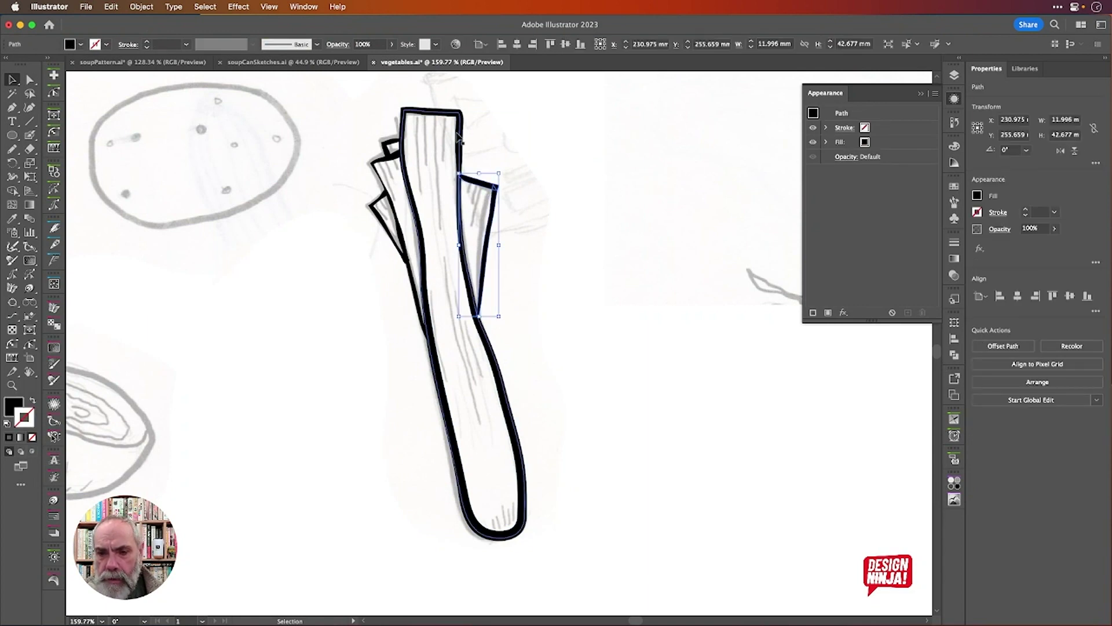
pyautogui.scroll(6, 465, 128)
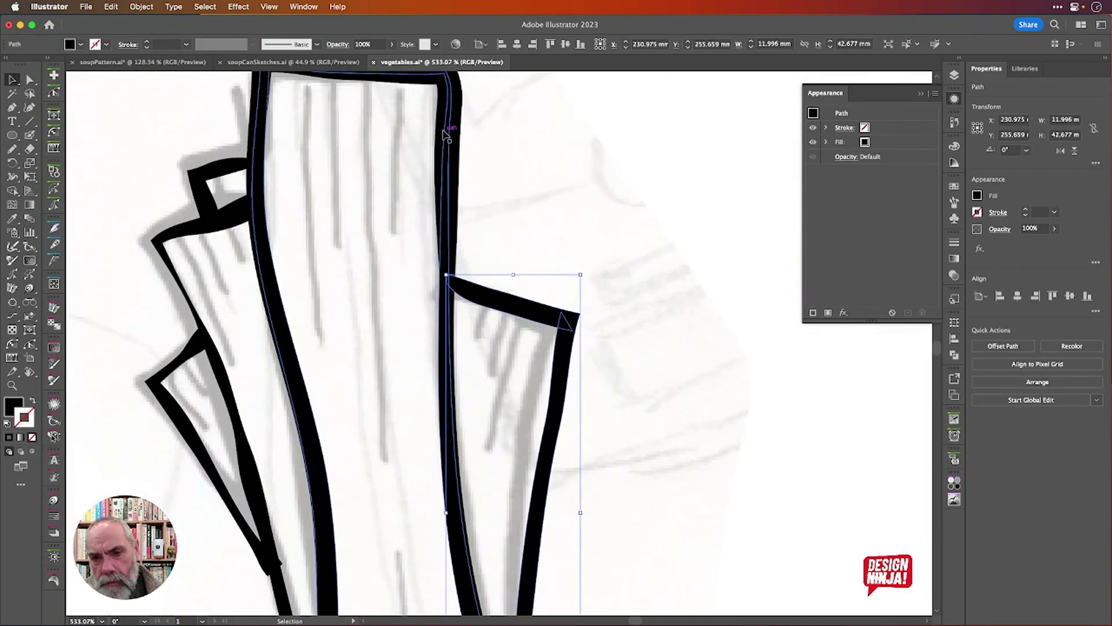
pyautogui.click(444, 129)
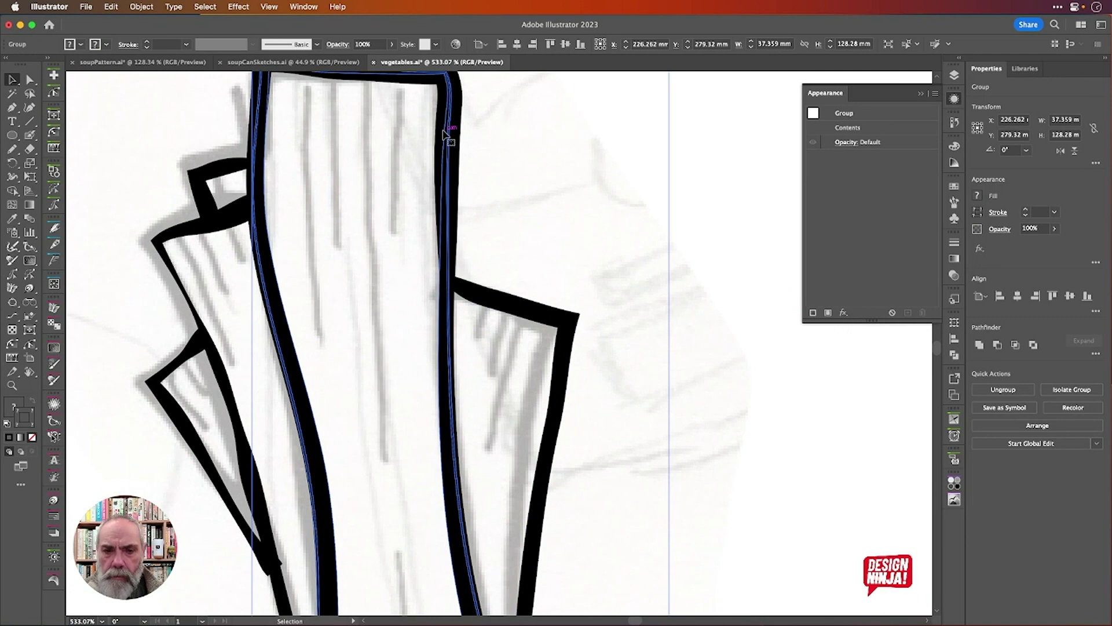
# Select all the expanded leek outline shapes and combine them with the Merge pathfinder.
pyautogui.scroll(-5, 443, 133)
pyautogui.moveTo(466, 273); pyautogui.dragTo(612, 392)
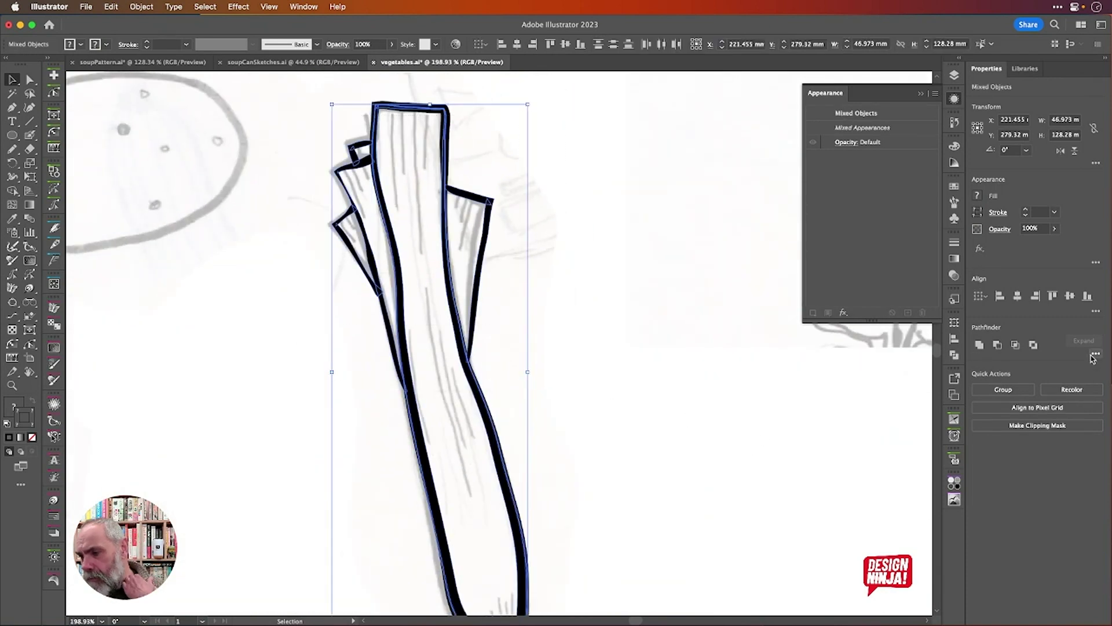
pyautogui.click(954, 355)
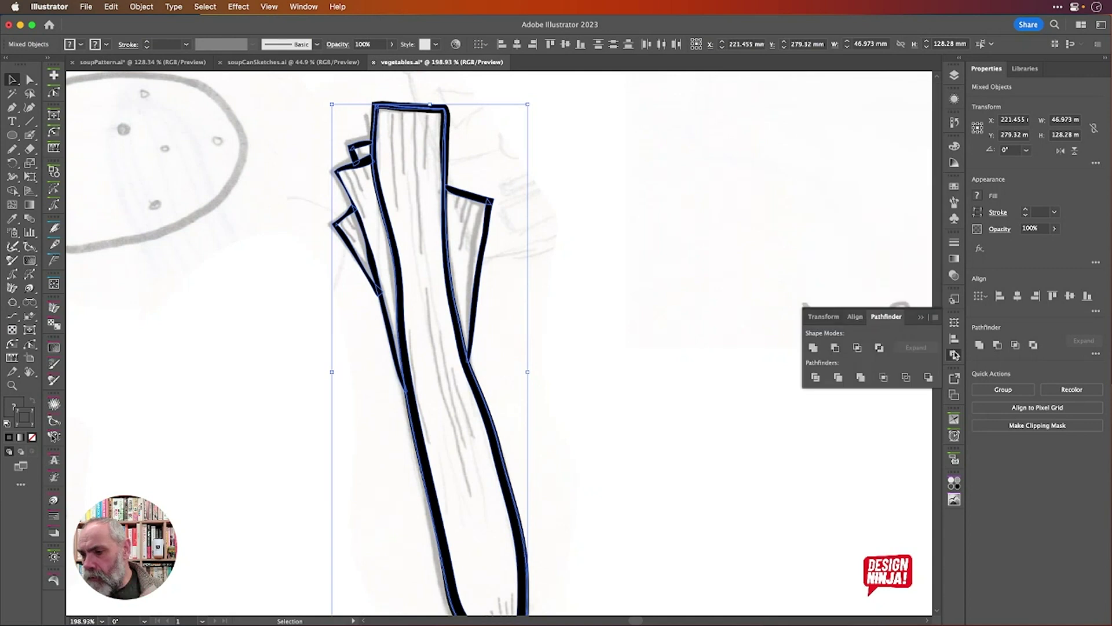
pyautogui.click(861, 377)
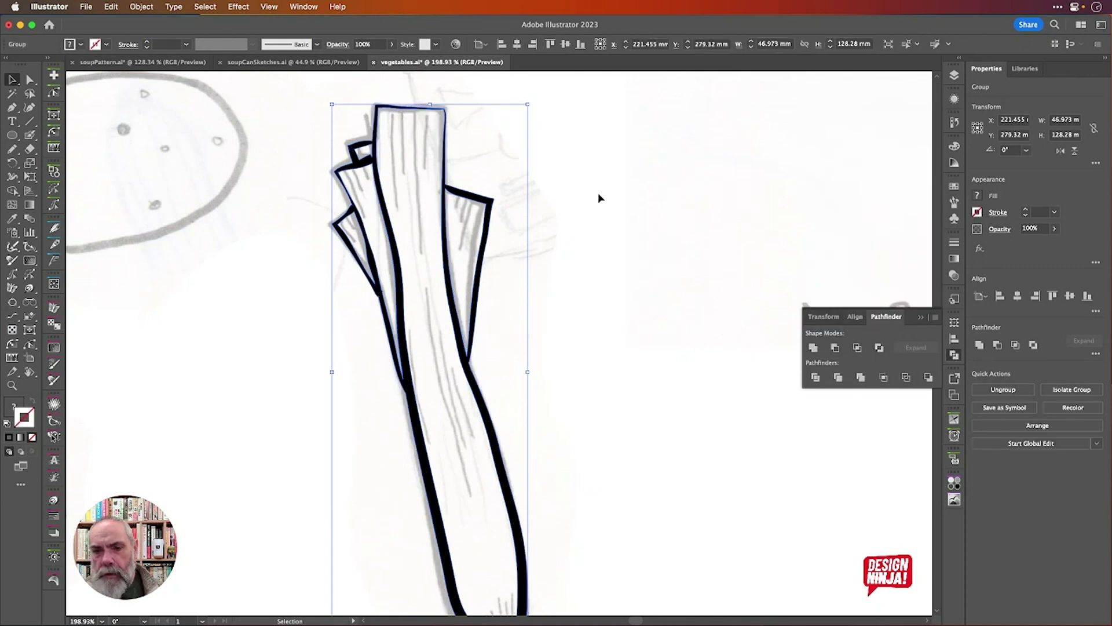
pyautogui.press('super+minus')
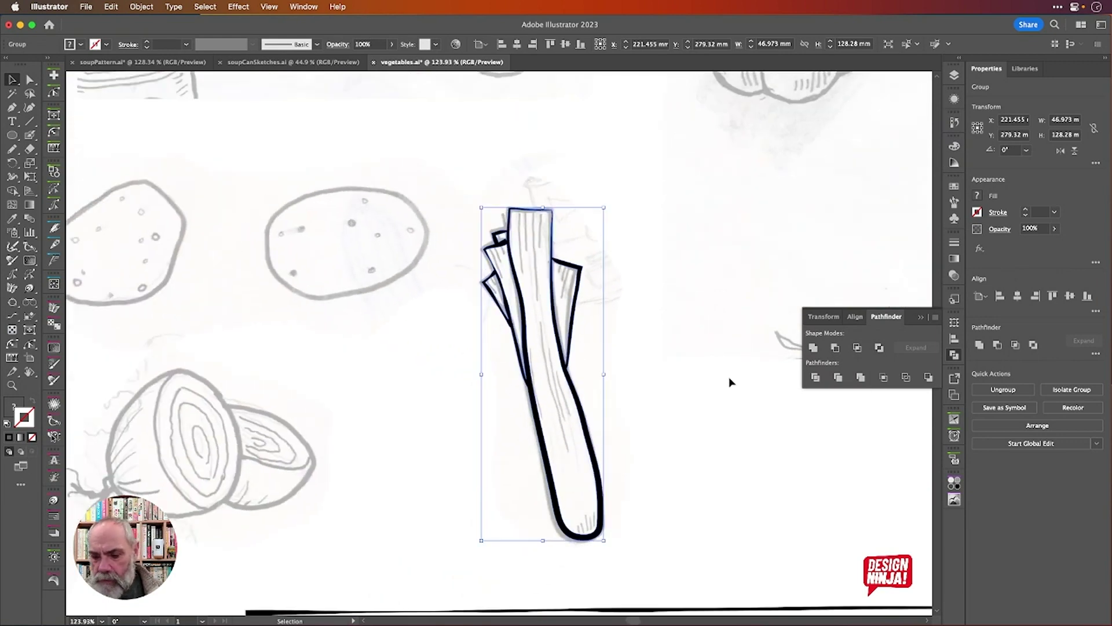
pyautogui.hscroll(3, 729, 377)
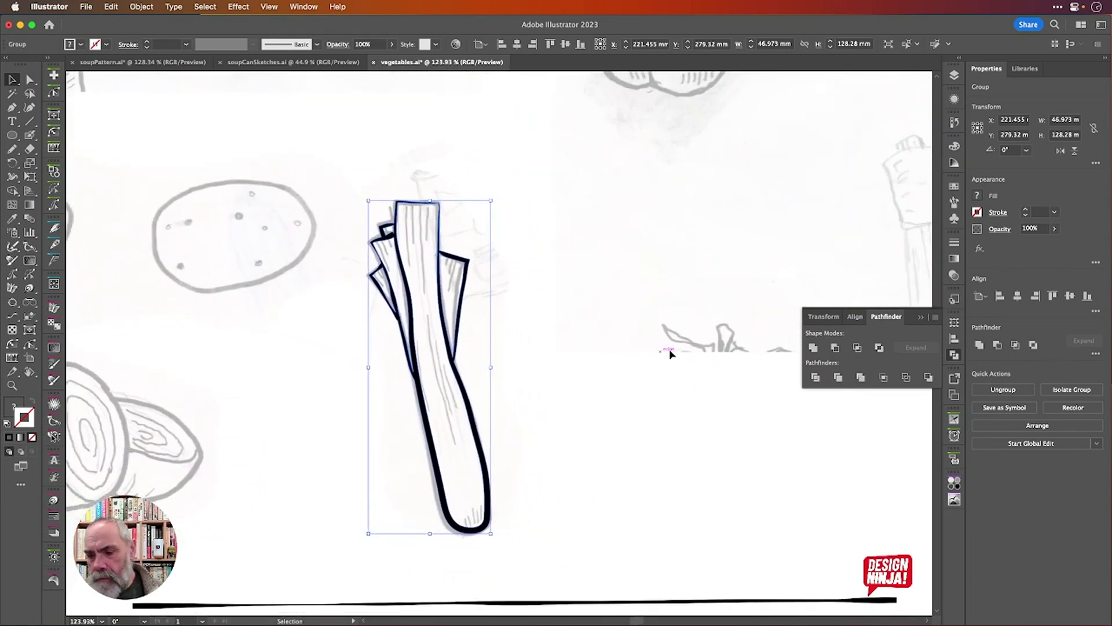
pyautogui.moveTo(550, 237); pyautogui.dragTo(346, 344)
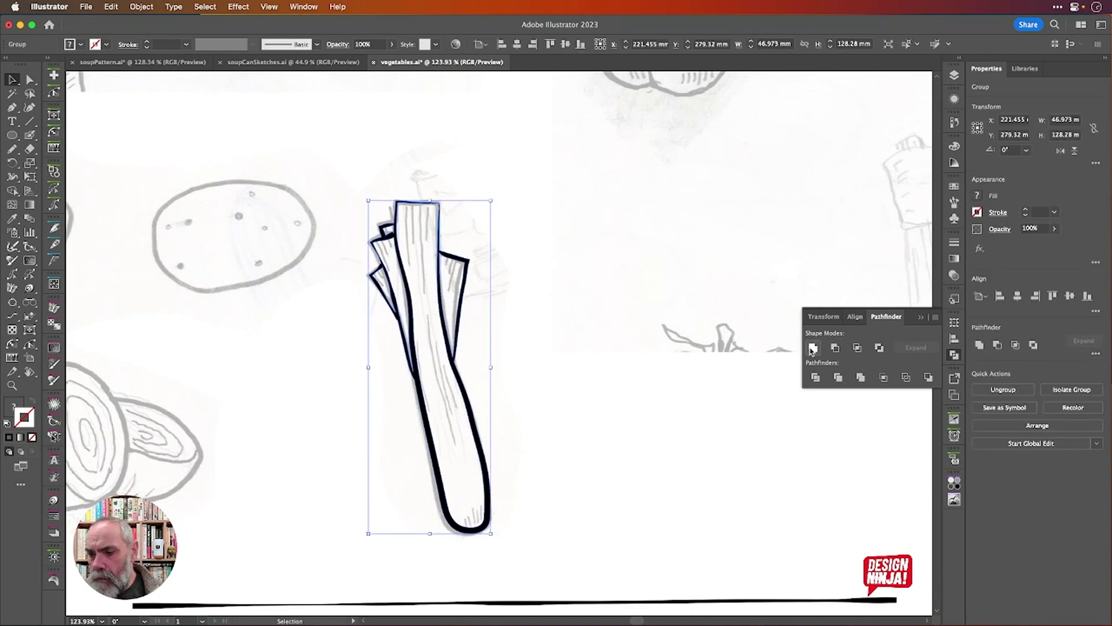
pyautogui.click(813, 349)
pyautogui.press('super+z')
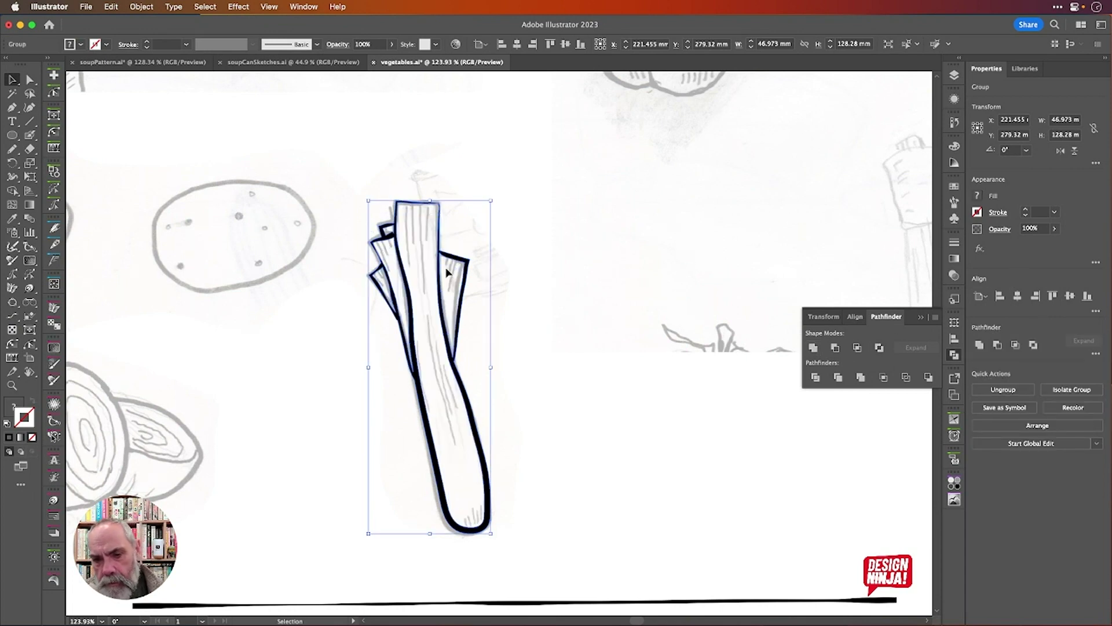
# Deselect the merged leek and ink four thin grain lines, about 10 to 34 mm long, down the stalk's top end with the Blob Brush.
pyautogui.scroll(3, 447, 271)
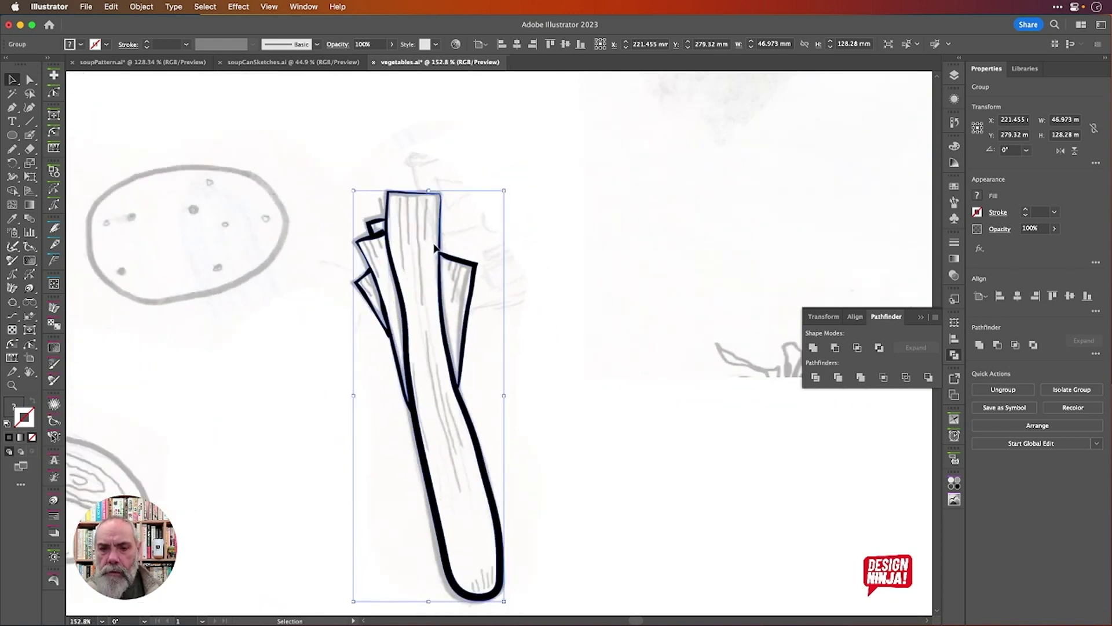
pyautogui.scroll(-3, 436, 248)
pyautogui.click(559, 186)
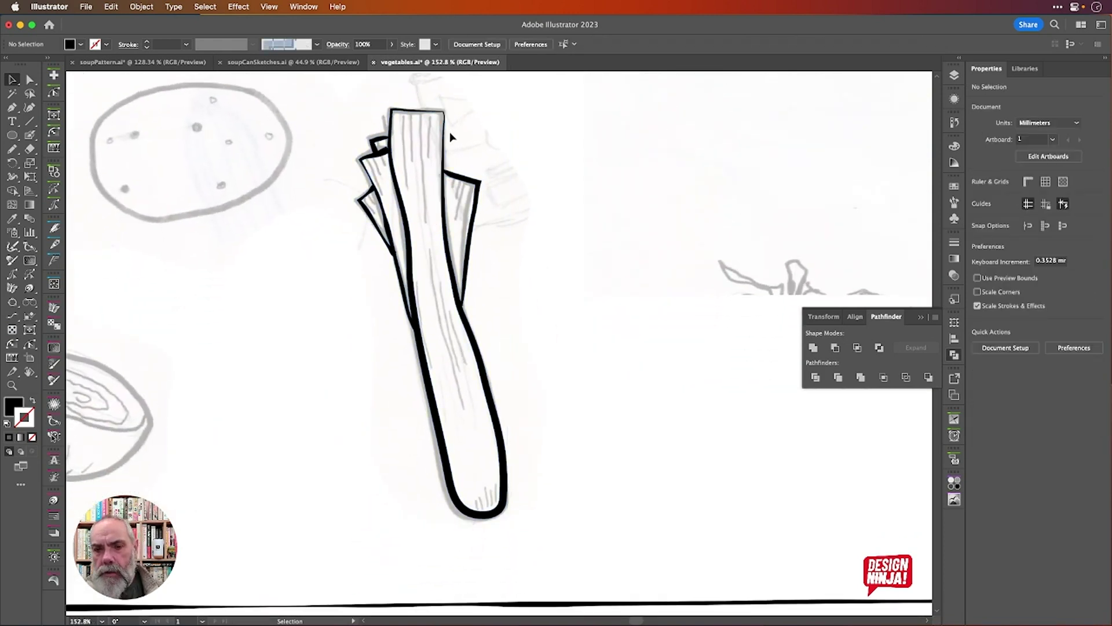
pyautogui.scroll(4, 423, 142)
pyautogui.hotkey('shift', 'b')
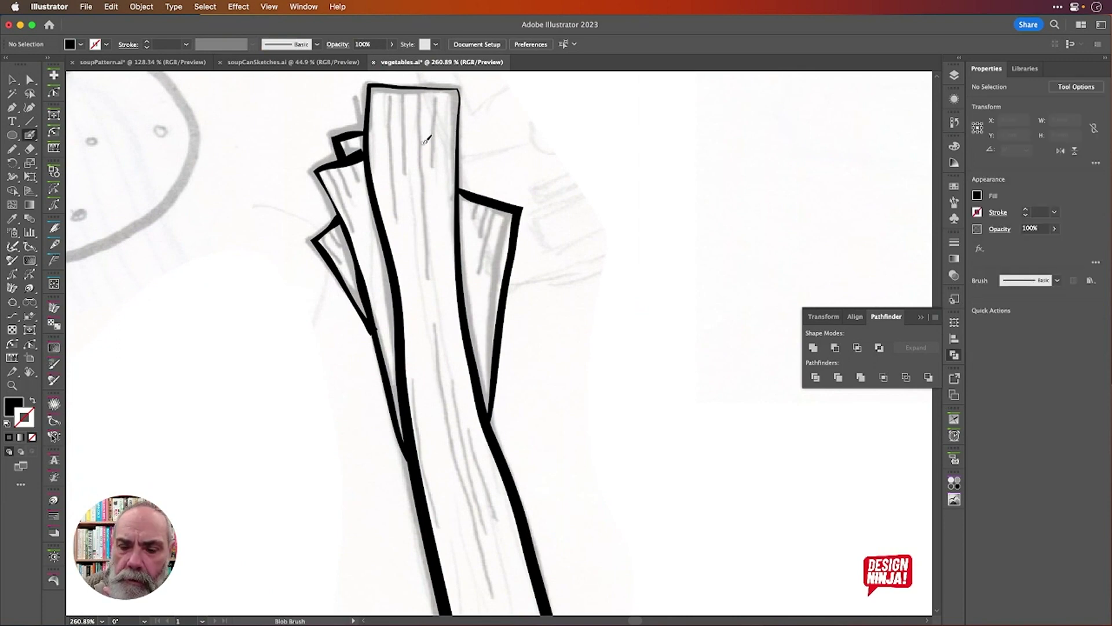
pyautogui.moveTo(398, 223); pyautogui.dragTo(394, 86)
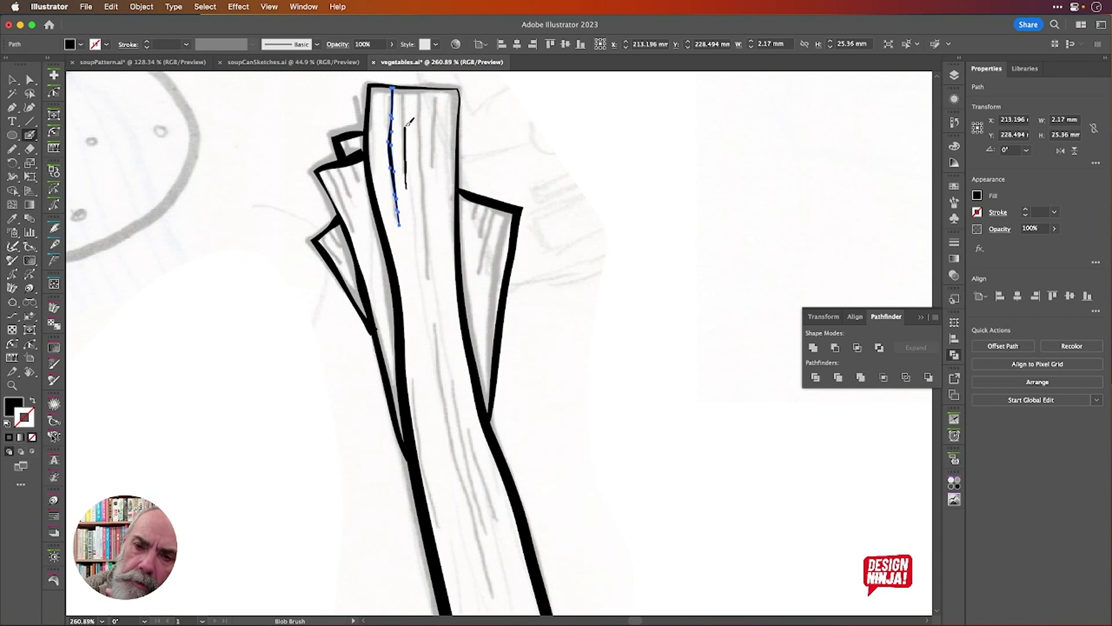
pyautogui.moveTo(409, 122); pyautogui.dragTo(413, 84)
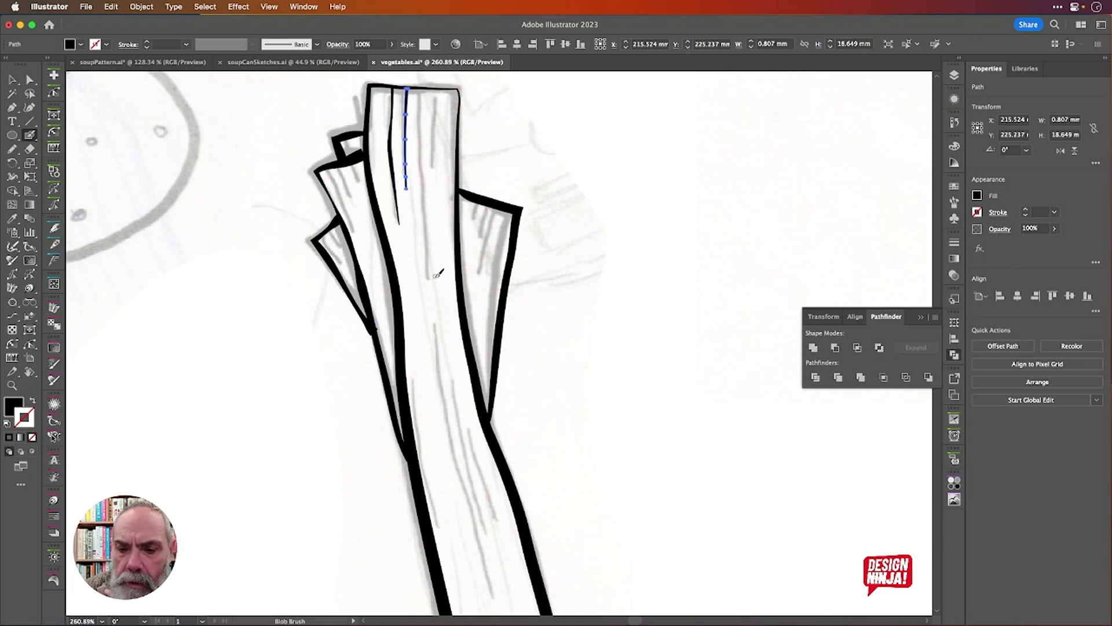
pyautogui.moveTo(434, 274); pyautogui.dragTo(423, 89)
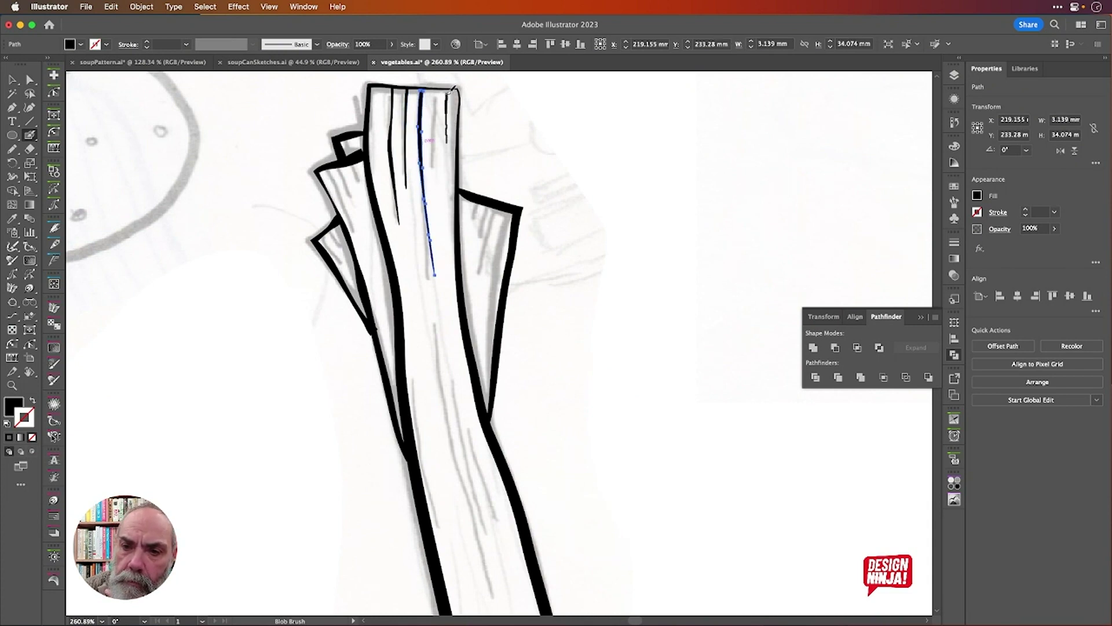
pyautogui.moveTo(447, 91); pyautogui.dragTo(447, 143)
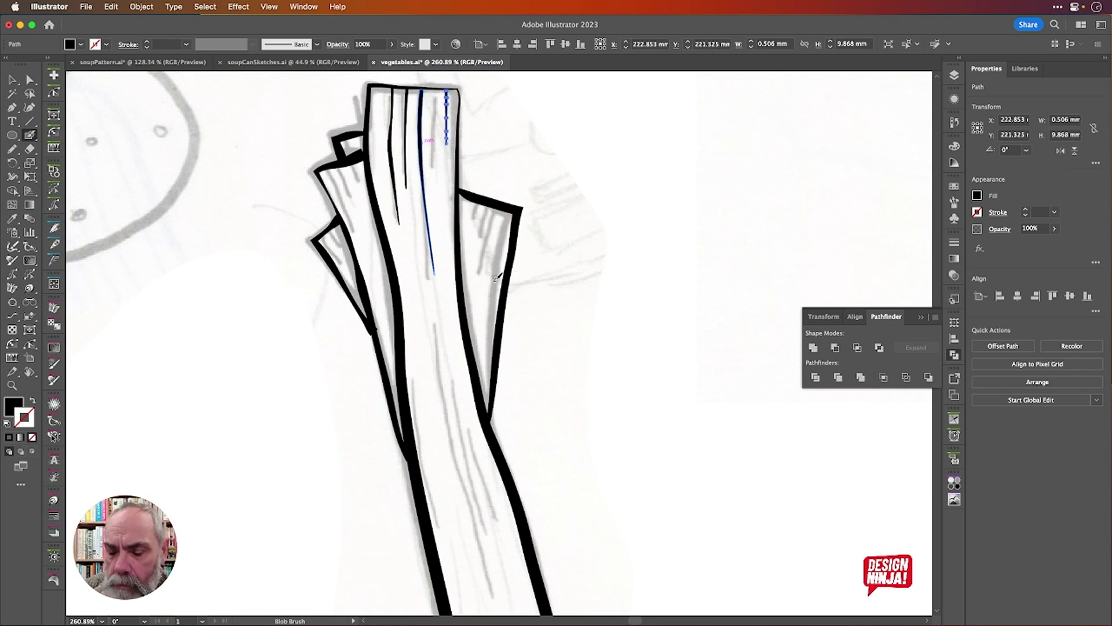
# Ink short tapered grain lines at the upper ends of the right leaf and the three left leaves, following the sketch.
pyautogui.moveTo(489, 314); pyautogui.dragTo(505, 205)
pyautogui.moveTo(471, 265)
pyautogui.mouseDown()
pyautogui.moveTo(481, 201)
pyautogui.moveTo(483, 232)
pyautogui.mouseUp()
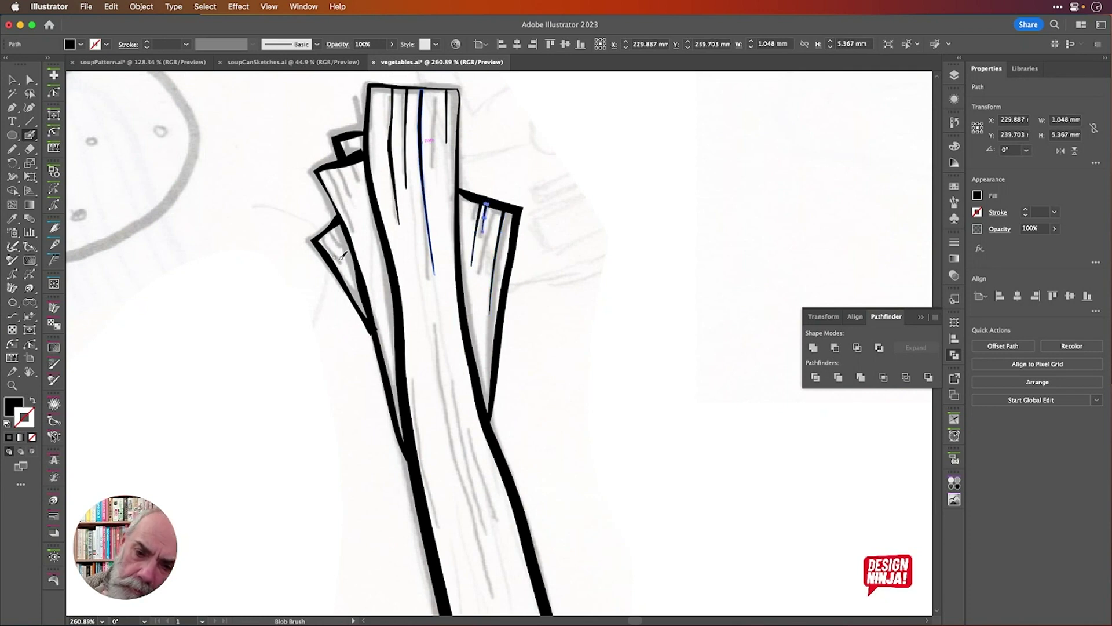
pyautogui.moveTo(349, 264)
pyautogui.mouseDown()
pyautogui.moveTo(331, 230)
pyautogui.moveTo(364, 232)
pyautogui.moveTo(350, 185)
pyautogui.mouseUp()
pyautogui.moveTo(341, 161)
pyautogui.mouseDown()
pyautogui.moveTo(346, 195)
pyautogui.moveTo(355, 164)
pyautogui.mouseUp()
pyautogui.moveTo(367, 203); pyautogui.dragTo(357, 135)
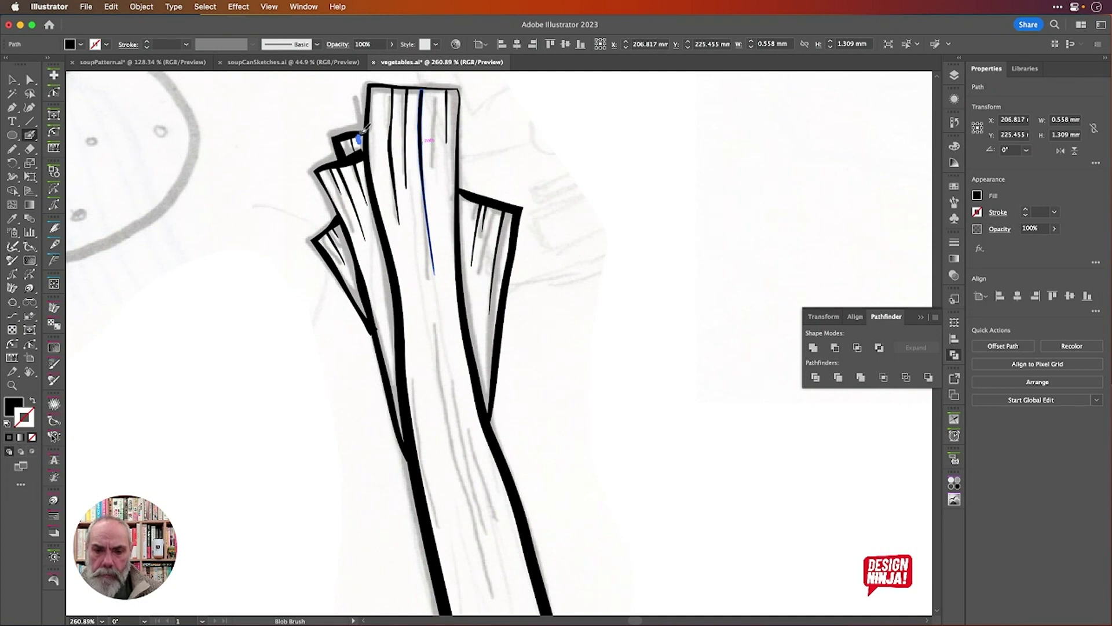
# Smooth both sides of the joint where the small lower-left leaf meets the larger leaf outline by redrawing the edges with the Pencil tool.
pyautogui.scroll(6, 376, 348)
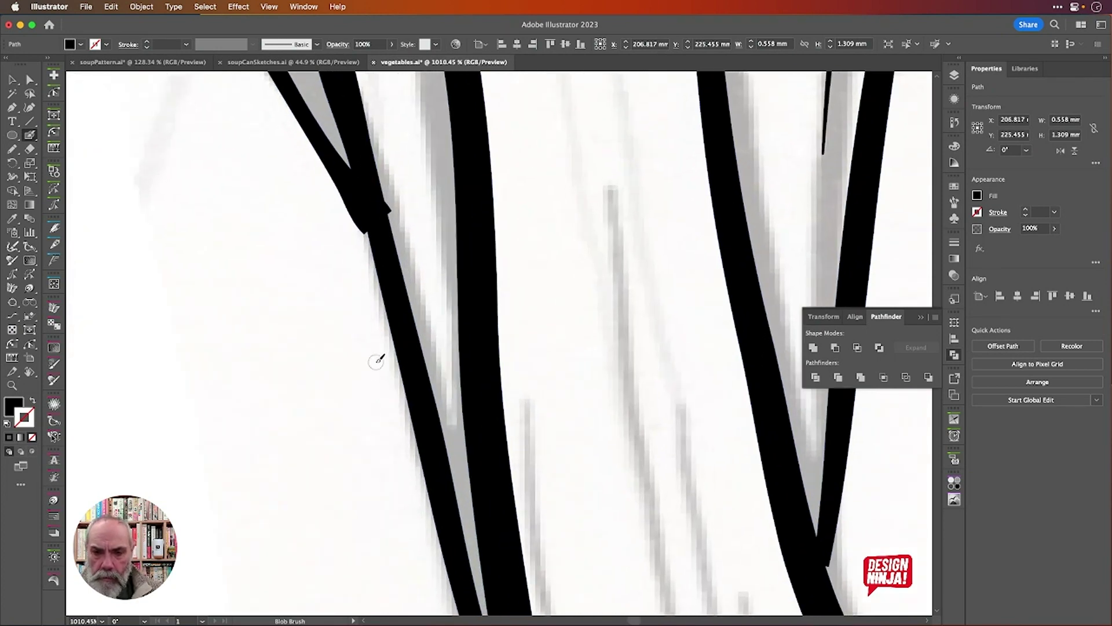
pyautogui.moveTo(369, 198); pyautogui.dragTo(374, 215)
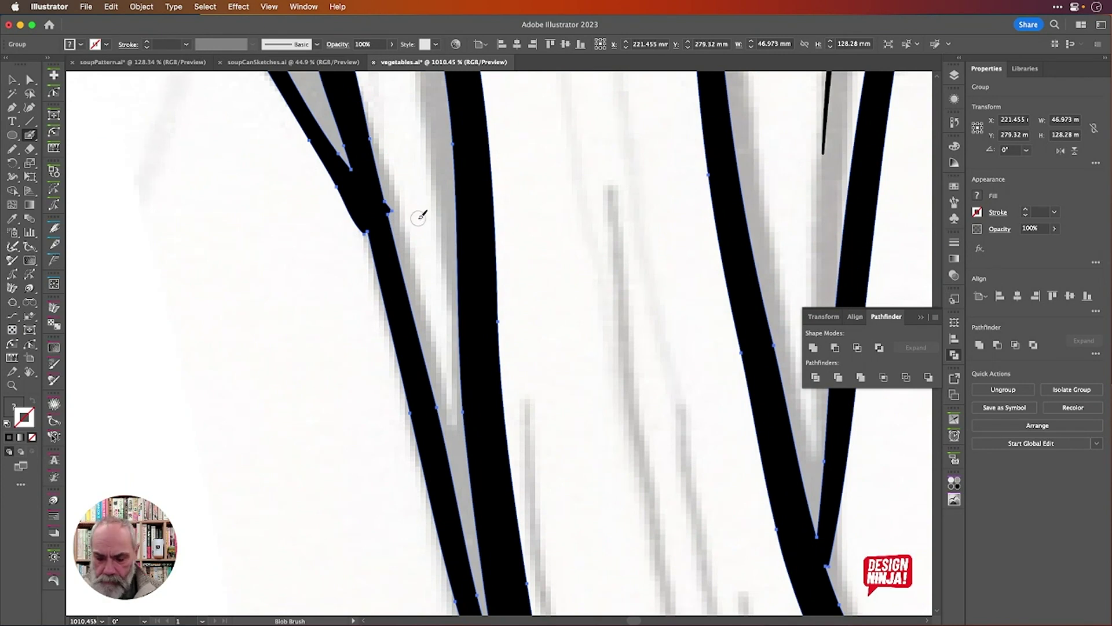
pyautogui.press('n')
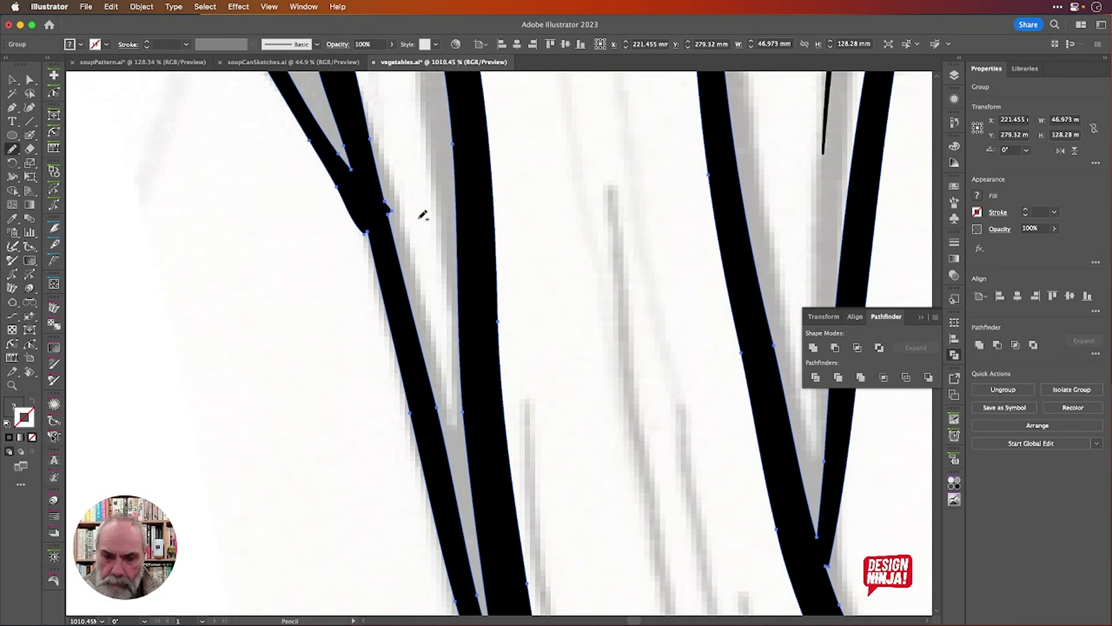
pyautogui.moveTo(383, 191); pyautogui.dragTo(393, 229)
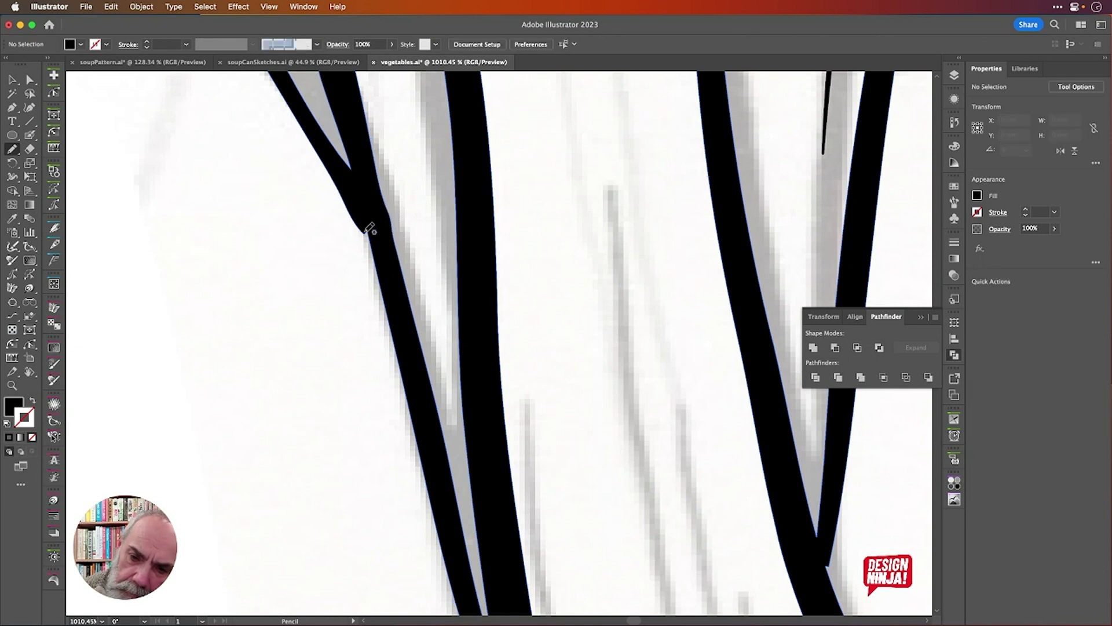
pyautogui.keyDown('super'); pyautogui.click(372, 233); pyautogui.keyUp('super')
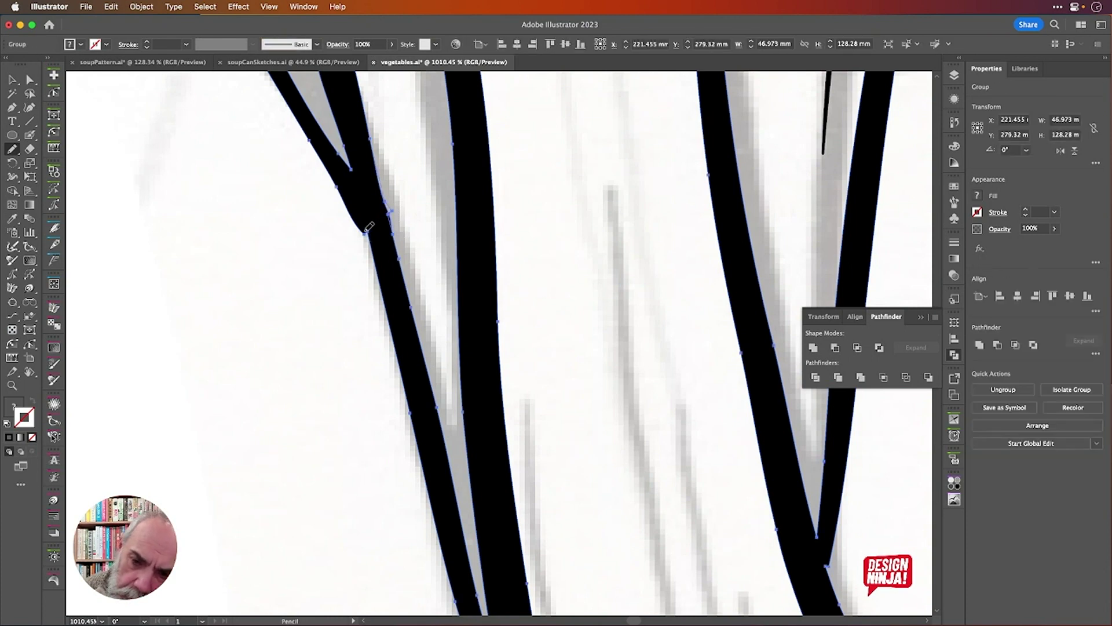
pyautogui.moveTo(363, 219); pyautogui.dragTo(384, 259)
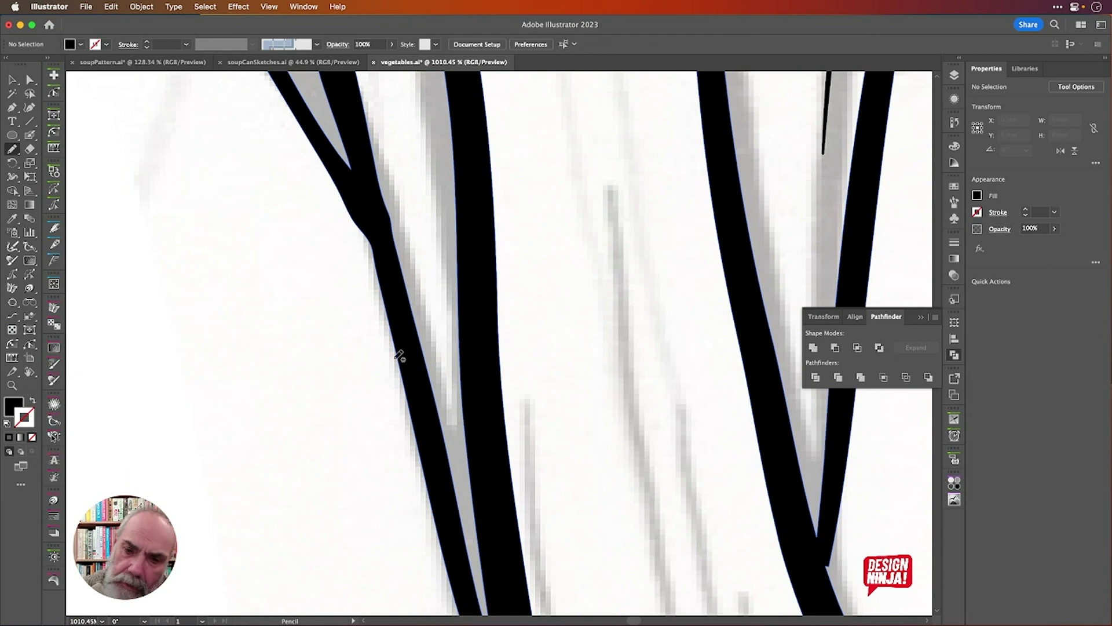
# Redraw the notched corners where the right leaf and the left leaf meet the stalk into smooth curves with the Pencil tool.
pyautogui.scroll(-10, 591, 343)
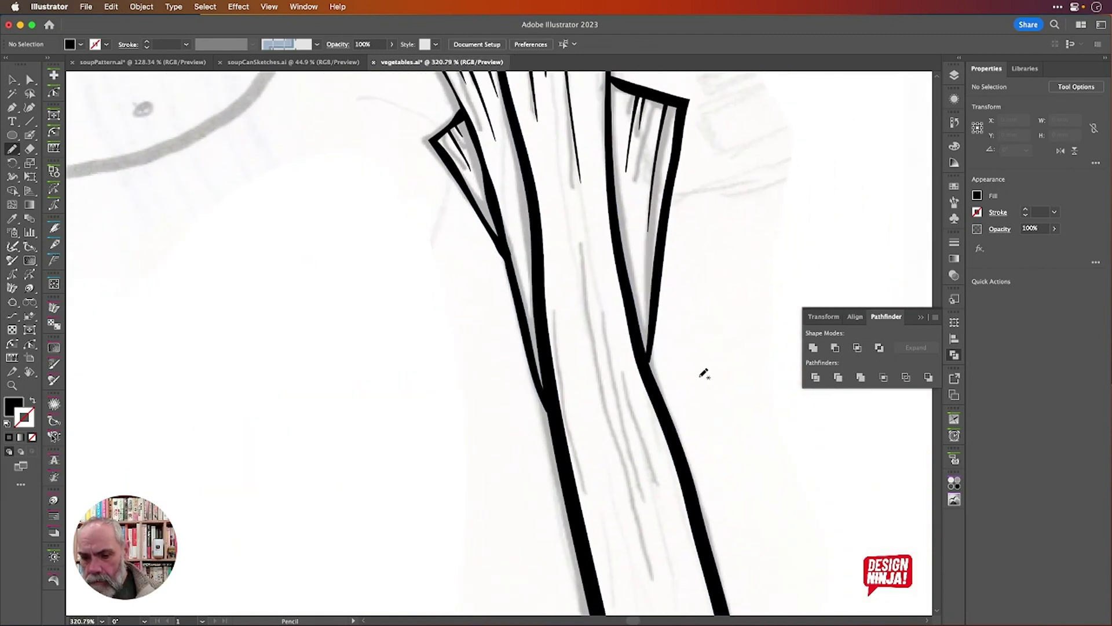
pyautogui.scroll(6, 649, 353)
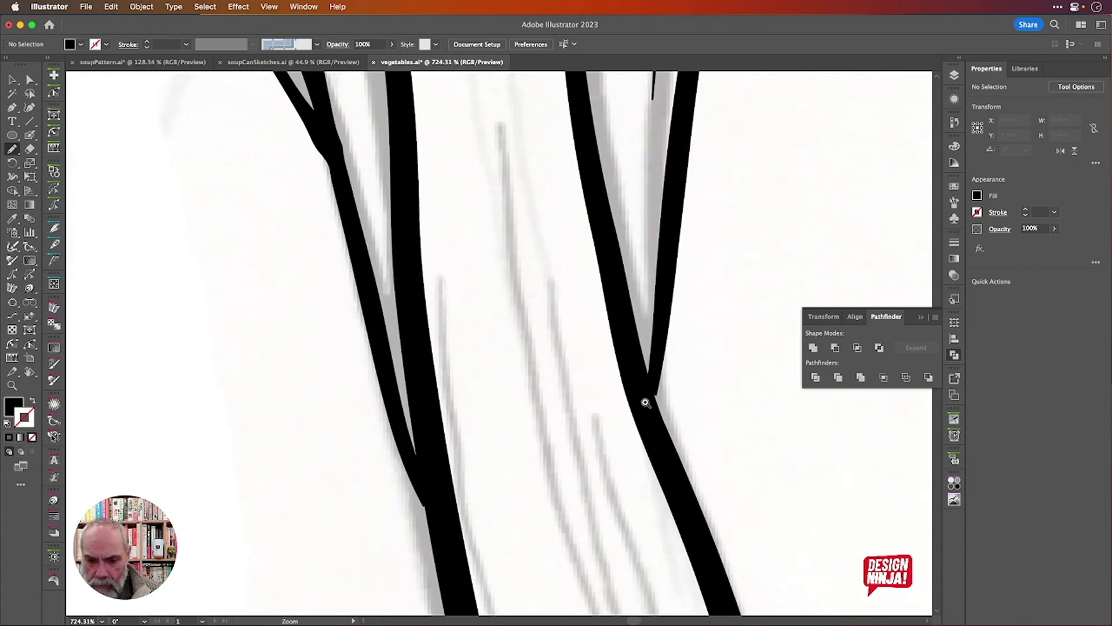
pyautogui.scroll(5, 645, 402)
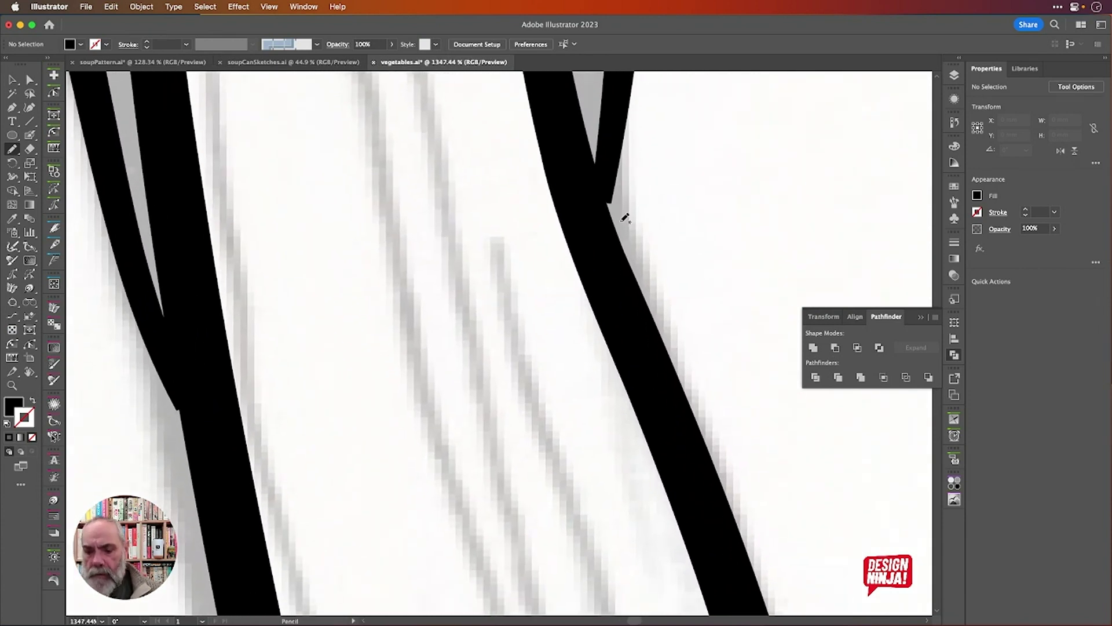
pyautogui.keyDown('super'); pyautogui.click(613, 191); pyautogui.keyUp('super')
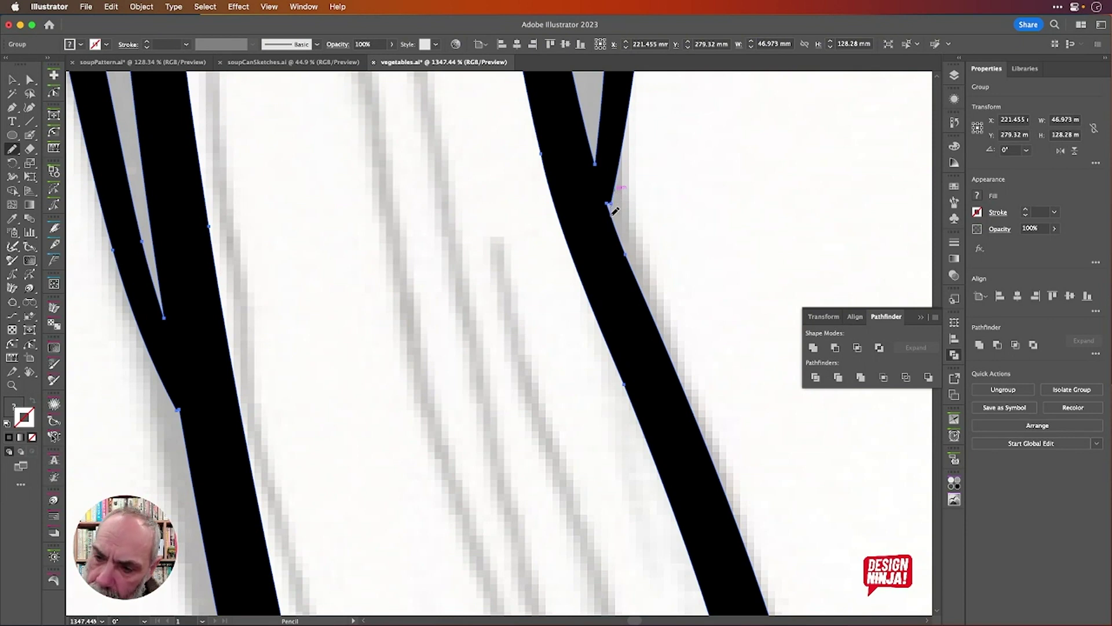
pyautogui.moveTo(613, 216); pyautogui.dragTo(620, 245)
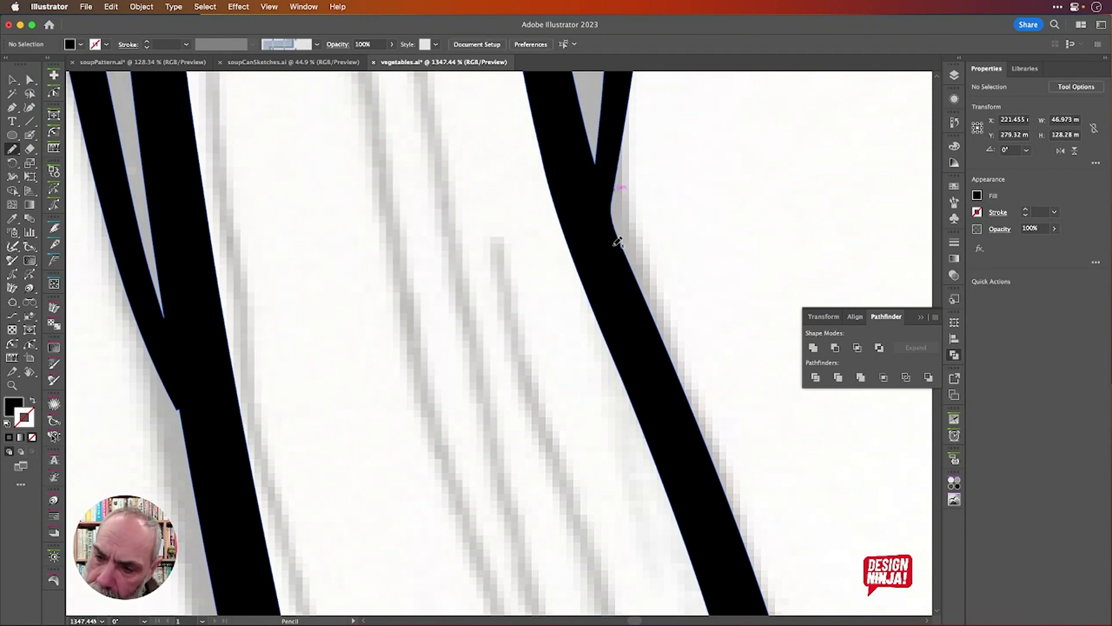
pyautogui.keyDown('super'); pyautogui.click(199, 416); pyautogui.keyUp('super')
pyautogui.moveTo(179, 406); pyautogui.dragTo(189, 425)
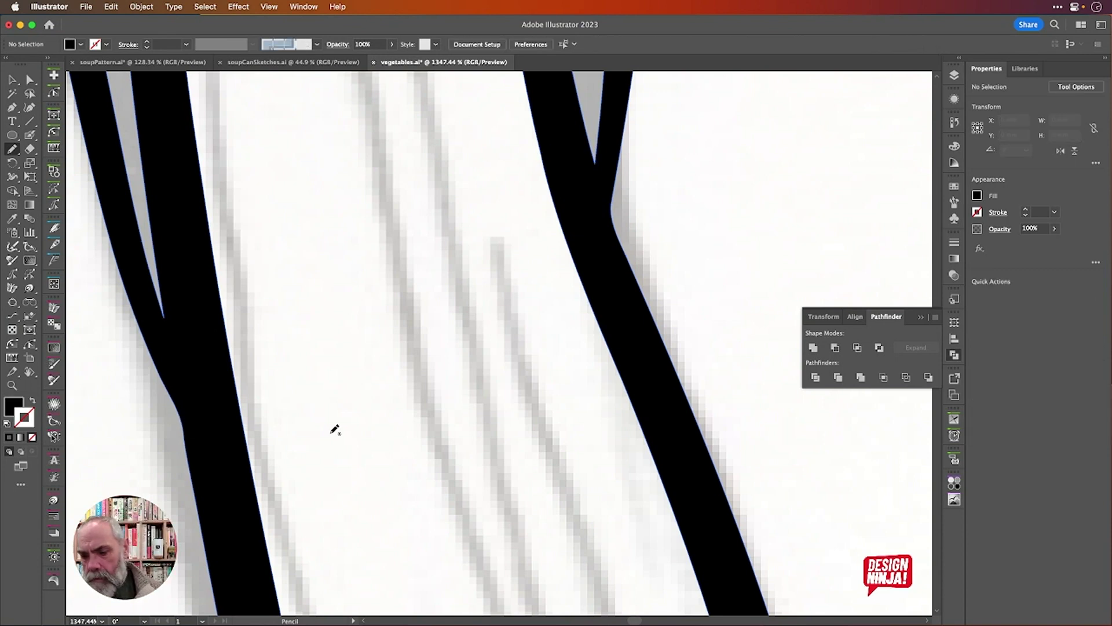
# Ink long grain lines along the middle of the stalk and short ones about 7 mm long at its rounded base with the Blob Brush.
pyautogui.scroll(-5, 335, 427)
pyautogui.scroll(-5, 335, 428)
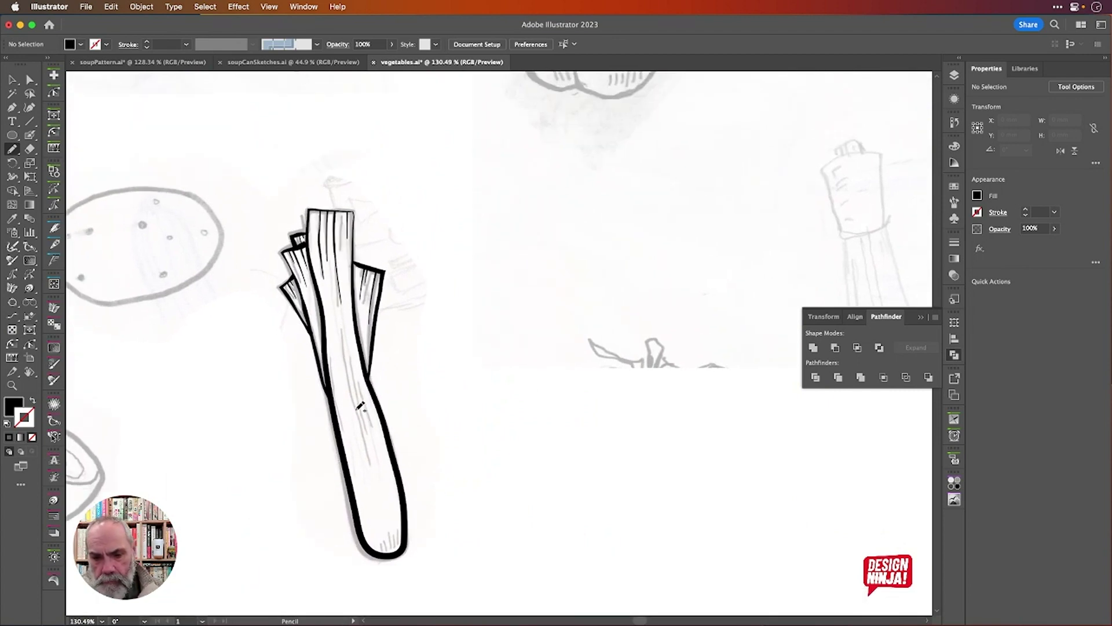
pyautogui.hotkey('shift', 'b')
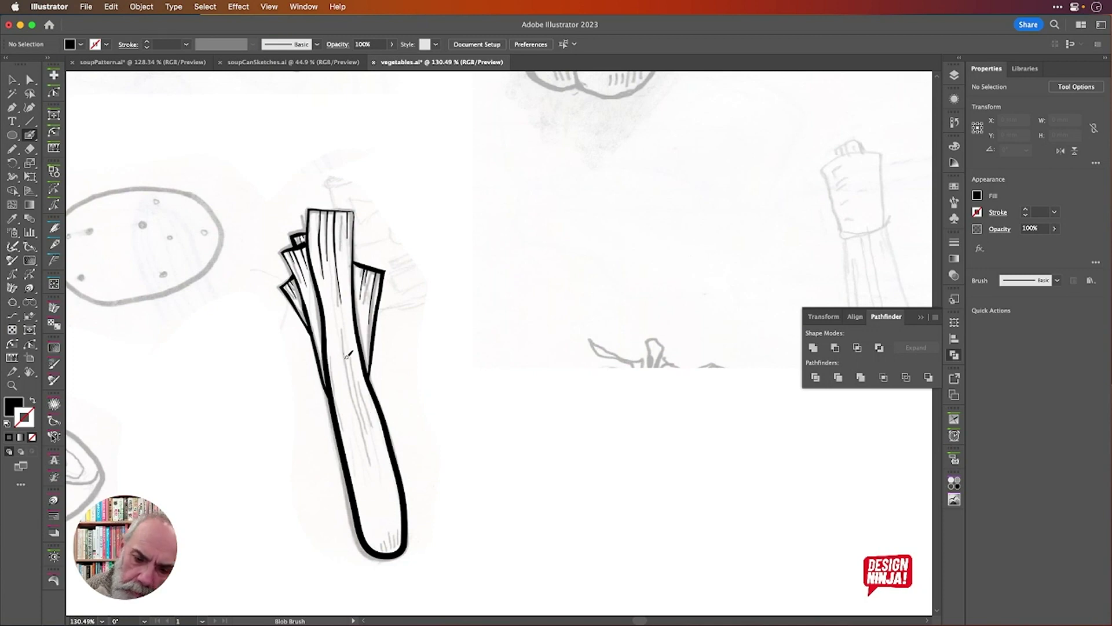
pyautogui.moveTo(346, 356); pyautogui.dragTo(371, 464)
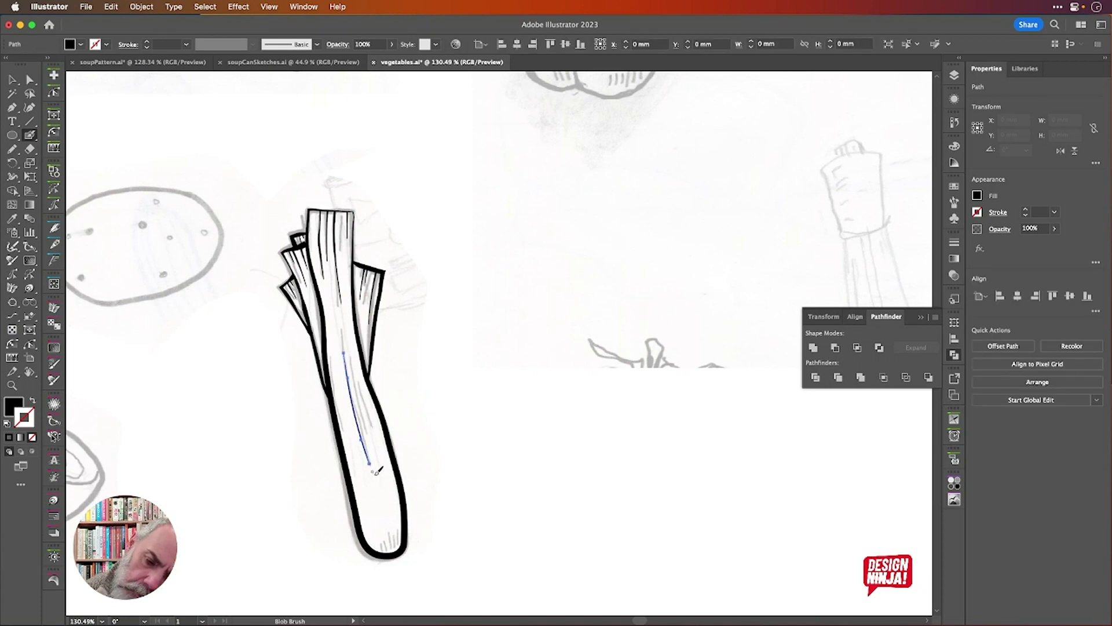
pyautogui.moveTo(366, 421); pyautogui.dragTo(352, 367)
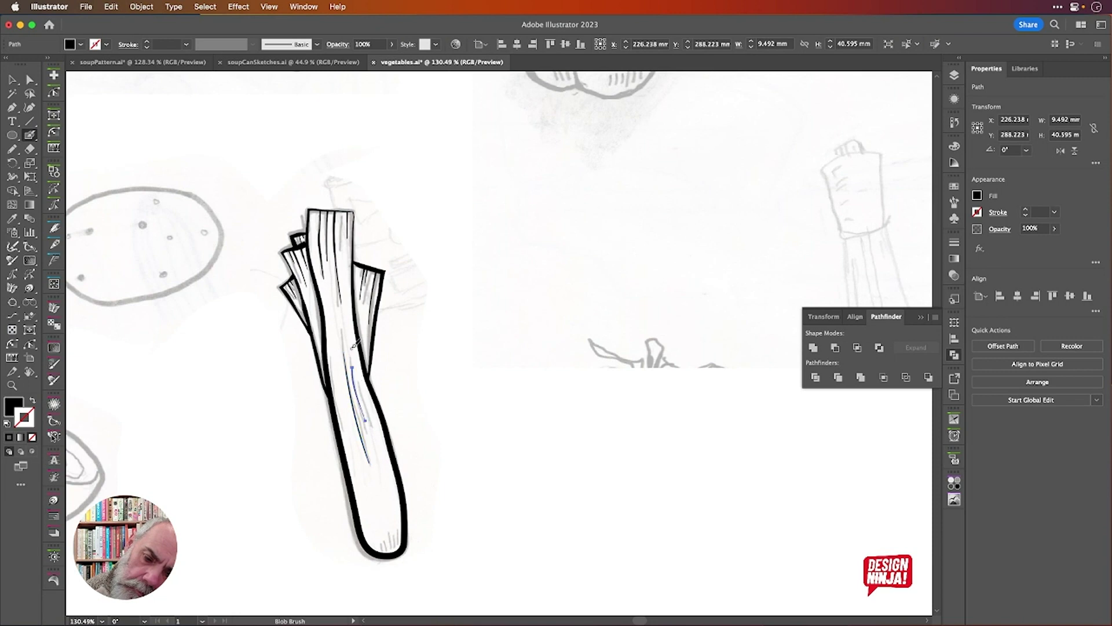
pyautogui.moveTo(383, 445); pyautogui.dragTo(370, 410)
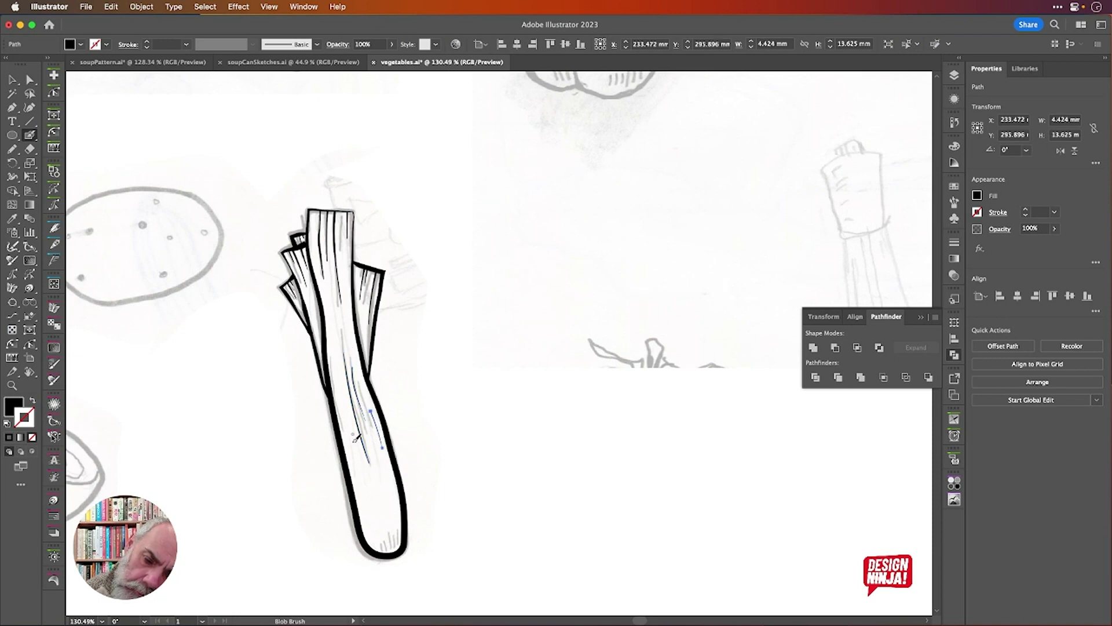
pyautogui.moveTo(357, 448); pyautogui.dragTo(342, 410)
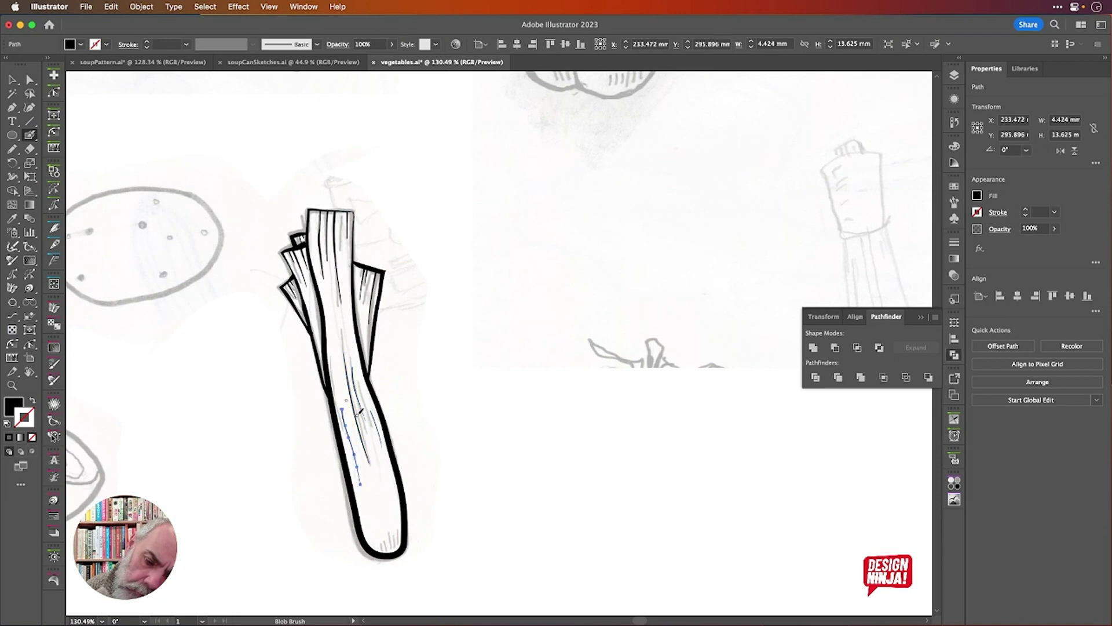
pyautogui.moveTo(395, 548)
pyautogui.mouseDown()
pyautogui.moveTo(395, 530)
pyautogui.moveTo(373, 527)
pyautogui.mouseUp()
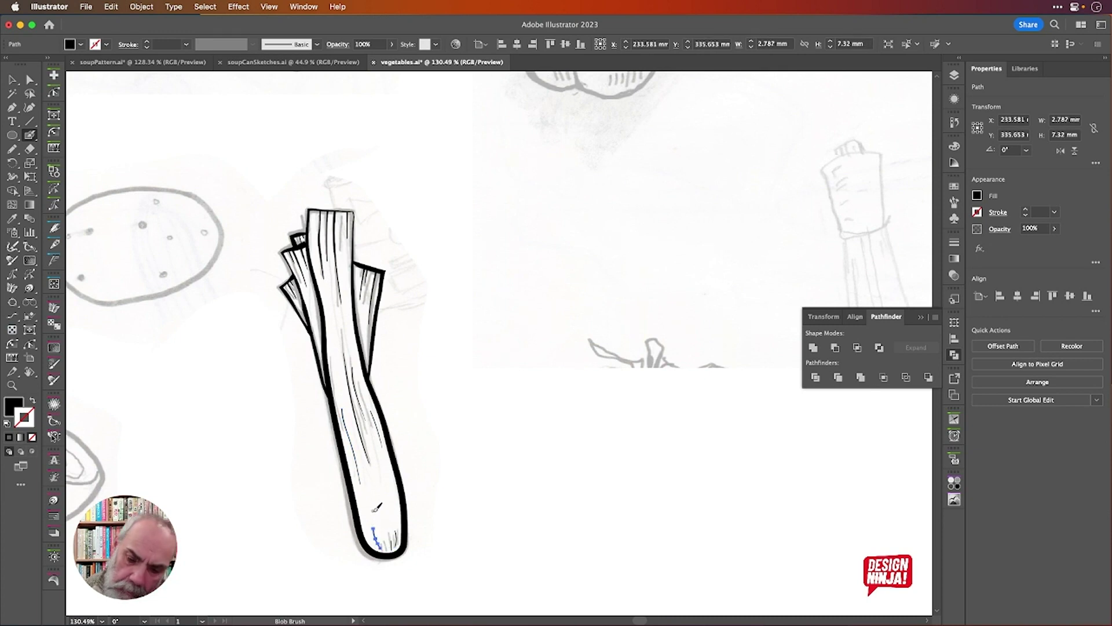
pyautogui.press('v')
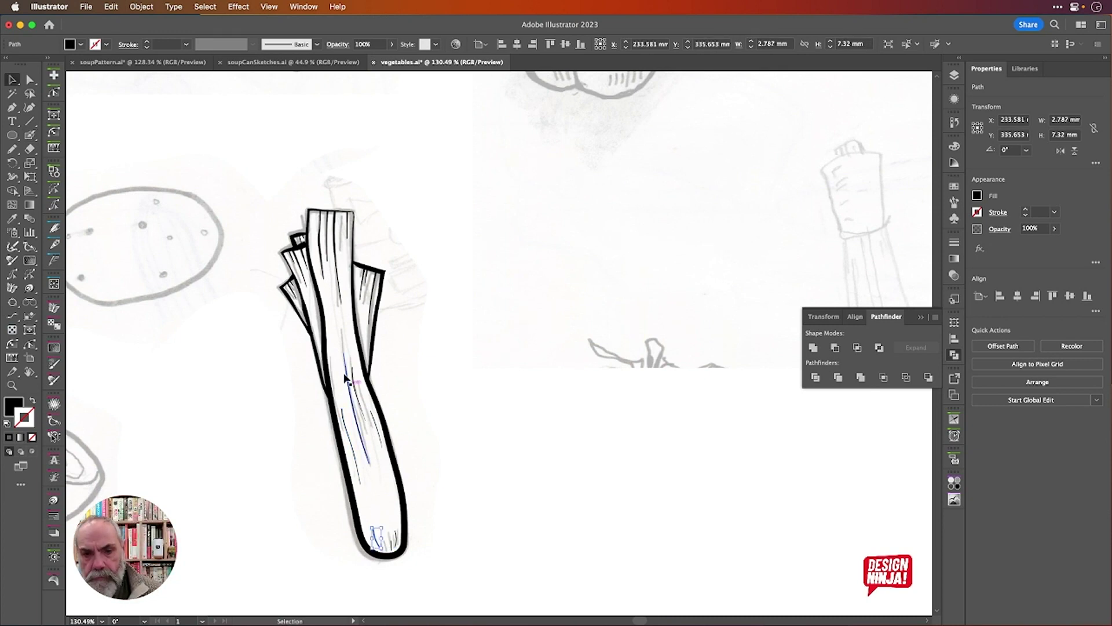
pyautogui.click(285, 197)
pyautogui.moveTo(274, 176)
pyautogui.mouseDown()
pyautogui.moveTo(531, 608)
pyautogui.moveTo(467, 578)
pyautogui.mouseUp()
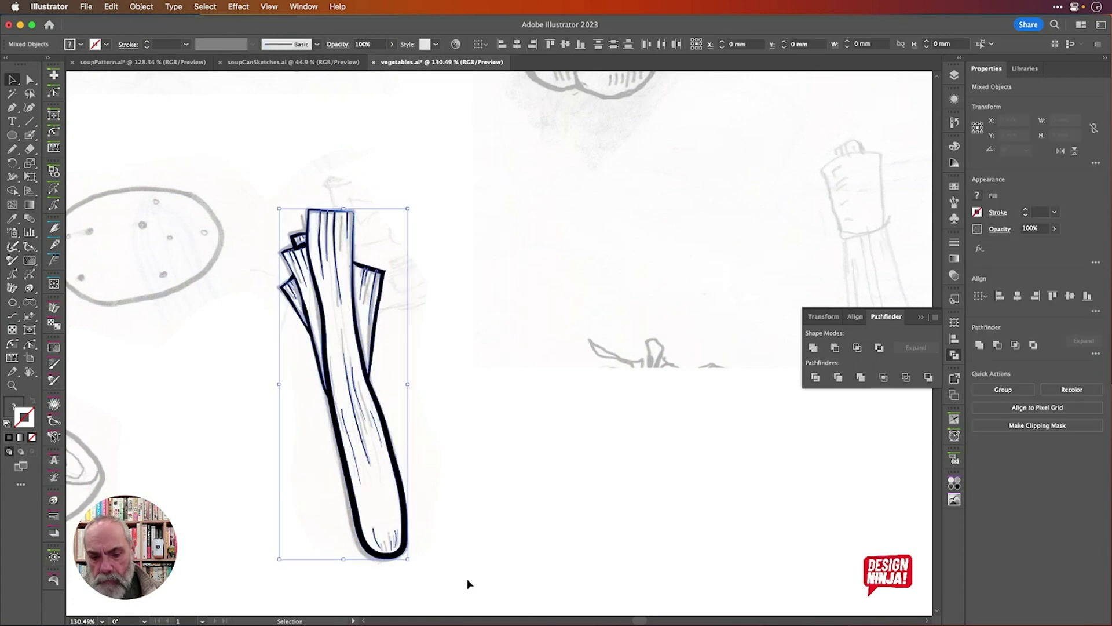
pyautogui.hotkey('shift', 'm')
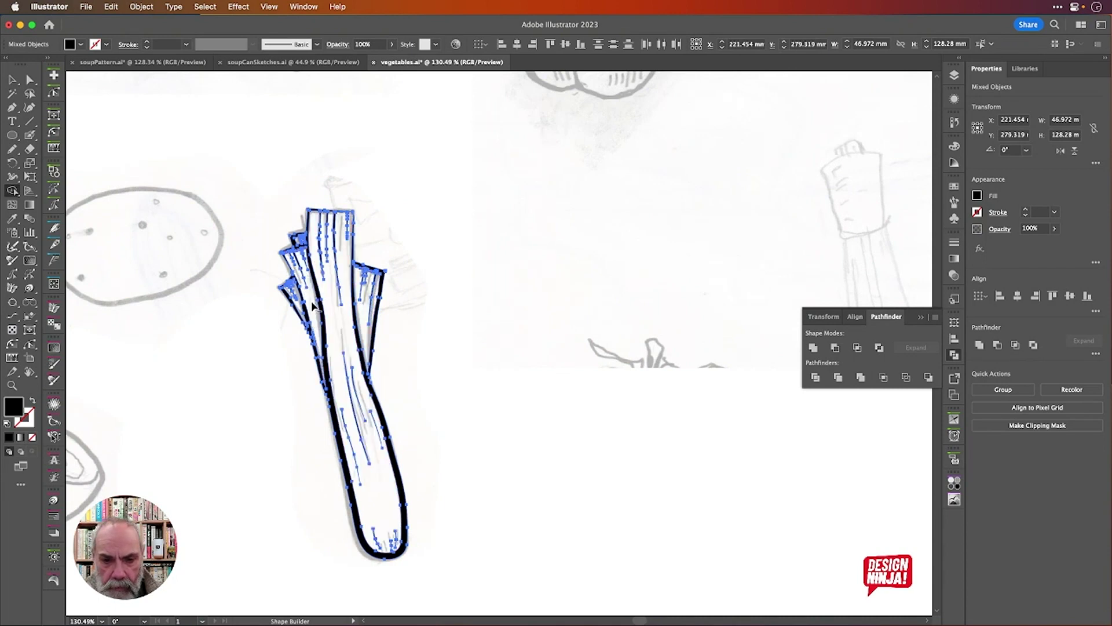
pyautogui.scroll(1, 303, 304)
pyautogui.scroll(5, 302, 304)
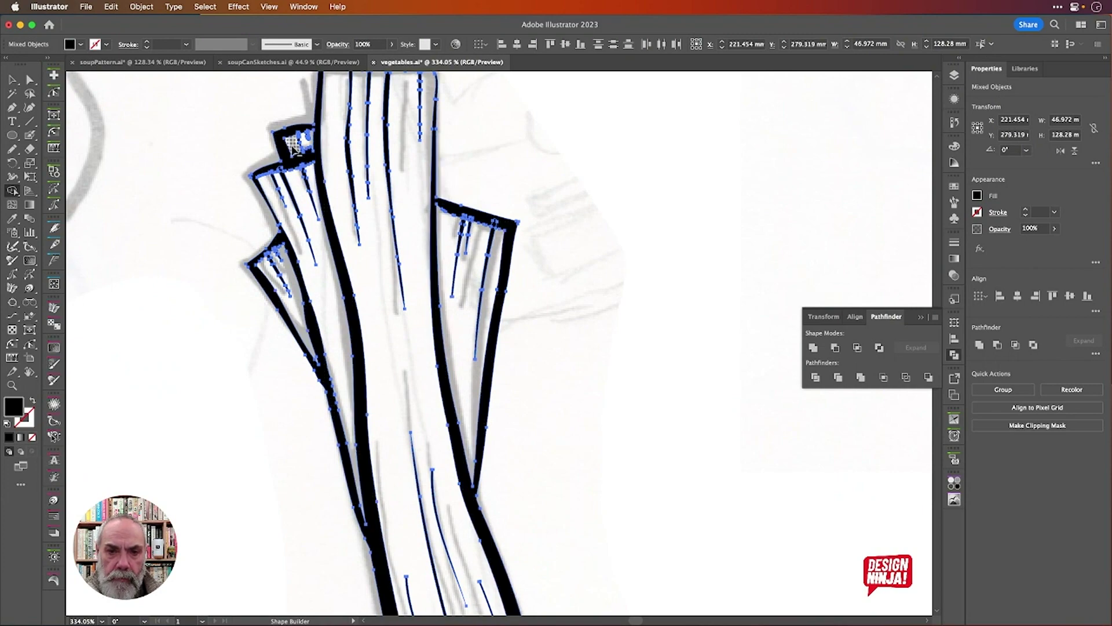
pyautogui.scroll(6, 309, 127)
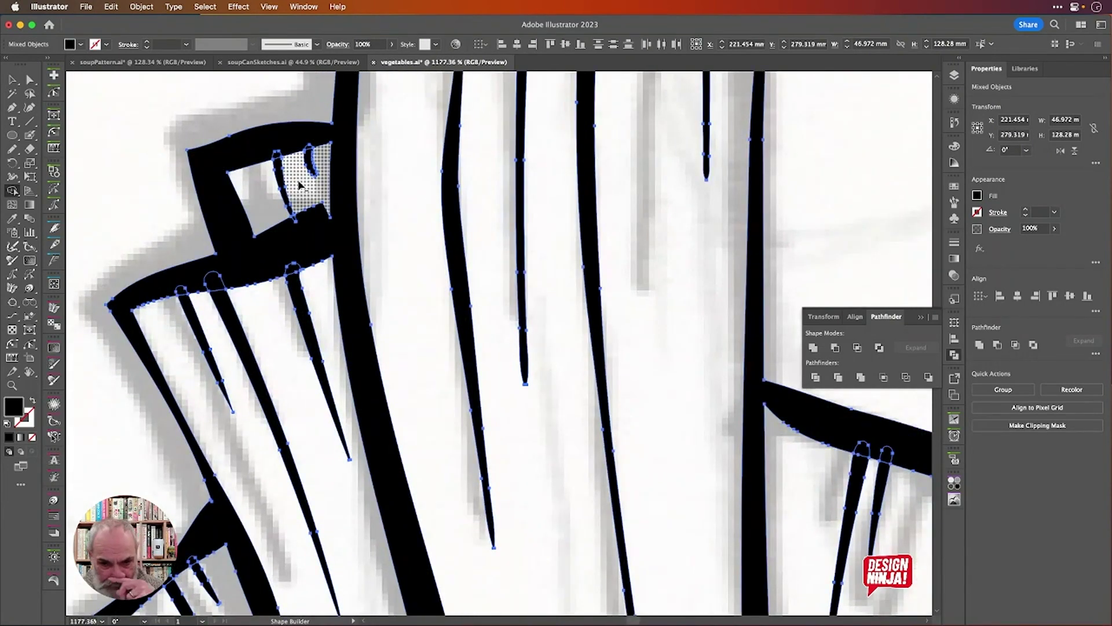
pyautogui.scroll(-5, 300, 186)
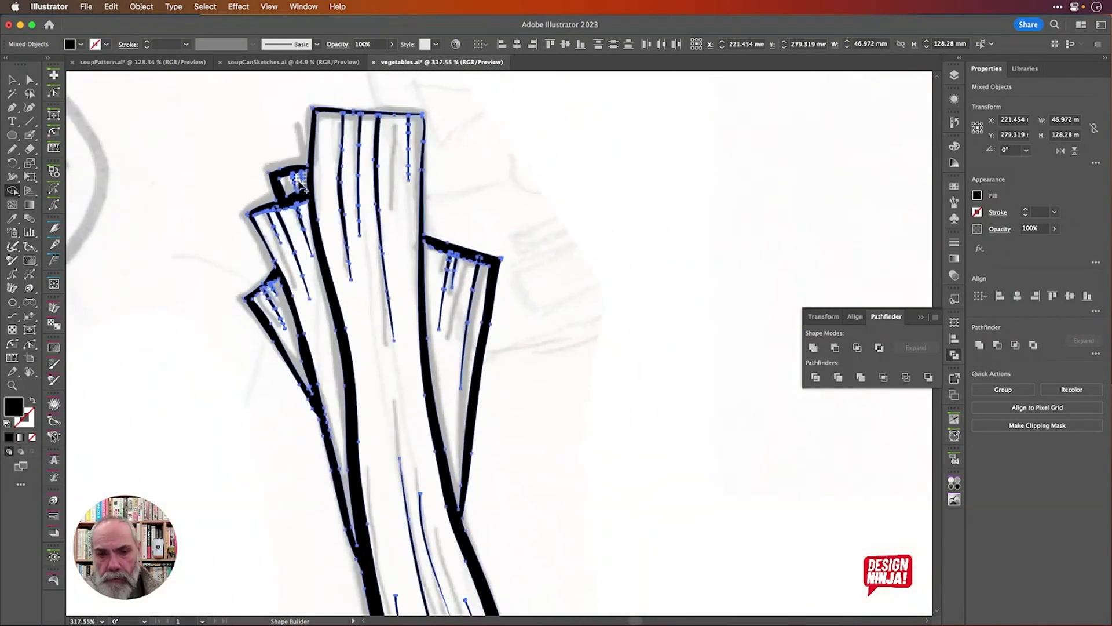
pyautogui.click(12, 80)
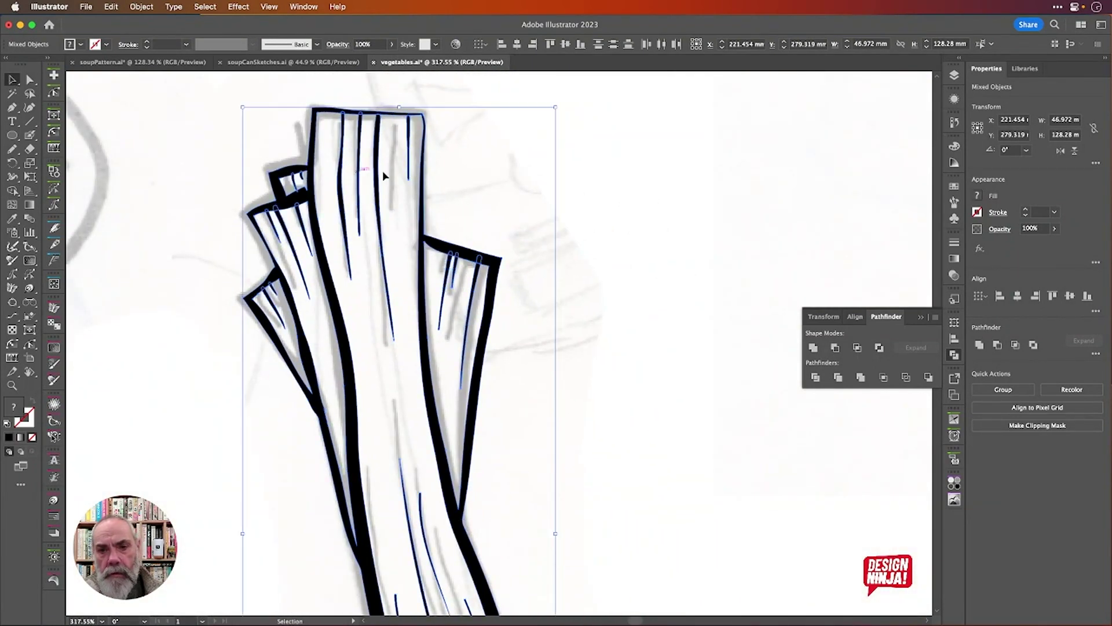
pyautogui.click(633, 167)
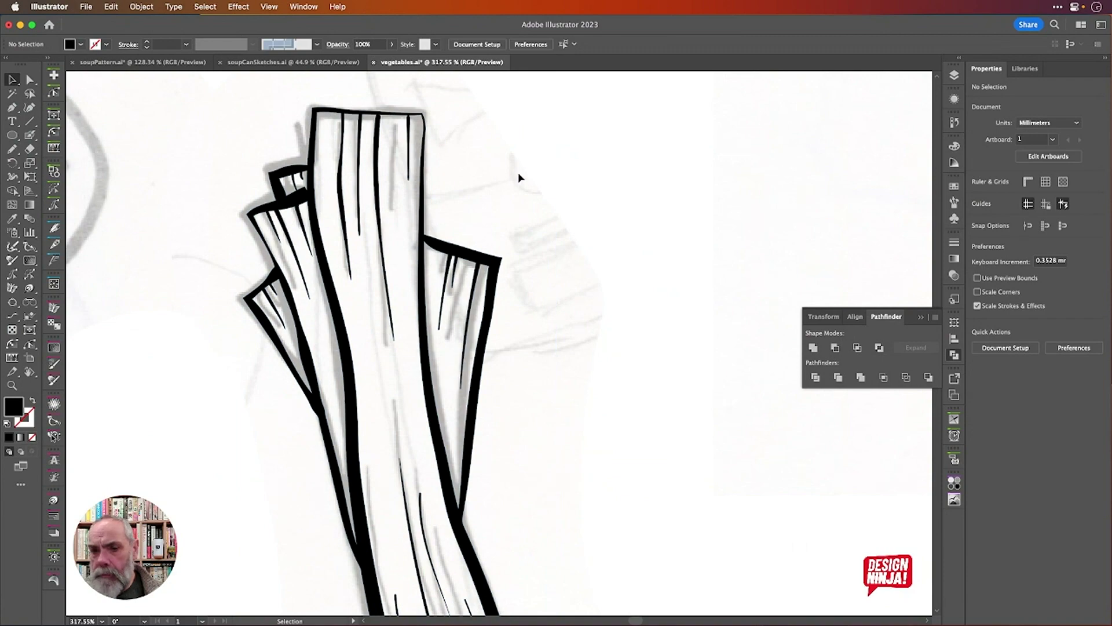
pyautogui.moveTo(418, 190); pyautogui.dragTo(505, 191)
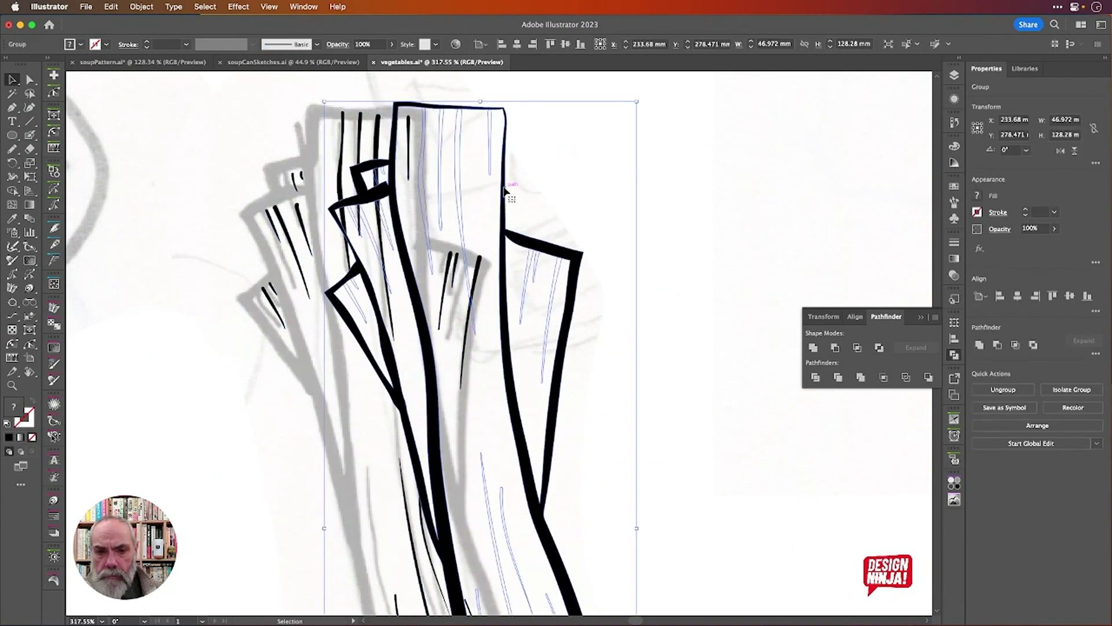
pyautogui.press('super+z')
# Ungroup the leek artwork and combine its outlines and grain lines with the Pathfinder Merge operation.
pyautogui.press('super+0')
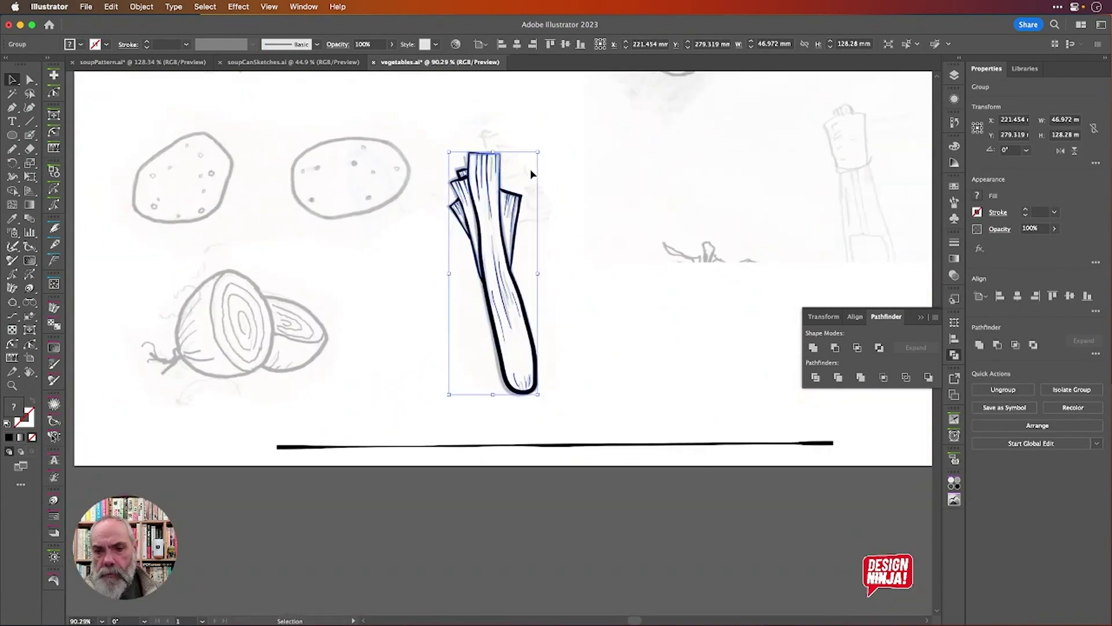
pyautogui.press('shift+super+g')
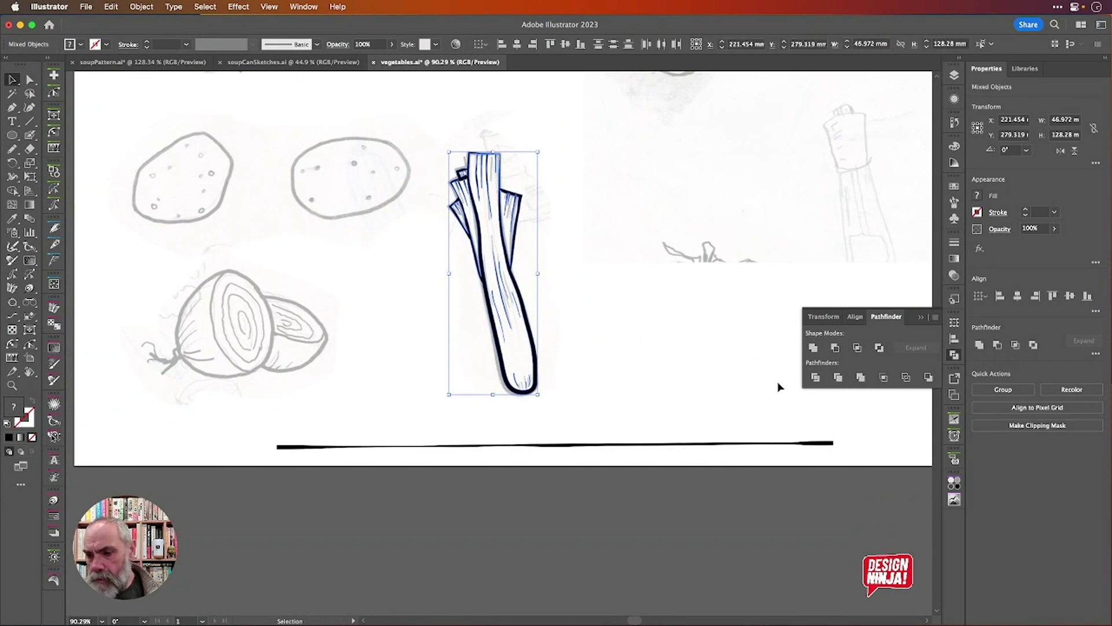
pyautogui.click(856, 378)
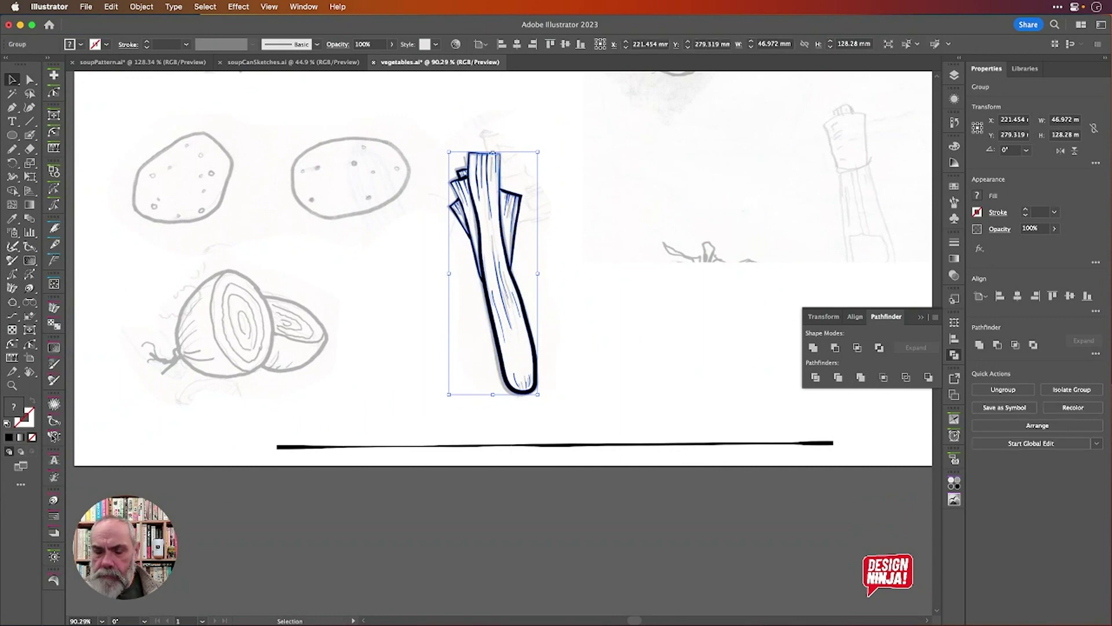
# Test the merged leek artwork by filling it with cyan, restore the black fill and deselect it.
pyautogui.scroll(6, 476, 145)
pyautogui.hotkey('shift', 'm')
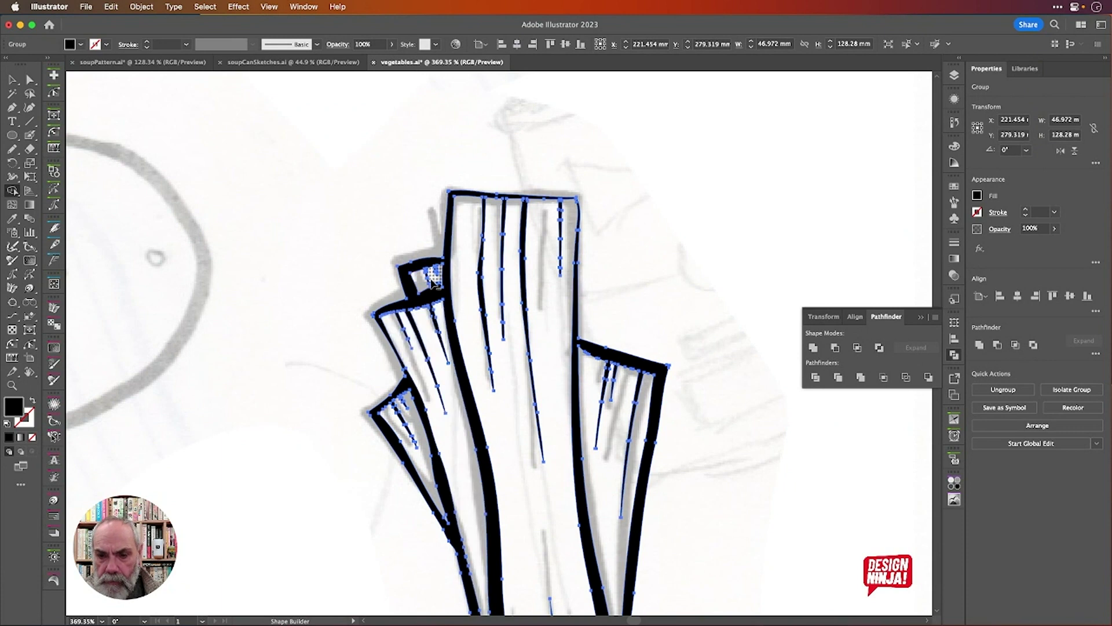
pyautogui.scroll(-10, 432, 284)
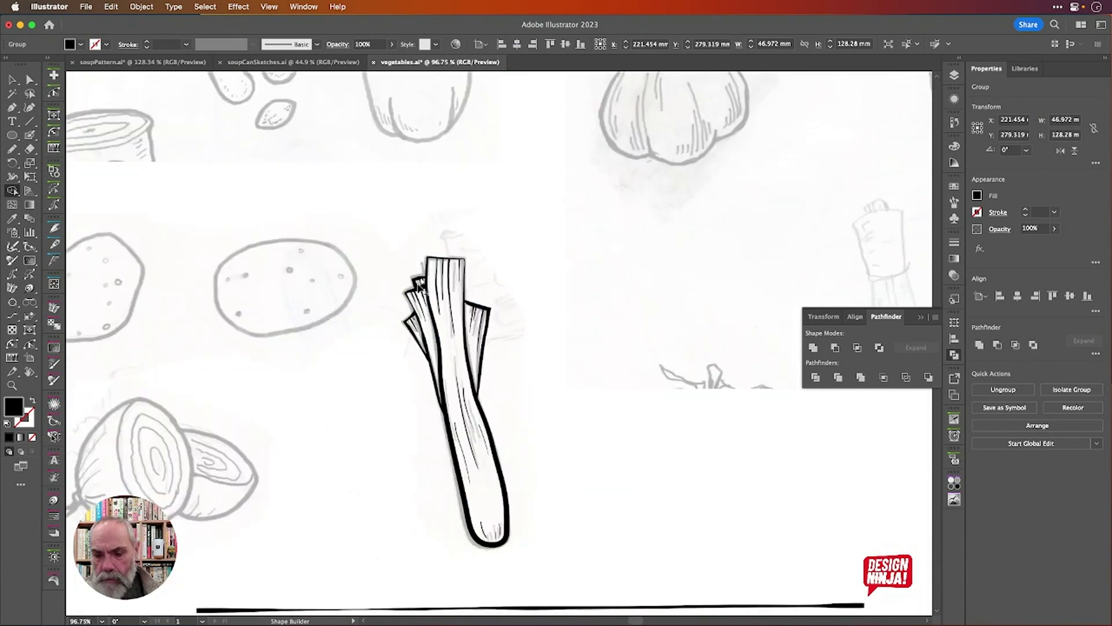
pyautogui.press('v')
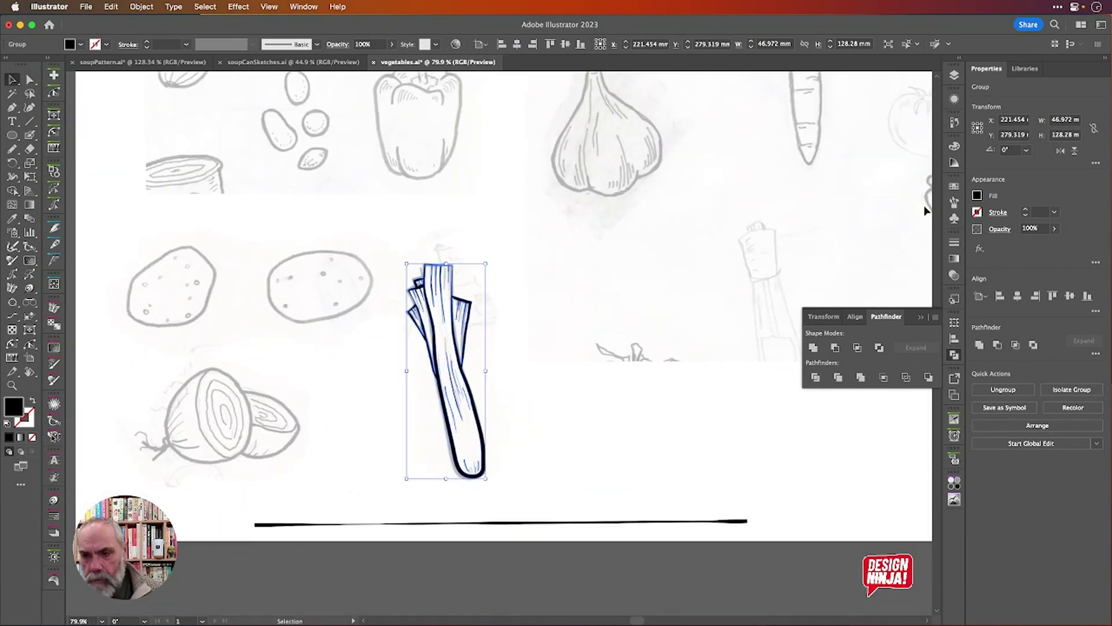
pyautogui.click(977, 196)
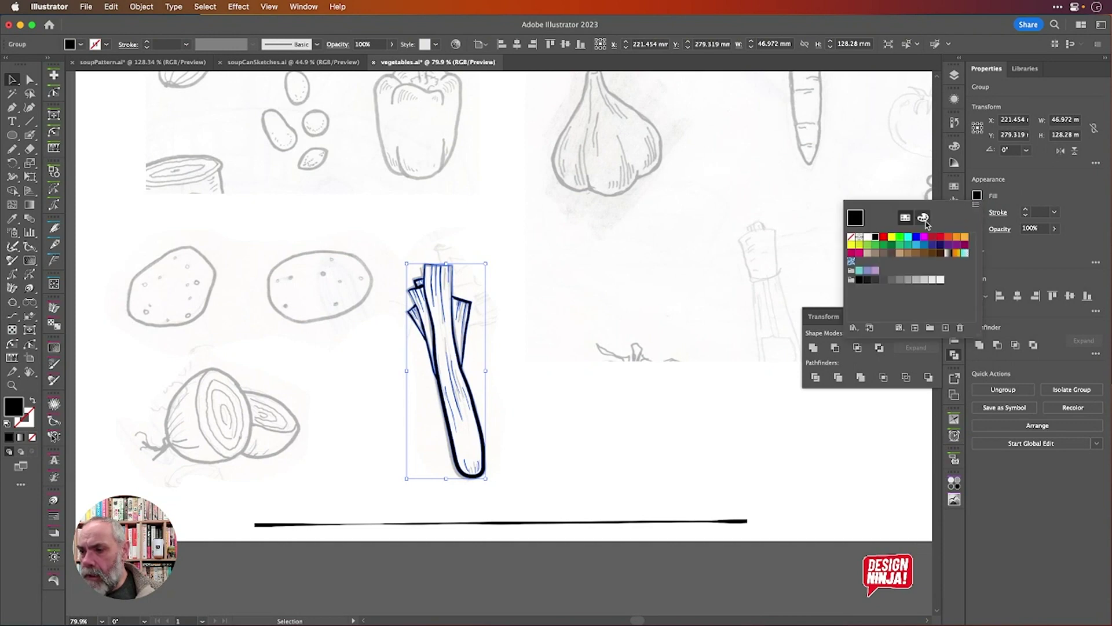
pyautogui.click(907, 241)
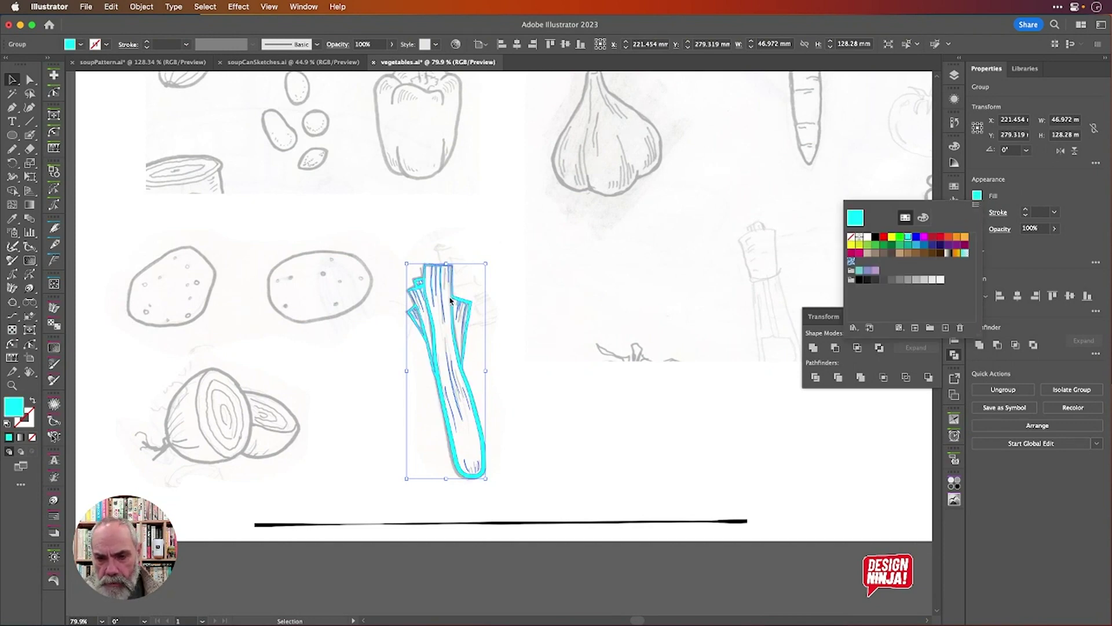
pyautogui.click(876, 237)
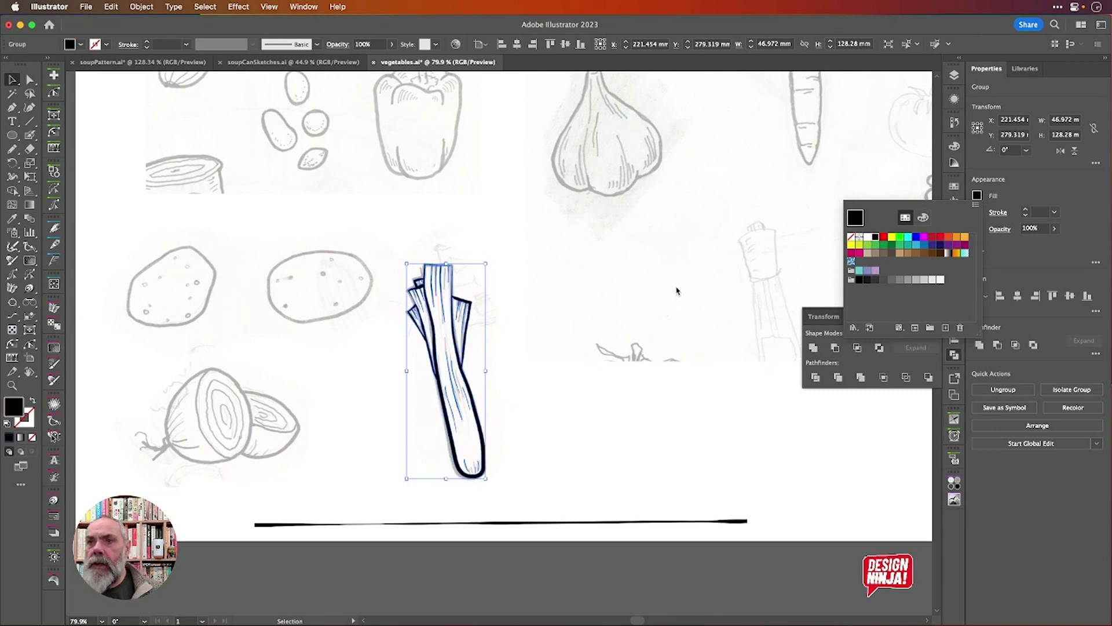
pyautogui.click(539, 263)
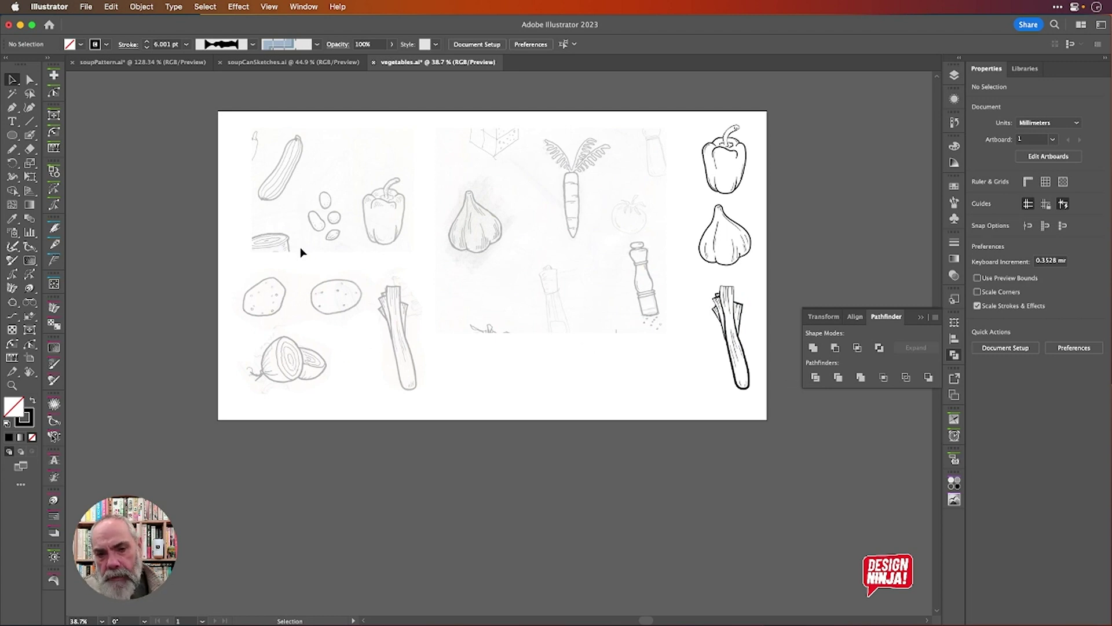
# Switch to soupPattern.ai and copy the column of four small seed-like shapes above the carrot.
pyautogui.click(119, 65)
pyautogui.hscroll(-15, 155, 186)
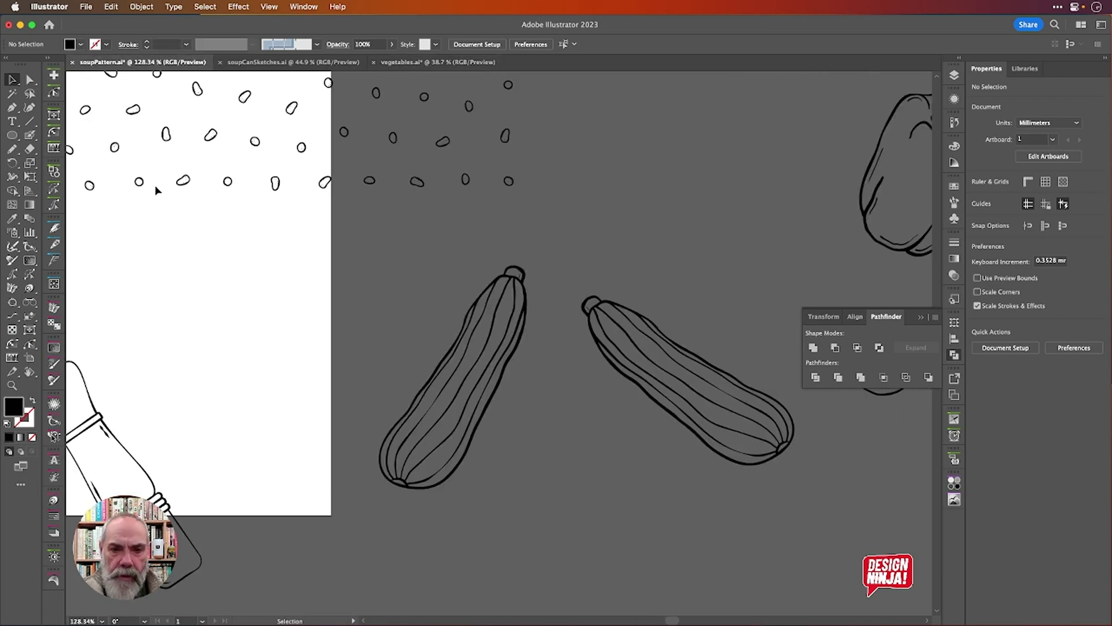
pyautogui.hscroll(-15, 156, 188)
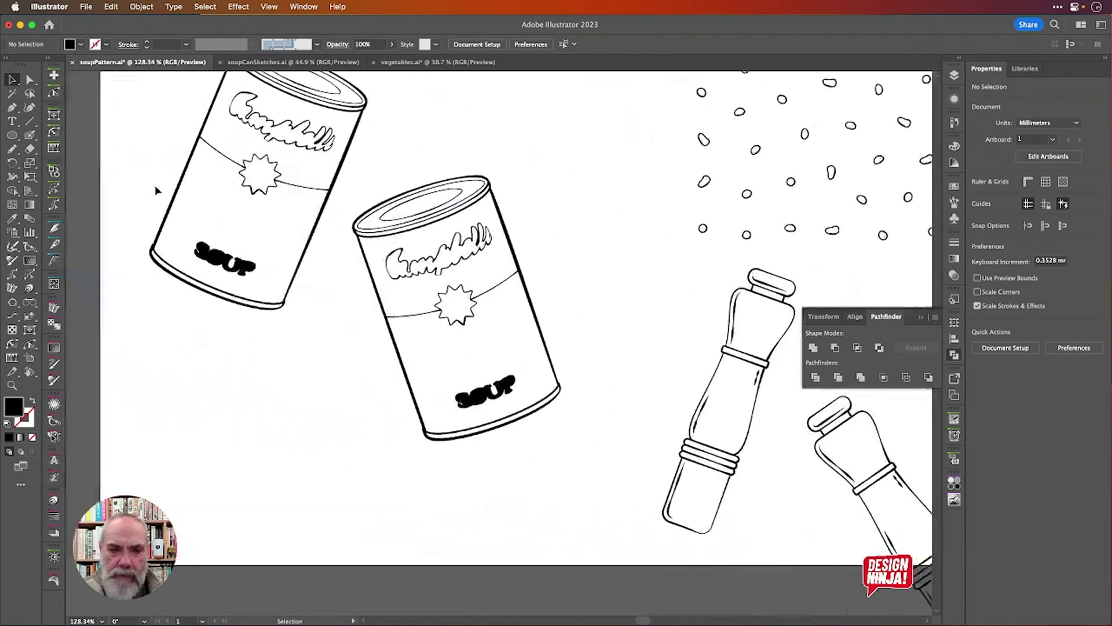
pyautogui.scroll(-3, 156, 191)
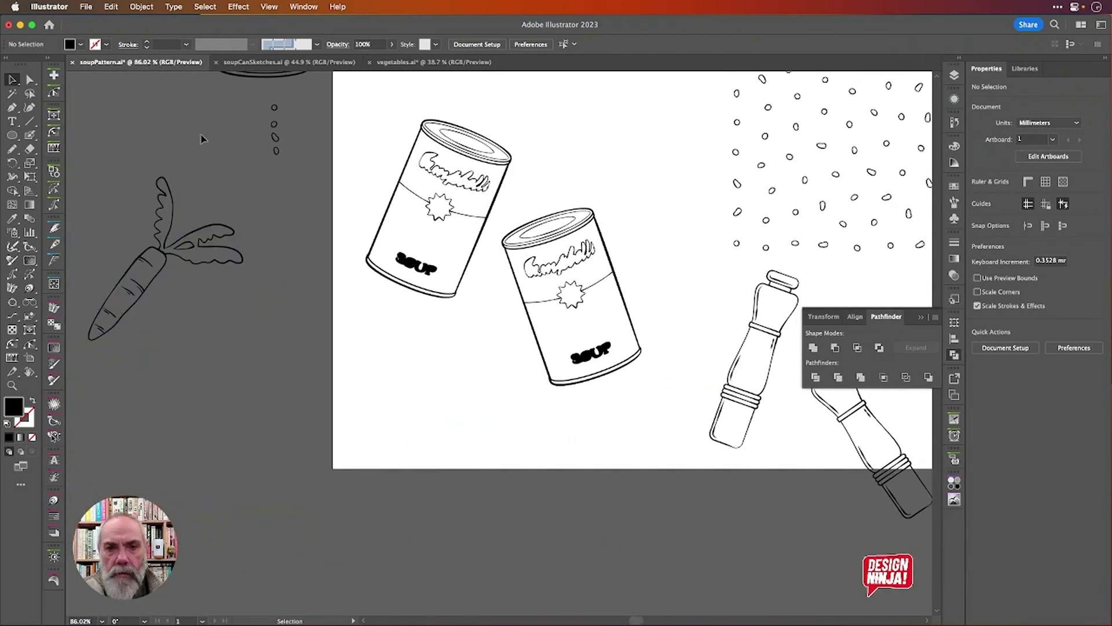
pyautogui.moveTo(304, 177); pyautogui.dragTo(305, 174)
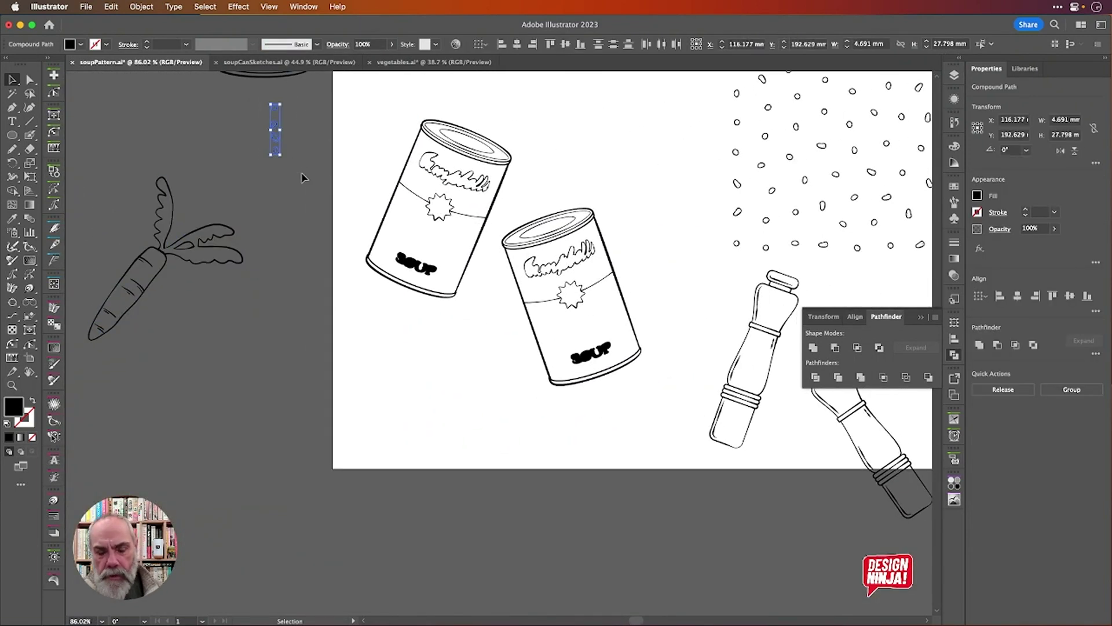
# Paste the four small shapes into vegetables.ai and place them beside the base of the inked leek.
pyautogui.click(414, 63)
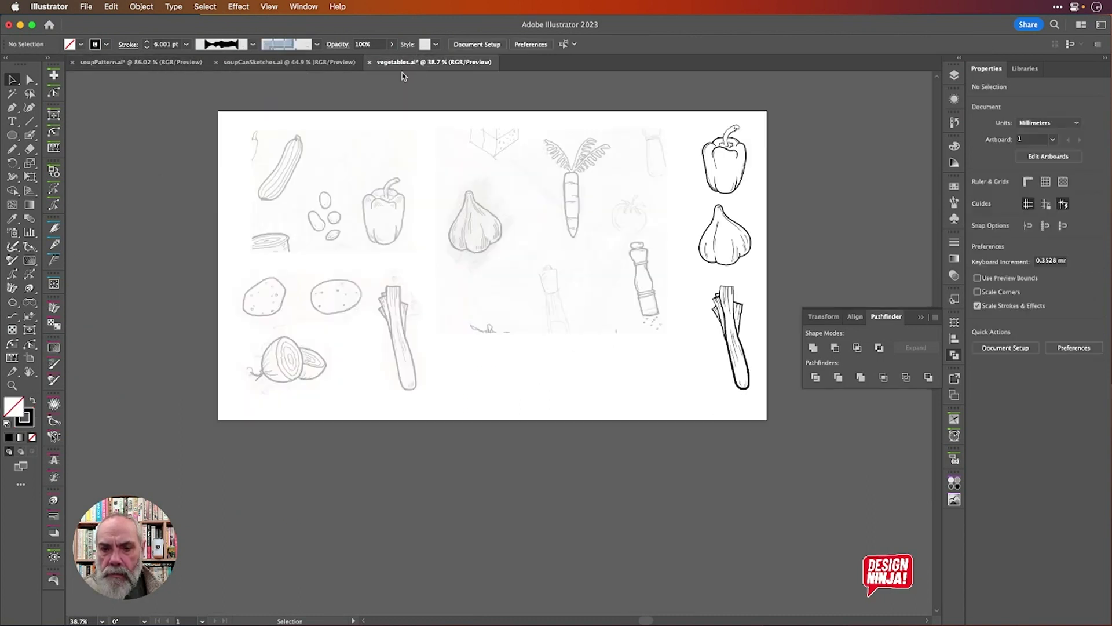
pyautogui.press('super+v')
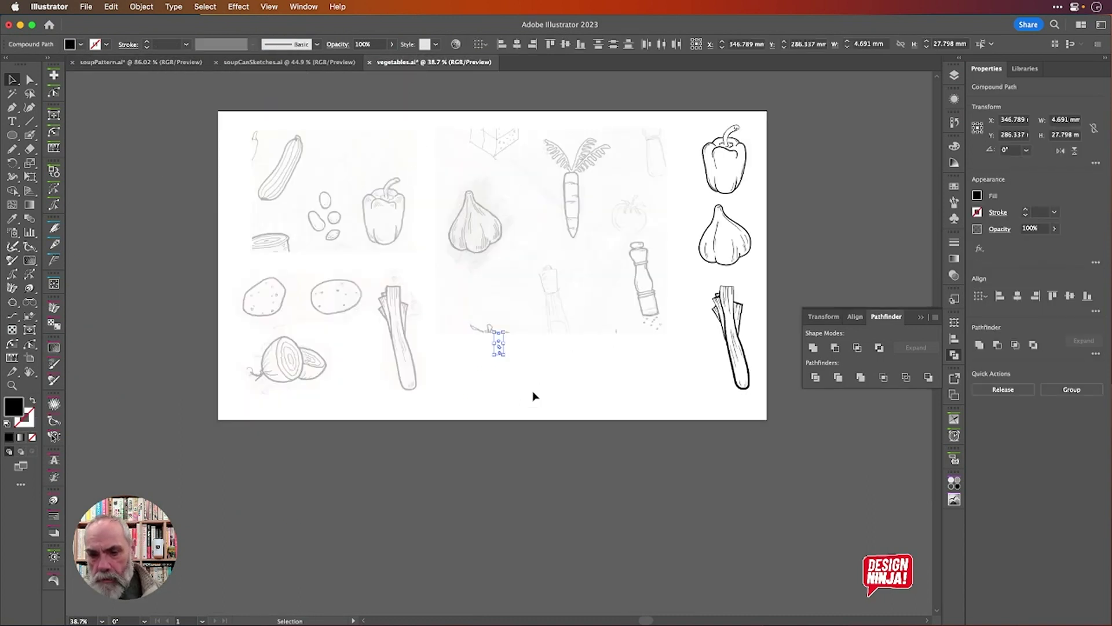
pyautogui.moveTo(498, 350); pyautogui.dragTo(710, 387)
pyautogui.click(773, 308)
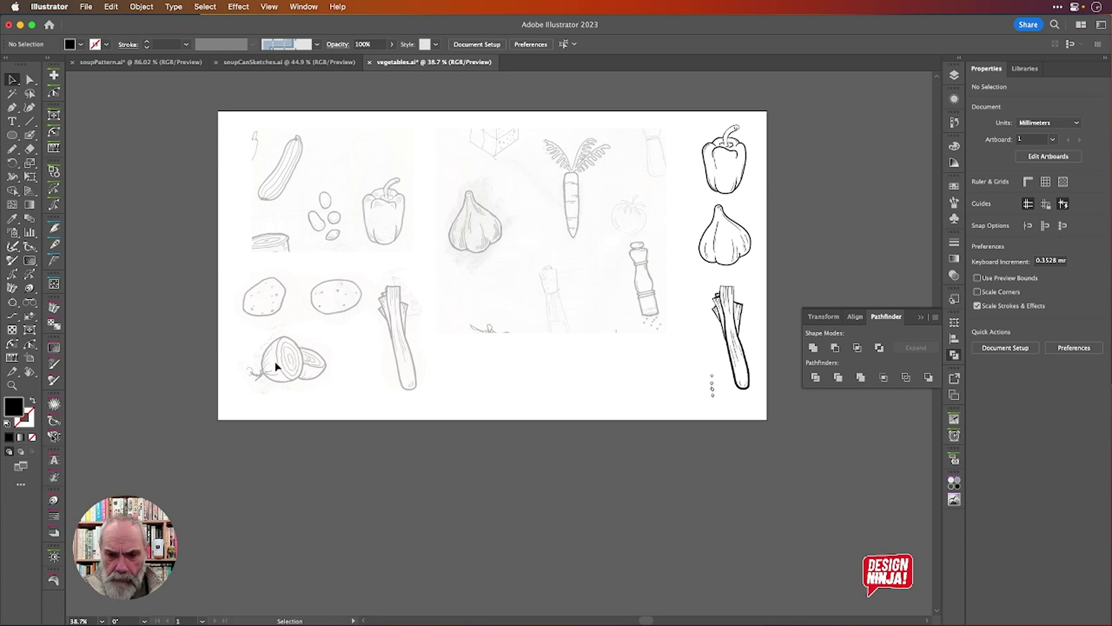
# Ink the root strands of the halved onion with the Blob Brush, about 20 mm wide and 18 mm high, following the sketch.
pyautogui.scroll(10, 283, 367)
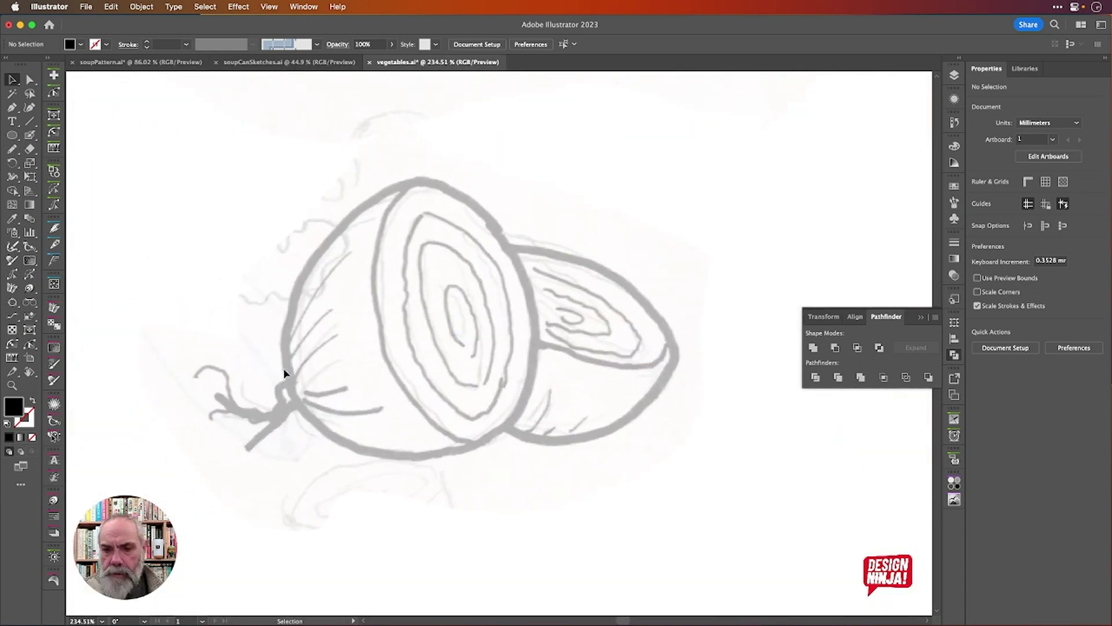
pyautogui.scroll(3, 284, 368)
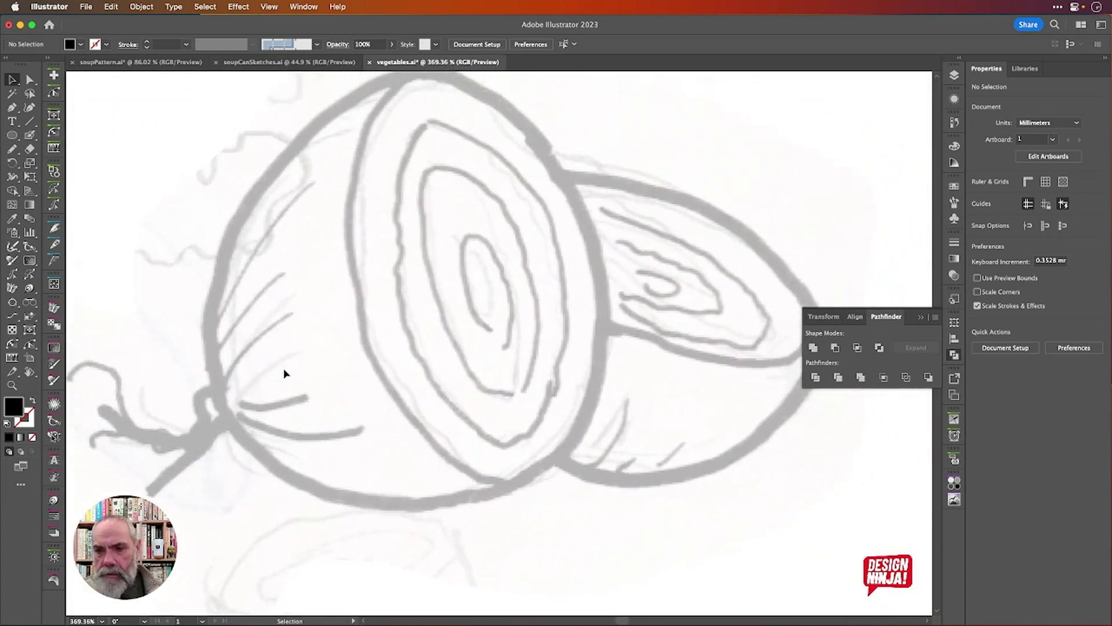
pyautogui.scroll(-2, 283, 367)
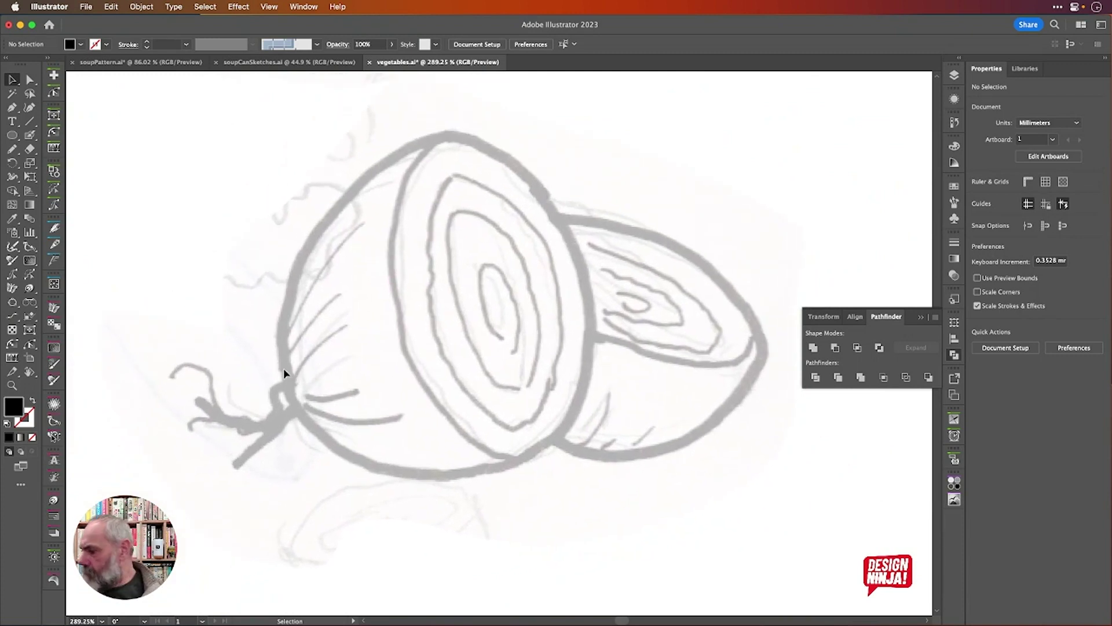
pyautogui.hotkey('shift', 'b')
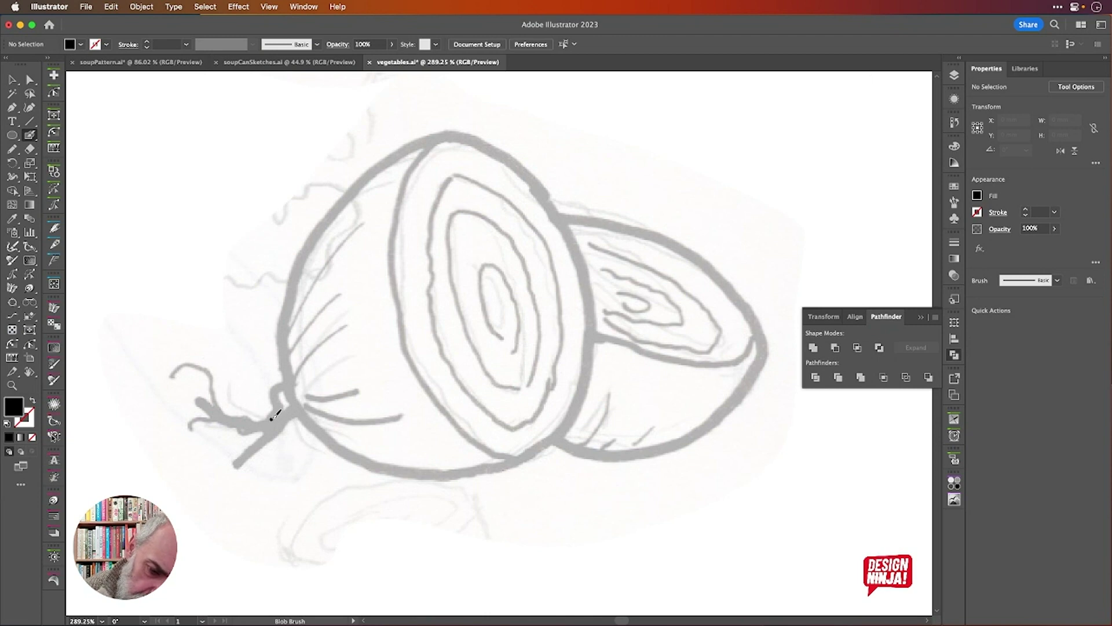
pyautogui.moveTo(273, 415); pyautogui.dragTo(287, 373)
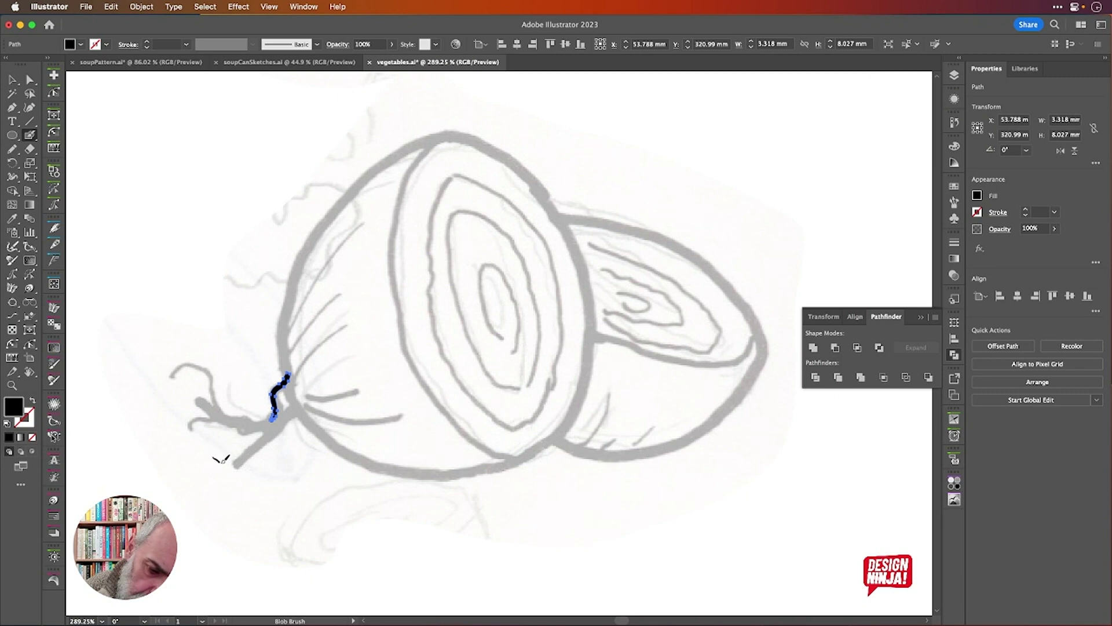
pyautogui.moveTo(245, 457); pyautogui.dragTo(301, 410)
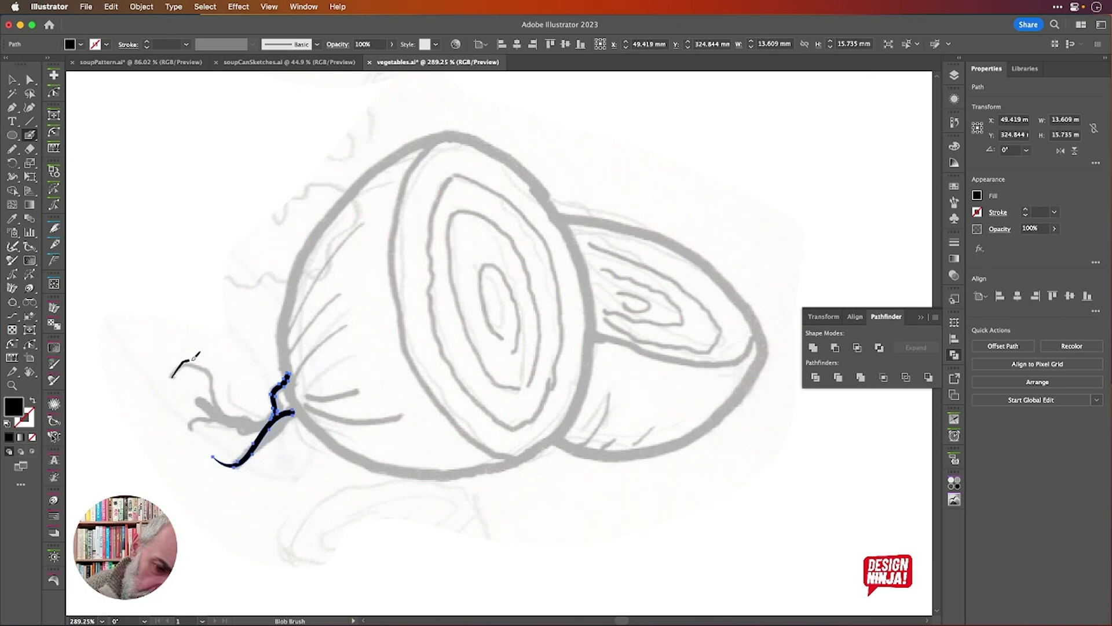
pyautogui.moveTo(195, 355)
pyautogui.mouseDown()
pyautogui.moveTo(231, 415)
pyautogui.moveTo(279, 409)
pyautogui.mouseUp()
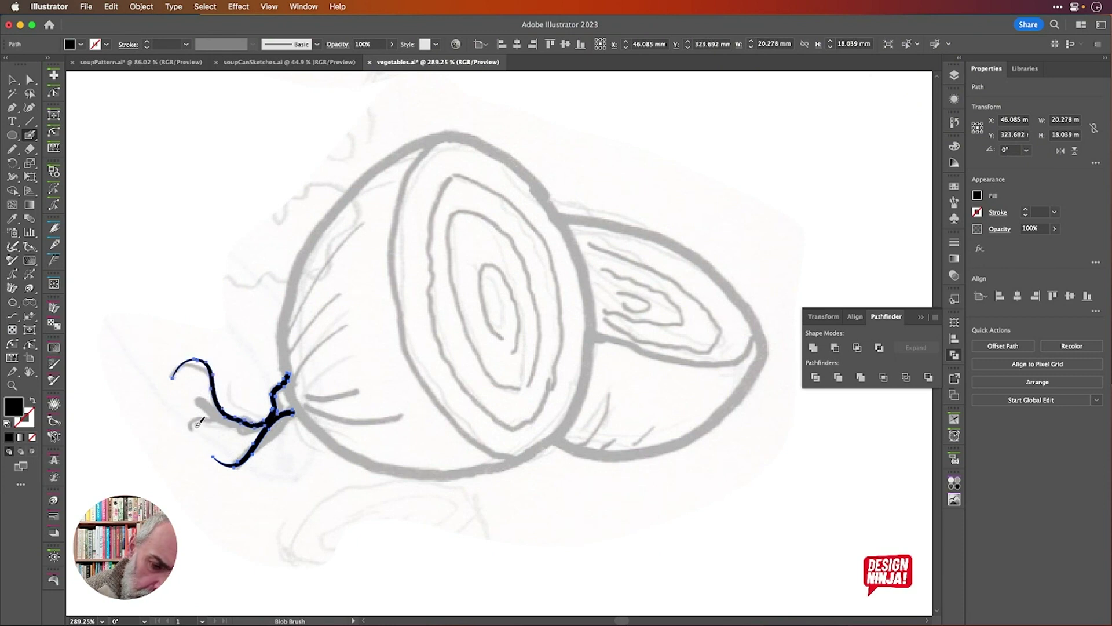
pyautogui.moveTo(212, 416)
pyautogui.mouseDown()
pyautogui.moveTo(252, 429)
pyautogui.moveTo(274, 409)
pyautogui.mouseUp()
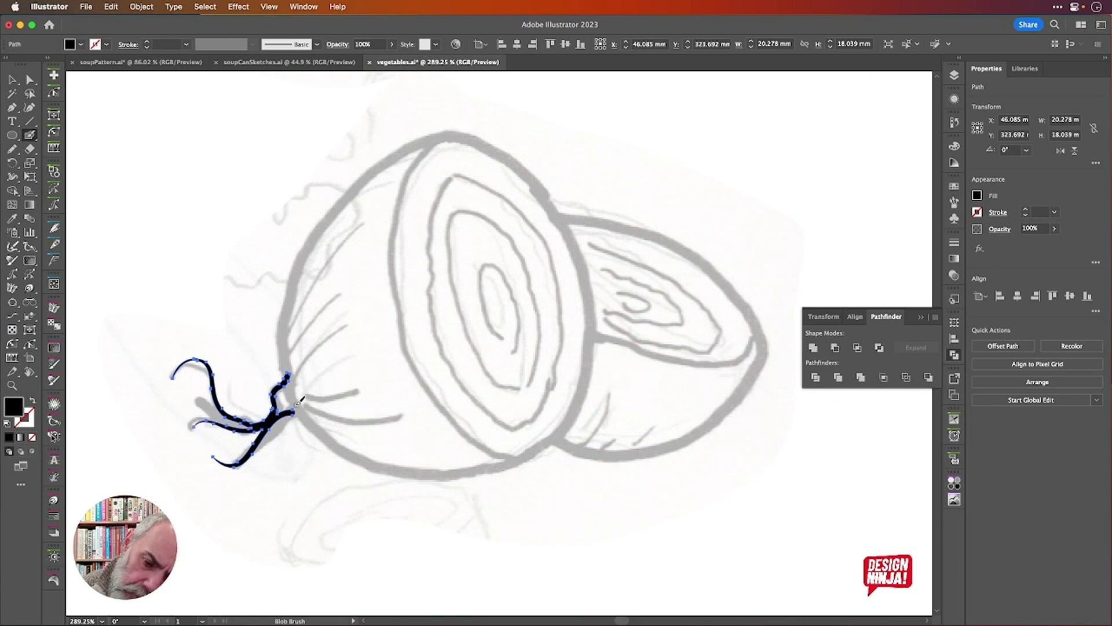
# Ink the closed outer contour of the front onion half, joining it to the root strands.
pyautogui.moveTo(297, 395)
pyautogui.mouseDown()
pyautogui.moveTo(287, 321)
pyautogui.moveTo(297, 283)
pyautogui.moveTo(323, 231)
pyautogui.moveTo(414, 146)
pyautogui.moveTo(447, 136)
pyautogui.moveTo(483, 149)
pyautogui.moveTo(525, 170)
pyautogui.moveTo(565, 211)
pyautogui.moveTo(585, 262)
pyautogui.moveTo(592, 336)
pyautogui.moveTo(583, 393)
pyautogui.moveTo(553, 441)
pyautogui.moveTo(497, 464)
pyautogui.moveTo(423, 468)
pyautogui.moveTo(371, 459)
pyautogui.moveTo(315, 422)
pyautogui.mouseUp()
pyautogui.moveTo(301, 410); pyautogui.dragTo(288, 382)
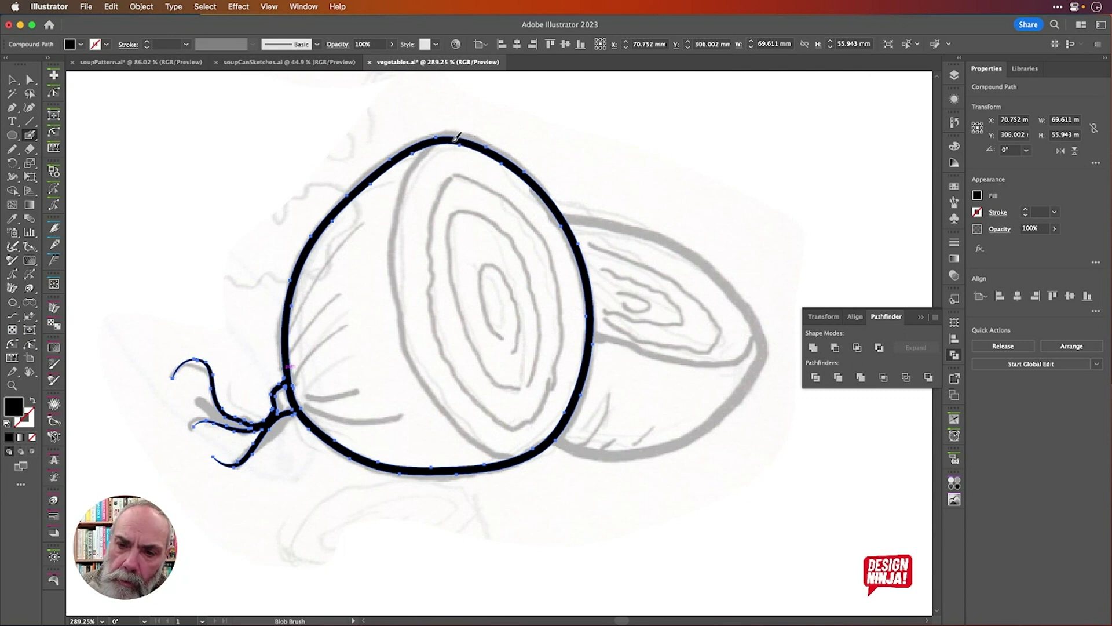
# Ink the inner edge of the front onion half's cut face and the thin skin lines fanning out from the root.
pyautogui.moveTo(456, 138)
pyautogui.mouseDown()
pyautogui.moveTo(400, 202)
pyautogui.moveTo(389, 252)
pyautogui.moveTo(407, 343)
pyautogui.moveTo(440, 404)
pyautogui.moveTo(479, 441)
pyautogui.moveTo(517, 457)
pyautogui.moveTo(544, 445)
pyautogui.mouseUp()
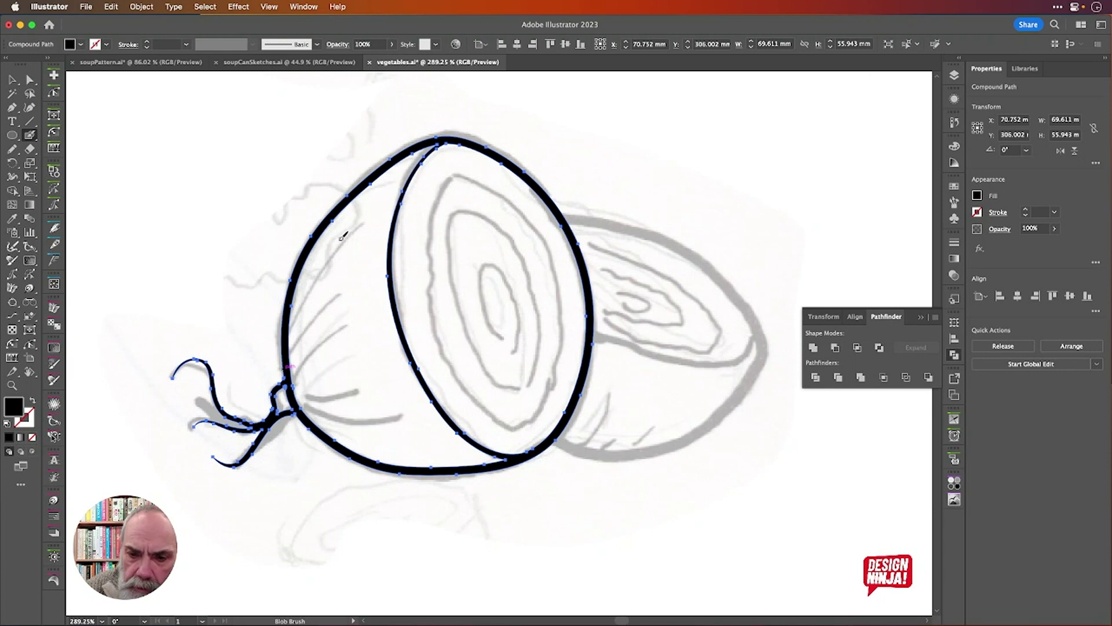
pyautogui.moveTo(346, 227); pyautogui.dragTo(286, 330)
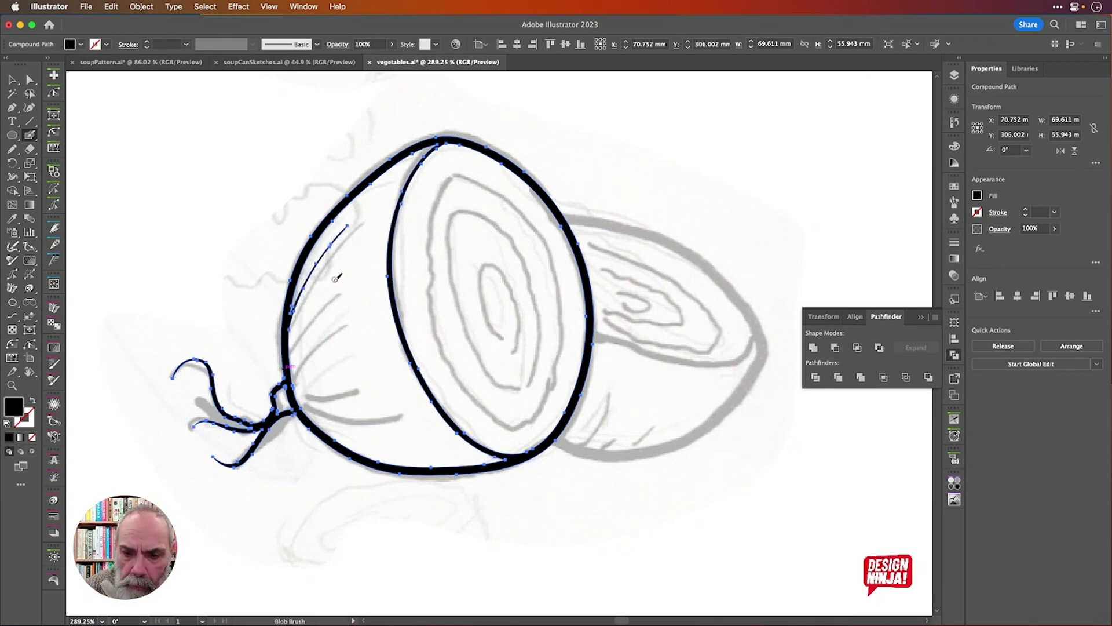
pyautogui.moveTo(335, 280)
pyautogui.mouseDown()
pyautogui.moveTo(287, 347)
pyautogui.moveTo(328, 327)
pyautogui.moveTo(288, 374)
pyautogui.mouseUp()
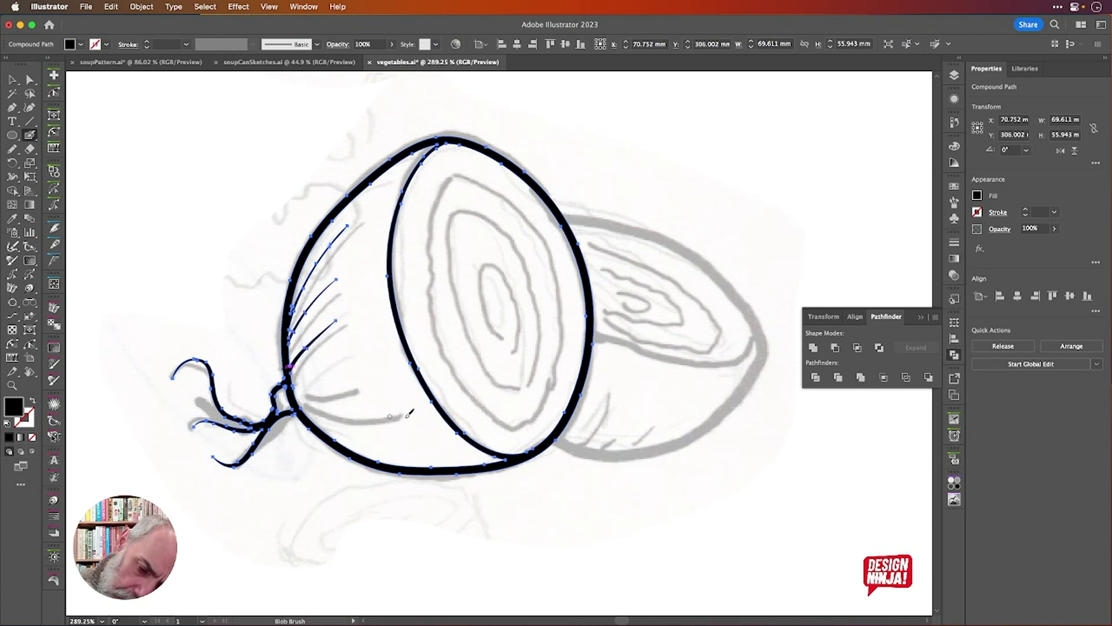
pyautogui.moveTo(415, 413)
pyautogui.mouseDown()
pyautogui.moveTo(348, 419)
pyautogui.moveTo(297, 400)
pyautogui.moveTo(371, 428)
pyautogui.moveTo(303, 405)
pyautogui.mouseUp()
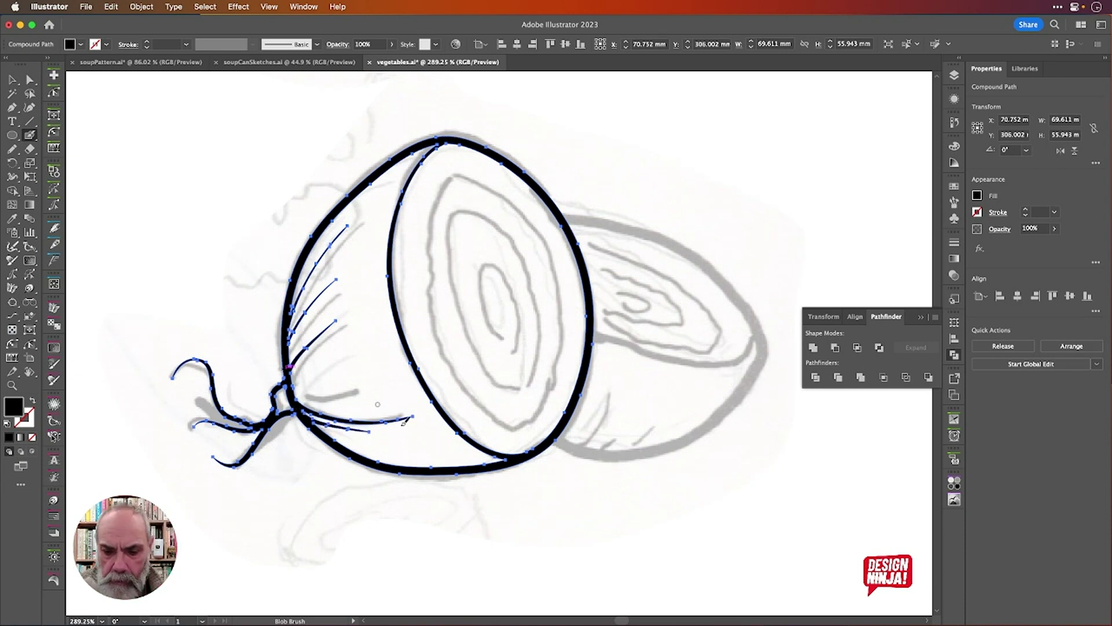
pyautogui.moveTo(302, 393); pyautogui.dragTo(669, 365)
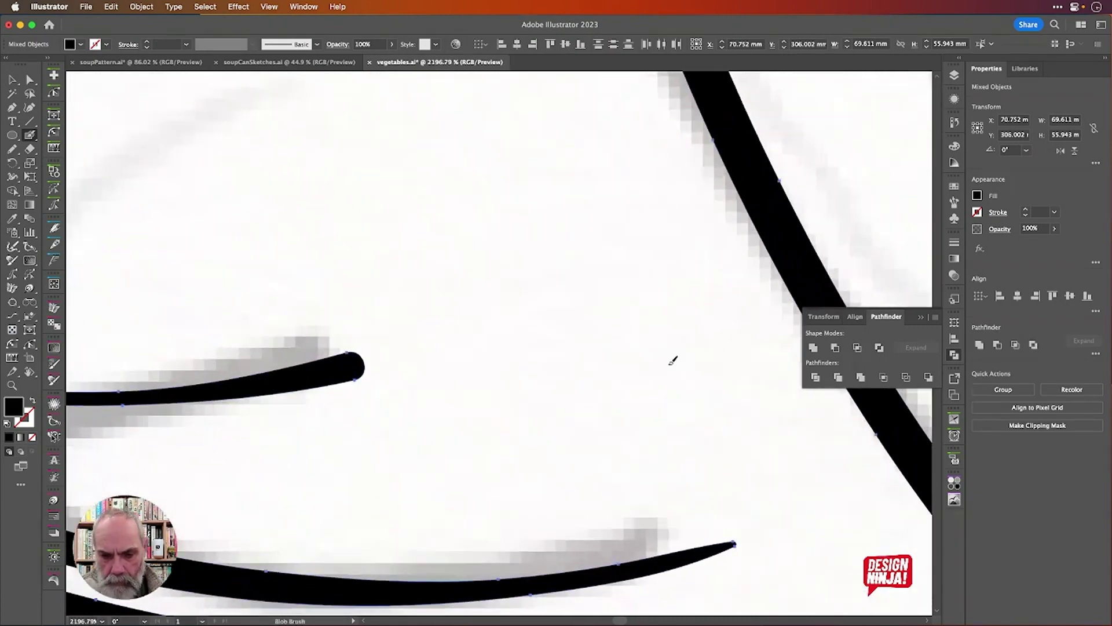
# Reshape the blunt outer end of the short skin line beside the root into a tapered point.
pyautogui.moveTo(514, 362); pyautogui.dragTo(713, 293)
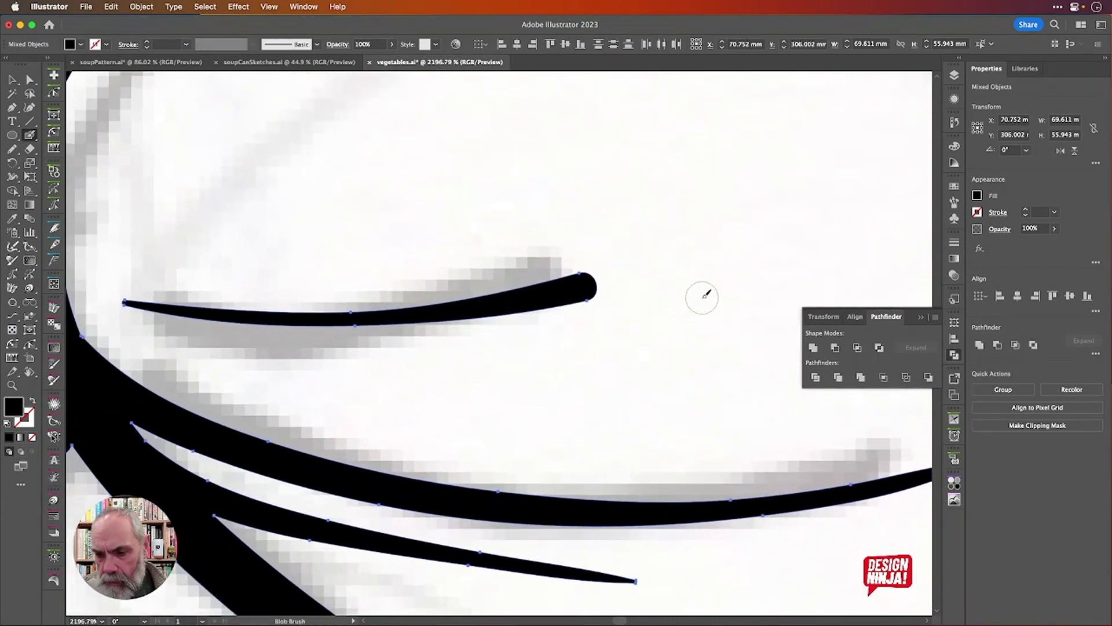
pyautogui.press('a')
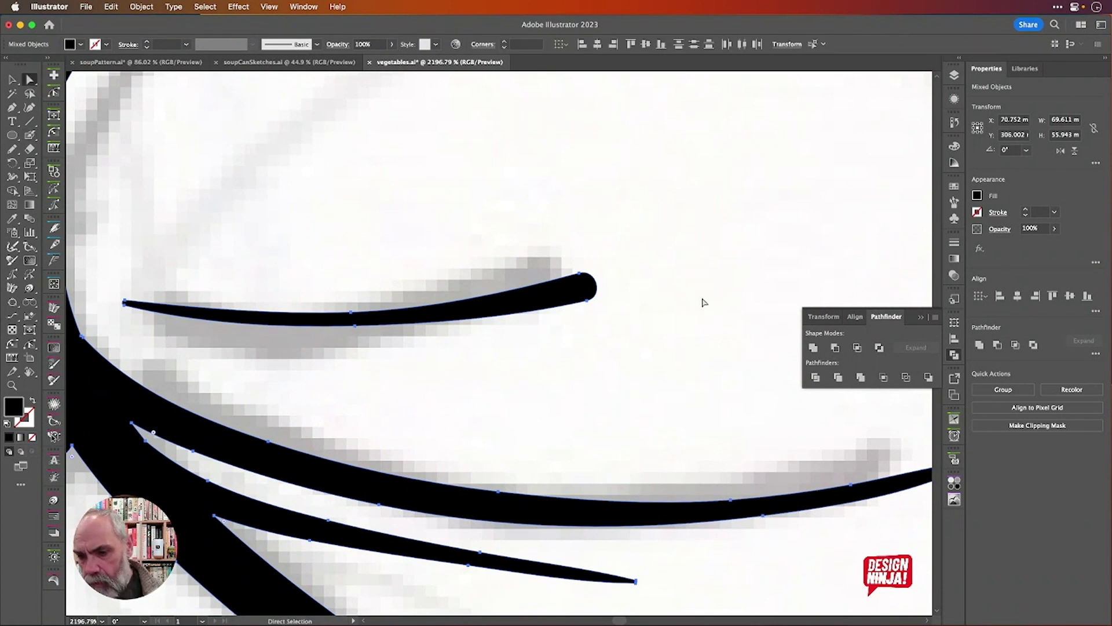
pyautogui.moveTo(590, 307); pyautogui.dragTo(556, 294)
pyautogui.press('super+z')
pyautogui.click(587, 300)
pyautogui.click(611, 303)
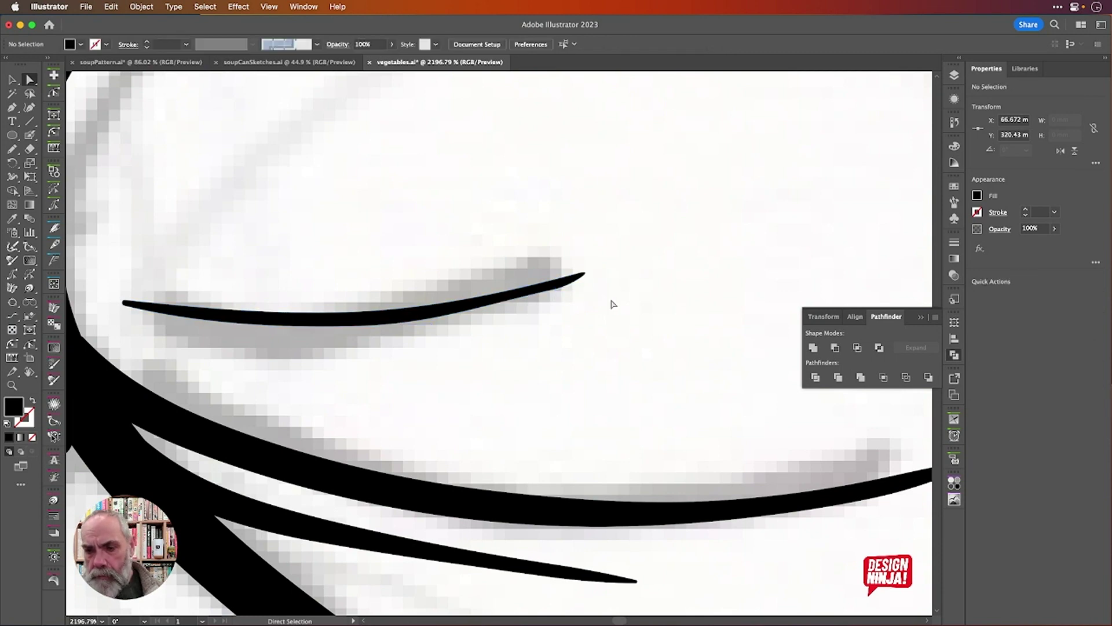
# Ink short tapered Blob Brush strokes on the onion skin running out from the lower and upper edge of the cut face.
pyautogui.scroll(-5, 612, 303)
pyautogui.scroll(-2, 613, 304)
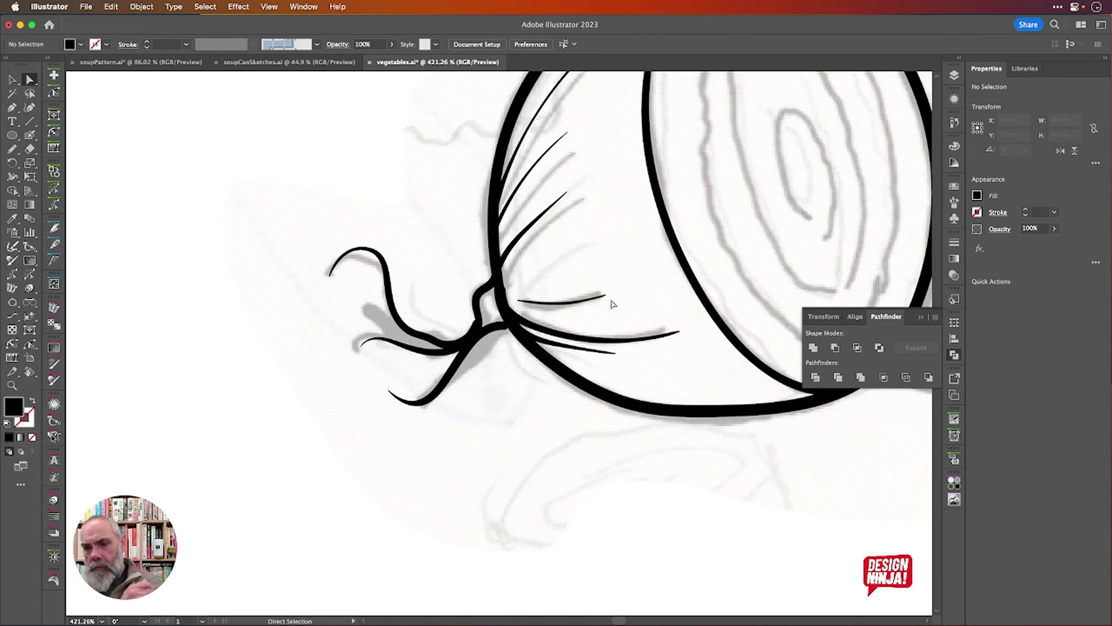
pyautogui.scroll(-2, 613, 304)
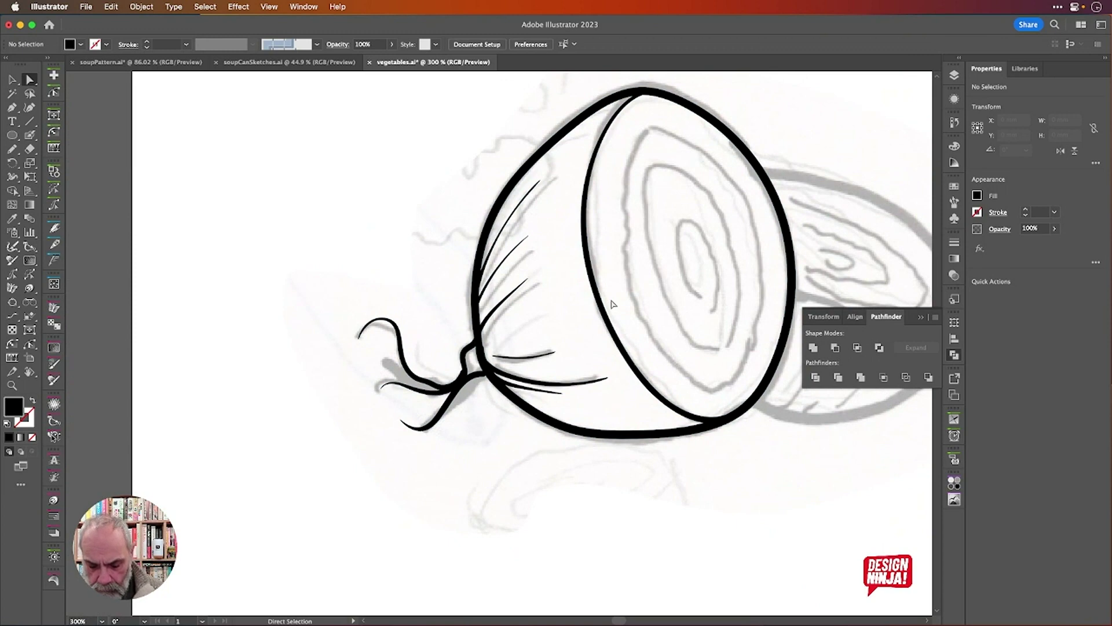
pyautogui.hotkey('shift', 'b')
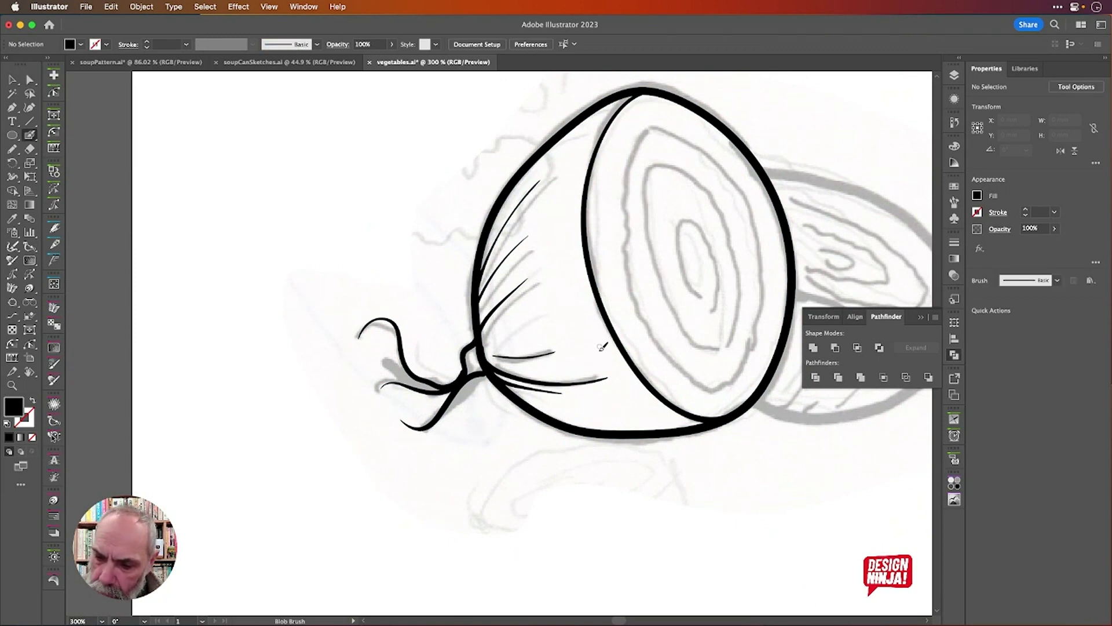
pyautogui.moveTo(586, 364); pyautogui.dragTo(625, 351)
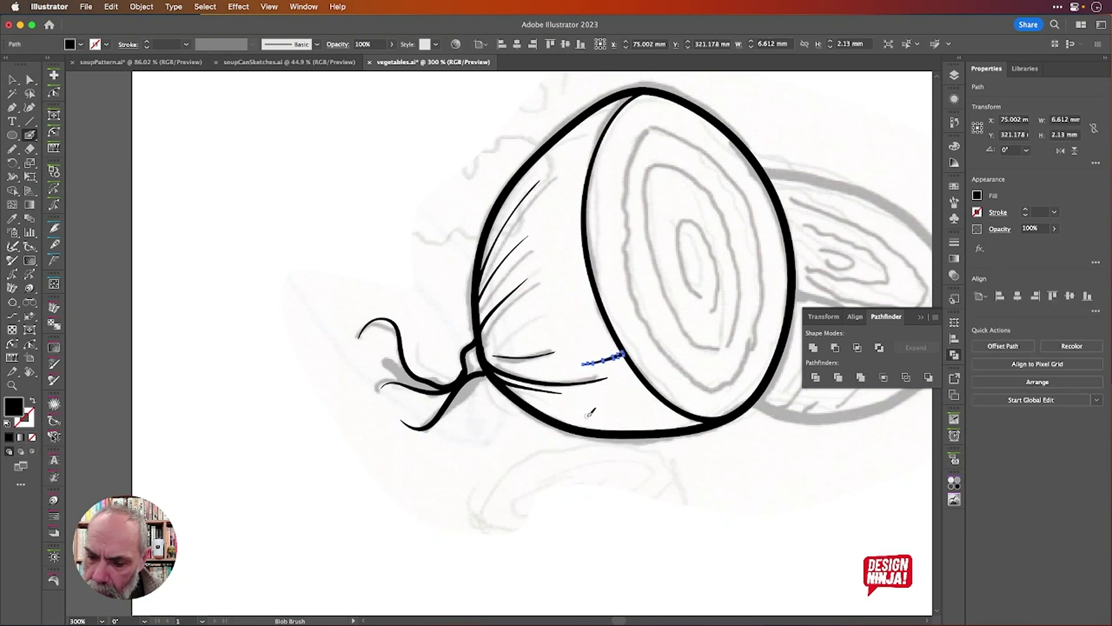
pyautogui.moveTo(595, 419); pyautogui.dragTo(674, 414)
pyautogui.press('super+z')
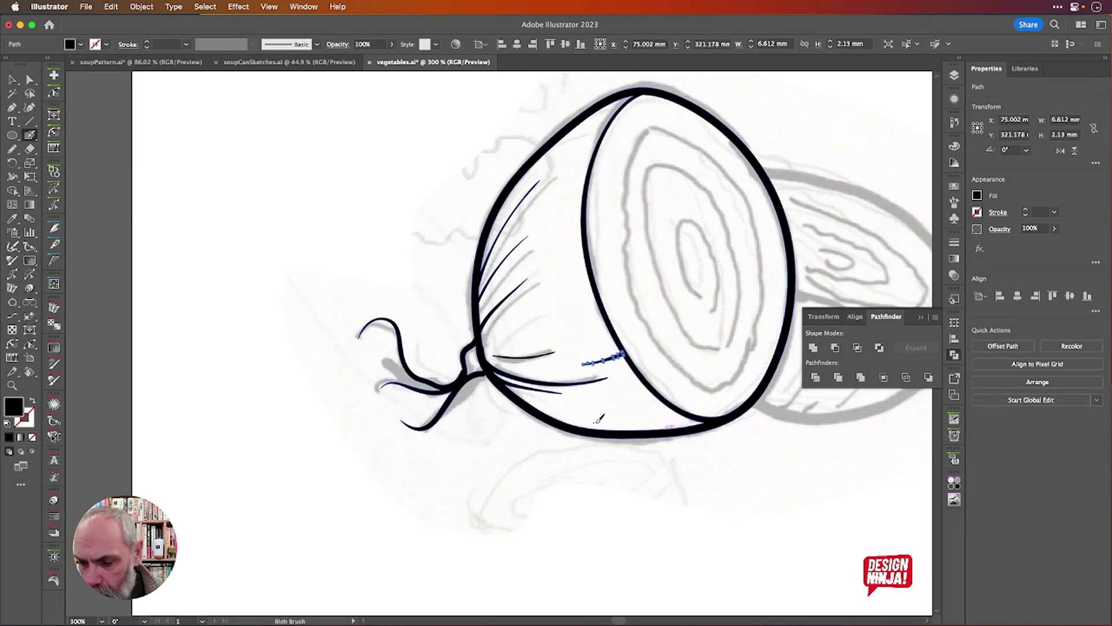
pyautogui.moveTo(597, 421)
pyautogui.mouseDown()
pyautogui.moveTo(691, 417)
pyautogui.moveTo(678, 410)
pyautogui.mouseUp()
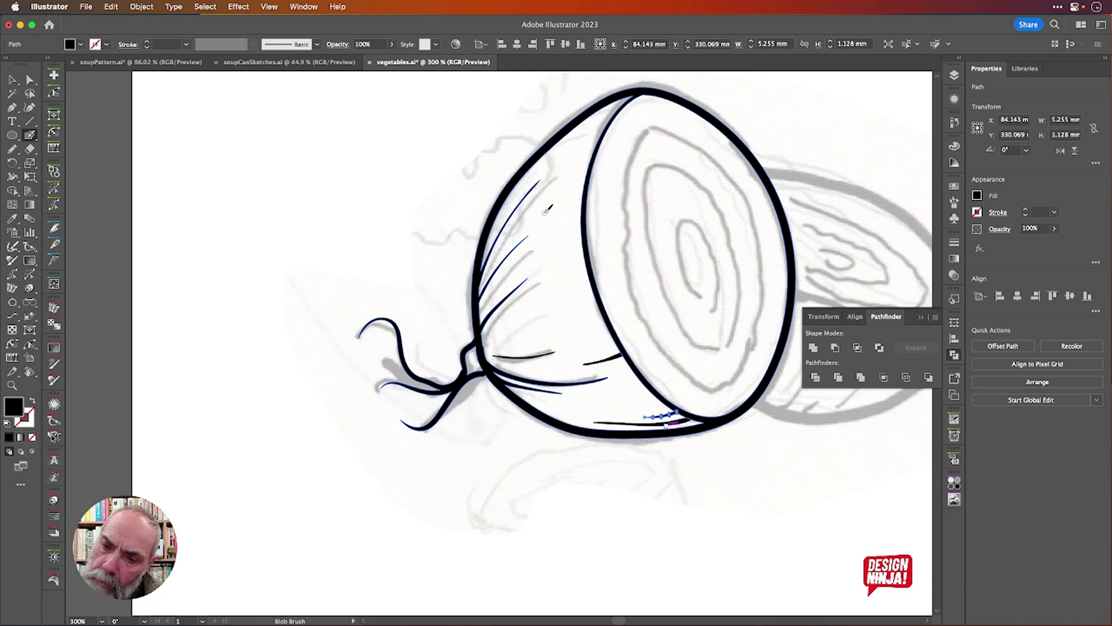
pyautogui.moveTo(588, 184)
pyautogui.mouseDown()
pyautogui.moveTo(563, 154)
pyautogui.moveTo(608, 124)
pyautogui.mouseUp()
# Ink the outer ring of the cut face, about 24 mm wide and 42 mm high, plus the broken middle ring and core.
pyautogui.moveTo(697, 365); pyautogui.dragTo(485, 353)
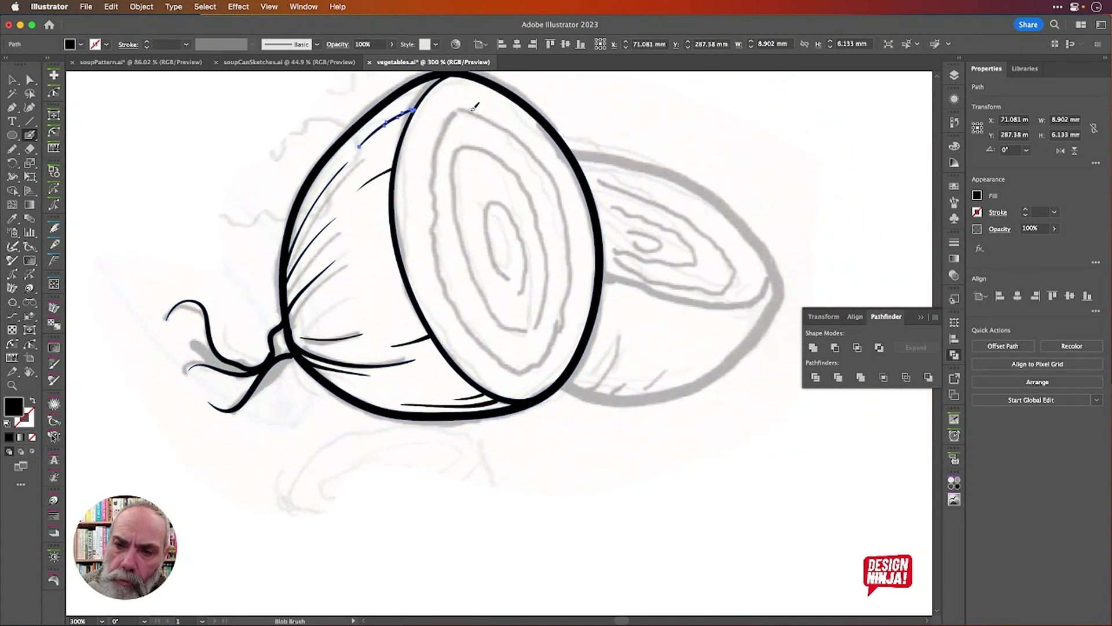
pyautogui.moveTo(462, 109)
pyautogui.mouseDown()
pyautogui.moveTo(439, 148)
pyautogui.moveTo(429, 205)
pyautogui.moveTo(438, 264)
pyautogui.moveTo(464, 320)
pyautogui.moveTo(525, 370)
pyautogui.moveTo(553, 351)
pyautogui.moveTo(576, 269)
pyautogui.moveTo(566, 187)
pyautogui.moveTo(536, 153)
pyautogui.mouseUp()
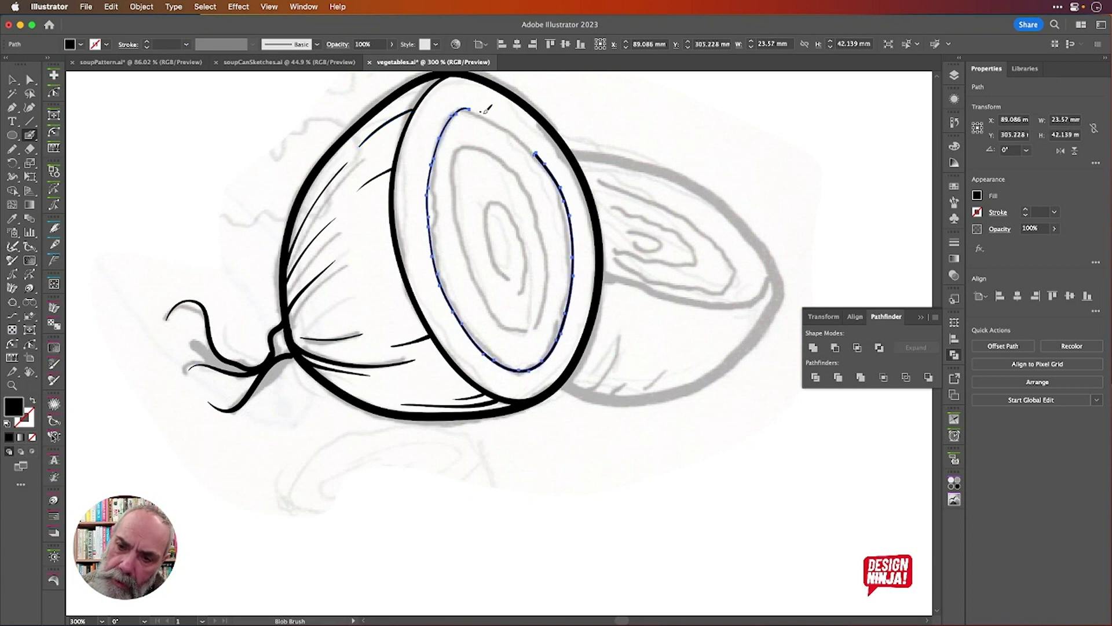
pyautogui.moveTo(480, 111)
pyautogui.mouseDown()
pyautogui.moveTo(530, 141)
pyautogui.moveTo(474, 149)
pyautogui.moveTo(458, 208)
pyautogui.moveTo(489, 314)
pyautogui.moveTo(521, 342)
pyautogui.moveTo(539, 337)
pyautogui.moveTo(553, 290)
pyautogui.moveTo(530, 188)
pyautogui.mouseUp()
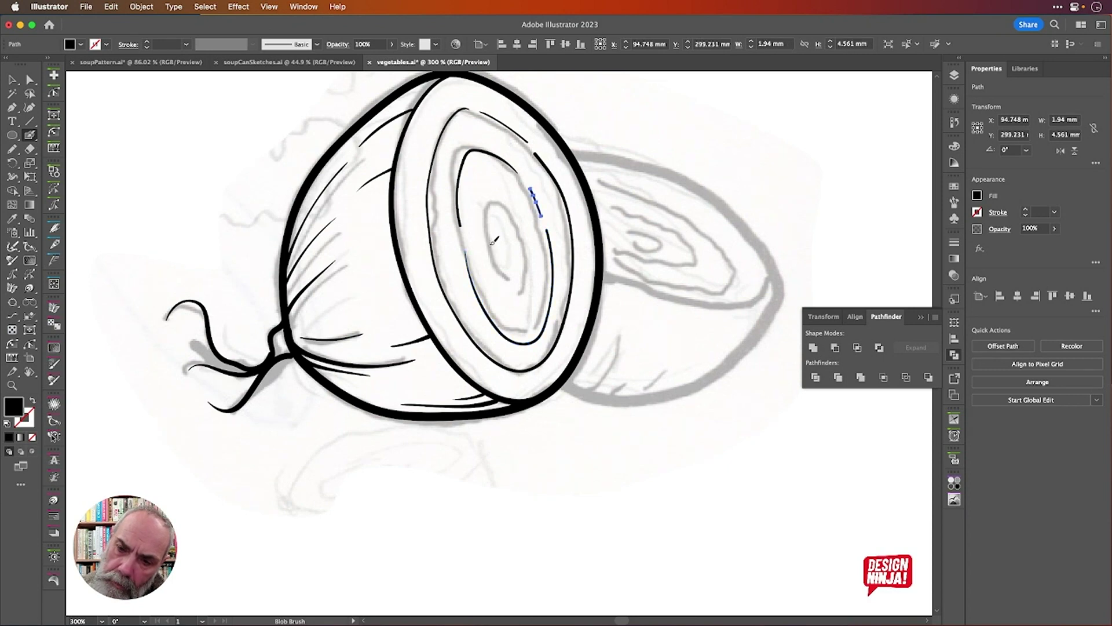
pyautogui.moveTo(493, 242)
pyautogui.mouseDown()
pyautogui.moveTo(492, 203)
pyautogui.moveTo(505, 200)
pyautogui.moveTo(525, 229)
pyautogui.moveTo(533, 306)
pyautogui.moveTo(501, 277)
pyautogui.moveTo(504, 230)
pyautogui.moveTo(512, 256)
pyautogui.mouseUp()
# Ink thin broken lines between the outer ring and the rim of the cut face, redrawing the lower stroke.
pyautogui.moveTo(442, 317)
pyautogui.mouseDown()
pyautogui.moveTo(417, 182)
pyautogui.moveTo(428, 128)
pyautogui.moveTo(469, 92)
pyautogui.mouseUp()
pyautogui.moveTo(507, 385)
pyautogui.mouseDown()
pyautogui.moveTo(532, 383)
pyautogui.moveTo(565, 356)
pyautogui.moveTo(584, 311)
pyautogui.moveTo(582, 235)
pyautogui.mouseUp()
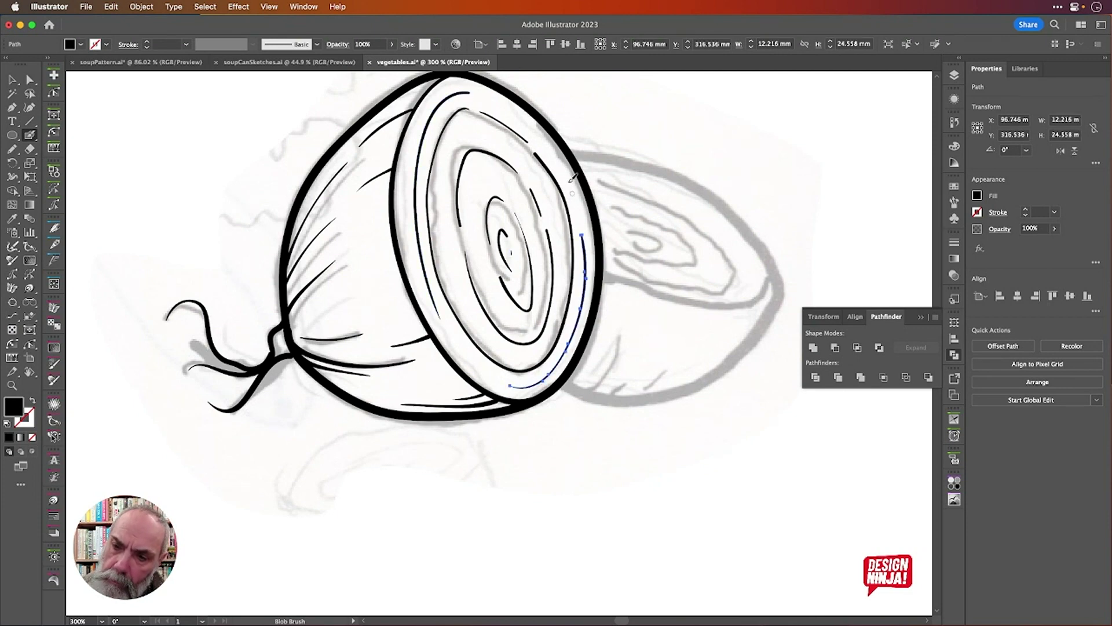
pyautogui.moveTo(502, 103)
pyautogui.mouseDown()
pyautogui.moveTo(552, 157)
pyautogui.moveTo(580, 215)
pyautogui.mouseUp()
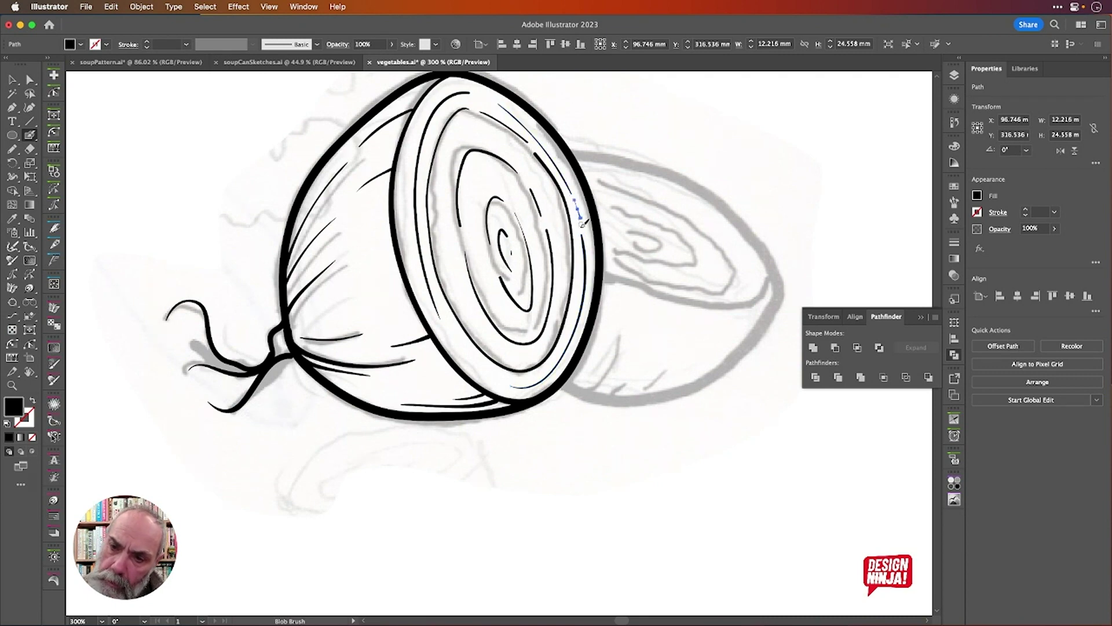
pyautogui.moveTo(447, 336)
pyautogui.mouseDown()
pyautogui.moveTo(495, 373)
pyautogui.moveTo(442, 317)
pyautogui.mouseUp()
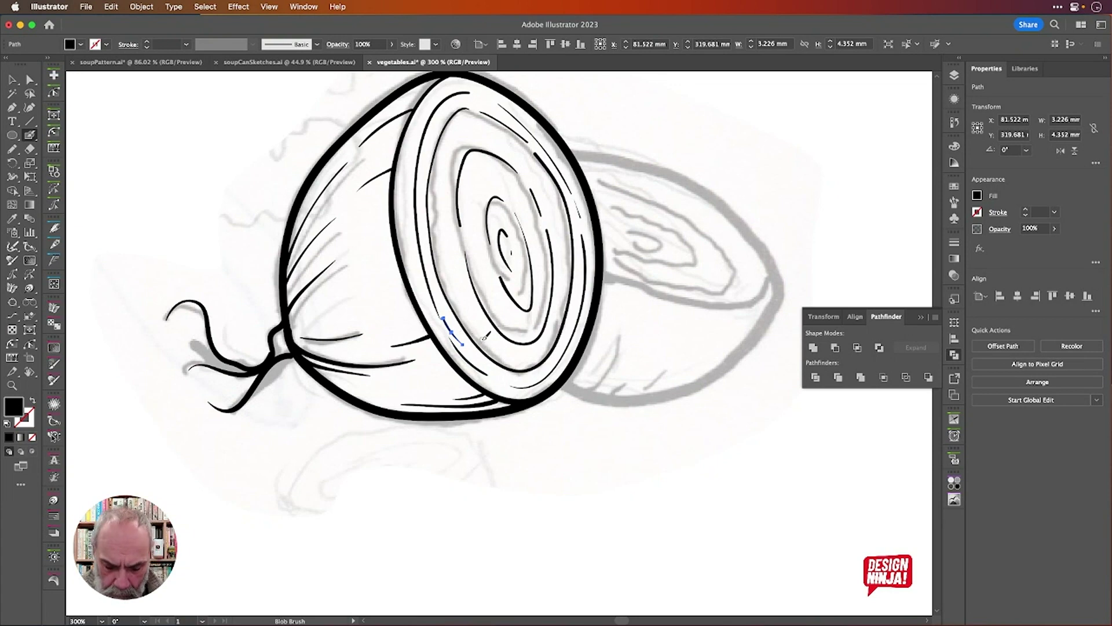
pyautogui.press('super+z')
pyautogui.moveTo(466, 346)
pyautogui.mouseDown()
pyautogui.moveTo(428, 302)
pyautogui.moveTo(417, 264)
pyautogui.moveTo(406, 176)
pyautogui.moveTo(418, 129)
pyautogui.mouseUp()
# Fill the gaps inside the outer ring with thin broken ring lines, including a short arc about 7 mm wide above the core.
pyautogui.moveTo(476, 234)
pyautogui.mouseDown()
pyautogui.moveTo(519, 315)
pyautogui.moveTo(476, 315)
pyautogui.moveTo(449, 263)
pyautogui.mouseUp()
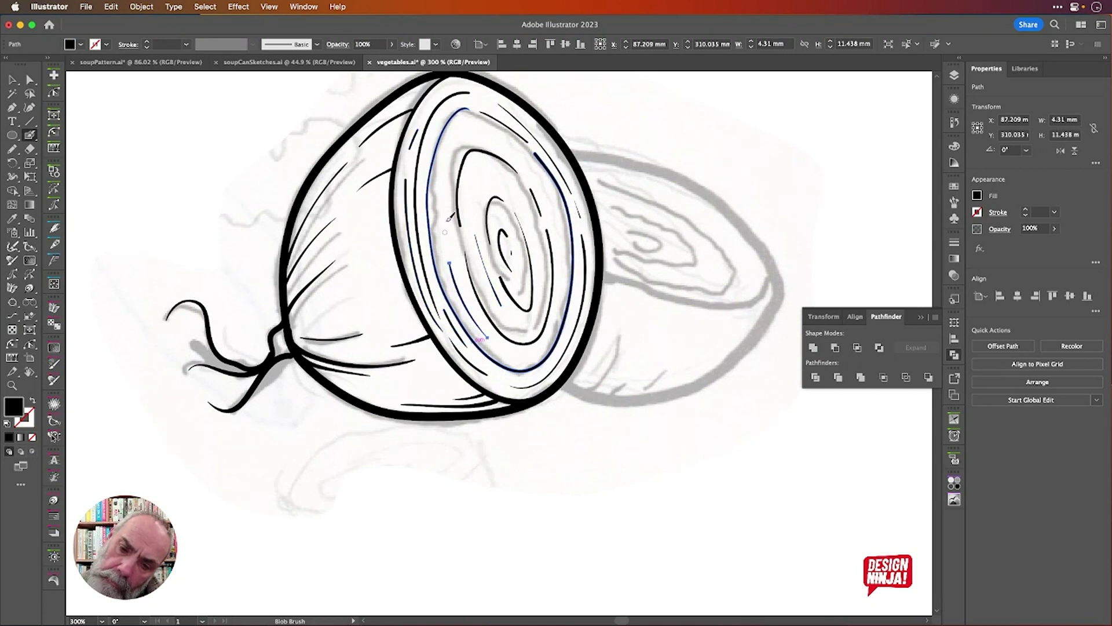
pyautogui.moveTo(444, 223)
pyautogui.mouseDown()
pyautogui.moveTo(450, 156)
pyautogui.moveTo(461, 133)
pyautogui.mouseUp()
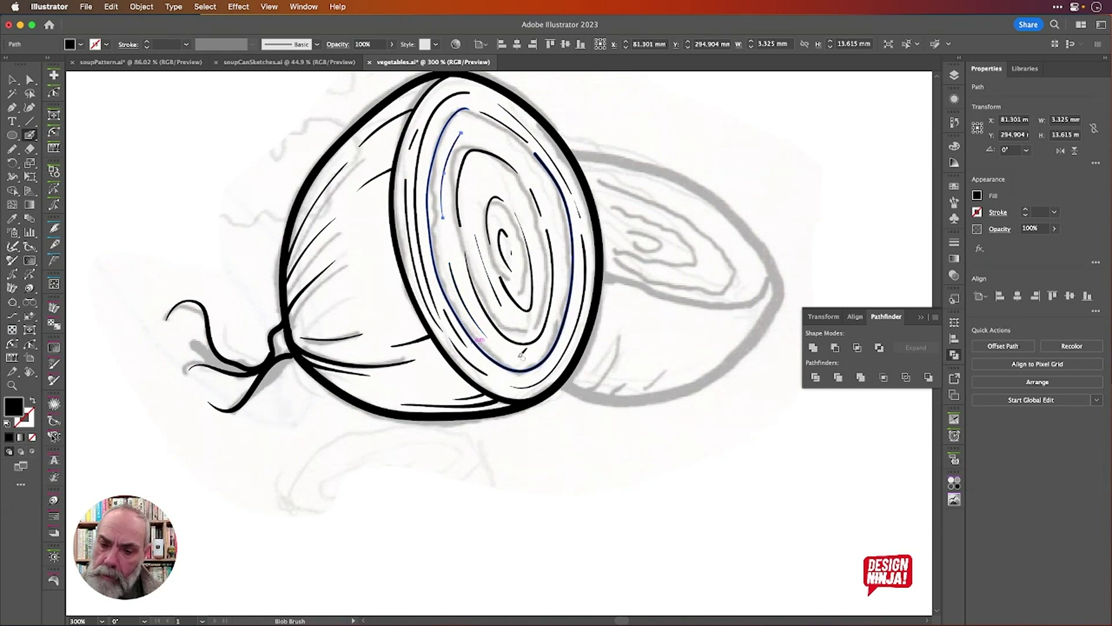
pyautogui.moveTo(521, 358); pyautogui.dragTo(538, 352)
pyautogui.moveTo(497, 143)
pyautogui.mouseDown()
pyautogui.moveTo(543, 174)
pyautogui.moveTo(501, 178)
pyautogui.moveTo(521, 198)
pyautogui.mouseUp()
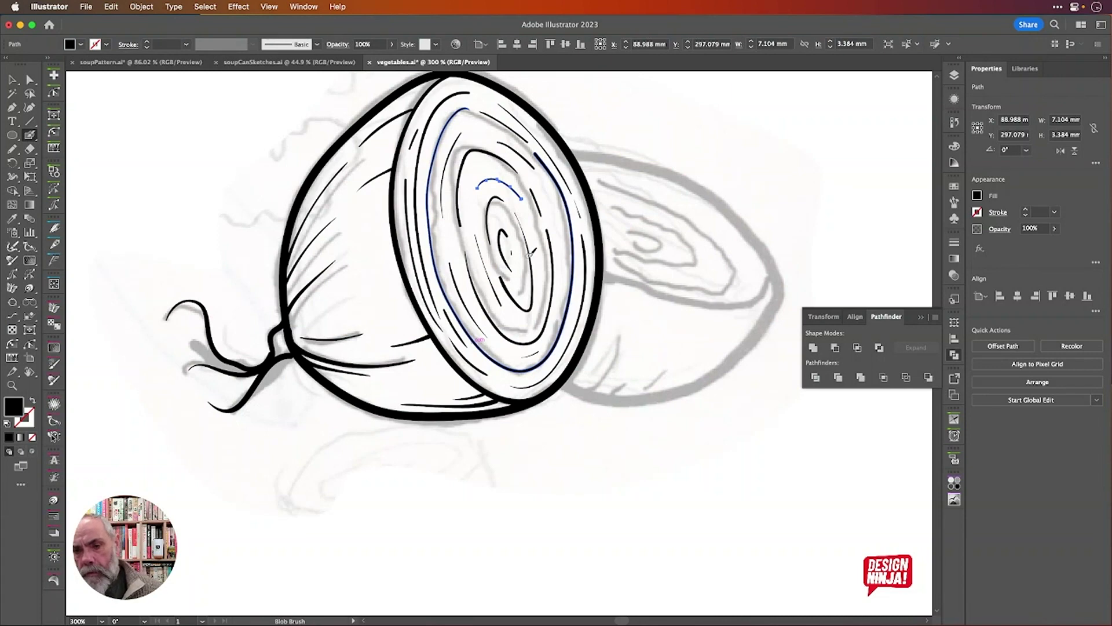
# Hide the Sketches layer to check the inked onion half on its own with nothing selected, and show the layer again.
pyautogui.scroll(-5, 508, 272)
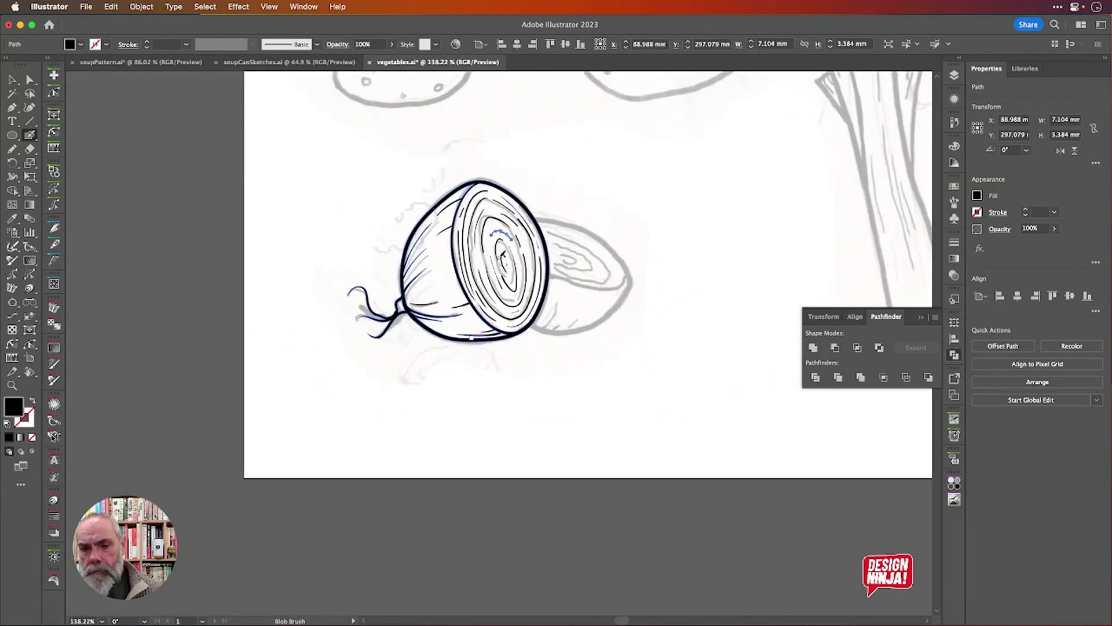
pyautogui.click(955, 78)
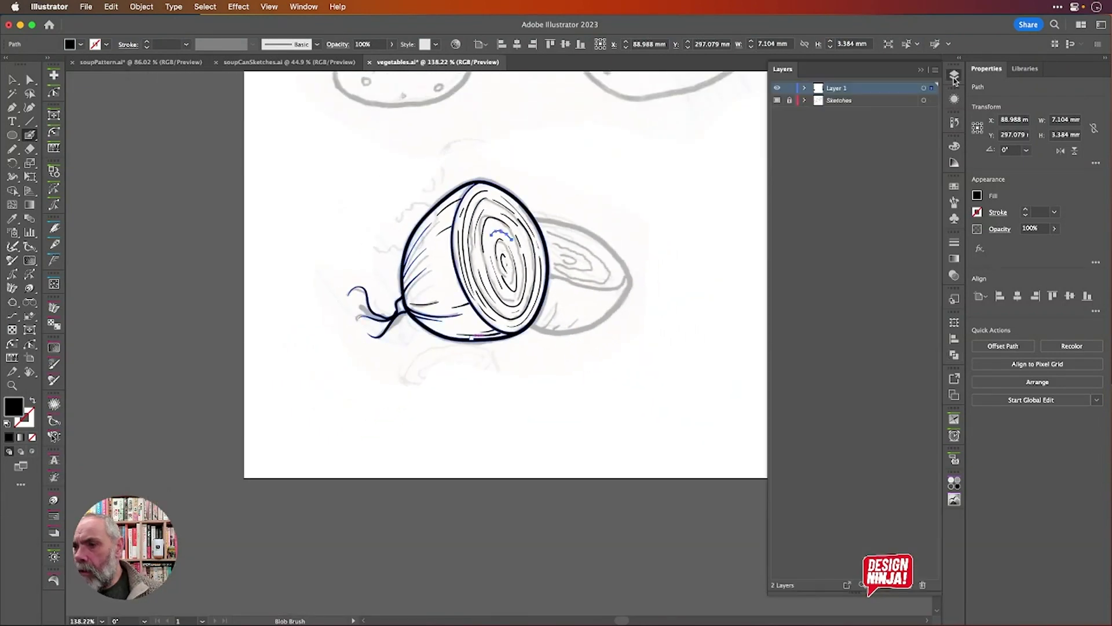
pyautogui.click(778, 101)
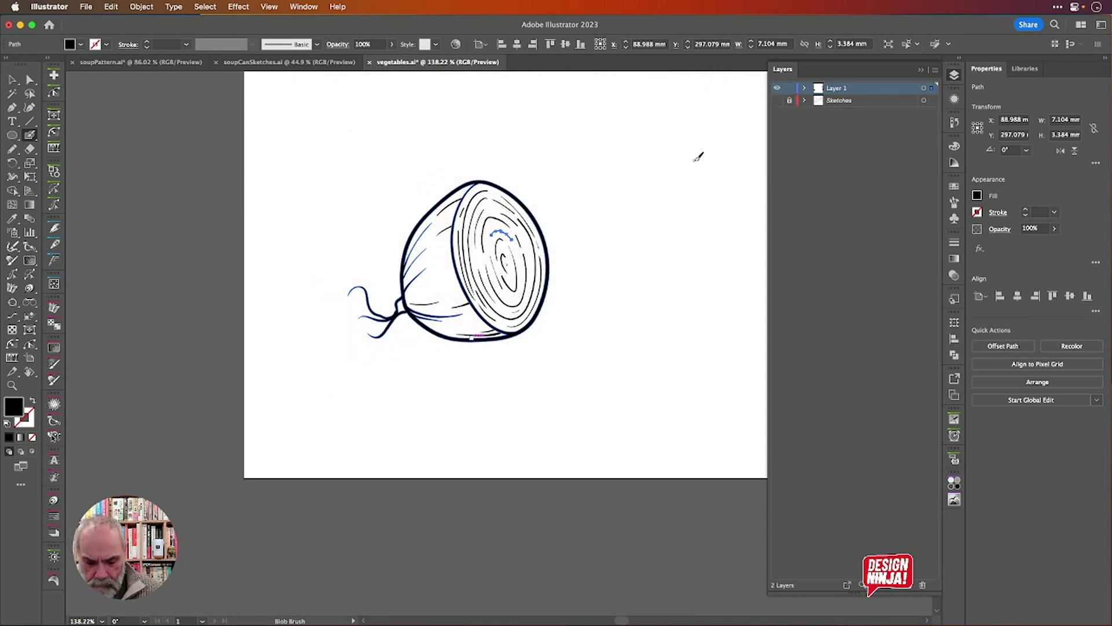
pyautogui.keyDown('super'); pyautogui.click(653, 174); pyautogui.keyUp('super')
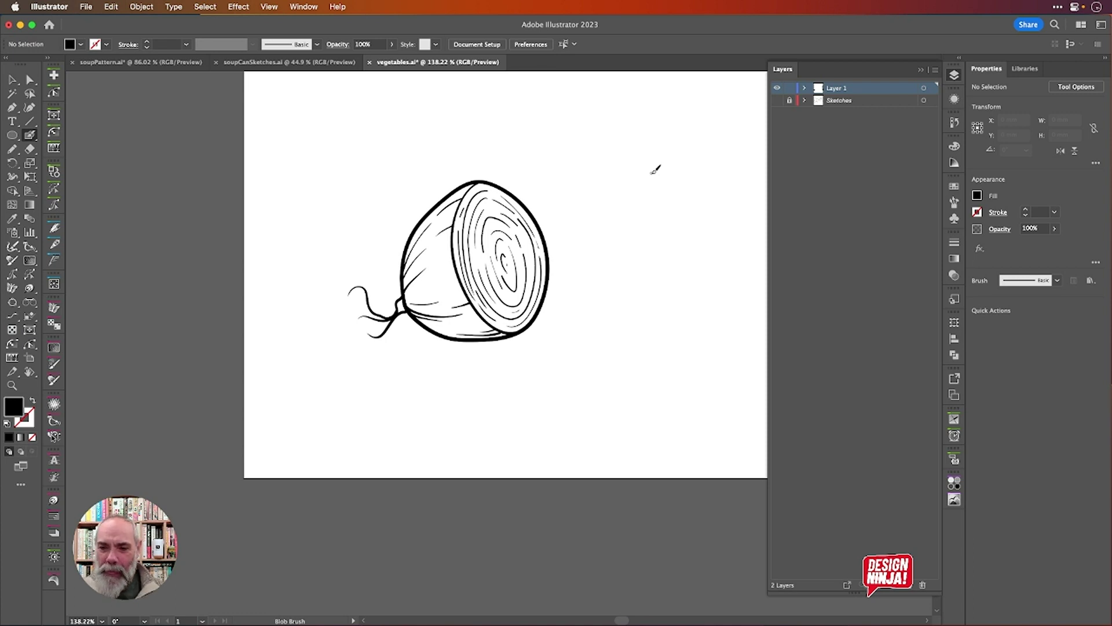
pyautogui.click(778, 101)
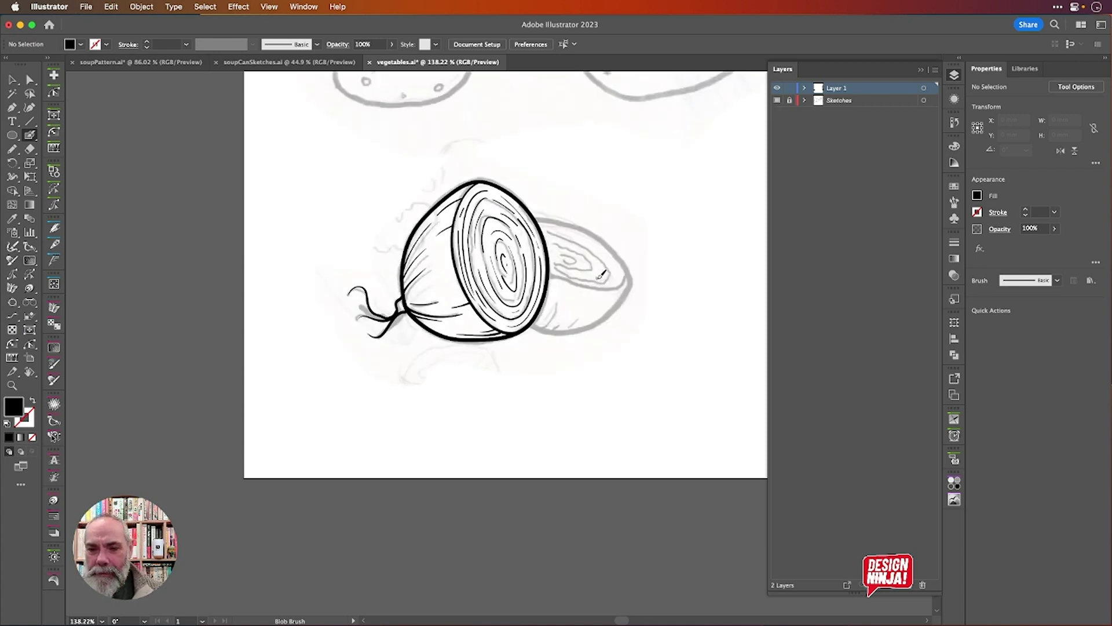
# Rotate the canvas view to about 55° with both onion halves in sight, and save vegetables.ai.
pyautogui.scroll(2, 602, 274)
pyautogui.scroll(2, 601, 274)
pyautogui.hscroll(1, 601, 274)
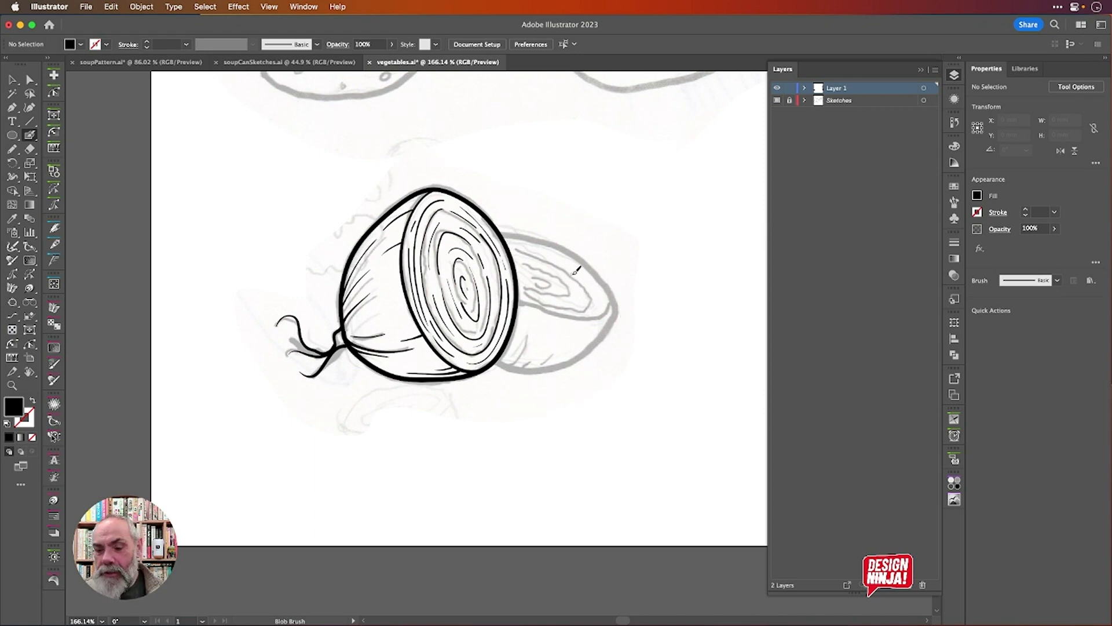
pyautogui.scroll(-3, 577, 270)
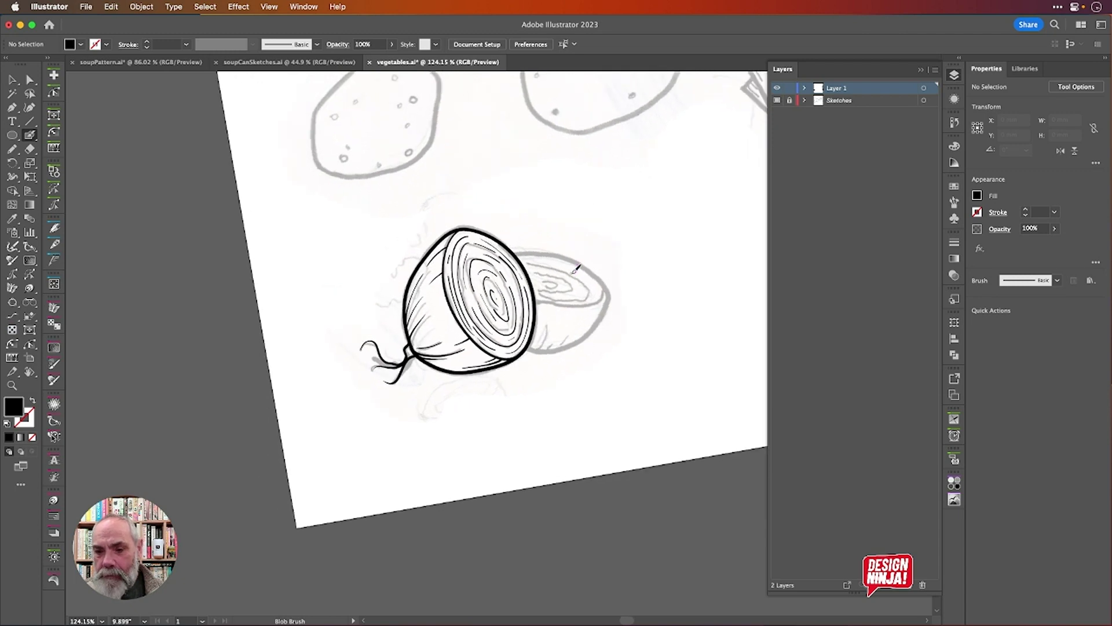
pyautogui.scroll(-2, 576, 269)
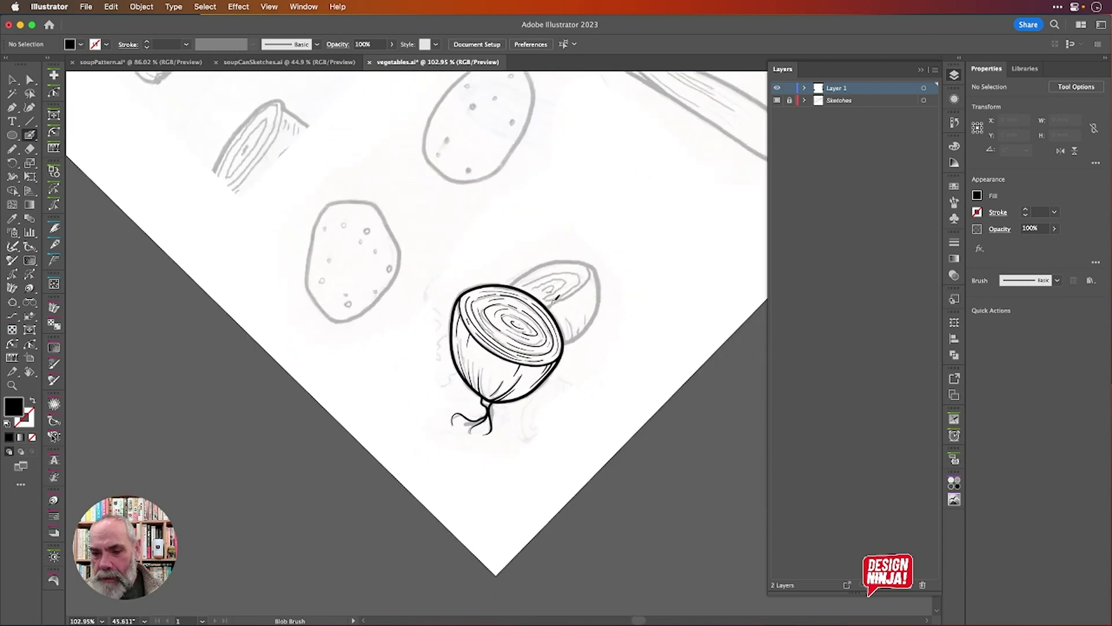
pyautogui.scroll(4, 555, 299)
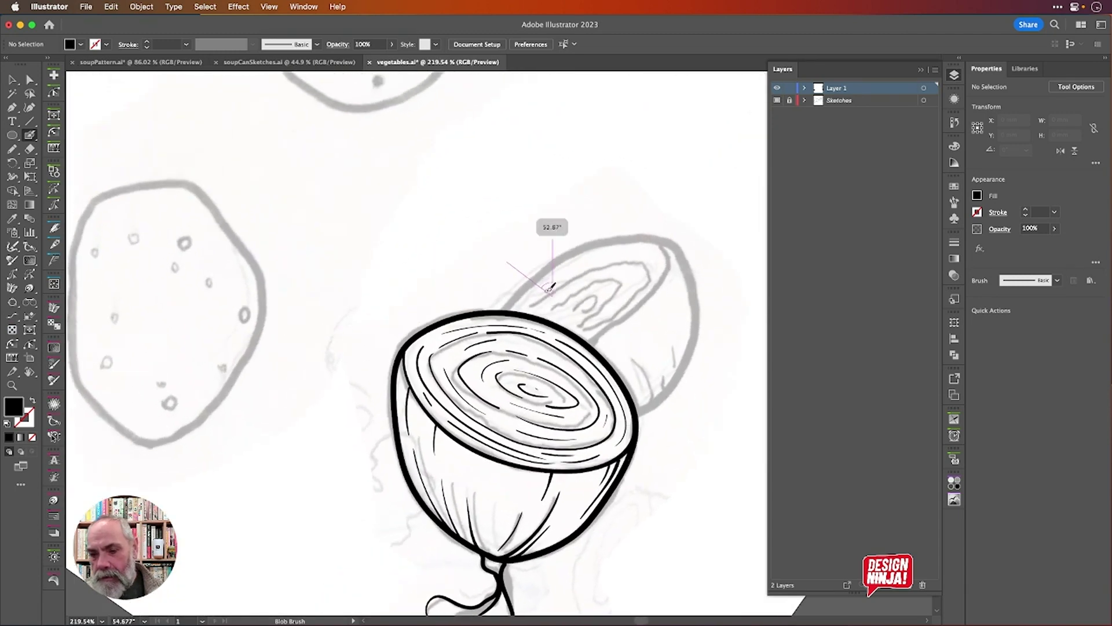
pyautogui.hscroll(4, 551, 288)
pyautogui.scroll(-1, 551, 288)
pyautogui.scroll(-1, 551, 288)
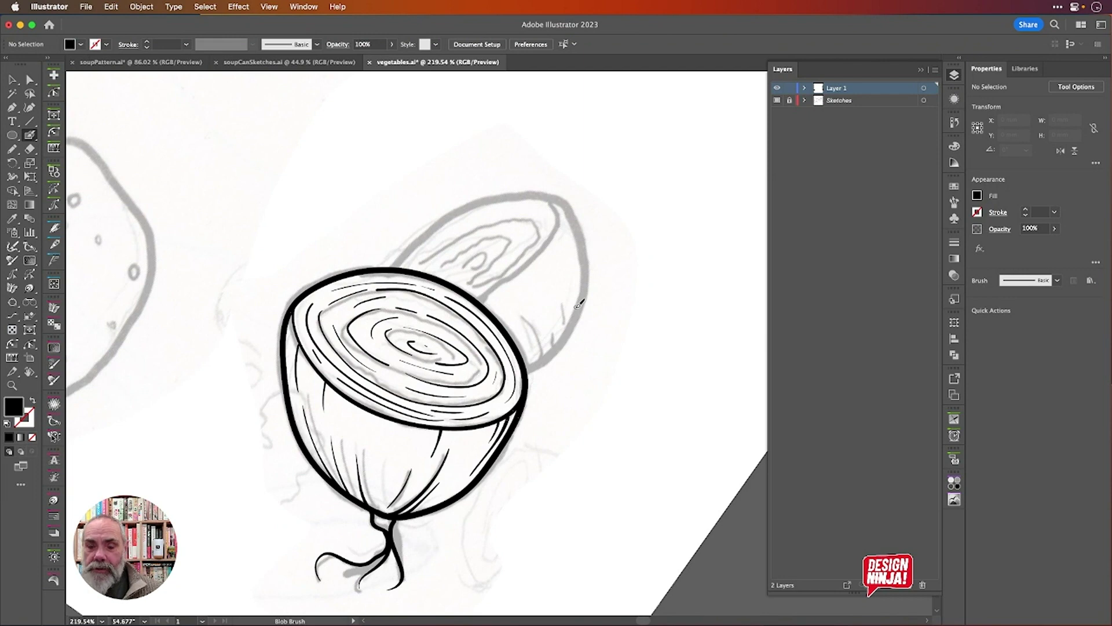
pyautogui.press('super')
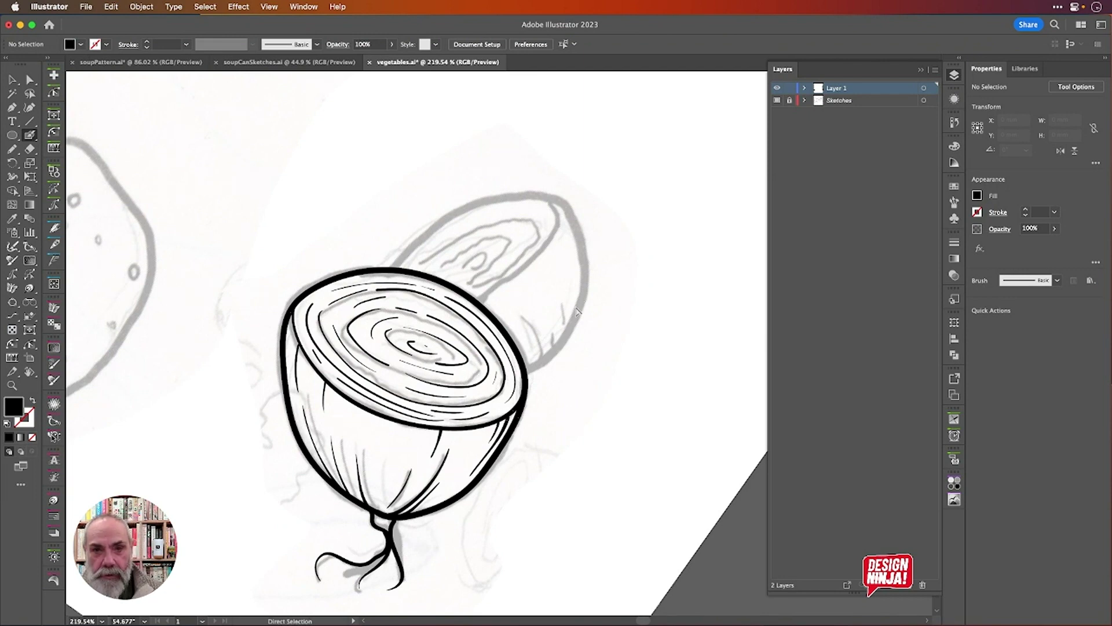
pyautogui.press('super+s')
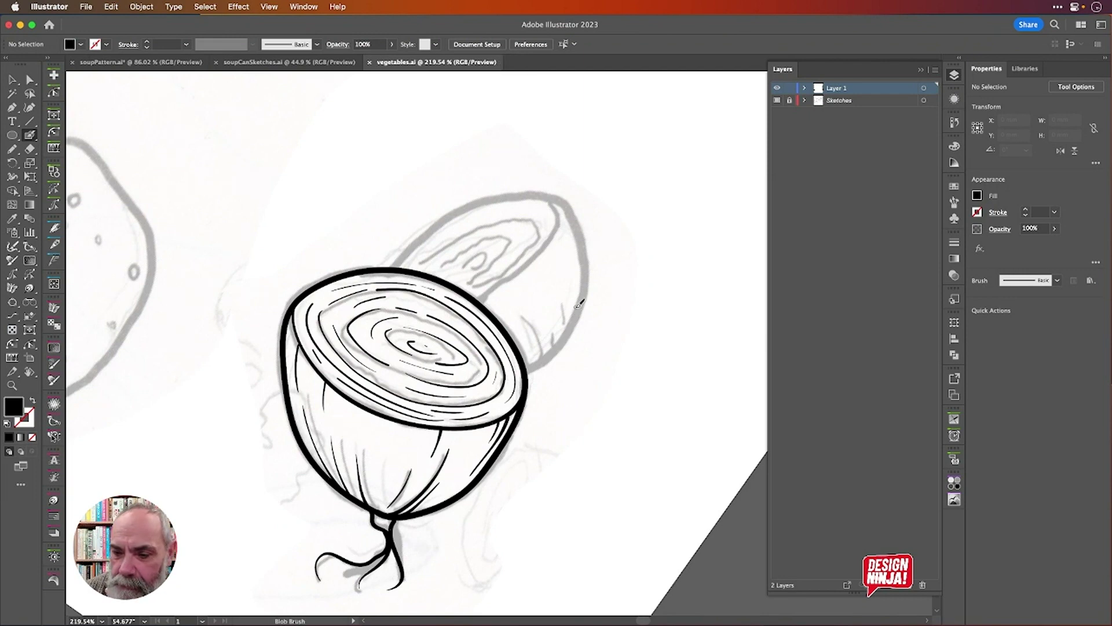
# Ink the back onion half's outline, about 36 × 43 mm, and the lower rim of its cut face with a magenta fill.
pyautogui.click(81, 44)
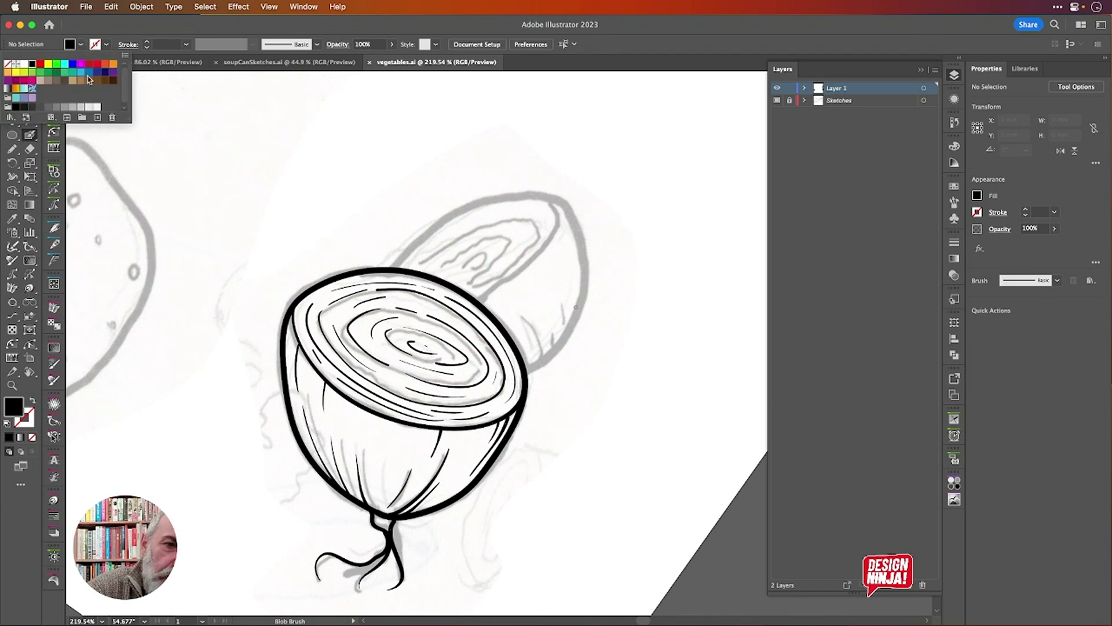
pyautogui.click(28, 83)
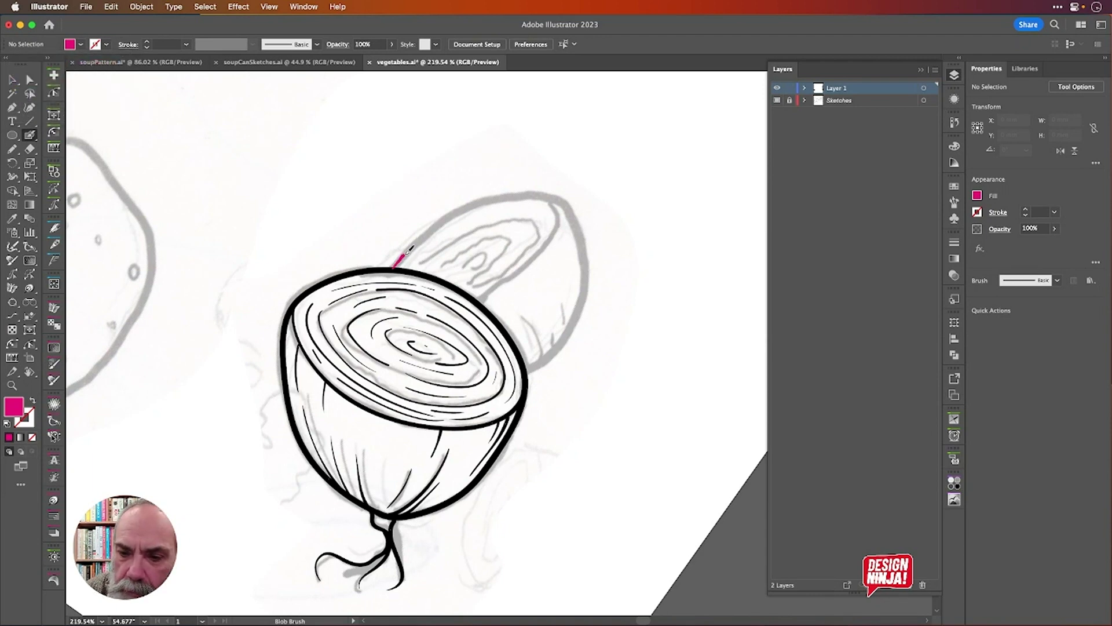
pyautogui.moveTo(409, 248)
pyautogui.mouseDown()
pyautogui.moveTo(470, 203)
pyautogui.moveTo(507, 191)
pyautogui.moveTo(556, 198)
pyautogui.moveTo(587, 243)
pyautogui.moveTo(591, 305)
pyautogui.moveTo(586, 330)
pyautogui.moveTo(528, 378)
pyautogui.mouseUp()
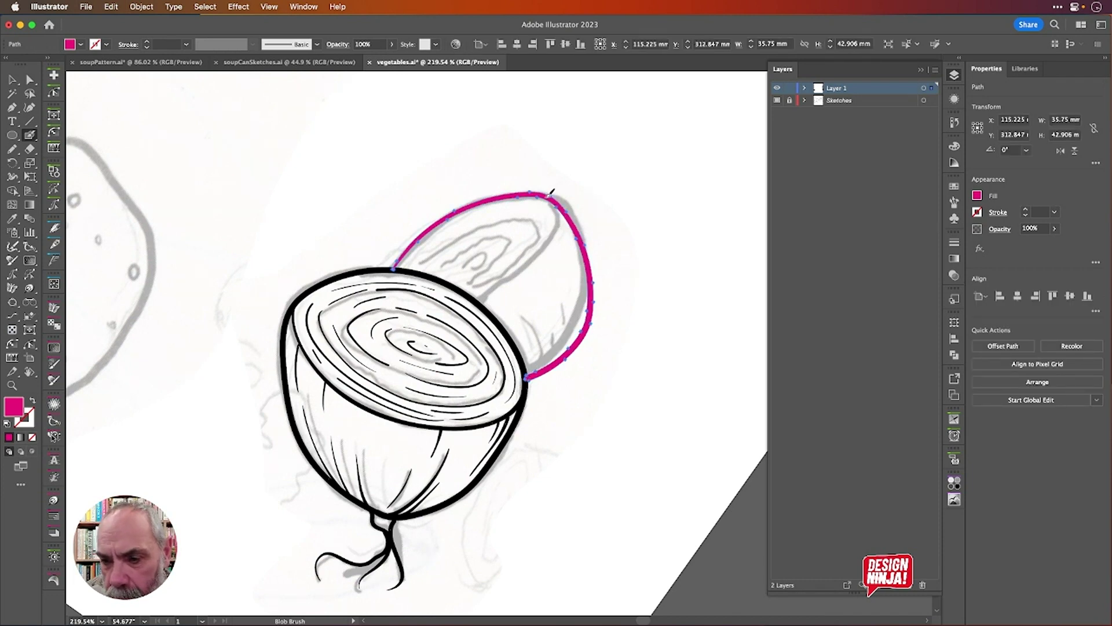
pyautogui.moveTo(563, 200)
pyautogui.mouseDown()
pyautogui.moveTo(547, 248)
pyautogui.moveTo(480, 296)
pyautogui.mouseUp()
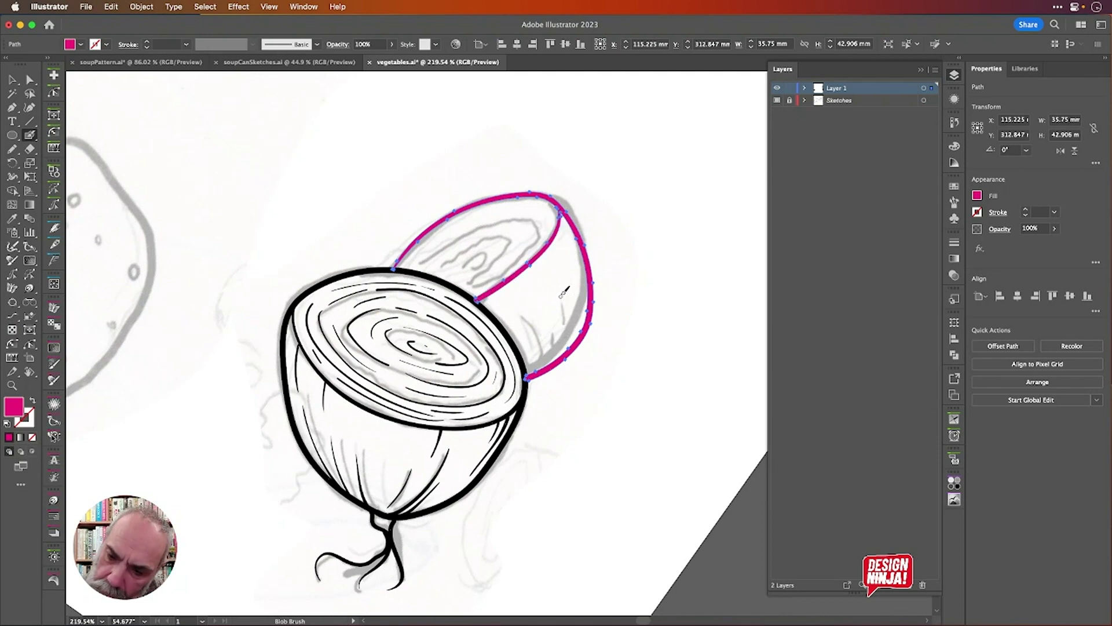
# Ink three tapered skin lines rising from the lower outline of the back onion half.
pyautogui.moveTo(563, 266); pyautogui.dragTo(583, 339)
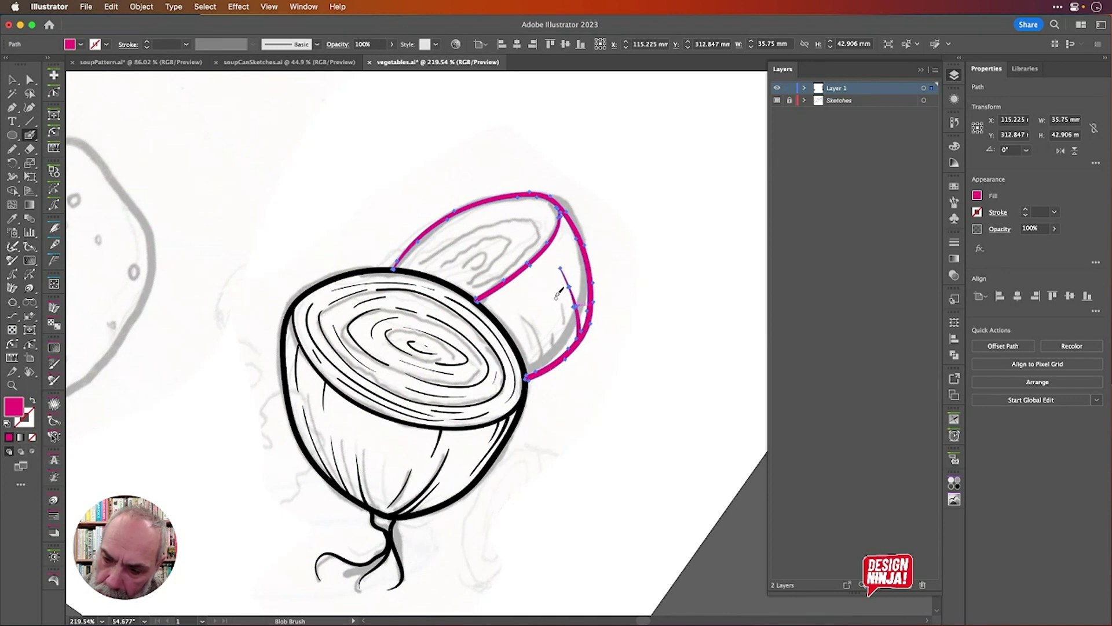
pyautogui.moveTo(567, 293); pyautogui.dragTo(570, 348)
pyautogui.moveTo(525, 300); pyautogui.dragTo(560, 350)
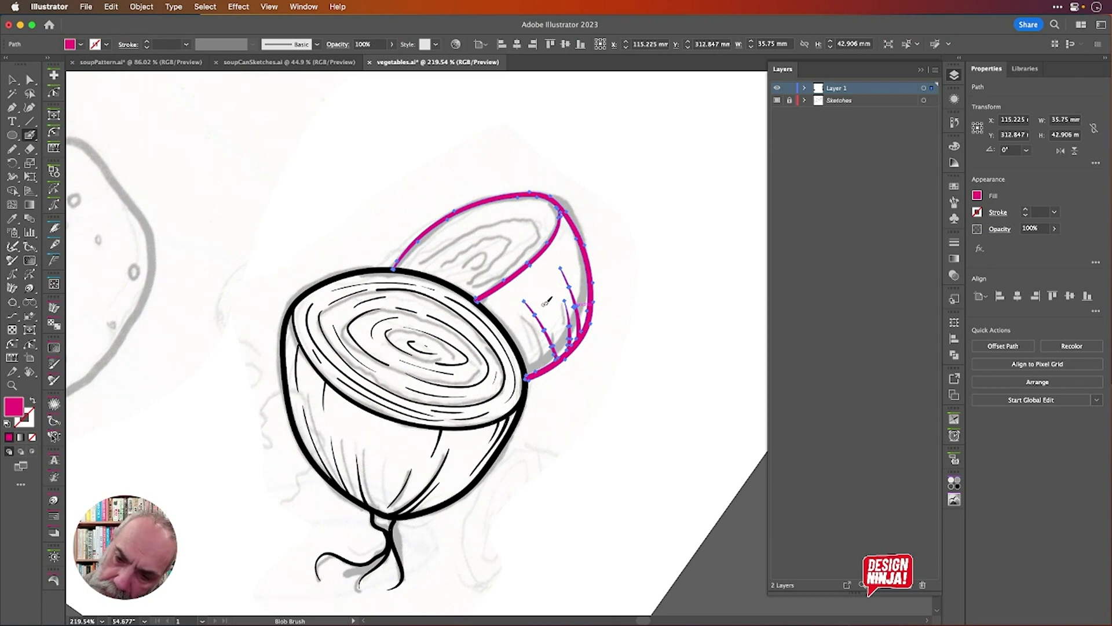
# Ink tapered skin lines running down from the cut face's rim on the back half, redrawing the stroke near the front onion.
pyautogui.moveTo(548, 304); pyautogui.dragTo(519, 264)
pyautogui.moveTo(514, 319); pyautogui.dragTo(497, 289)
pyautogui.press('super+z')
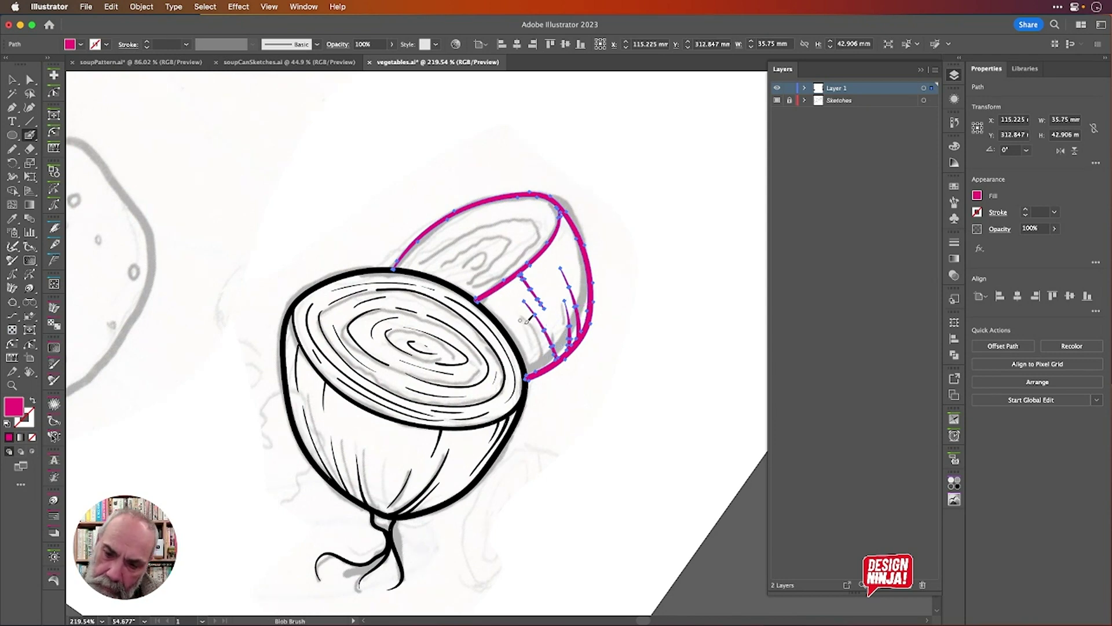
pyautogui.moveTo(535, 336); pyautogui.dragTo(502, 284)
pyautogui.moveTo(520, 326); pyautogui.dragTo(493, 290)
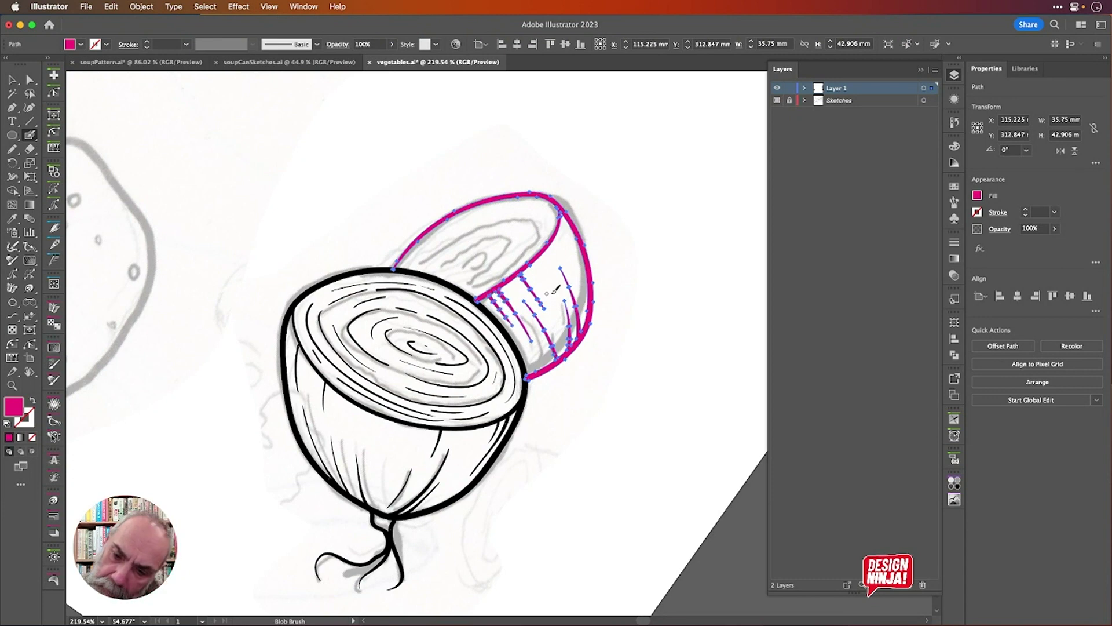
pyautogui.moveTo(580, 281); pyautogui.dragTo(559, 221)
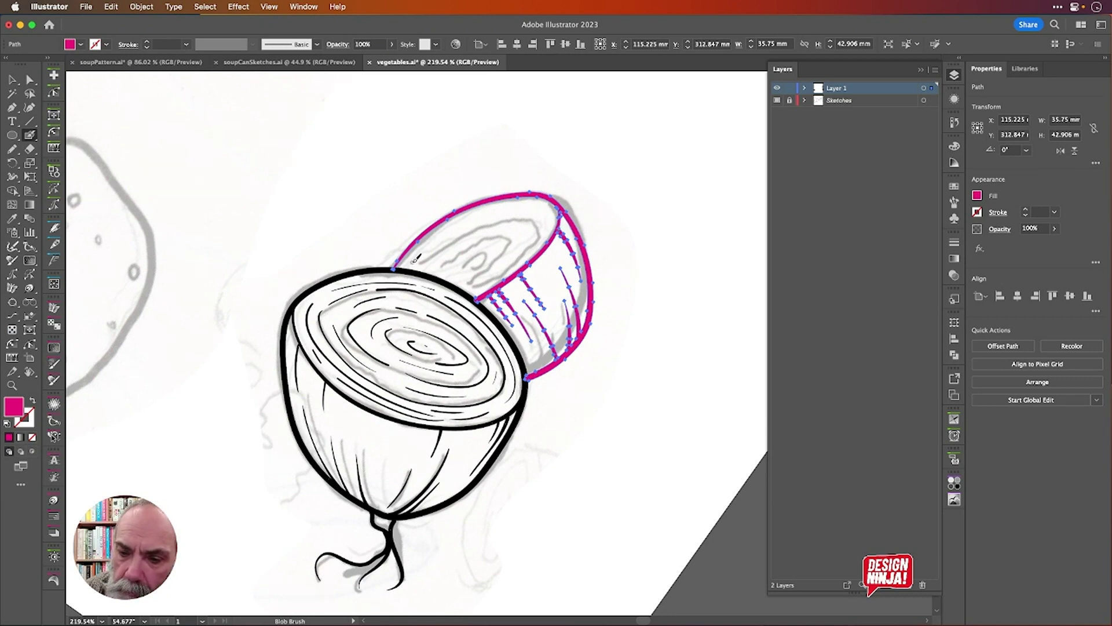
# Ink thin broken ring lines on the back half's cut face, from just inside the rim to the core.
pyautogui.moveTo(416, 259)
pyautogui.mouseDown()
pyautogui.moveTo(494, 204)
pyautogui.moveTo(543, 207)
pyautogui.mouseUp()
pyautogui.moveTo(480, 286)
pyautogui.mouseDown()
pyautogui.moveTo(523, 259)
pyautogui.moveTo(542, 207)
pyautogui.mouseUp()
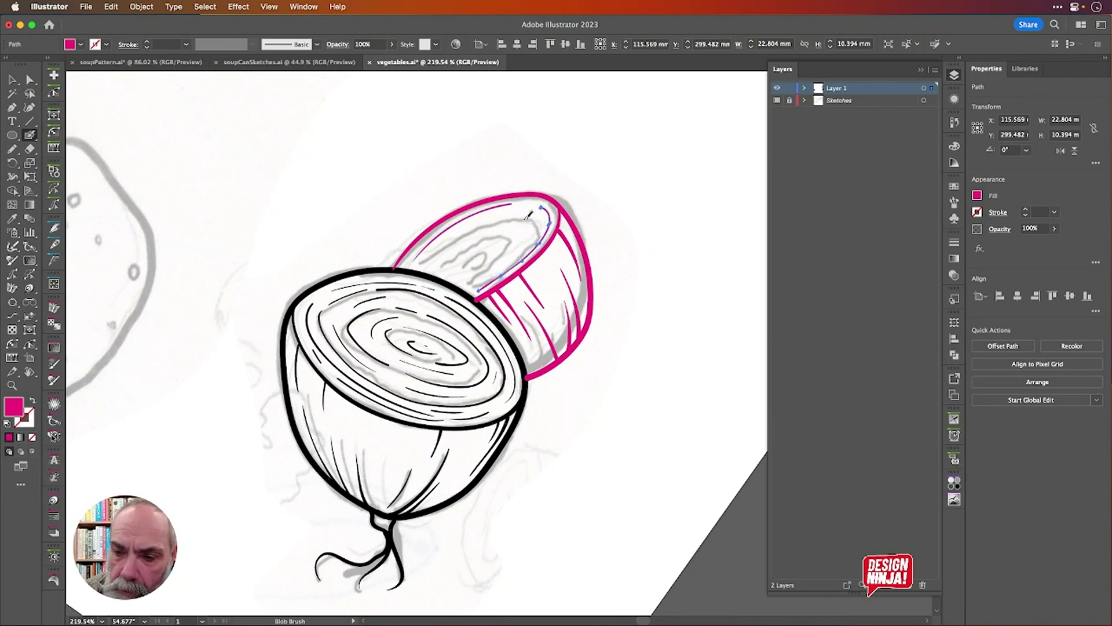
pyautogui.moveTo(423, 265)
pyautogui.mouseDown()
pyautogui.moveTo(486, 222)
pyautogui.moveTo(535, 220)
pyautogui.moveTo(528, 244)
pyautogui.moveTo(468, 288)
pyautogui.mouseUp()
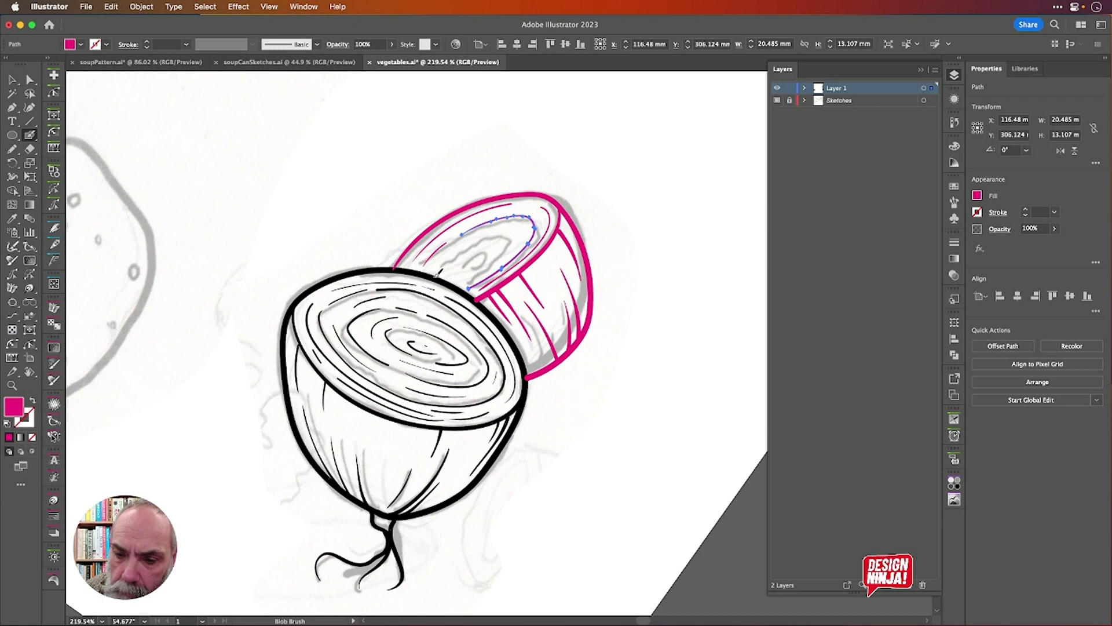
pyautogui.moveTo(462, 250)
pyautogui.mouseDown()
pyautogui.moveTo(510, 231)
pyautogui.moveTo(461, 284)
pyautogui.moveTo(453, 275)
pyautogui.moveTo(487, 253)
pyautogui.mouseUp()
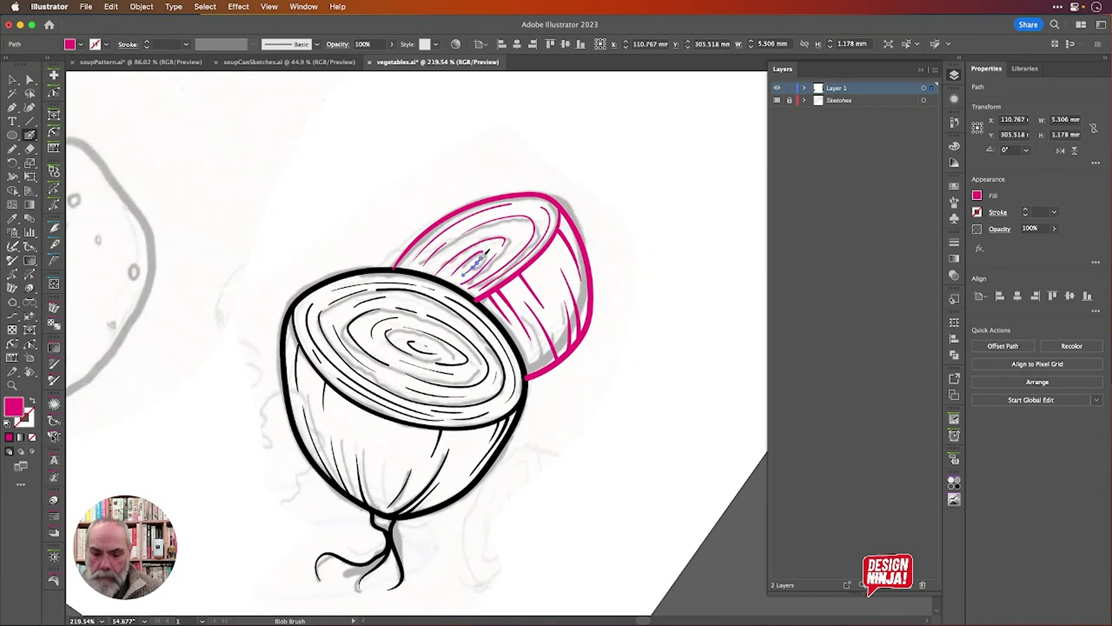
# Reset the canvas rotation and recolor all magenta paths of the back onion half to dark grey.
pyautogui.press('super+shift+1')
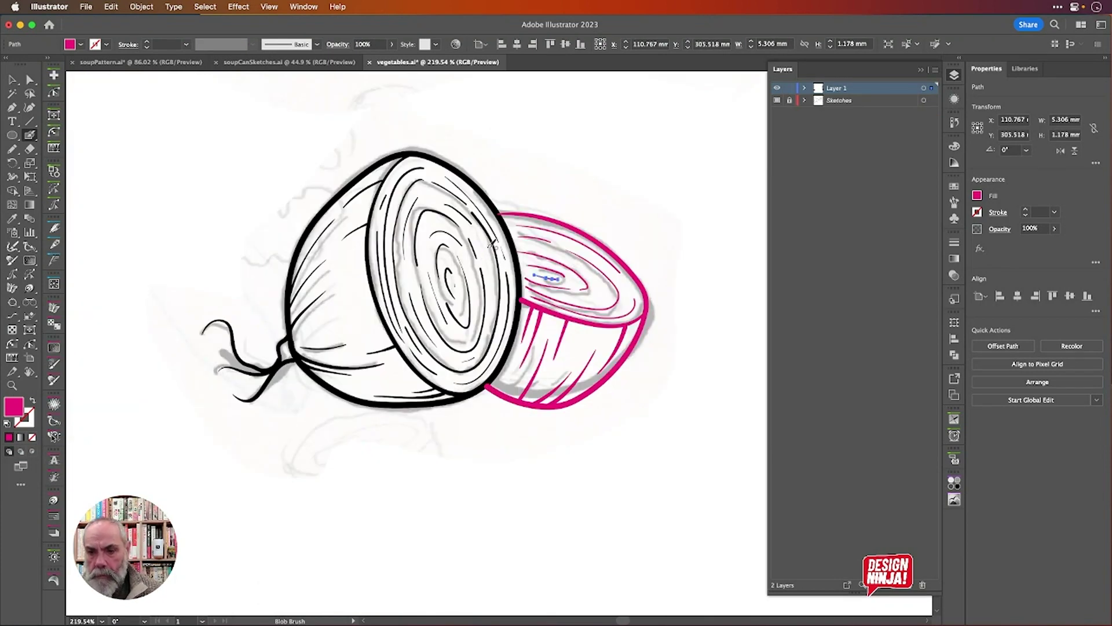
pyautogui.press('v')
pyautogui.click(641, 238)
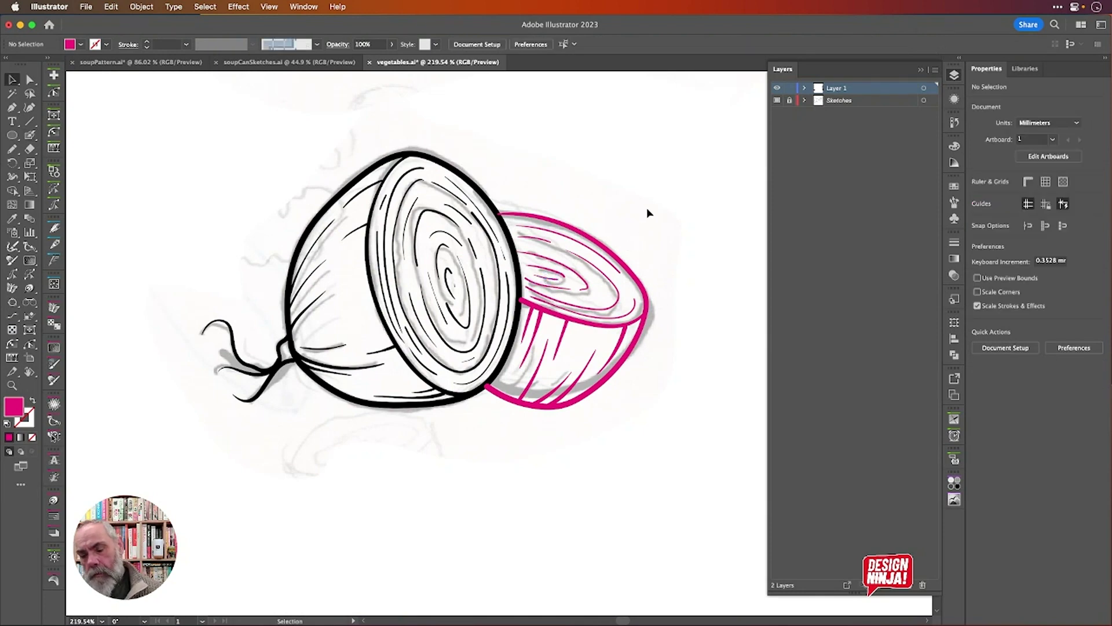
pyautogui.moveTo(660, 248); pyautogui.dragTo(526, 450)
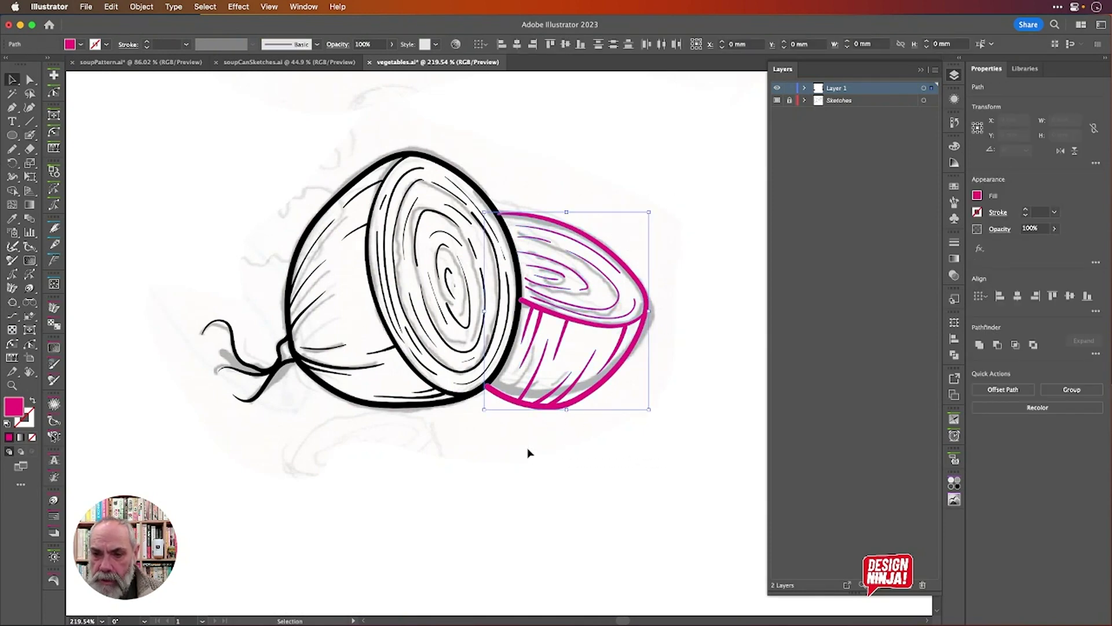
pyautogui.click(977, 196)
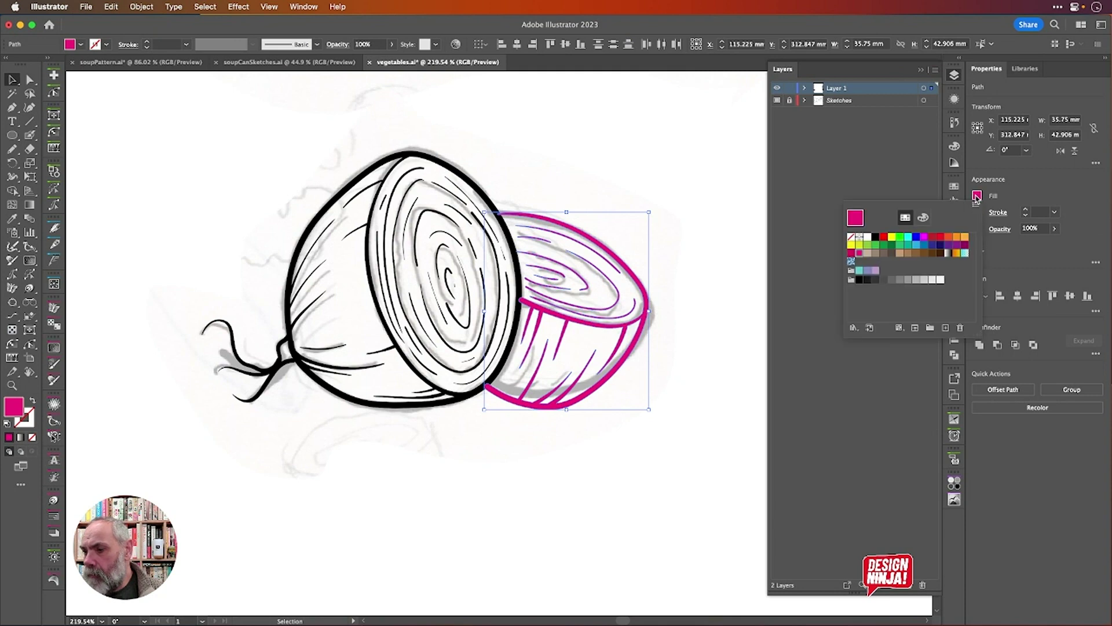
pyautogui.click(883, 280)
pyautogui.click(743, 284)
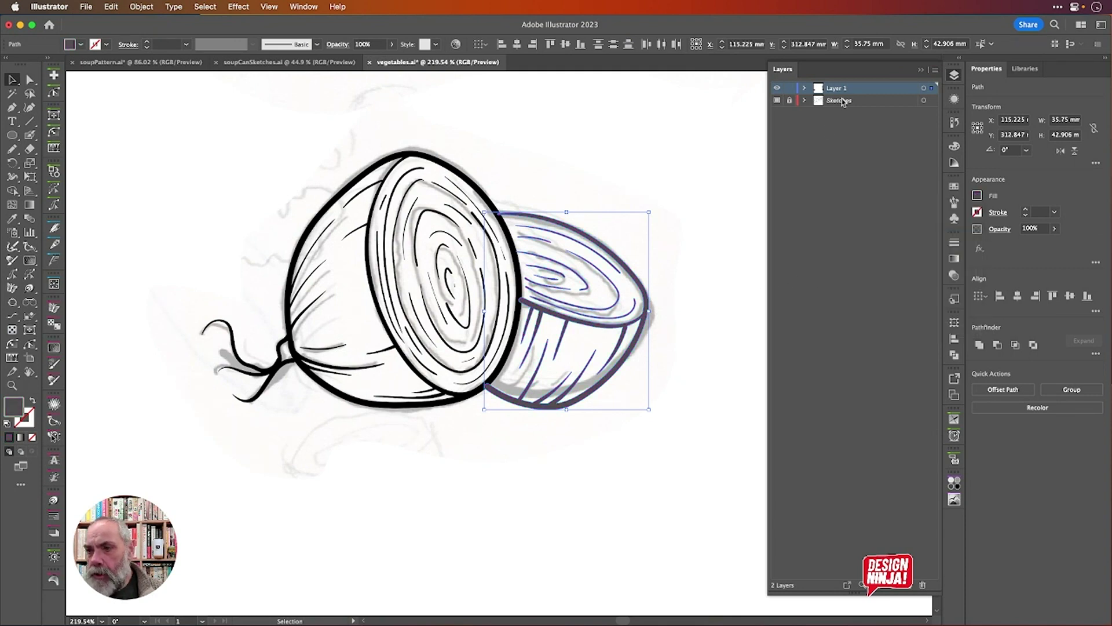
# Hide the Sketches layer and deselect everything to check both inked onion halves together.
pyautogui.click(778, 101)
pyautogui.press('super+0')
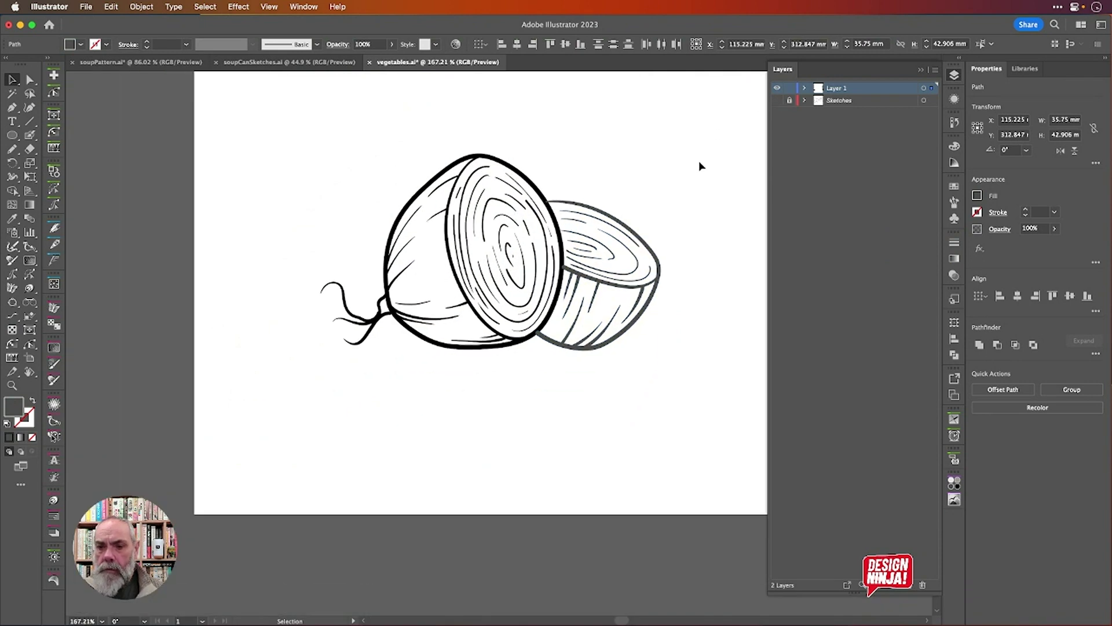
pyautogui.click(641, 165)
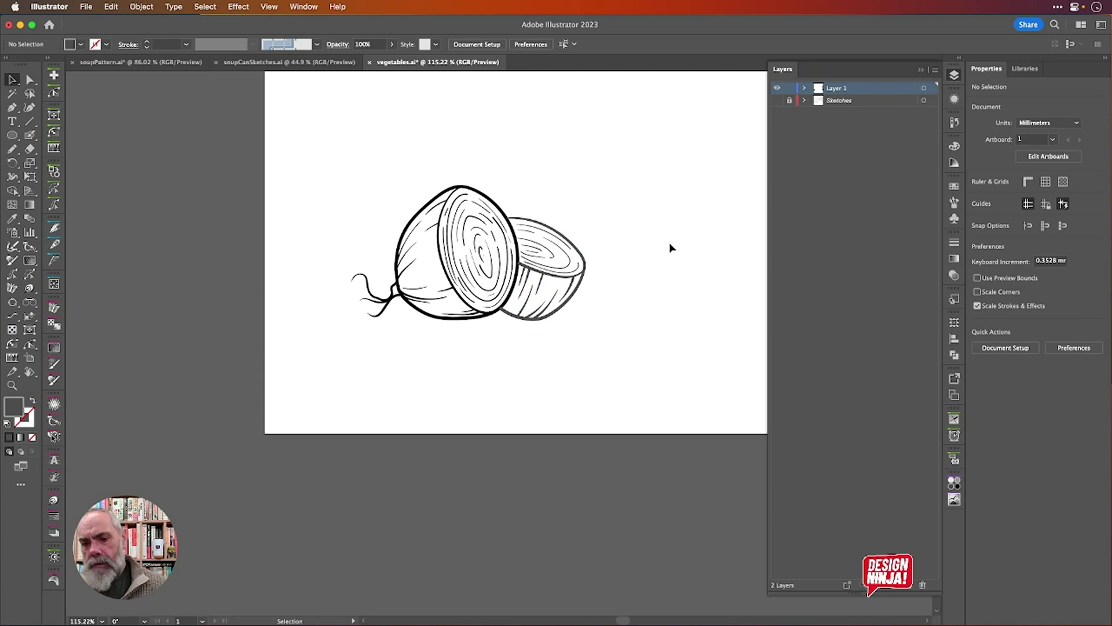
# Remove the long skin line nearest the front onion from the back half's lower outline with the Pencil tool.
pyautogui.scroll(3, 526, 316)
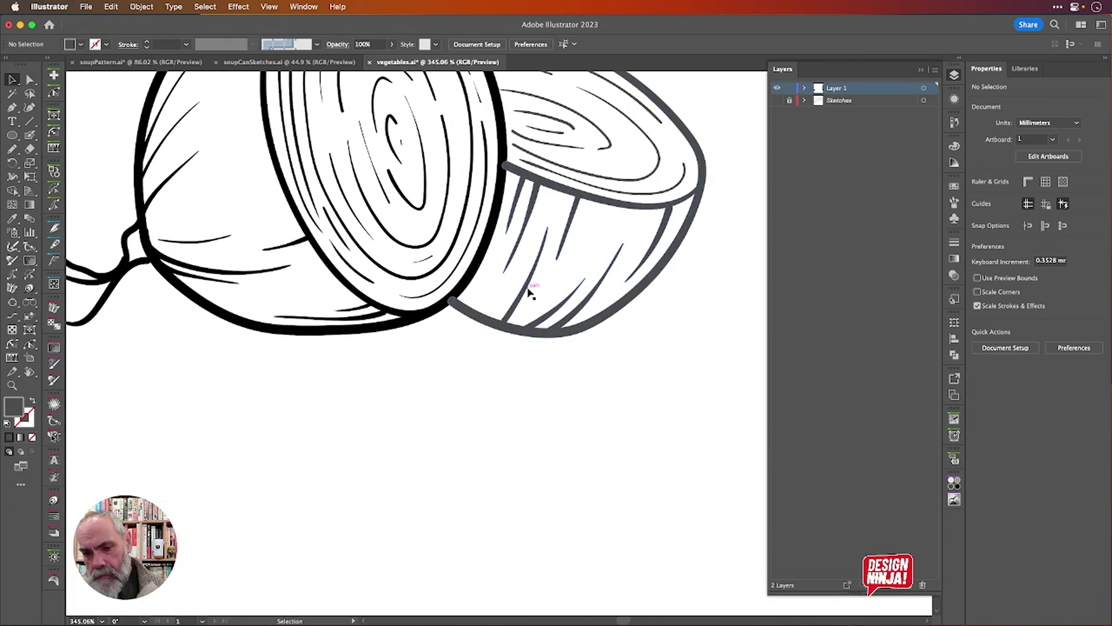
pyautogui.click(529, 292)
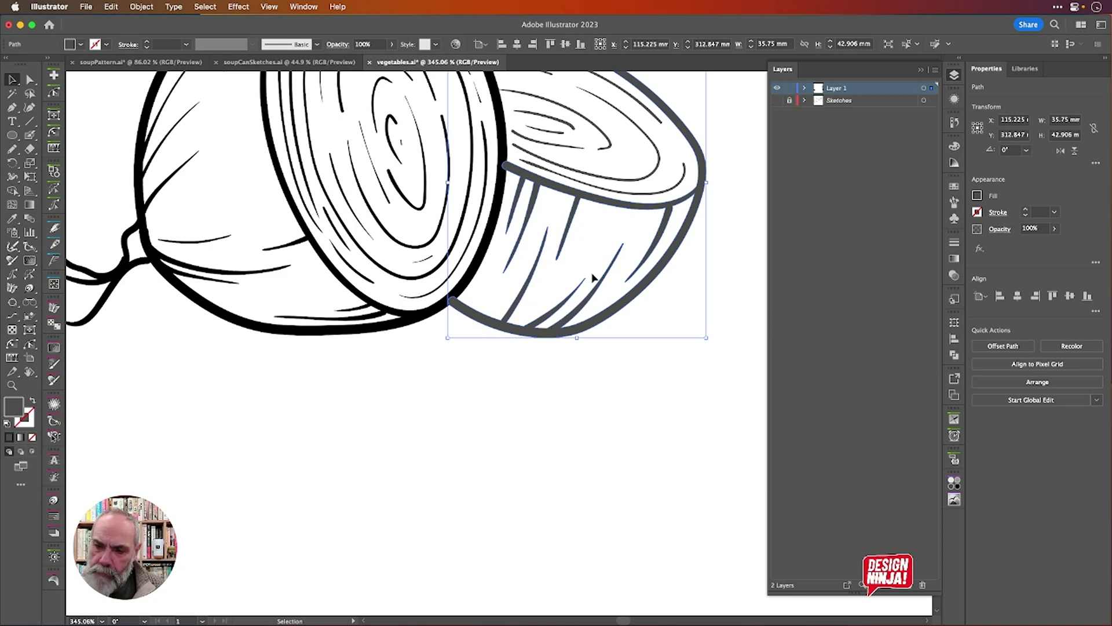
pyautogui.scroll(4, 539, 315)
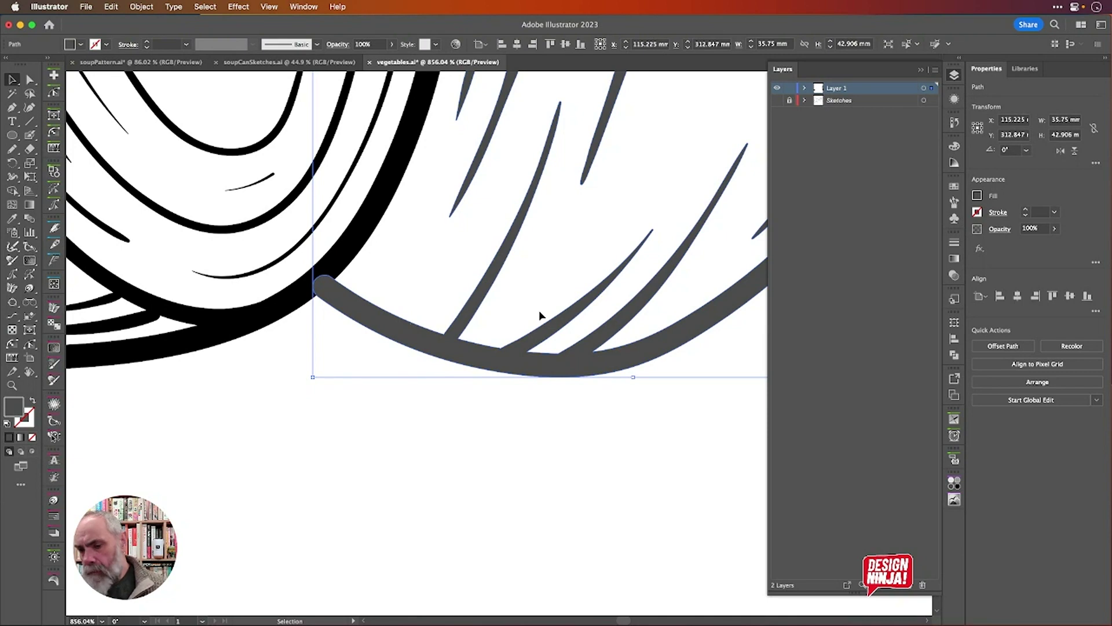
pyautogui.press('n')
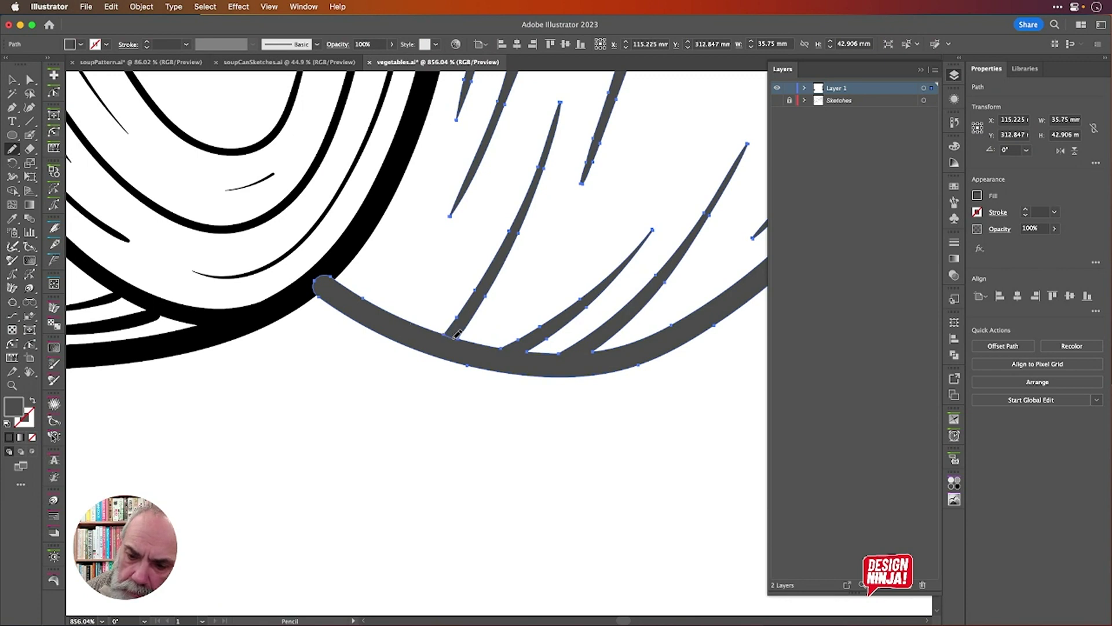
pyautogui.press('Delete')
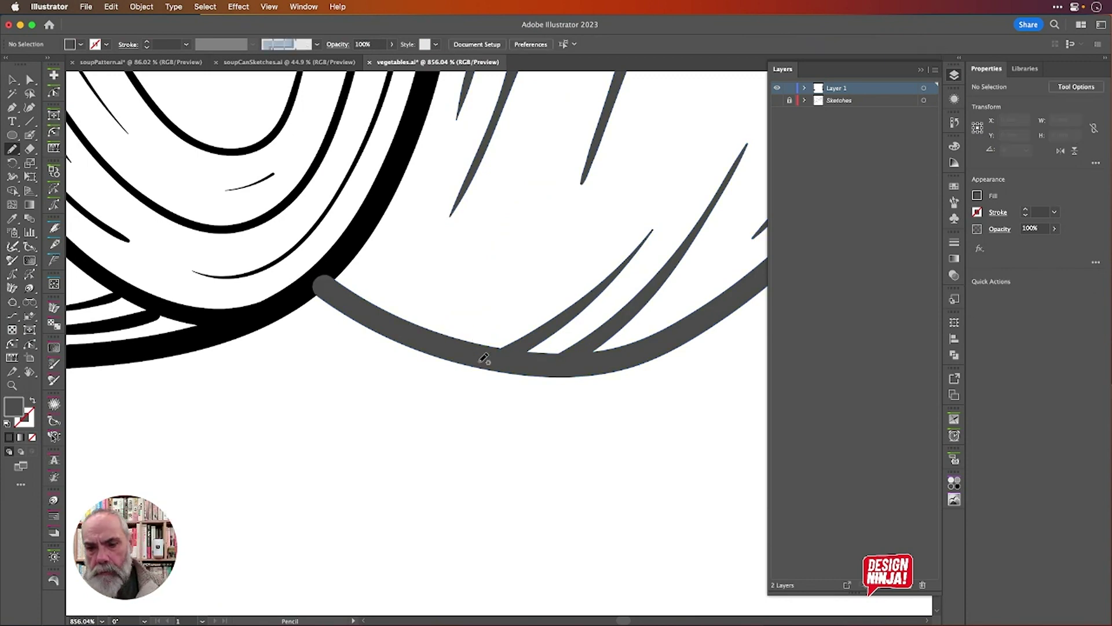
# Remove the middle skin line below the back half's rim with the Pencil tool, undoing trial removals of the two lines beside the front half.
pyautogui.scroll(-5, 483, 360)
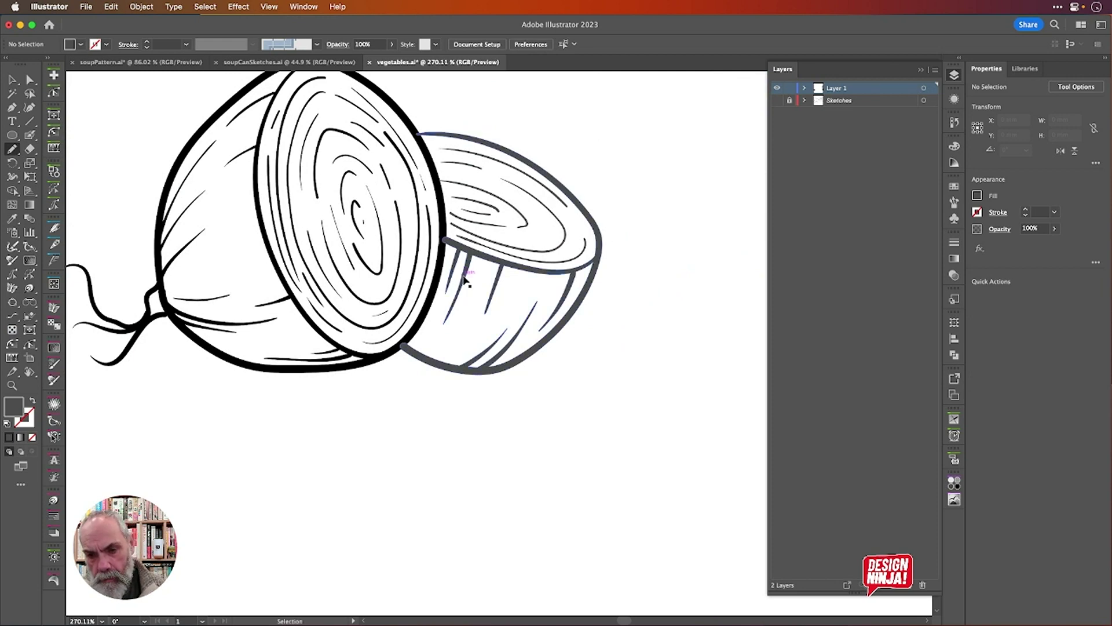
pyautogui.keyDown('super'); pyautogui.click(464, 279); pyautogui.keyUp('super')
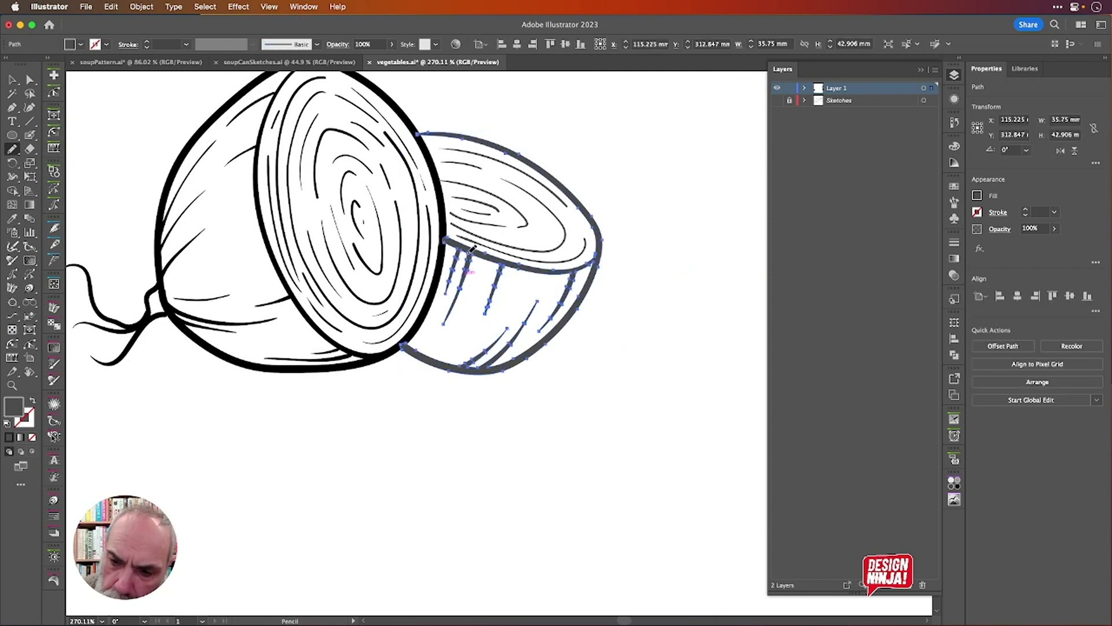
pyautogui.press('super+z')
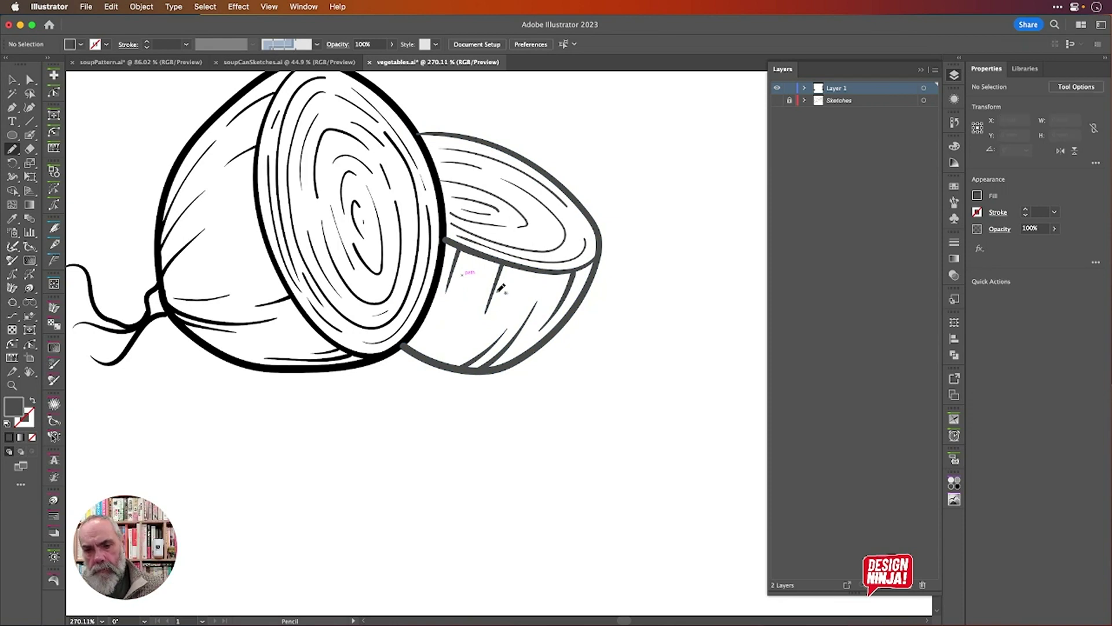
pyautogui.press('super+z')
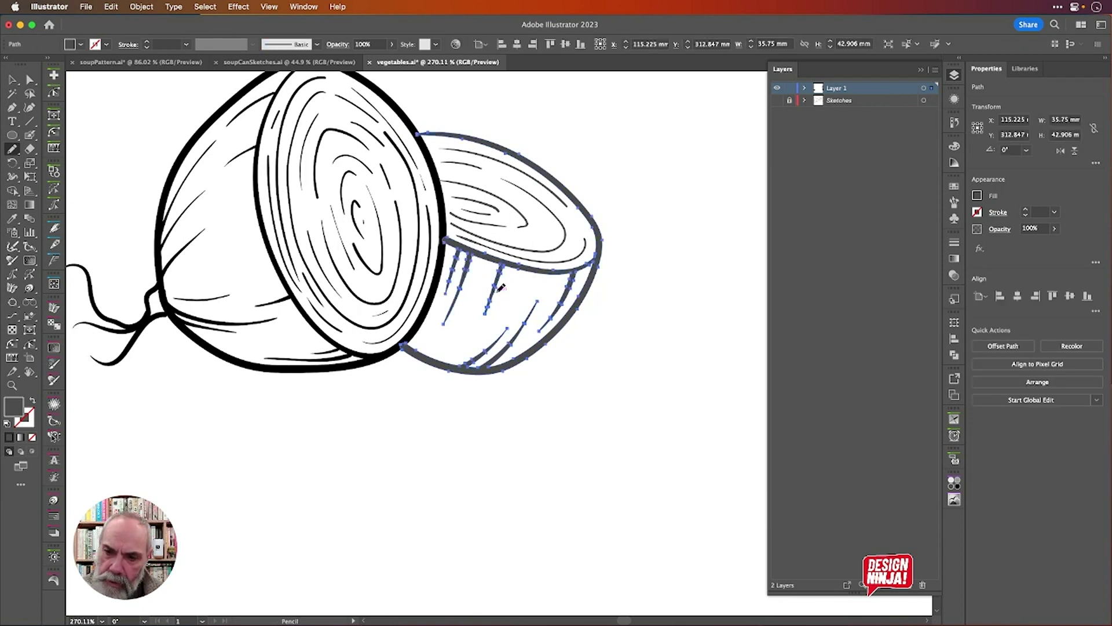
pyautogui.press('super+z')
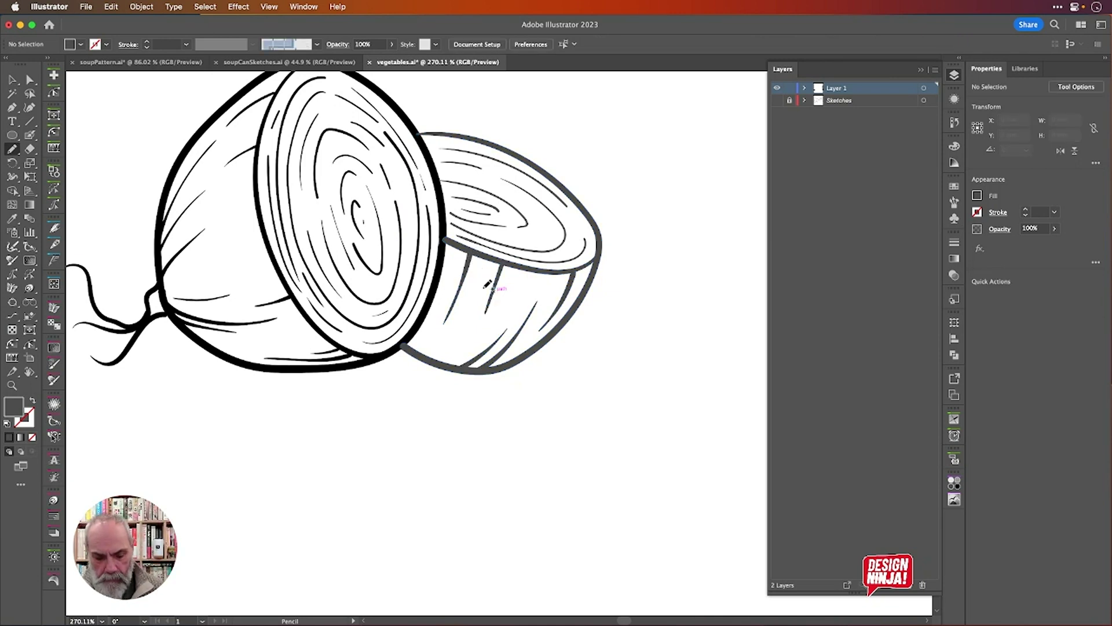
pyautogui.press('super+shift+z')
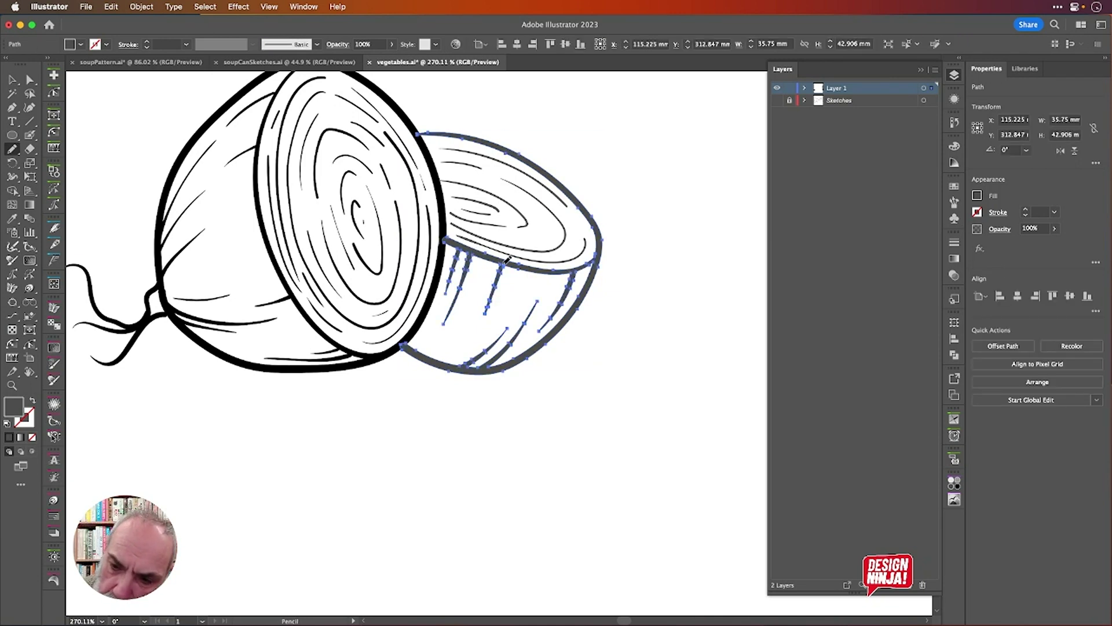
pyautogui.press('super+shift+a')
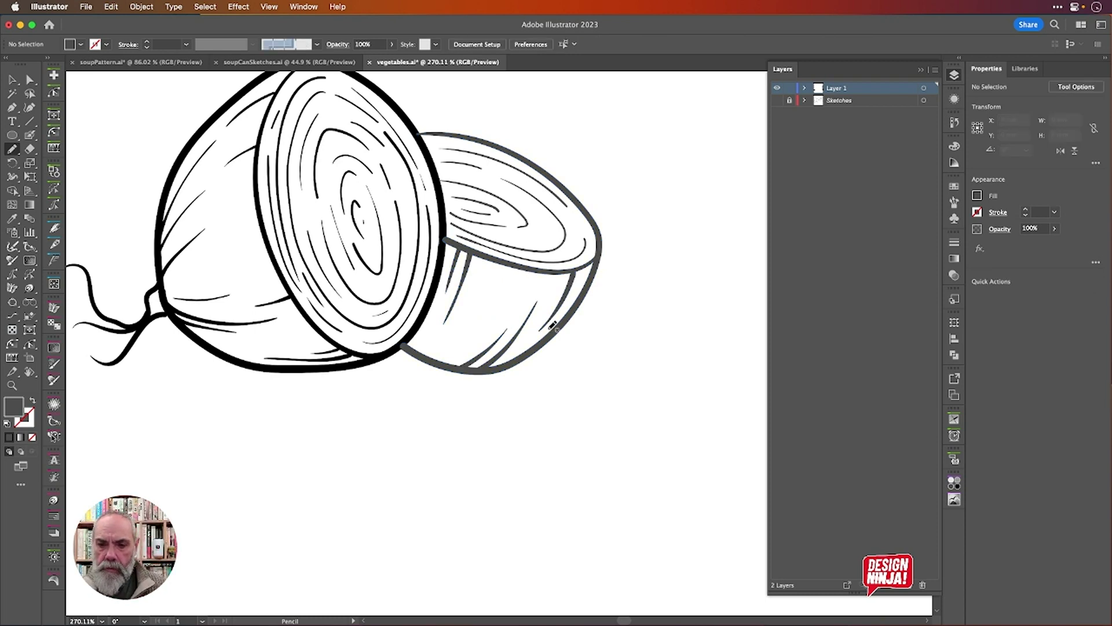
# Ink a new tapered skin line about 7 mm wide and 12 mm high from the middle of the back half's rim with the Blob Brush.
pyautogui.scroll(-5, 553, 326)
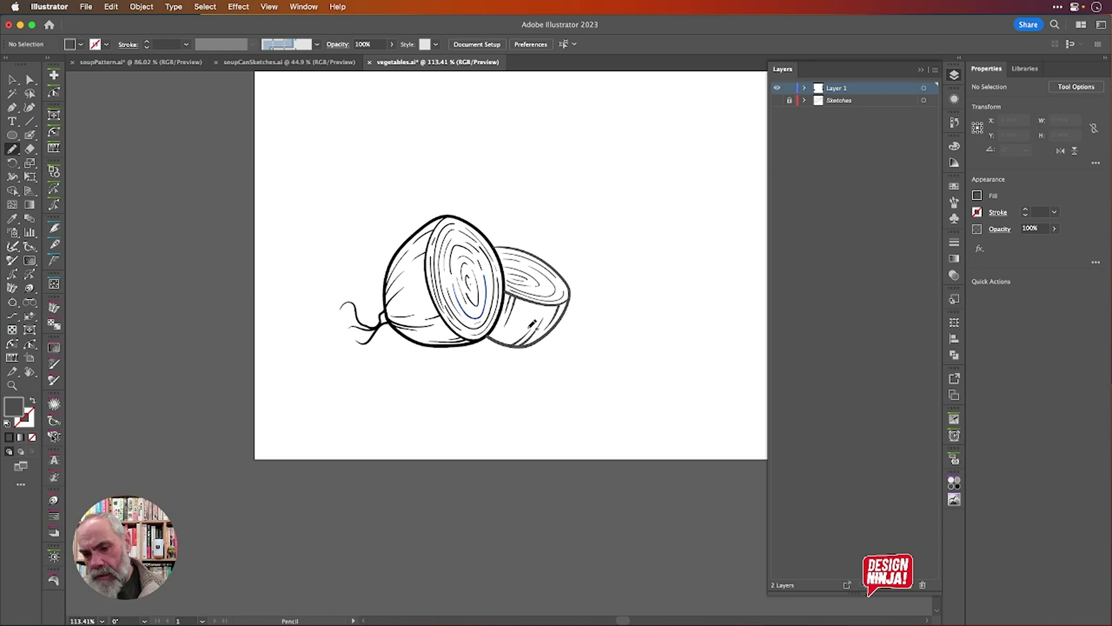
pyautogui.scroll(6, 551, 303)
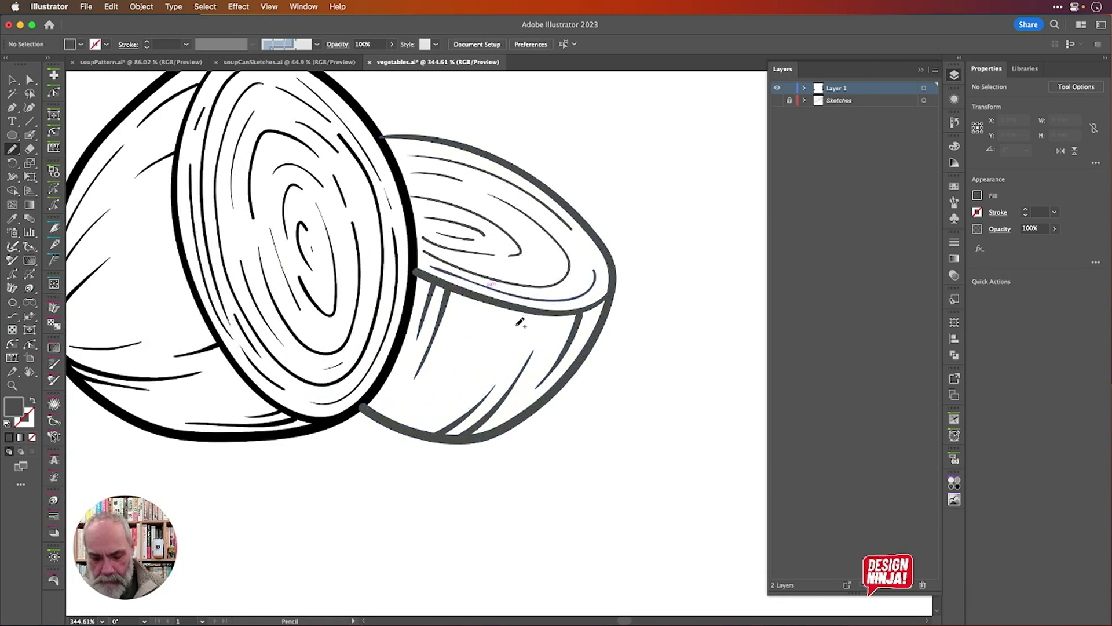
pyautogui.hotkey('shift', 'b')
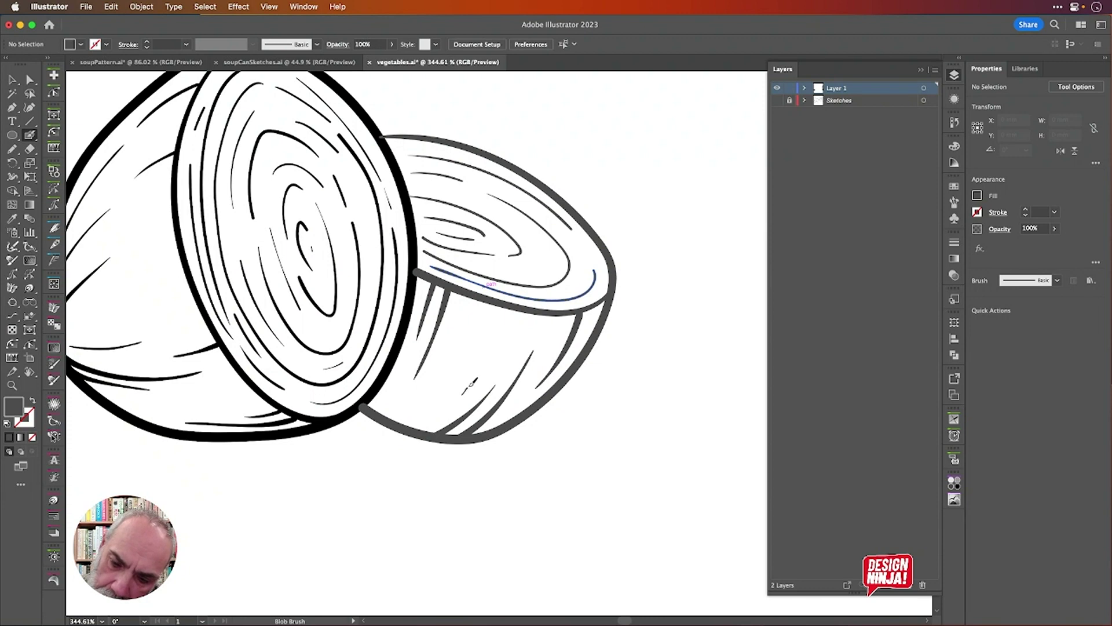
pyautogui.moveTo(471, 382); pyautogui.dragTo(511, 309)
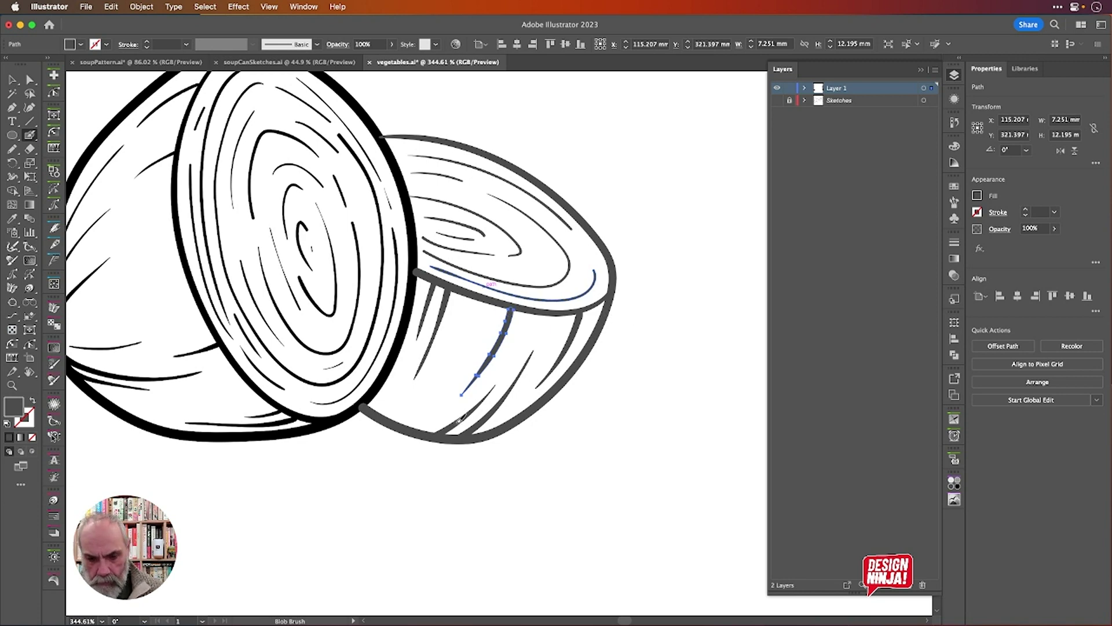
# Remove the shorter skin line rising from the back half's lower outline with the Pencil tool.
pyautogui.press('n')
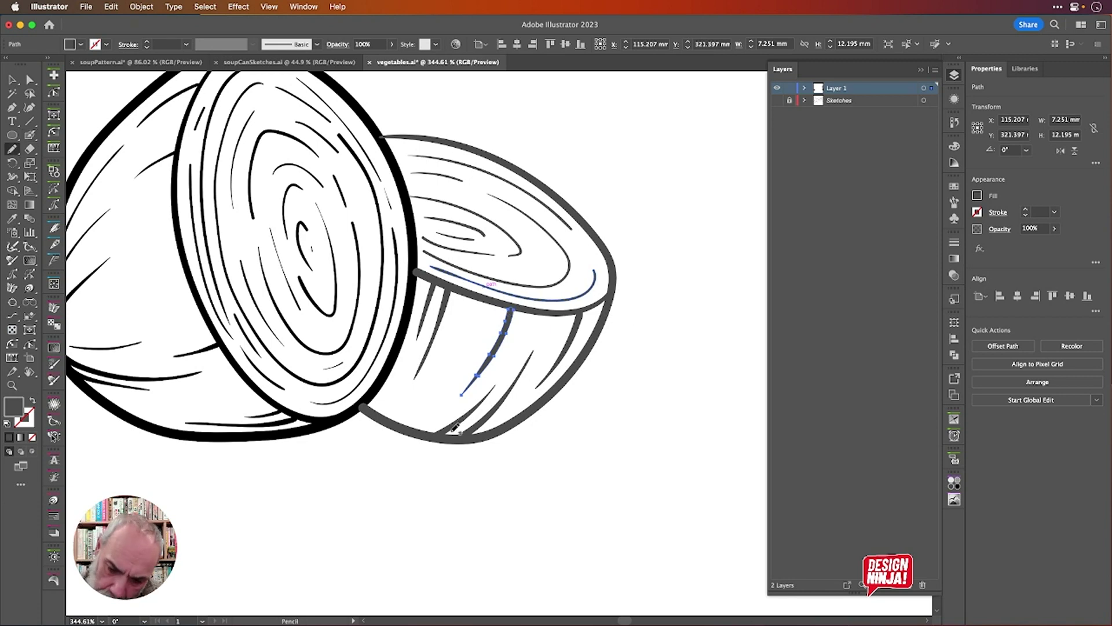
pyautogui.keyDown('super'); pyautogui.click(456, 439); pyautogui.keyUp('super')
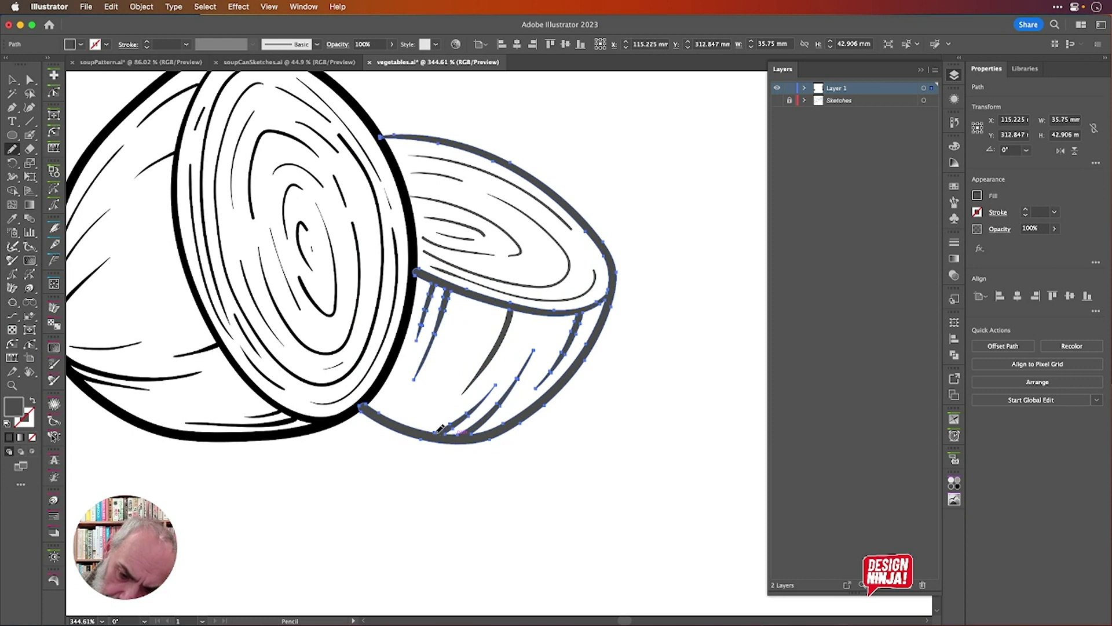
pyautogui.moveTo(437, 434); pyautogui.dragTo(461, 439)
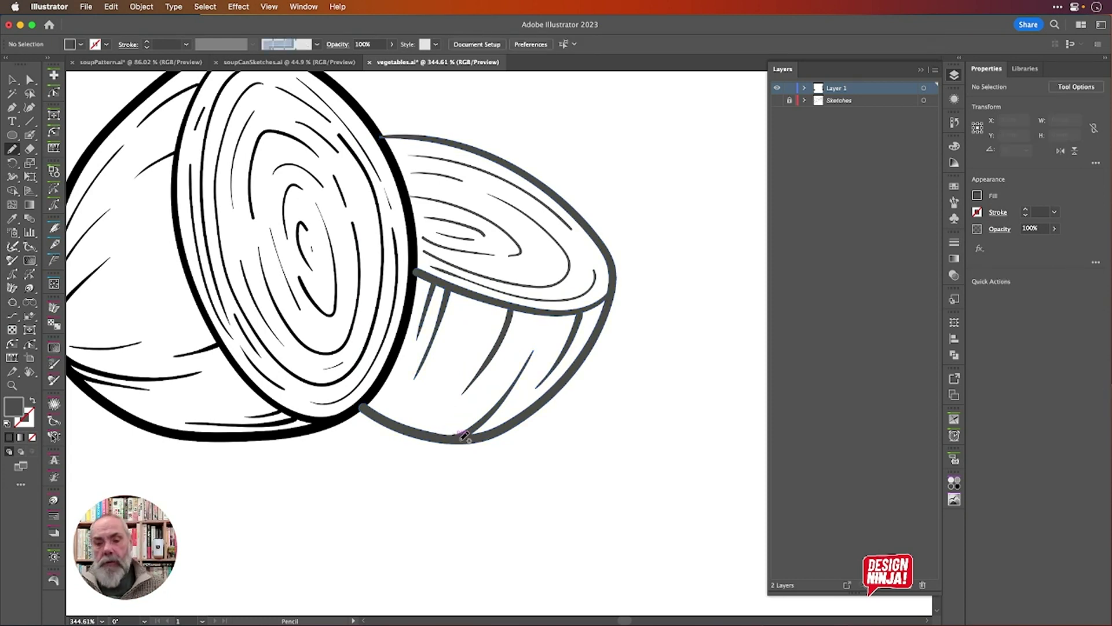
pyautogui.scroll(-5, 578, 452)
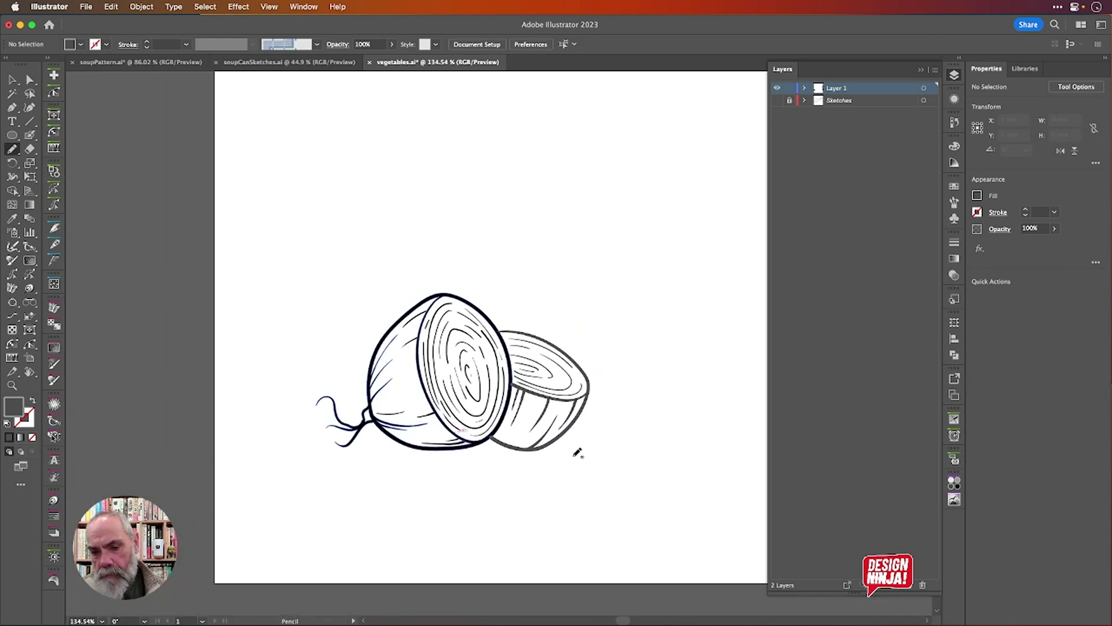
# Rotate the innermost rings on the back half's cut face slightly and shift them away from the front half.
pyautogui.click(10, 79)
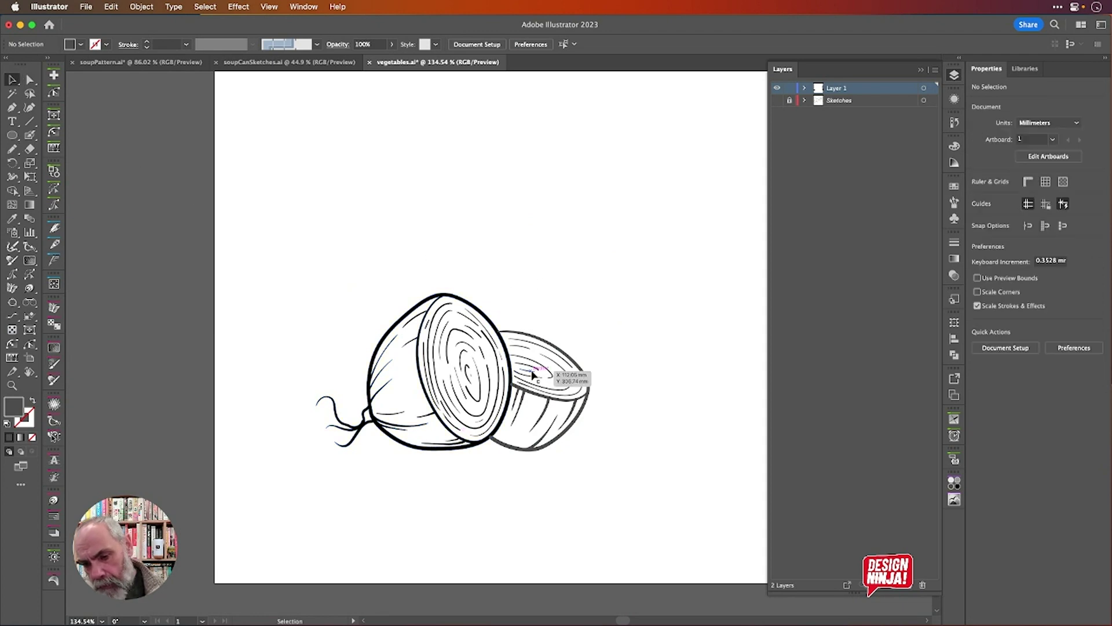
pyautogui.scroll(5, 540, 375)
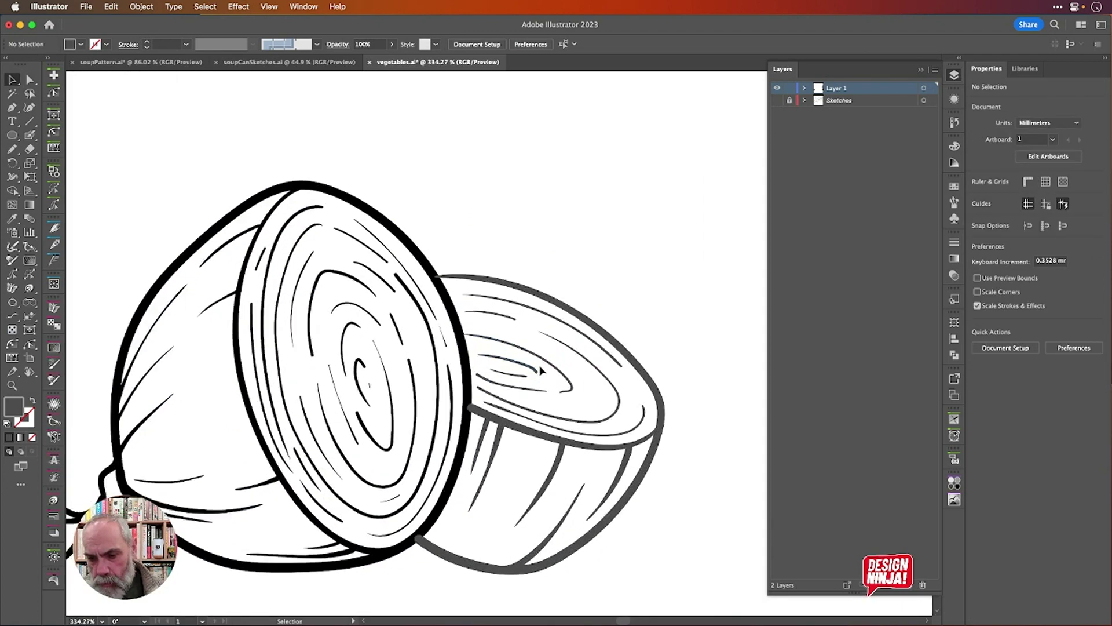
pyautogui.click(502, 393)
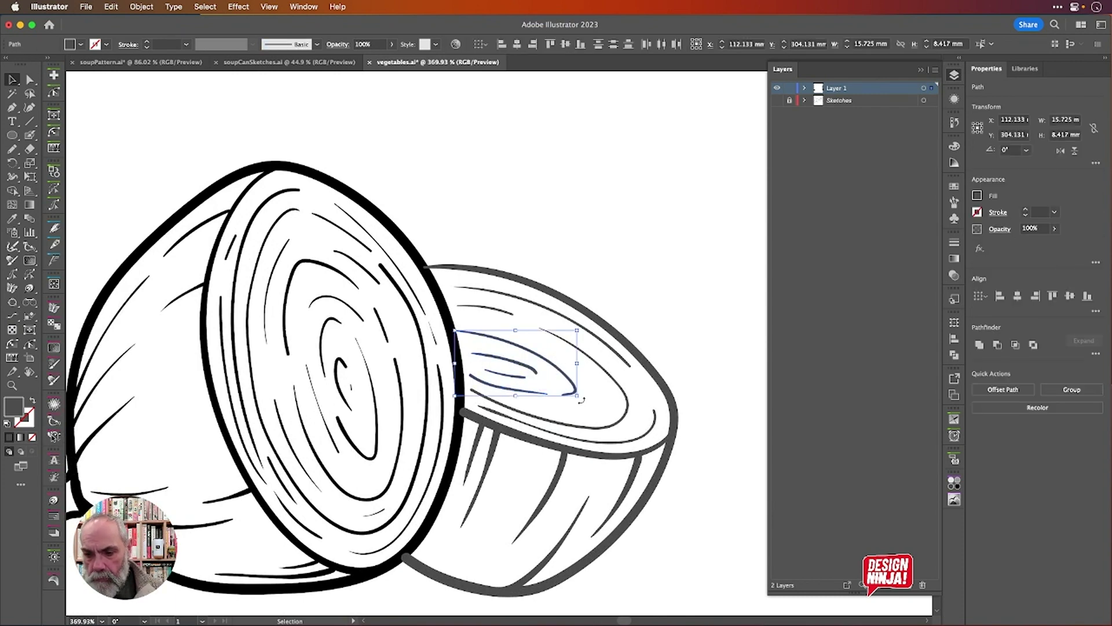
pyautogui.moveTo(581, 400); pyautogui.dragTo(585, 389)
pyautogui.click(694, 357)
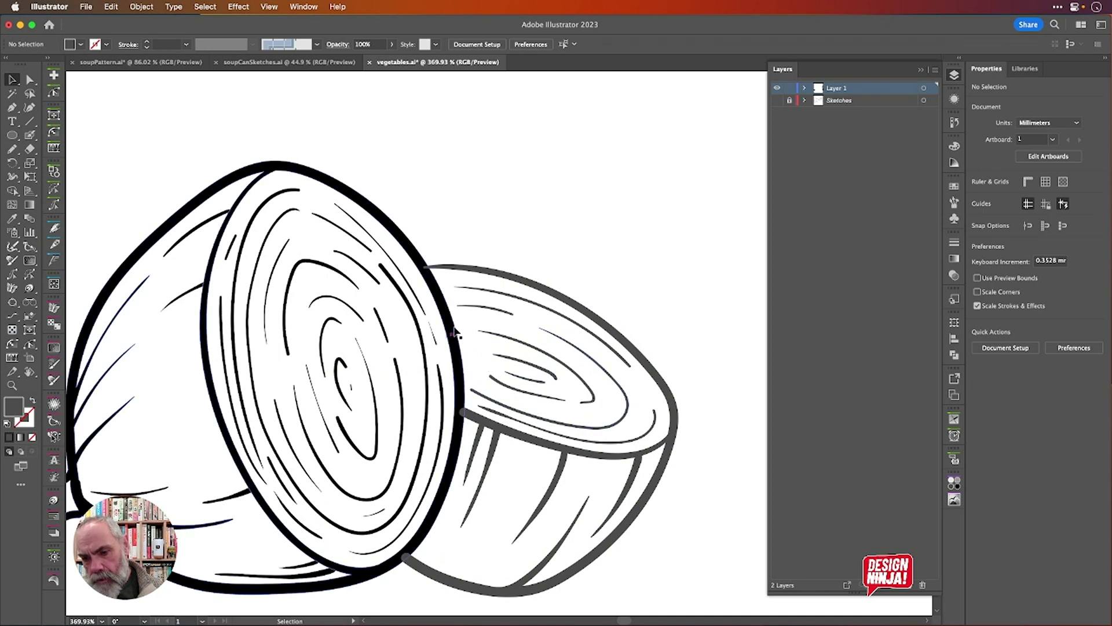
# Extend the lower inner ring line toward the front half with the Blob Brush, making it about 13 mm wide and 6 mm high.
pyautogui.click(519, 392)
pyautogui.scroll(6, 519, 392)
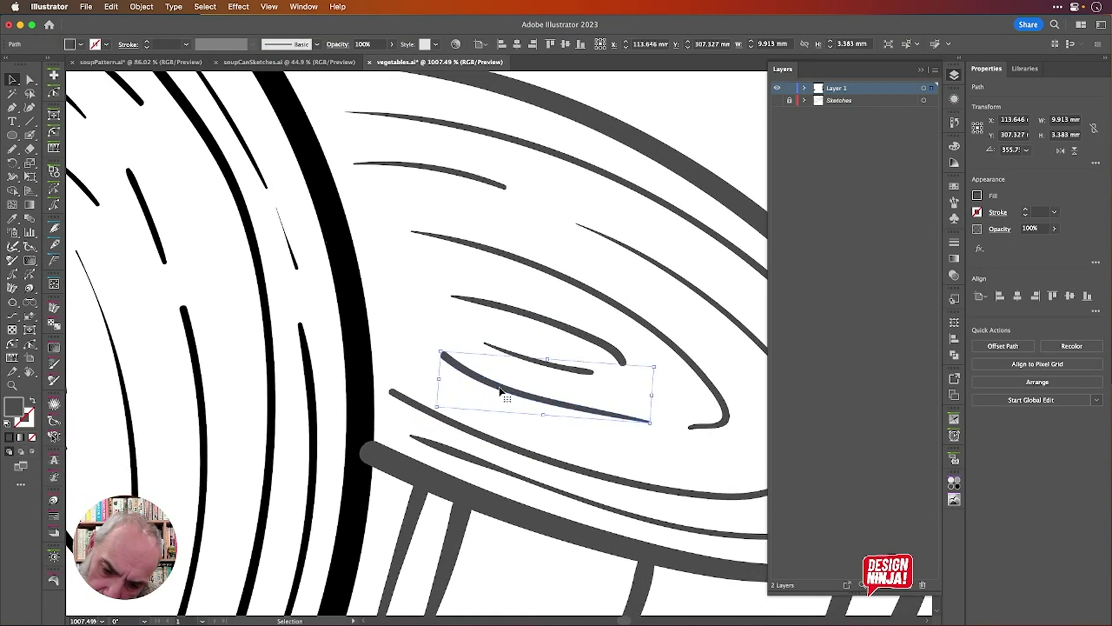
pyautogui.hotkey('shift', 'b')
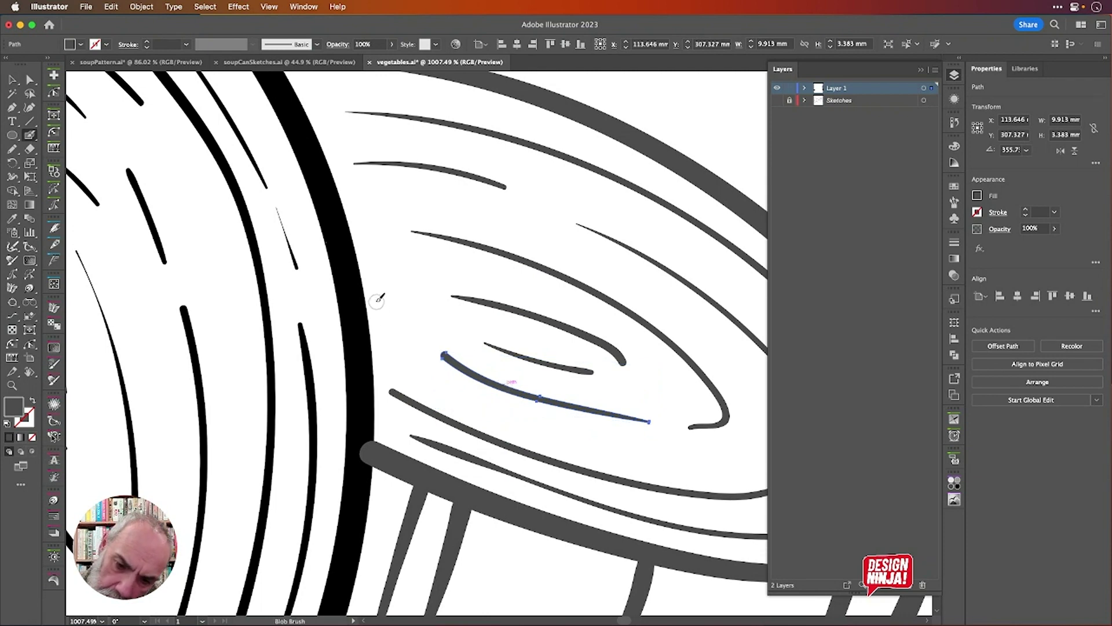
pyautogui.moveTo(381, 302); pyautogui.dragTo(428, 346)
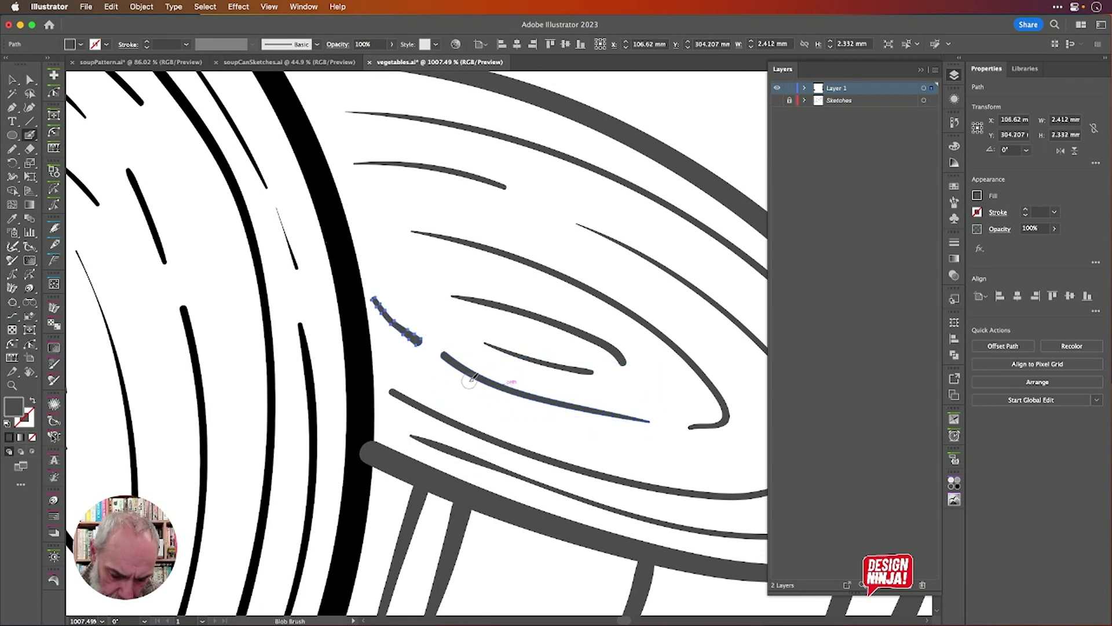
pyautogui.moveTo(381, 299); pyautogui.dragTo(503, 382)
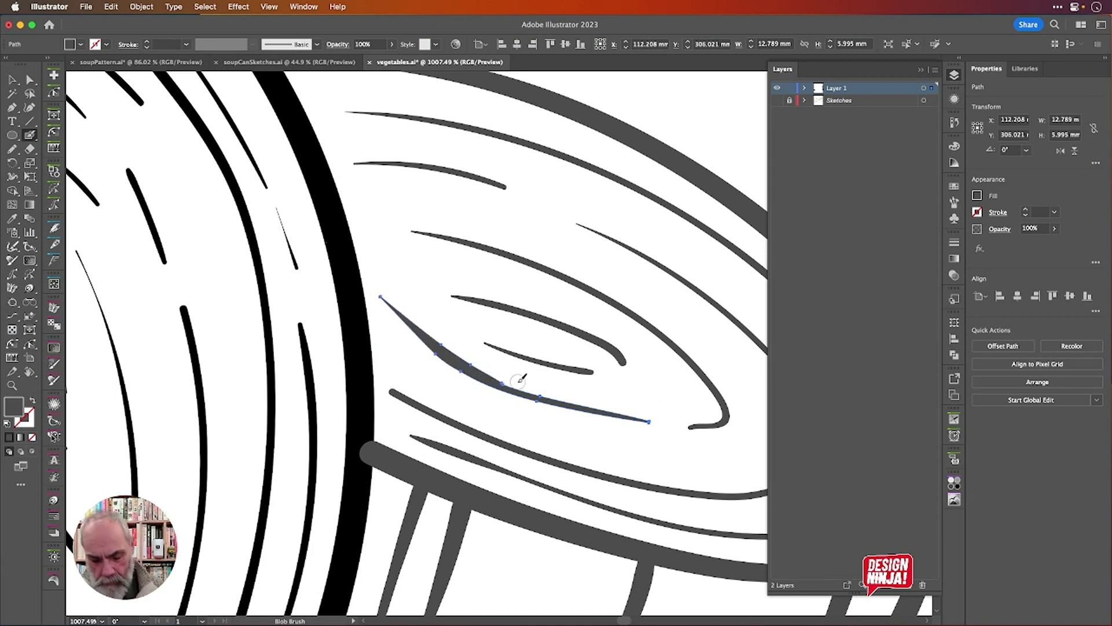
# Reshape the upper edge of the extended ring line's thick section with the Reform tool.
pyautogui.doubleClick(55, 199)
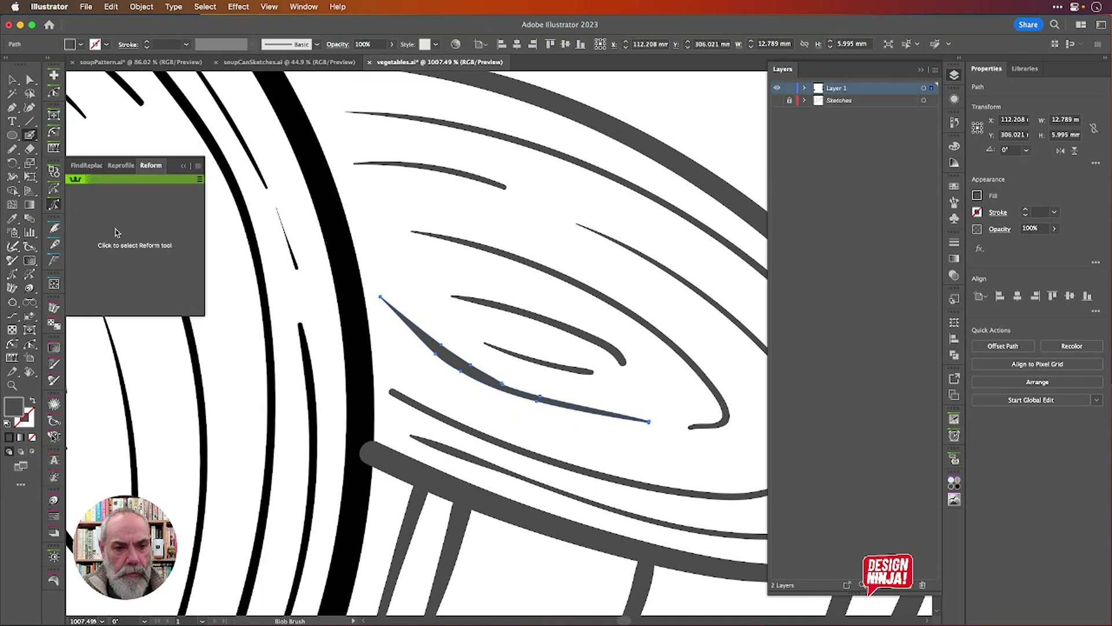
pyautogui.click(456, 353)
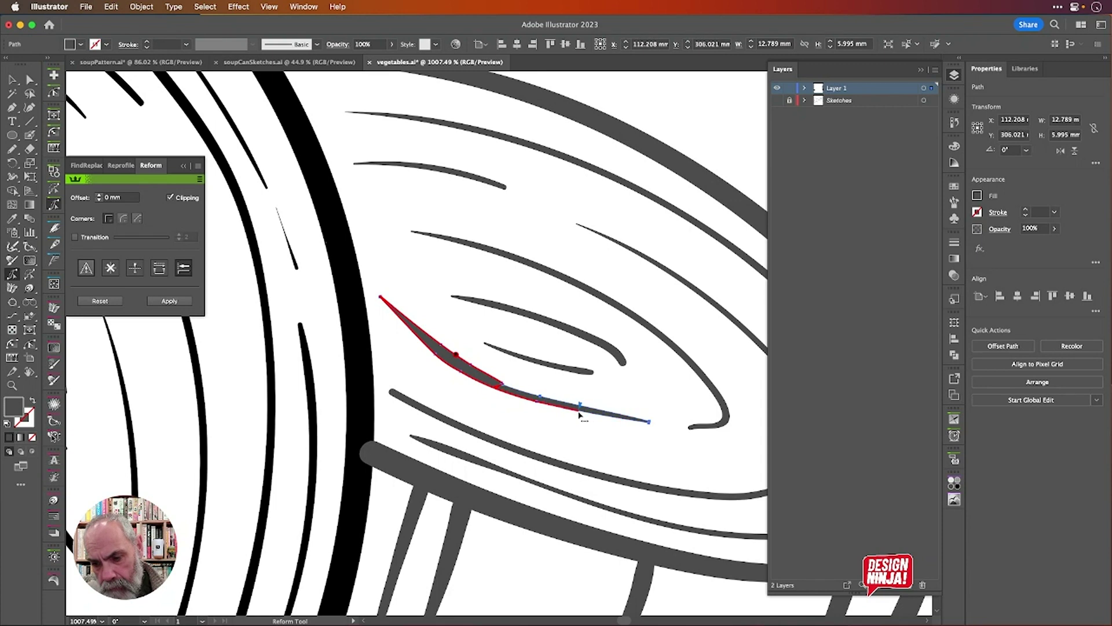
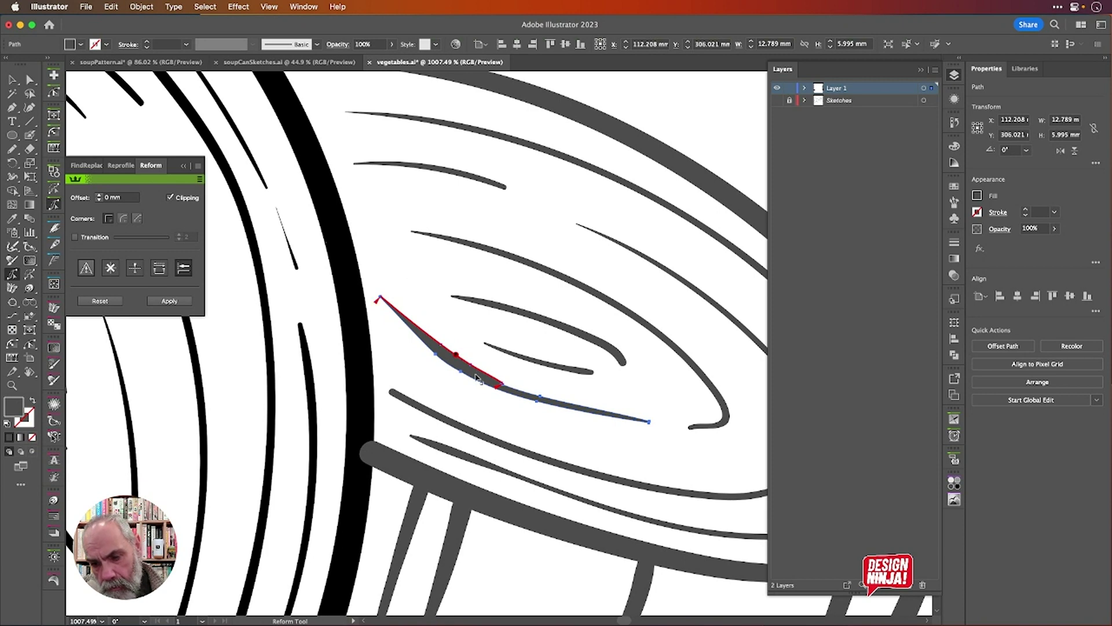
pyautogui.moveTo(456, 359); pyautogui.dragTo(463, 368)
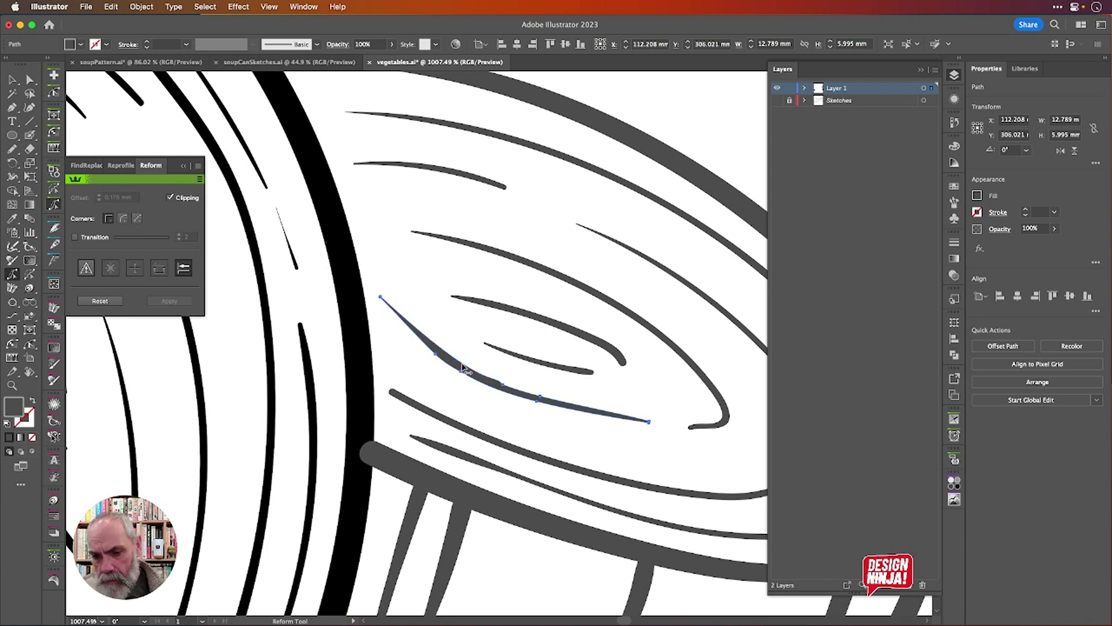
# Smooth out the bump along the extended ring line's upper edge with Pencil tool strokes and deselect the line.
pyautogui.scroll(5, 509, 384)
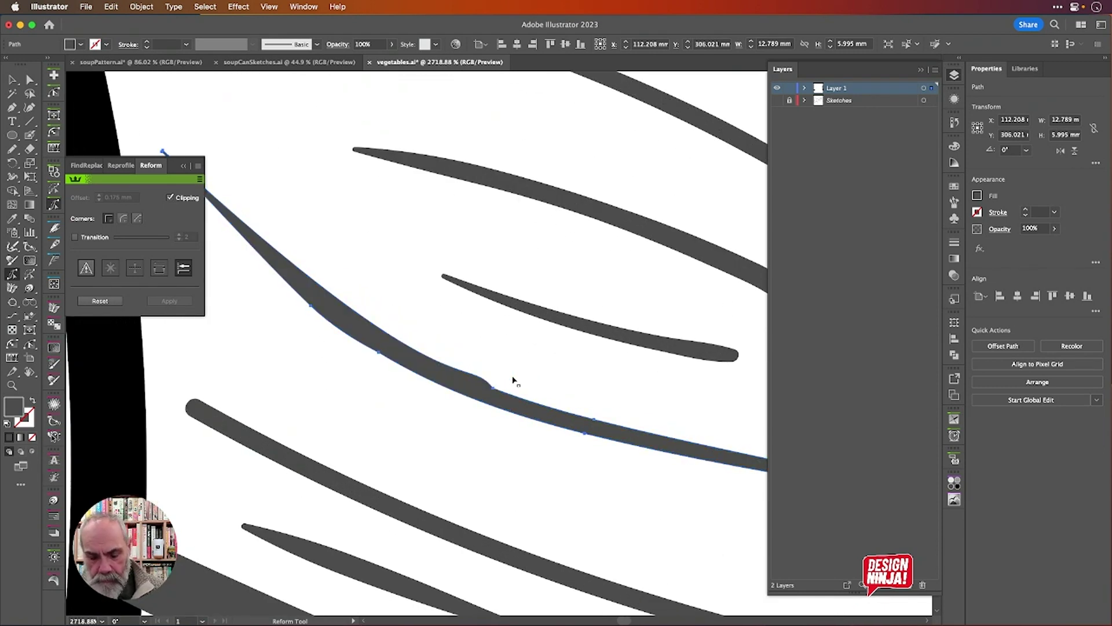
pyautogui.press('n')
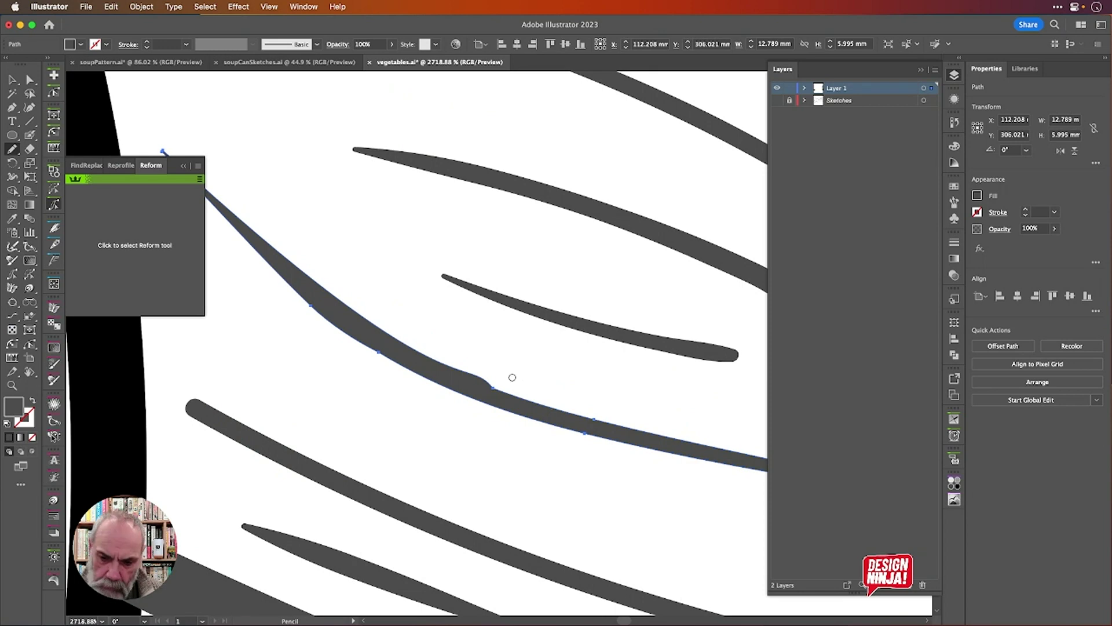
pyautogui.moveTo(492, 383); pyautogui.dragTo(534, 405)
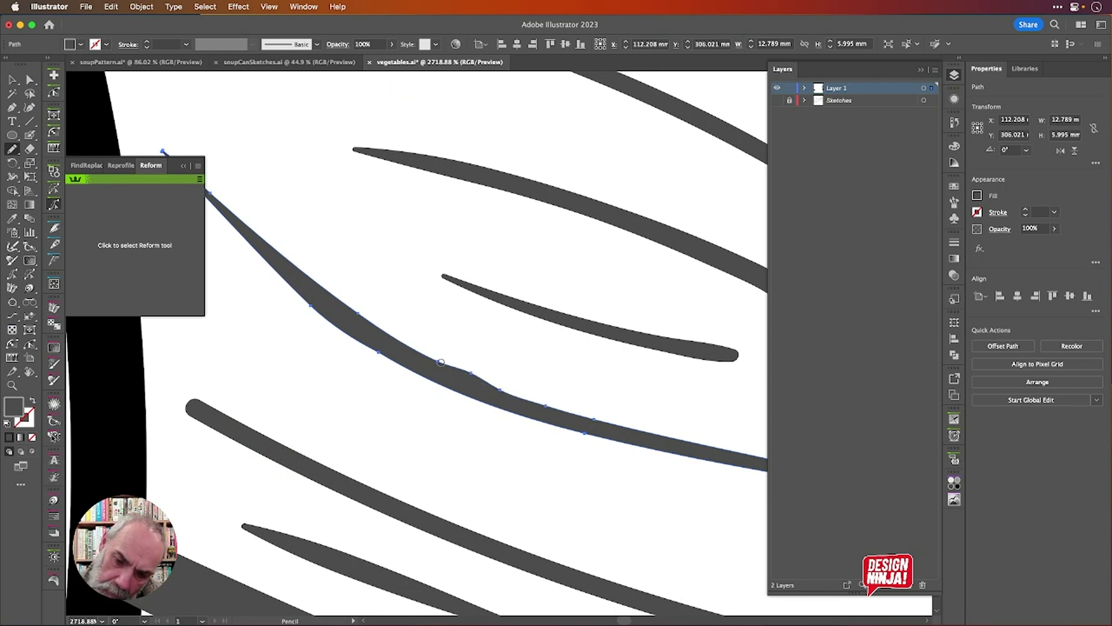
pyautogui.moveTo(441, 363); pyautogui.dragTo(554, 411)
pyautogui.moveTo(412, 348)
pyautogui.mouseDown()
pyautogui.moveTo(568, 412)
pyautogui.moveTo(561, 406)
pyautogui.mouseUp()
pyautogui.moveTo(387, 334); pyautogui.dragTo(573, 411)
pyautogui.moveTo(315, 283)
pyautogui.mouseDown()
pyautogui.moveTo(522, 398)
pyautogui.moveTo(666, 444)
pyautogui.mouseUp()
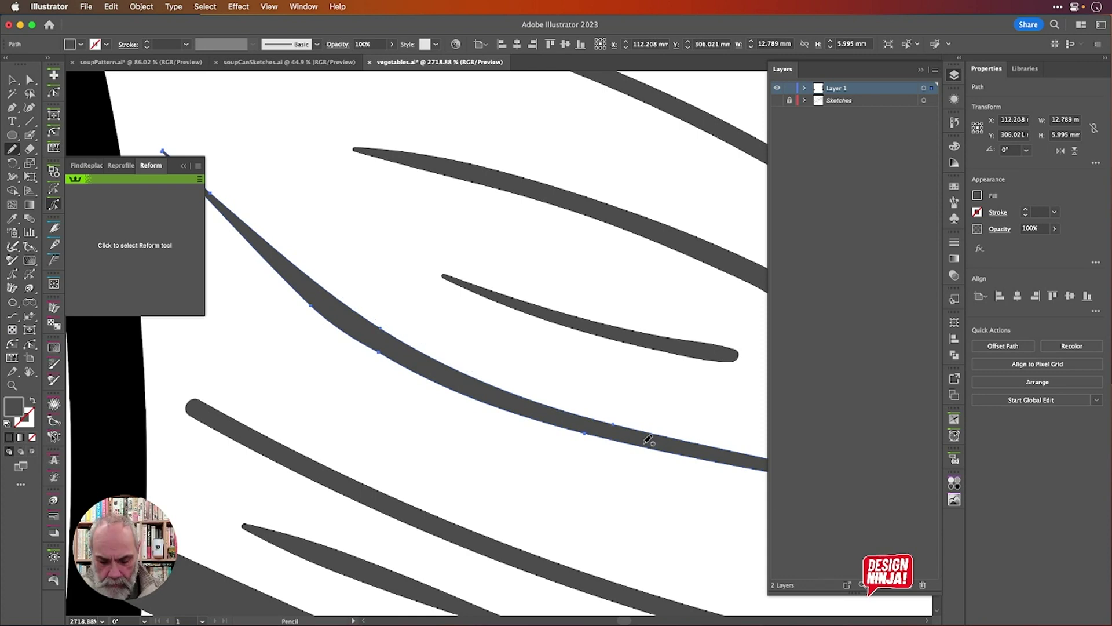
pyautogui.press('super+0')
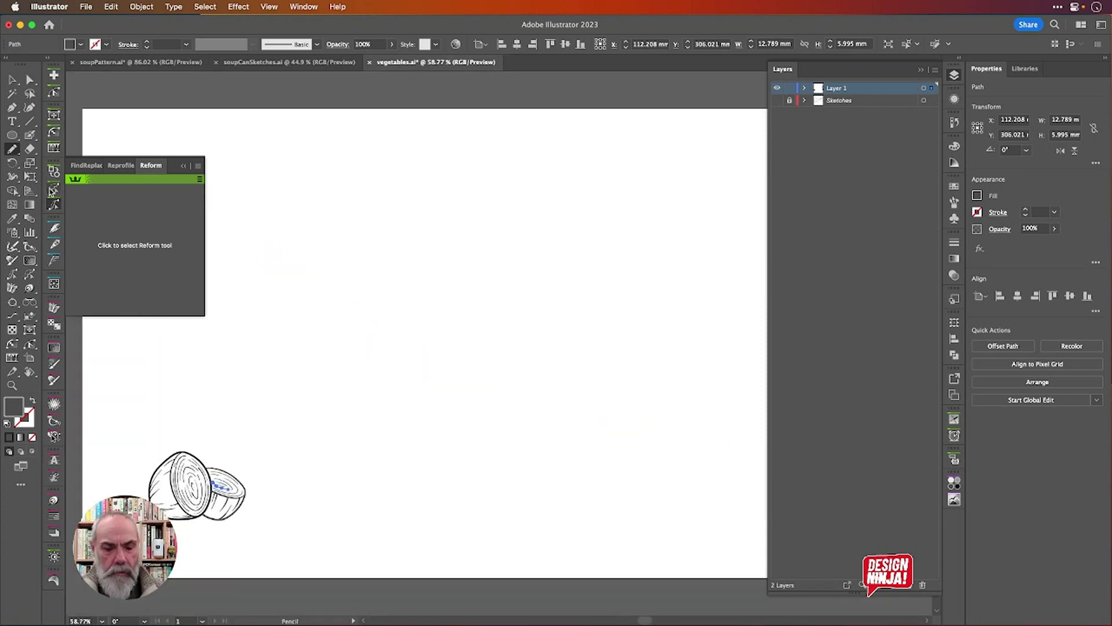
pyautogui.click(13, 81)
pyautogui.click(277, 496)
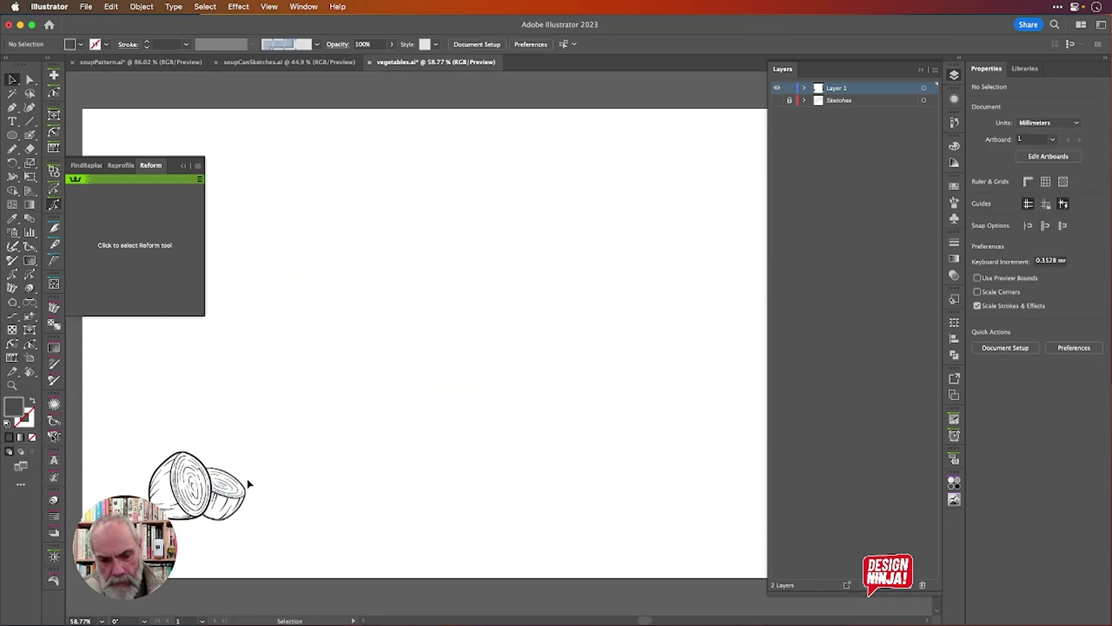
# Select all of the back onion half's line art and set its fill to black.
pyautogui.moveTo(291, 423); pyautogui.dragTo(123, 550)
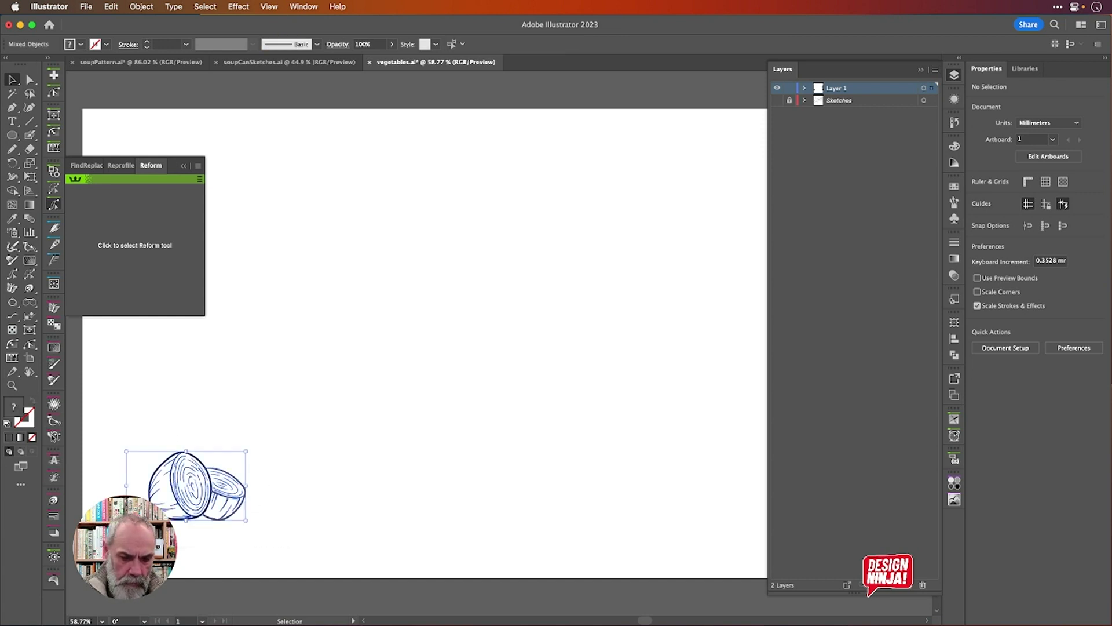
pyautogui.scroll(10, 106, 552)
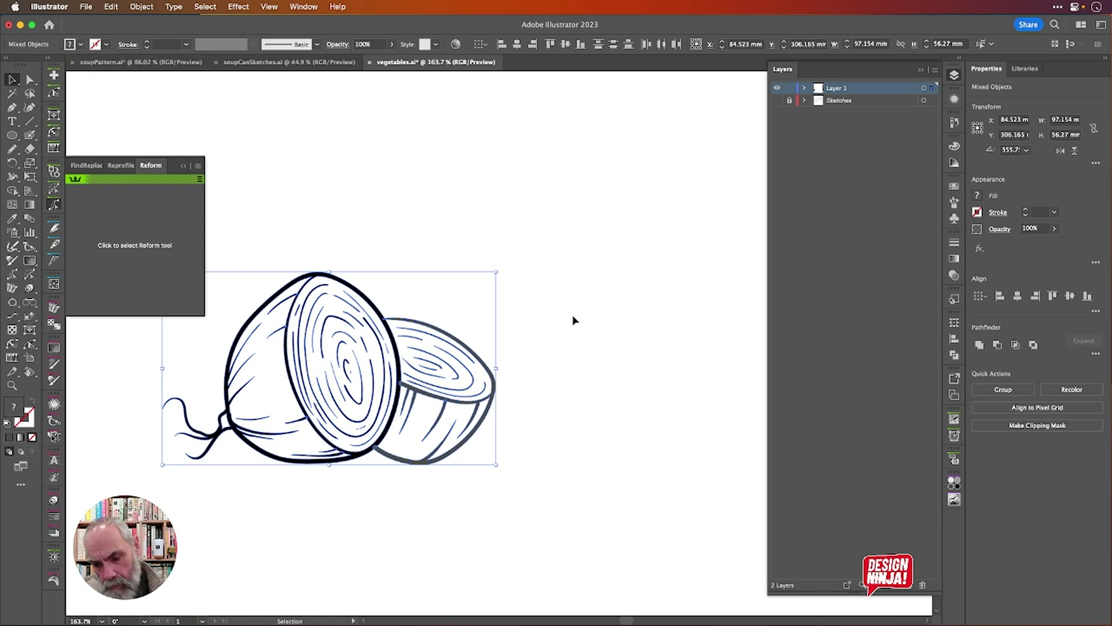
pyautogui.click(584, 359)
pyautogui.moveTo(503, 291); pyautogui.dragTo(405, 476)
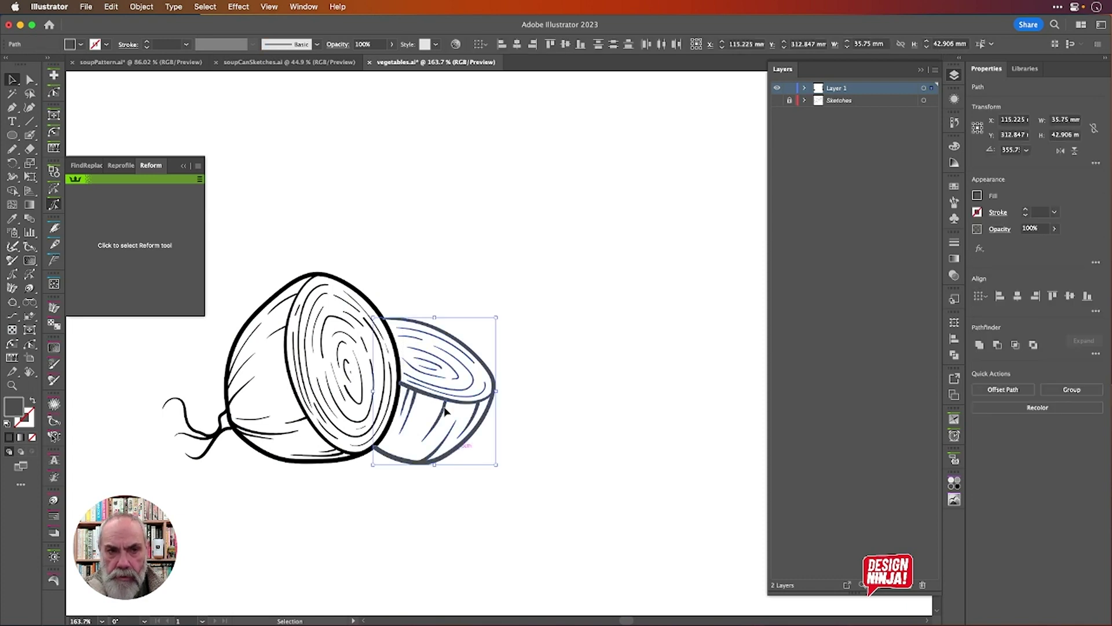
pyautogui.click(81, 44)
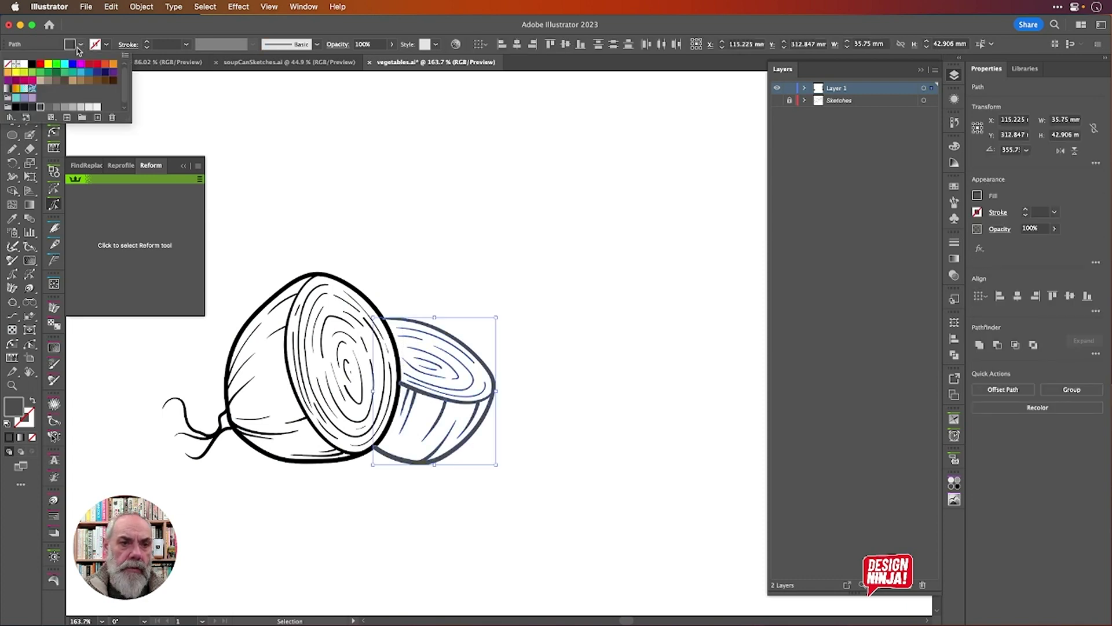
pyautogui.click(34, 64)
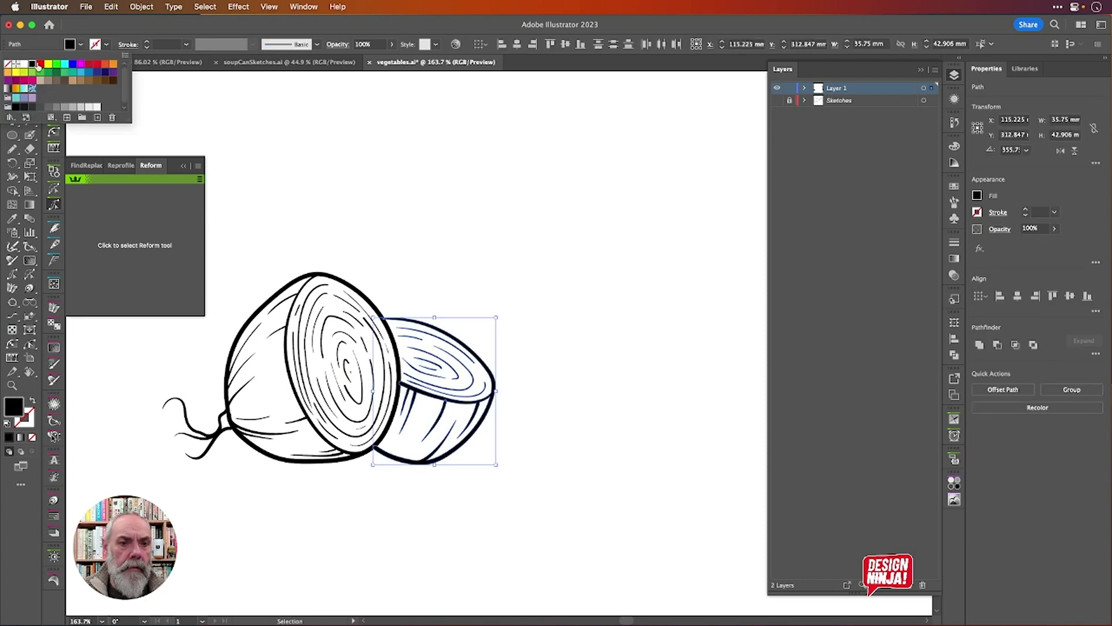
# Select both onion halves and combine their line art with the Pathfinder's Merge operation.
pyautogui.click(593, 300)
pyautogui.moveTo(591, 239)
pyautogui.mouseDown()
pyautogui.moveTo(149, 476)
pyautogui.moveTo(129, 497)
pyautogui.mouseUp()
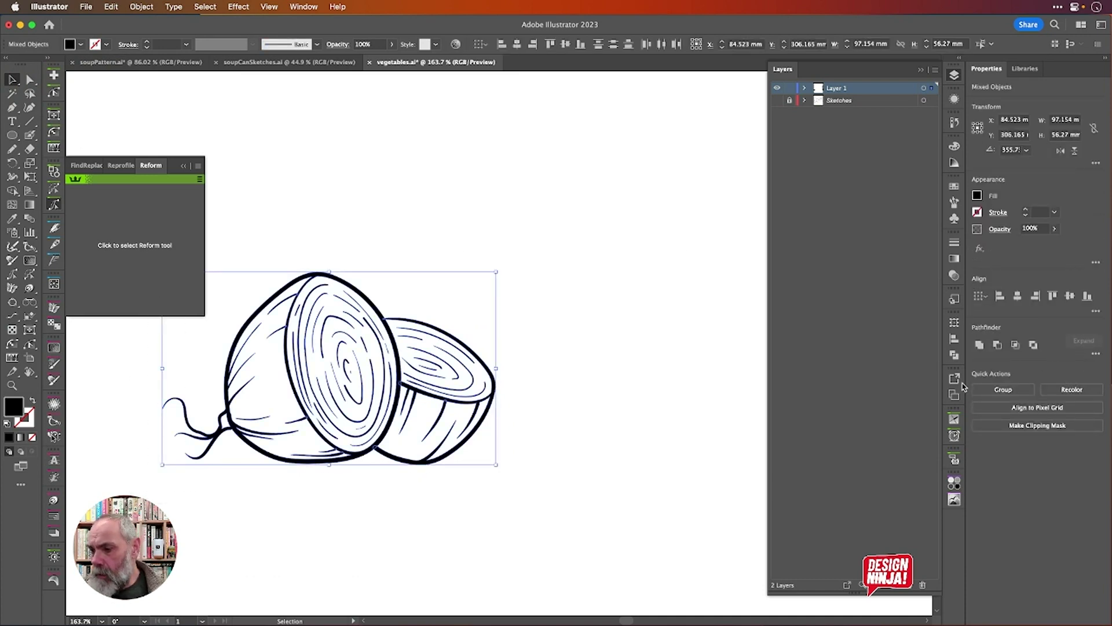
pyautogui.click(954, 355)
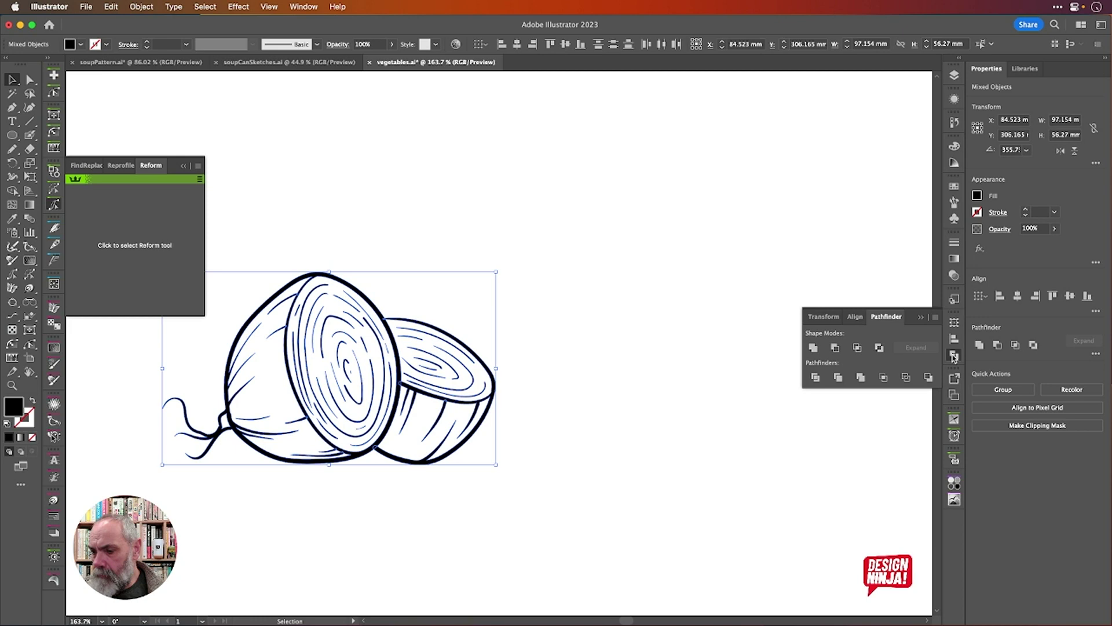
pyautogui.click(861, 377)
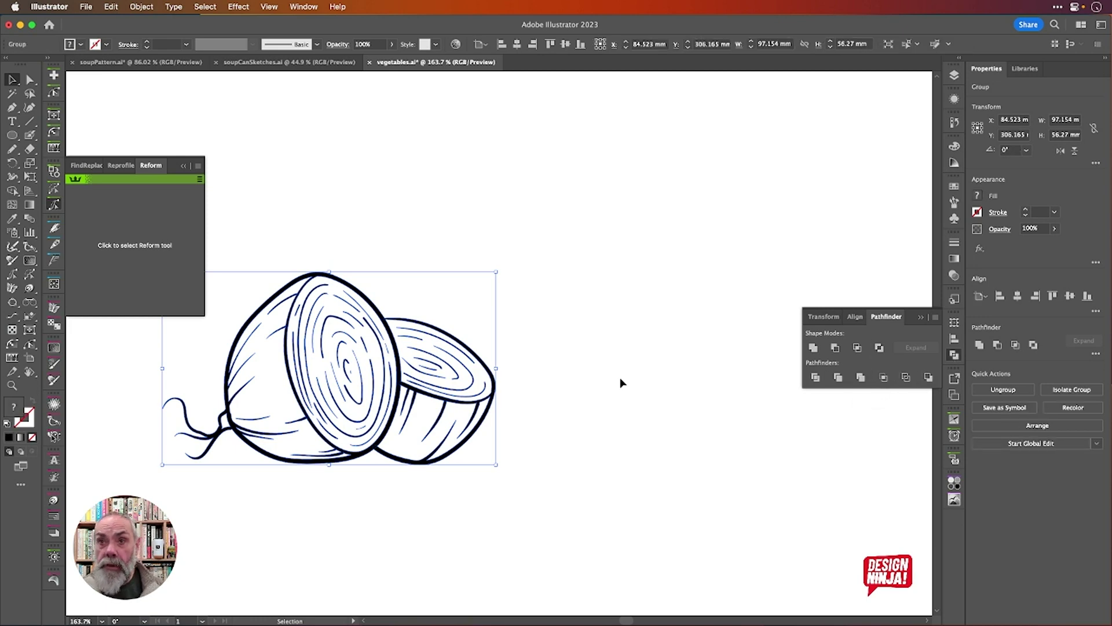
# Remove the white enclosed areas from the cut faces and body of the merged onion halves with the Shape Builder tool.
pyautogui.scroll(-3, 648, 383)
pyautogui.scroll(-3, 648, 383)
pyautogui.hscroll(-2, 648, 383)
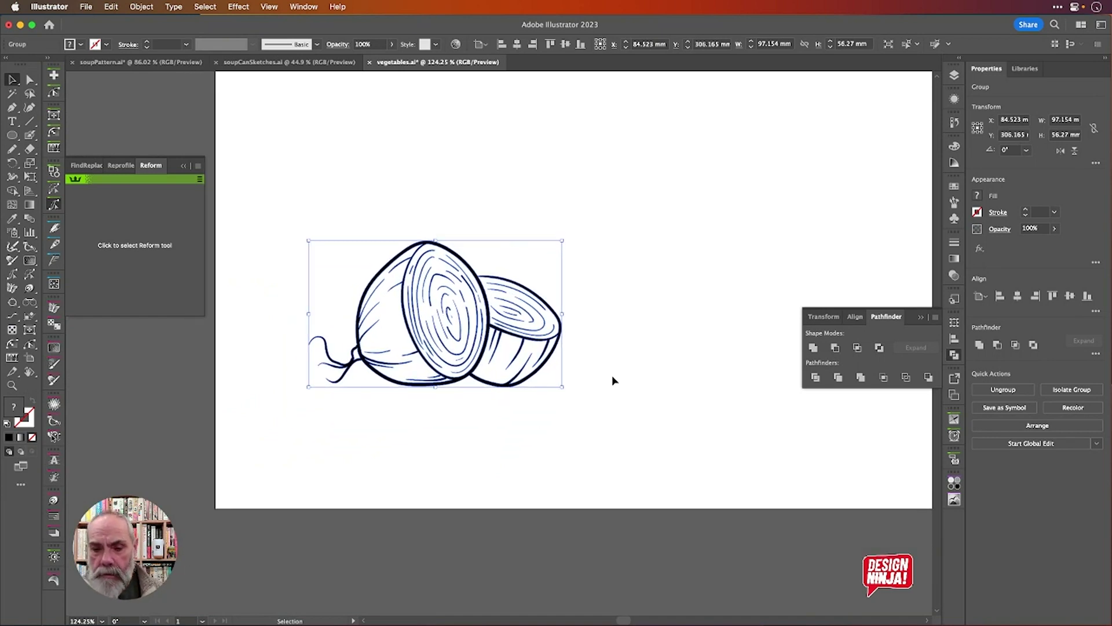
pyautogui.scroll(5, 463, 406)
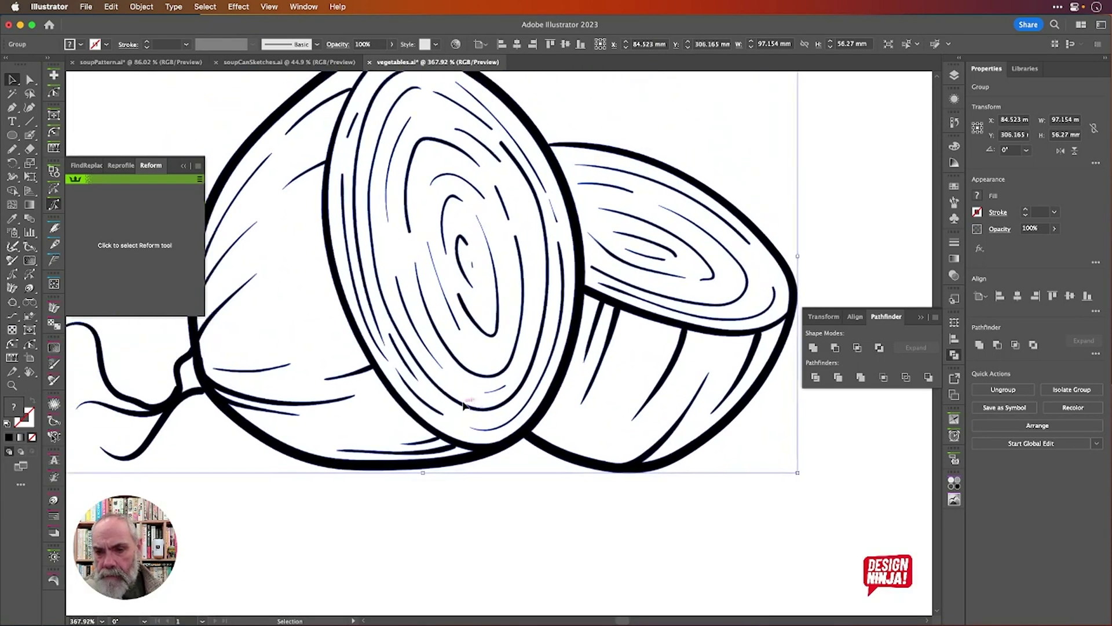
pyautogui.hotkey('shift', 'm')
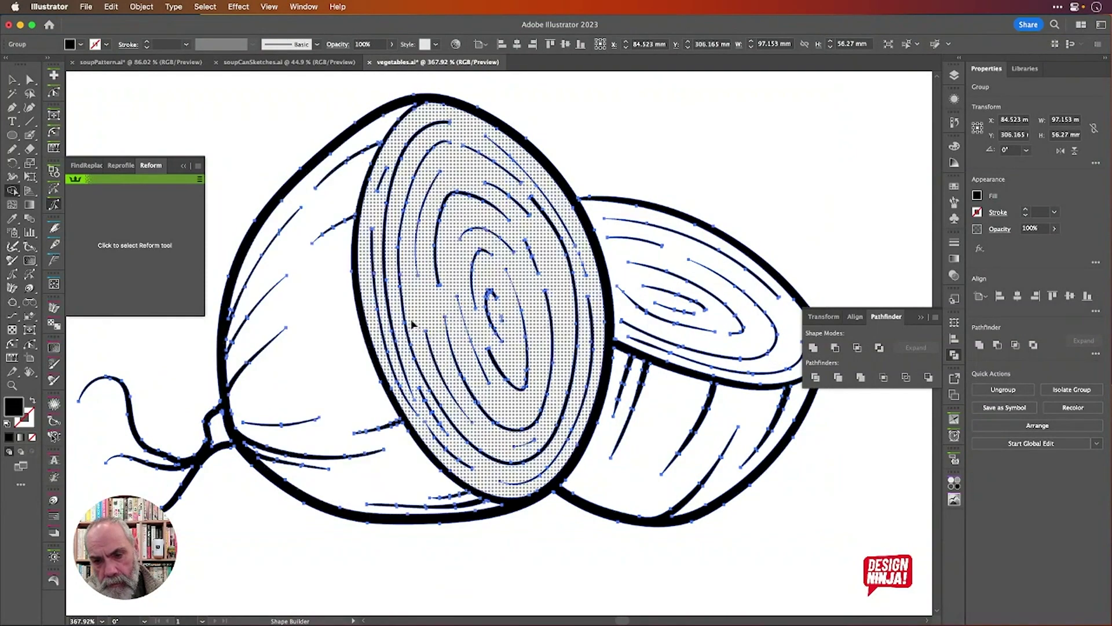
pyautogui.click(430, 312)
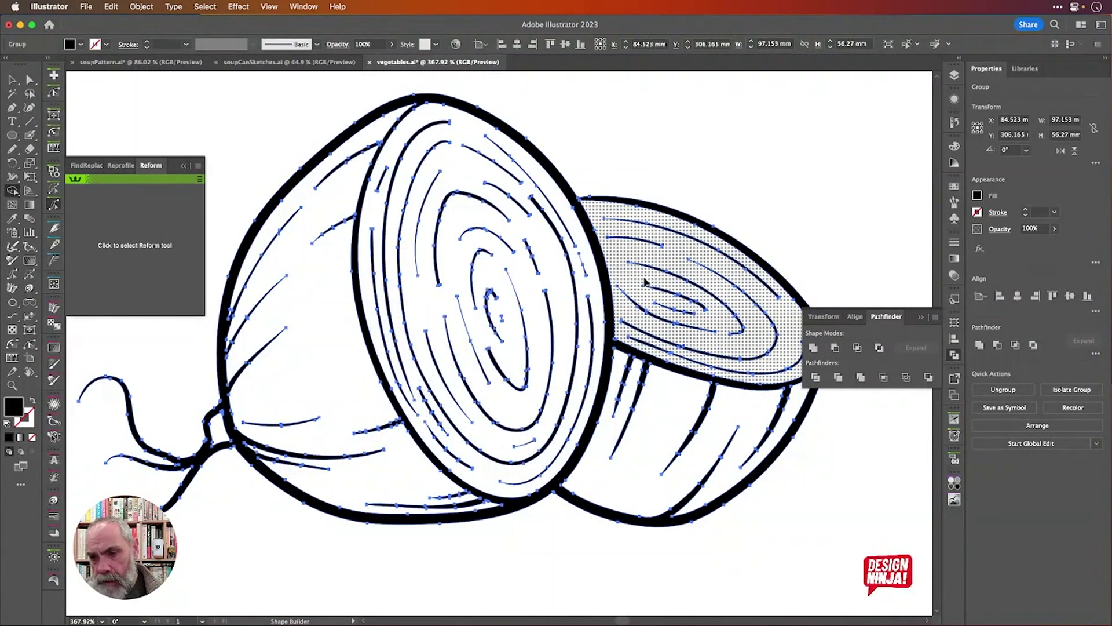
pyautogui.click(633, 274)
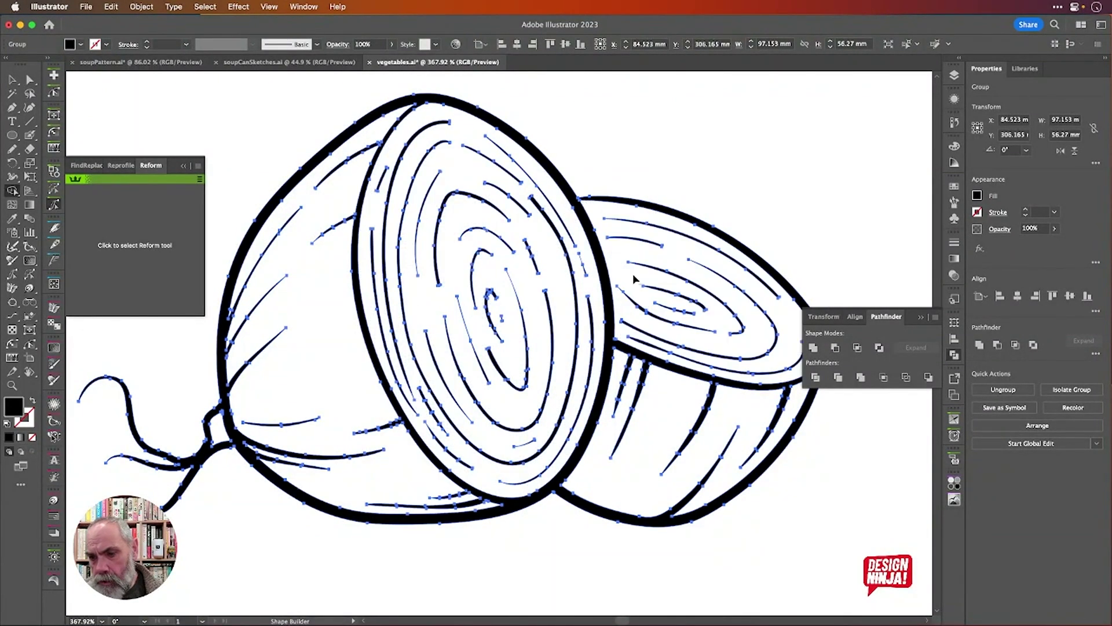
pyautogui.click(671, 410)
pyautogui.scroll(-6, 670, 412)
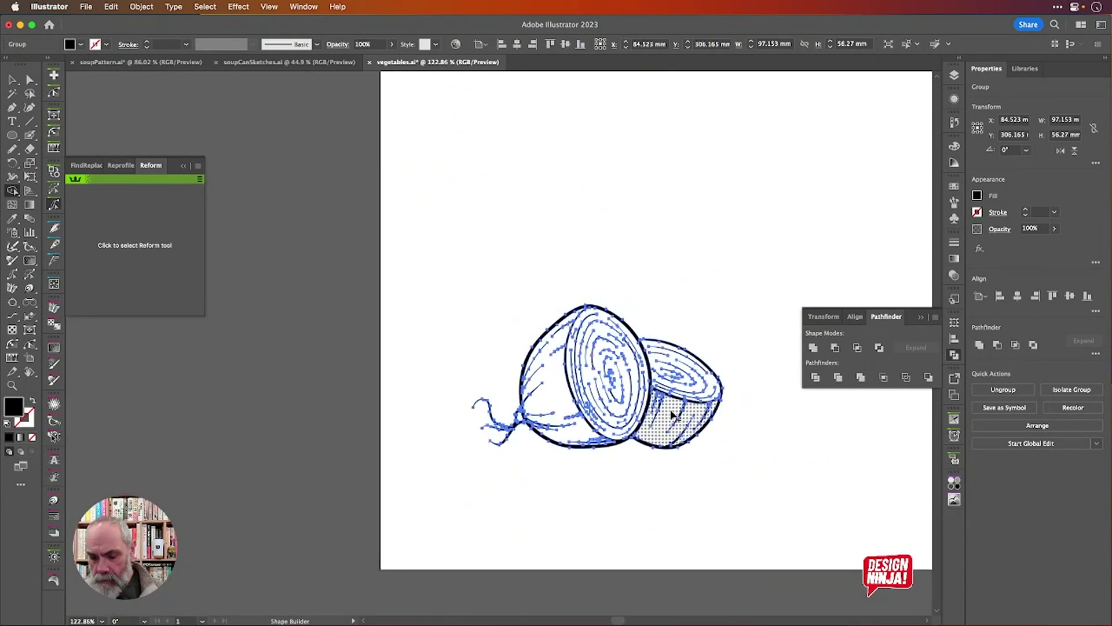
# Test the onion group for leftover enclosed areas by filling it dark red, and undo the fill change.
pyautogui.press('v')
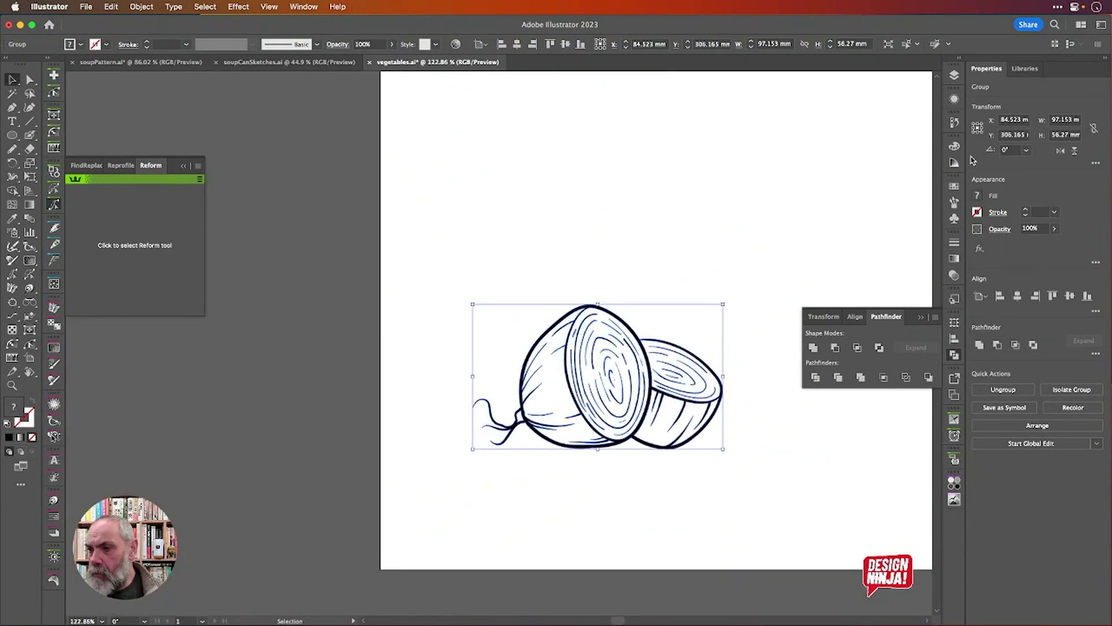
pyautogui.click(978, 196)
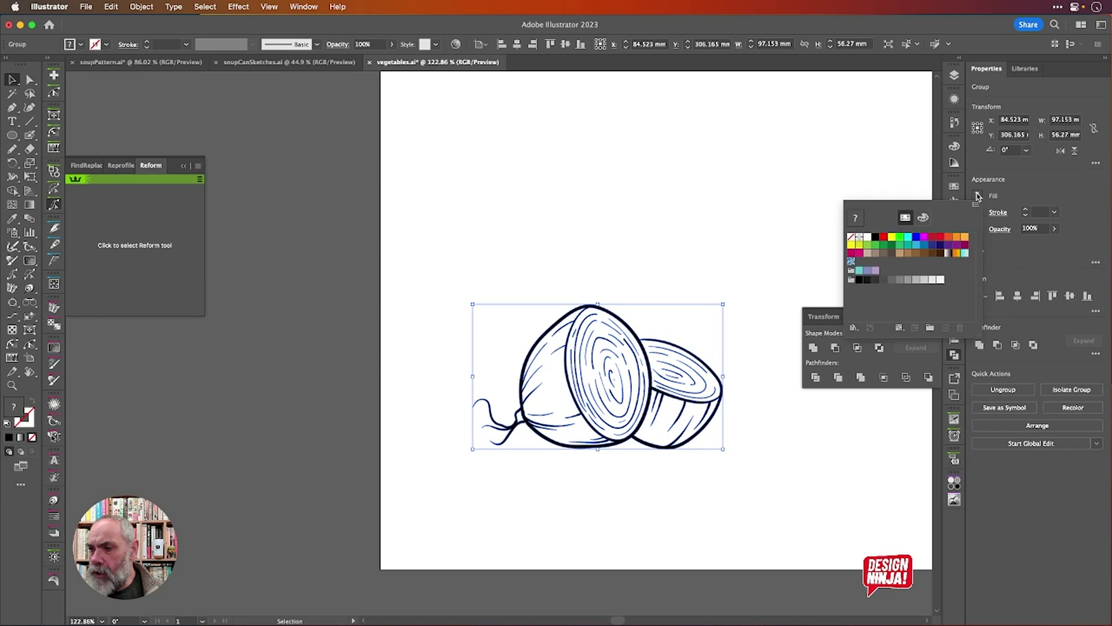
pyautogui.click(934, 238)
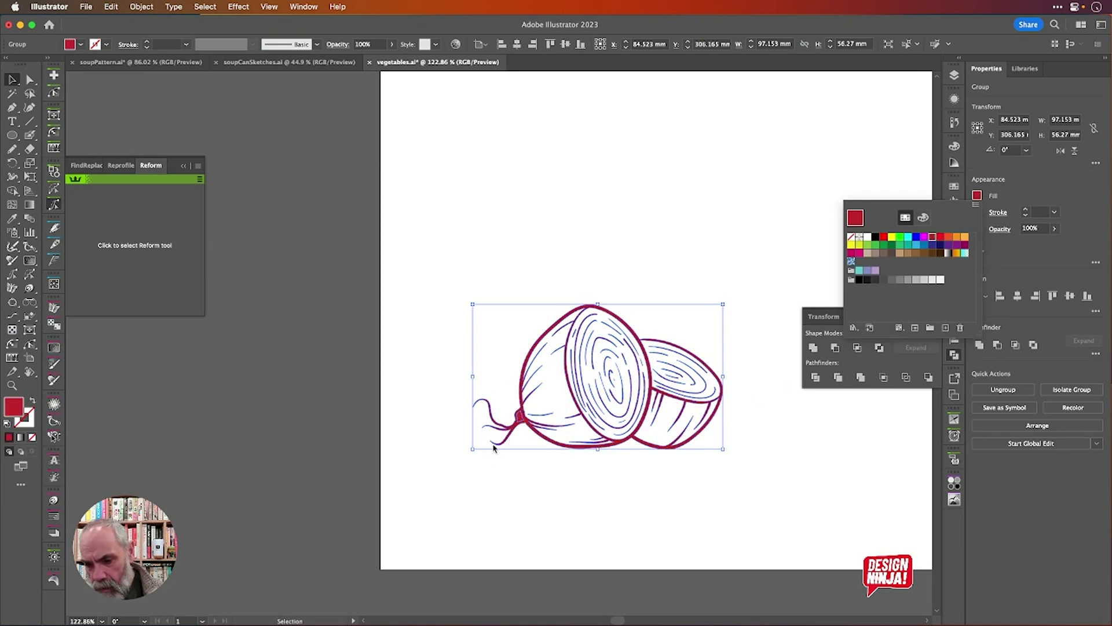
pyautogui.click(1027, 262)
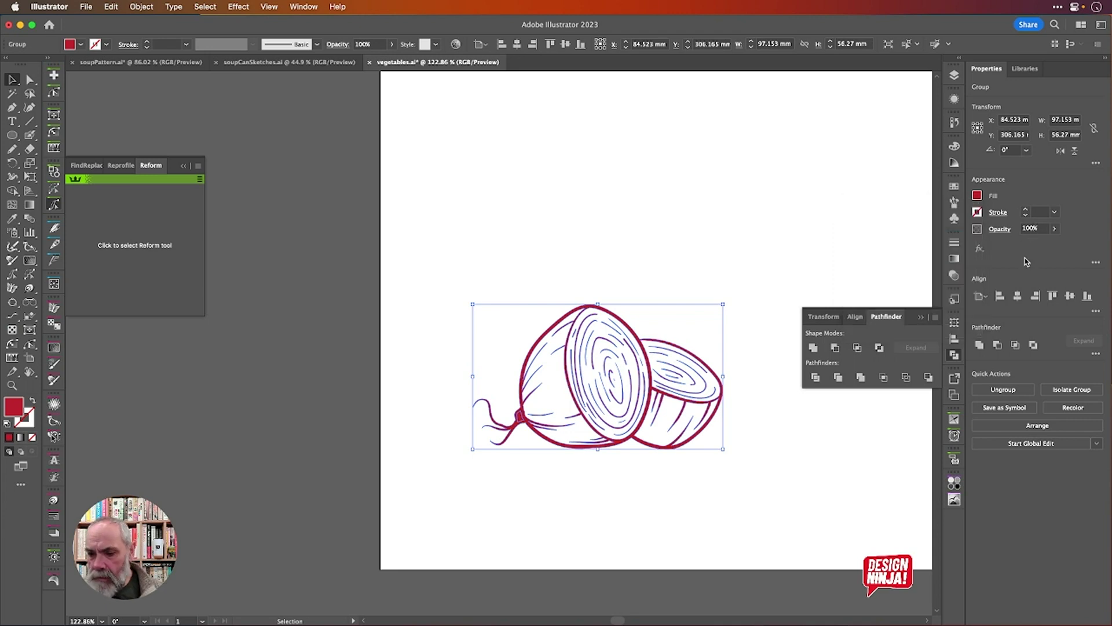
pyautogui.press('super+z')
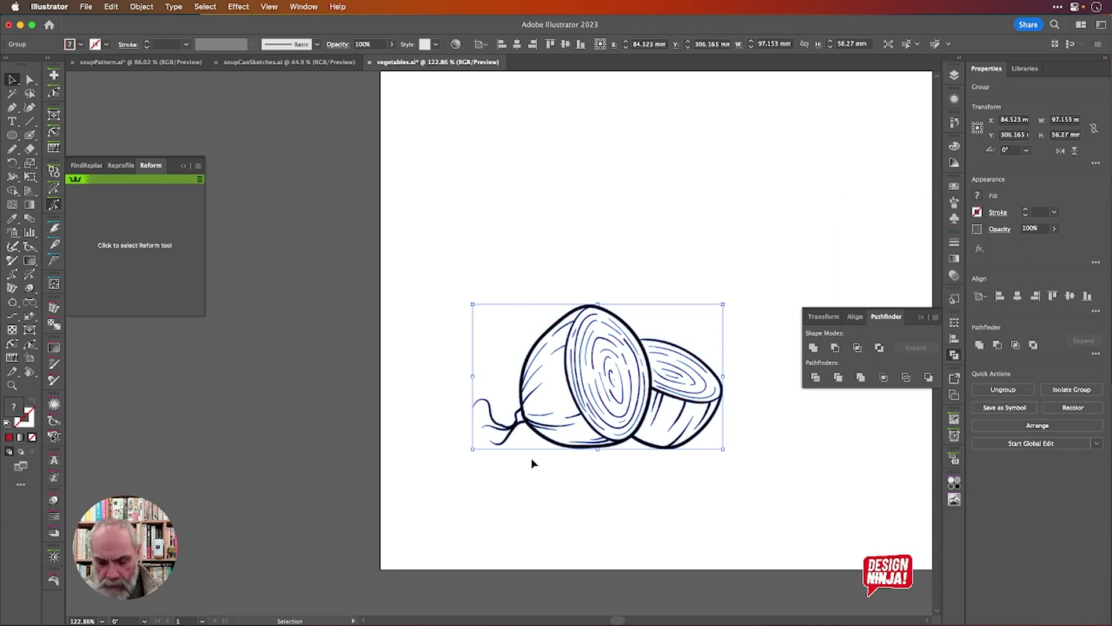
# Remove the small enclosed area at the onion's root knot with the Shape Builder tool.
pyautogui.hotkey('shift', 'm')
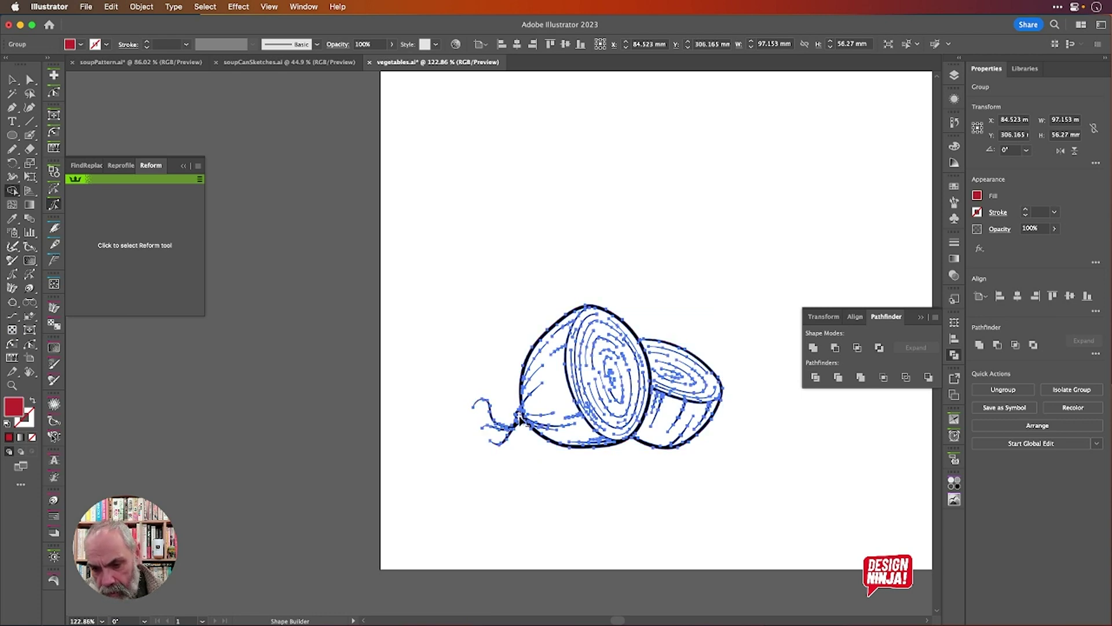
pyautogui.scroll(3, 520, 420)
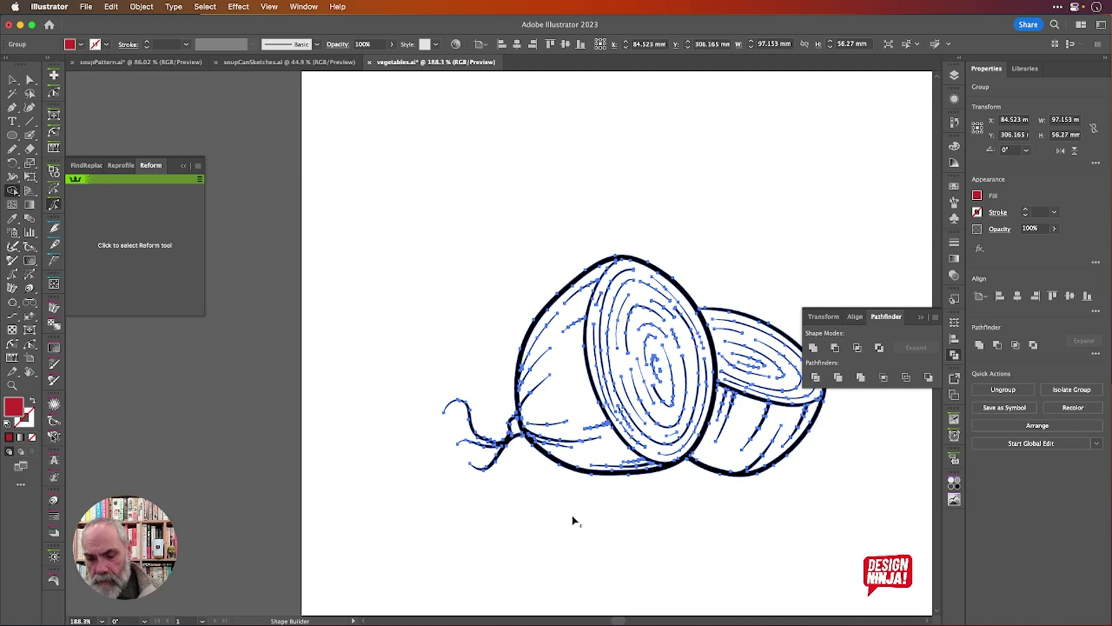
pyautogui.press('v')
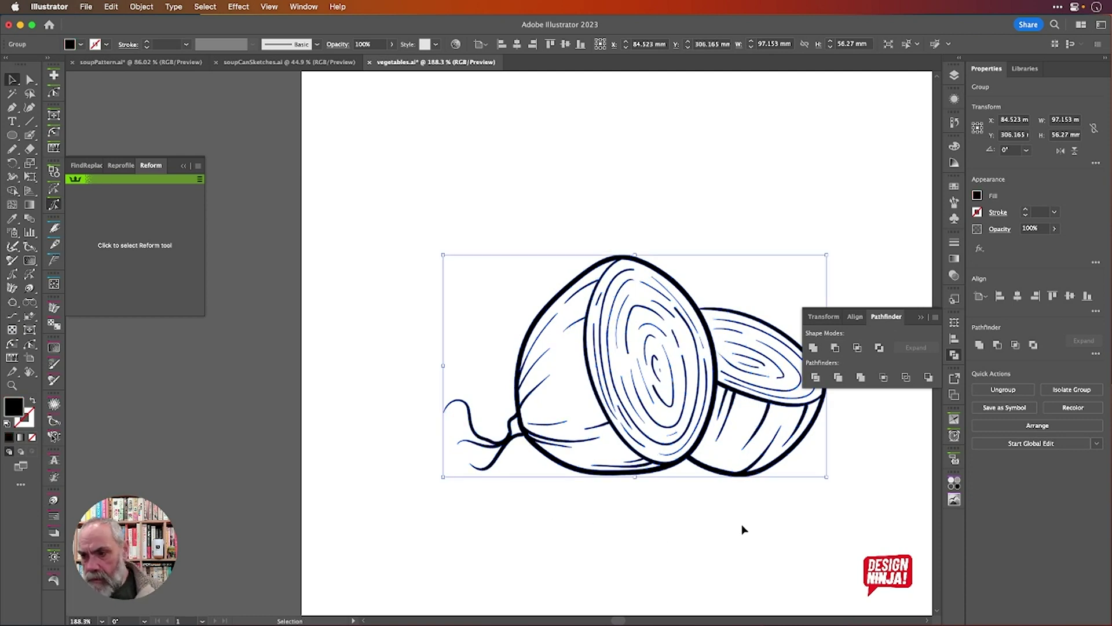
# Recheck the onion group by filling it with the R=237 G=28 B=36 red, and set its fill back to black.
pyautogui.click(977, 195)
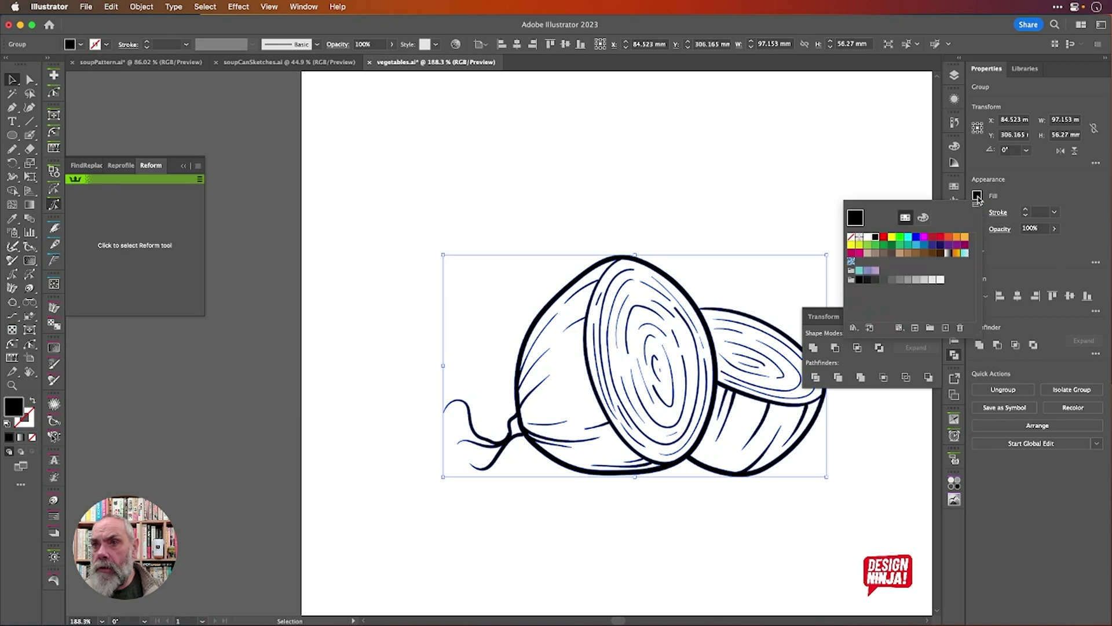
pyautogui.click(941, 237)
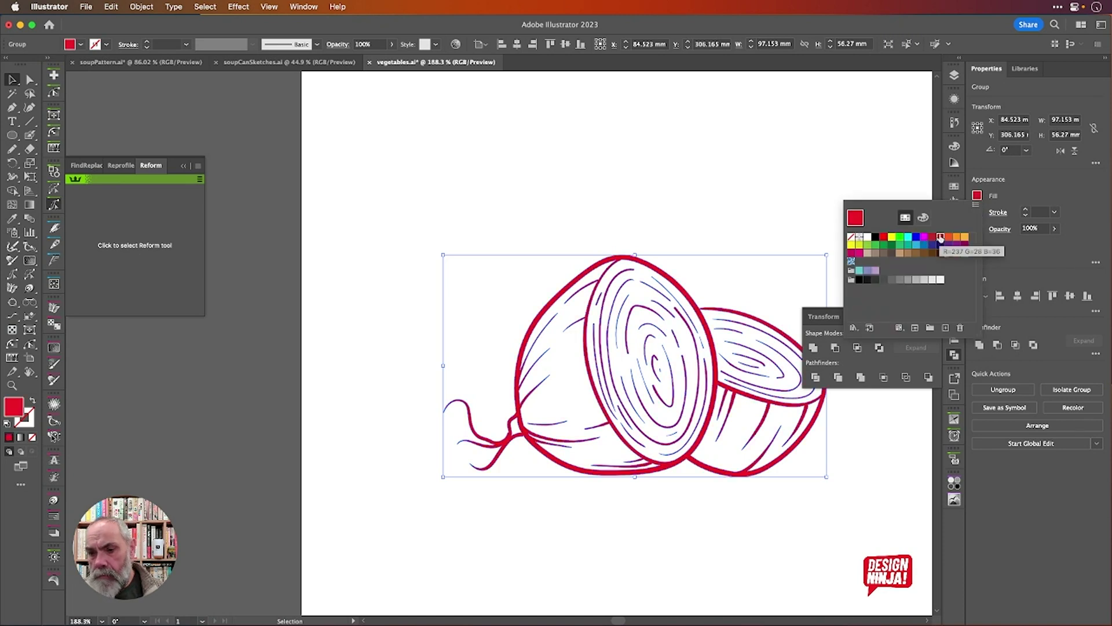
pyautogui.click(875, 237)
# Move the finished onion group across the artboard to just beside the leek and deselect it.
pyautogui.scroll(-10, 718, 210)
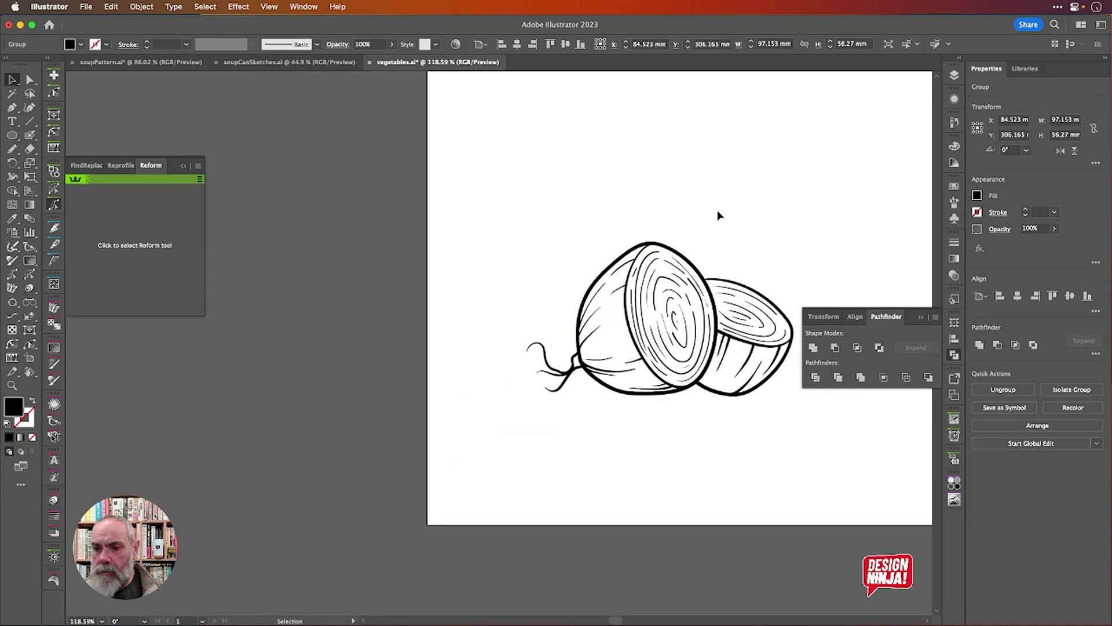
pyautogui.scroll(-6, 711, 211)
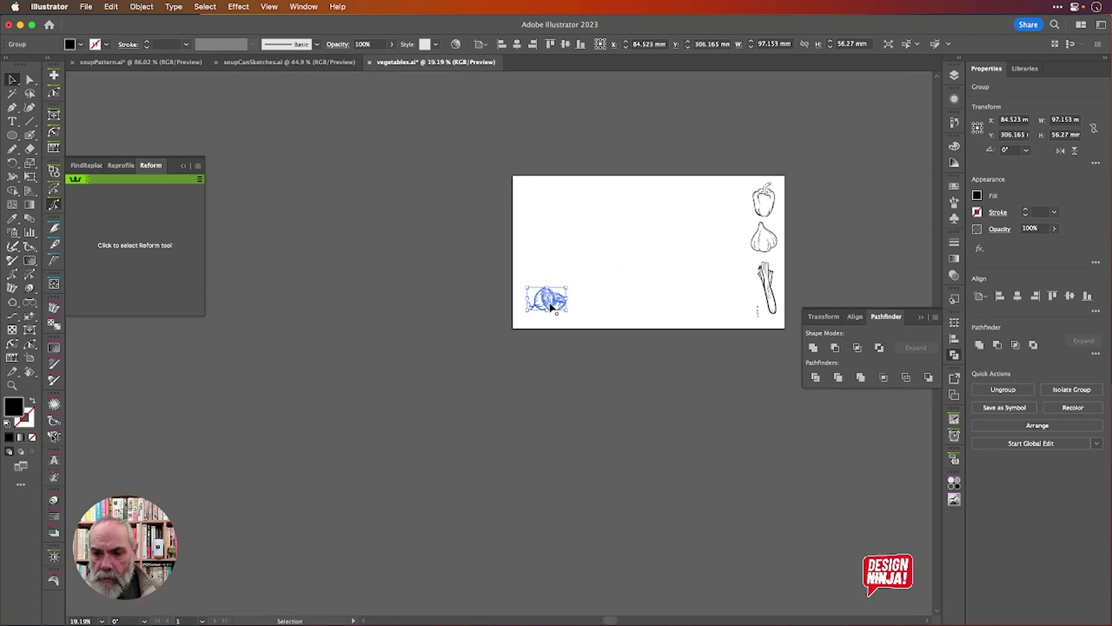
pyautogui.moveTo(552, 307); pyautogui.dragTo(742, 298)
pyautogui.click(925, 120)
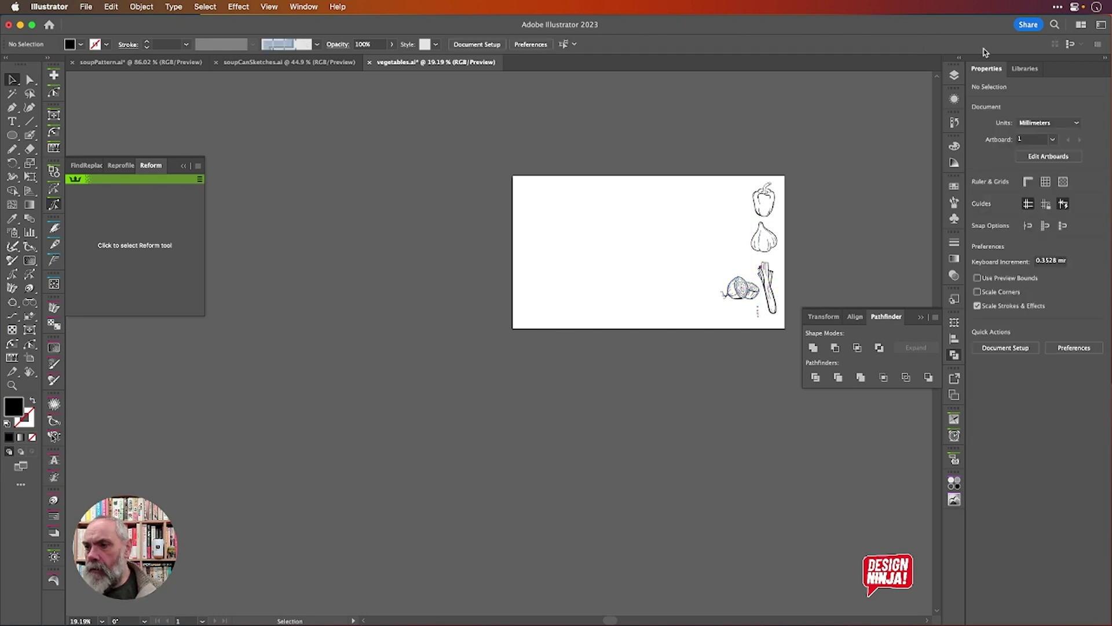
# Show the Sketches layer to review the remaining vegetables, hide it again, and close the Reform and Layers panels.
pyautogui.click(954, 75)
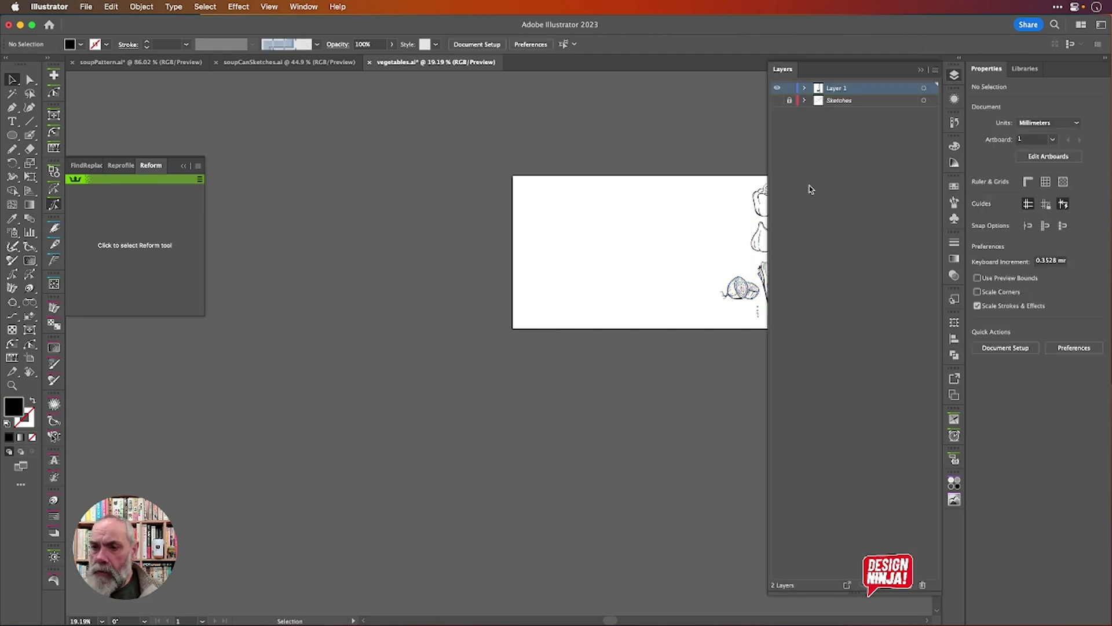
pyautogui.click(777, 101)
pyautogui.hscroll(5, 554, 273)
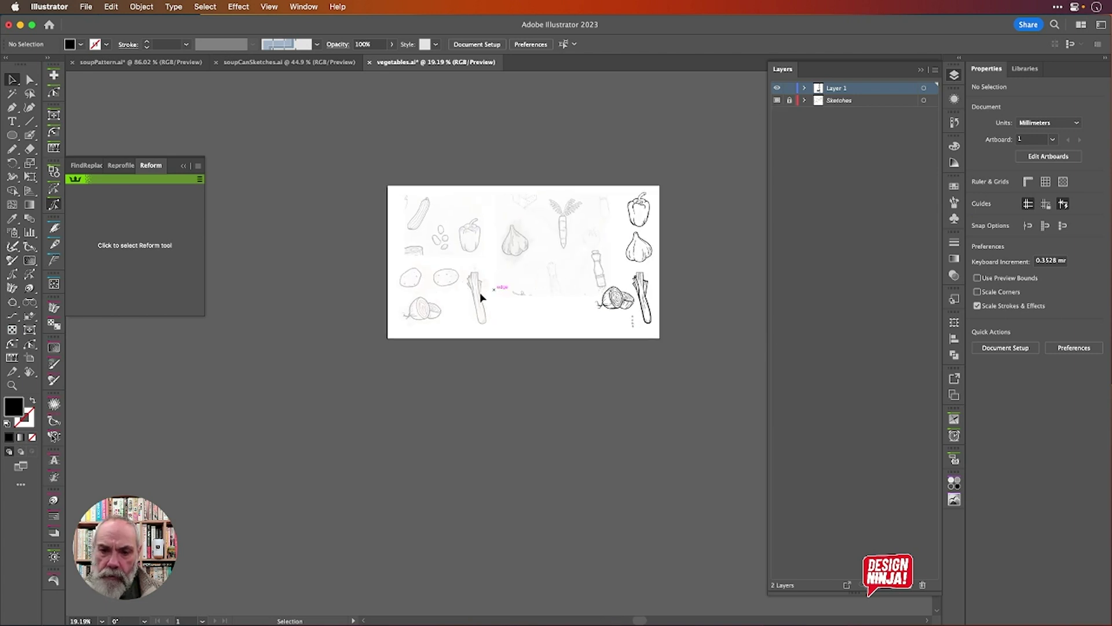
pyautogui.scroll(5, 416, 284)
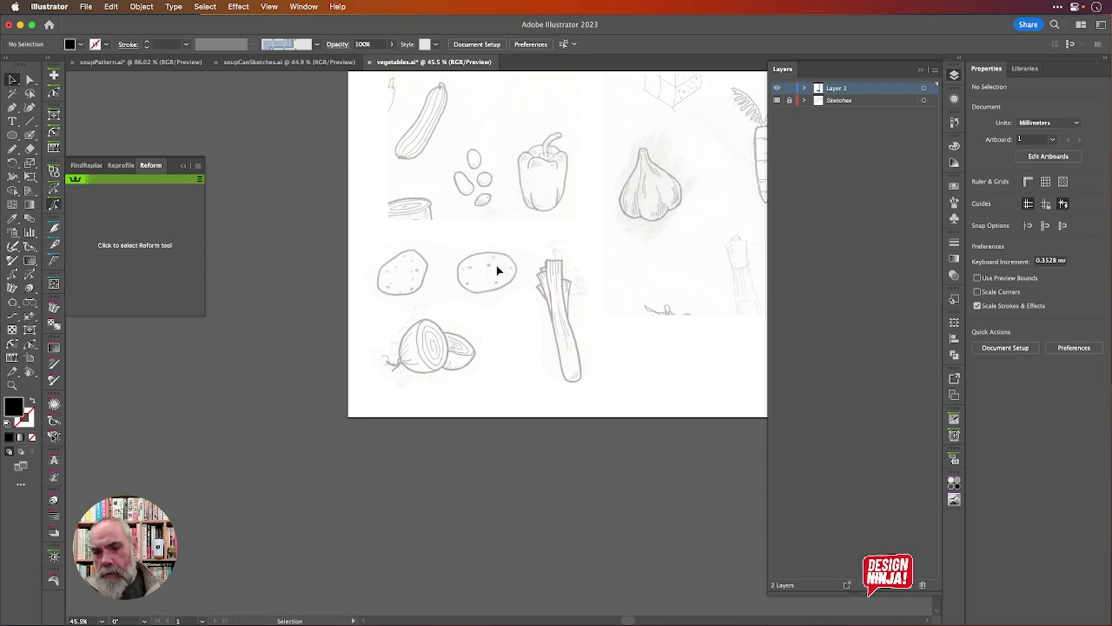
pyautogui.click(777, 100)
pyautogui.scroll(-3, 612, 226)
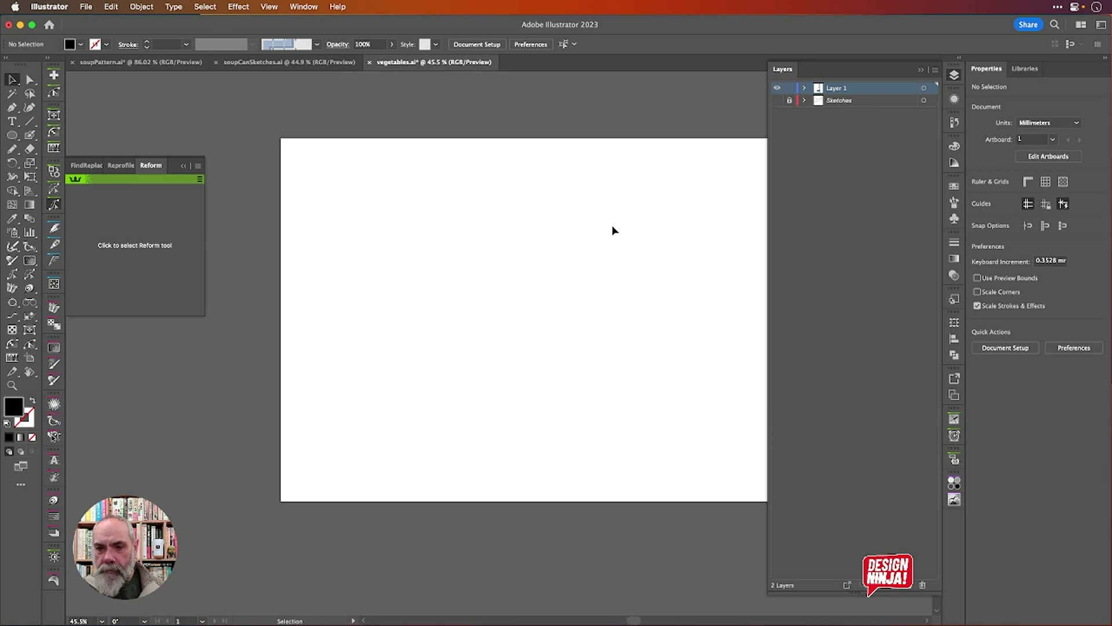
pyautogui.click(58, 205)
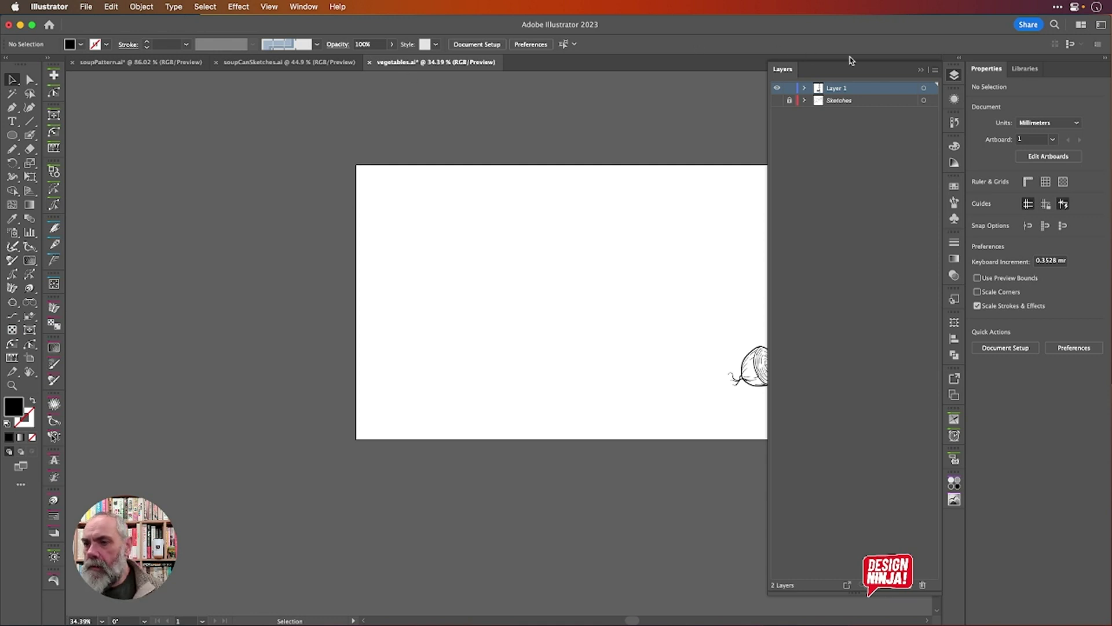
pyautogui.click(956, 76)
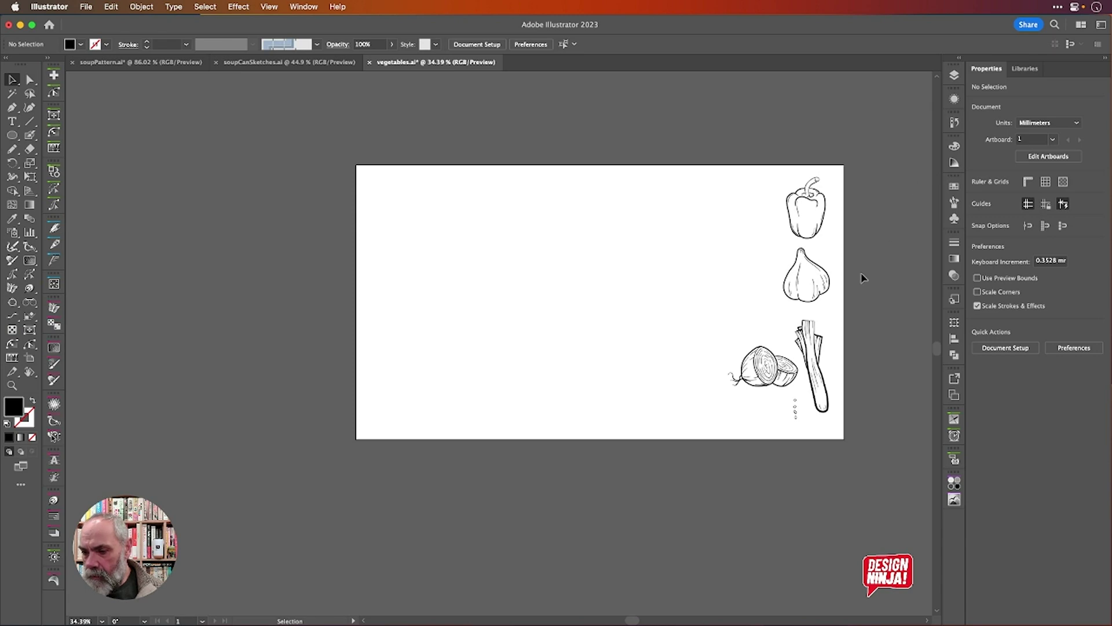
# Examine the four small pea and bean shapes beside the leek by selecting them together and one by one.
pyautogui.moveTo(791, 396); pyautogui.dragTo(808, 436)
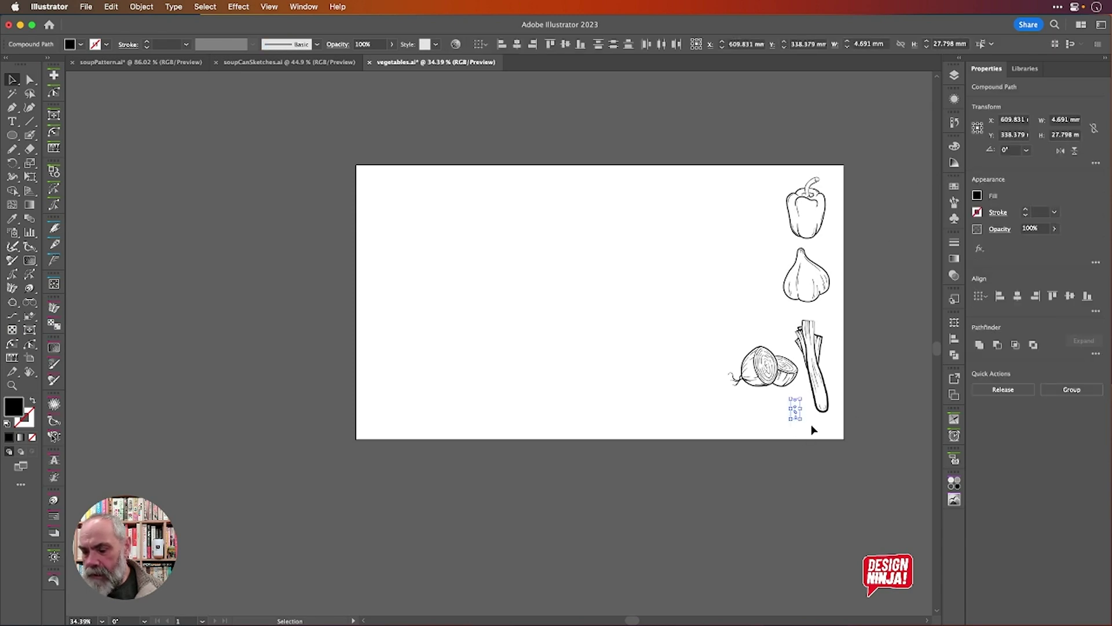
pyautogui.scroll(5, 811, 429)
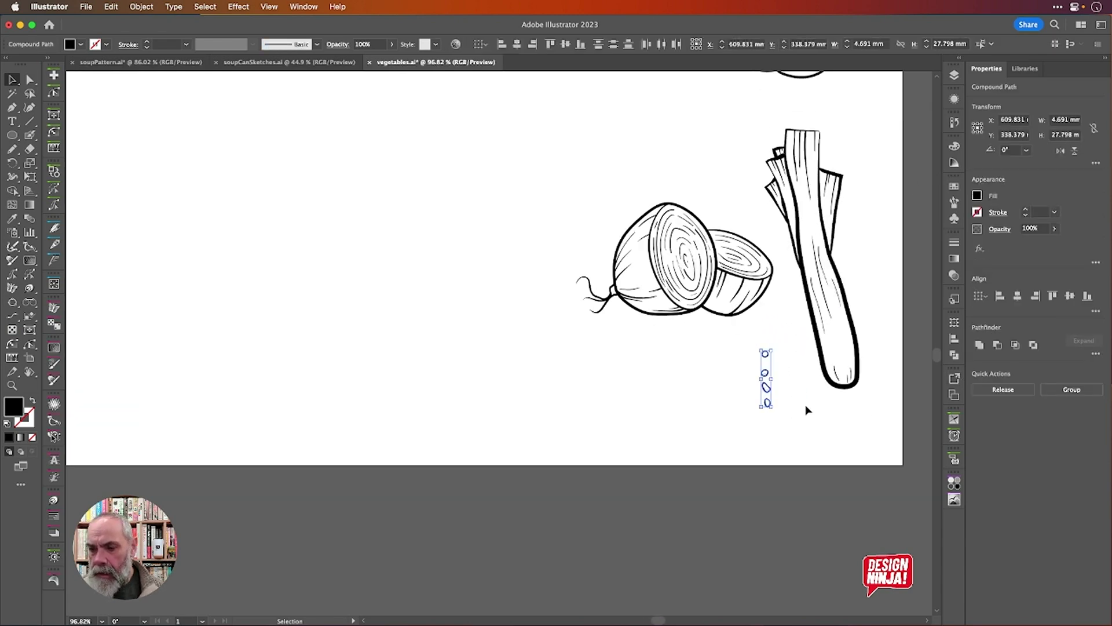
pyautogui.scroll(6, 806, 404)
pyautogui.click(735, 307)
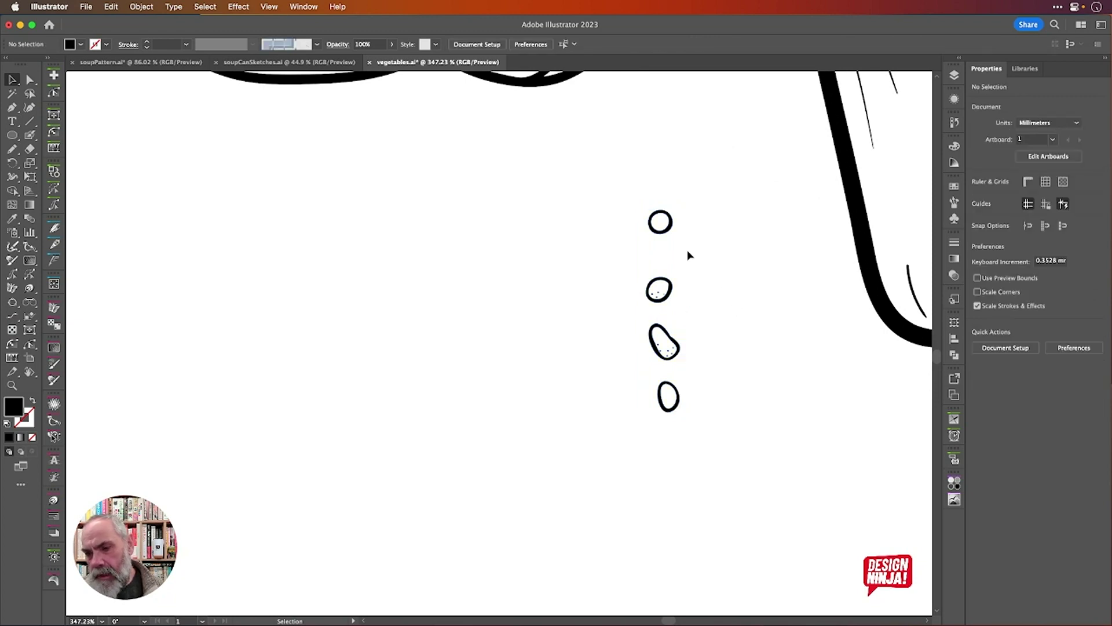
pyautogui.click(666, 230)
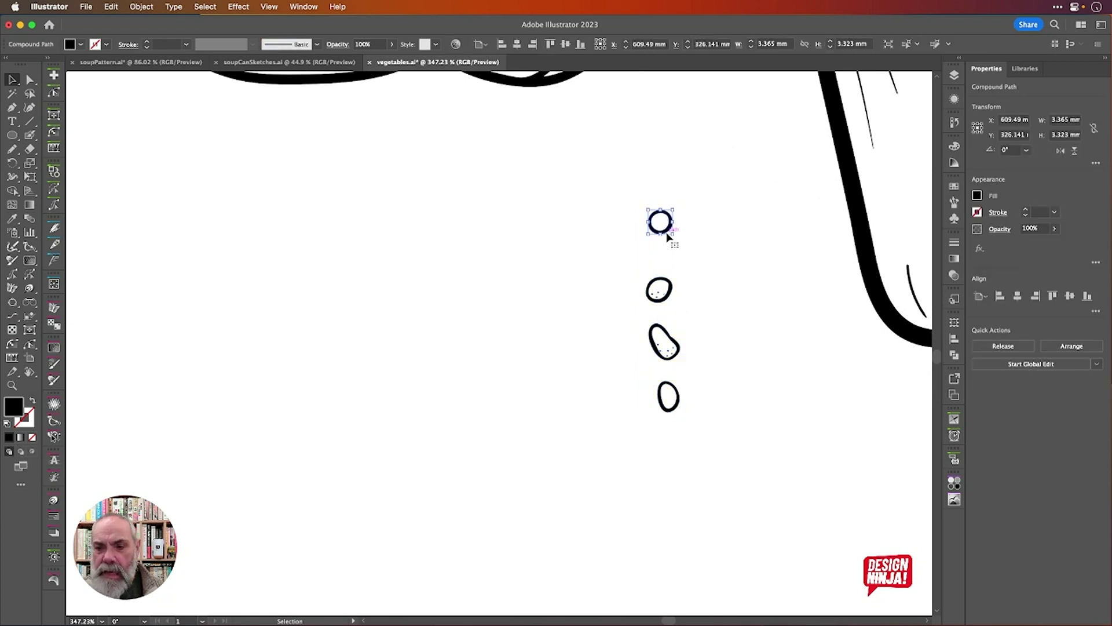
pyautogui.click(670, 300)
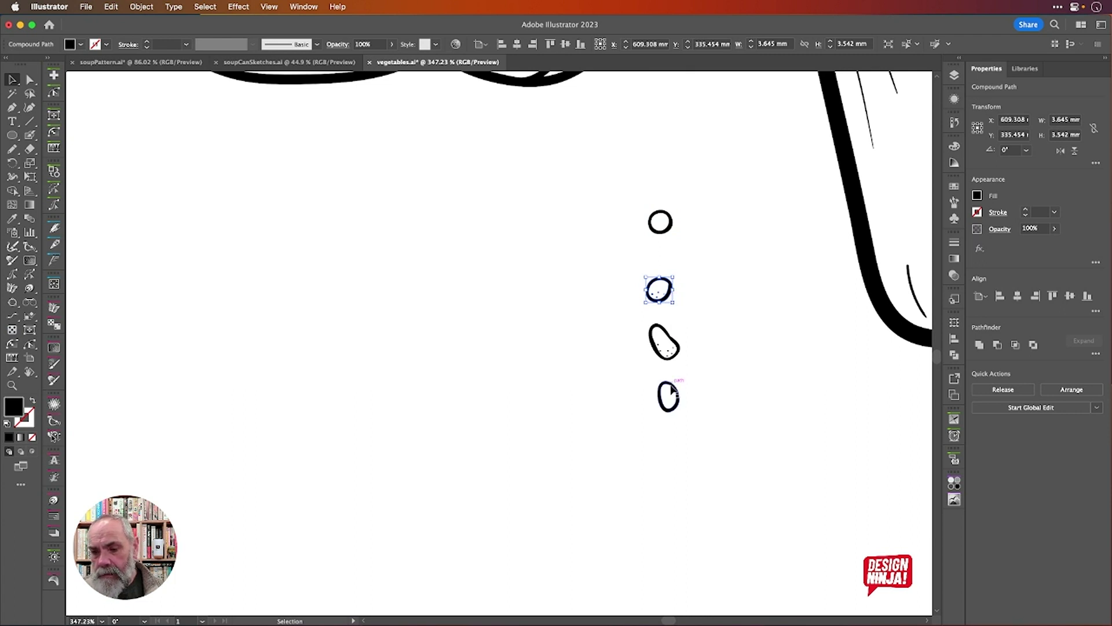
pyautogui.click(678, 343)
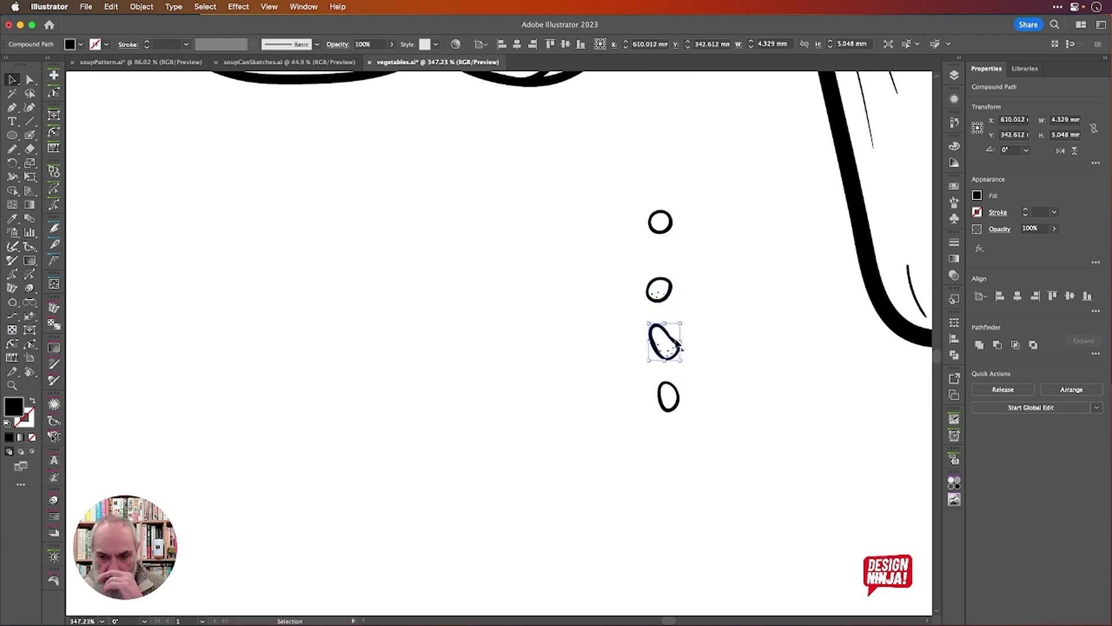
pyautogui.click(679, 402)
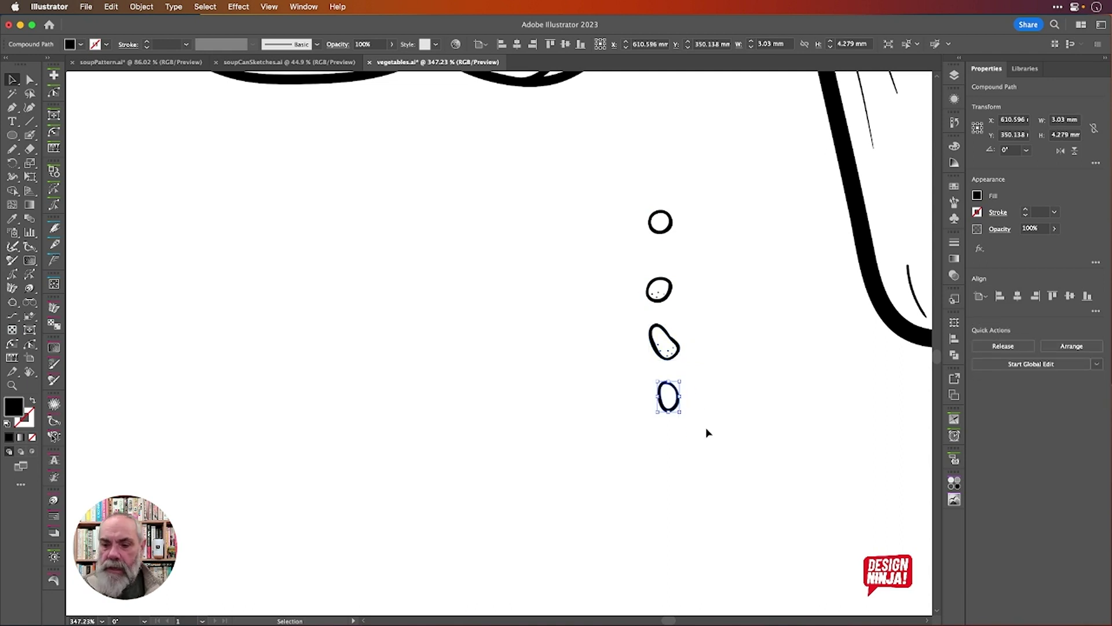
pyautogui.click(666, 346)
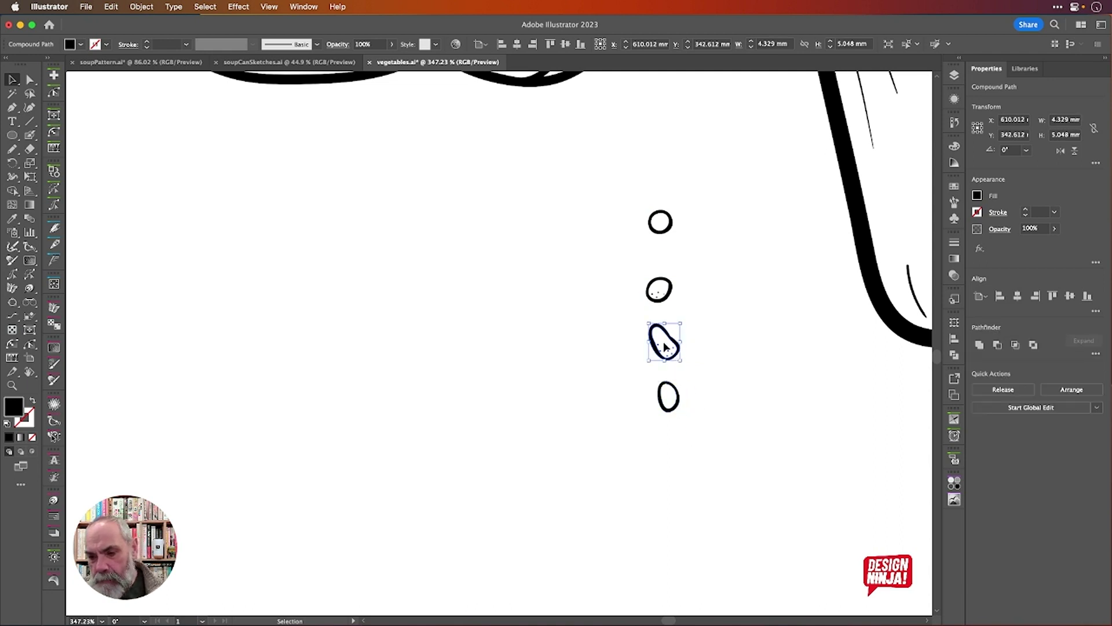
pyautogui.click(677, 396)
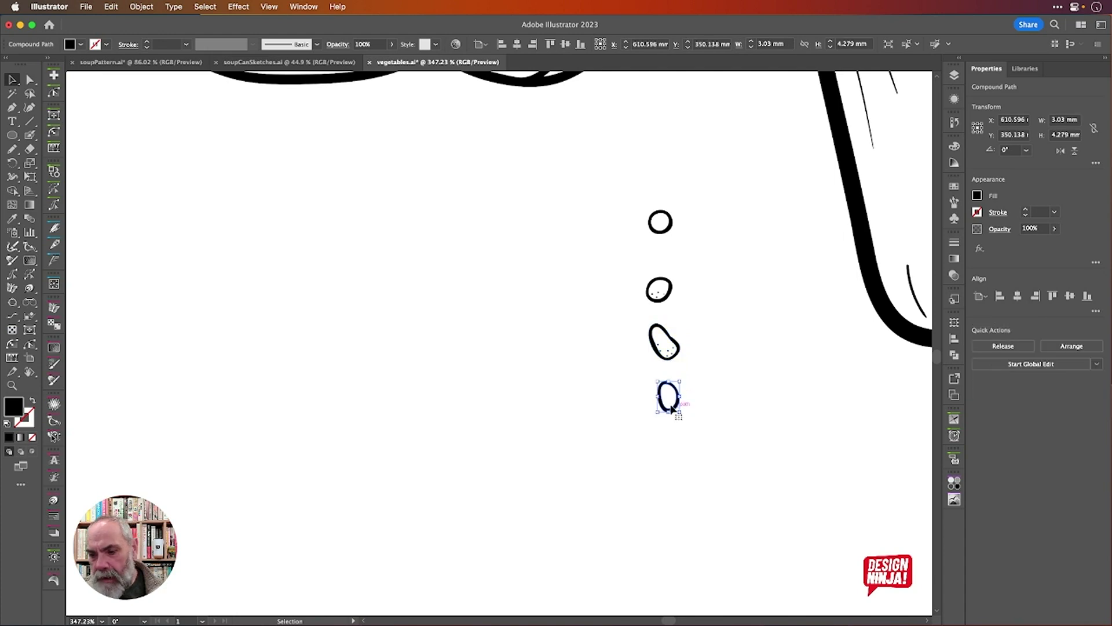
pyautogui.click(655, 284)
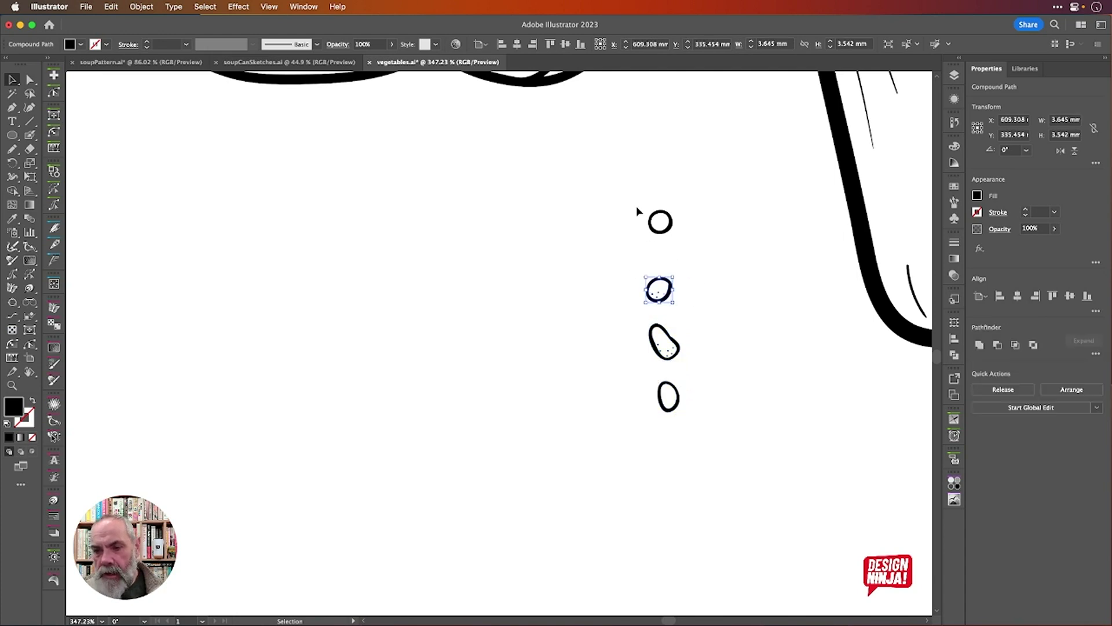
# Copy the four small pea and bean shapes beside the leek and deselect them.
pyautogui.click(654, 215)
pyautogui.click(739, 255)
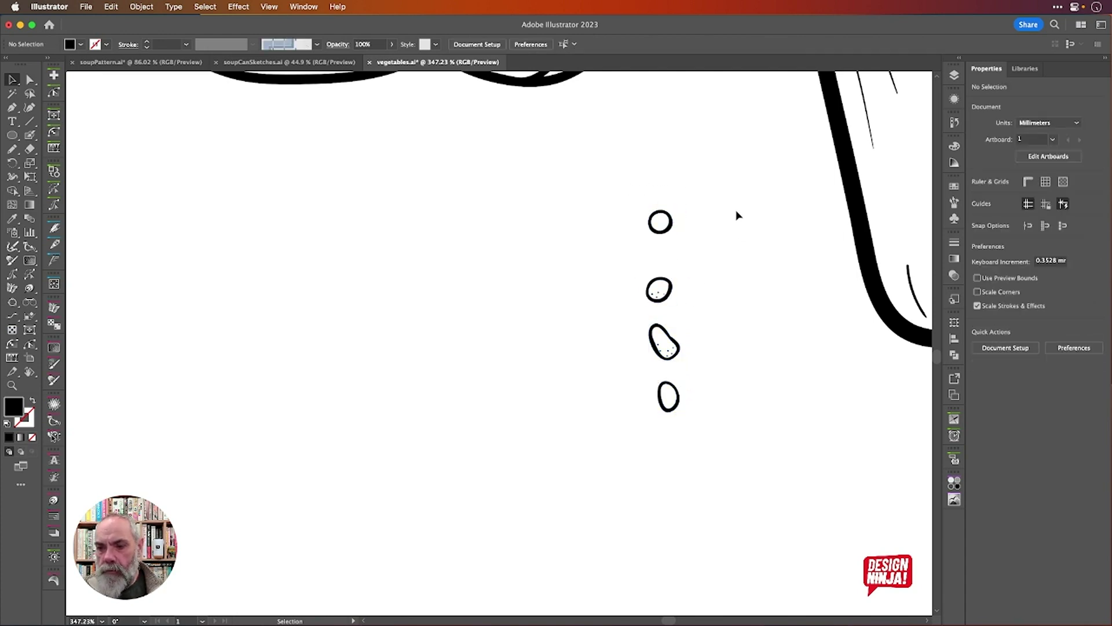
pyautogui.moveTo(736, 207); pyautogui.dragTo(593, 440)
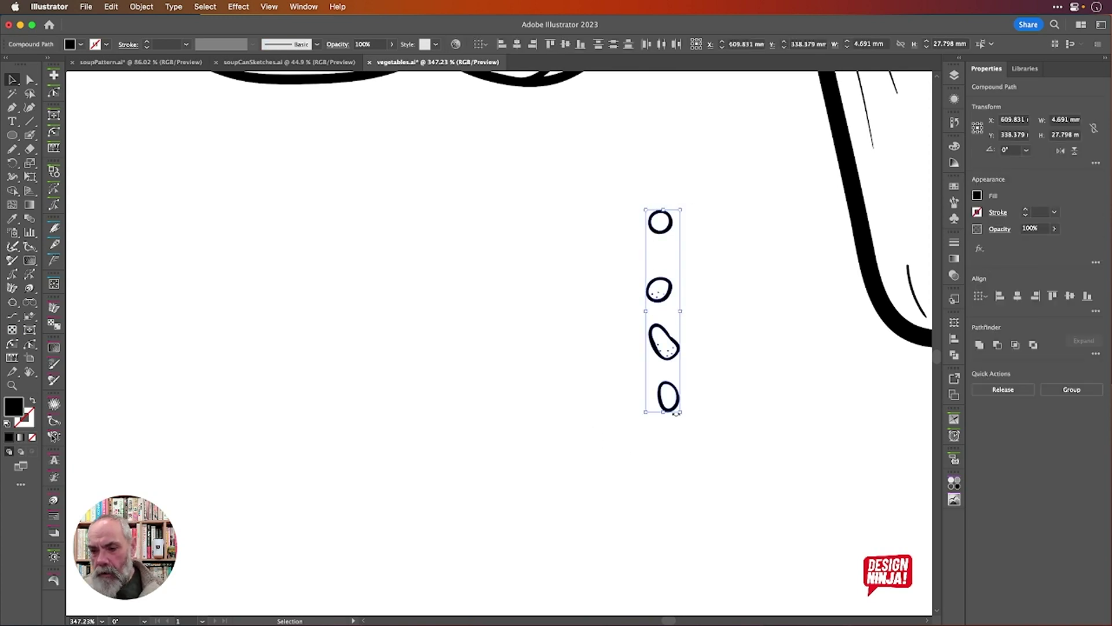
pyautogui.scroll(-6, 675, 413)
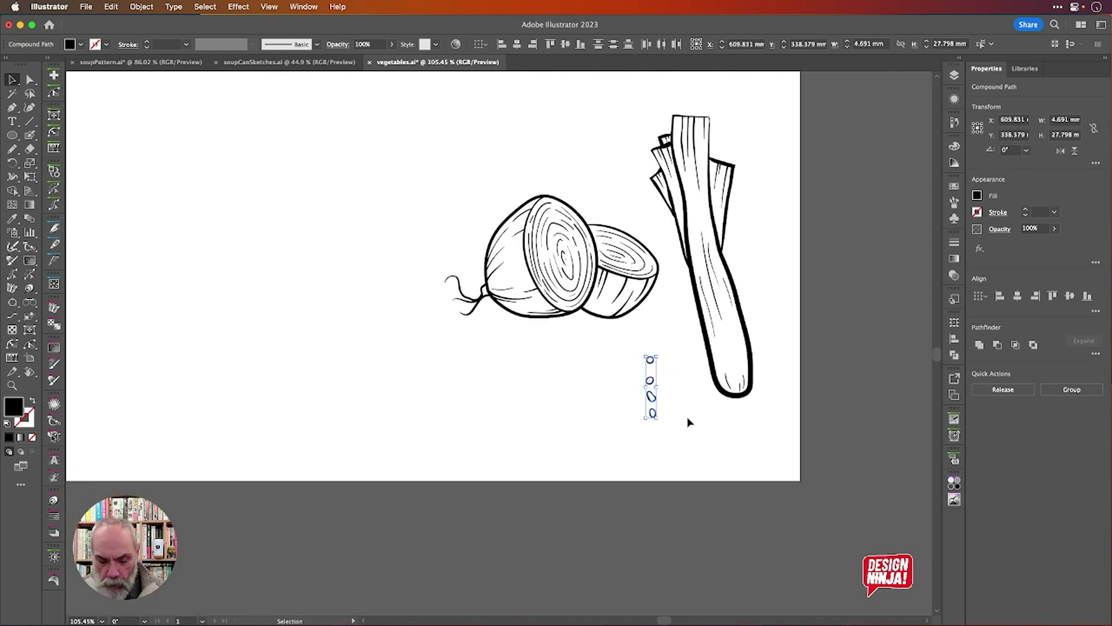
pyautogui.click(500, 409)
# Draw a square about 325 mm wide in the artboard's empty area and shift it slightly toward the vegetables.
pyautogui.hscroll(-5, 501, 410)
pyautogui.scroll(1, 501, 410)
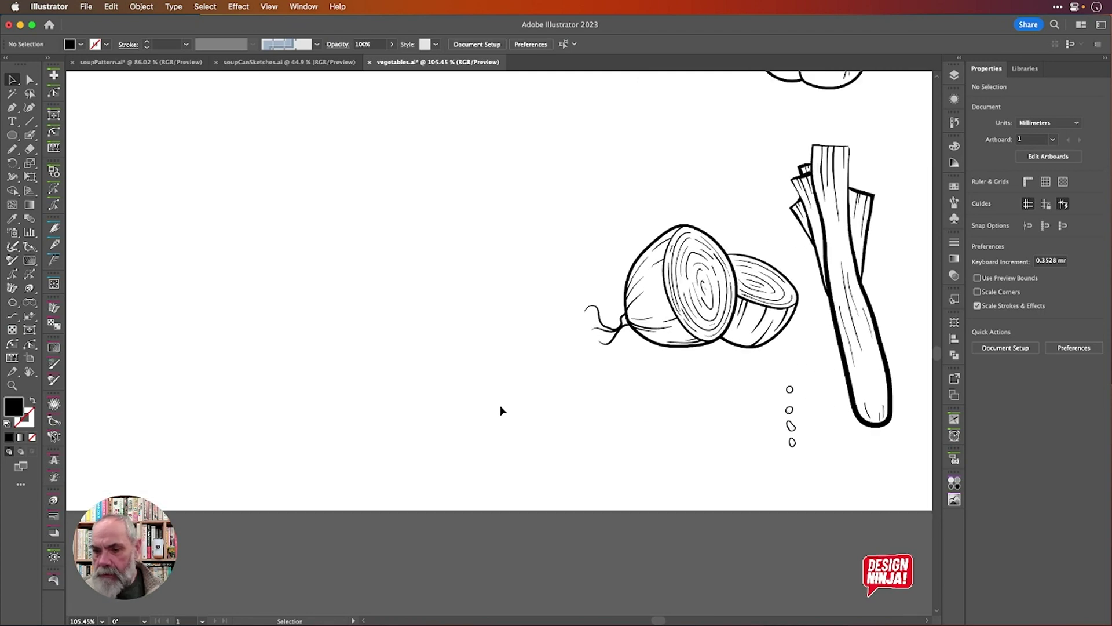
pyautogui.hscroll(-6, 501, 410)
pyautogui.scroll(1, 500, 410)
pyautogui.scroll(-3, 501, 411)
pyautogui.scroll(1, 500, 411)
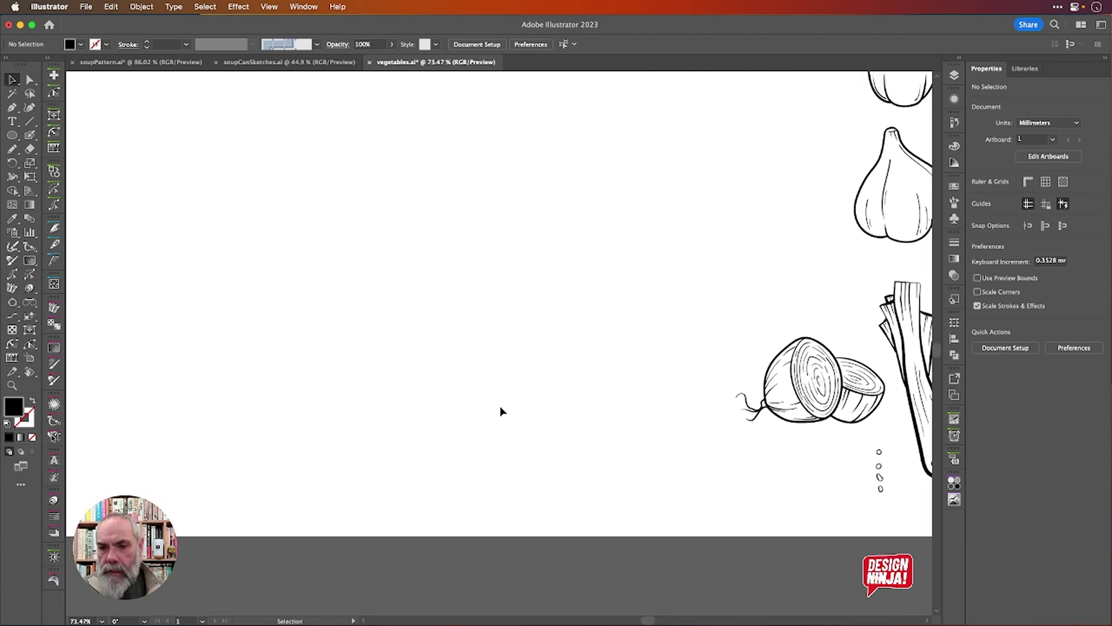
pyautogui.scroll(-5, 501, 410)
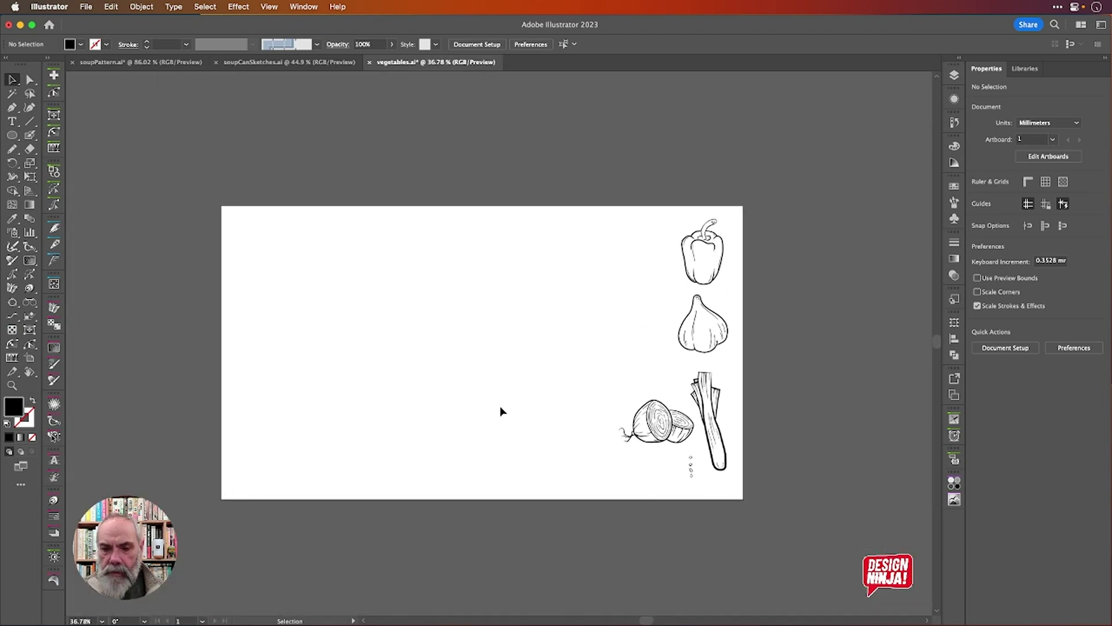
pyautogui.scroll(-1, 500, 411)
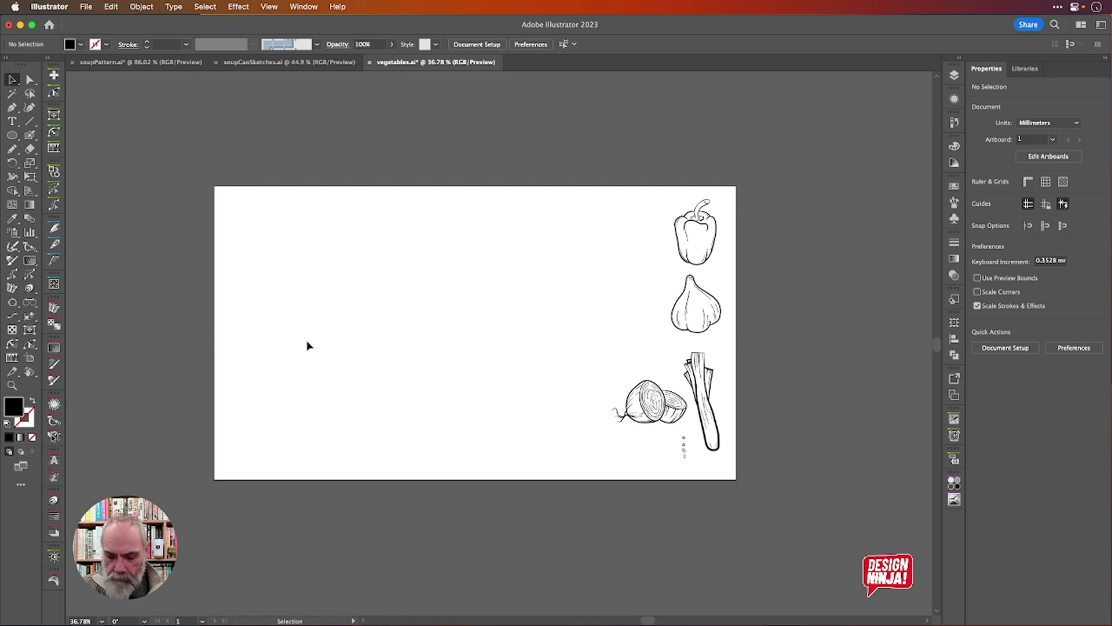
pyautogui.press('m')
pyautogui.moveTo(239, 211); pyautogui.dragTo(486, 408)
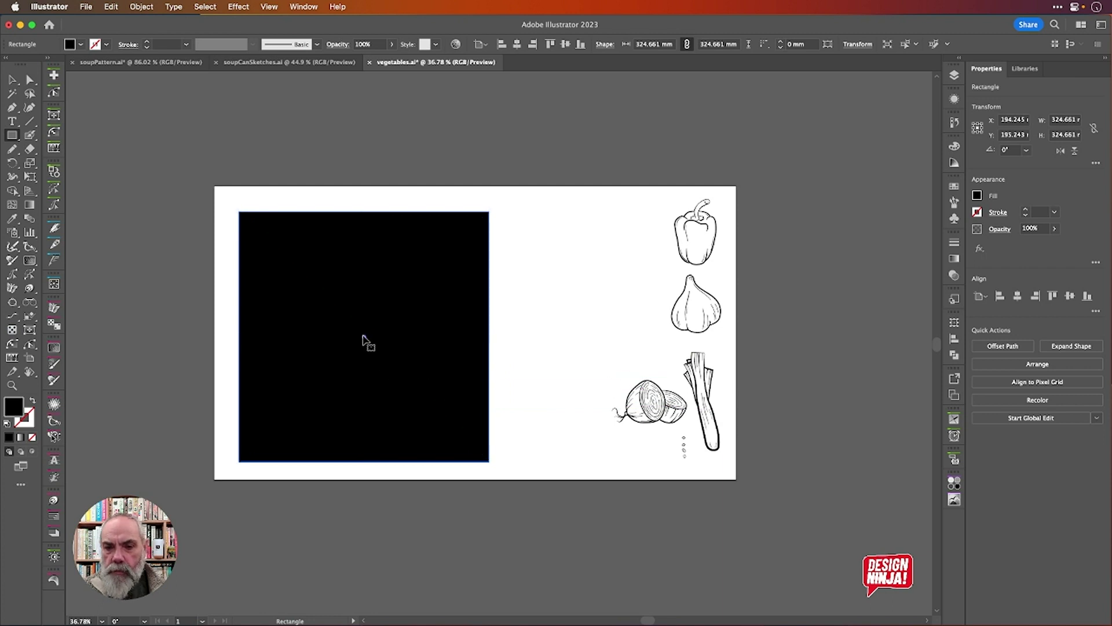
pyautogui.moveTo(363, 338); pyautogui.dragTo(390, 333)
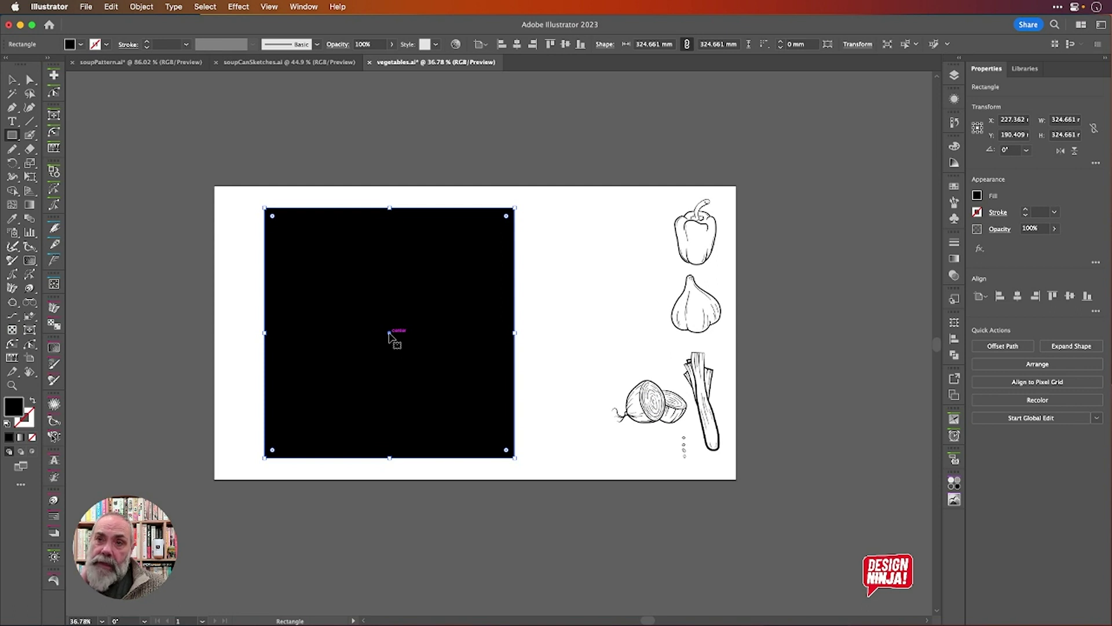
# Swap the square's fill and stroke so it has no fill and a 1 pt black outline, and deselect it.
pyautogui.hotkey('shift', 'x')
pyautogui.click(13, 83)
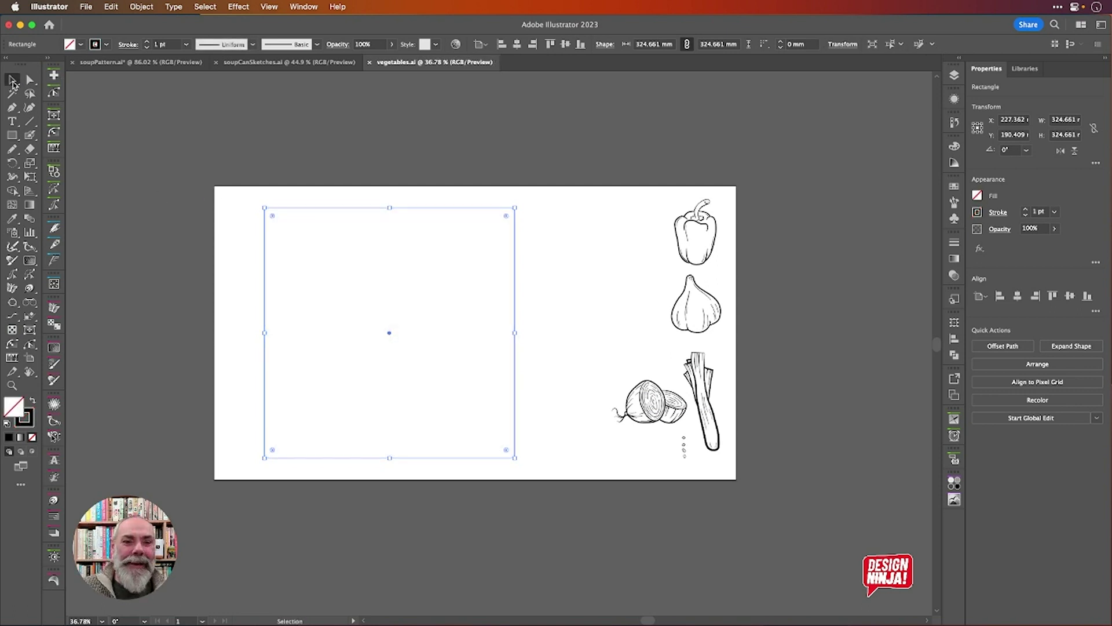
pyautogui.click(303, 137)
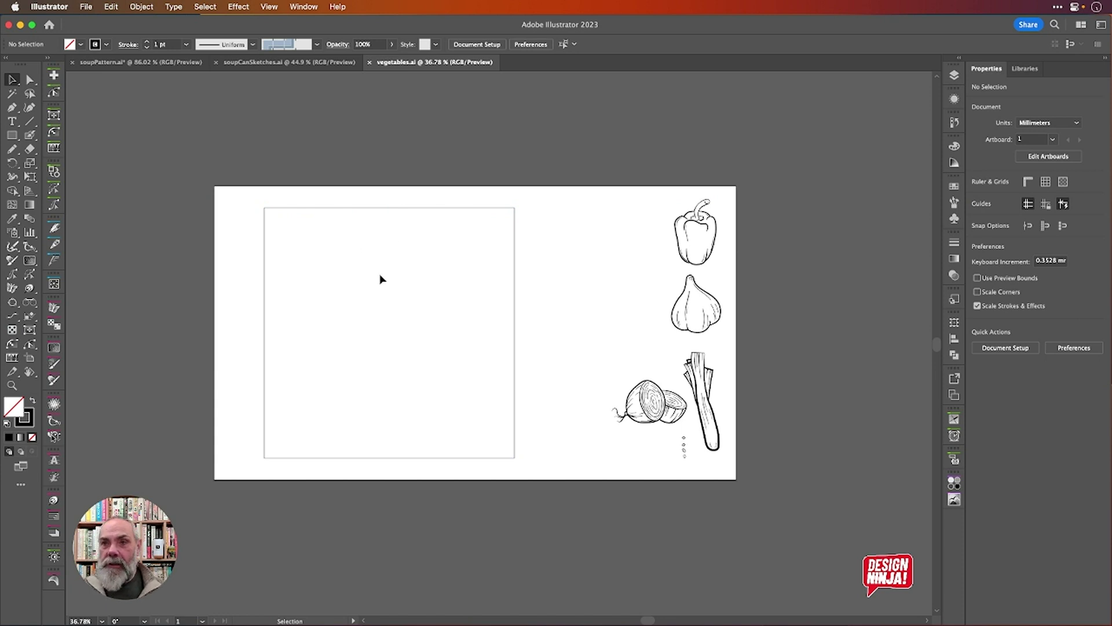
# Paste the copied bean shapes in the margin left of the square, scaled up to about 17 by 103 mm overall.
pyautogui.scroll(-2, 380, 279)
pyautogui.hscroll(-2, 380, 279)
pyautogui.scroll(2, 394, 270)
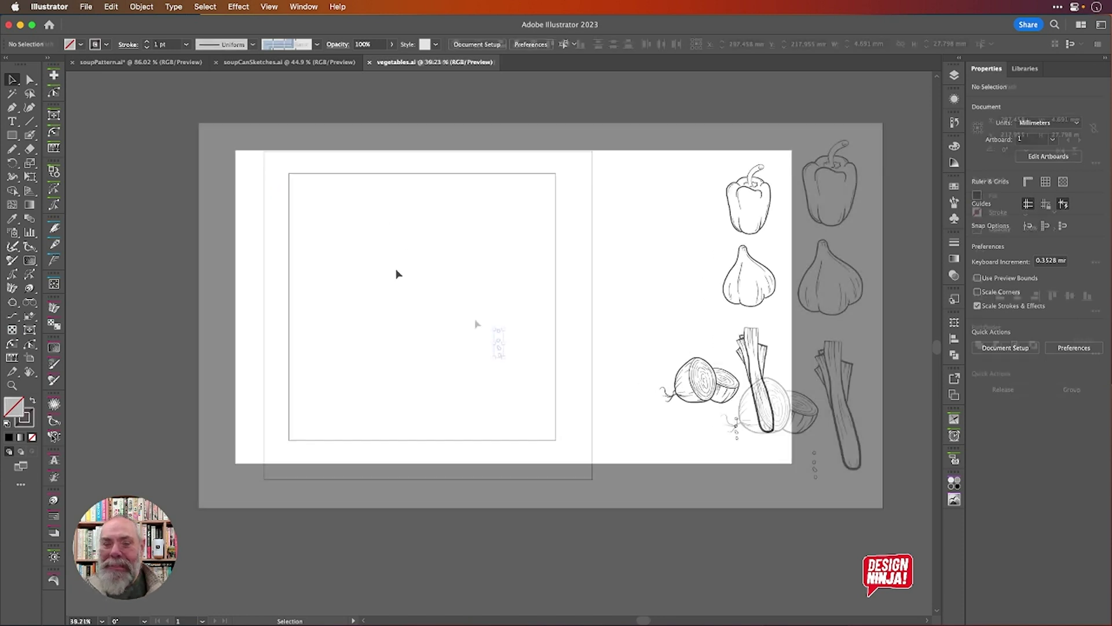
pyautogui.press('super+v')
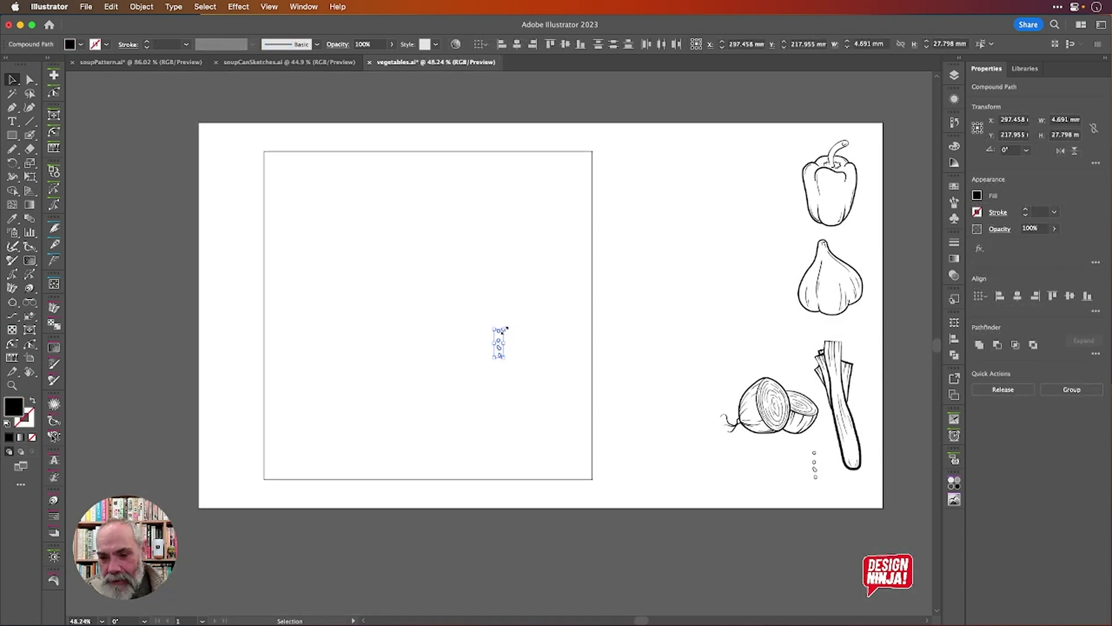
pyautogui.moveTo(506, 329); pyautogui.dragTo(574, 255)
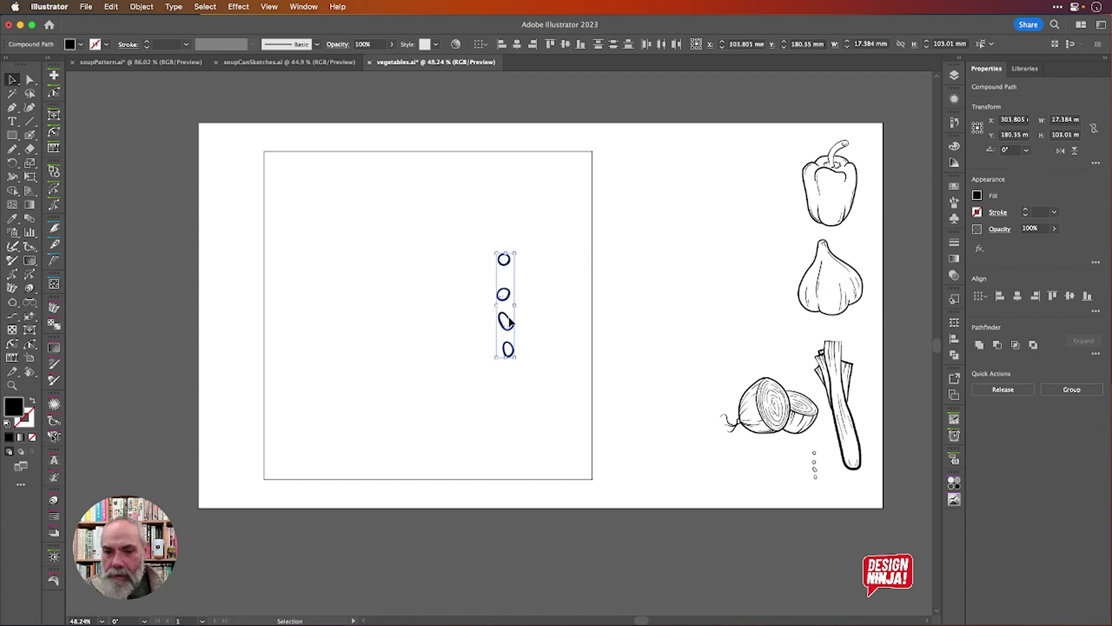
pyautogui.moveTo(510, 321); pyautogui.dragTo(235, 300)
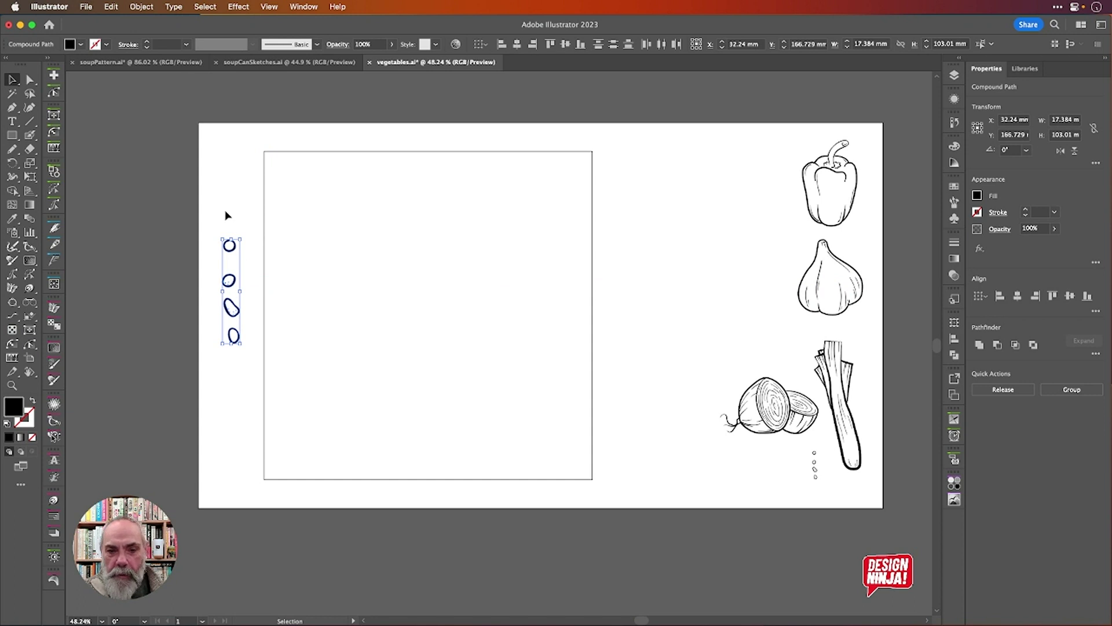
pyautogui.click(230, 191)
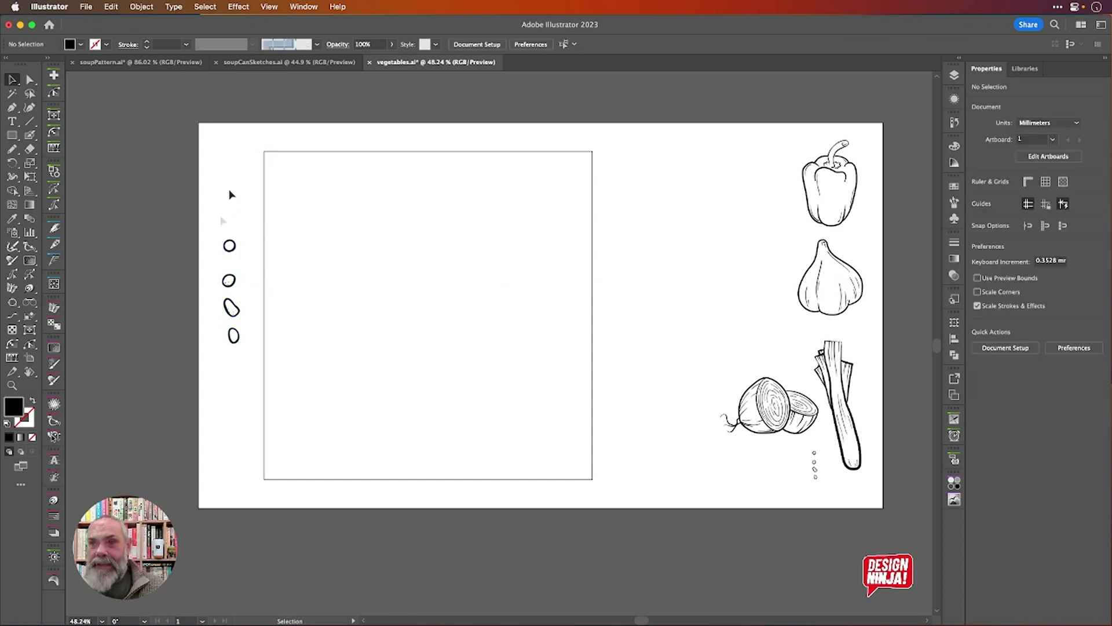
# Fill the square with the four bean shapes using Space Fill with 54 copies, the Centers method and 360° rotation variation.
pyautogui.moveTo(221, 217); pyautogui.dragTo(304, 403)
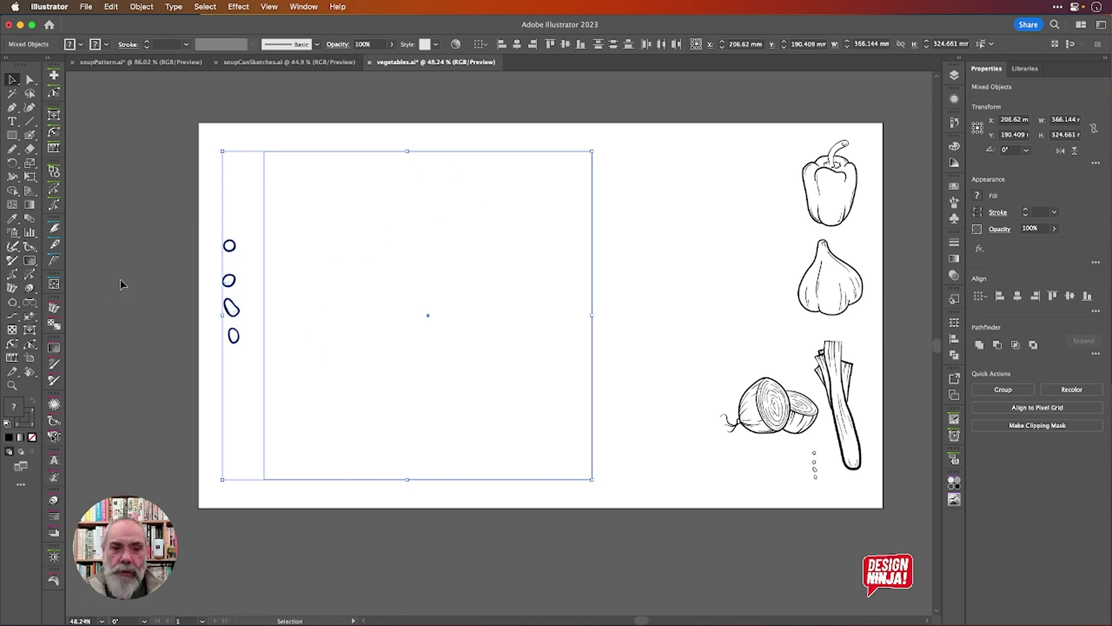
pyautogui.click(54, 284)
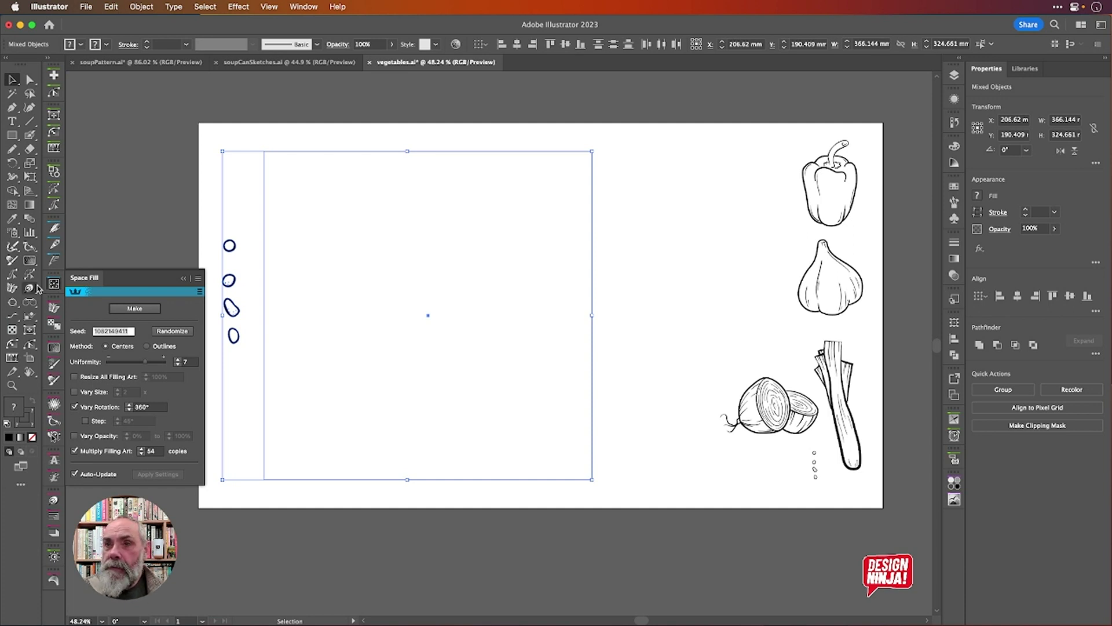
pyautogui.click(142, 311)
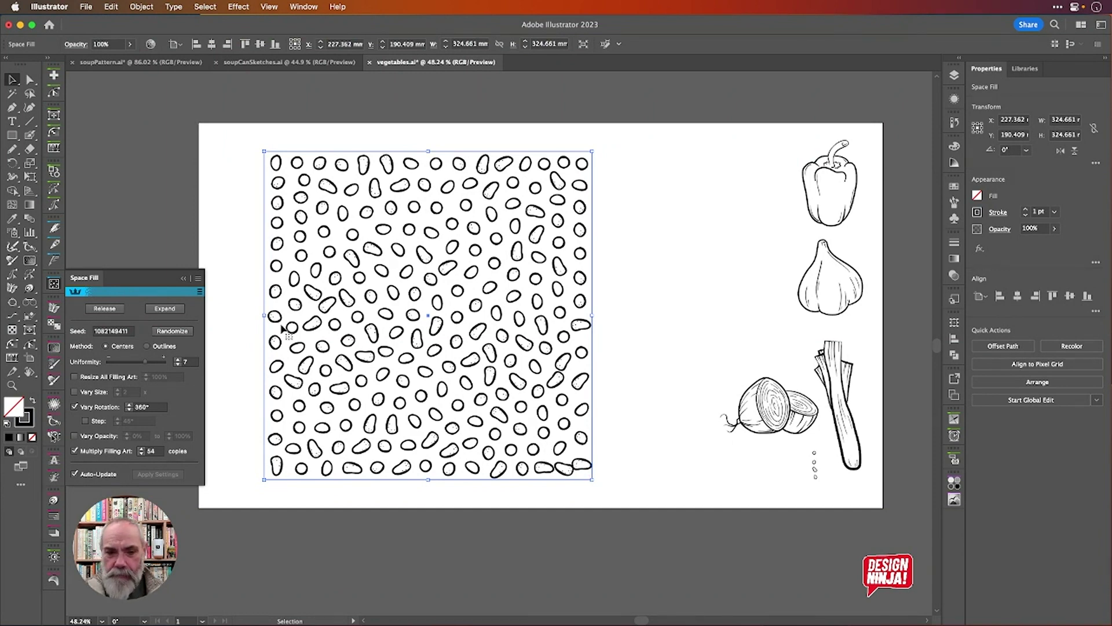
# Randomize the bean fill twice and set its uniformity to 2.
pyautogui.click(186, 334)
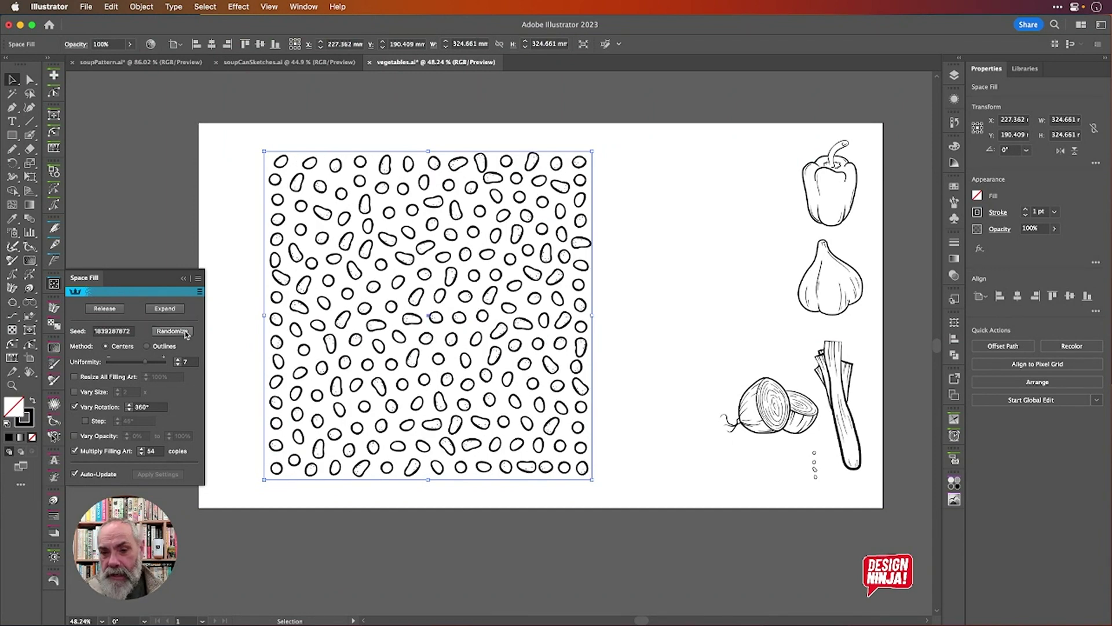
pyautogui.click(186, 333)
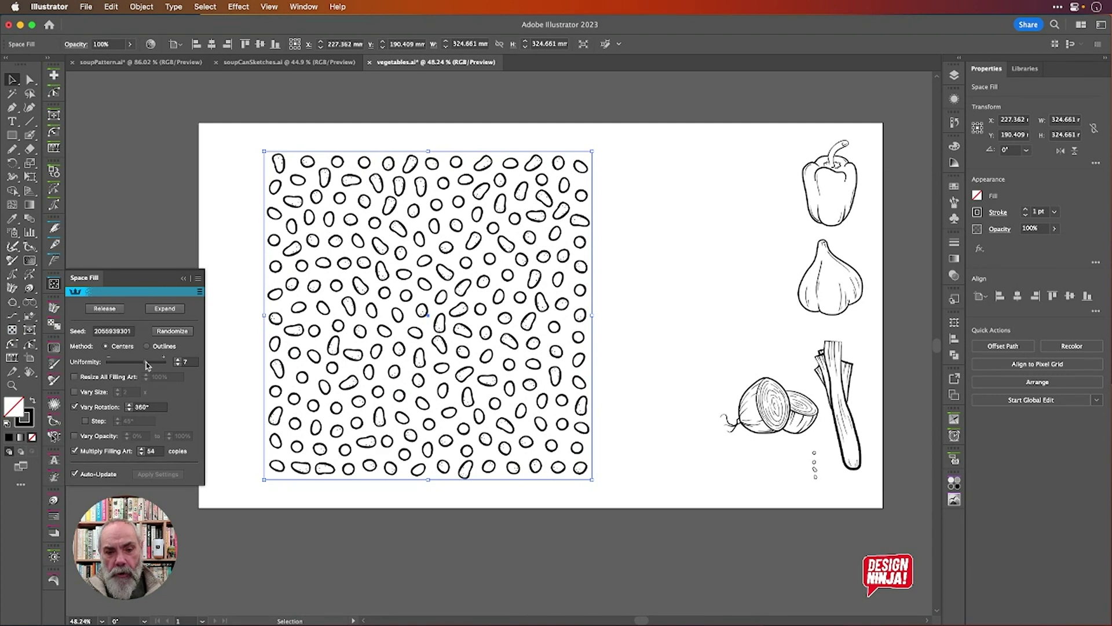
pyautogui.moveTo(147, 365); pyautogui.dragTo(121, 365)
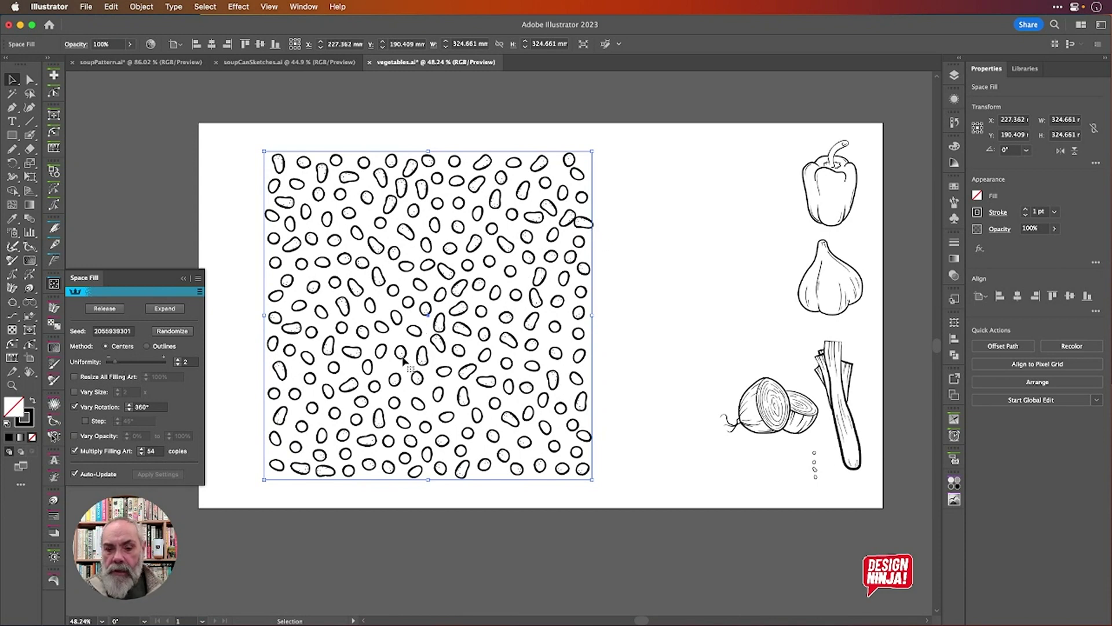
# Try resizing all filling art to 50% with a size variation of 2x in the bean fill.
pyautogui.scroll(-2, 409, 365)
pyautogui.hscroll(-1, 409, 365)
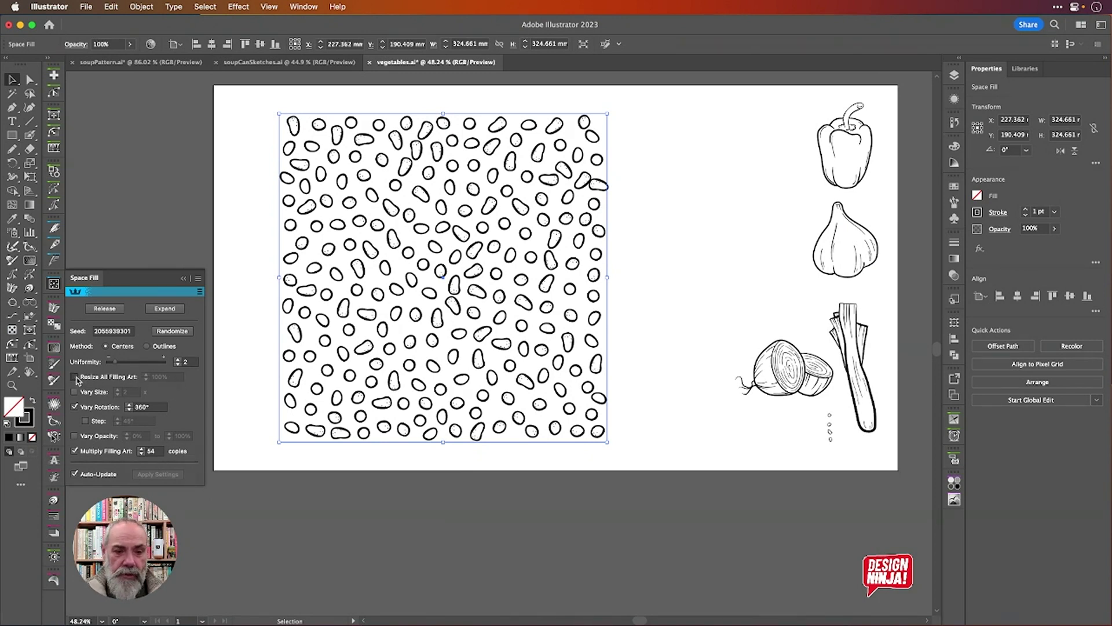
pyautogui.click(77, 377)
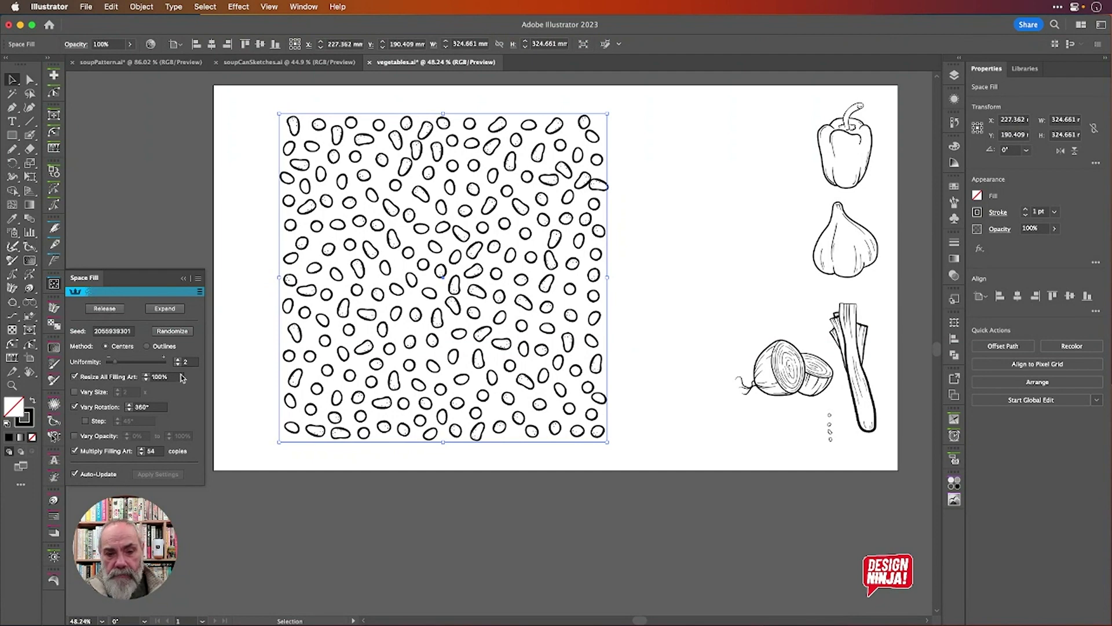
pyautogui.click(75, 392)
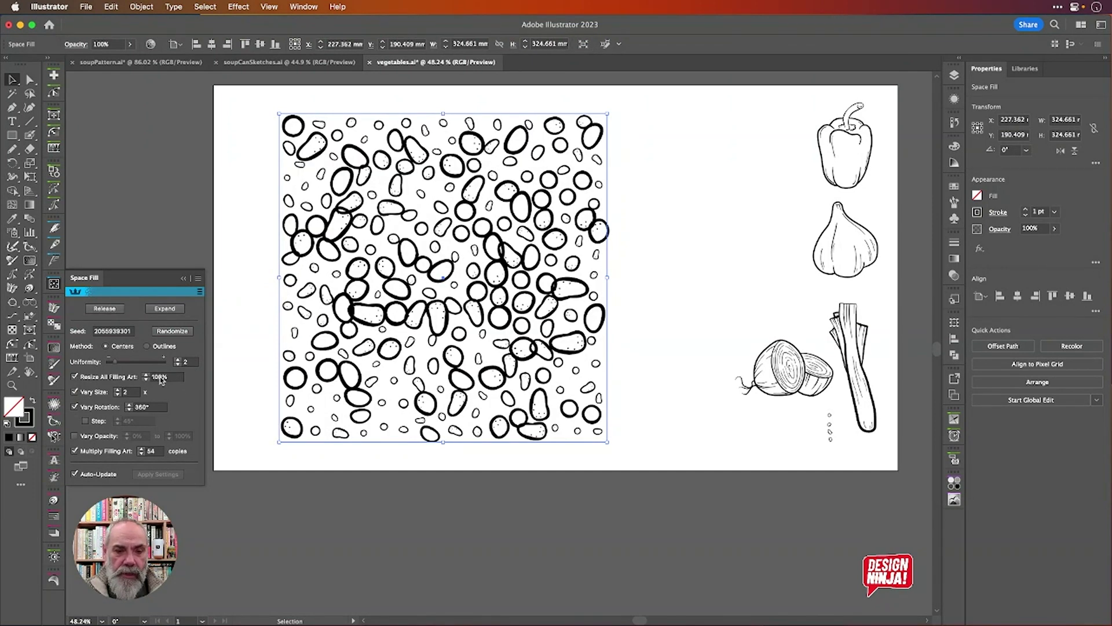
pyautogui.click(161, 377)
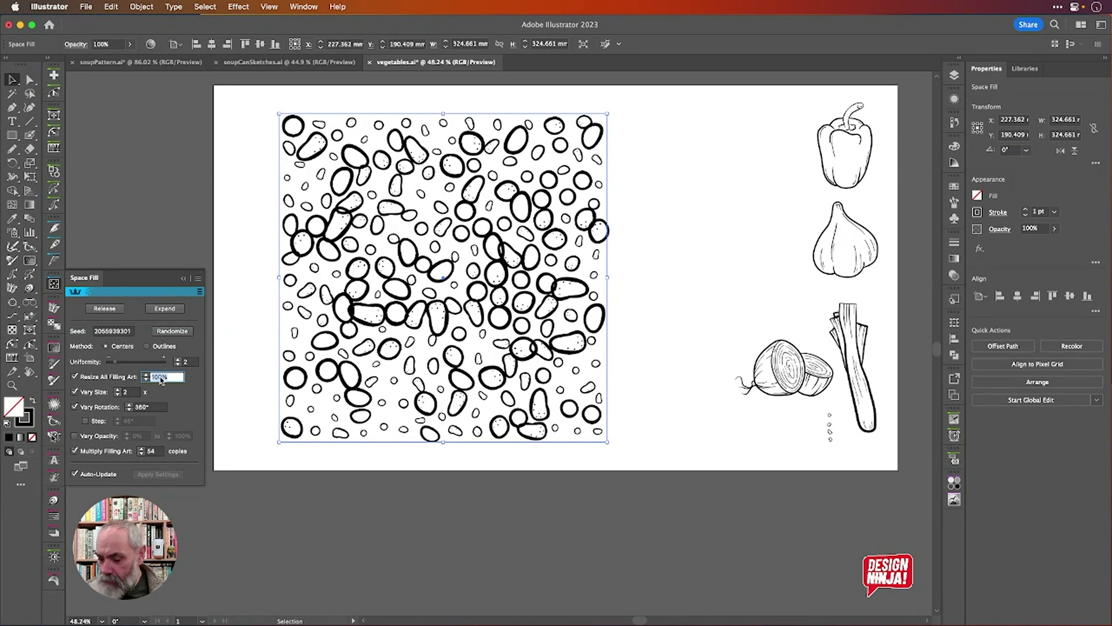
pyautogui.write('50')
pyautogui.press('Tab')
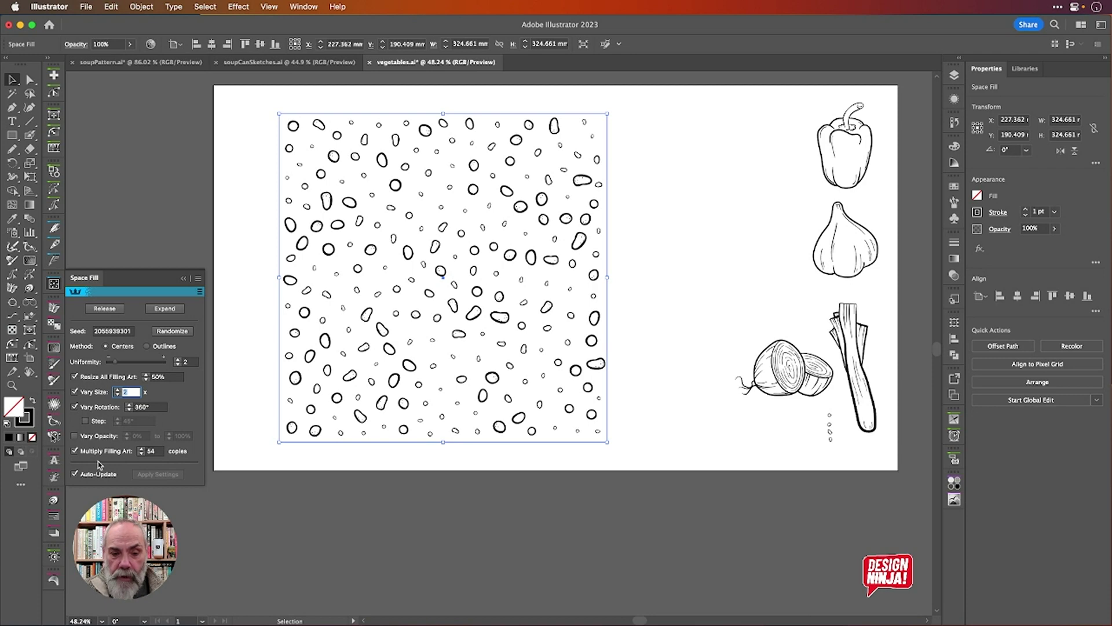
# Randomize the reduced, size-varied bean arrangement three times.
pyautogui.click(157, 451)
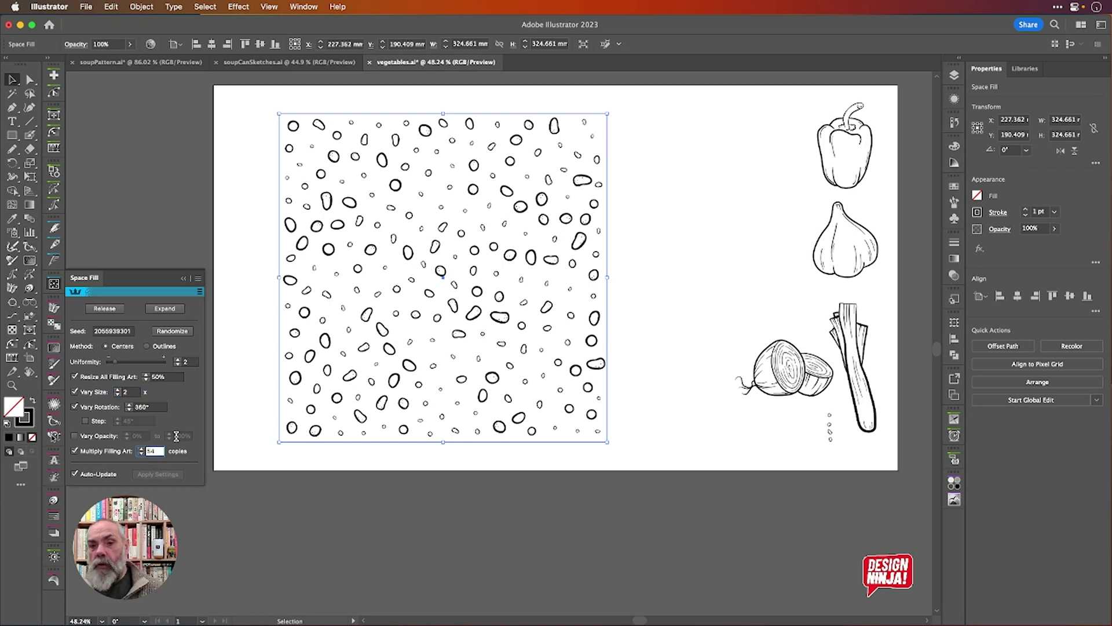
pyautogui.click(172, 331)
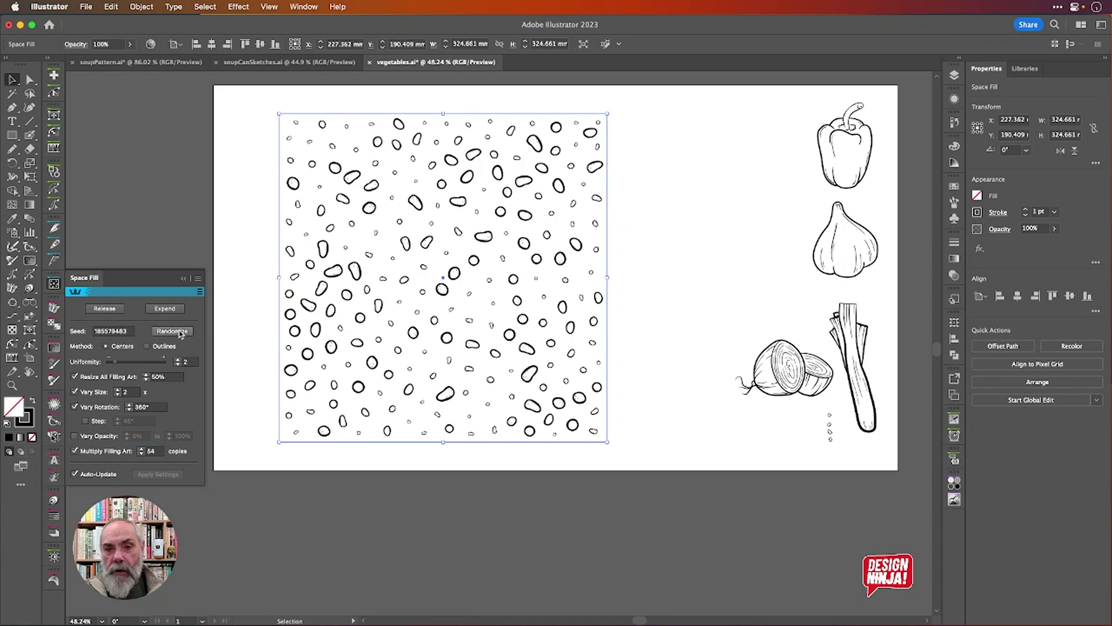
pyautogui.click(172, 331)
pyautogui.click(172, 331)
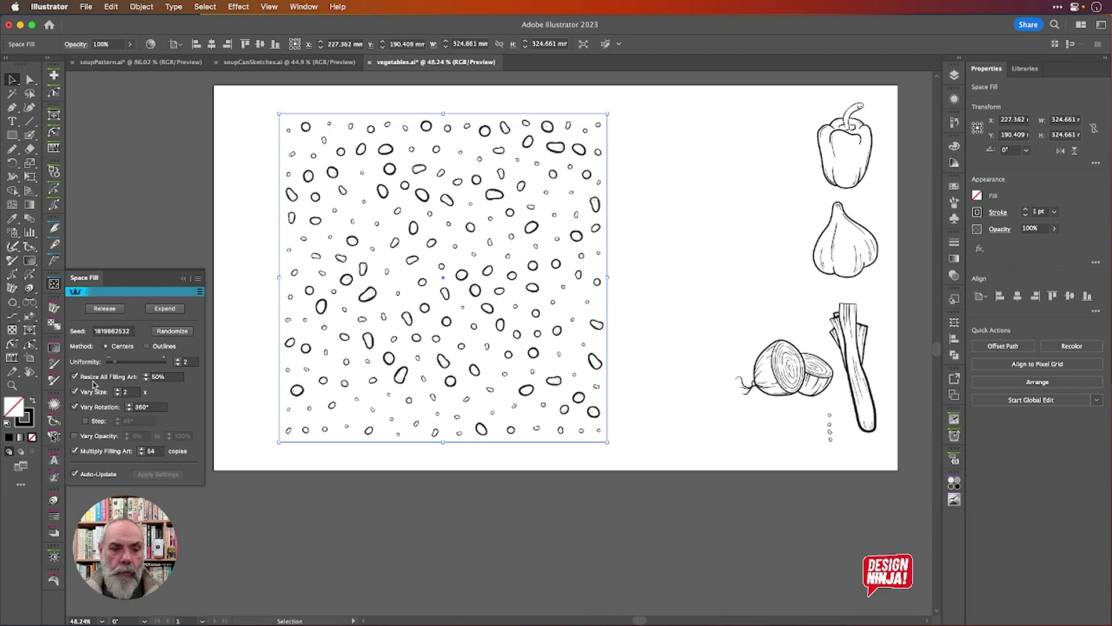
# Turn off Resize All Filling Art and Vary Size for the bean fill.
pyautogui.click(74, 377)
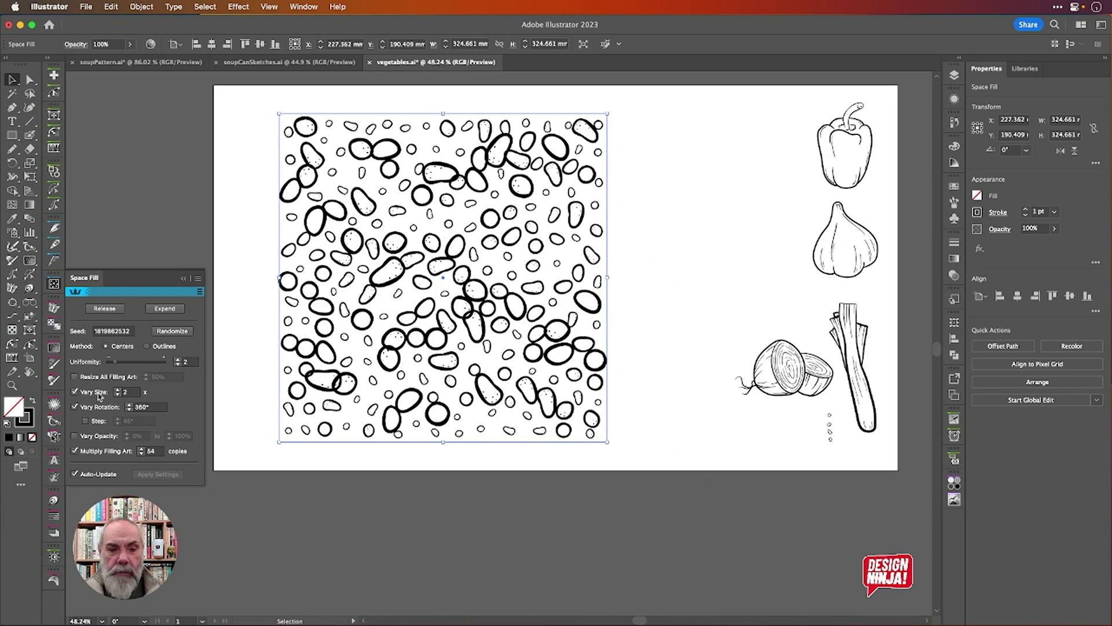
pyautogui.click(74, 392)
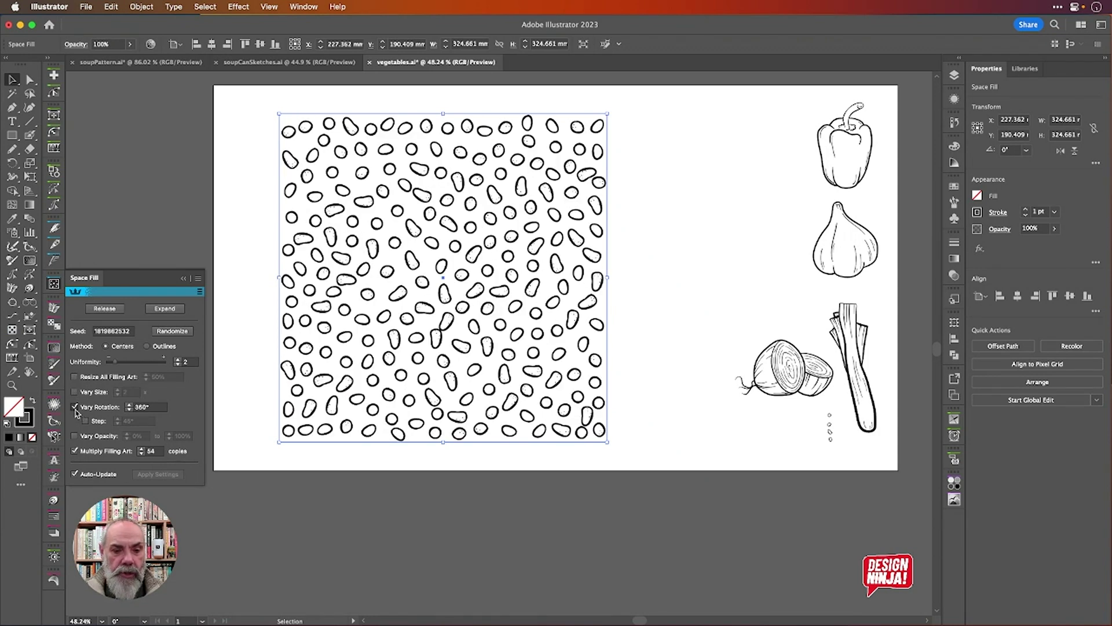
# Compare the bean fill with Vary Rotation off, restore the 360° variation and randomize the arrangement again.
pyautogui.click(74, 407)
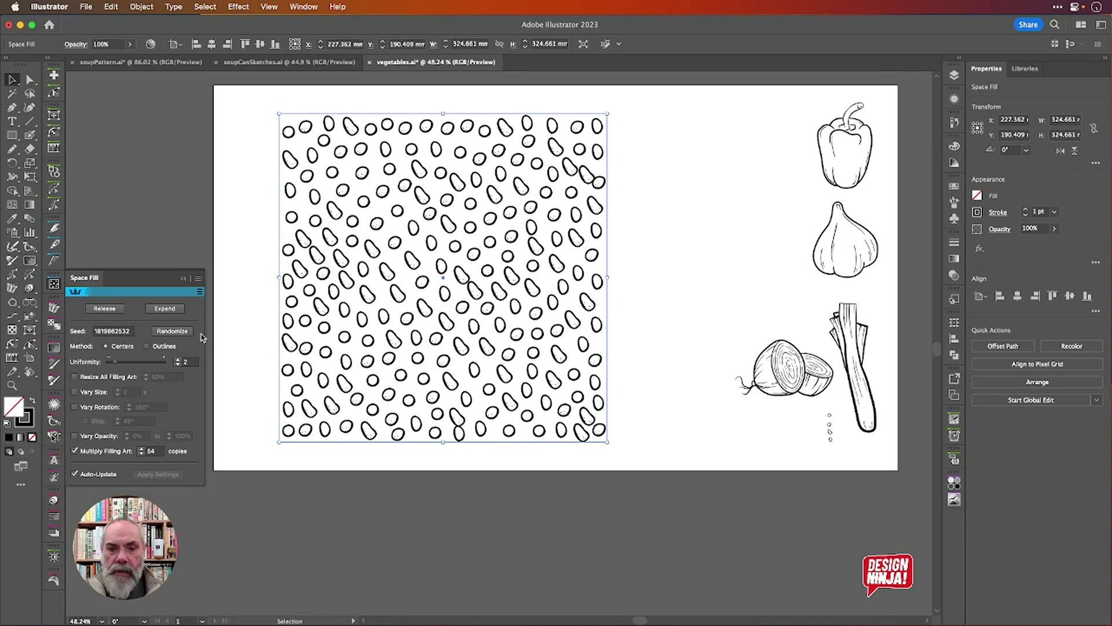
pyautogui.click(75, 407)
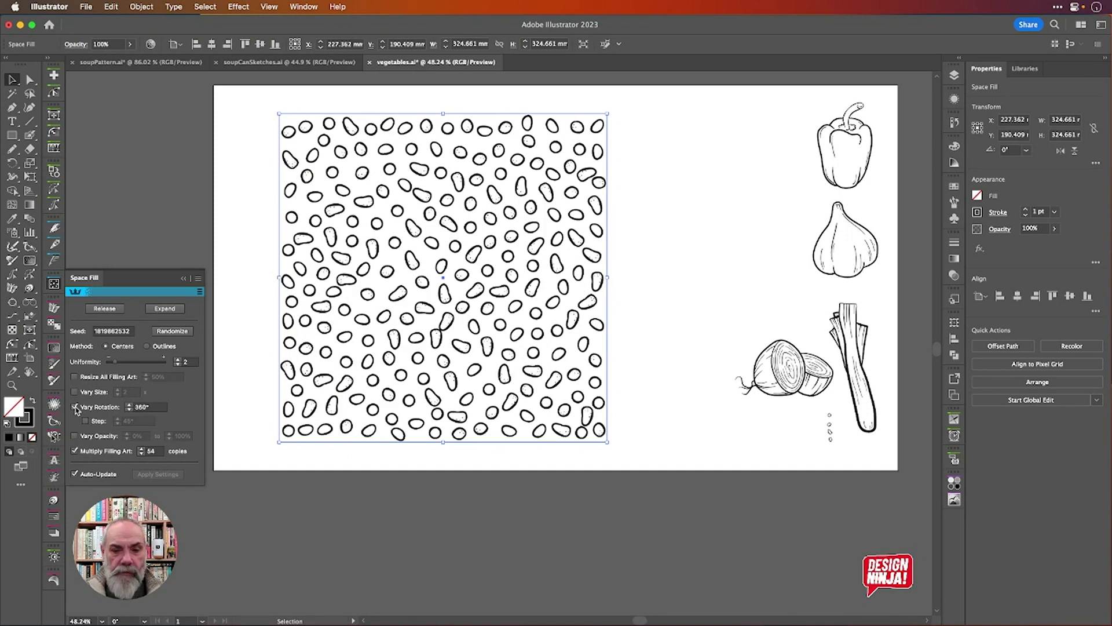
pyautogui.click(173, 332)
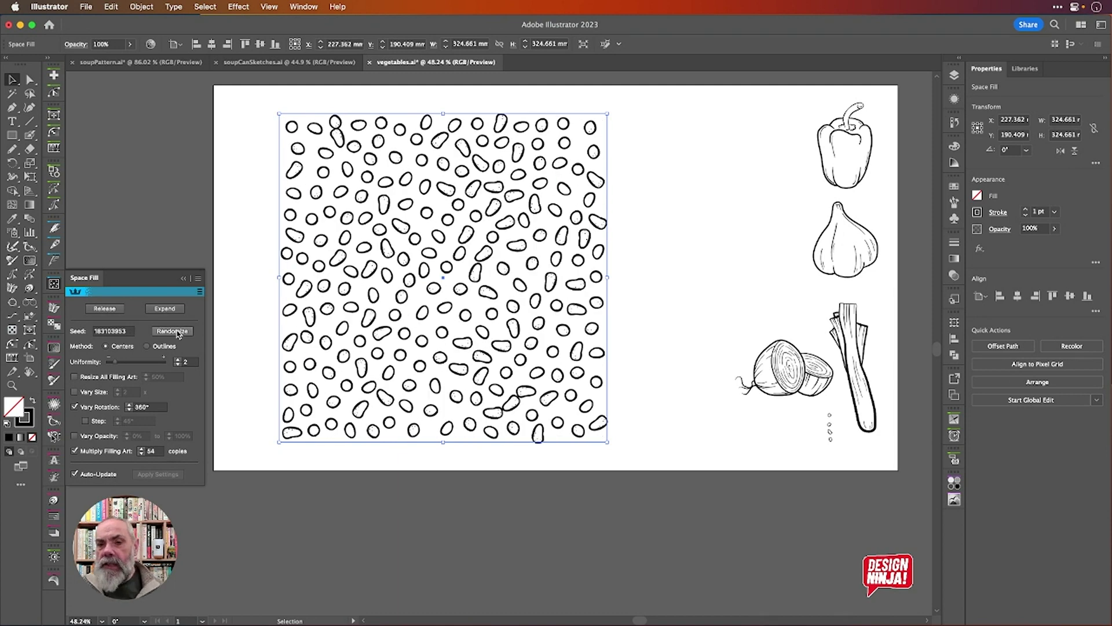
# Try making a pattern directly from the unexpanded Space Fill bean art and leave pattern editing.
pyautogui.click(54, 283)
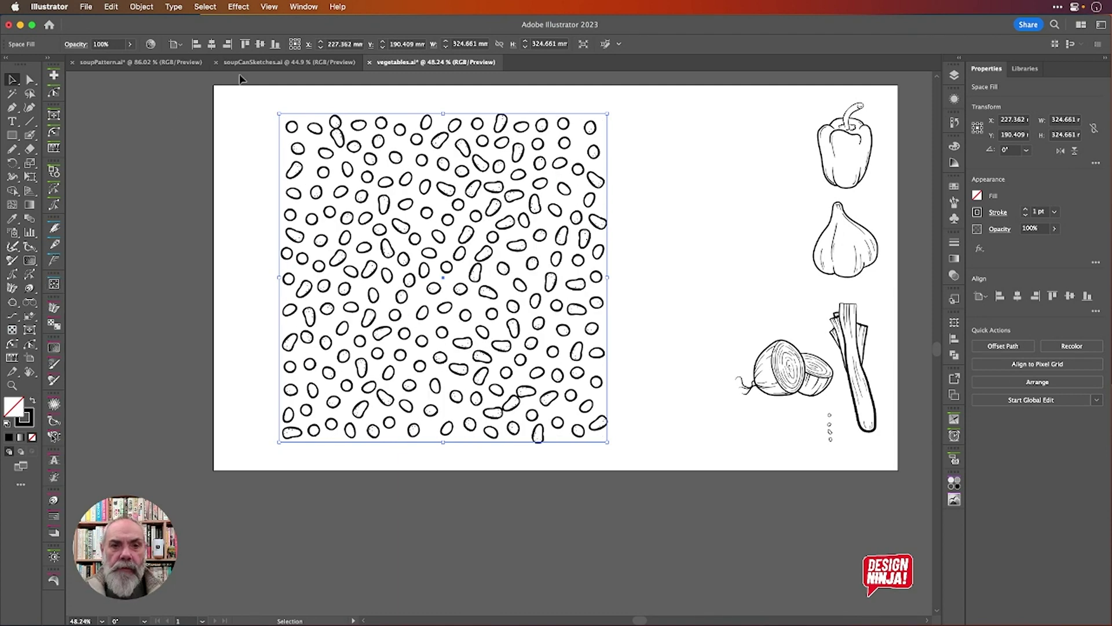
pyautogui.click(141, 7)
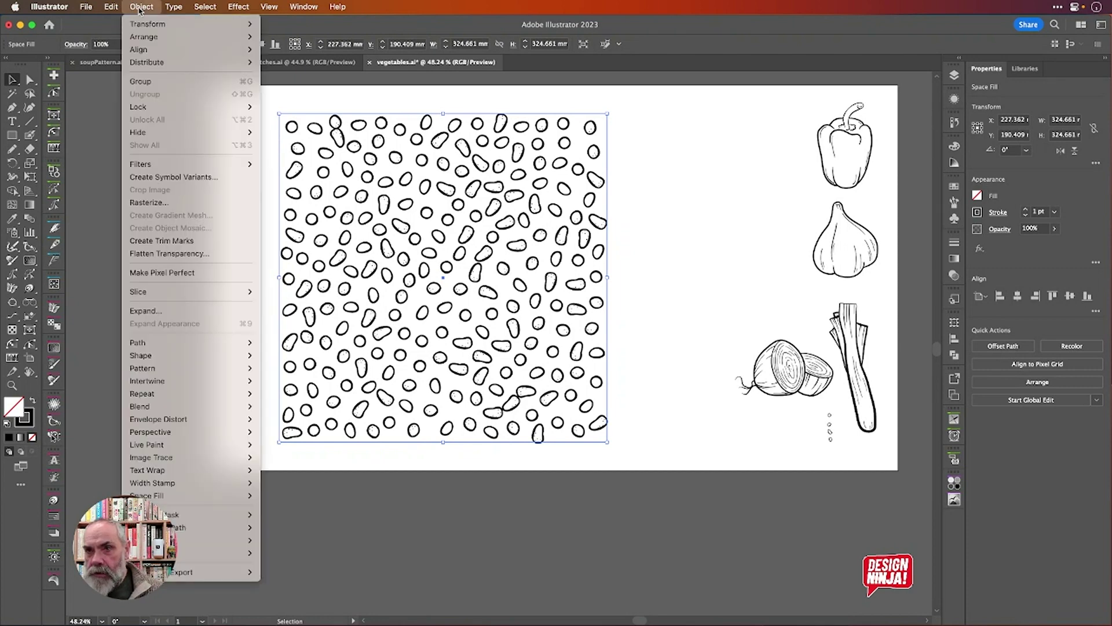
pyautogui.click(140, 10)
pyautogui.click(139, 10)
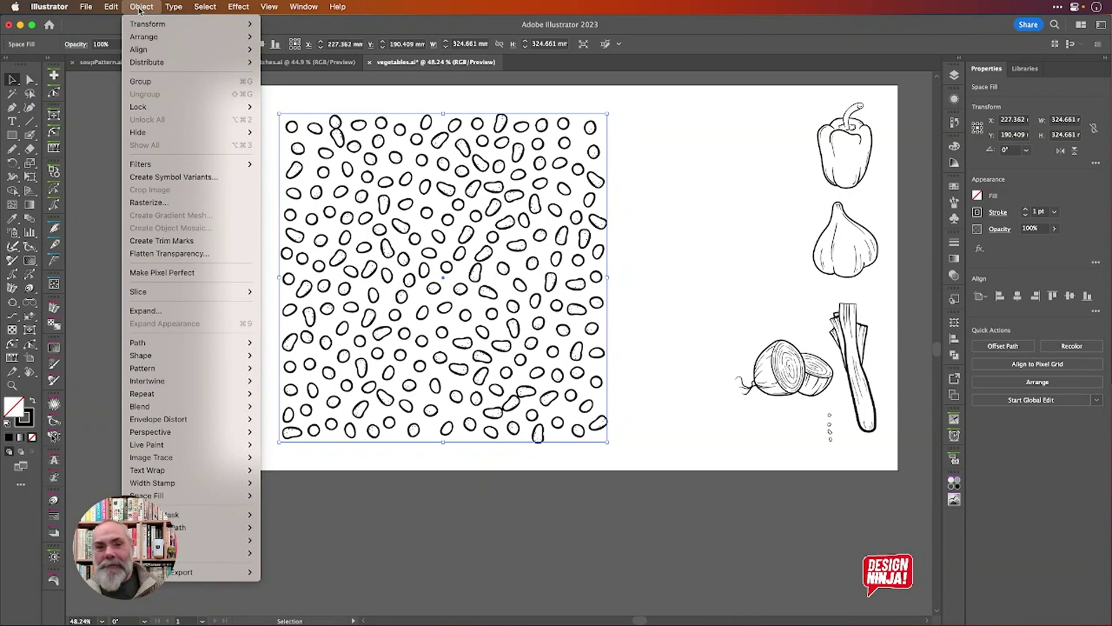
pyautogui.moveTo(163, 371)
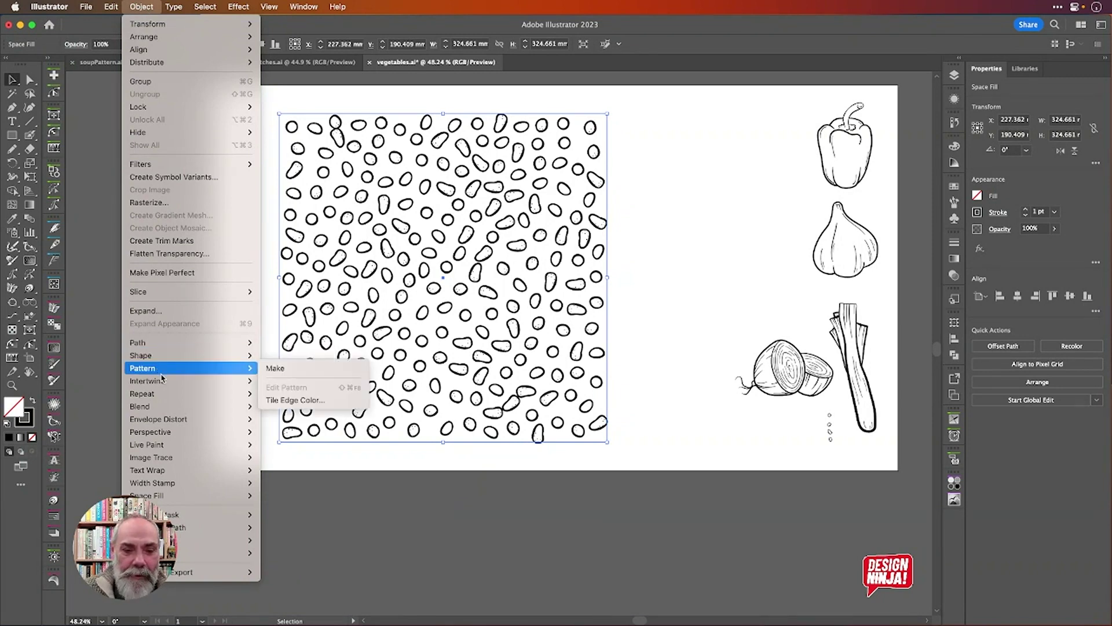
pyautogui.click(276, 369)
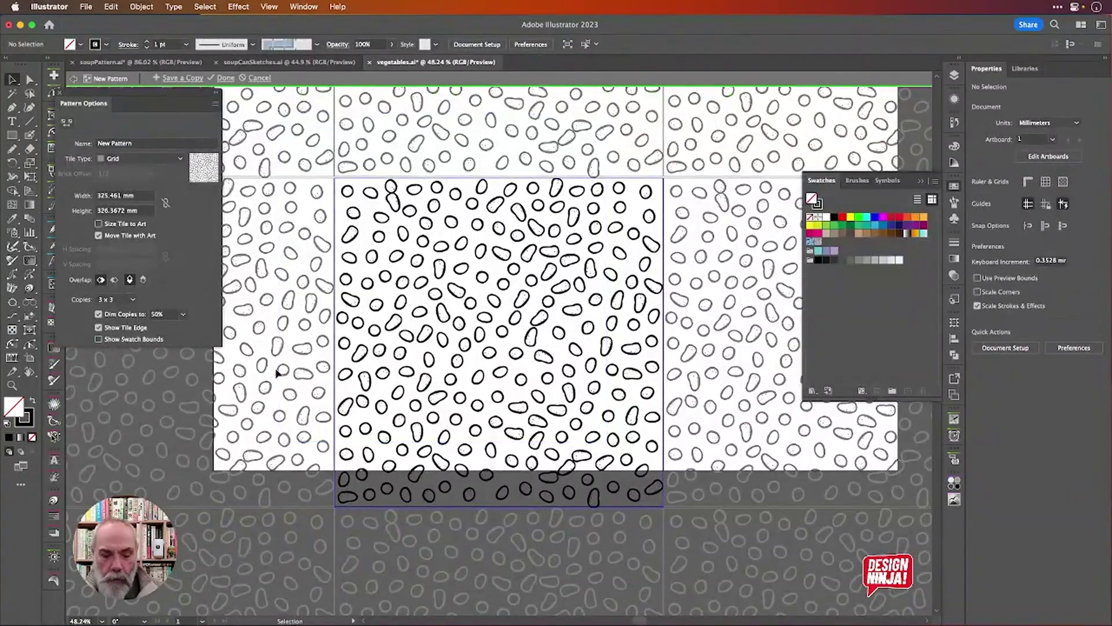
pyautogui.press('Escape')
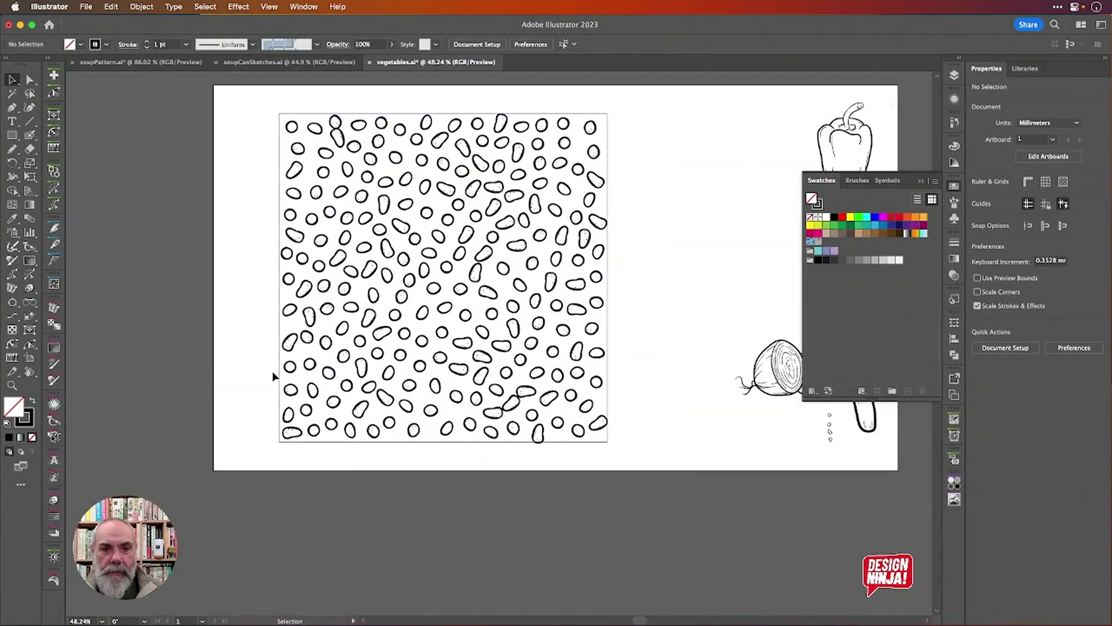
# Expand the bean Space Fill into regular grouped artwork.
pyautogui.click(346, 266)
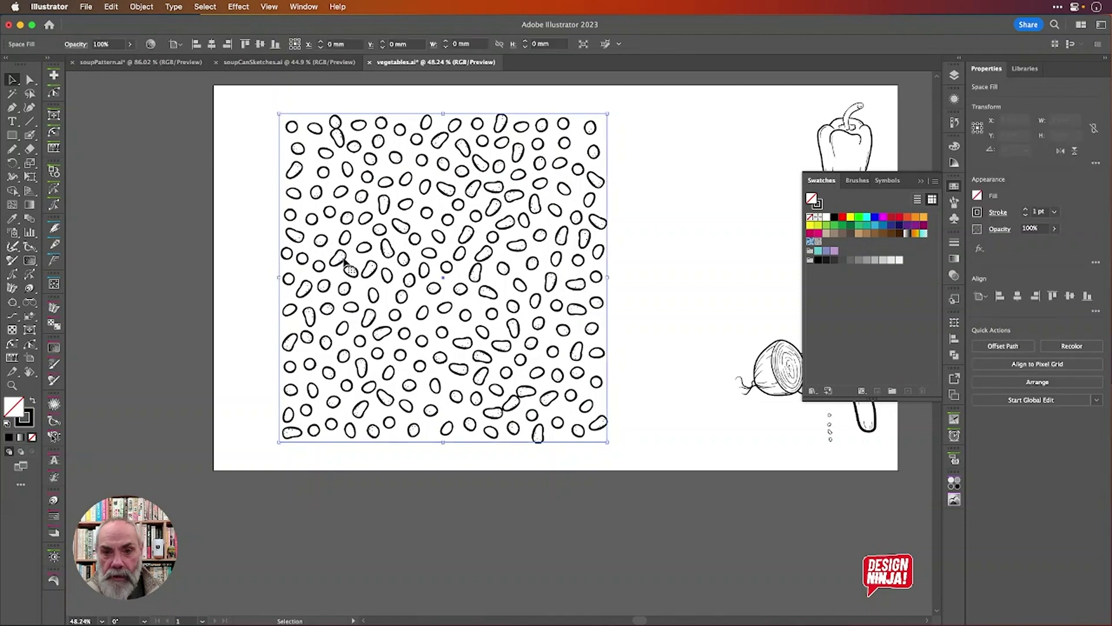
pyautogui.click(54, 285)
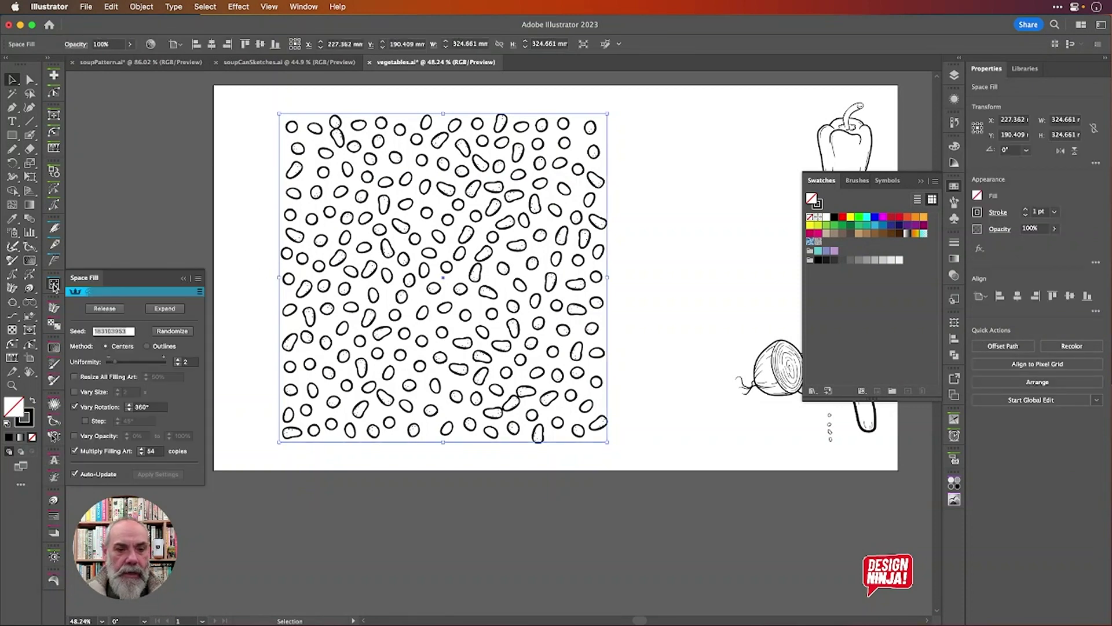
pyautogui.click(158, 309)
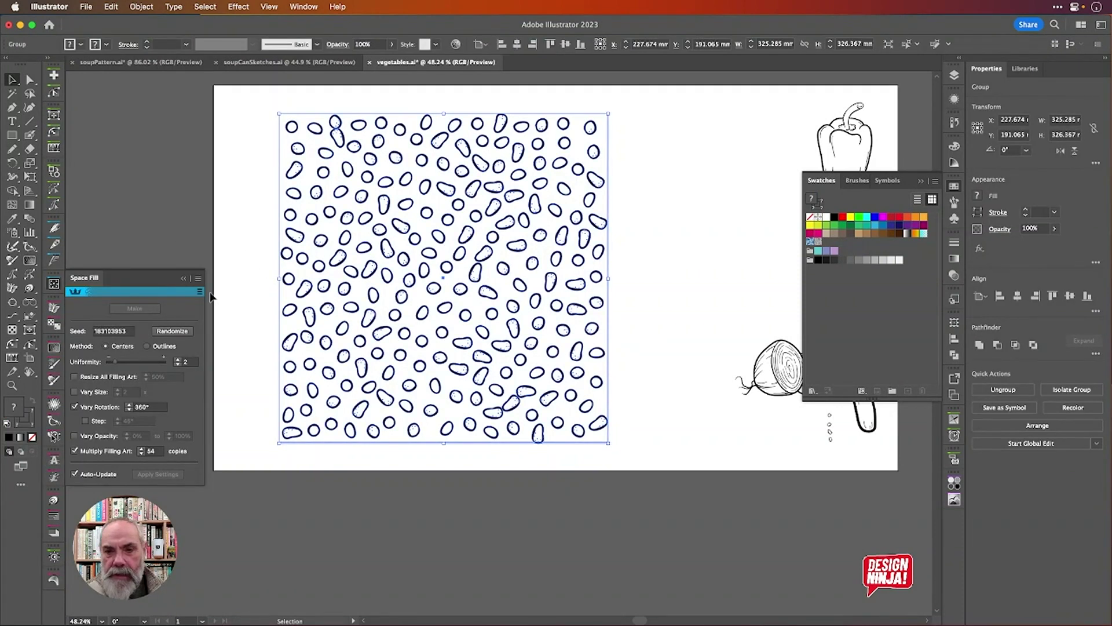
pyautogui.click(57, 288)
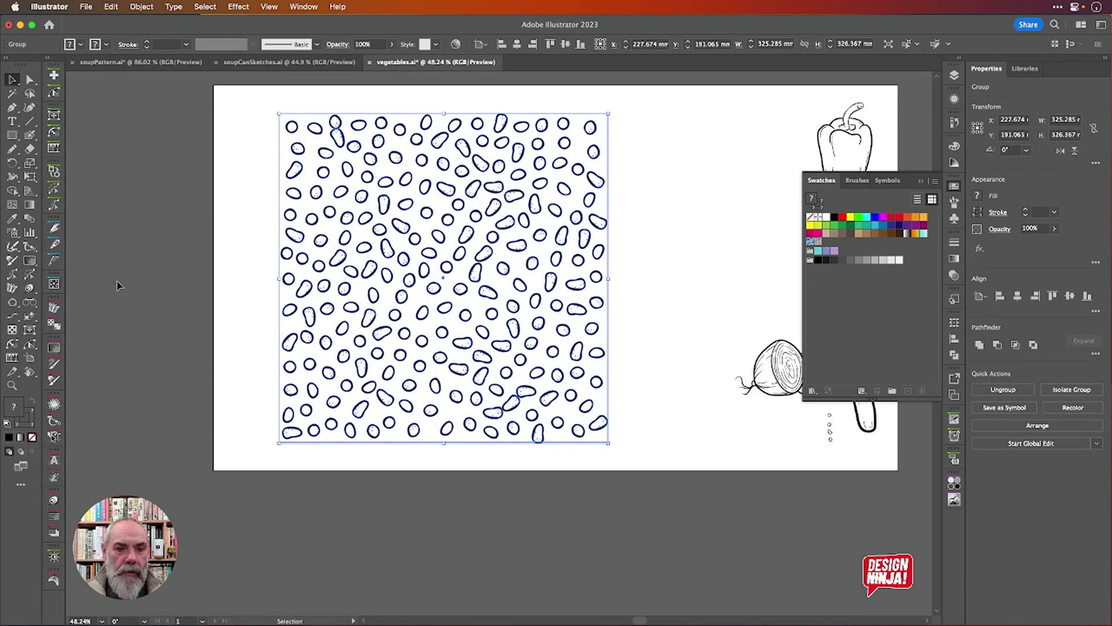
# Ungroup the expanded fill and delete the square outline surrounding the beans.
pyautogui.press('super+h')
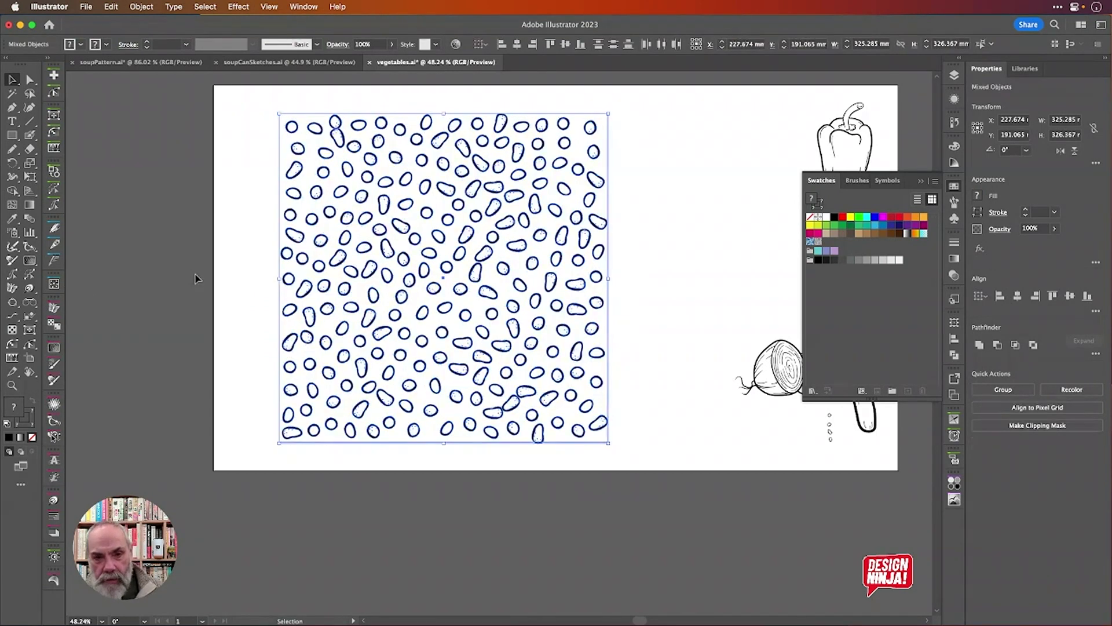
pyautogui.click(245, 219)
pyautogui.click(278, 210)
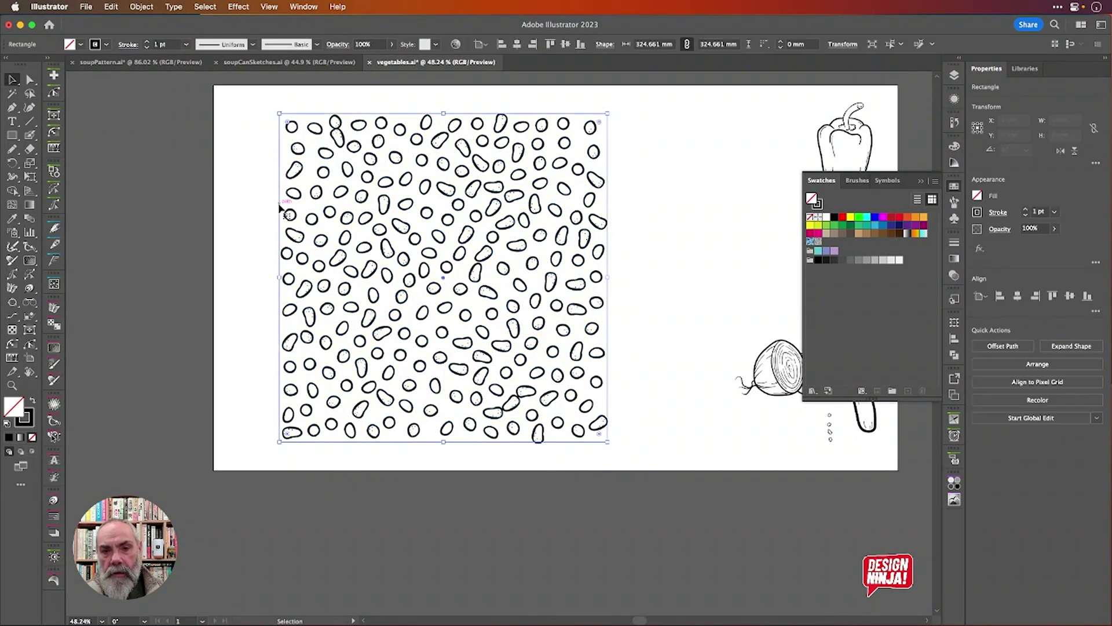
pyautogui.press('Delete')
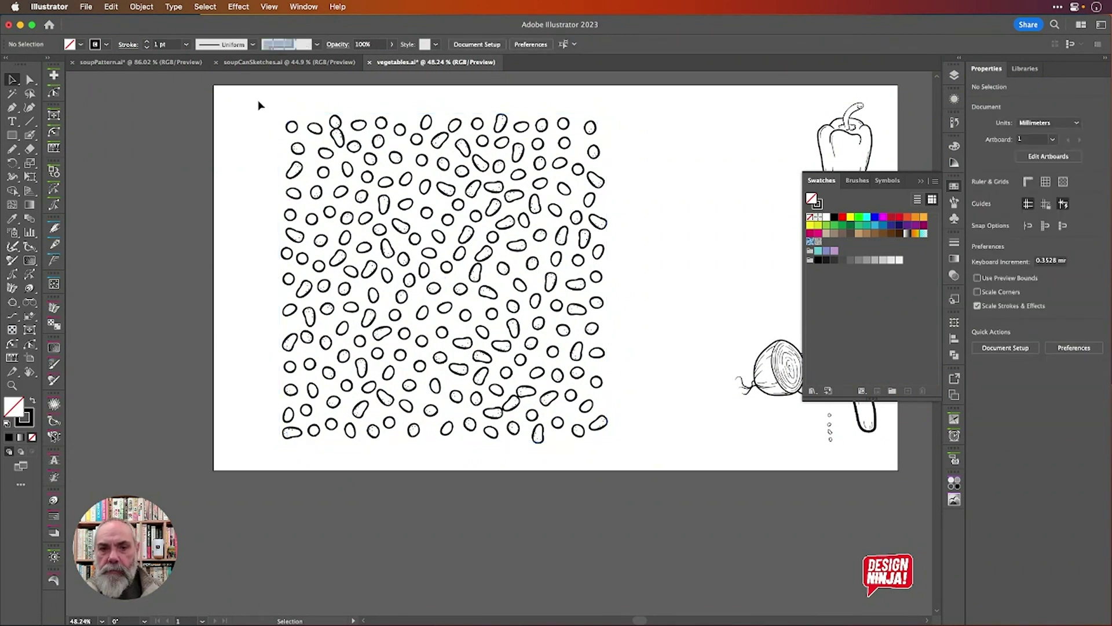
# Make a new pattern from the expanded bean group without its square outline.
pyautogui.moveTo(258, 99); pyautogui.dragTo(640, 454)
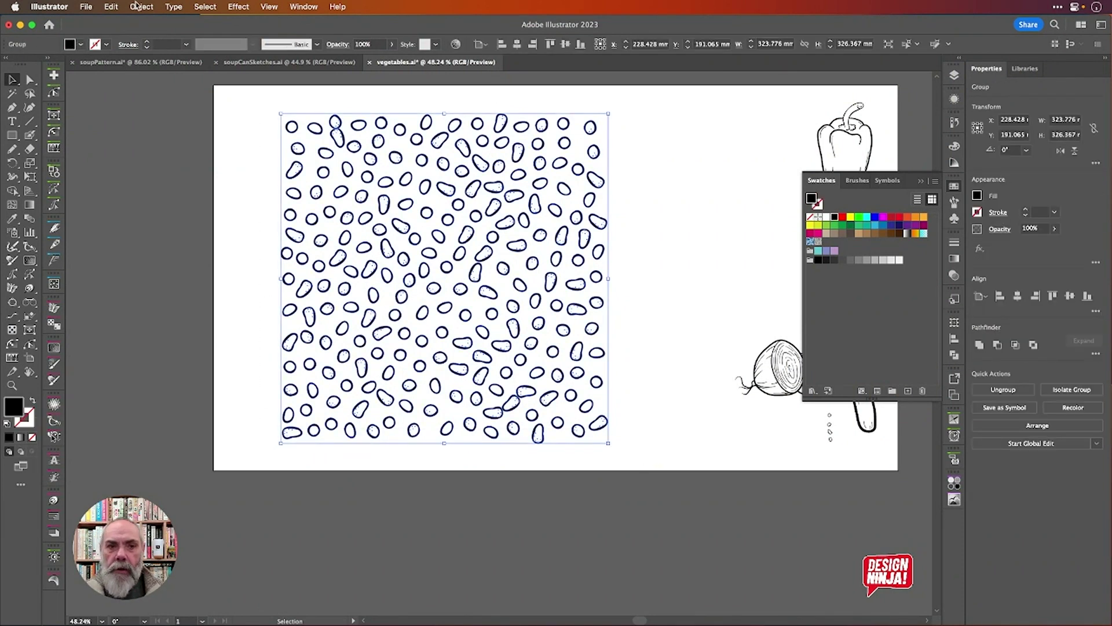
pyautogui.click(139, 7)
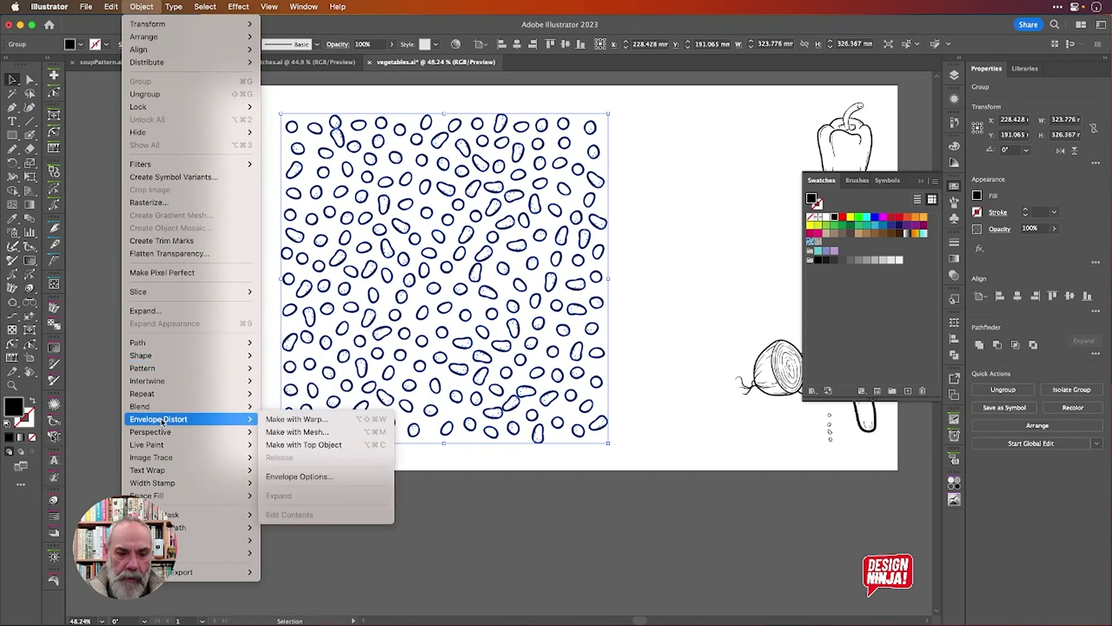
pyautogui.moveTo(168, 369)
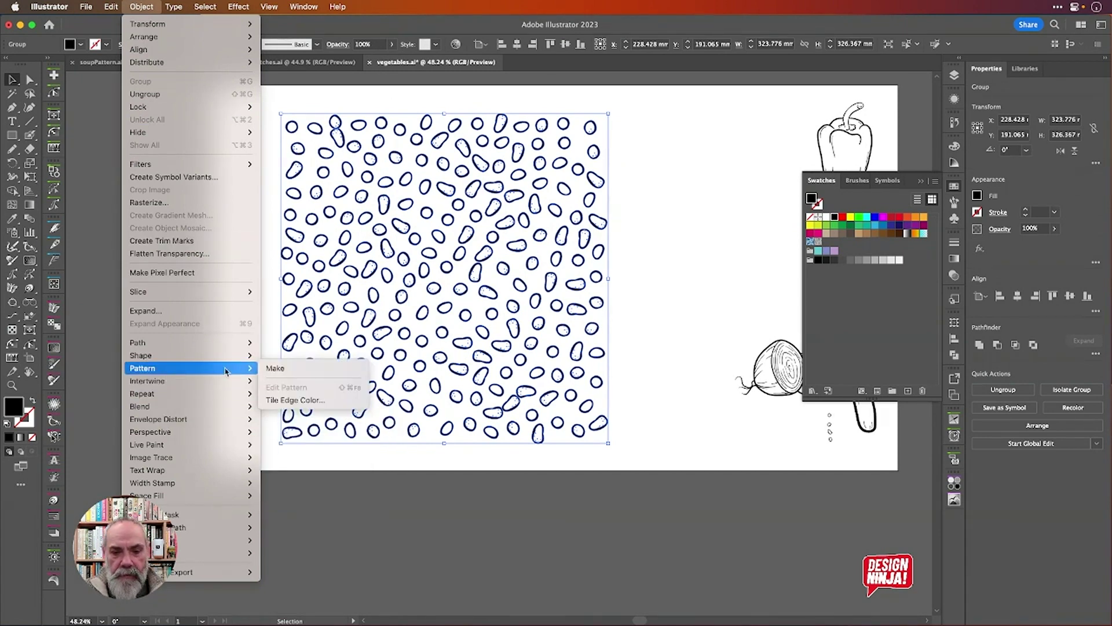
pyautogui.click(293, 370)
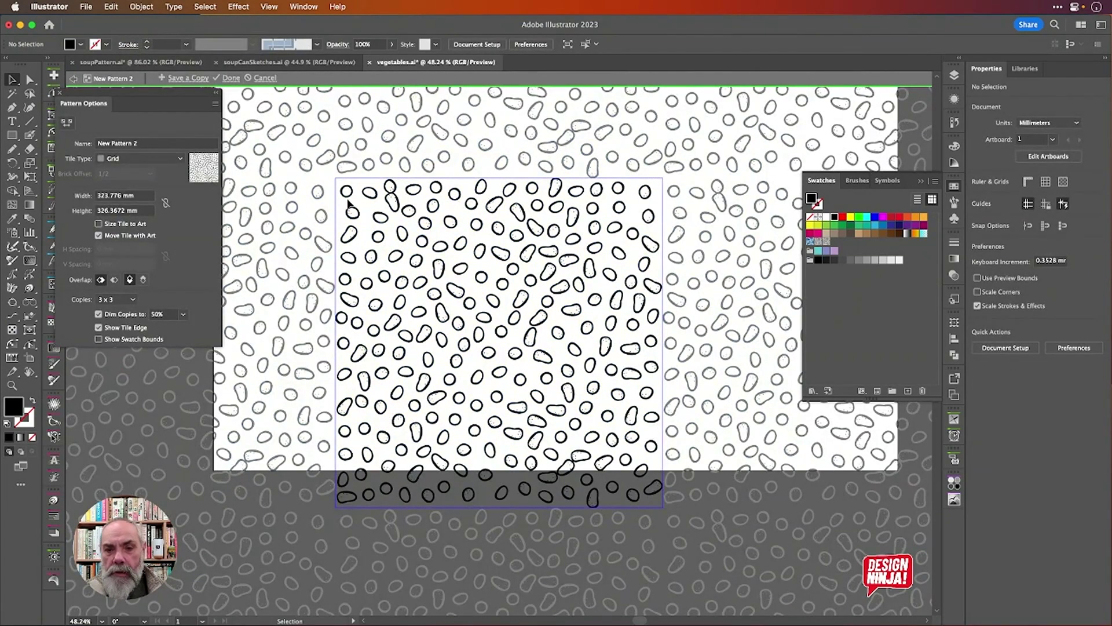
# Reposition individual beans along the pattern tile's upper-left edge to break up the visible seam.
pyautogui.moveTo(349, 198)
pyautogui.mouseDown()
pyautogui.moveTo(339, 192)
pyautogui.moveTo(372, 212)
pyautogui.moveTo(366, 197)
pyautogui.mouseUp()
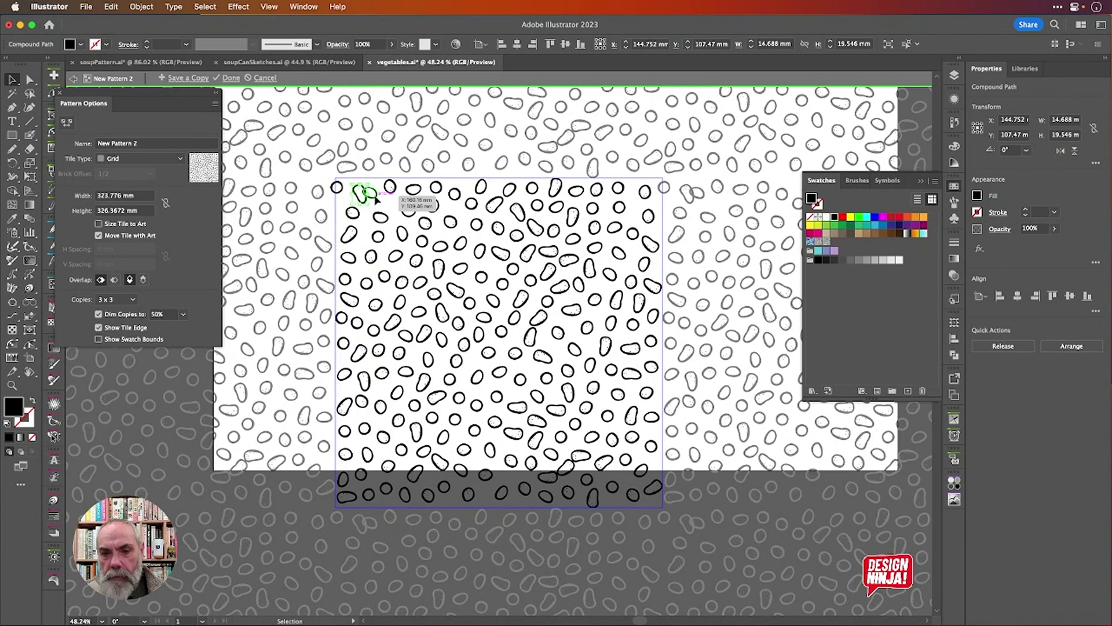
pyautogui.moveTo(375, 199); pyautogui.dragTo(341, 201)
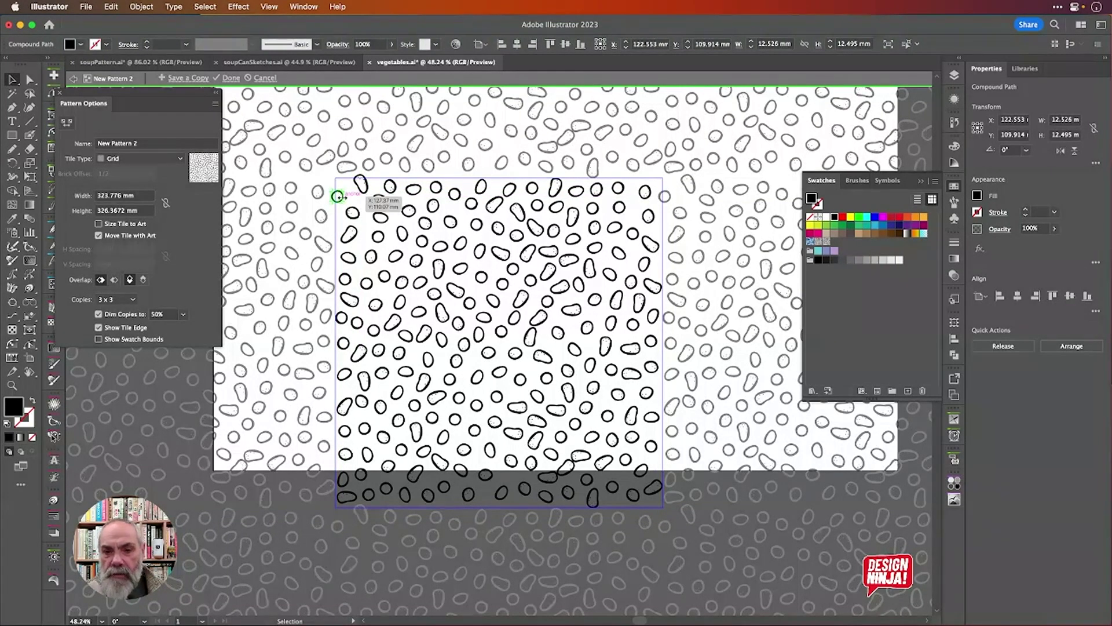
pyautogui.moveTo(341, 206); pyautogui.dragTo(363, 266)
pyautogui.click(382, 242)
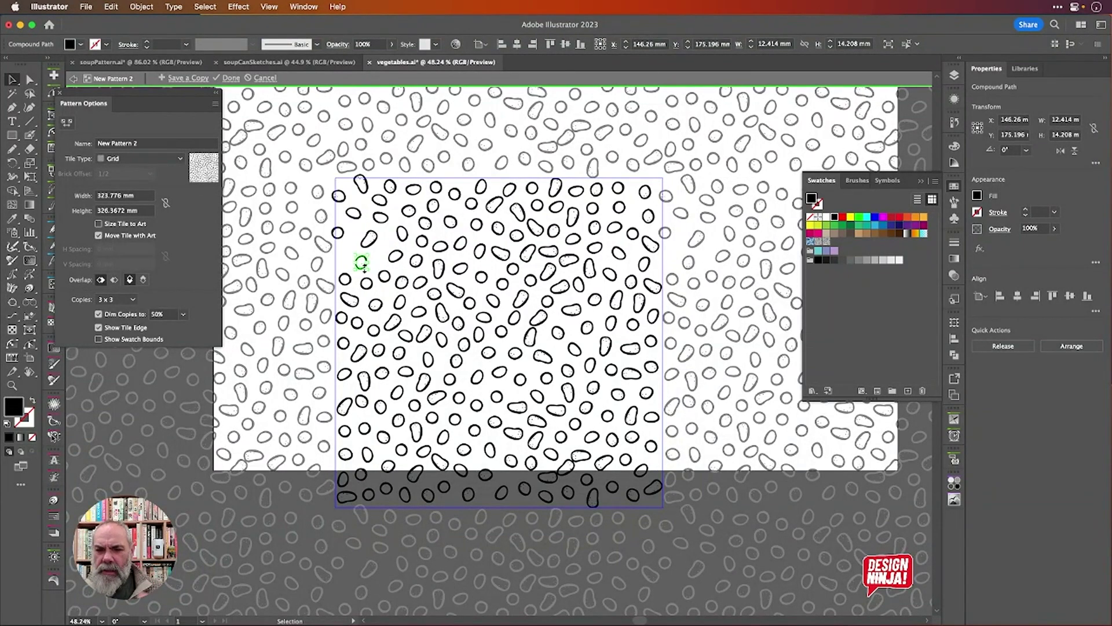
# Turn off dimming of the pattern copies to check the repeat at full strength.
pyautogui.scroll(-4, 363, 266)
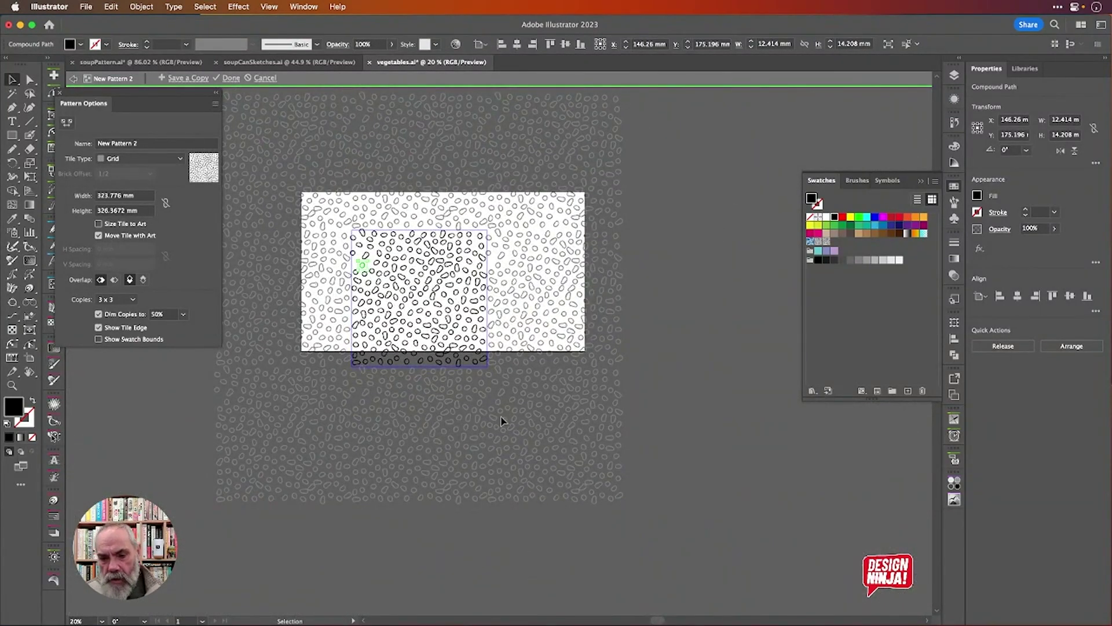
pyautogui.click(98, 314)
pyautogui.scroll(3, 312, 282)
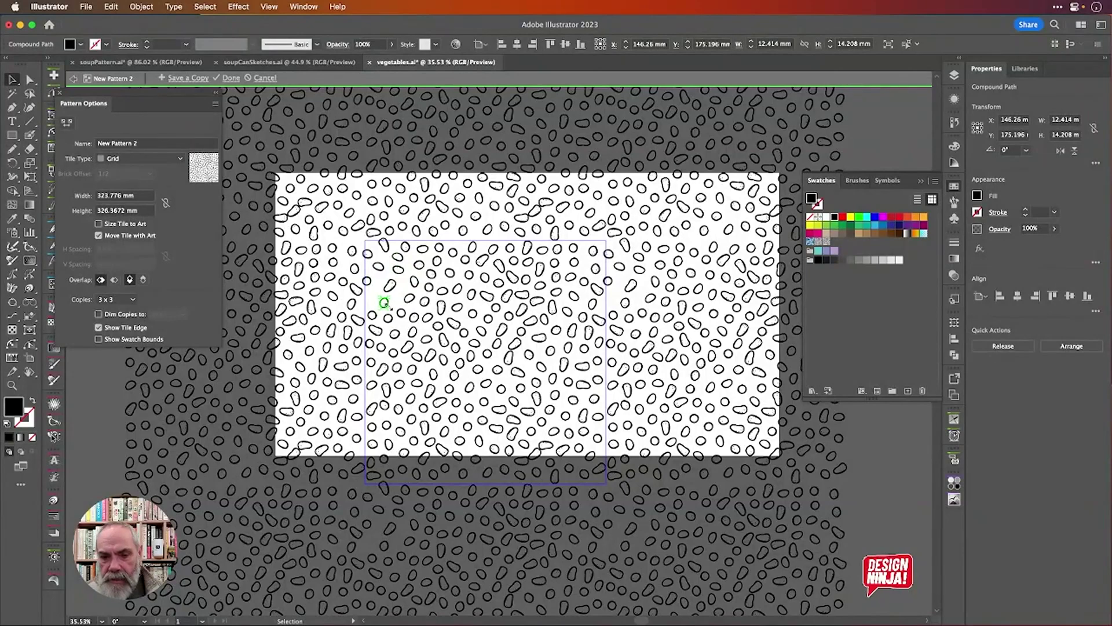
pyautogui.scroll(2, 402, 299)
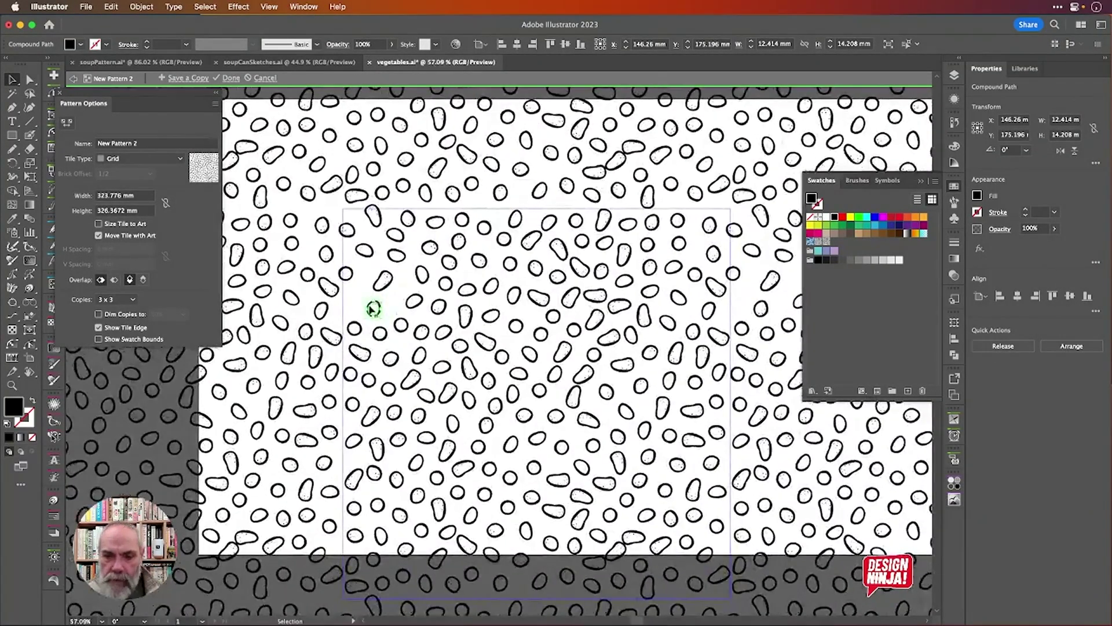
# Shift more beans near the tile's left edge to even out the gaps, undoing the accidental bean resize.
pyautogui.moveTo(374, 310)
pyautogui.mouseDown()
pyautogui.moveTo(354, 300)
pyautogui.moveTo(378, 316)
pyautogui.mouseUp()
pyautogui.moveTo(369, 357); pyautogui.dragTo(393, 335)
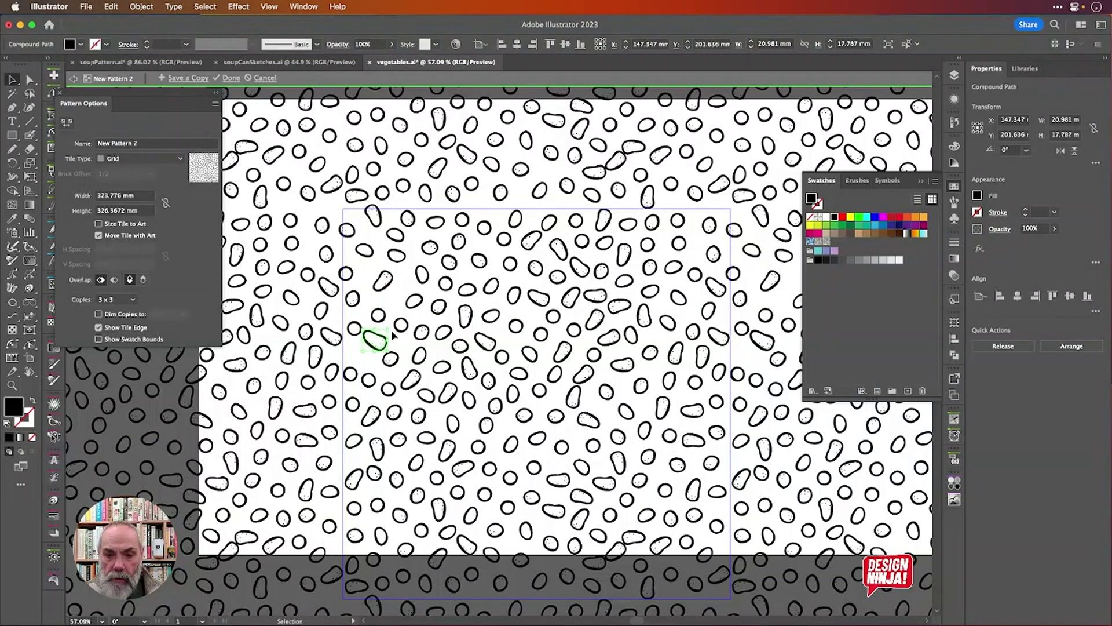
pyautogui.press('super+z')
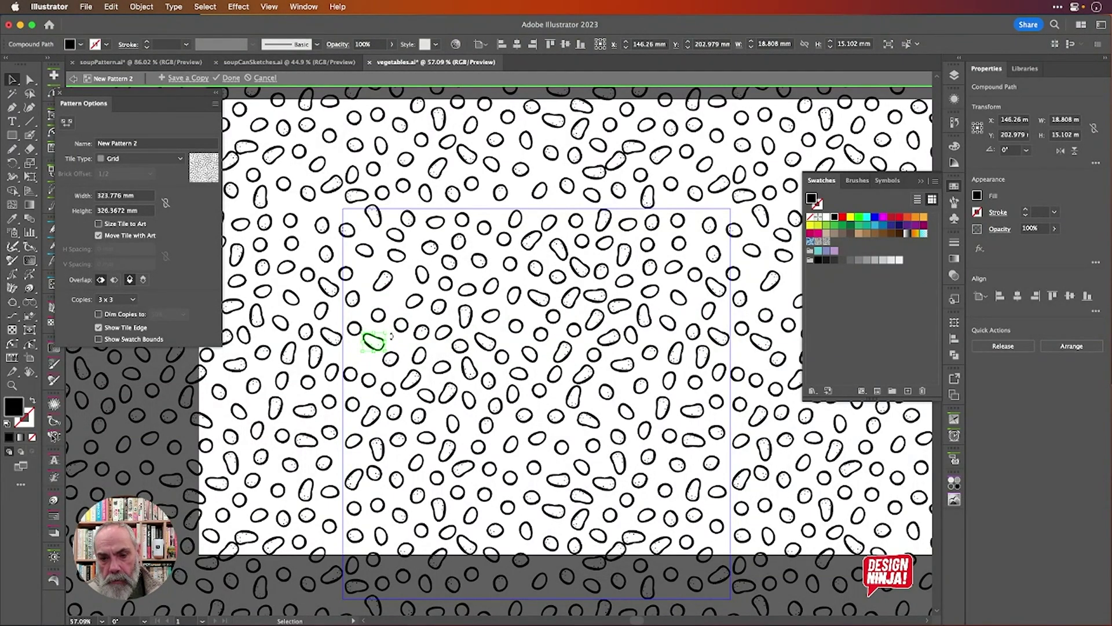
pyautogui.moveTo(391, 331); pyautogui.dragTo(361, 389)
pyautogui.scroll(-5, 363, 388)
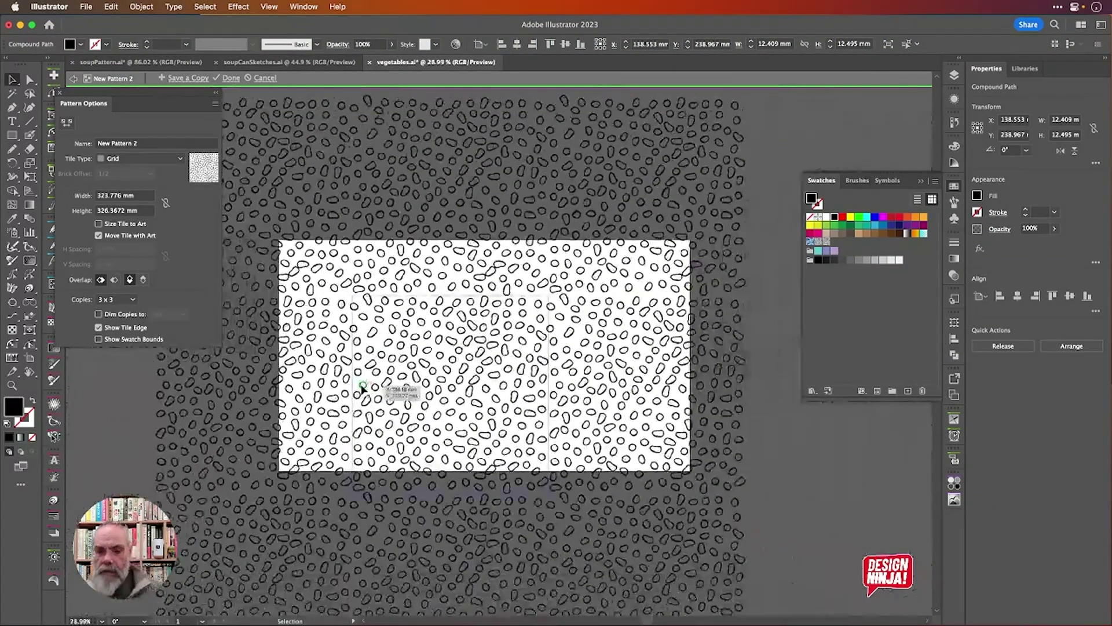
pyautogui.click(782, 441)
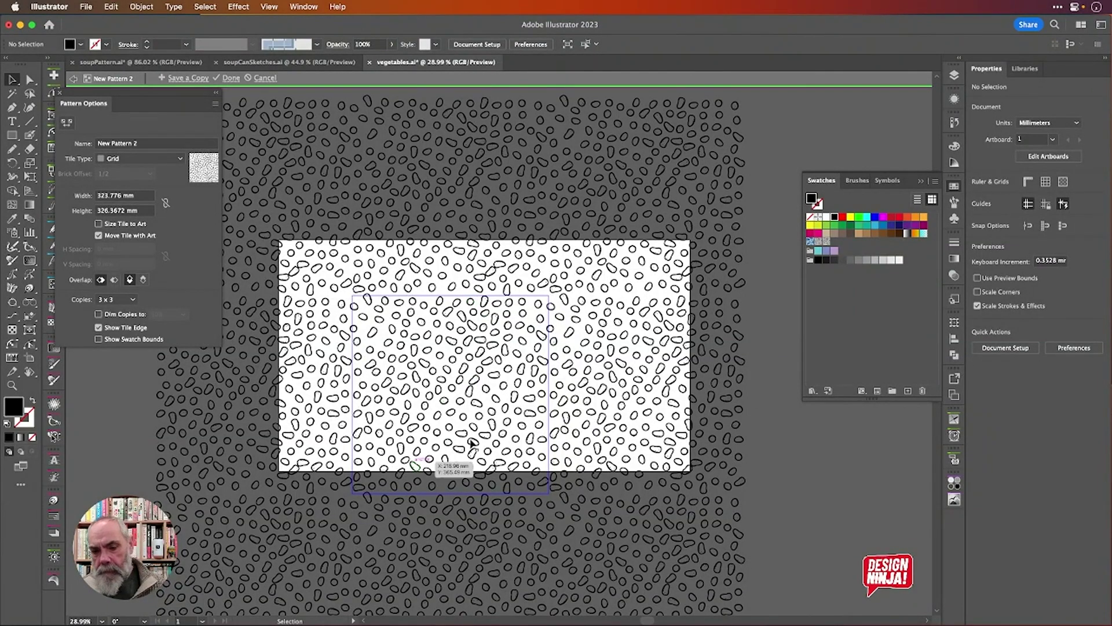
# Name the pattern Beans and finish editing it.
pyautogui.tripleClick(127, 144)
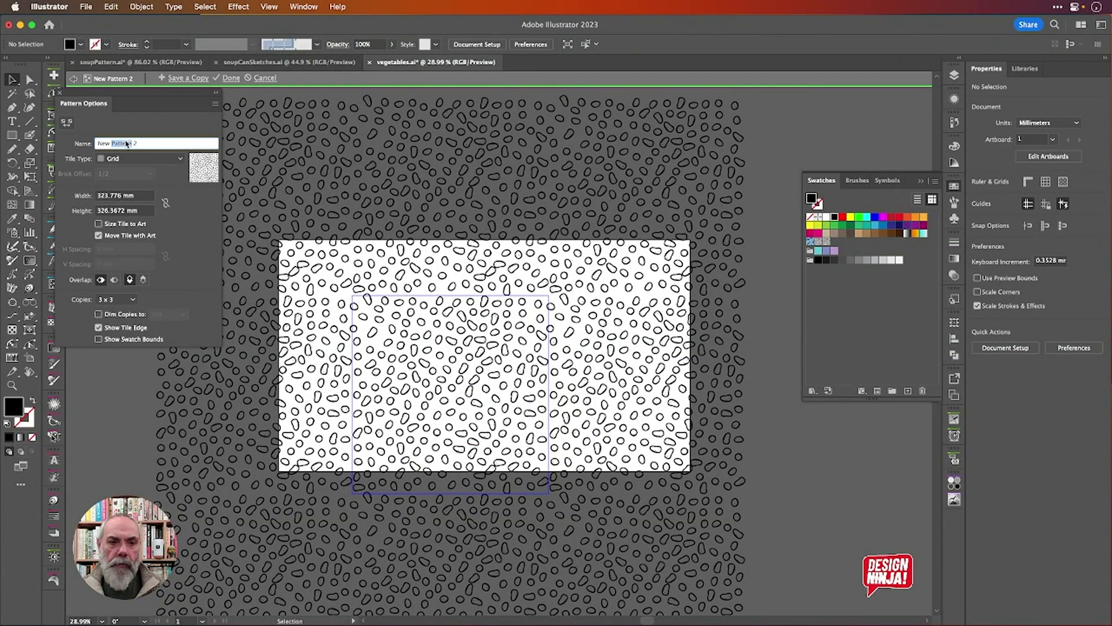
pyautogui.write('Beans')
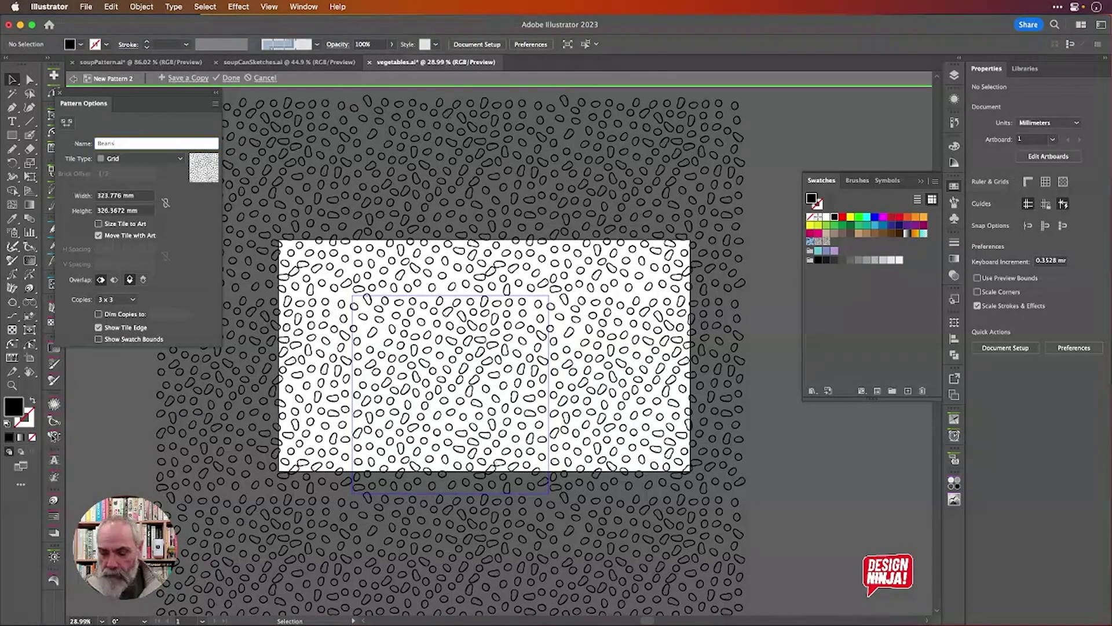
pyautogui.press('Return')
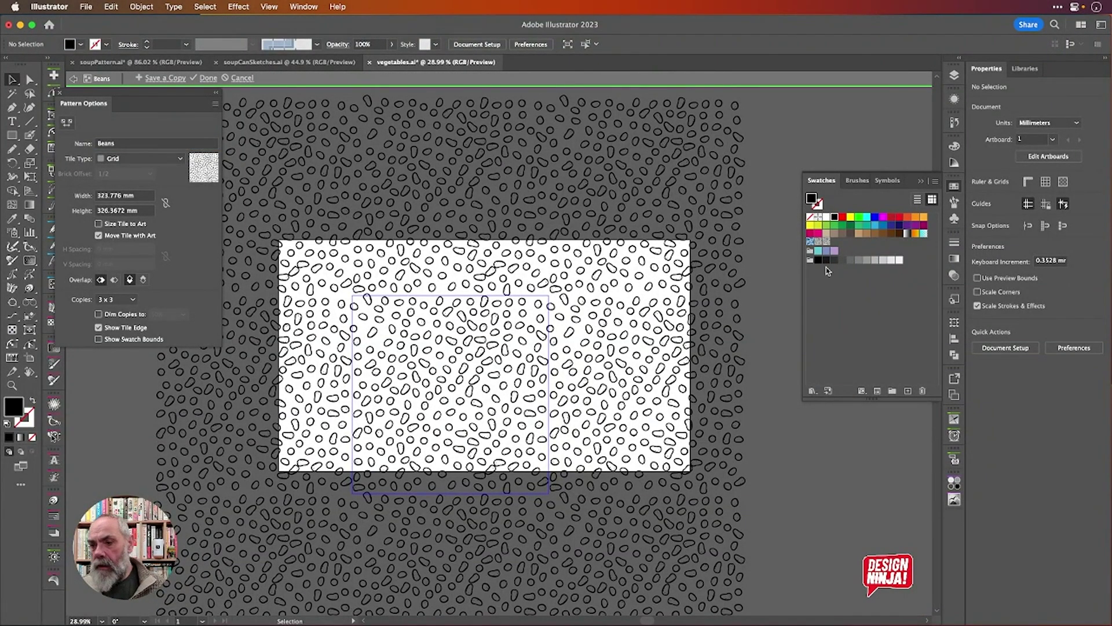
pyautogui.click(208, 78)
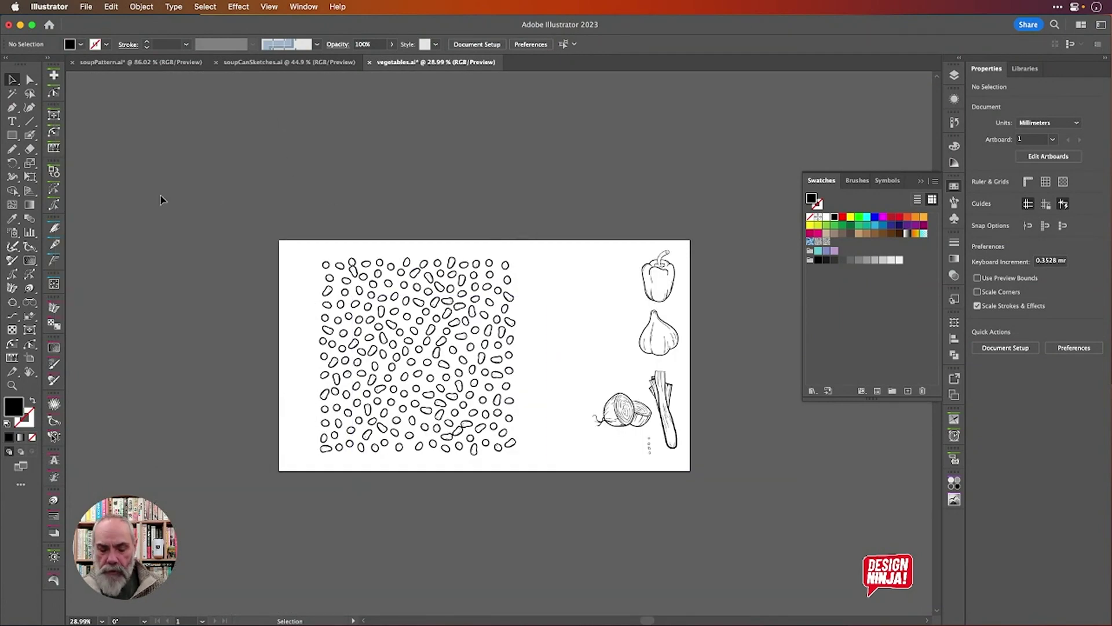
# Draw a tall rectangle about 206 × 579 mm beside the artboard and fill it with the Beans pattern.
pyautogui.press('m')
pyautogui.moveTo(143, 170); pyautogui.dragTo(268, 522)
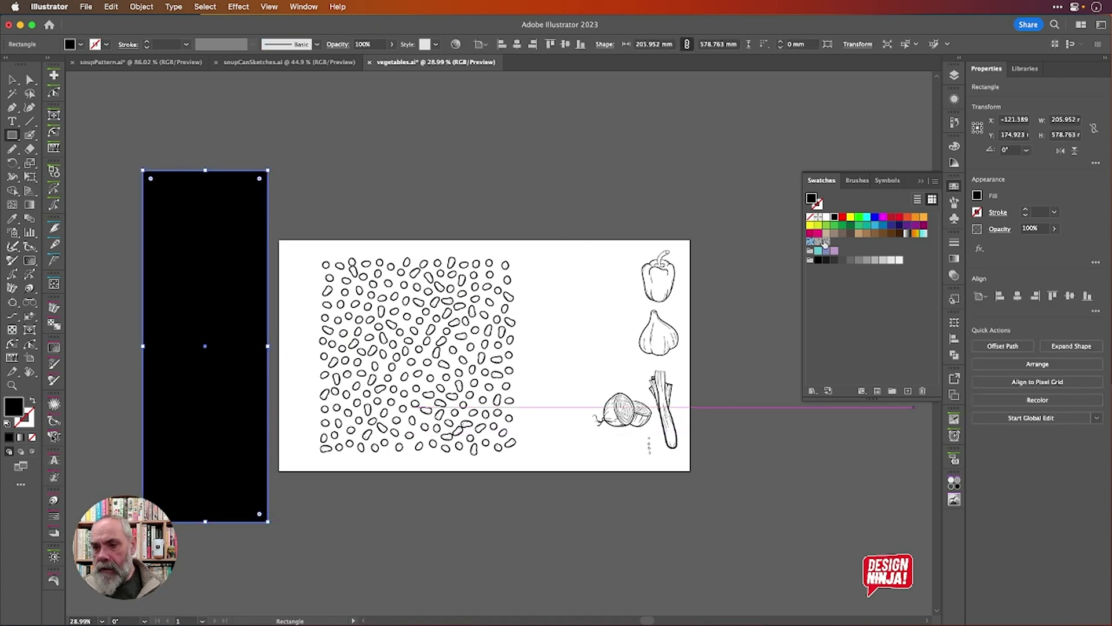
pyautogui.click(826, 242)
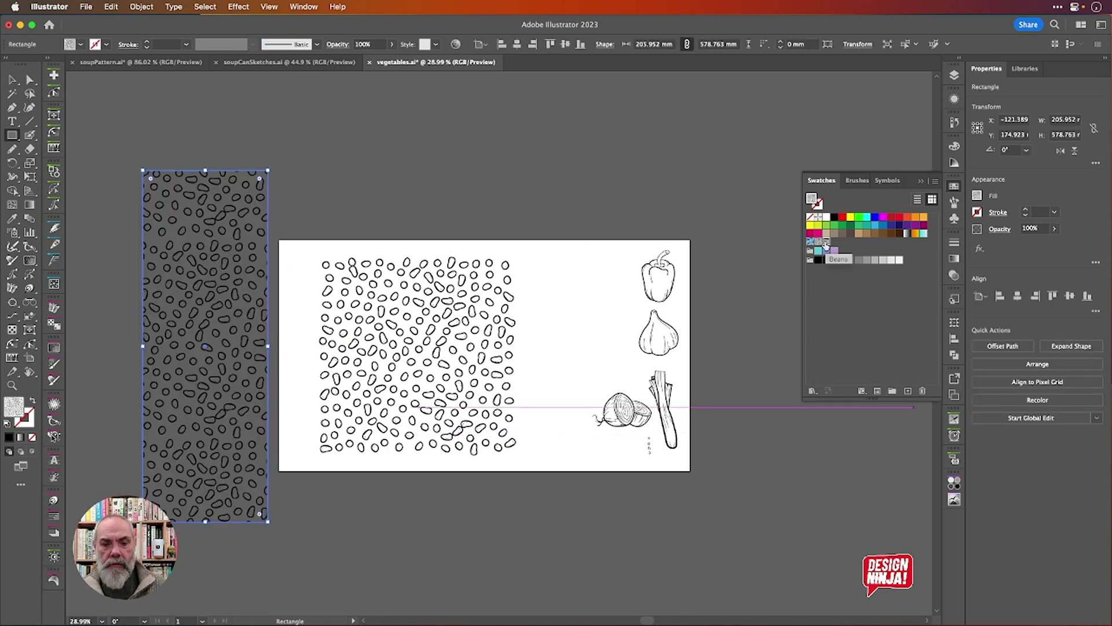